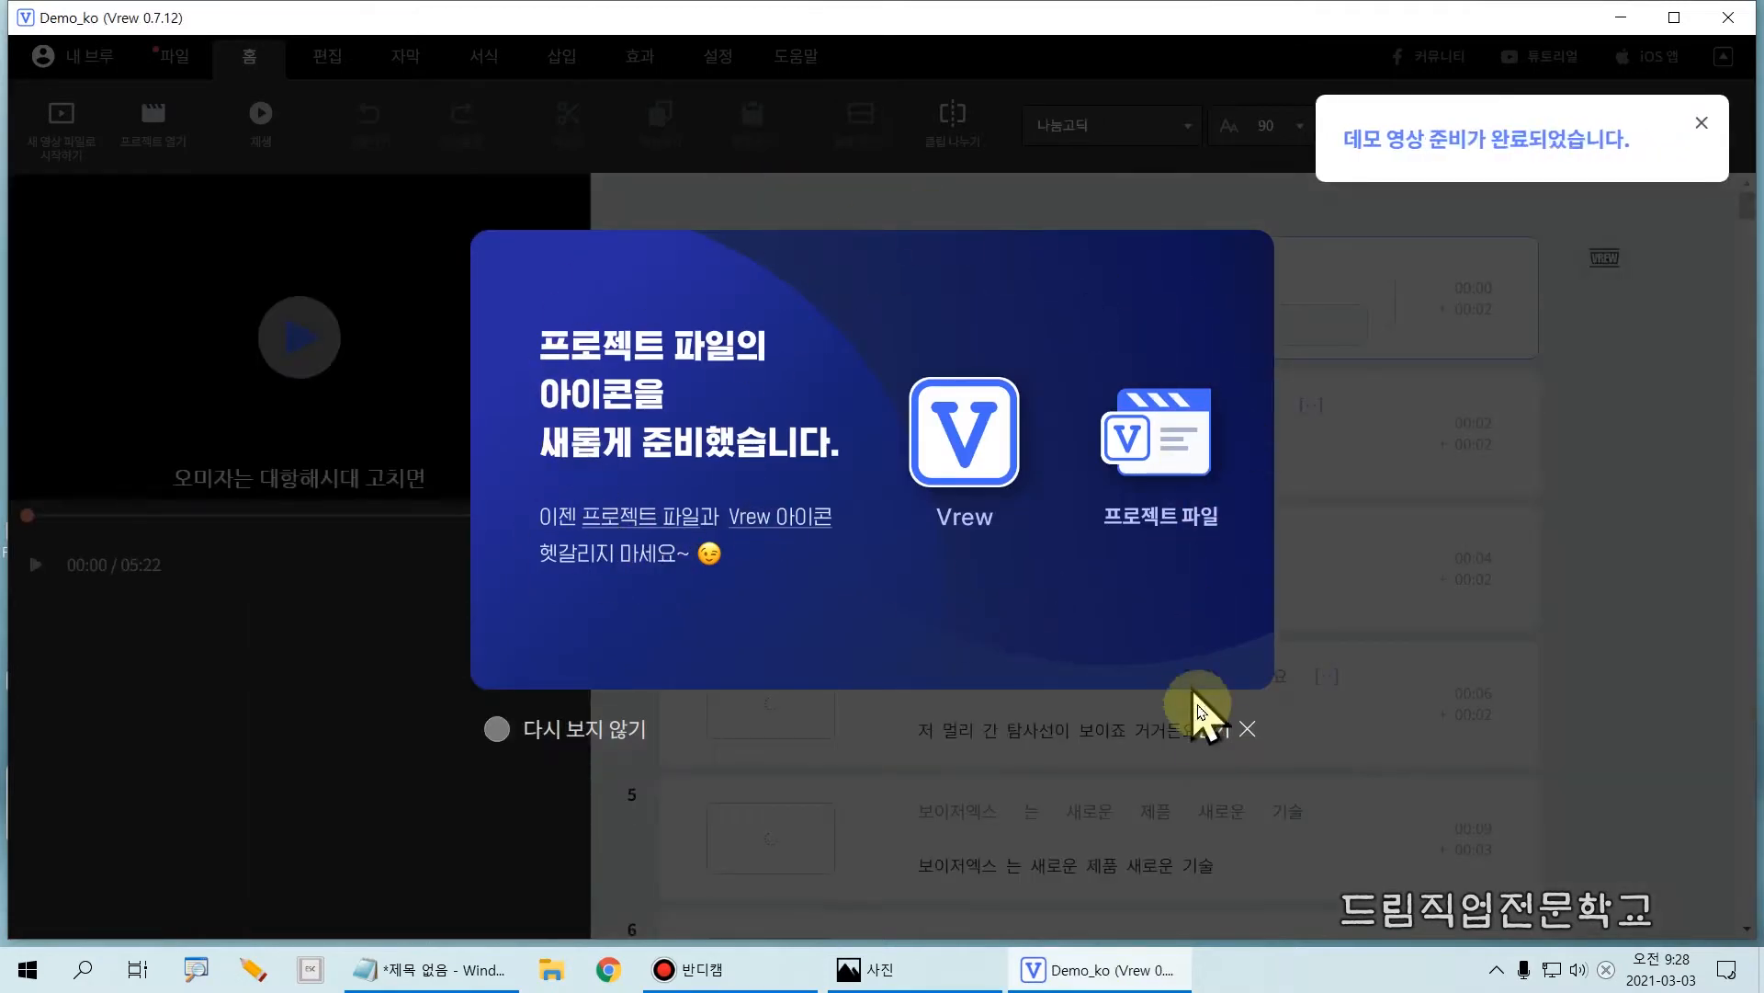
# Step: Dismiss the project file icon announcement and the product improvement participation dialog
pyautogui.click(1216, 733)
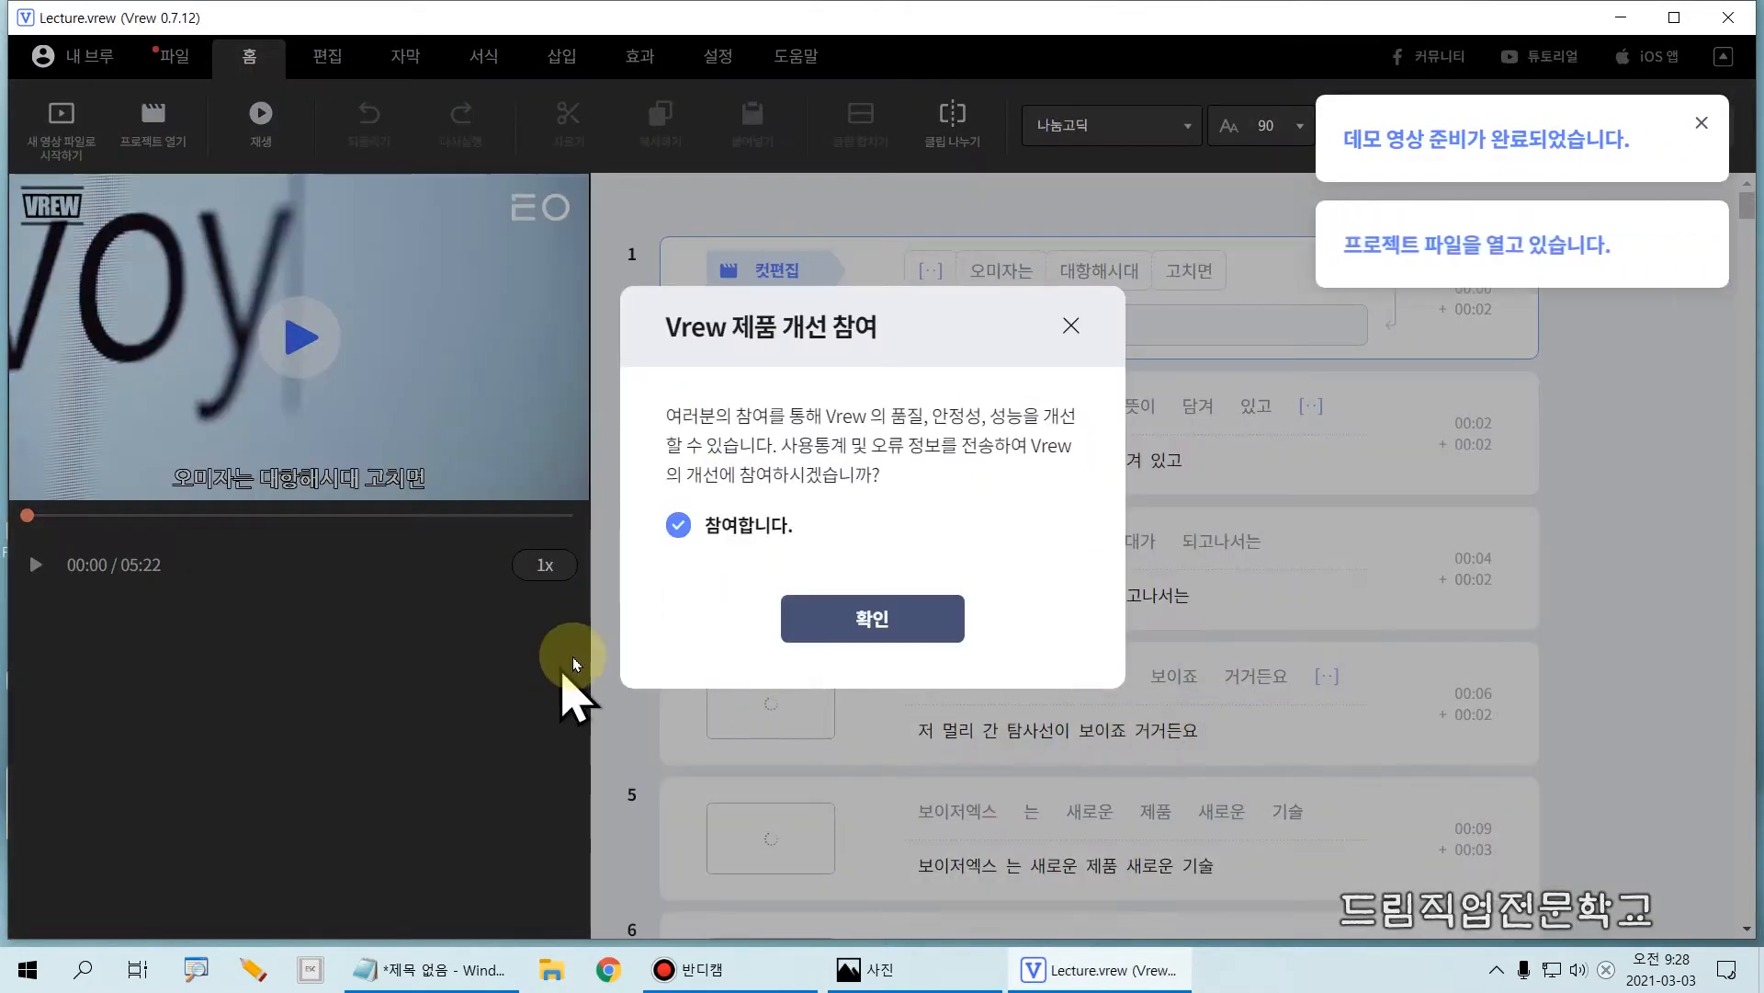
pyautogui.click(1073, 326)
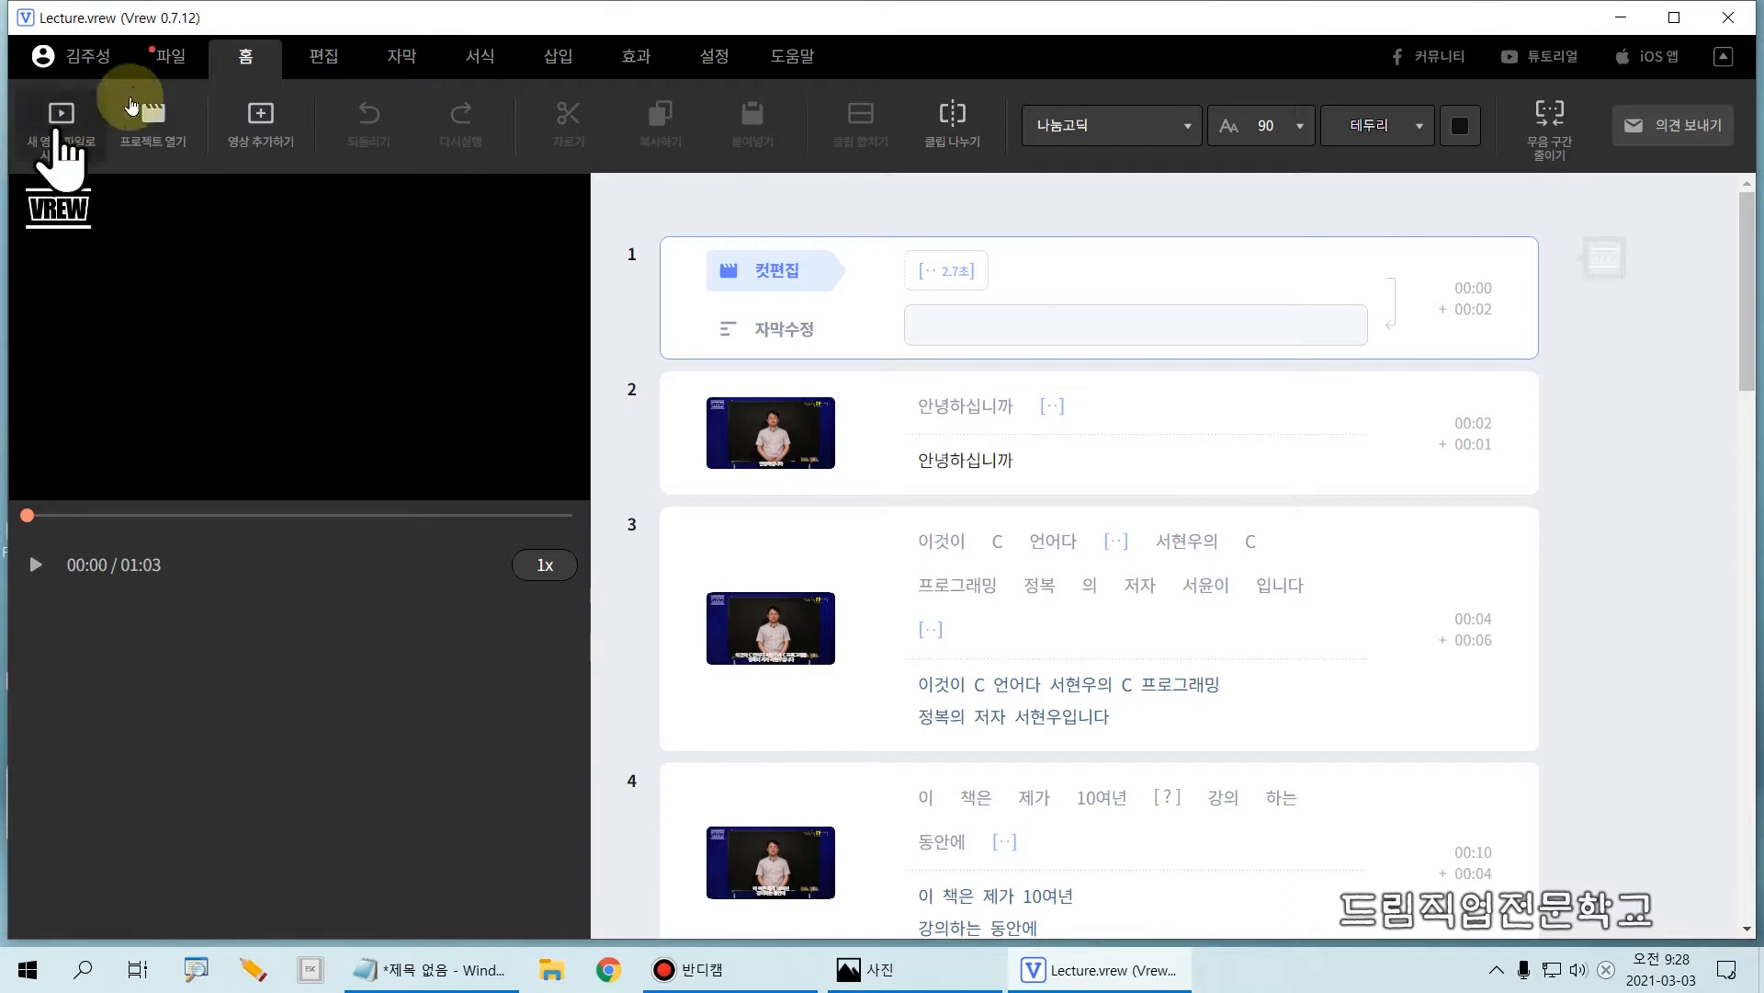
# Step: Start a new project from a video file and browse to the Bandicam folder in Documents (문서)
pyautogui.click(170, 63)
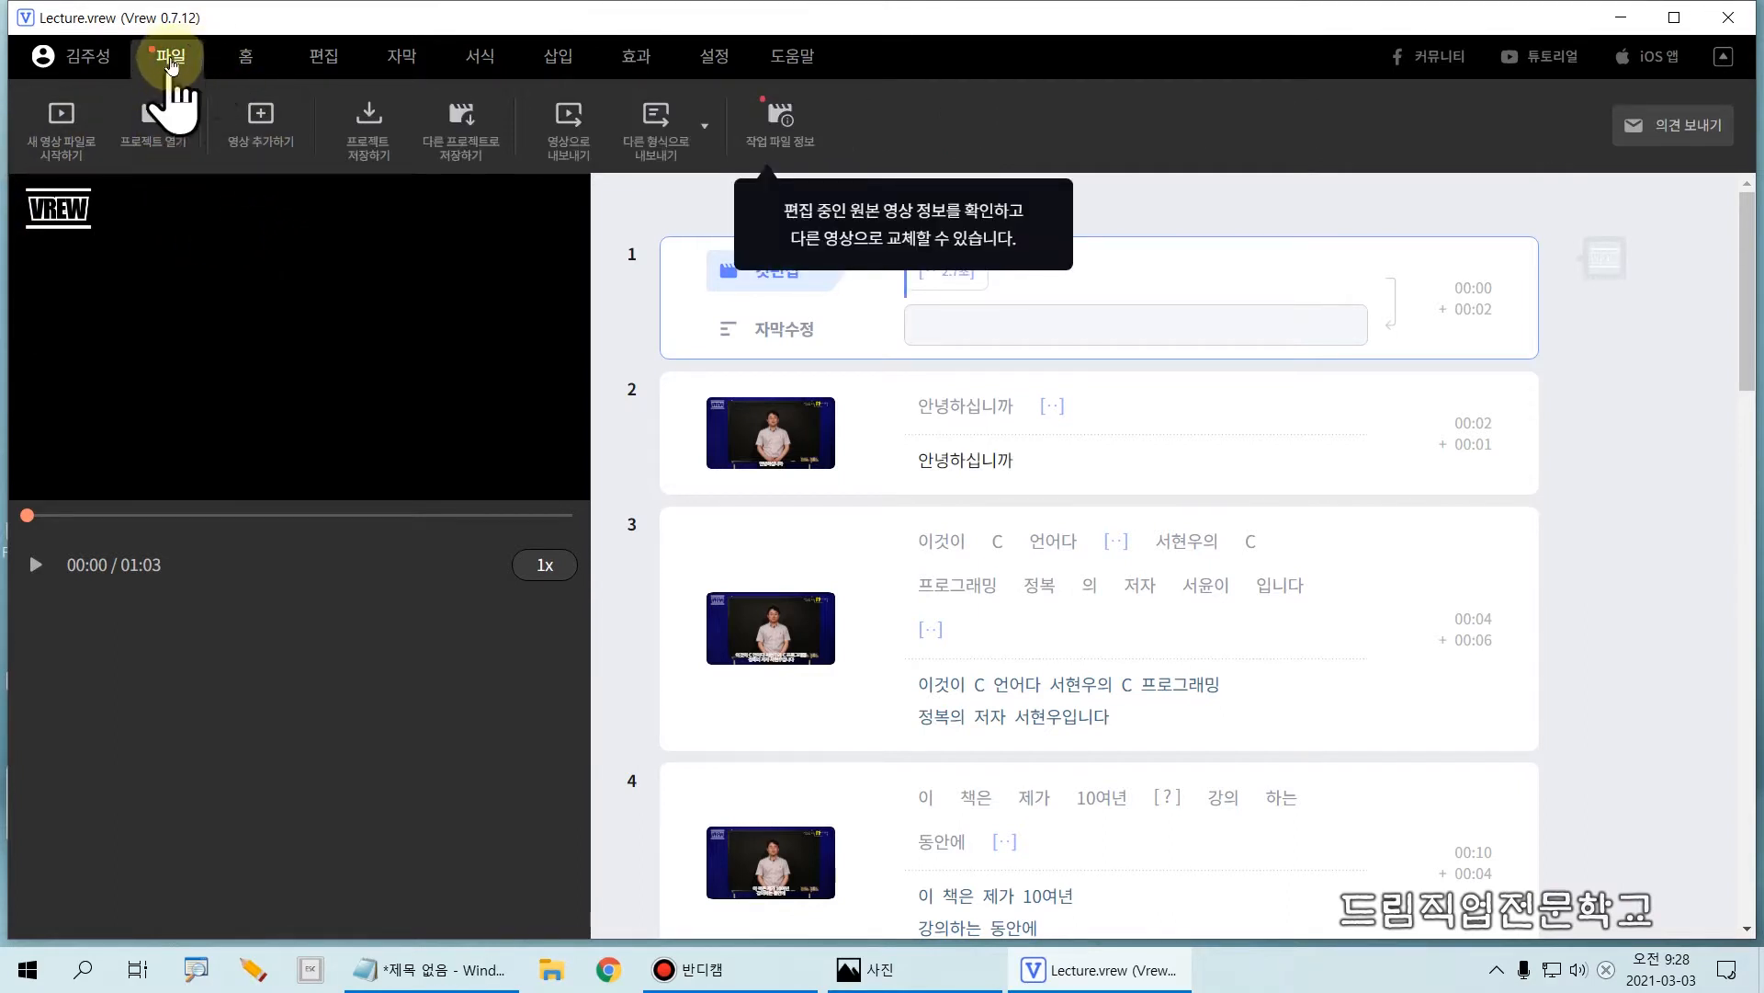
pyautogui.click(57, 159)
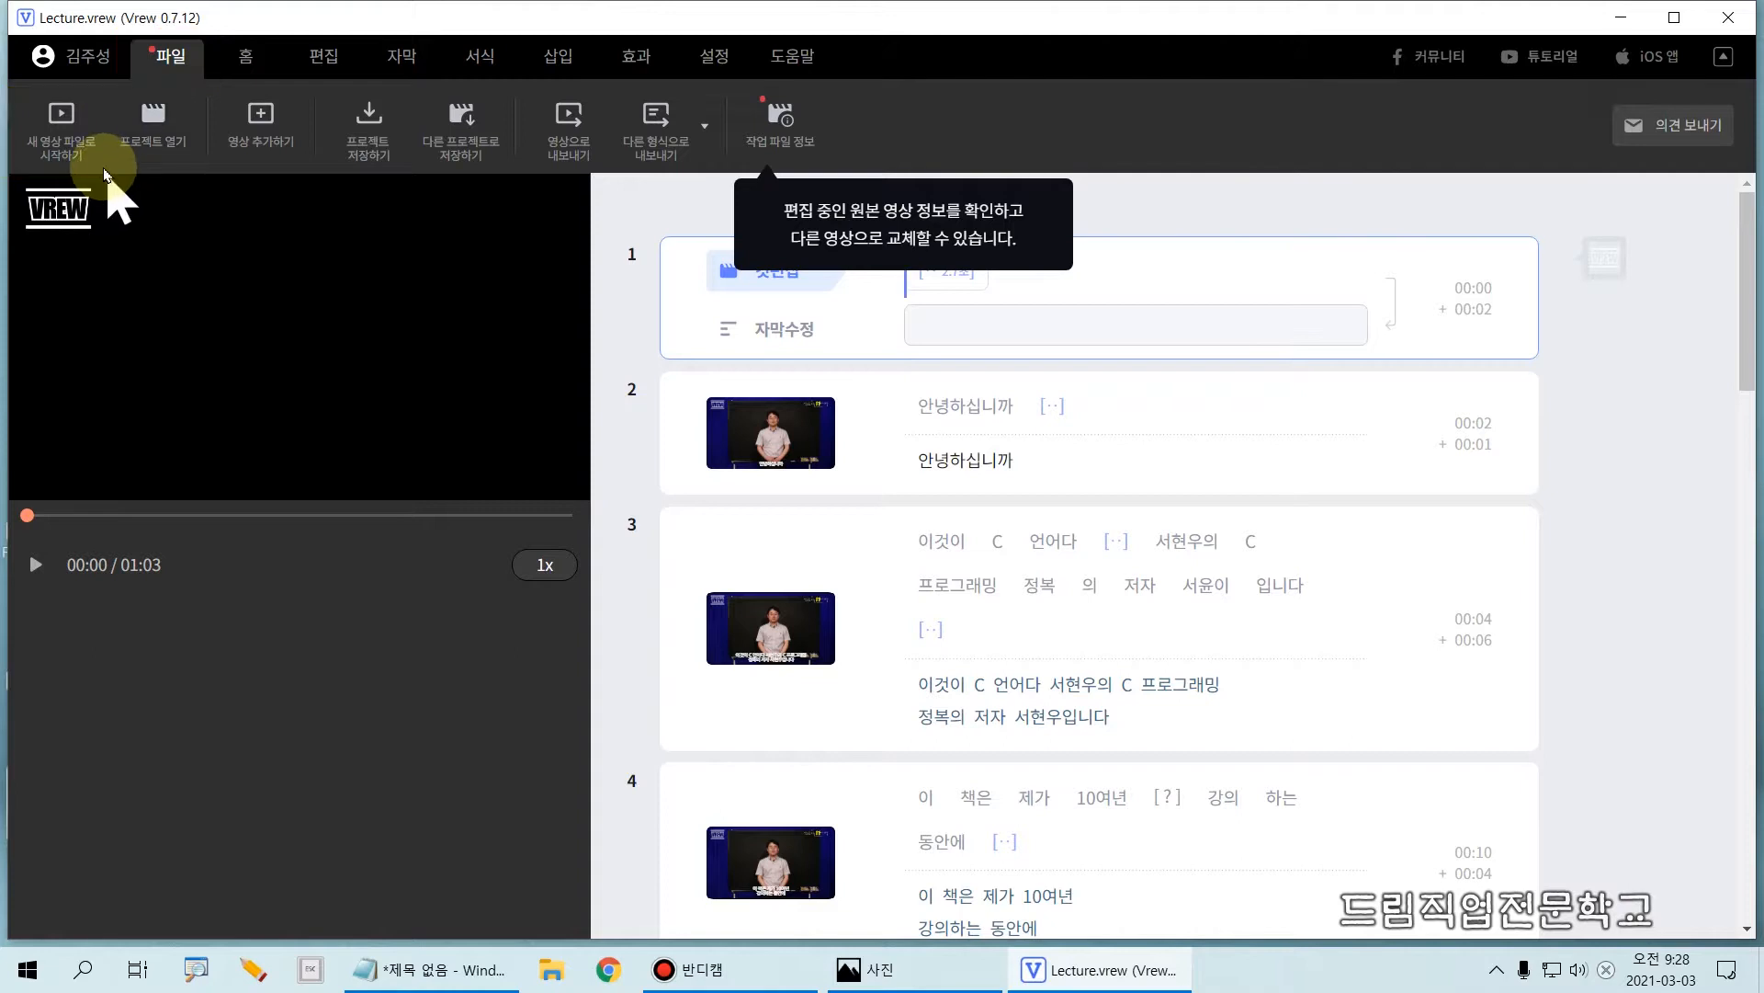
pyautogui.click(85, 151)
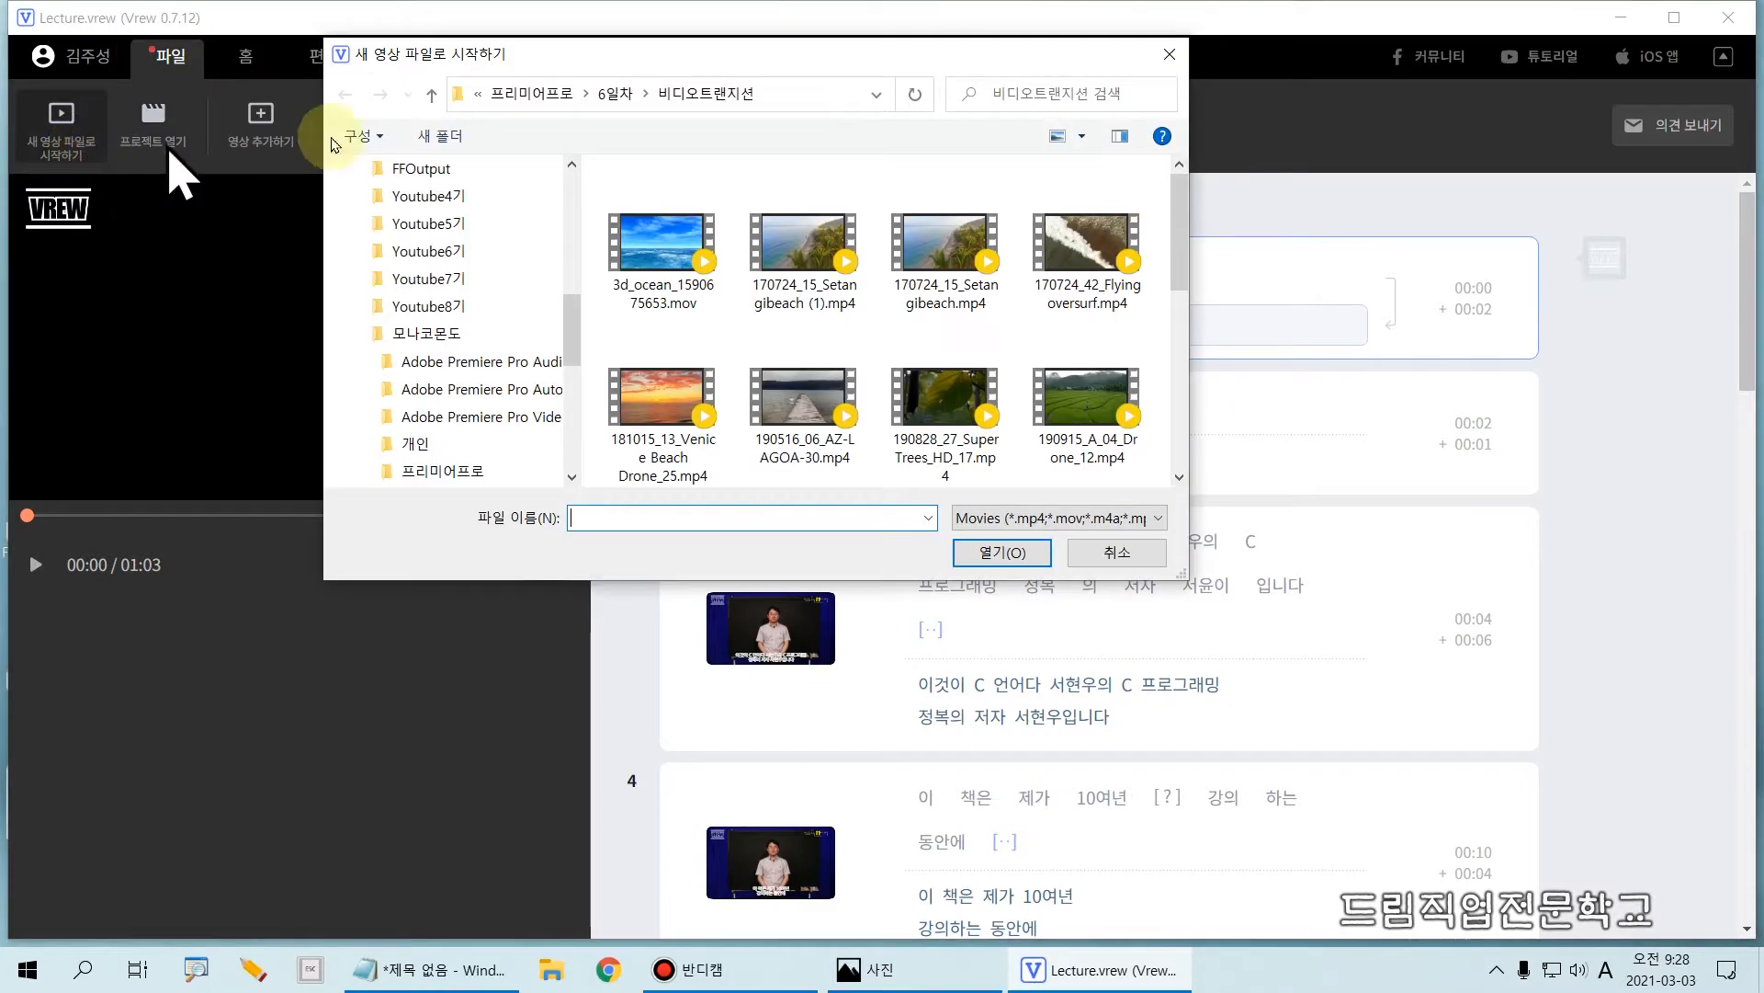
pyautogui.moveTo(470, 69); pyautogui.dragTo(509, 99)
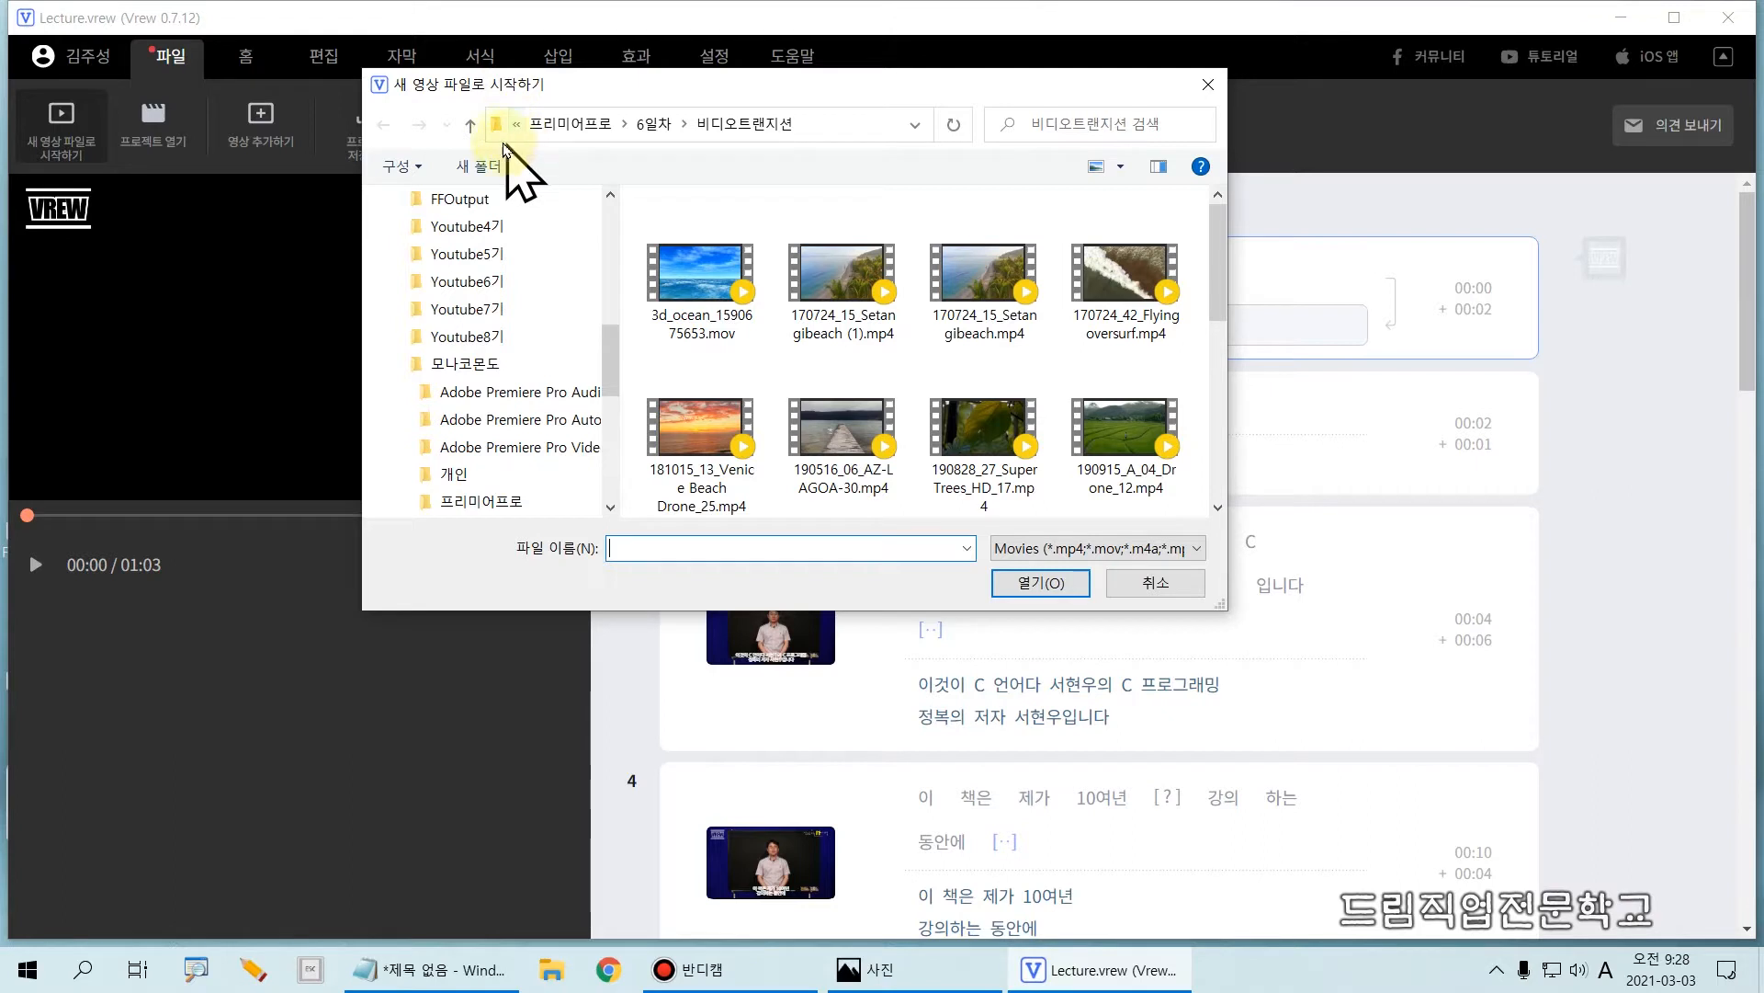
pyautogui.moveTo(614, 379); pyautogui.dragTo(630, 205)
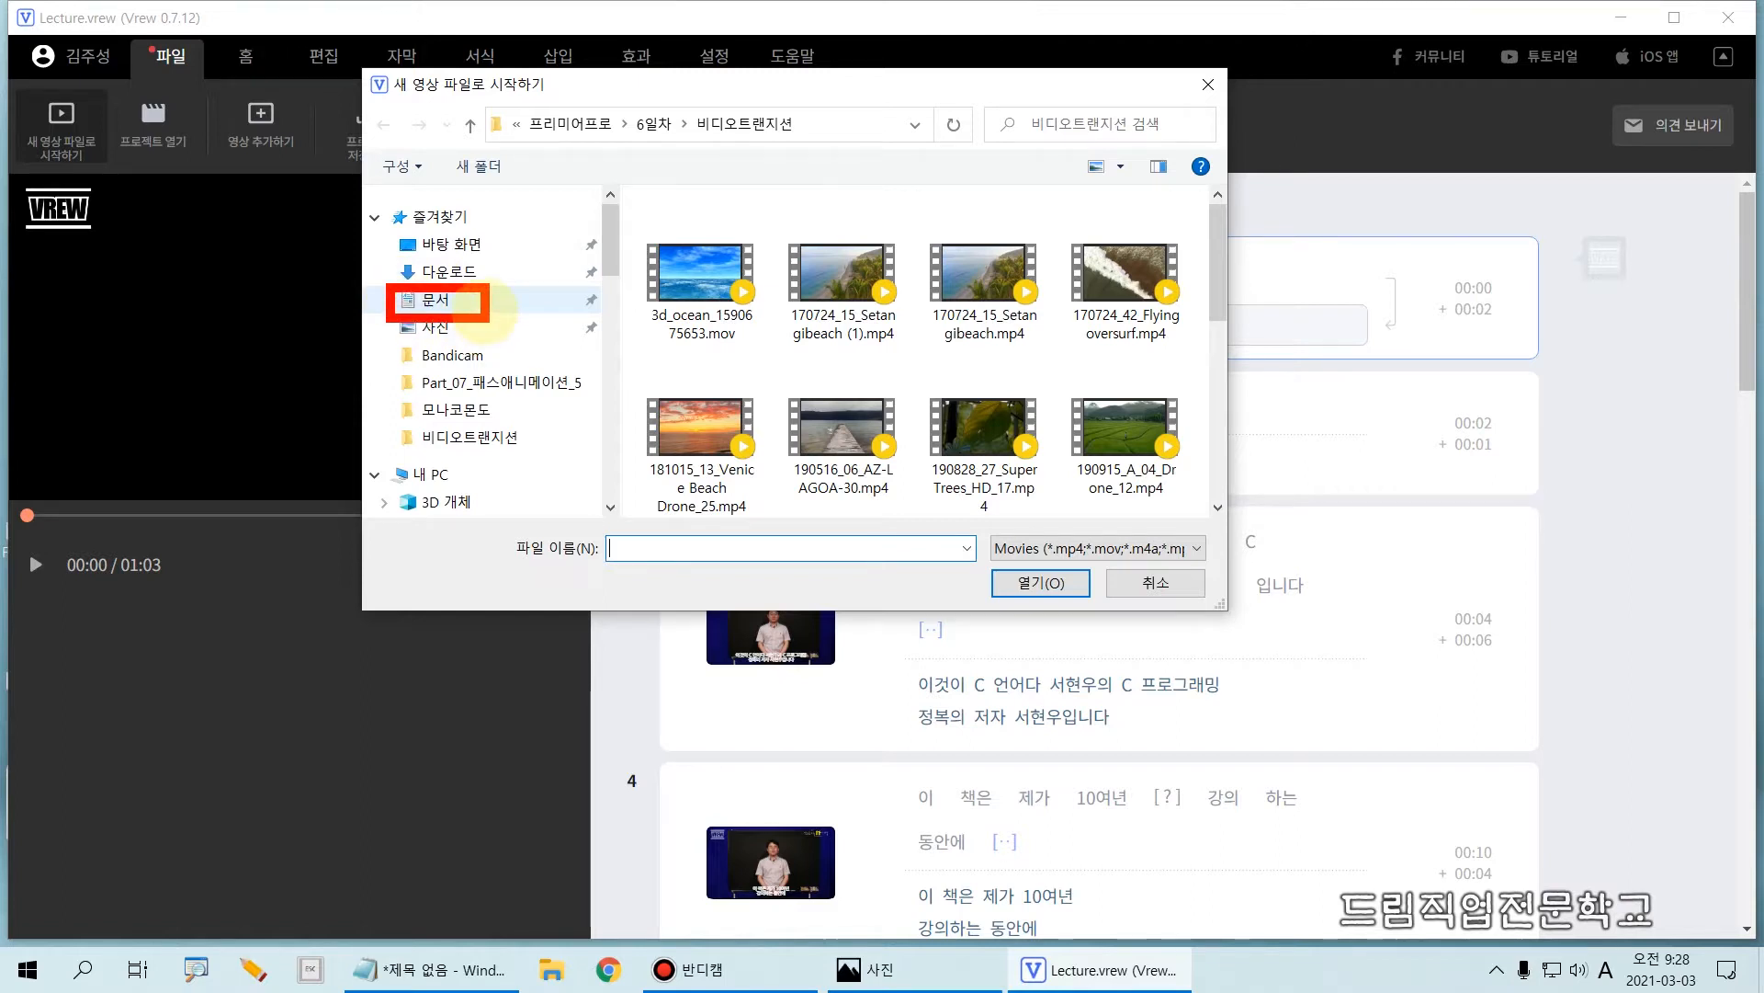
pyautogui.moveTo(347, 136)
pyautogui.mouseDown()
pyautogui.moveTo(525, 547)
pyautogui.moveTo(613, 570)
pyautogui.mouseUp()
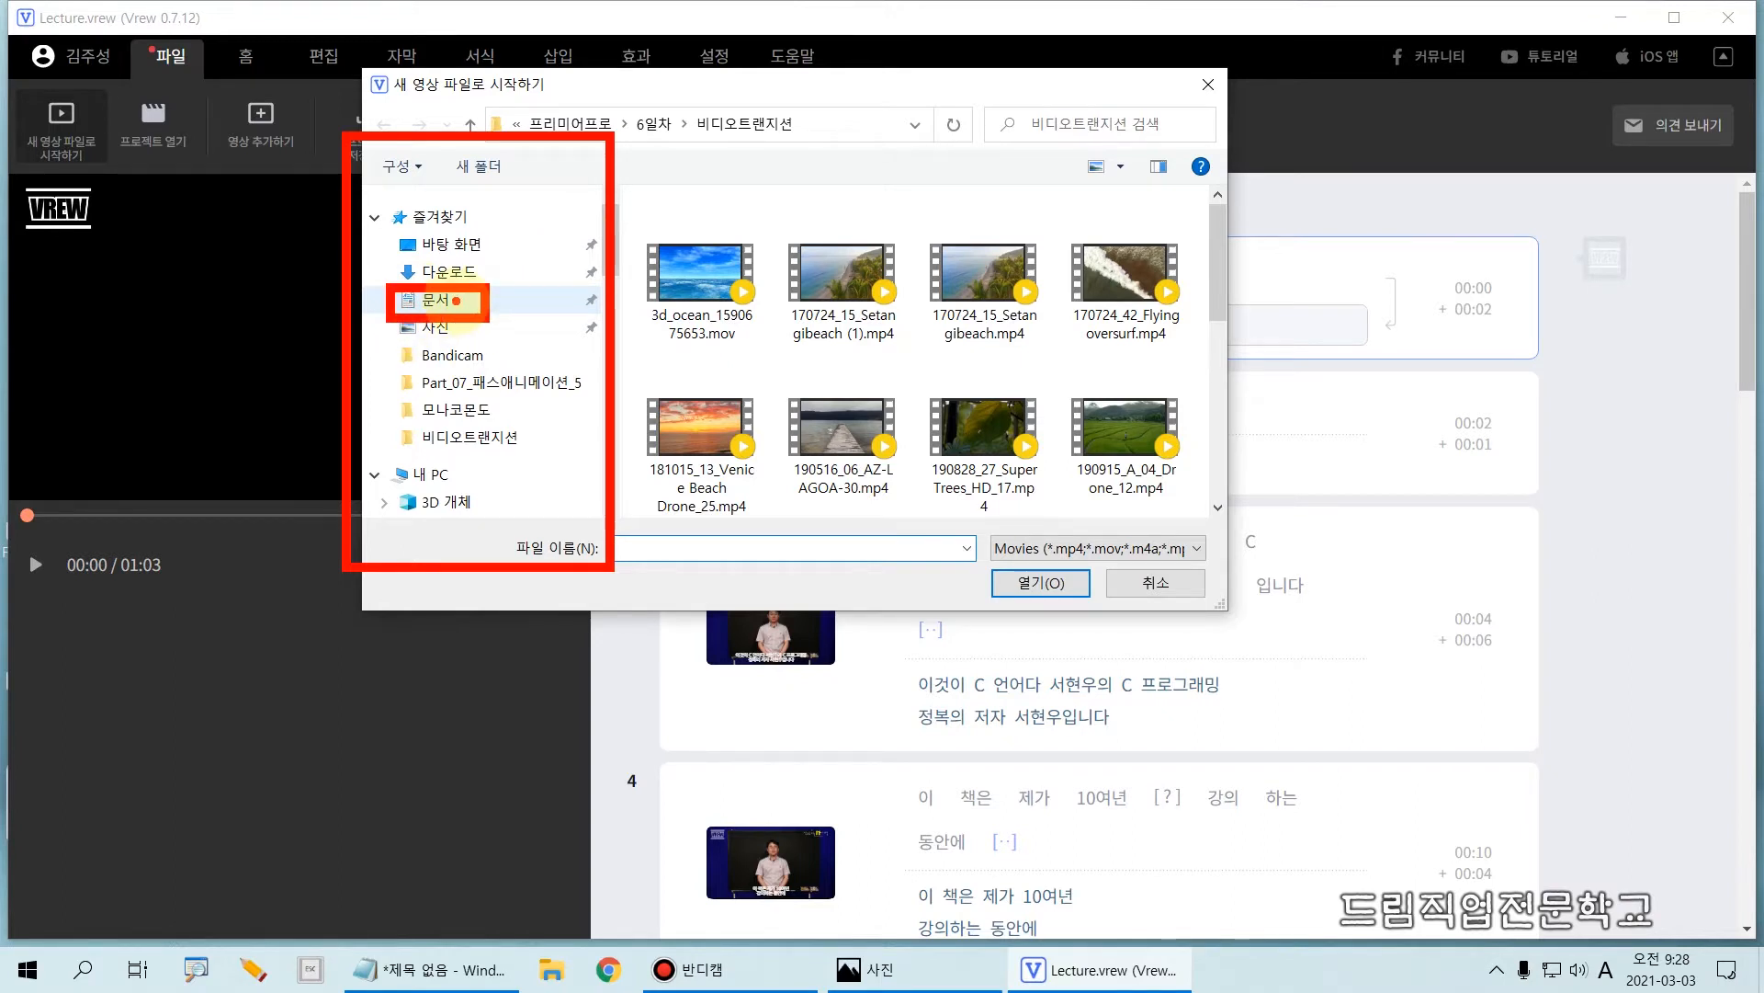
pyautogui.click(447, 305)
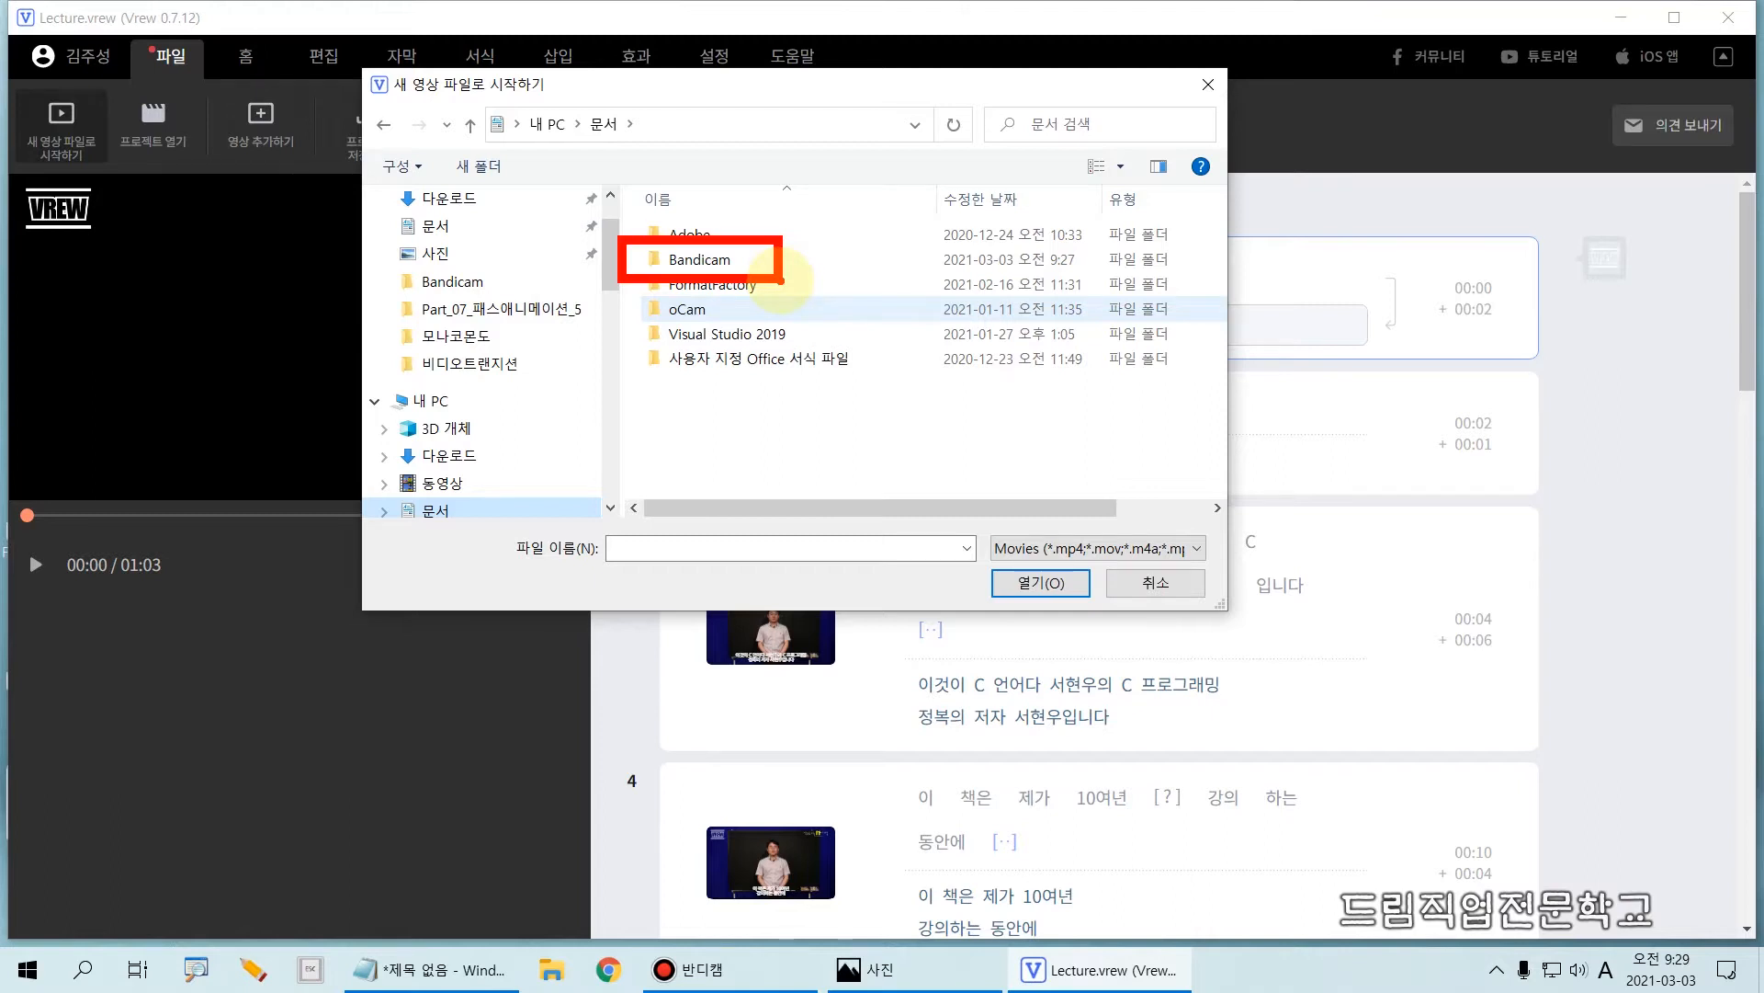
pyautogui.doubleClick(709, 261)
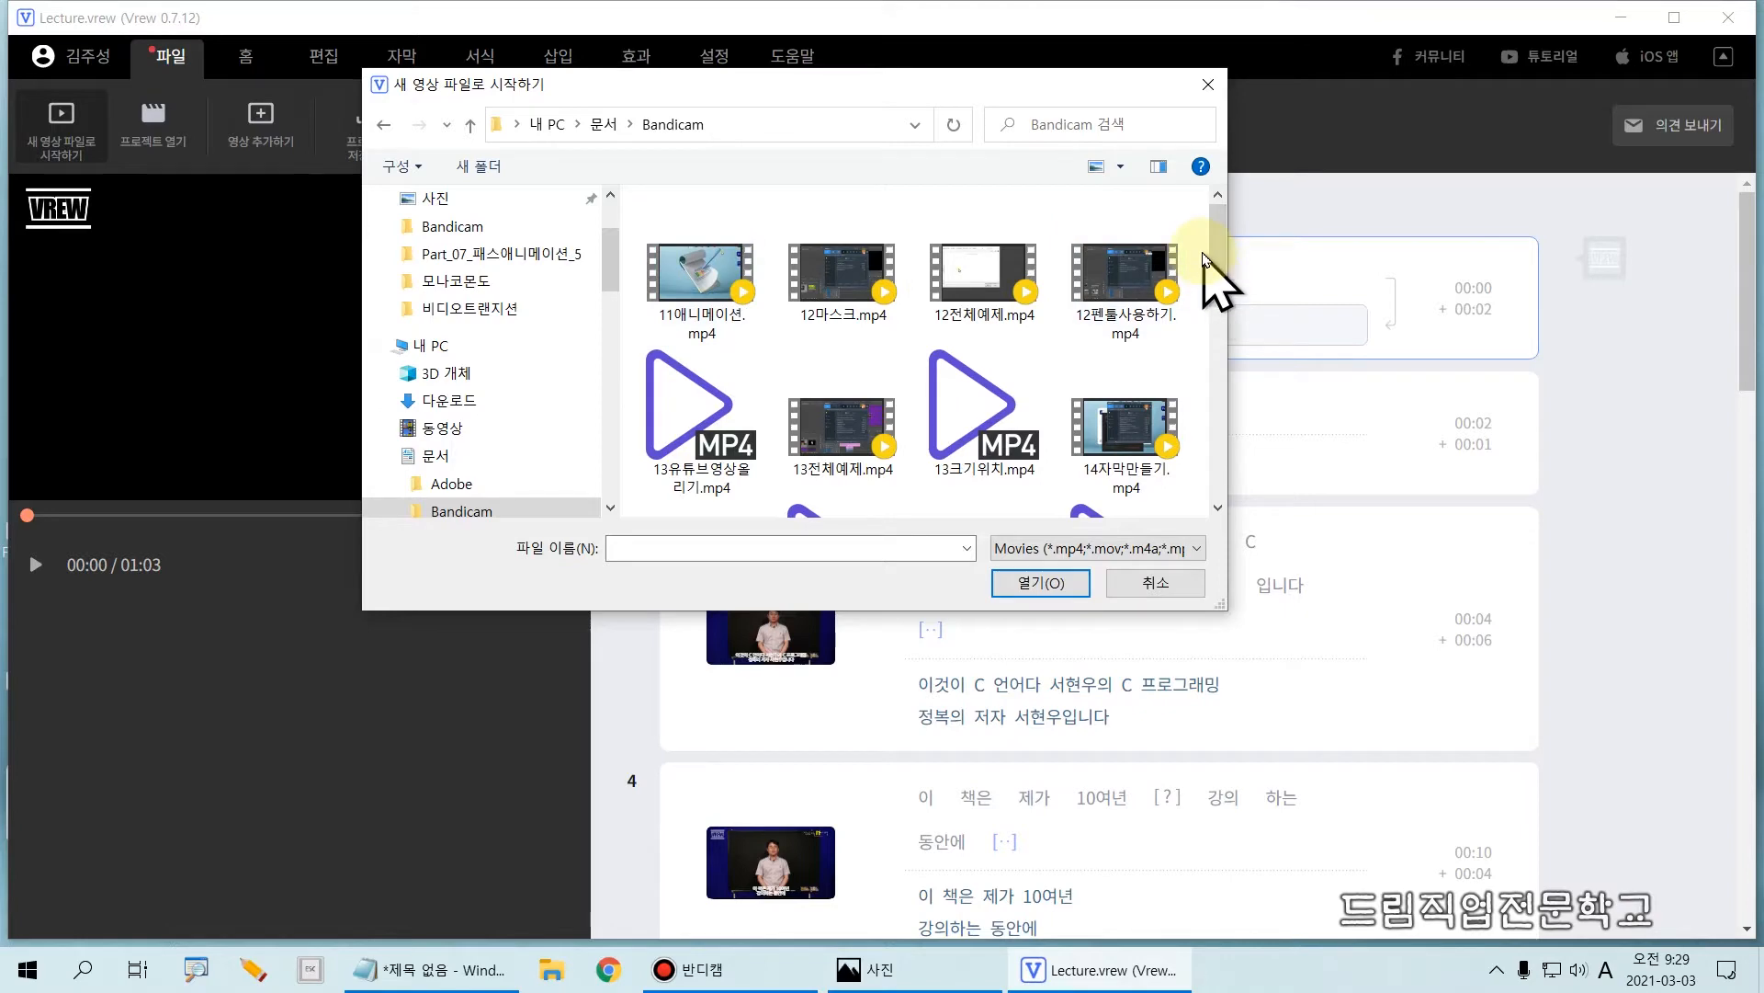
# Step: Open the video 염승환.mp4 from the Bandicam folder as the source of the new project
pyautogui.moveTo(1222, 262); pyautogui.dragTo(1202, 447)
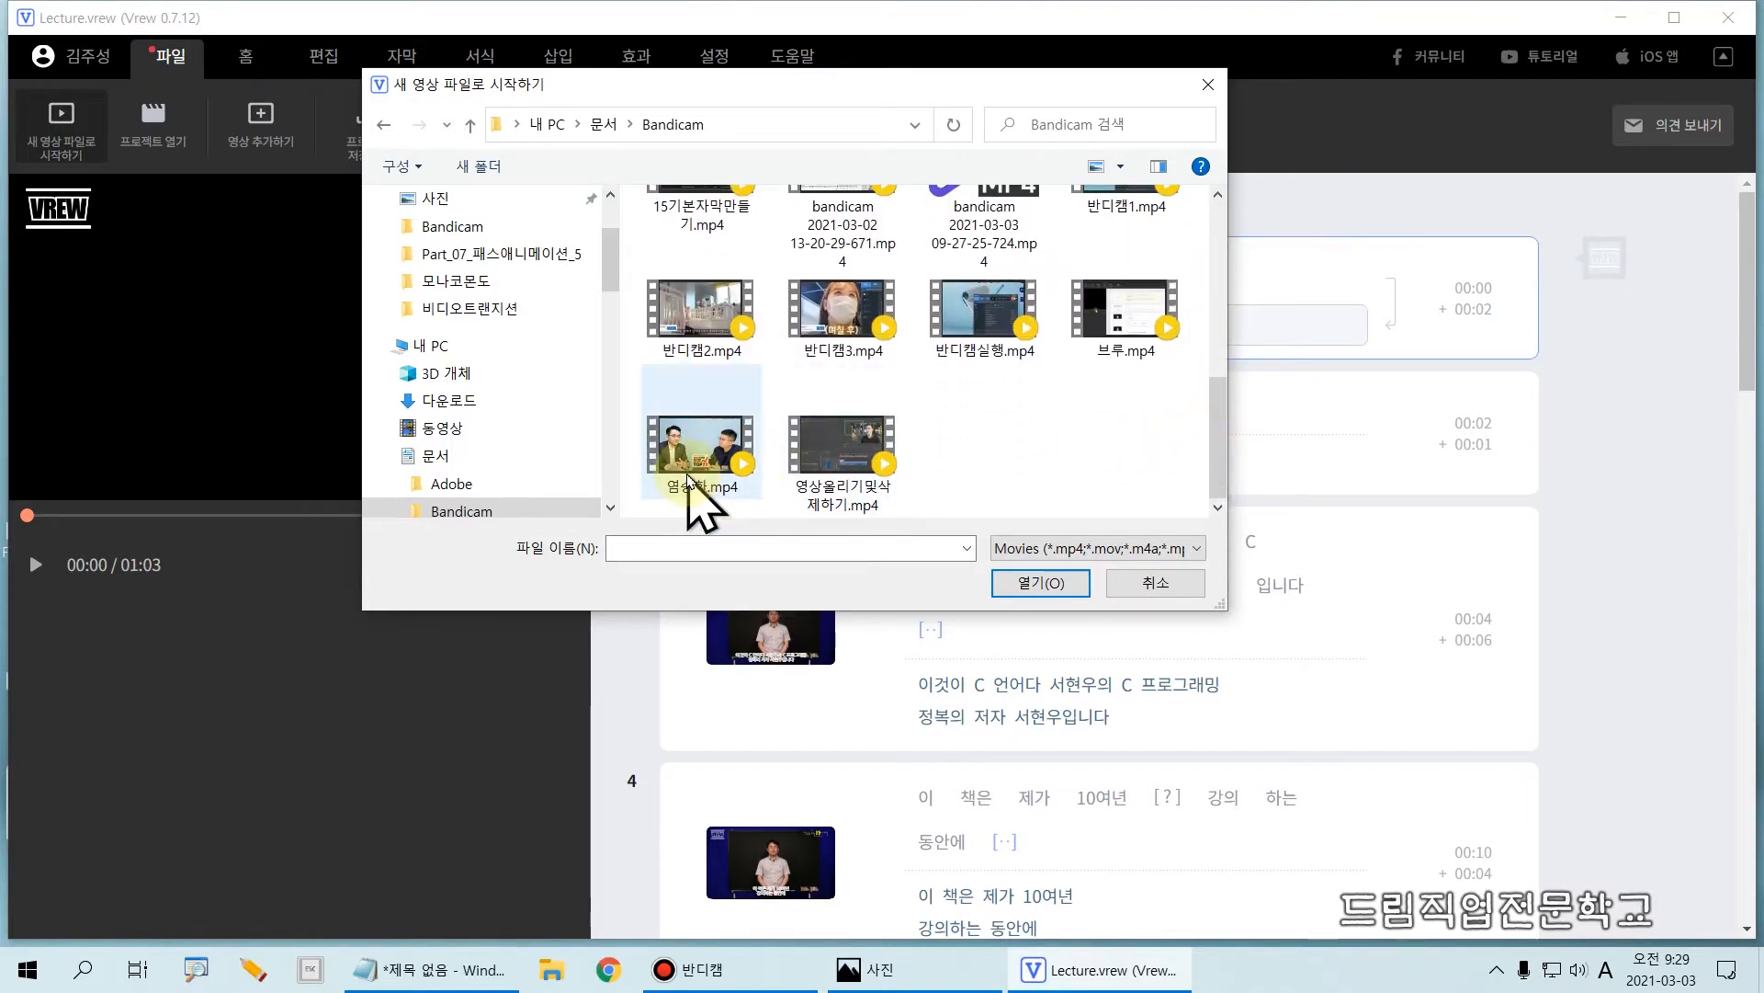
pyautogui.moveTo(613, 387)
pyautogui.mouseDown()
pyautogui.moveTo(731, 500)
pyautogui.moveTo(775, 506)
pyautogui.mouseUp()
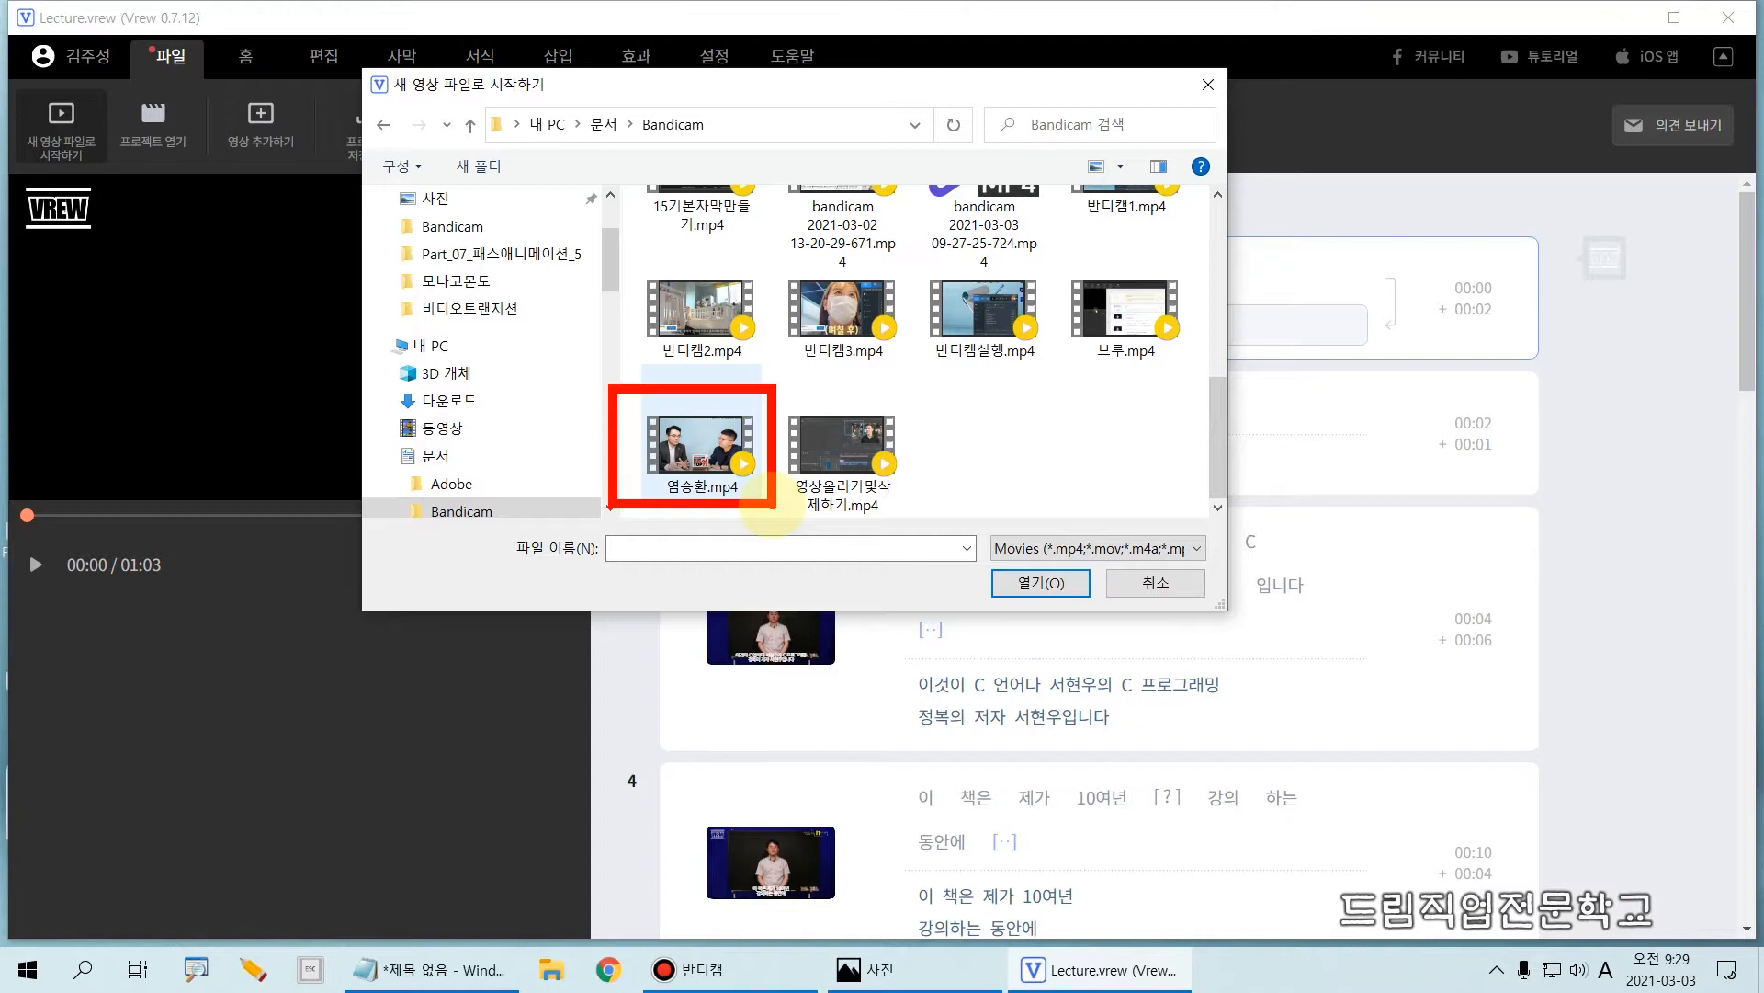
pyautogui.click(674, 454)
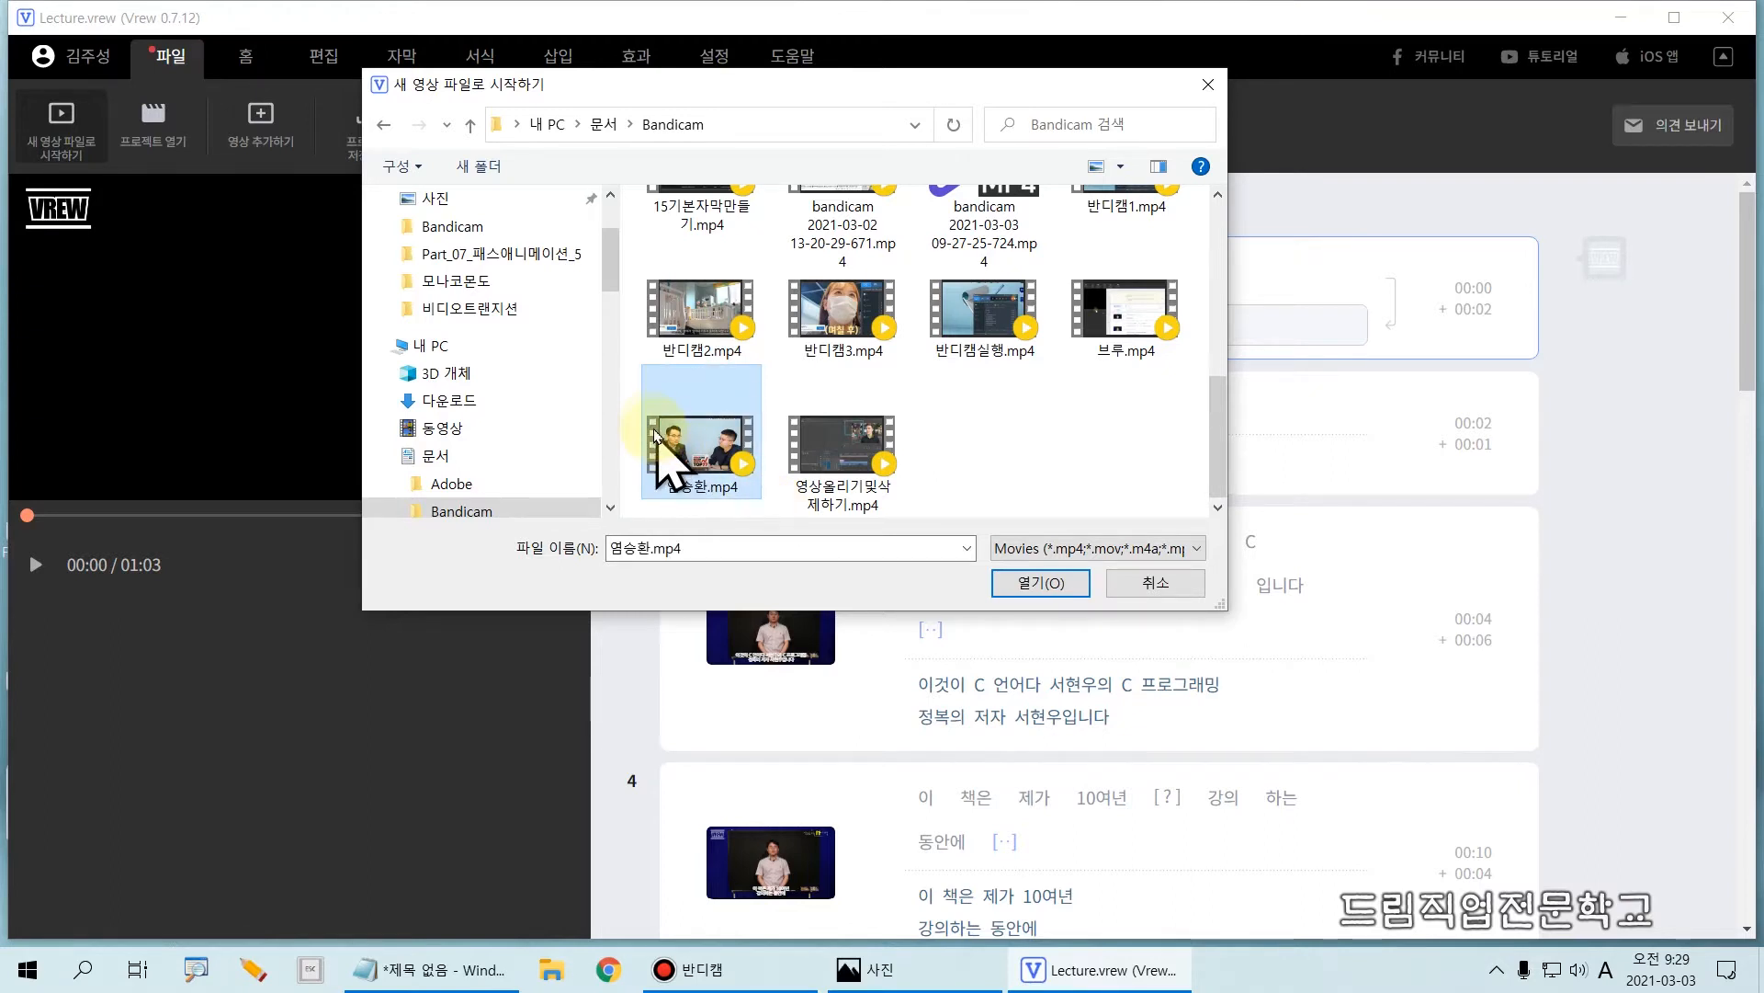
pyautogui.moveTo(623, 380); pyautogui.dragTo(774, 512)
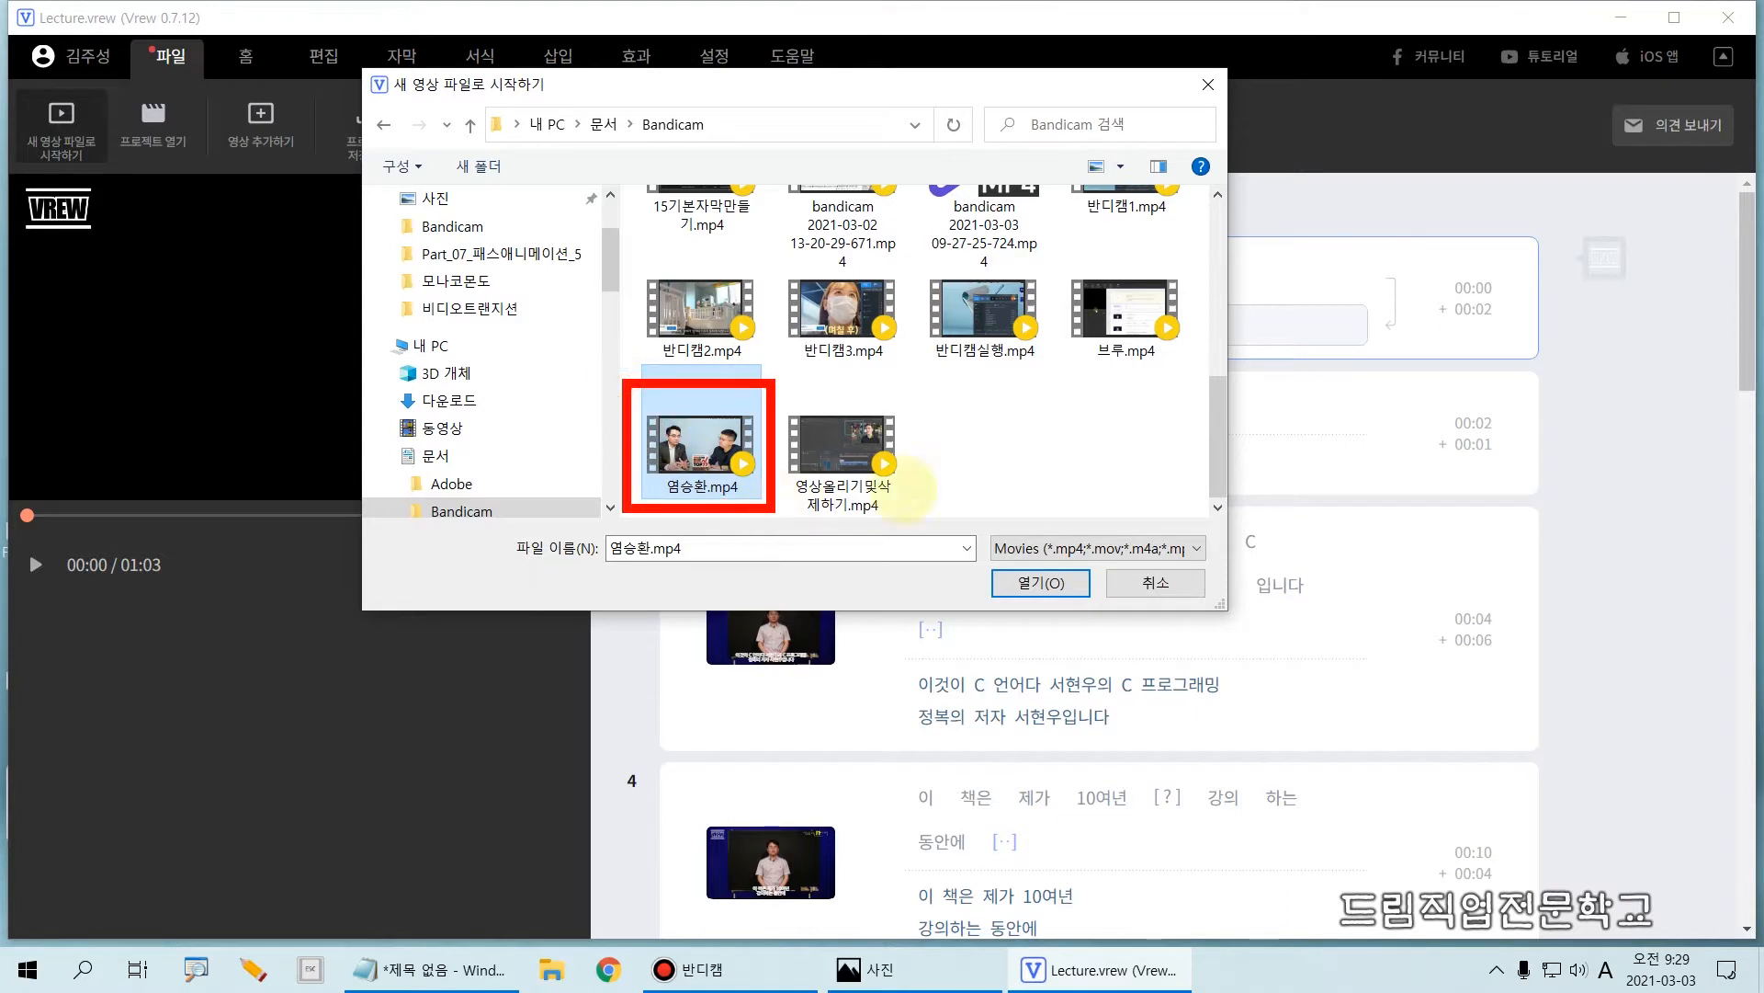
pyautogui.click(1048, 586)
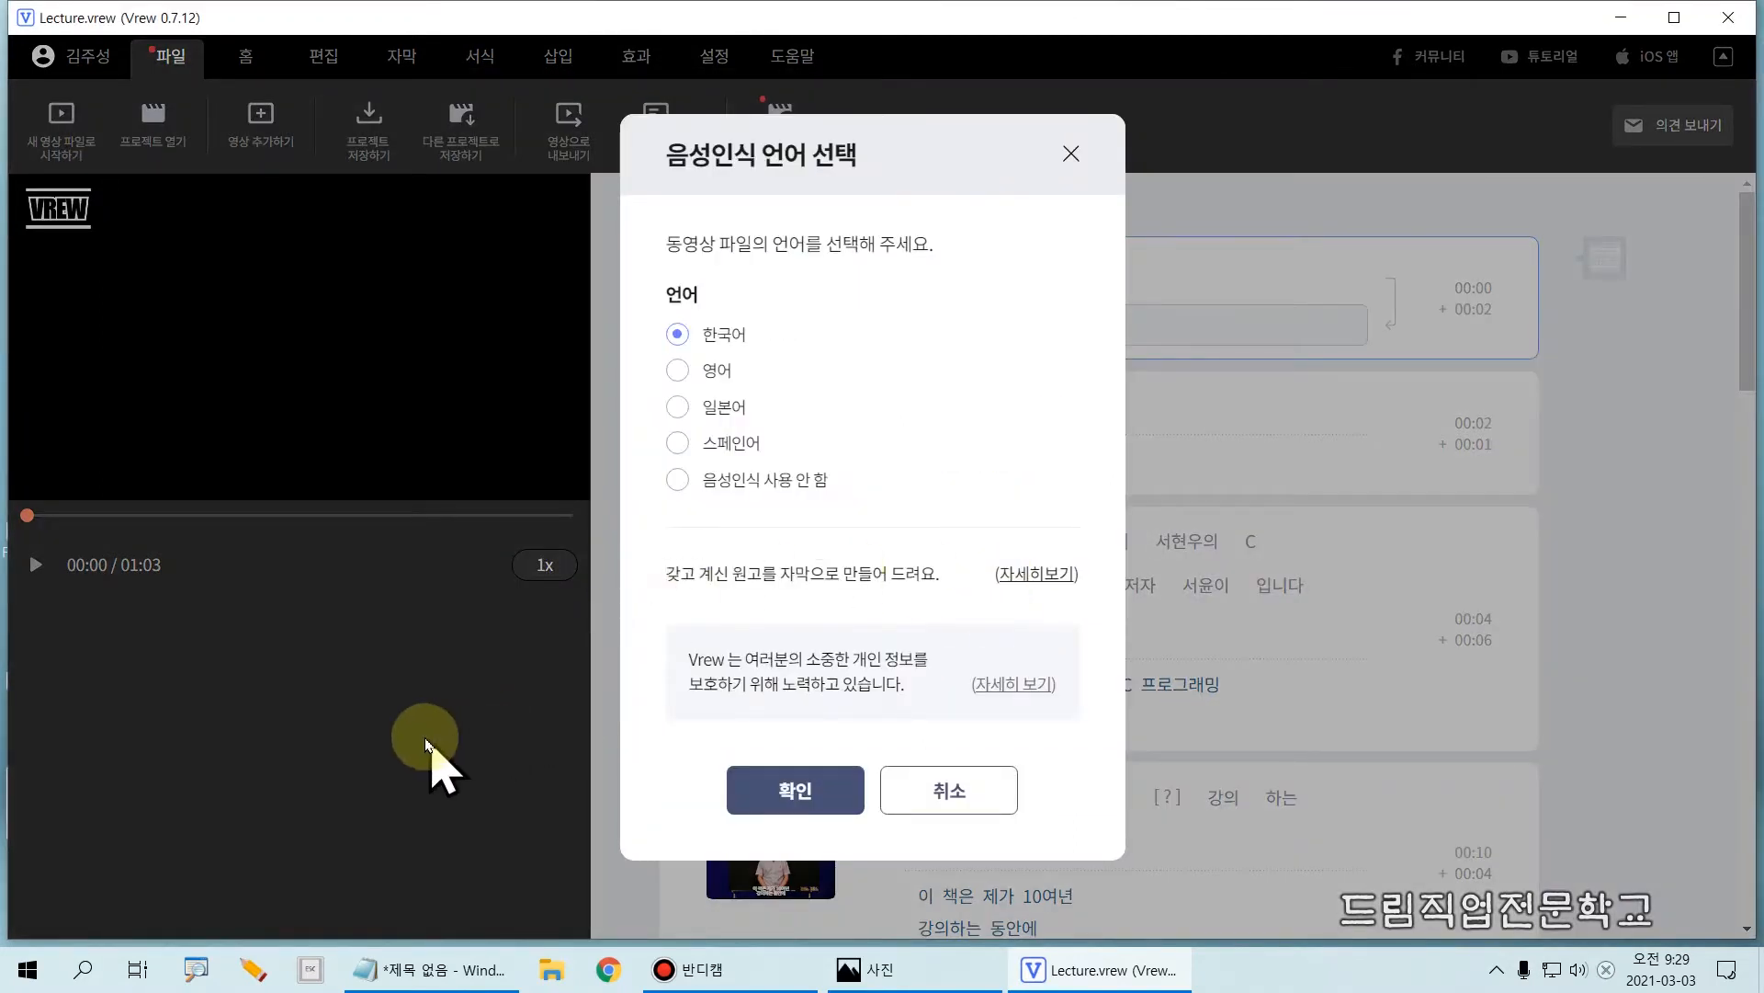
# Step: Run speech recognition on the video with Korean (한국어) as its language
pyautogui.moveTo(627, 217); pyautogui.dragTo(987, 276)
pyautogui.moveTo(628, 322); pyautogui.dragTo(801, 362)
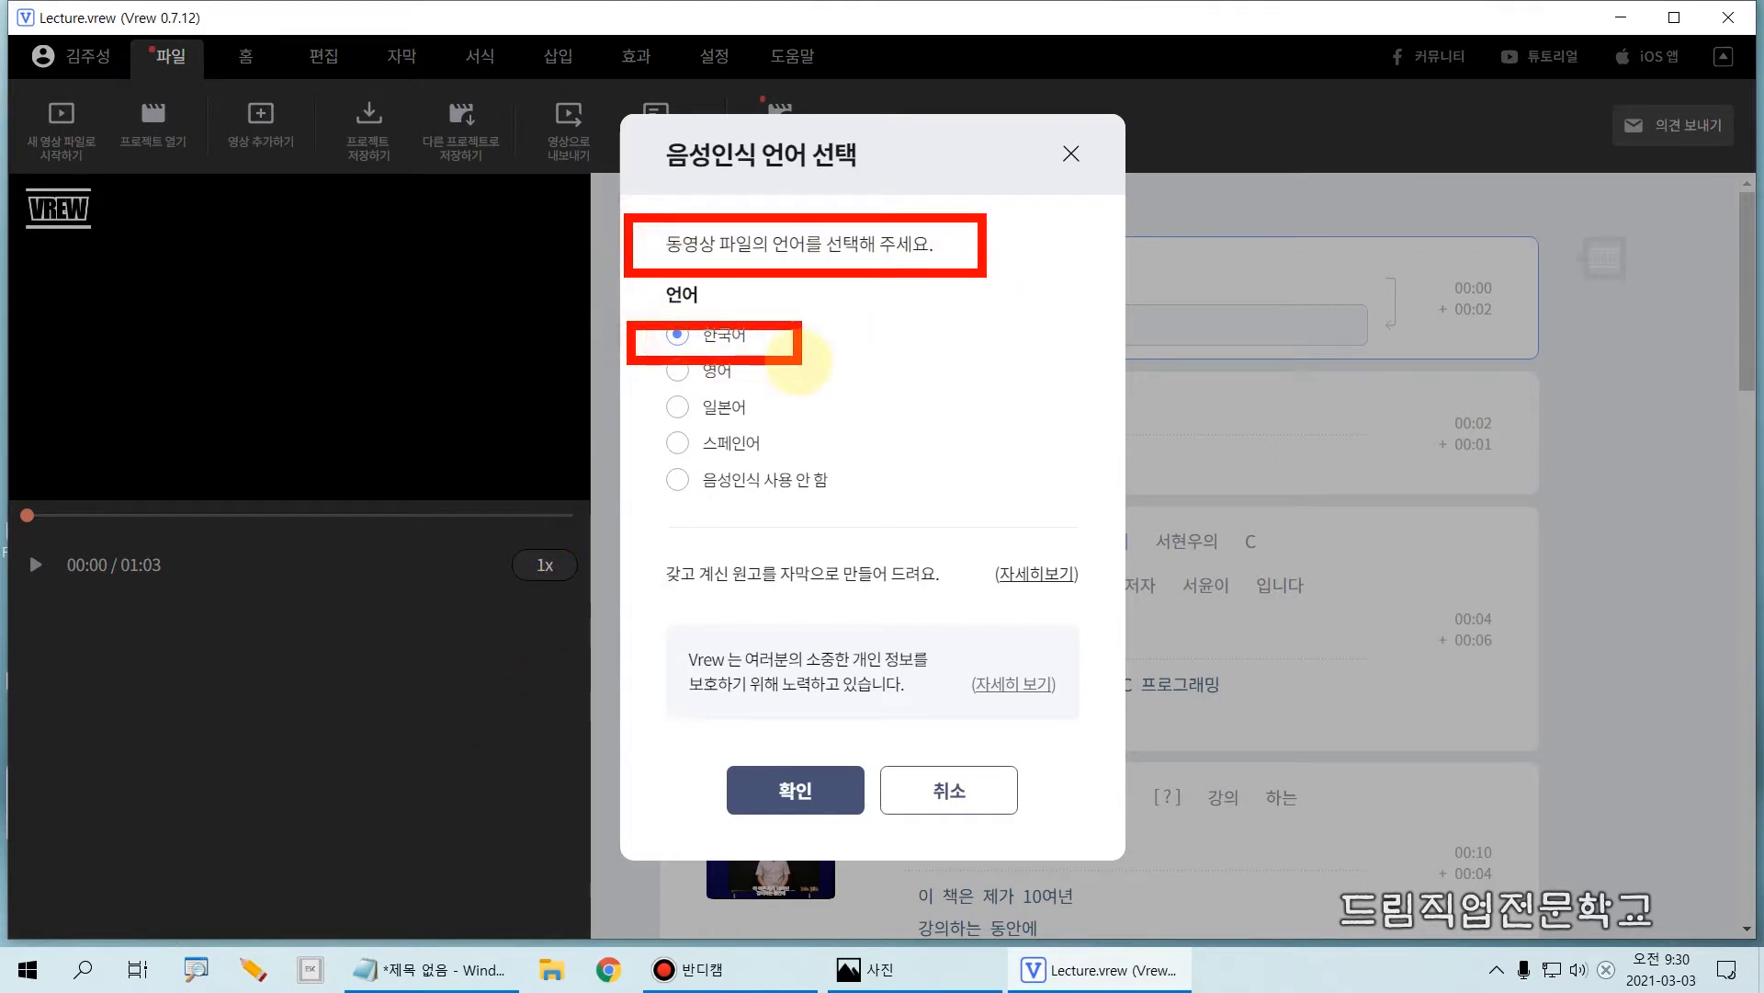
pyautogui.moveTo(710, 739); pyautogui.dragTo(864, 834)
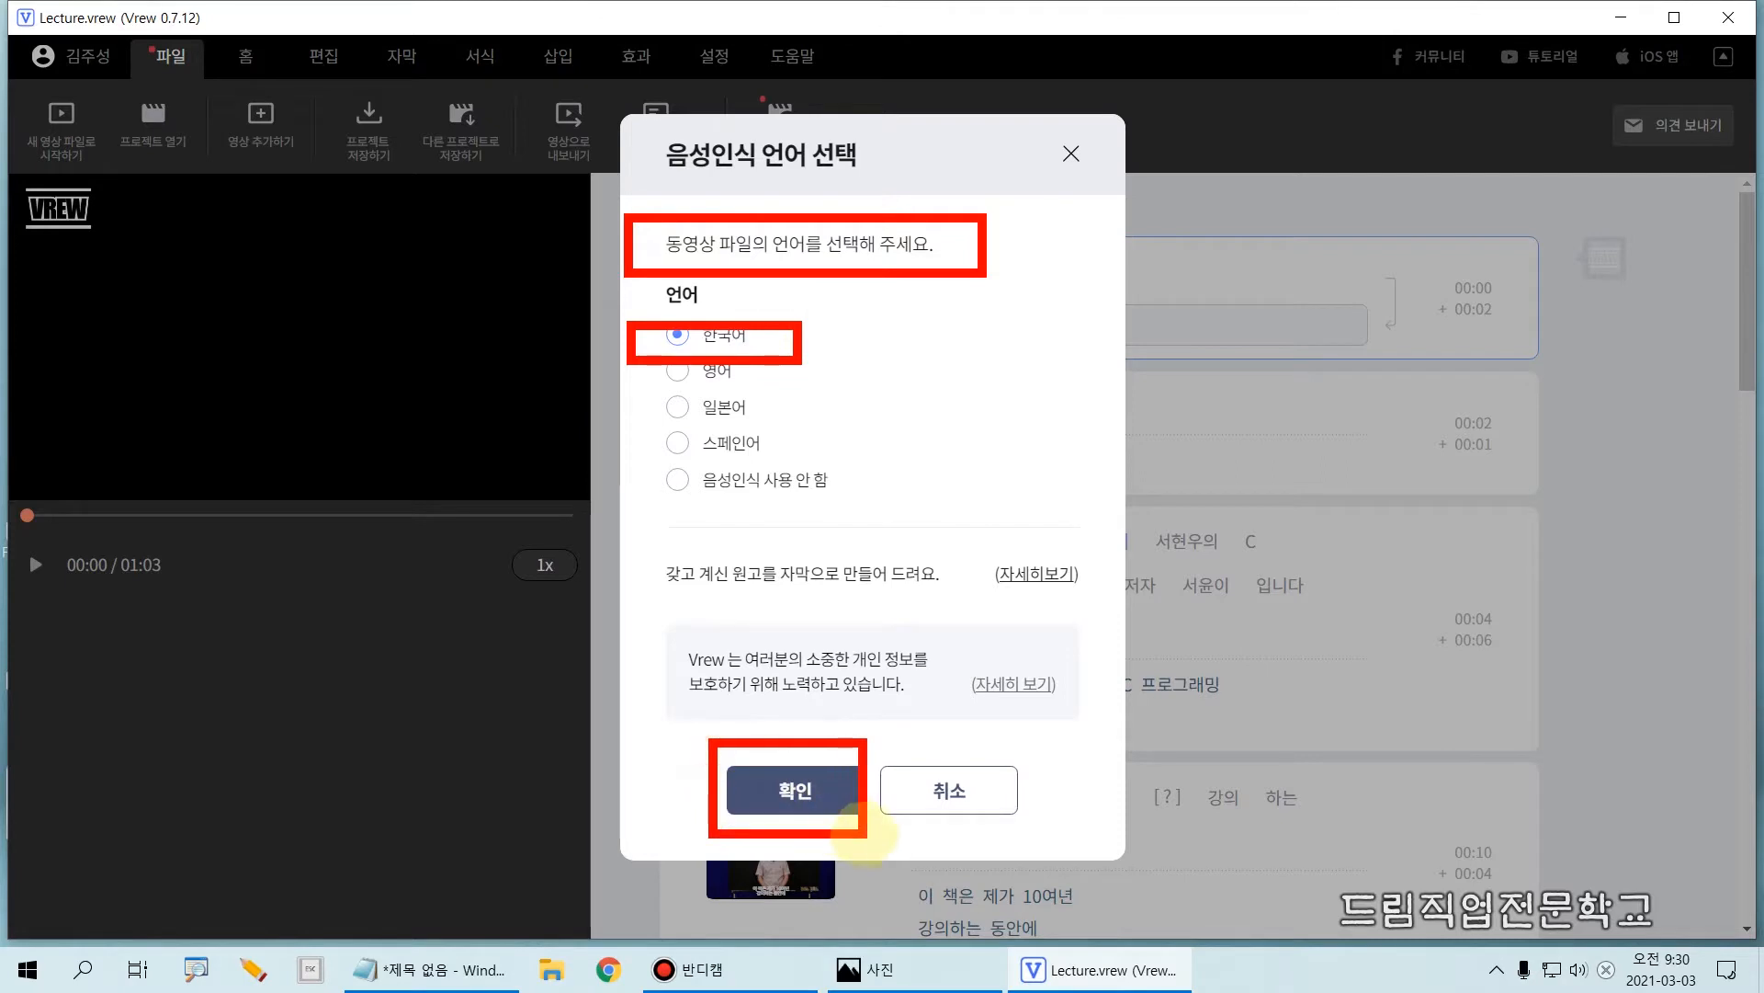
pyautogui.click(799, 792)
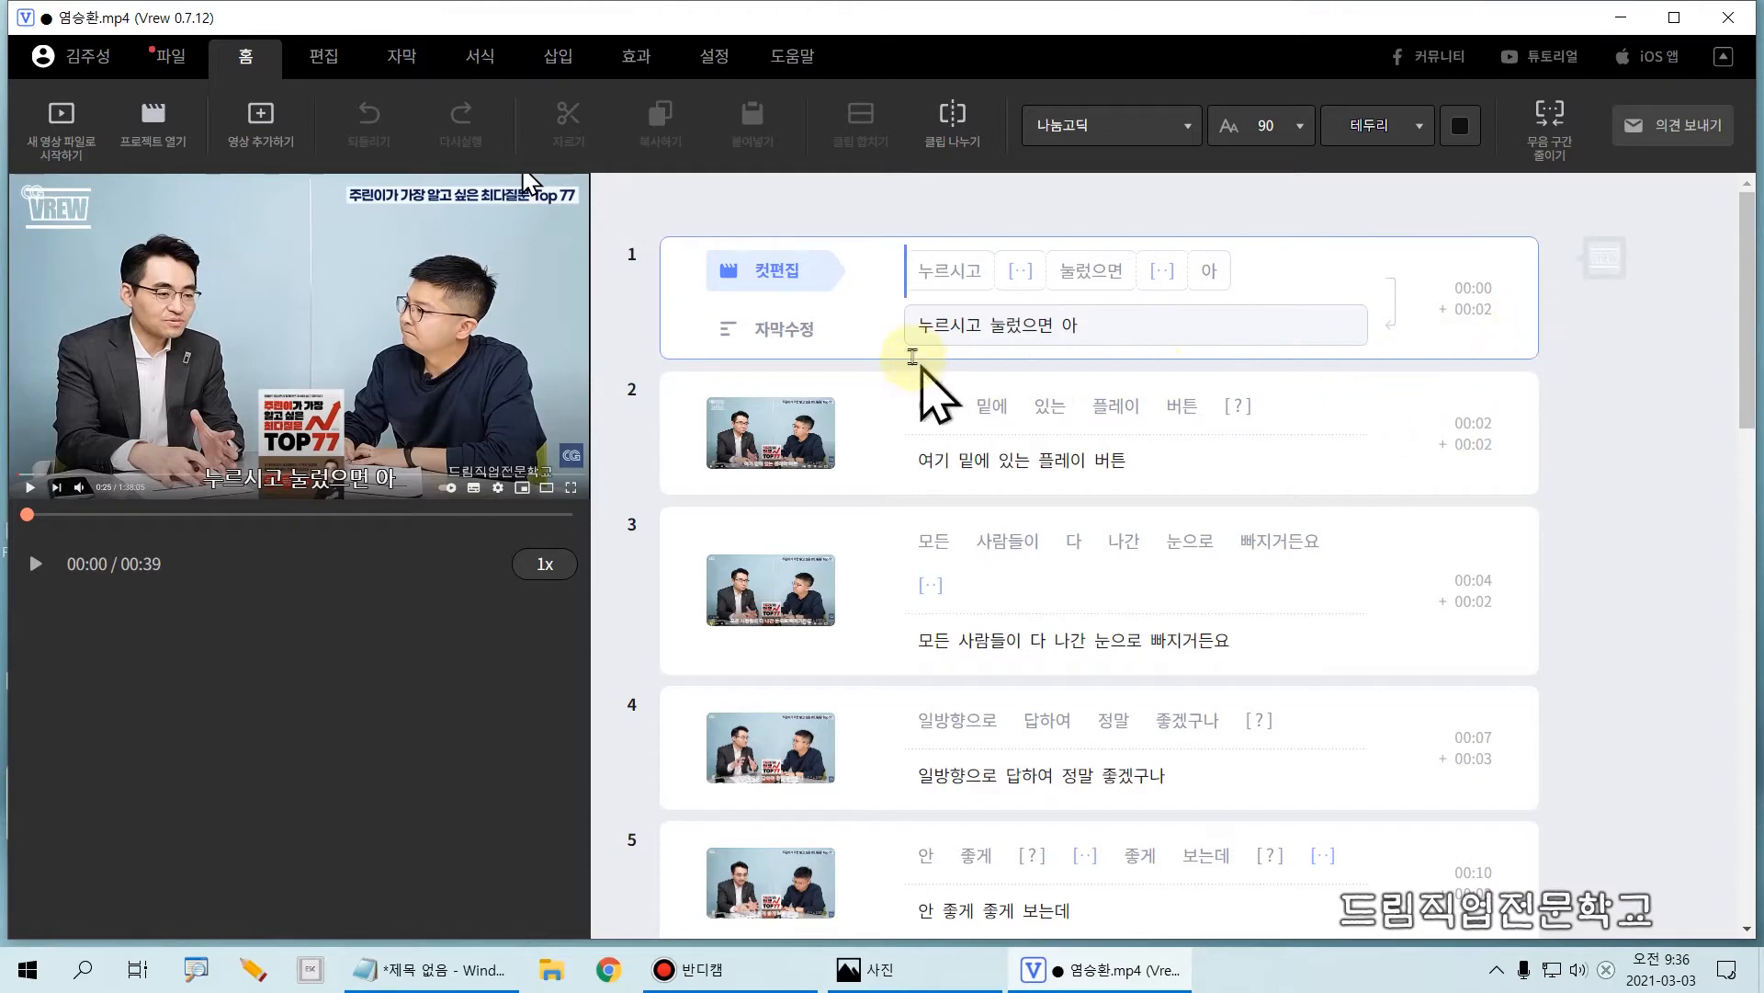
# Step: Play the video briefly from the beginning, pause it, and return to the start of clip 1
pyautogui.click(35, 564)
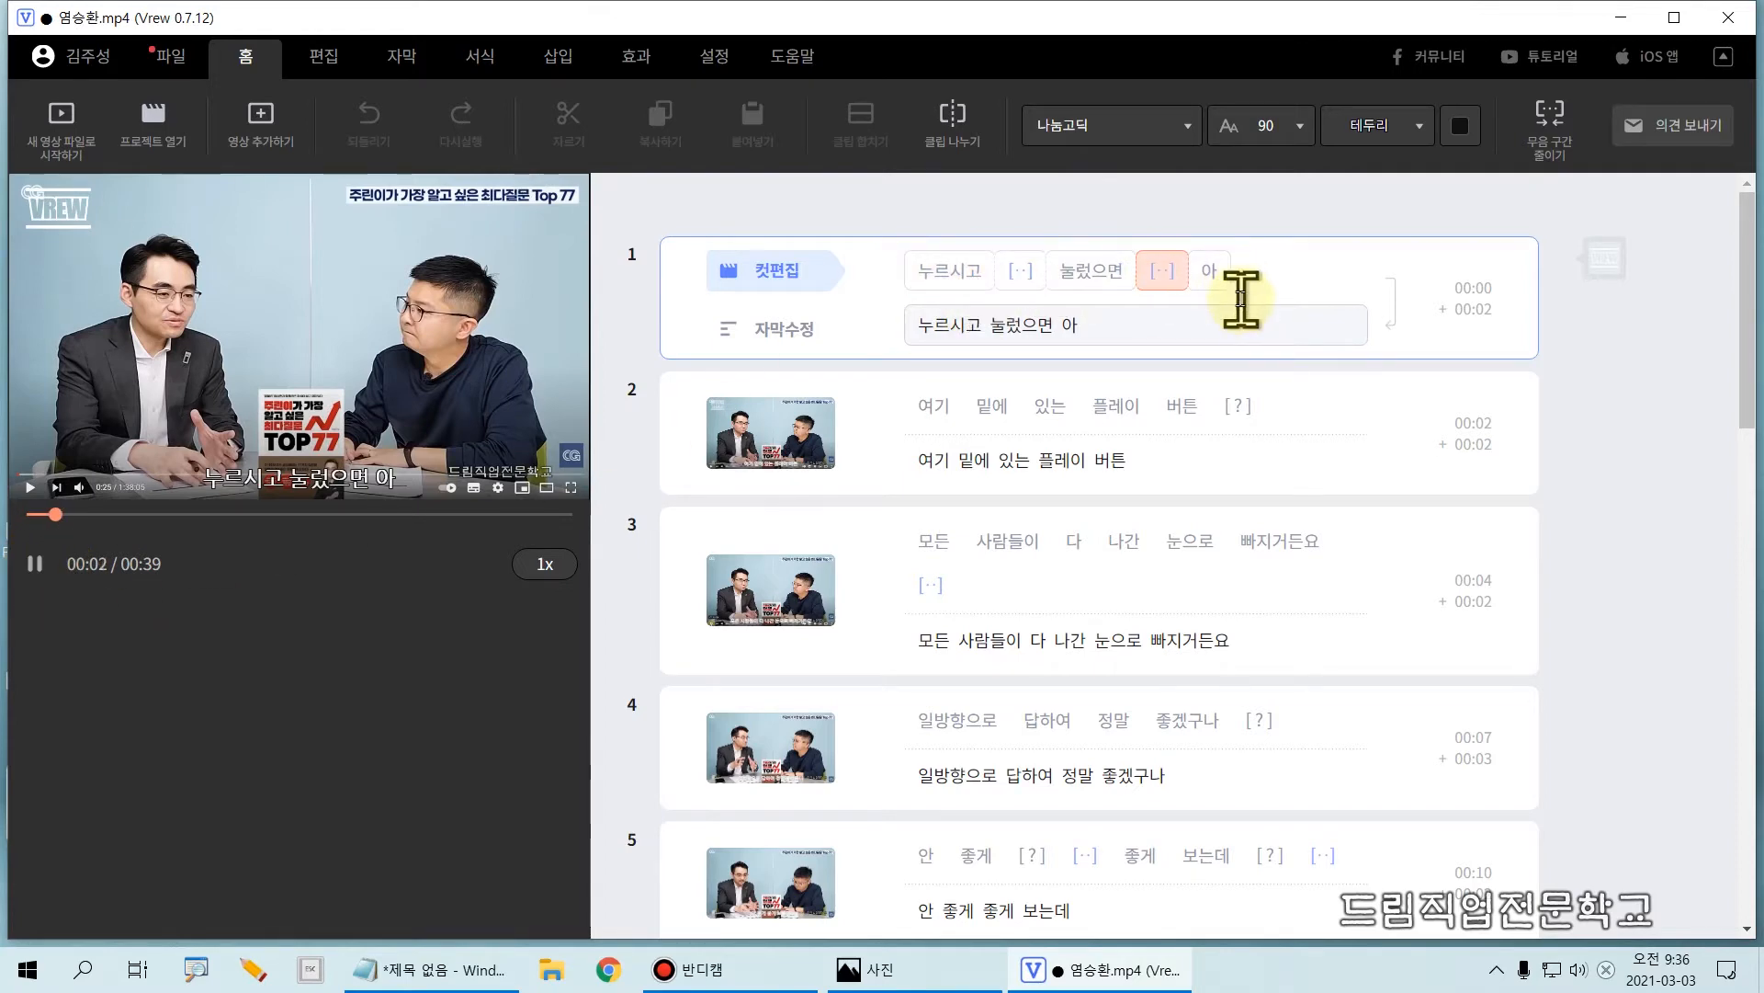
pyautogui.press('space')
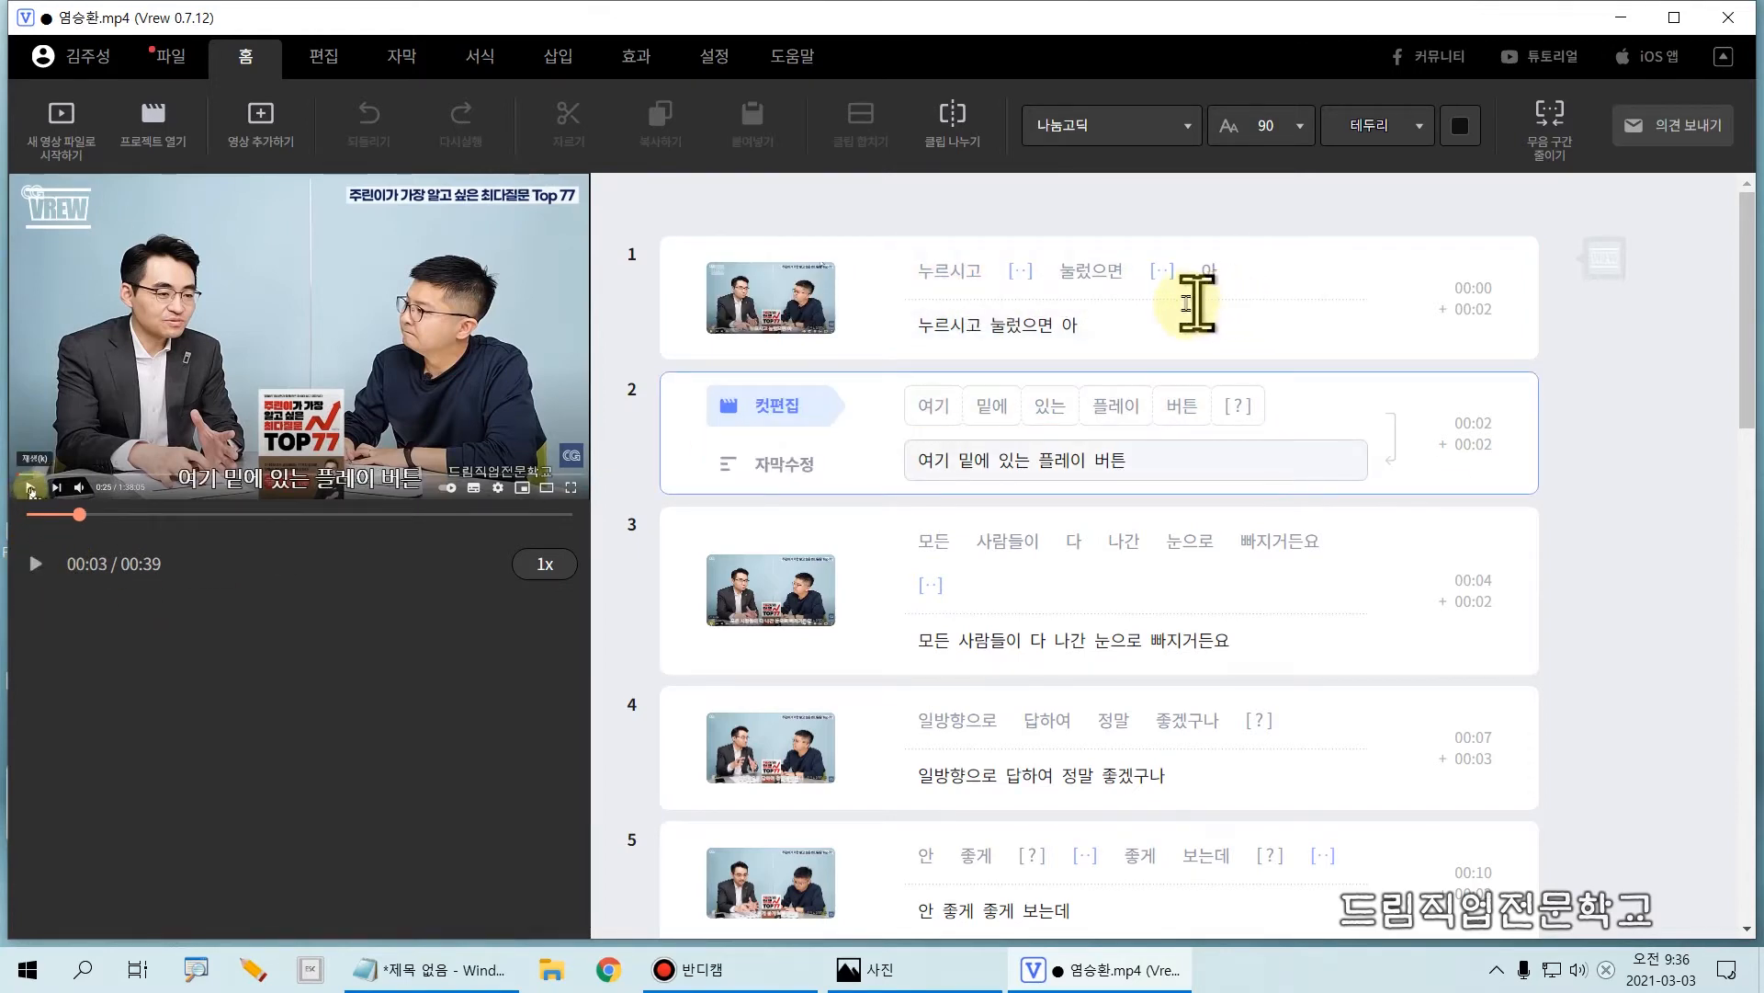
pyautogui.click(885, 277)
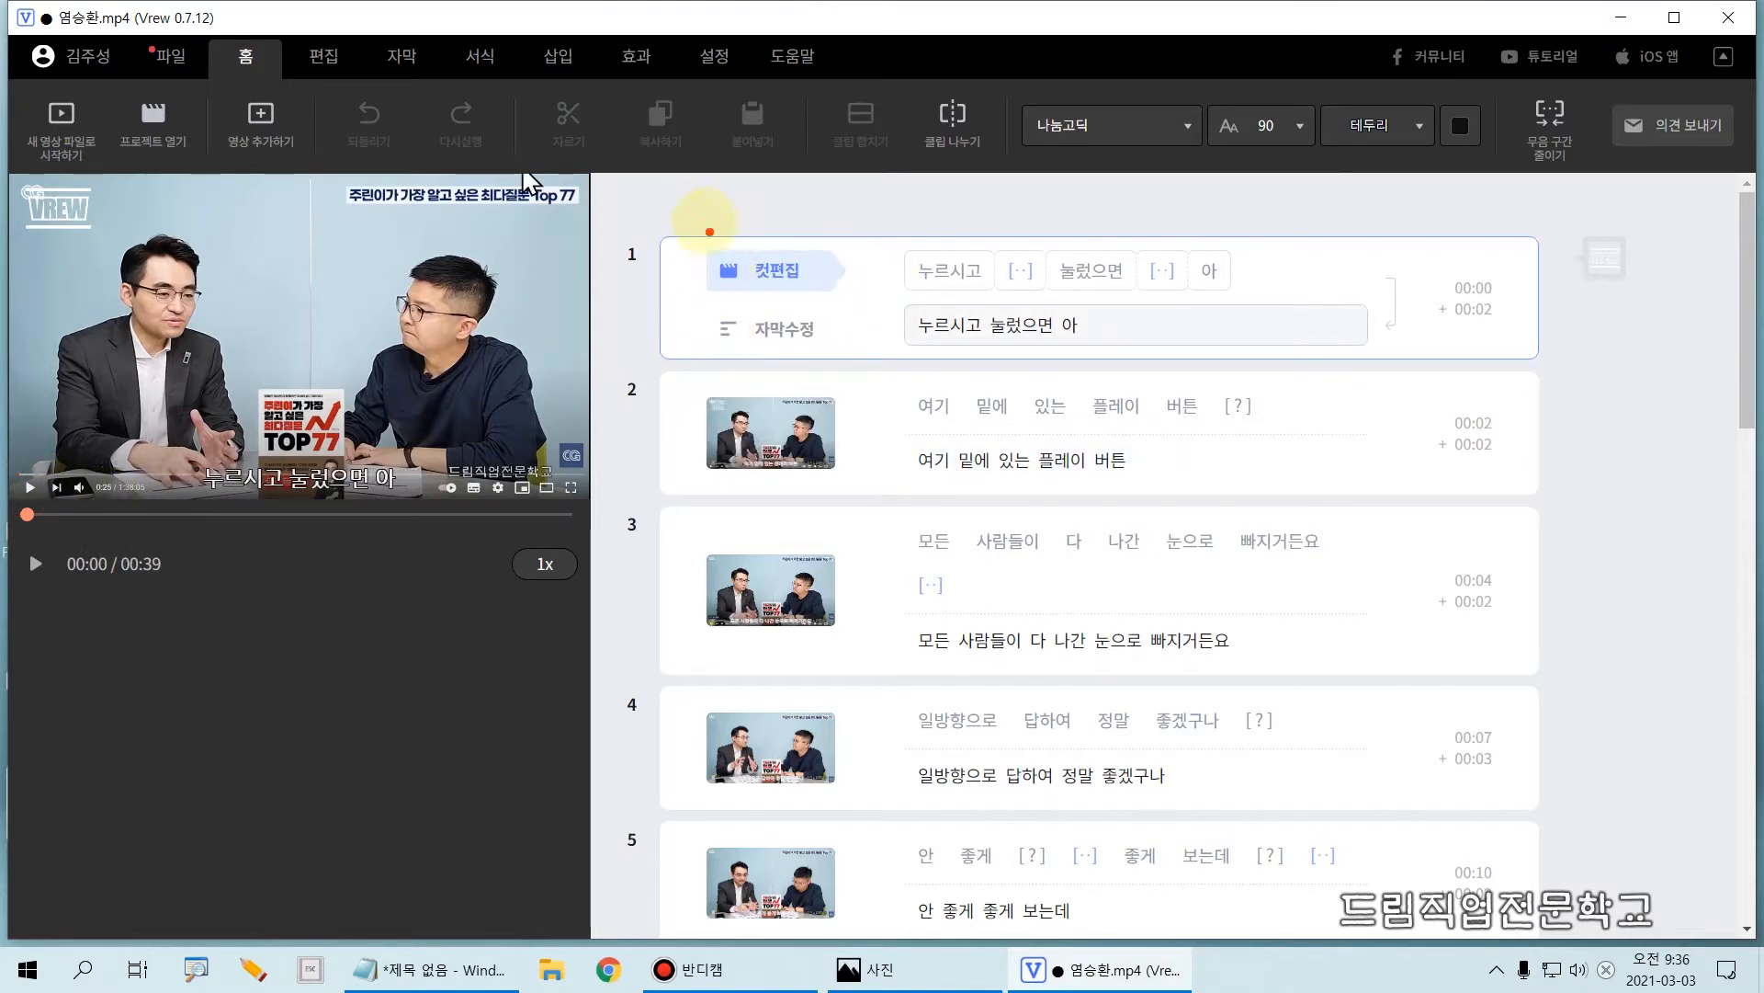
pyautogui.moveTo(645, 215)
pyautogui.mouseDown()
pyautogui.moveTo(719, 300)
pyautogui.moveTo(1556, 360)
pyautogui.mouseUp()
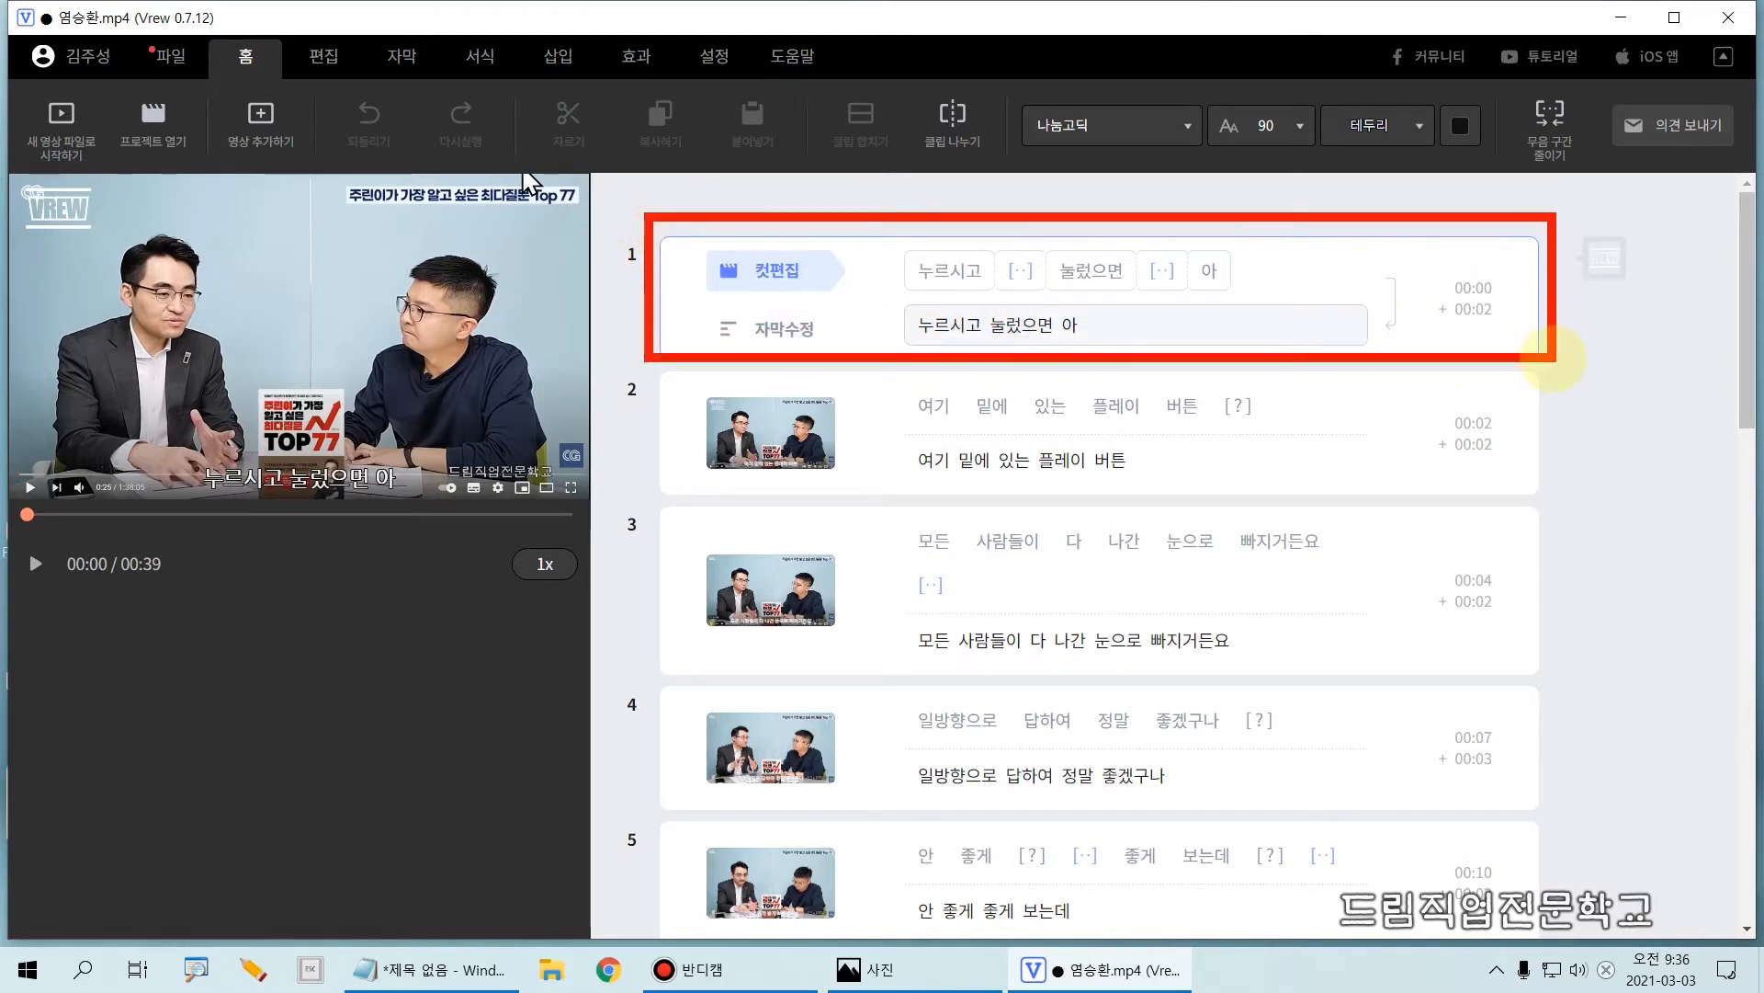
pyautogui.moveTo(883, 232); pyautogui.dragTo(884, 311)
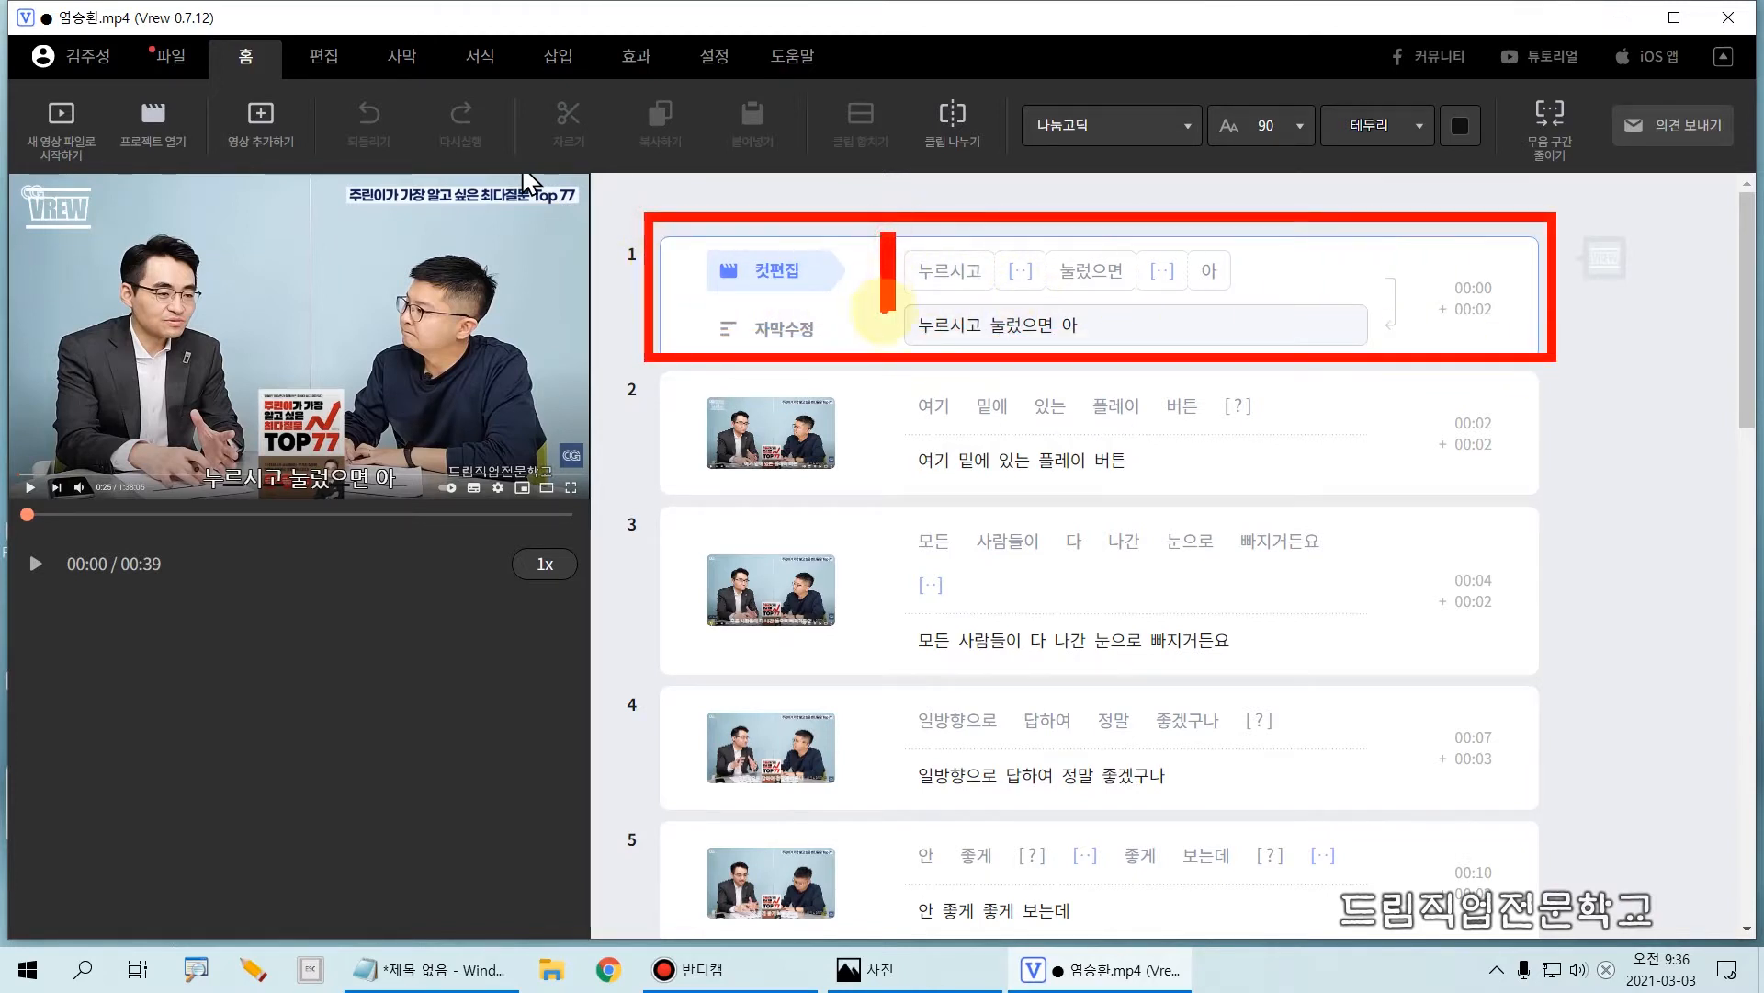
# Step: Enter clip 1's subtitle text, return to the start of its cut-edit row, and play the video into clip 3 before pausing
pyautogui.click(908, 324)
pyautogui.click(912, 348)
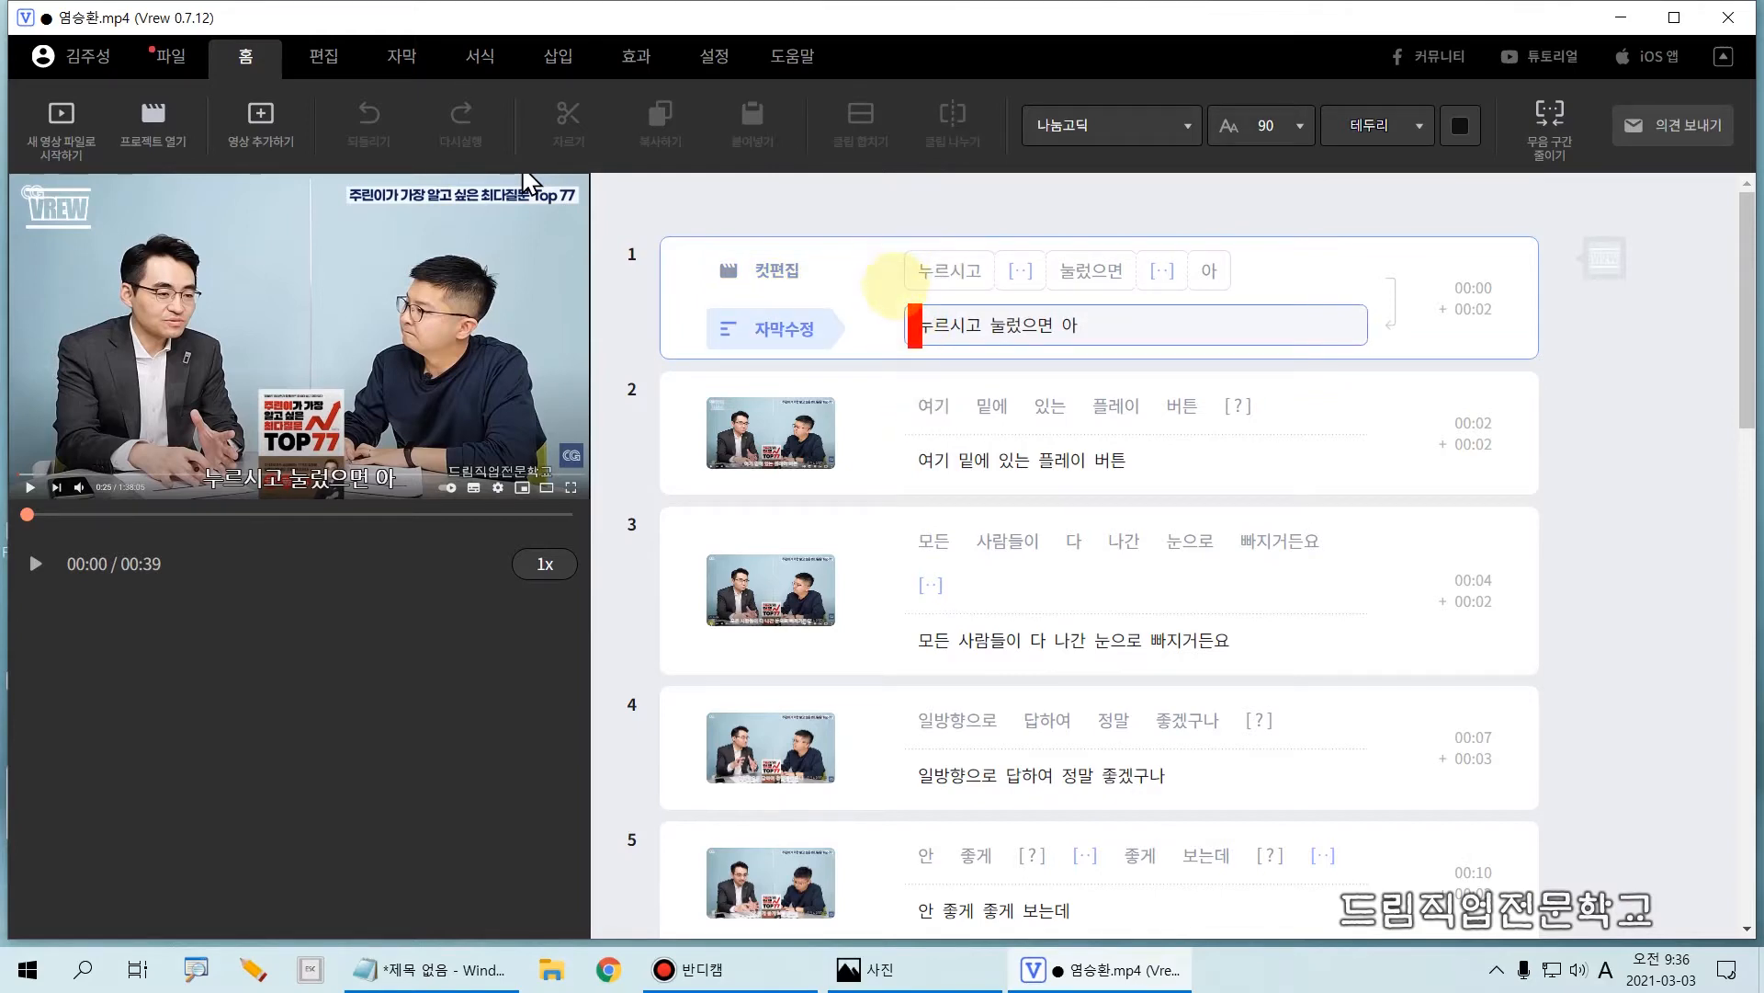
pyautogui.click(896, 260)
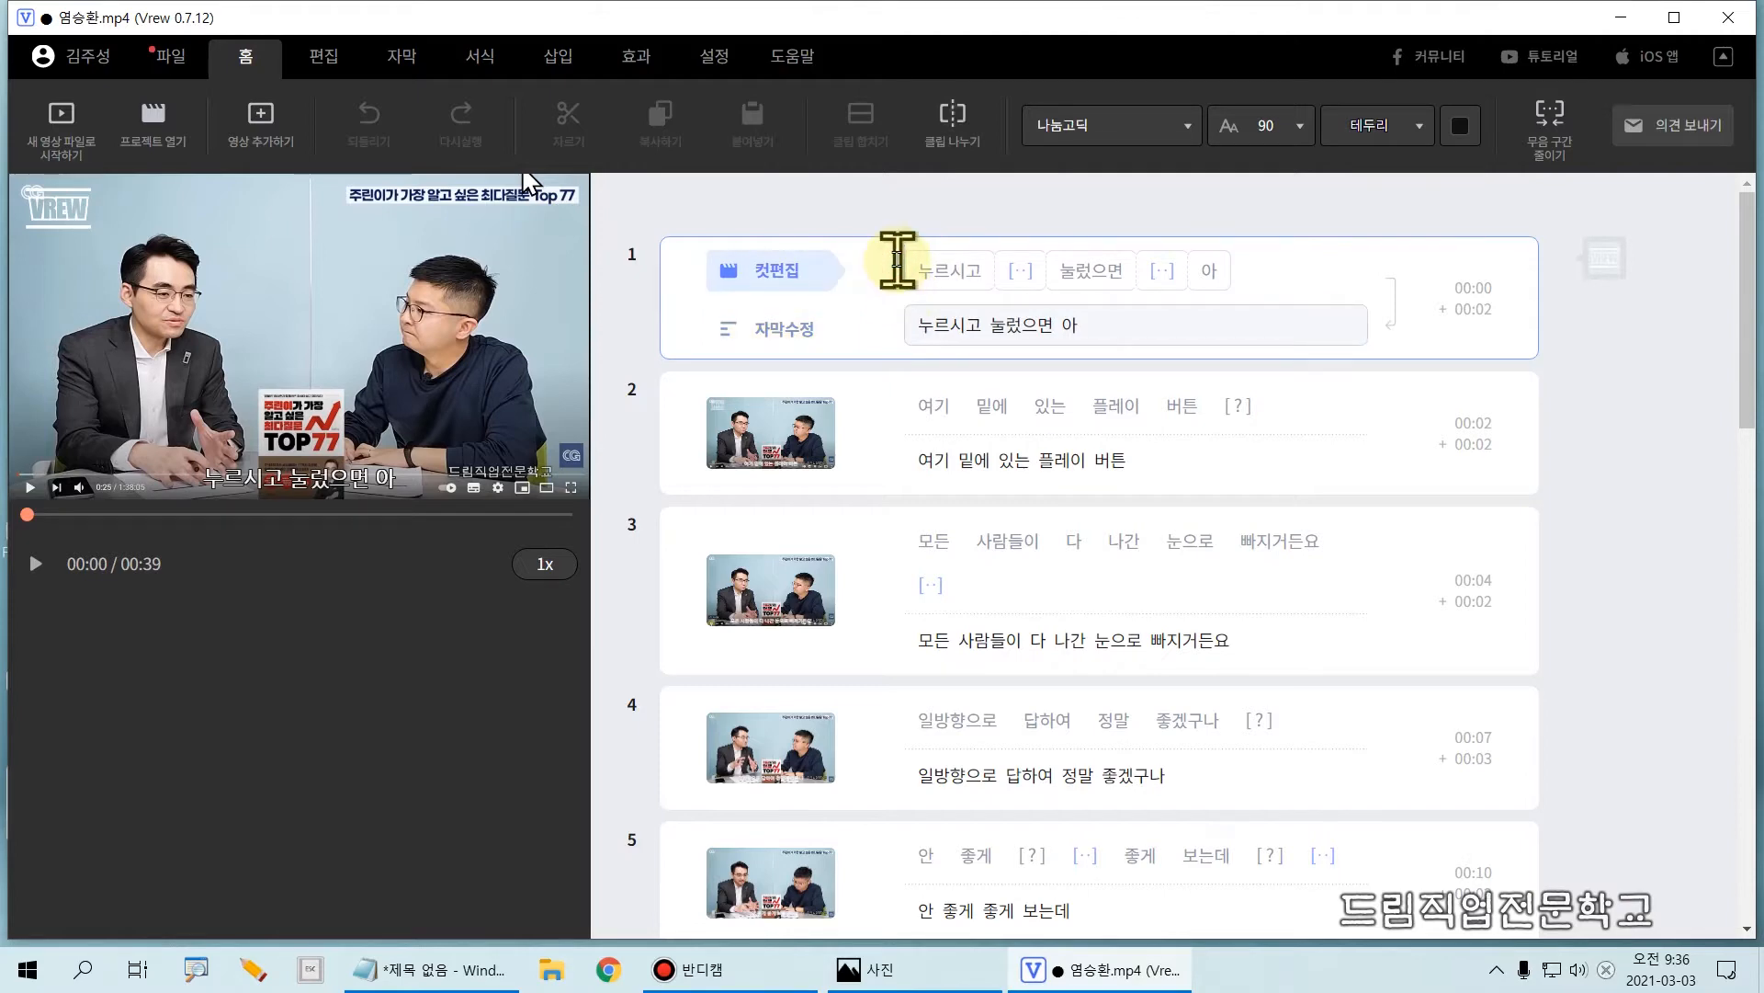
pyautogui.press('space')
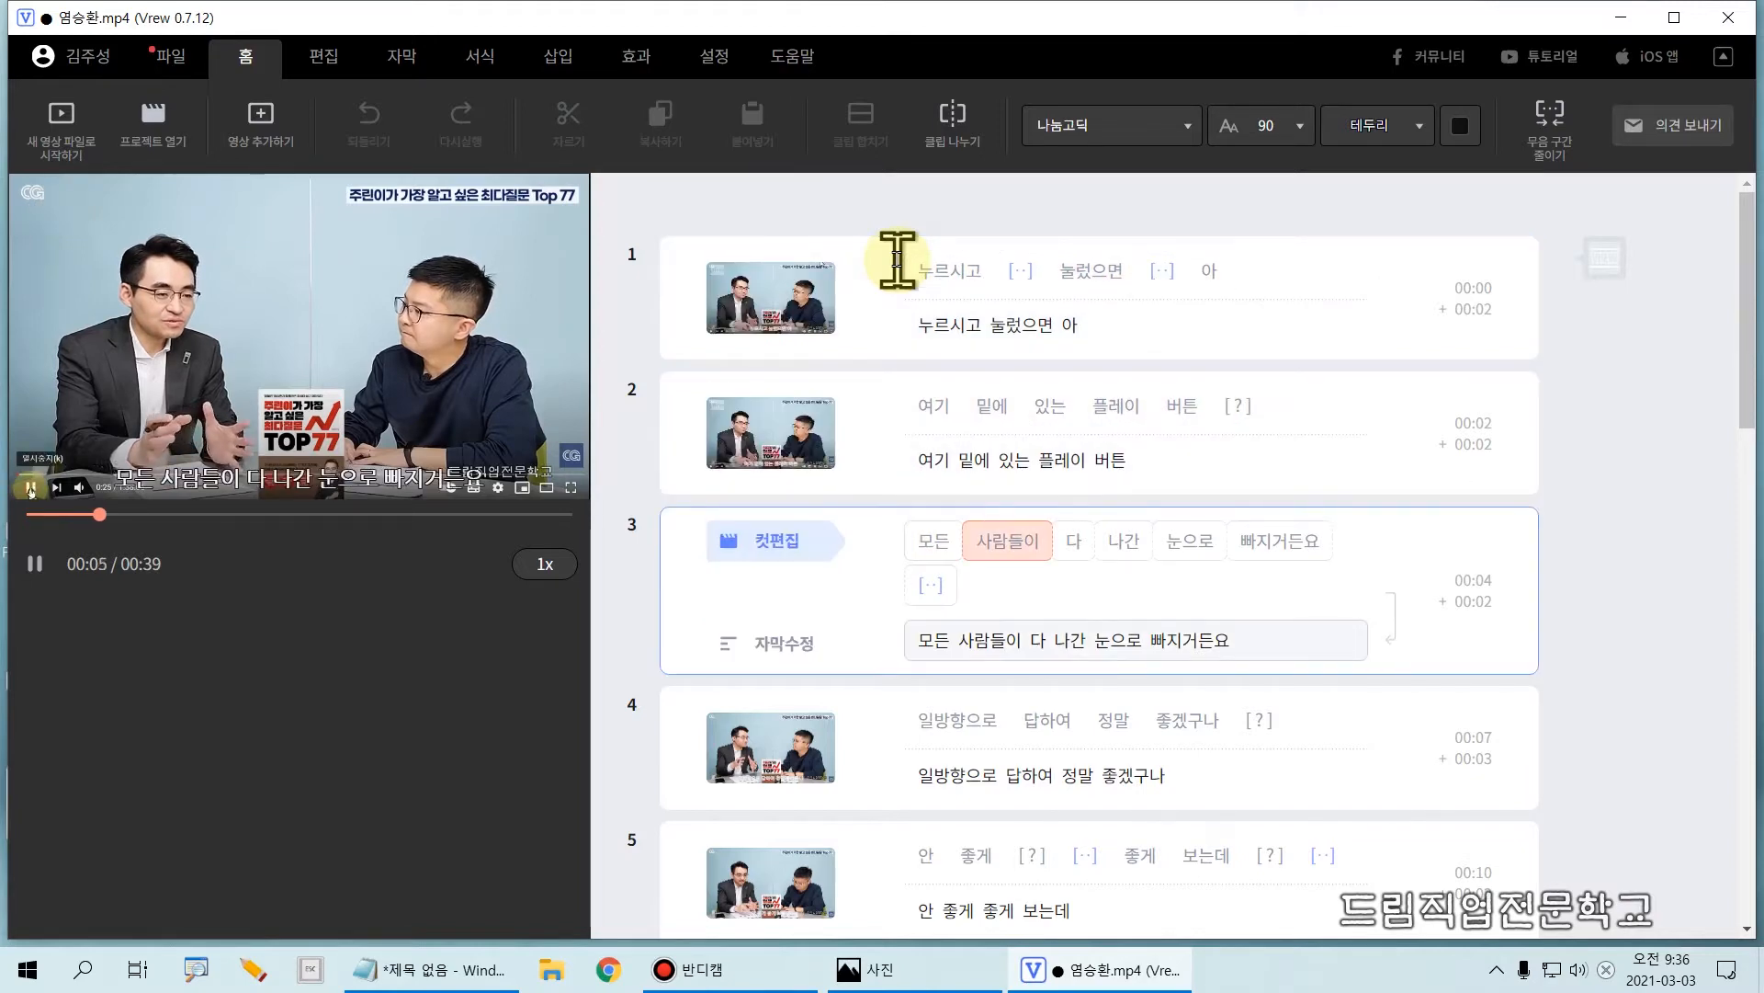
pyautogui.press('space')
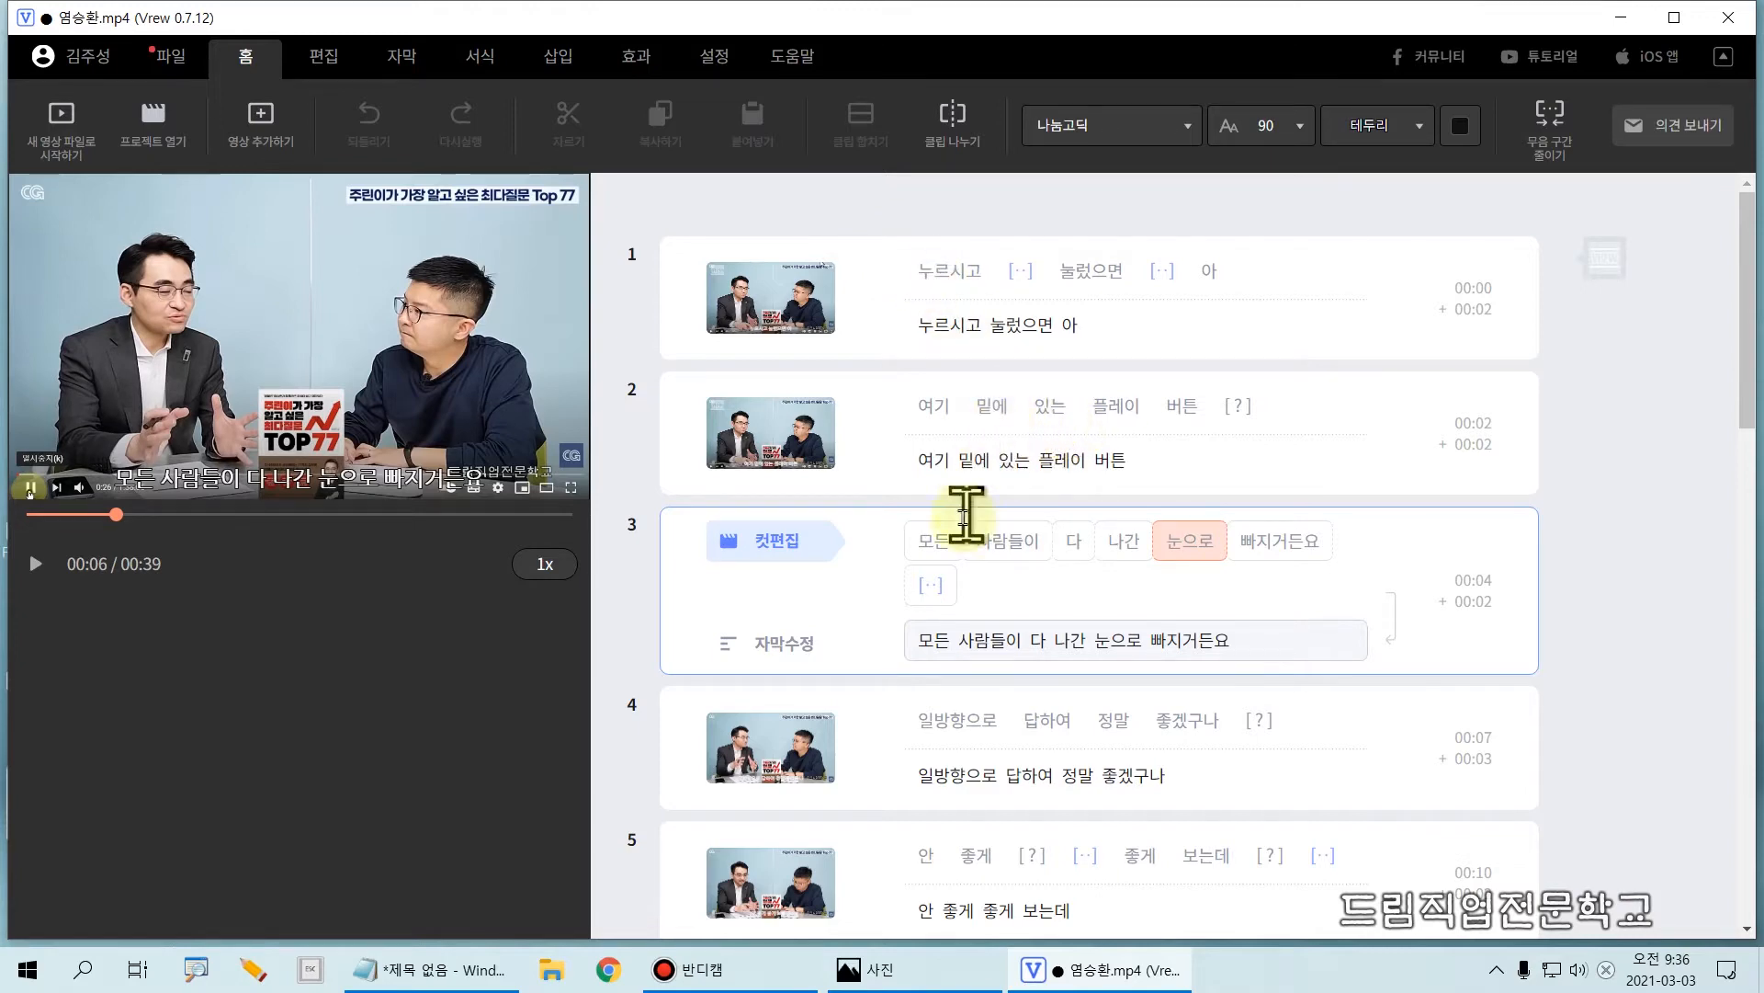
# Step: Preview playback from the first word of clip 3 and stop it within clip 4
pyautogui.click(889, 537)
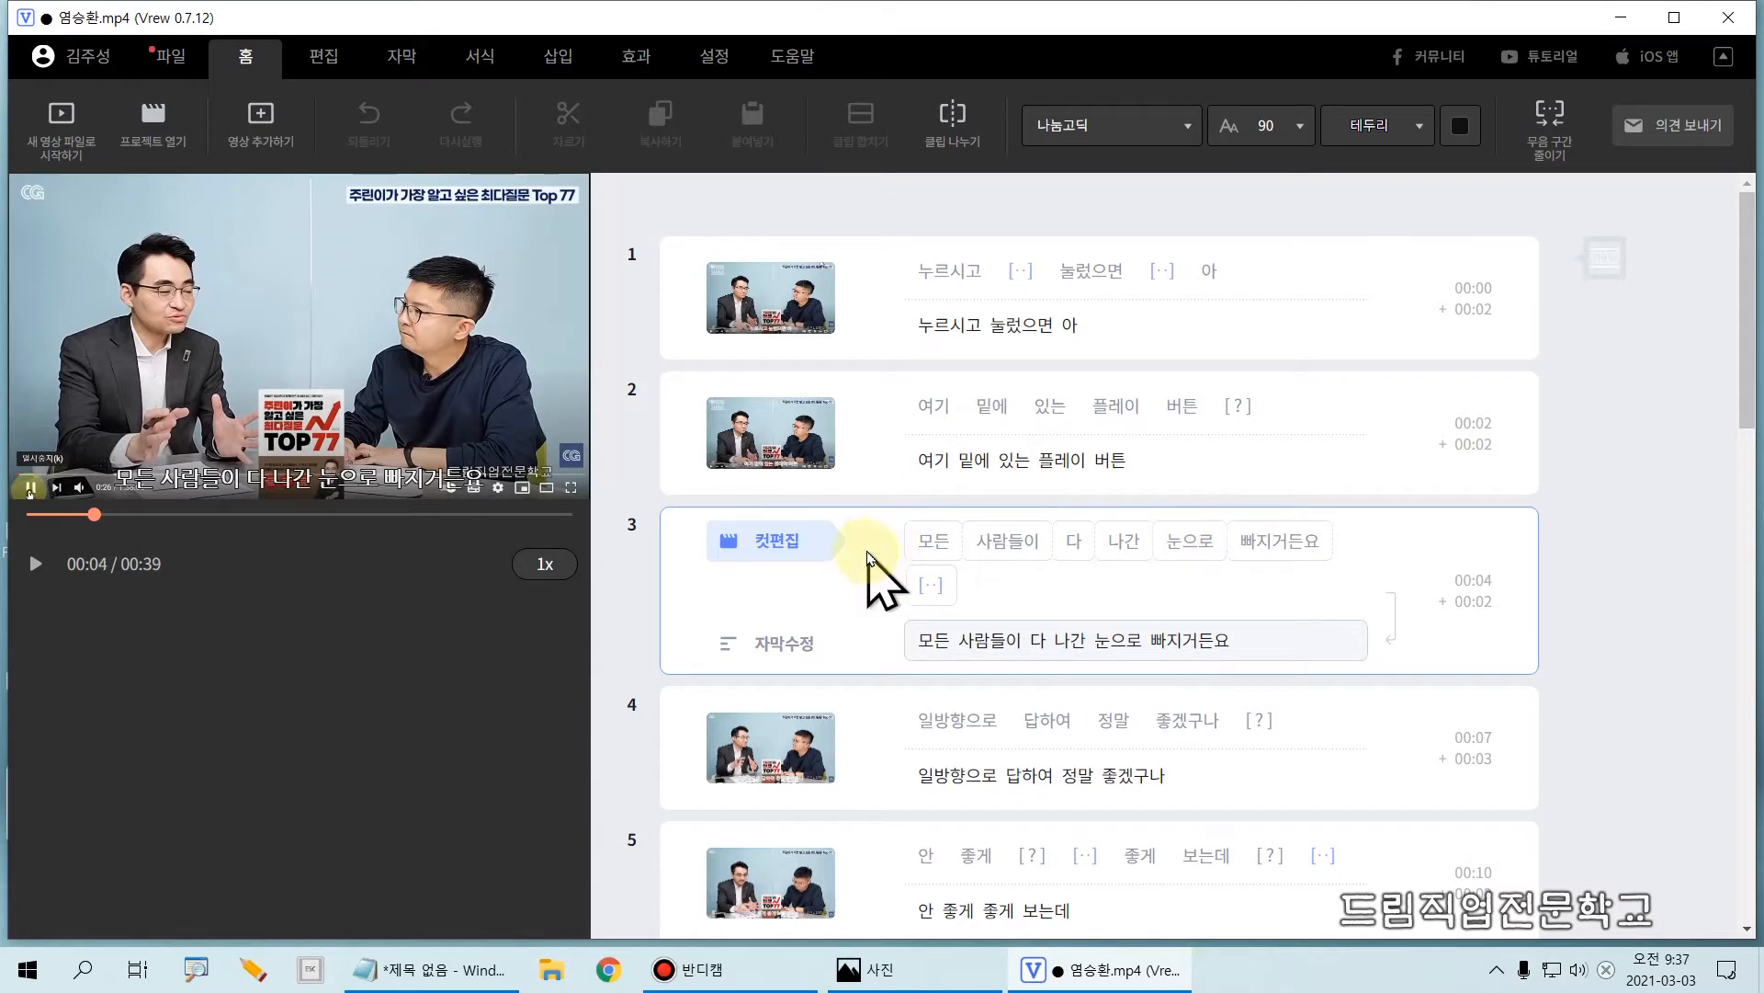
pyautogui.press('Tab')
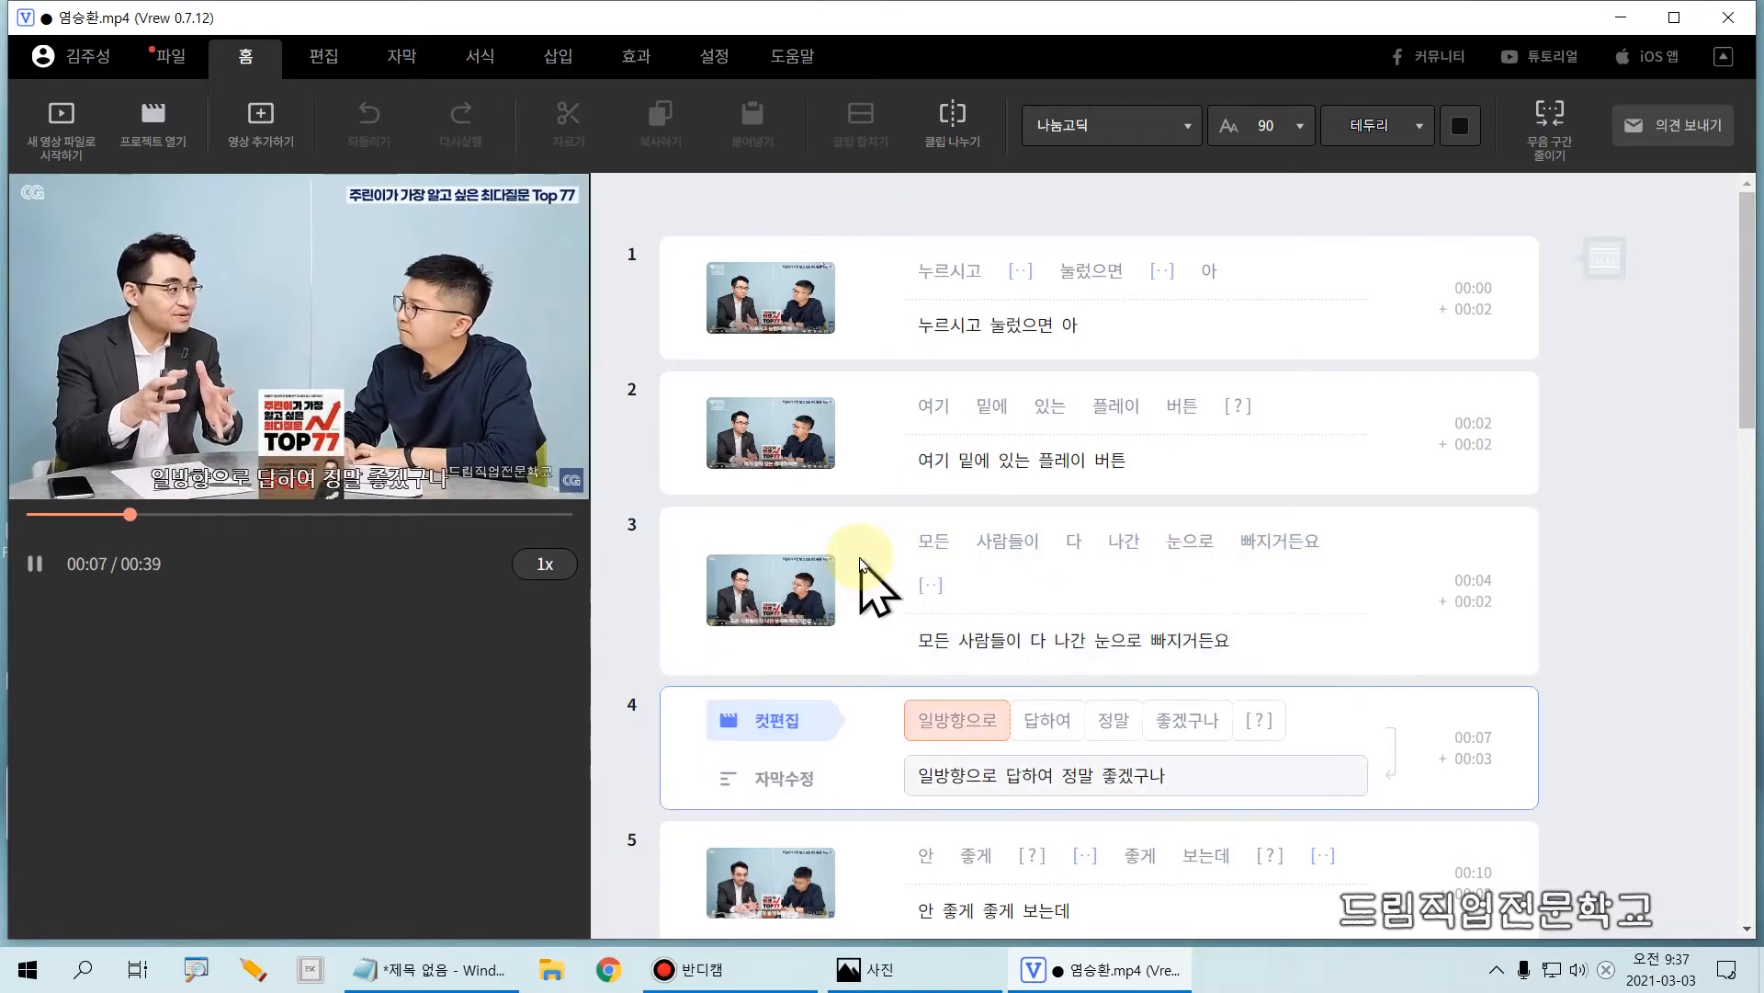
pyautogui.press('Tab')
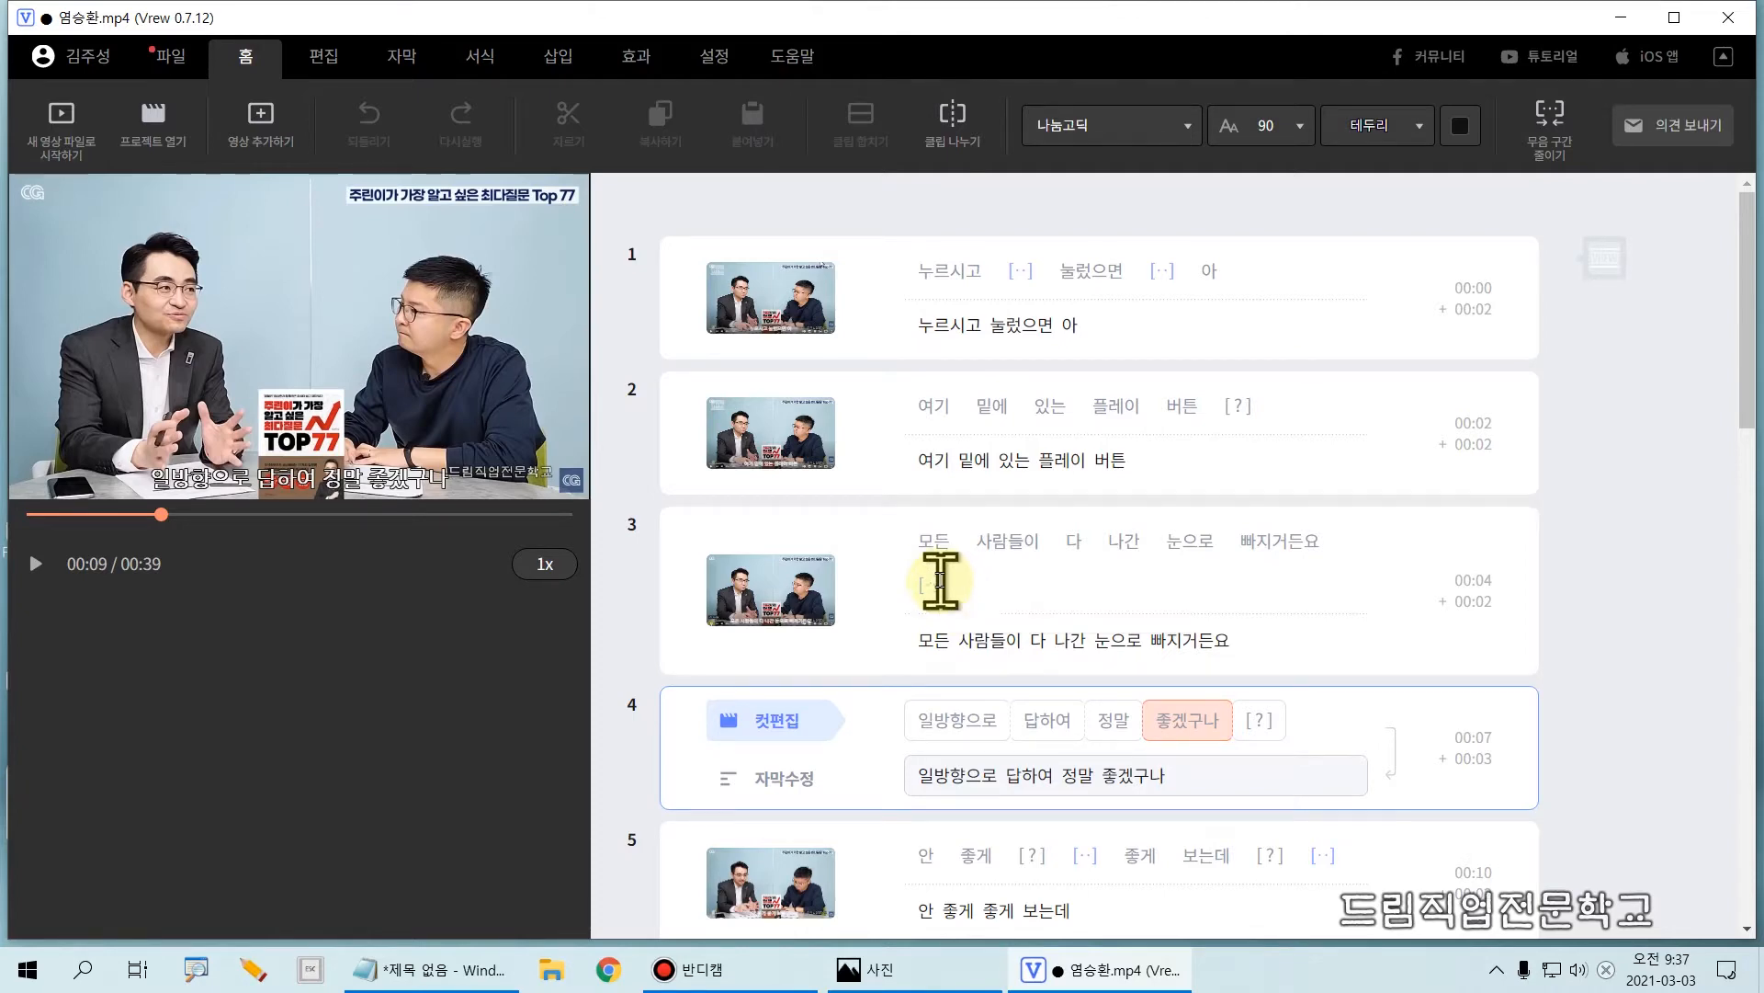
# Step: Select clip 1 as a whole in the clip list
pyautogui.click(873, 297)
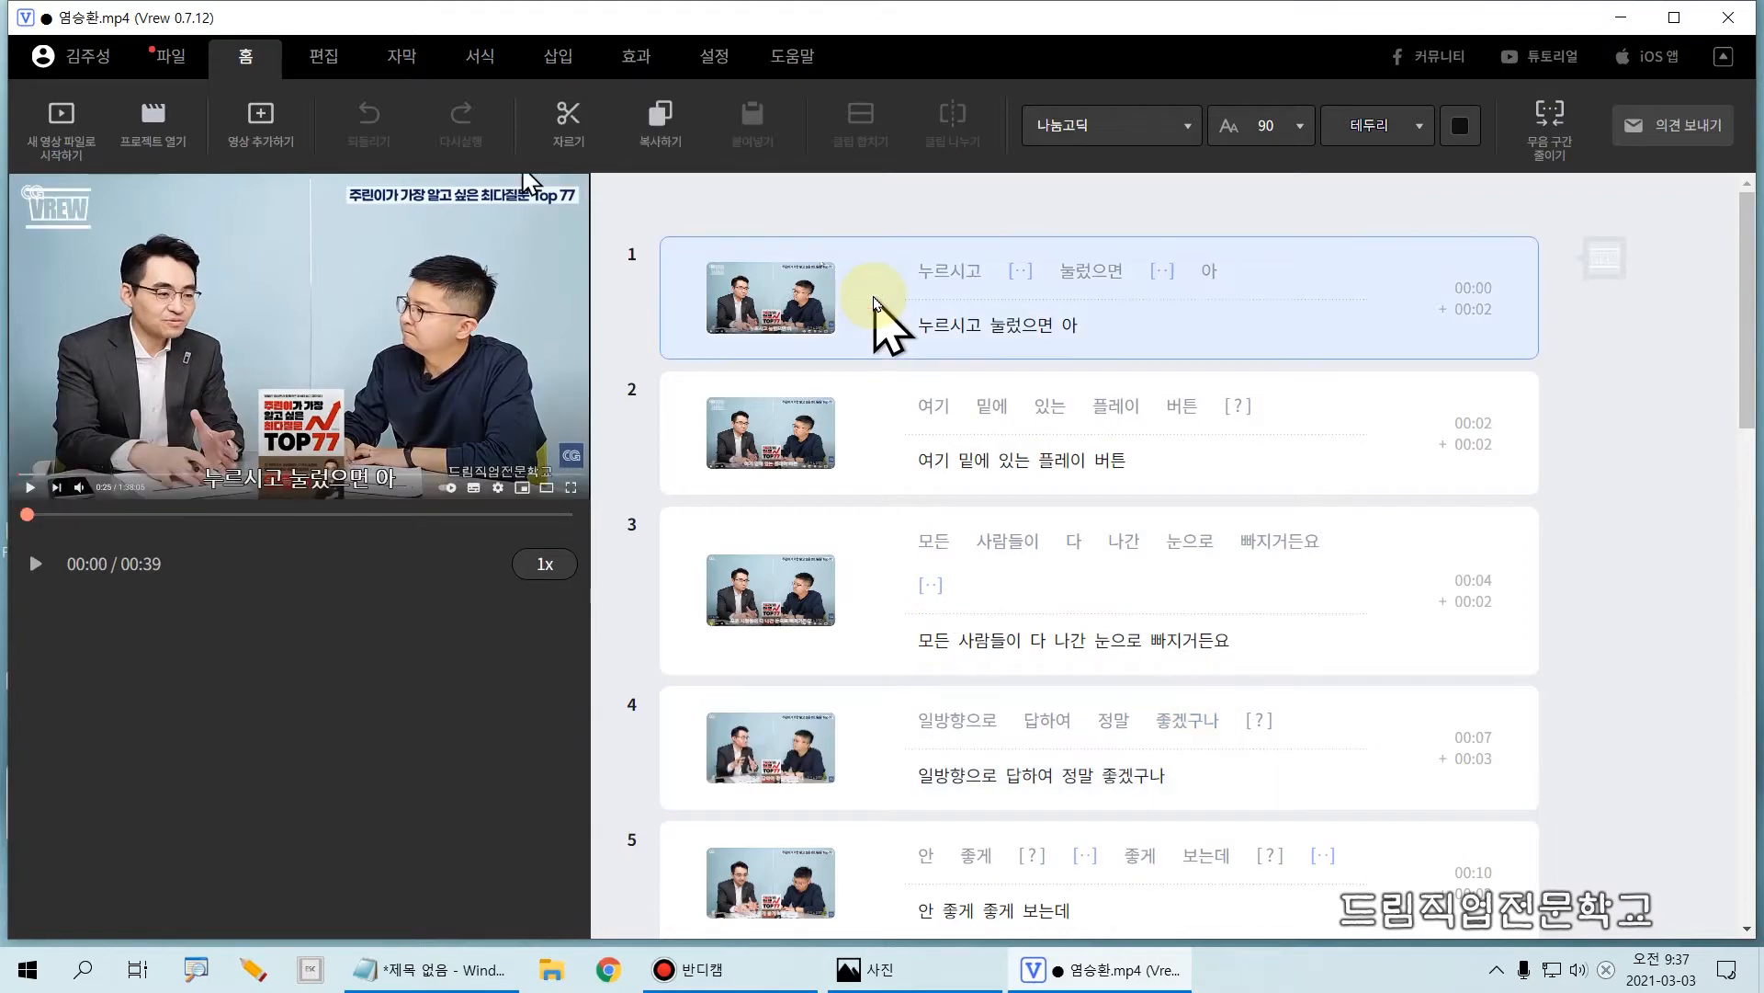
pyautogui.moveTo(630, 212)
pyautogui.mouseDown()
pyautogui.moveTo(835, 357)
pyautogui.moveTo(1565, 360)
pyautogui.mouseUp()
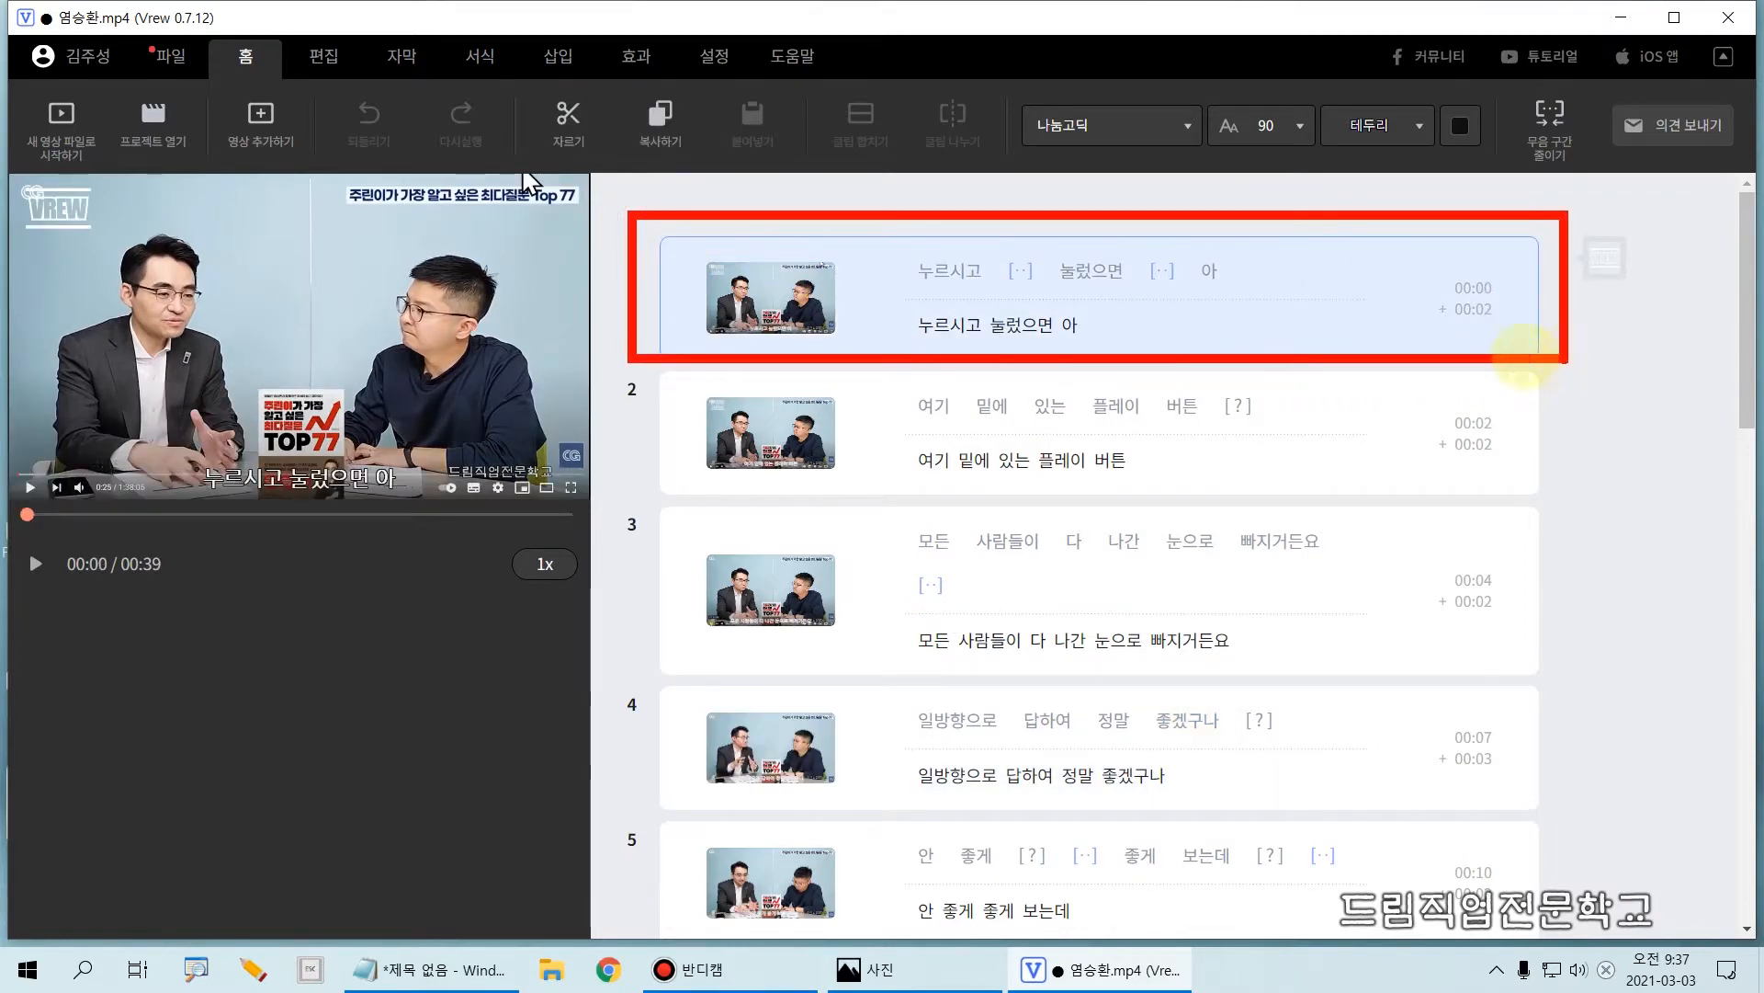
pyautogui.press('Escape')
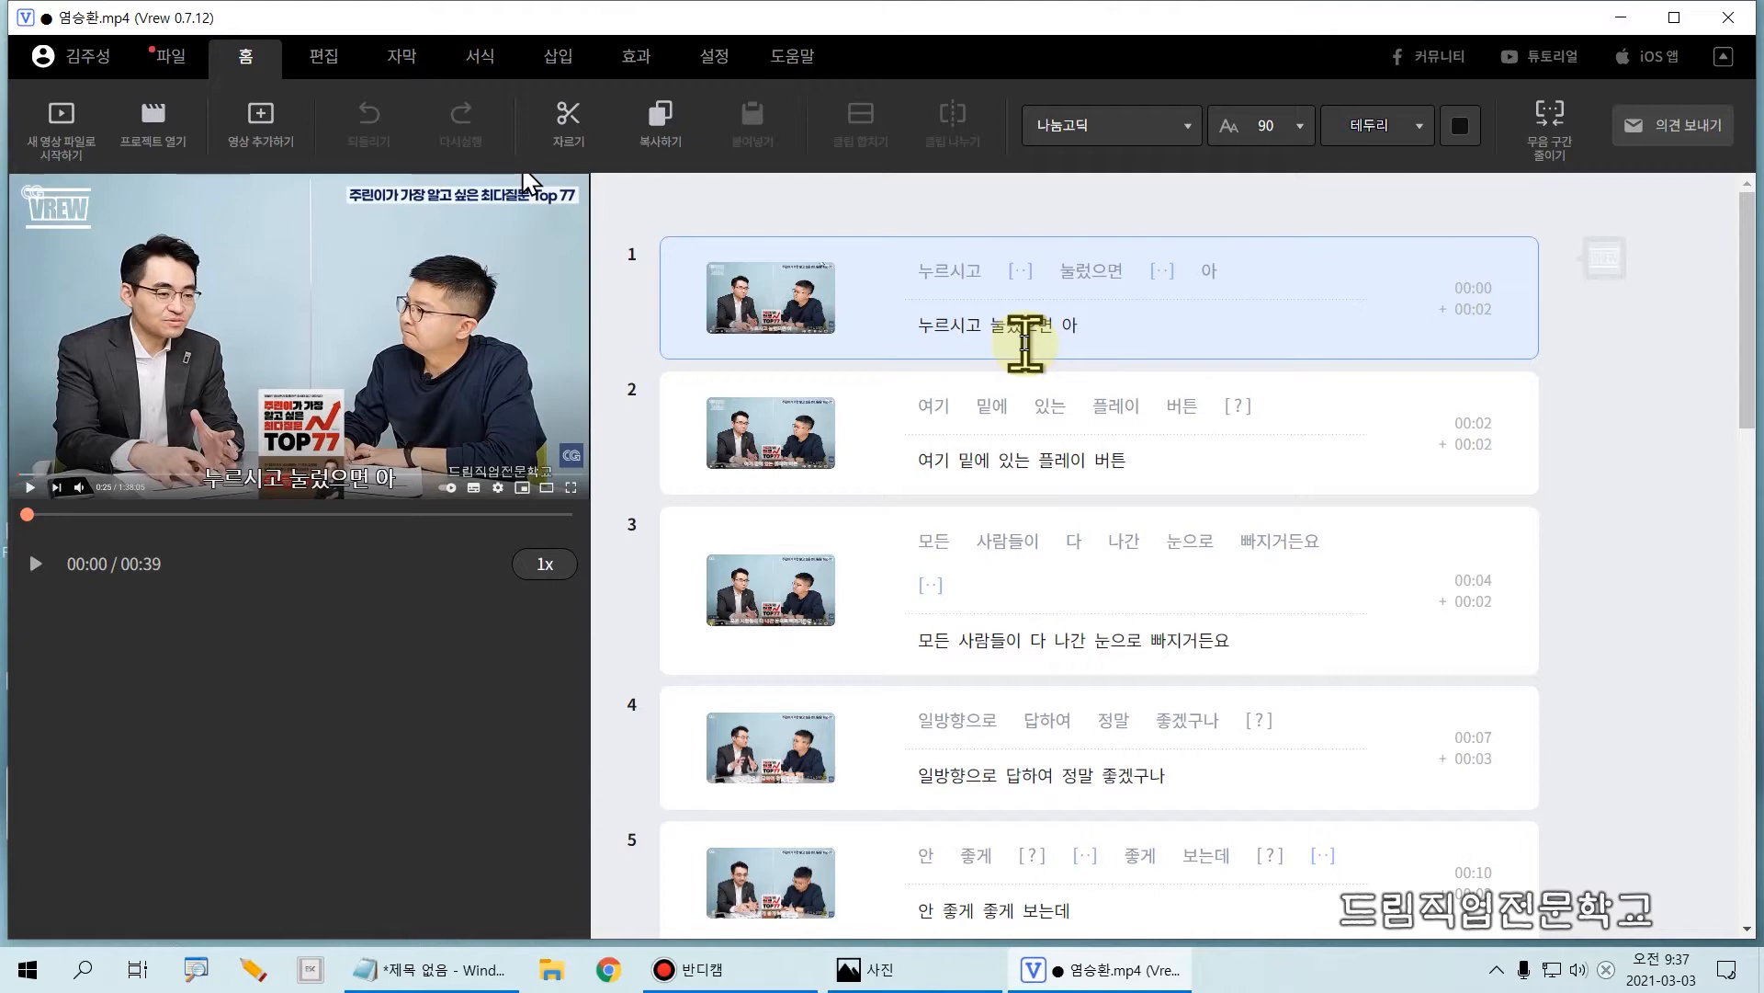
pyautogui.moveTo(654, 213)
pyautogui.mouseDown()
pyautogui.moveTo(828, 367)
pyautogui.moveTo(1475, 346)
pyautogui.moveTo(1558, 374)
pyautogui.mouseUp()
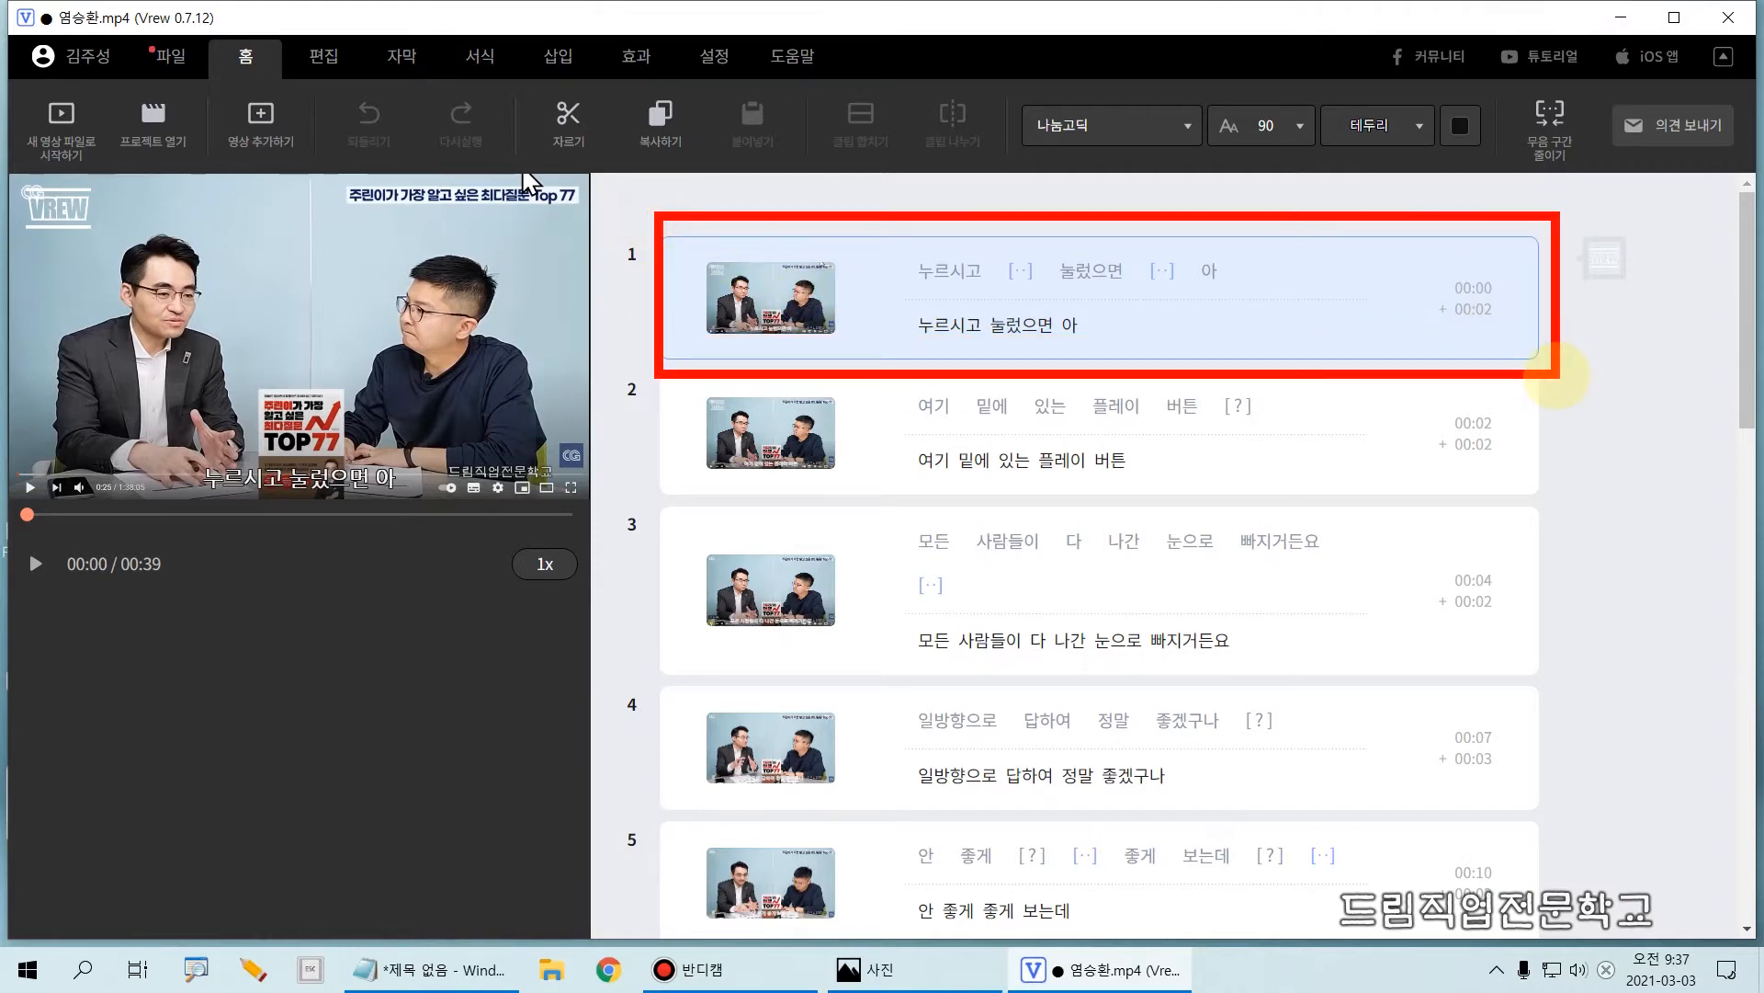
pyautogui.press('Escape')
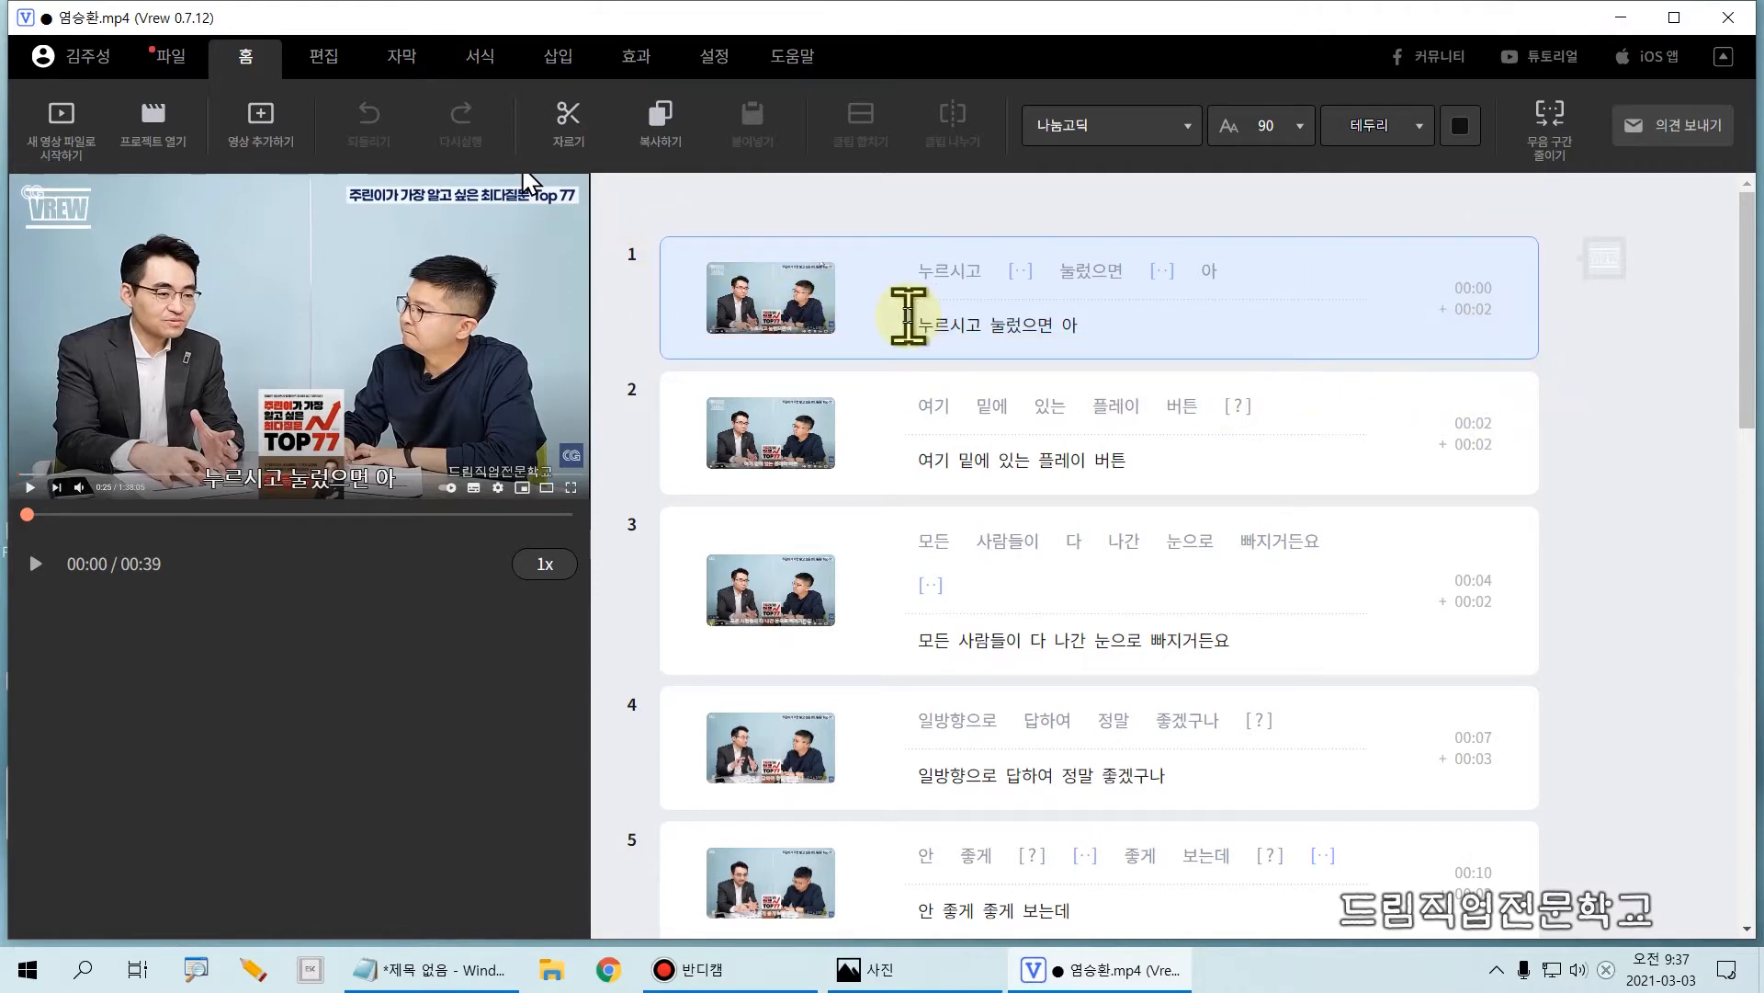
# Step: Delete clip 1 as a whole from the clip list and undo the deletion
pyautogui.click(616, 310)
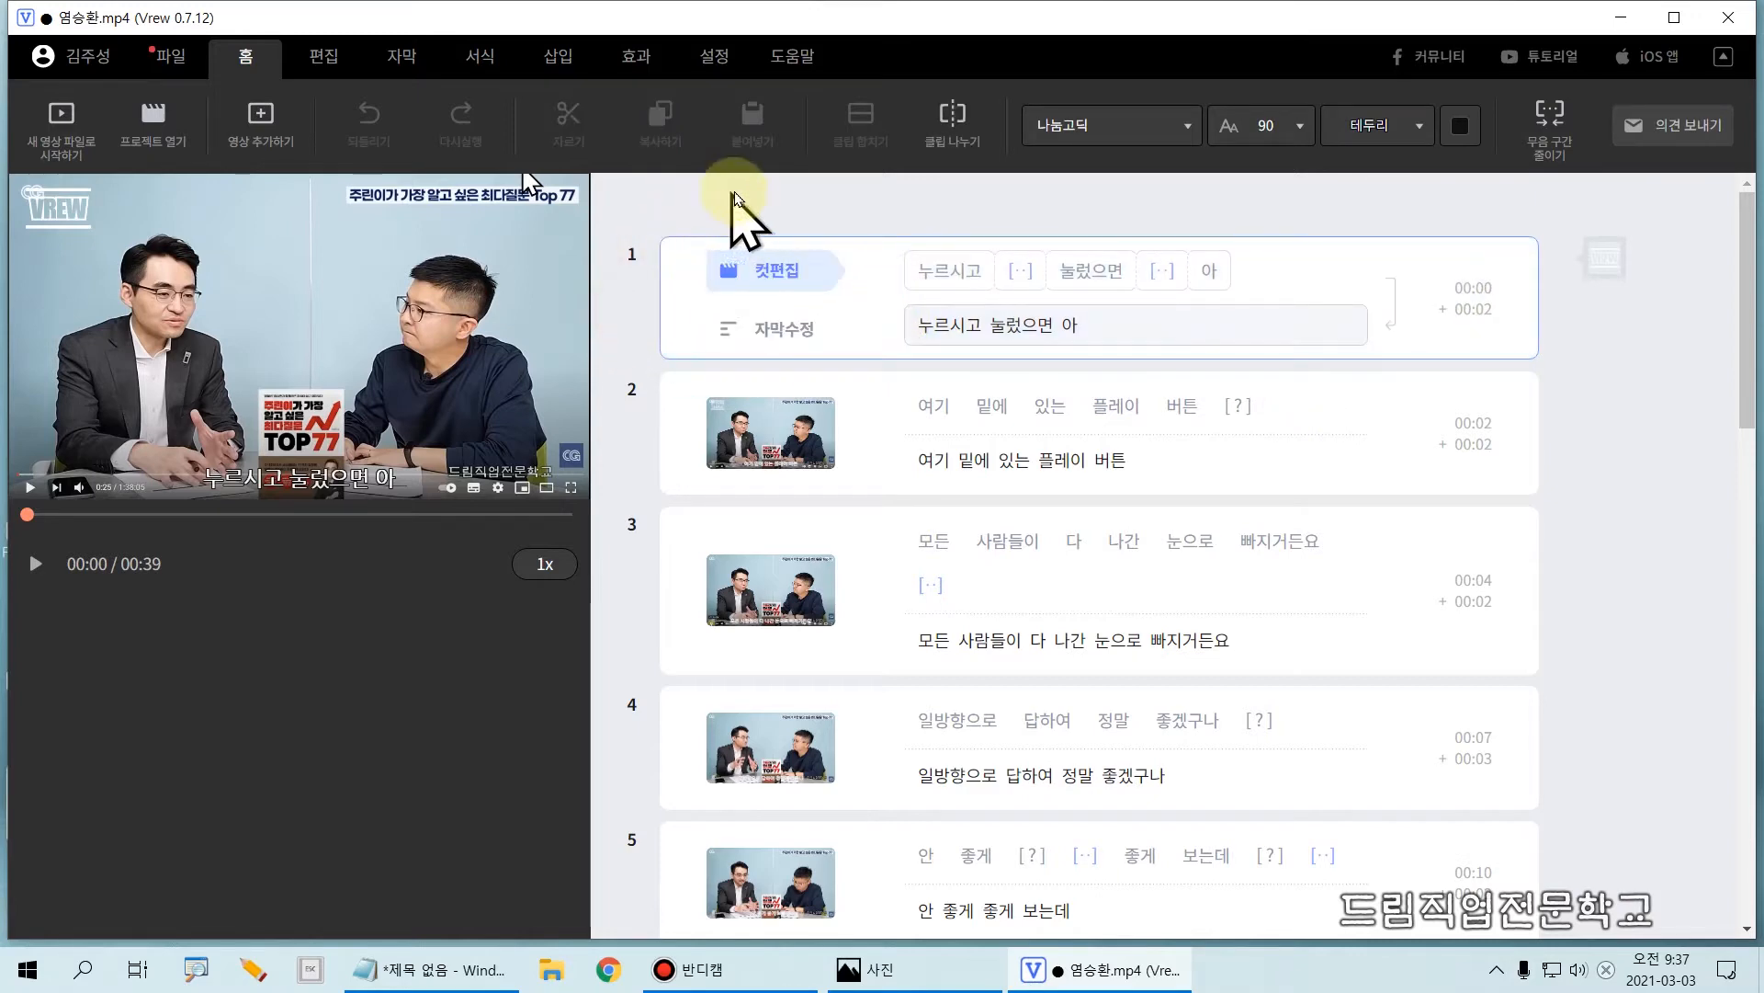
pyautogui.click(676, 311)
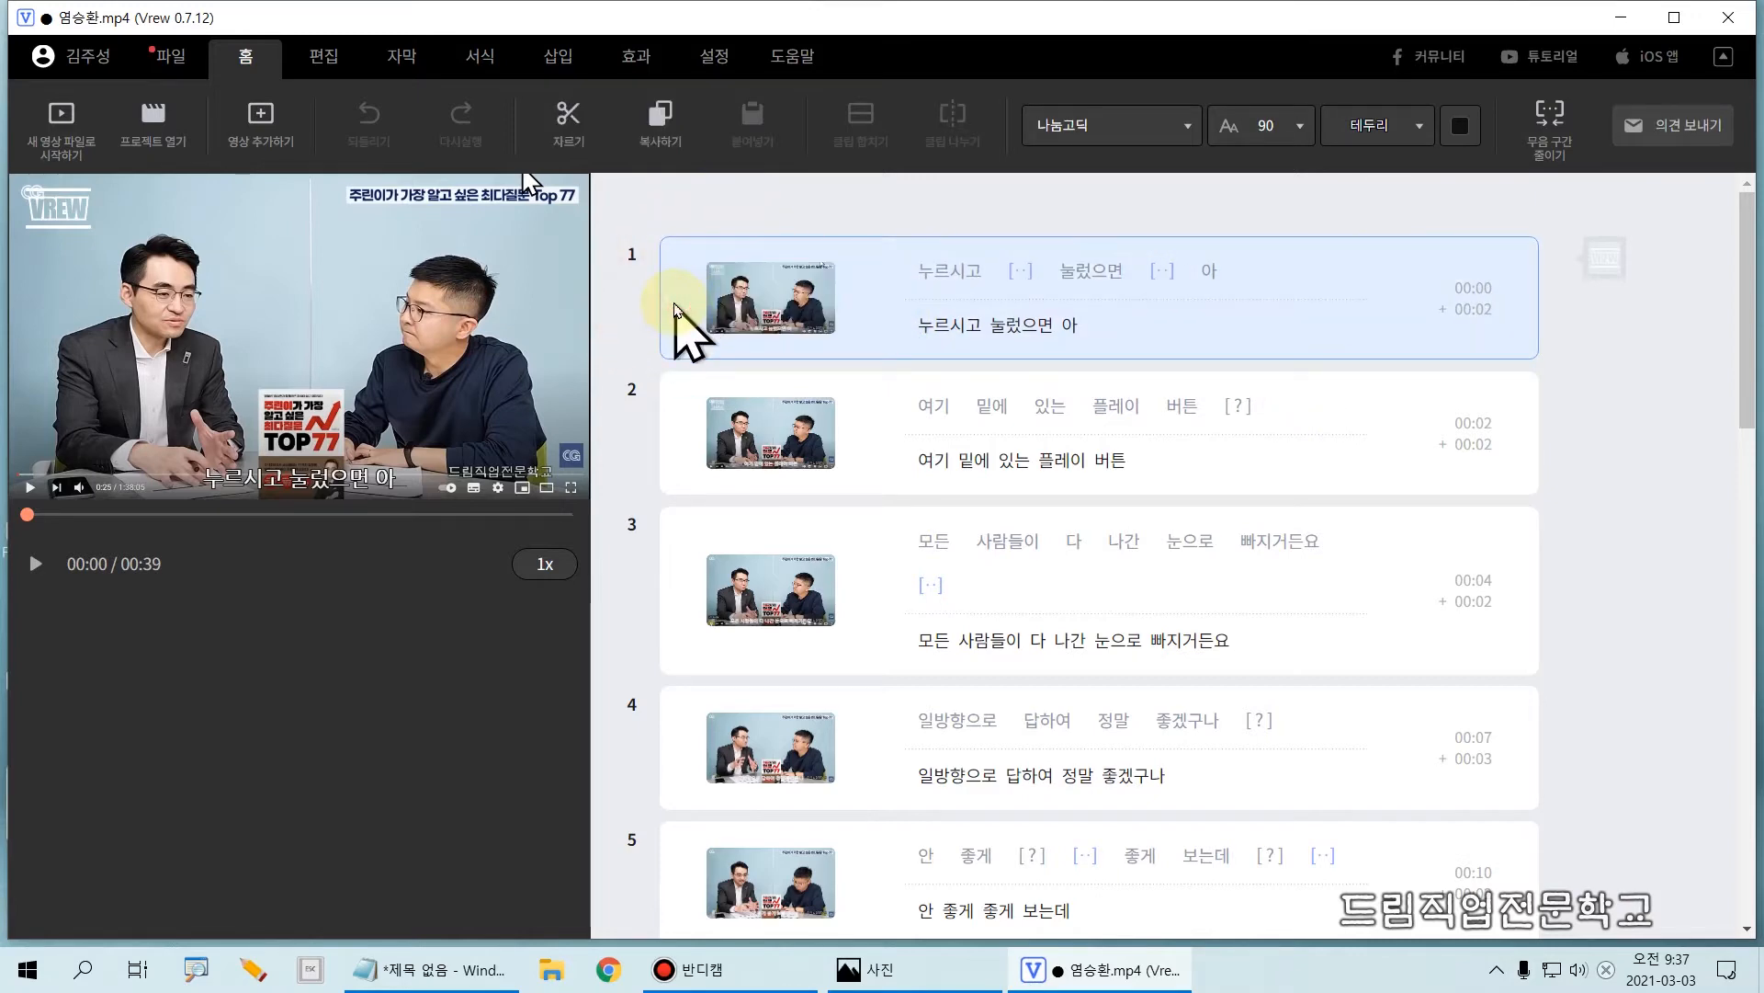
pyautogui.click(634, 310)
pyautogui.click(682, 299)
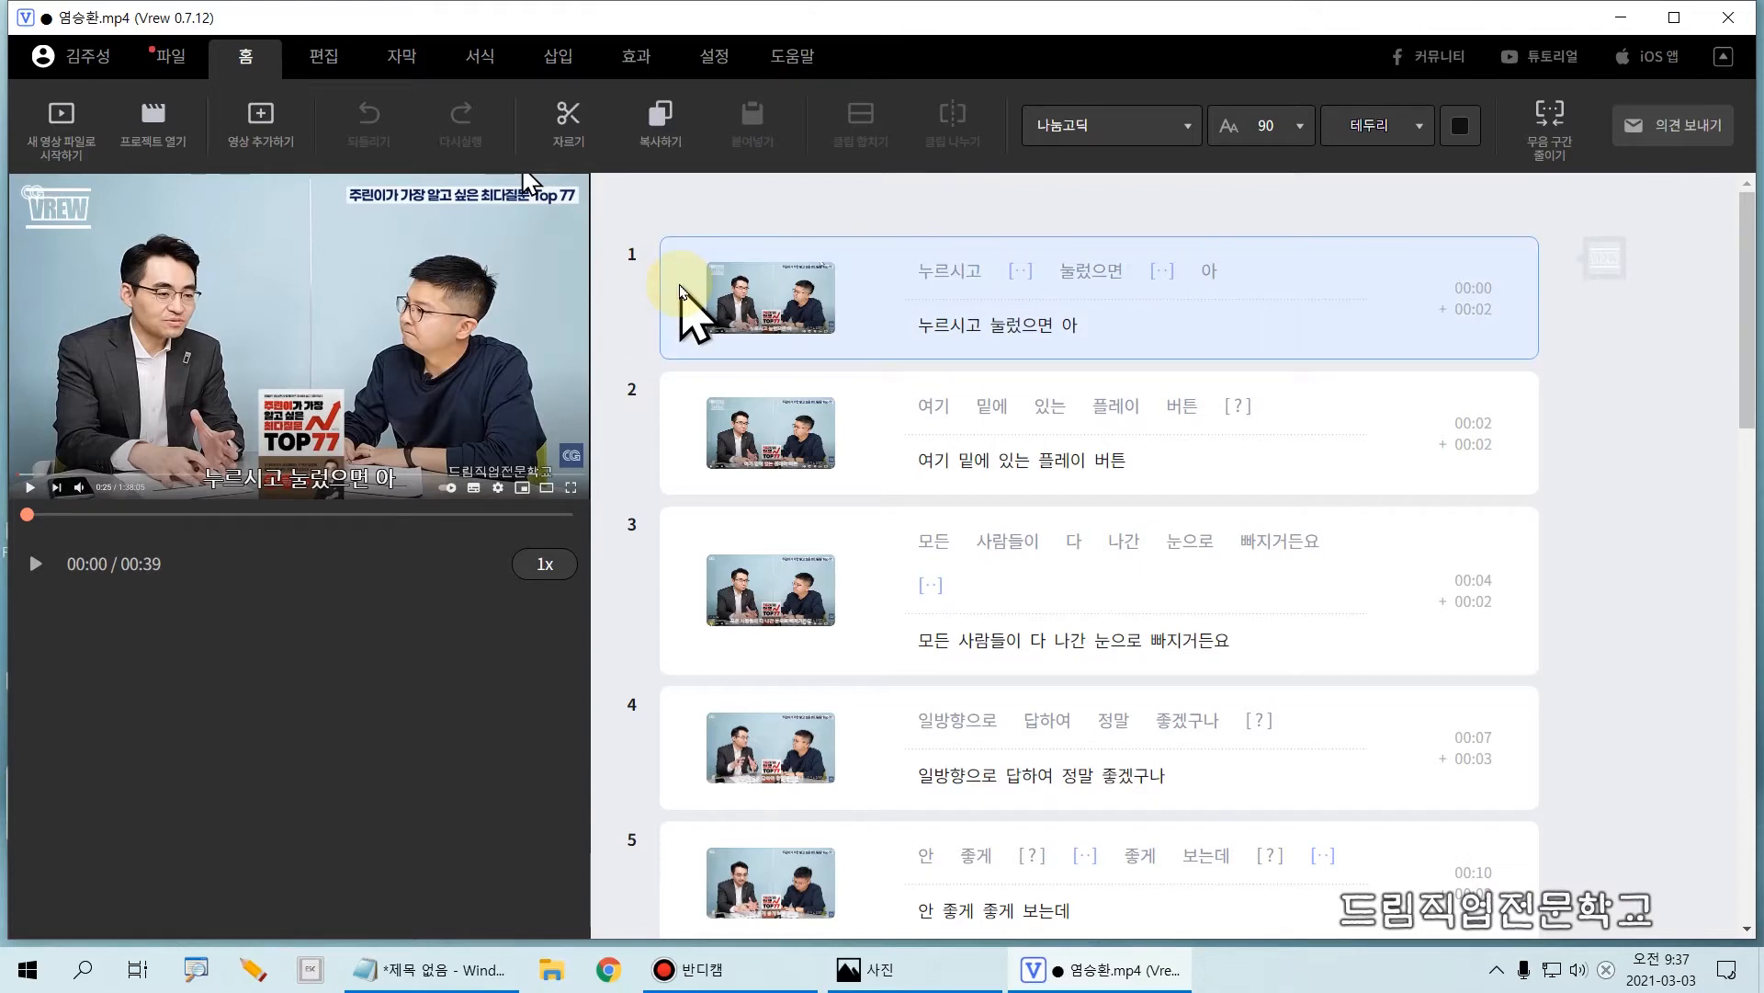
pyautogui.press('Delete')
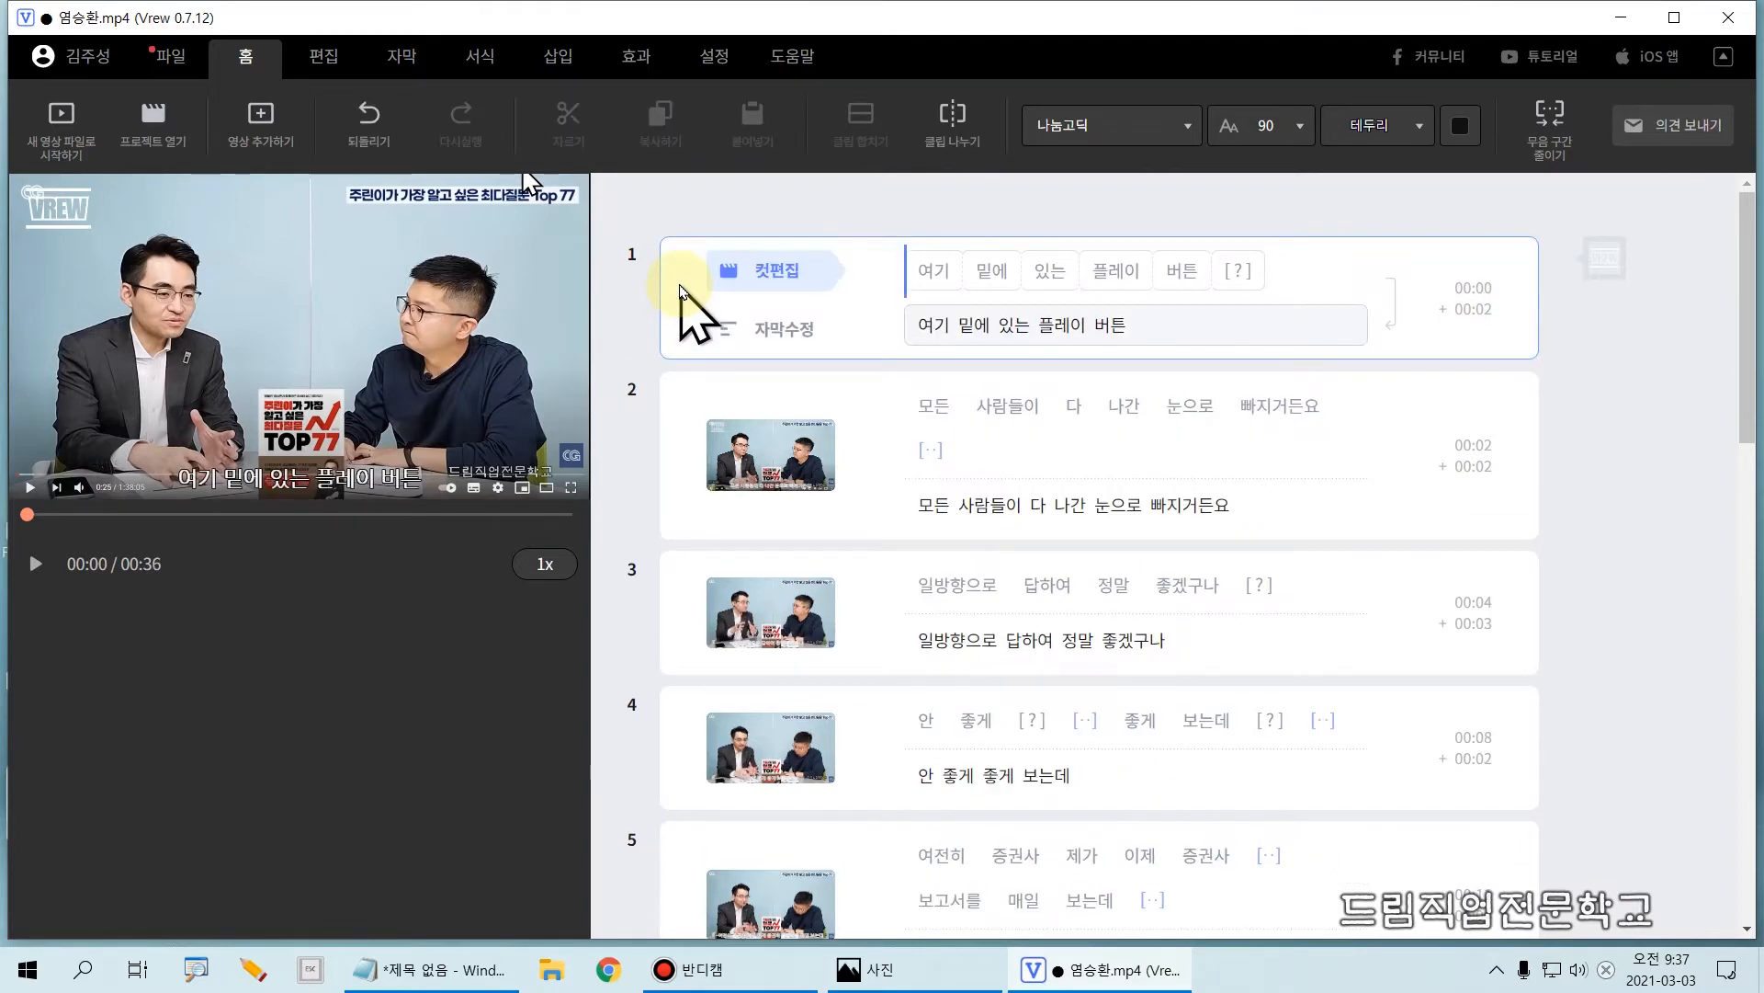
pyautogui.click(684, 294)
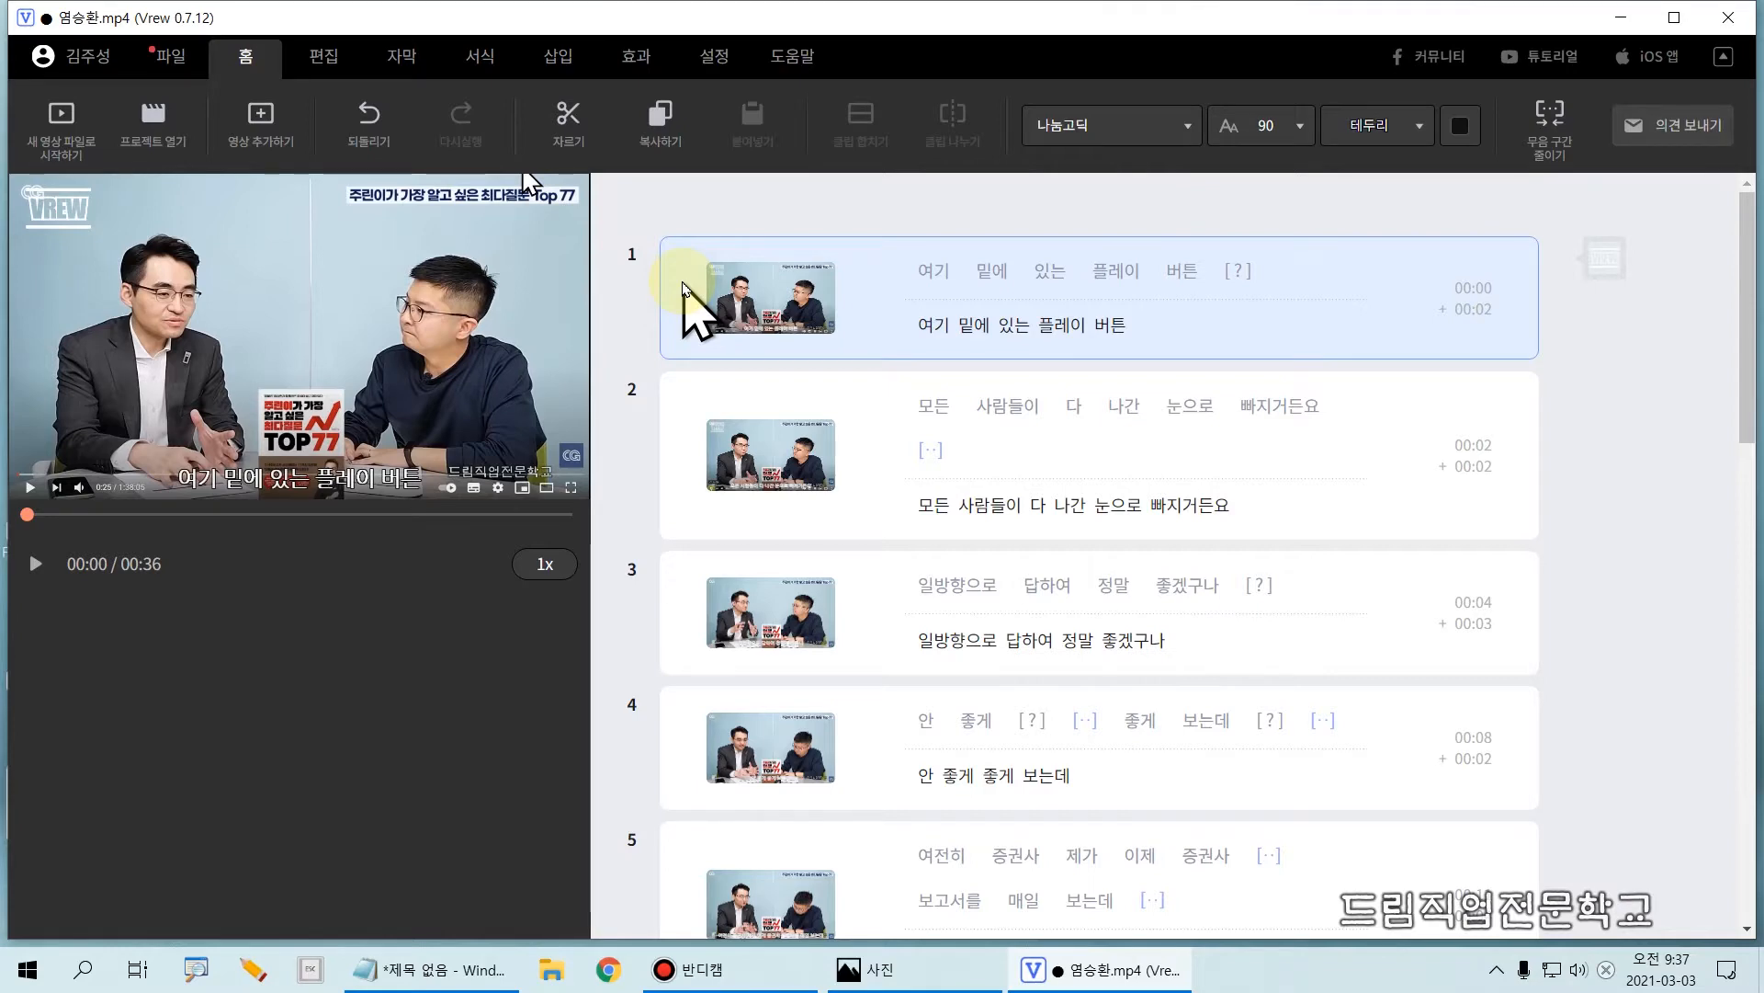
pyautogui.hotkey('ctrl', 'z')
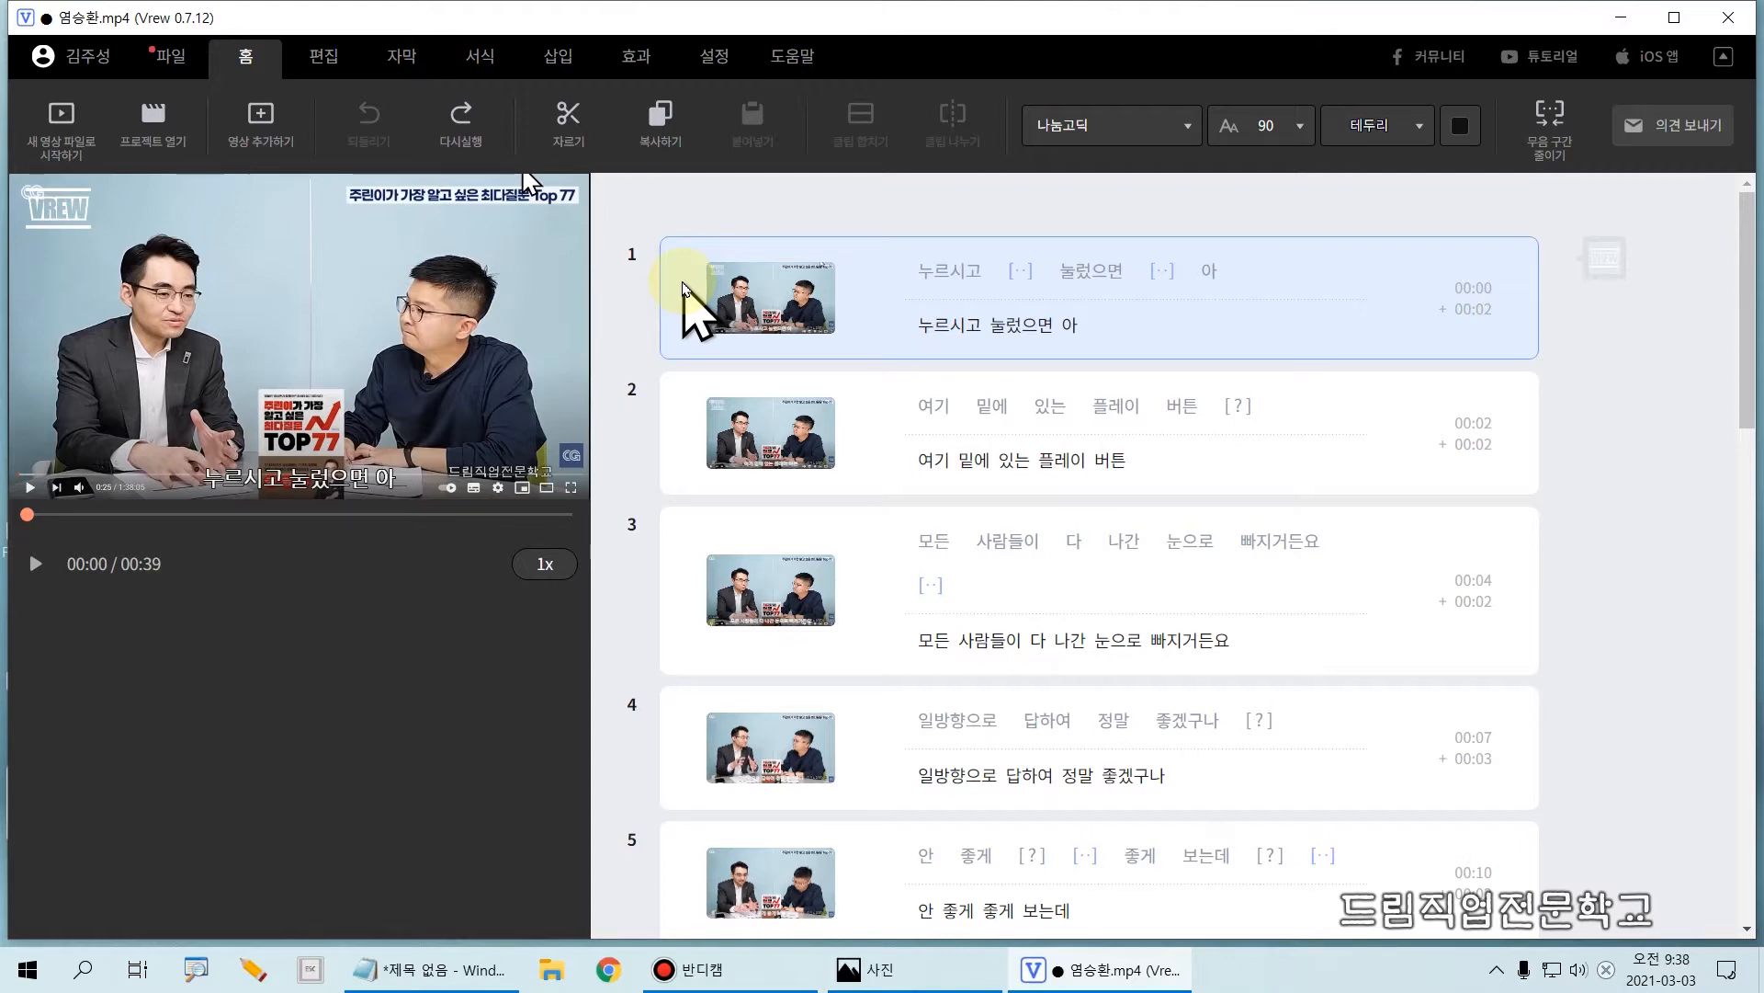
# Step: Copy clip 2 as a whole and paste the duplicate directly below it
pyautogui.click(824, 446)
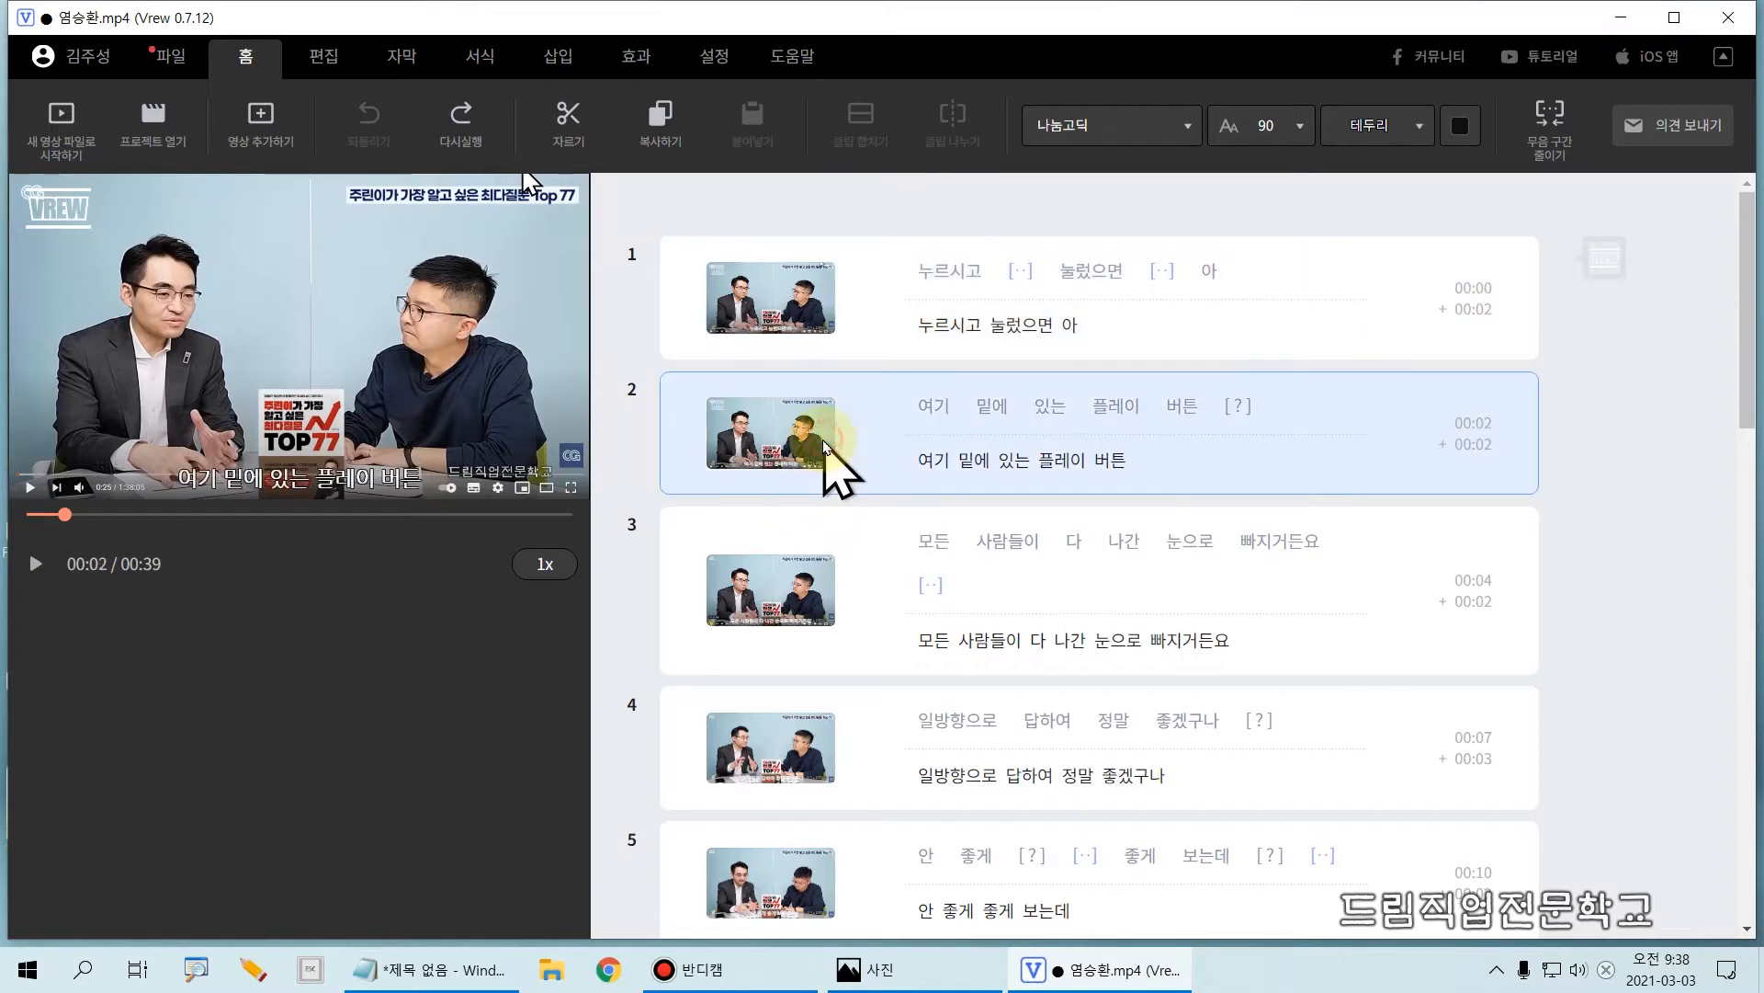
pyautogui.moveTo(824, 445)
pyautogui.hotkey('ctrl', '2')
pyautogui.moveTo(619, 361)
pyautogui.mouseDown()
pyautogui.moveTo(1015, 503)
pyautogui.moveTo(1549, 510)
pyautogui.mouseUp()
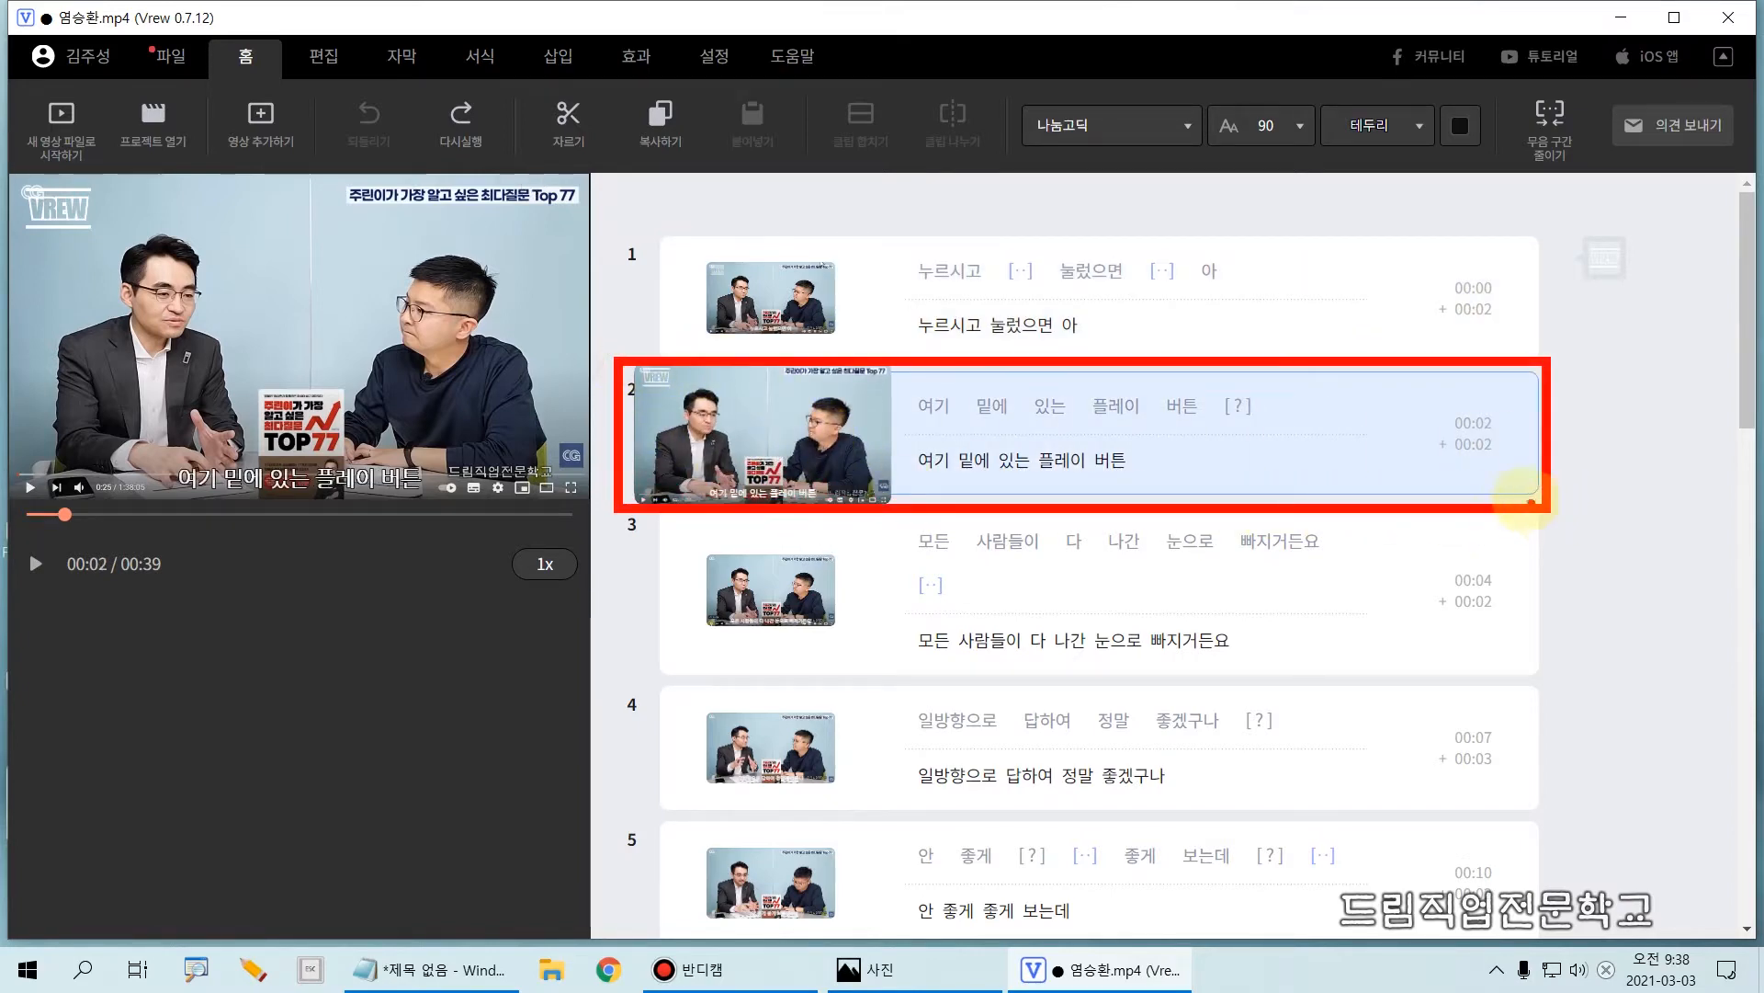
pyautogui.press('Escape')
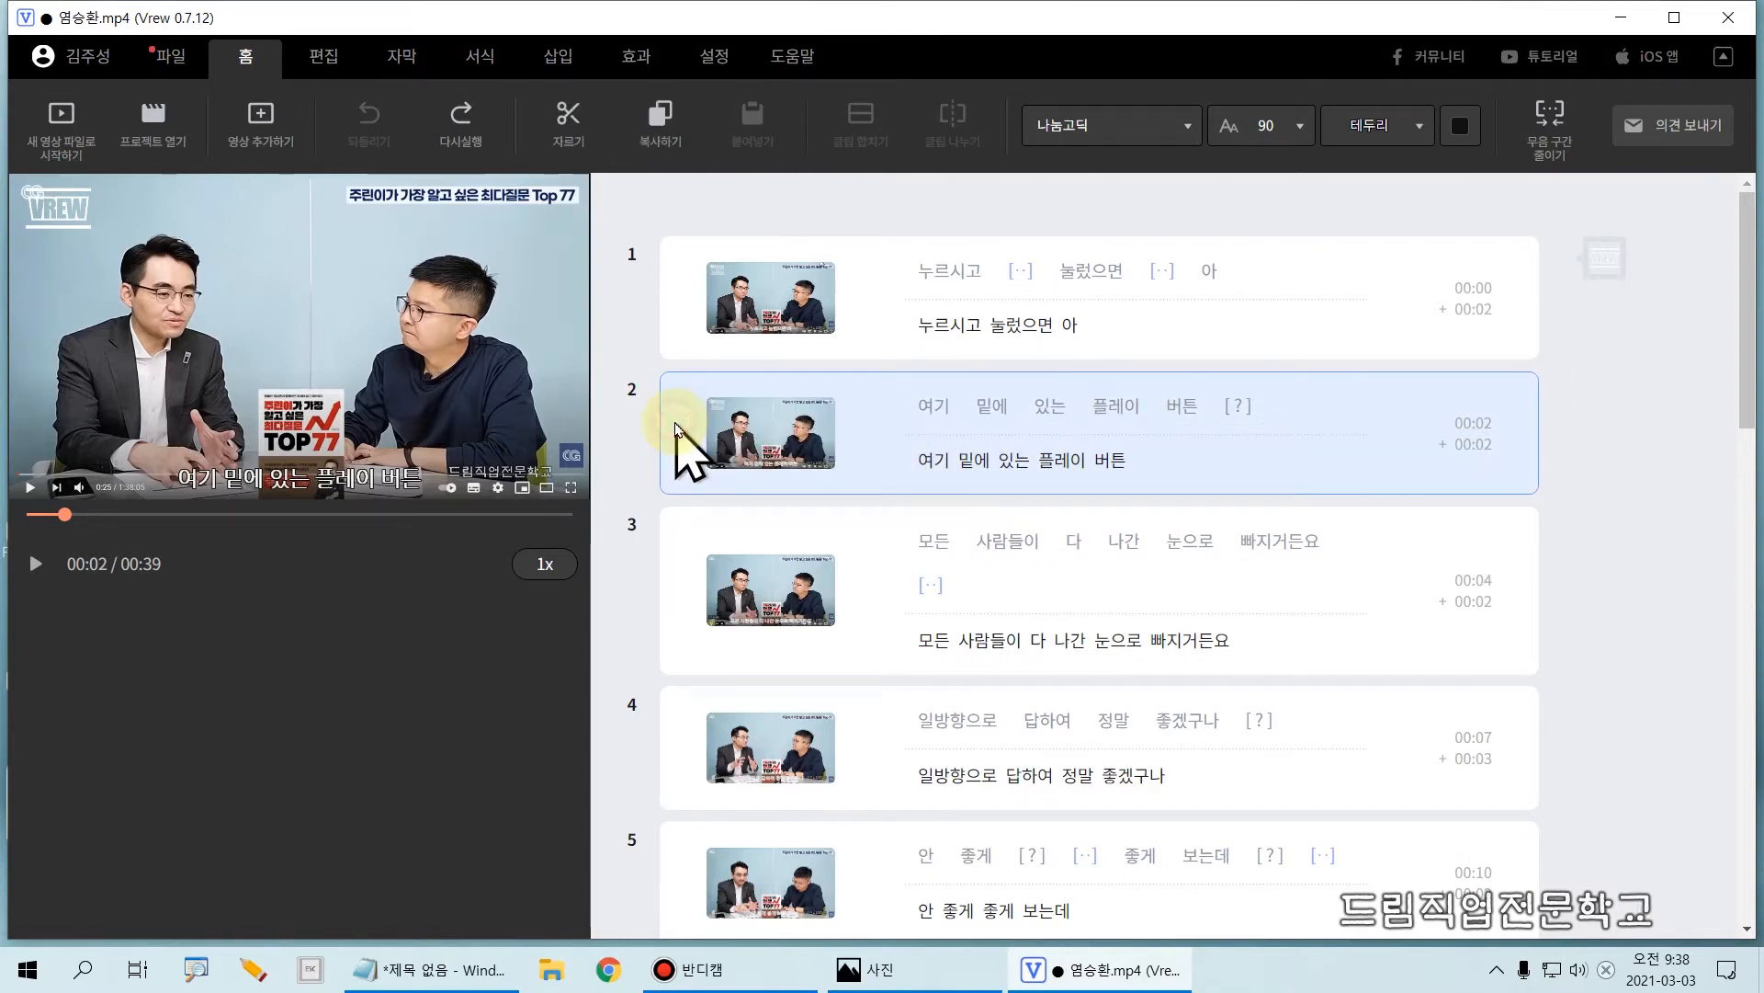
pyautogui.hotkey('ctrl', '2')
pyautogui.moveTo(666, 399)
pyautogui.mouseDown()
pyautogui.moveTo(1236, 510)
pyautogui.moveTo(1563, 504)
pyautogui.mouseUp()
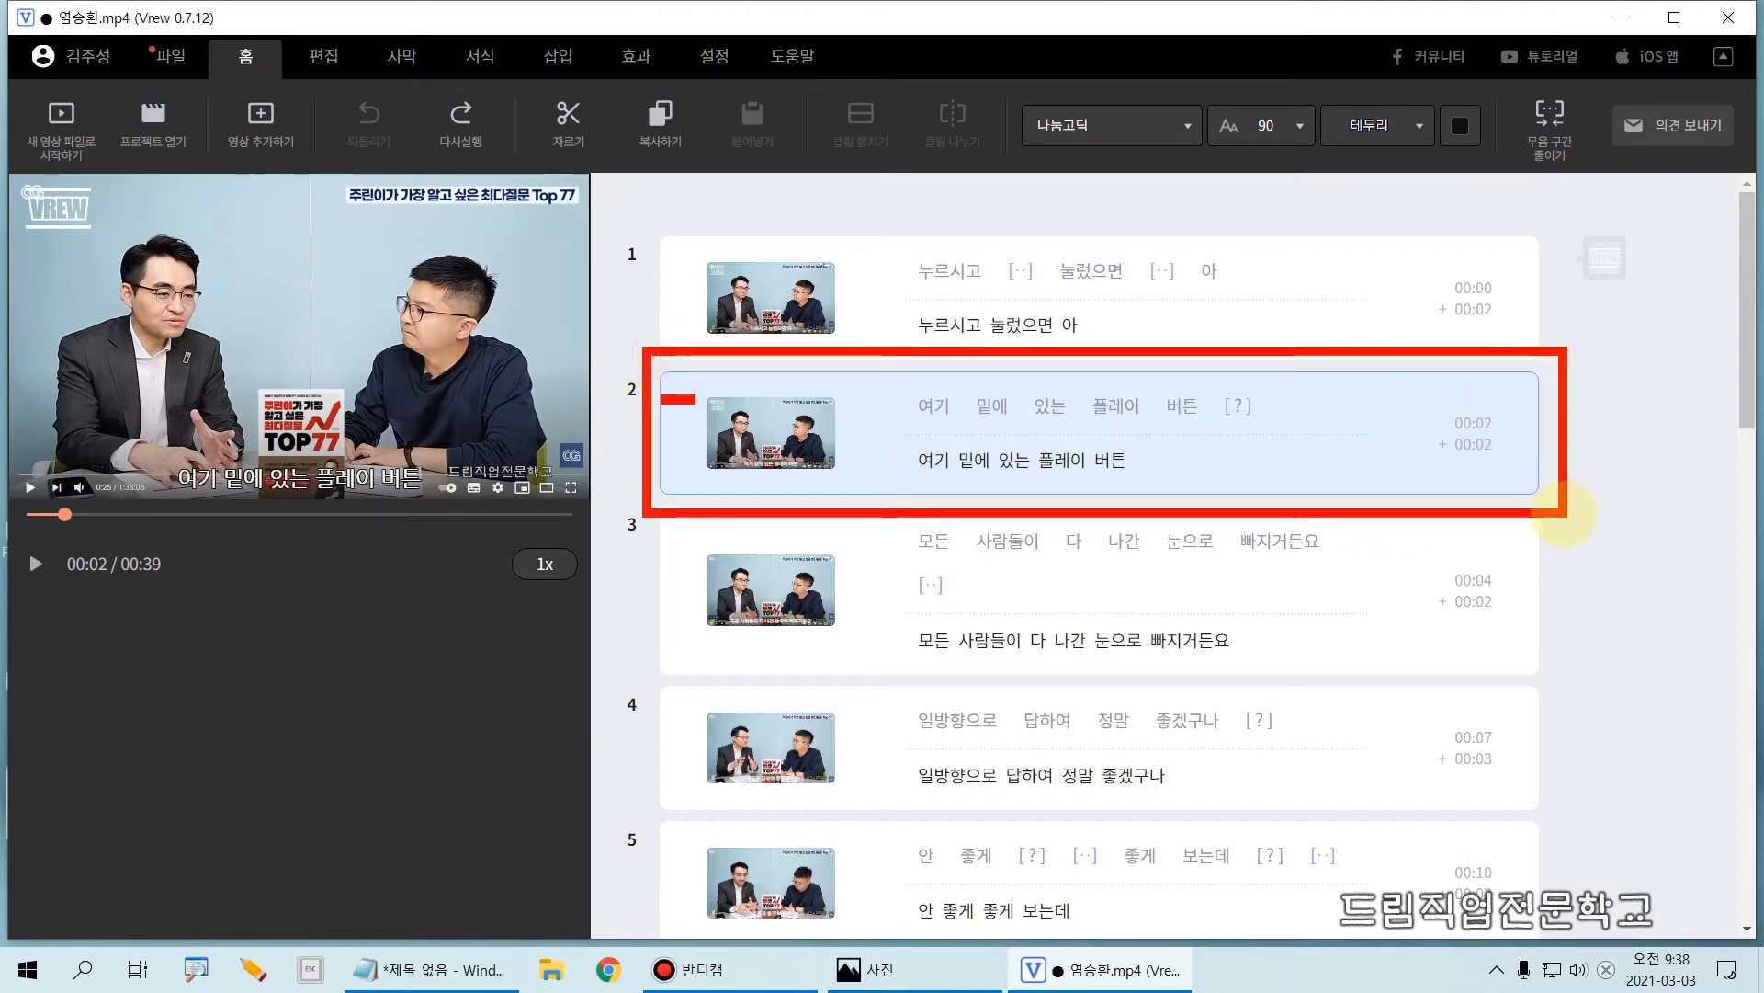
pyautogui.hotkey('ctrl', '2')
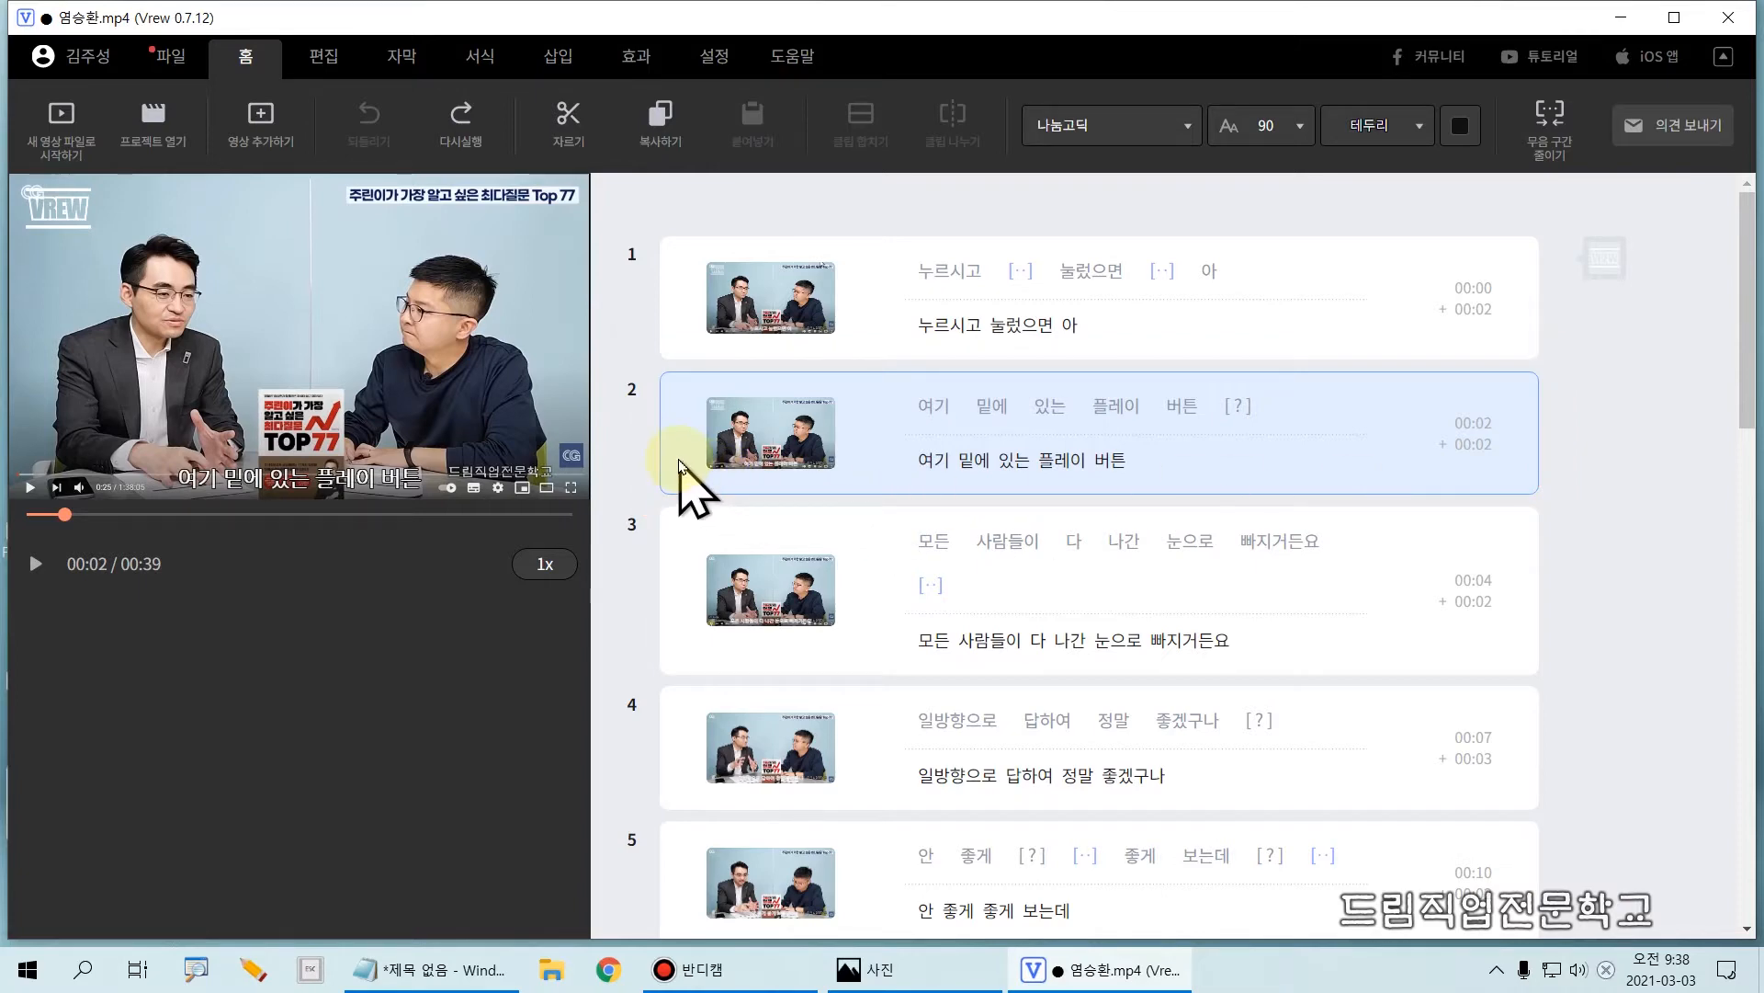
pyautogui.hotkey('ctrl', 'c')
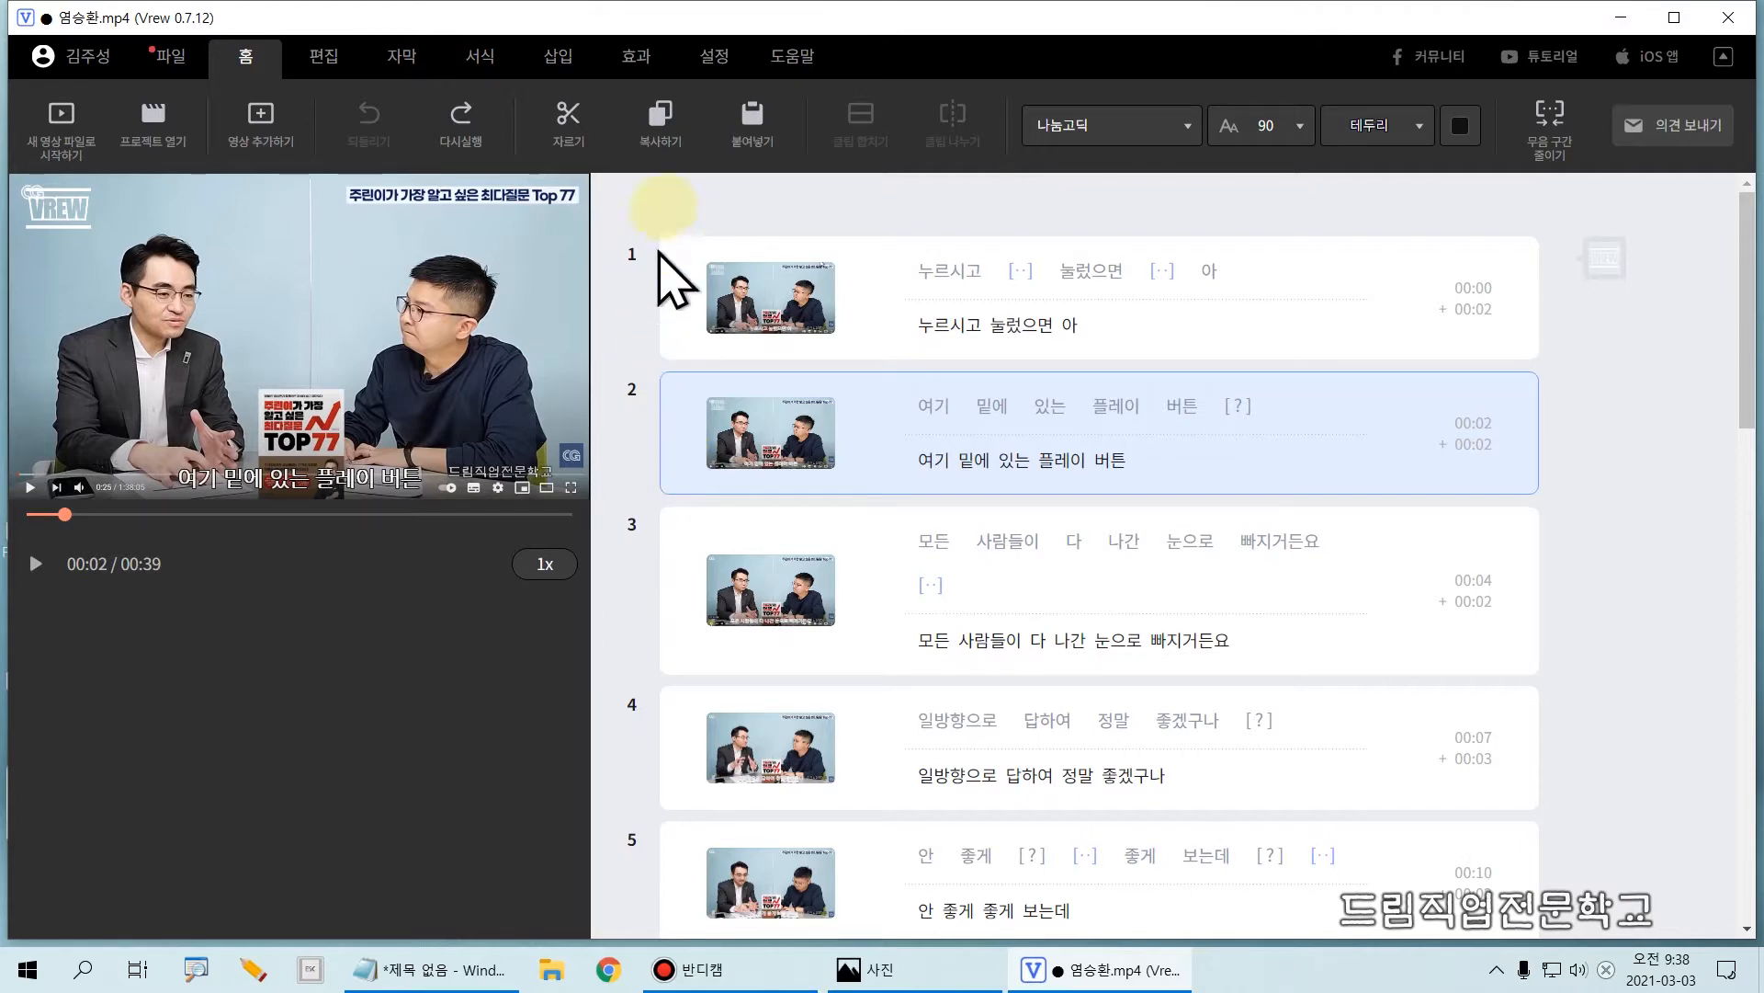
pyautogui.moveTo(616, 79); pyautogui.dragTo(704, 187)
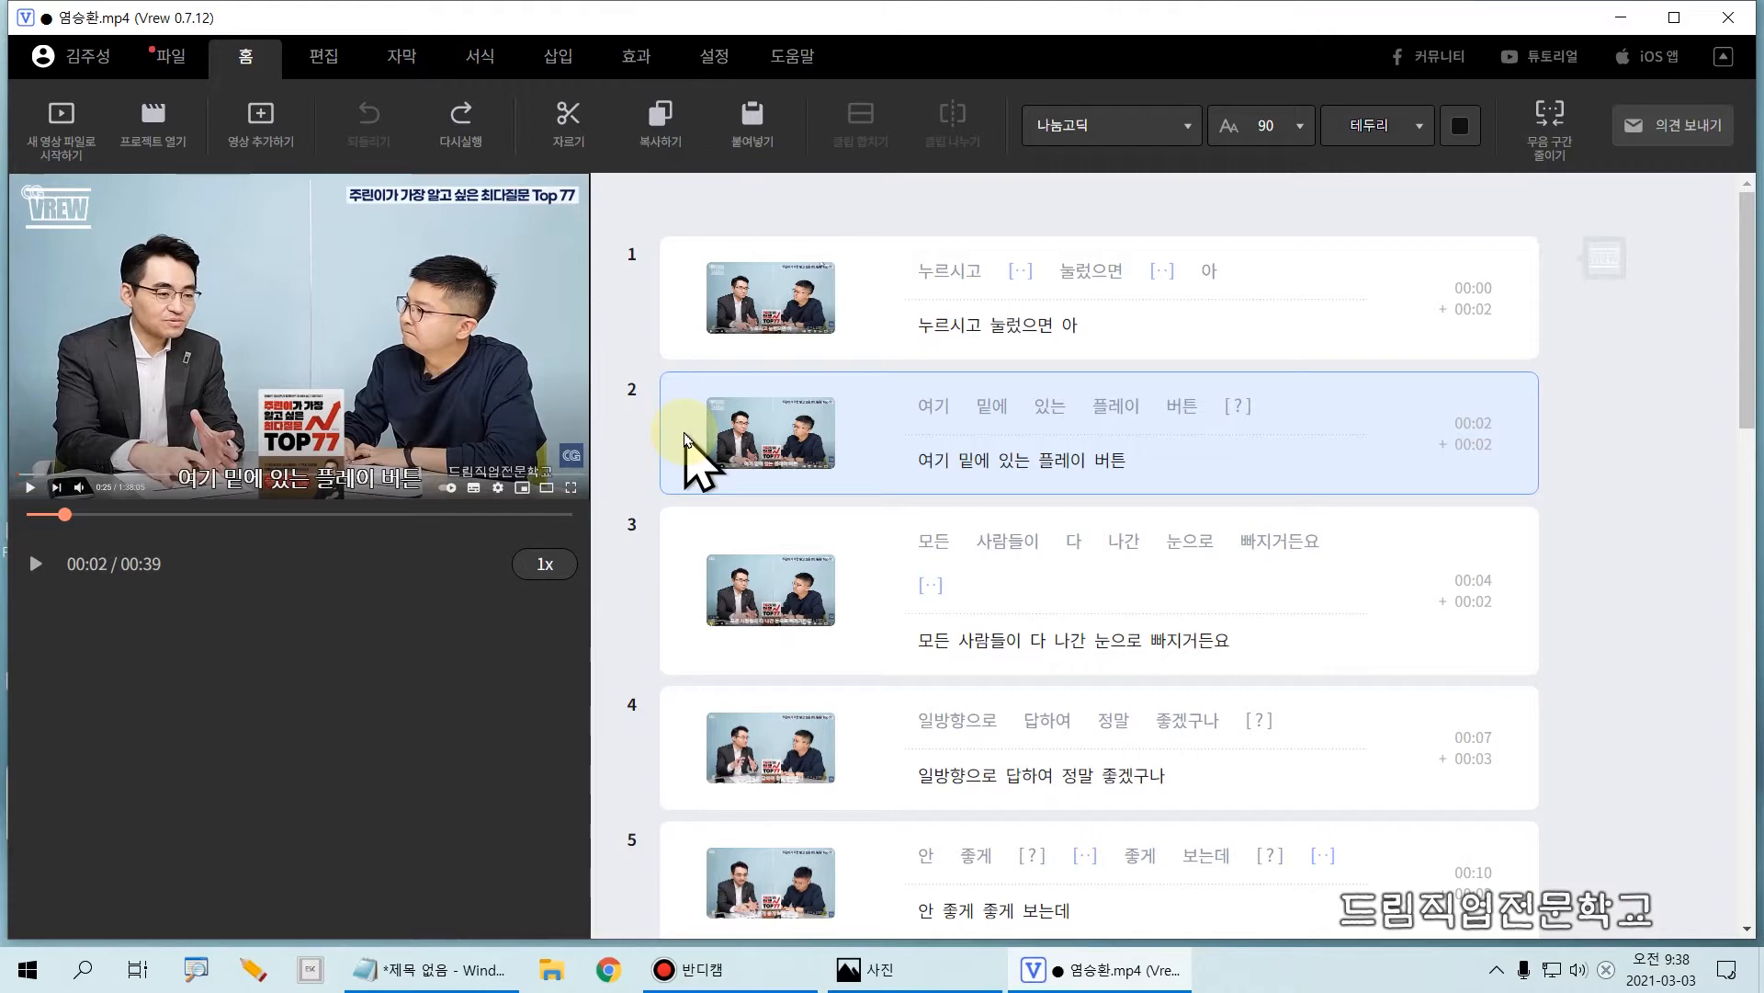
pyautogui.hotkey('ctrl', 'v')
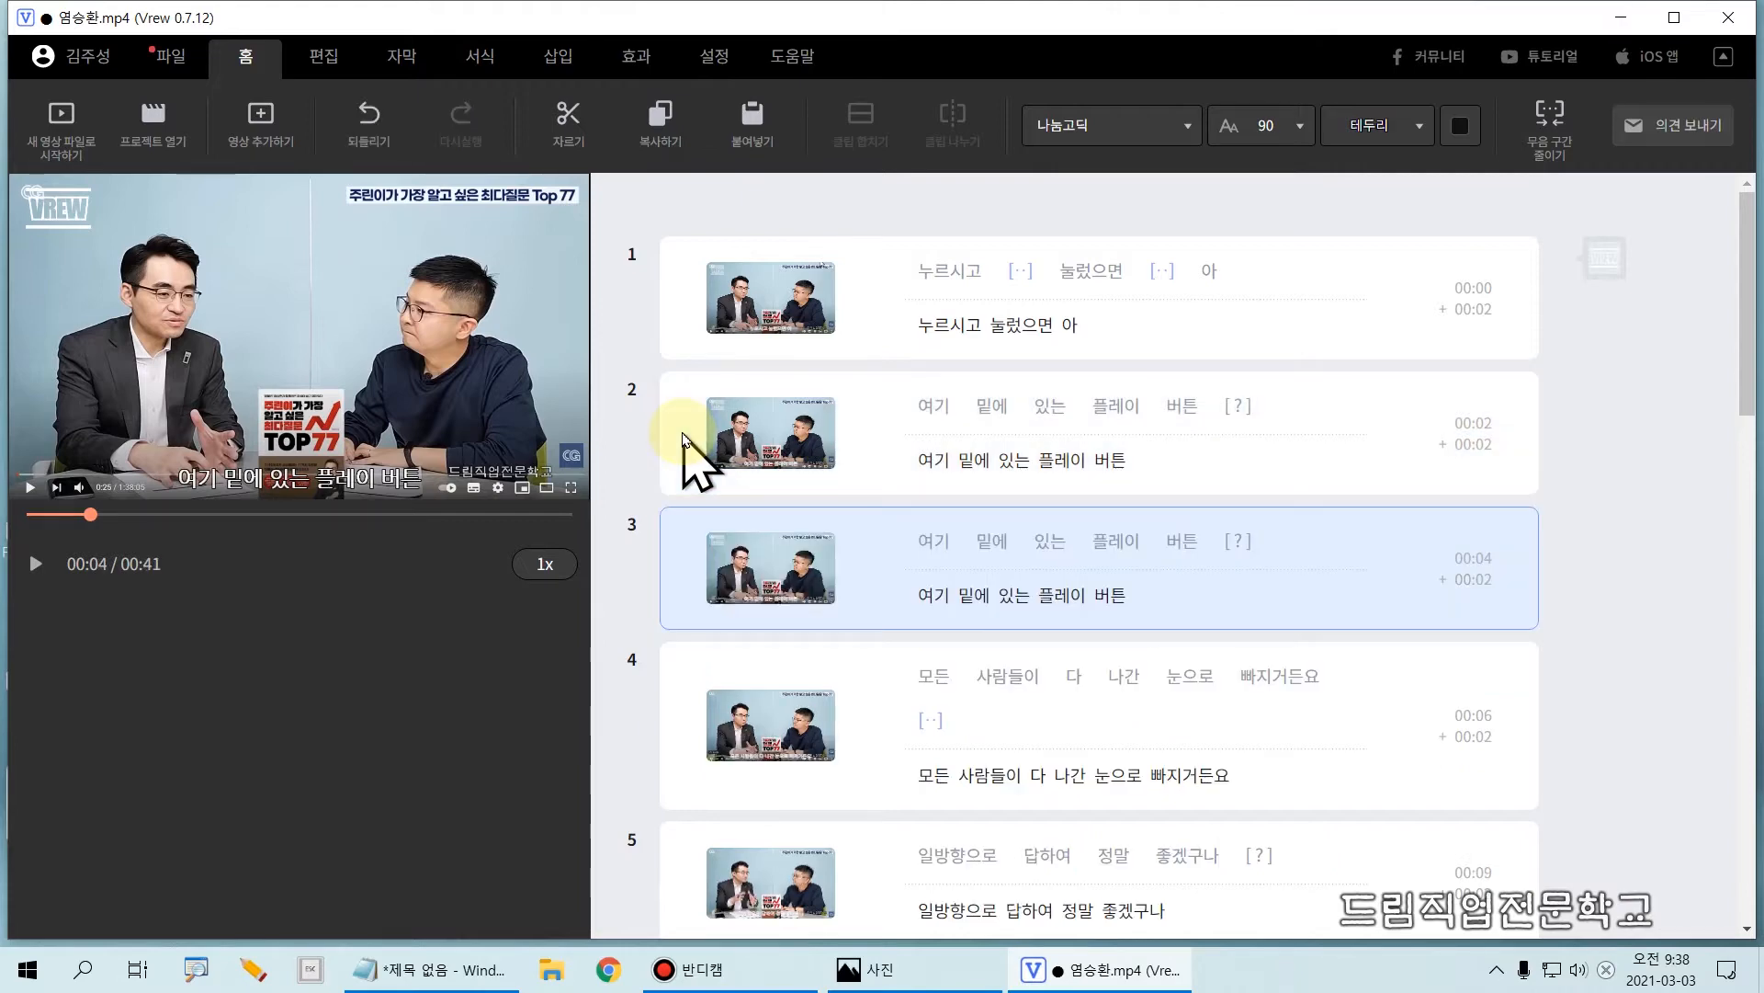
# Step: Paste the copied clip once more directly below clip 3
pyautogui.hotkey('ctrl', '2')
pyautogui.moveTo(894, 429)
pyautogui.mouseDown()
pyautogui.moveTo(1021, 476)
pyautogui.moveTo(1188, 484)
pyautogui.mouseUp()
pyautogui.moveTo(884, 570); pyautogui.dragTo(1227, 618)
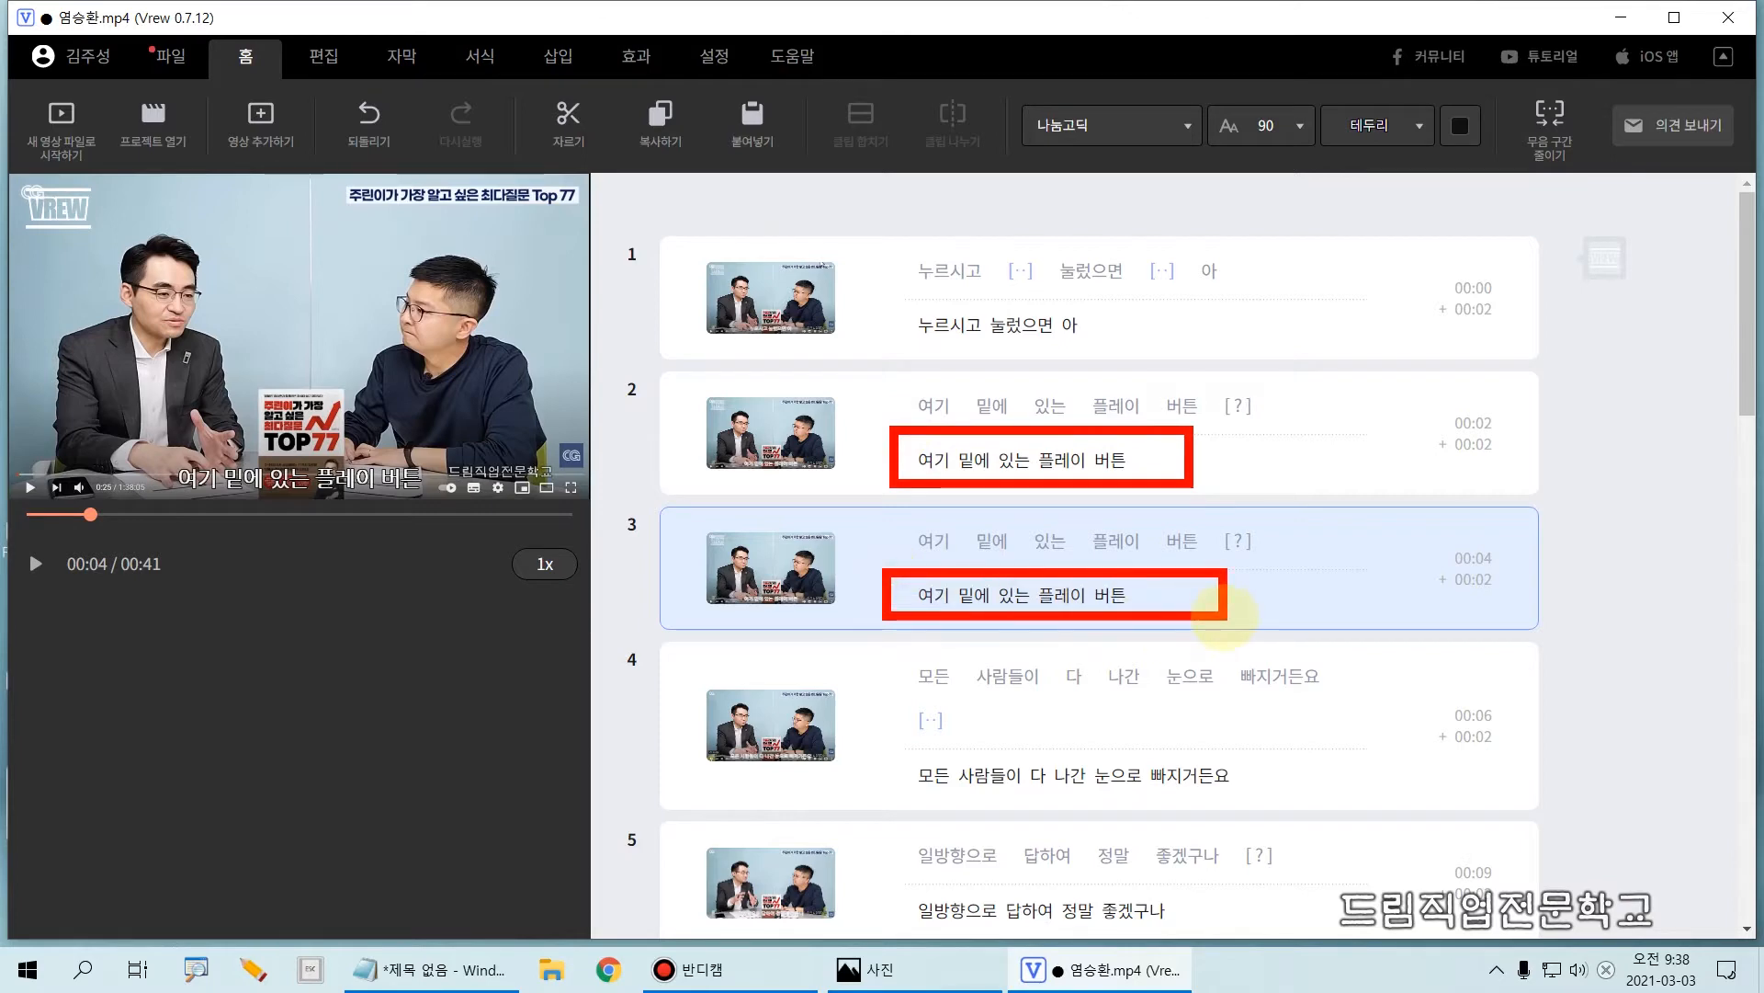
pyautogui.press('Escape')
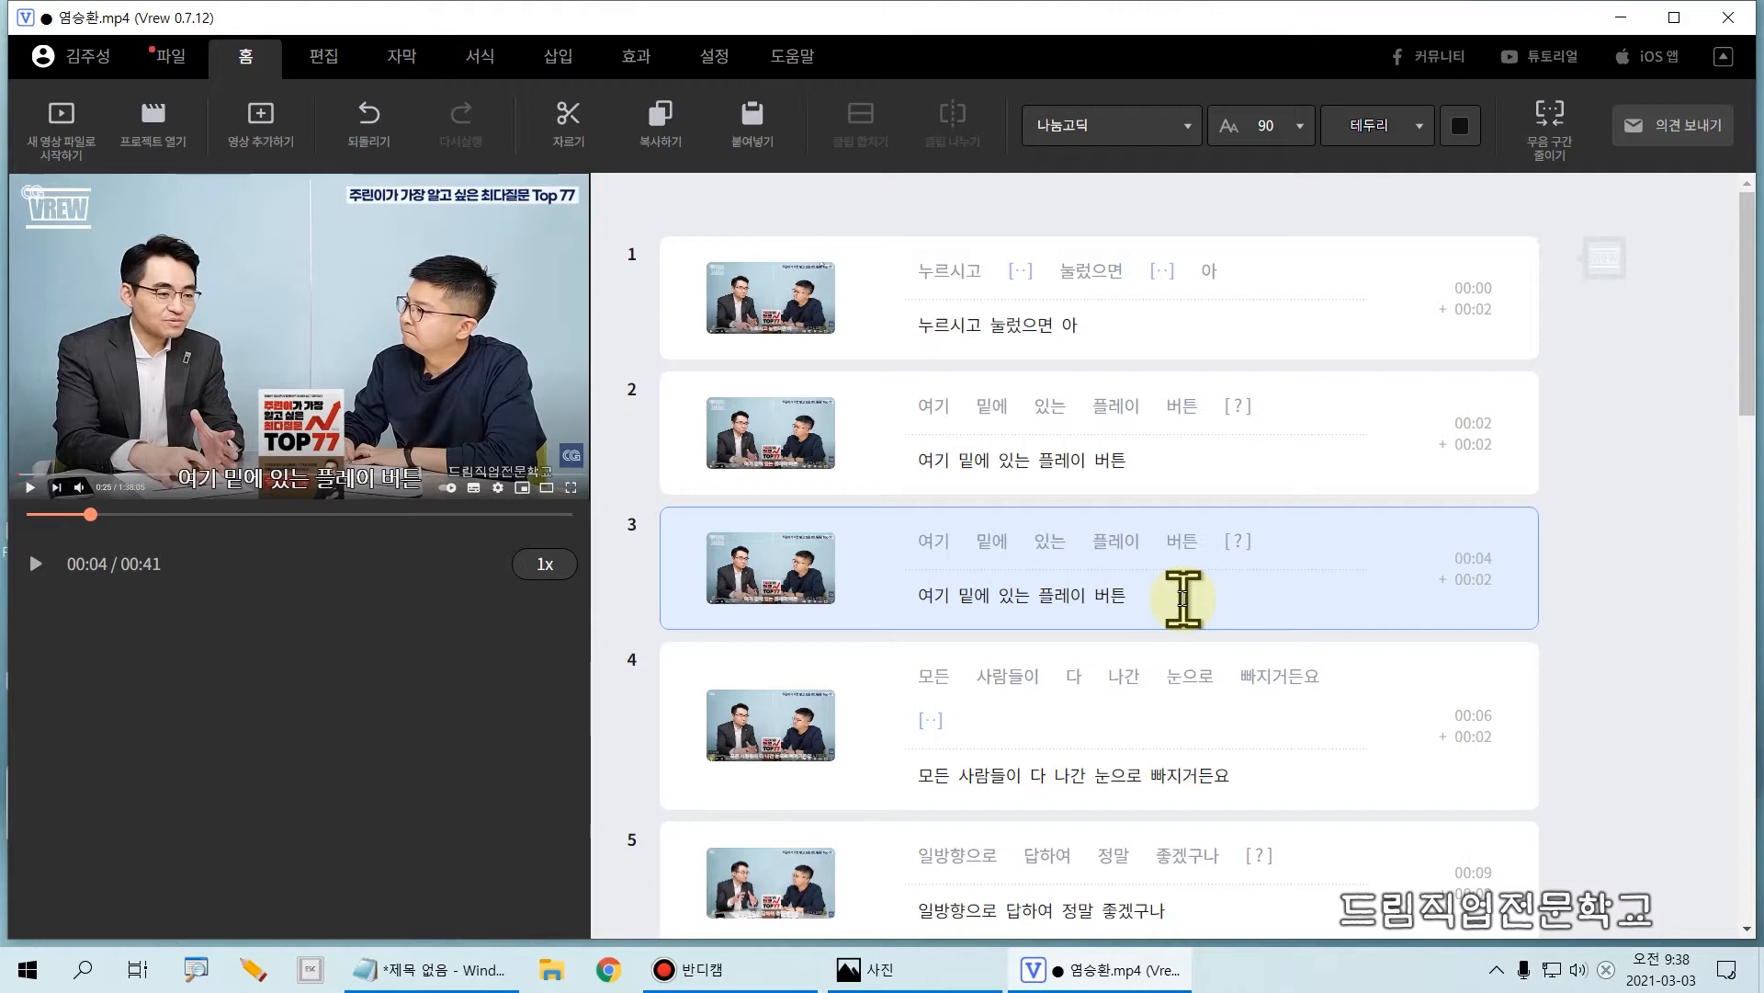
pyautogui.hotkey('ctrl', 'v')
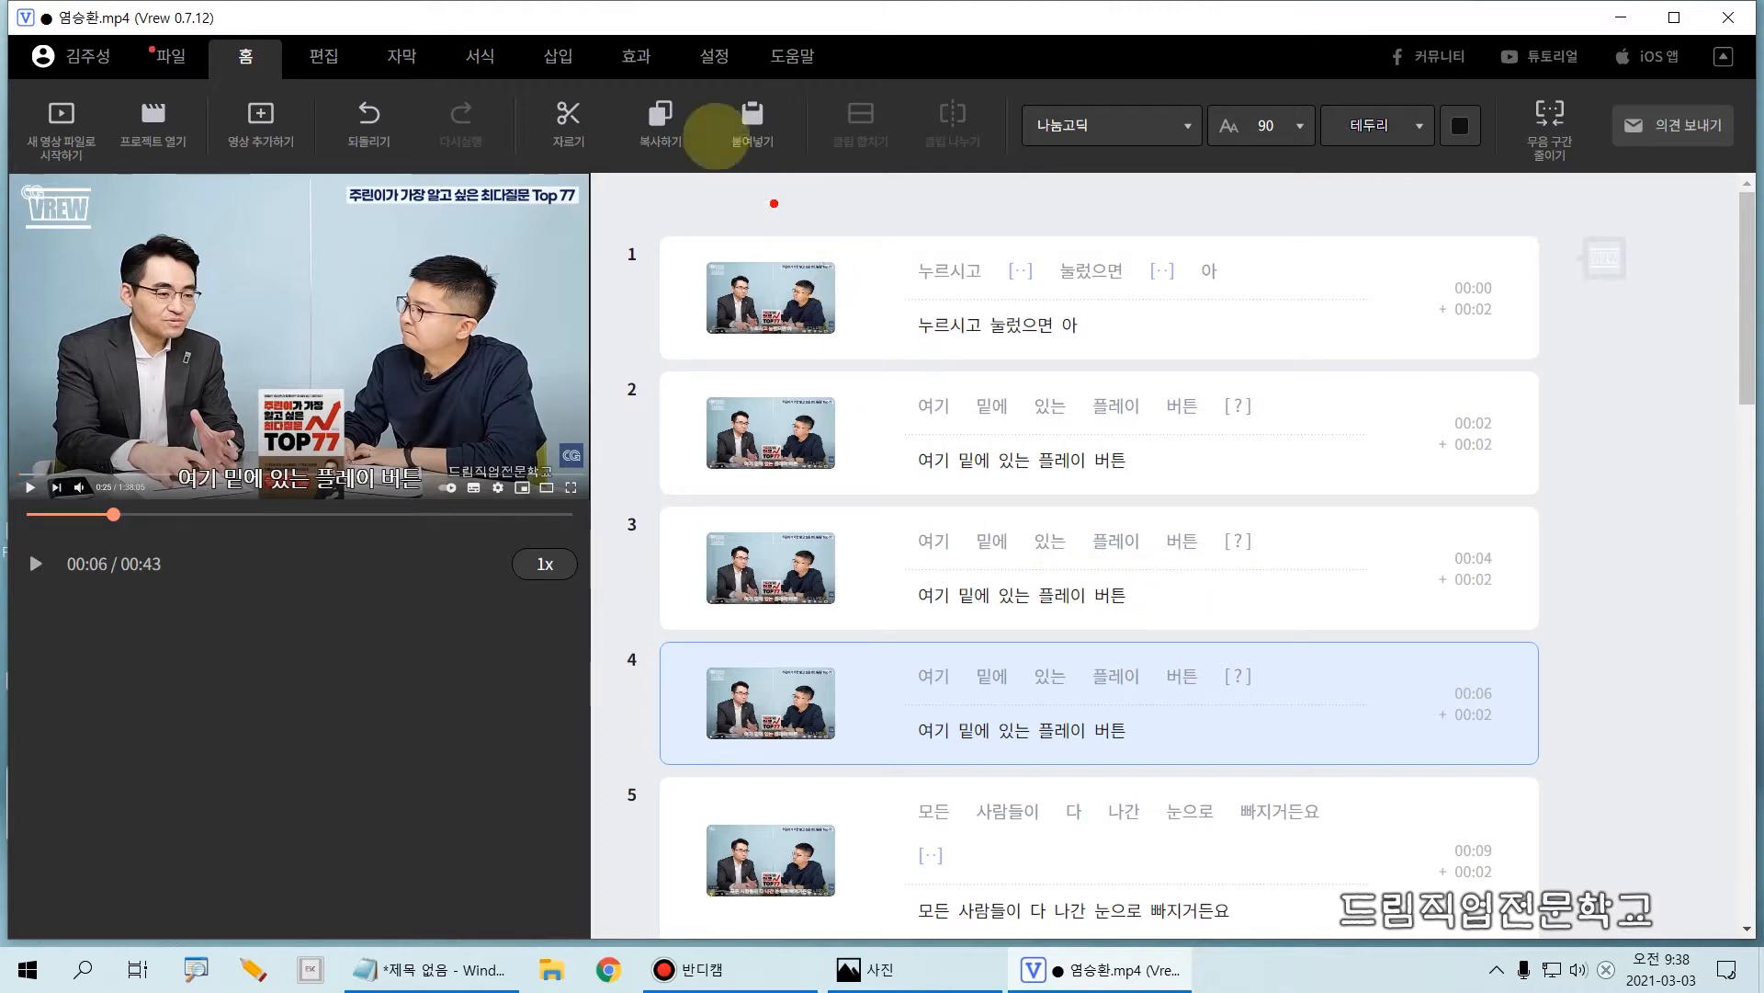
pyautogui.moveTo(724, 77); pyautogui.dragTo(791, 164)
pyautogui.press('Escape')
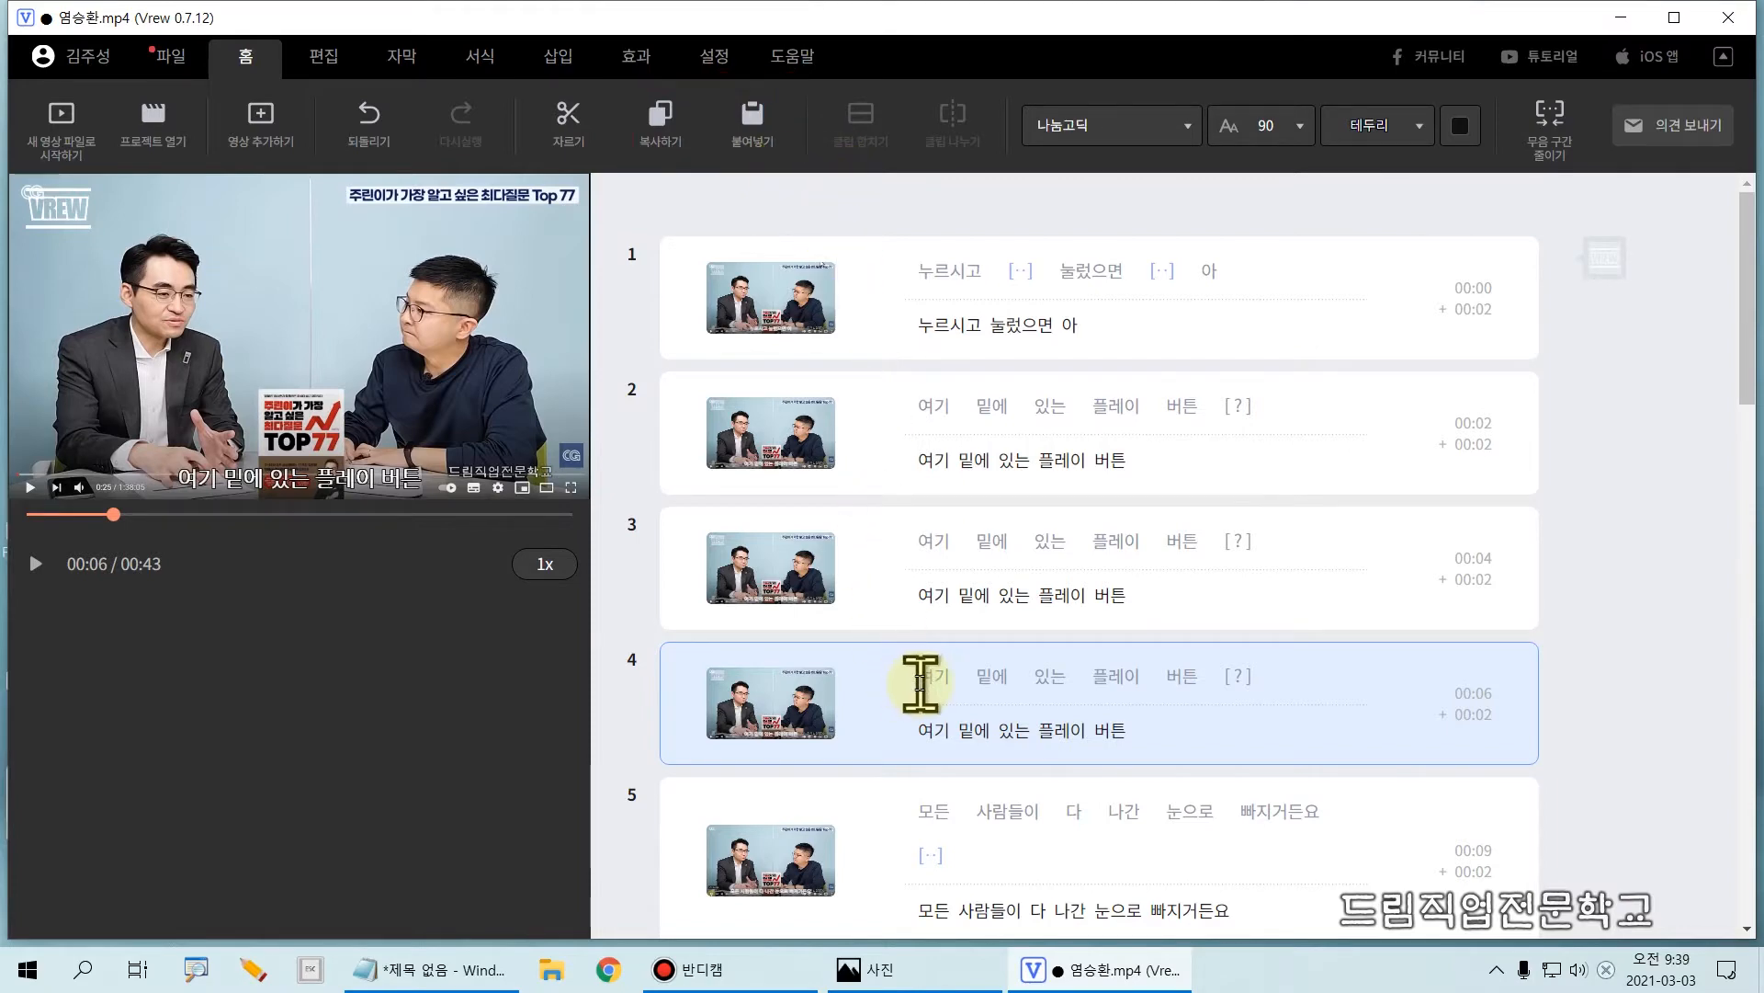
# Step: Move clip 4, the second pasted copy, to the position between clips 5 and 6
pyautogui.hotkey('ctrl', '2')
pyautogui.moveTo(661, 632)
pyautogui.mouseDown()
pyautogui.moveTo(671, 686)
pyautogui.moveTo(1222, 787)
pyautogui.moveTo(1528, 781)
pyautogui.mouseUp()
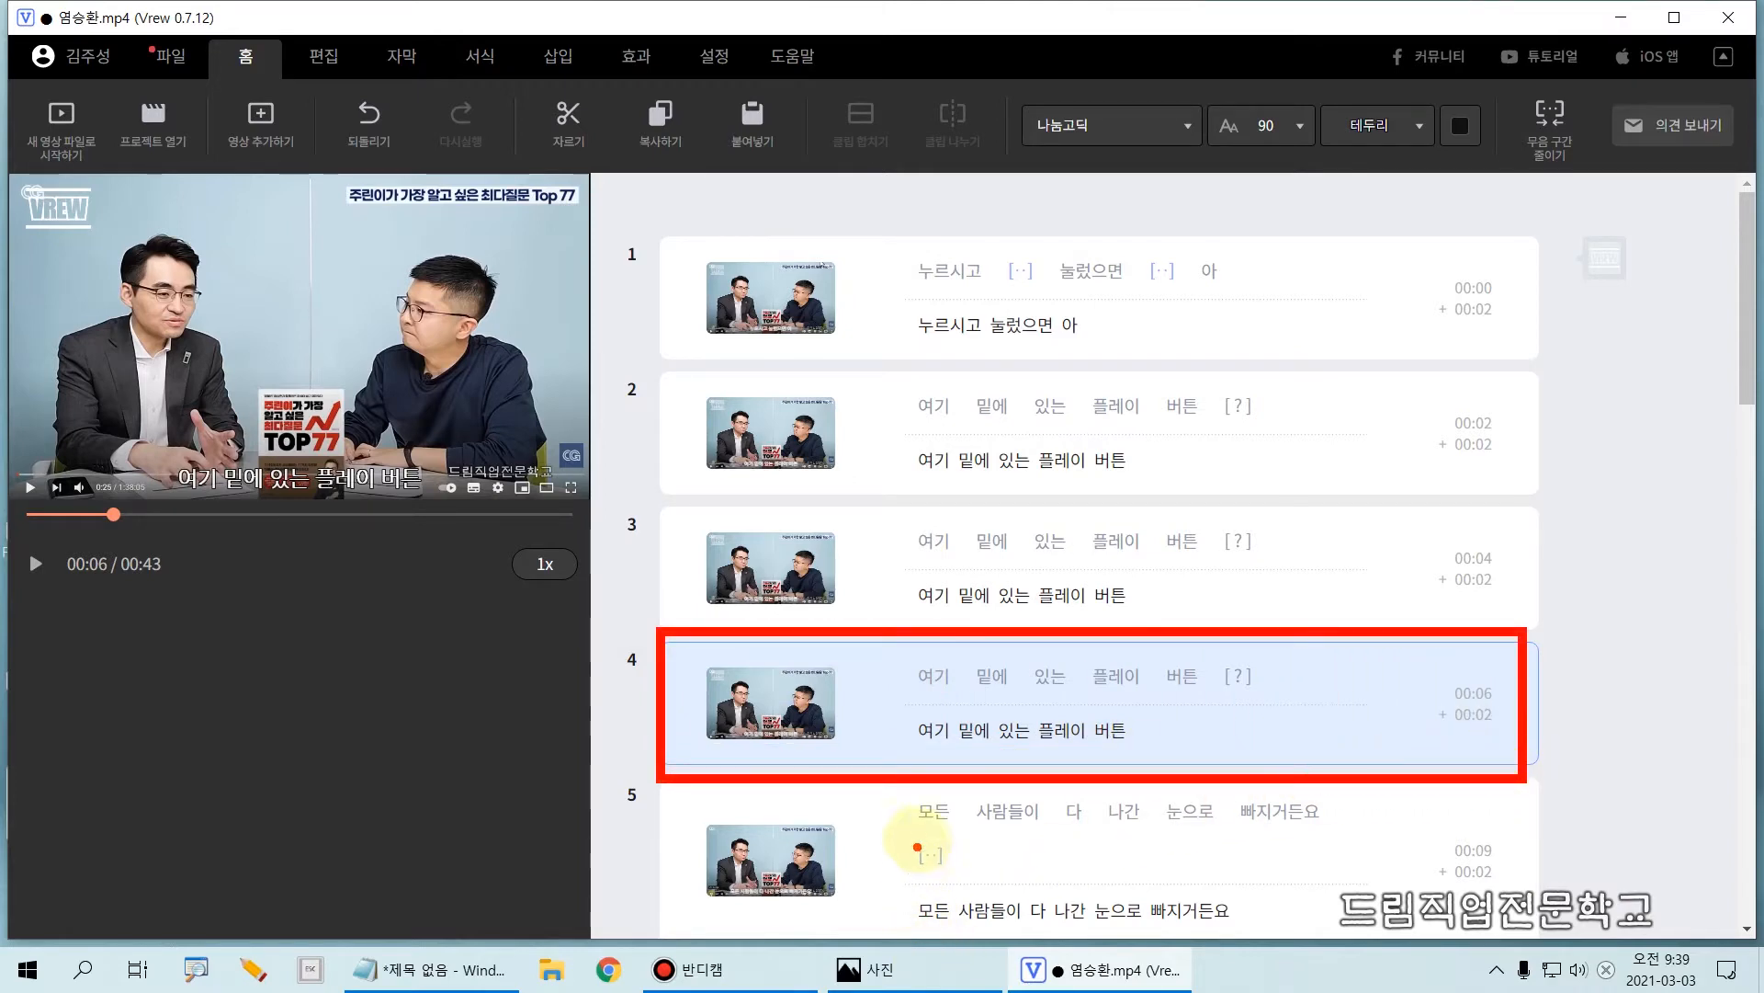
pyautogui.hotkey('ctrl', '2')
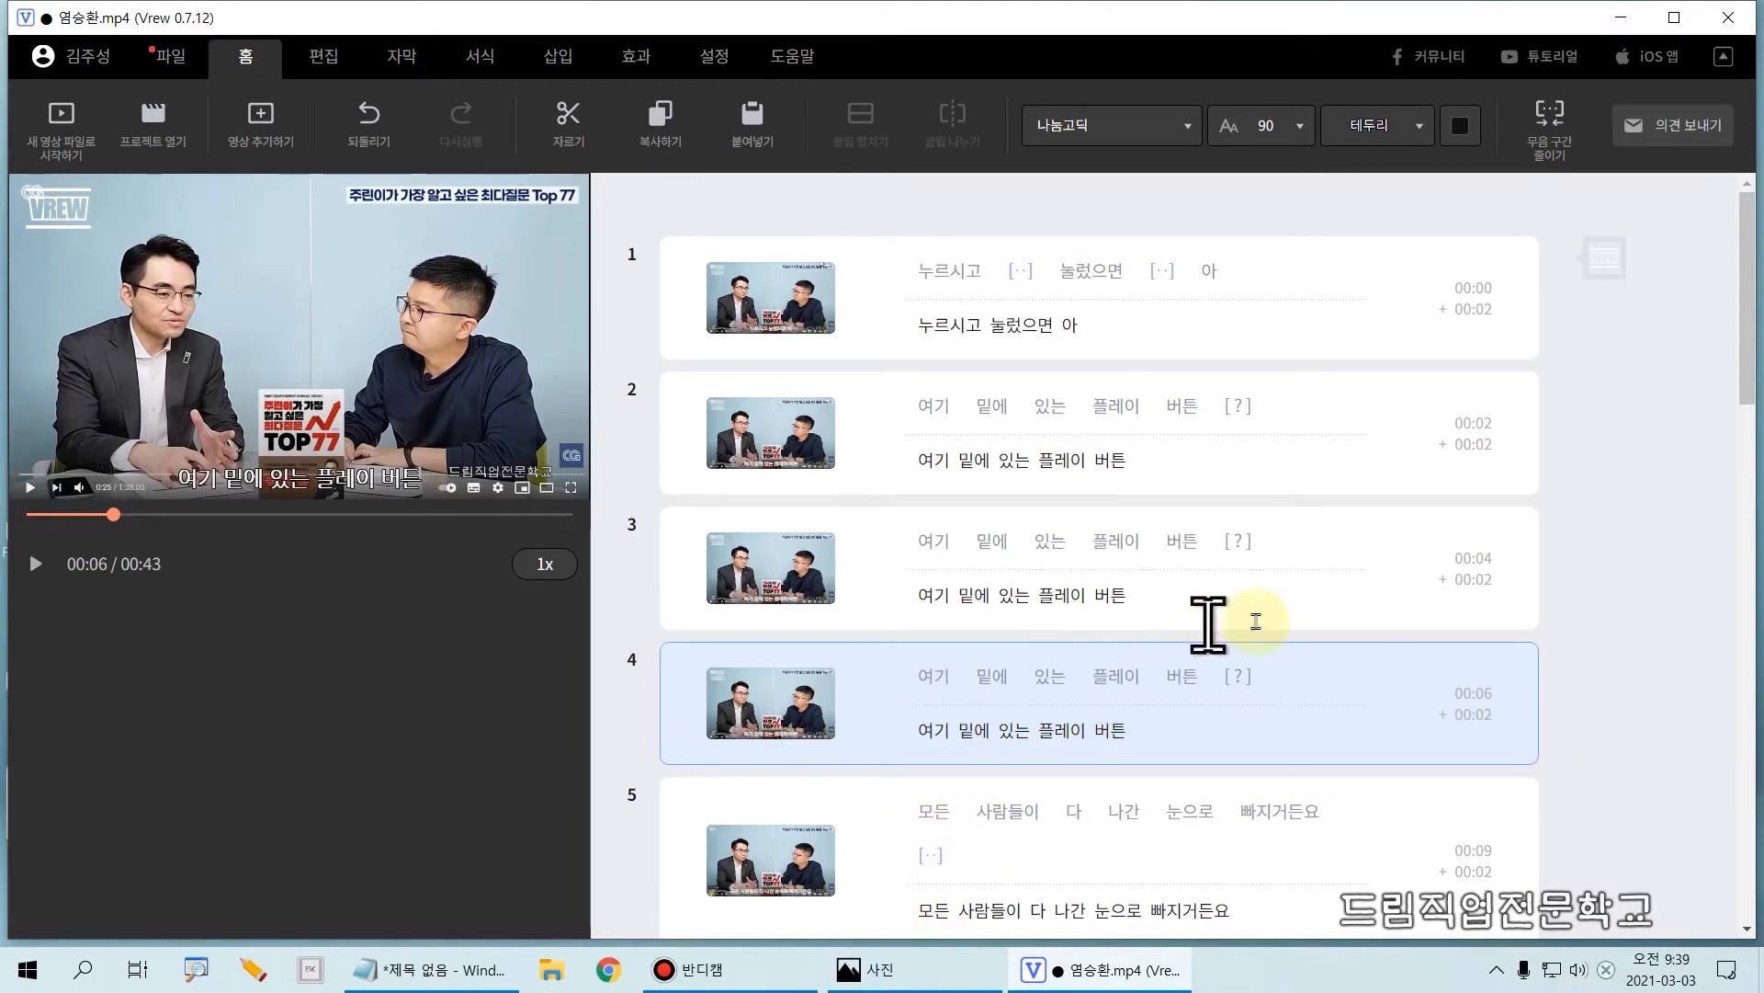
pyautogui.moveTo(1751, 349); pyautogui.dragTo(1751, 437)
pyautogui.hotkey('ctrl', '2')
pyautogui.moveTo(612, 367)
pyautogui.mouseDown()
pyautogui.moveTo(777, 488)
pyautogui.moveTo(1406, 492)
pyautogui.moveTo(1558, 520)
pyautogui.mouseUp()
pyautogui.moveTo(615, 696); pyautogui.dragTo(1551, 700)
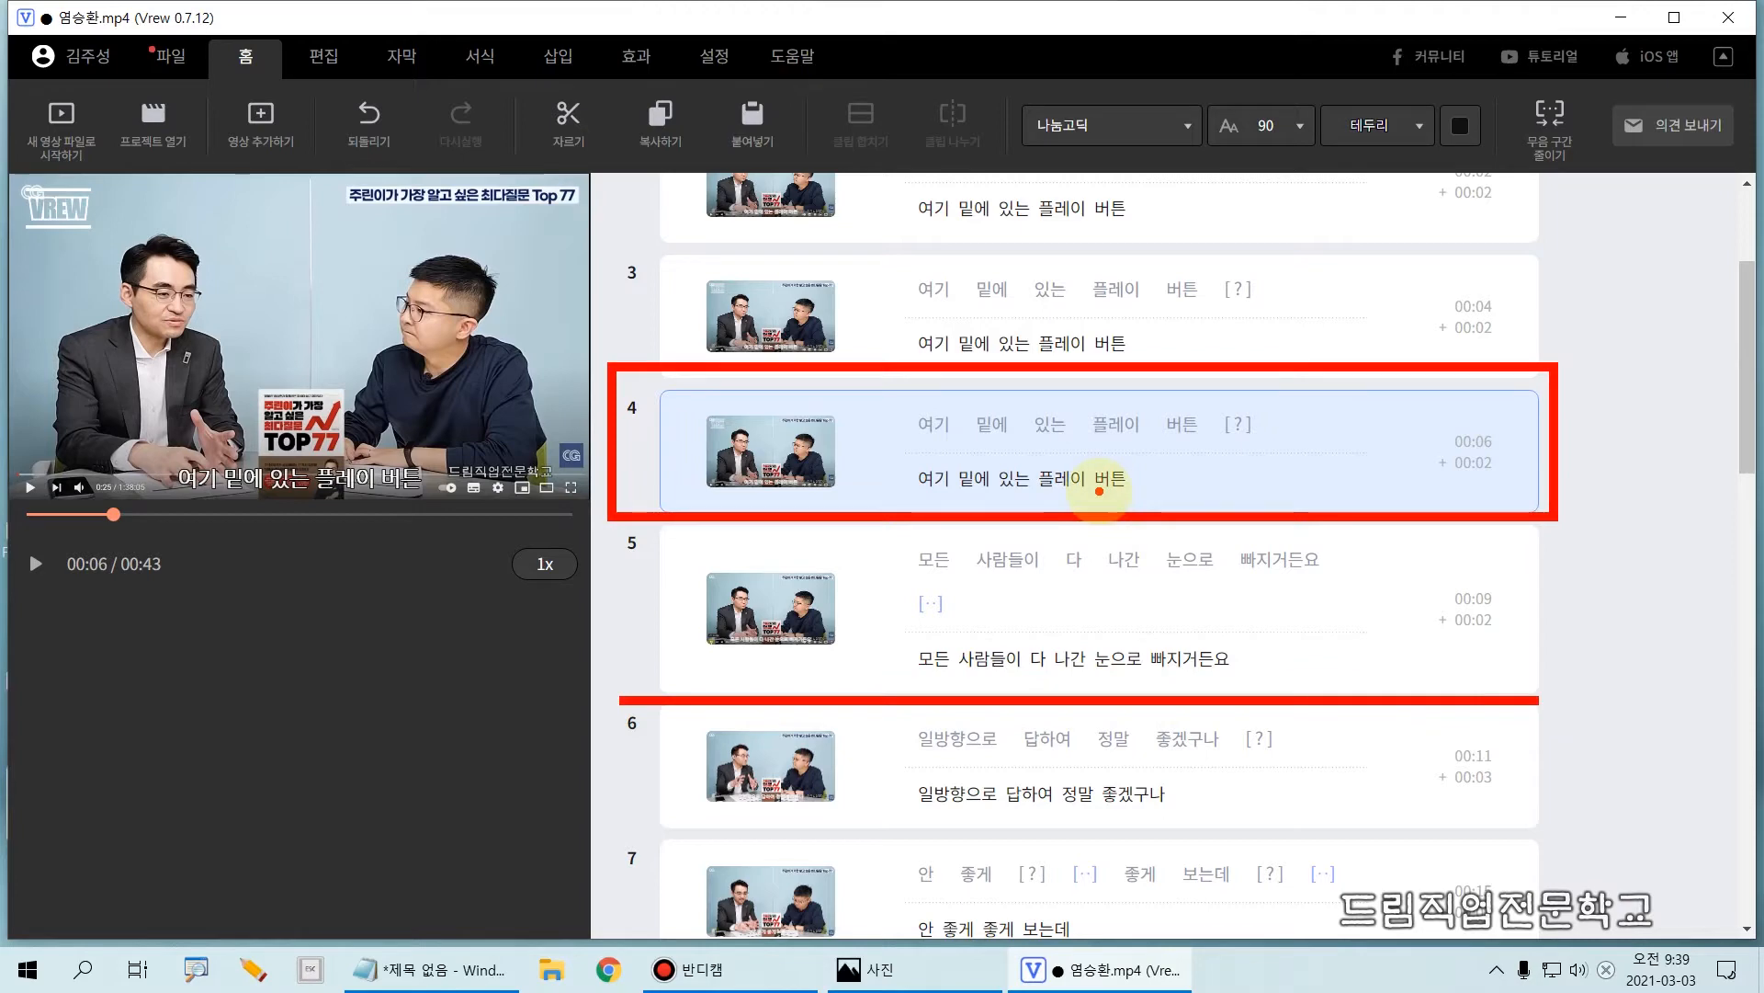
pyautogui.moveTo(1067, 695); pyautogui.dragTo(1066, 446)
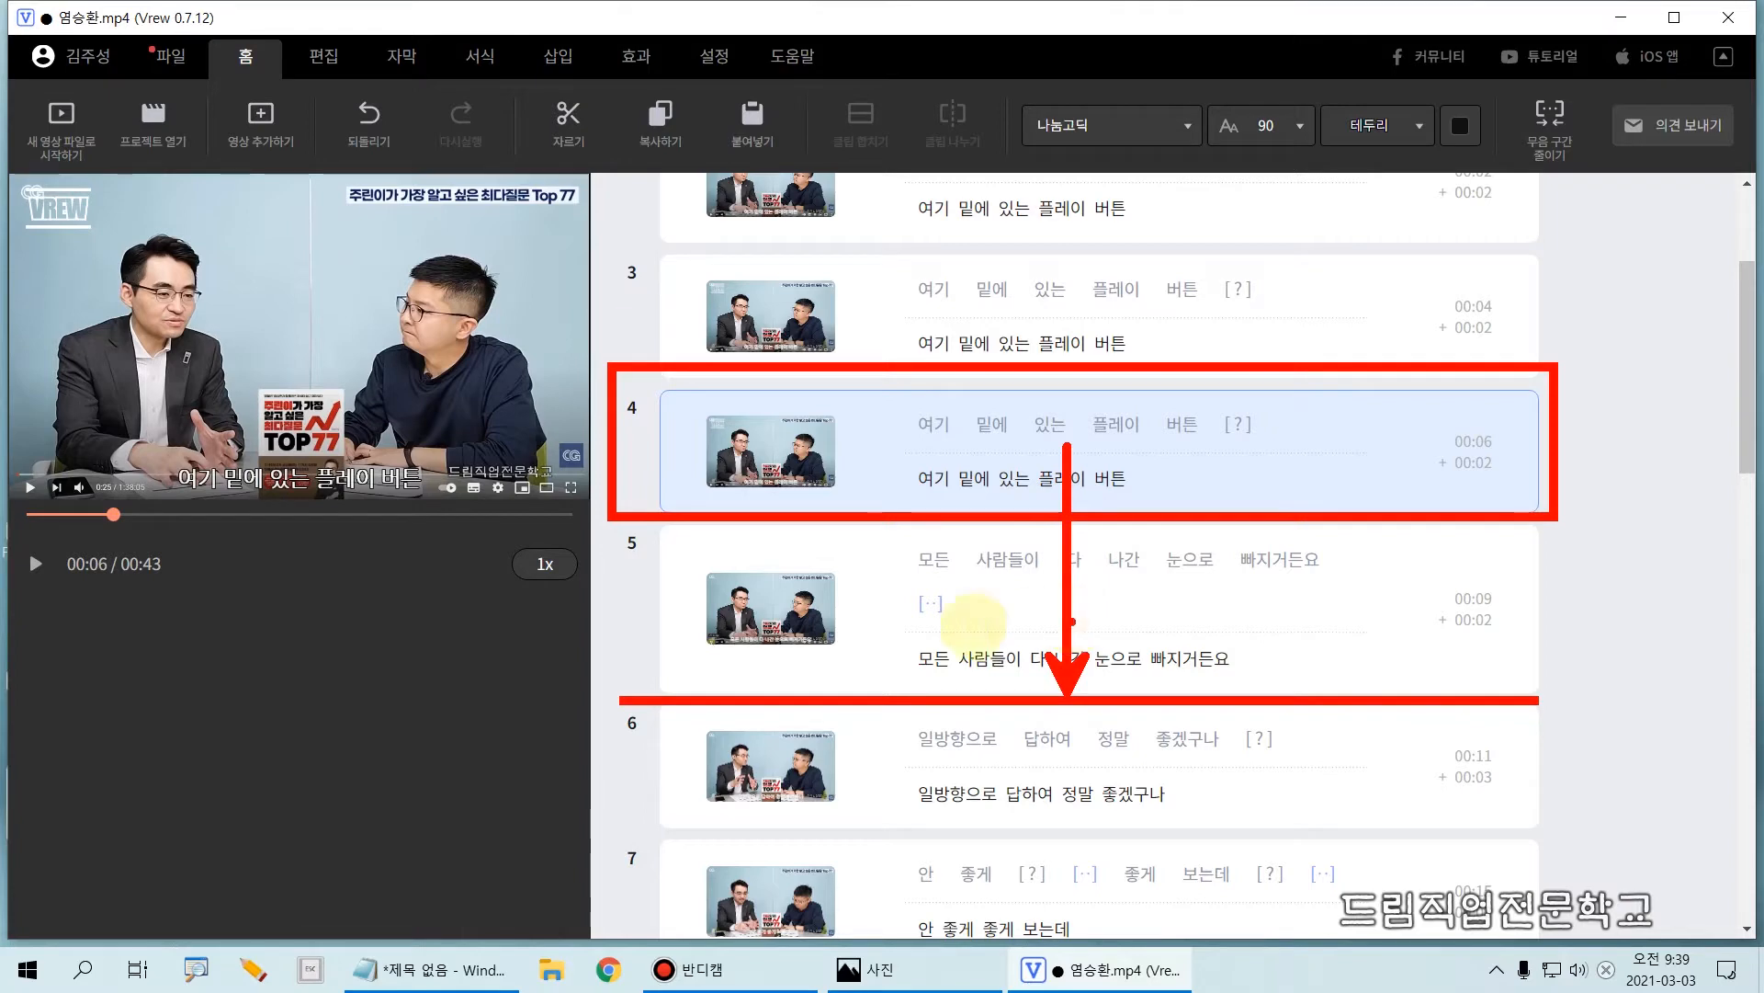
pyautogui.press('Escape')
pyautogui.moveTo(681, 459); pyautogui.dragTo(708, 689)
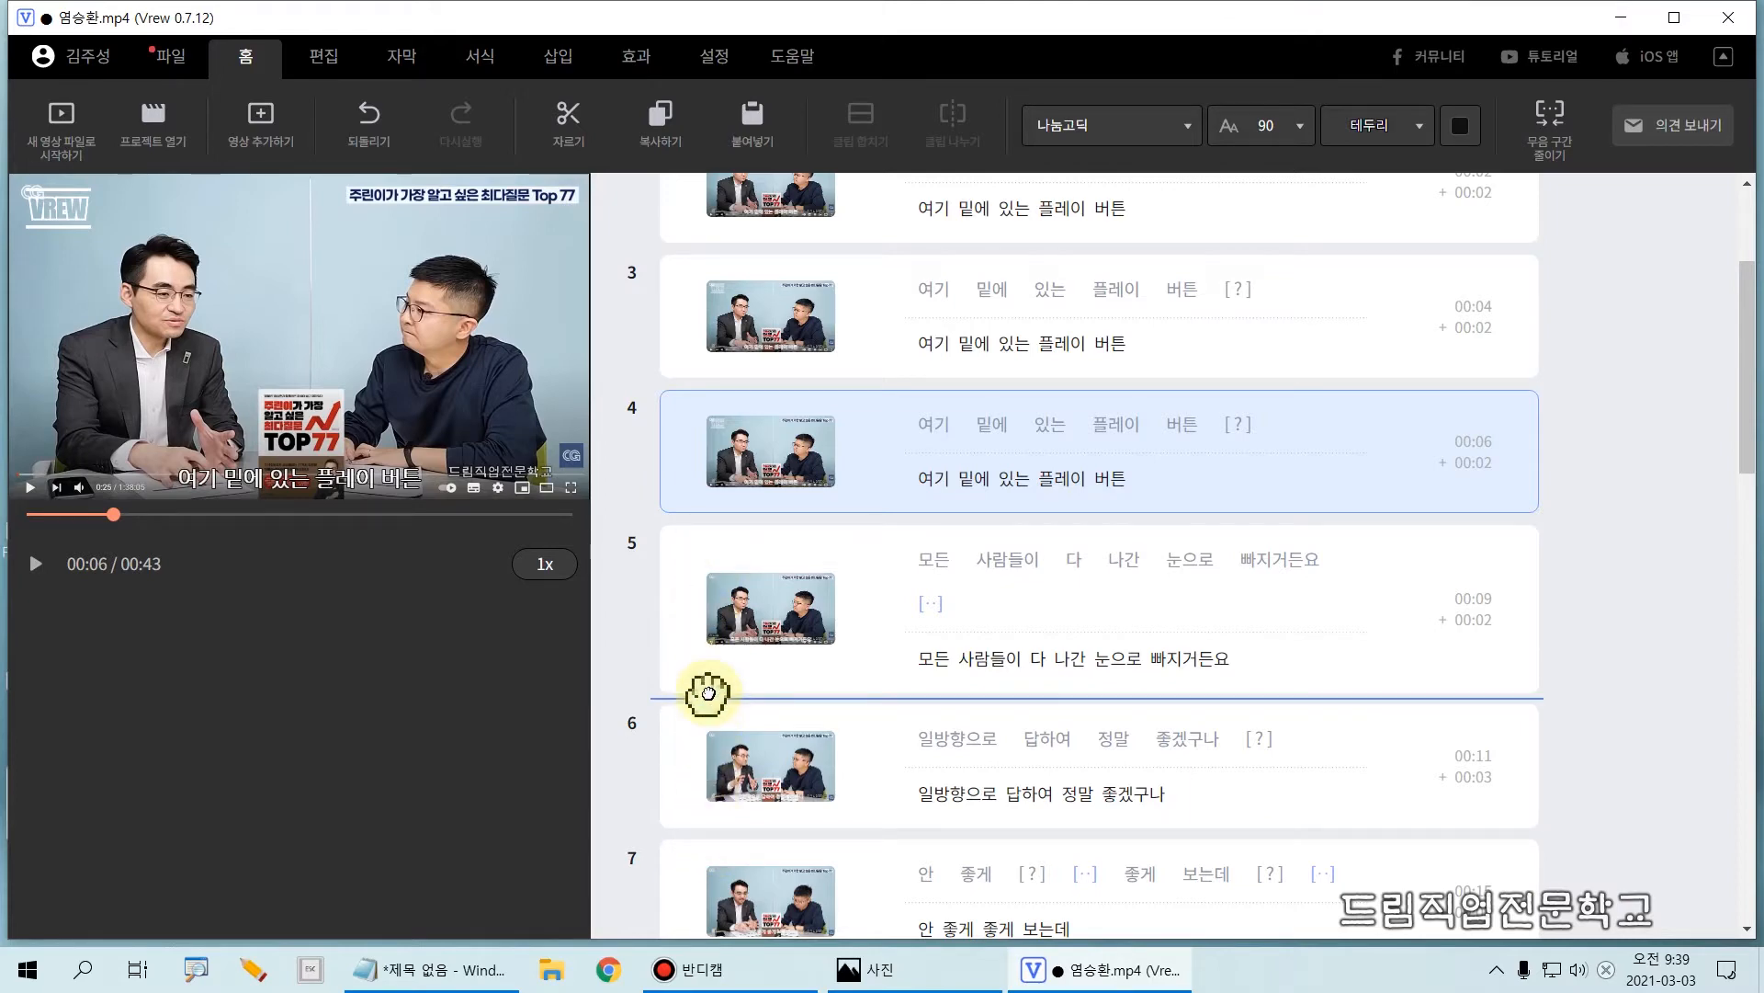
pyautogui.moveTo(708, 691); pyautogui.dragTo(712, 703)
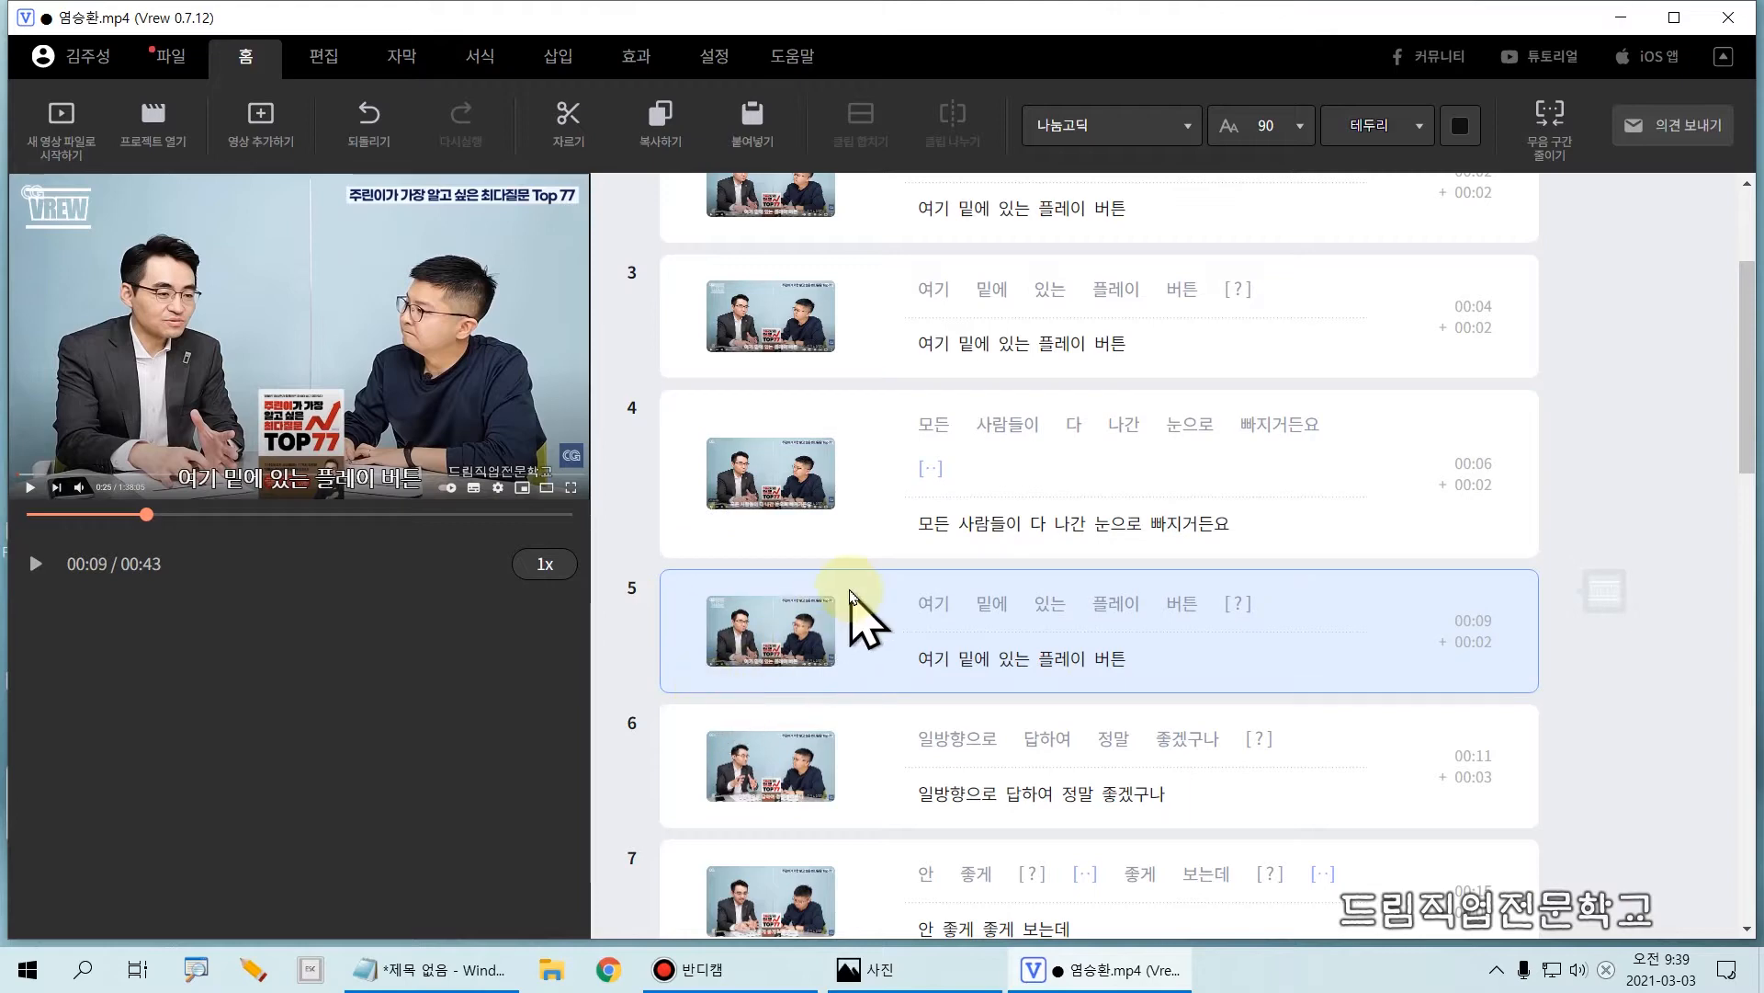
pyautogui.moveTo(607, 379)
pyautogui.mouseDown()
pyautogui.moveTo(650, 433)
pyautogui.moveTo(1551, 558)
pyautogui.mouseUp()
pyautogui.moveTo(602, 574)
pyautogui.mouseDown()
pyautogui.moveTo(1181, 703)
pyautogui.moveTo(1553, 698)
pyautogui.mouseUp()
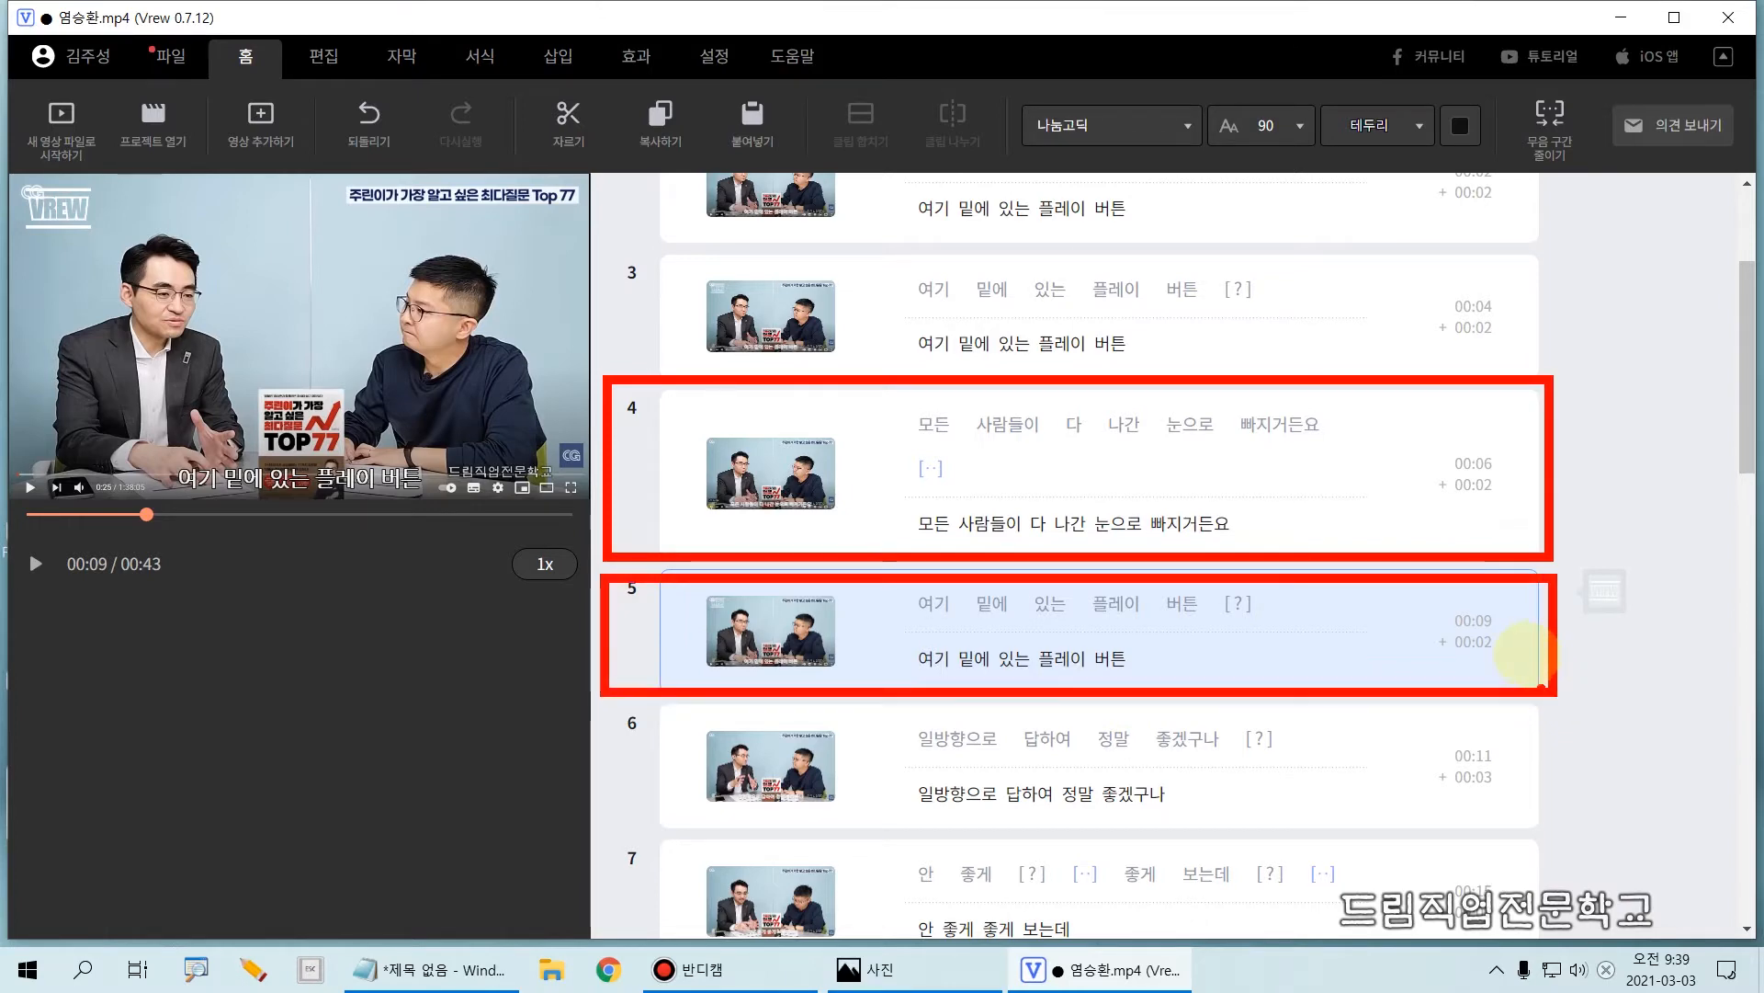
pyautogui.press('Escape')
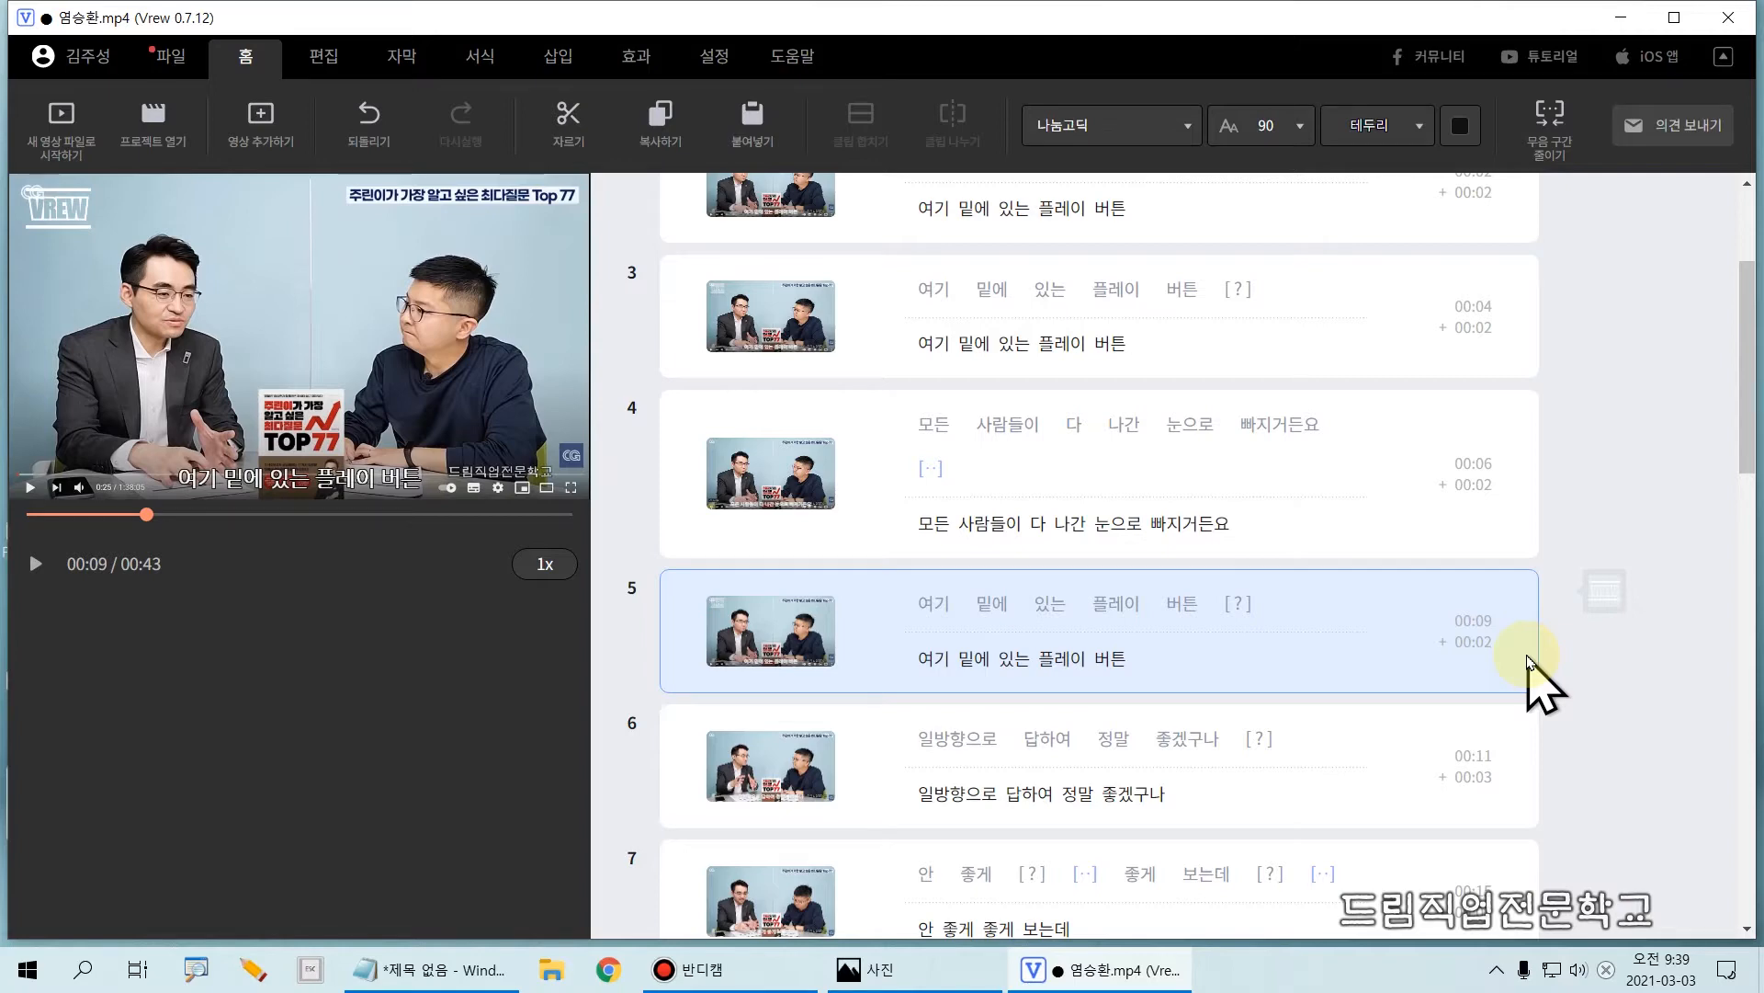
# Step: Delete the first three clips one after another, up to the "모든 사람들이 다 나간 눈으로 빠지거든요" clip
pyautogui.scroll(3, 1470, 634)
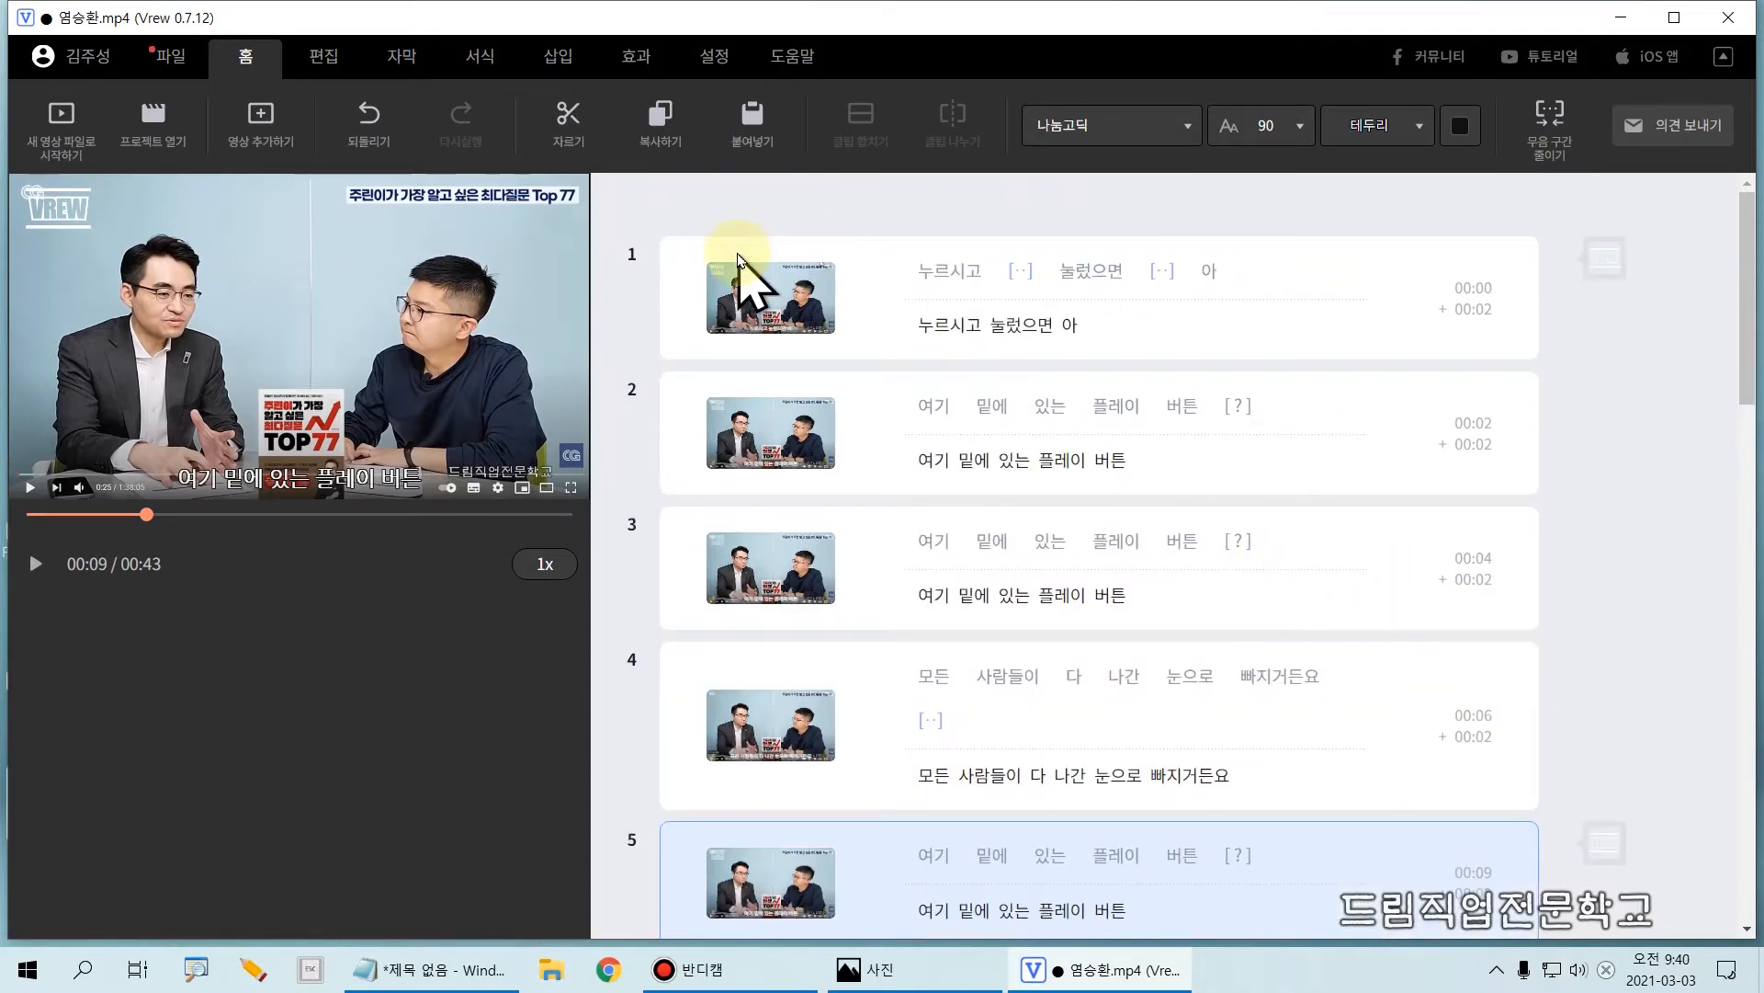
pyautogui.click(700, 265)
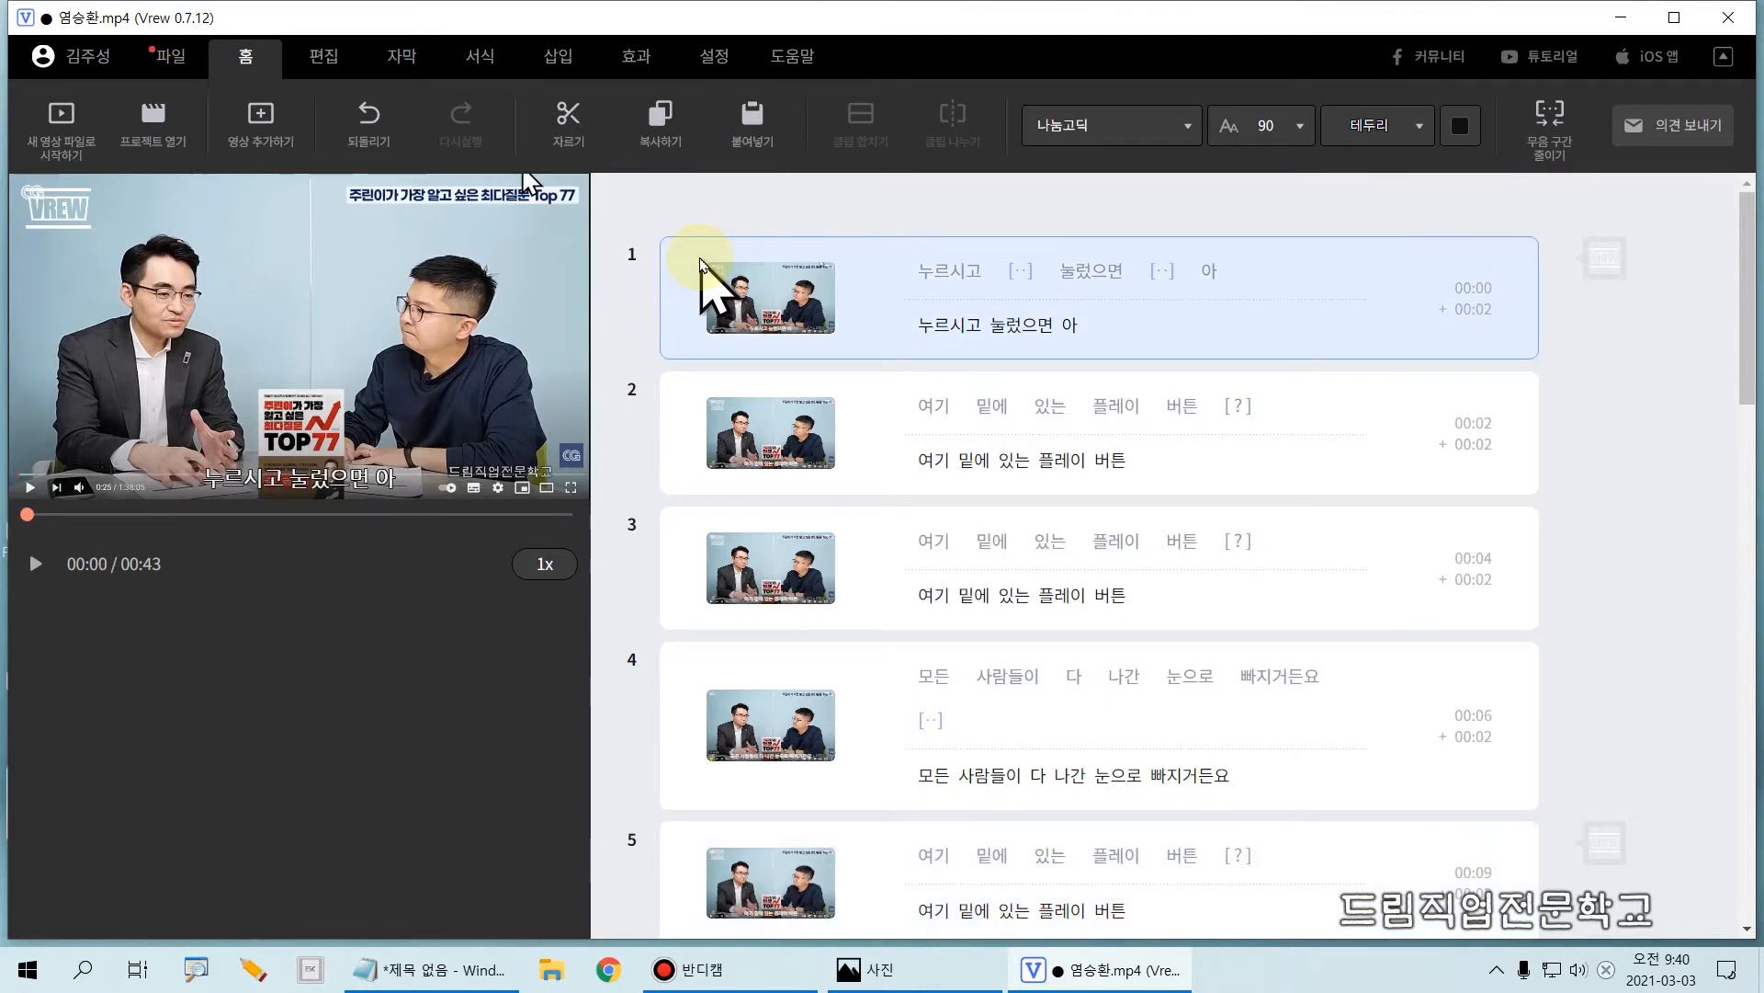
pyautogui.press('Delete')
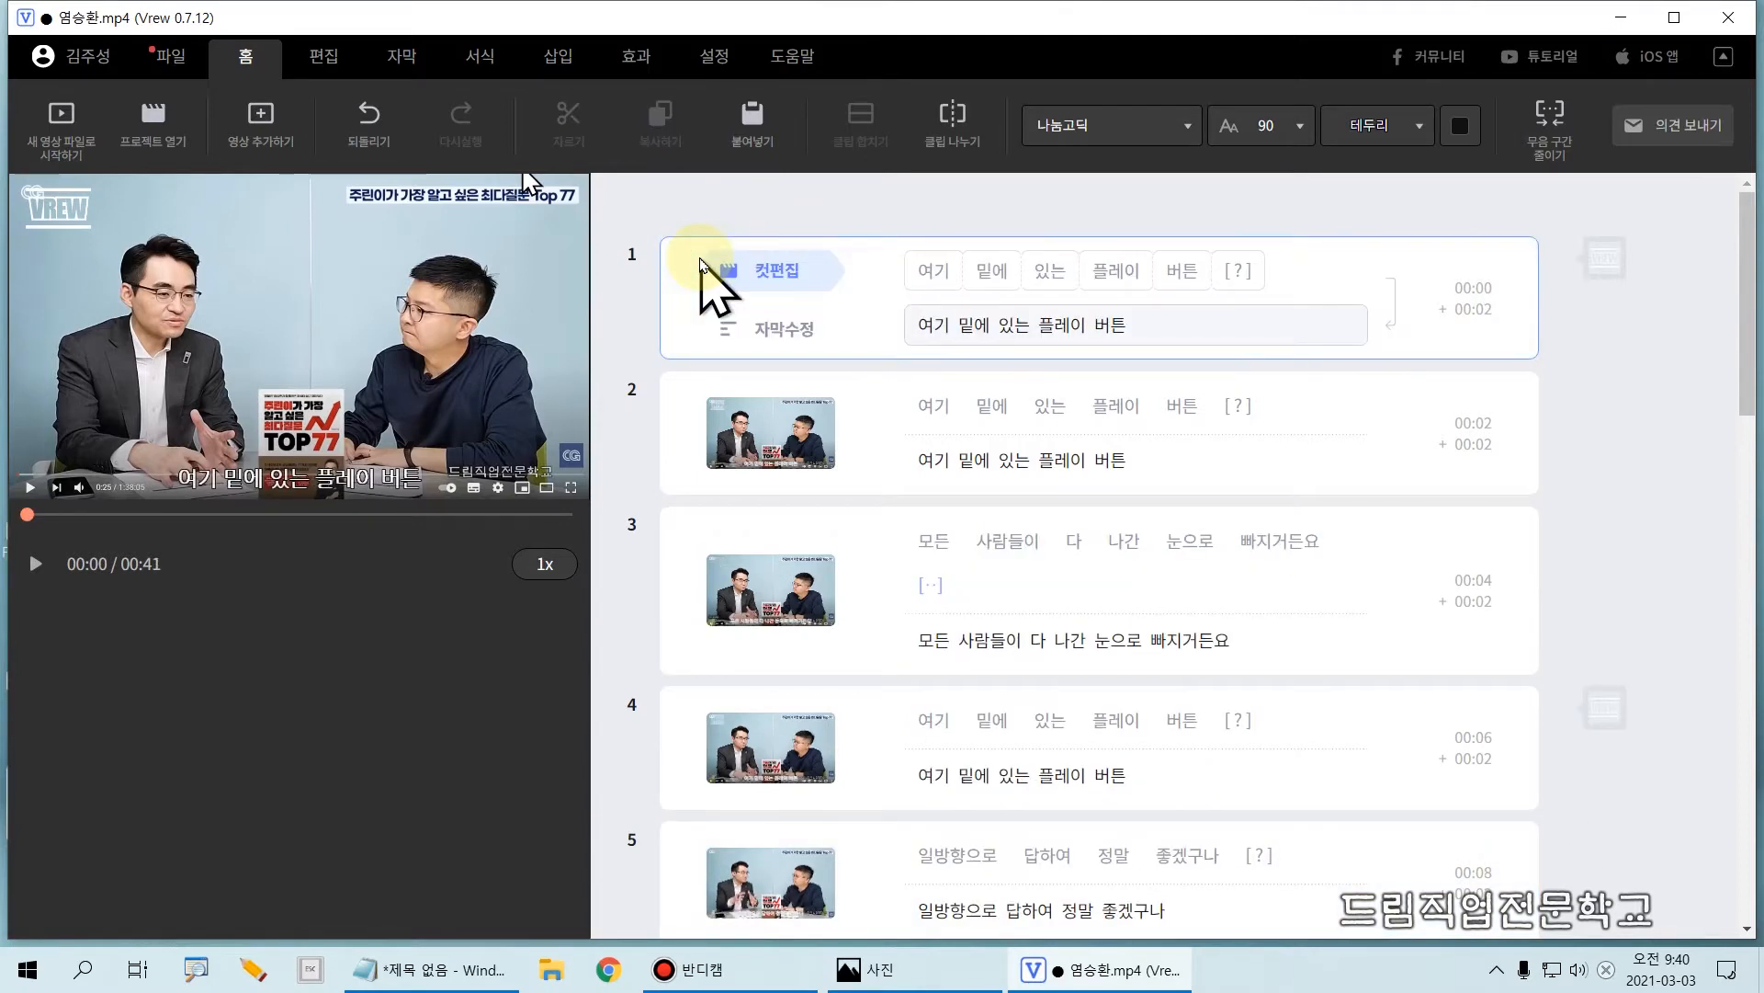
pyautogui.click(691, 267)
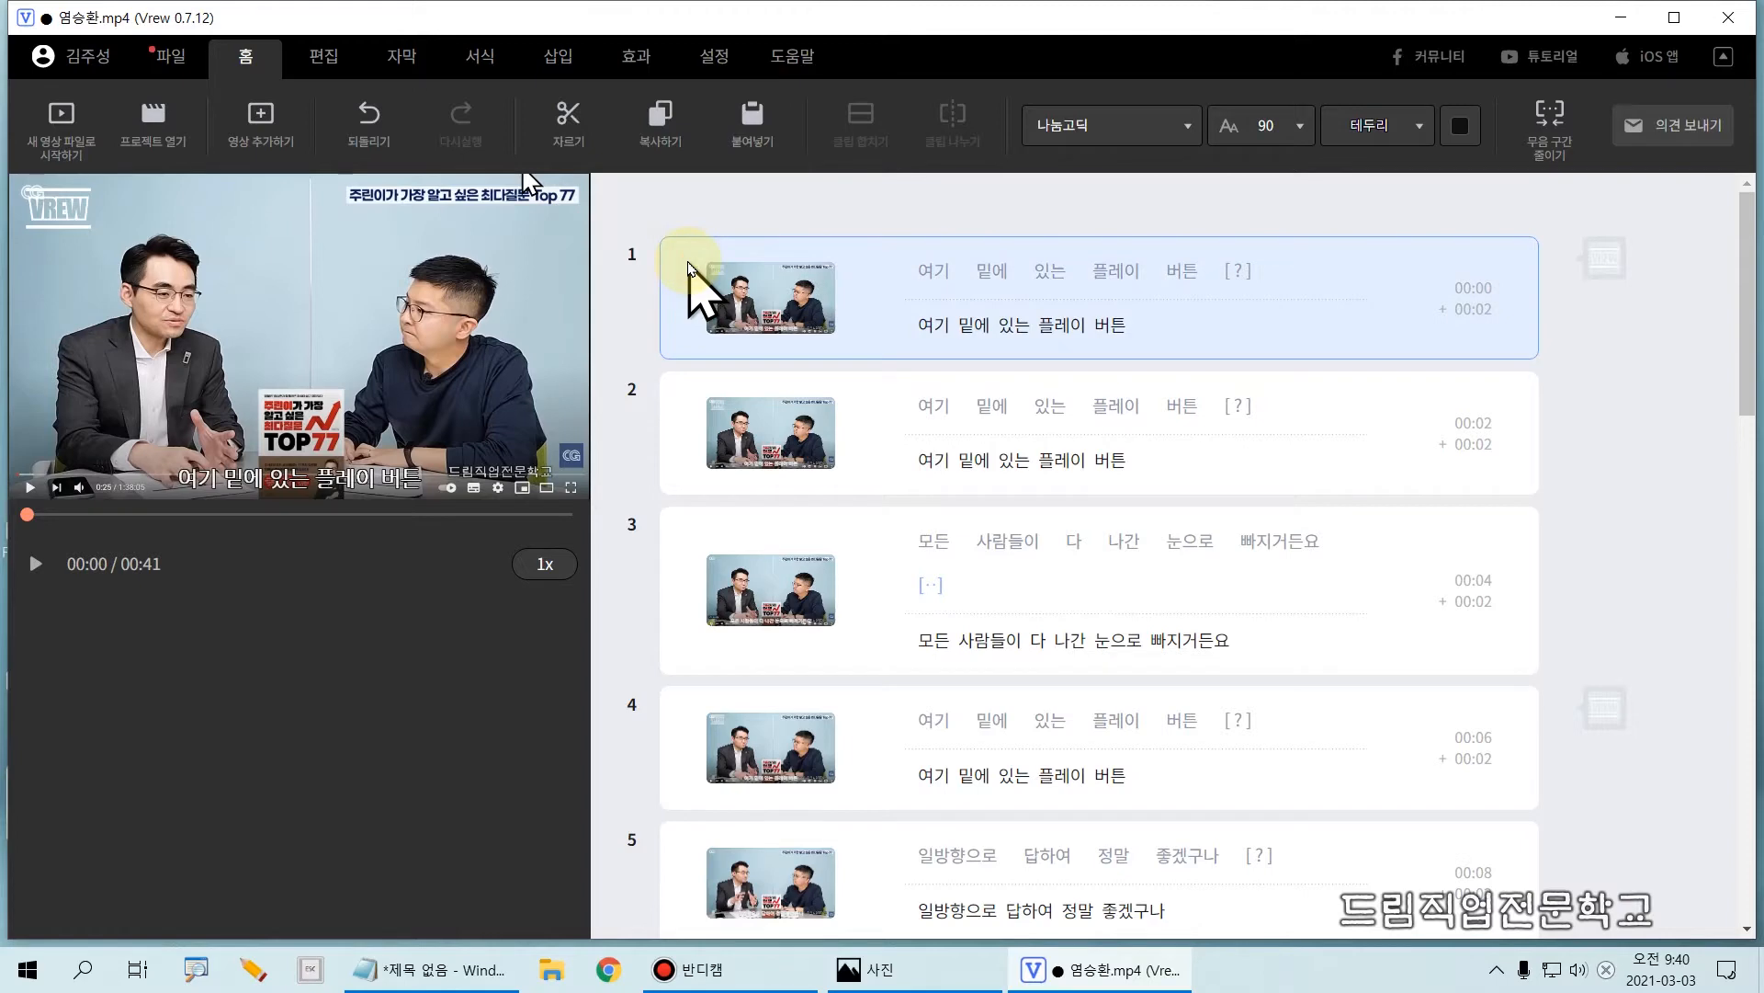
pyautogui.press('Delete')
pyautogui.click(680, 292)
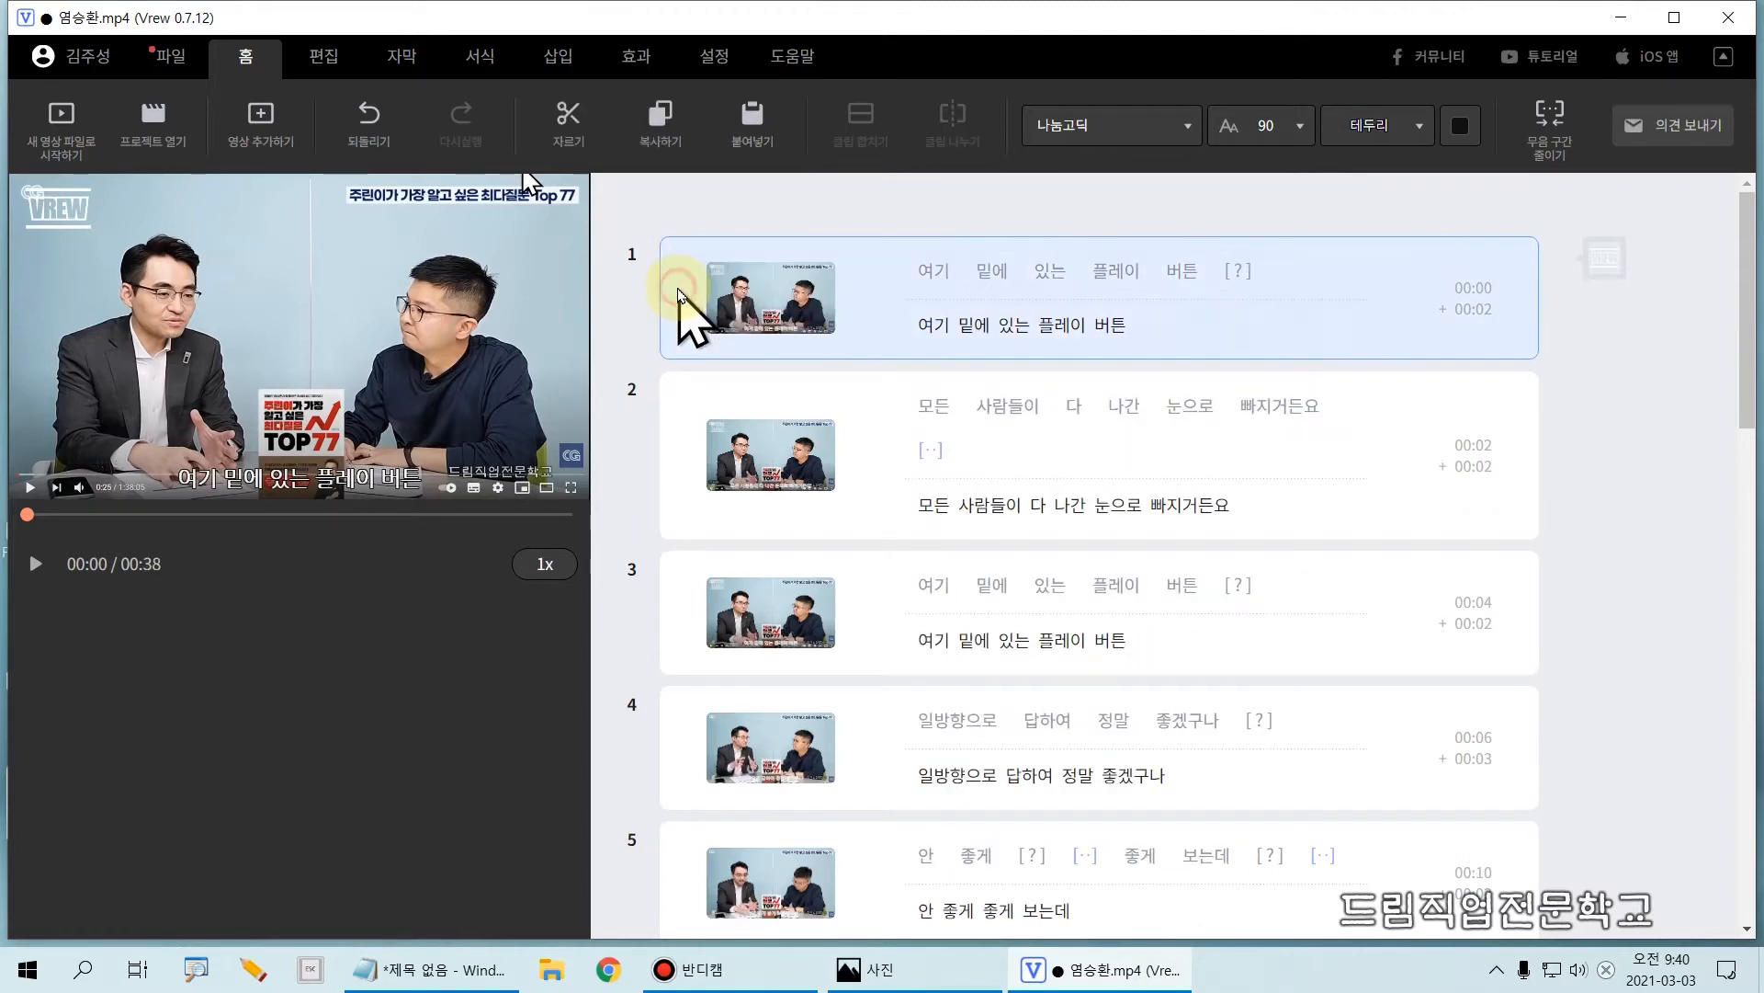
pyautogui.press('Delete')
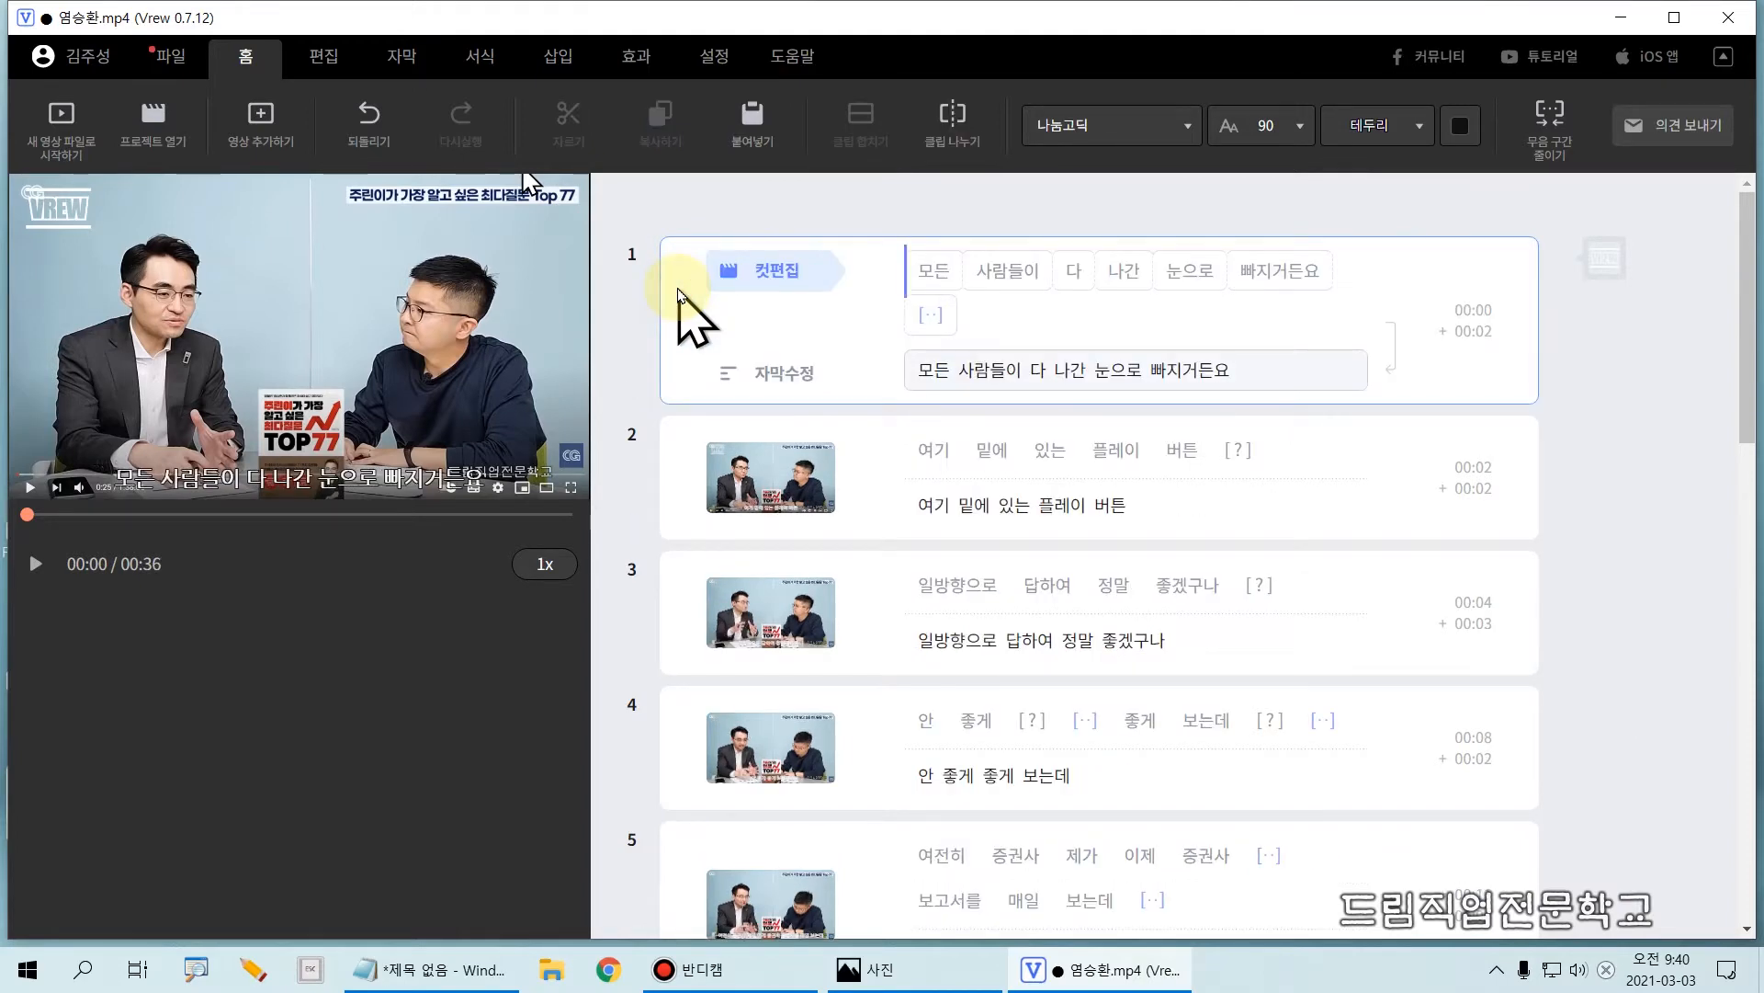
# Step: Delete clip 2, the remaining copy with the subtitle "여기 밑에 있는 플레이 버튼"
pyautogui.click(680, 292)
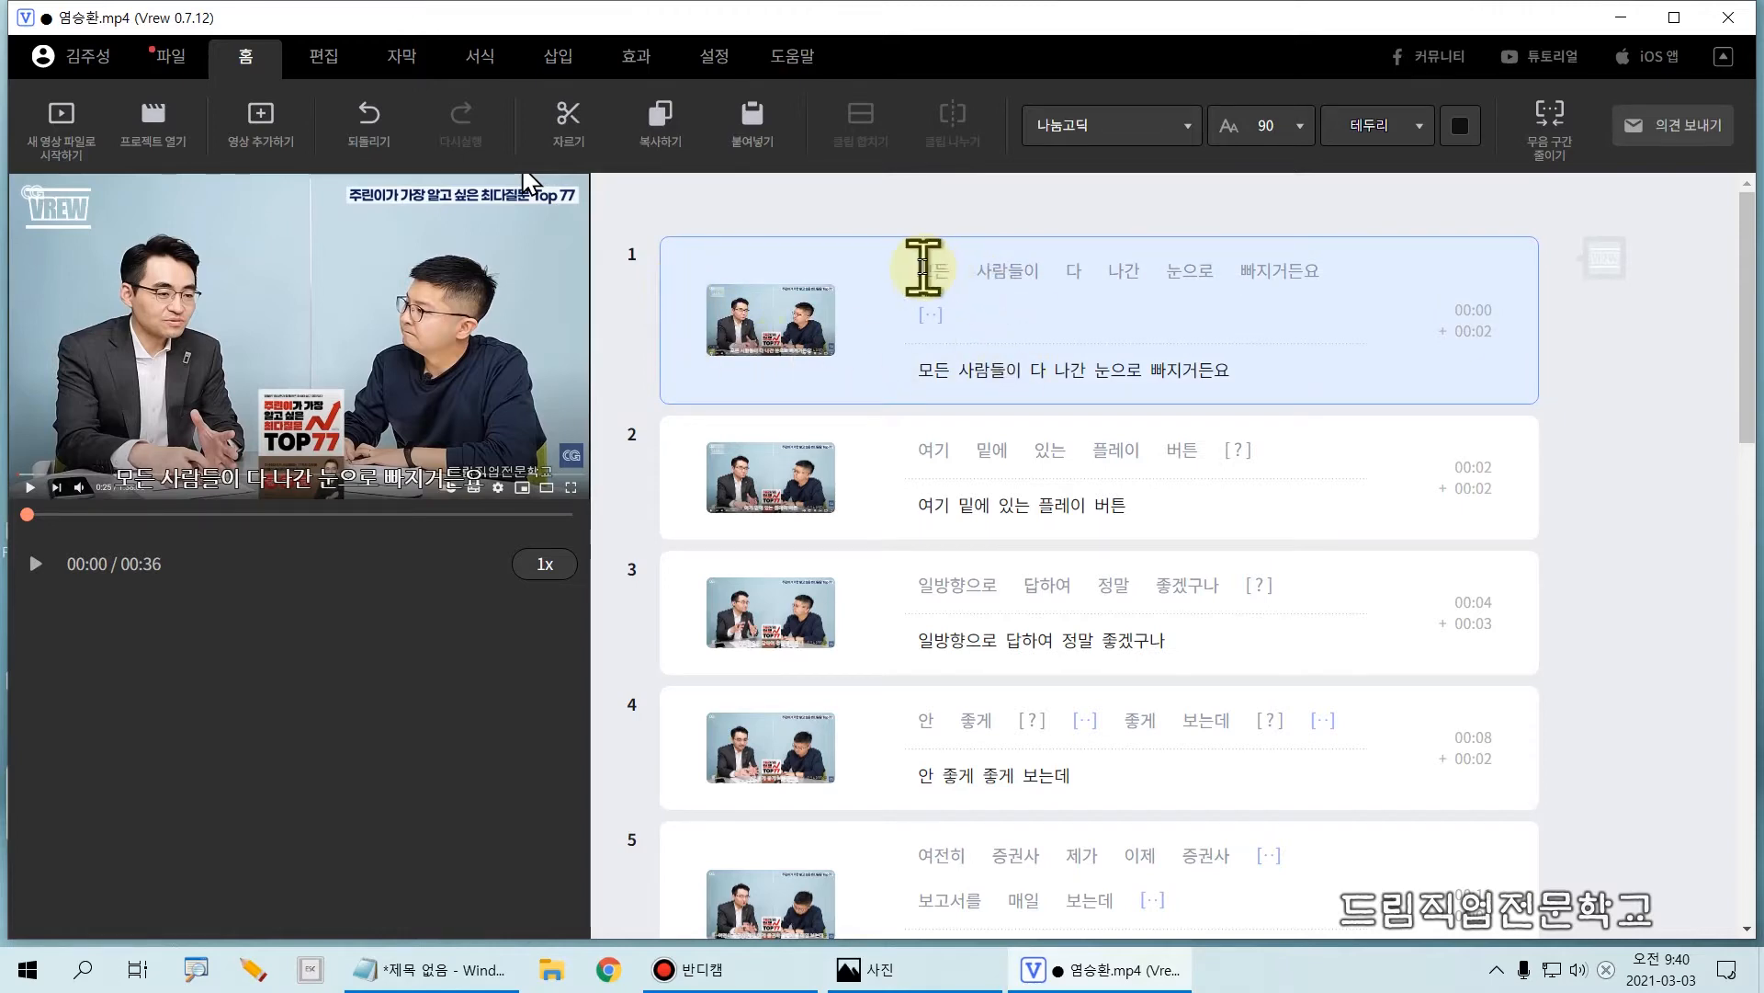
pyautogui.click(699, 473)
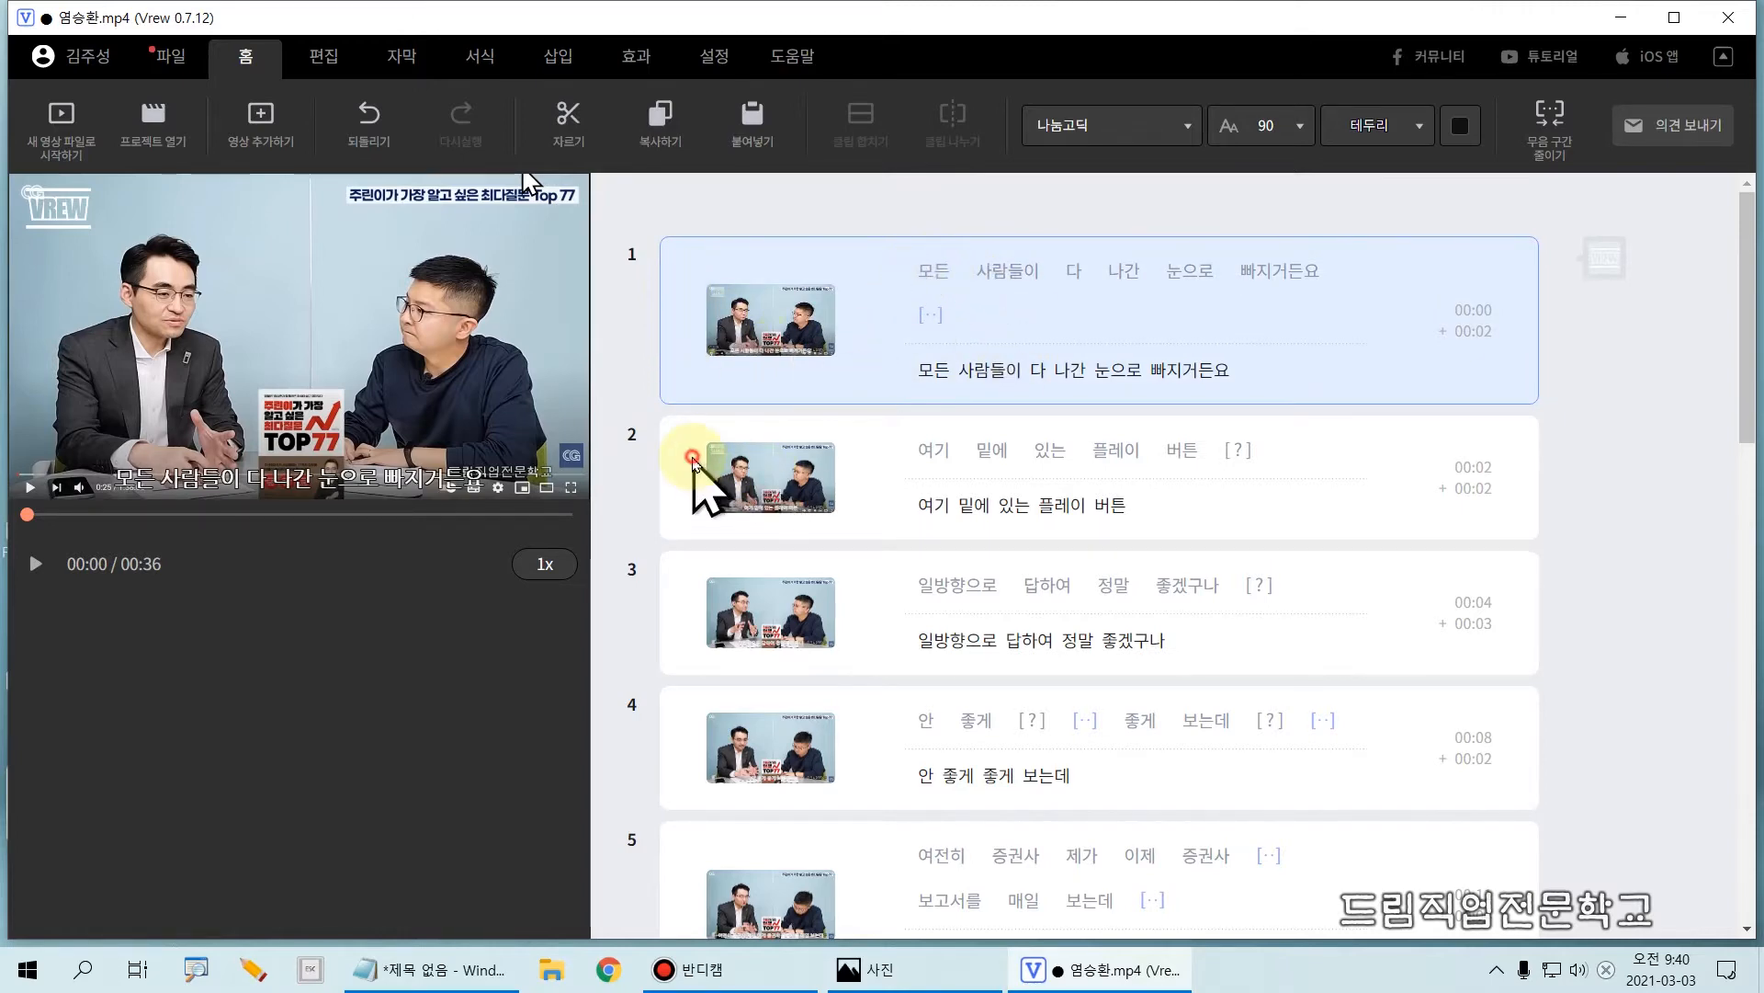
pyautogui.press('Delete')
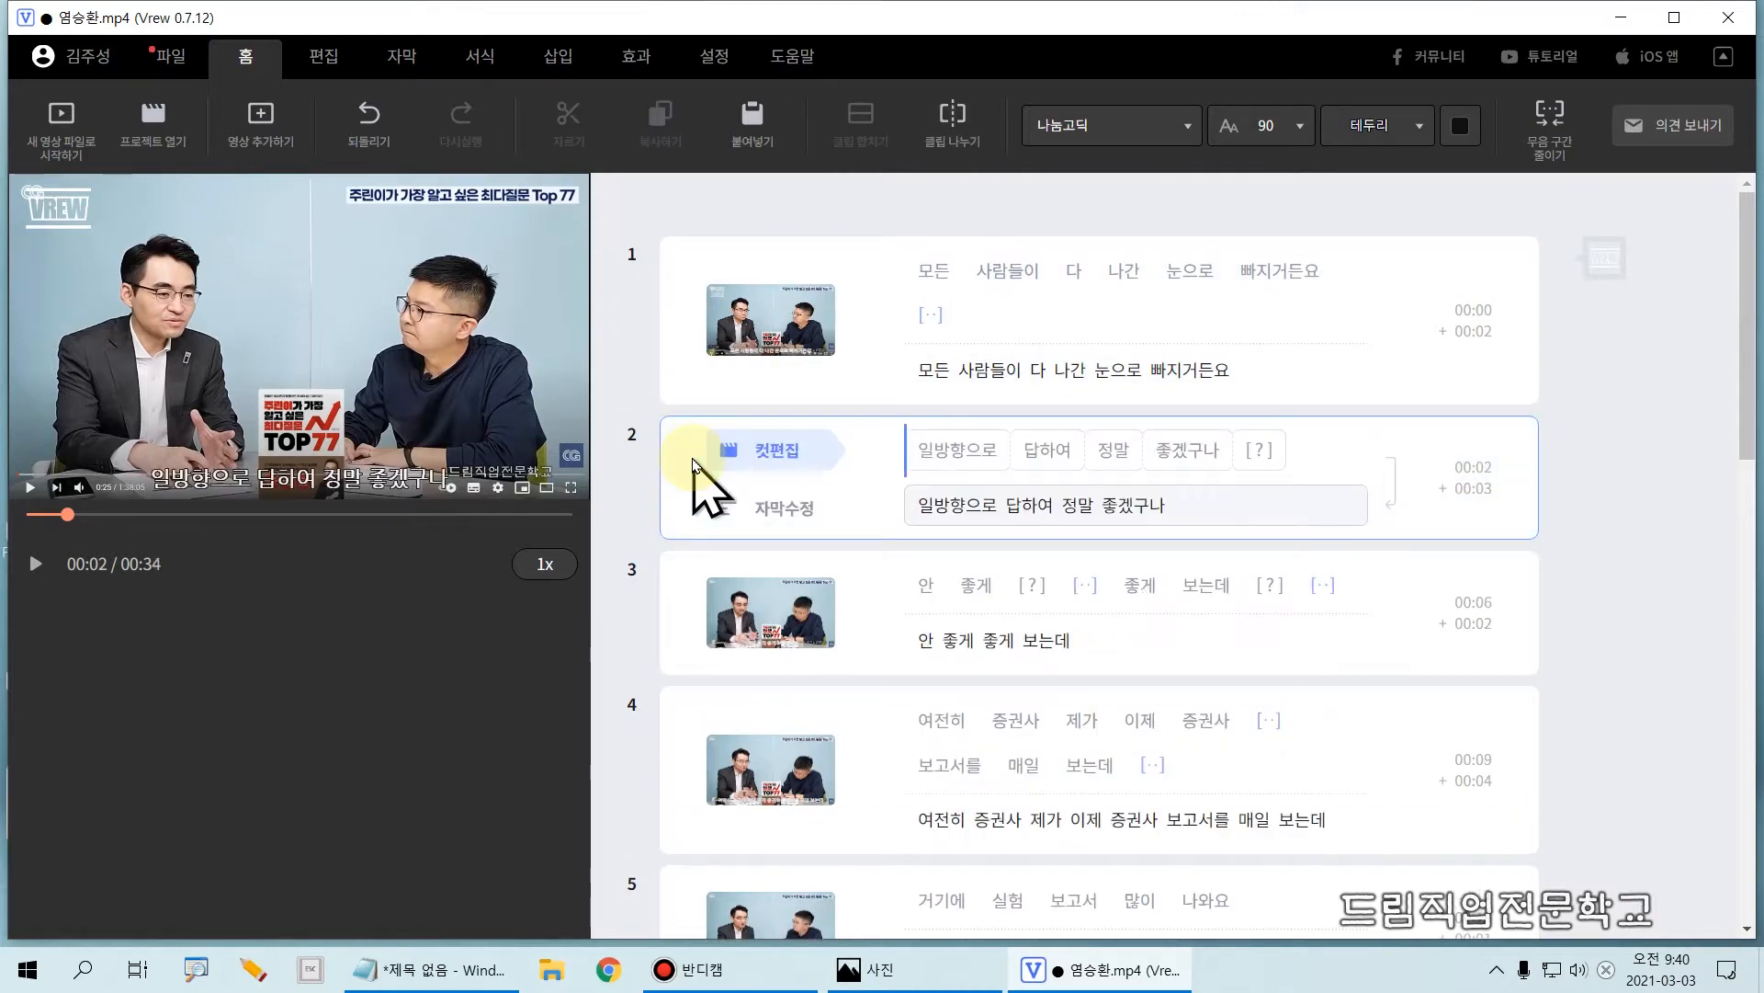
# Step: Play clip 1 from its first word and stop once playback reaches clip 2
pyautogui.click(691, 327)
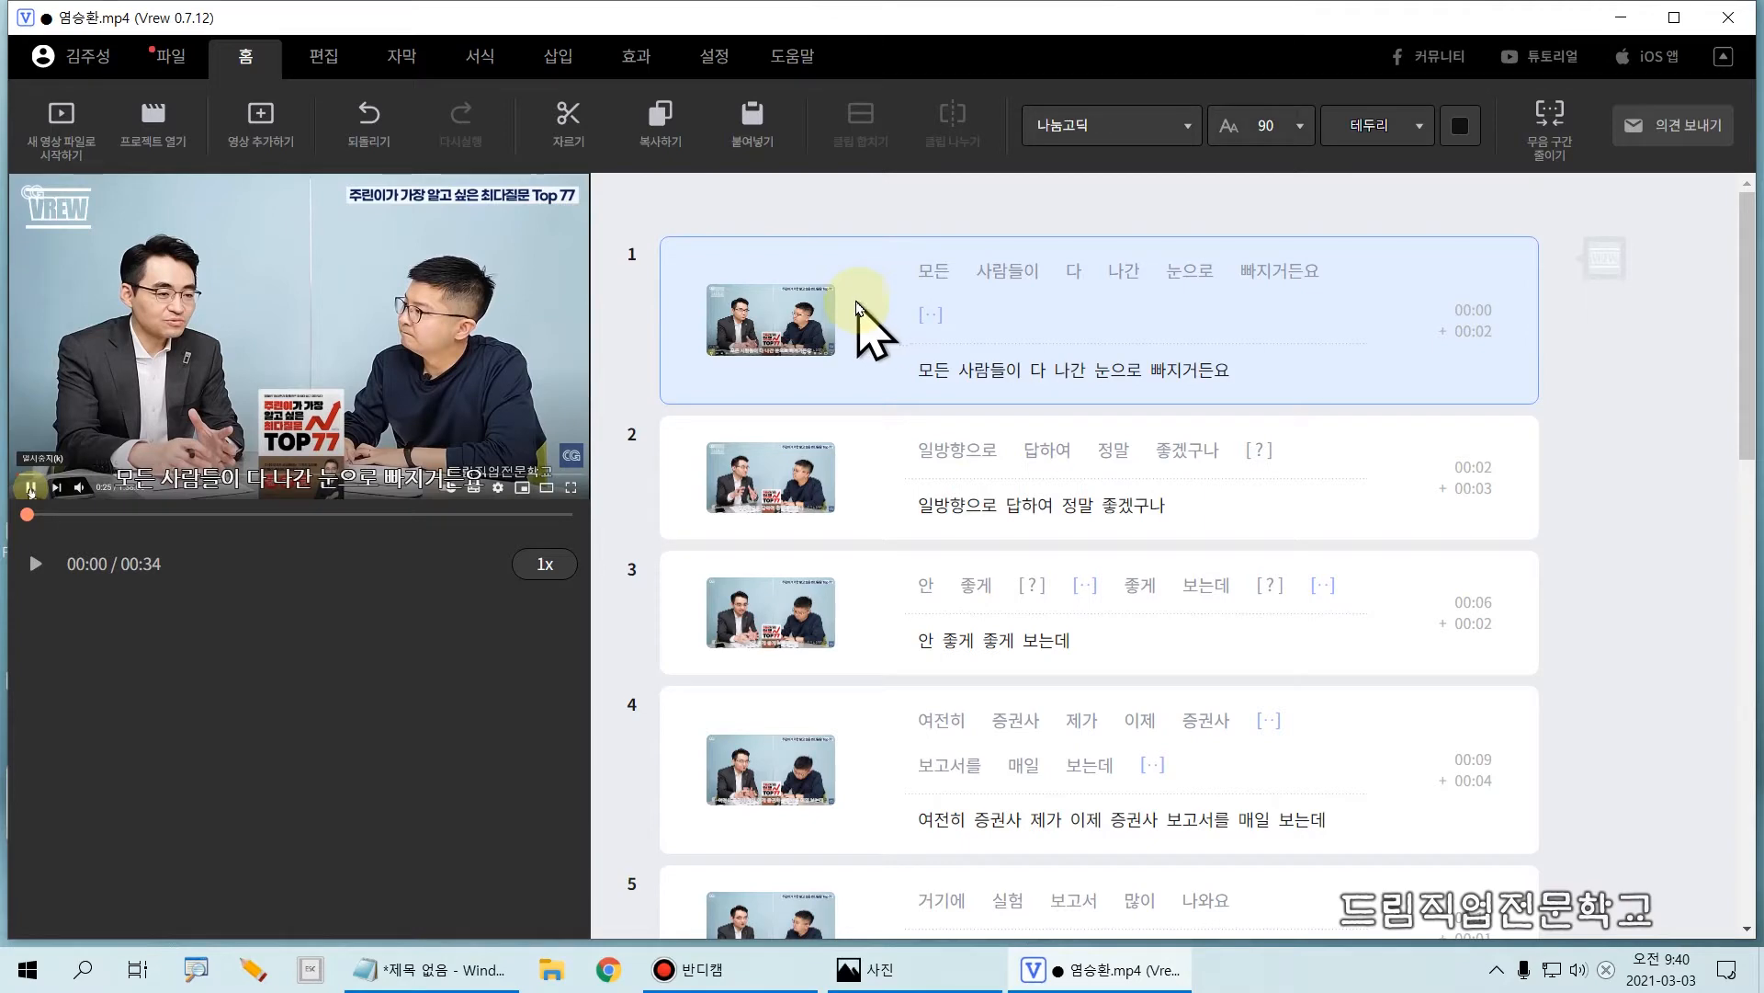
pyautogui.hotkey('ctrl', '2')
pyautogui.moveTo(906, 348)
pyautogui.mouseDown()
pyautogui.moveTo(1055, 395)
pyautogui.moveTo(1290, 401)
pyautogui.mouseUp()
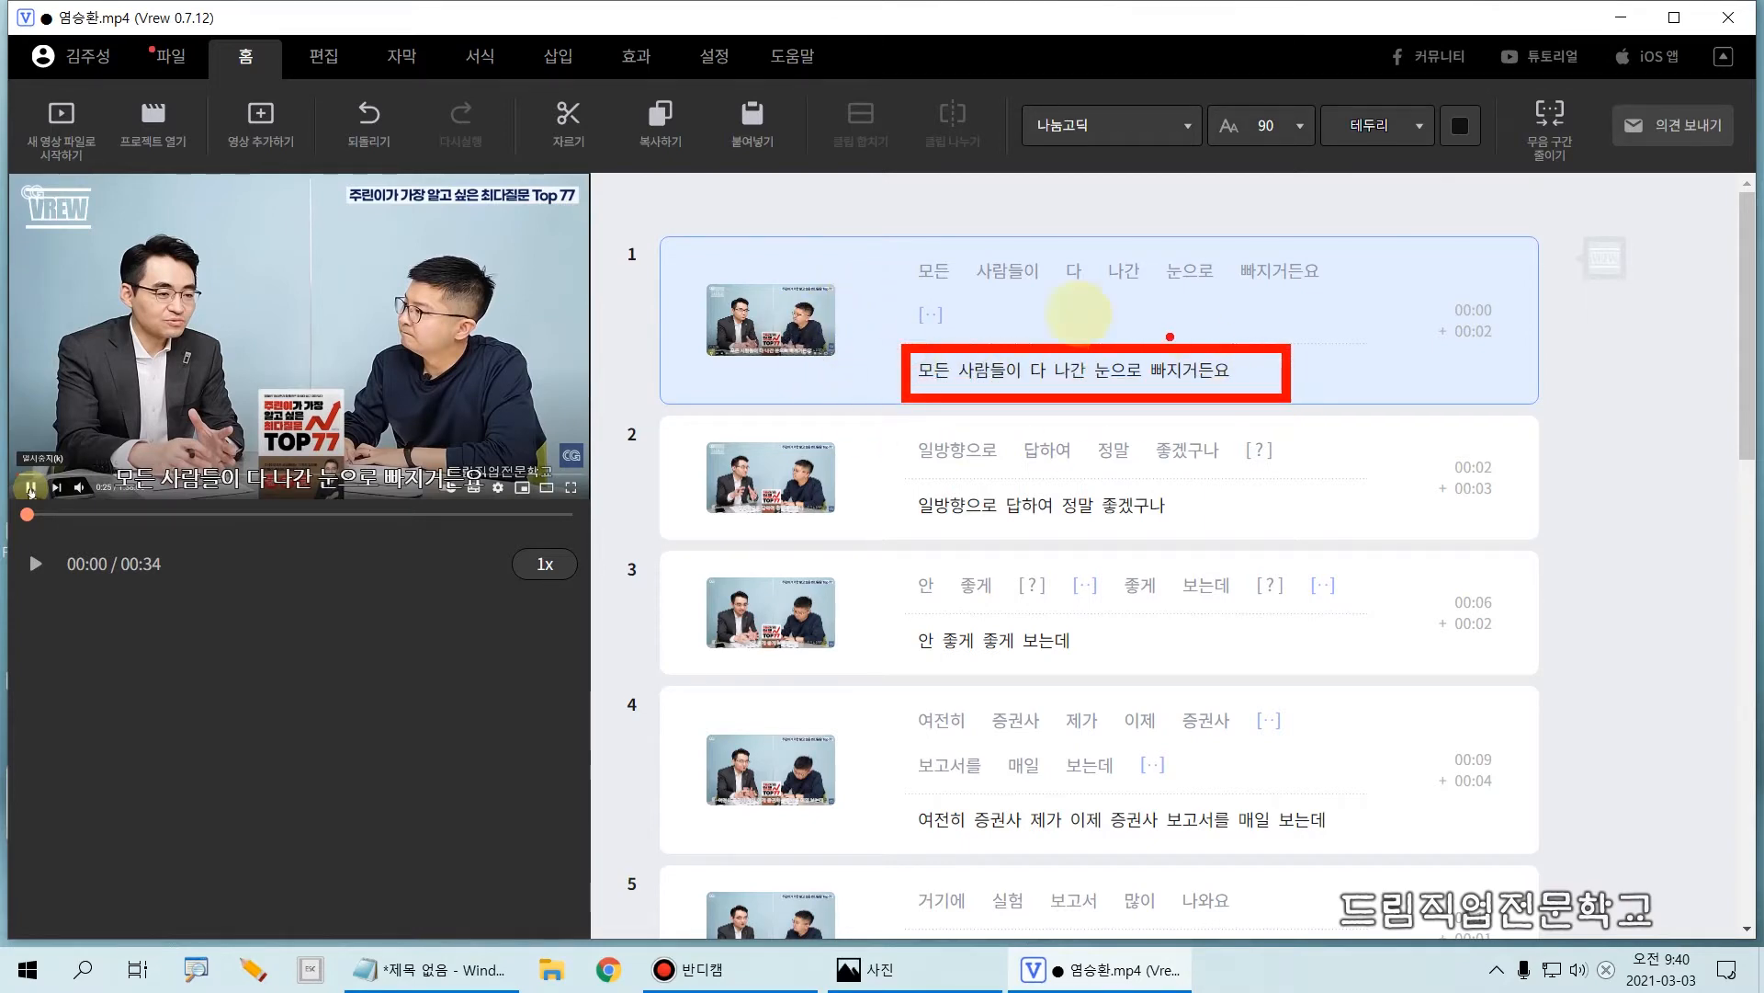
pyautogui.press('Escape')
pyautogui.click(908, 270)
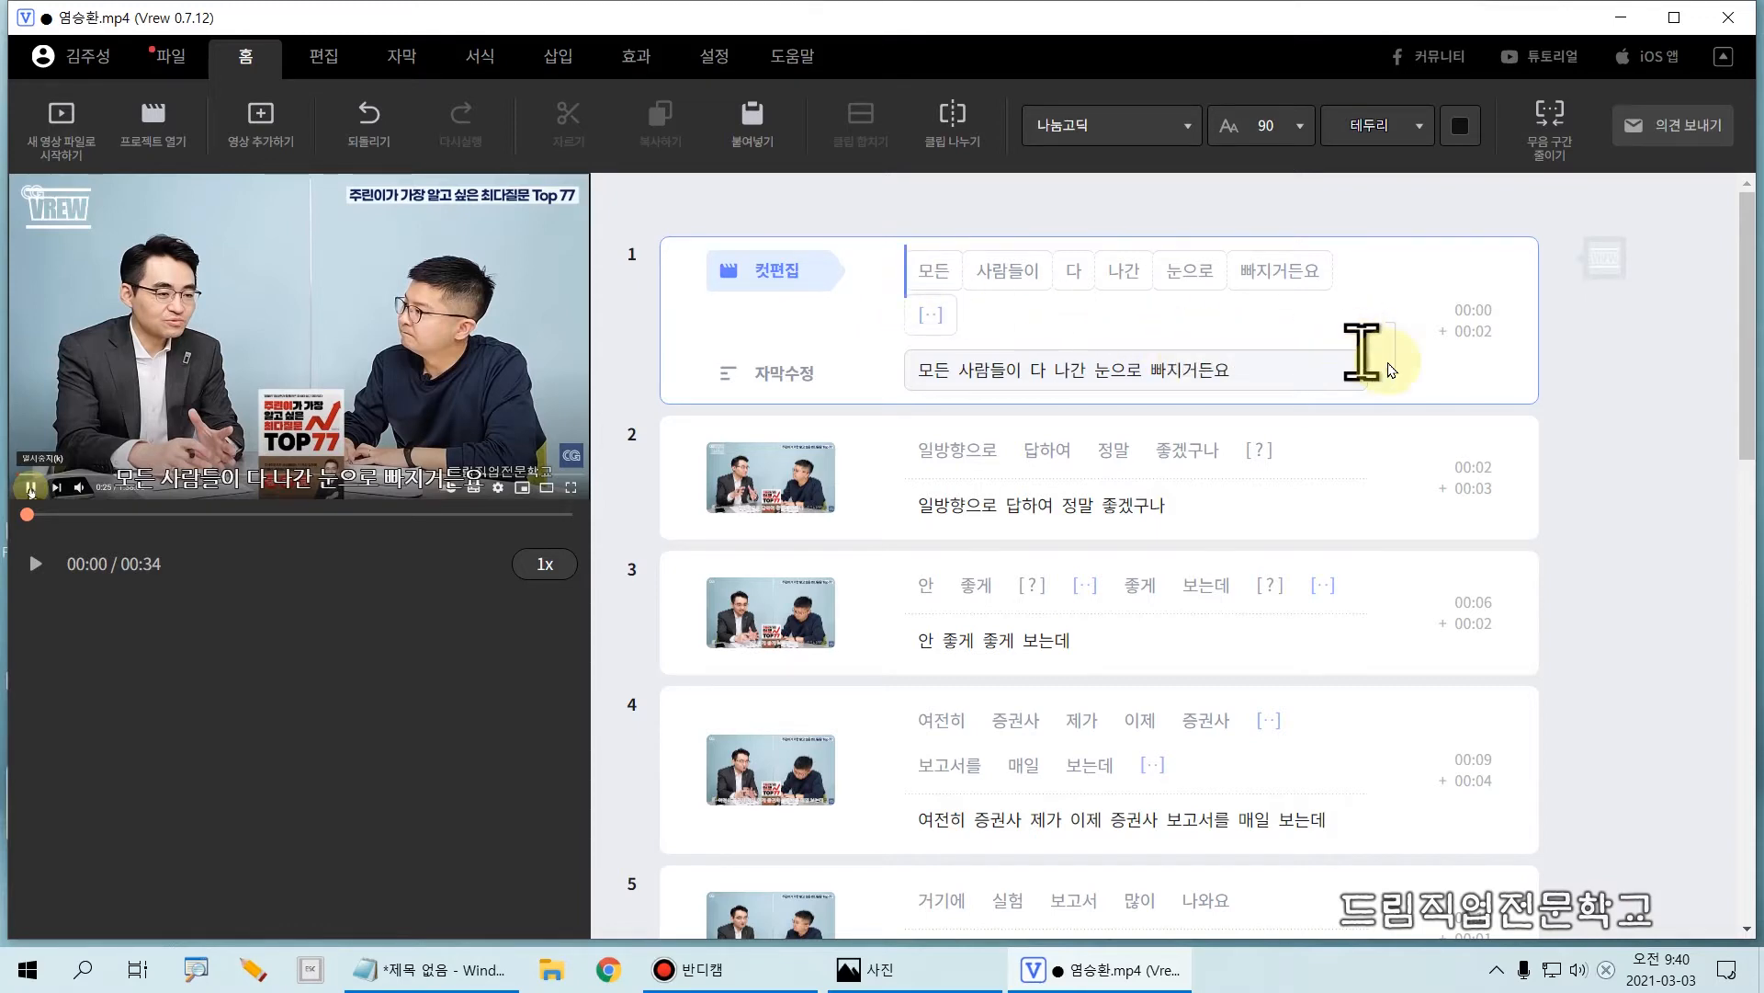
pyautogui.press('Tab')
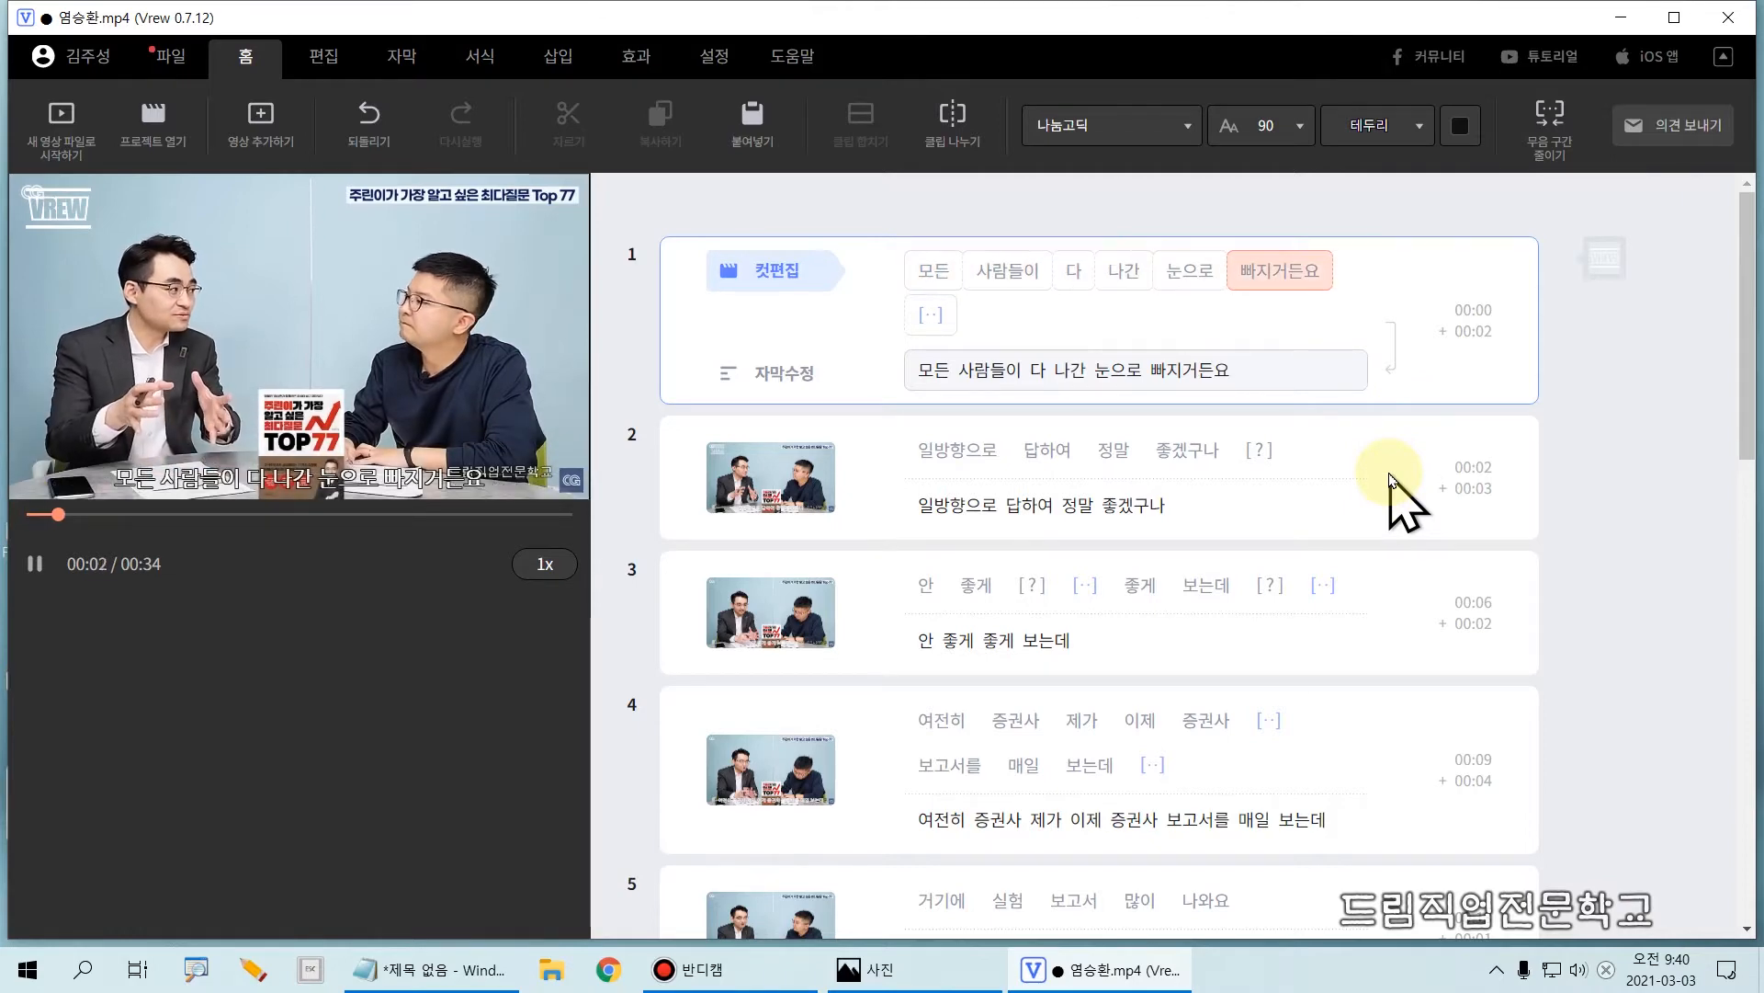
pyautogui.press('Tab')
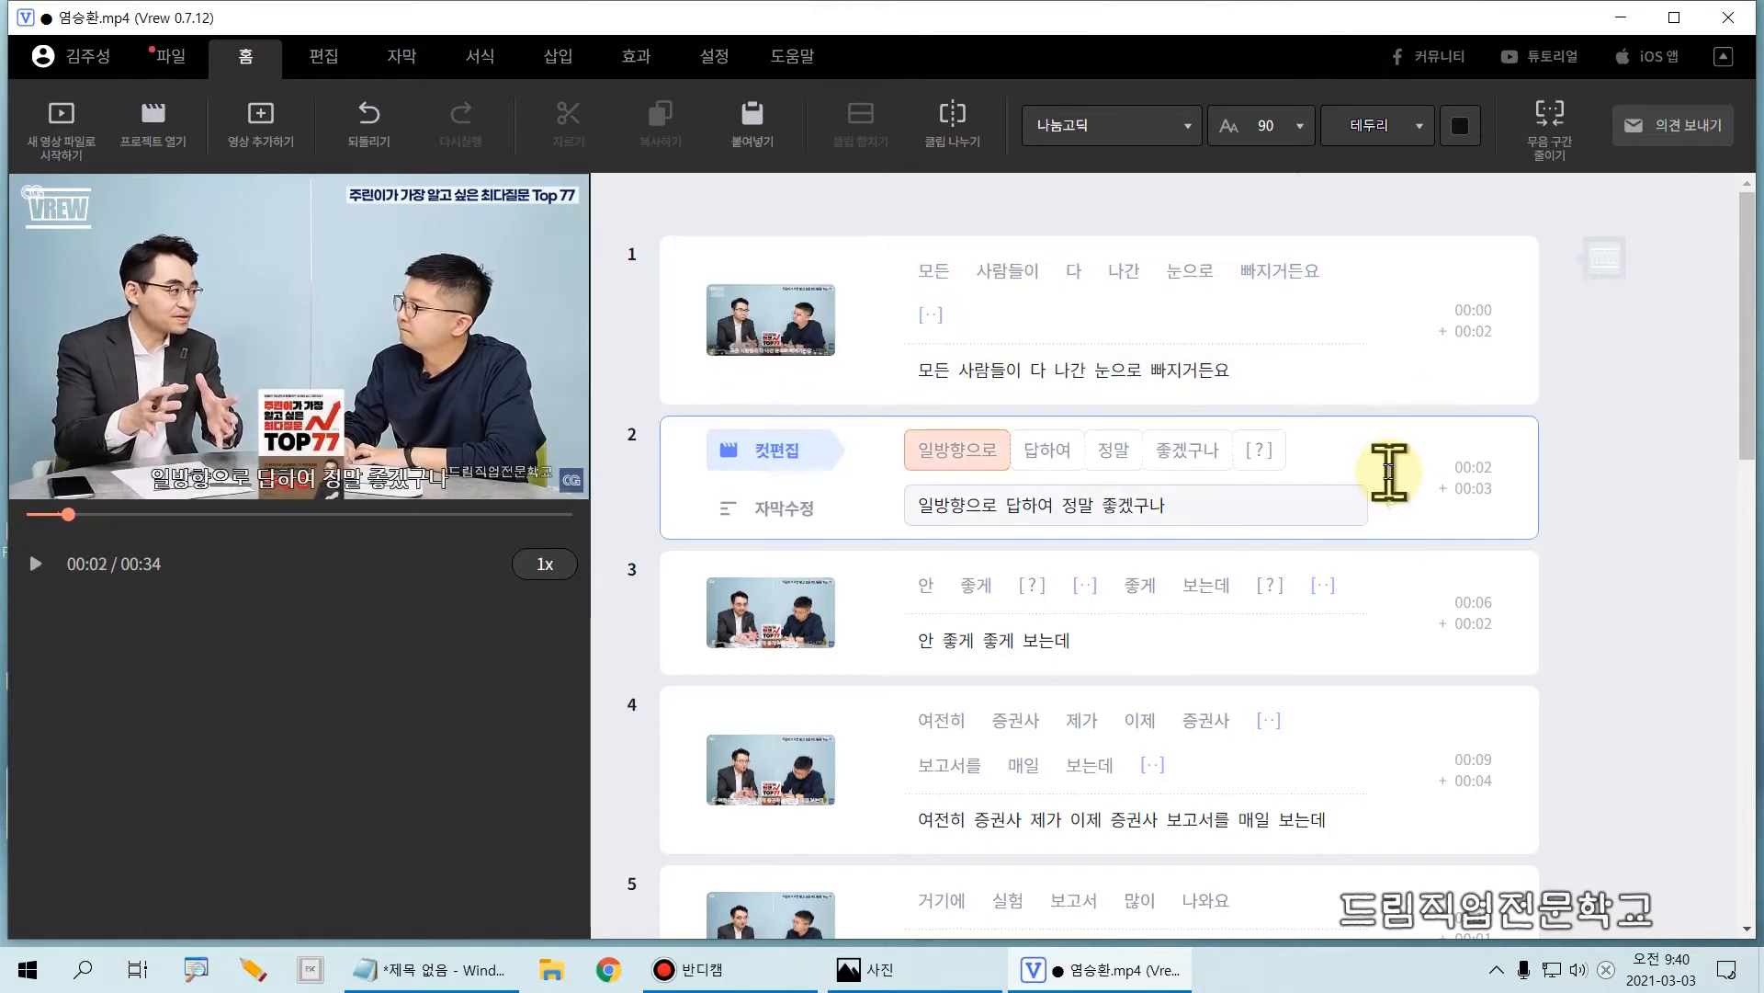
# Step: Replay clip 1 twice from its start to compare the recognised words with the speech
pyautogui.click(904, 272)
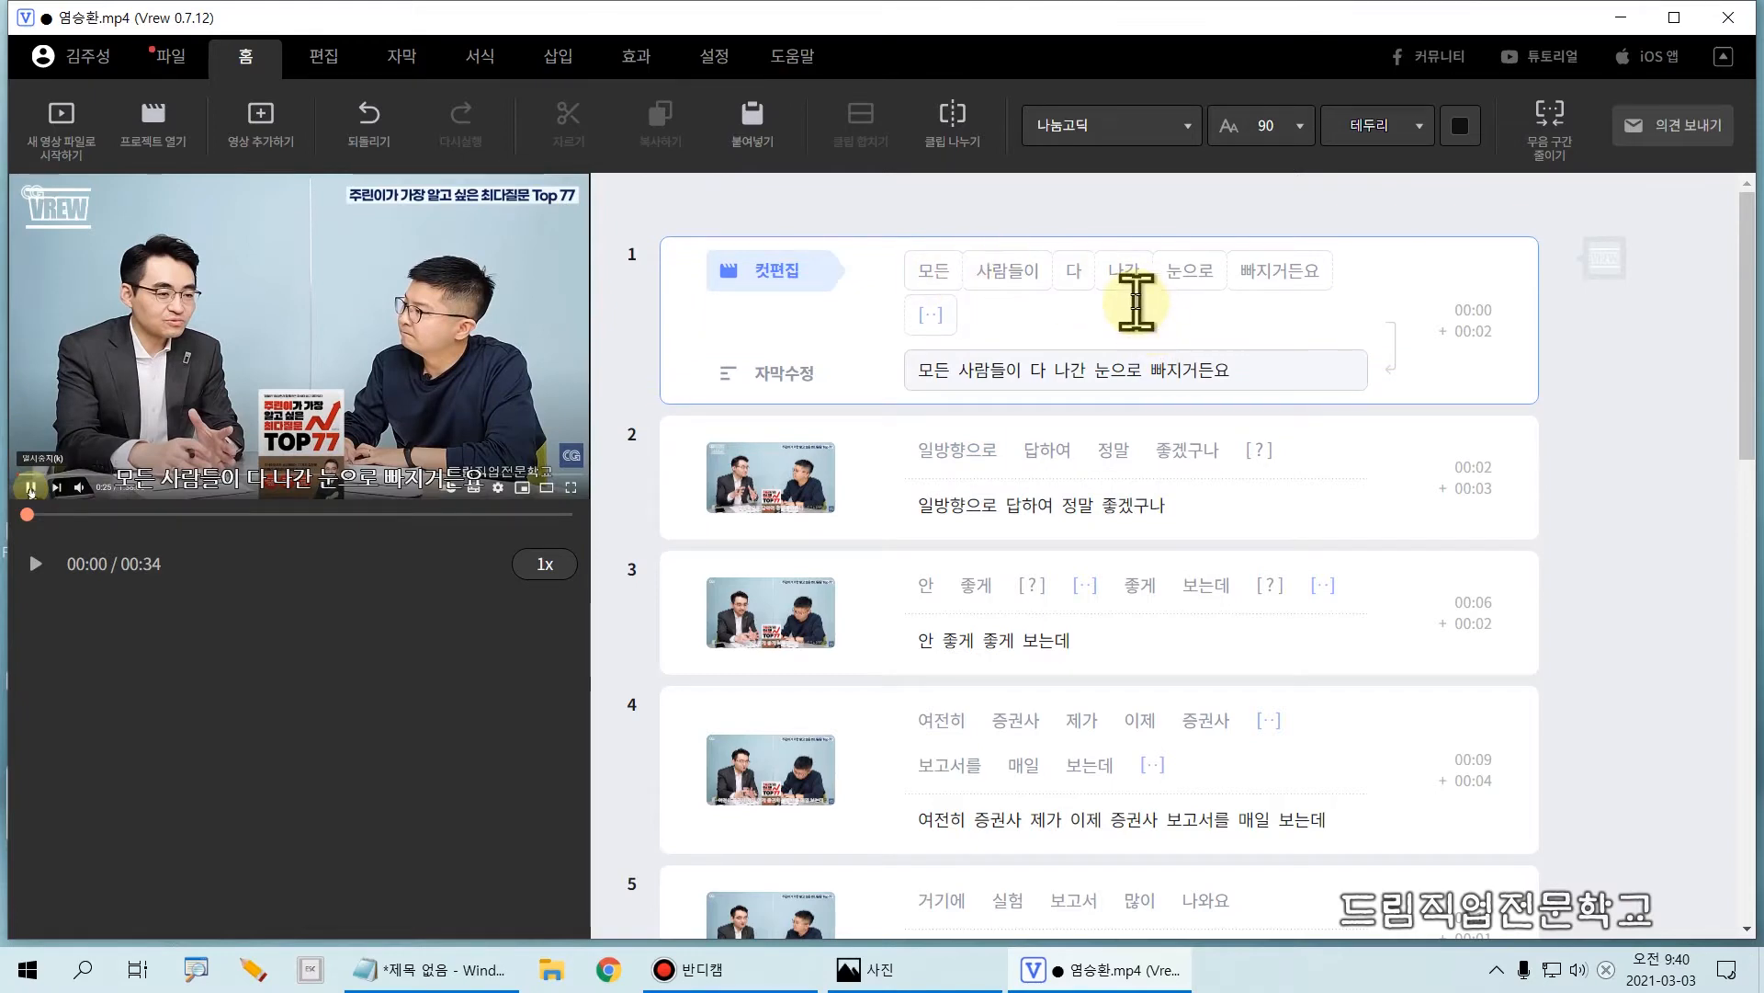
pyautogui.press('Tab')
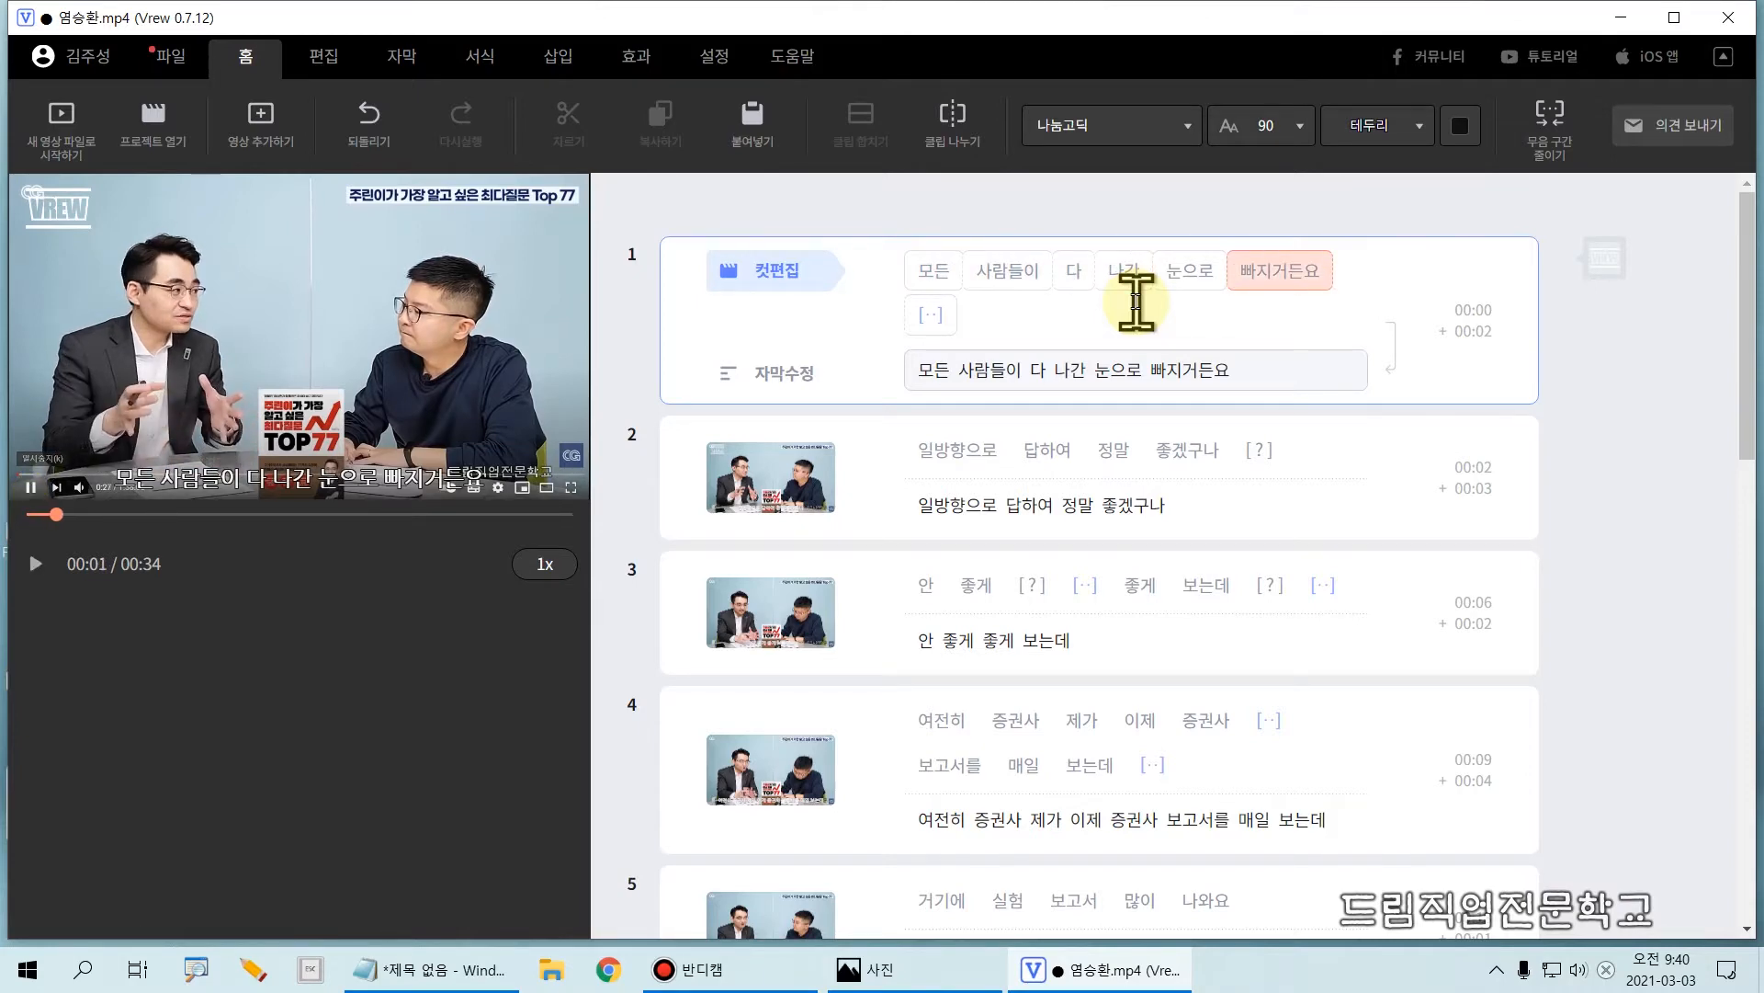
pyautogui.click(914, 265)
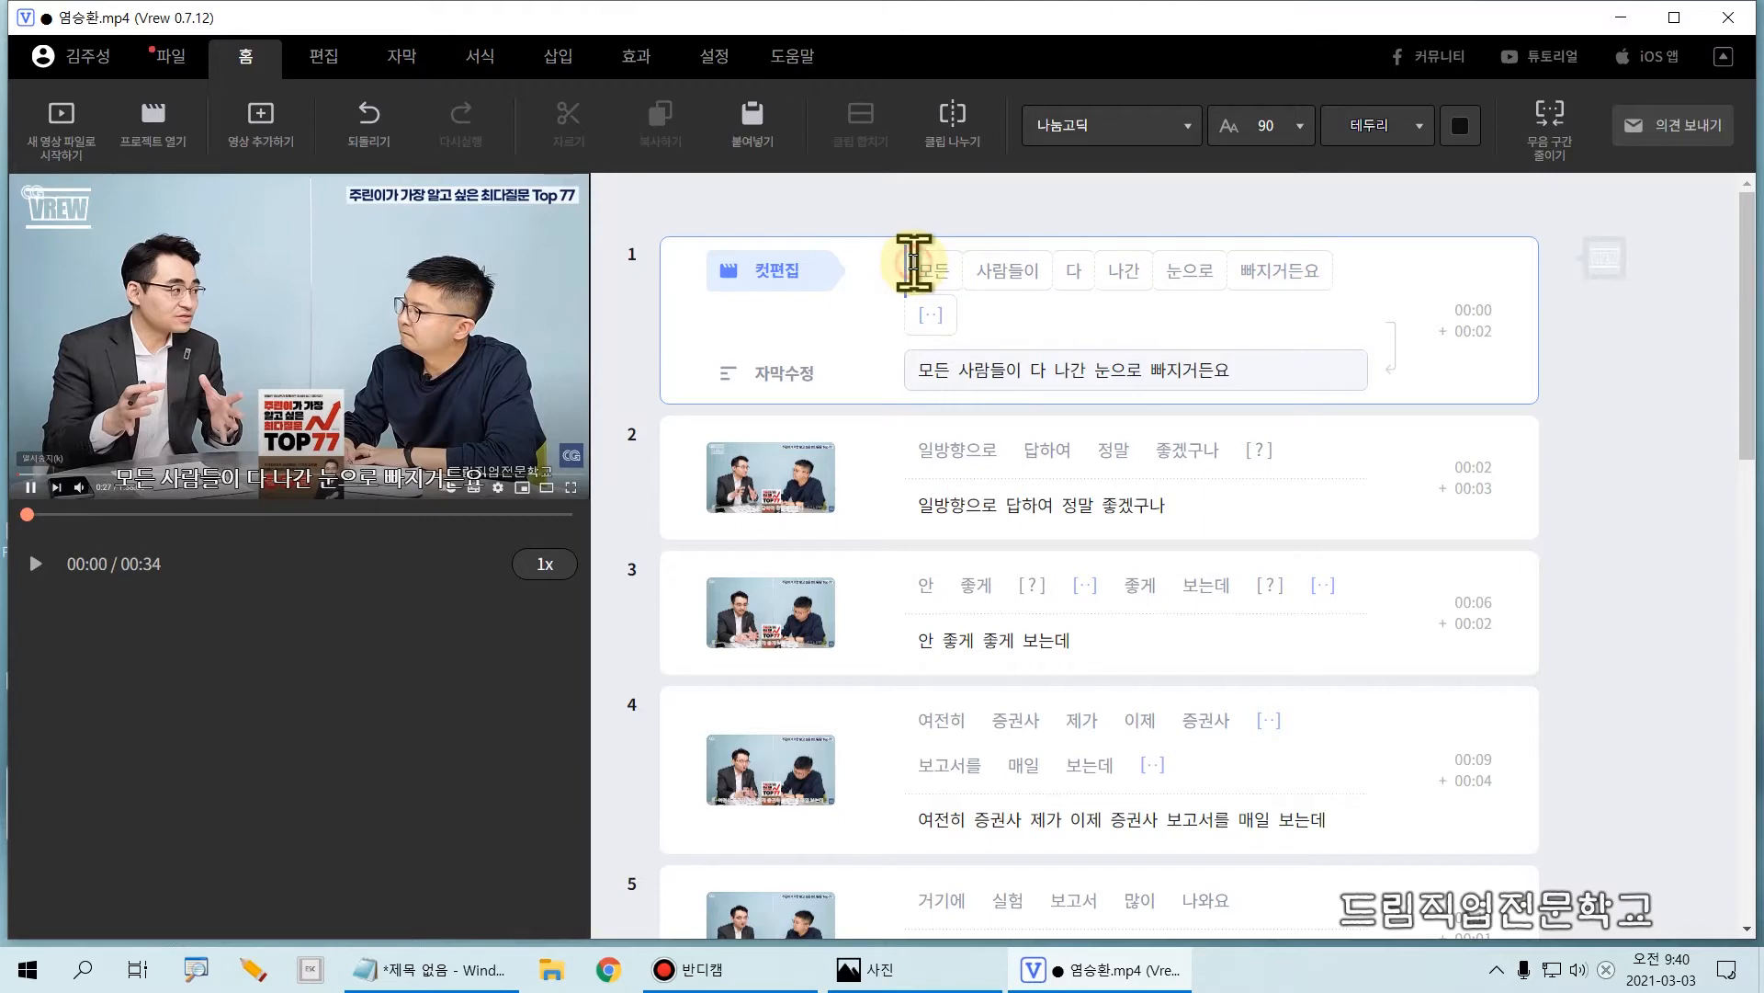
pyautogui.press('Tab')
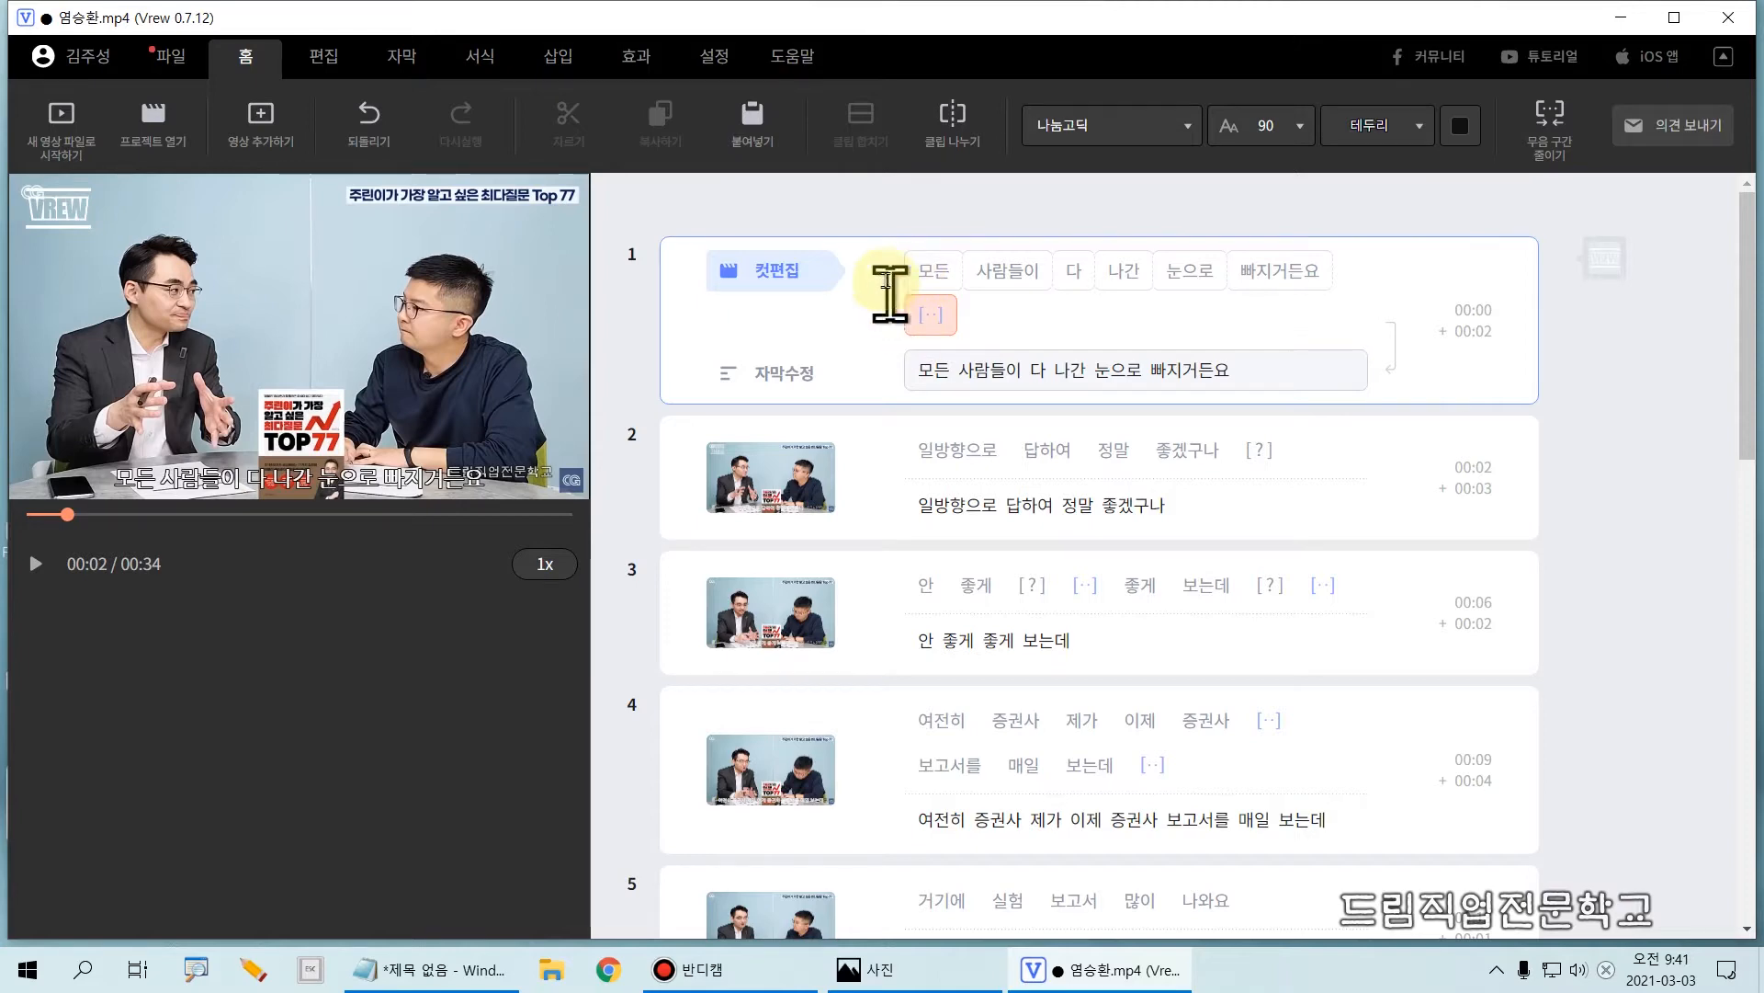
pyautogui.hotkey('ctrl', '2')
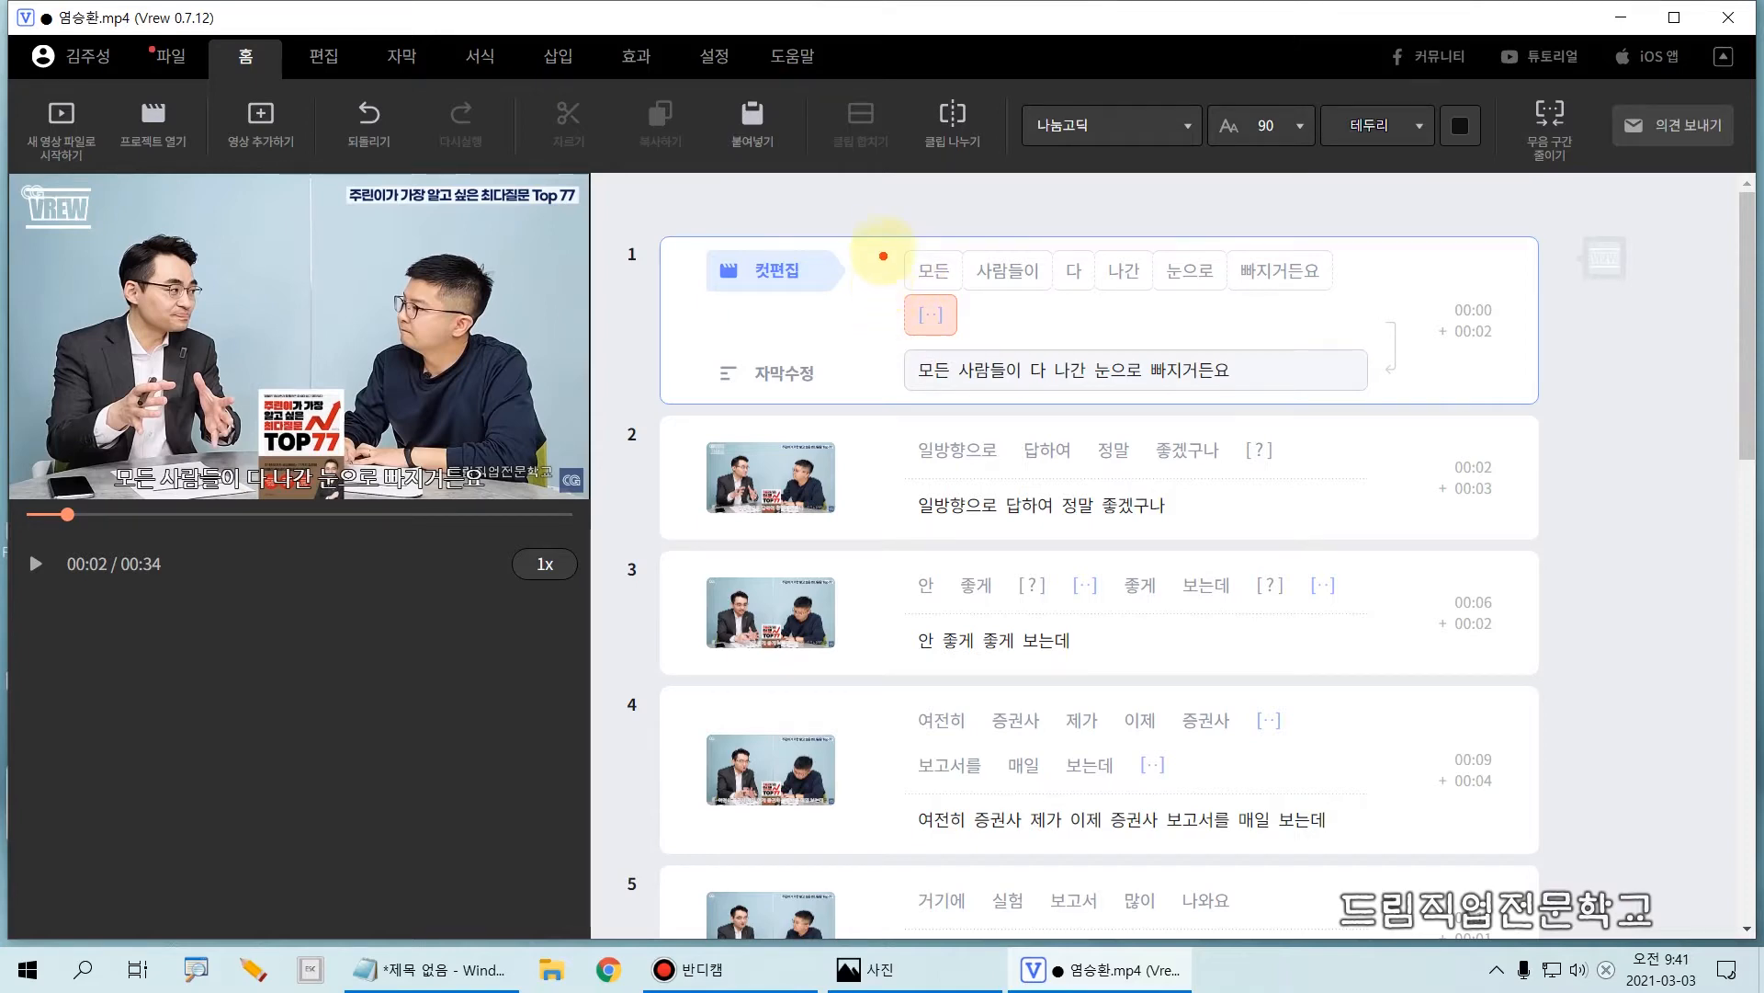
pyautogui.moveTo(883, 242)
pyautogui.mouseDown()
pyautogui.moveTo(1139, 293)
pyautogui.moveTo(1366, 296)
pyautogui.mouseUp()
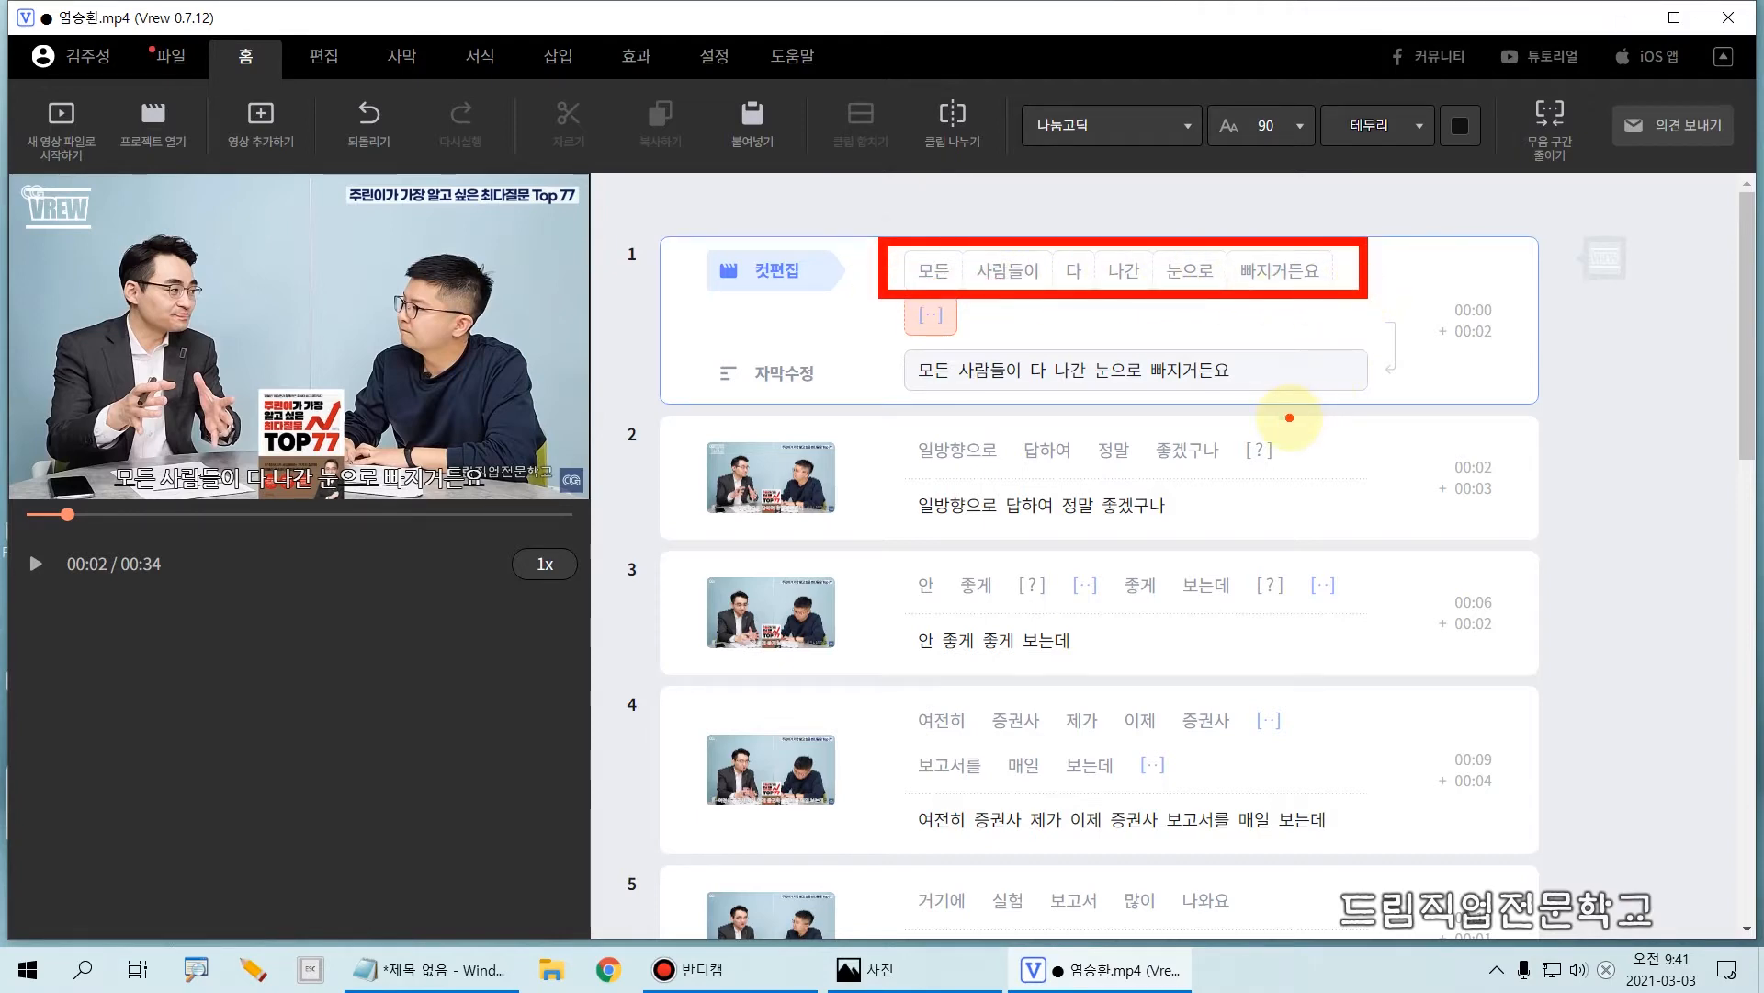
pyautogui.press('Escape')
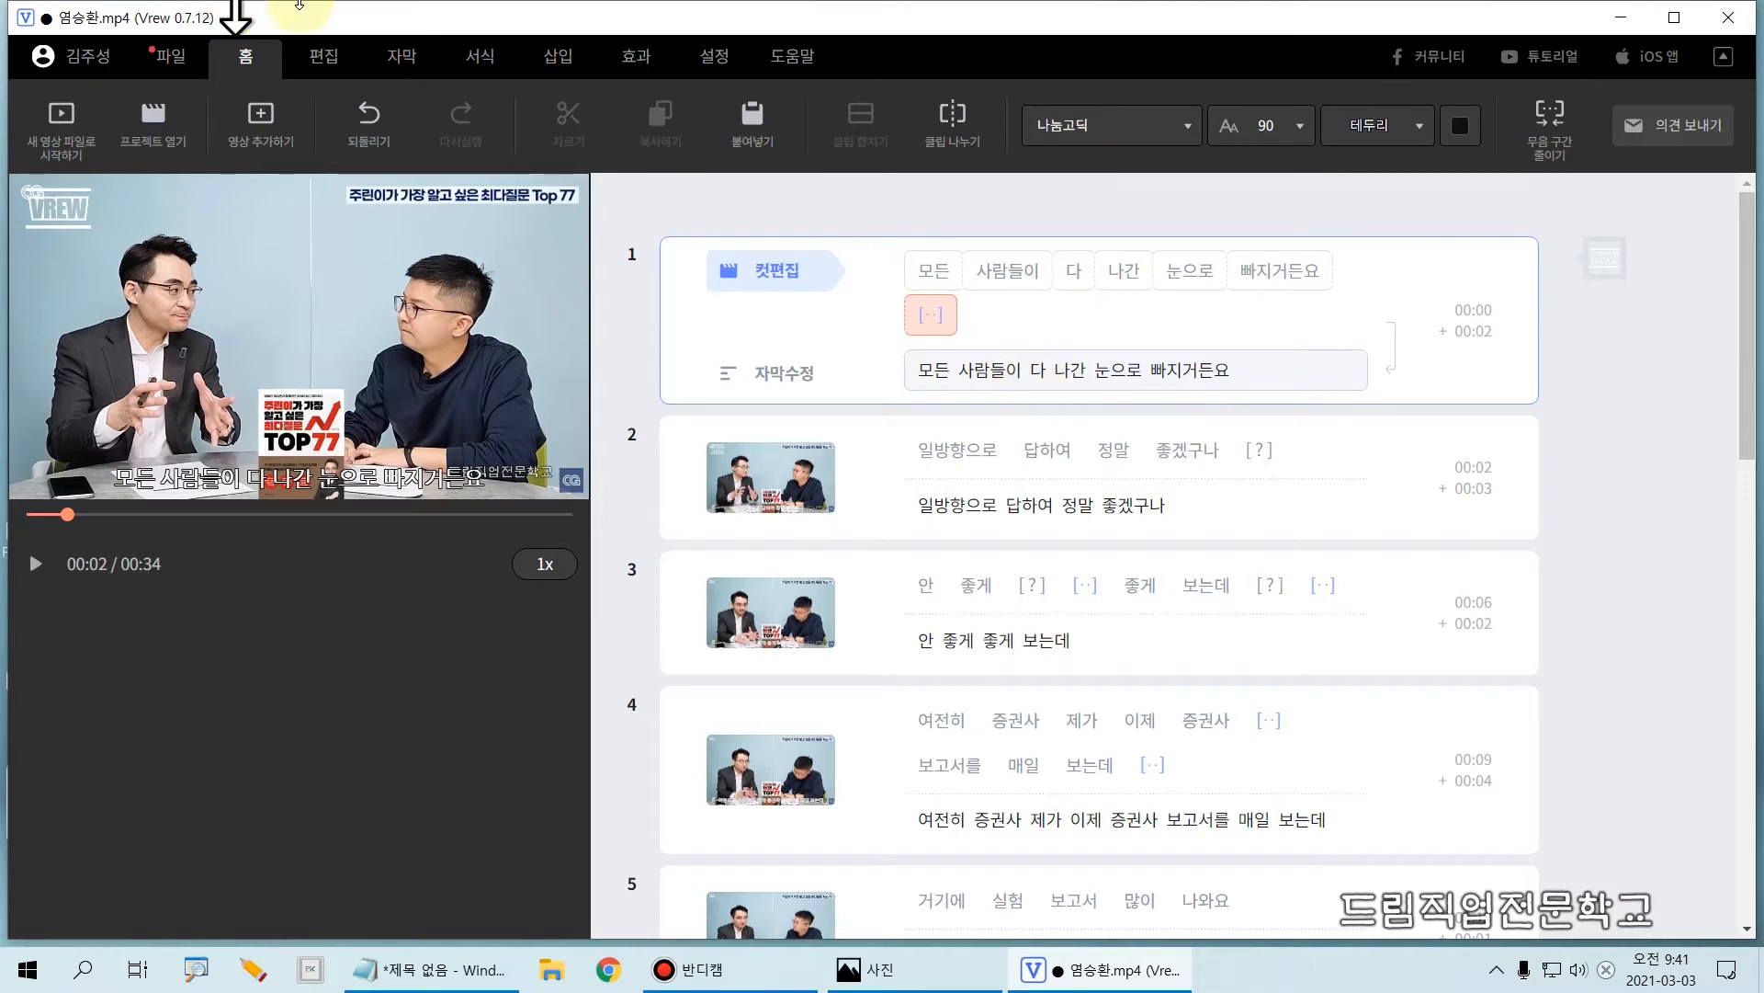
# Step: Replace "나간" with "낙관" in the subtitle text of clip 1
pyautogui.click(1072, 372)
pyautogui.hotkey('ctrl', '2')
pyautogui.moveTo(698, 334)
pyautogui.mouseDown()
pyautogui.moveTo(845, 411)
pyautogui.moveTo(1417, 424)
pyautogui.mouseUp()
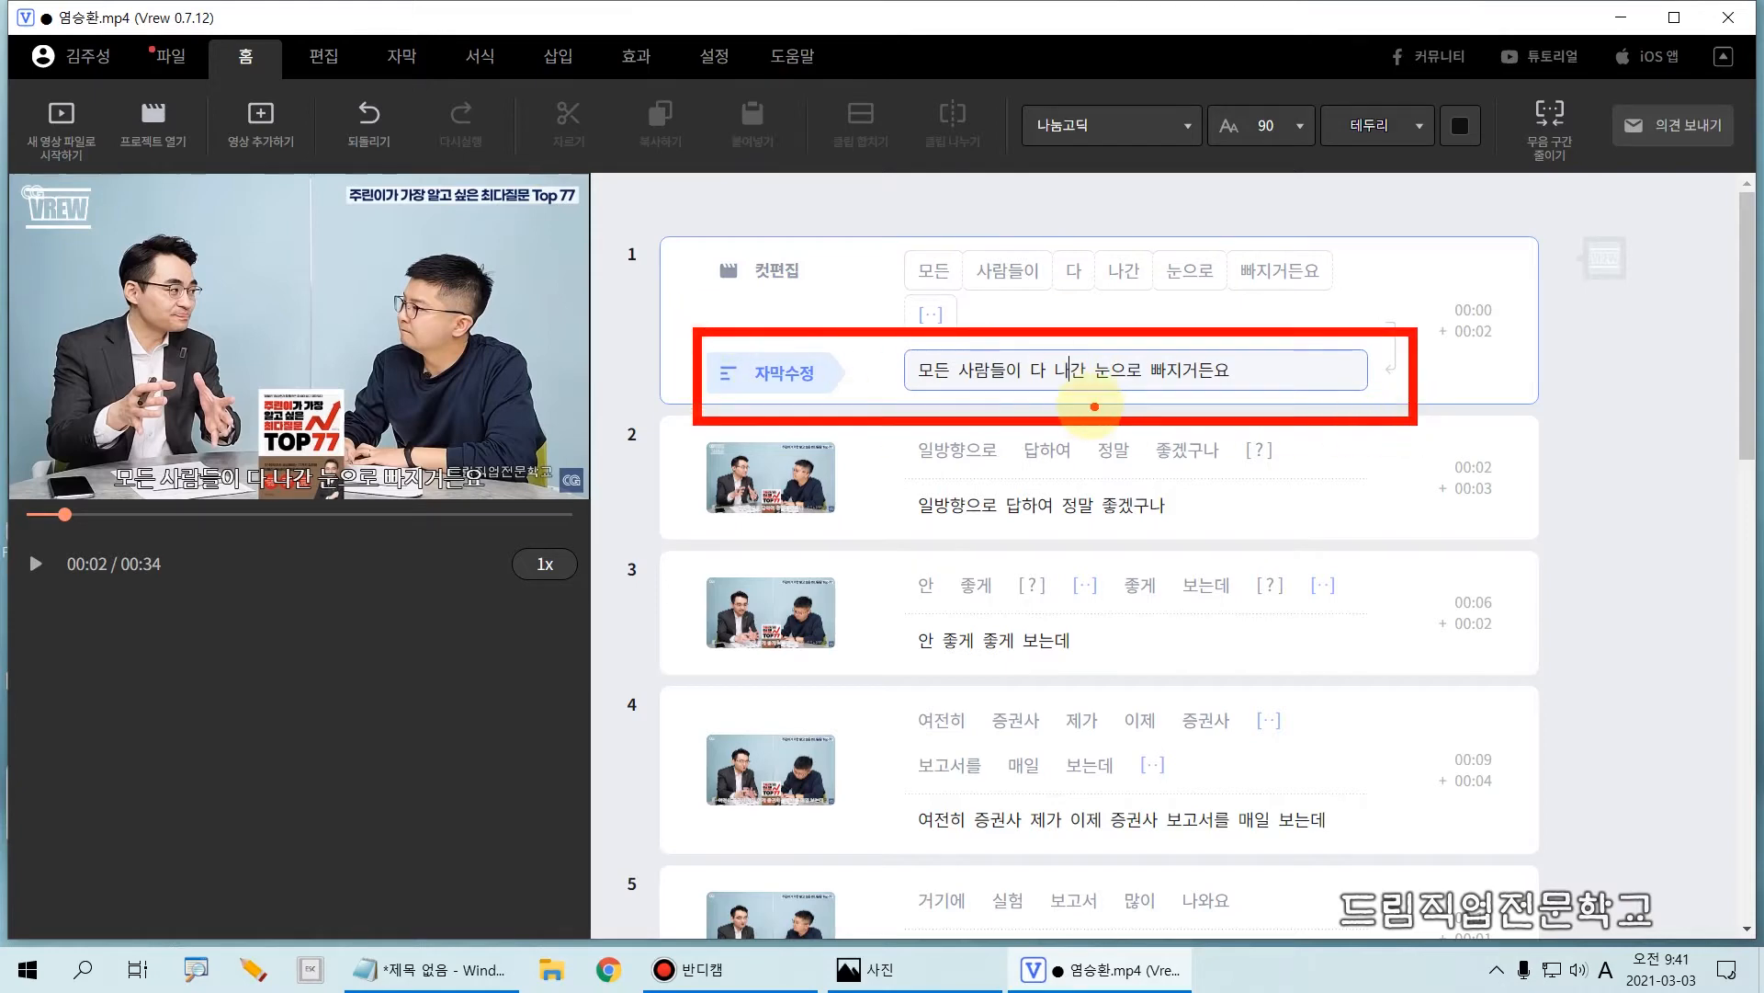
pyautogui.press('Escape')
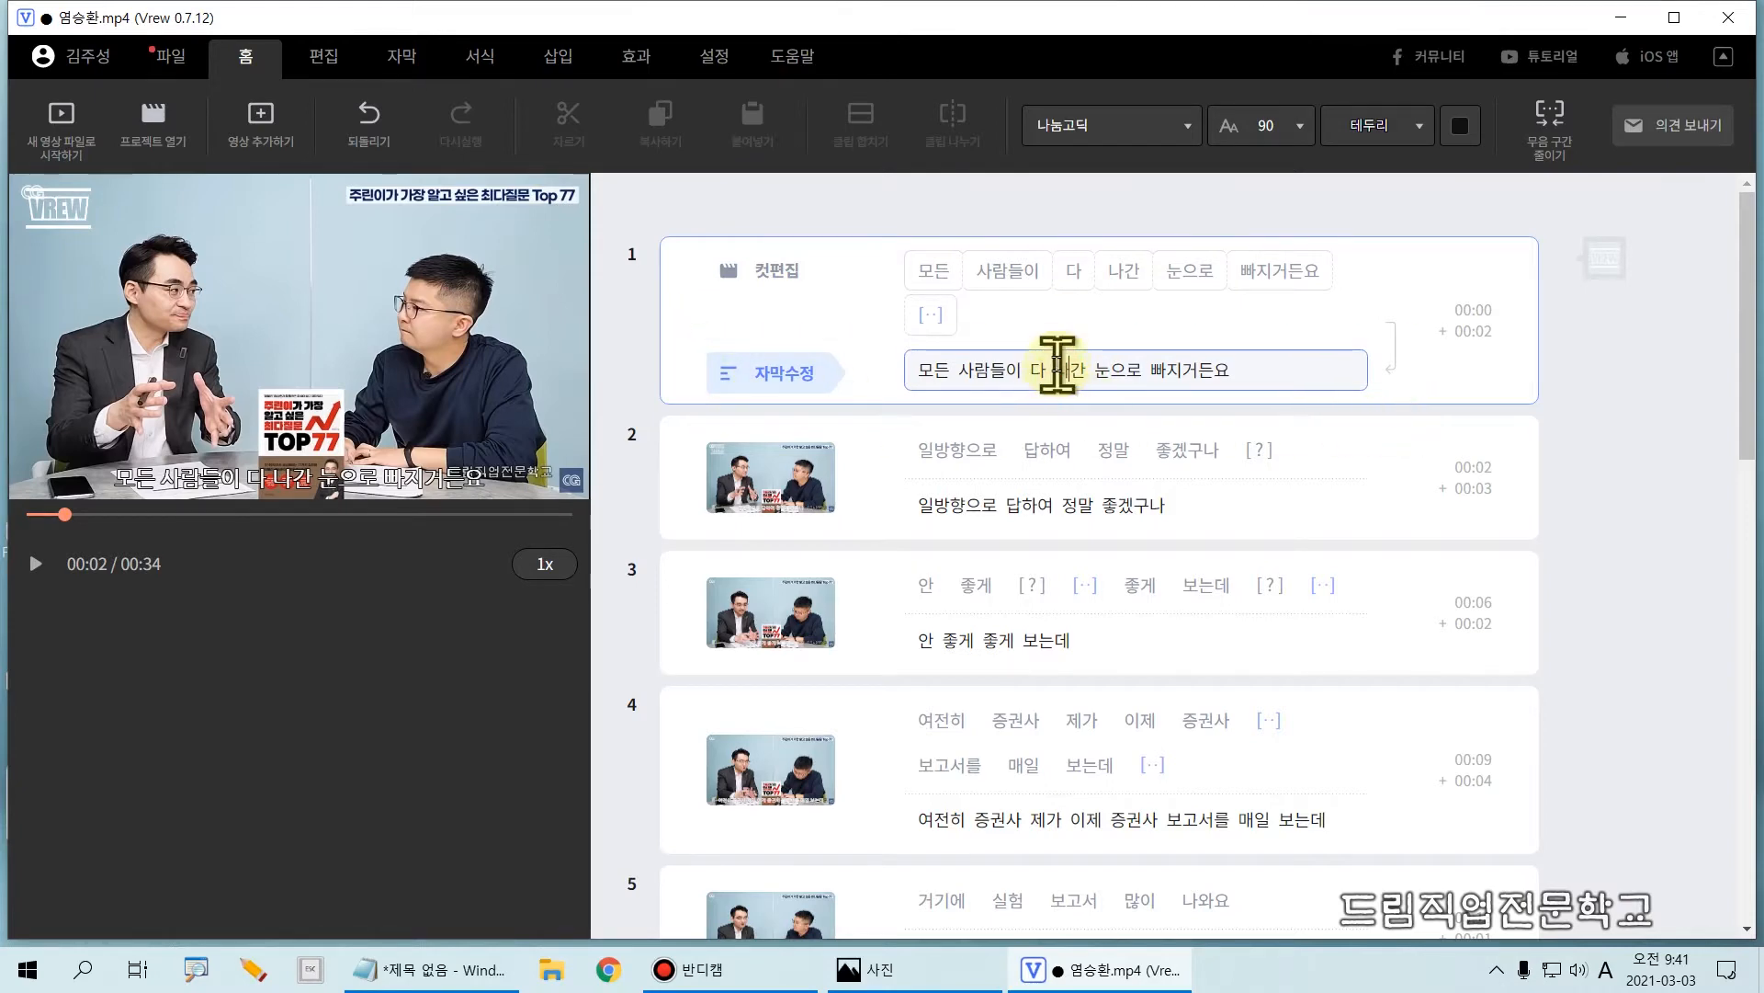
pyautogui.doubleClick(1063, 361)
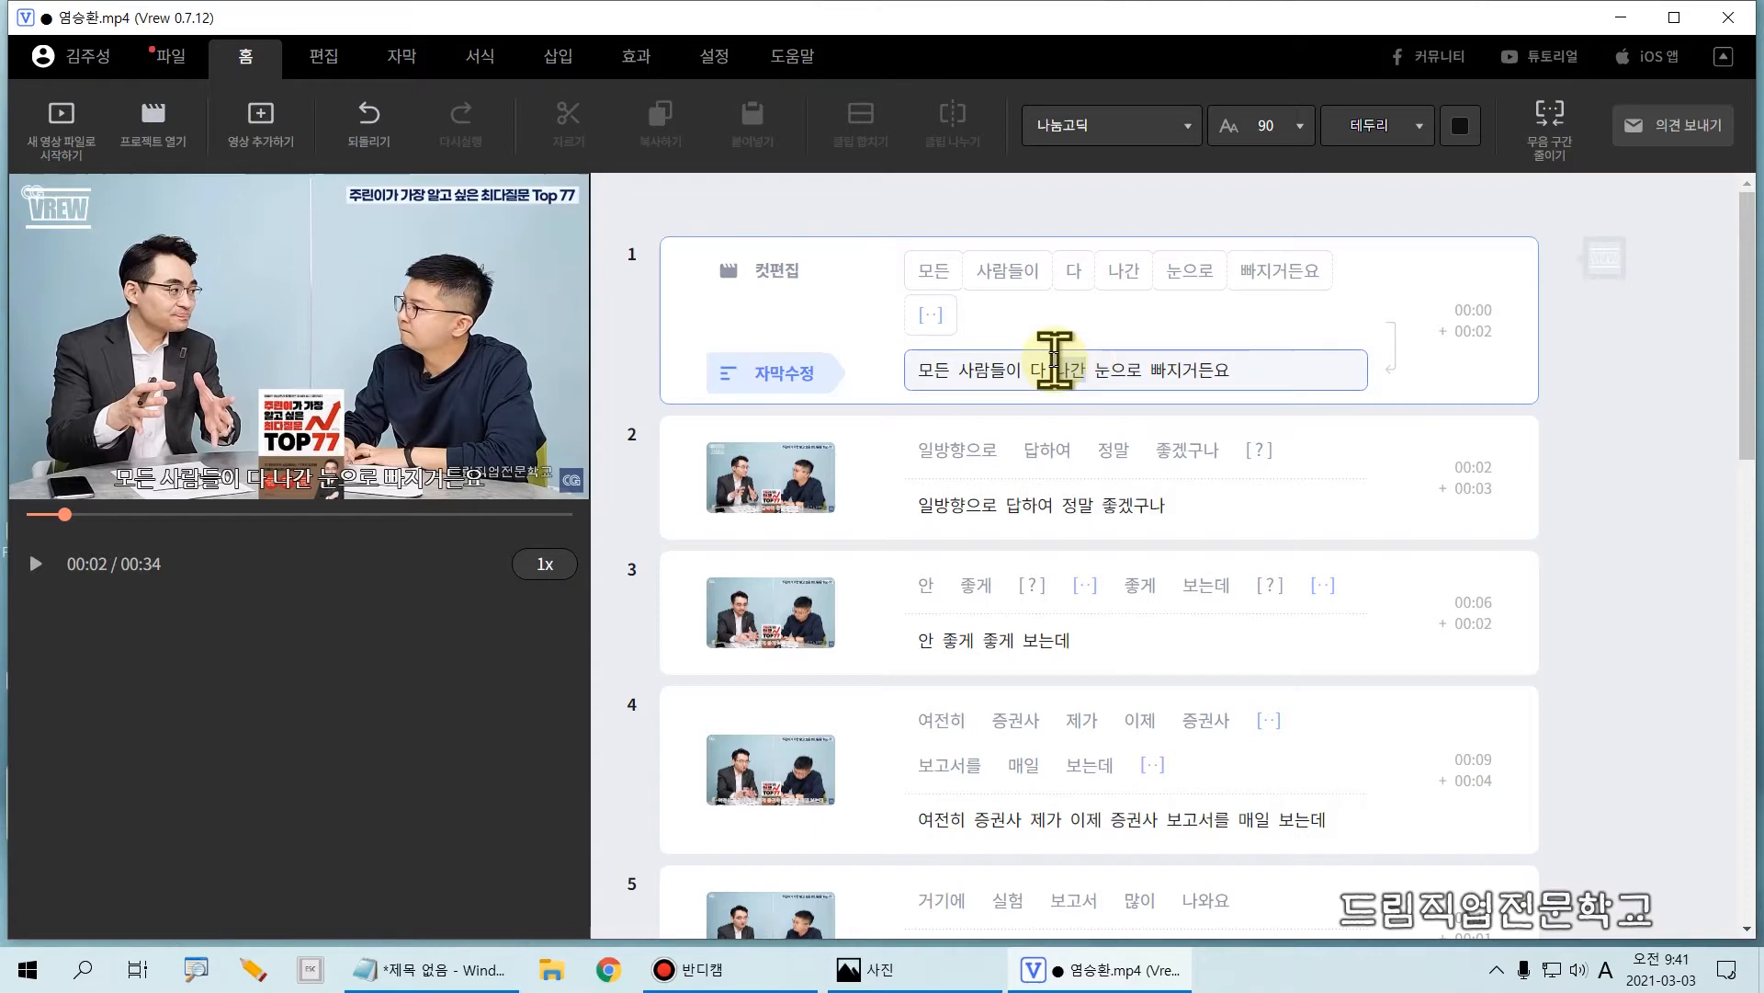
pyautogui.press('BackSpace')
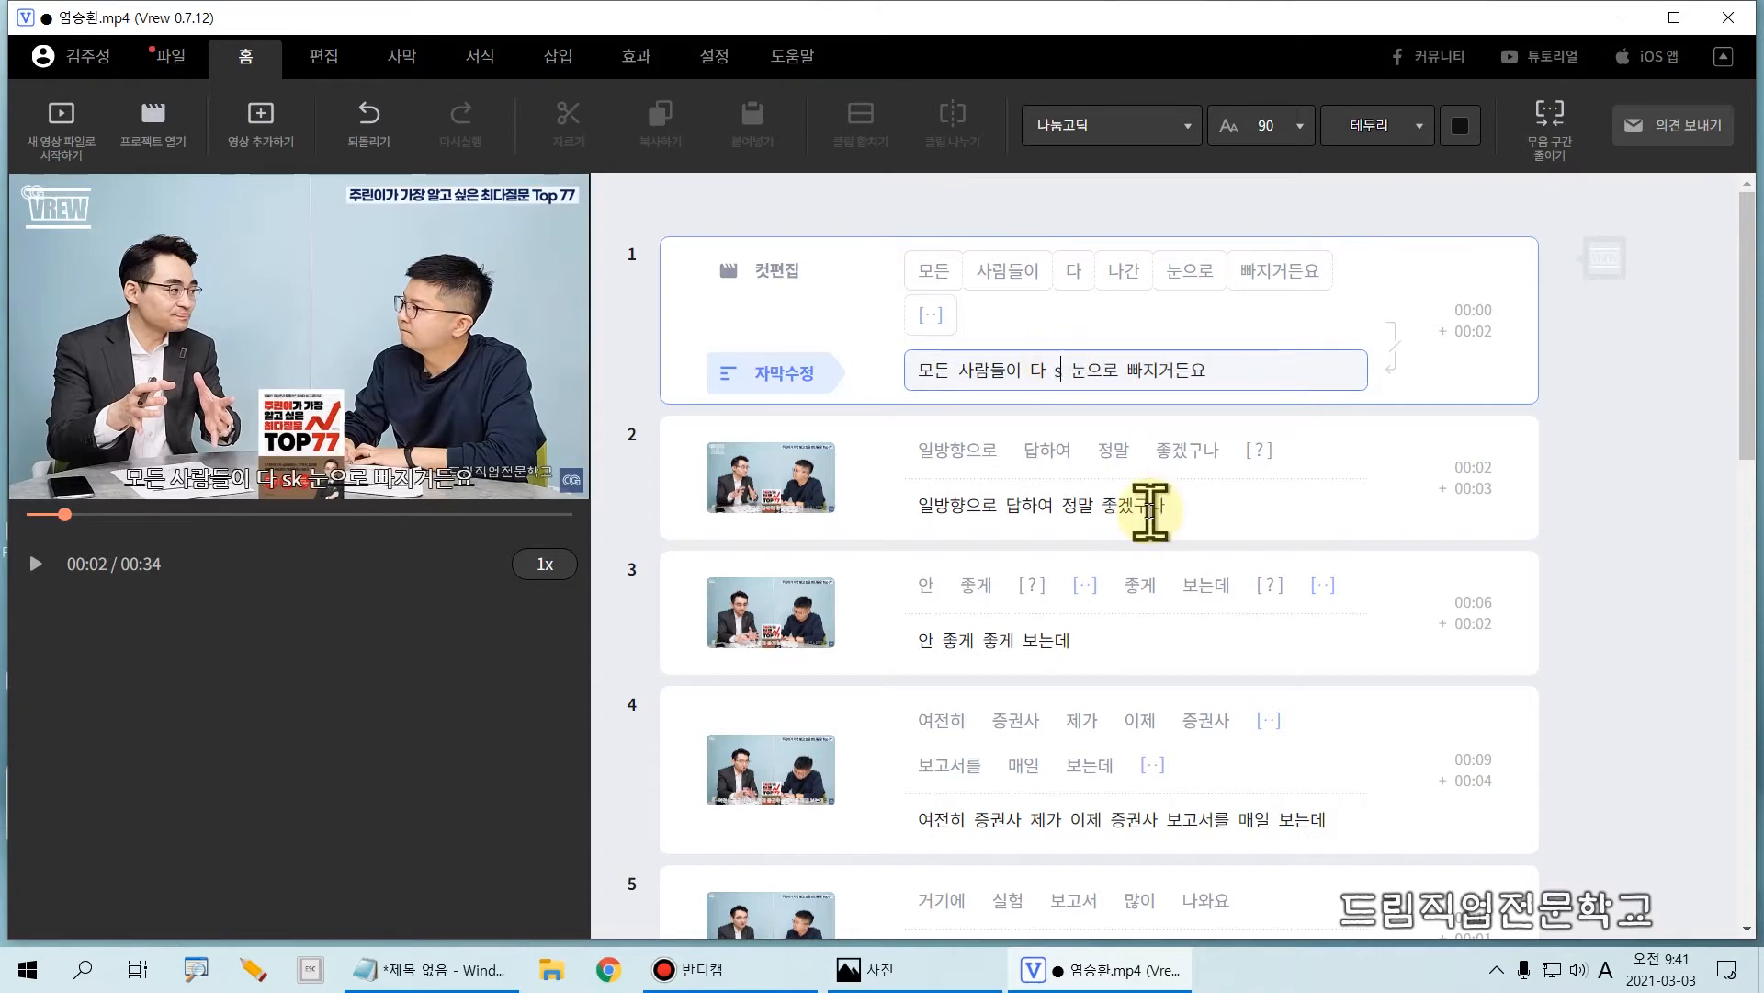
pyautogui.press('Hangul')
pyautogui.write('내')
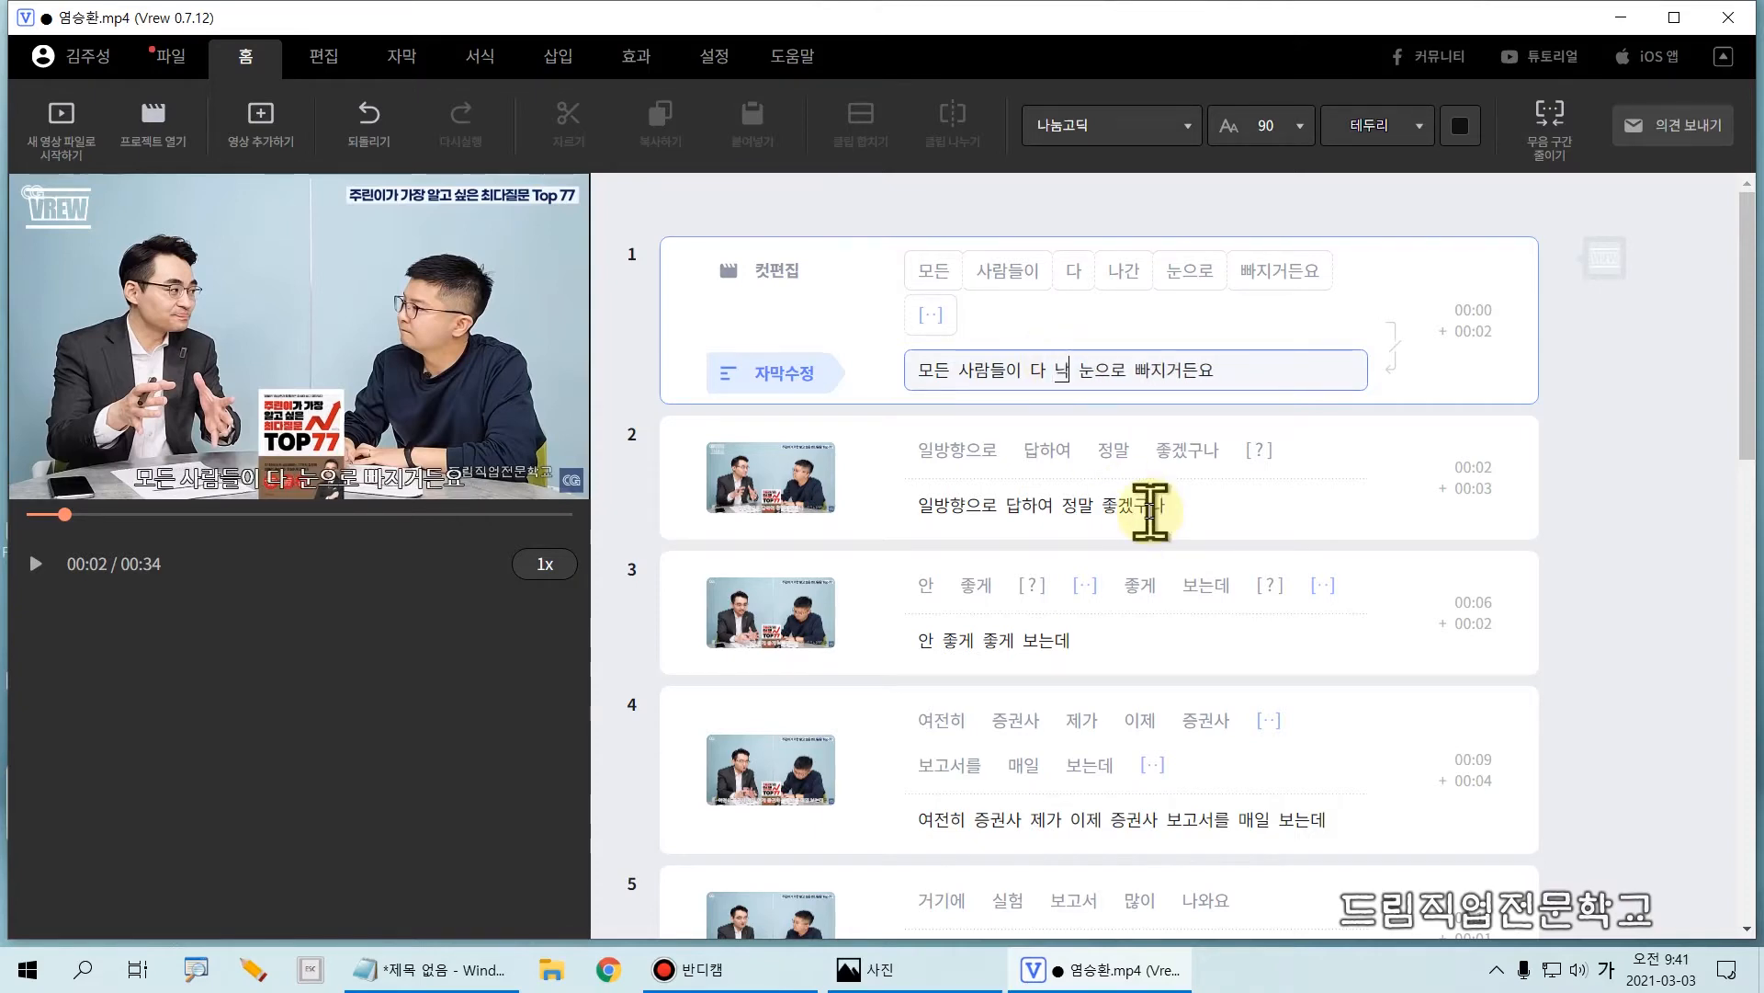
pyautogui.write('과')
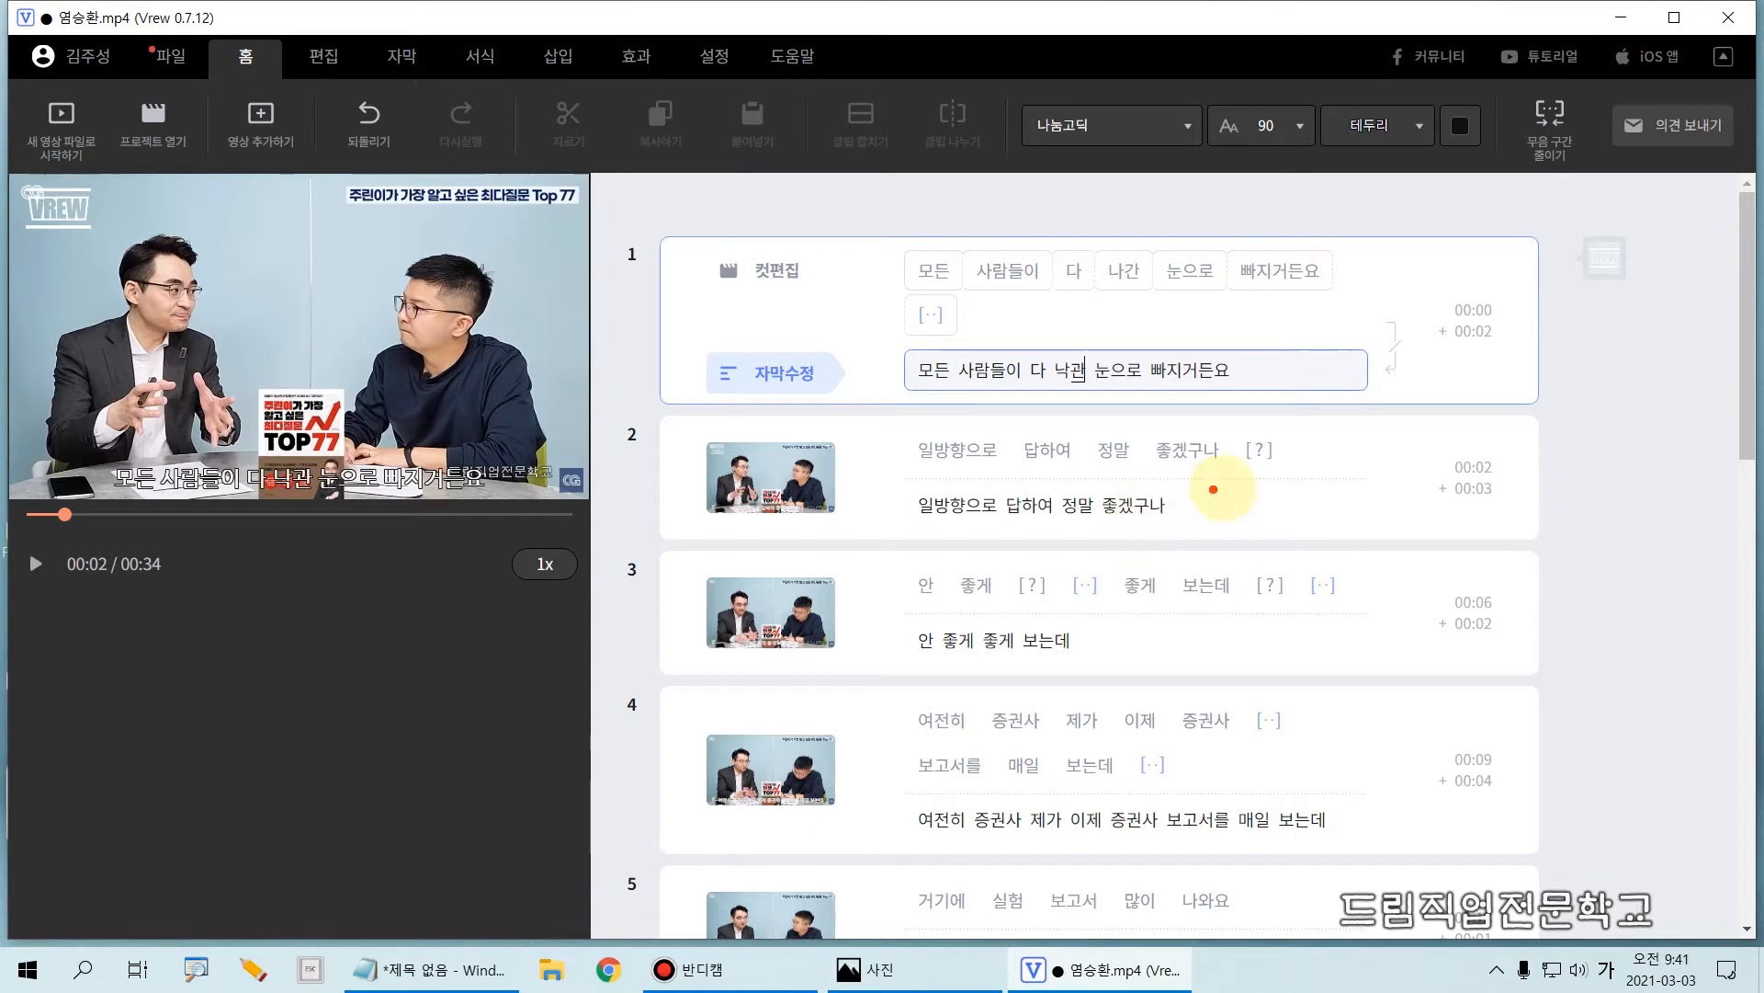
# Step: Delete the first [?] block and the silent block after it, between the two "좋게" words of clip 3
pyautogui.moveTo(1220, 421); pyautogui.dragTo(1296, 482)
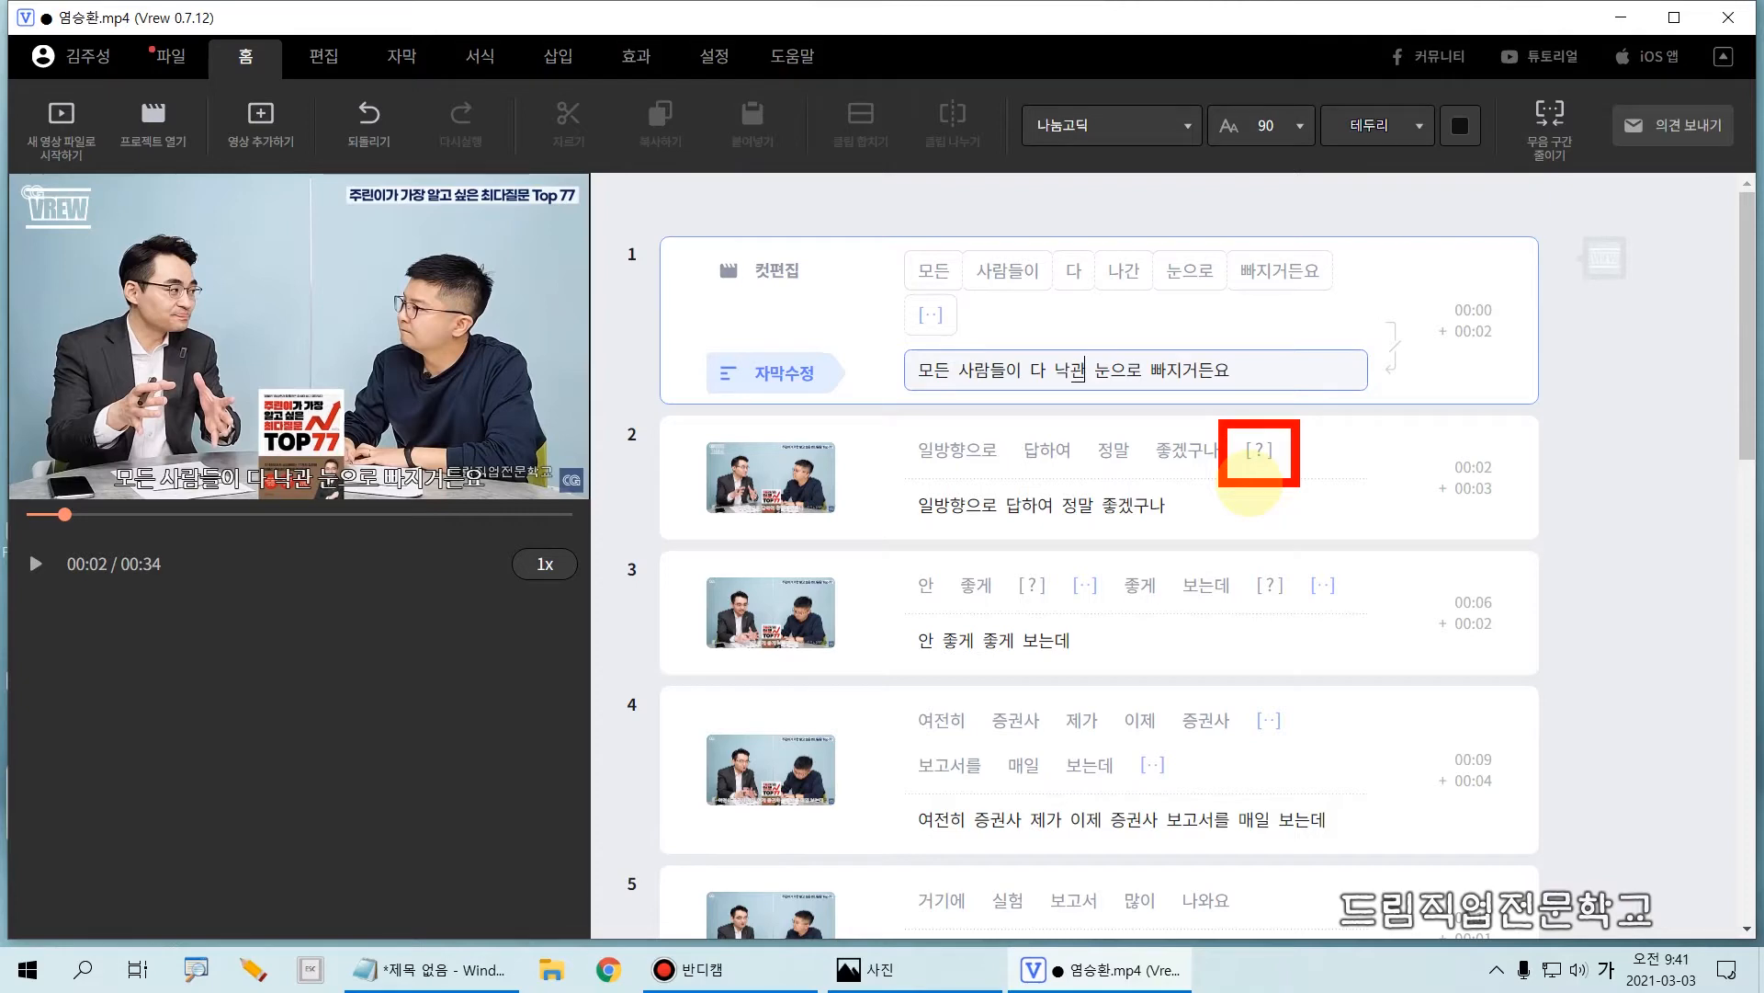
pyautogui.press('Escape')
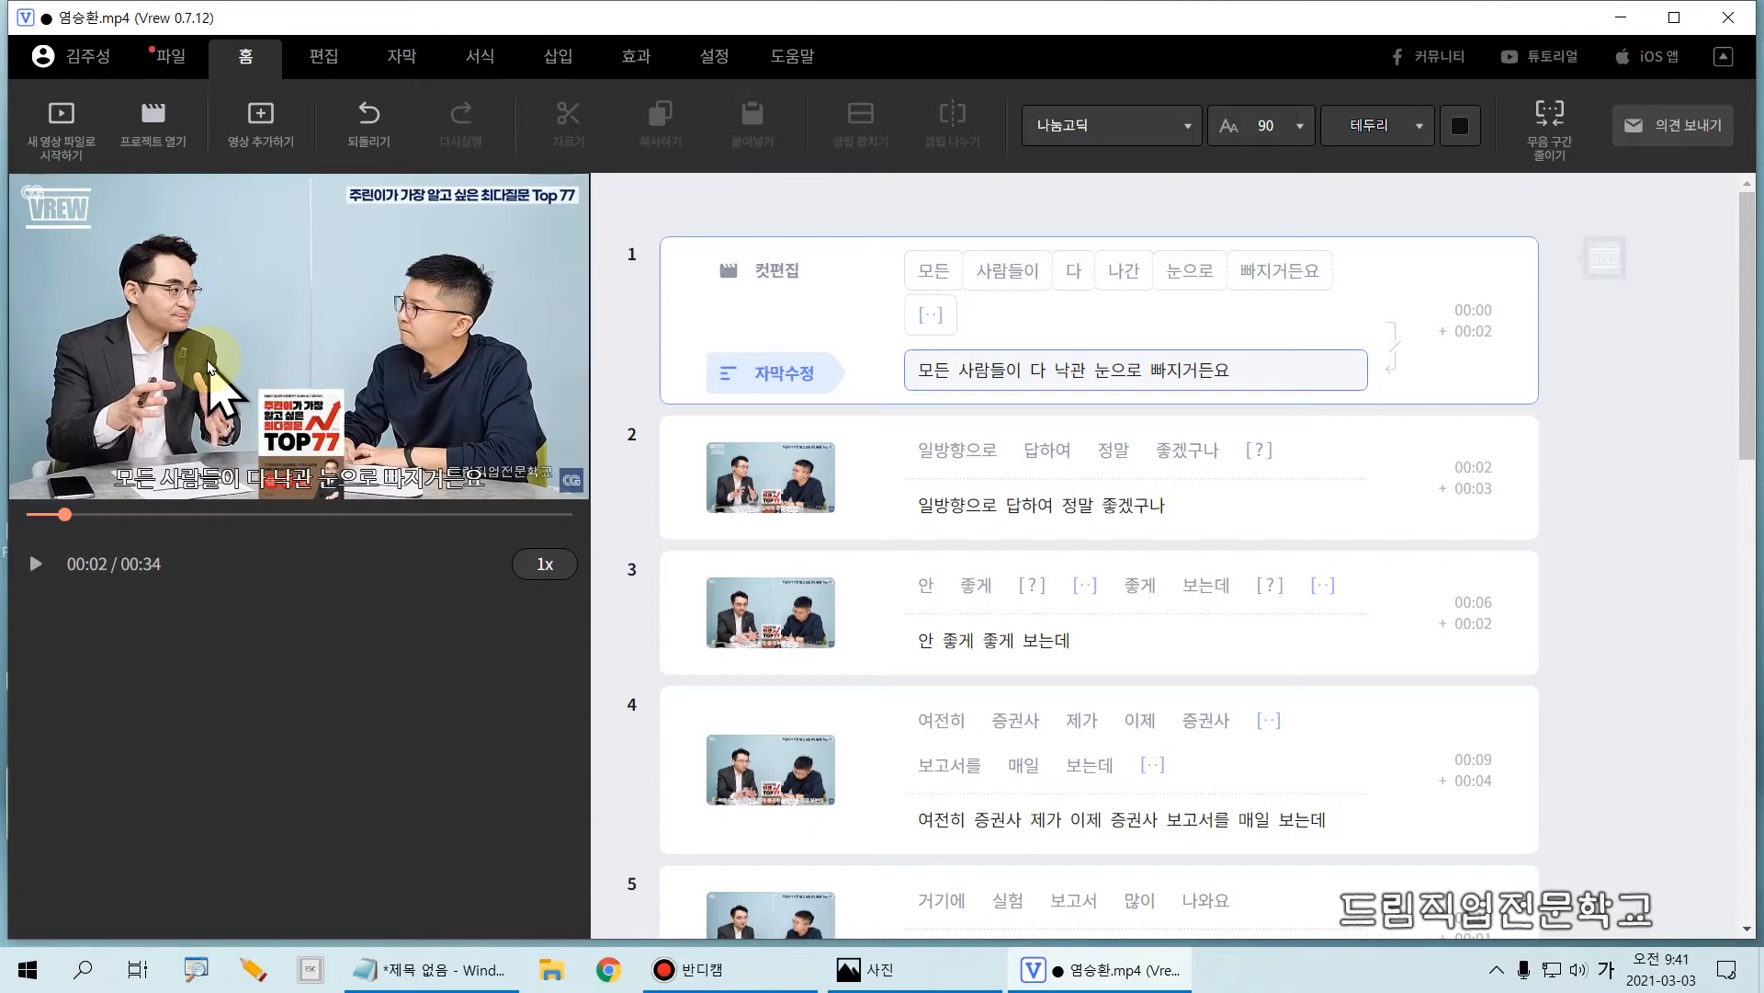
pyautogui.click(1052, 589)
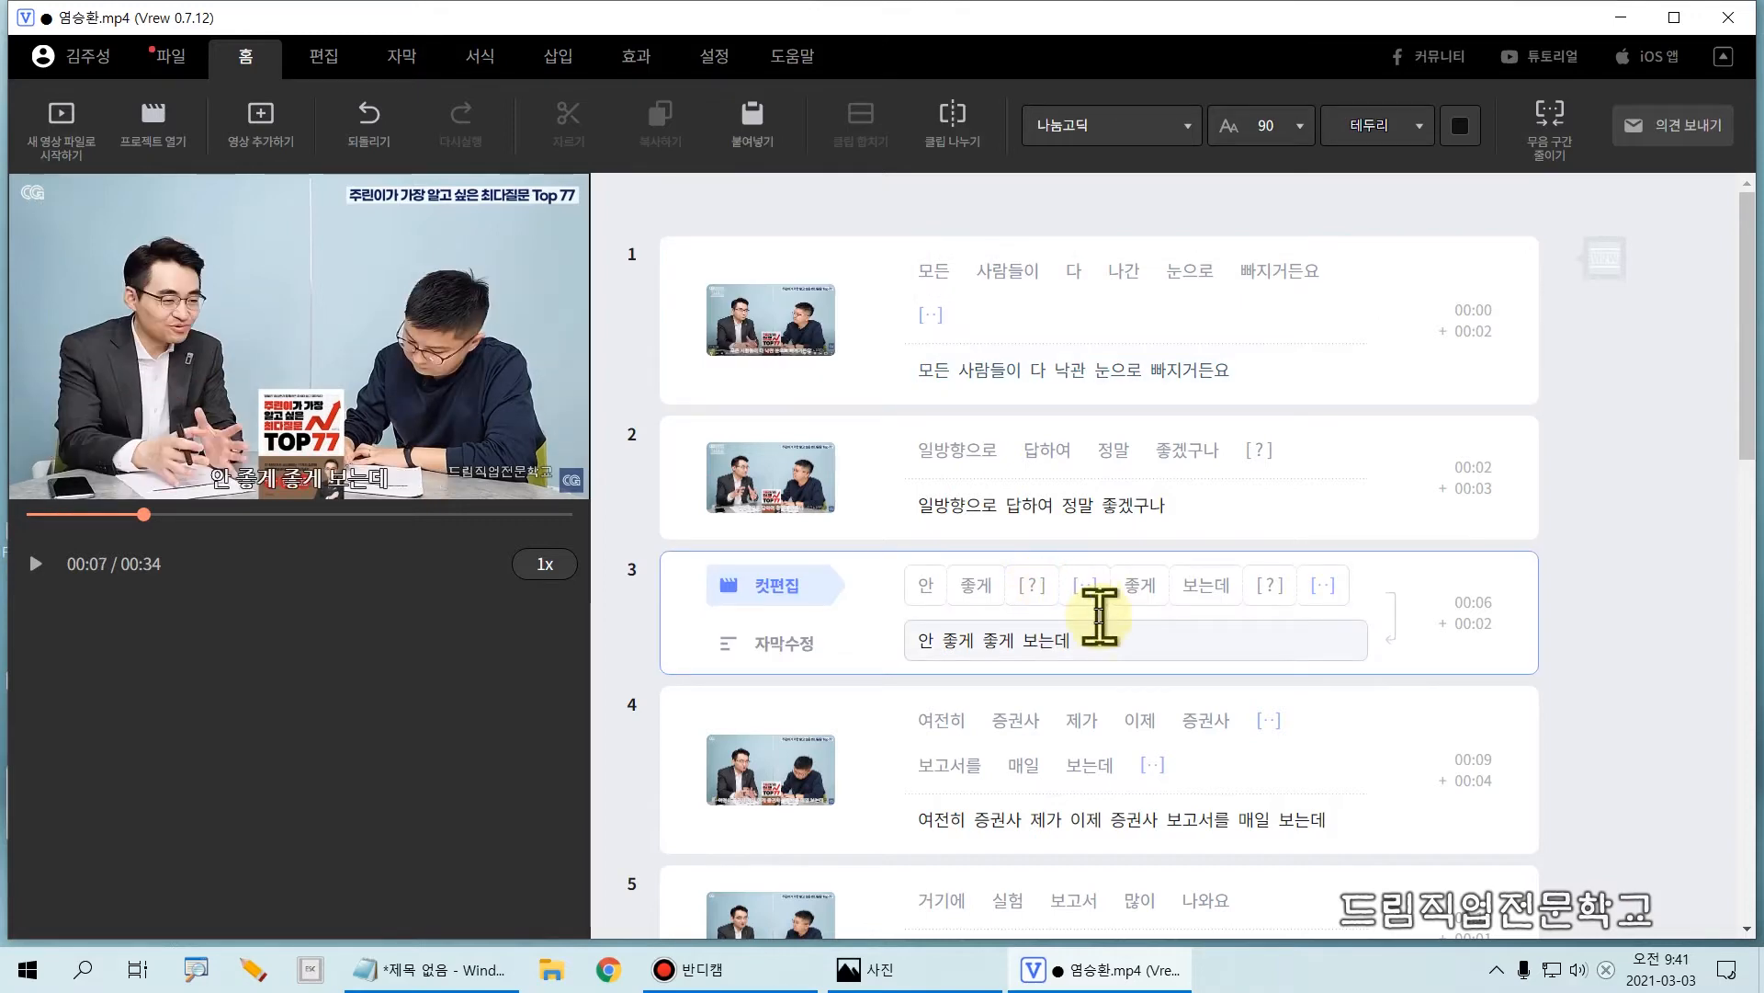
pyautogui.press('BackSpace')
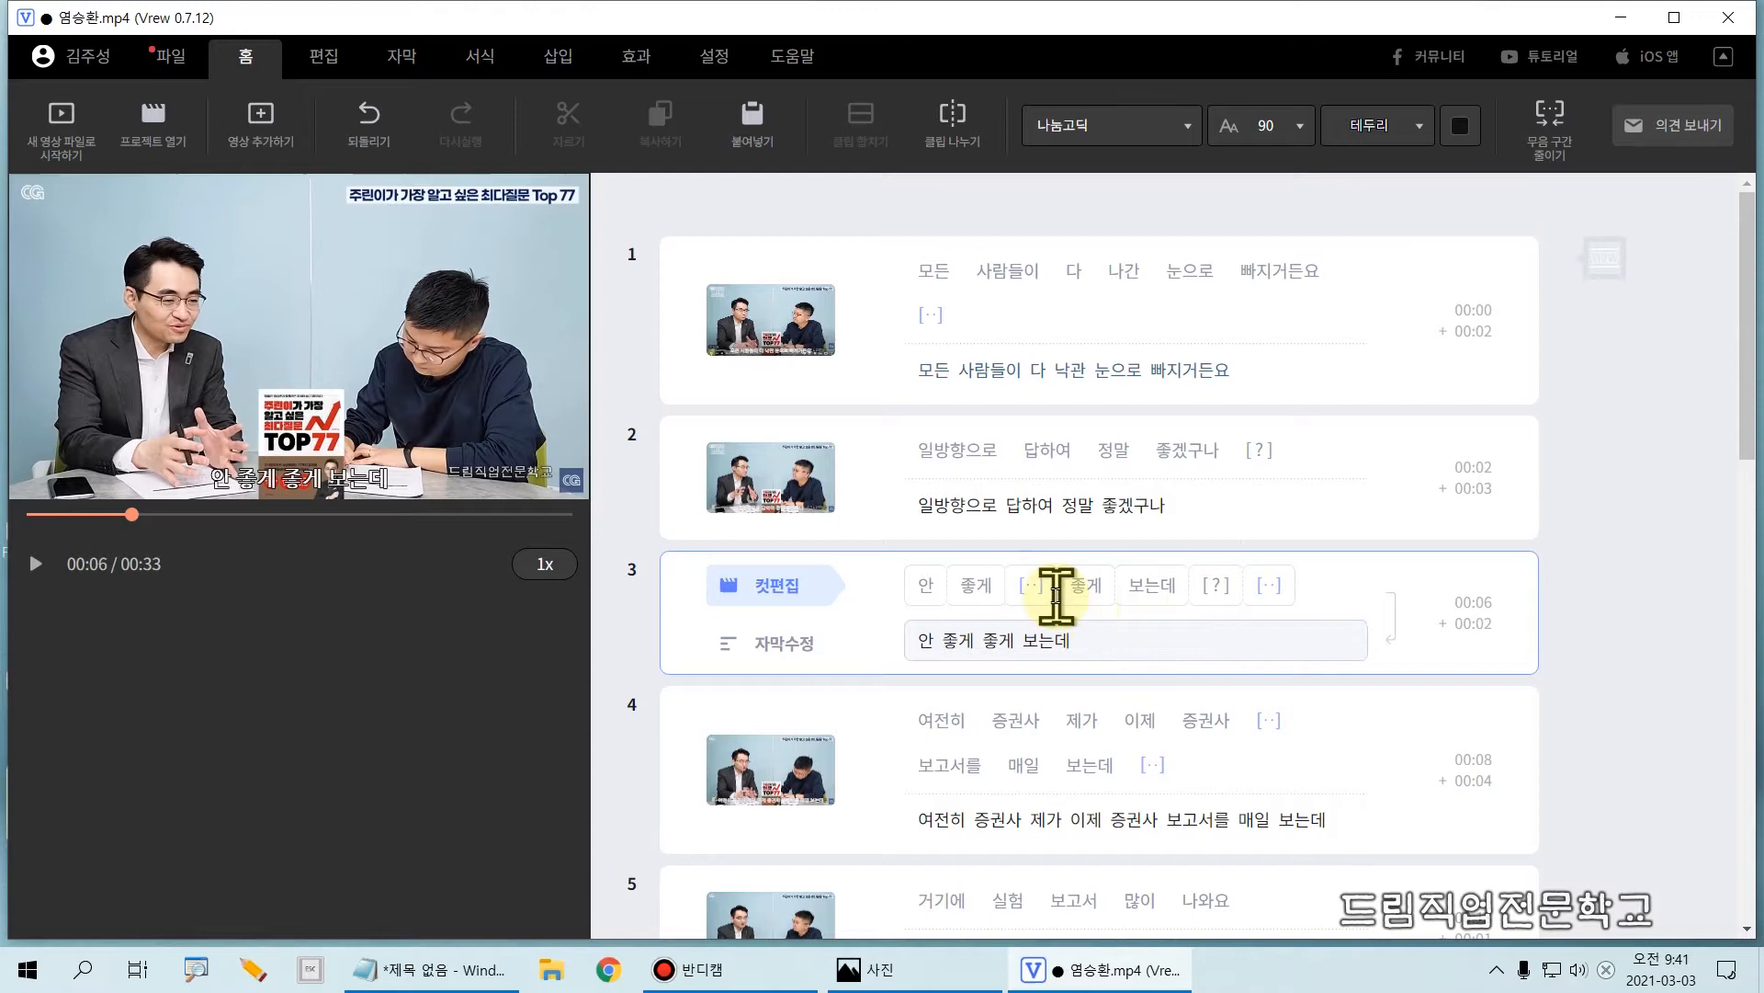
pyautogui.press('BackSpace')
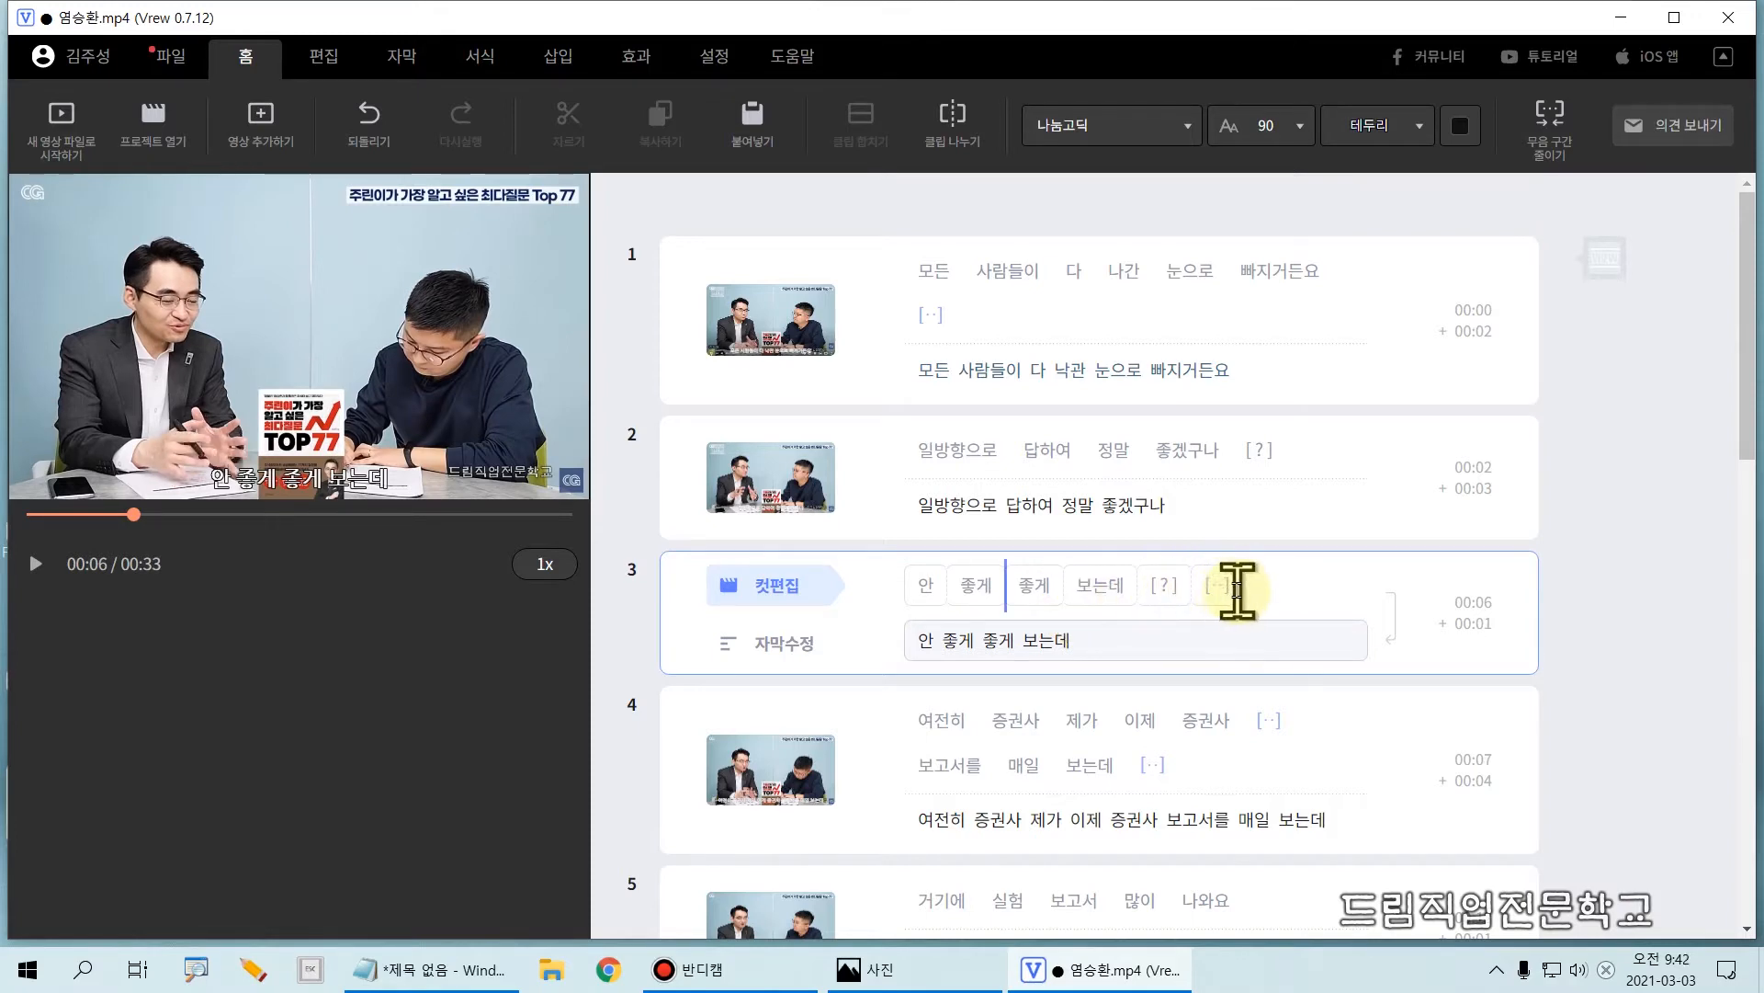
# Step: Delete the [?] and silent blocks at the end of clip 3 and the [?] block ending clip 2
pyautogui.click(1316, 584)
pyautogui.press('BackSpace')
pyautogui.click(1312, 459)
pyautogui.press('BackSpace')
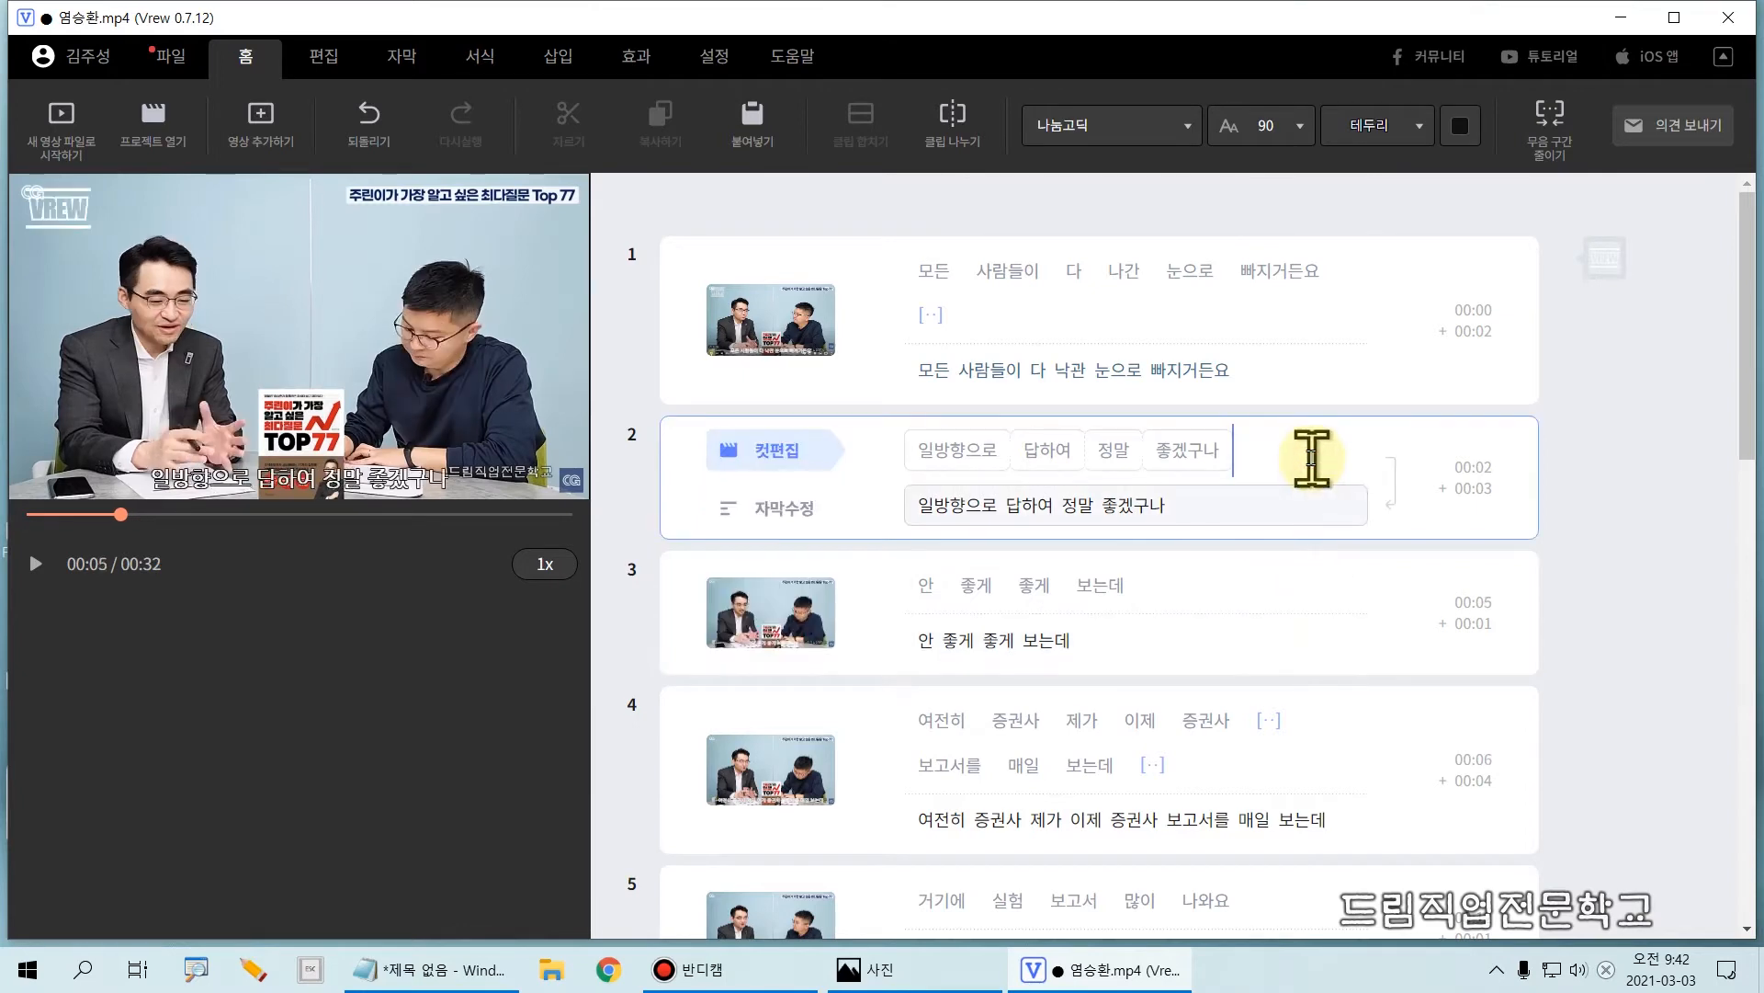
# Step: Delete the silent block ending clip 1 and the silent block before "보고서를" in clip 4
pyautogui.click(960, 330)
pyautogui.press('BackSpace')
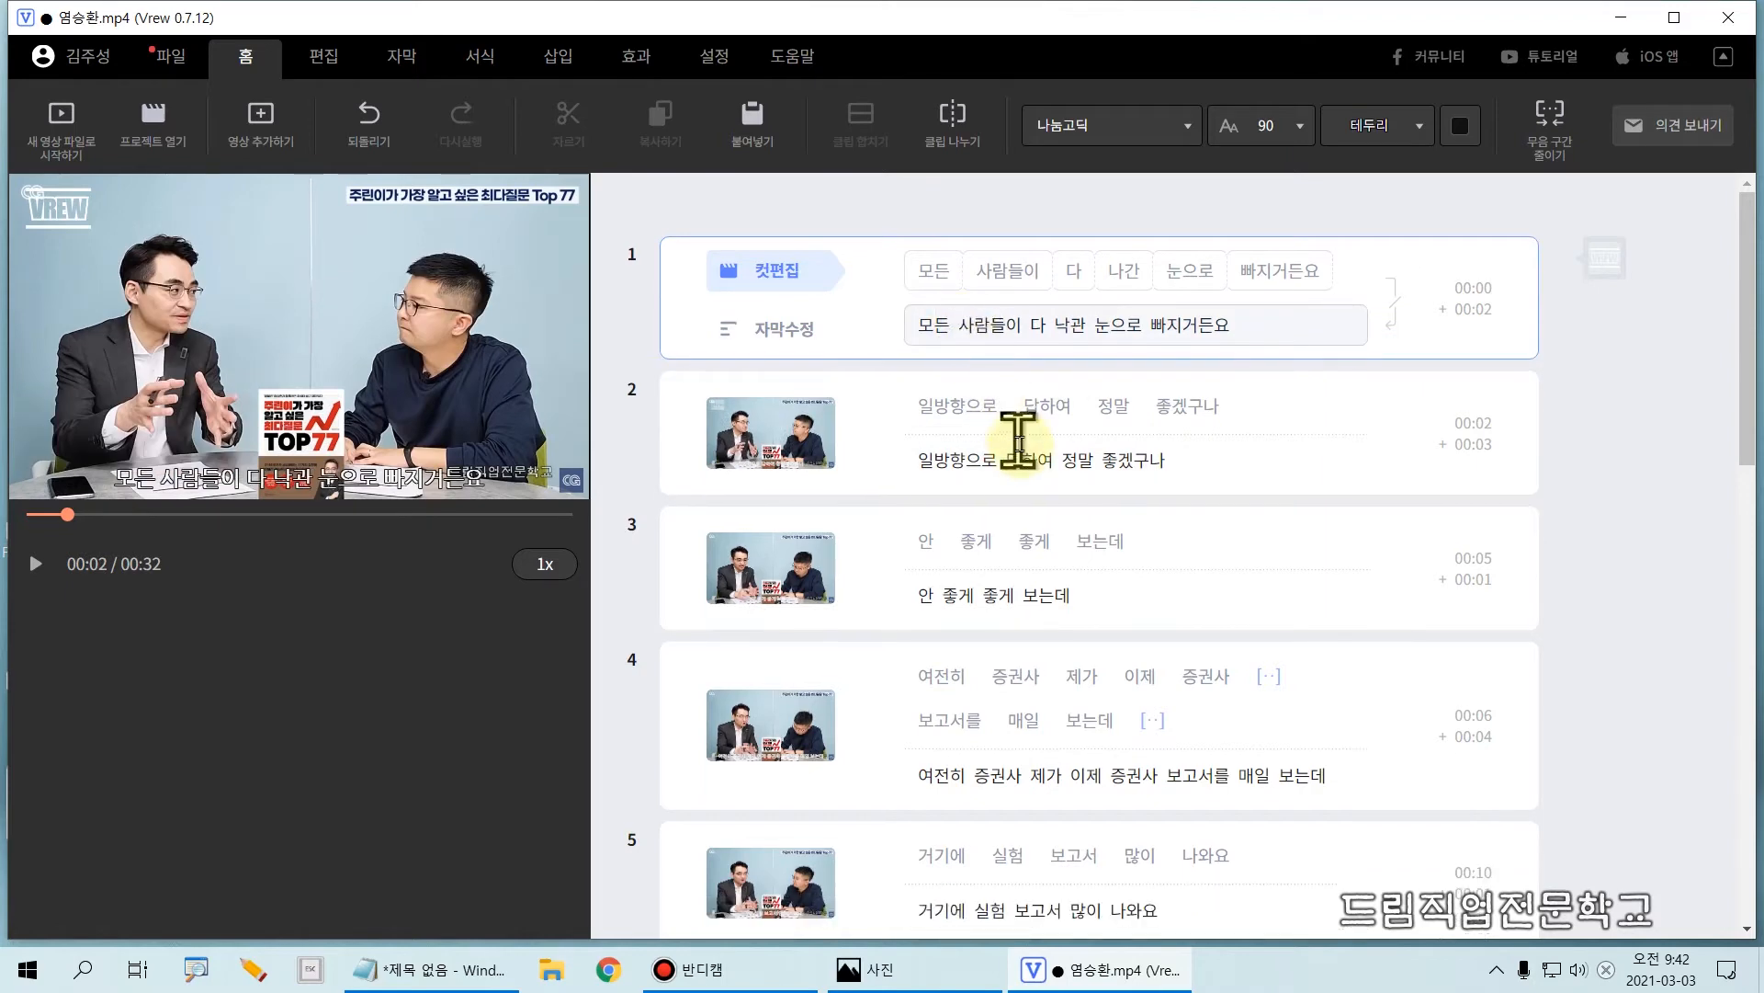
pyautogui.click(1280, 677)
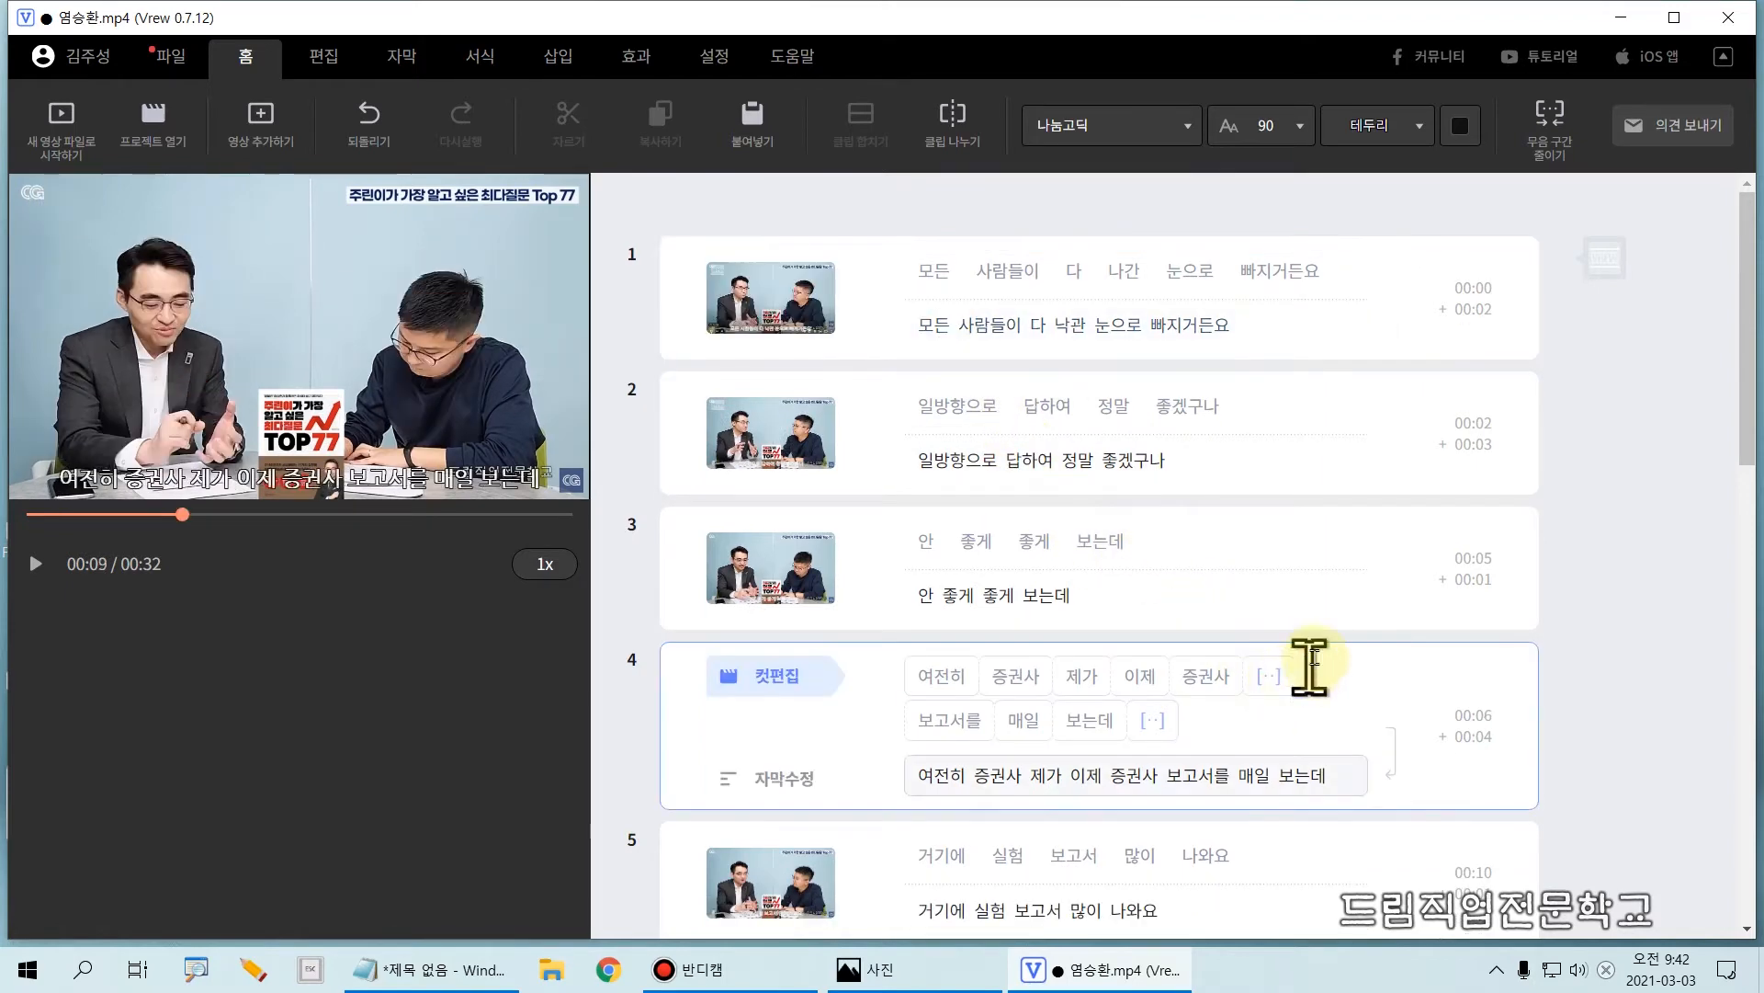
pyautogui.press('BackSpace')
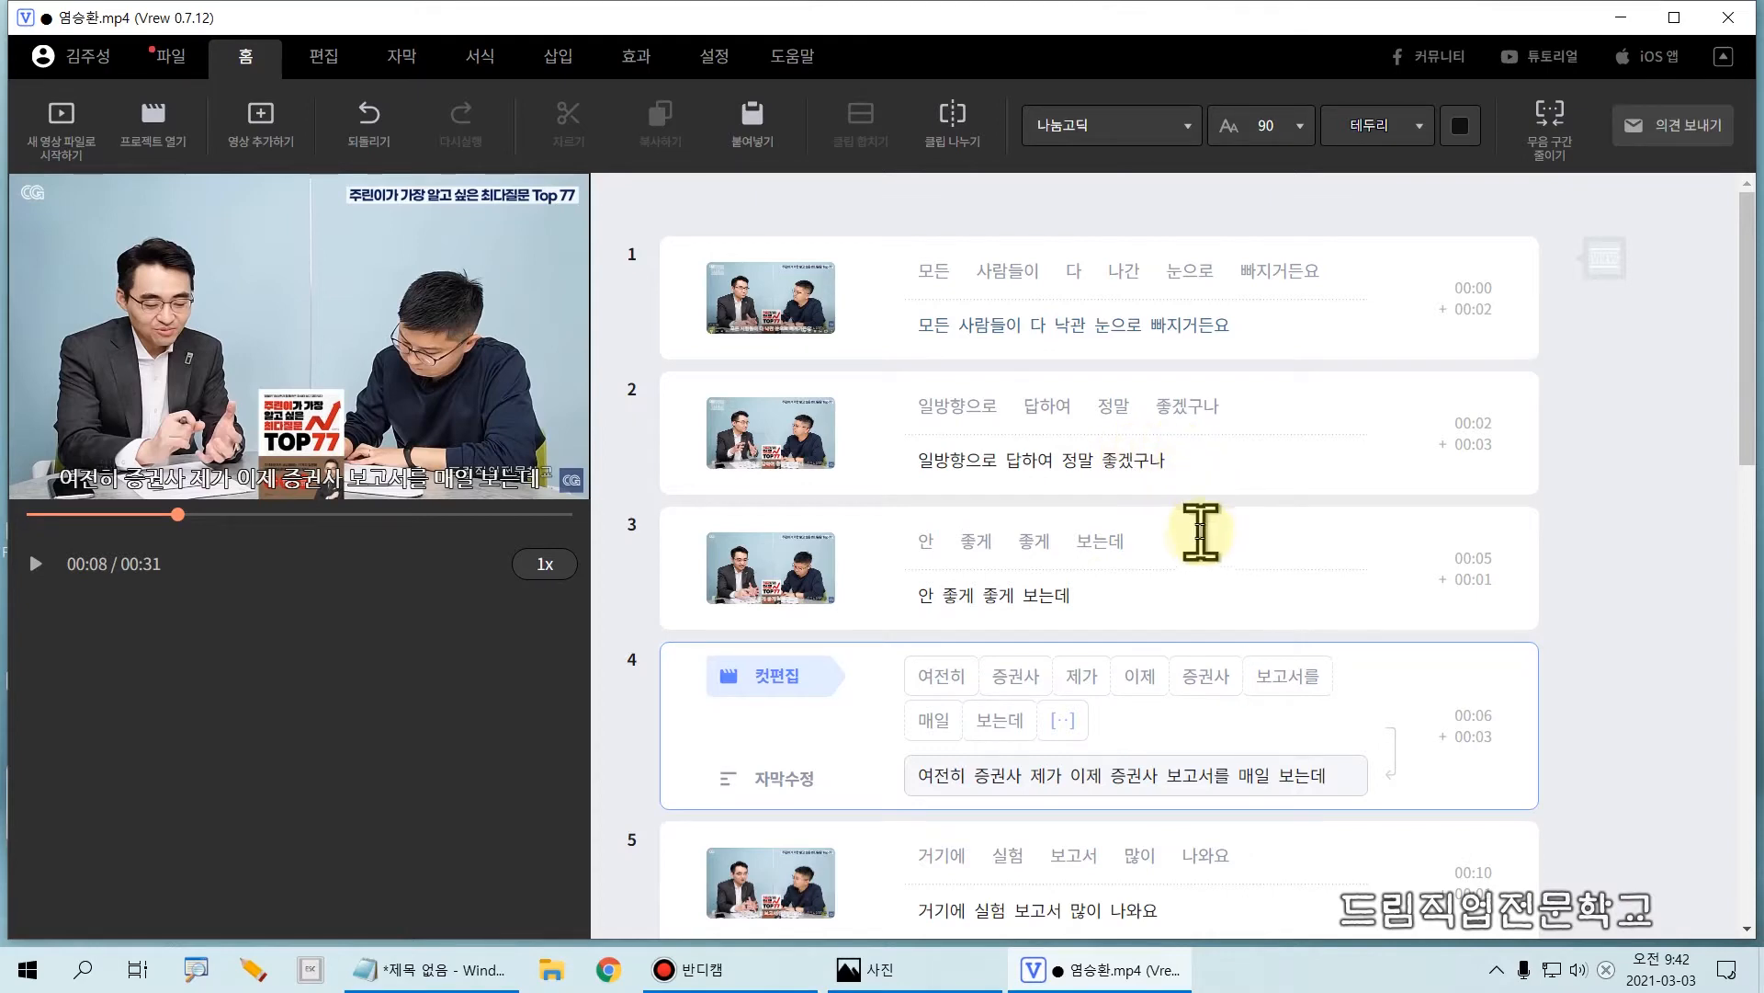
# Step: Play the video from the first word of clip 3 and stop it at the start of clip 6
pyautogui.click(924, 548)
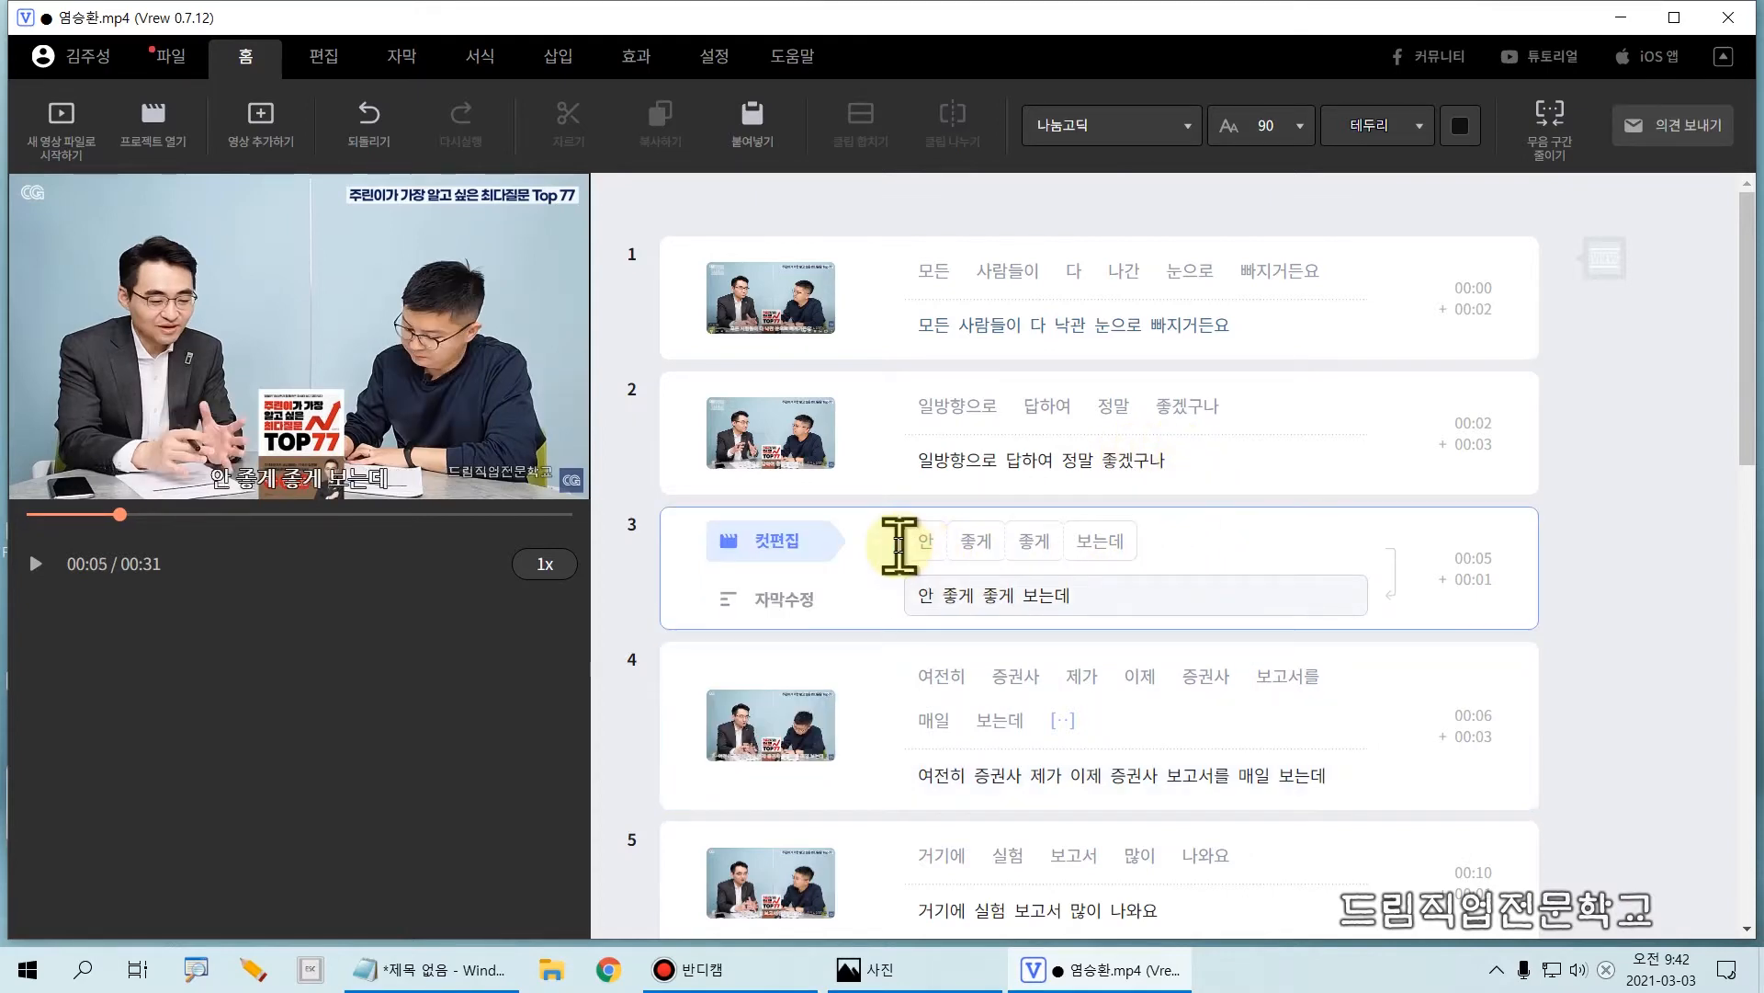
pyautogui.press('Tab')
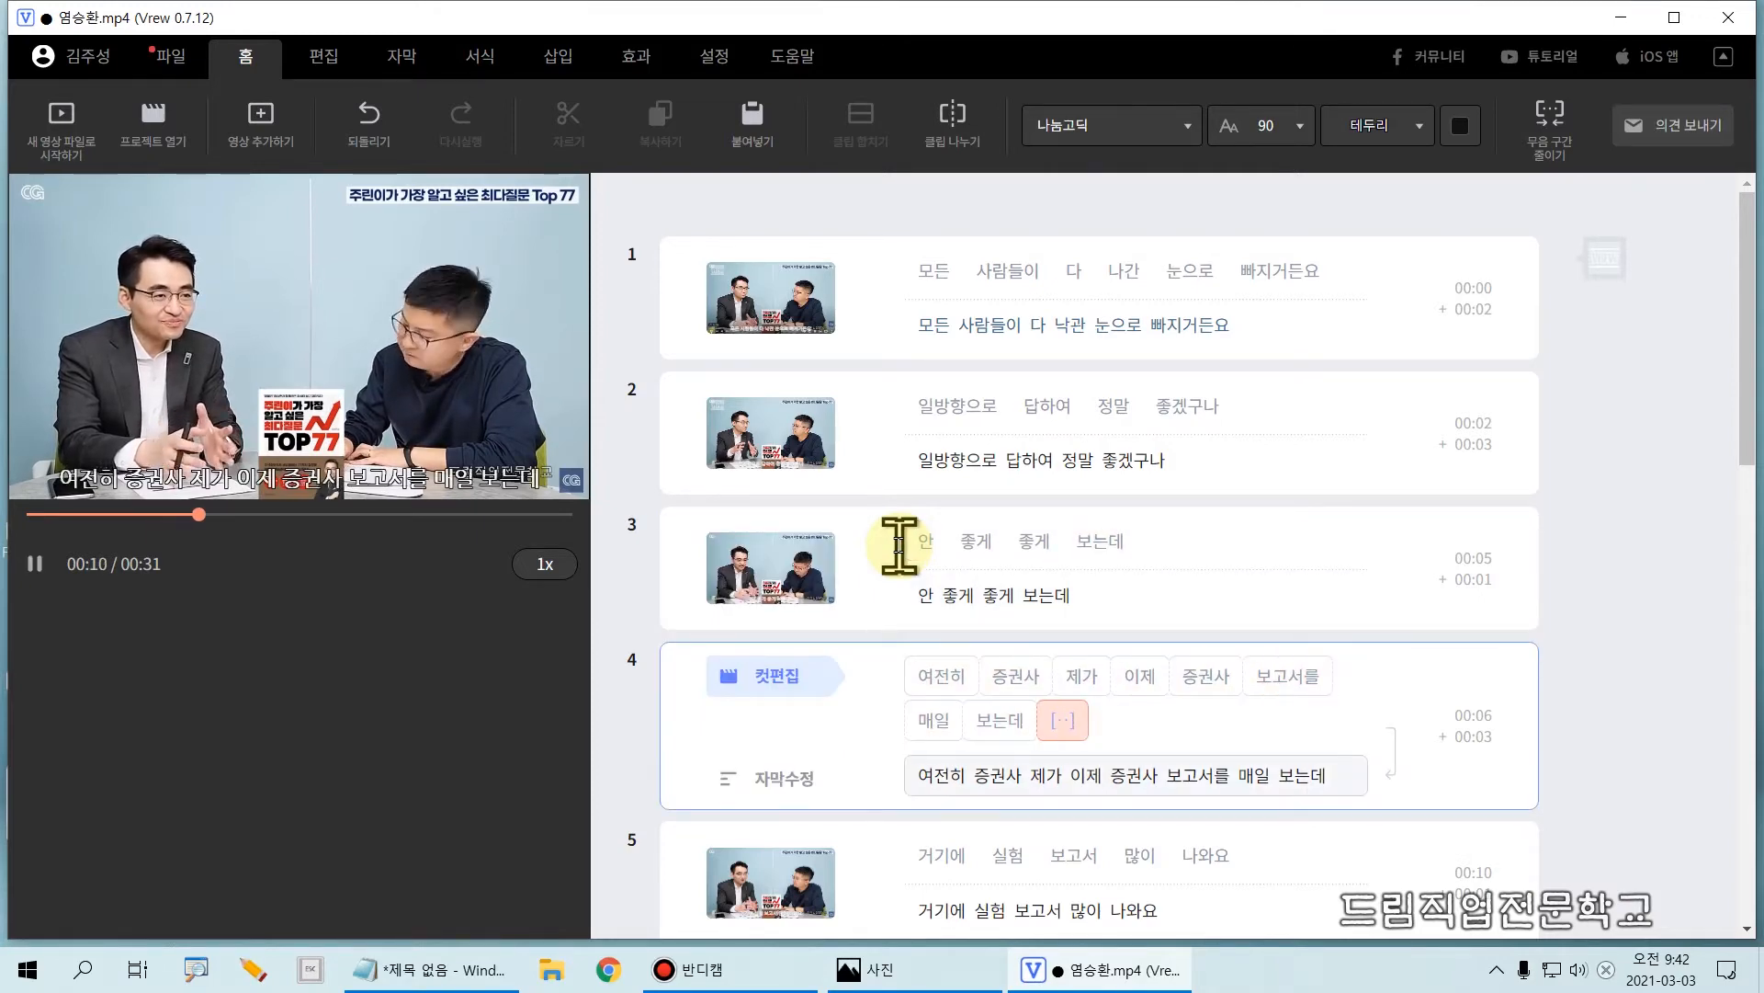
pyautogui.press('Tab')
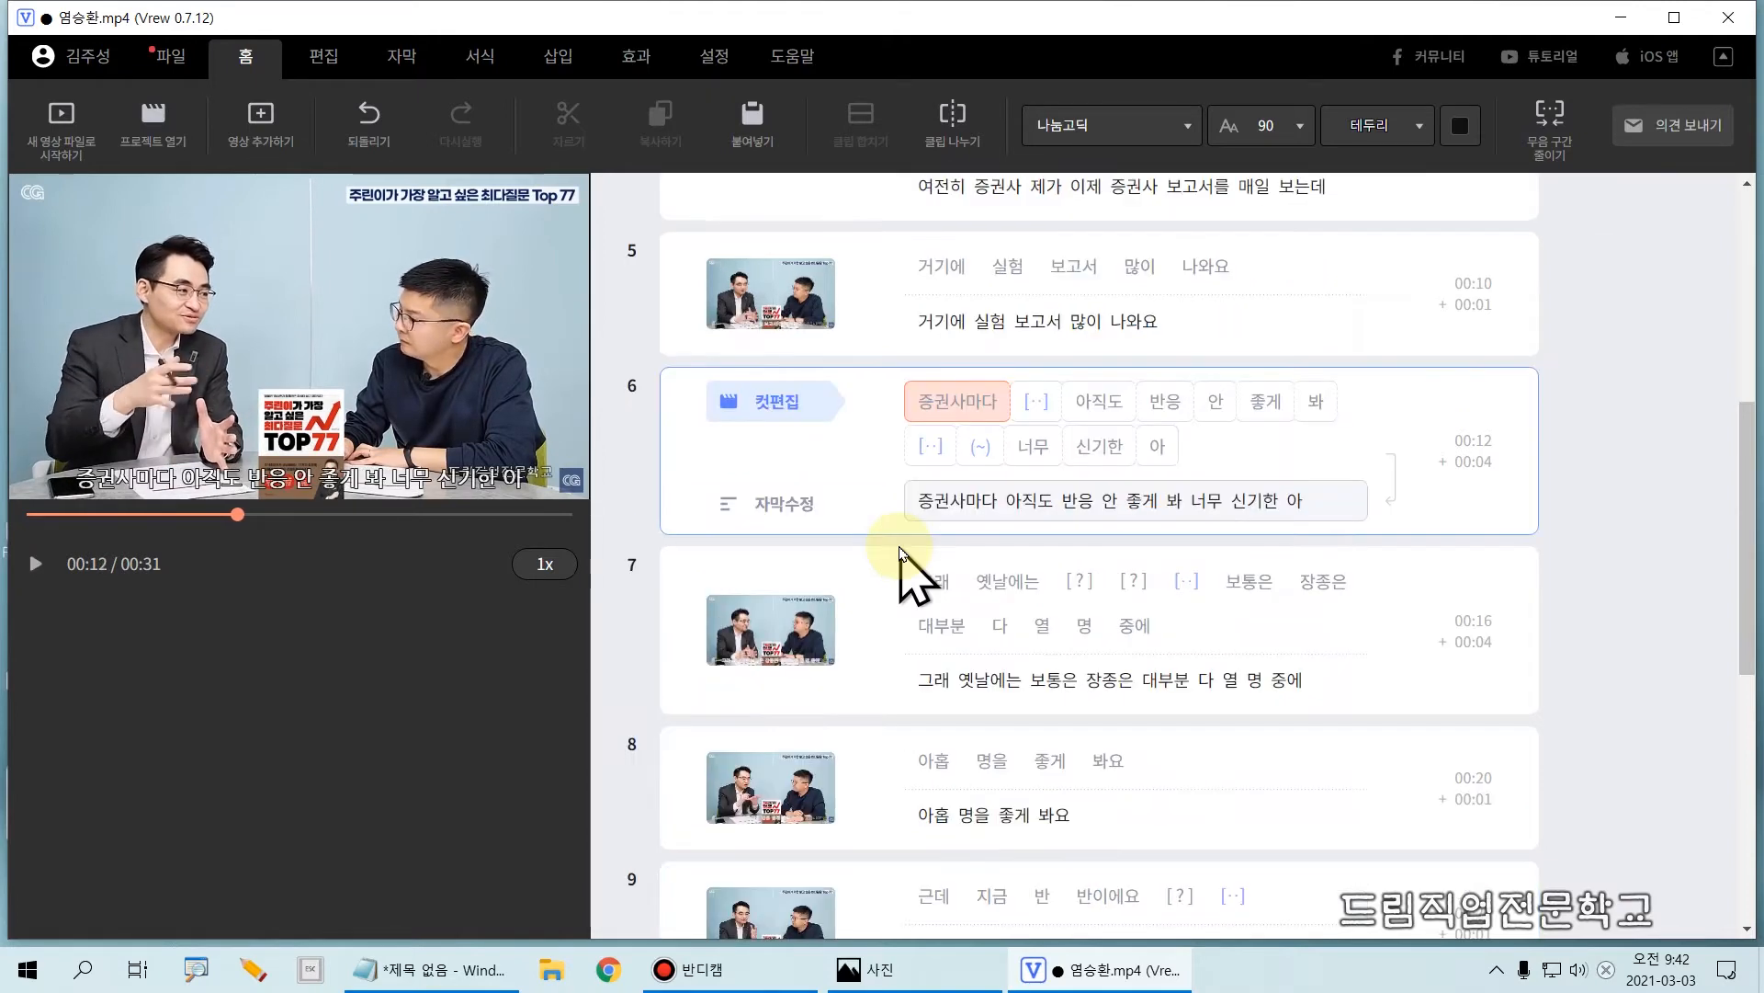
pyautogui.click(1026, 504)
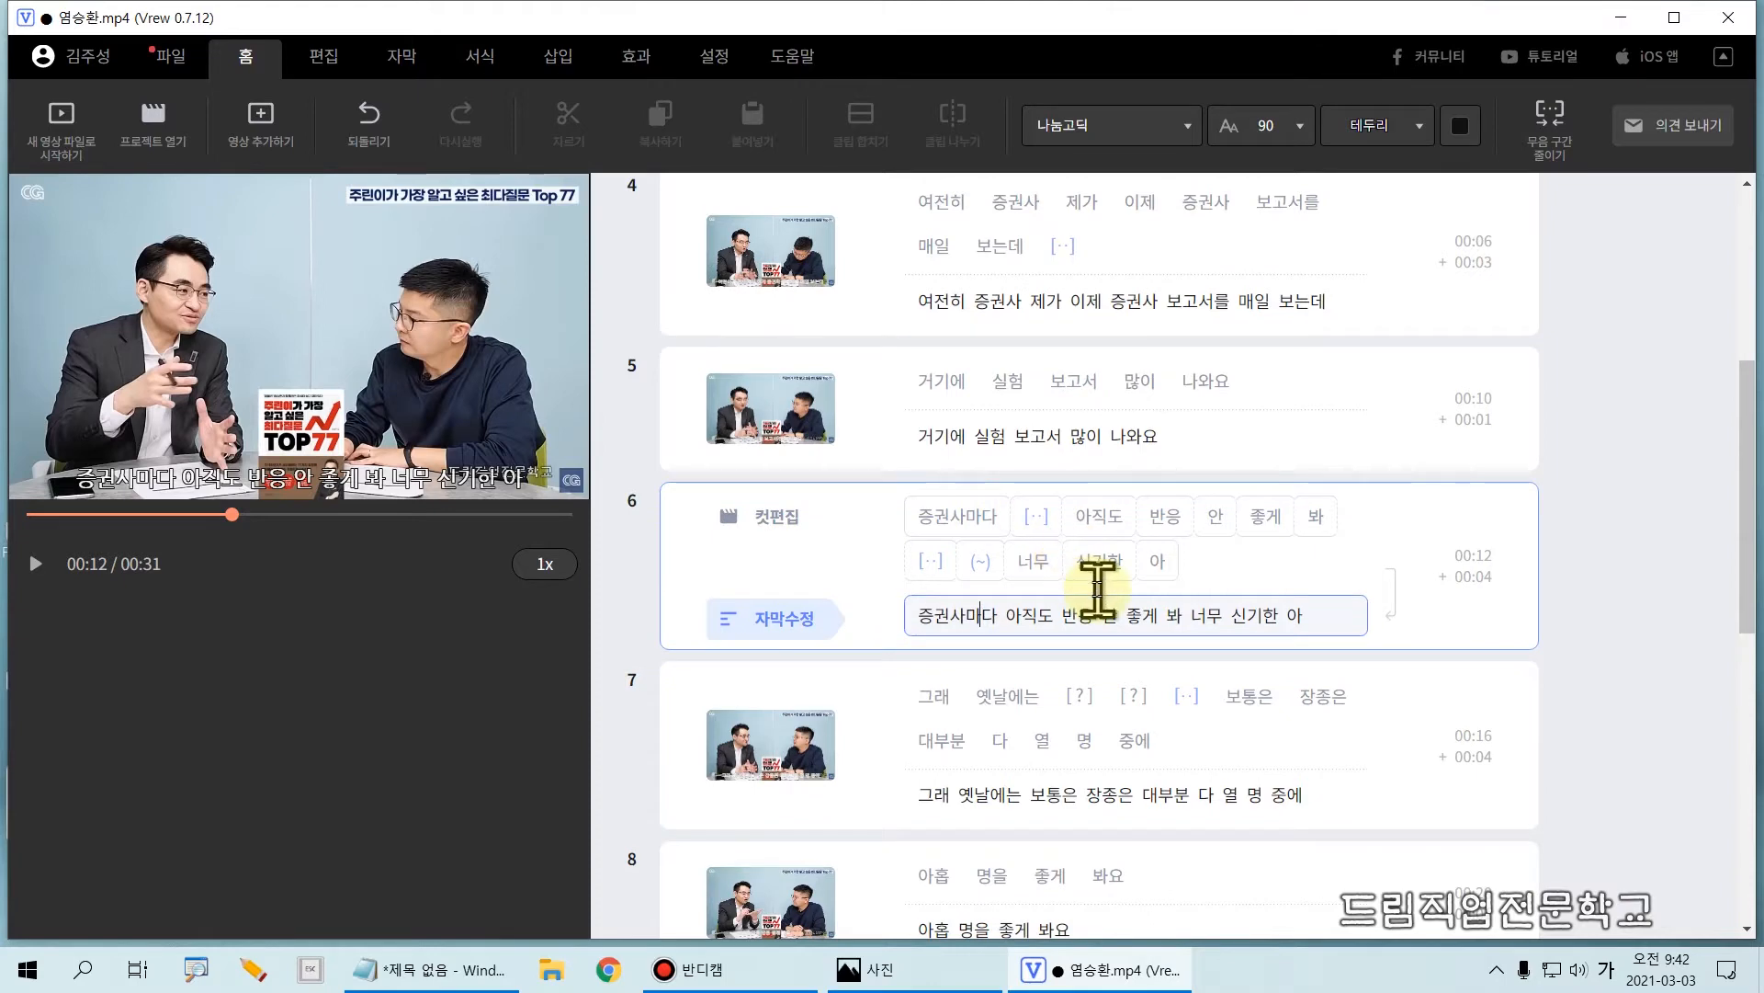
pyautogui.scroll(2, 1100, 606)
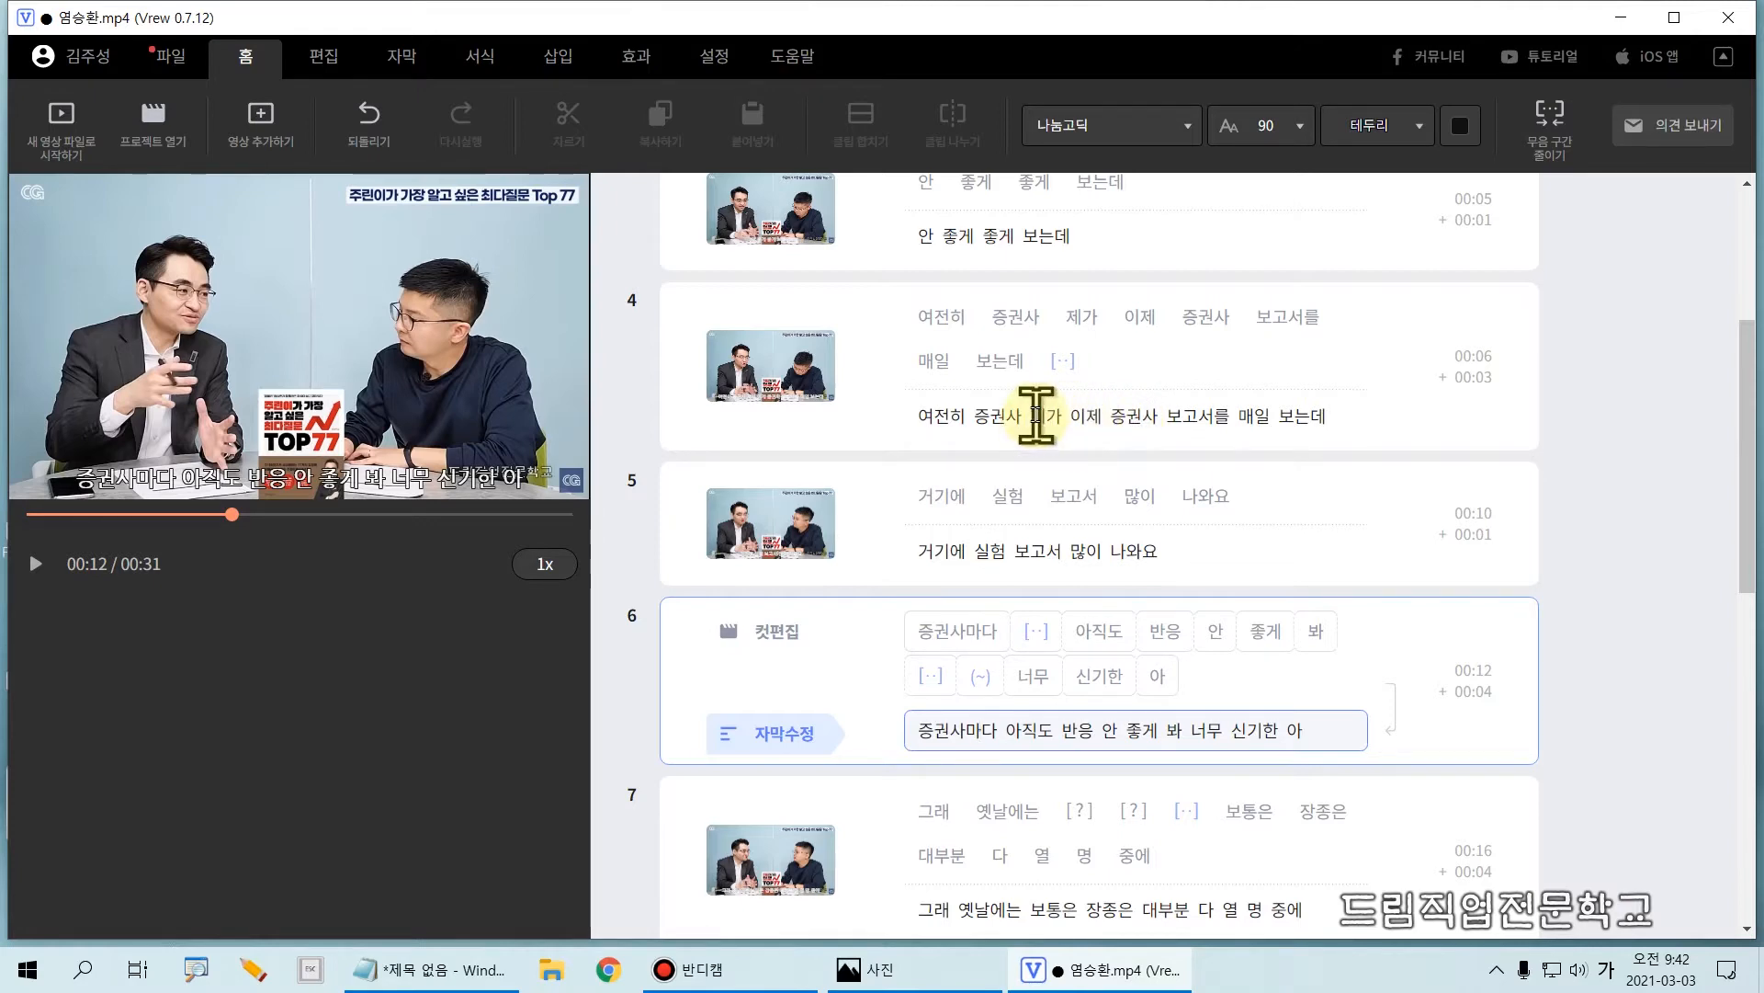
pyautogui.moveTo(629, 270)
pyautogui.mouseDown()
pyautogui.moveTo(818, 418)
pyautogui.moveTo(1565, 456)
pyautogui.mouseUp()
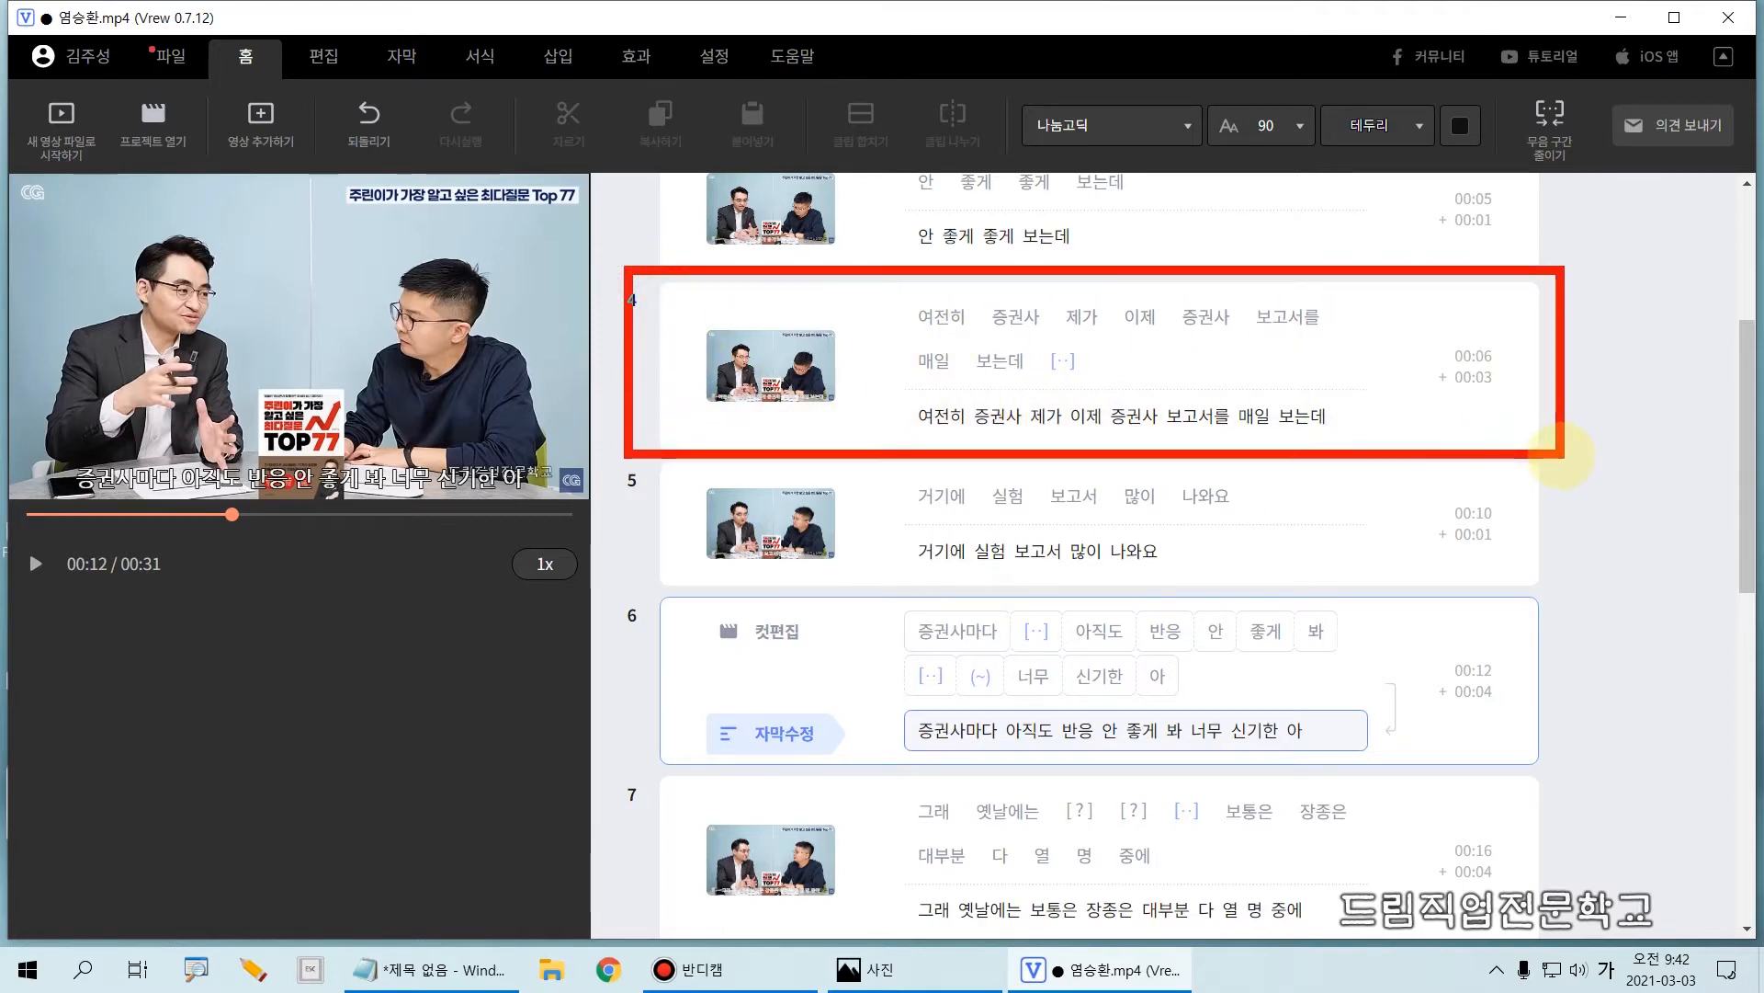
pyautogui.click(909, 437)
pyautogui.moveTo(909, 436)
pyautogui.mouseDown()
pyautogui.moveTo(1034, 436)
pyautogui.moveTo(1027, 396)
pyautogui.moveTo(1094, 455)
pyautogui.moveTo(1346, 448)
pyautogui.mouseUp()
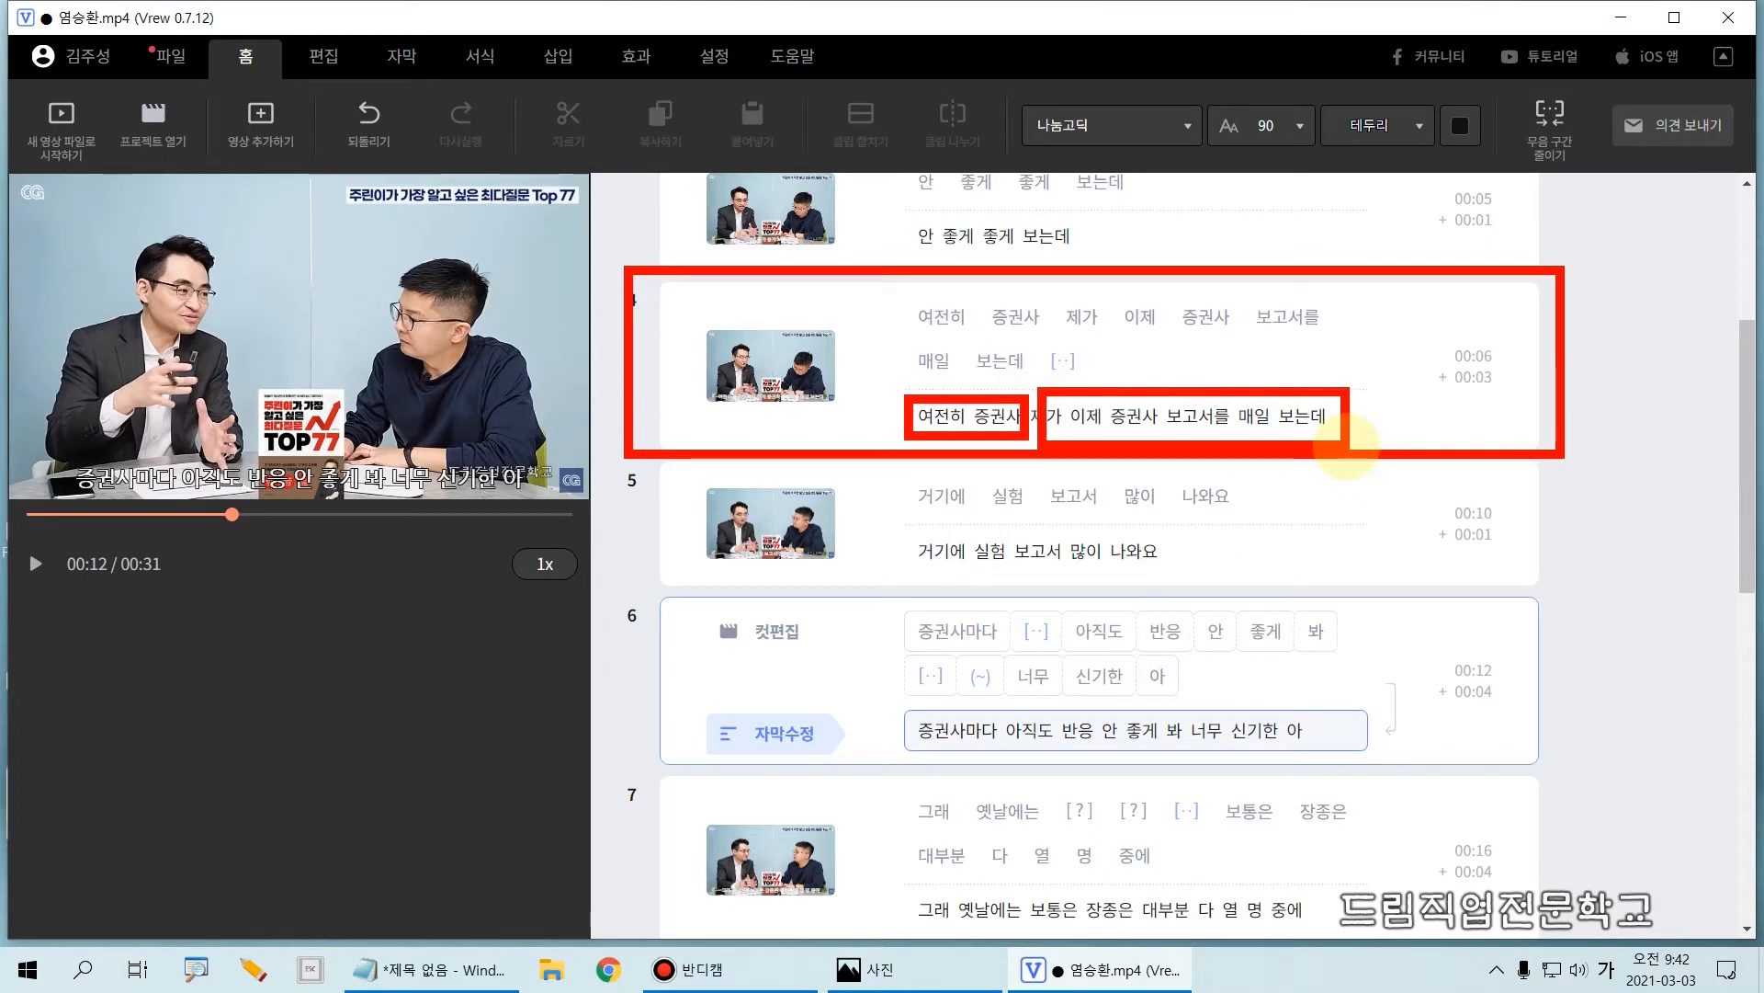
pyautogui.press('Escape')
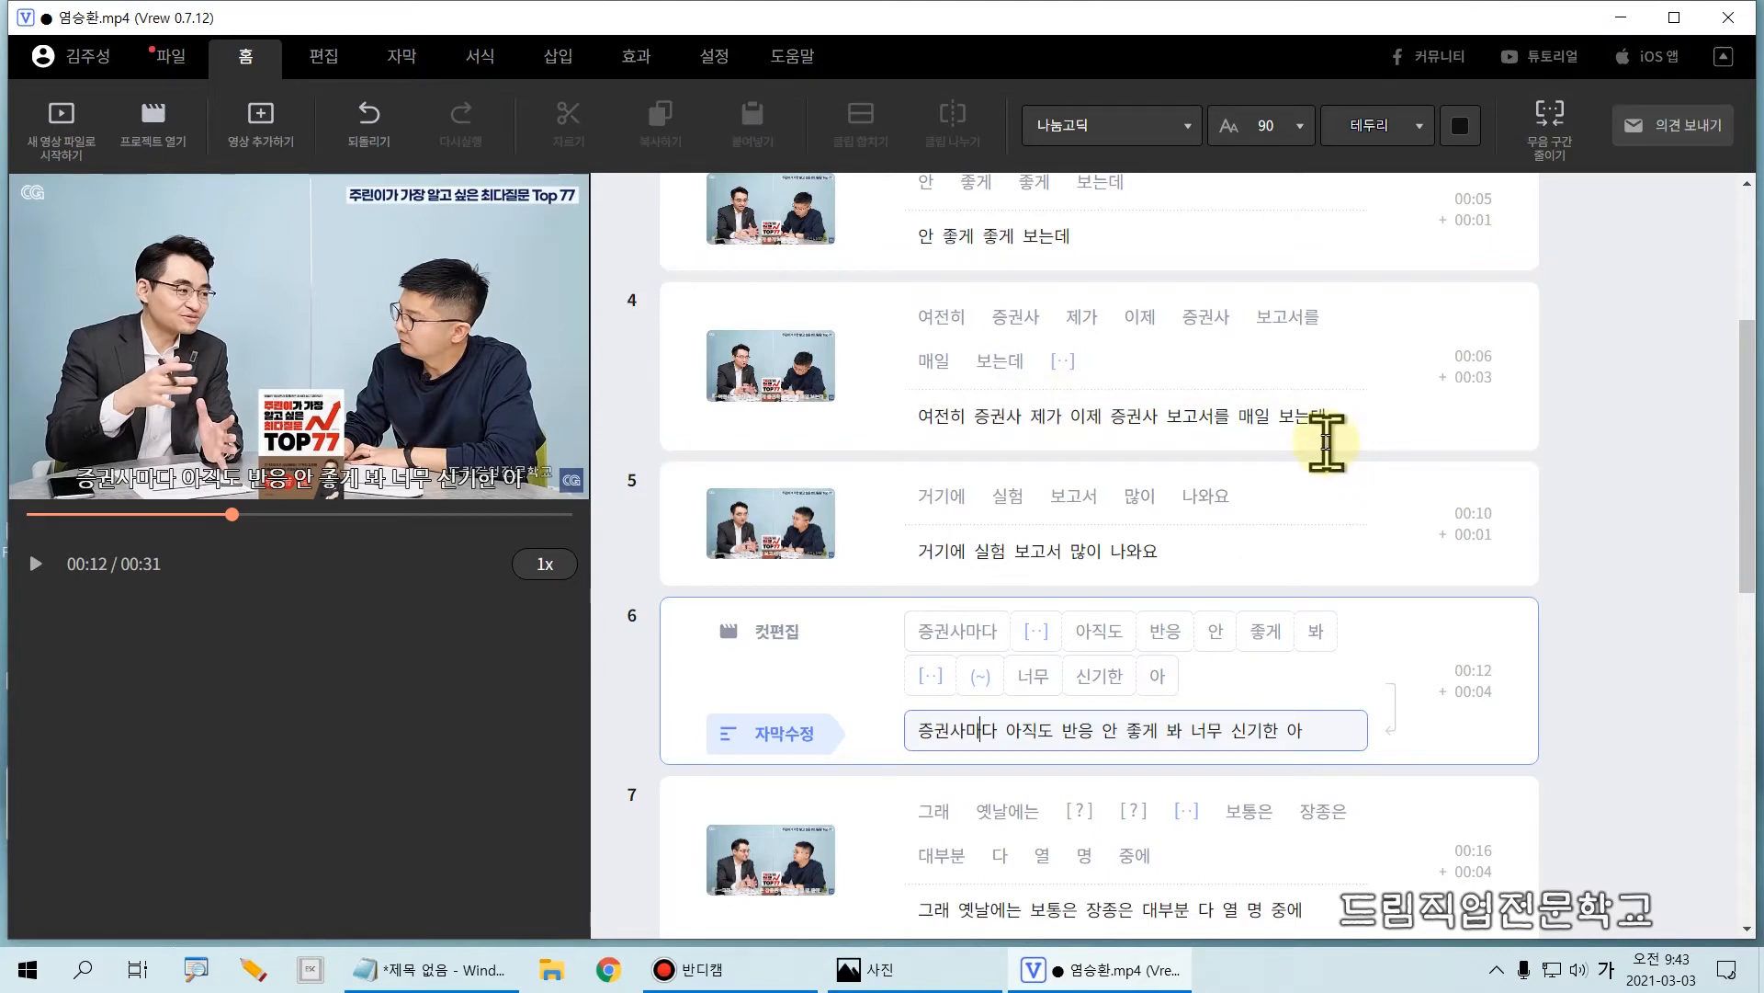
pyautogui.moveTo(884, 390)
pyautogui.mouseDown()
pyautogui.moveTo(1024, 434)
pyautogui.moveTo(1413, 446)
pyautogui.mouseUp()
pyautogui.press('Escape')
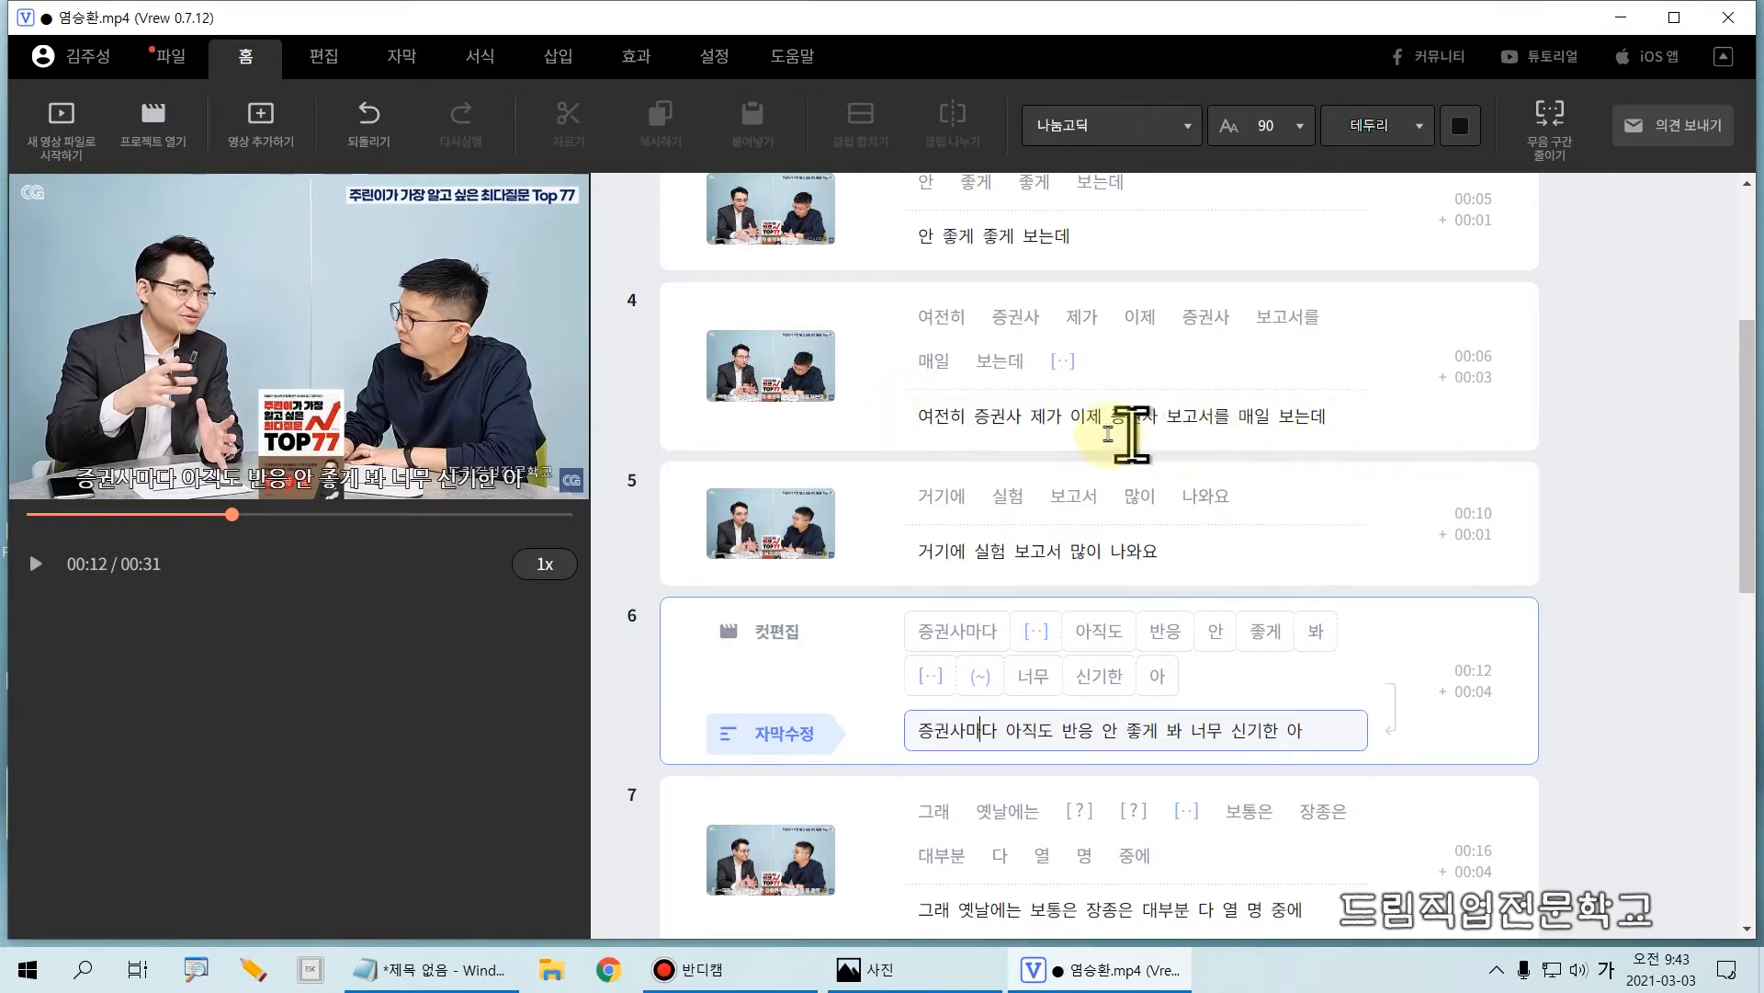
pyautogui.hotkey('ctrl', '2')
pyautogui.moveTo(901, 407)
pyautogui.mouseDown()
pyautogui.moveTo(945, 438)
pyautogui.moveTo(1028, 447)
pyautogui.mouseUp()
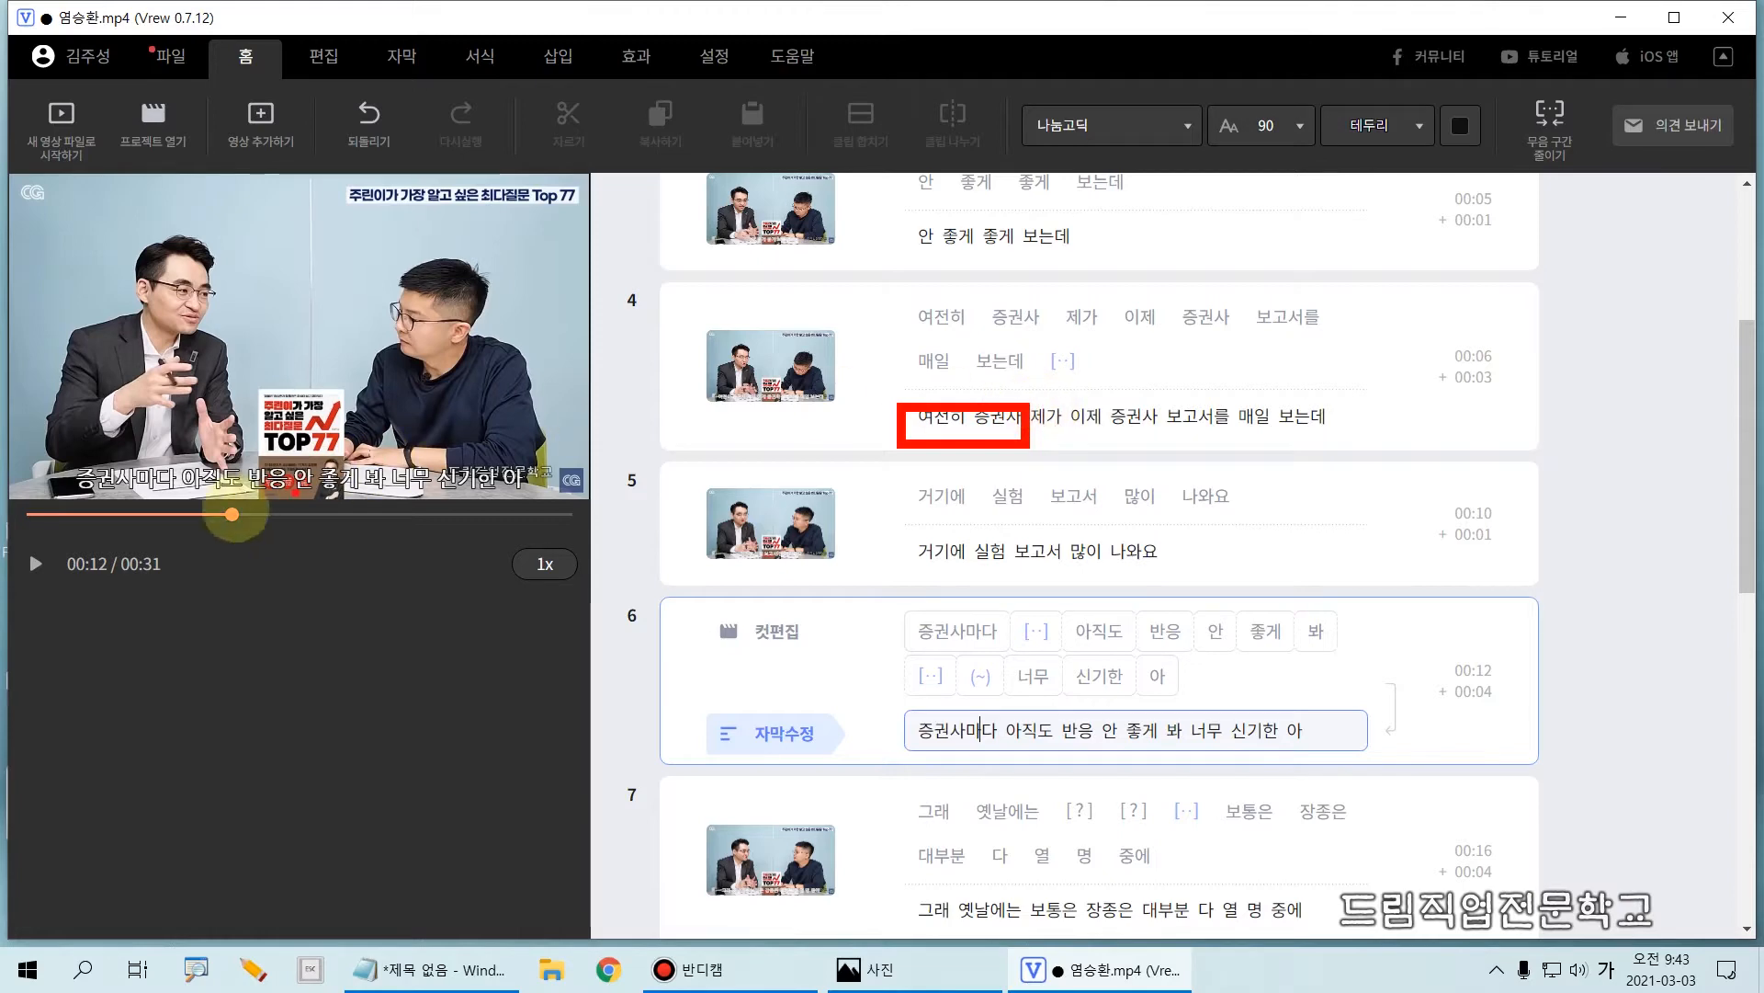
pyautogui.moveTo(186, 450); pyautogui.dragTo(361, 494)
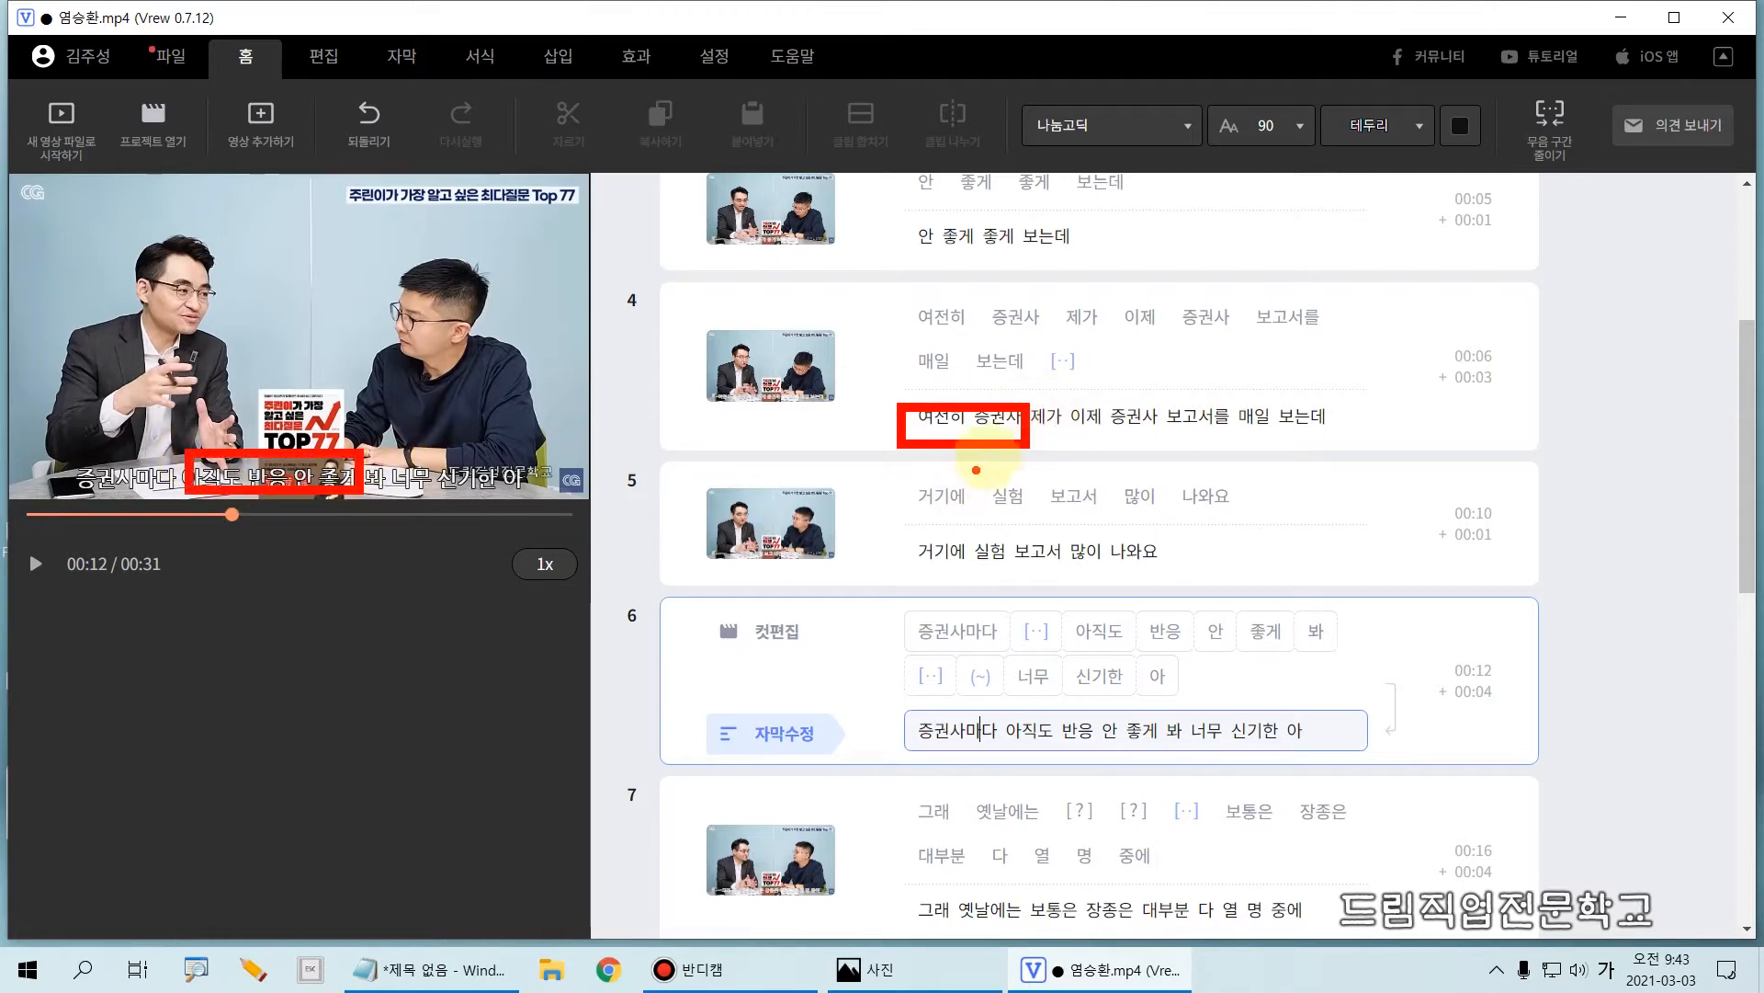
pyautogui.moveTo(1033, 407)
pyautogui.mouseDown()
pyautogui.moveTo(1048, 425)
pyautogui.moveTo(1335, 434)
pyautogui.mouseUp()
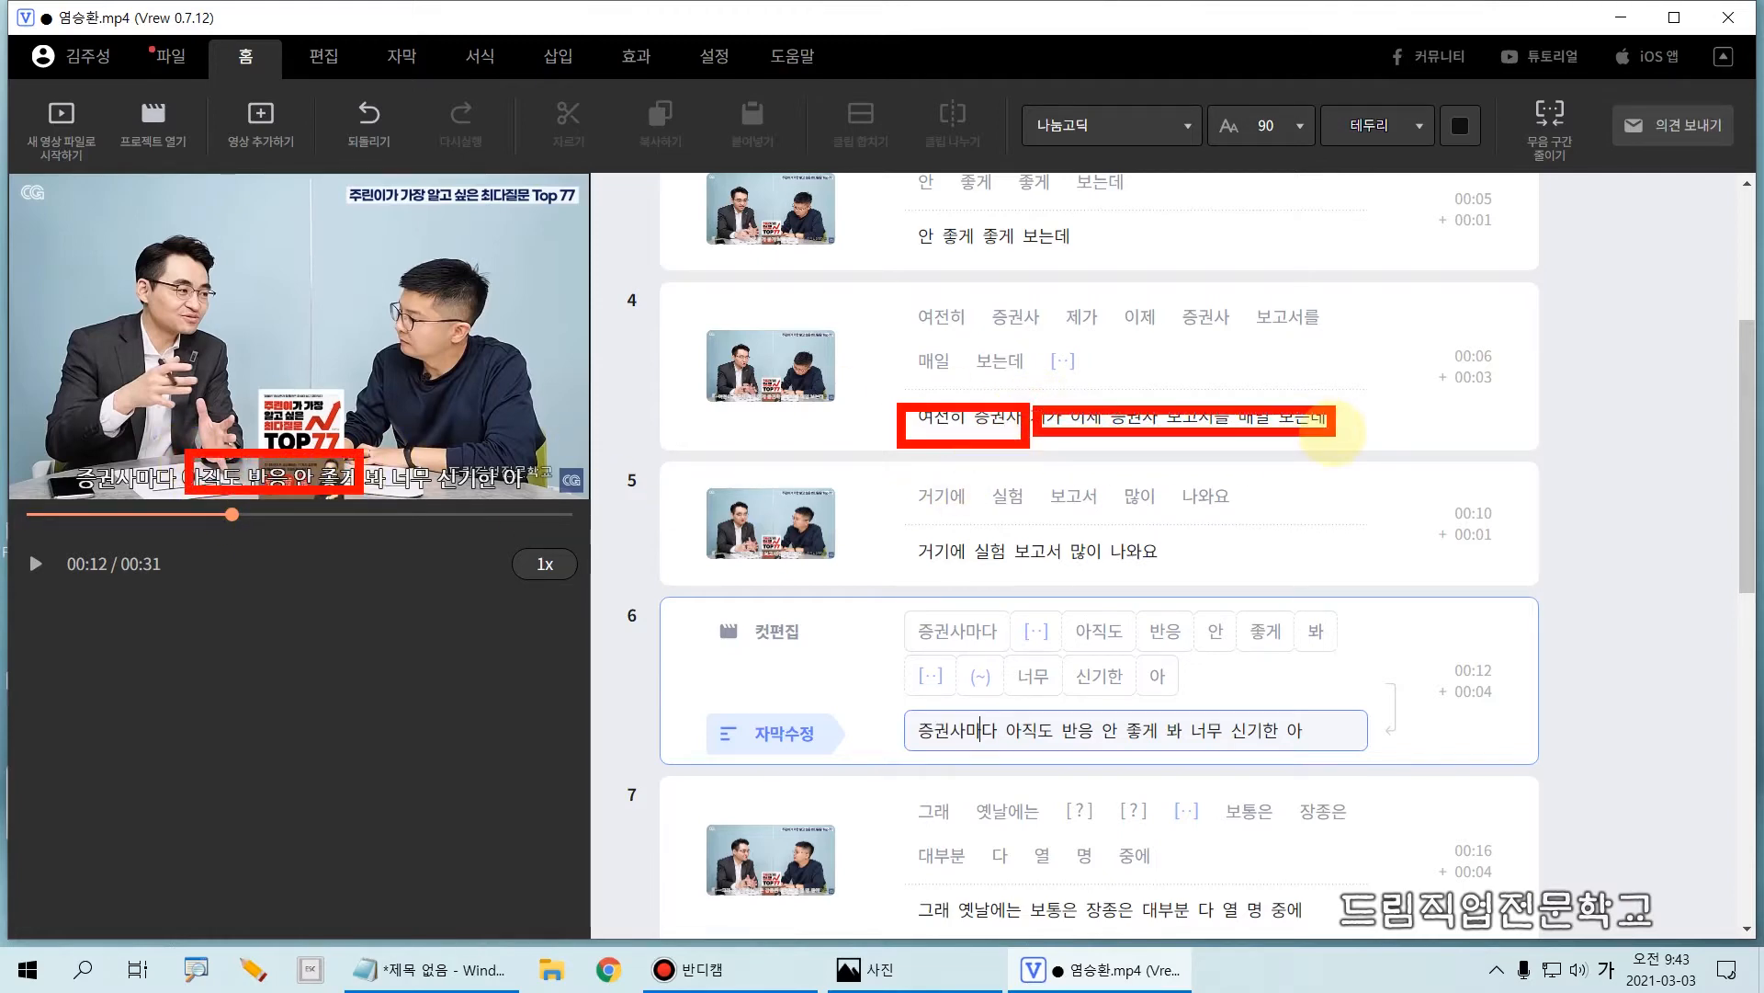
pyautogui.press('Escape')
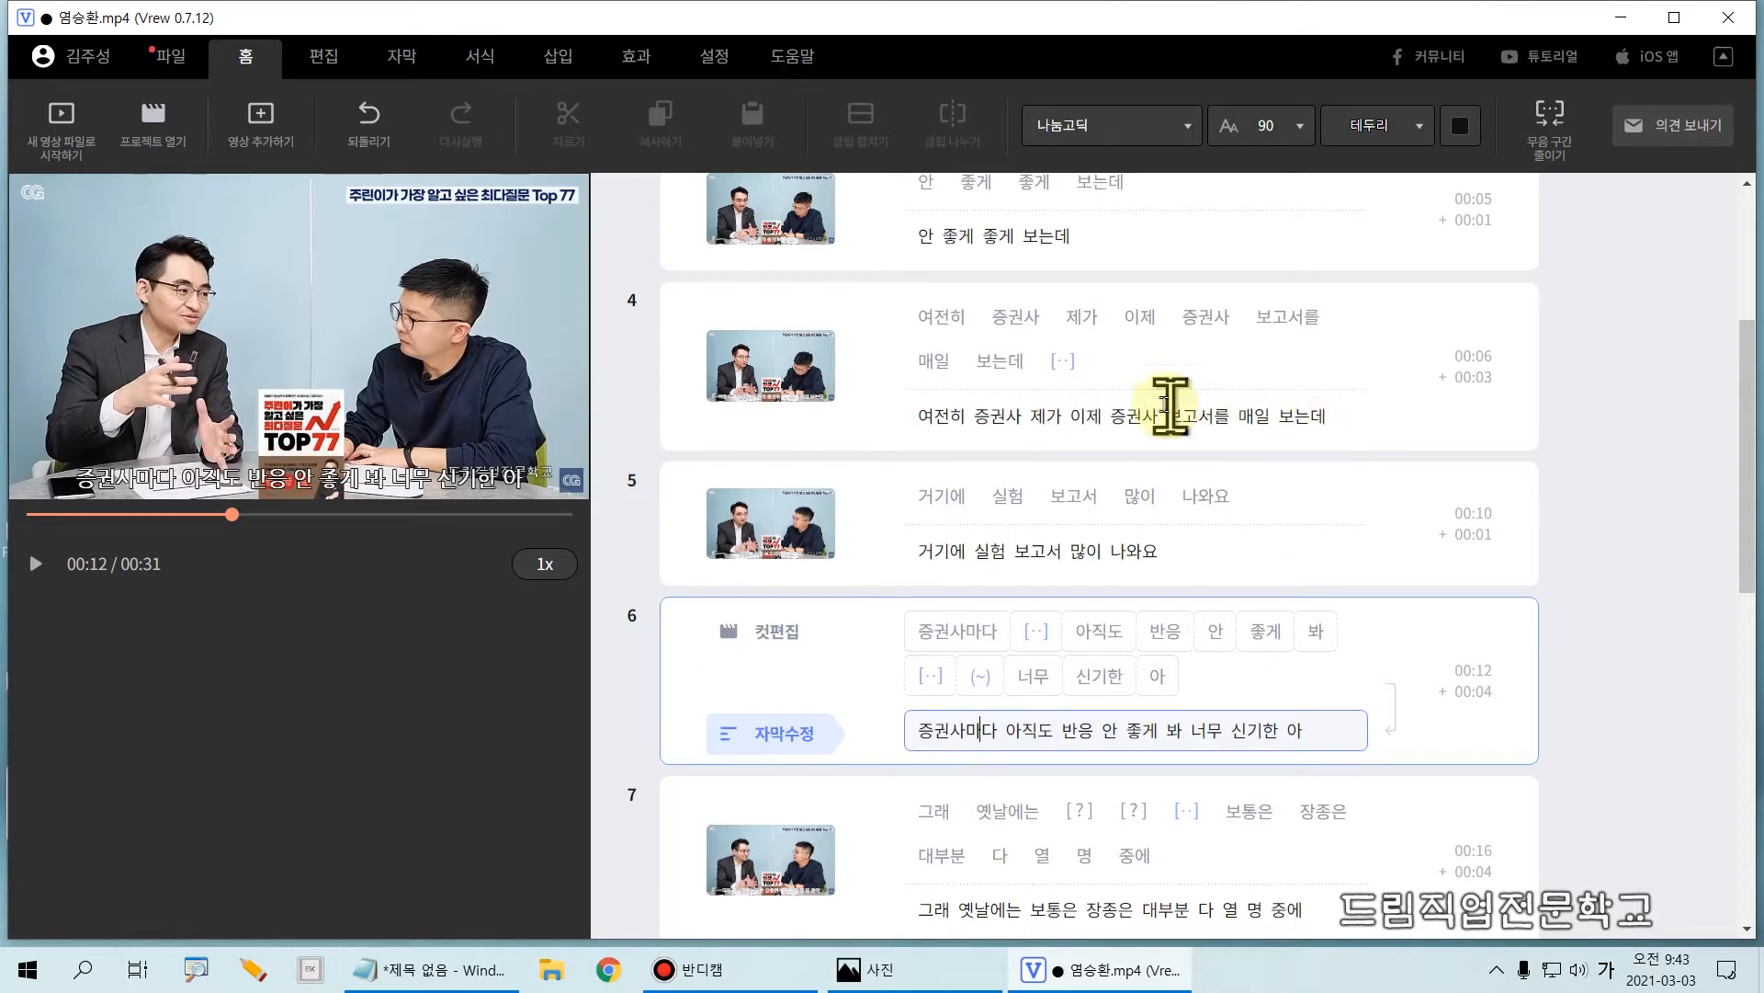
# Step: Split clip 4 between the words "증권사" and "제가"
pyautogui.click(1026, 416)
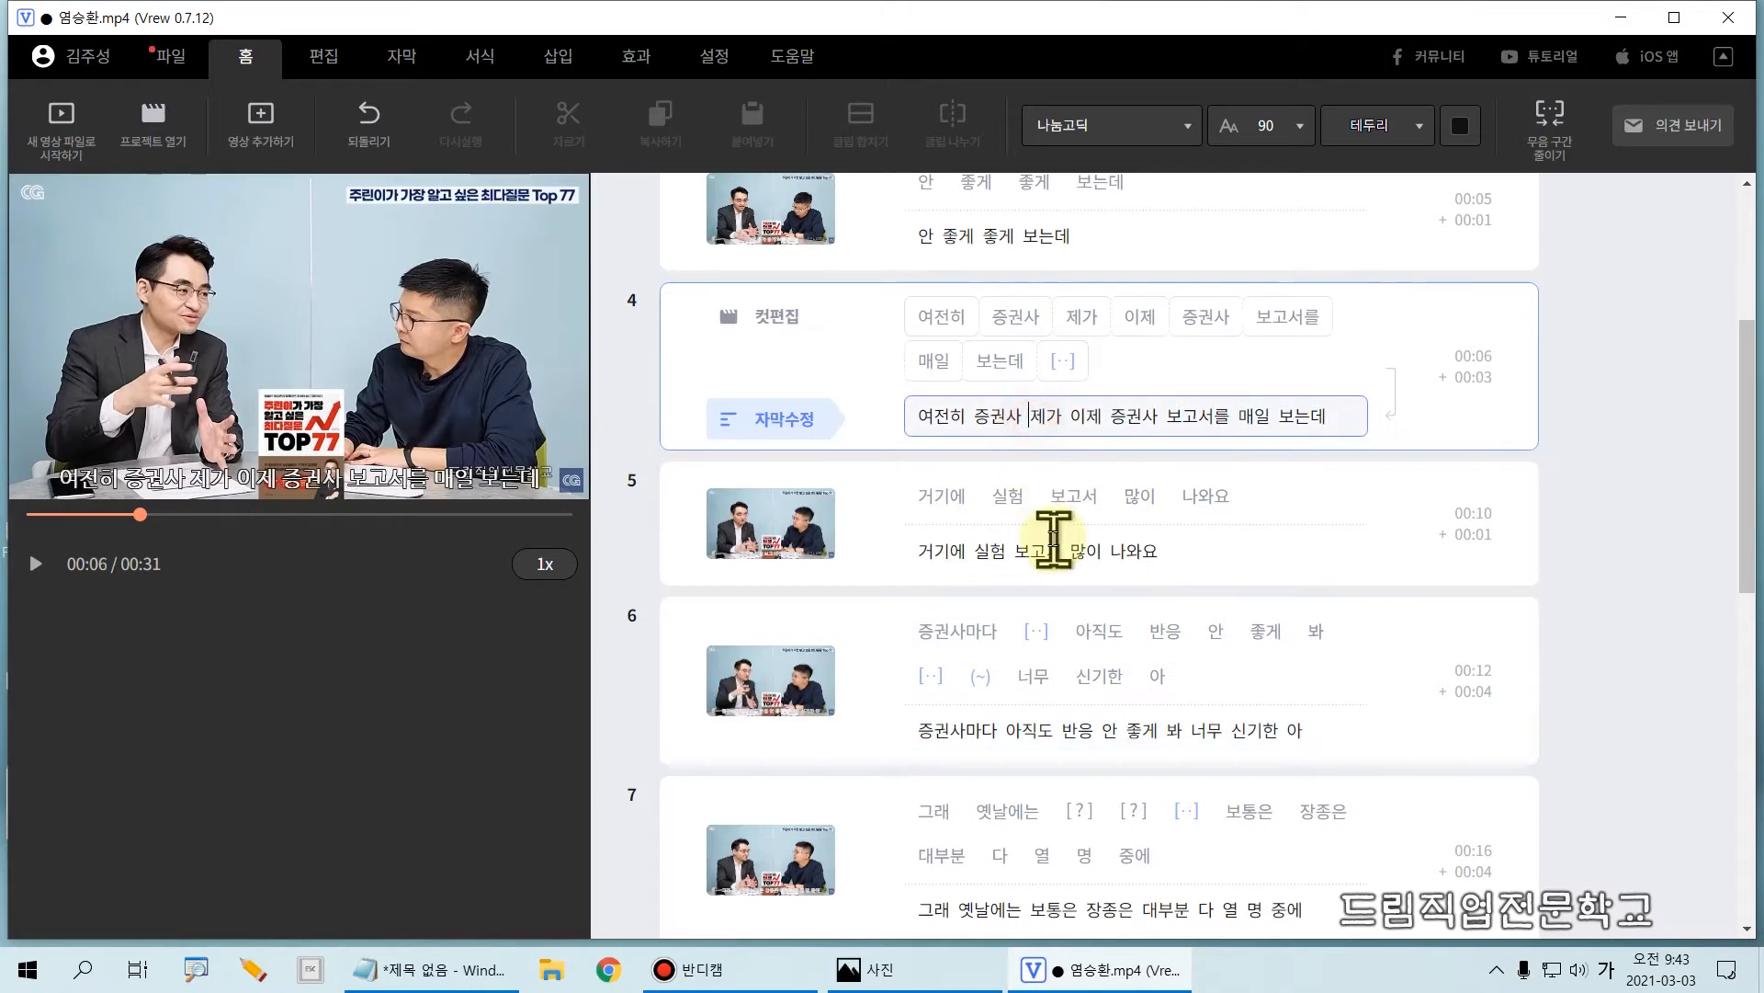
pyautogui.click(1055, 317)
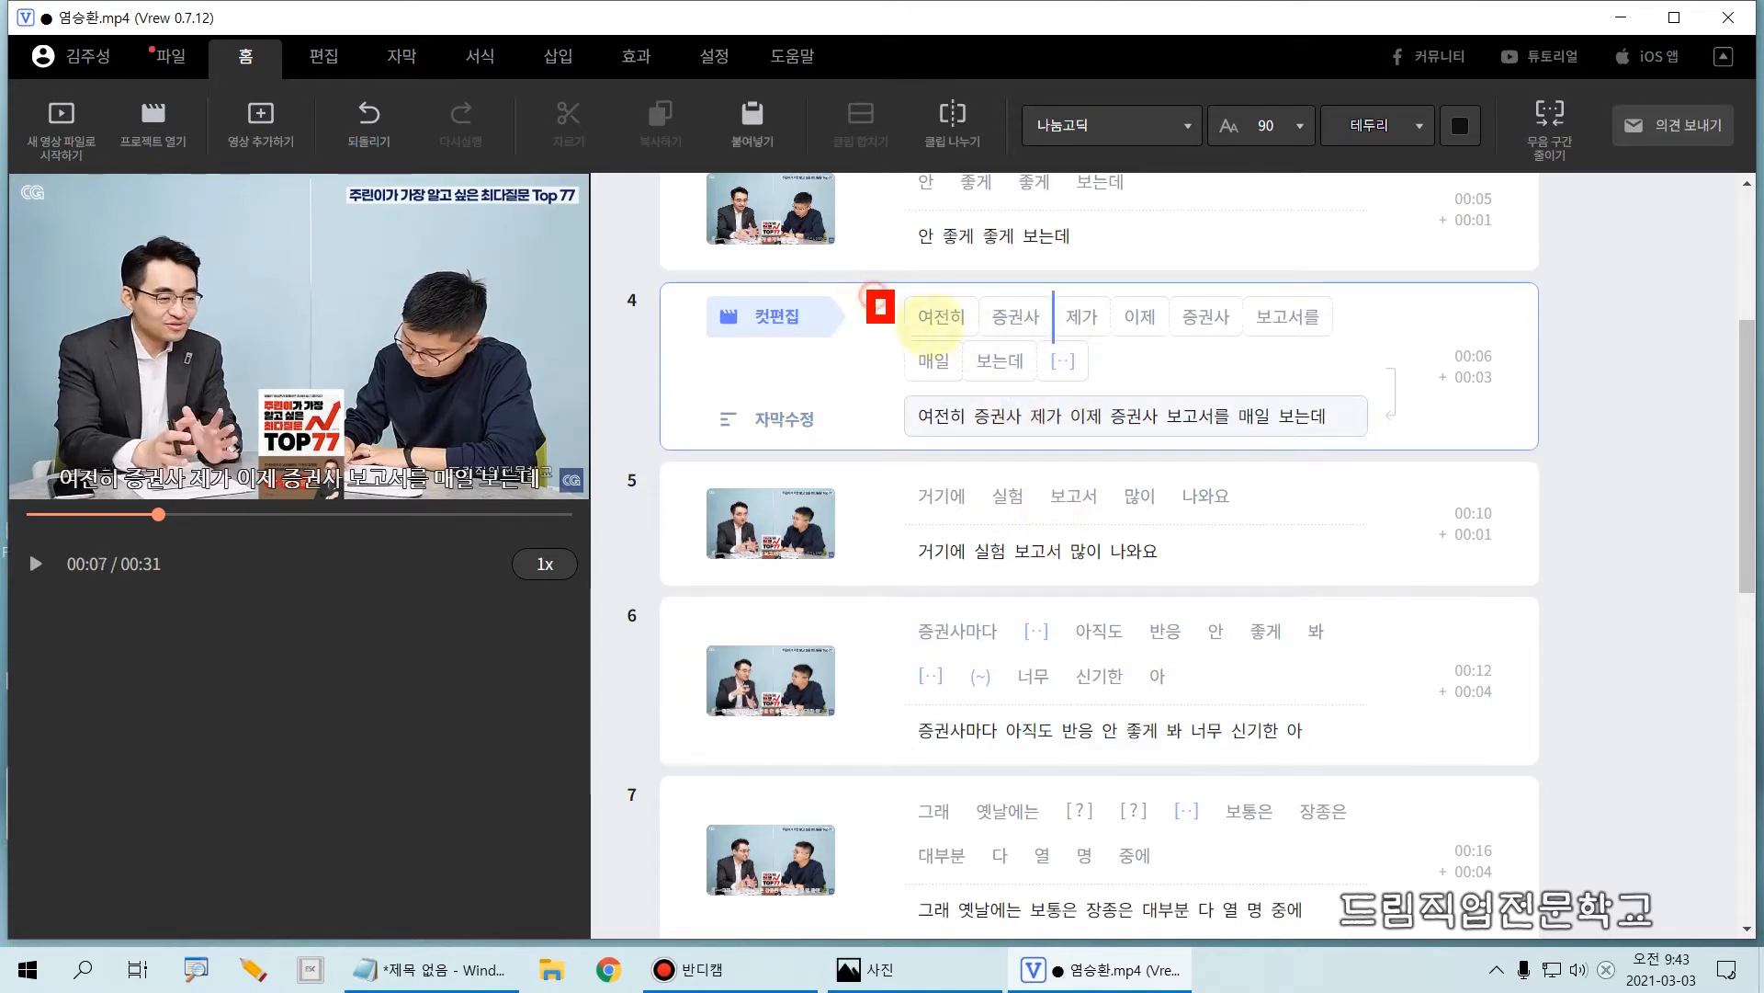
pyautogui.moveTo(886, 317); pyautogui.dragTo(1059, 338)
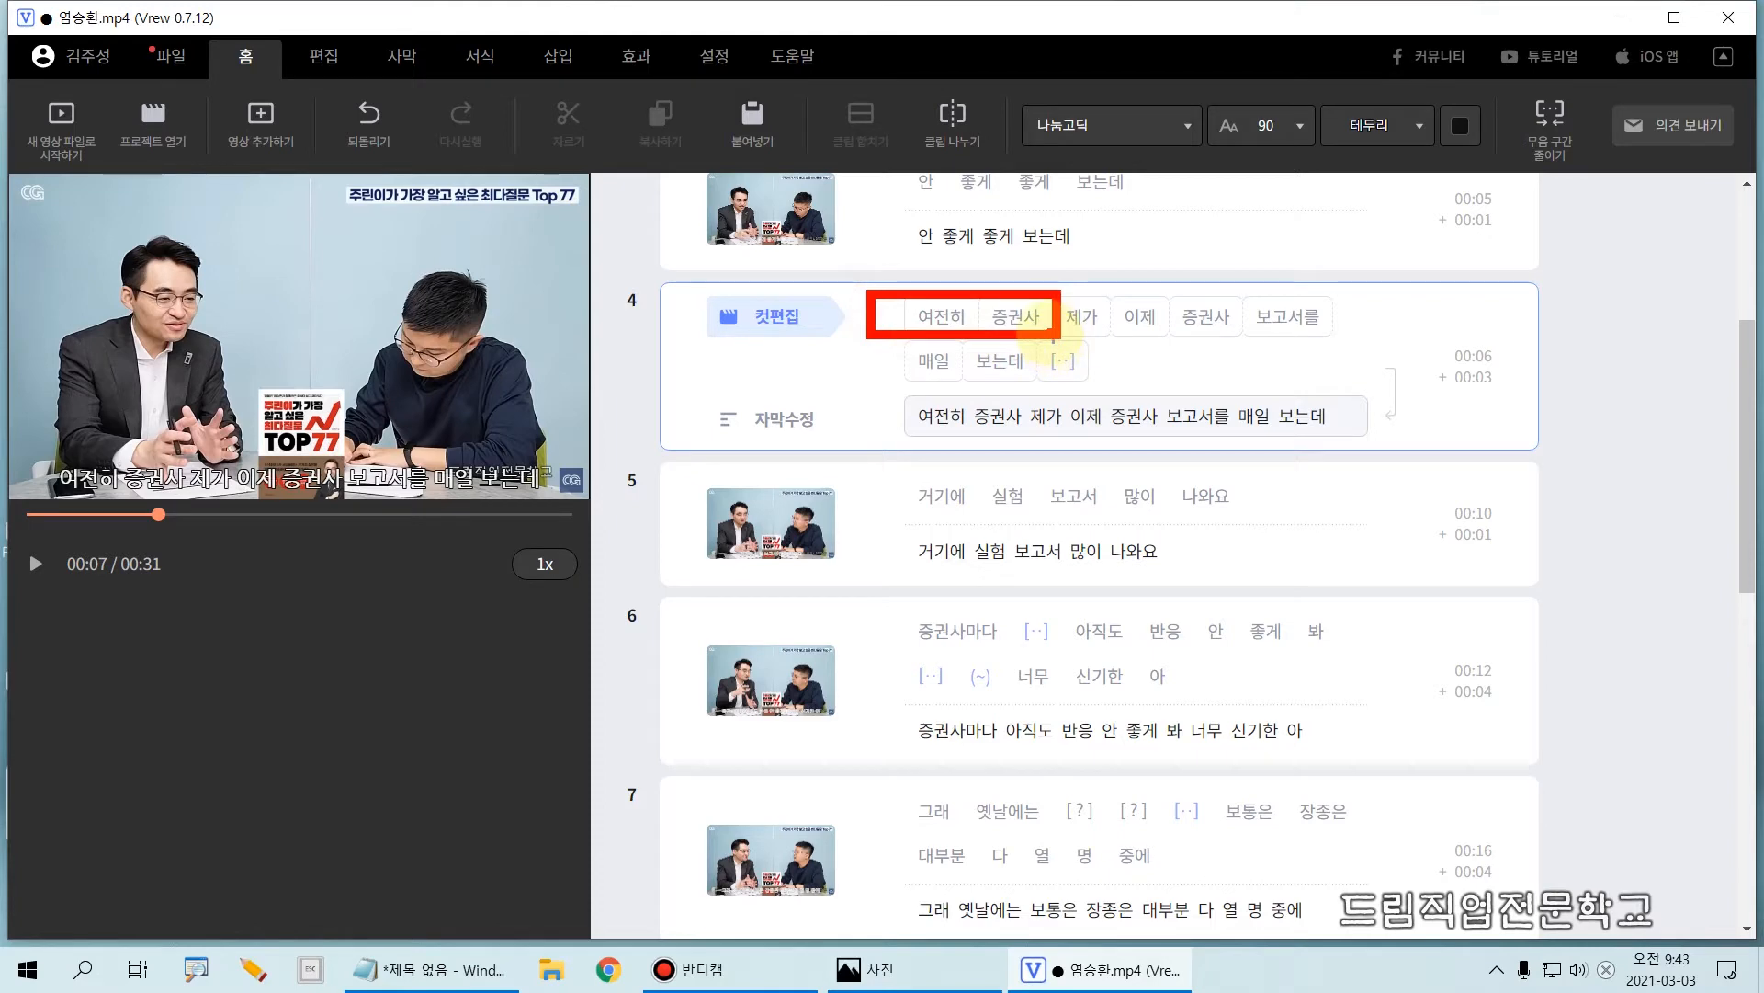
pyautogui.moveTo(1071, 282); pyautogui.dragTo(1341, 351)
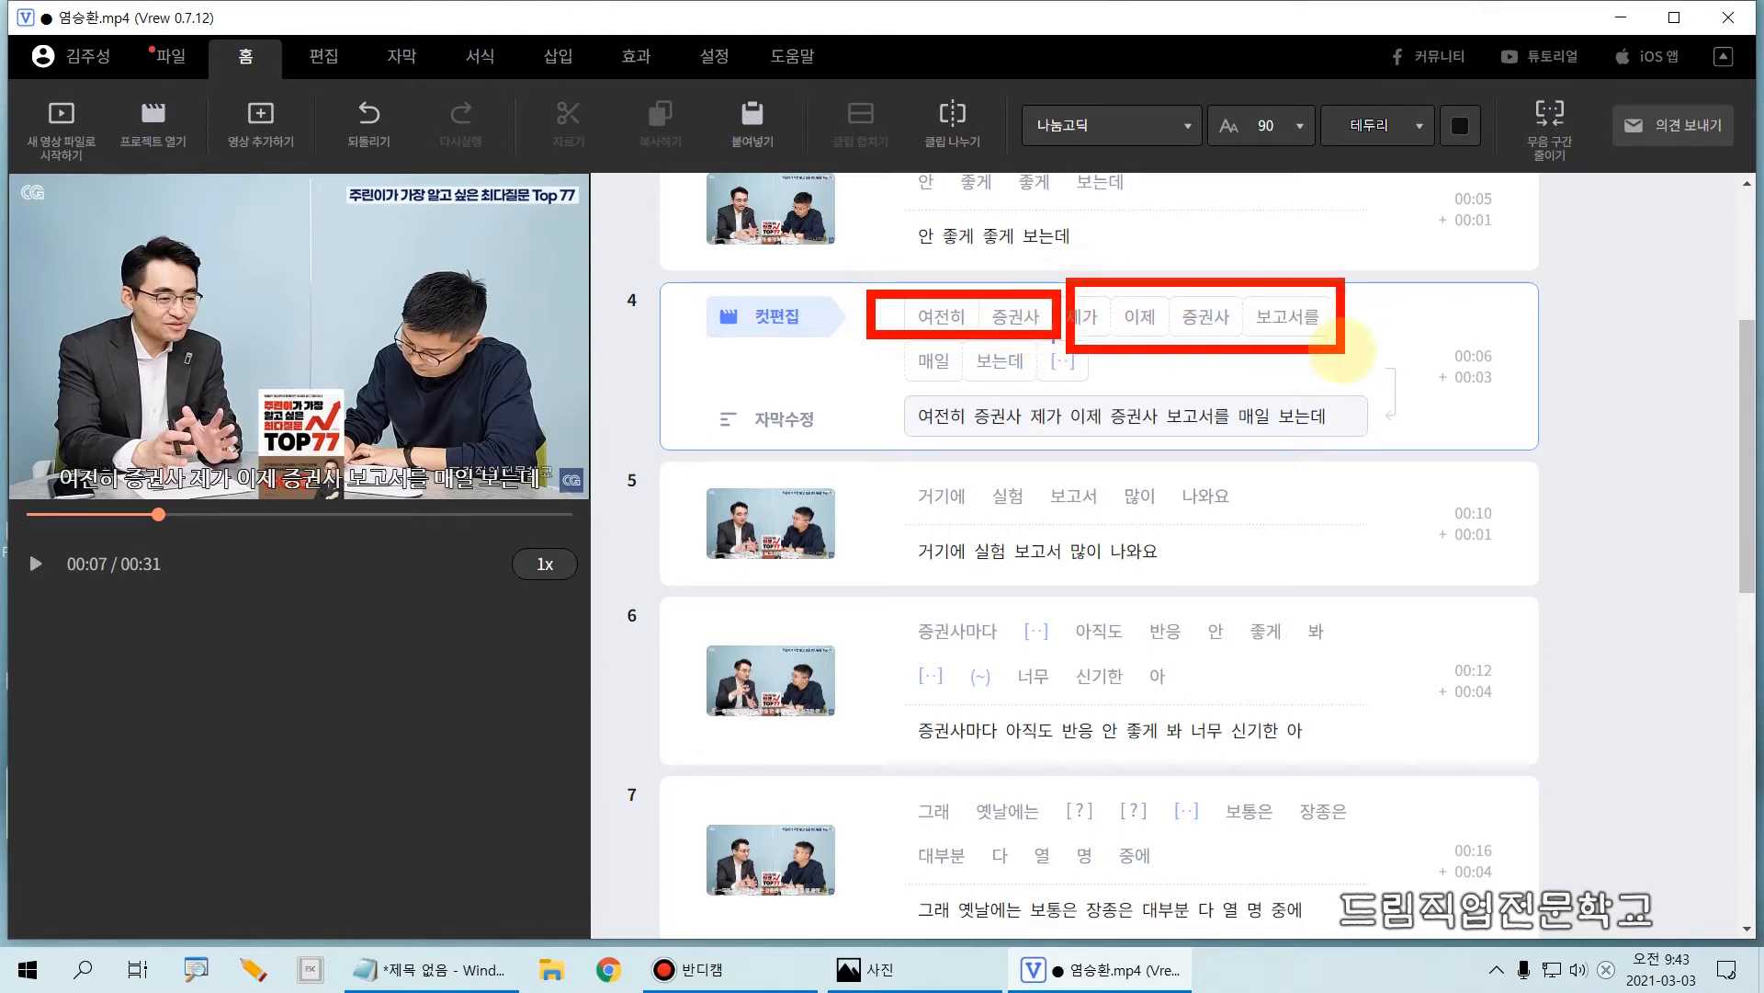
pyautogui.press('Escape')
pyautogui.click(1055, 319)
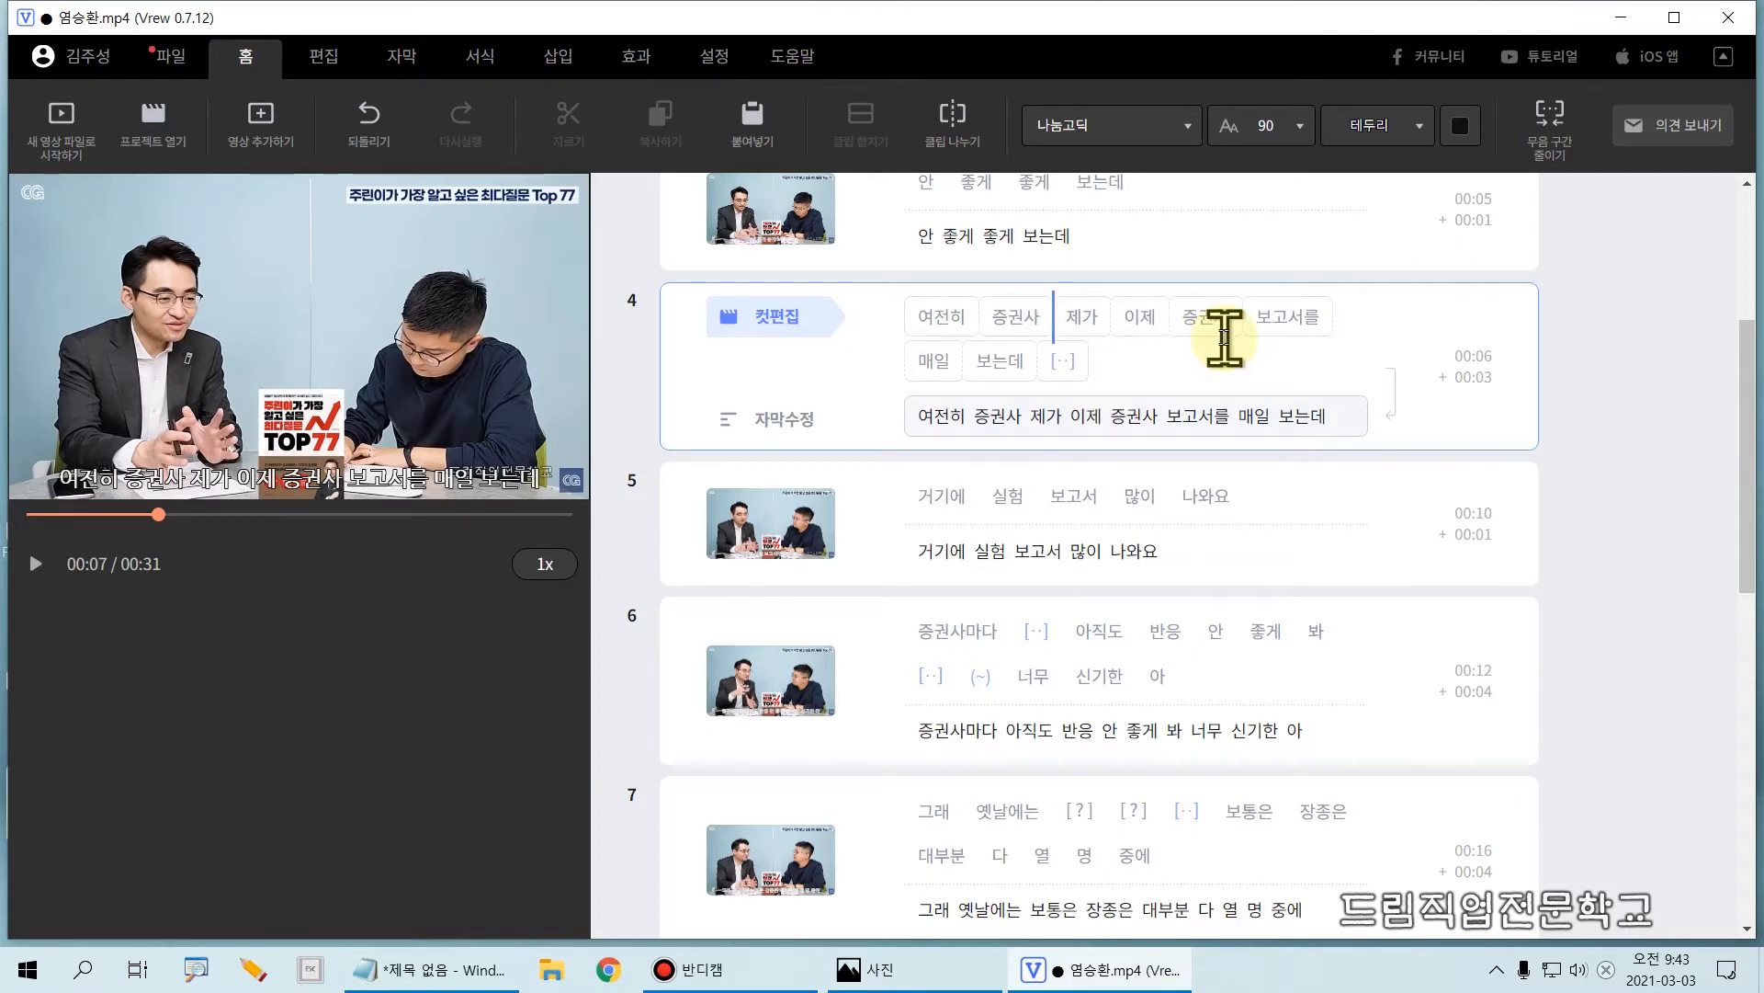
pyautogui.press('Return')
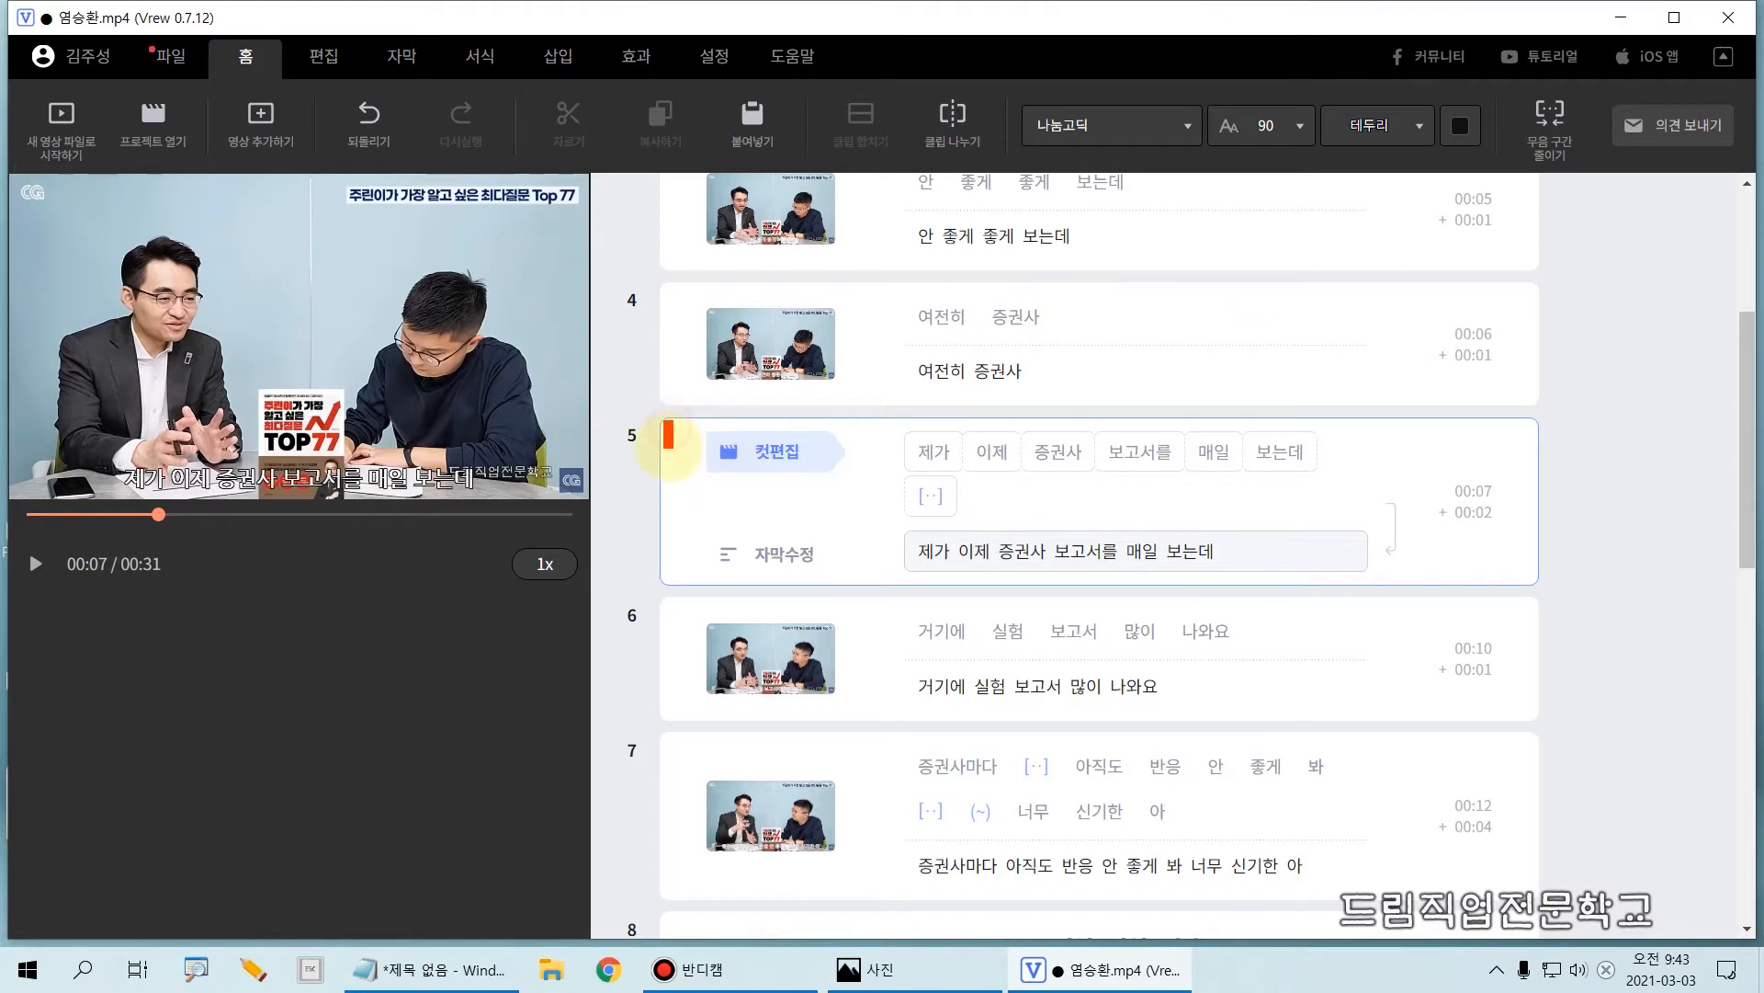
# Step: Merge clip 5, starting with "제가", back into clip 4
pyautogui.click(667, 288)
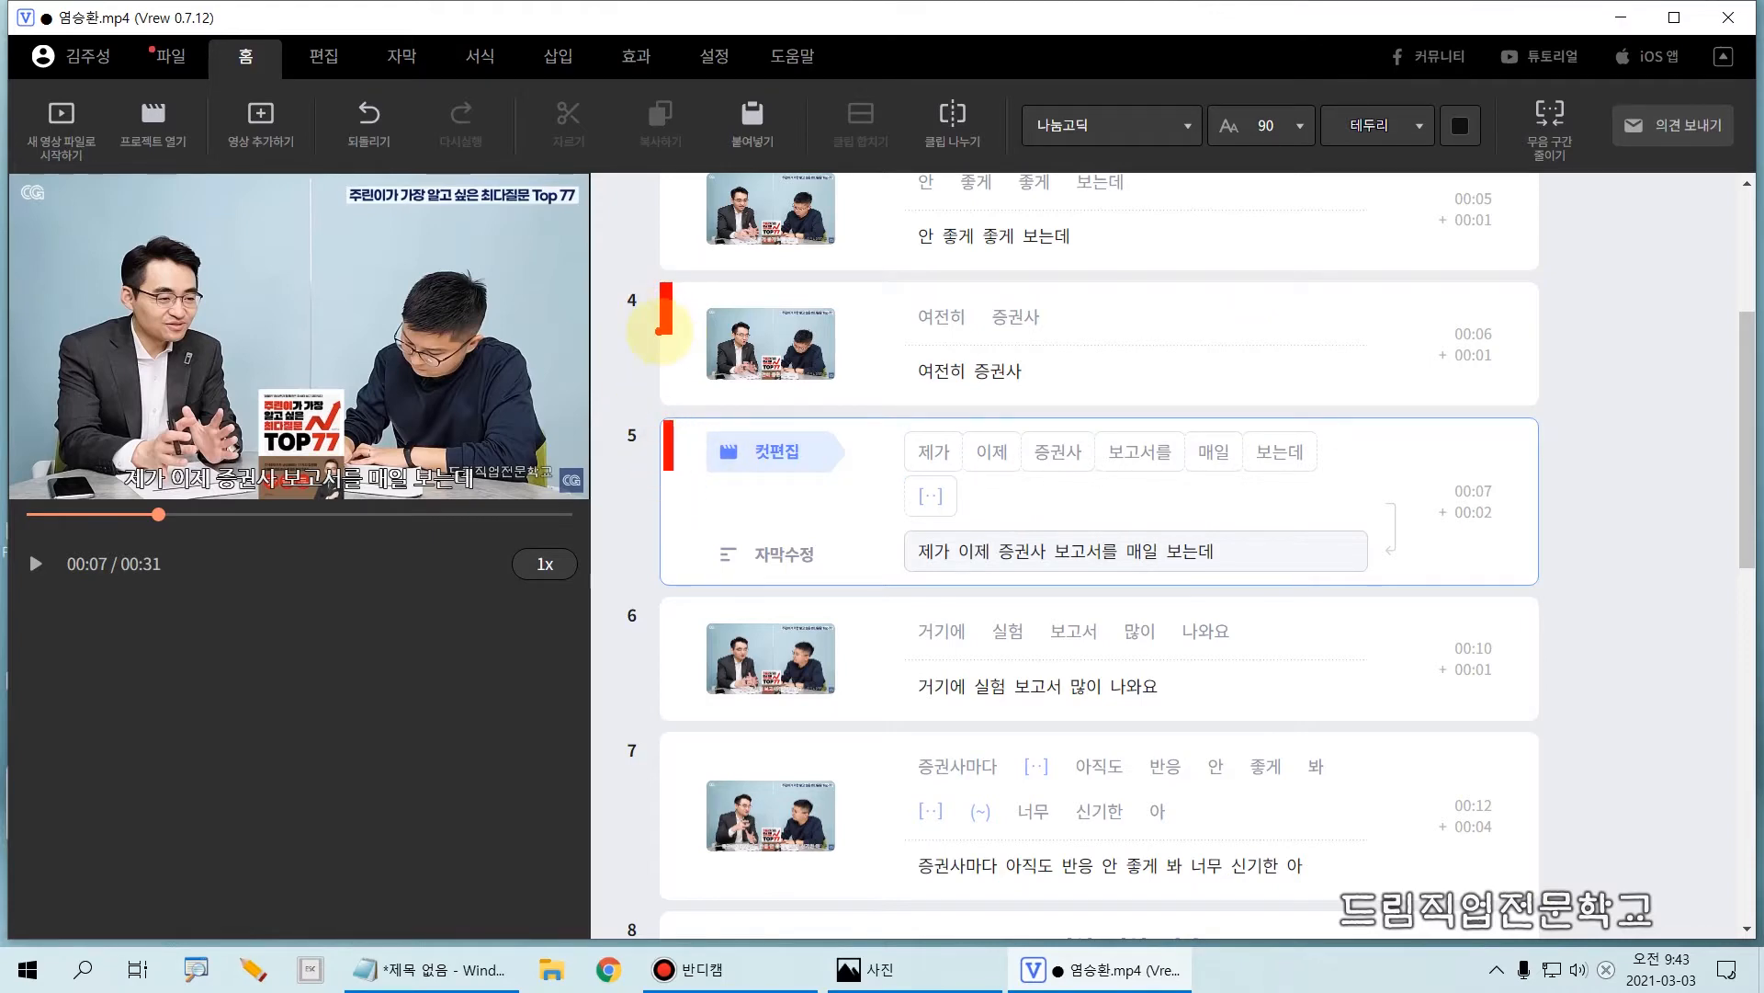
pyautogui.moveTo(659, 330); pyautogui.dragTo(660, 335)
pyautogui.click(871, 459)
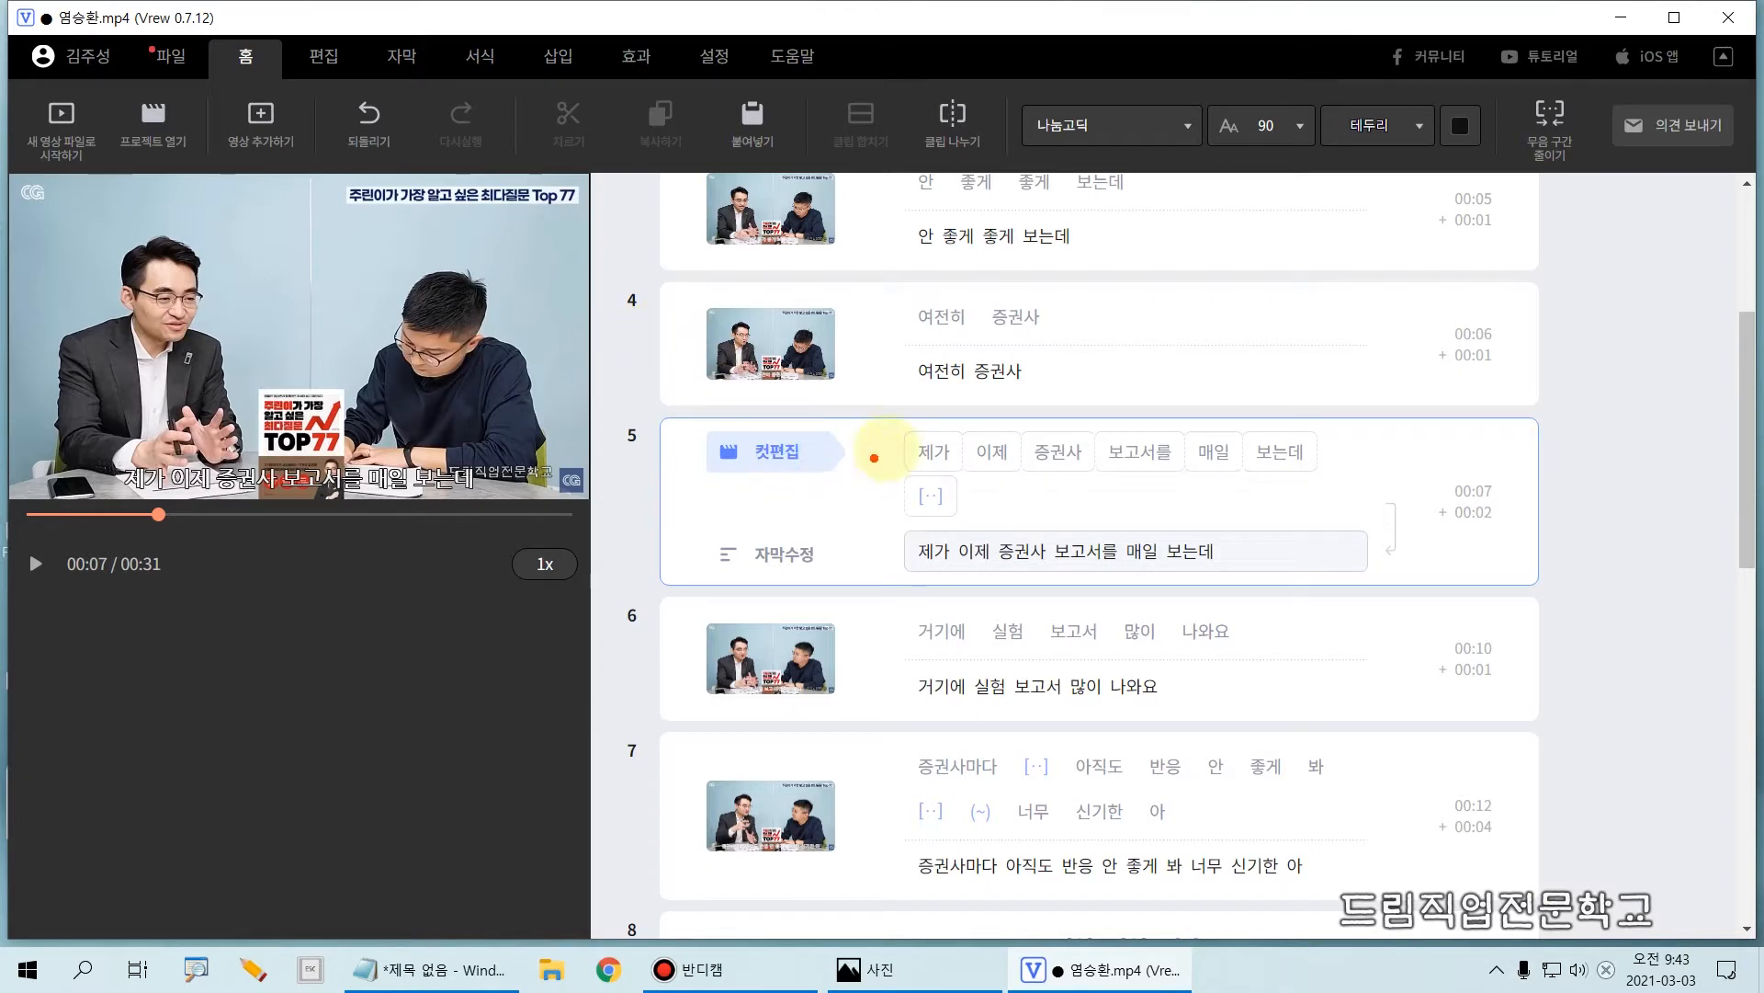
pyautogui.moveTo(896, 425); pyautogui.dragTo(898, 474)
pyautogui.click(914, 539)
pyautogui.press('Escape')
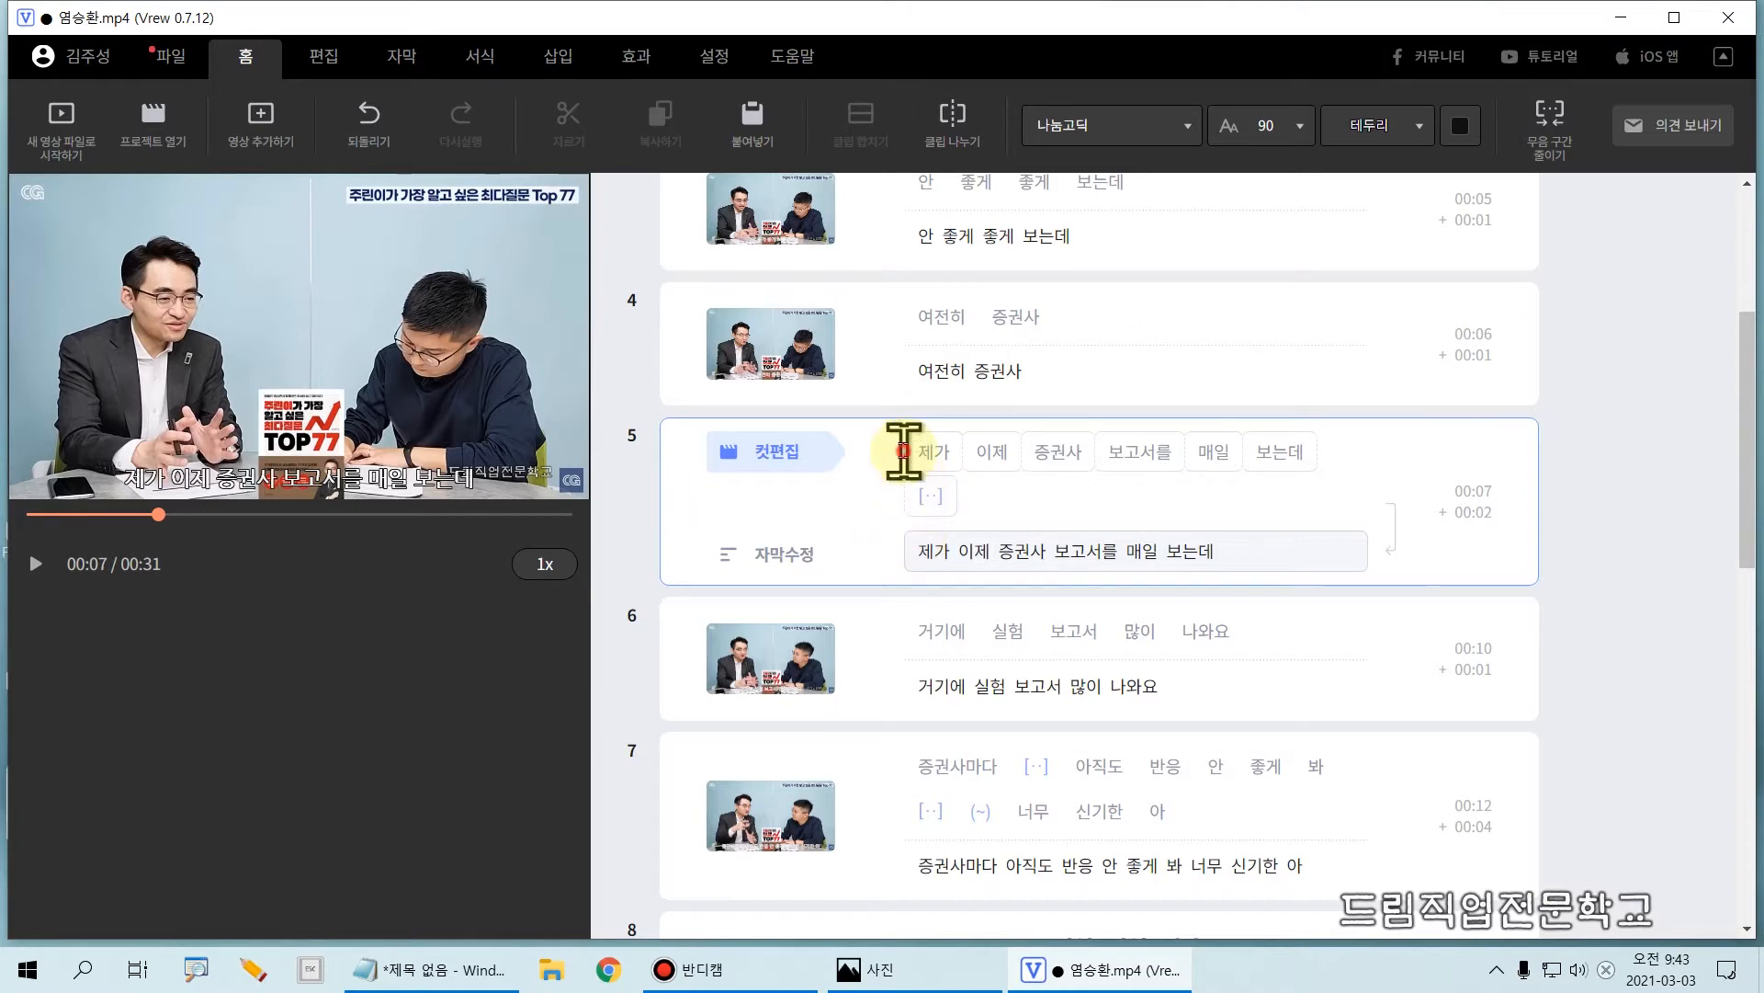
pyautogui.press('BackSpace')
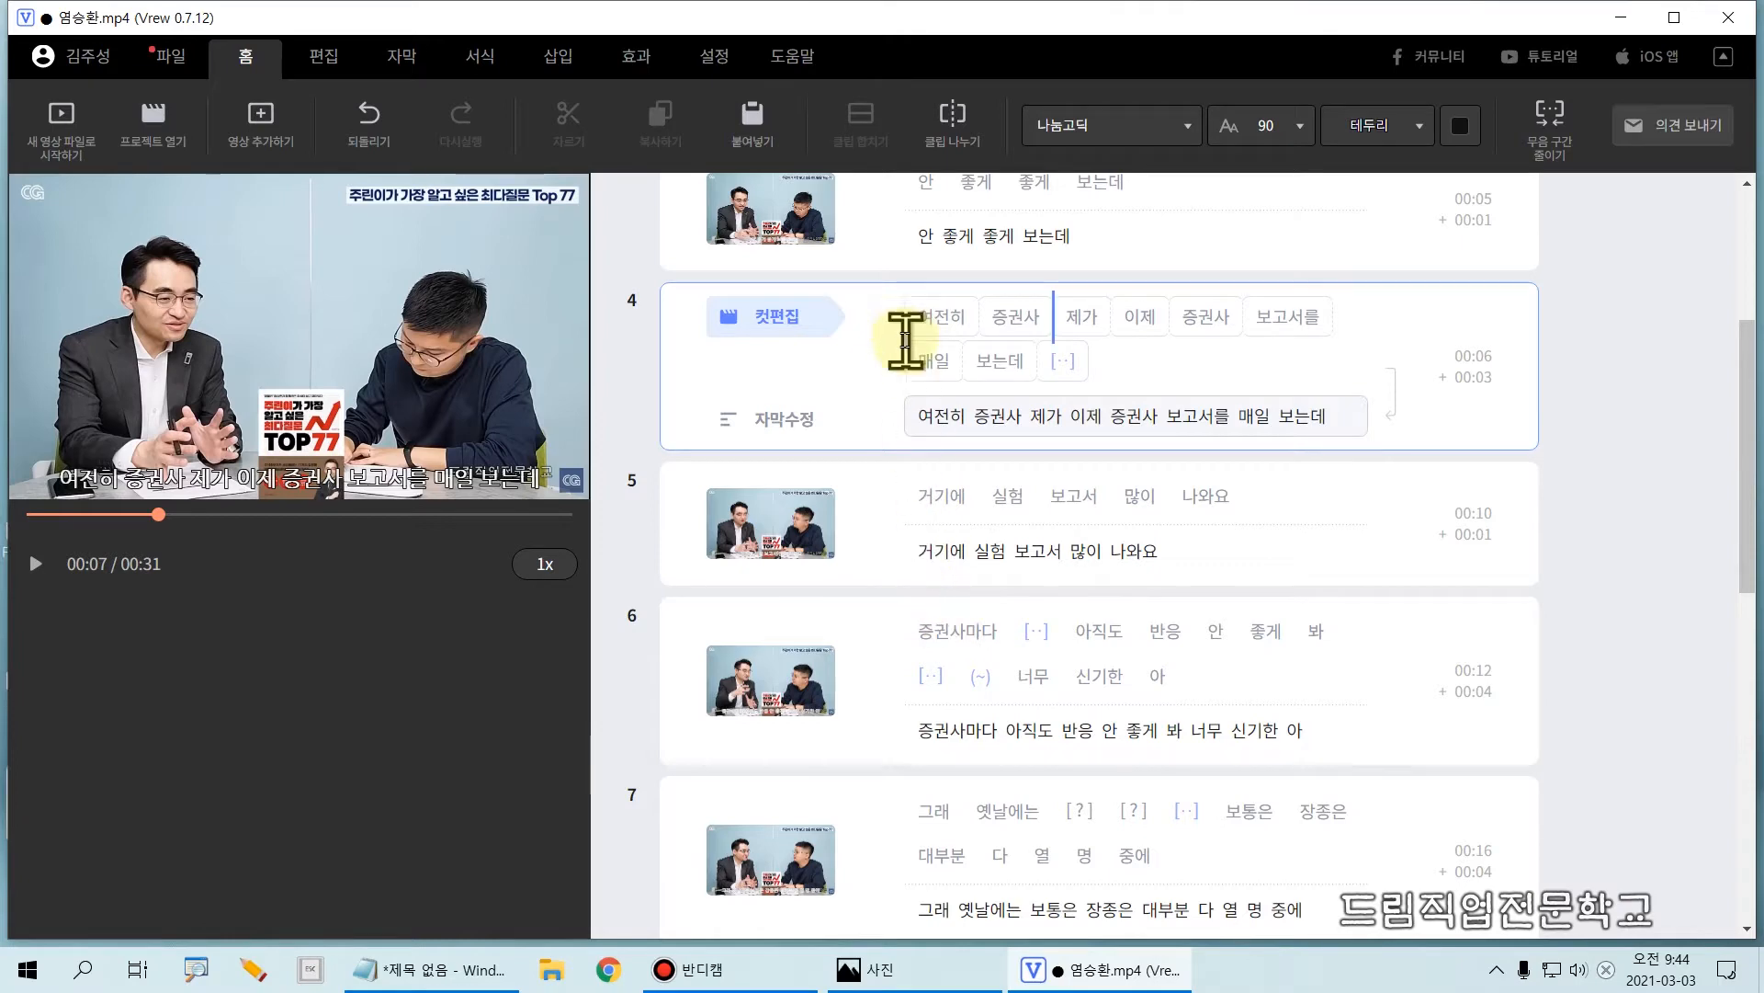
# Step: Play the video from the first word of clip 1 and stop it at "좋겠구나" in clip 2
pyautogui.scroll(5, 906, 331)
pyautogui.click(906, 299)
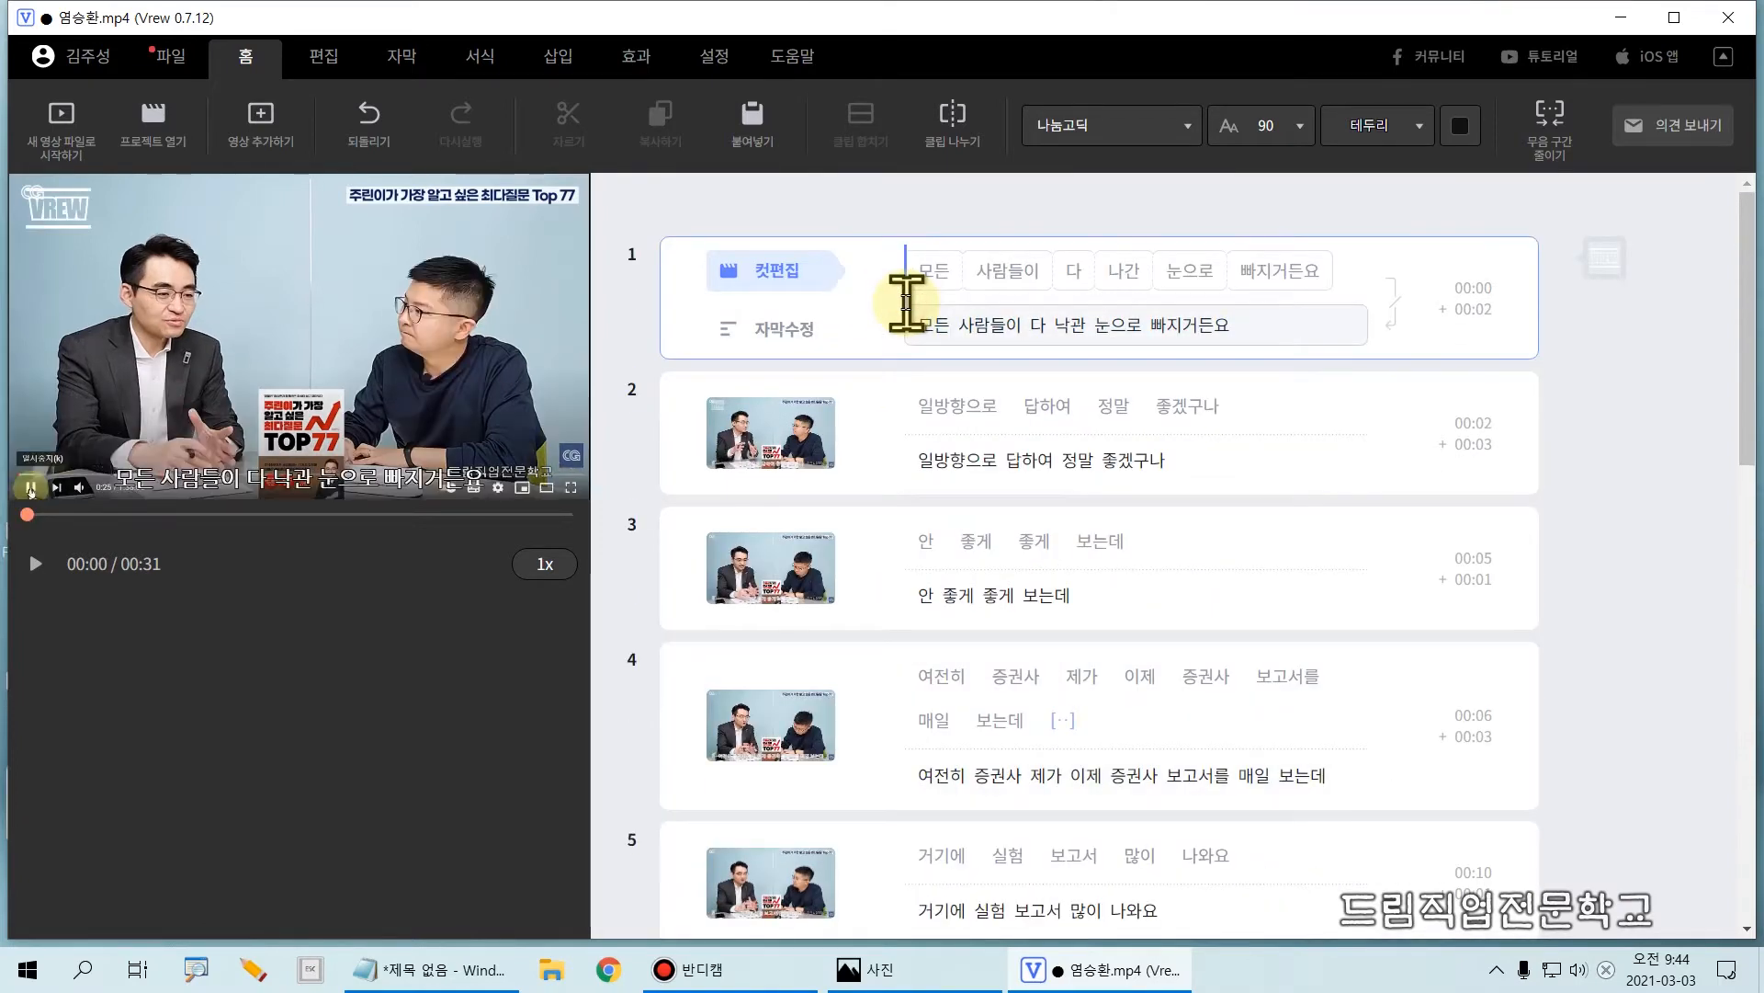
pyautogui.moveTo(654, 225)
pyautogui.mouseDown()
pyautogui.moveTo(1094, 355)
pyautogui.moveTo(1540, 369)
pyautogui.mouseUp()
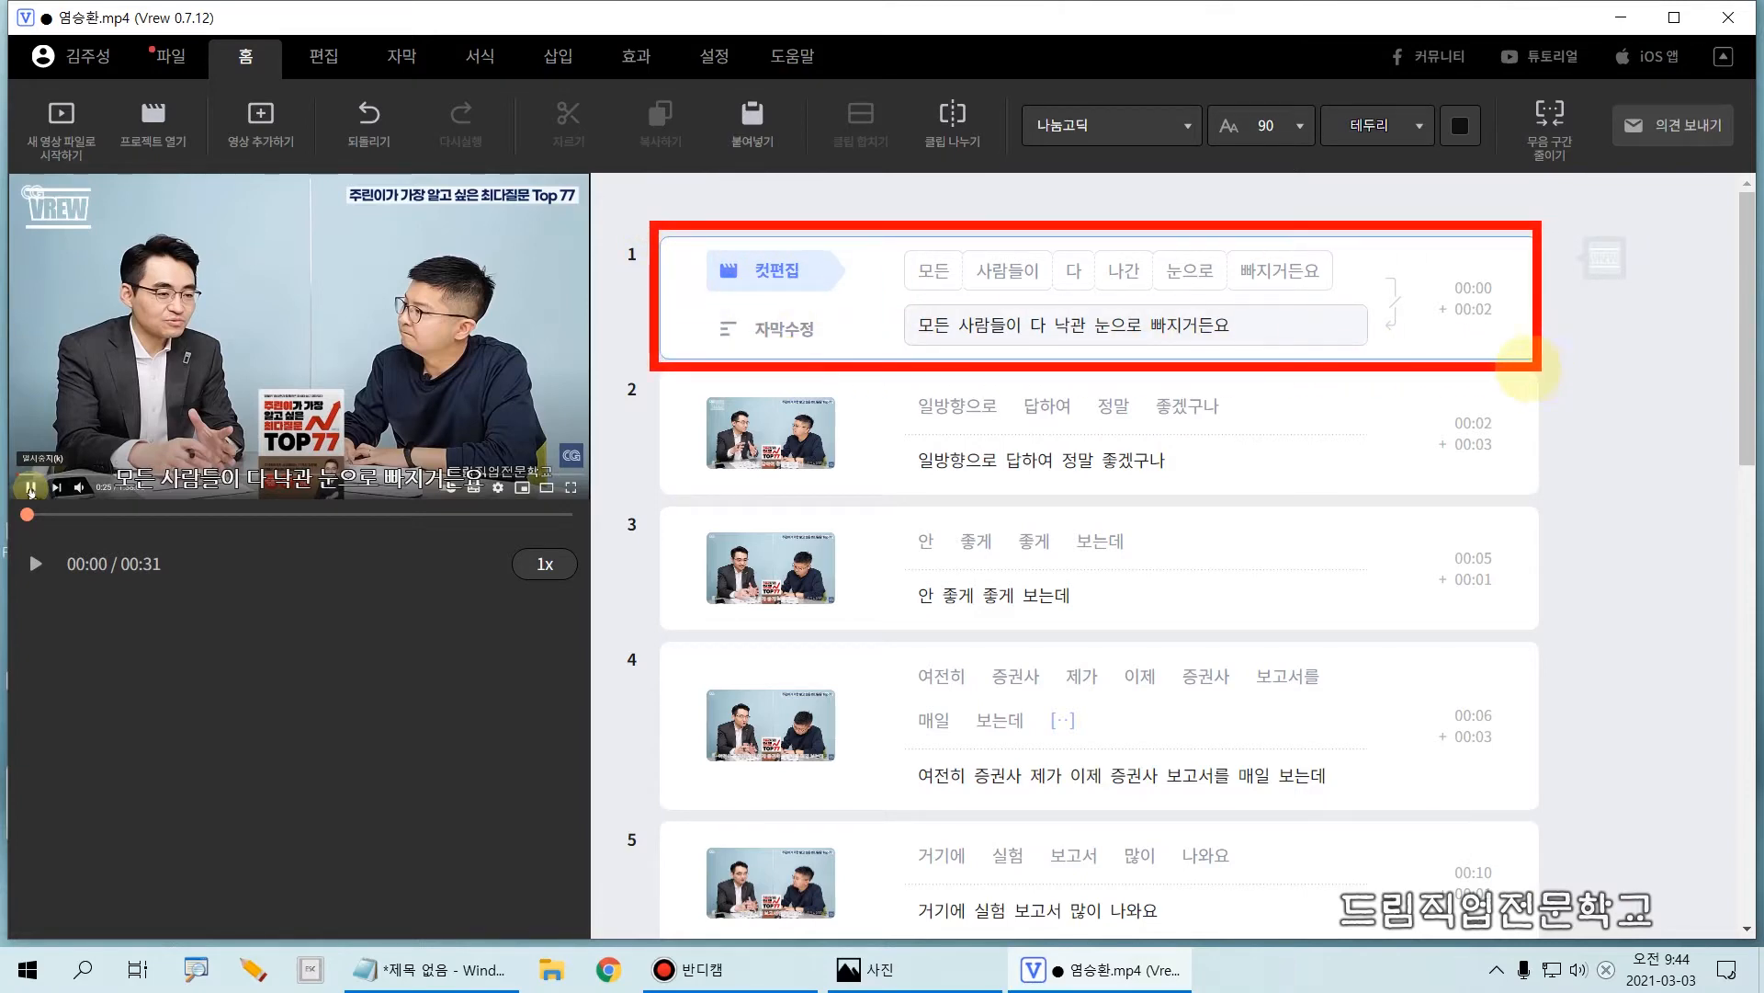
pyautogui.moveTo(646, 370)
pyautogui.mouseDown()
pyautogui.moveTo(1096, 504)
pyautogui.moveTo(1546, 513)
pyautogui.mouseUp()
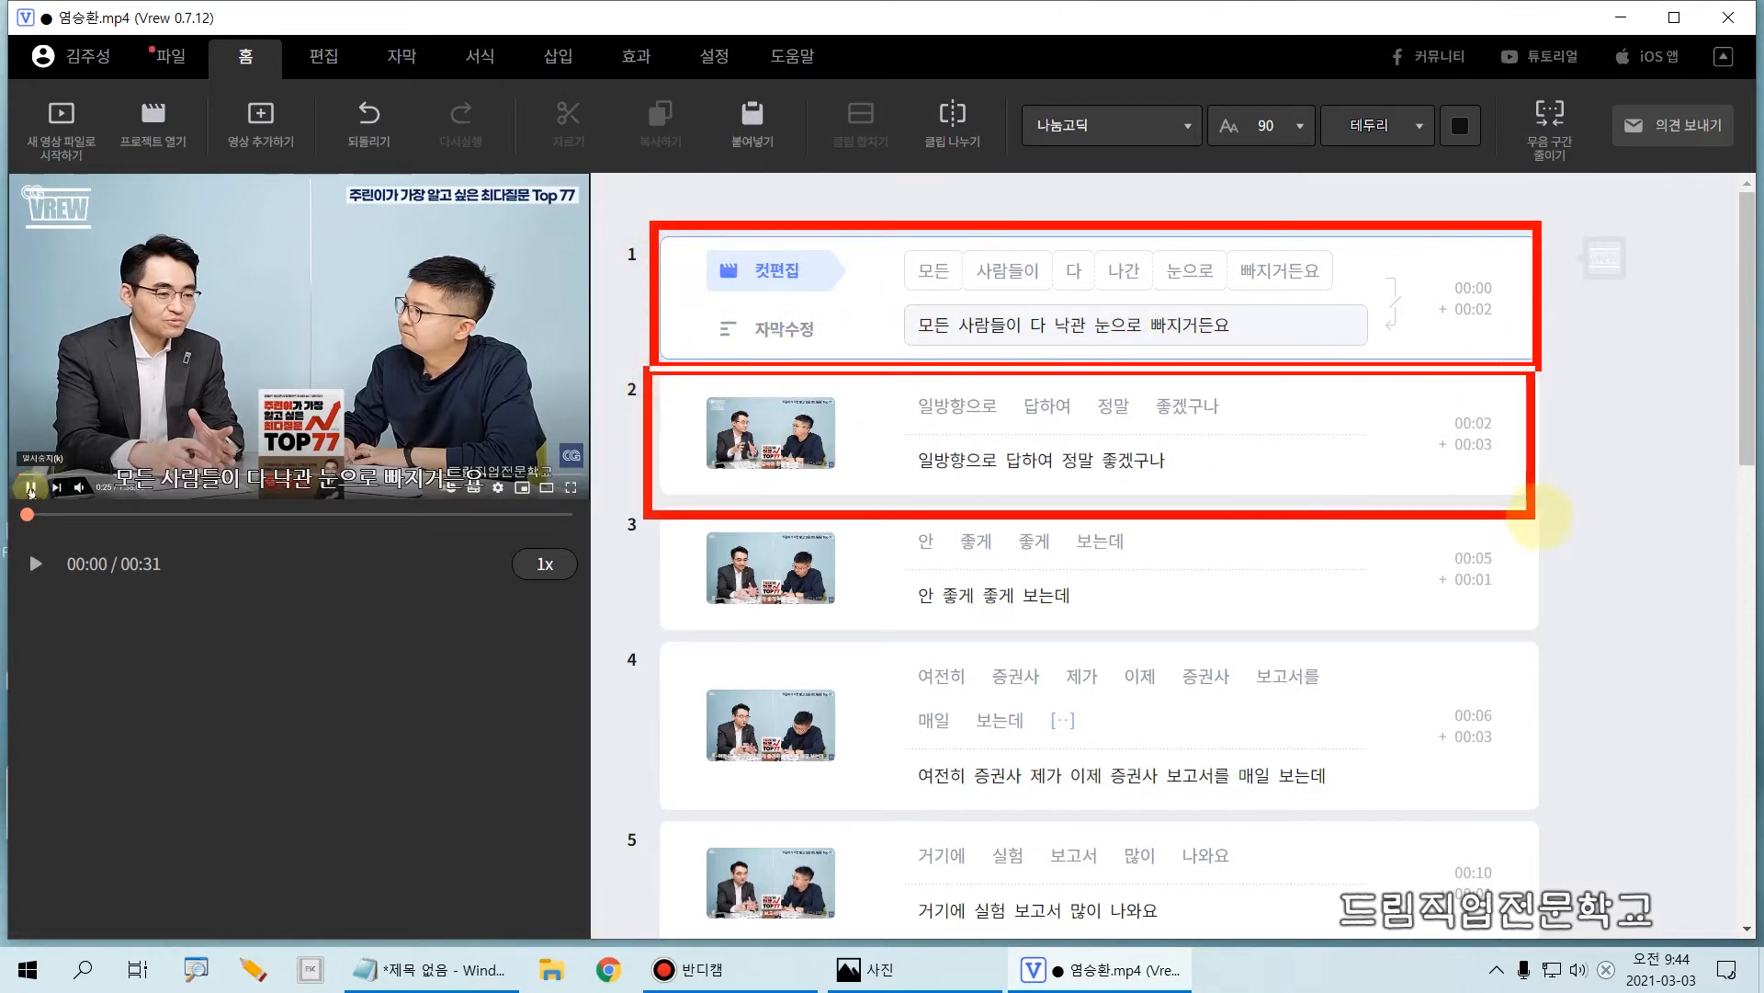
pyautogui.click(1510, 471)
pyautogui.press('Escape')
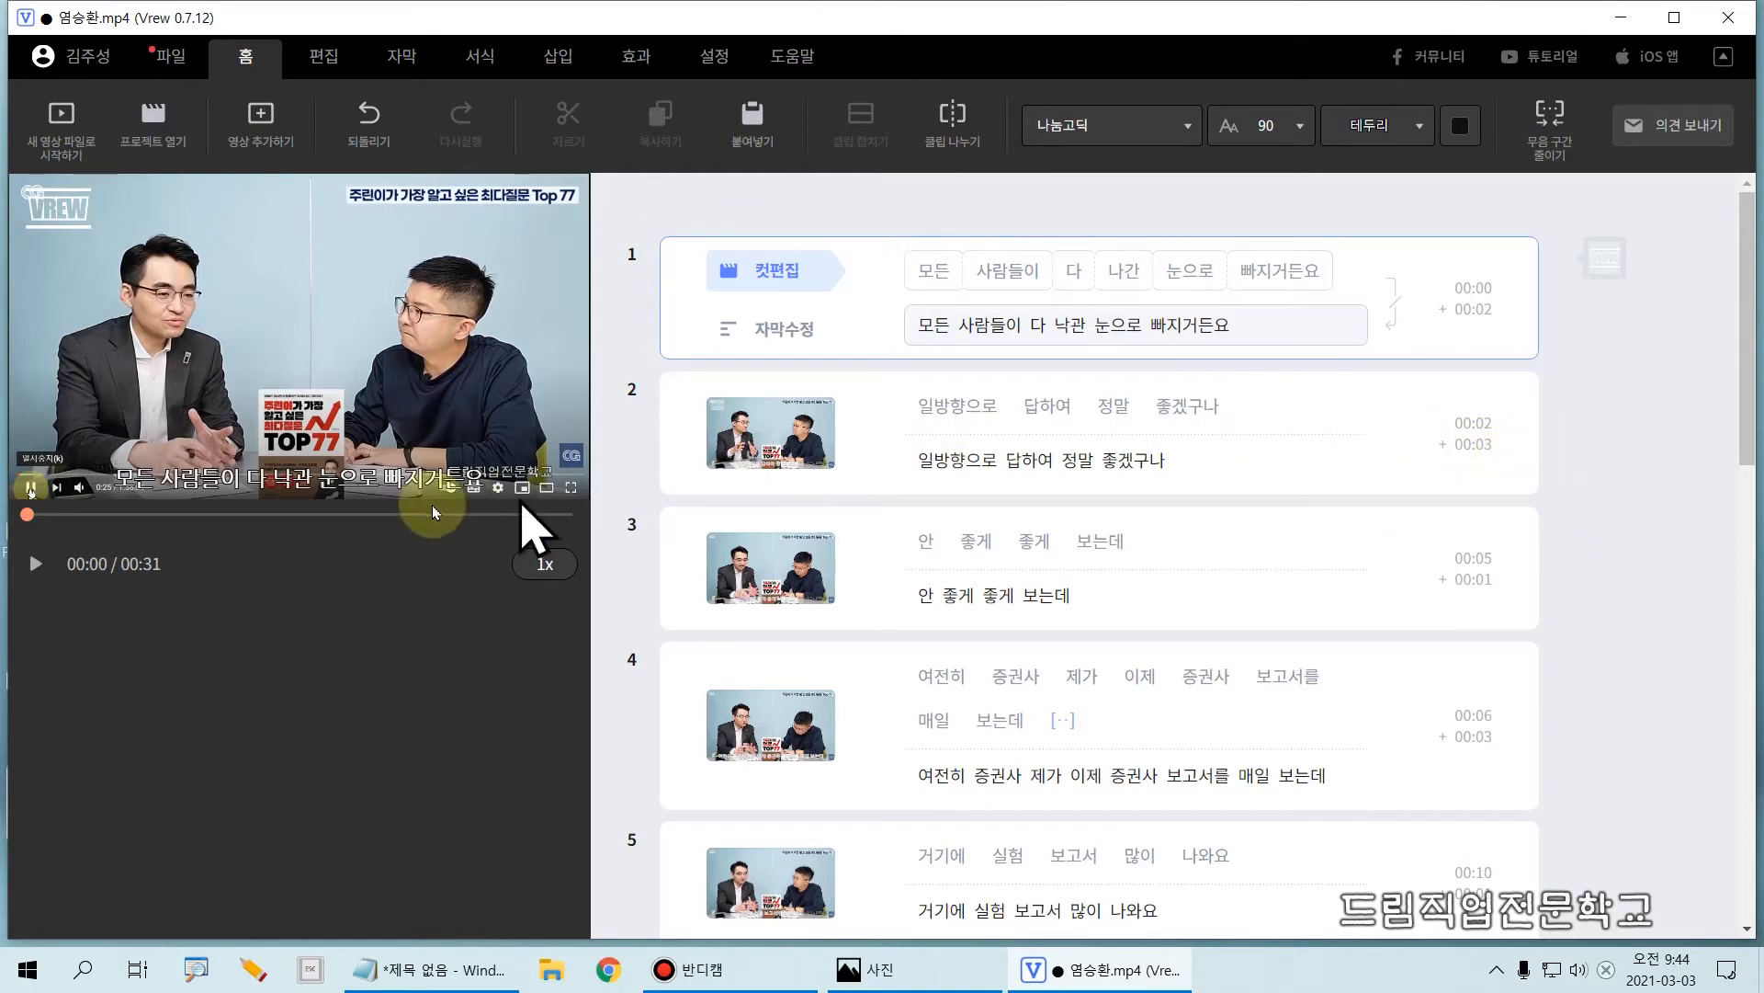
pyautogui.click(368, 487)
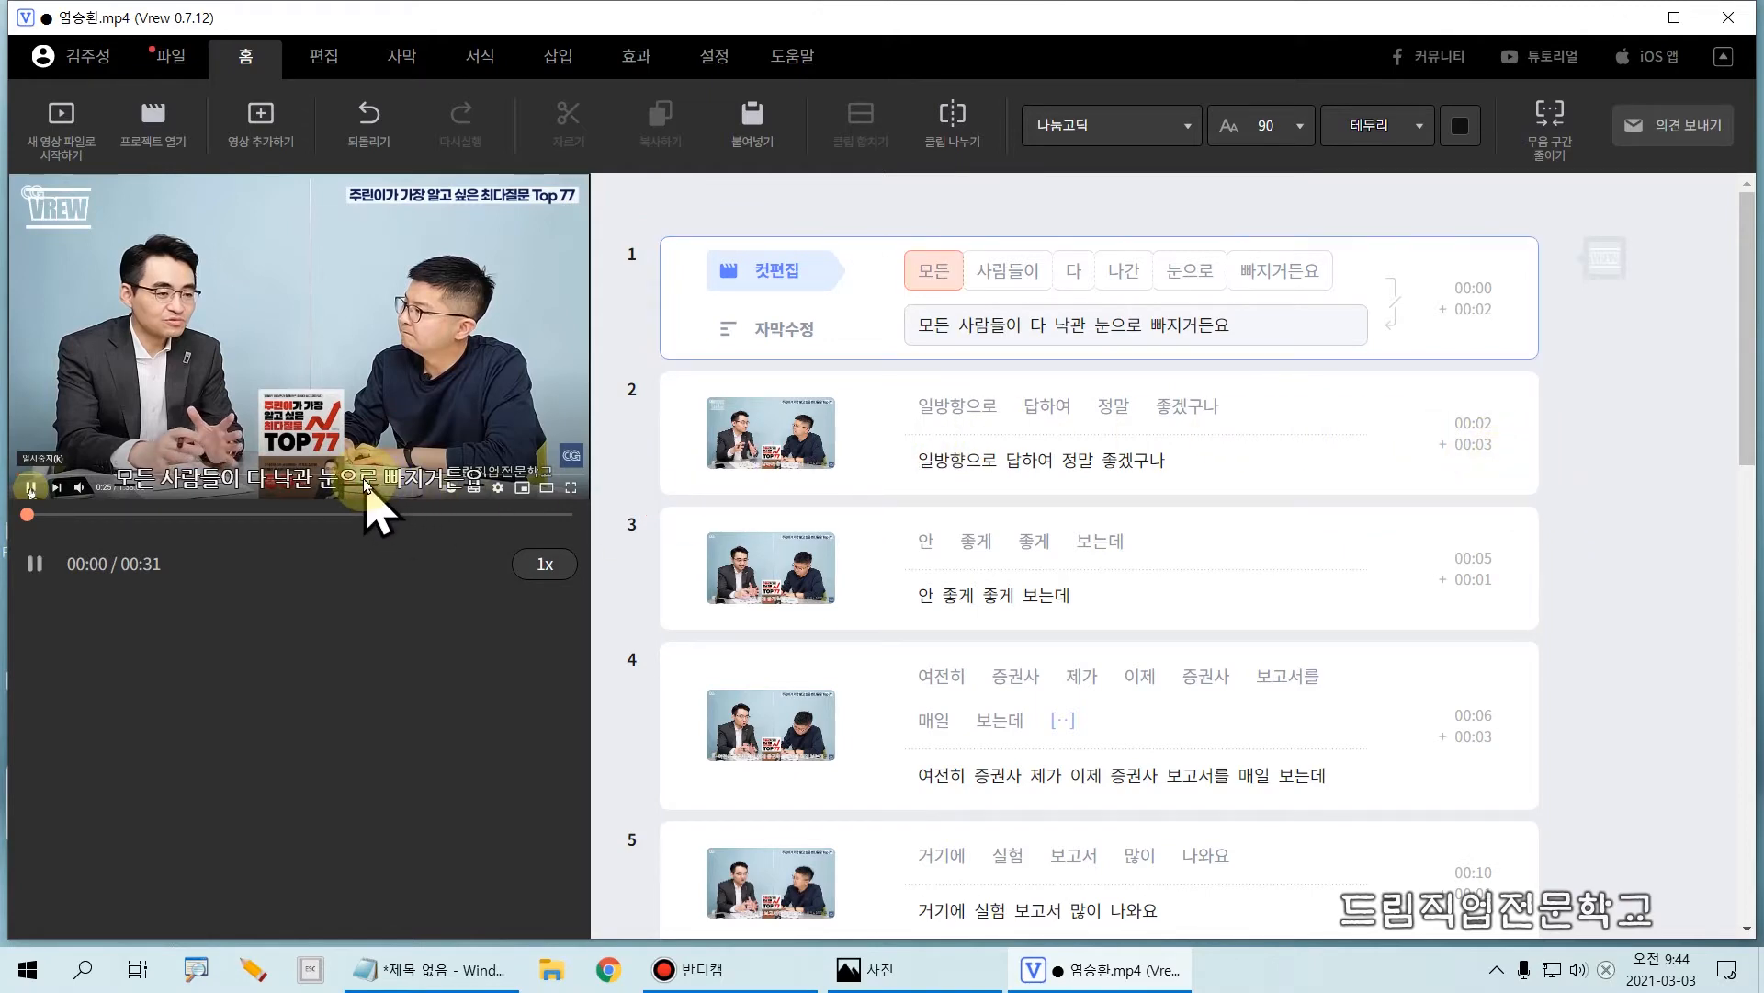
pyautogui.moveTo(106, 445); pyautogui.dragTo(474, 504)
pyautogui.press('Escape')
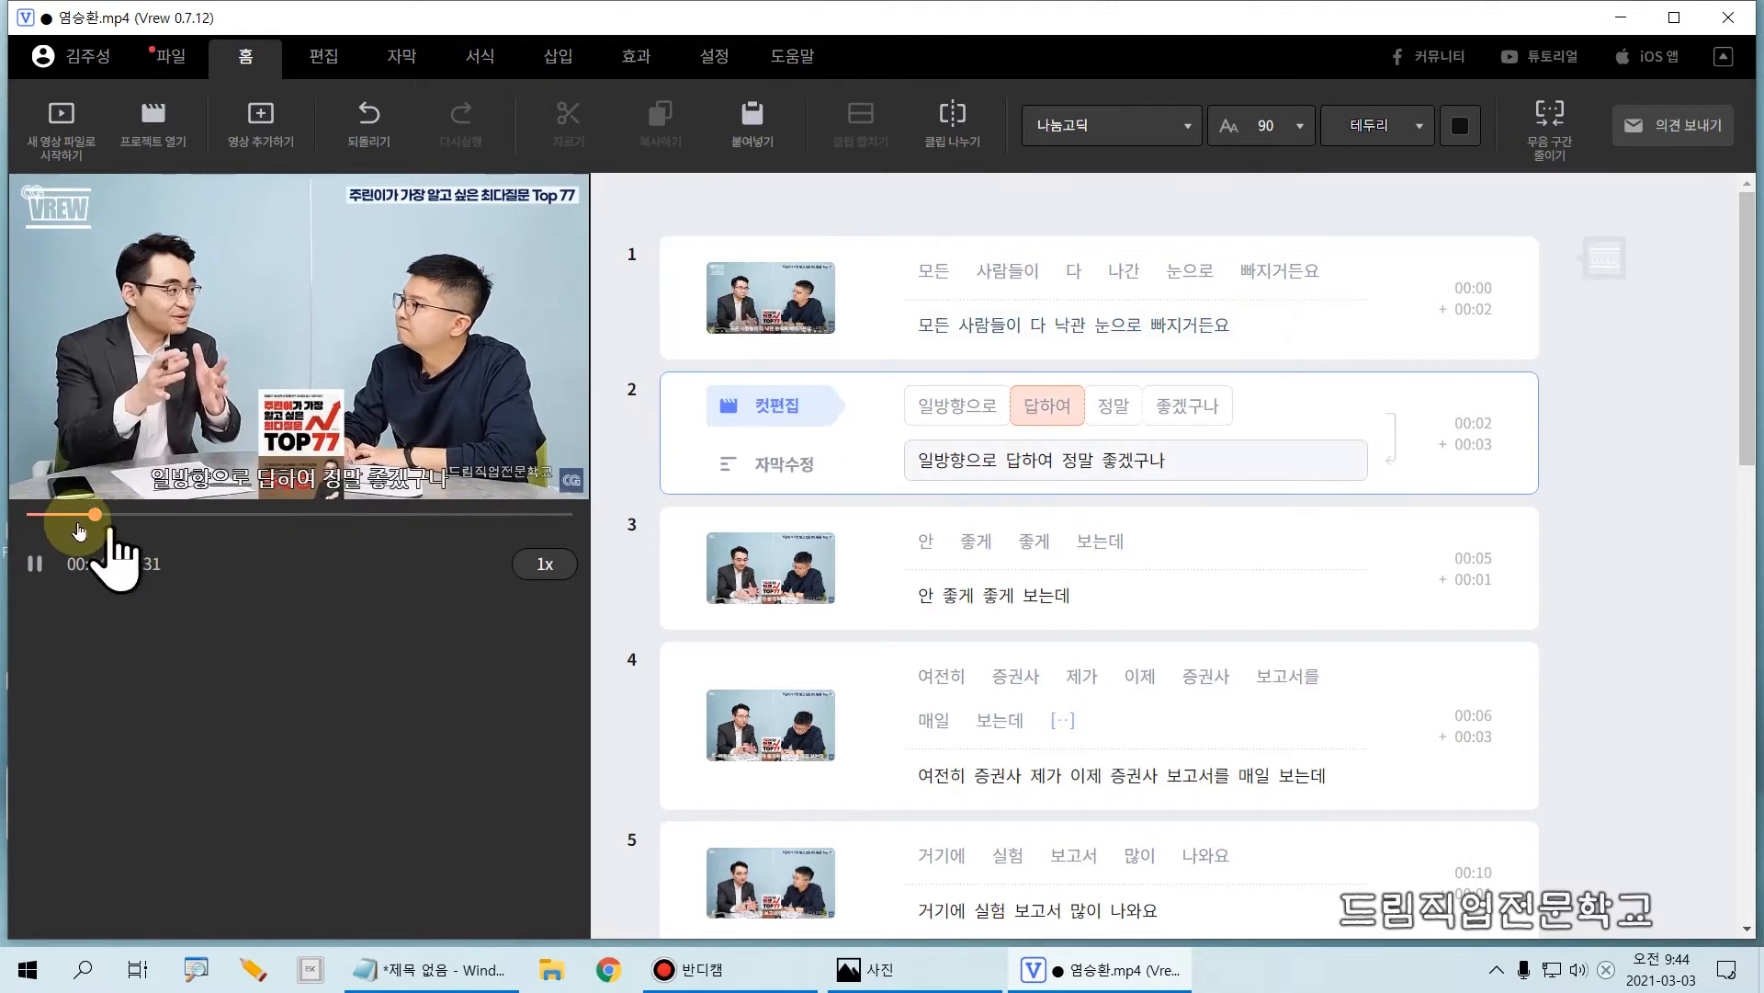
pyautogui.click(46, 558)
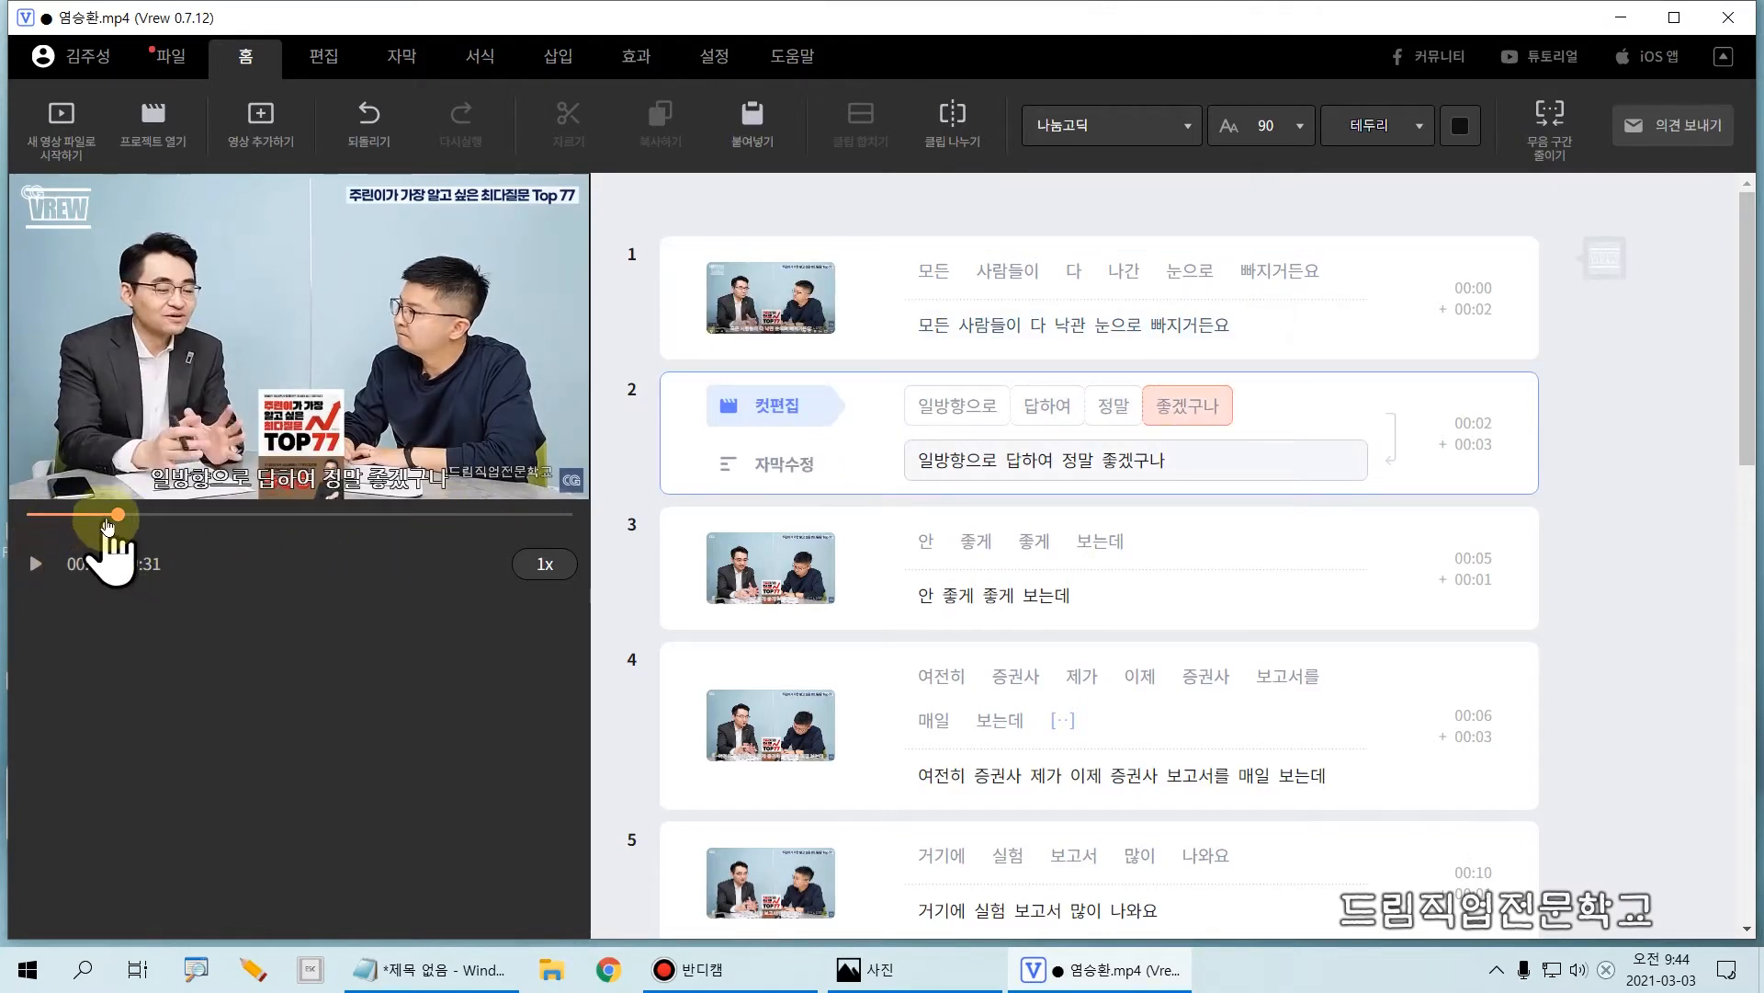
# Step: Return to the first word of clip 1 and look through the general, editing and subtitle commands before showing the formatting options
pyautogui.click(929, 284)
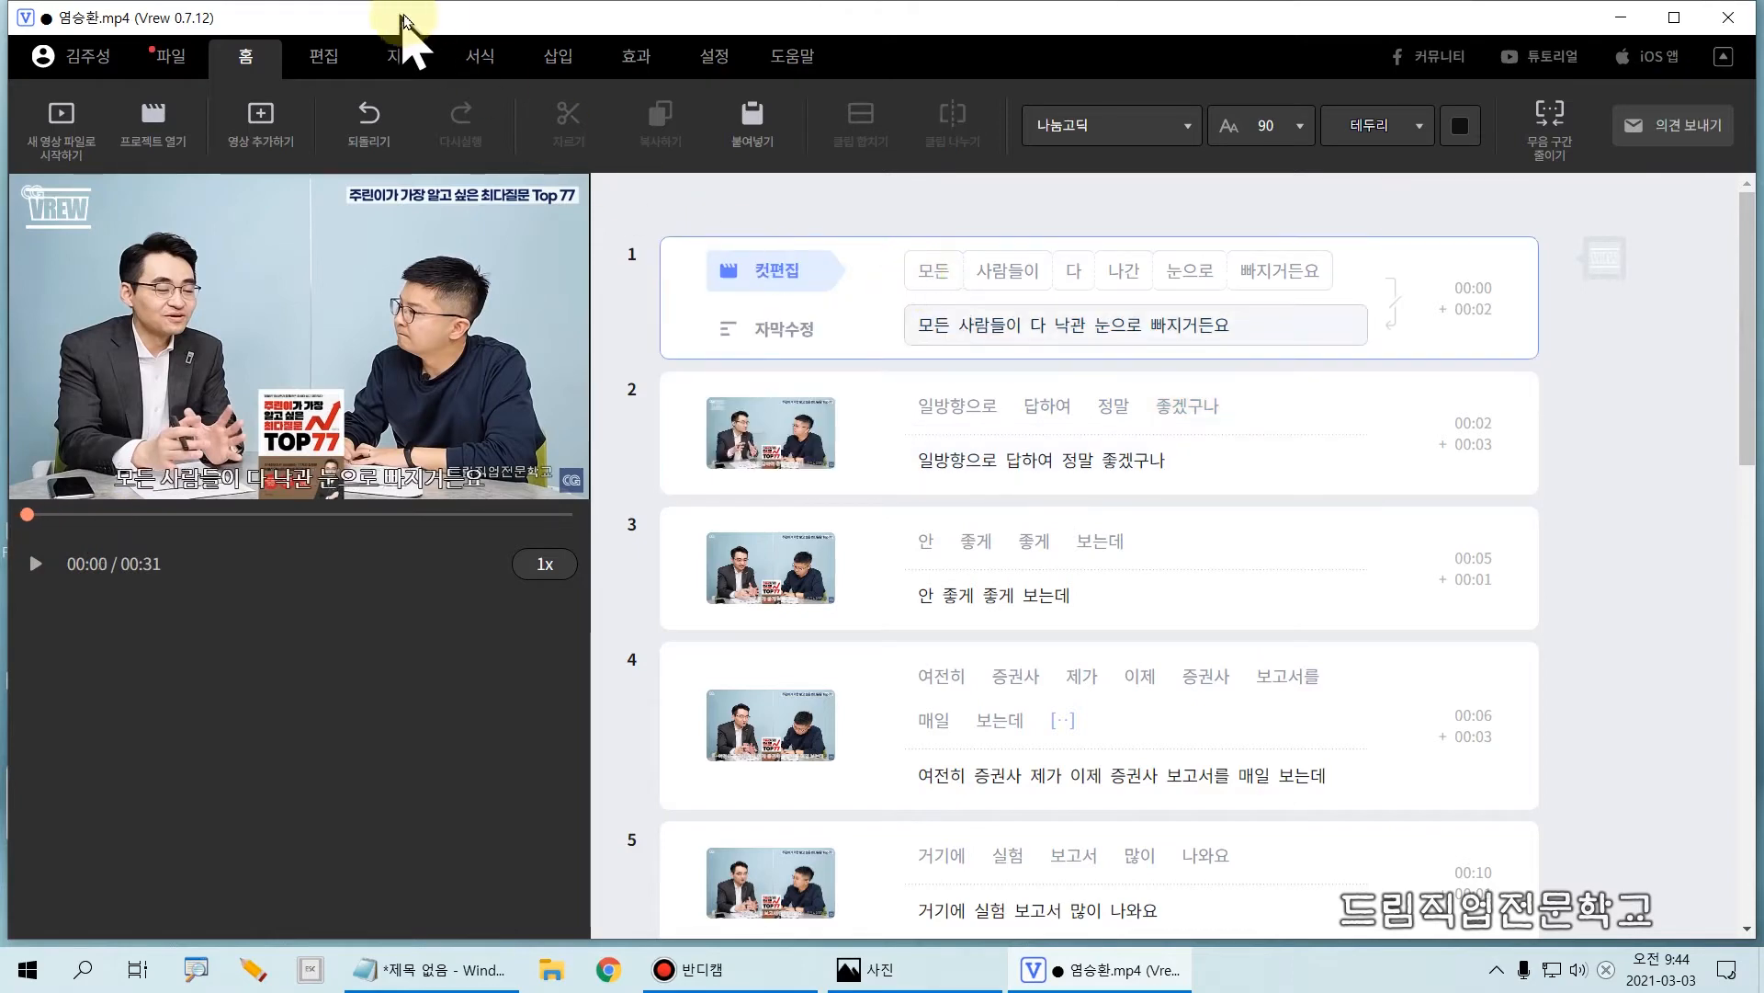
pyautogui.click(480, 59)
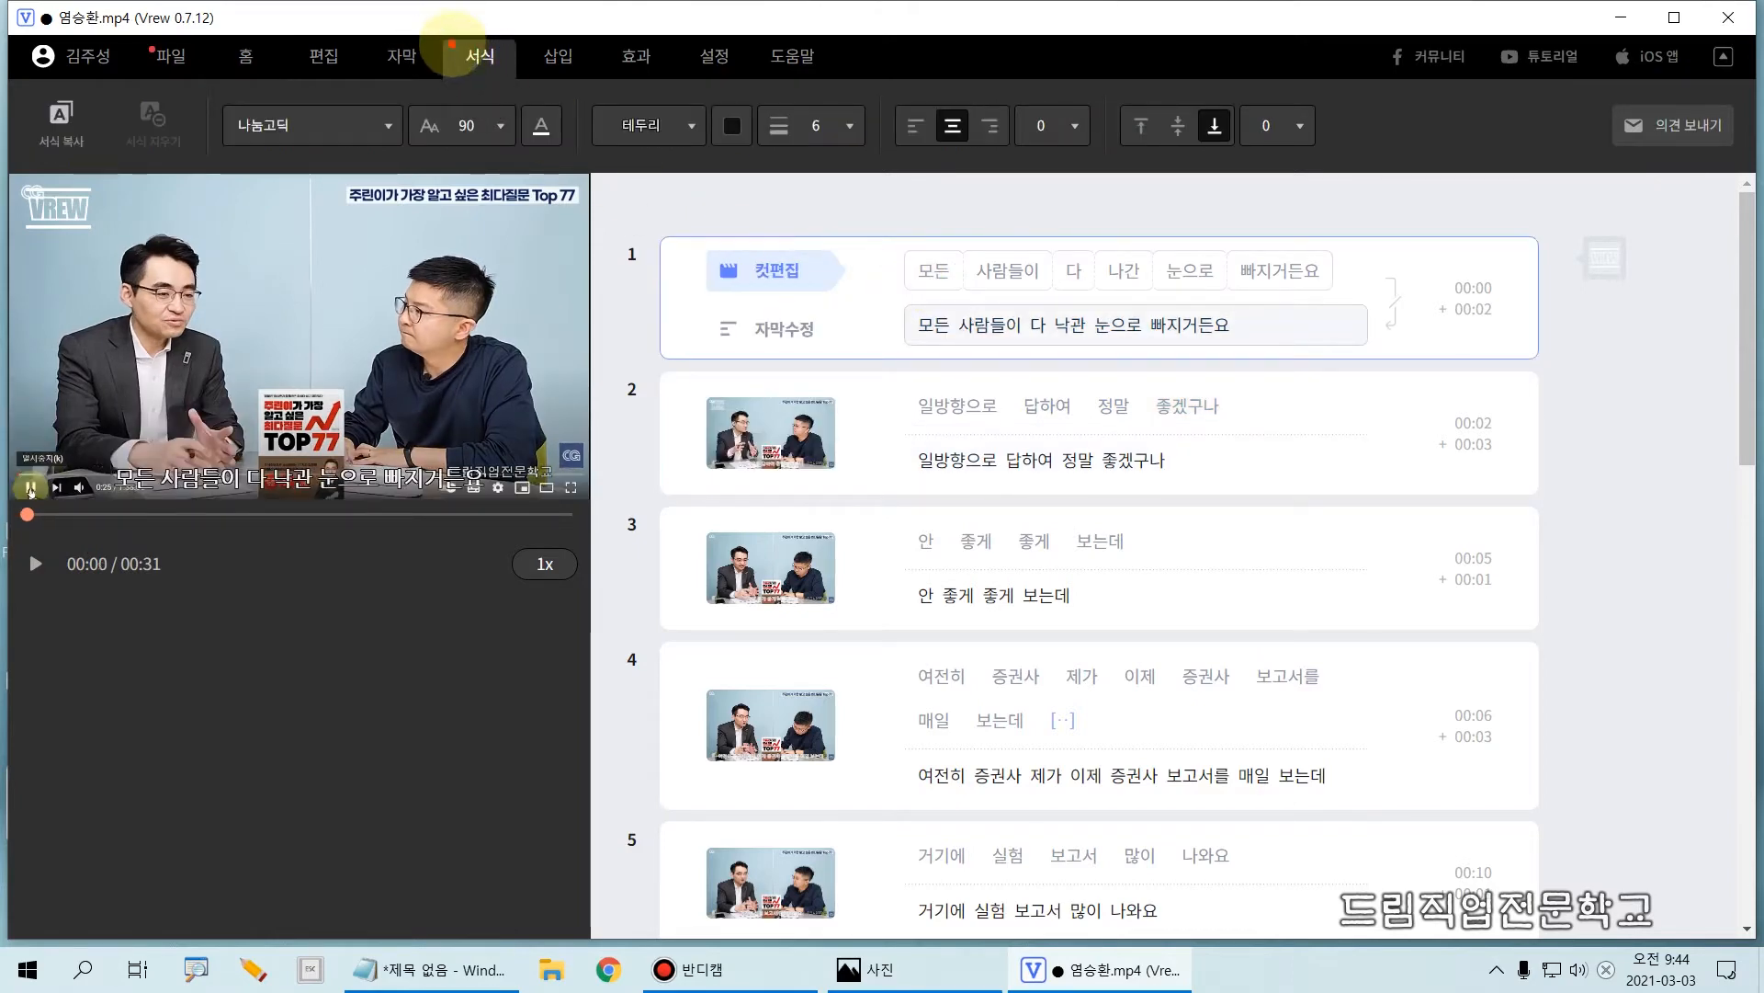
pyautogui.moveTo(447, 34); pyautogui.dragTo(515, 83)
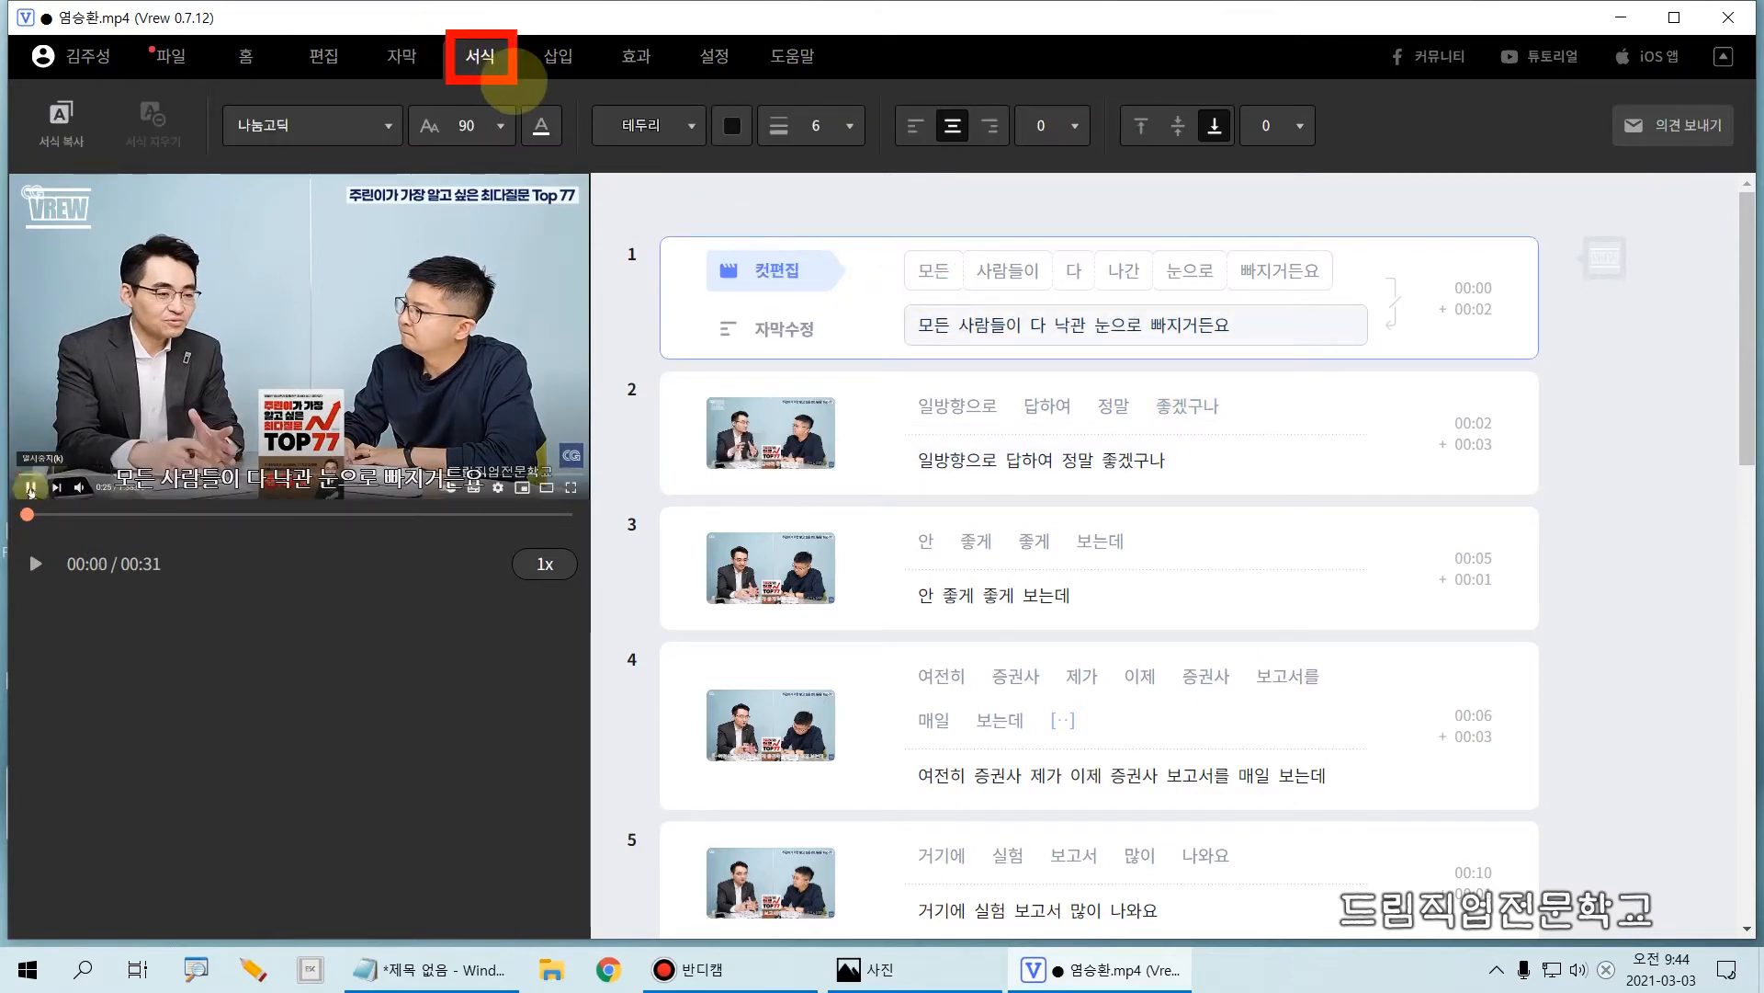
pyautogui.click(245, 59)
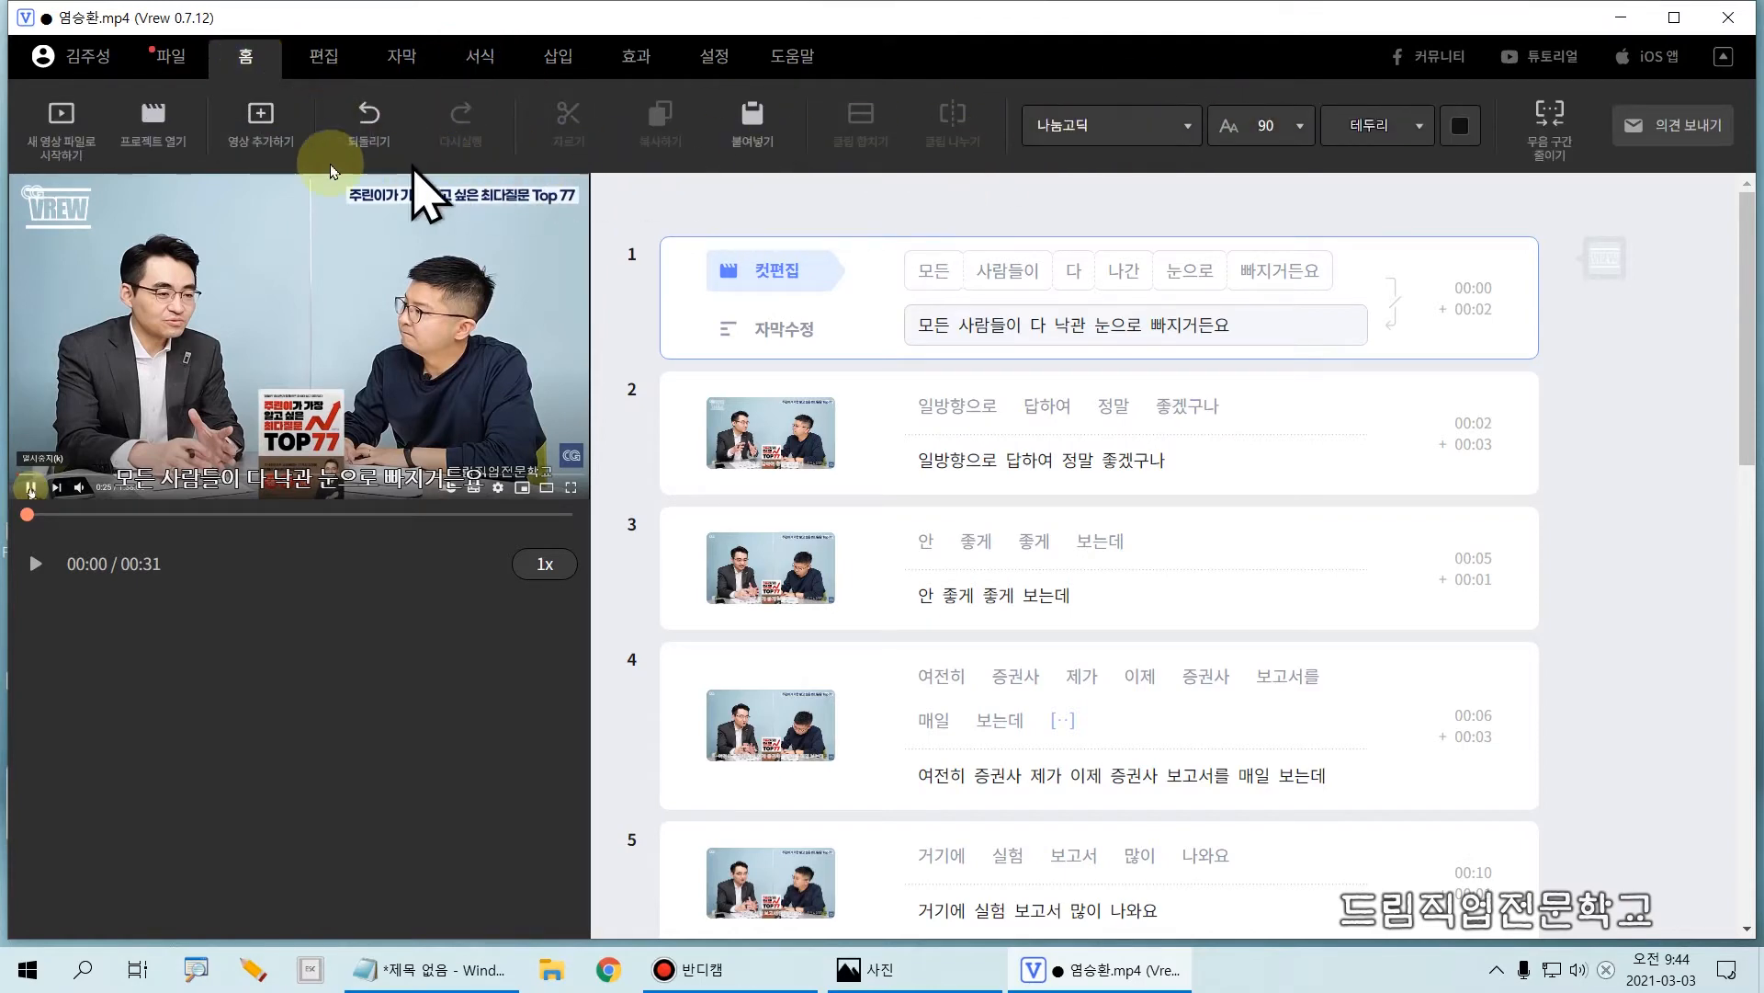
pyautogui.click(317, 67)
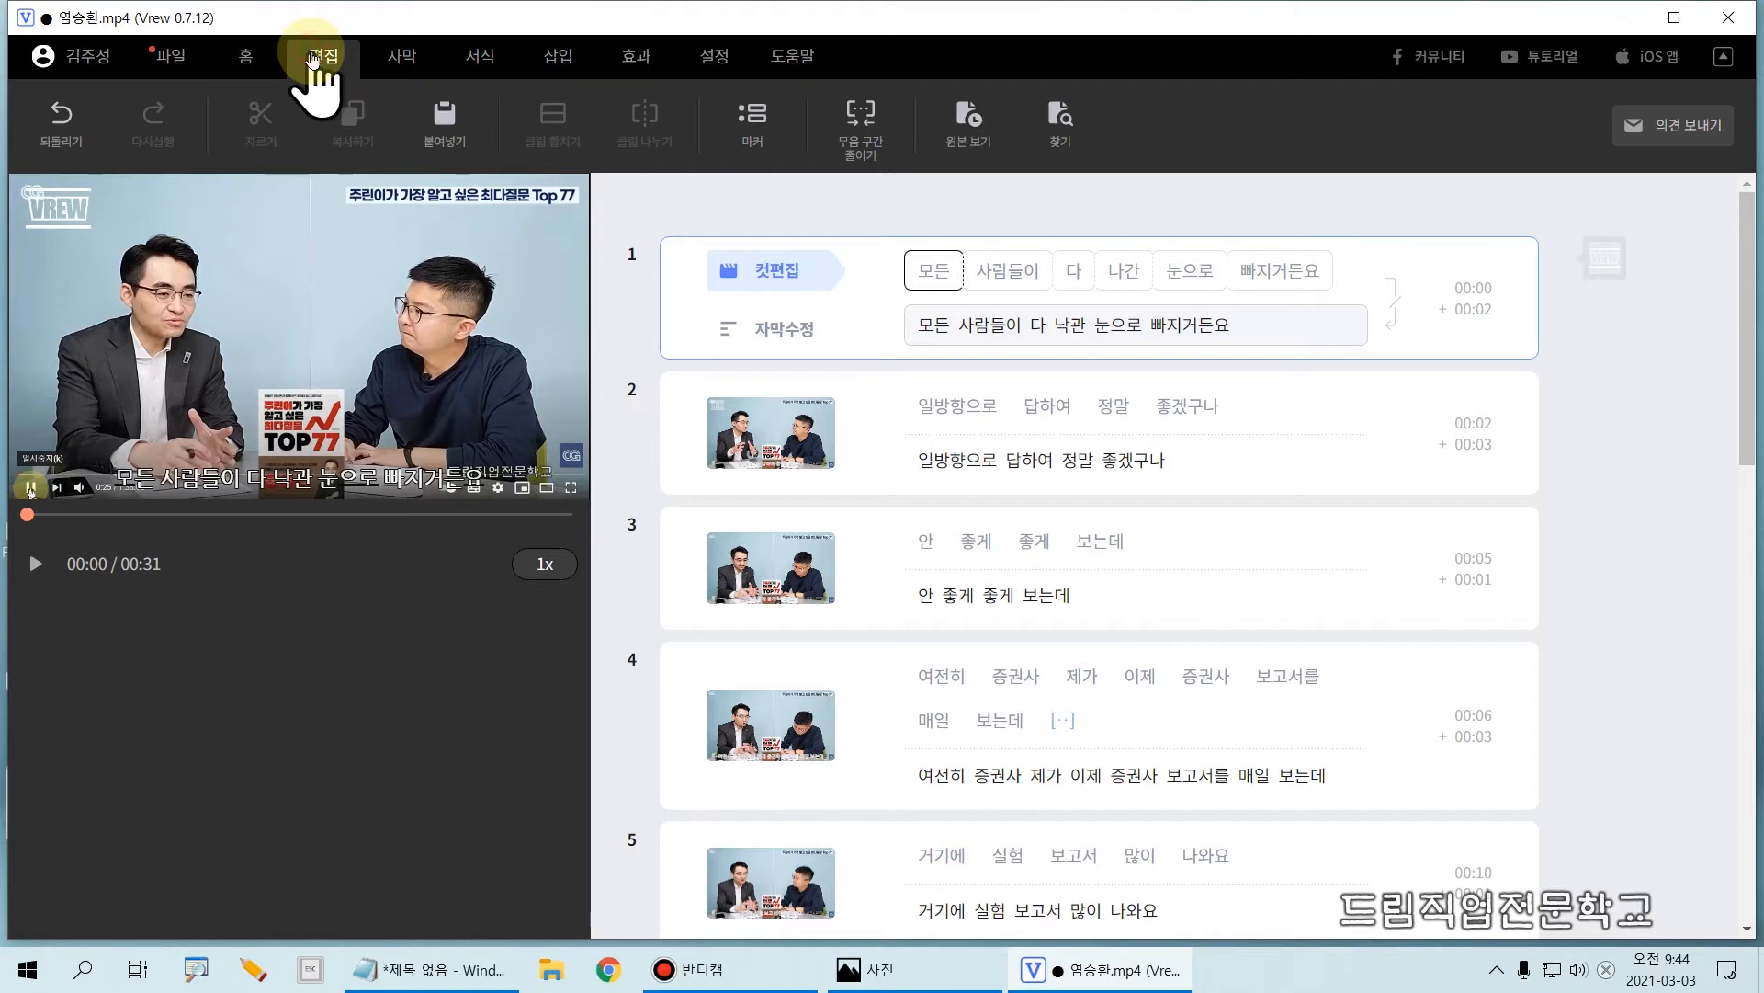
pyautogui.click(398, 62)
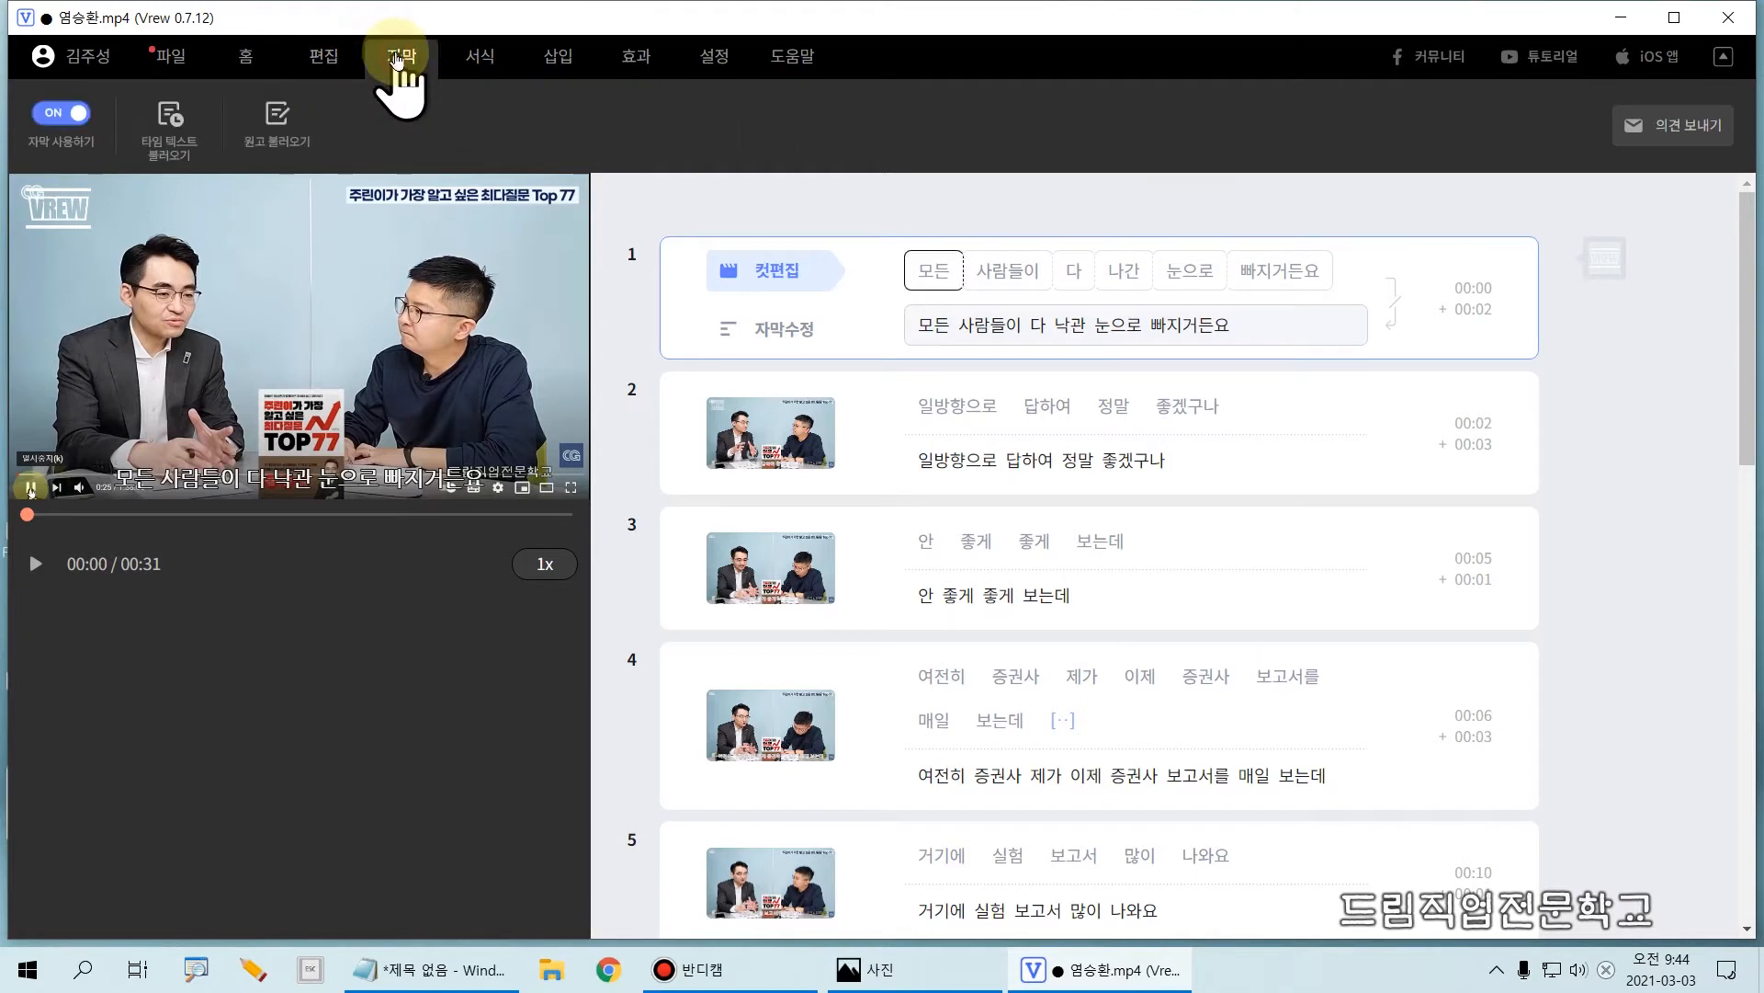
pyautogui.click(480, 61)
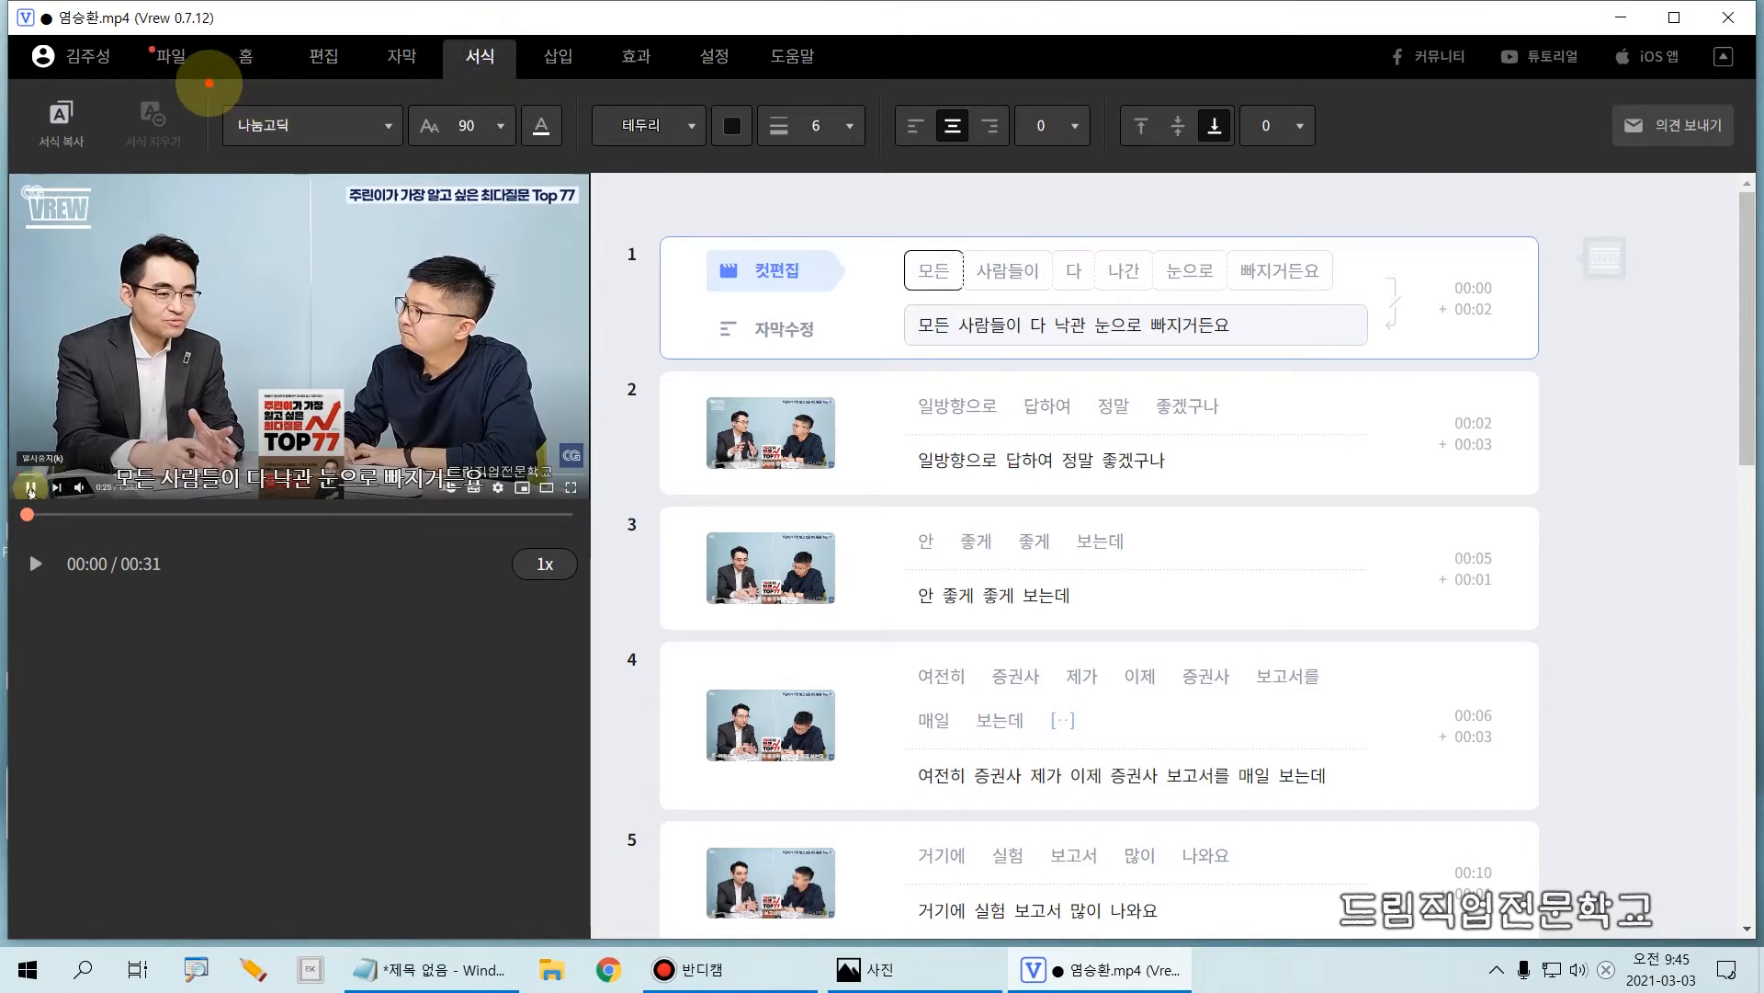
pyautogui.moveTo(209, 83)
pyautogui.mouseDown()
pyautogui.moveTo(220, 101)
pyautogui.moveTo(819, 157)
pyautogui.moveTo(1344, 173)
pyautogui.mouseUp()
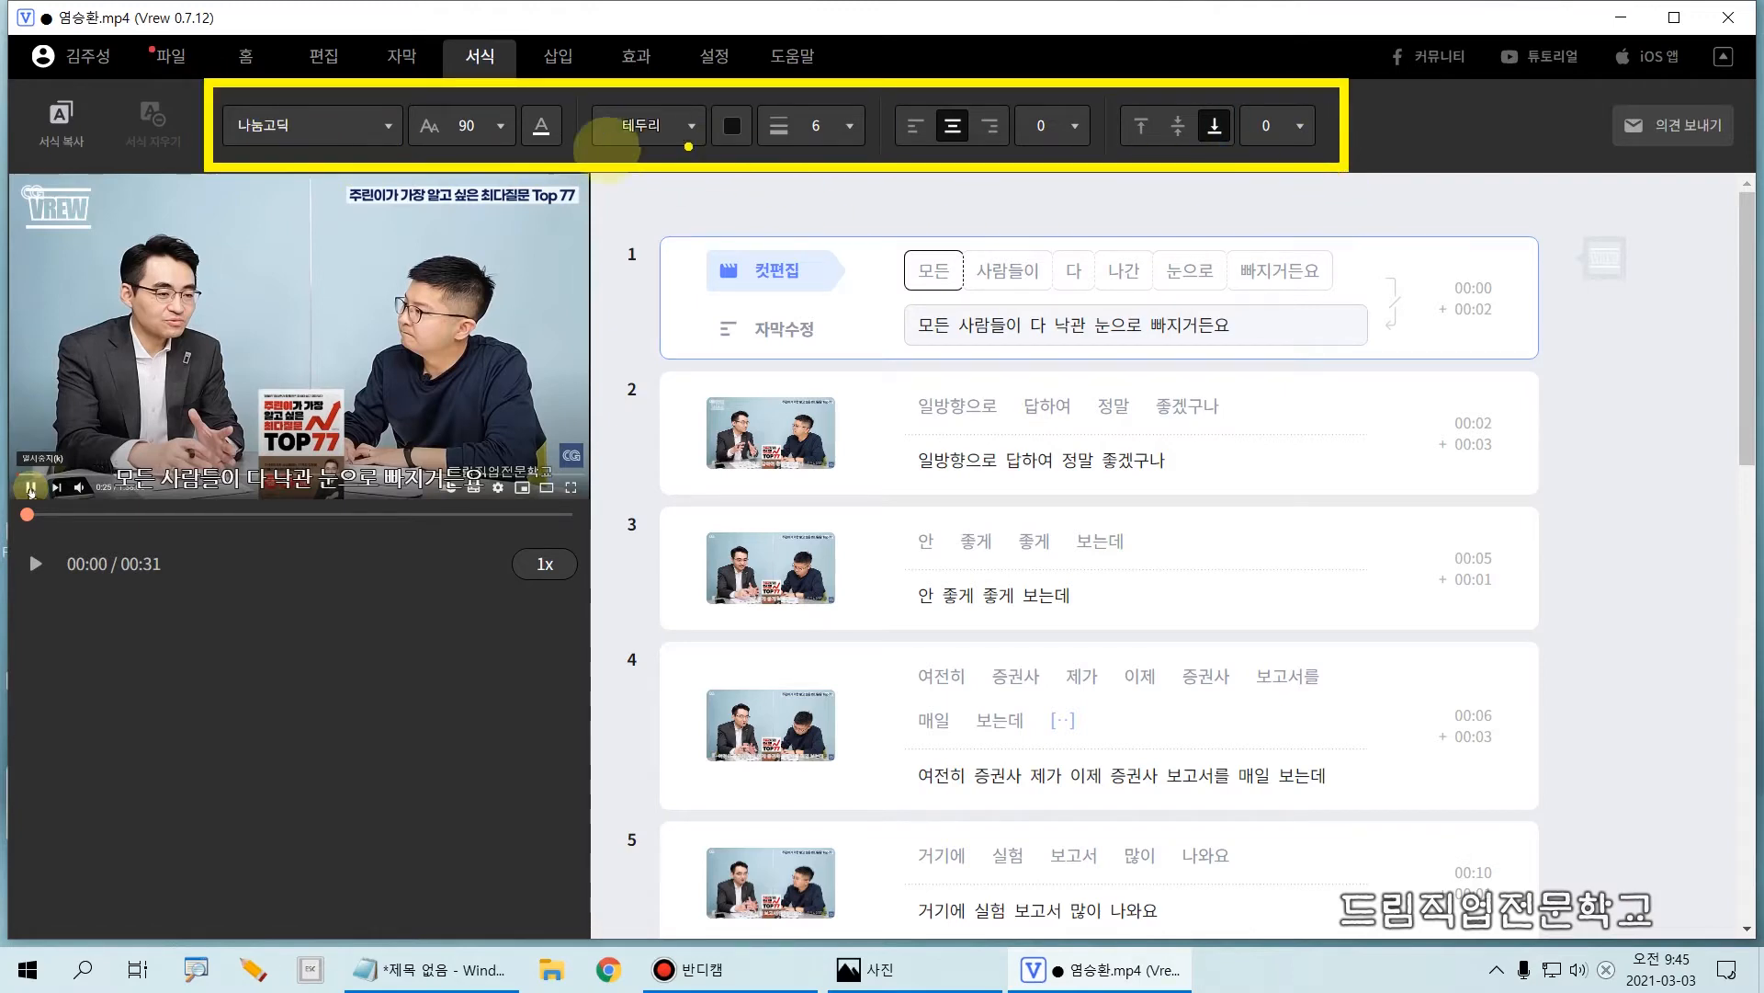
pyautogui.moveTo(231, 144)
pyautogui.mouseDown()
pyautogui.moveTo(559, 149)
pyautogui.moveTo(564, 96)
pyautogui.moveTo(614, 163)
pyautogui.moveTo(747, 155)
pyautogui.moveTo(713, 95)
pyautogui.moveTo(898, 162)
pyautogui.moveTo(874, 156)
pyautogui.mouseUp()
pyautogui.moveTo(893, 92)
pyautogui.mouseDown()
pyautogui.moveTo(928, 152)
pyautogui.moveTo(1034, 162)
pyautogui.moveTo(1011, 165)
pyautogui.mouseUp()
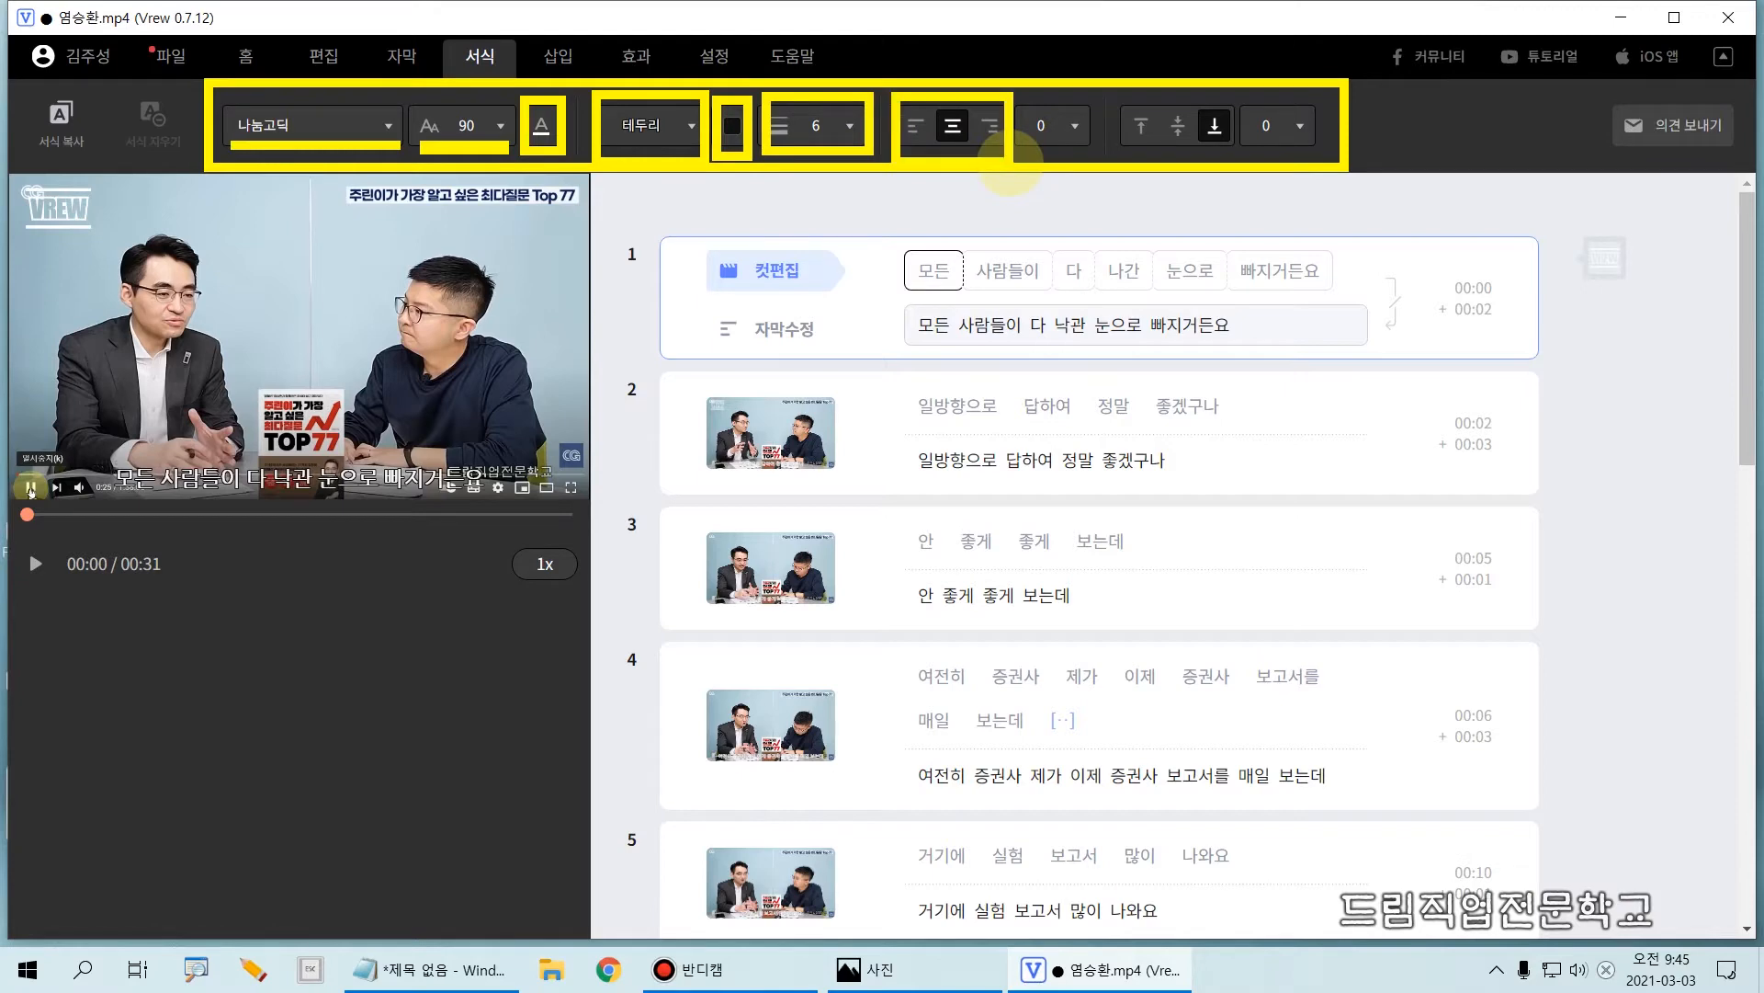
pyautogui.moveTo(1099, 88)
pyautogui.mouseDown()
pyautogui.moveTo(1144, 138)
pyautogui.moveTo(1238, 160)
pyautogui.mouseUp()
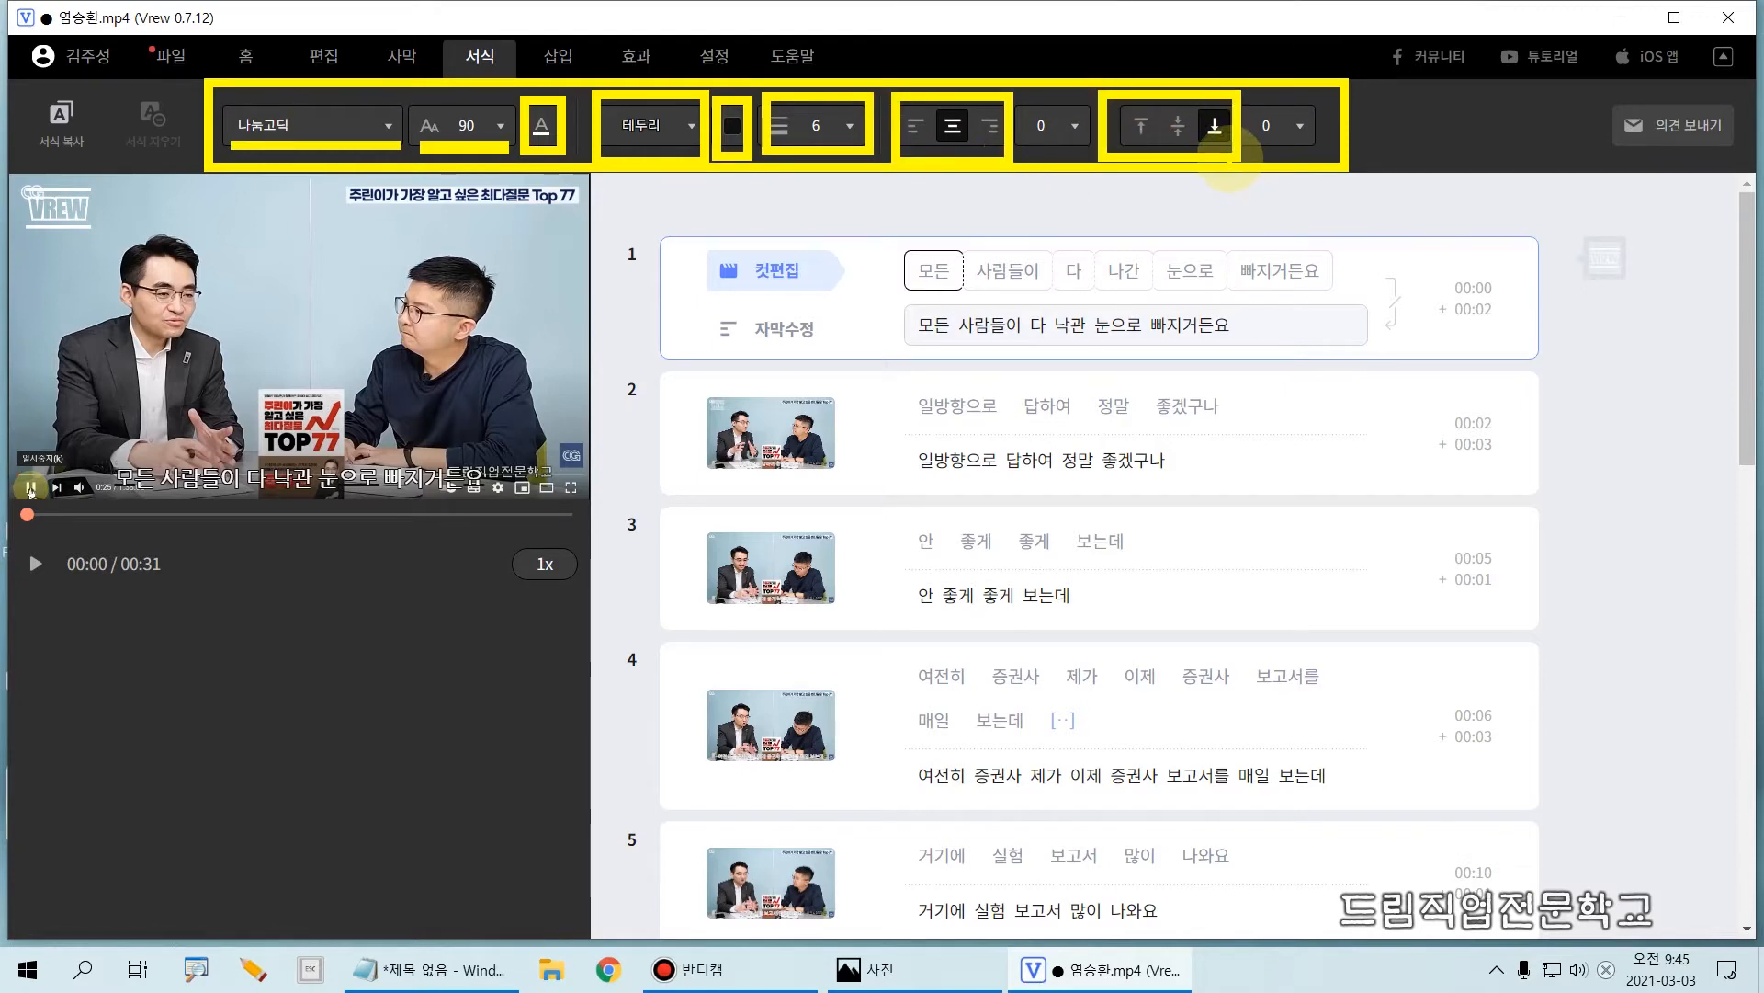
pyautogui.press('Escape')
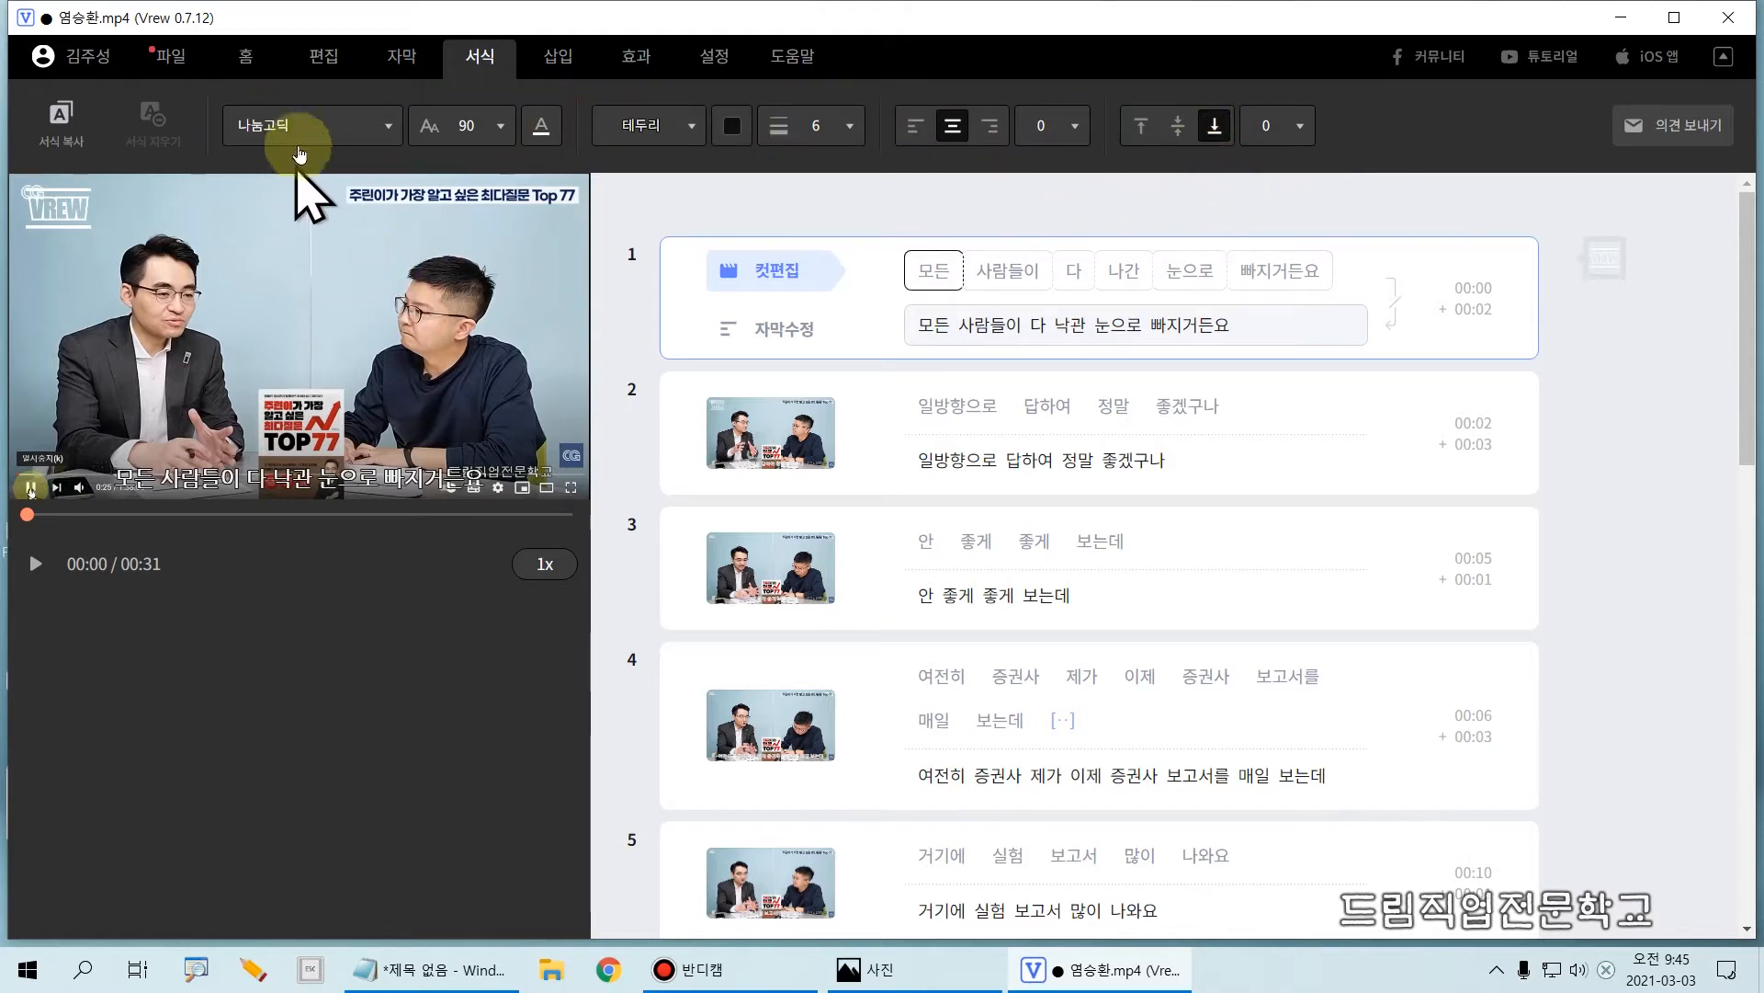
# Step: Set the subtitle font to Black Han Sans and the text size to 75
pyautogui.click(309, 128)
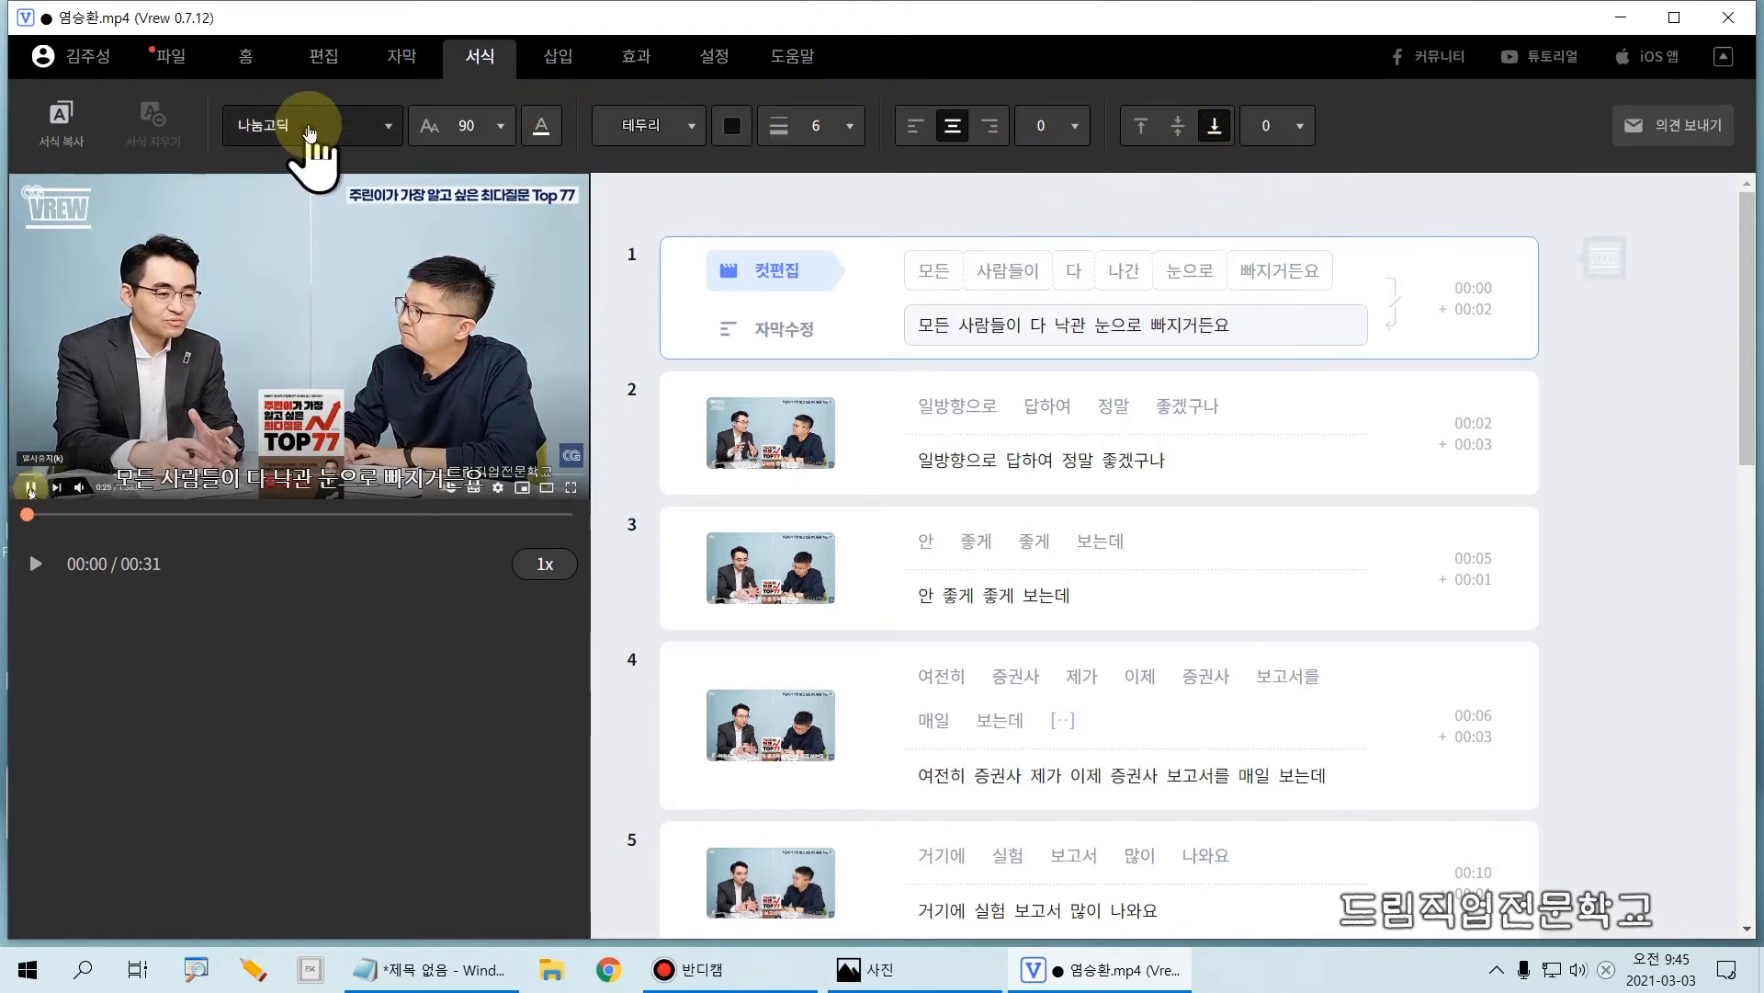
pyautogui.click(387, 128)
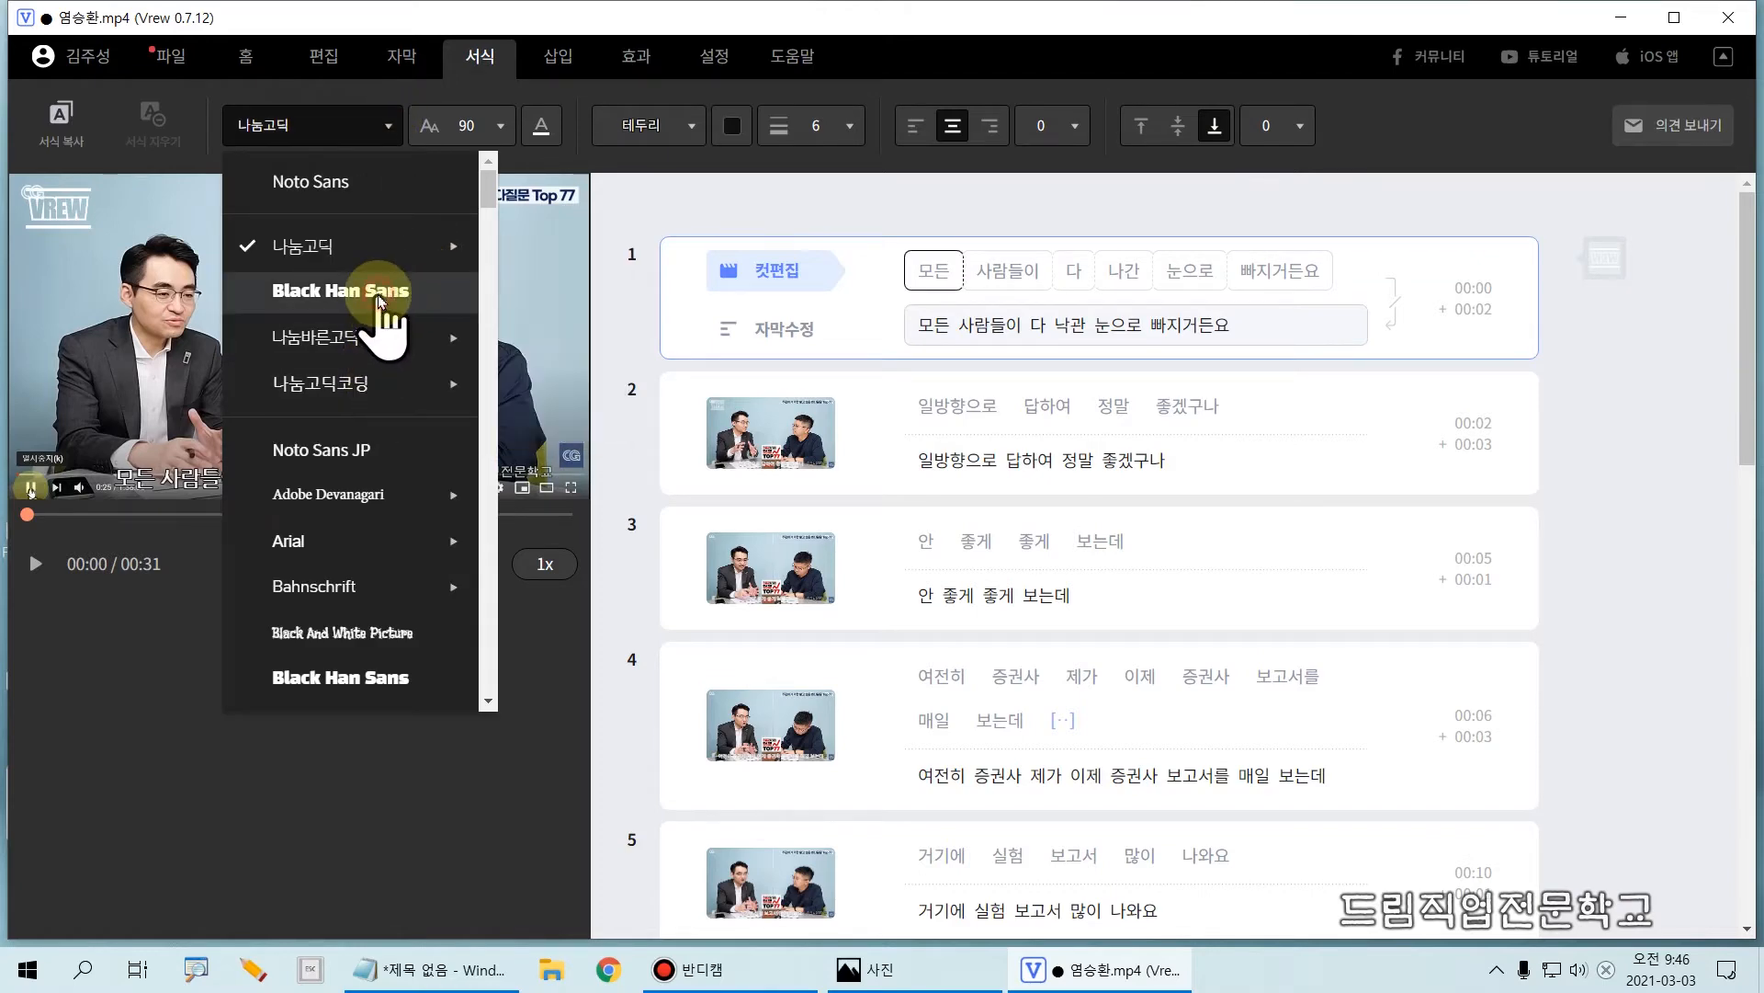
pyautogui.click(381, 294)
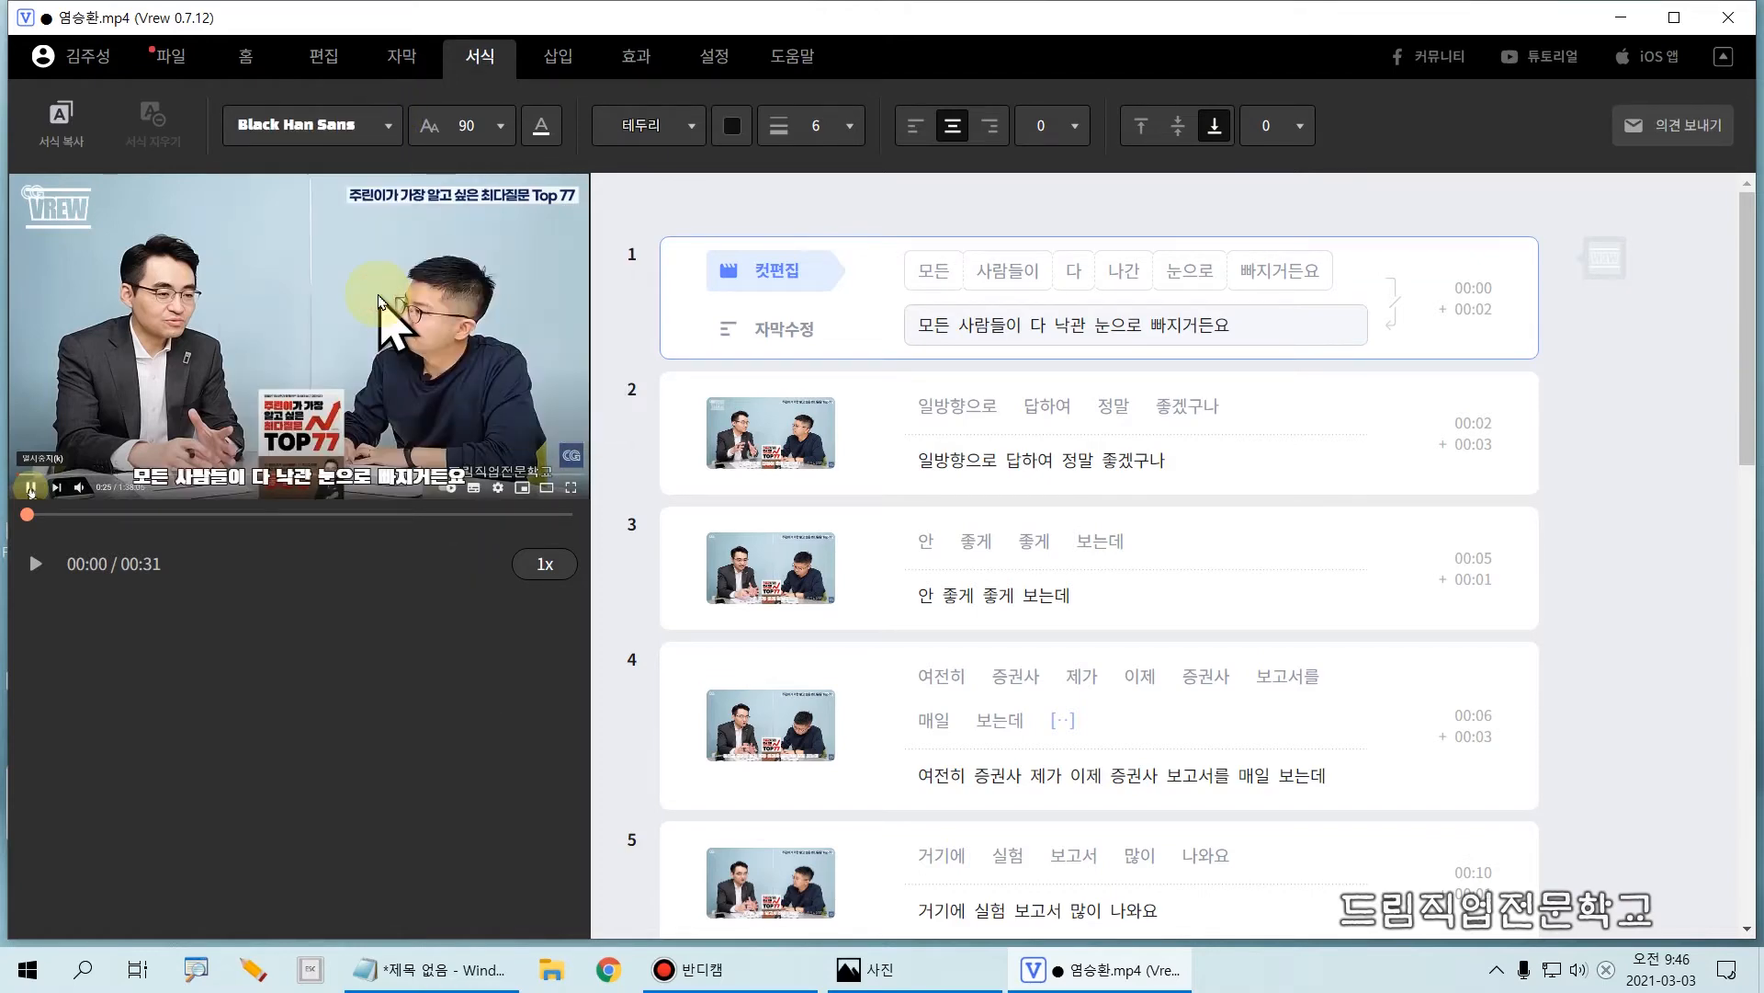
pyautogui.click(336, 130)
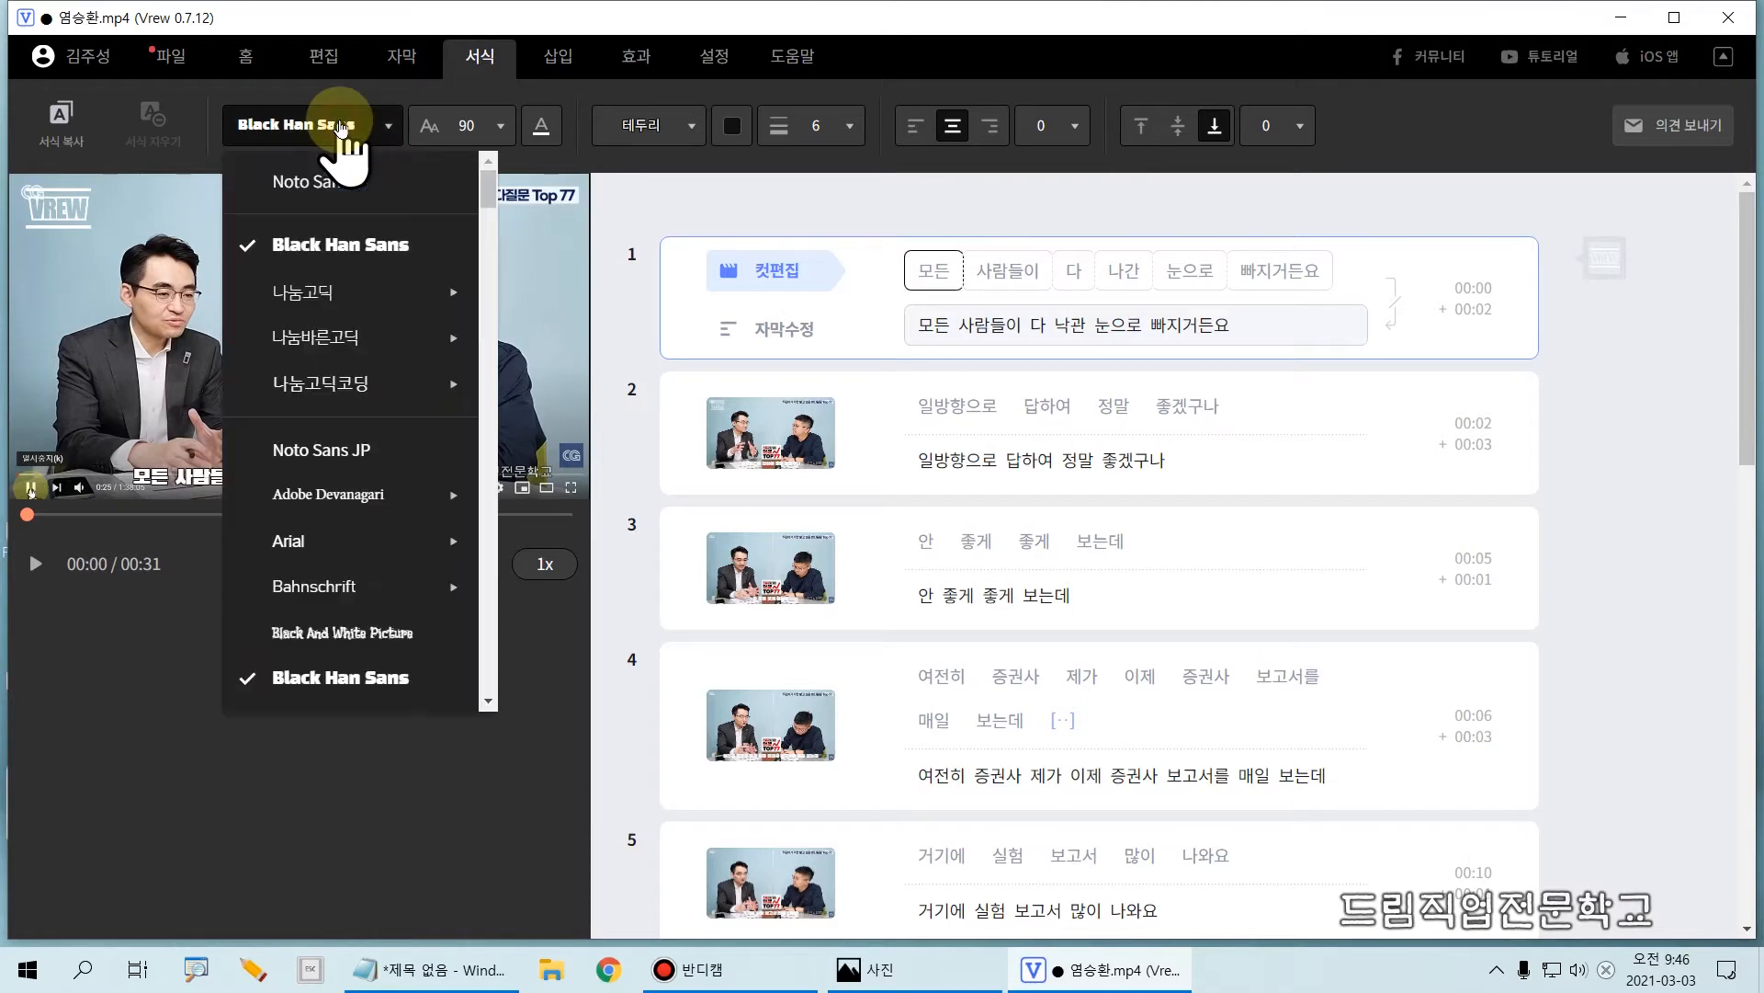
pyautogui.click(334, 249)
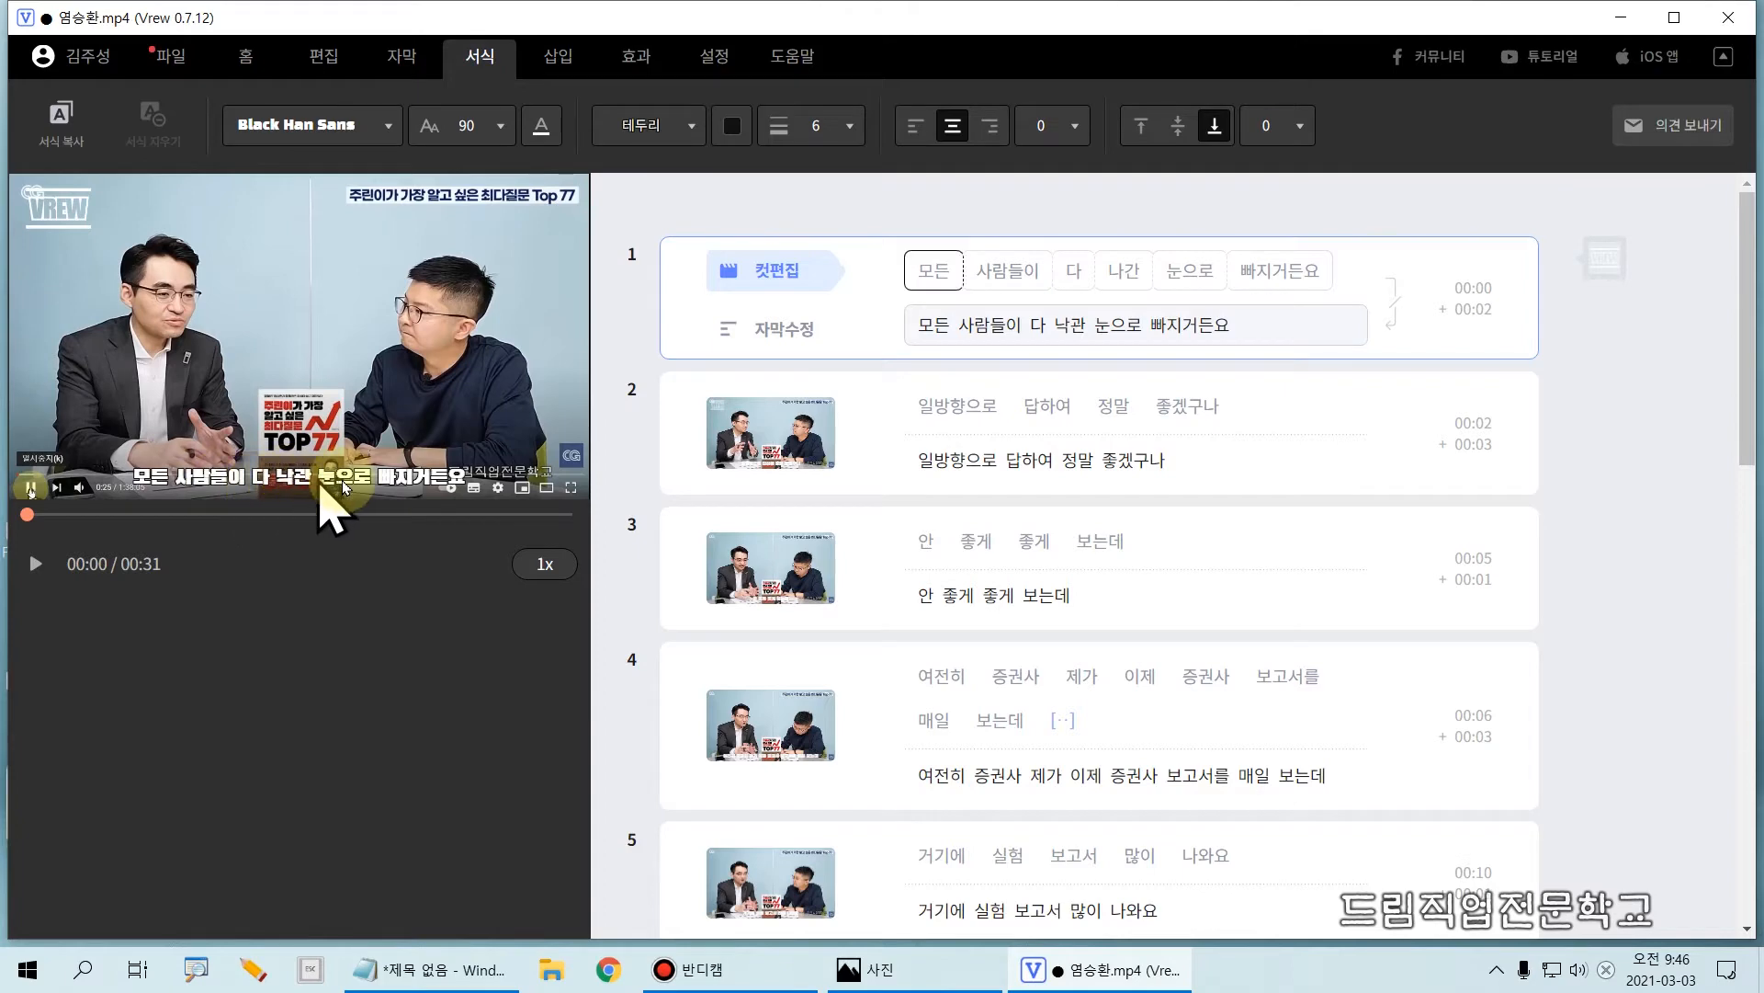
pyautogui.click(499, 126)
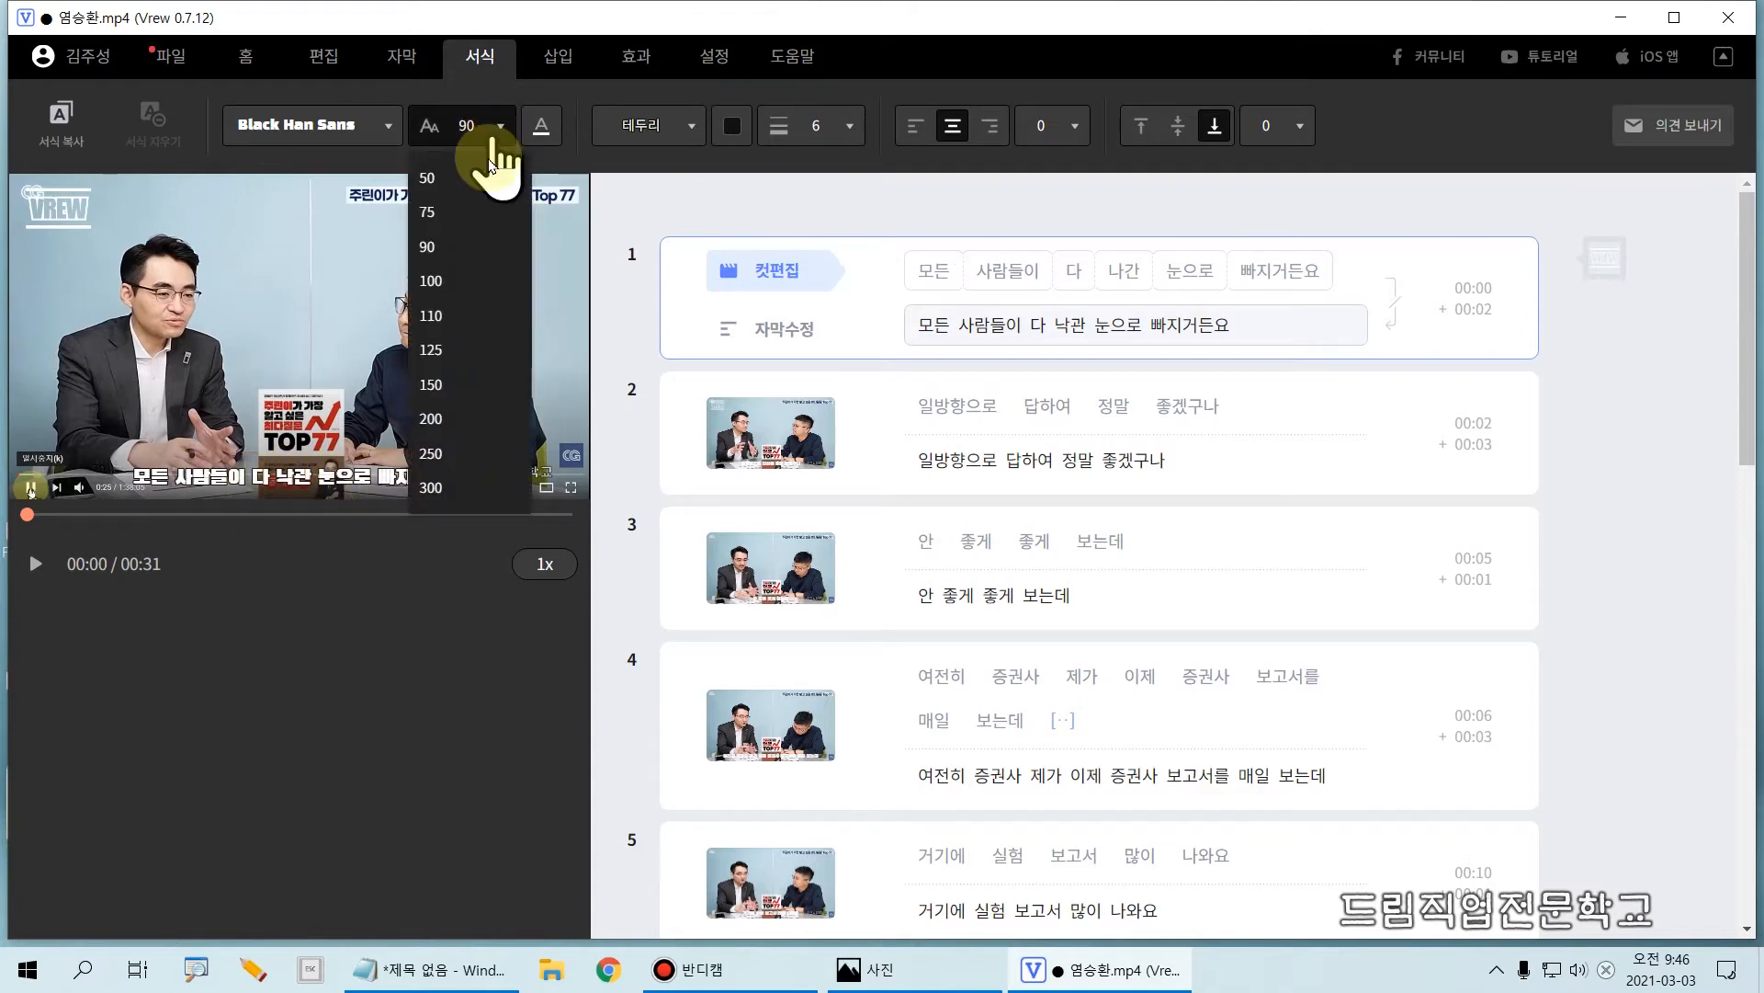
pyautogui.click(450, 217)
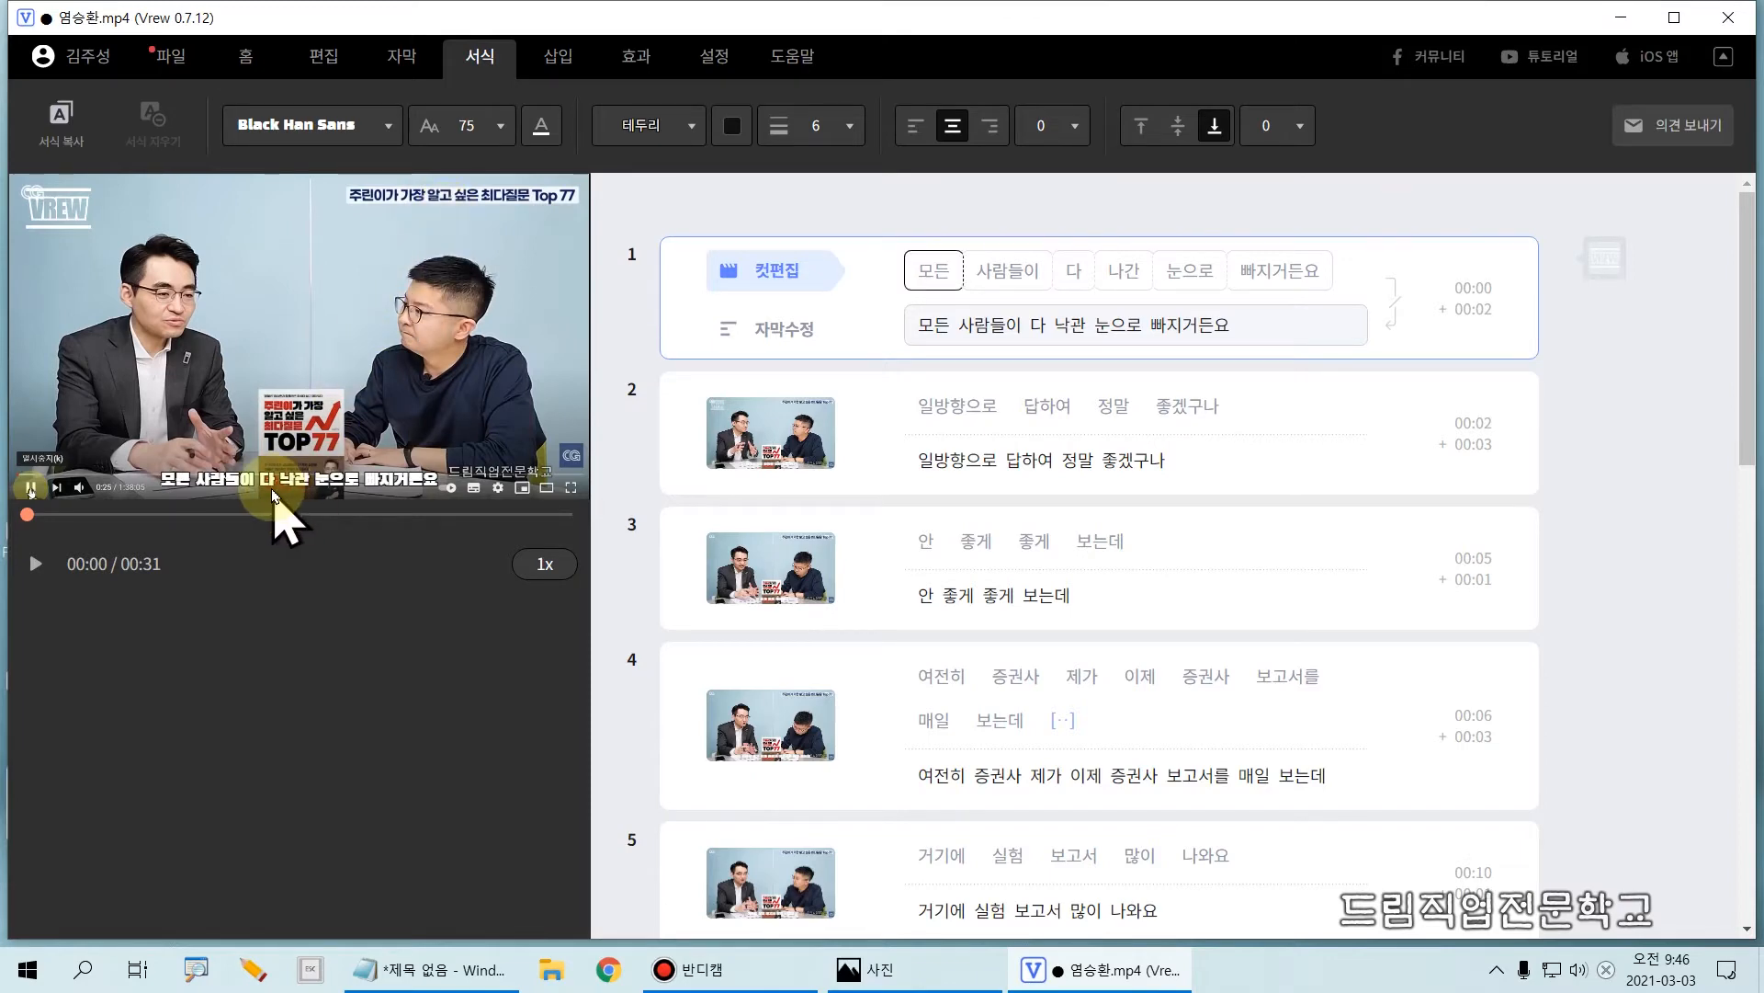
# Step: Try yellow as the subtitle text colour, and return the text to white
pyautogui.click(538, 129)
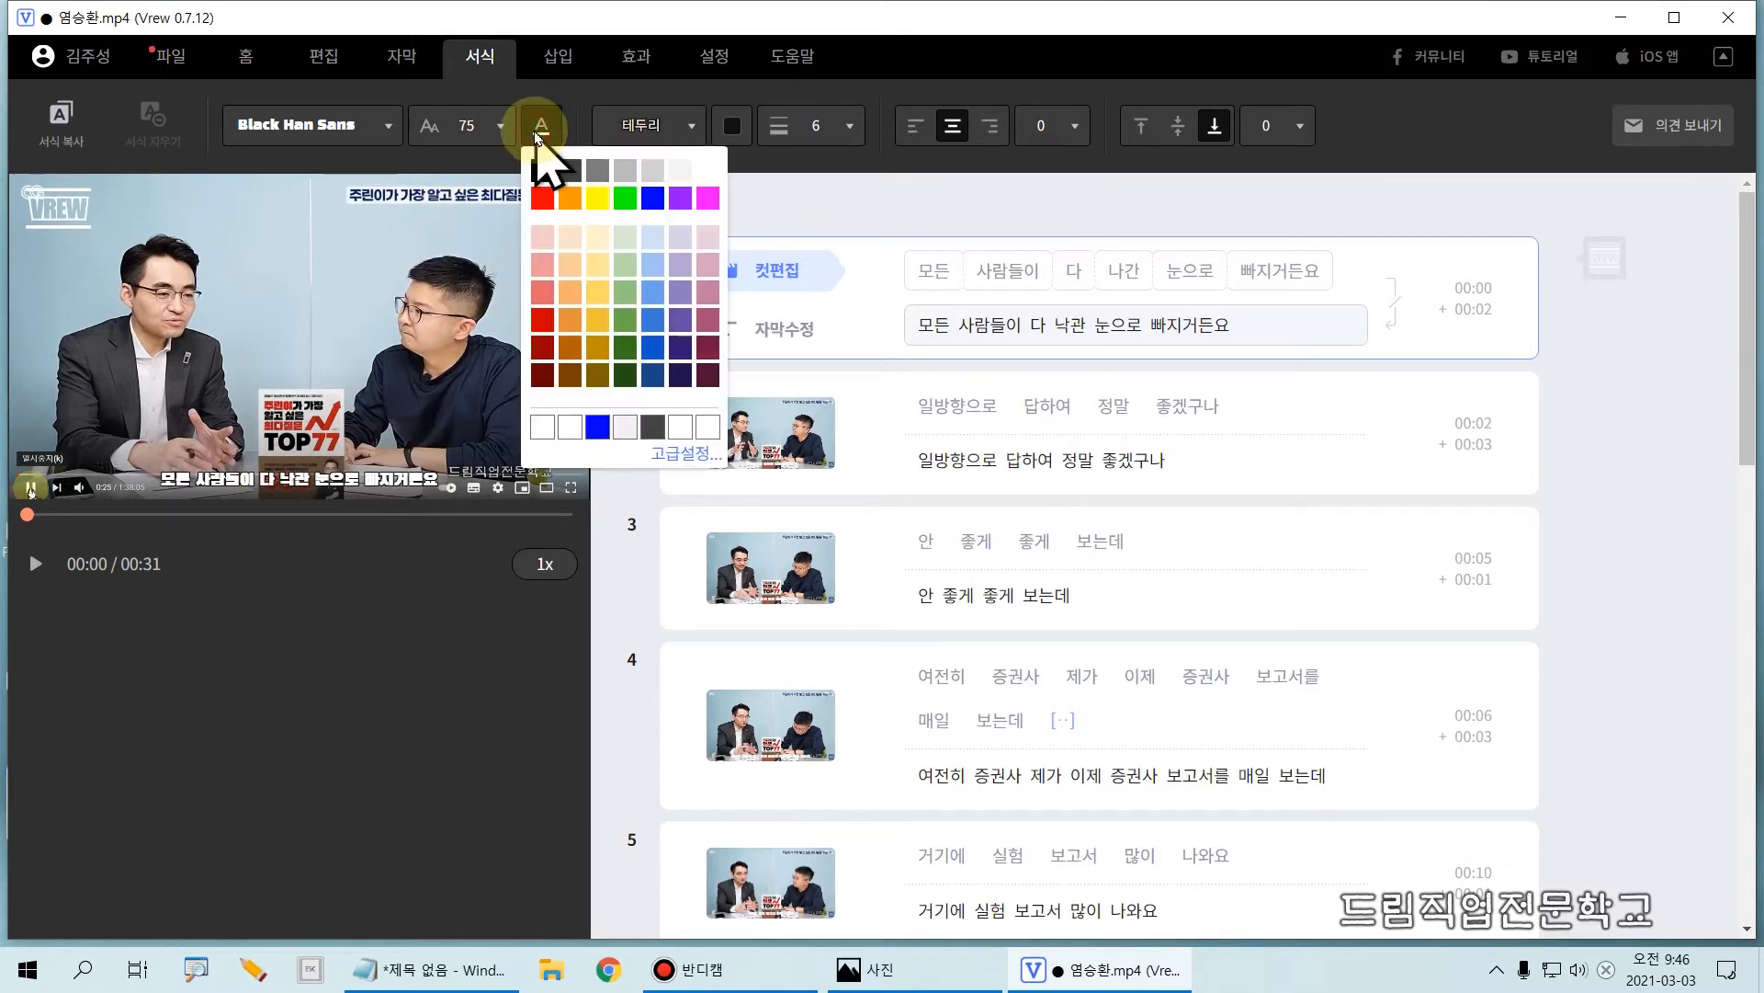
pyautogui.click(596, 200)
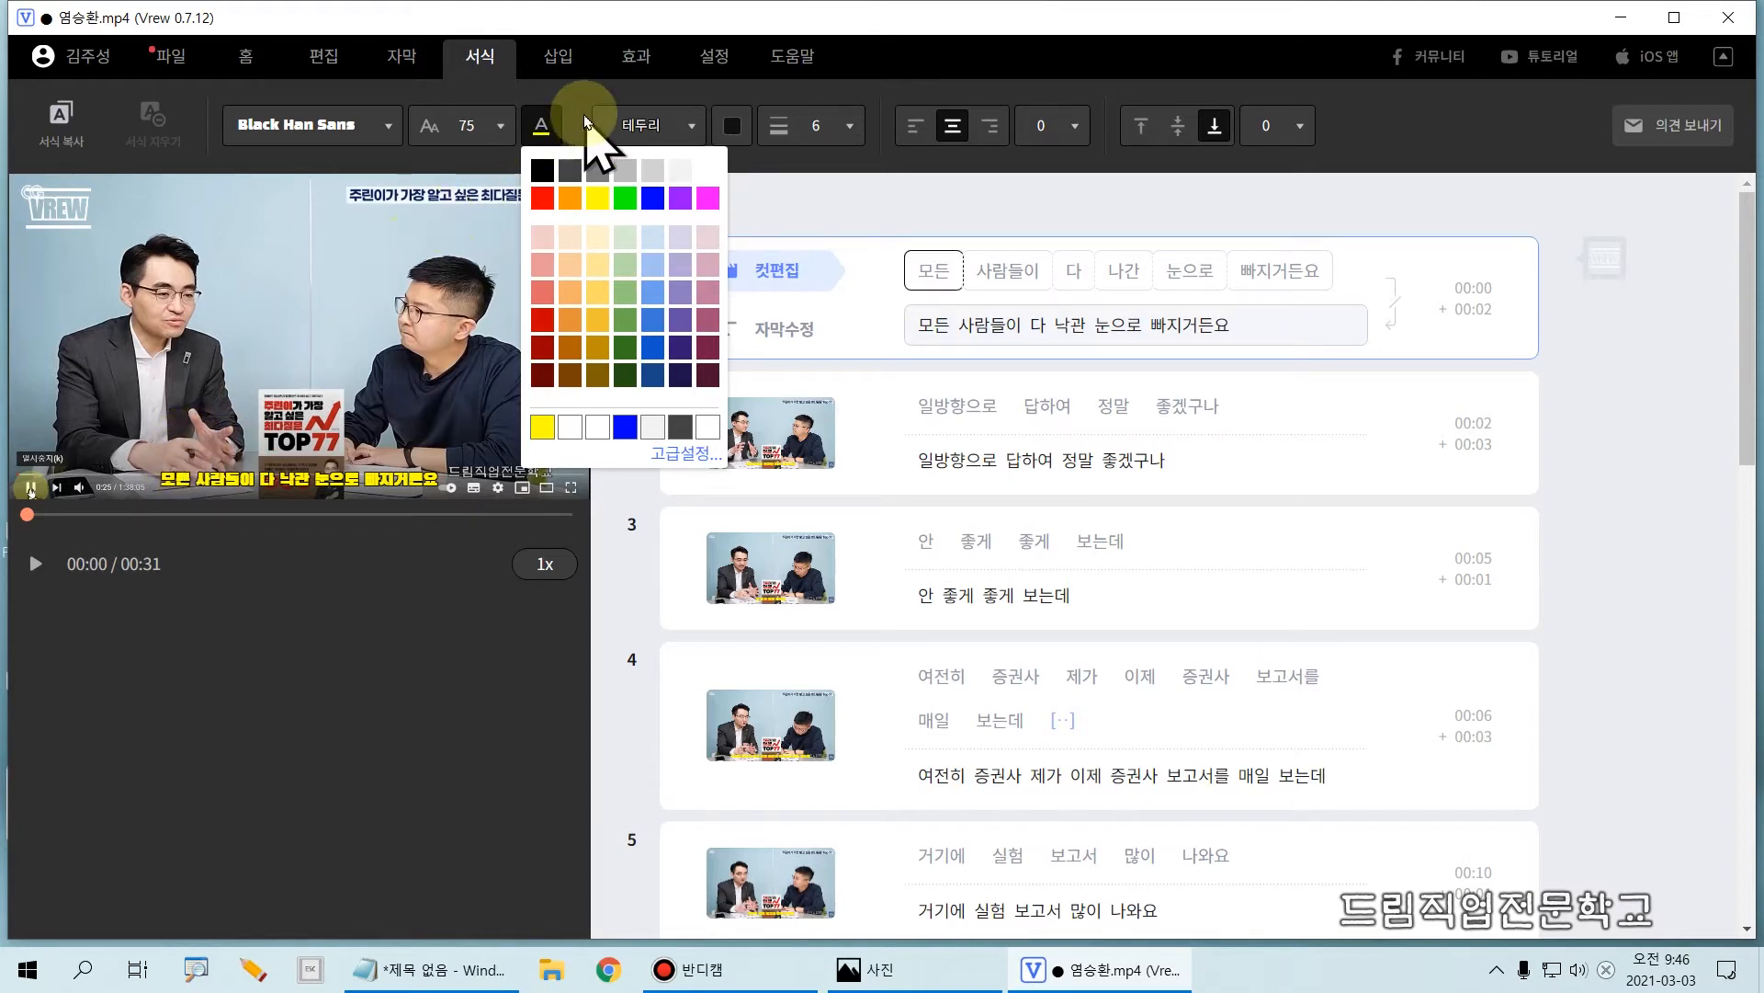
pyautogui.click(705, 170)
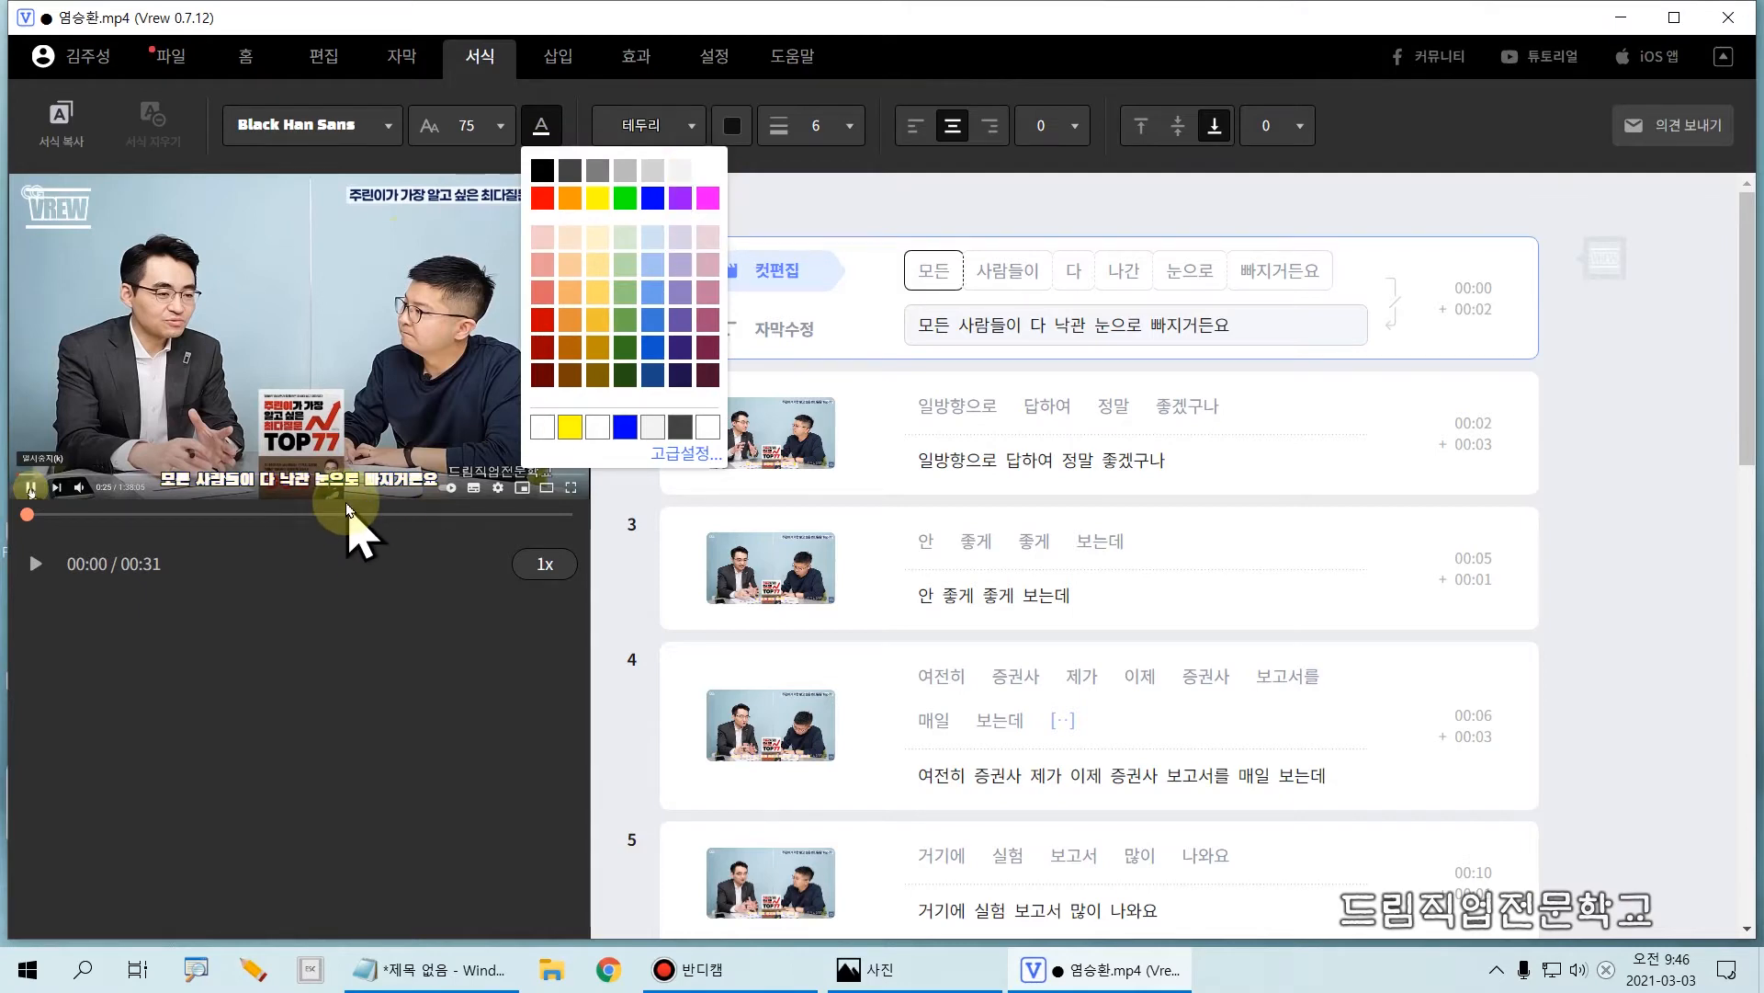
pyautogui.click(609, 129)
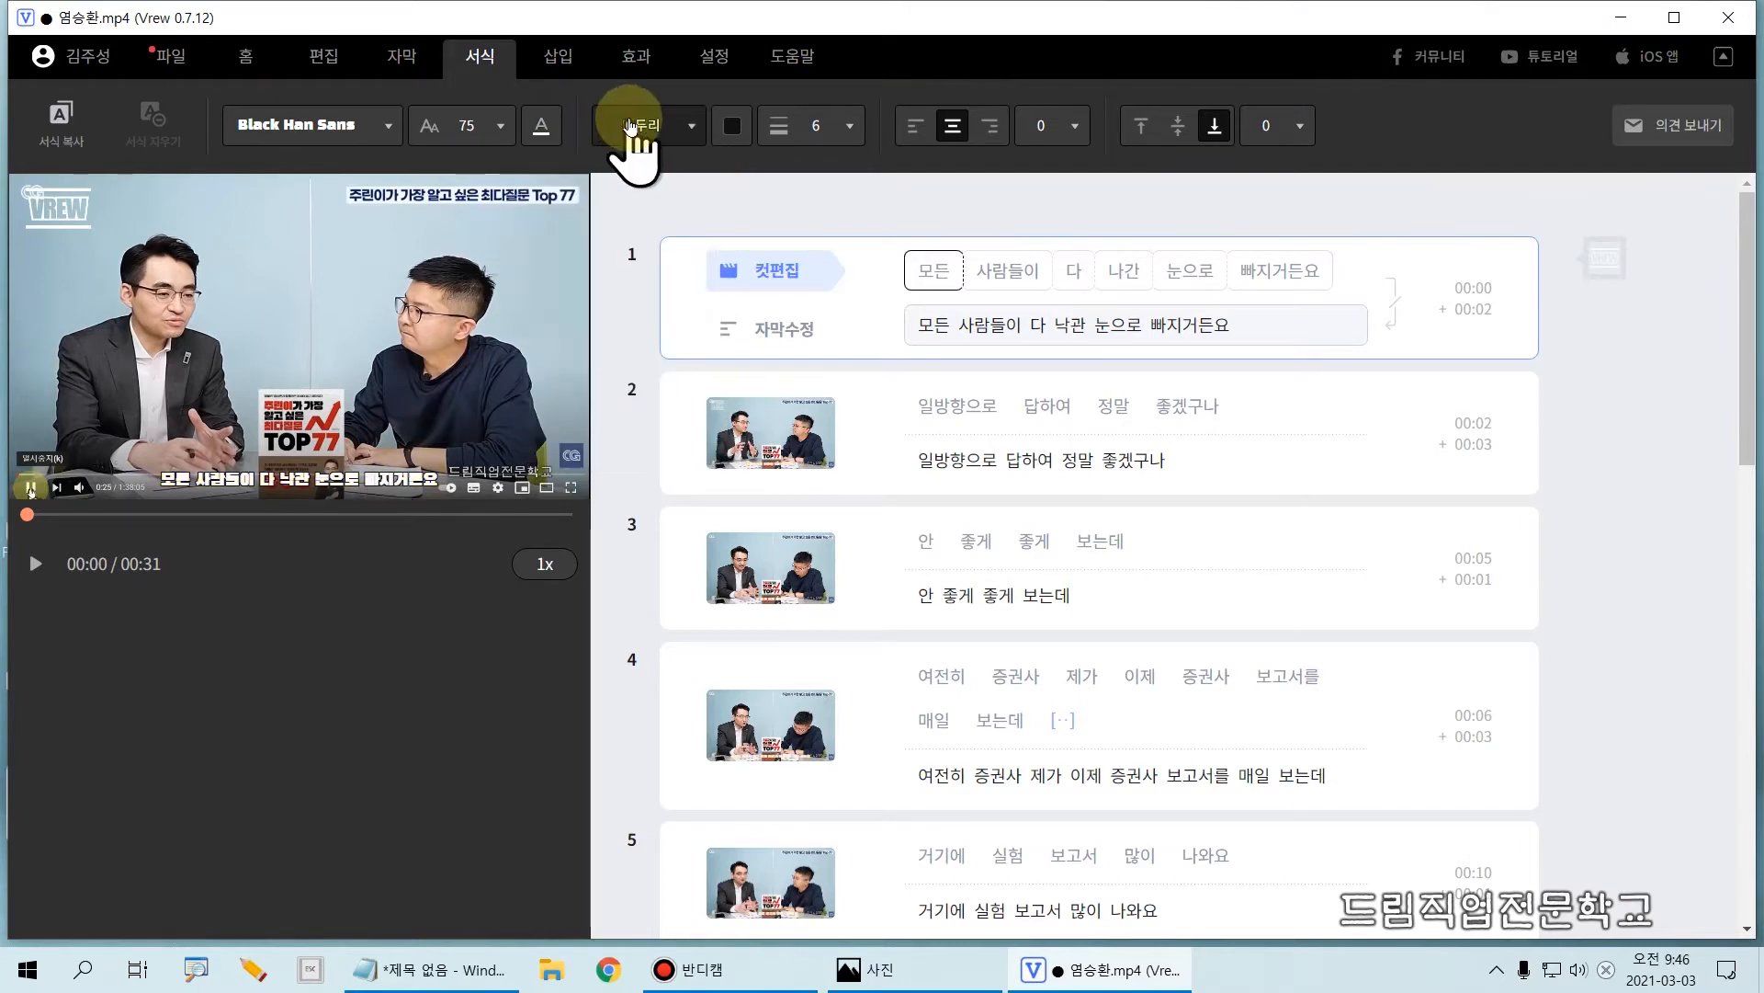
# Step: Try the 기본 and 그림자 subtitle styles, and return to the 테두리 outline style
pyautogui.click(631, 138)
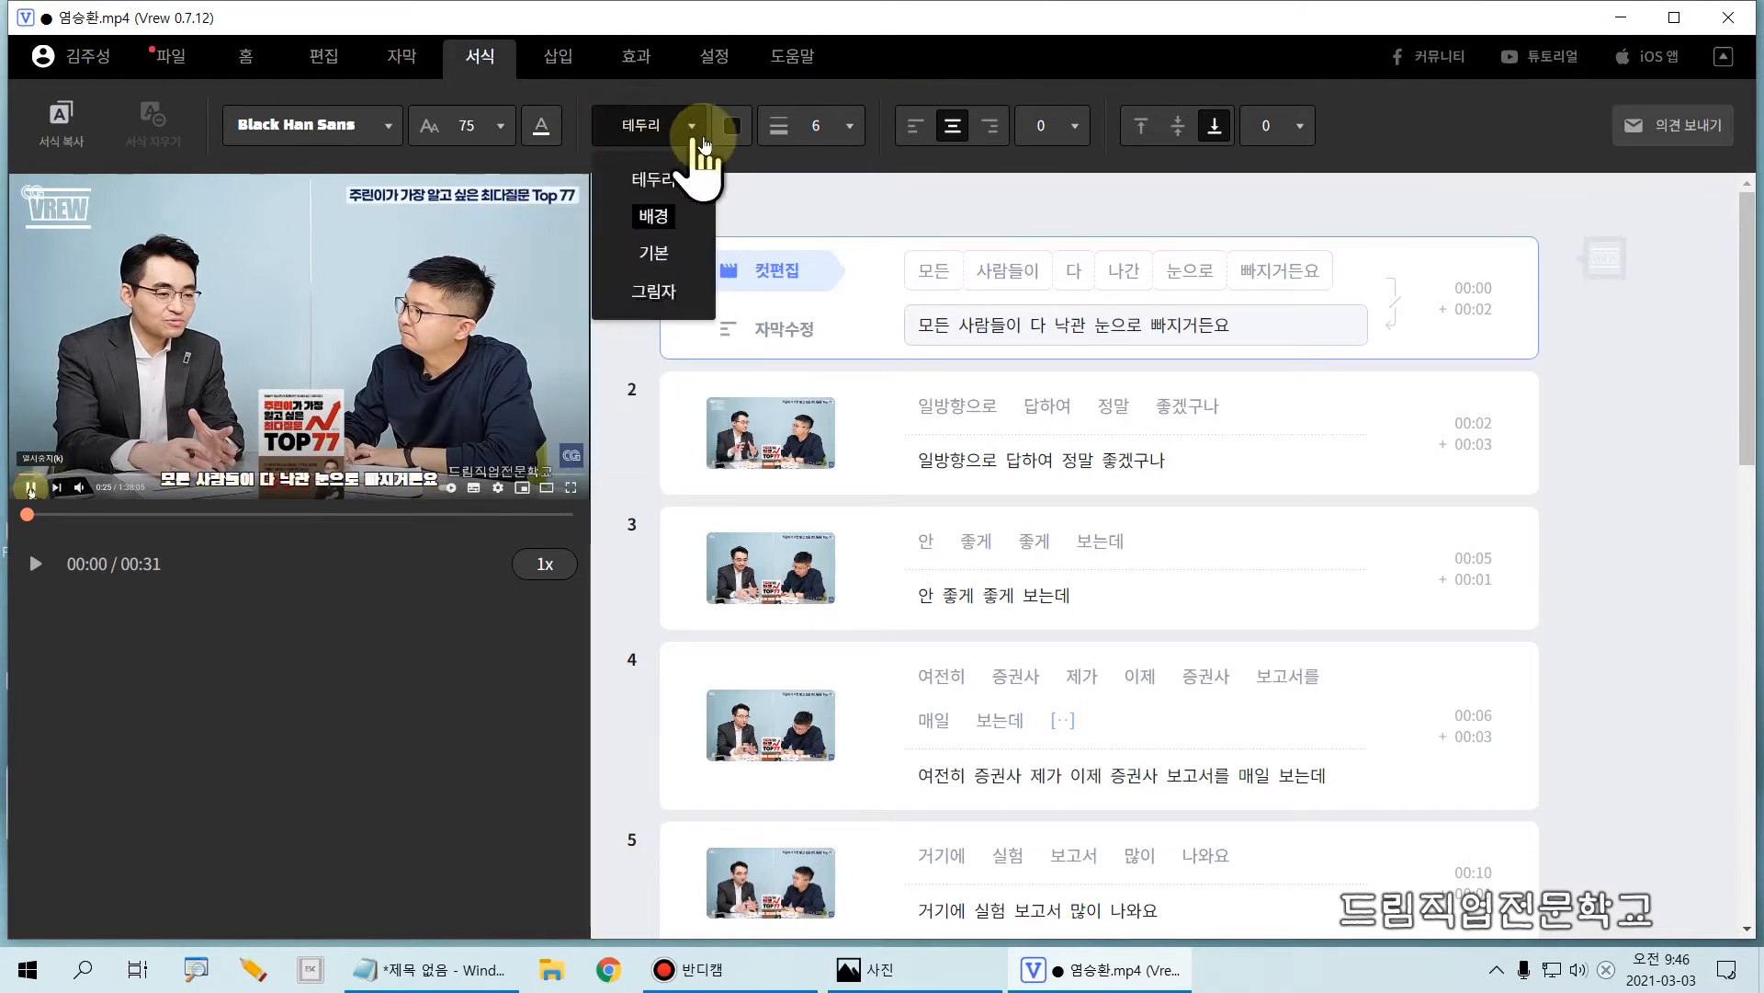
pyautogui.click(658, 184)
pyautogui.click(647, 129)
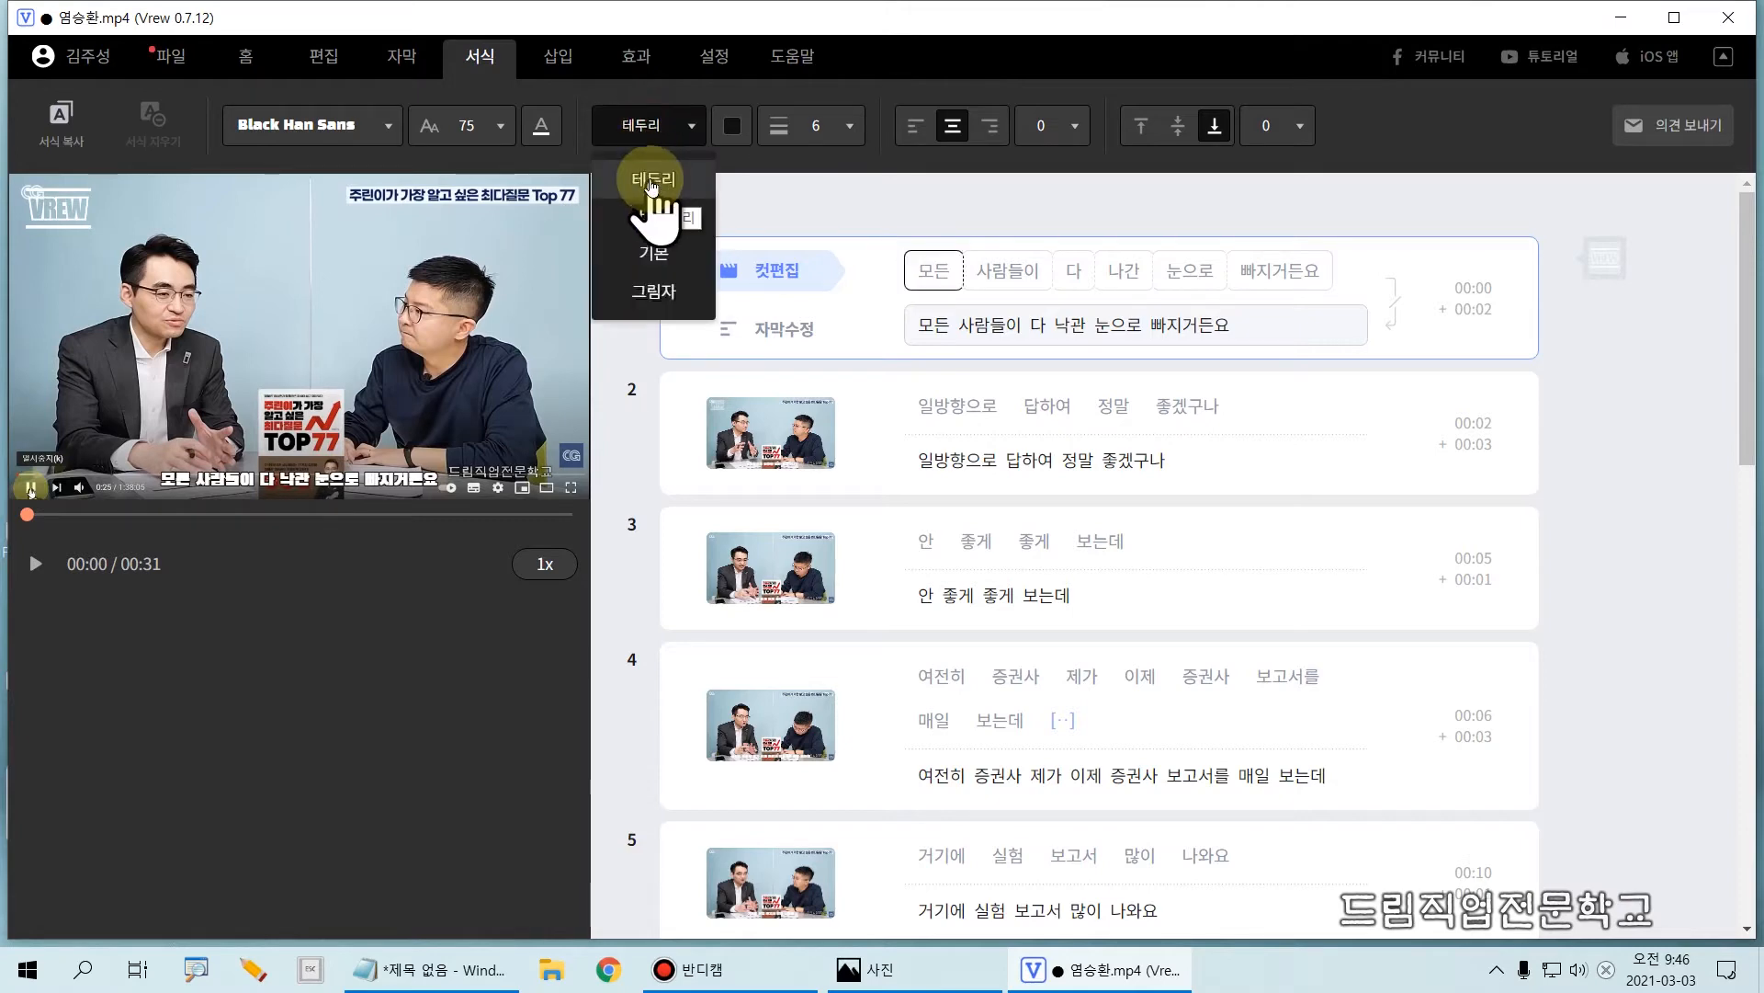
pyautogui.click(664, 221)
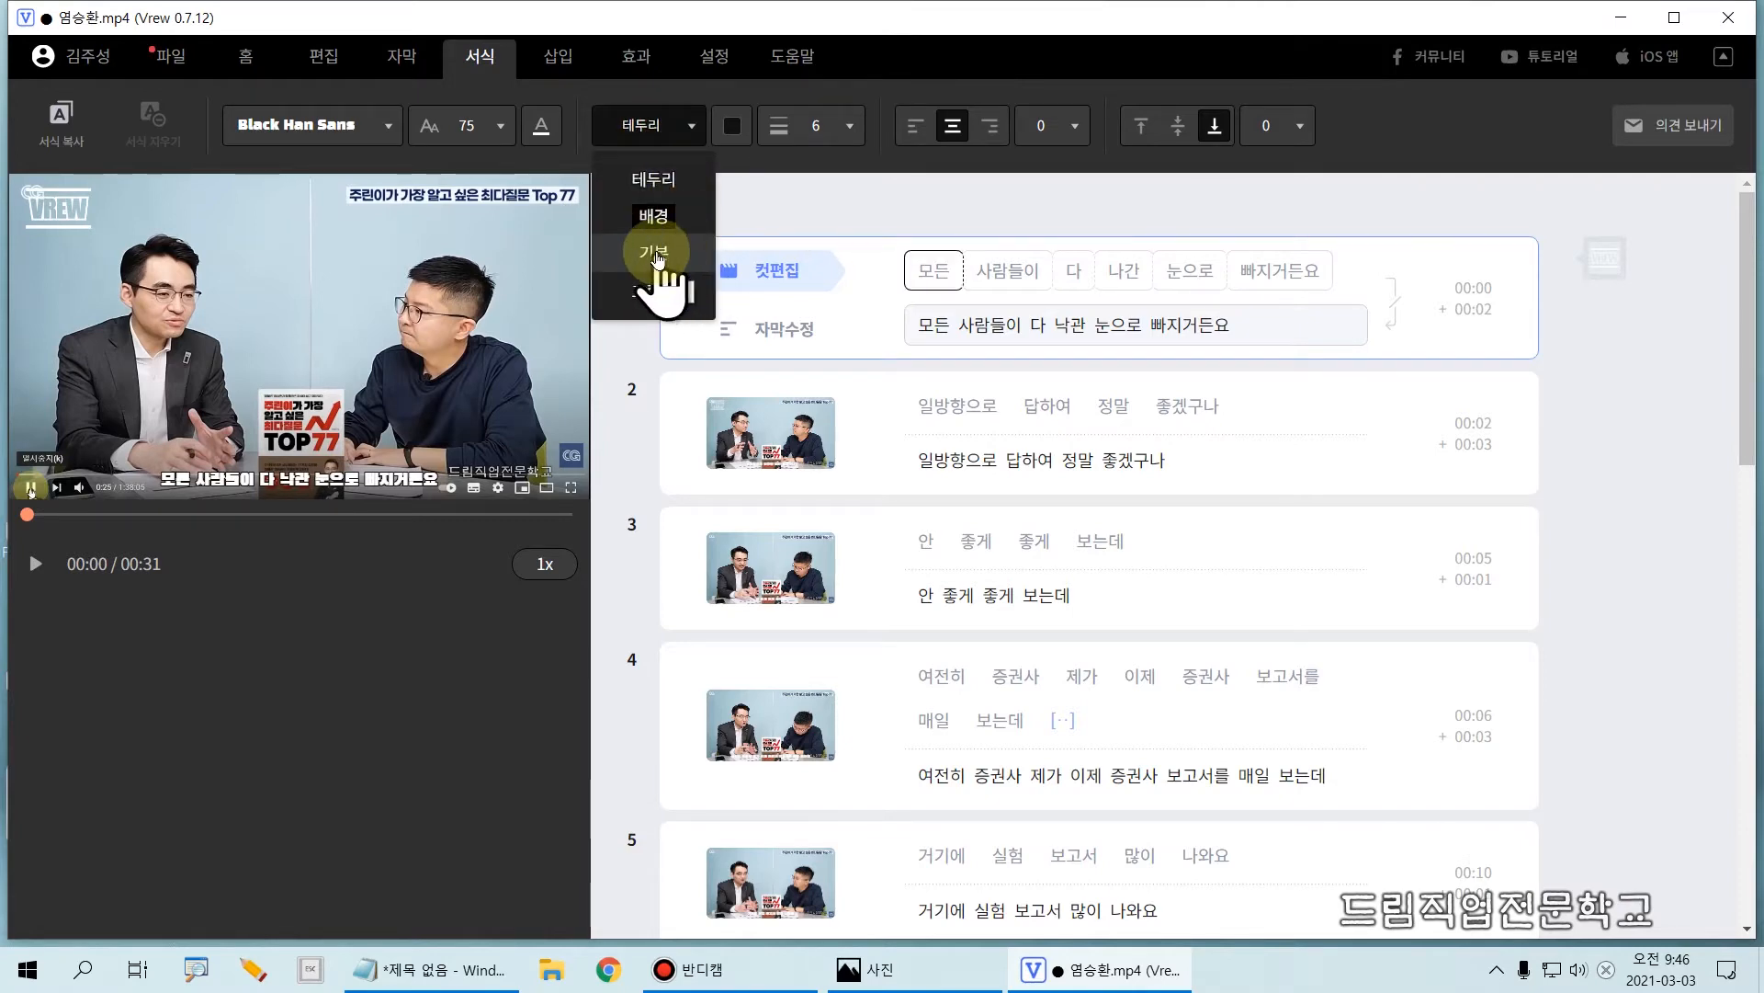
pyautogui.click(658, 254)
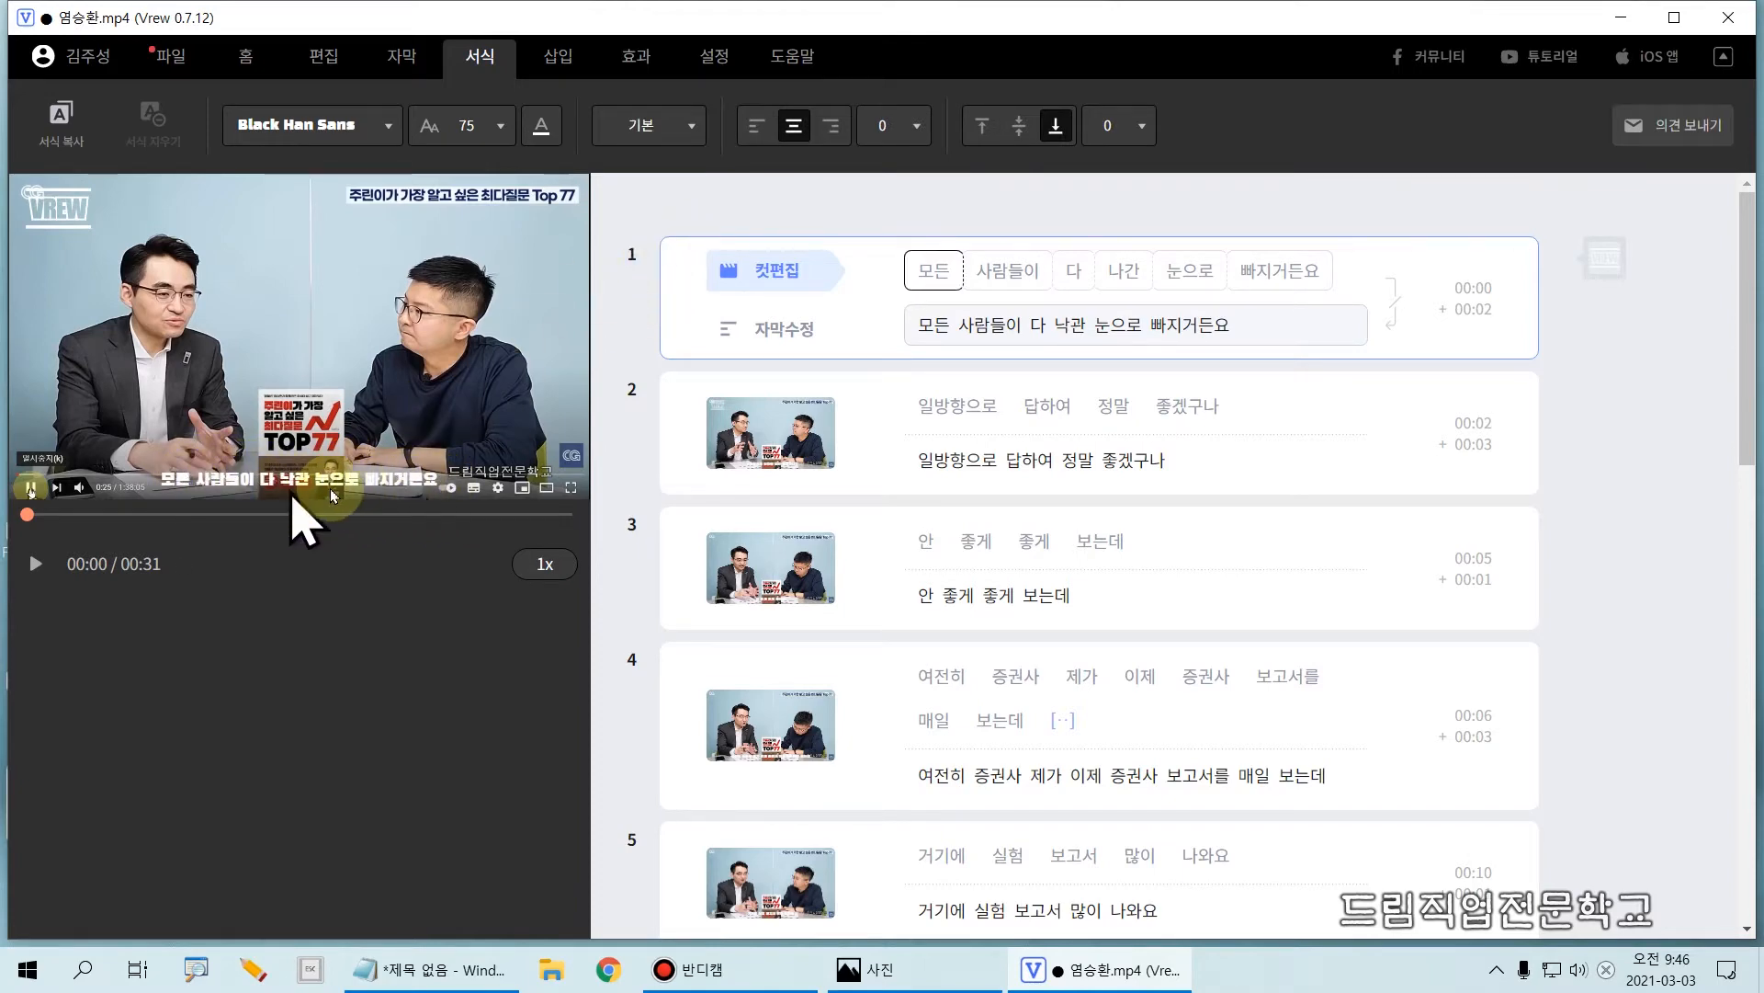
pyautogui.click(624, 128)
pyautogui.click(653, 292)
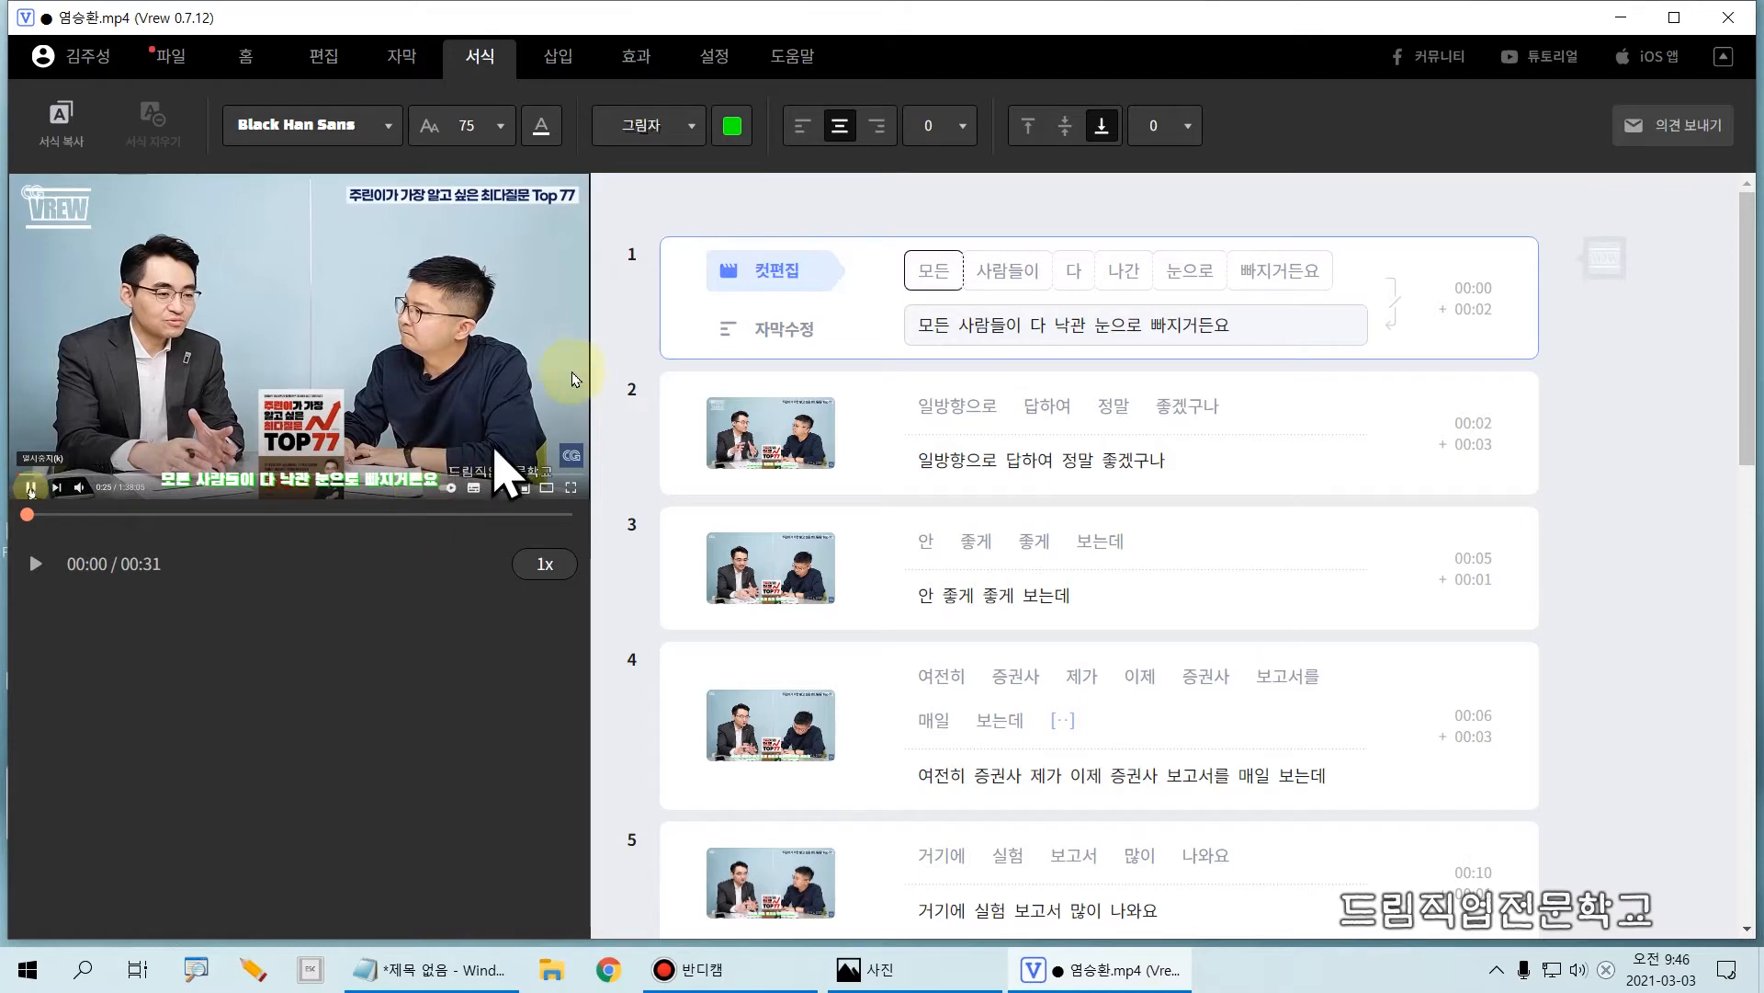
pyautogui.click(648, 139)
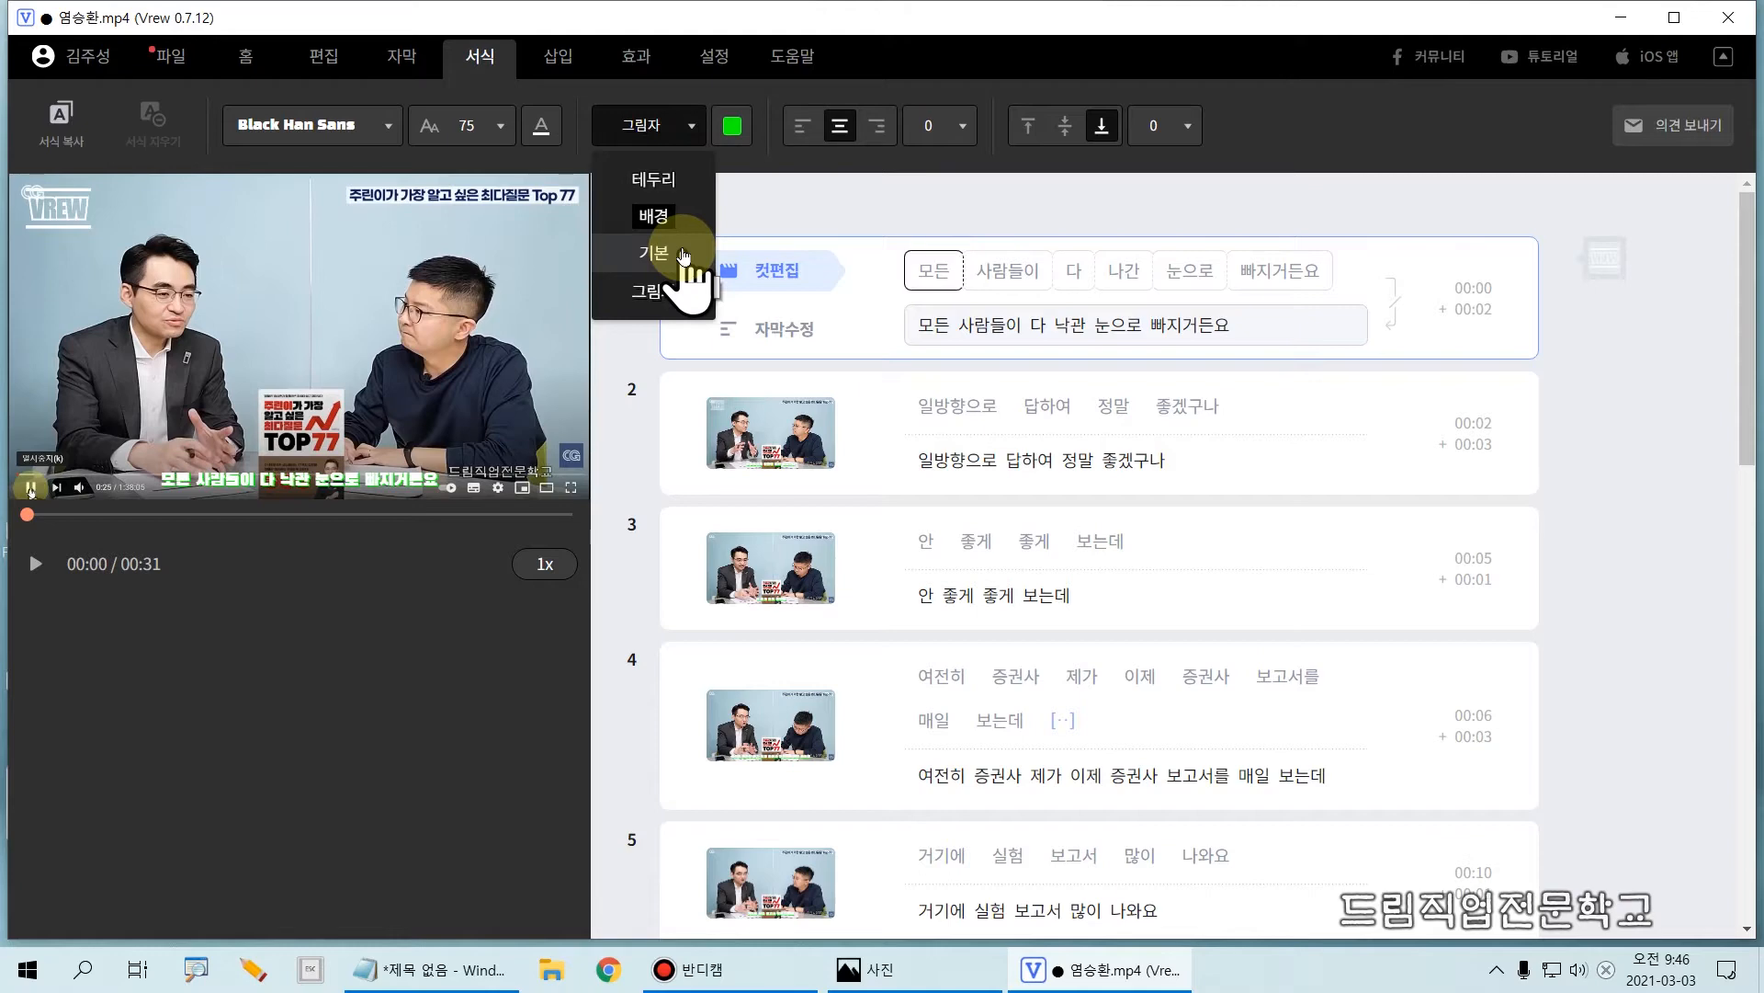
pyautogui.click(661, 181)
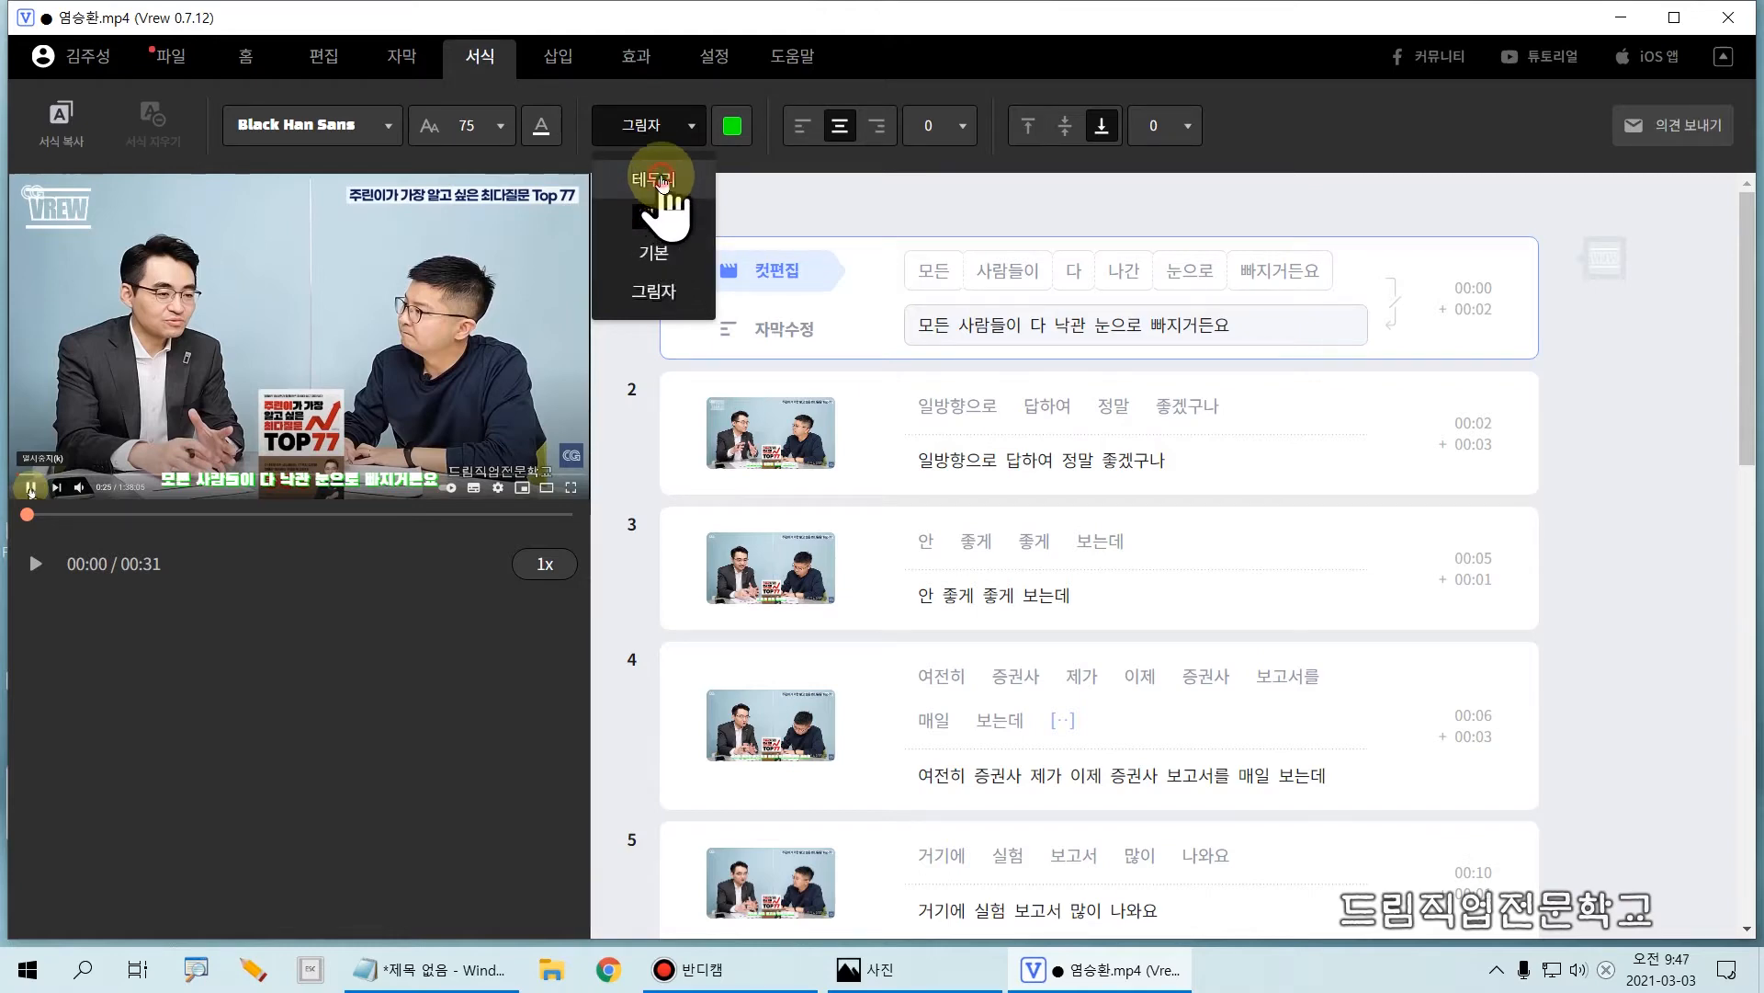
# Step: Set the subtitle outline colour to black and the outline thickness to 5
pyautogui.click(734, 143)
pyautogui.click(732, 173)
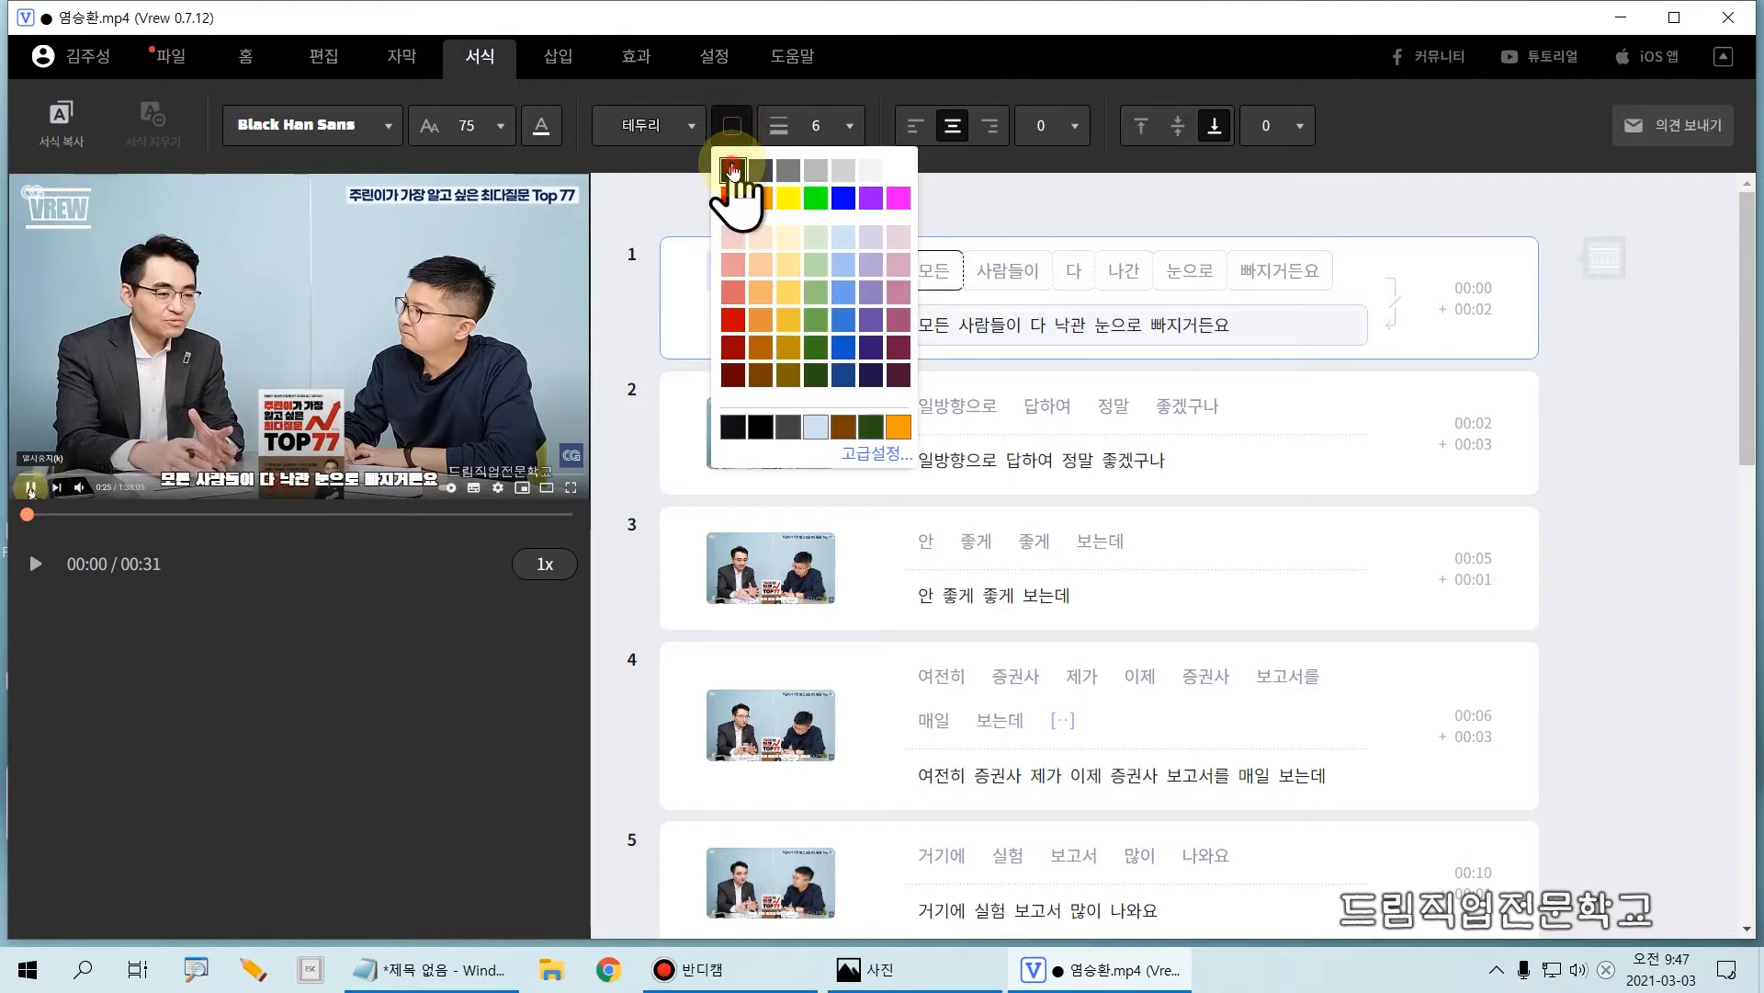
pyautogui.click(845, 138)
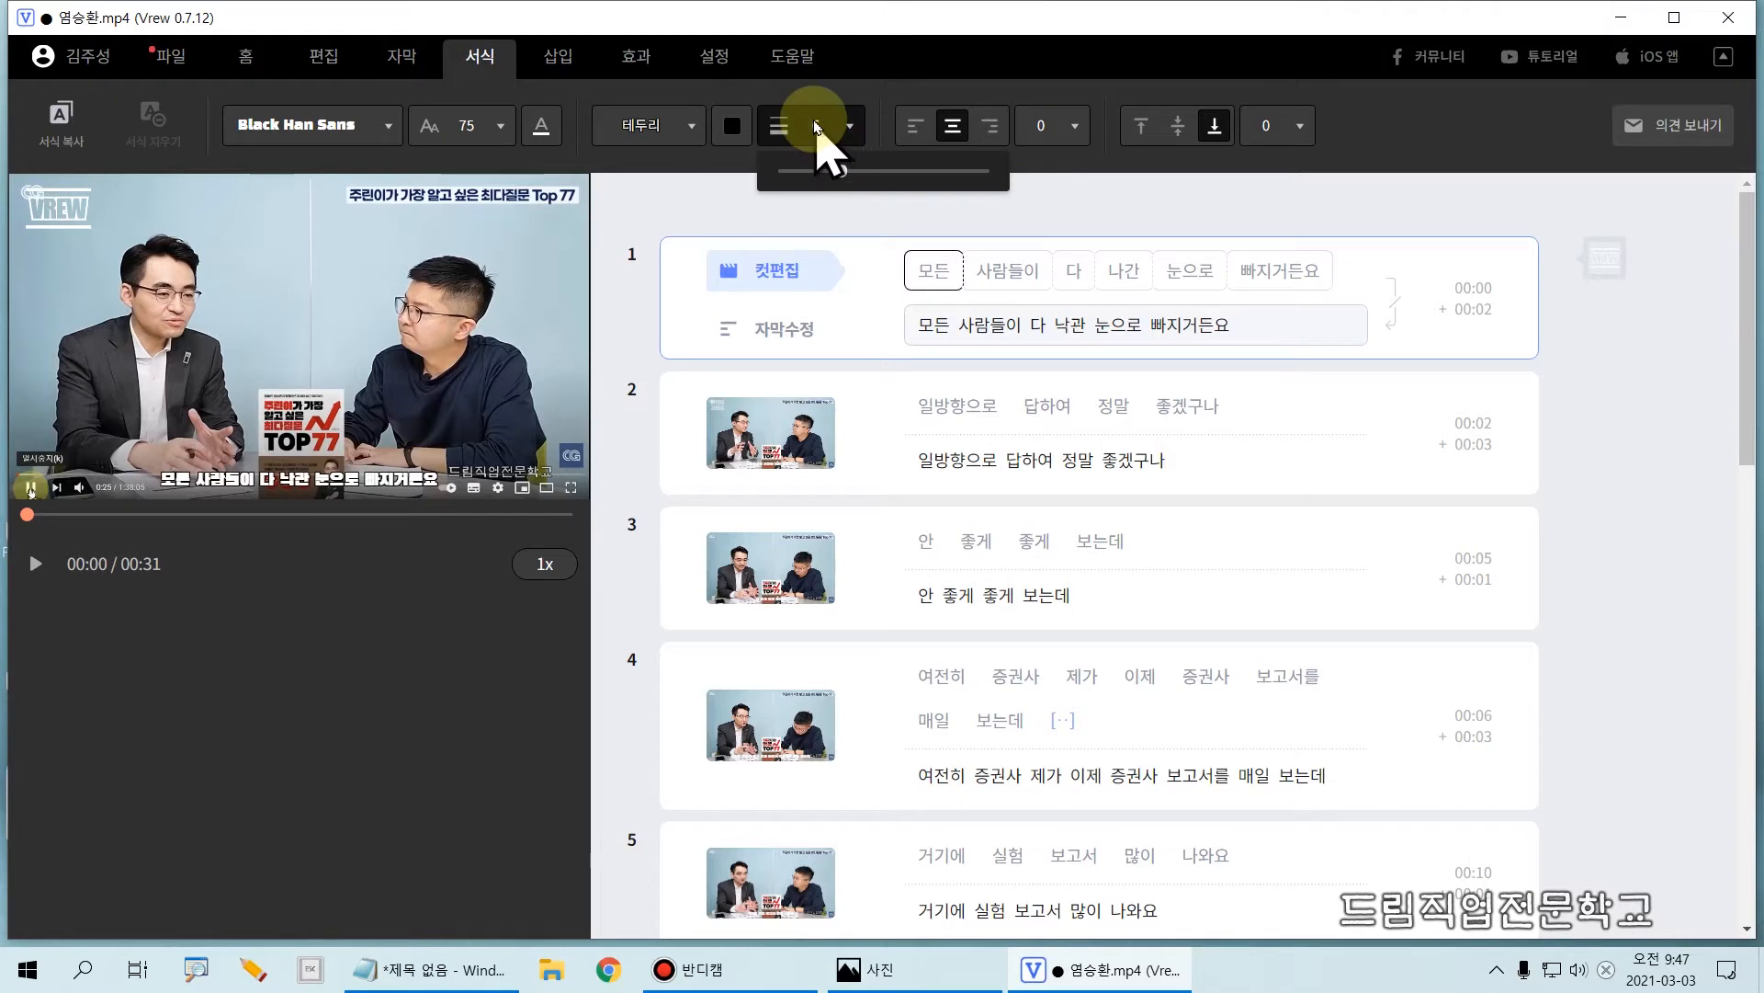
pyautogui.click(816, 127)
pyautogui.click(816, 124)
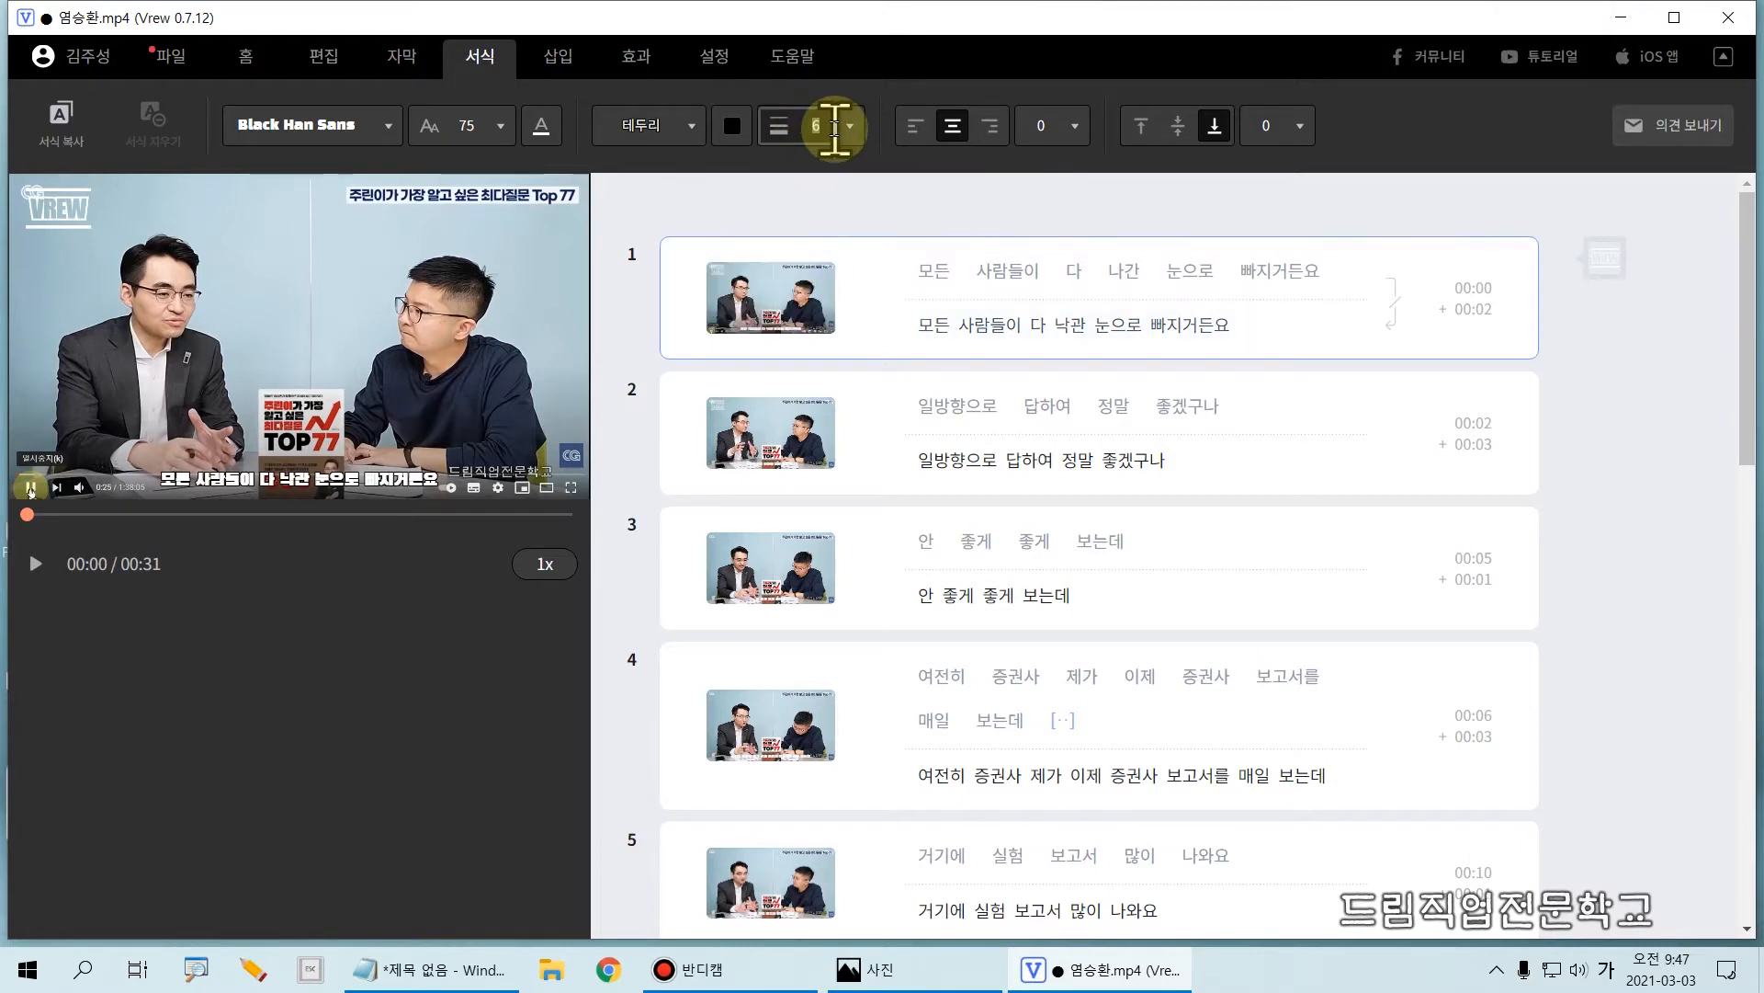
pyautogui.write('5')
pyautogui.press('Return')
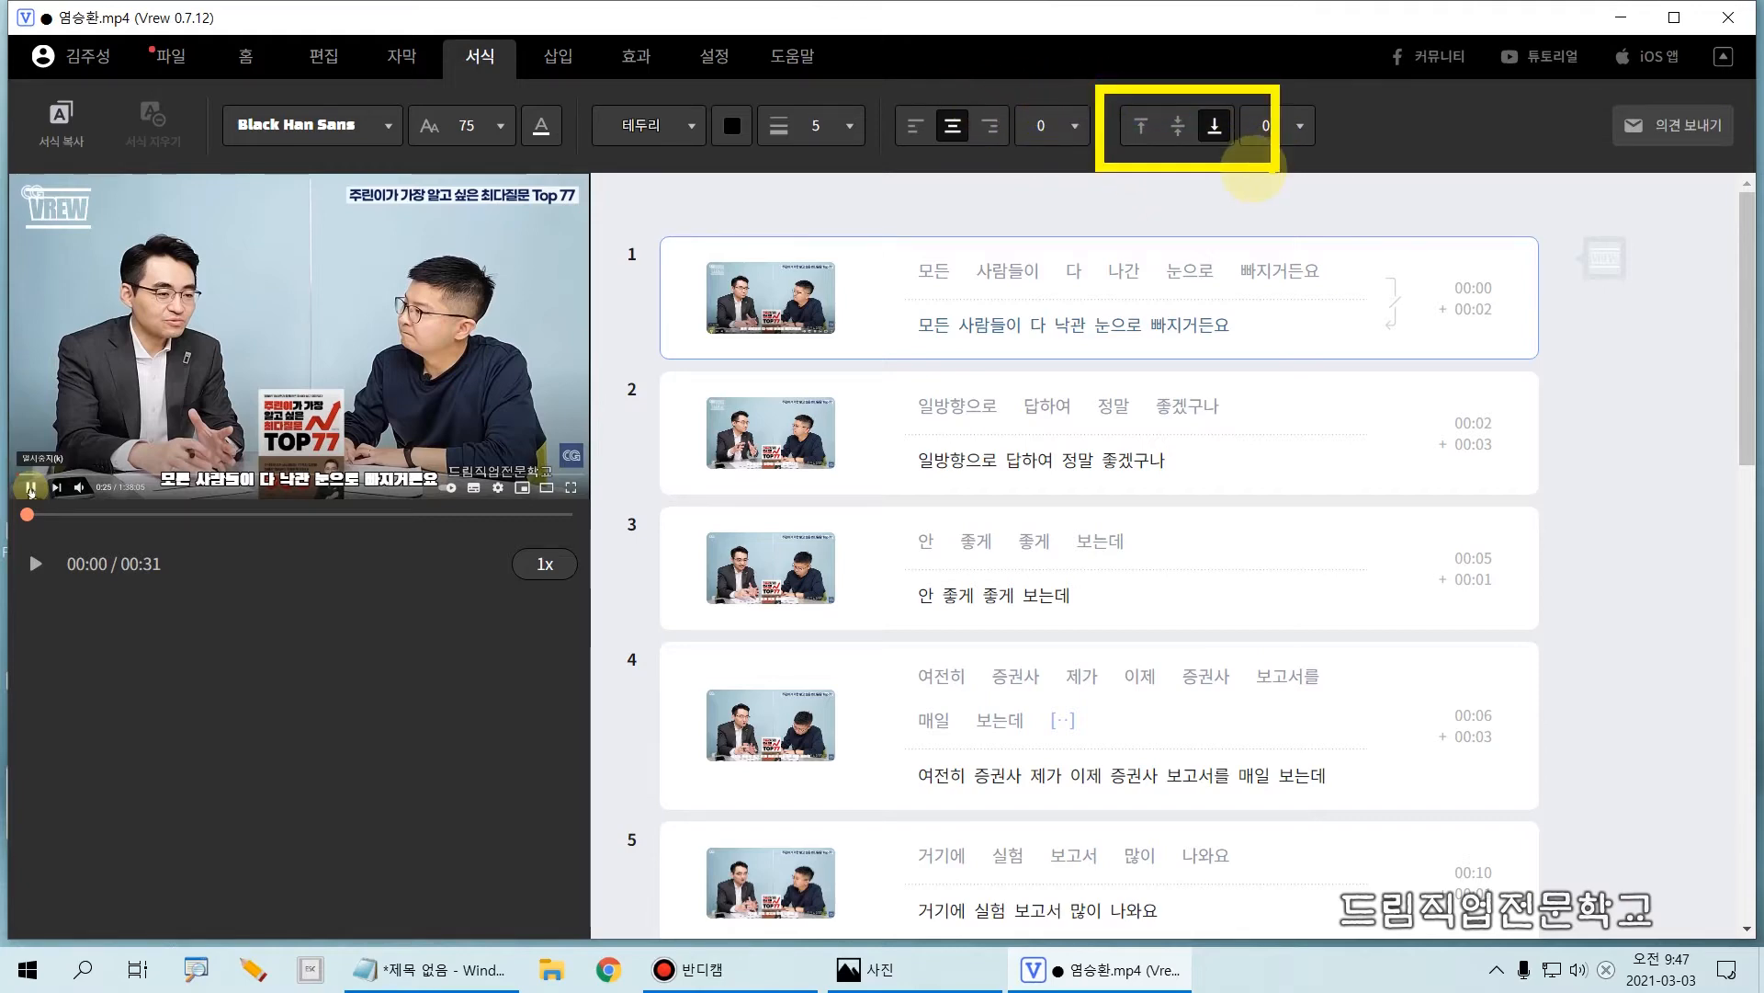
# Step: Try top and middle vertical alignment for the subtitle, and return it to bottom alignment
pyautogui.click(1140, 125)
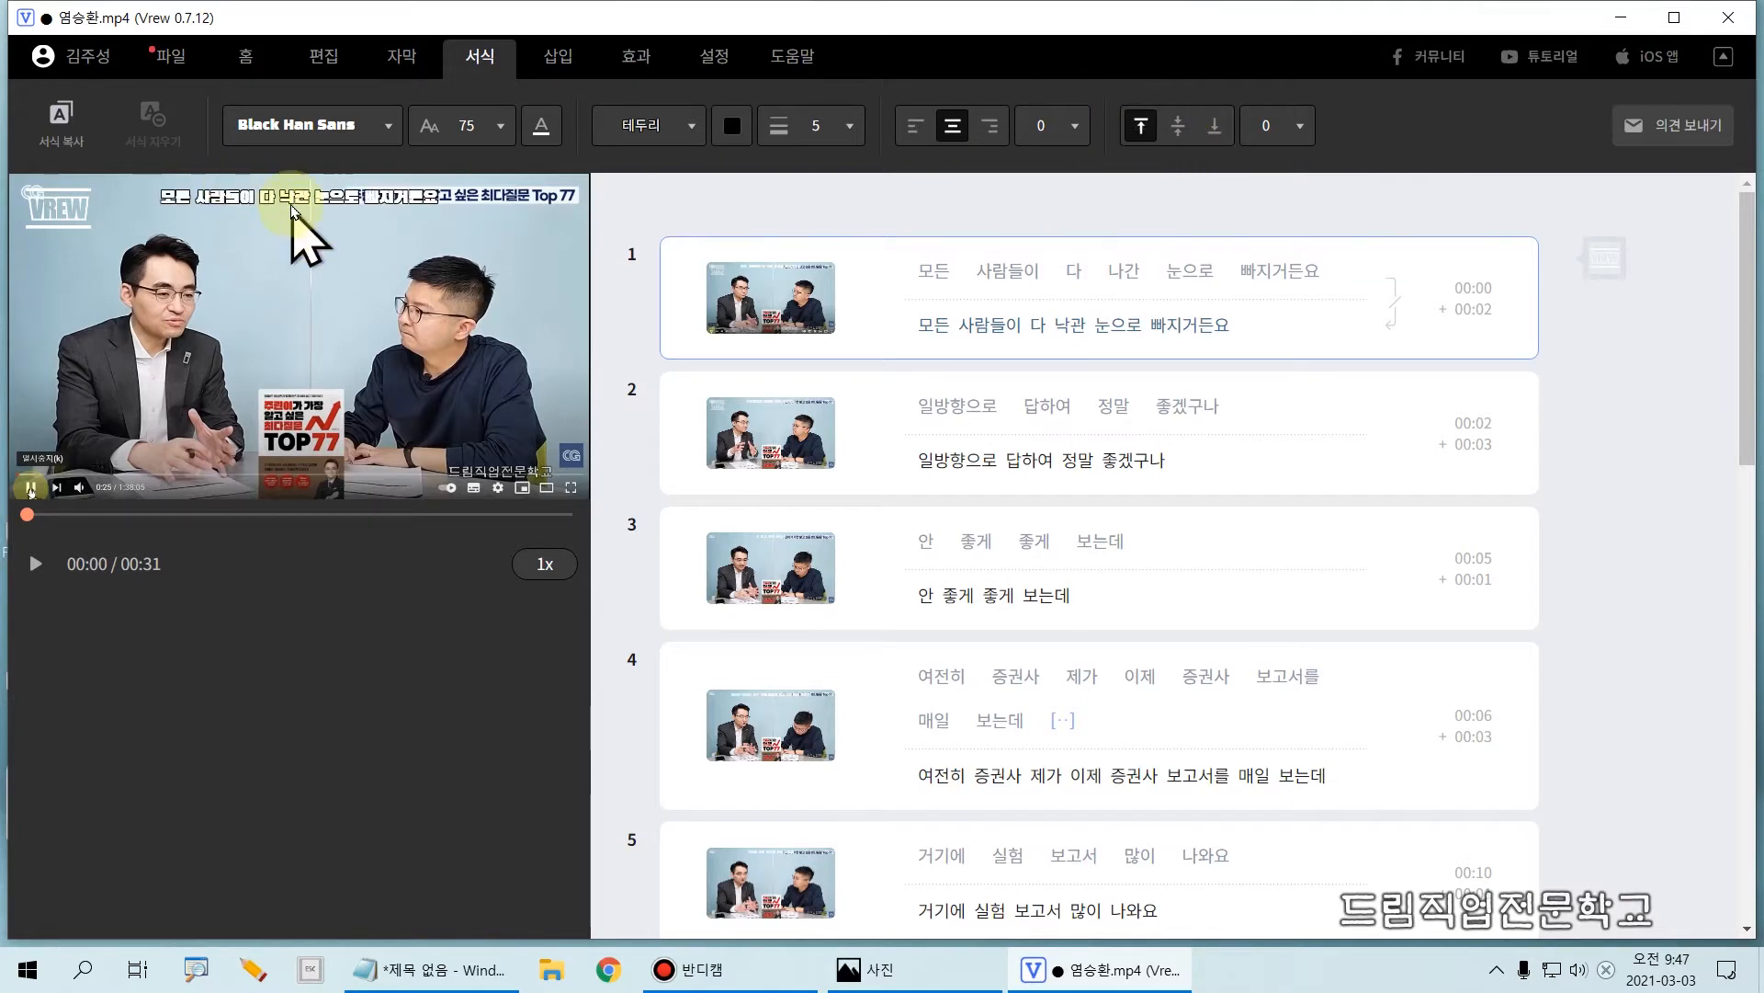
pyautogui.click(1177, 126)
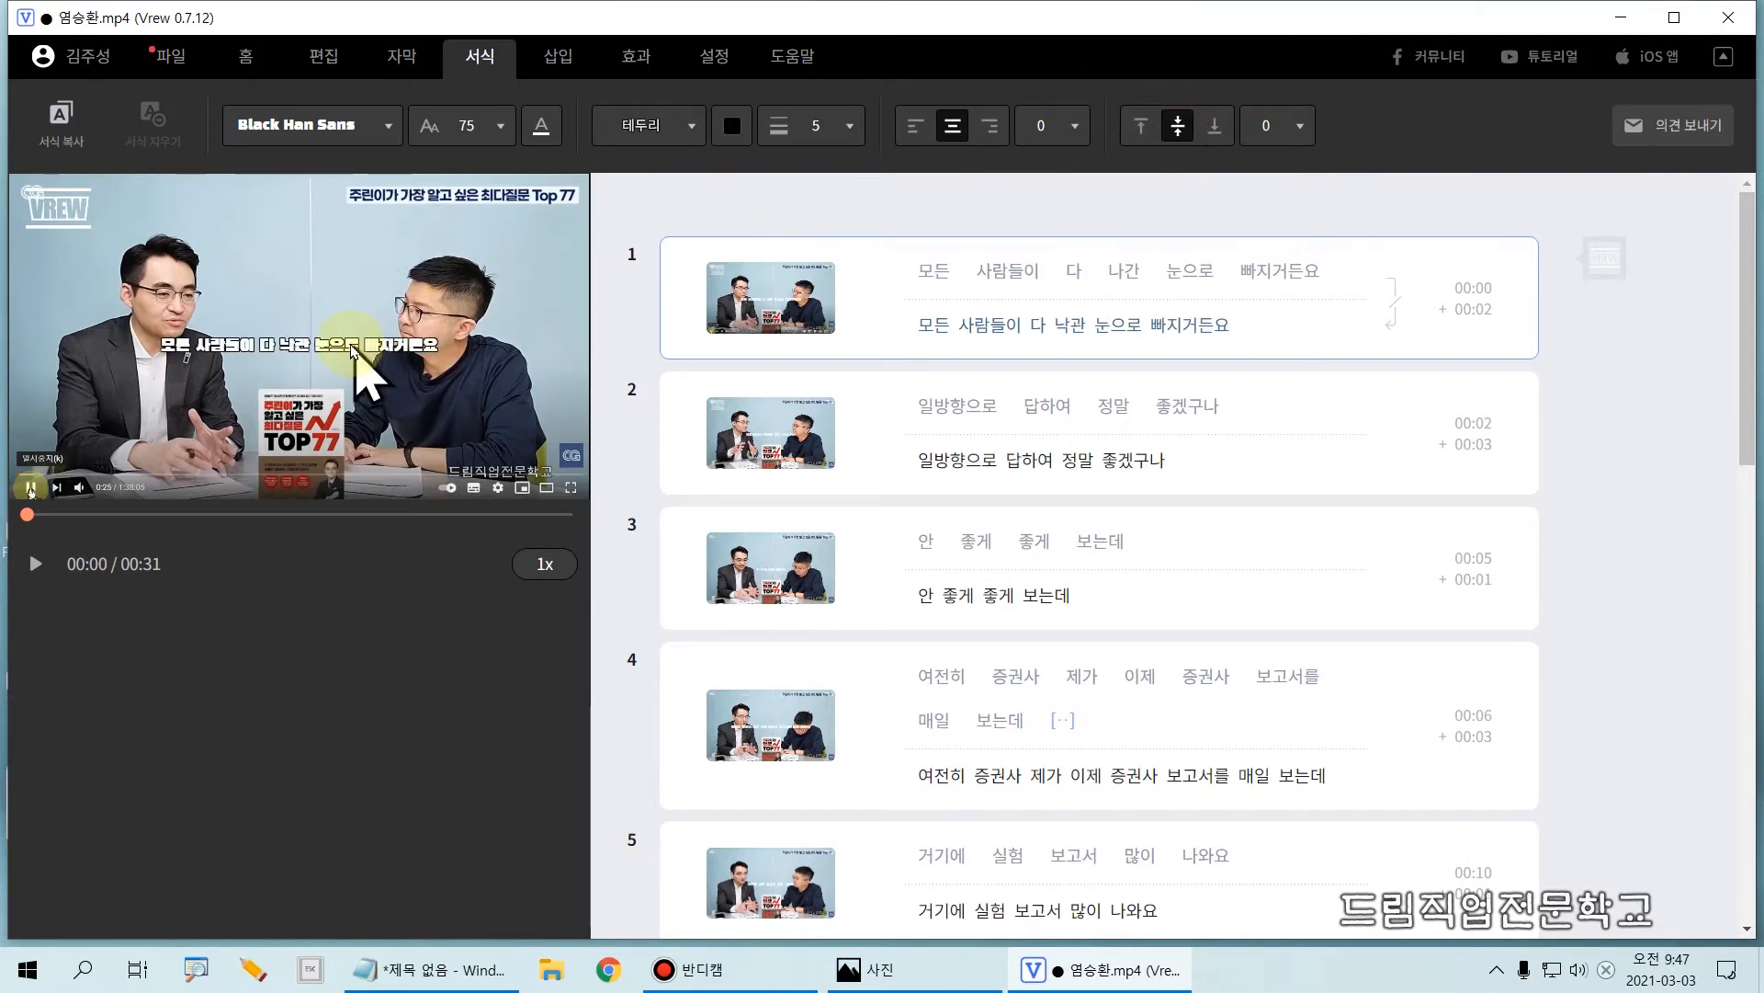
pyautogui.click(1214, 126)
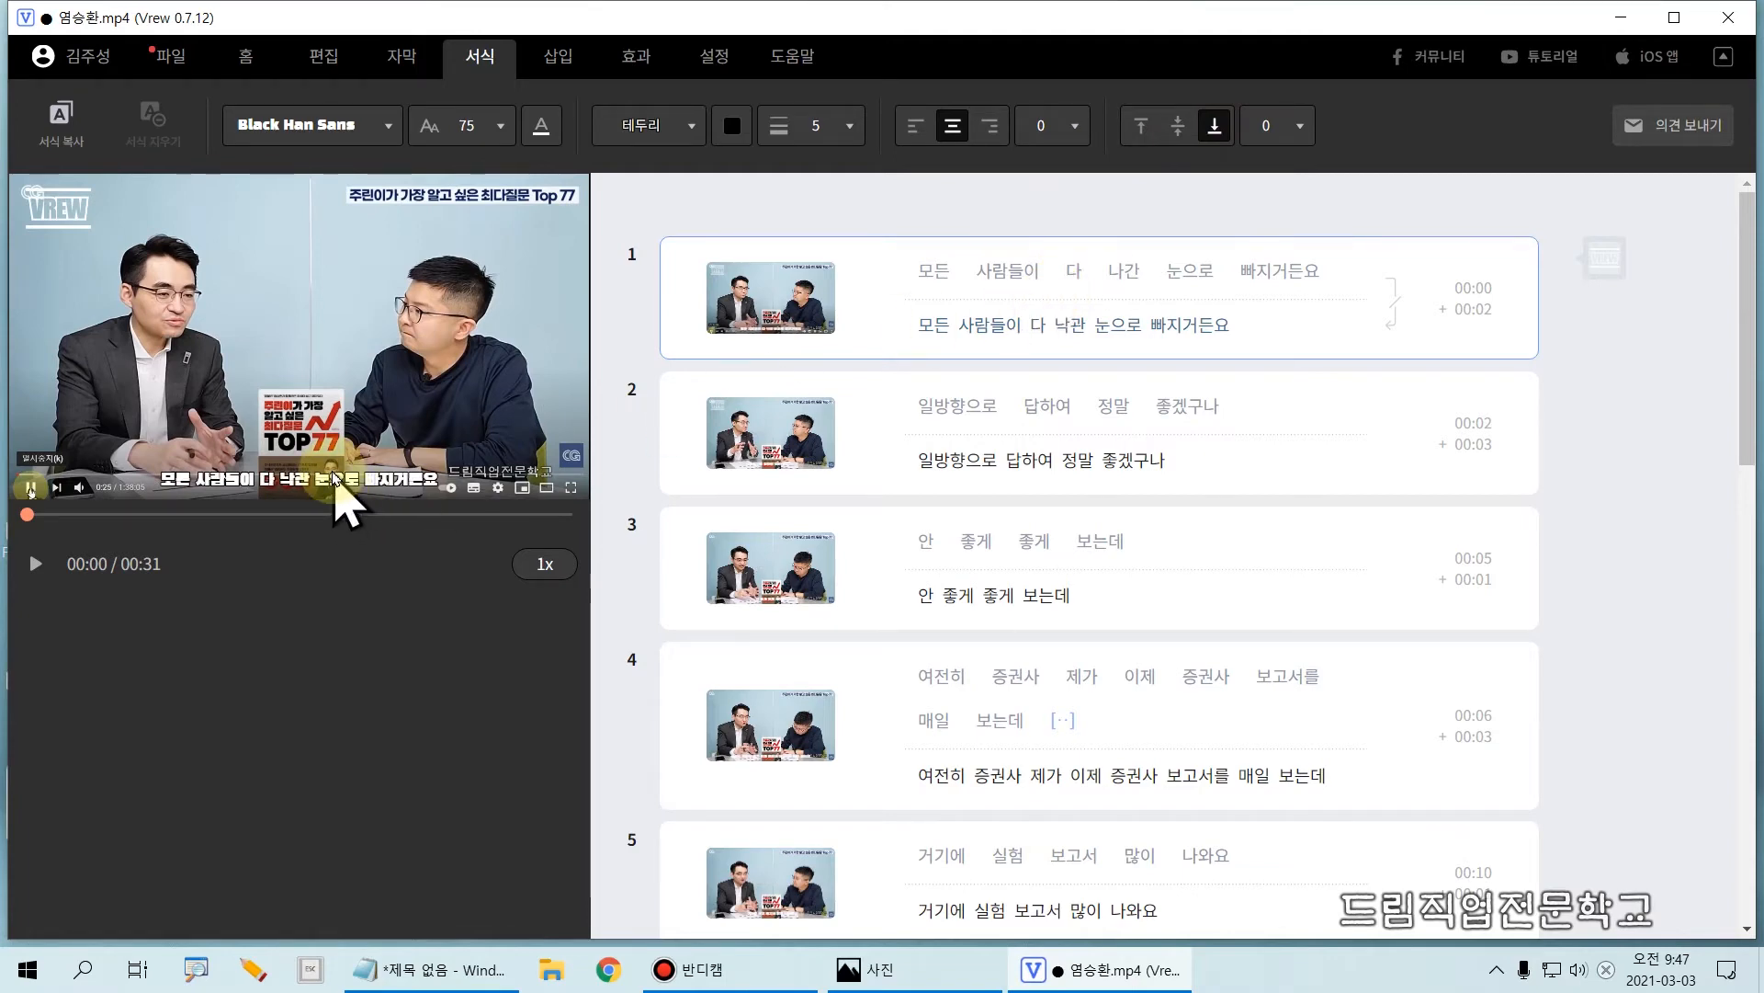
# Step: Show the slider for the subtitle's vertical offset and close it
pyautogui.click(1291, 133)
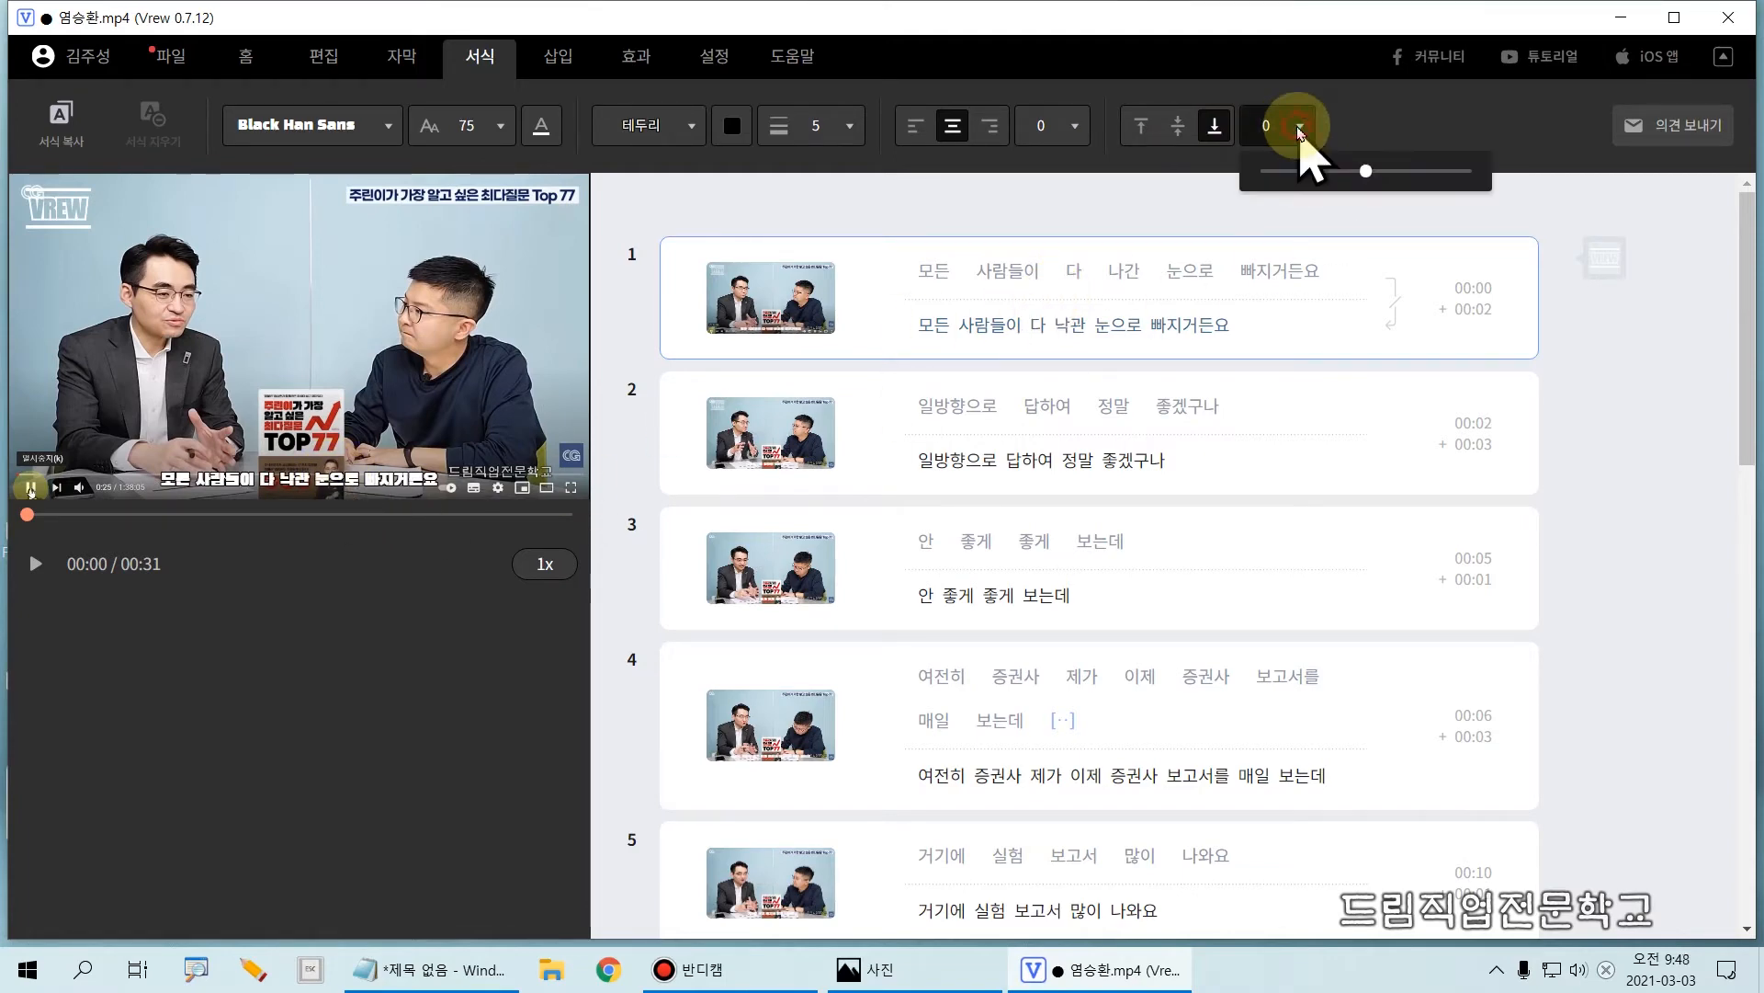
pyautogui.moveTo(1361, 168)
pyautogui.mouseDown()
pyautogui.moveTo(1311, 166)
pyautogui.moveTo(1441, 175)
pyautogui.moveTo(1362, 171)
pyautogui.mouseUp()
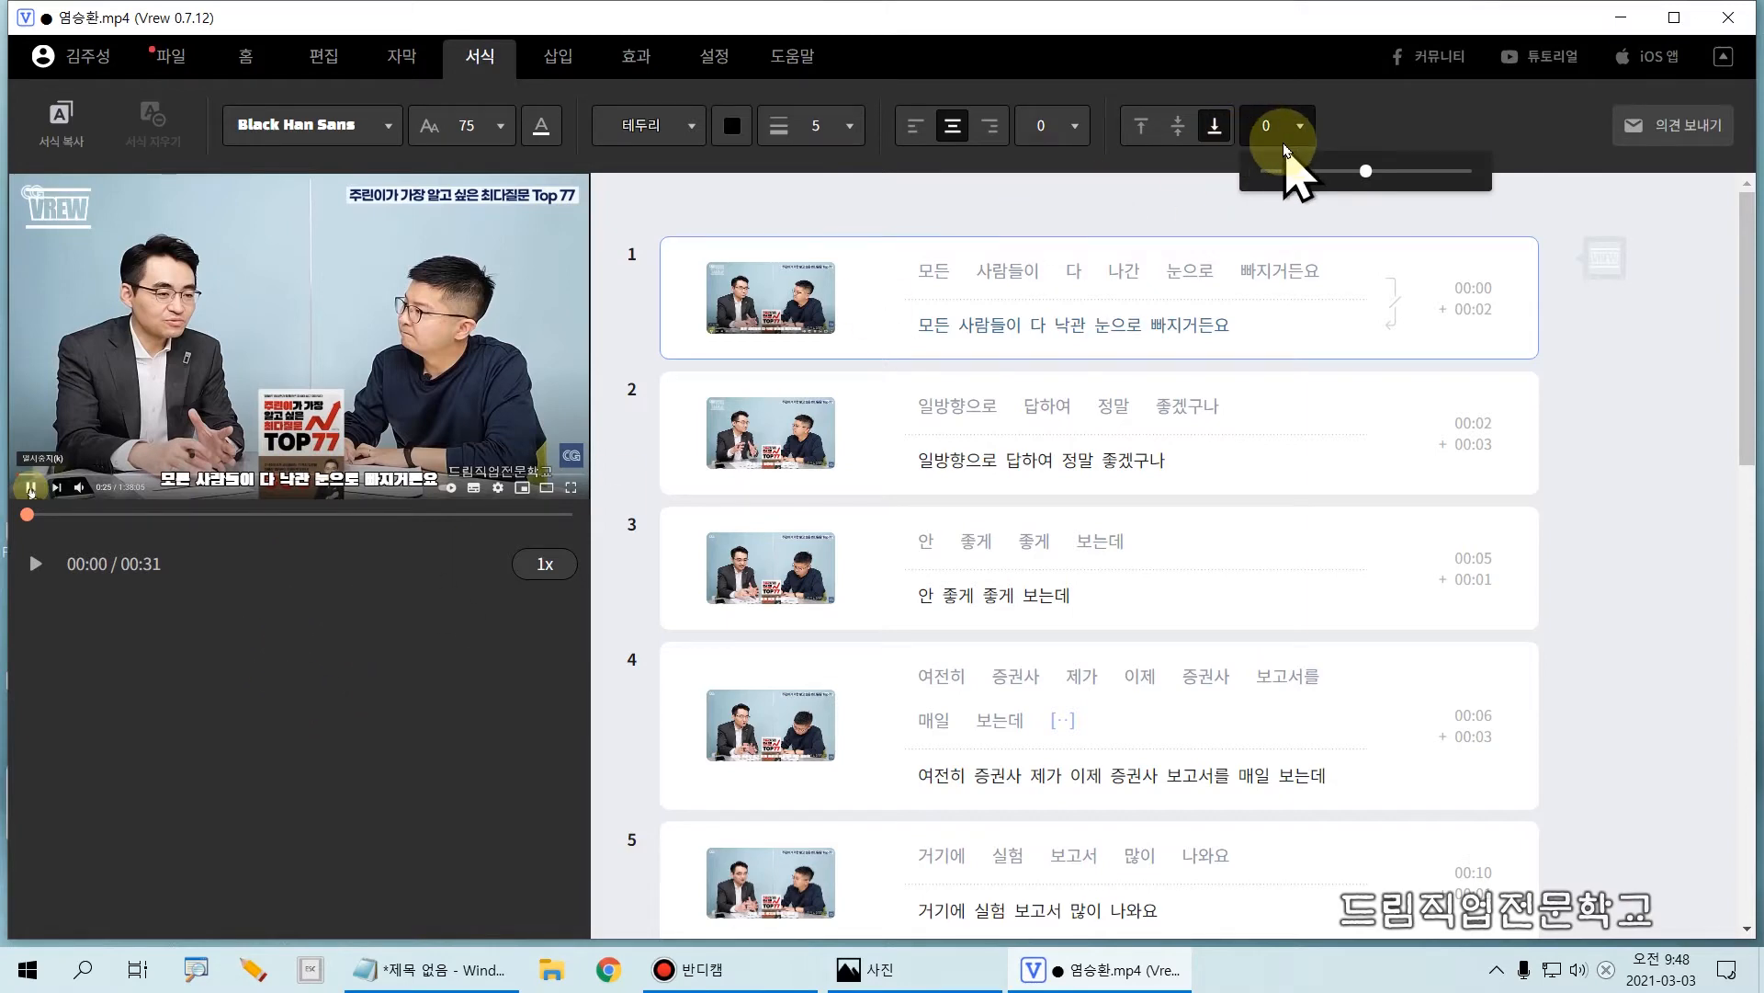
pyautogui.moveTo(1240, 129); pyautogui.dragTo(1355, 153)
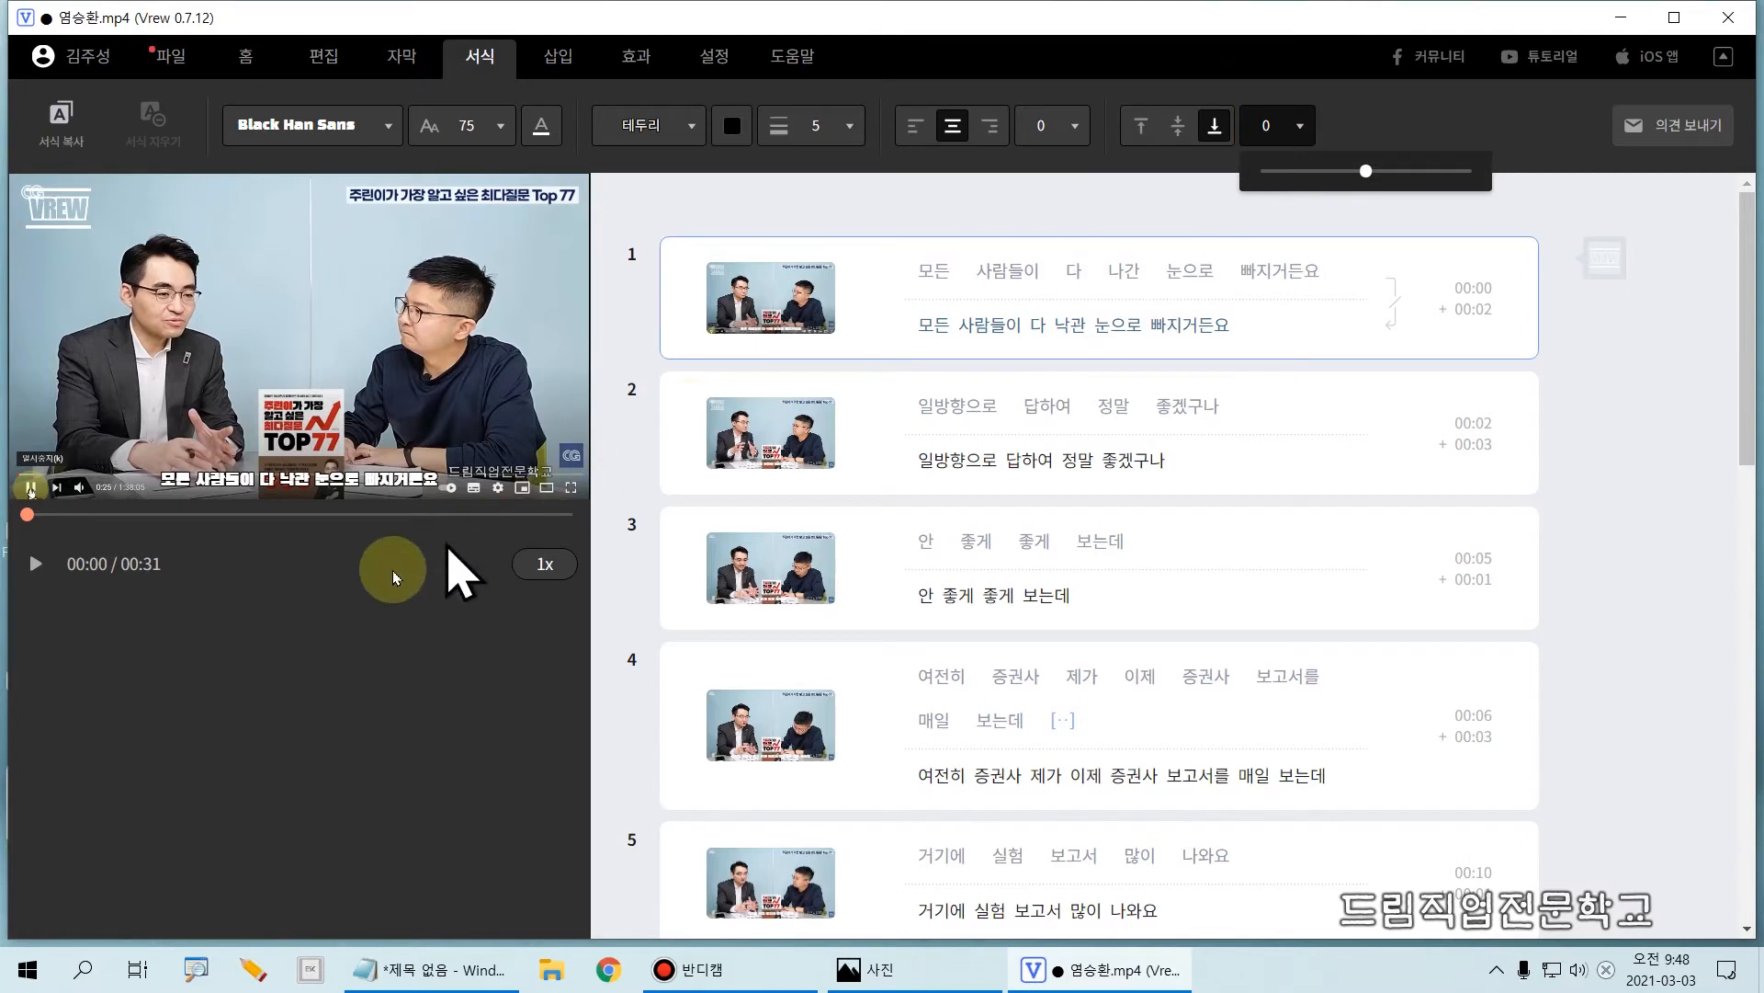
pyautogui.click(350, 614)
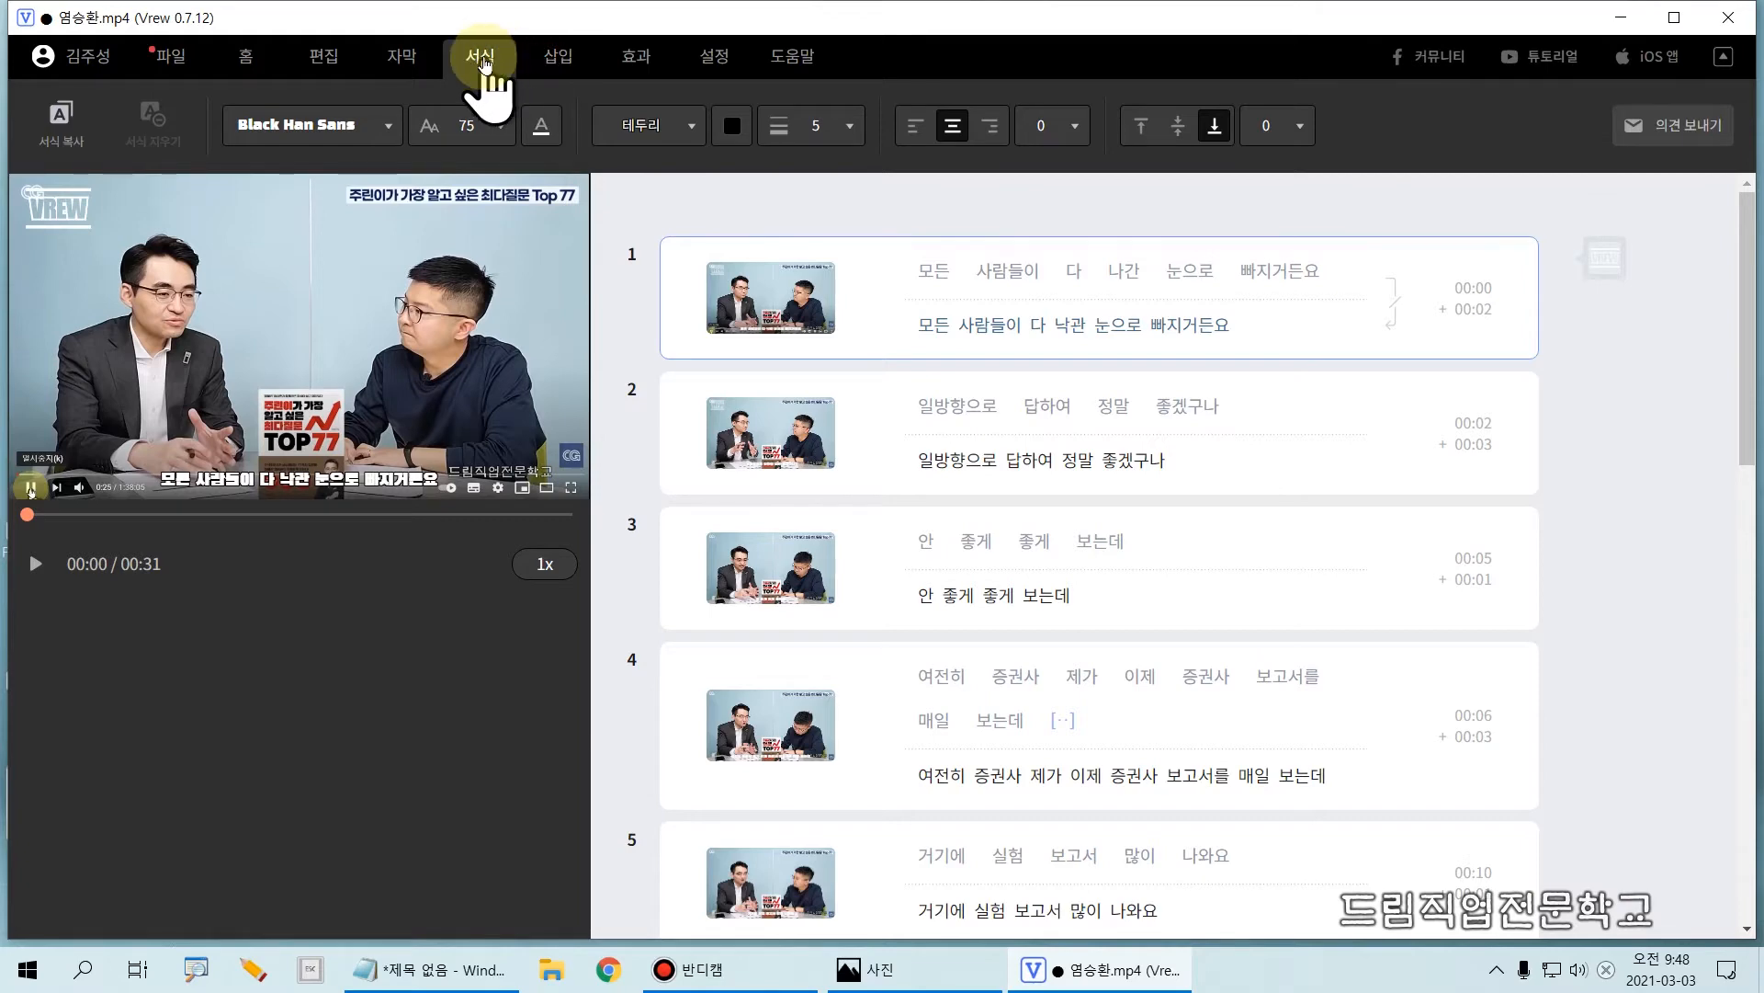
# Step: Delete the Vrew mark attached to the opening clips and confirm its removal
pyautogui.click(549, 62)
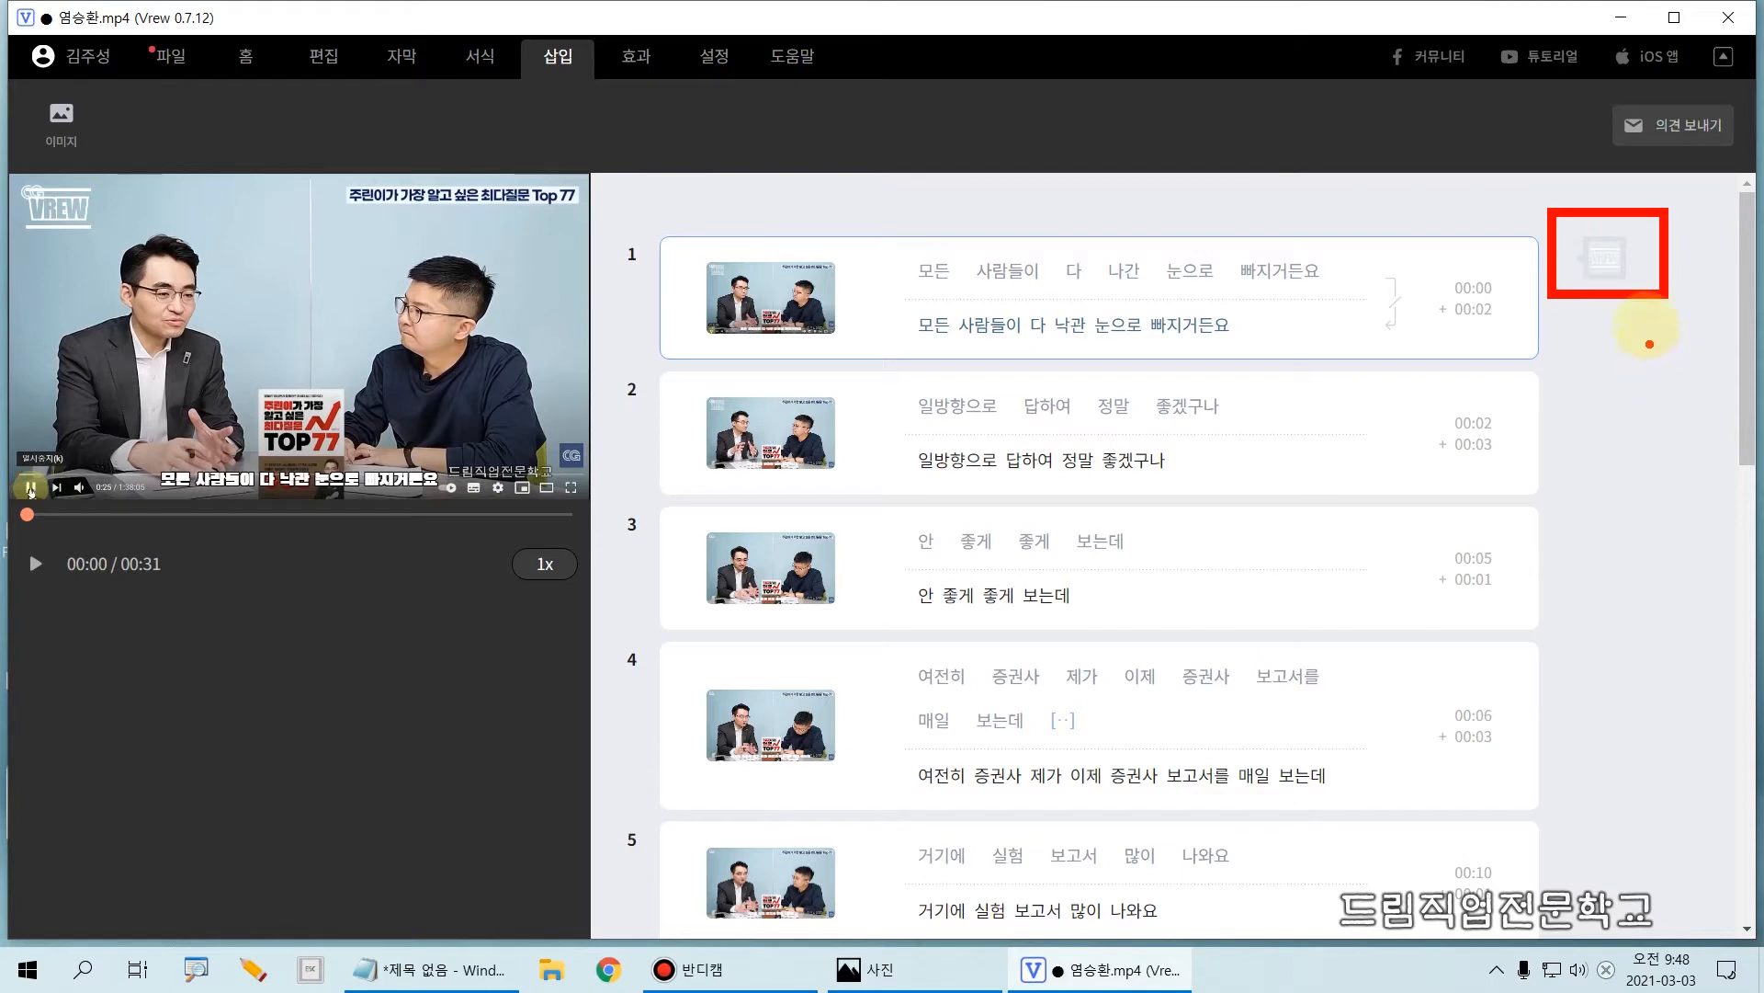
pyautogui.click(1618, 250)
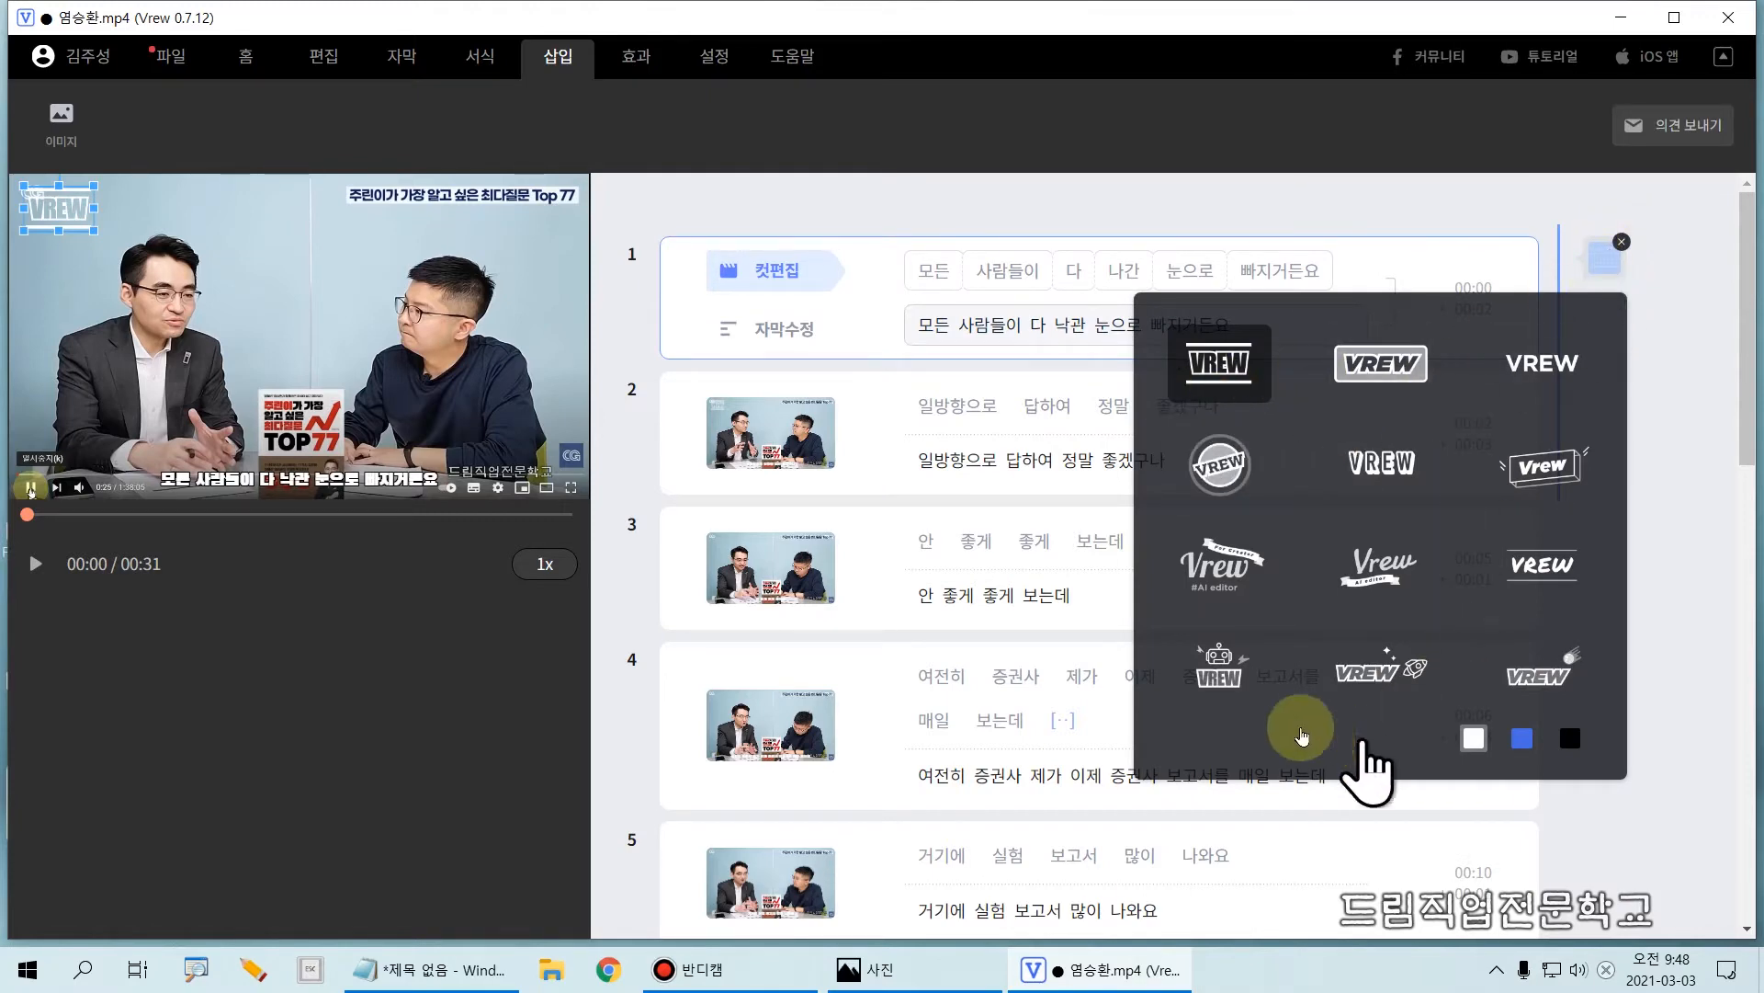
pyautogui.click(1623, 243)
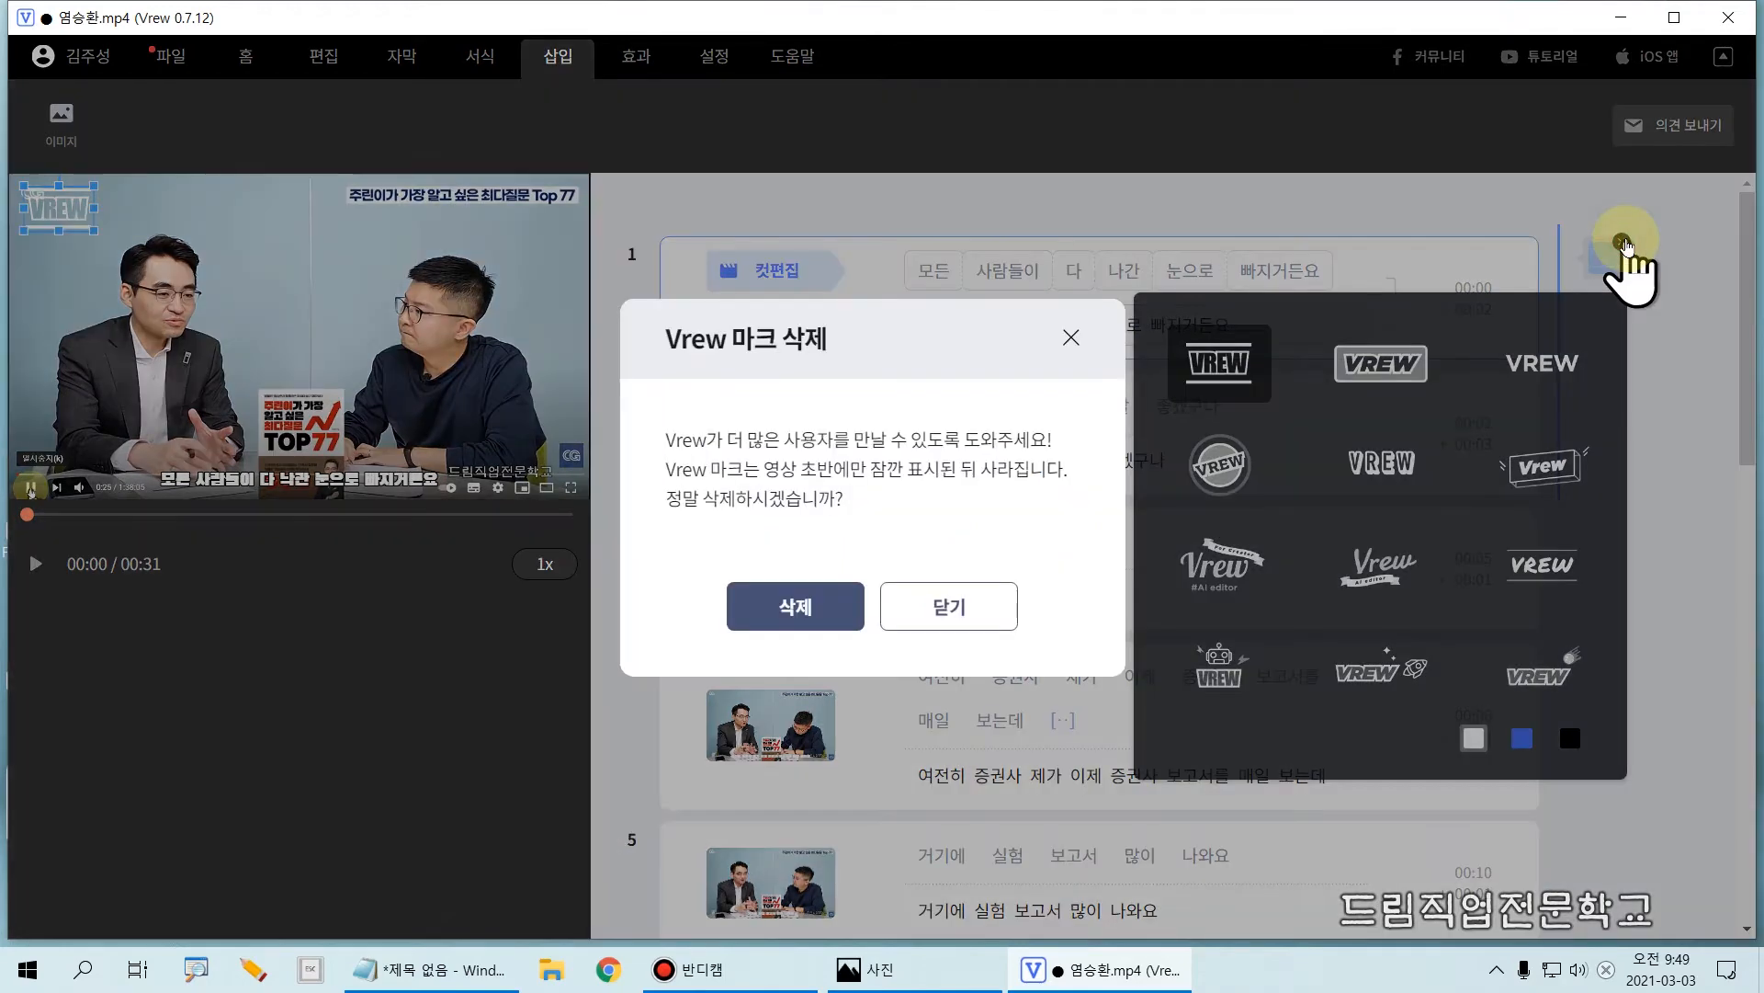
pyautogui.click(788, 618)
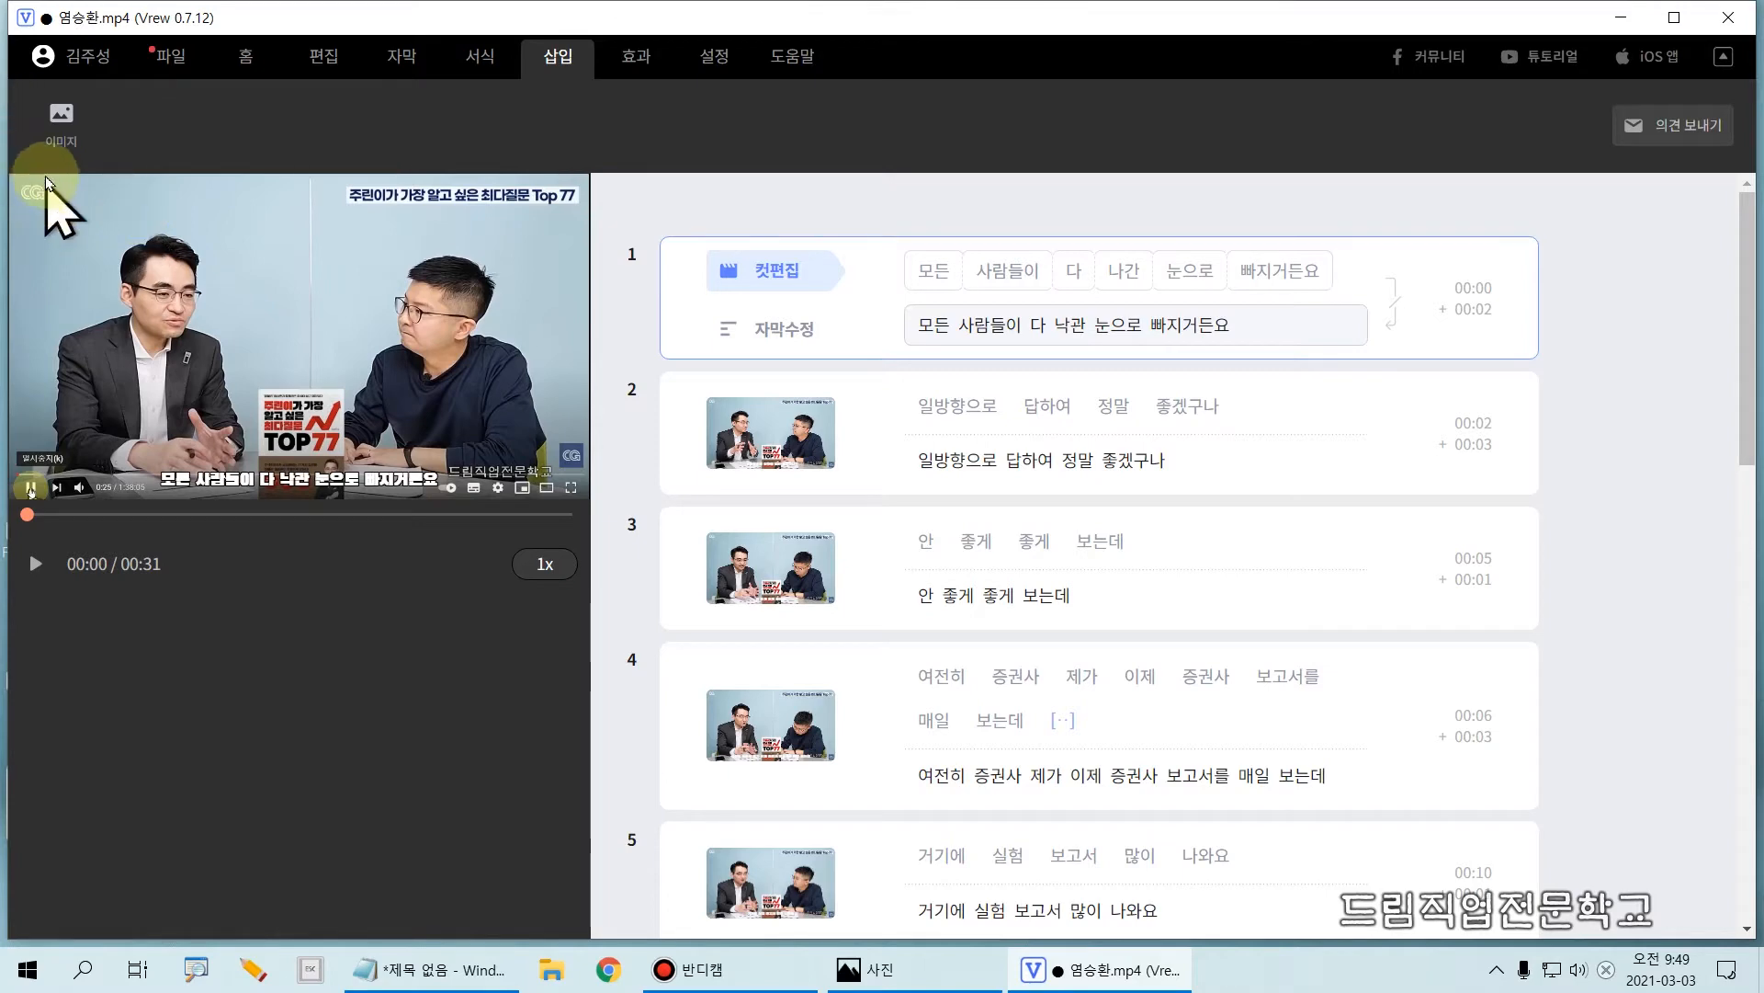
# Step: Show the target clip options for inserting an image, and close them without inserting one
pyautogui.click(59, 129)
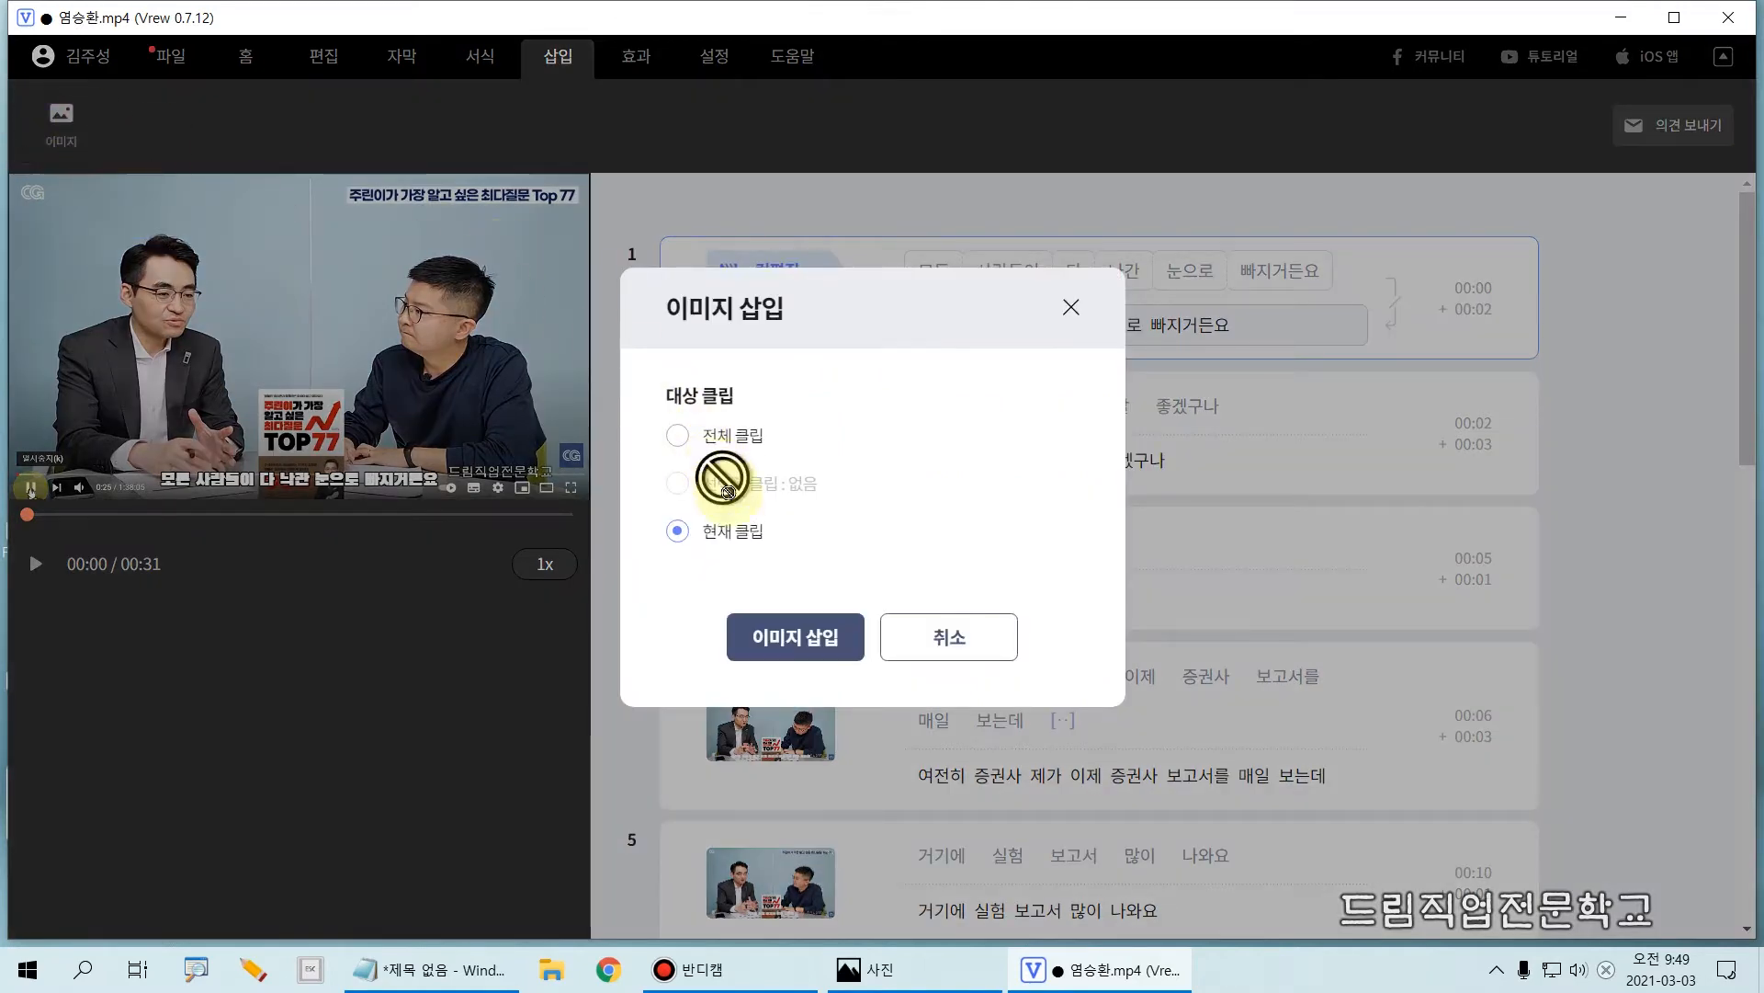
pyautogui.moveTo(628, 506); pyautogui.dragTo(818, 568)
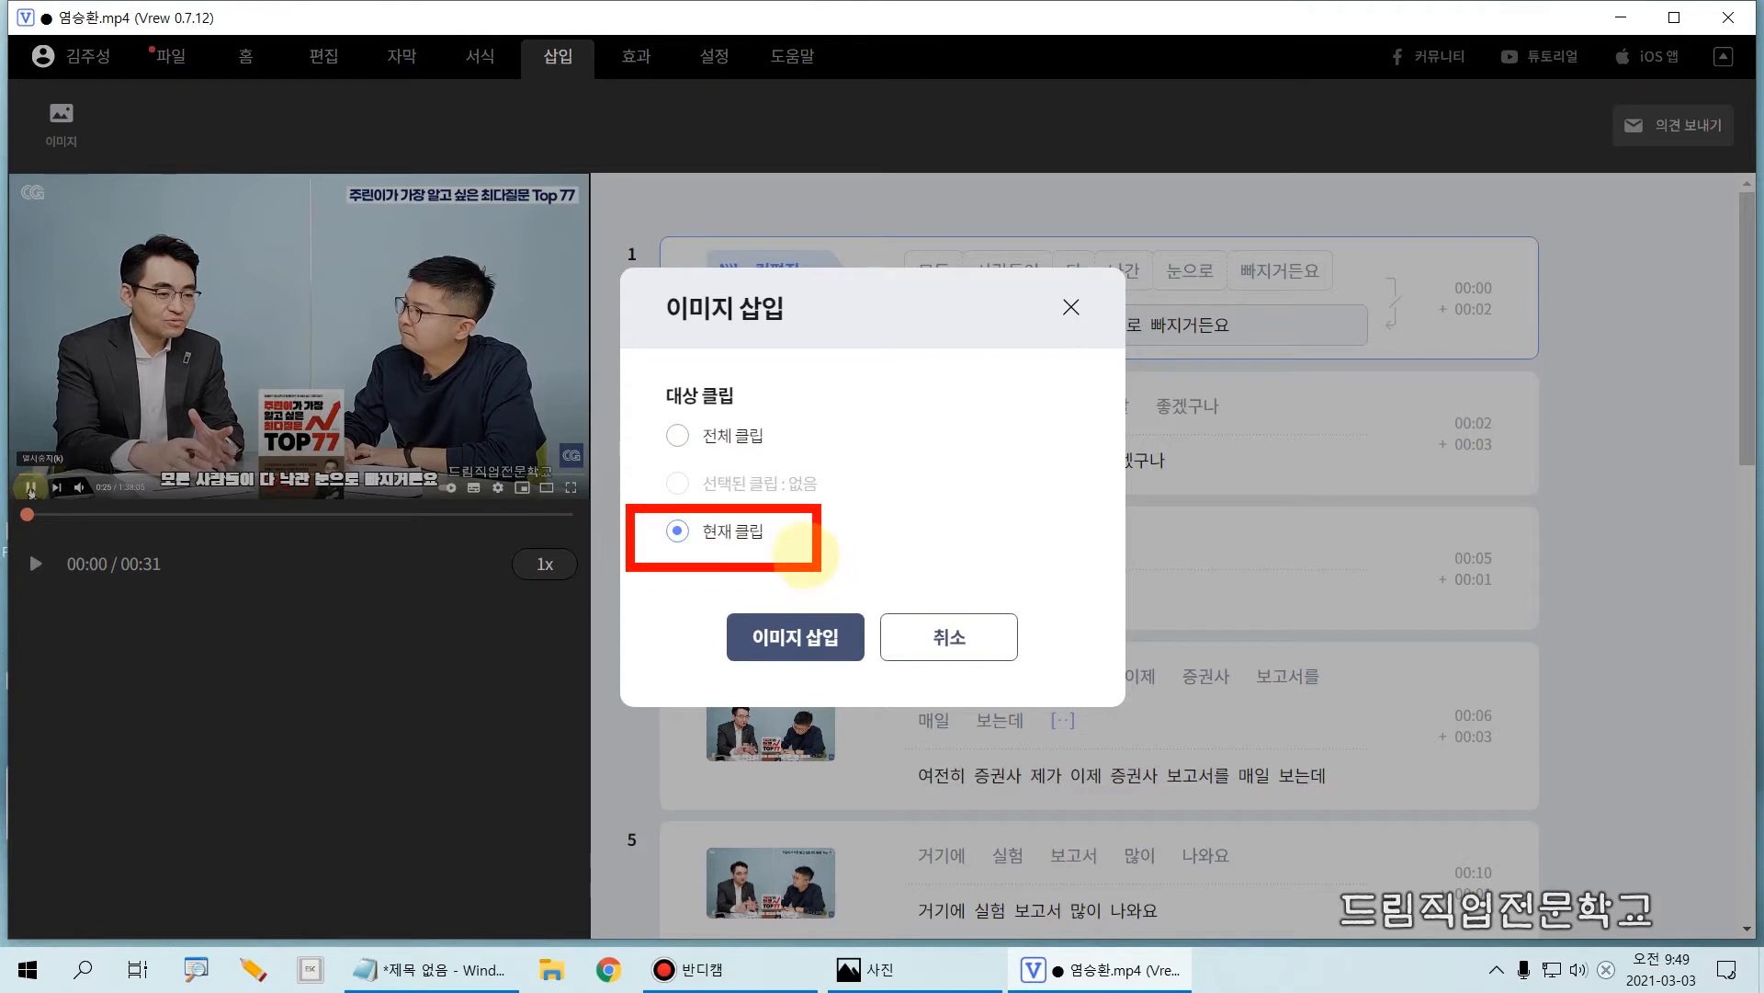
pyautogui.moveTo(622, 401)
pyautogui.mouseDown()
pyautogui.moveTo(788, 470)
pyautogui.moveTo(824, 467)
pyautogui.mouseUp()
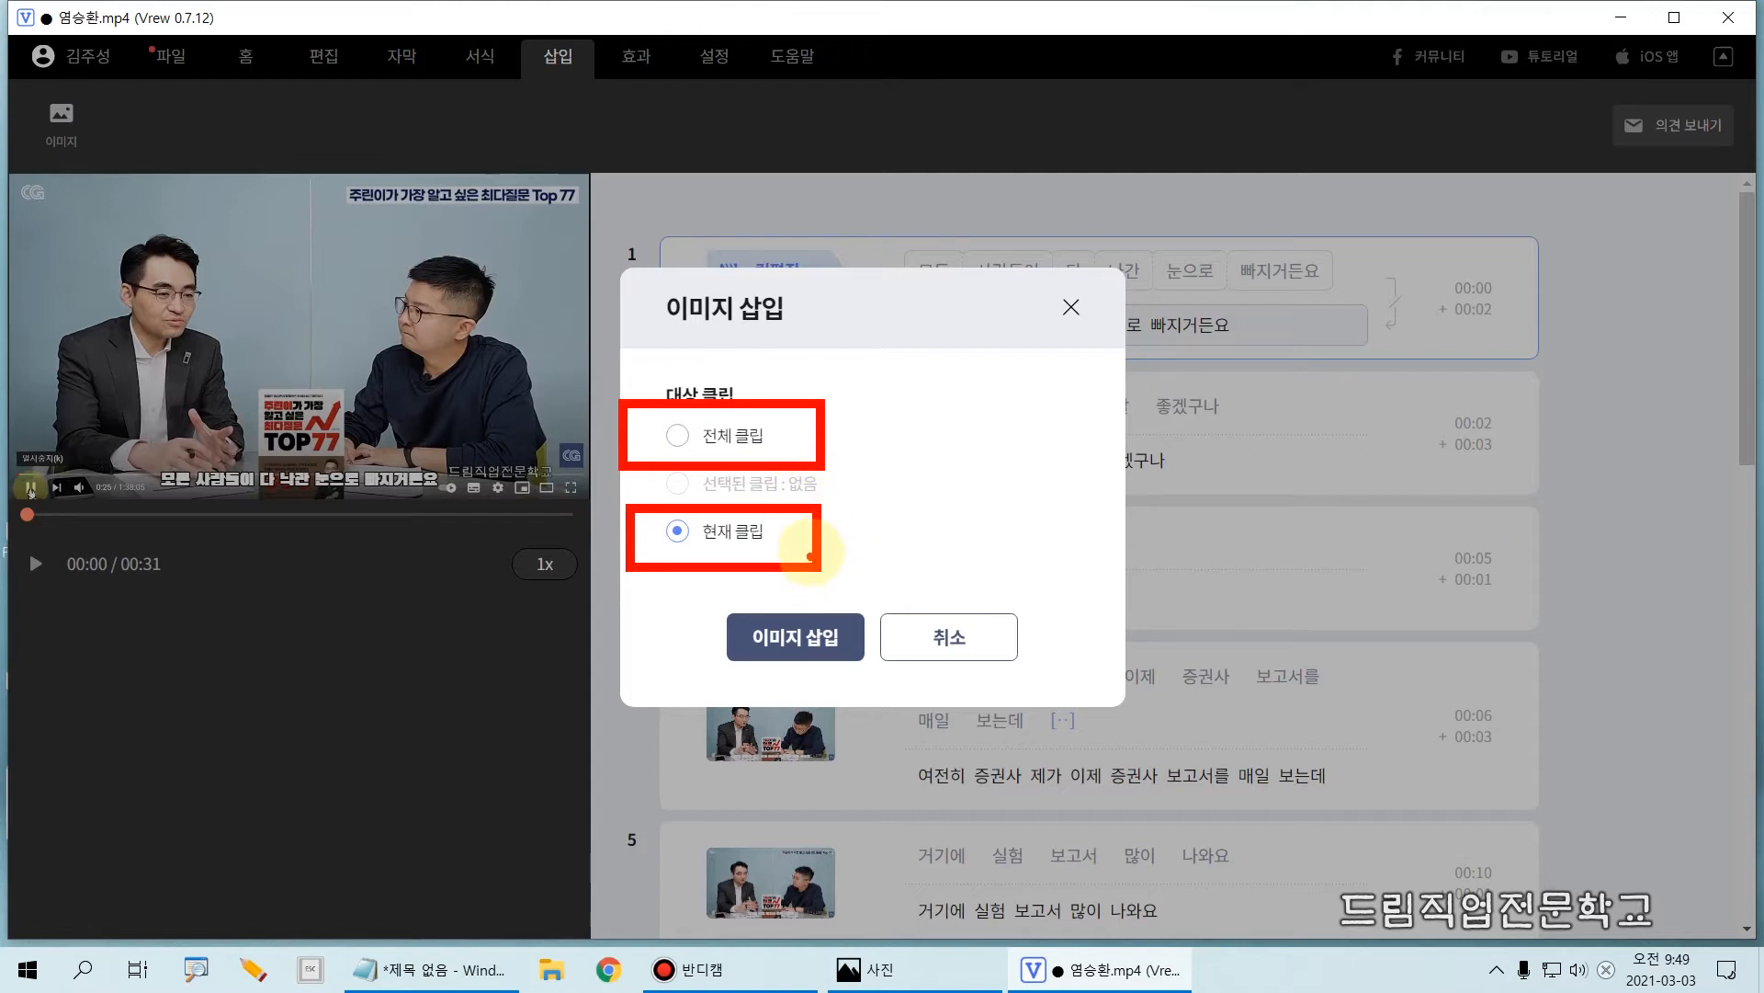
pyautogui.press('Escape')
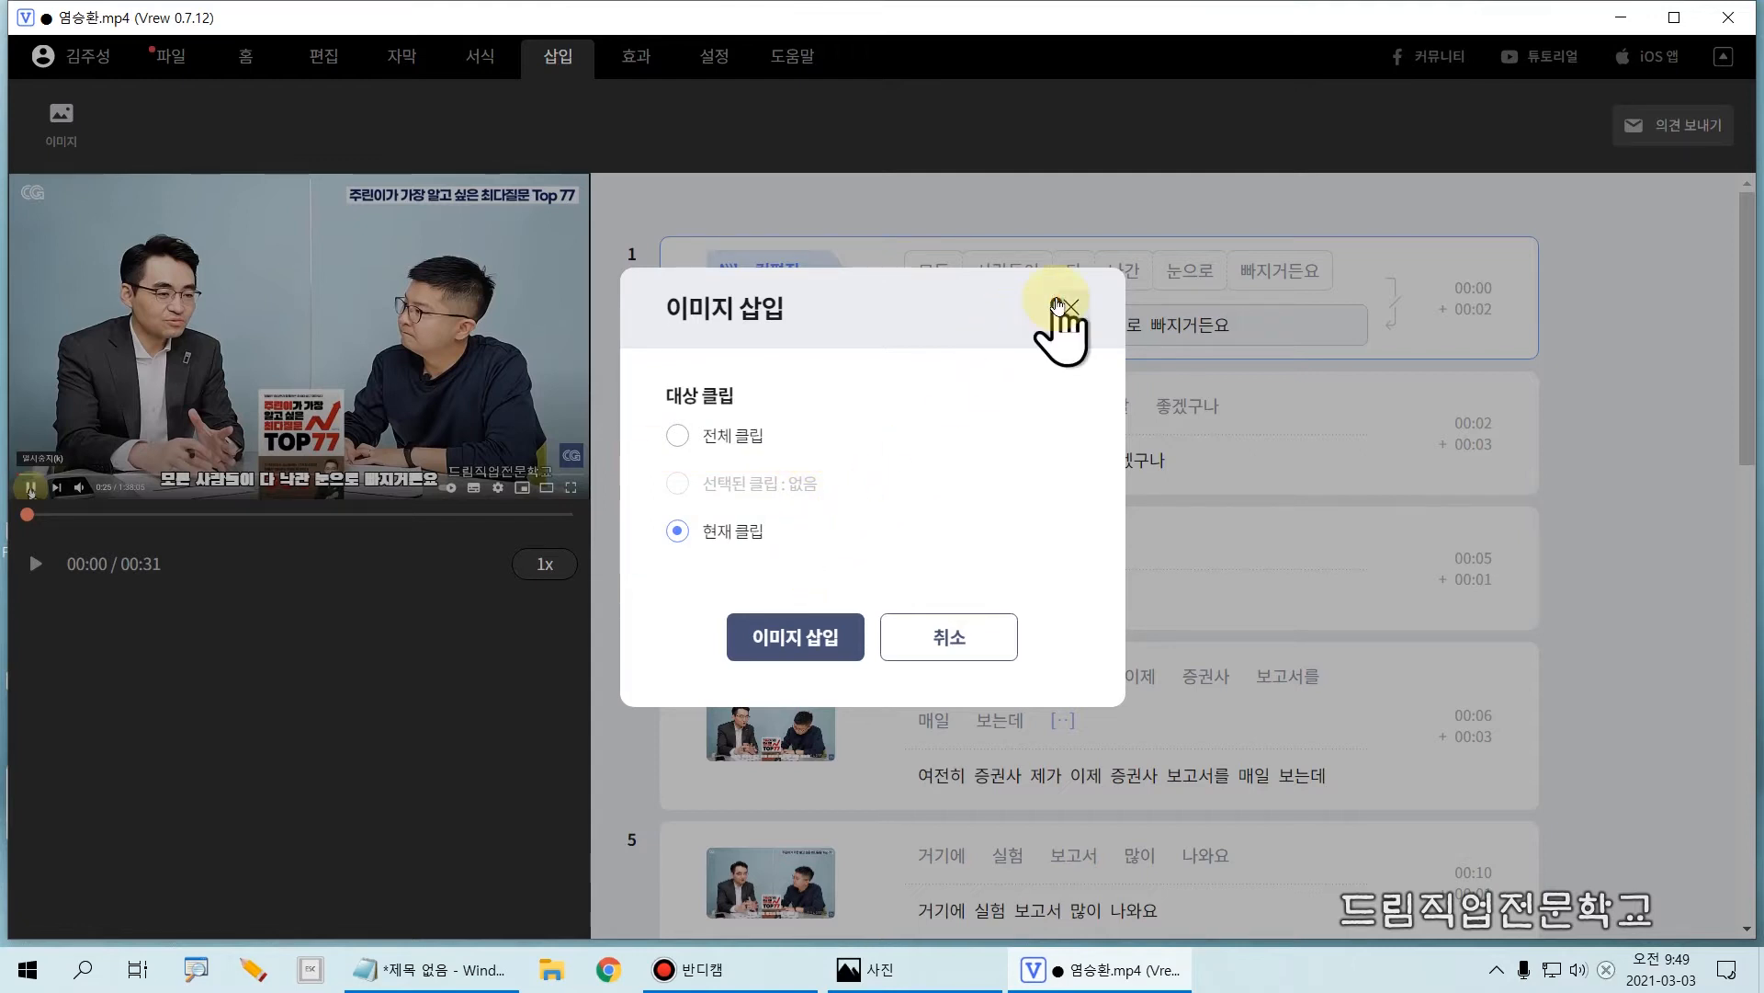
pyautogui.click(1066, 306)
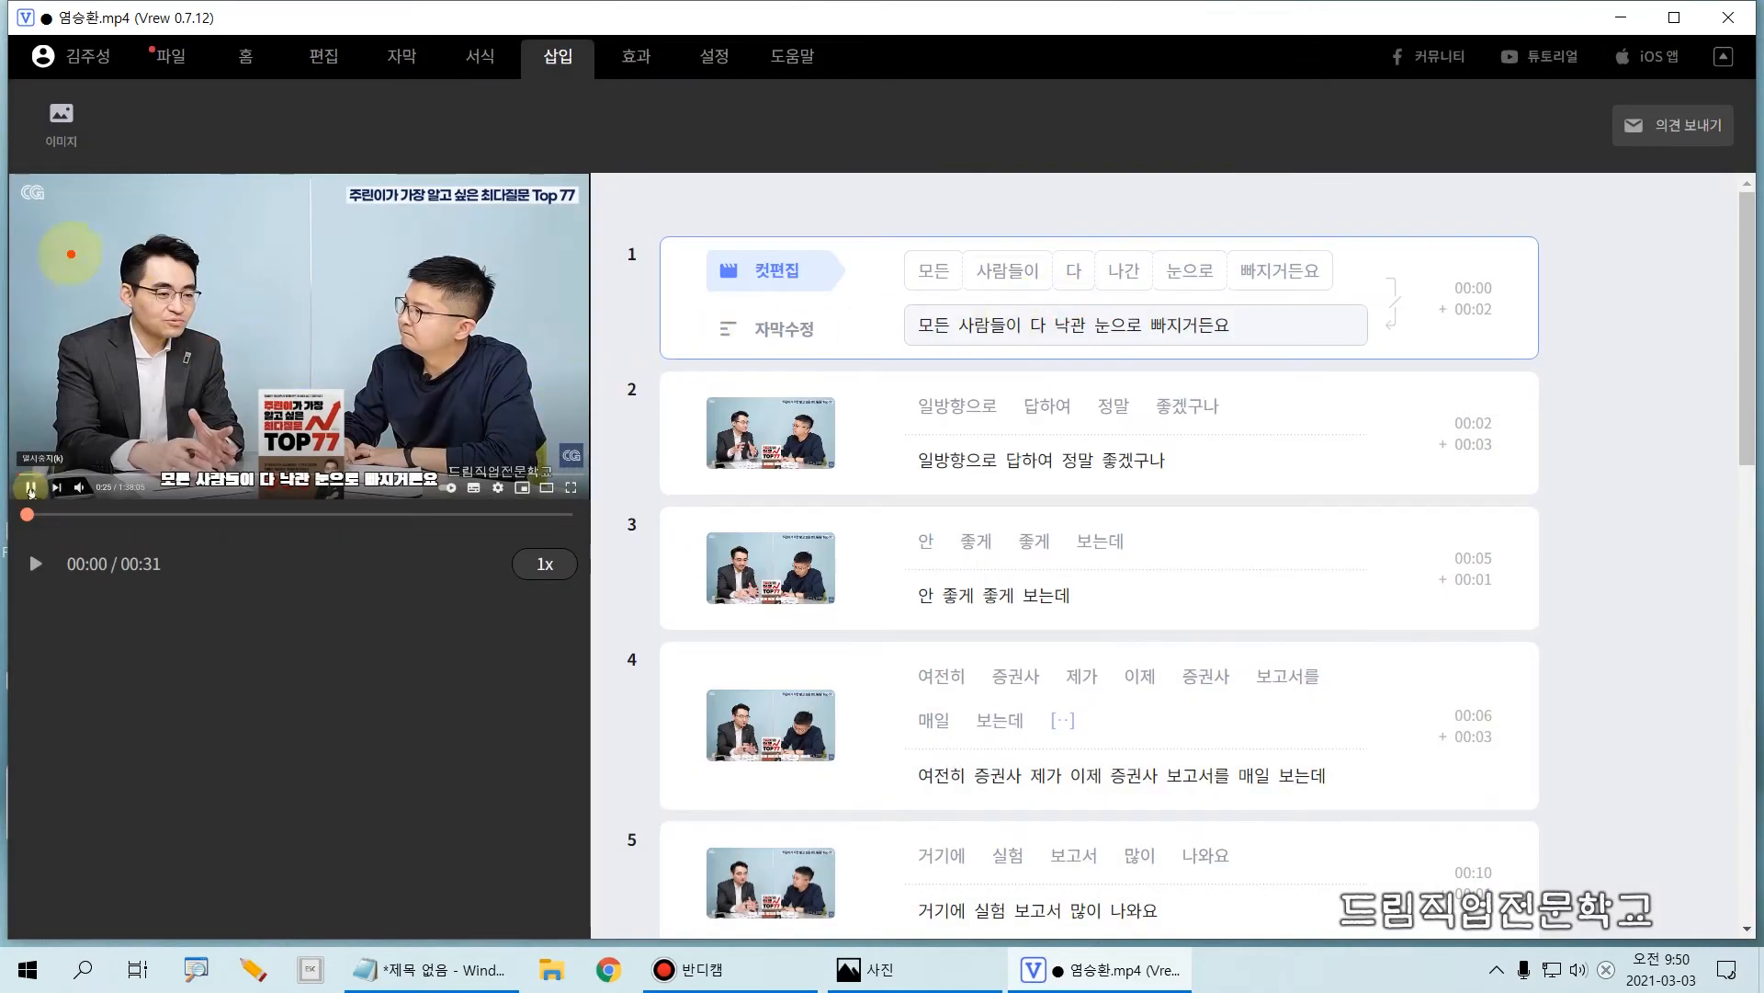
pyautogui.moveTo(12, 196); pyautogui.dragTo(81, 251)
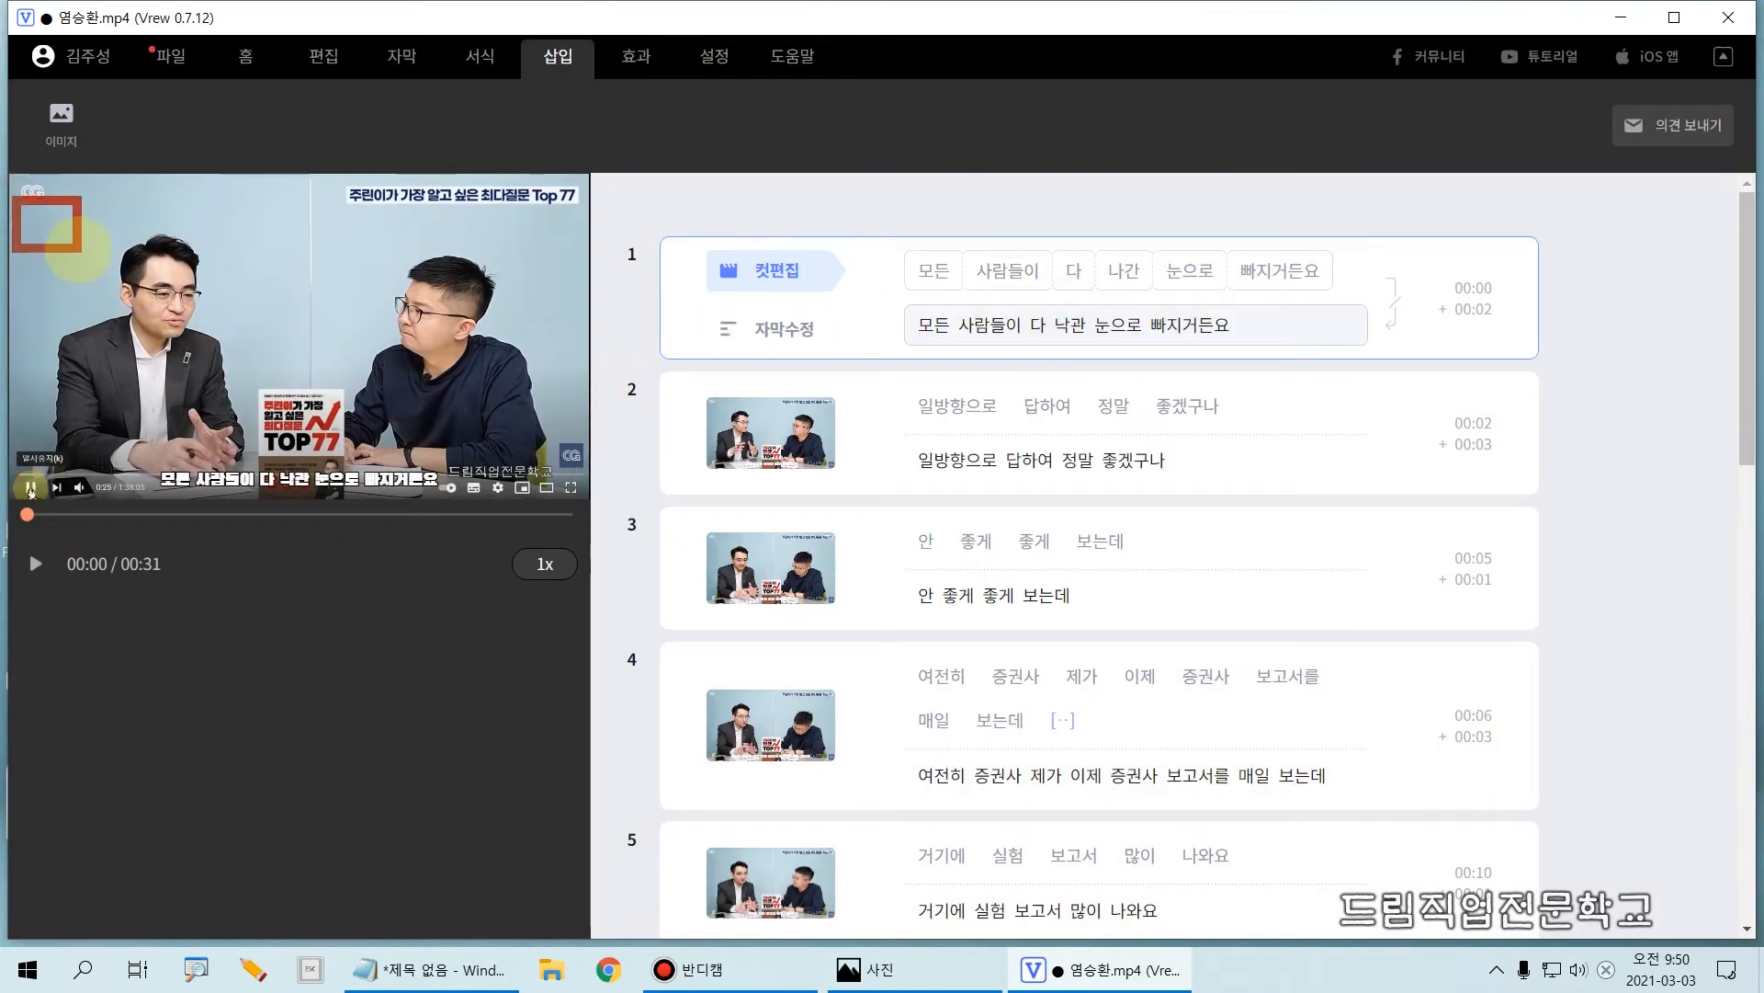
pyautogui.moveTo(512, 433); pyautogui.dragTo(583, 467)
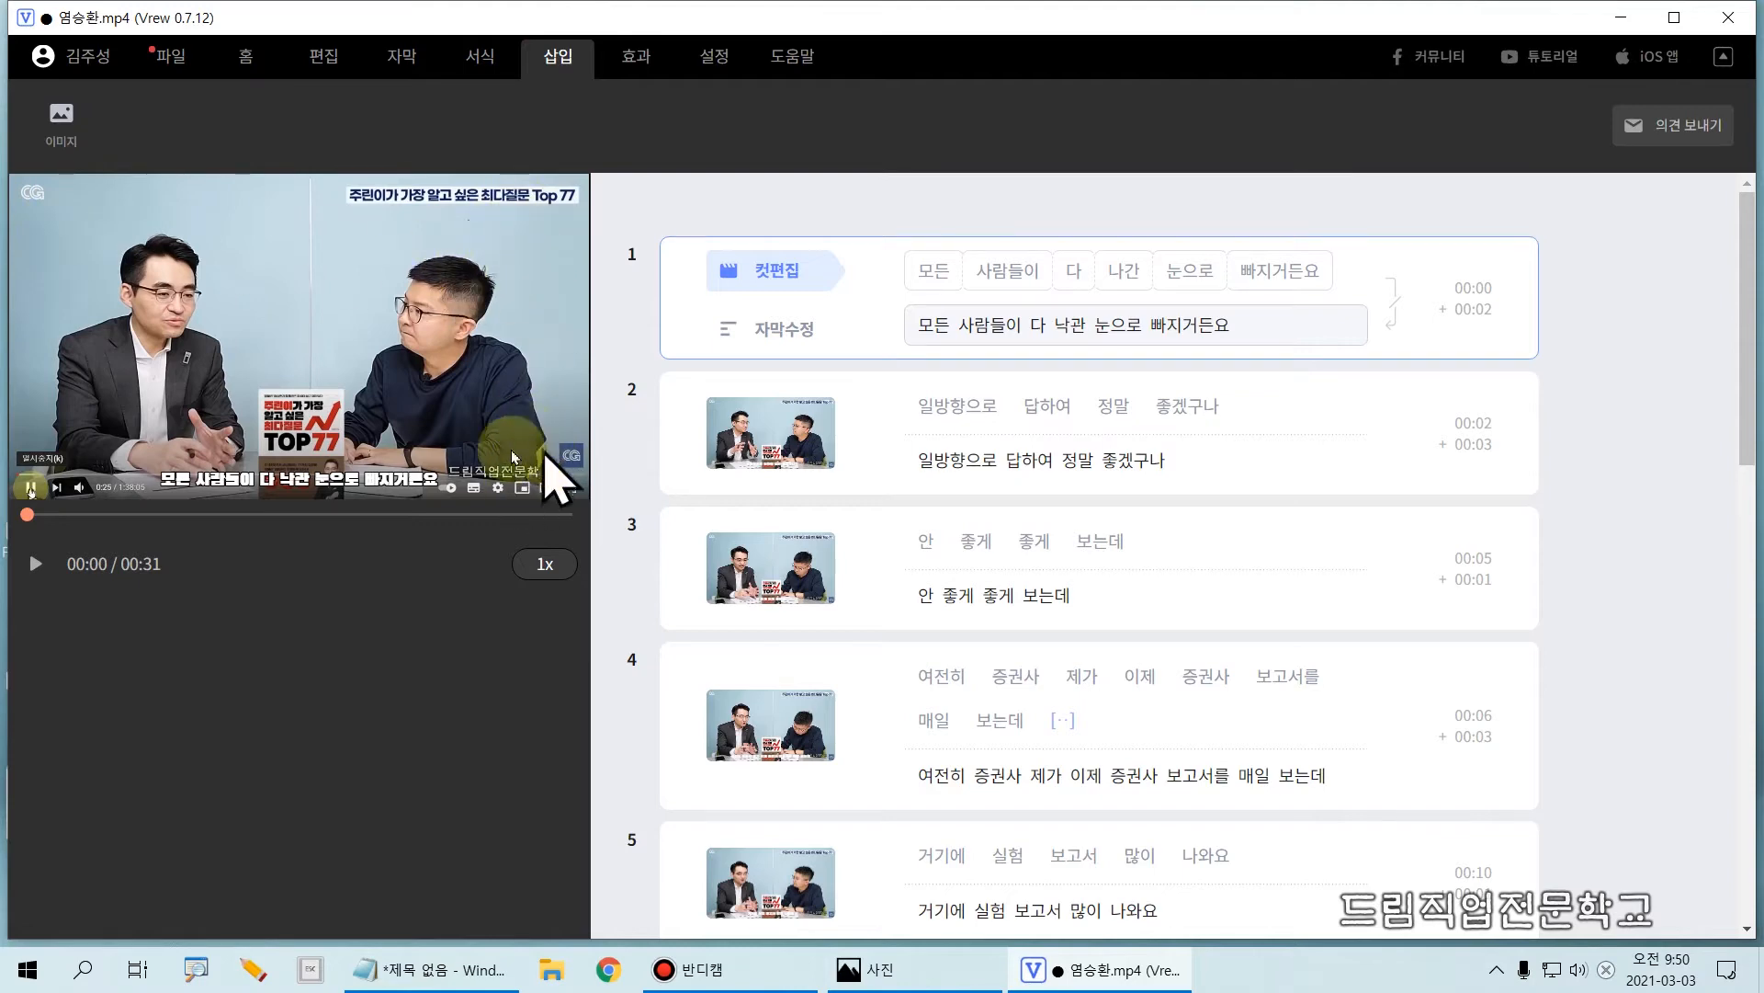
pyautogui.click(642, 67)
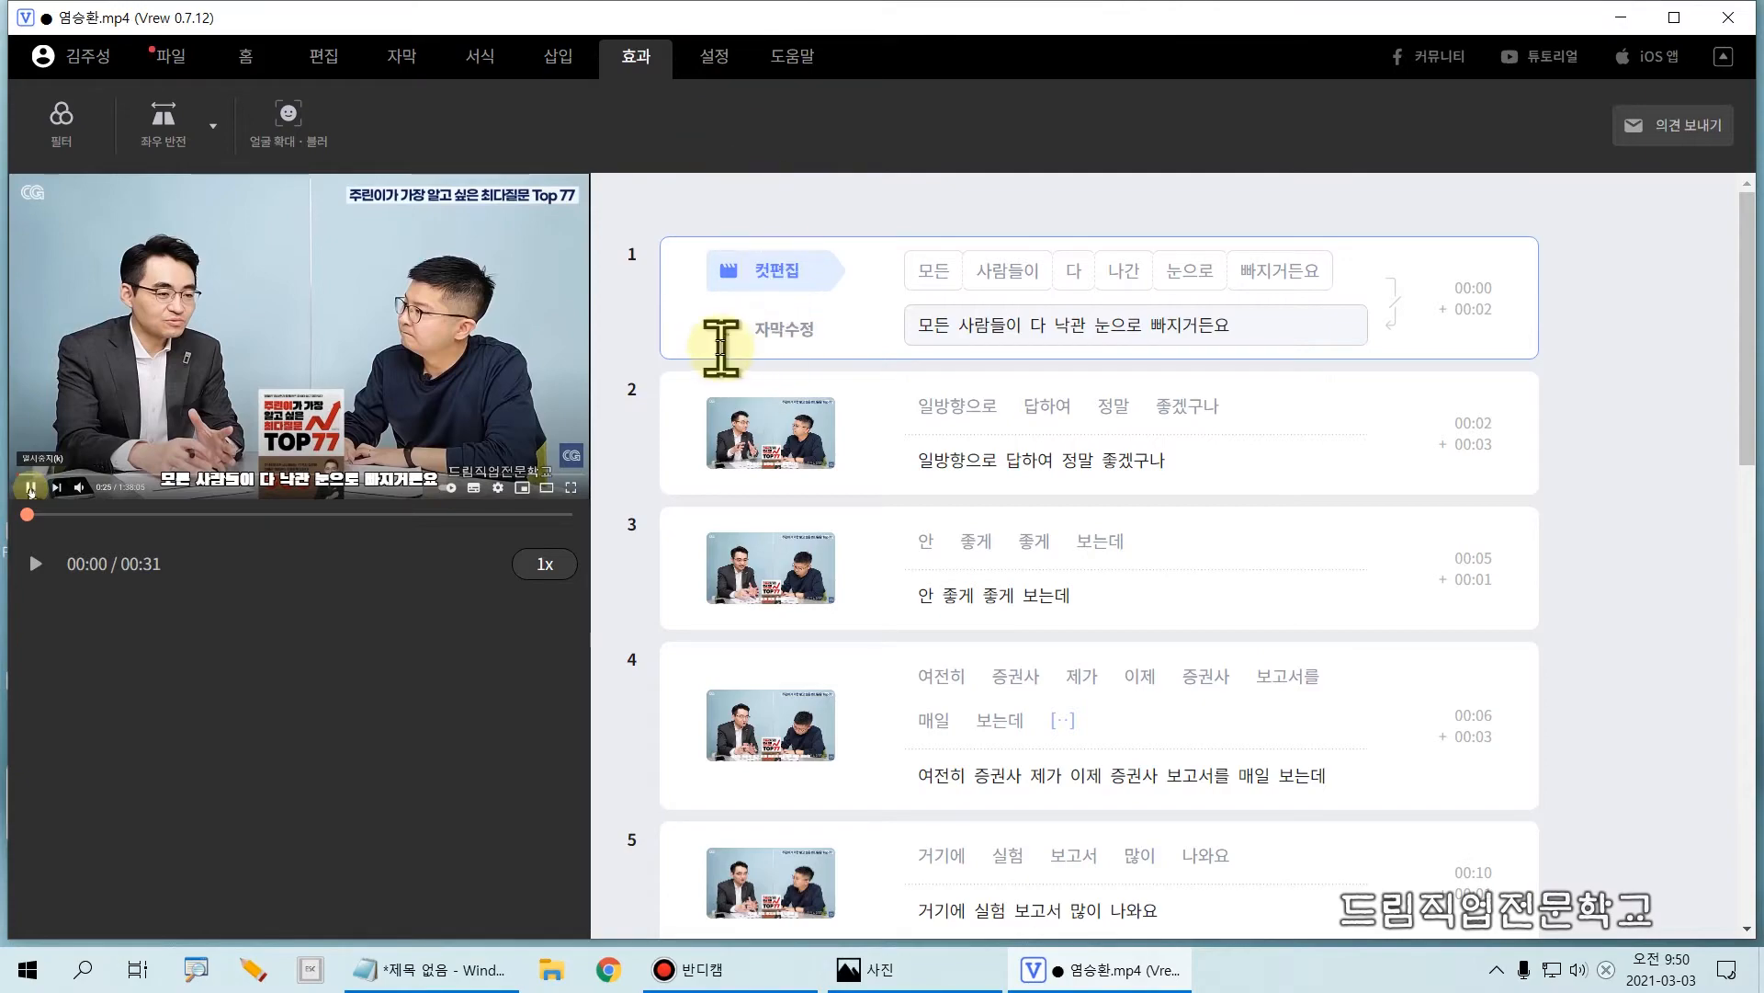
pyautogui.scroll(-5, 864, 469)
pyautogui.scroll(-9, 864, 470)
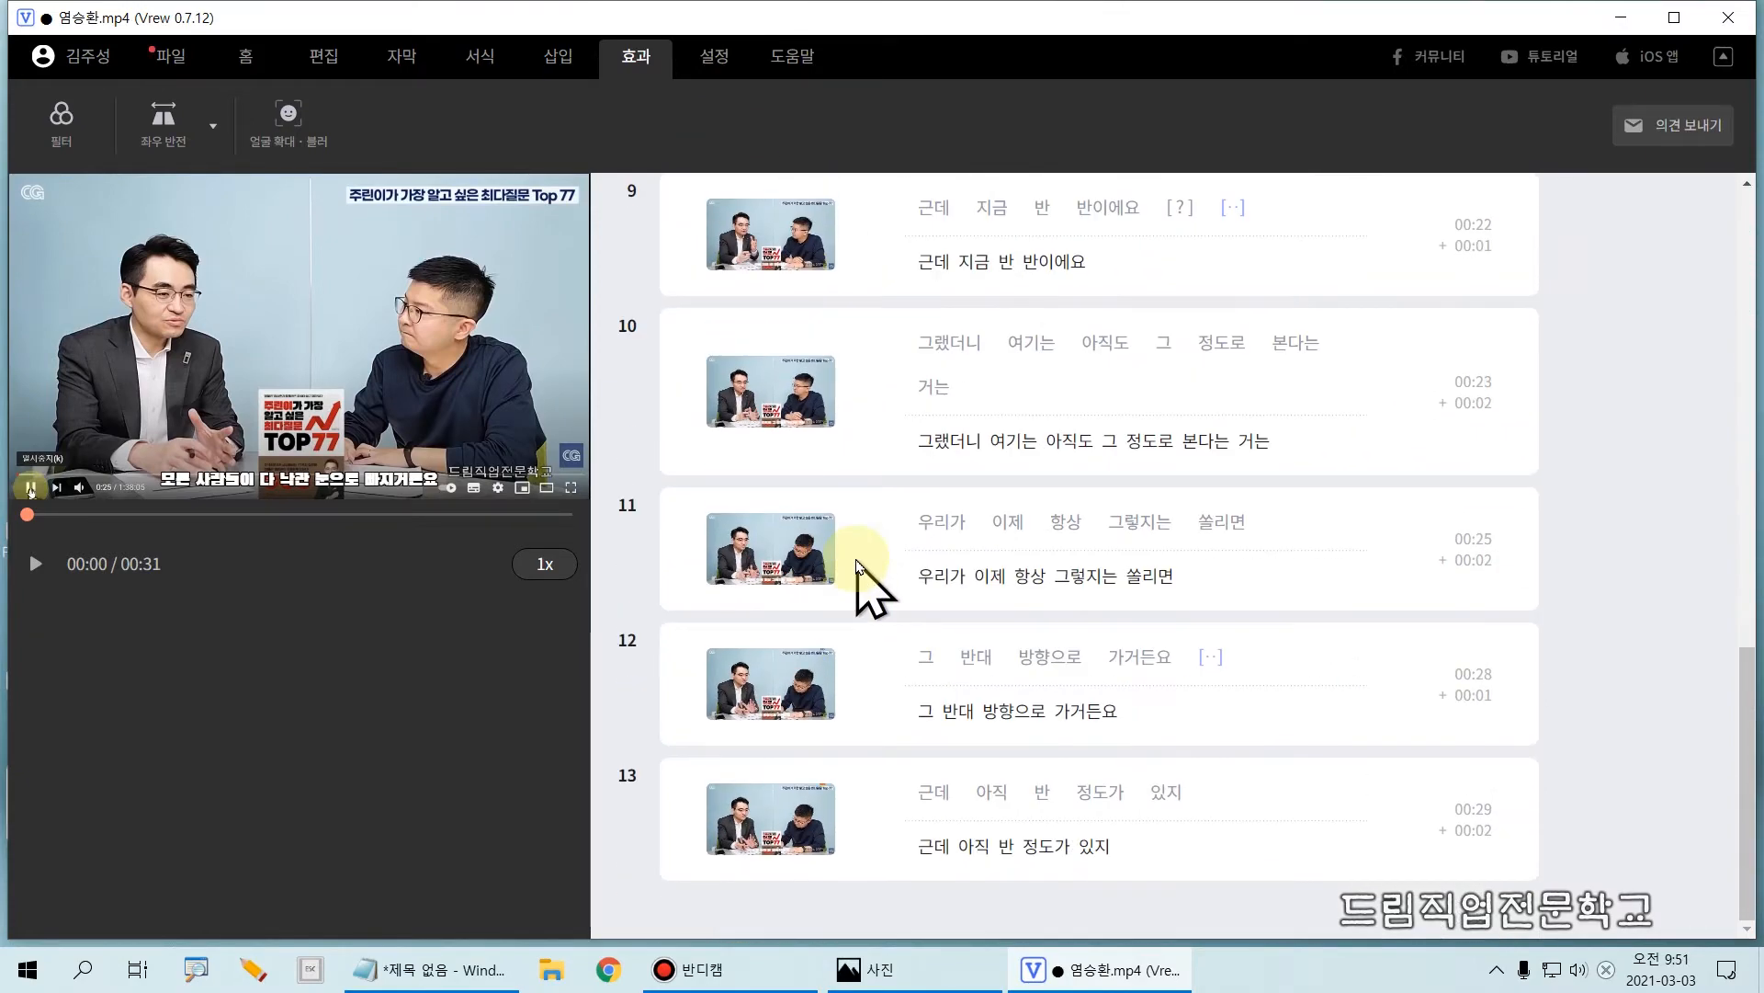
pyautogui.scroll(14, 859, 563)
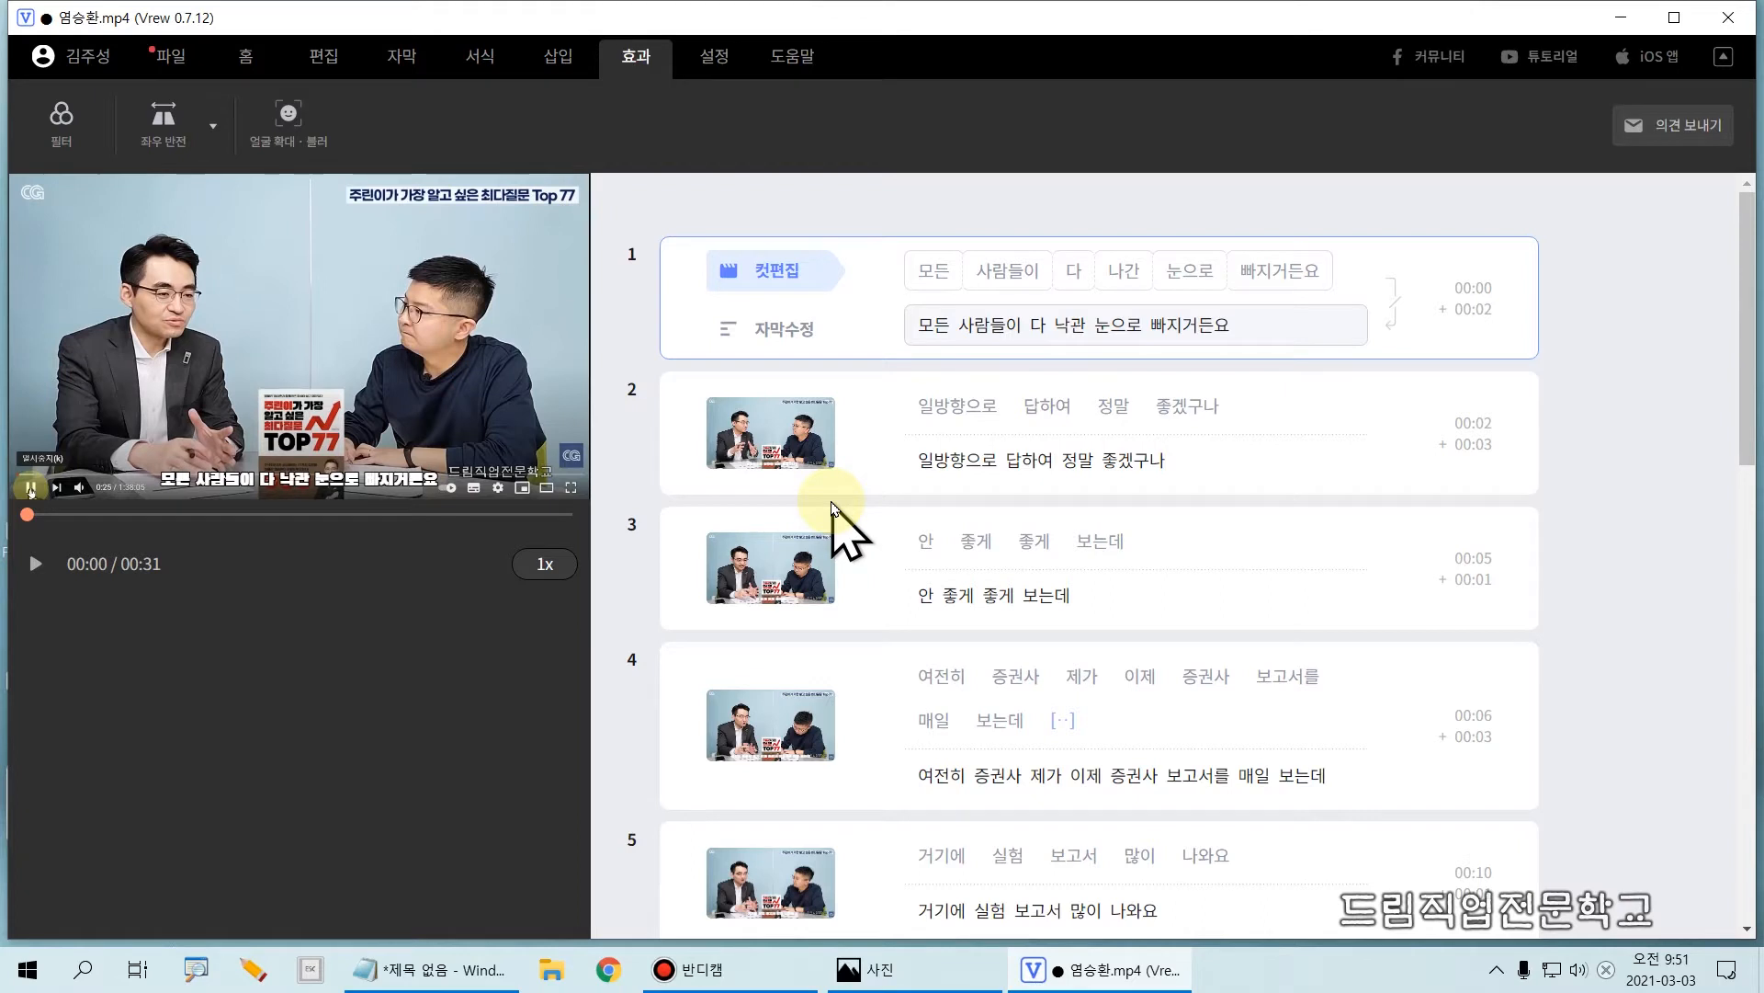
# Step: Save the project as a .vrew file in the Bandicam folder under its suggested name
pyautogui.click(175, 55)
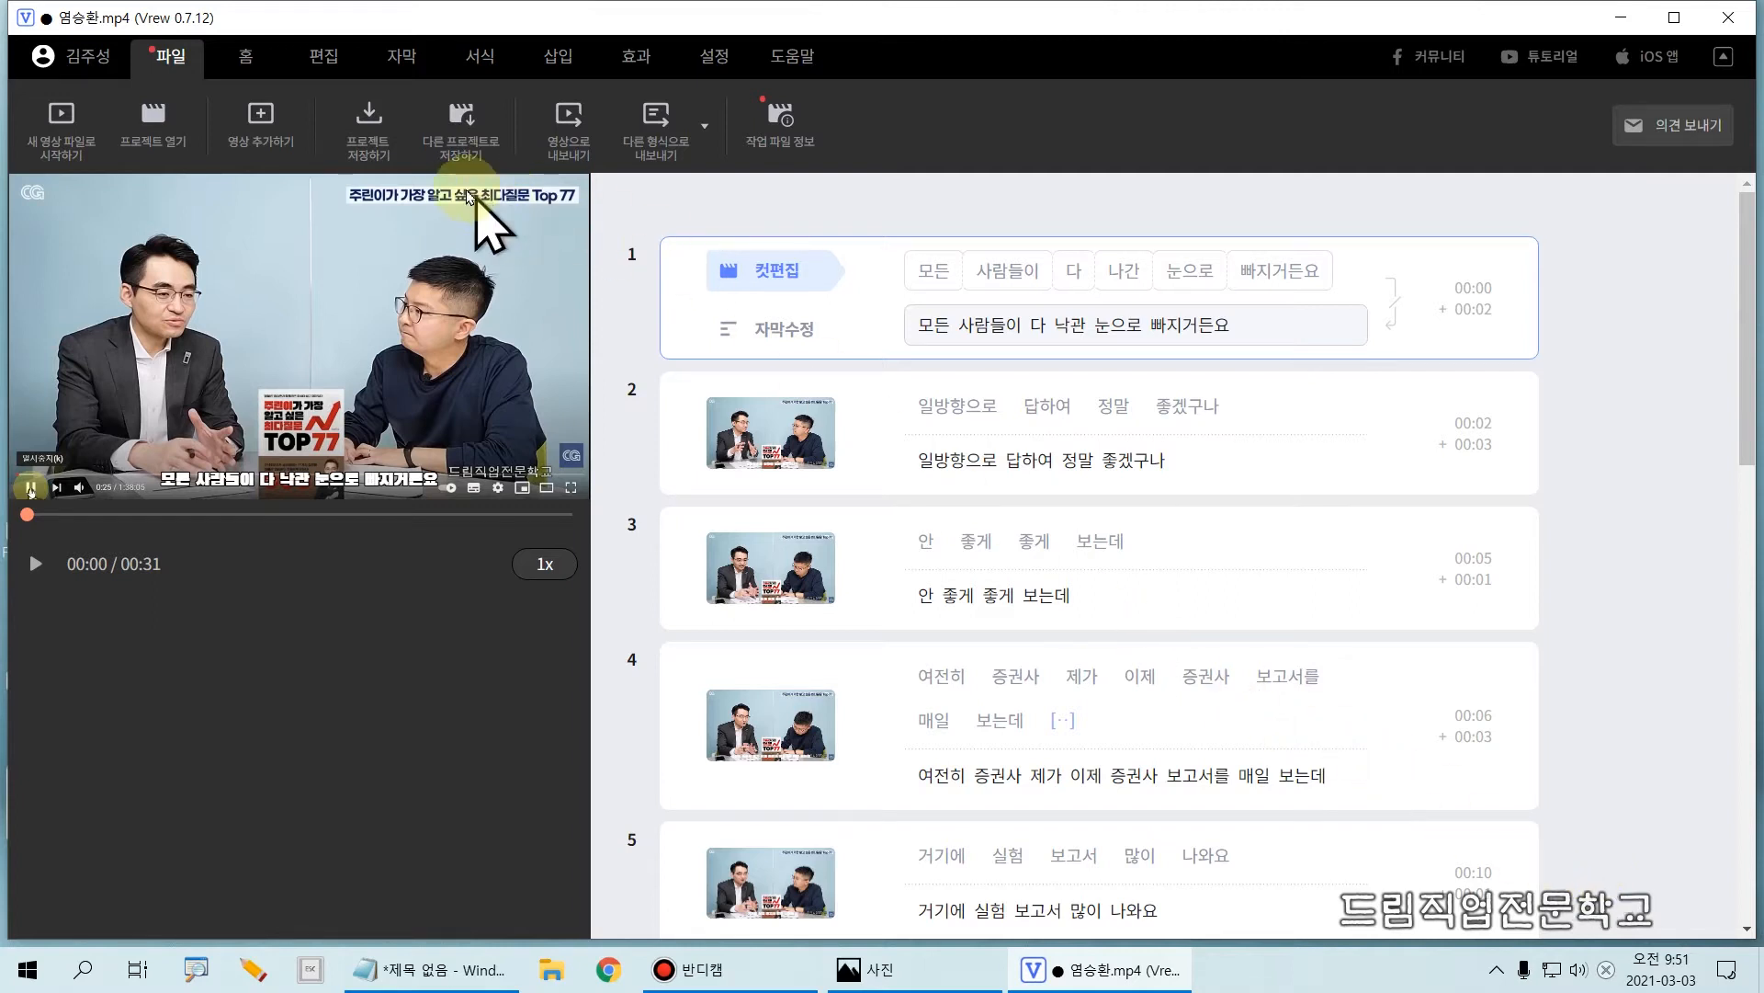
pyautogui.click(375, 151)
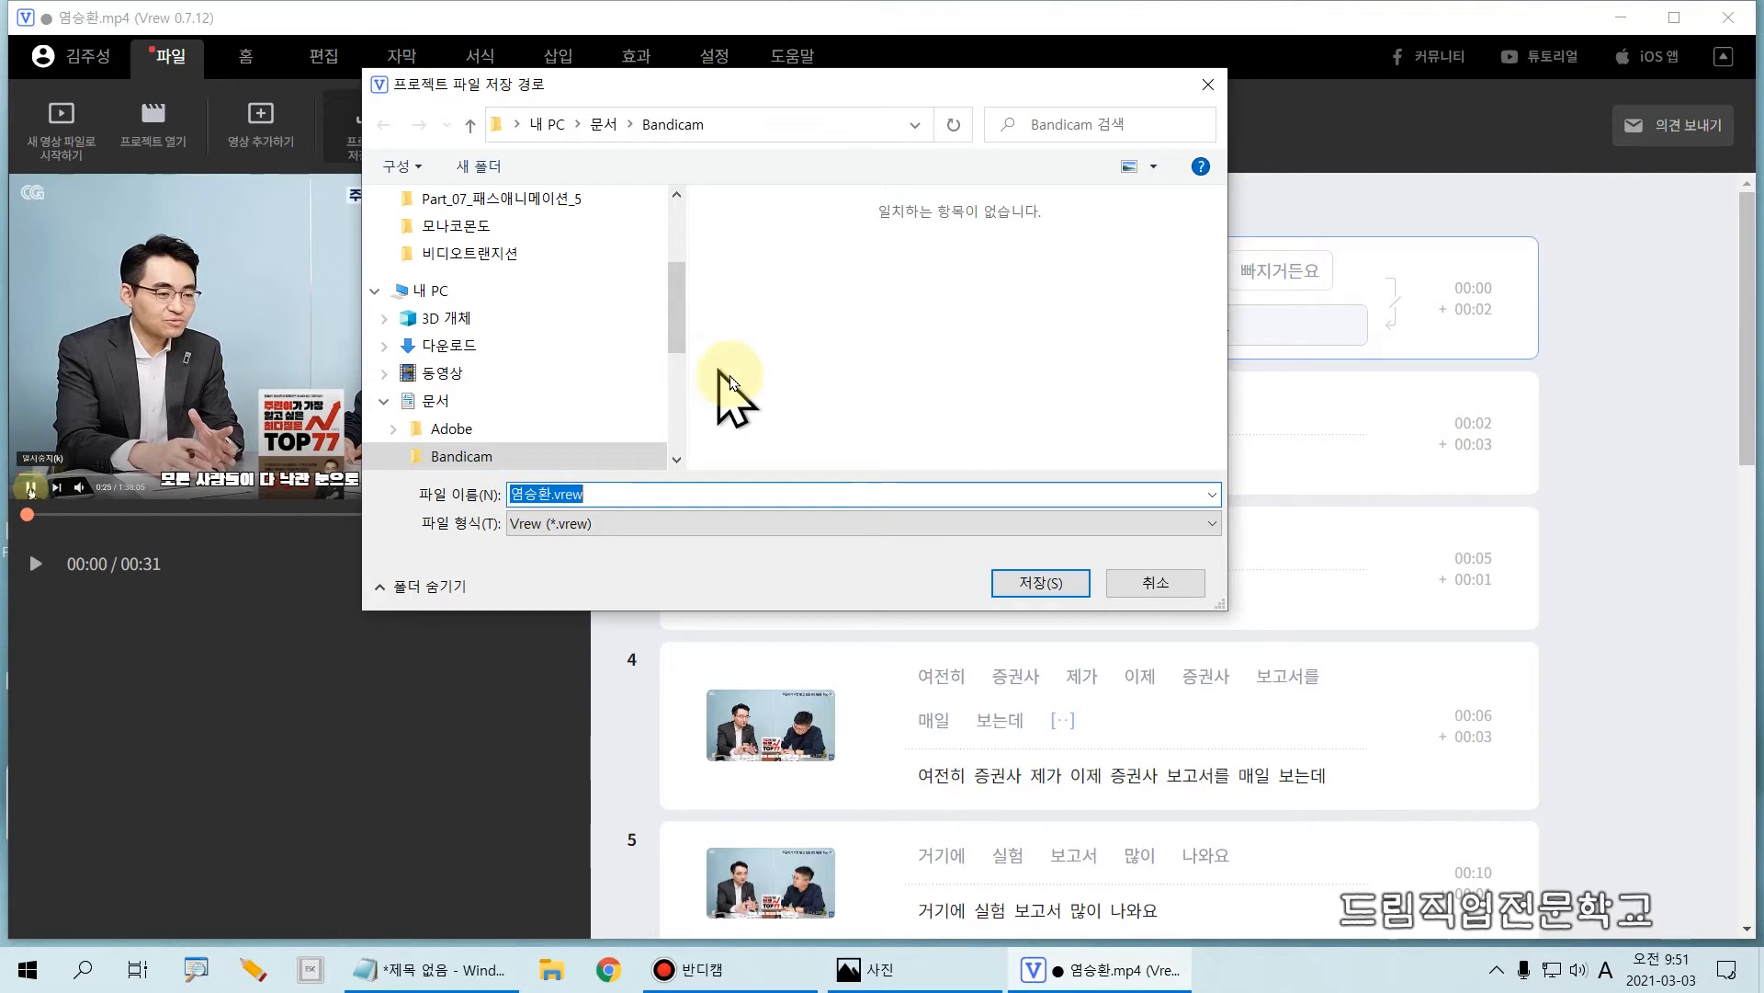
pyautogui.click(1025, 586)
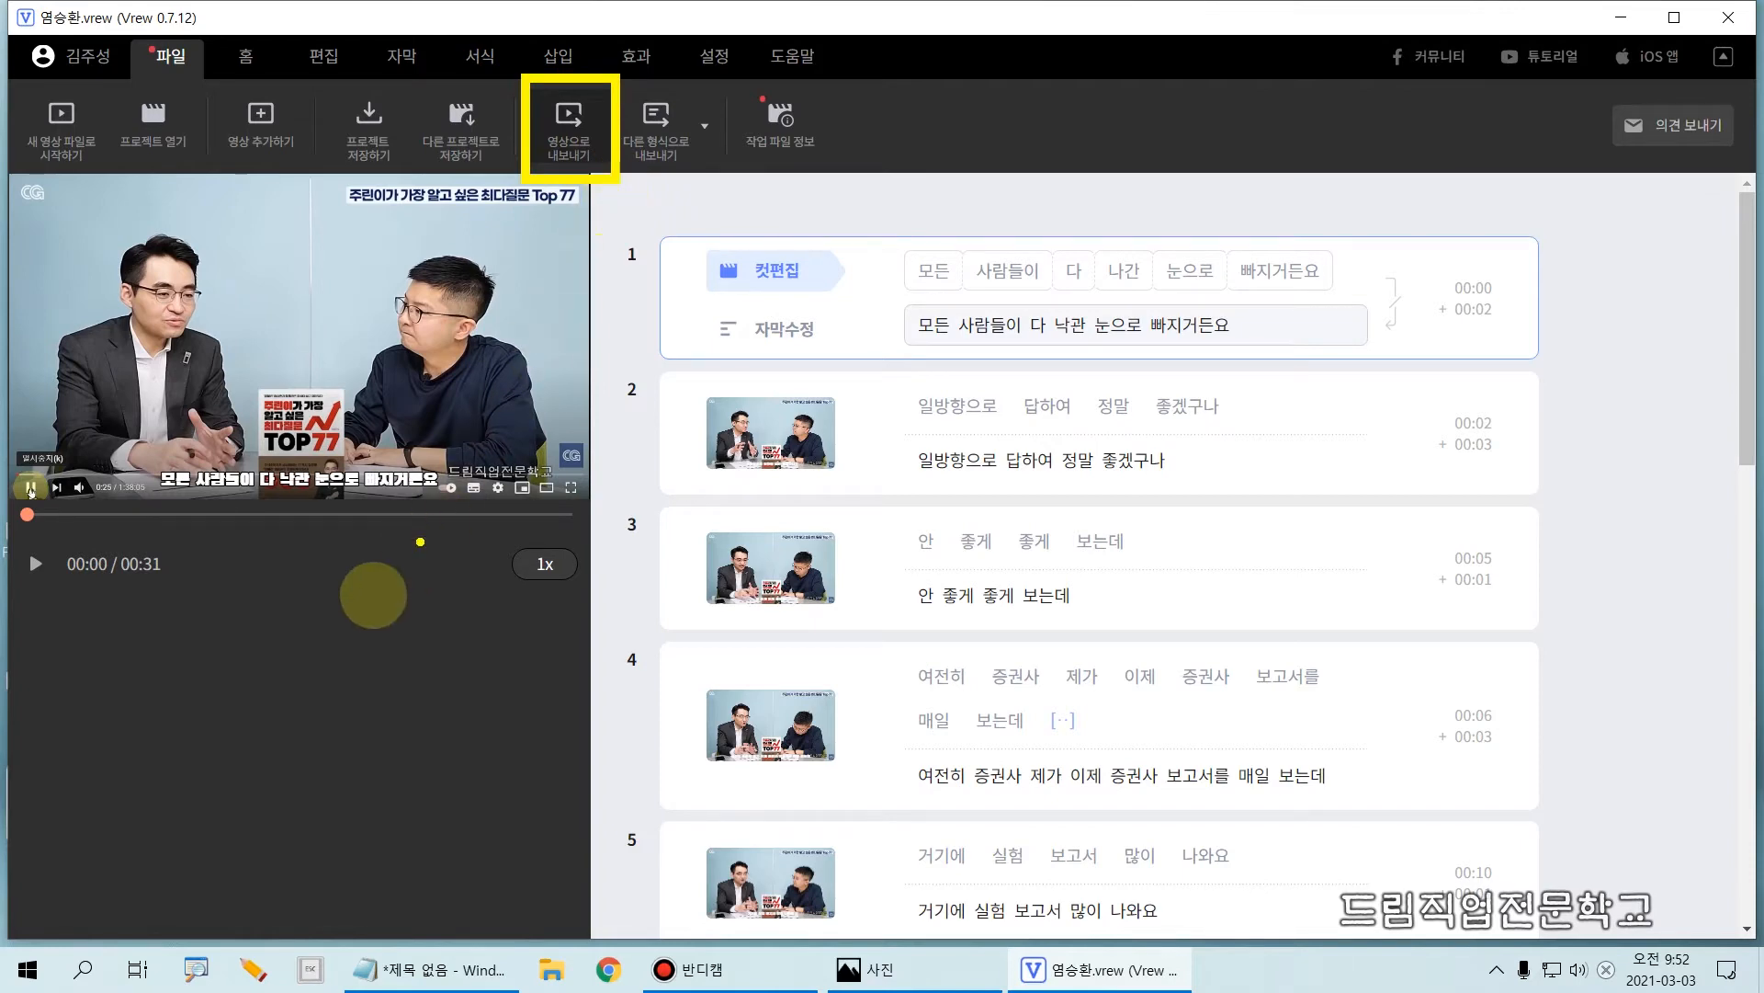
# Step: Export all clips as an MP4 video at recommended high quality without hardware acceleration, saved in the Bandicam folder under its suggested name
pyautogui.moveTo(135, 442)
pyautogui.mouseDown()
pyautogui.moveTo(183, 488)
pyautogui.moveTo(480, 500)
pyautogui.mouseUp()
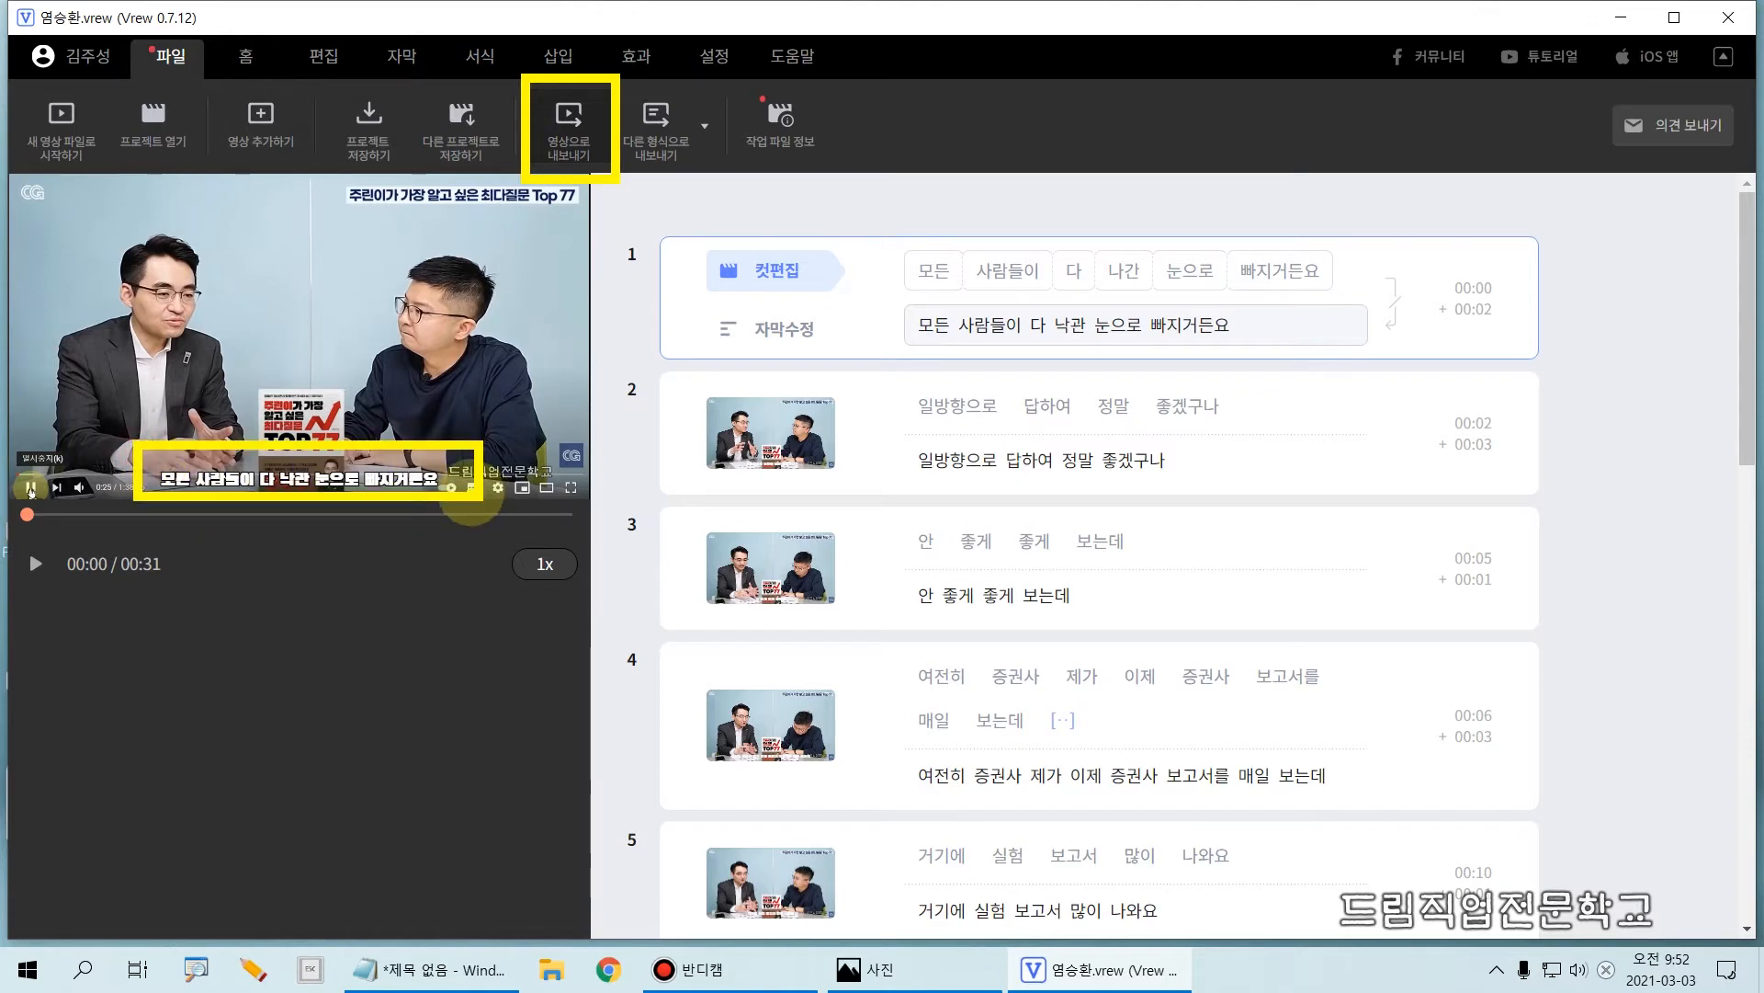
pyautogui.press('Escape')
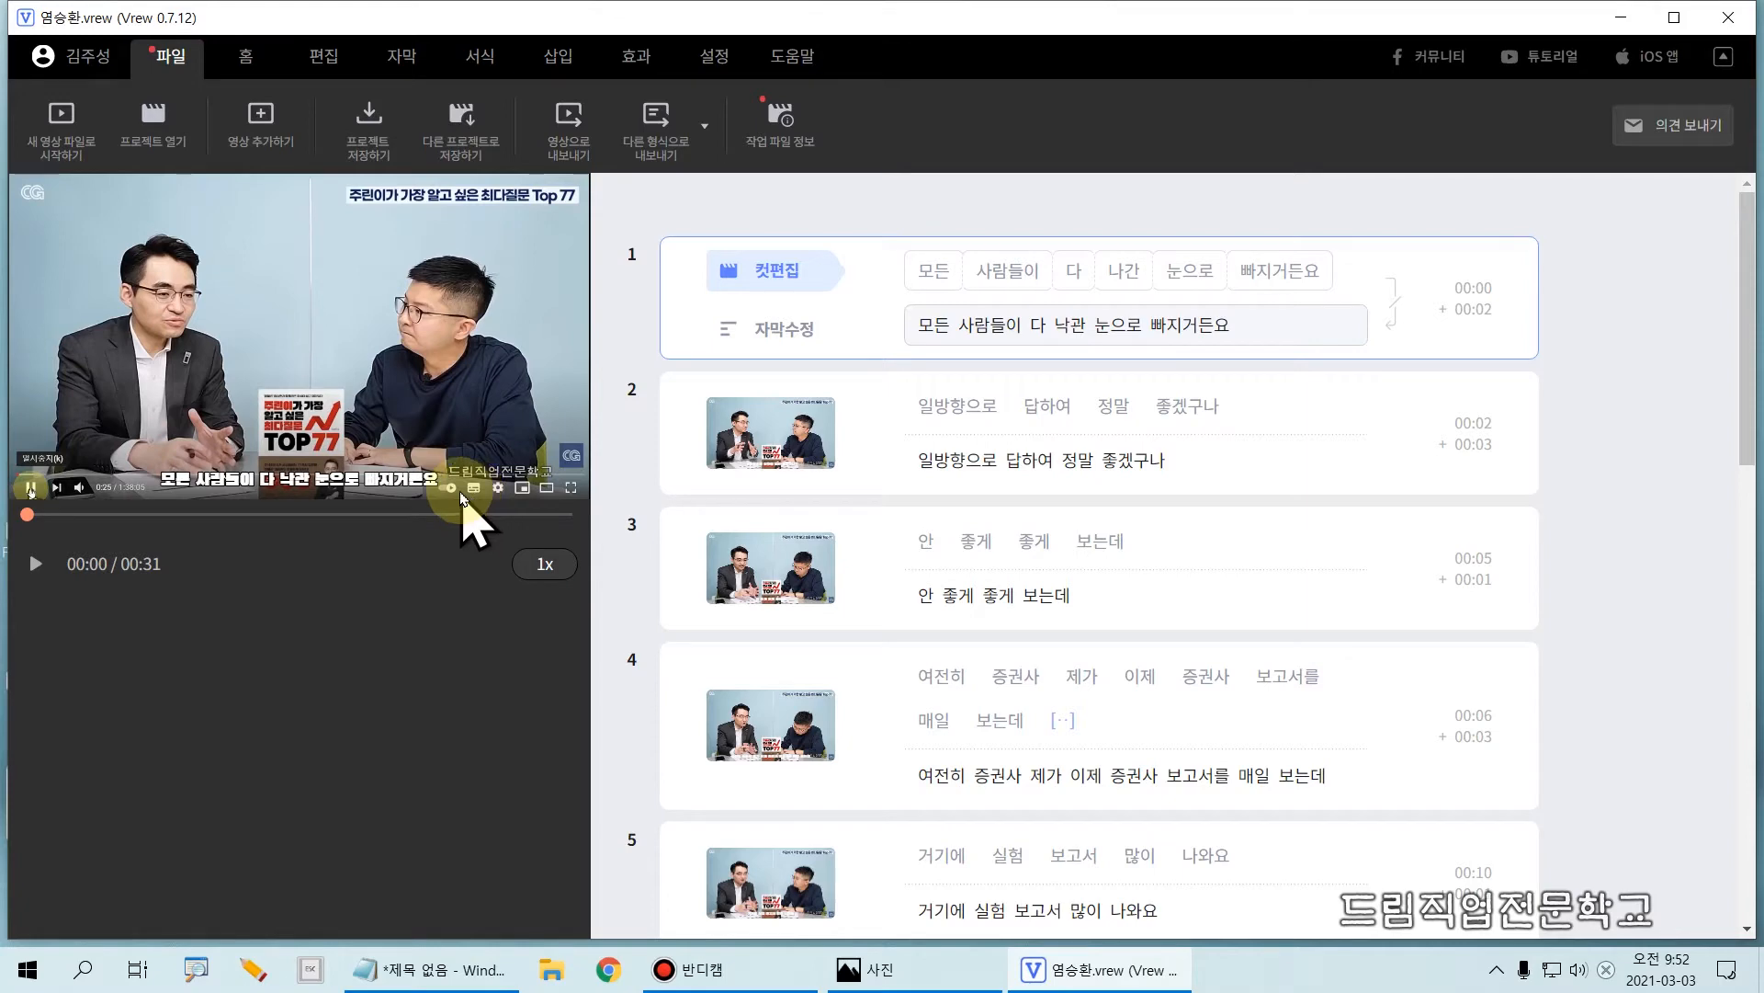
pyautogui.click(563, 150)
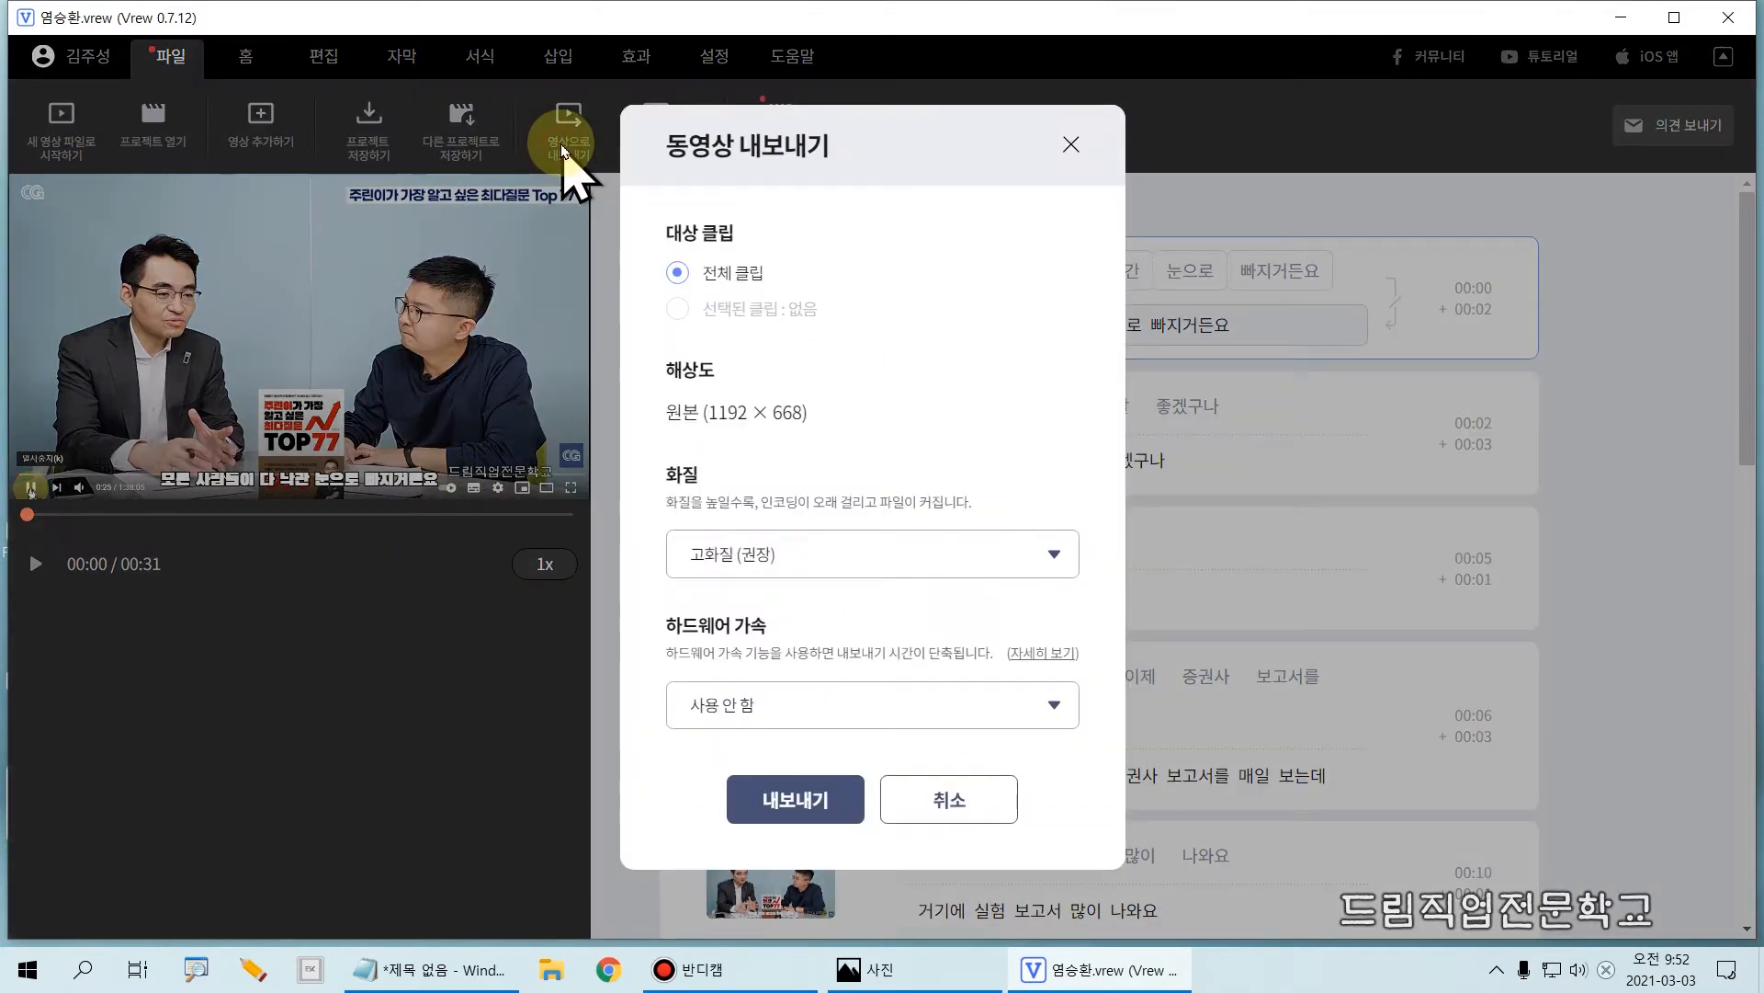
pyautogui.moveTo(617, 204)
pyautogui.mouseDown()
pyautogui.moveTo(828, 284)
pyautogui.moveTo(853, 325)
pyautogui.mouseUp()
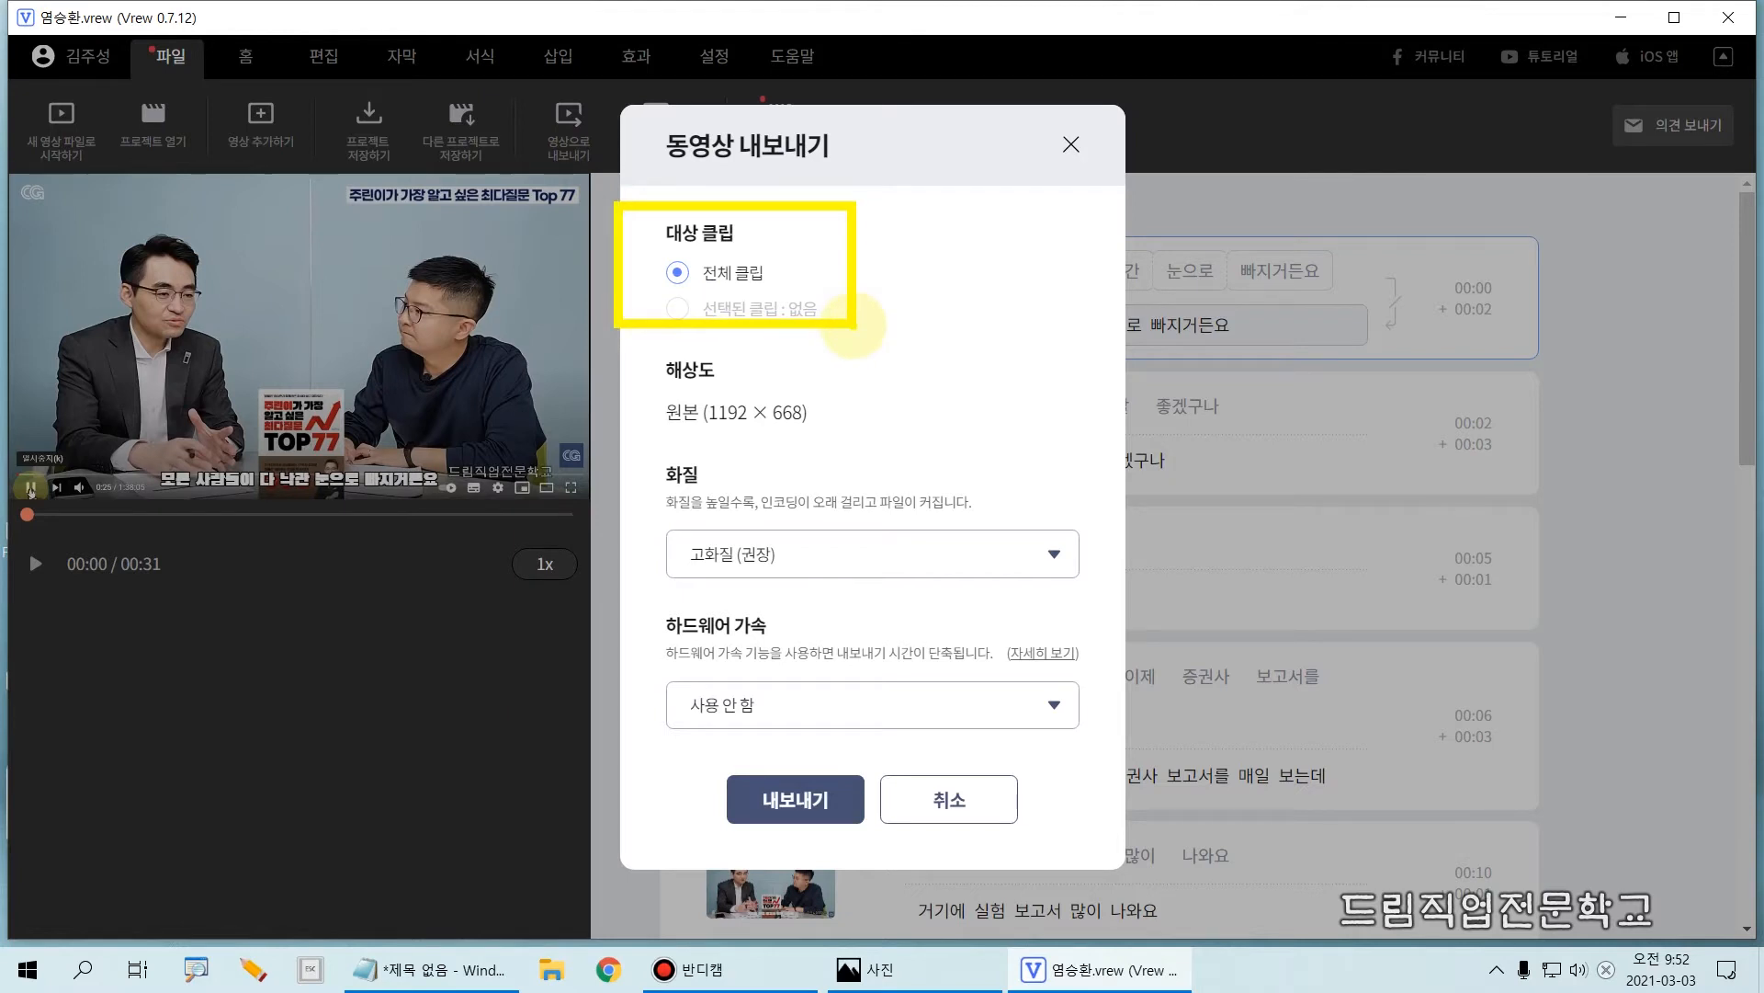
pyautogui.moveTo(593, 356)
pyautogui.mouseDown()
pyautogui.moveTo(781, 439)
pyautogui.moveTo(858, 444)
pyautogui.mouseUp()
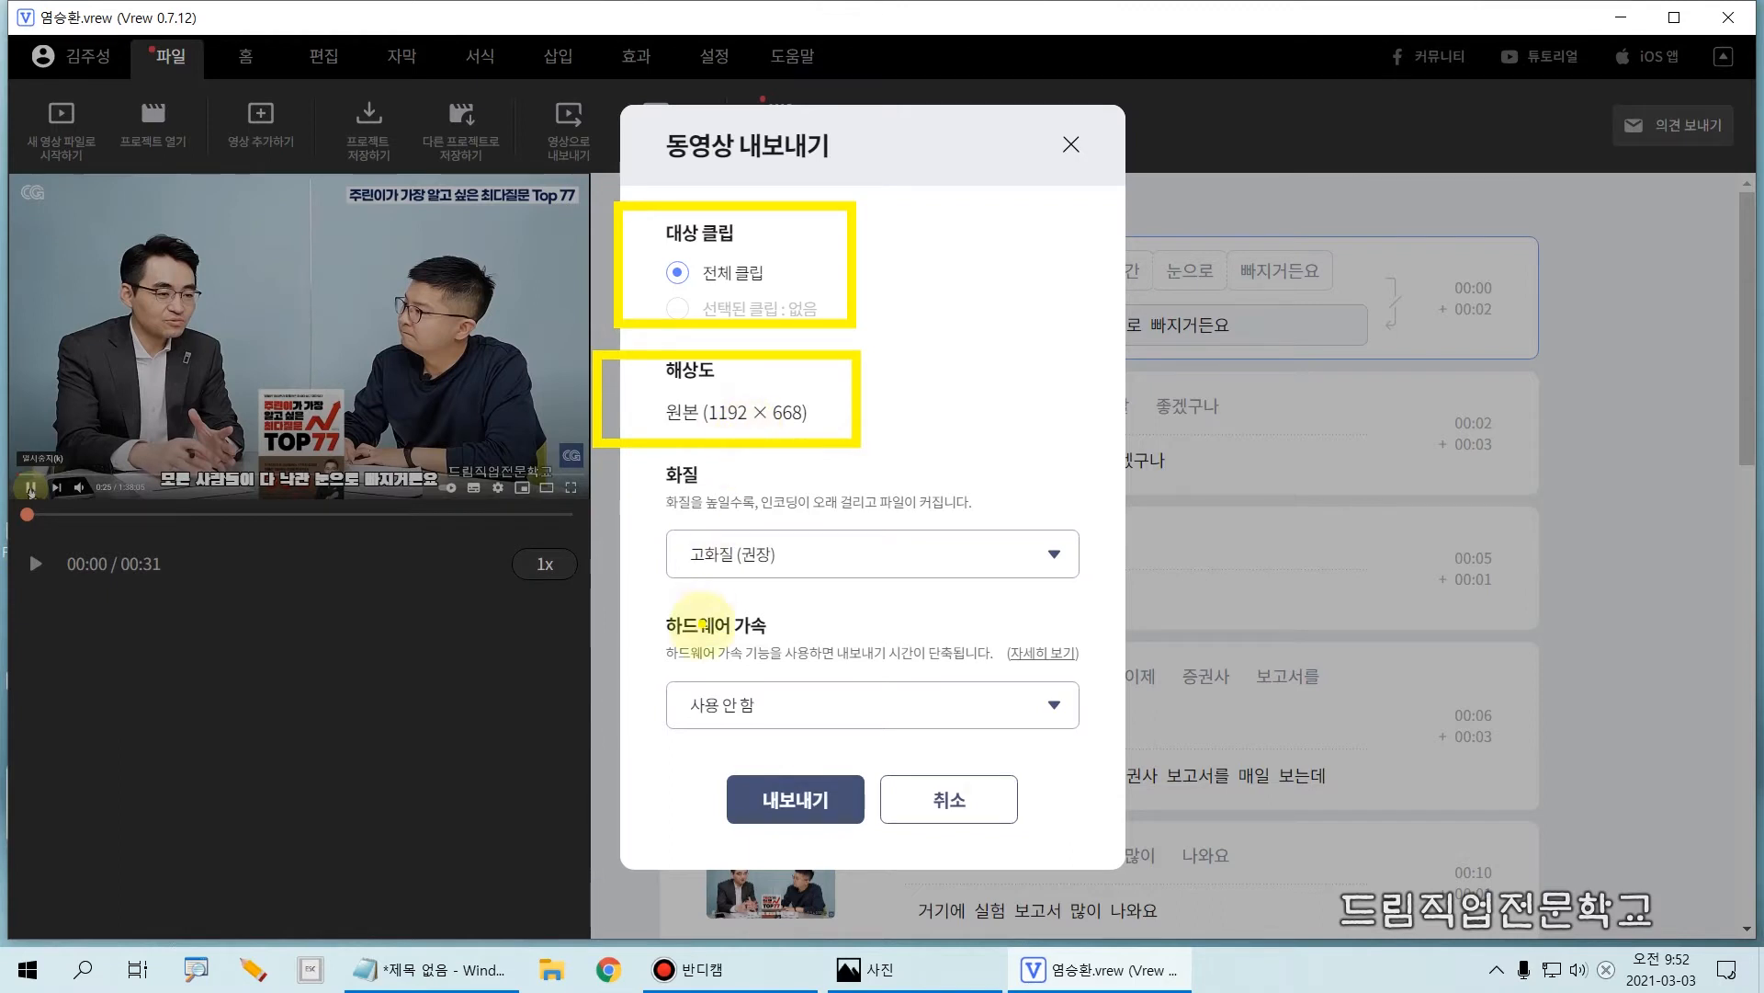
pyautogui.moveTo(729, 768)
pyautogui.mouseDown()
pyautogui.moveTo(771, 818)
pyautogui.moveTo(803, 756)
pyautogui.moveTo(748, 750)
pyautogui.moveTo(809, 755)
pyautogui.mouseUp()
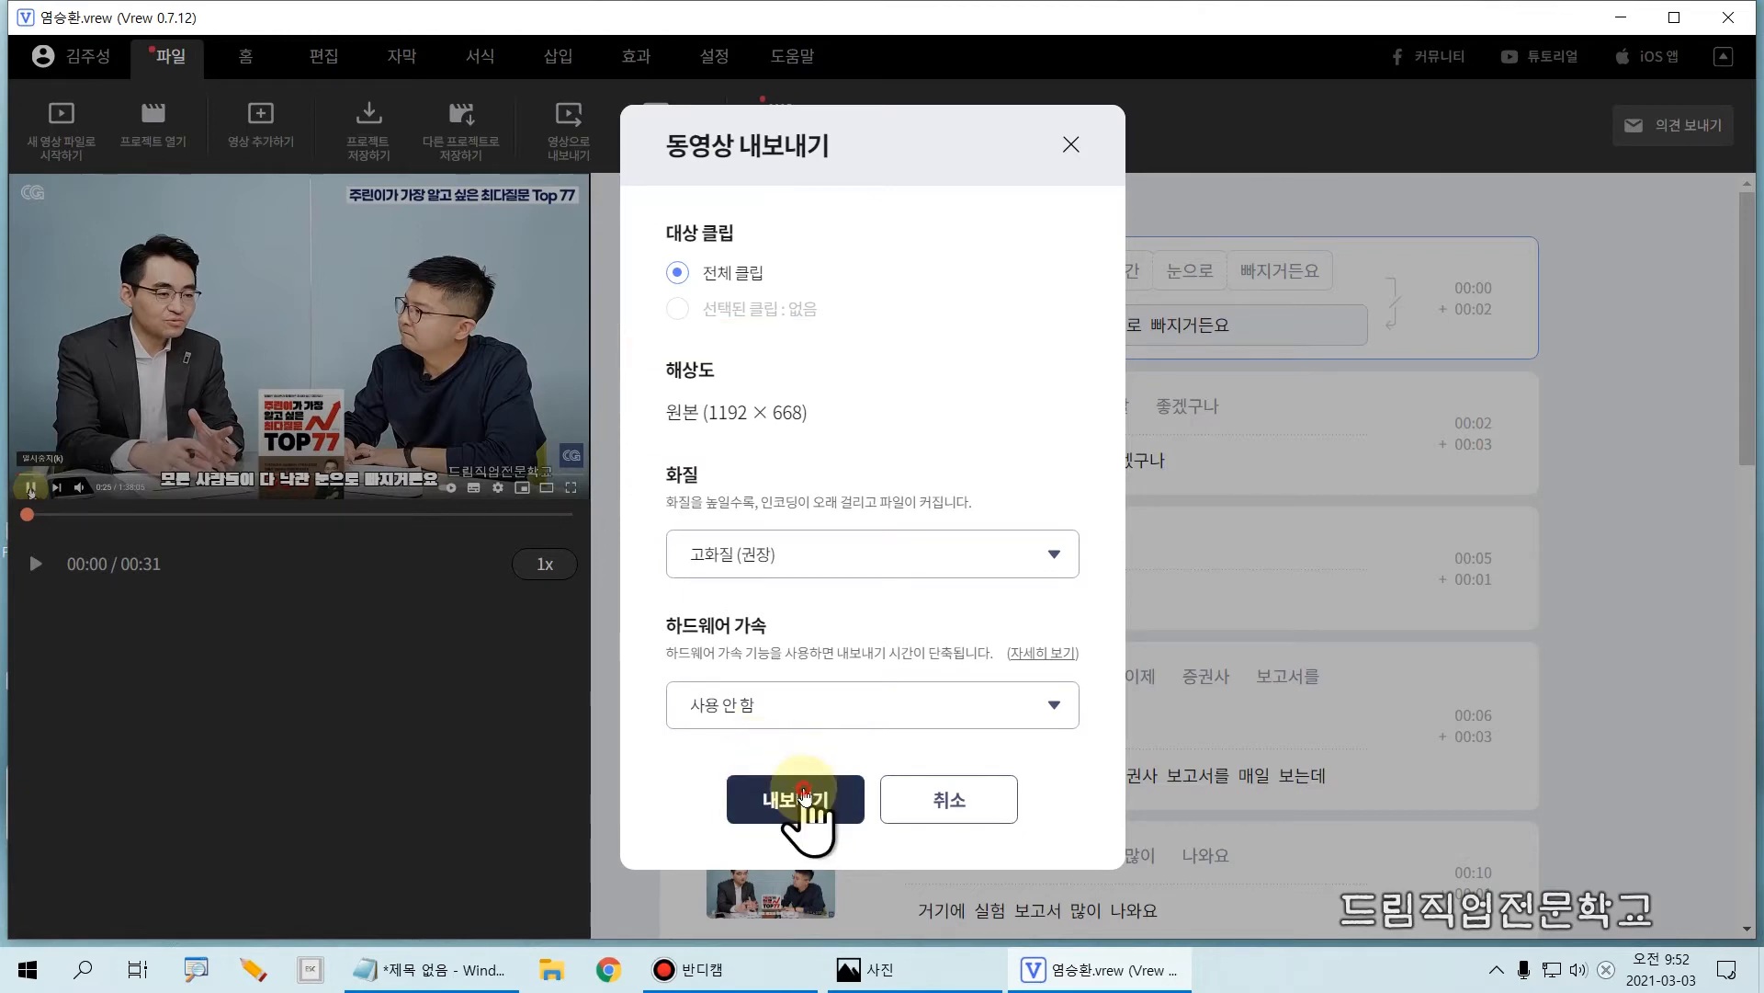
pyautogui.click(808, 805)
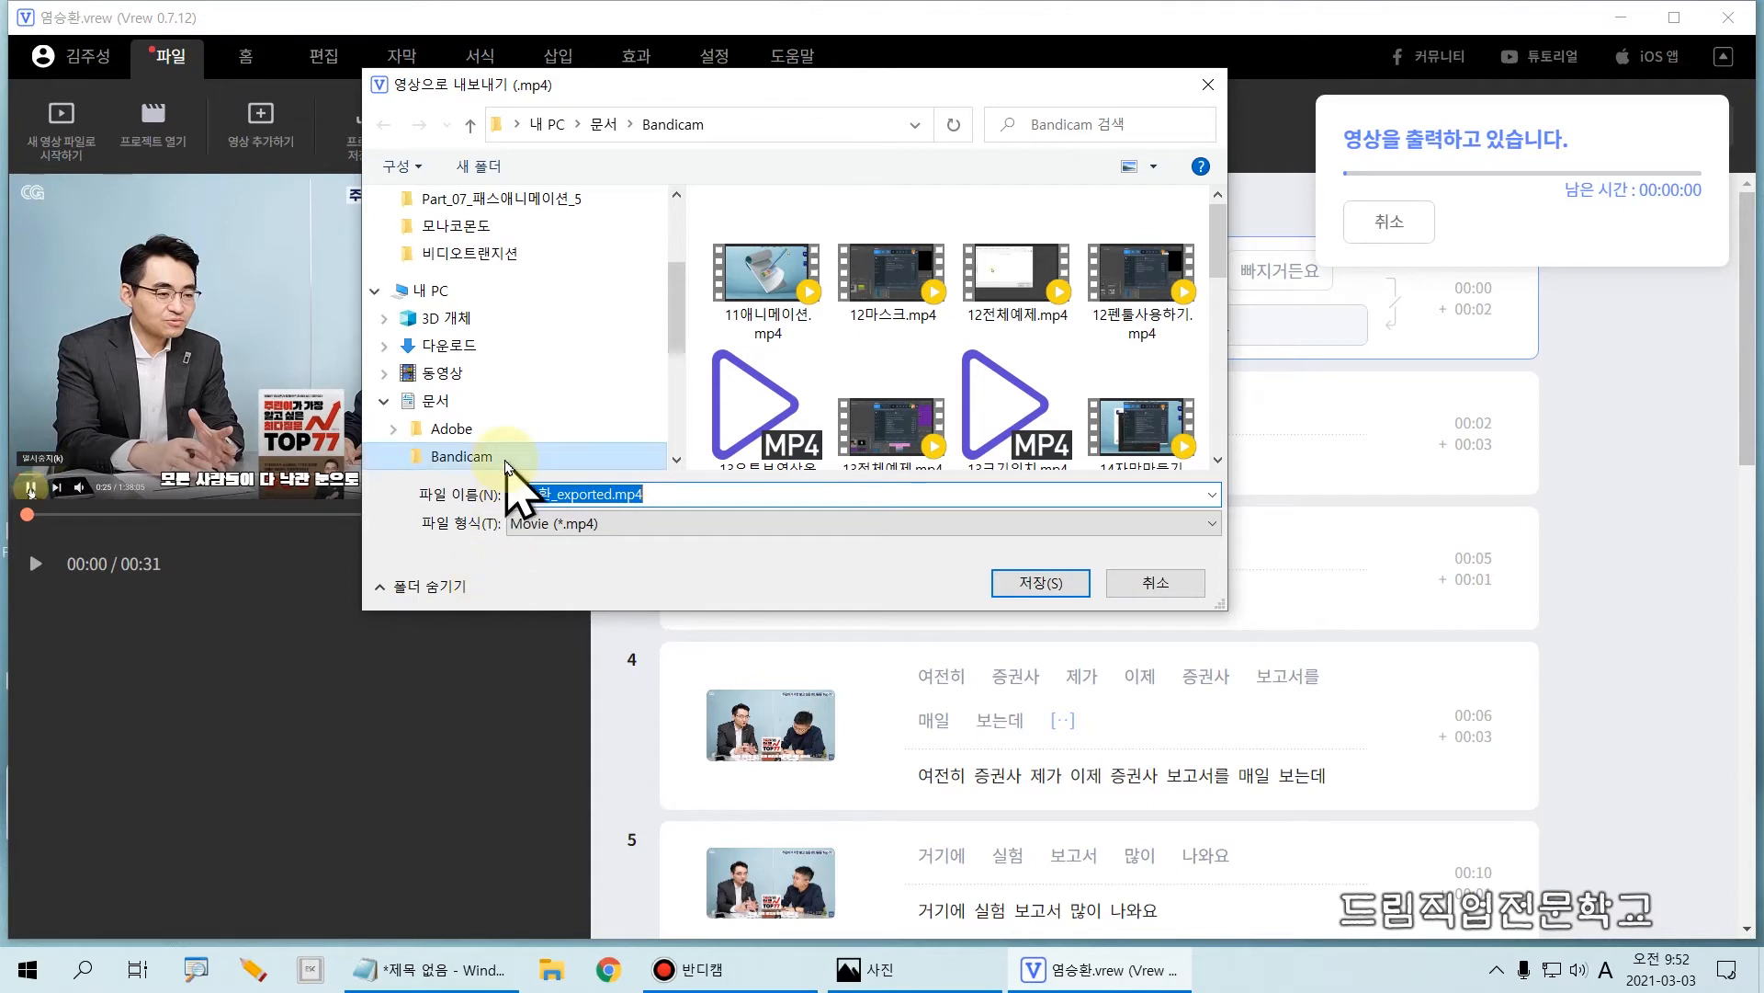
pyautogui.moveTo(501, 457)
pyautogui.mouseDown()
pyautogui.moveTo(532, 511)
pyautogui.moveTo(681, 527)
pyautogui.mouseUp()
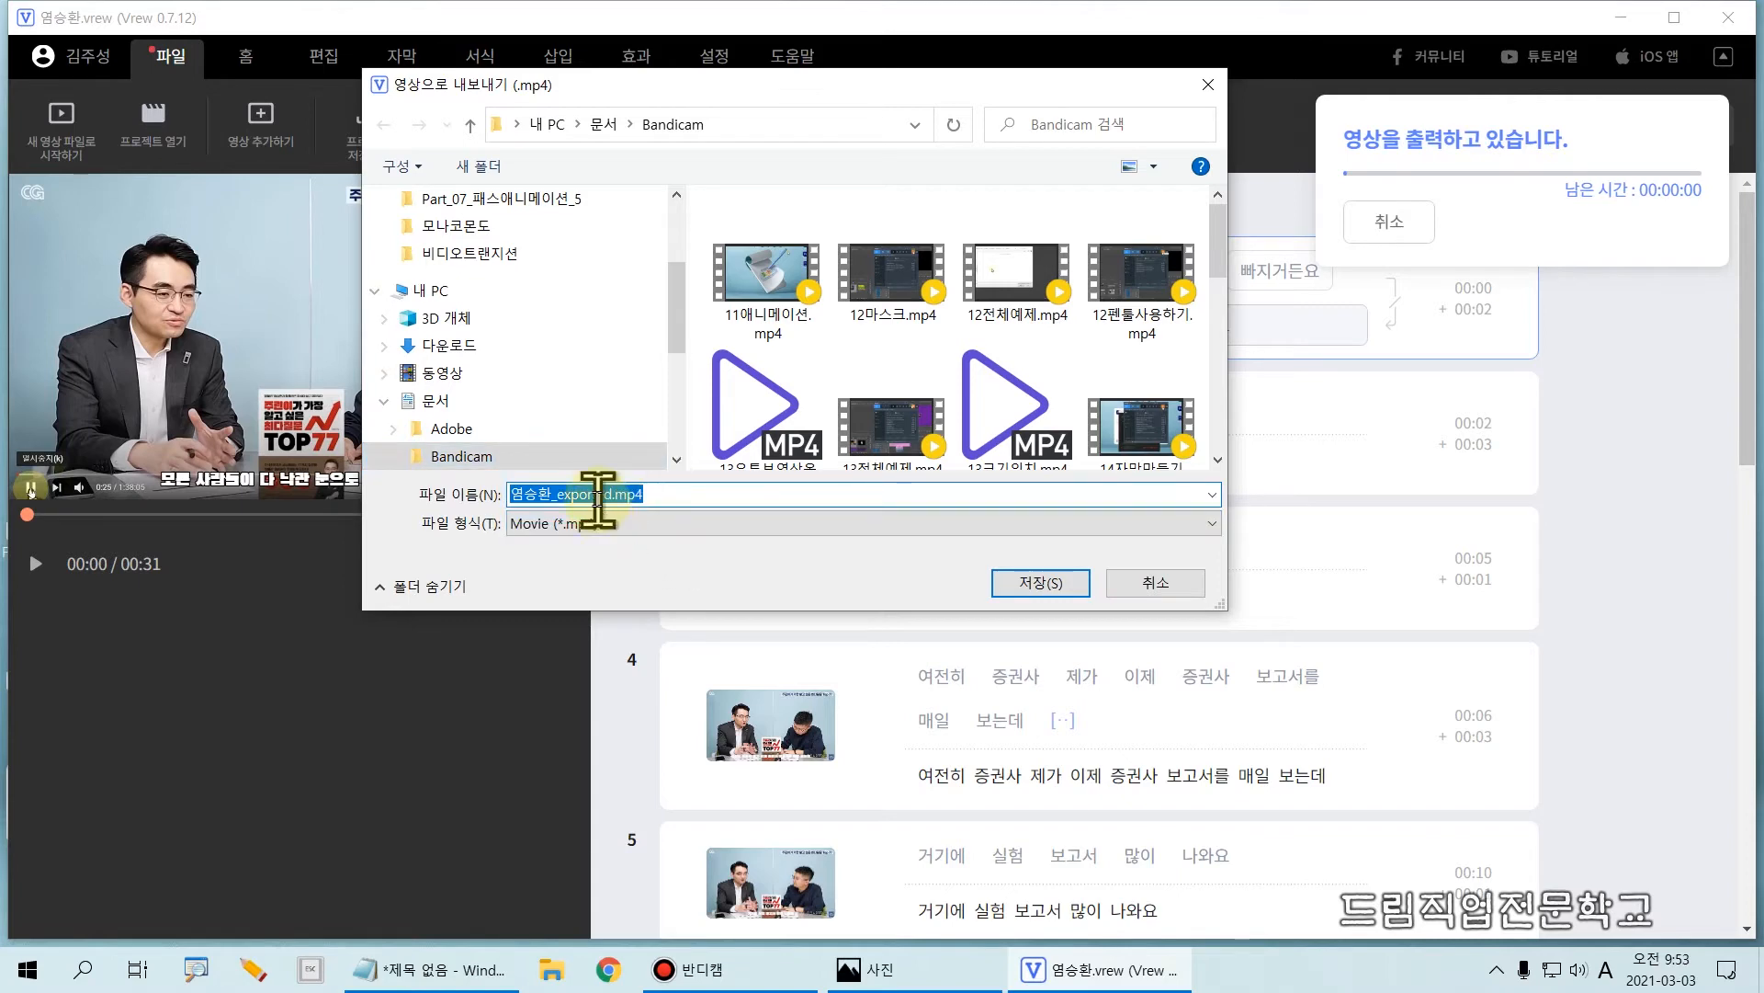
pyautogui.click(1017, 589)
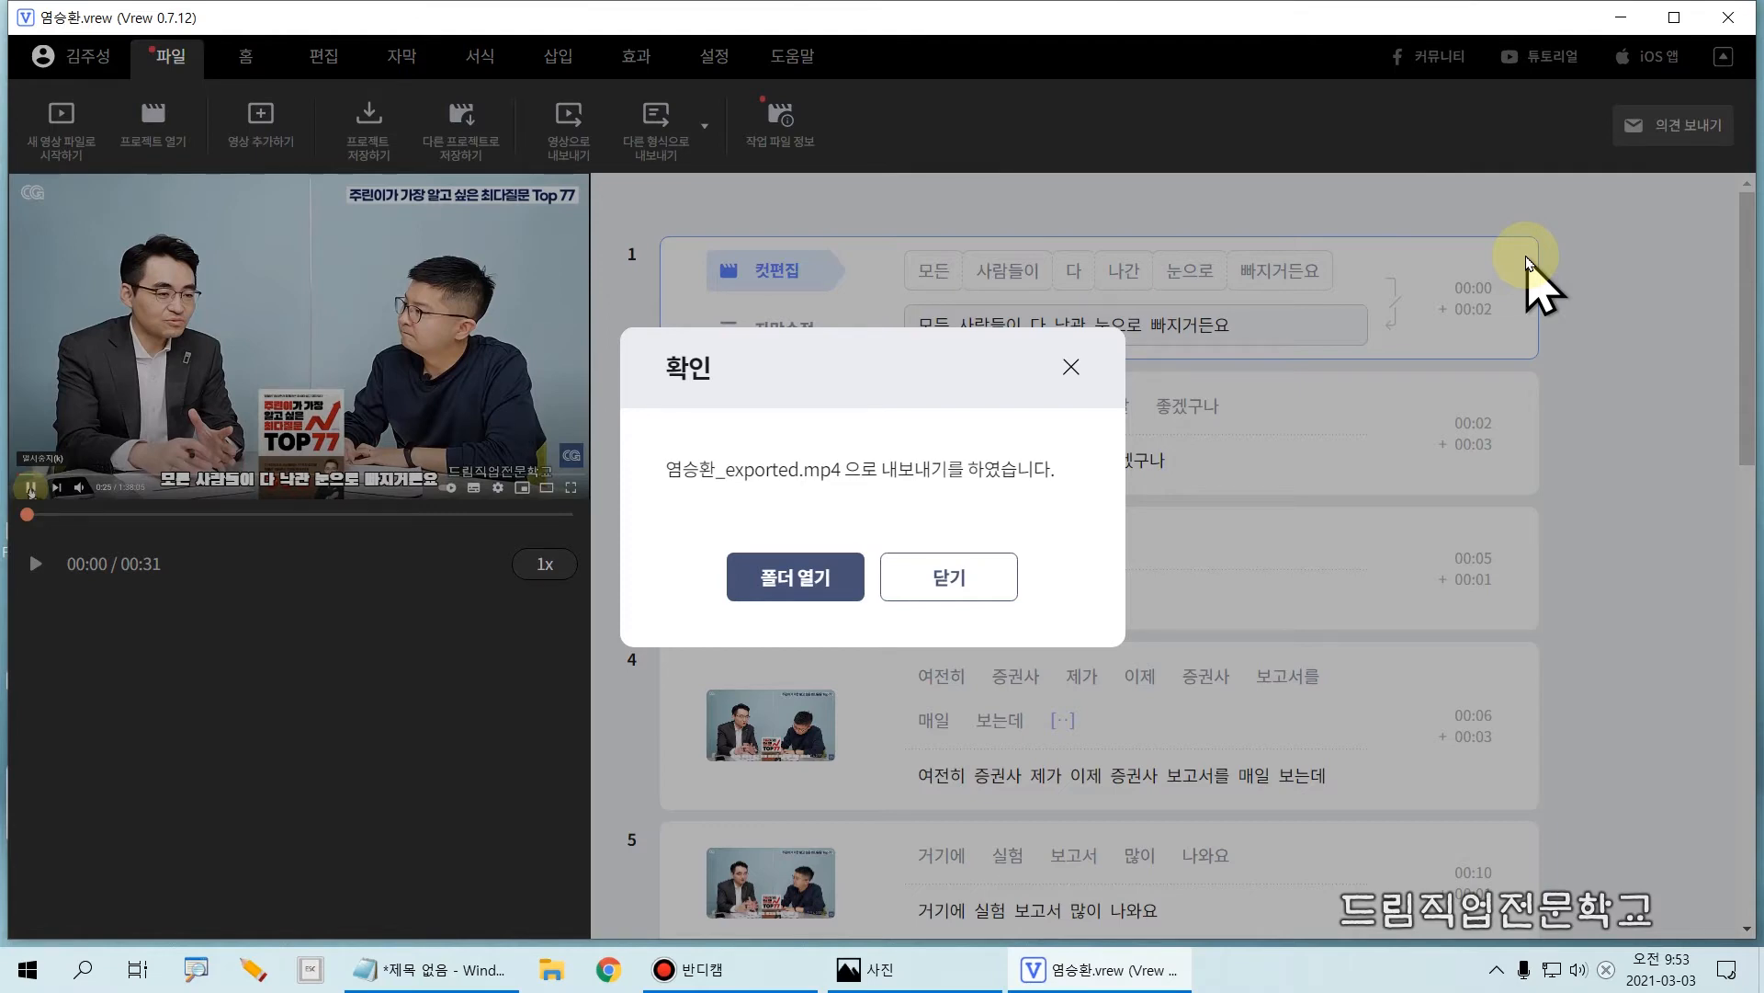
pyautogui.click(988, 577)
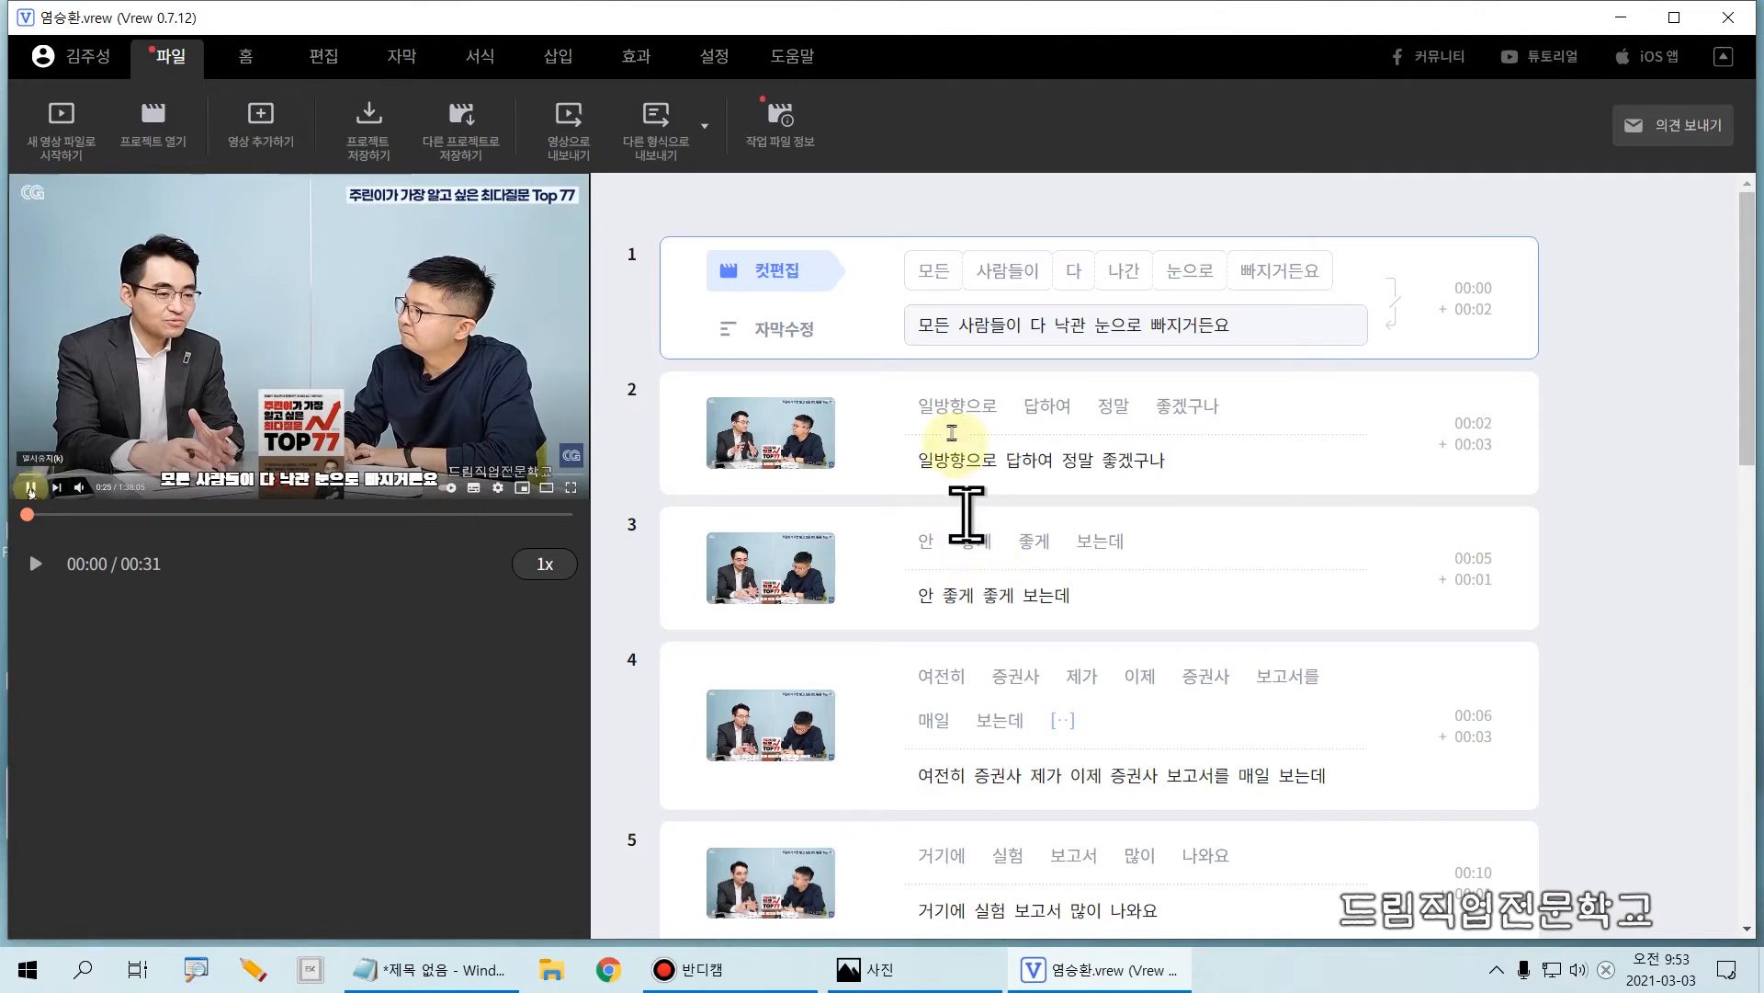
# Step: Export all clips' subtitles as a .txt file without timecodes and with two line breaks between clips, saved in the Bandicam folder
pyautogui.click(676, 153)
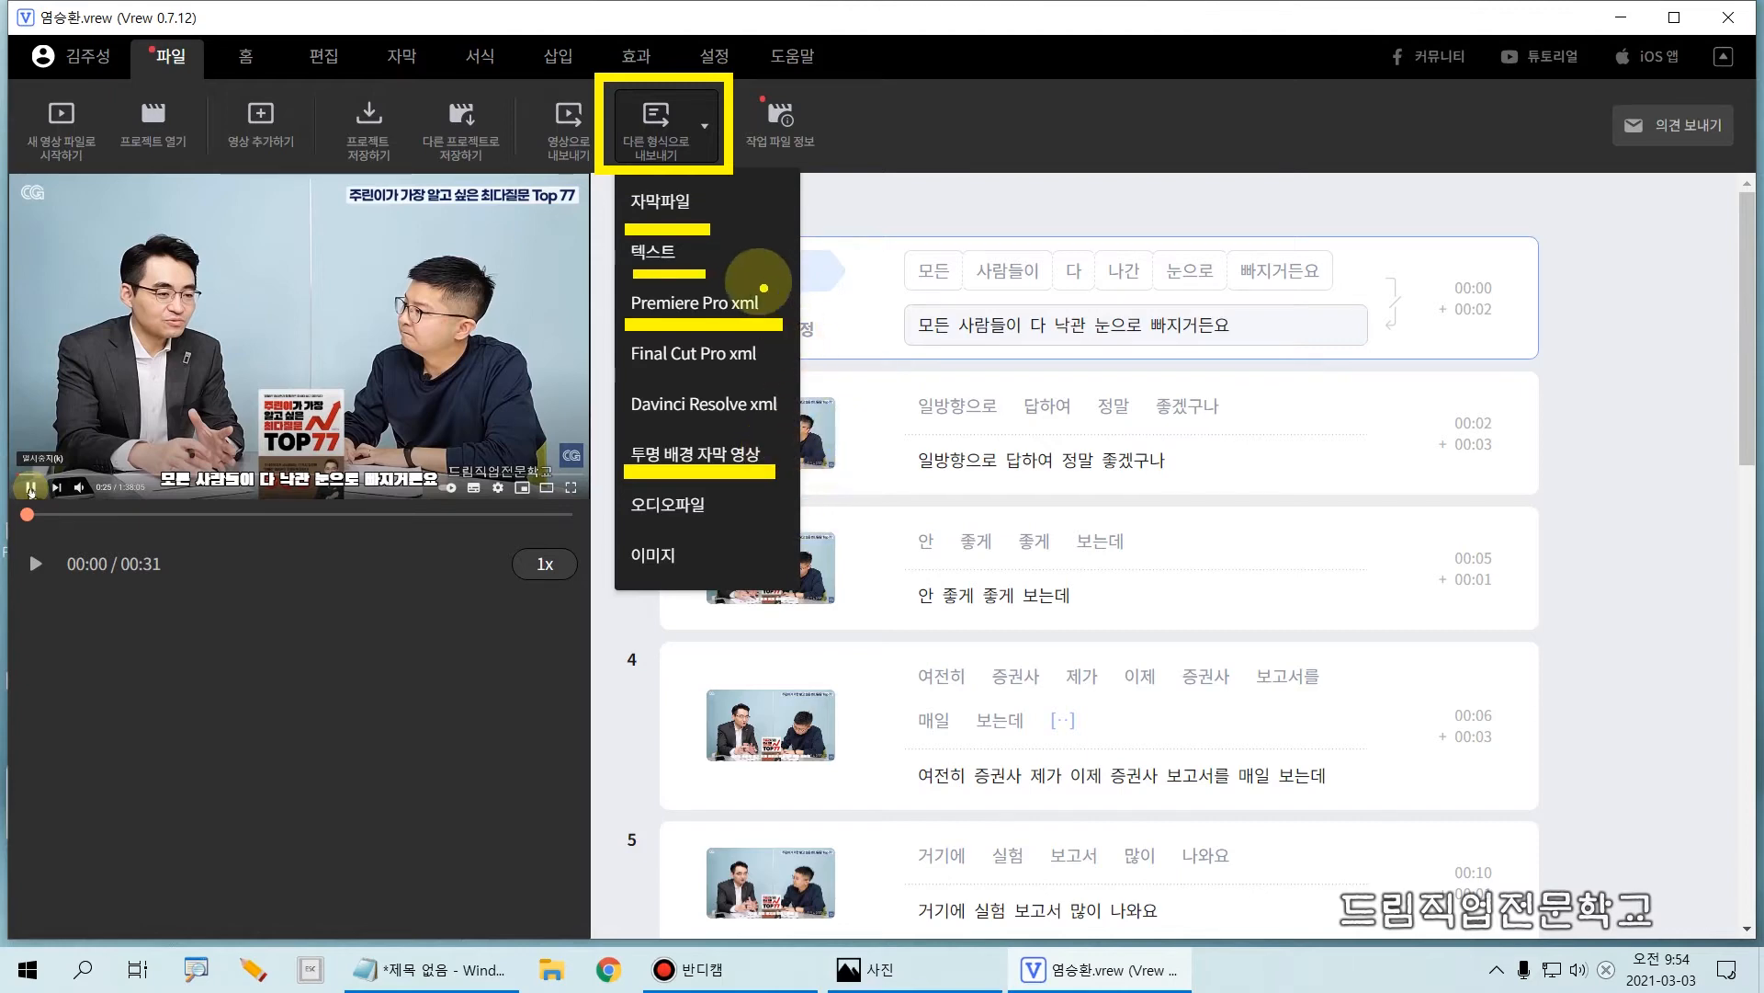
pyautogui.moveTo(759, 280)
pyautogui.mouseDown()
pyautogui.moveTo(780, 322)
pyautogui.moveTo(798, 272)
pyautogui.mouseUp()
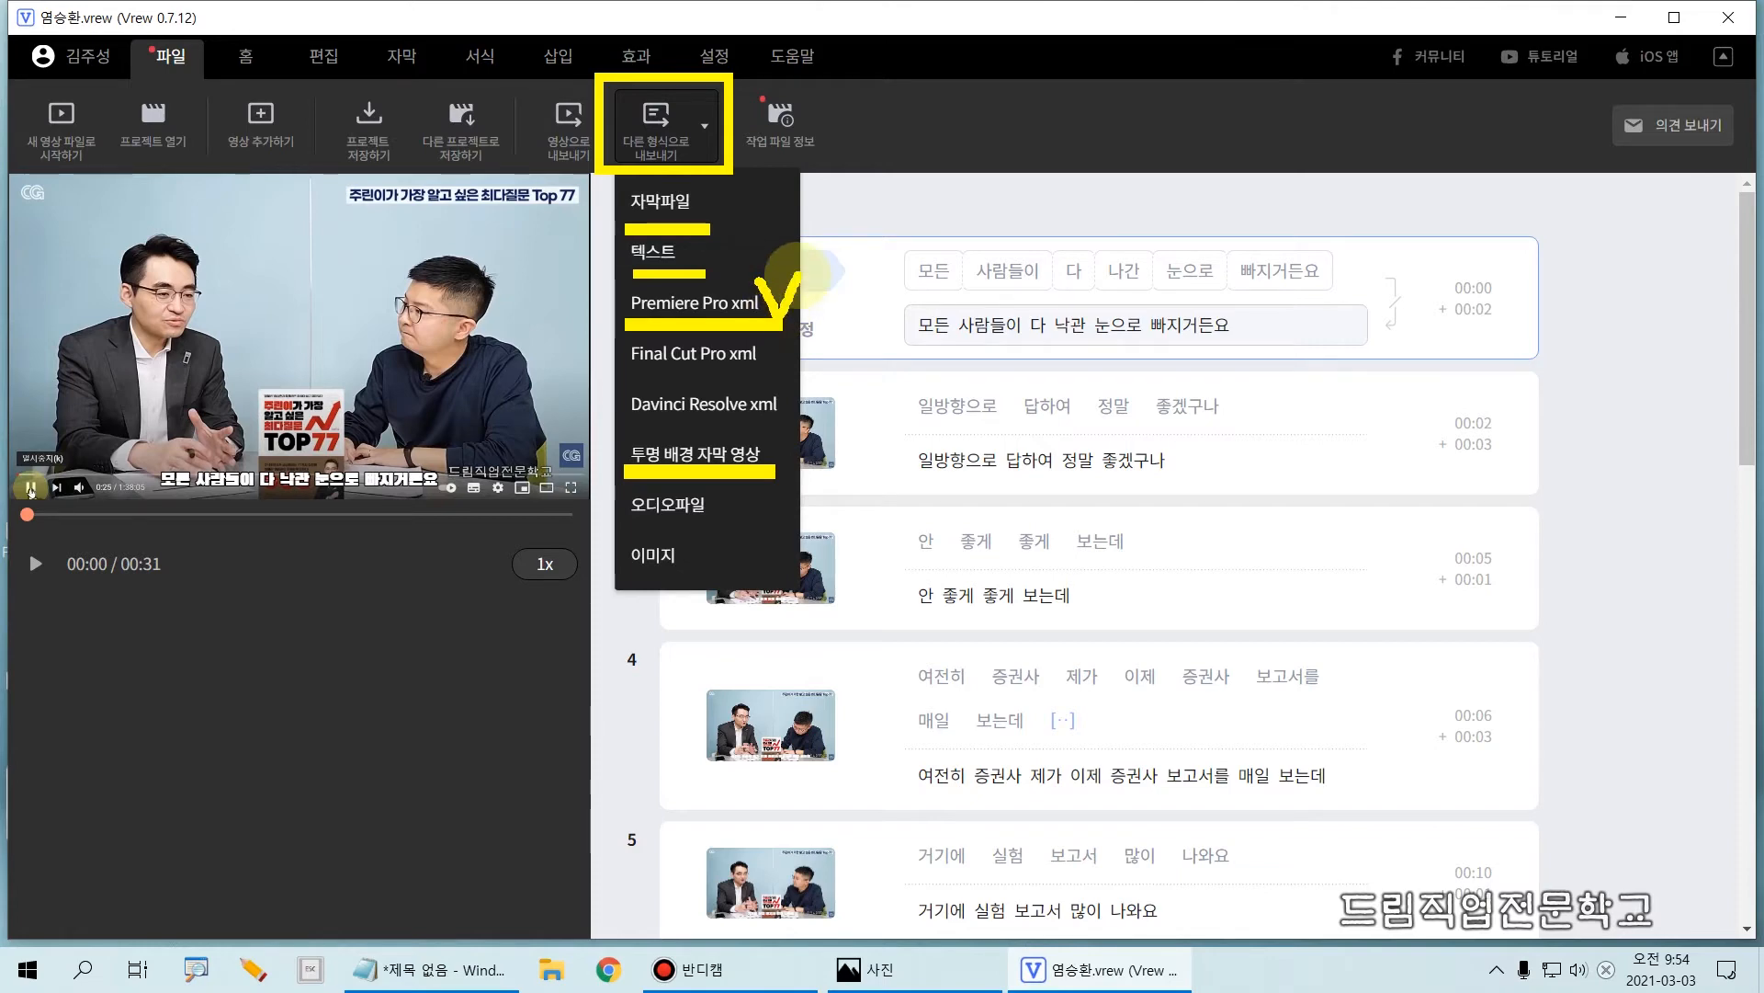
pyautogui.moveTo(763, 441); pyautogui.dragTo(799, 428)
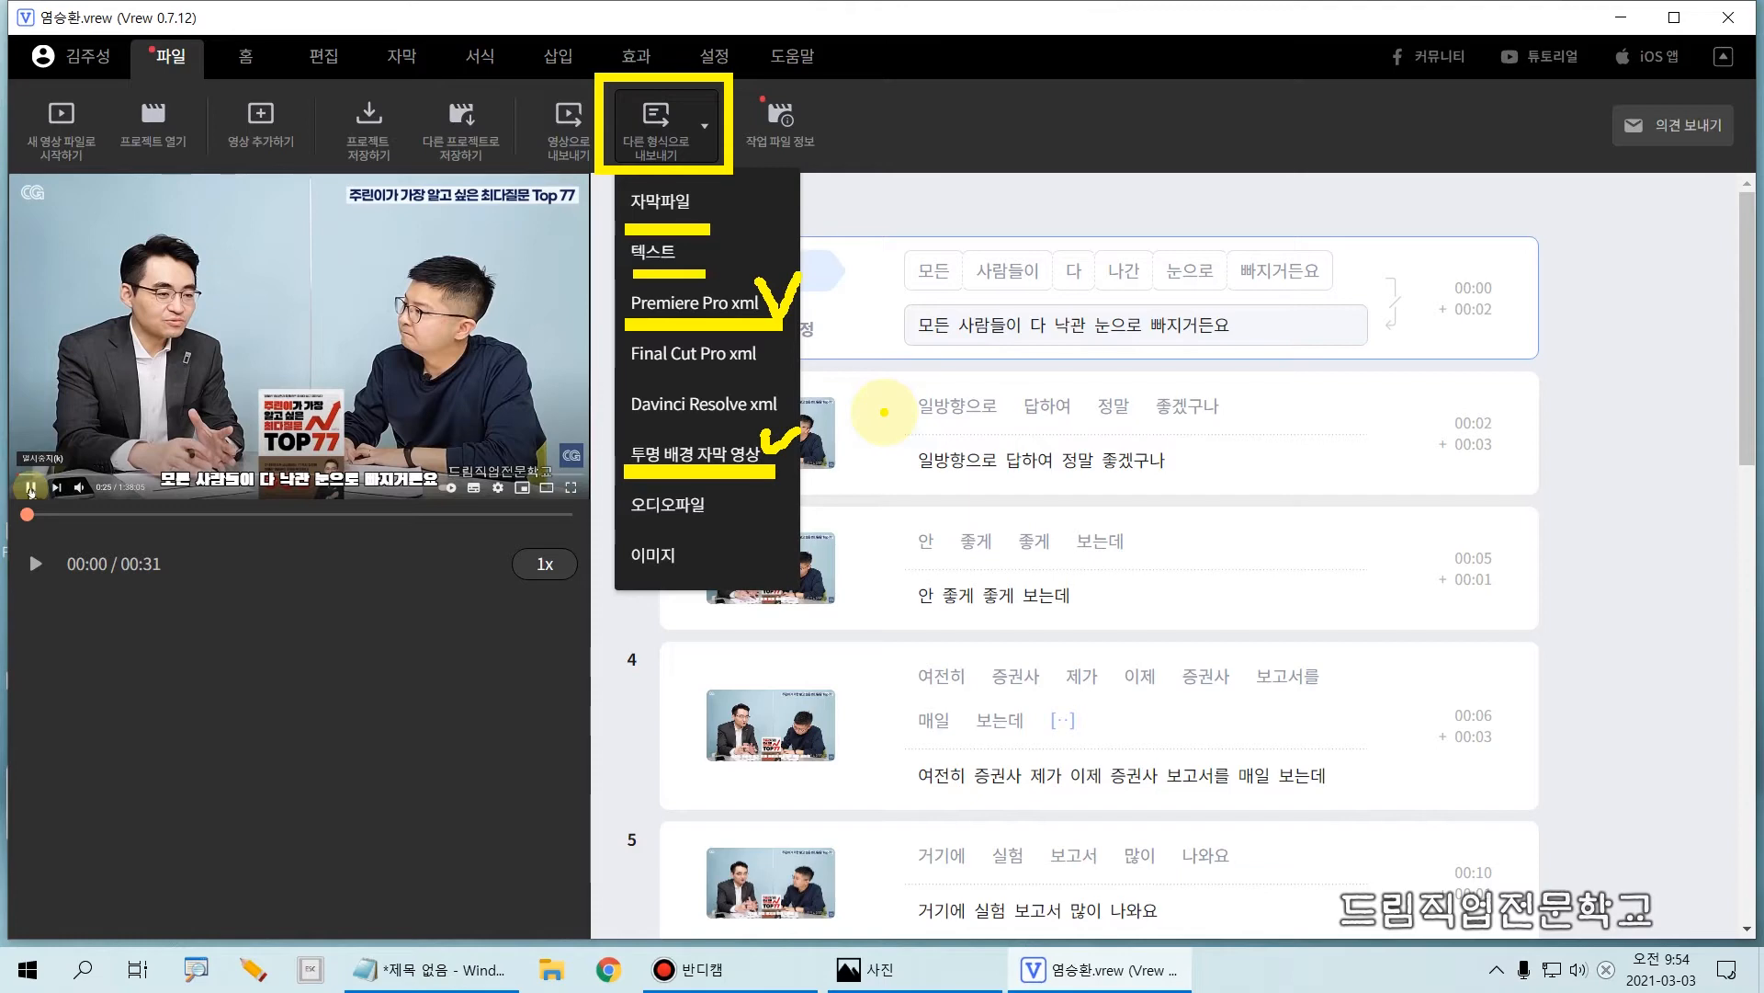
pyautogui.press('Escape')
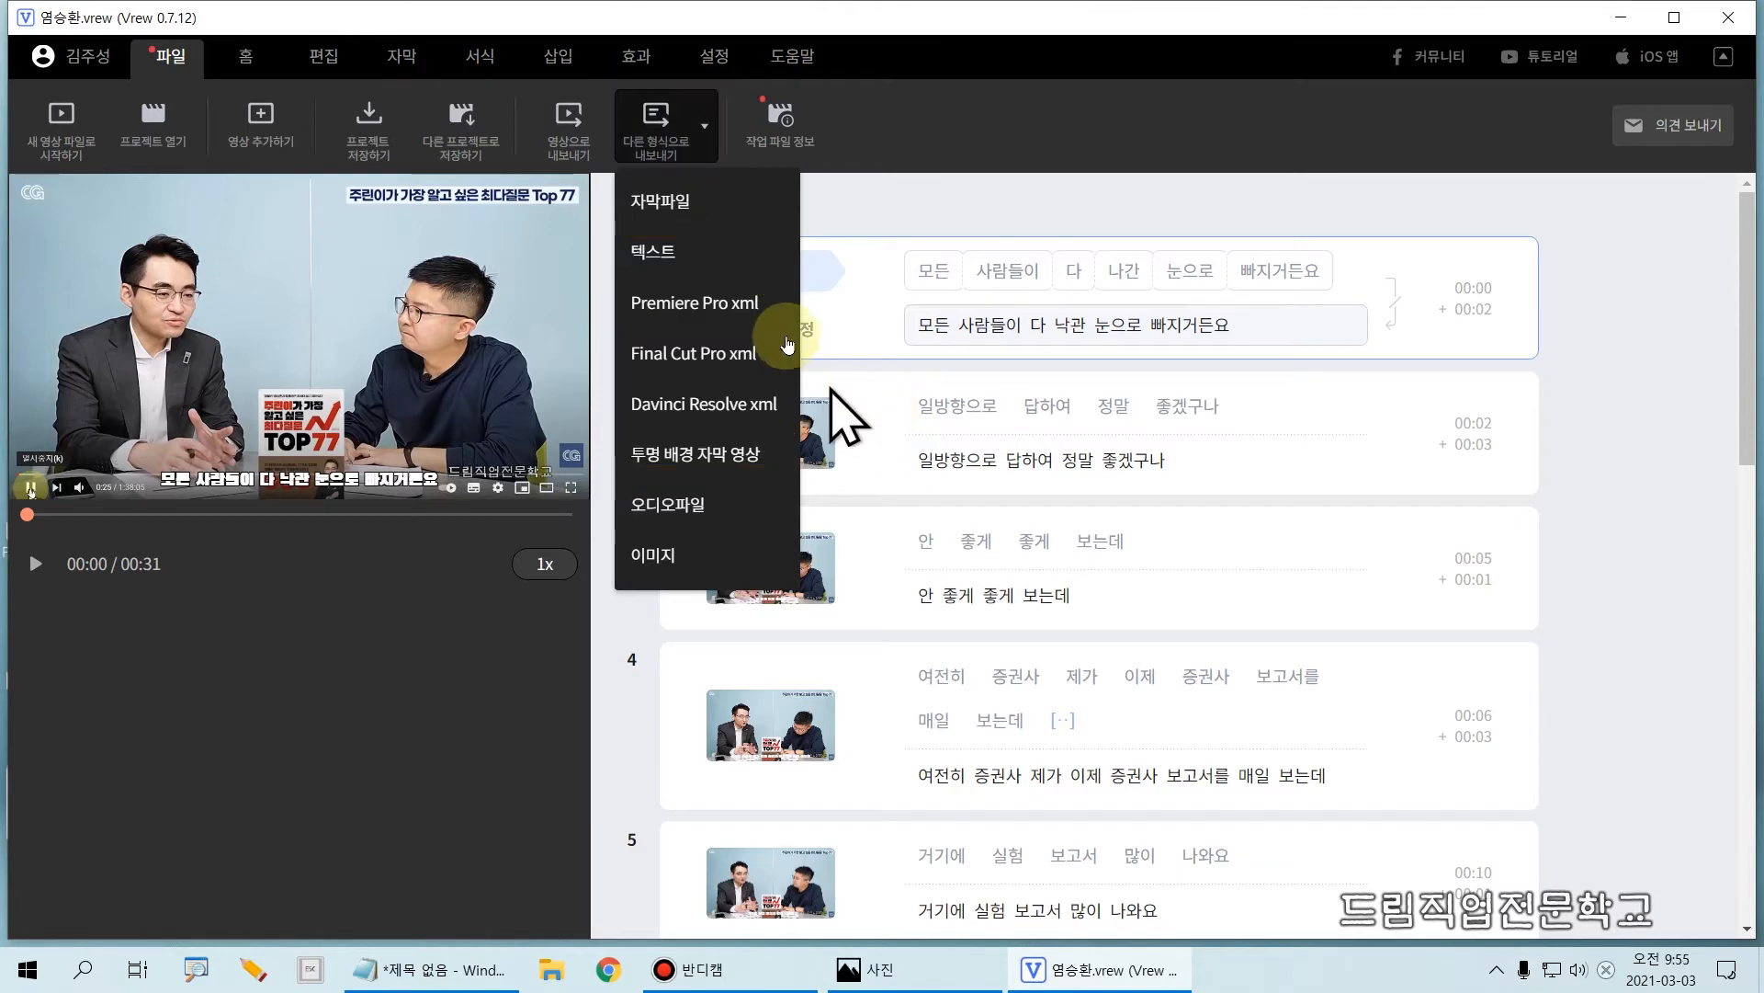
pyautogui.hotkey('ctrl', '2')
pyautogui.moveTo(601, 218)
pyautogui.mouseDown()
pyautogui.moveTo(697, 266)
pyautogui.moveTo(806, 281)
pyautogui.mouseUp()
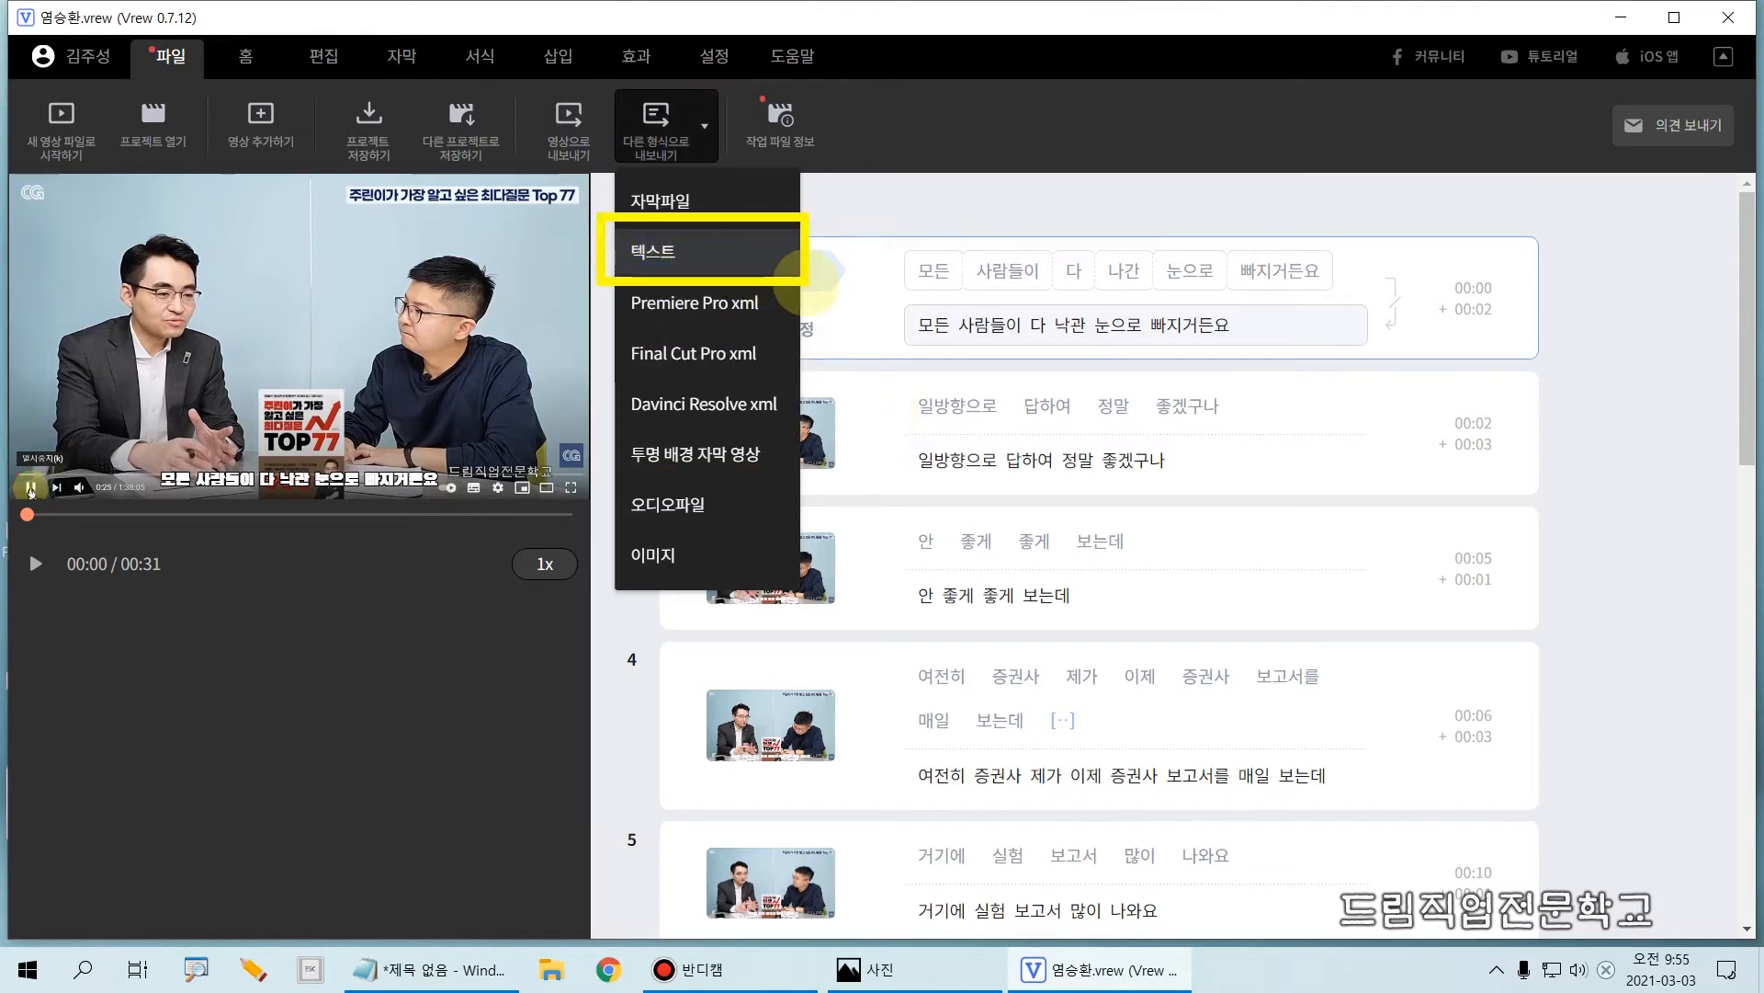
pyautogui.press('Escape')
pyautogui.click(696, 250)
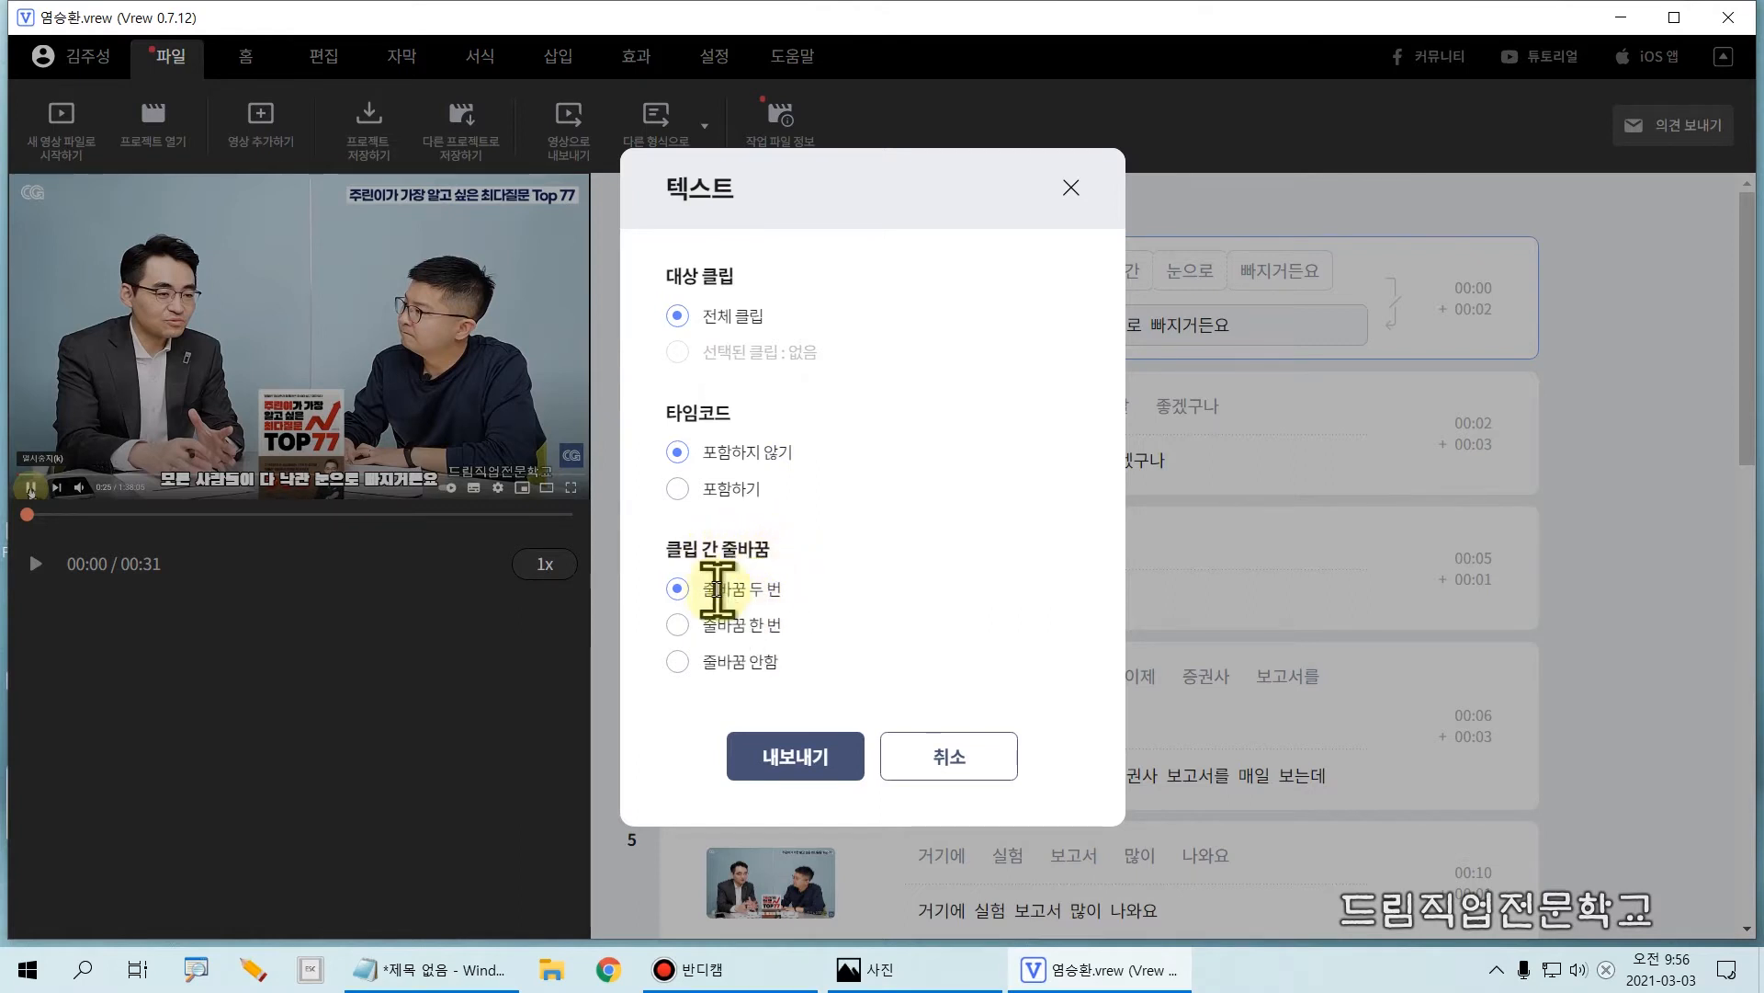
pyautogui.click(796, 756)
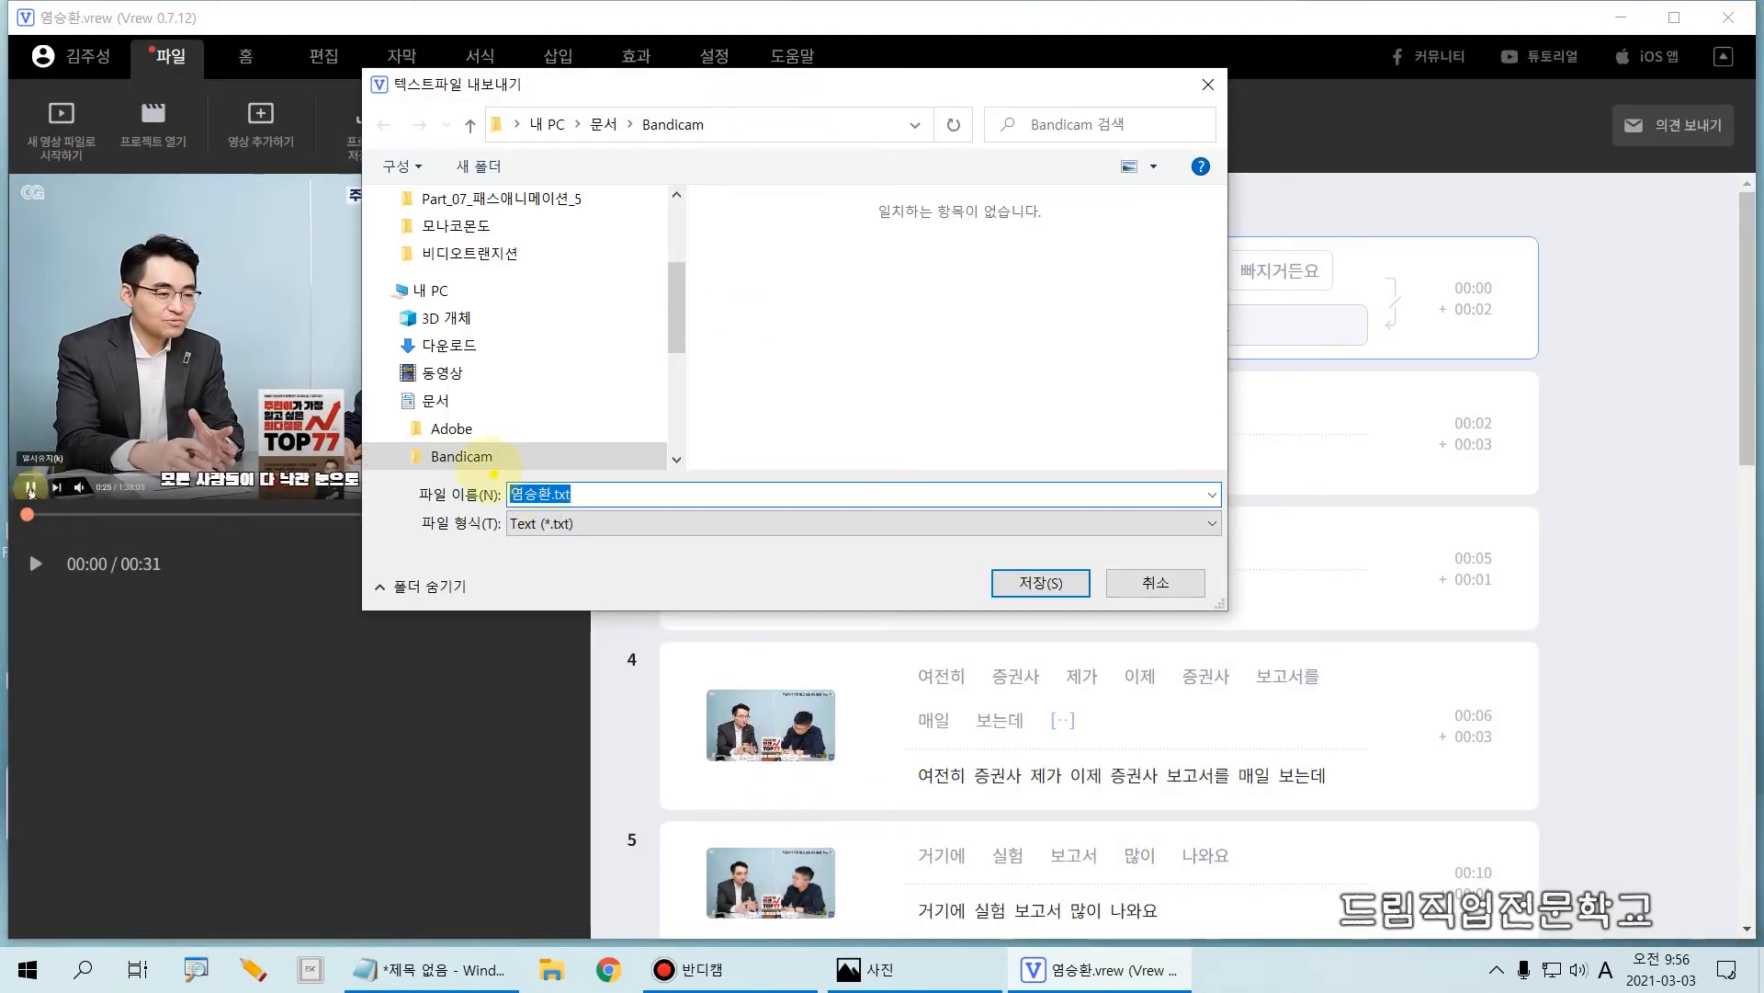
pyautogui.press('r')
pyautogui.moveTo(485, 463); pyautogui.dragTo(611, 549)
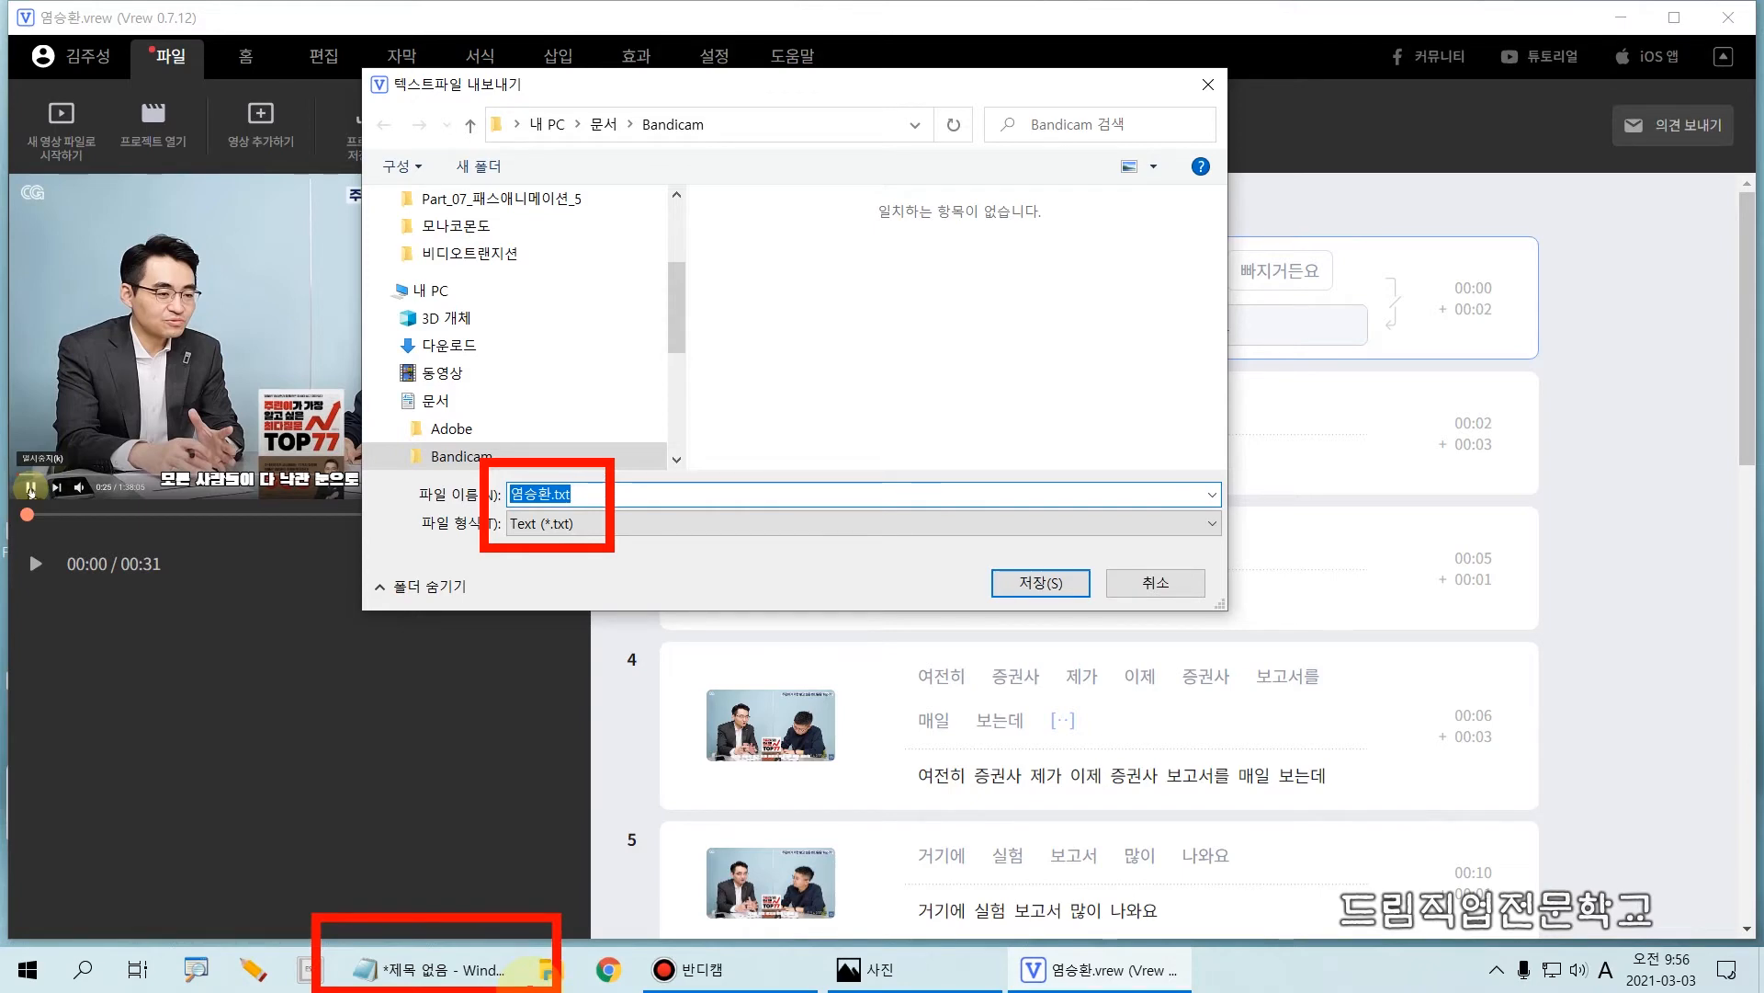
pyautogui.click(1044, 584)
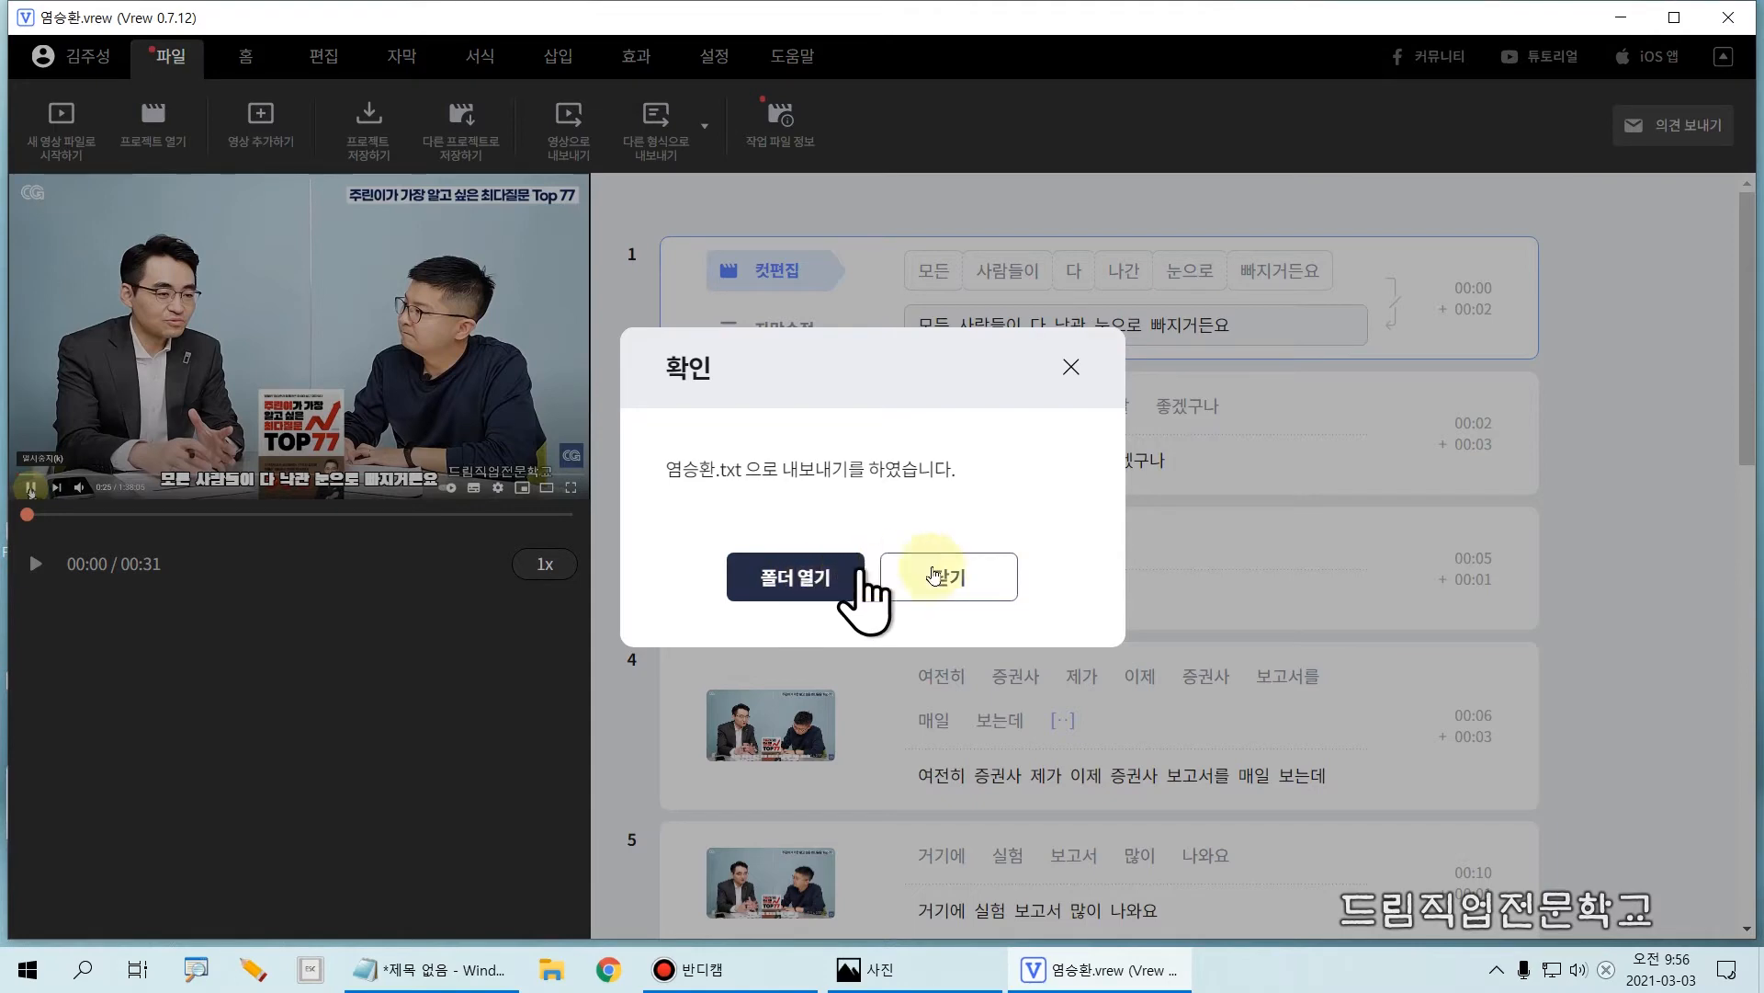
pyautogui.click(979, 573)
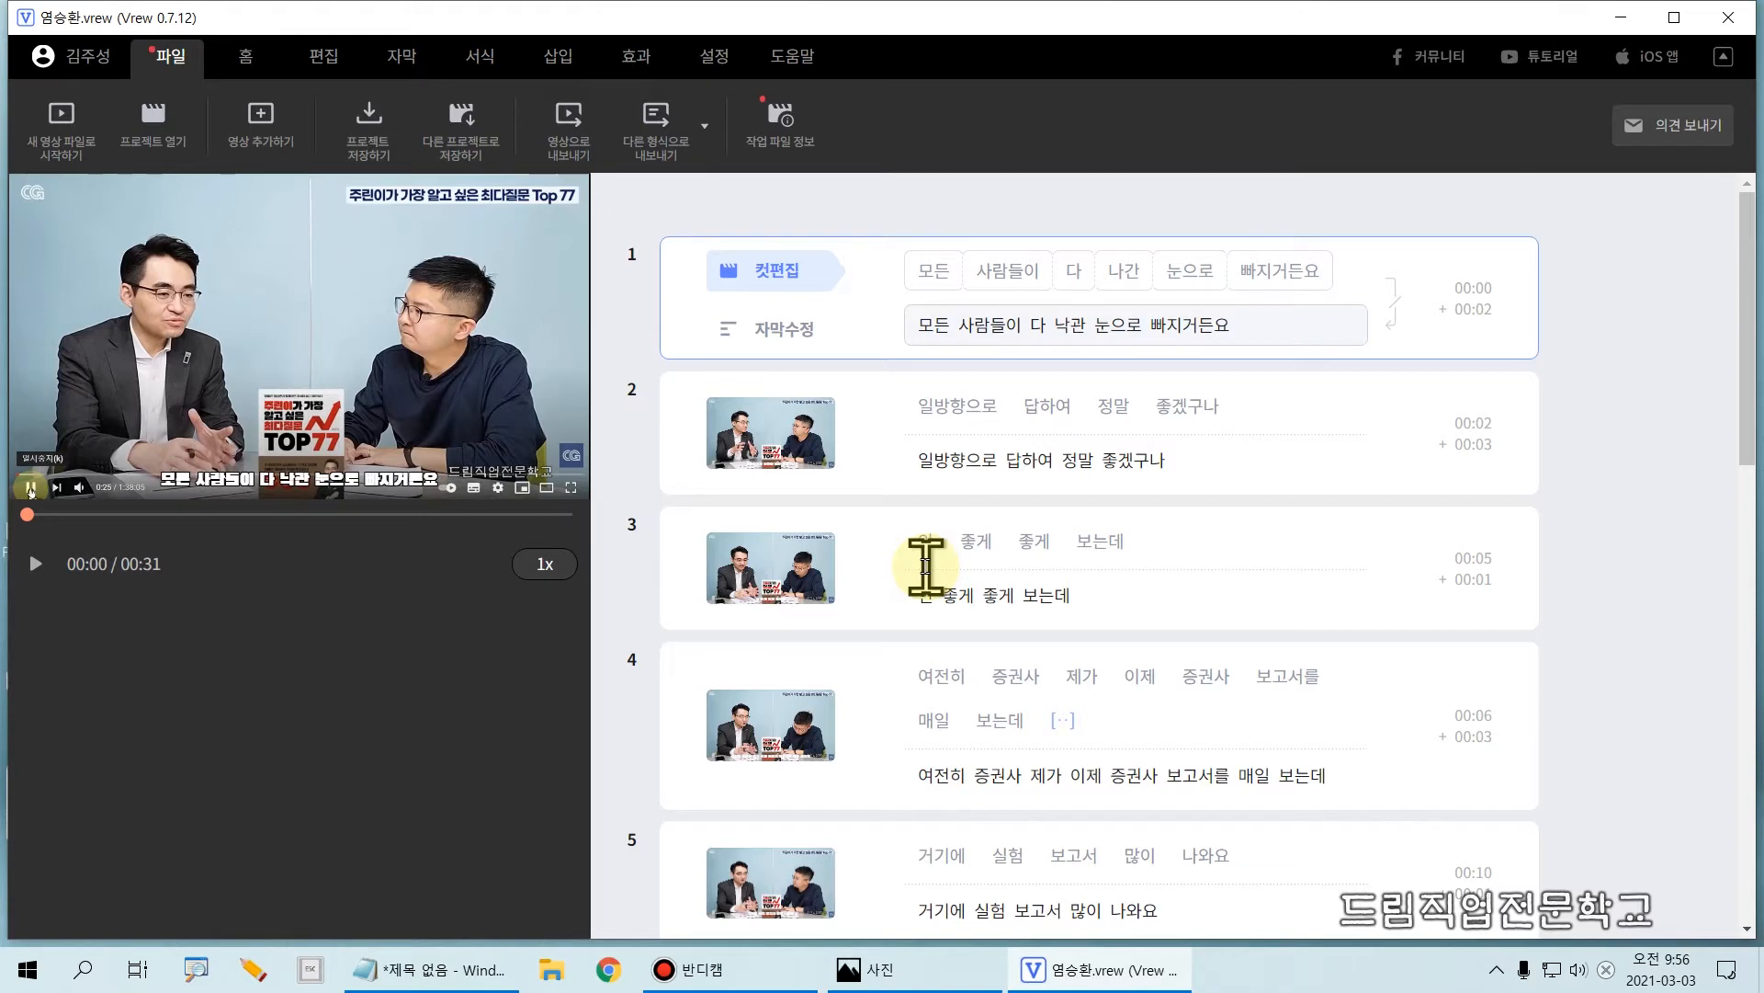
# Step: Export the subtitles as an .srt subtitle file in the Bandicam folder under its suggested name
pyautogui.click(654, 156)
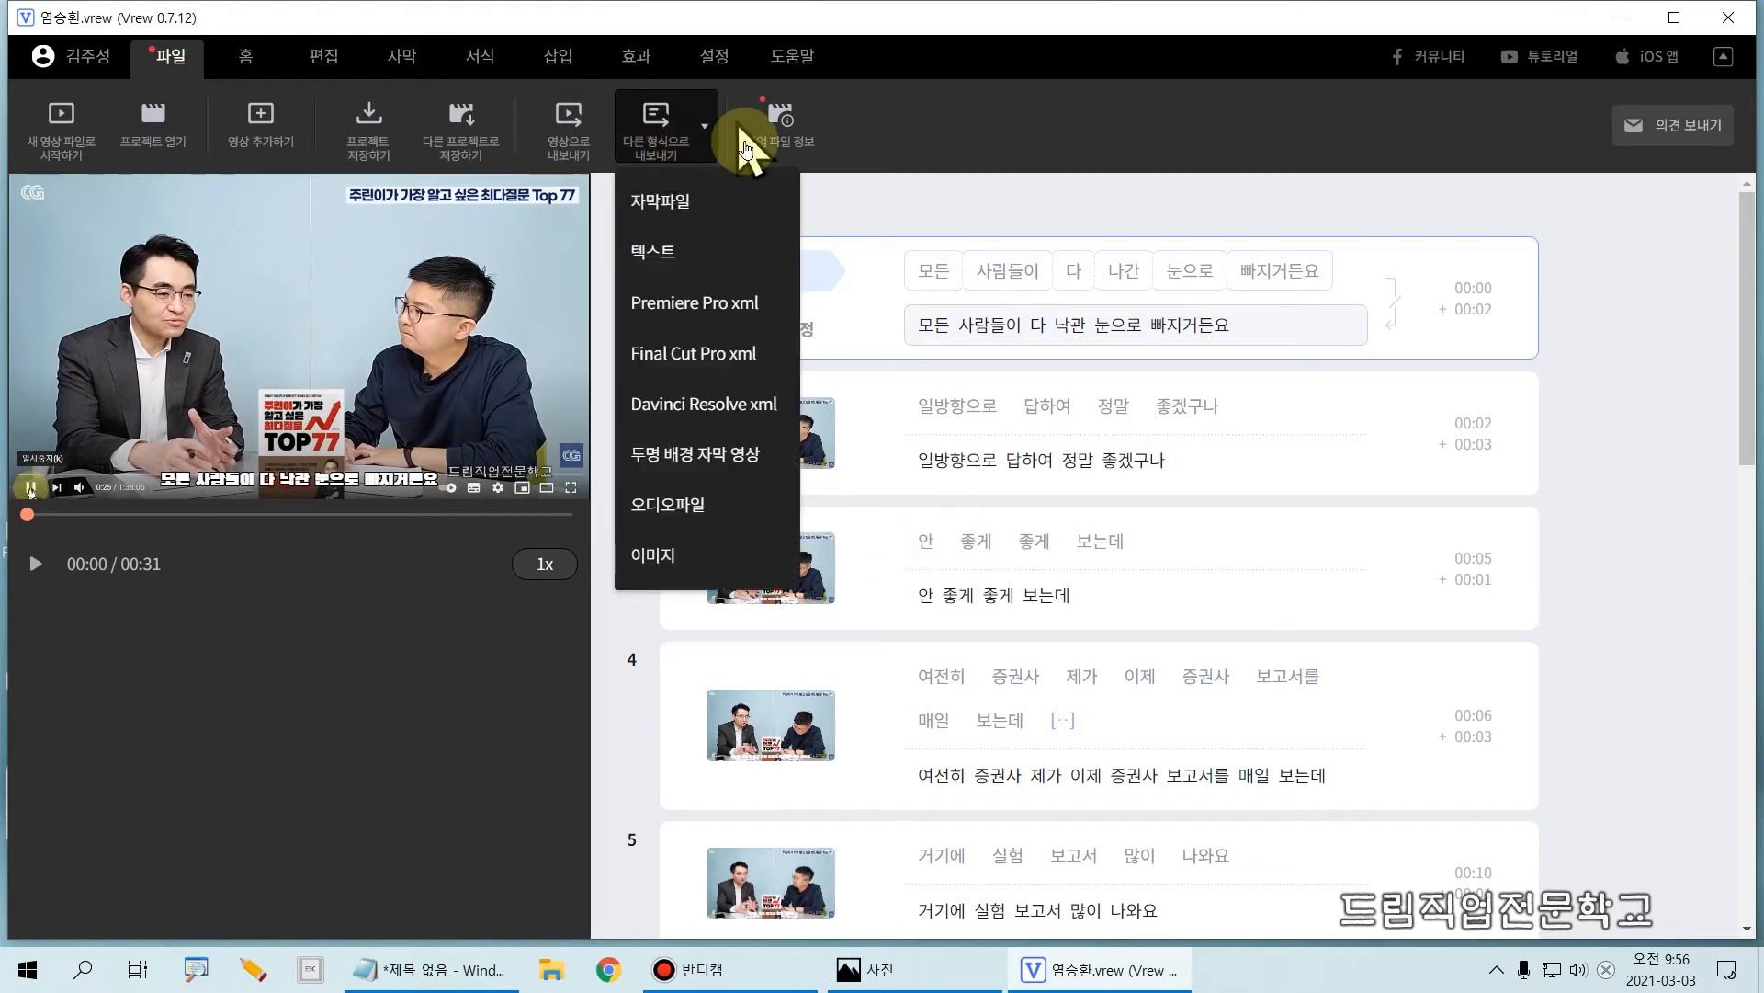
pyautogui.click(678, 201)
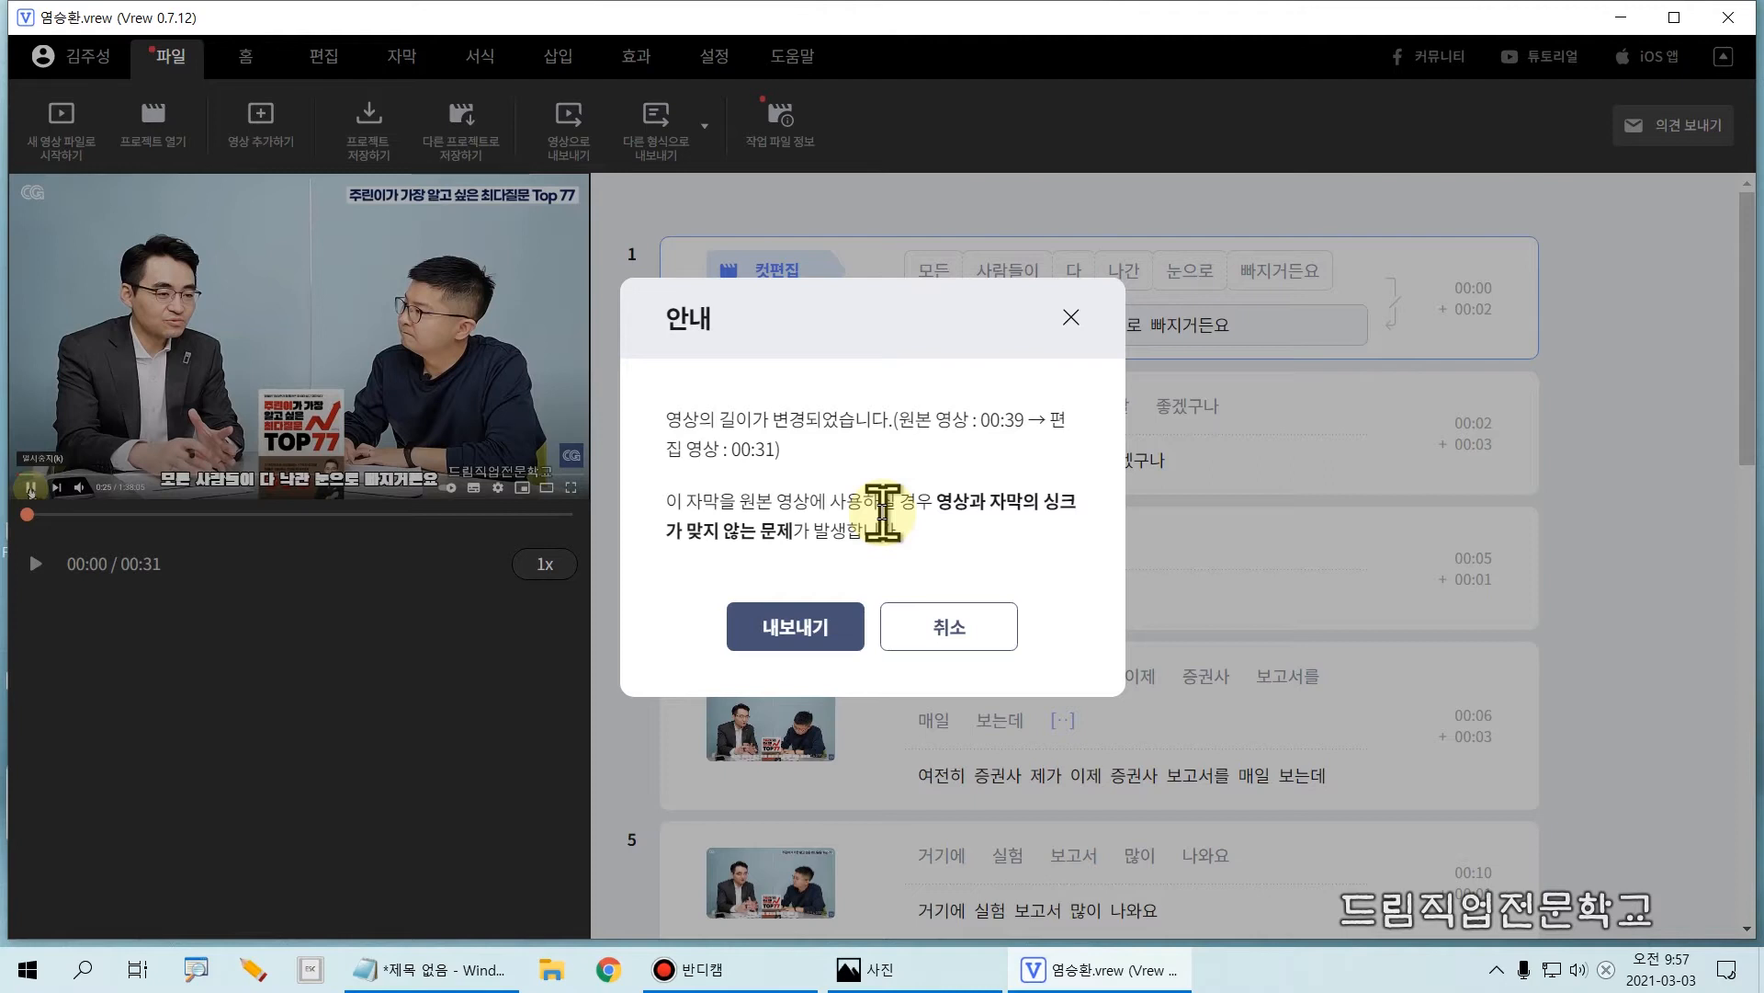
pyautogui.click(774, 629)
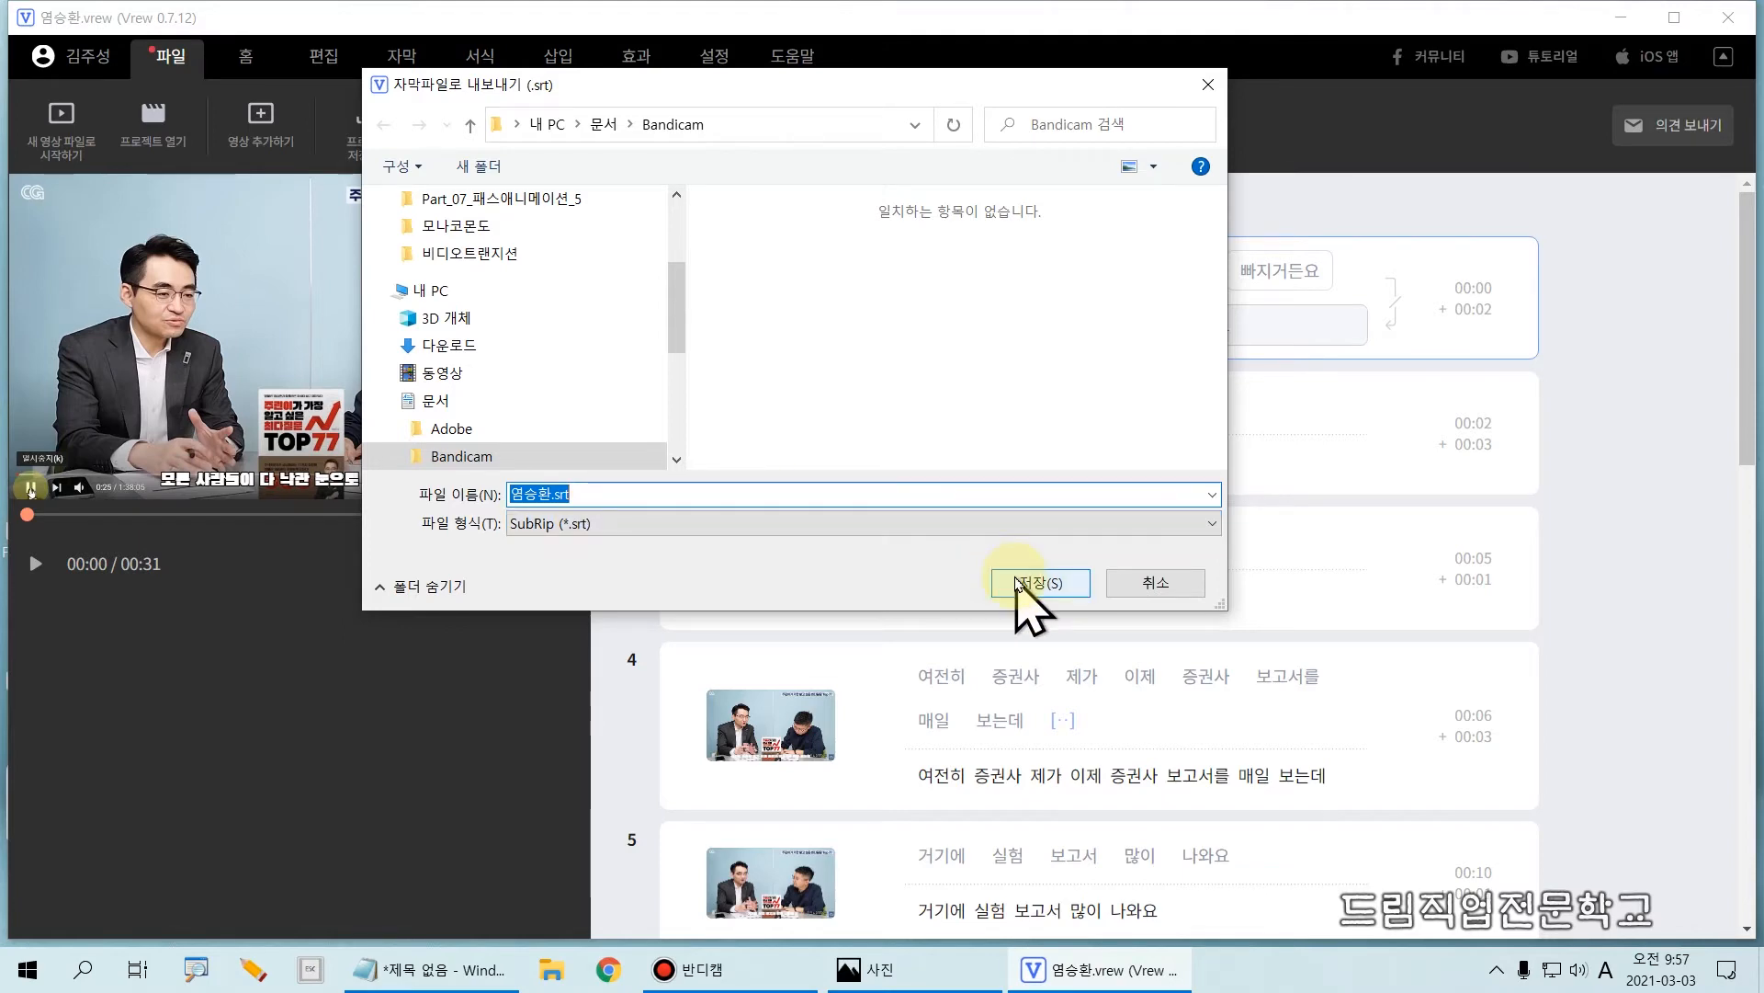
pyautogui.click(1038, 582)
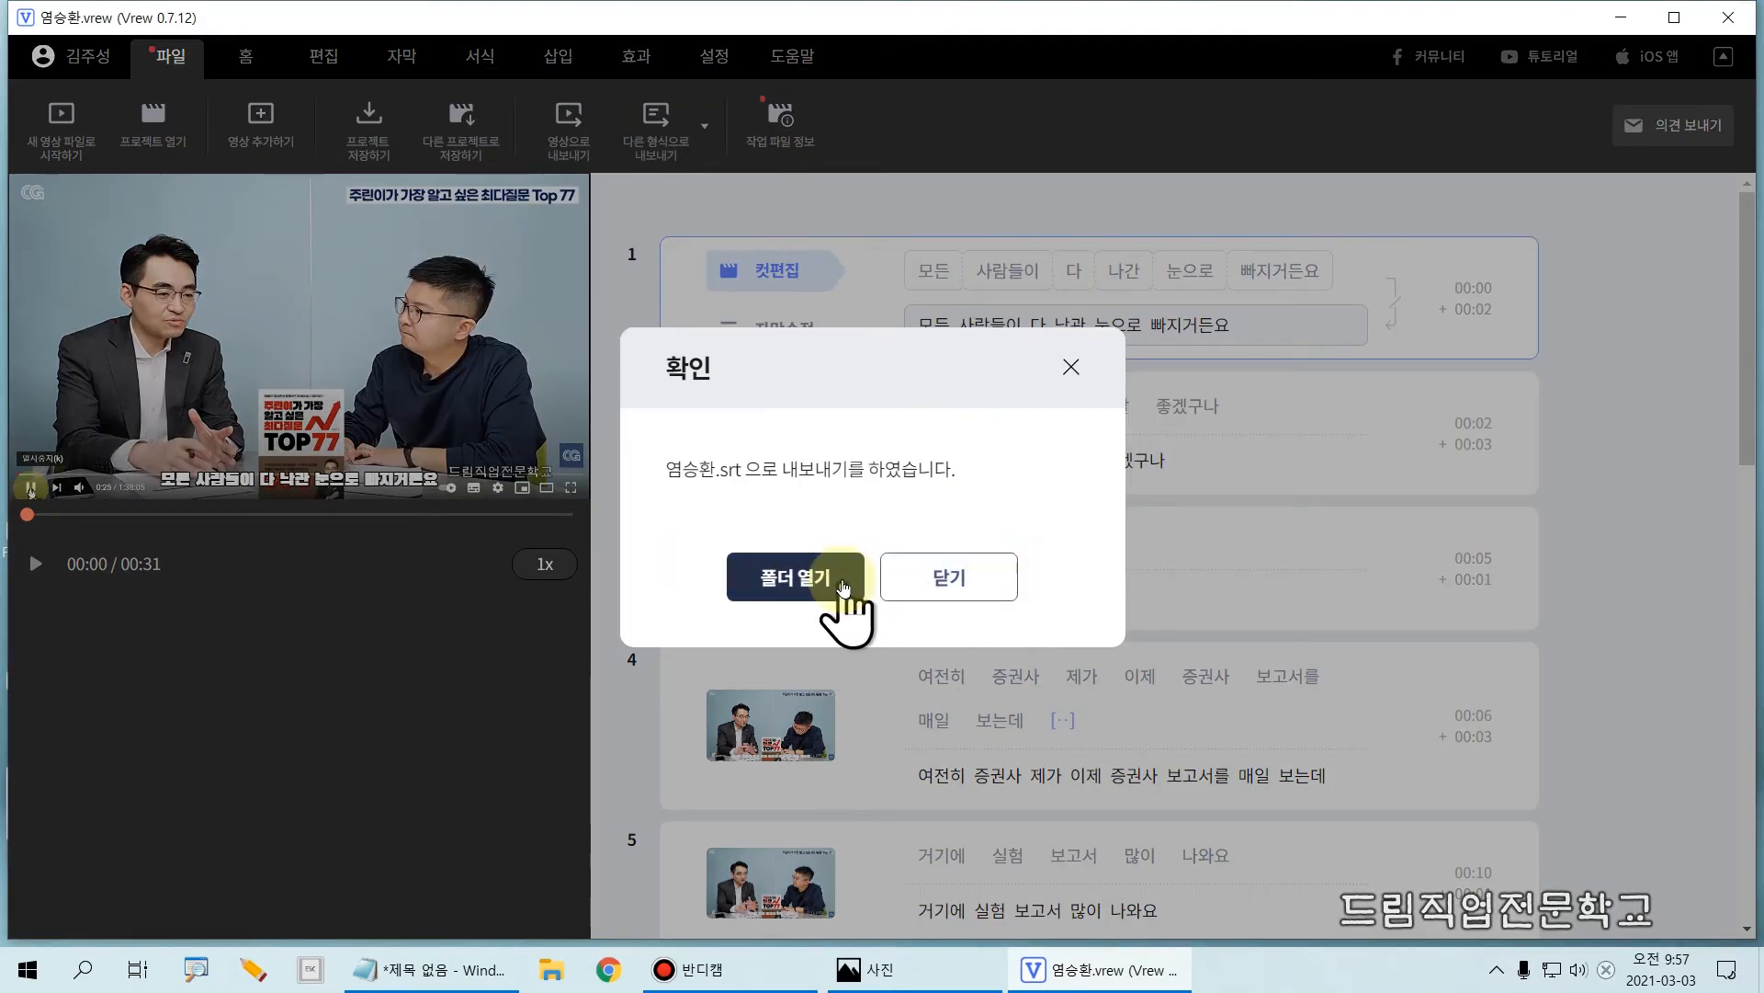
pyautogui.click(930, 585)
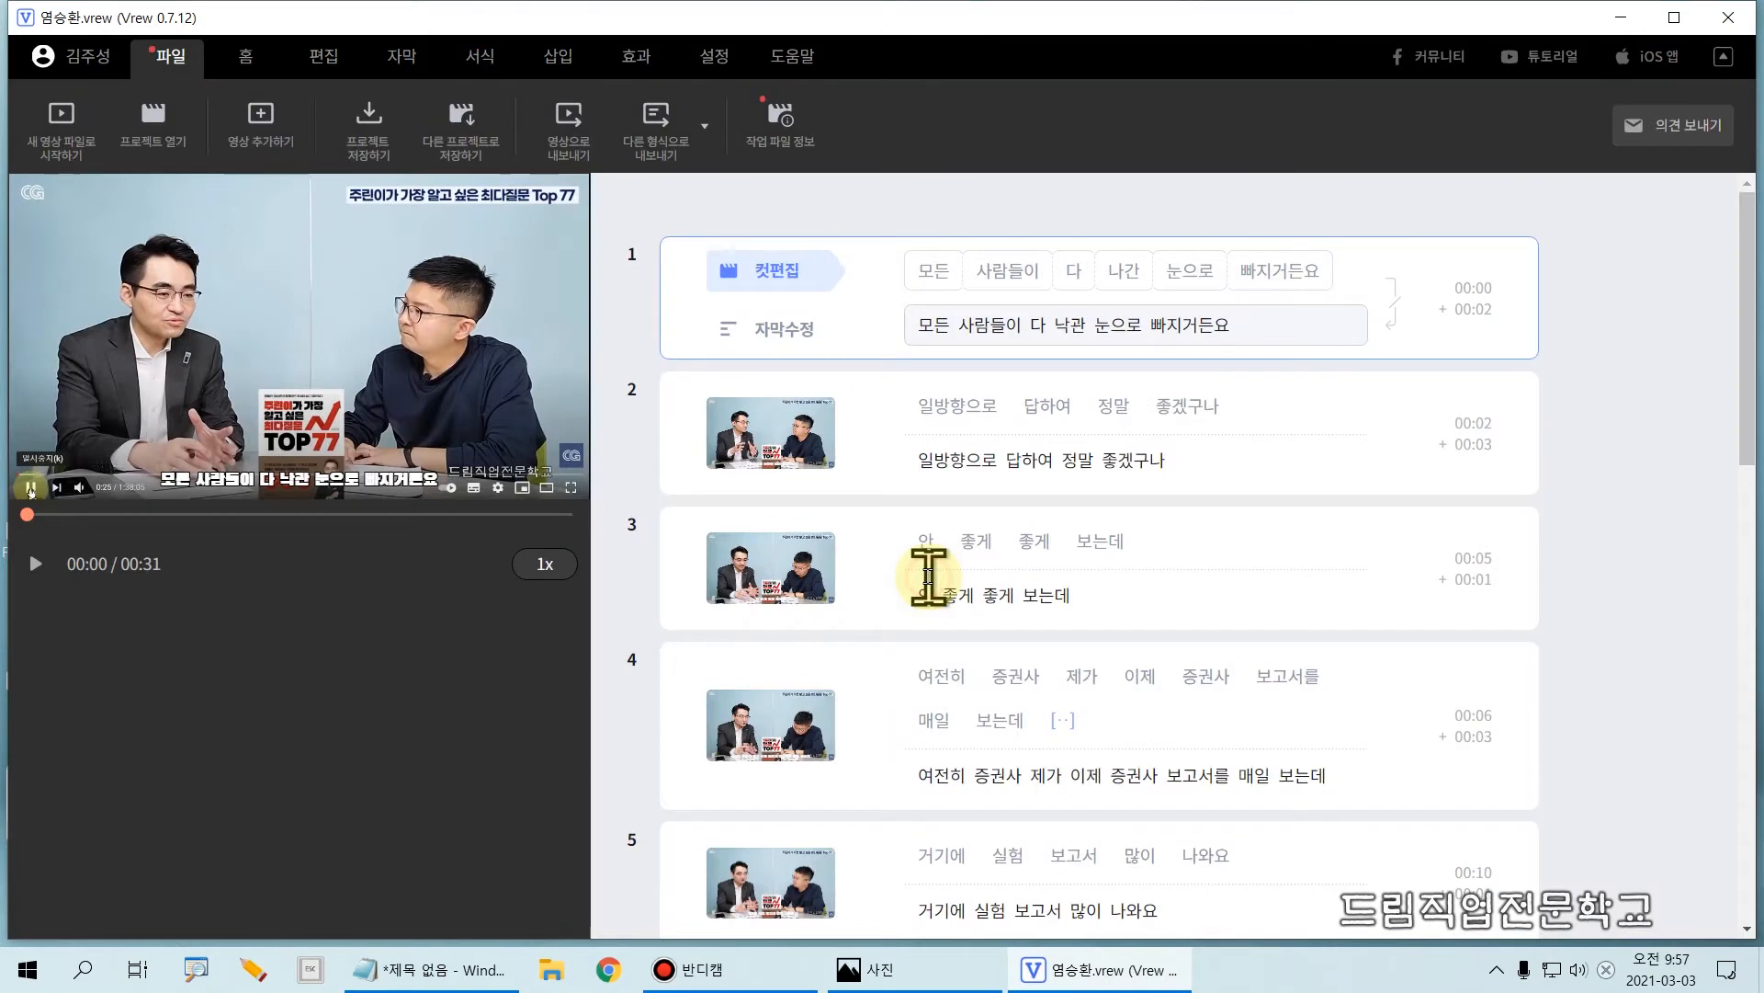
# Step: Export a Premiere Pro xml file with each subtitle line in its own text layer, saved in the Bandicam folder under its suggested name
pyautogui.click(661, 147)
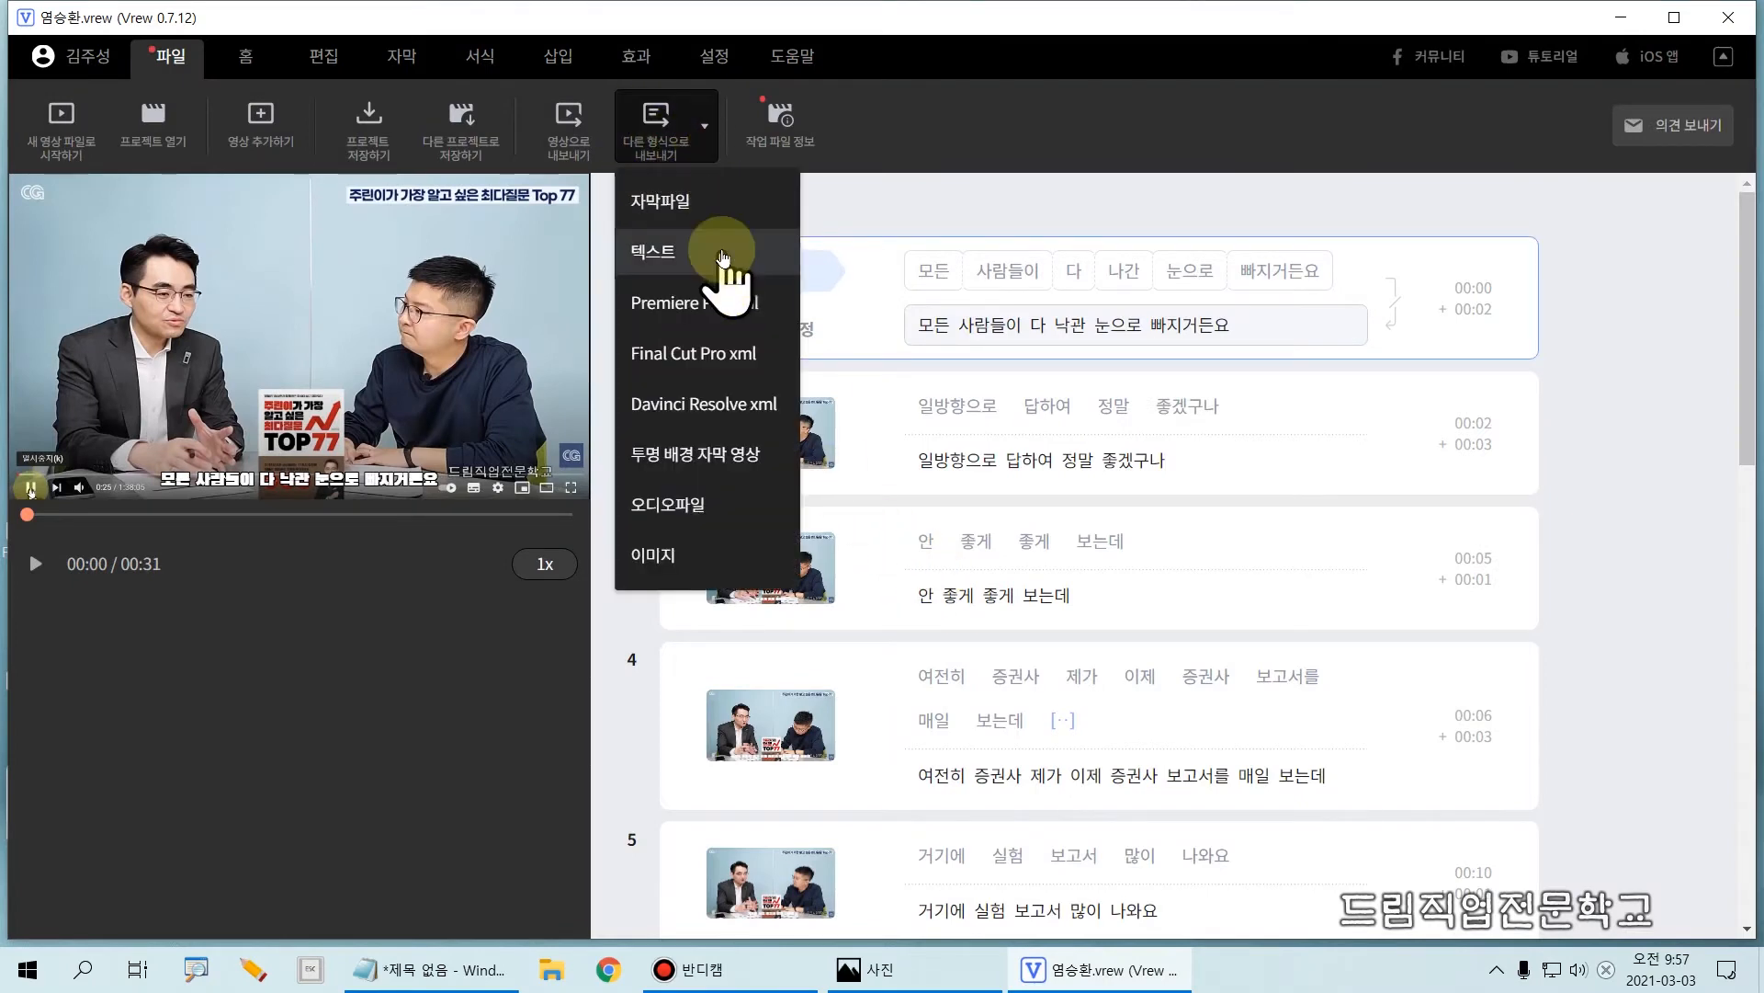
pyautogui.moveTo(608, 265); pyautogui.dragTo(788, 339)
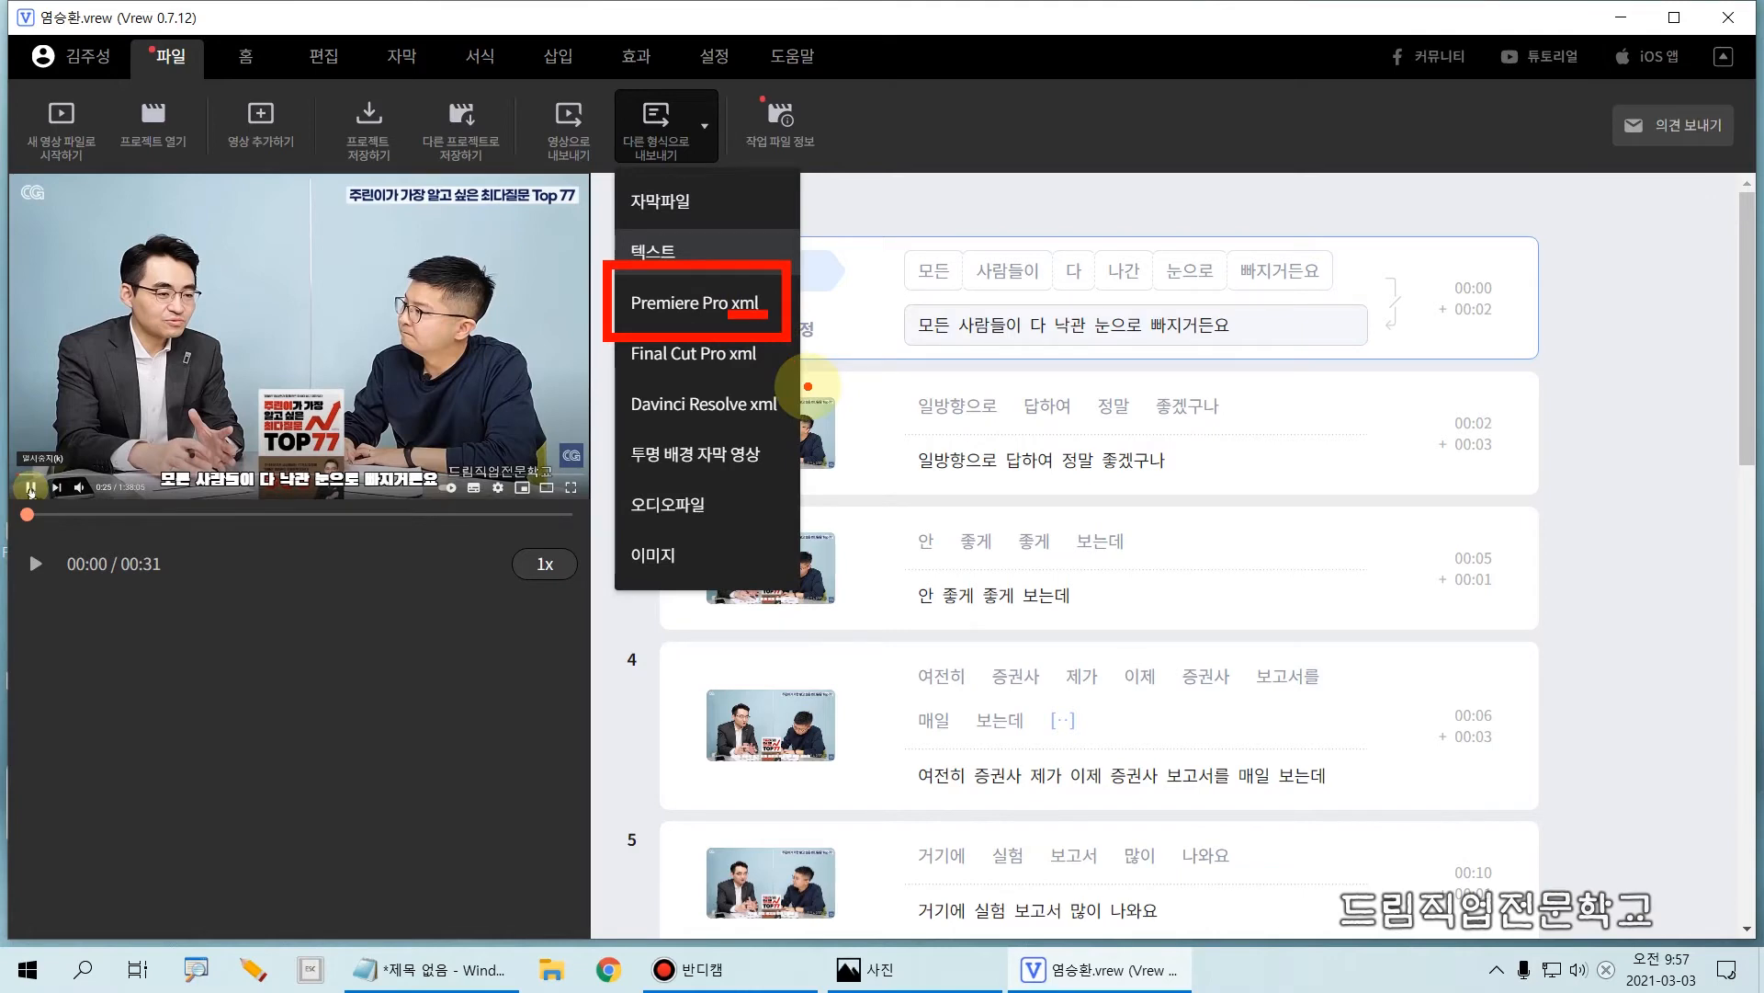
pyautogui.click(727, 303)
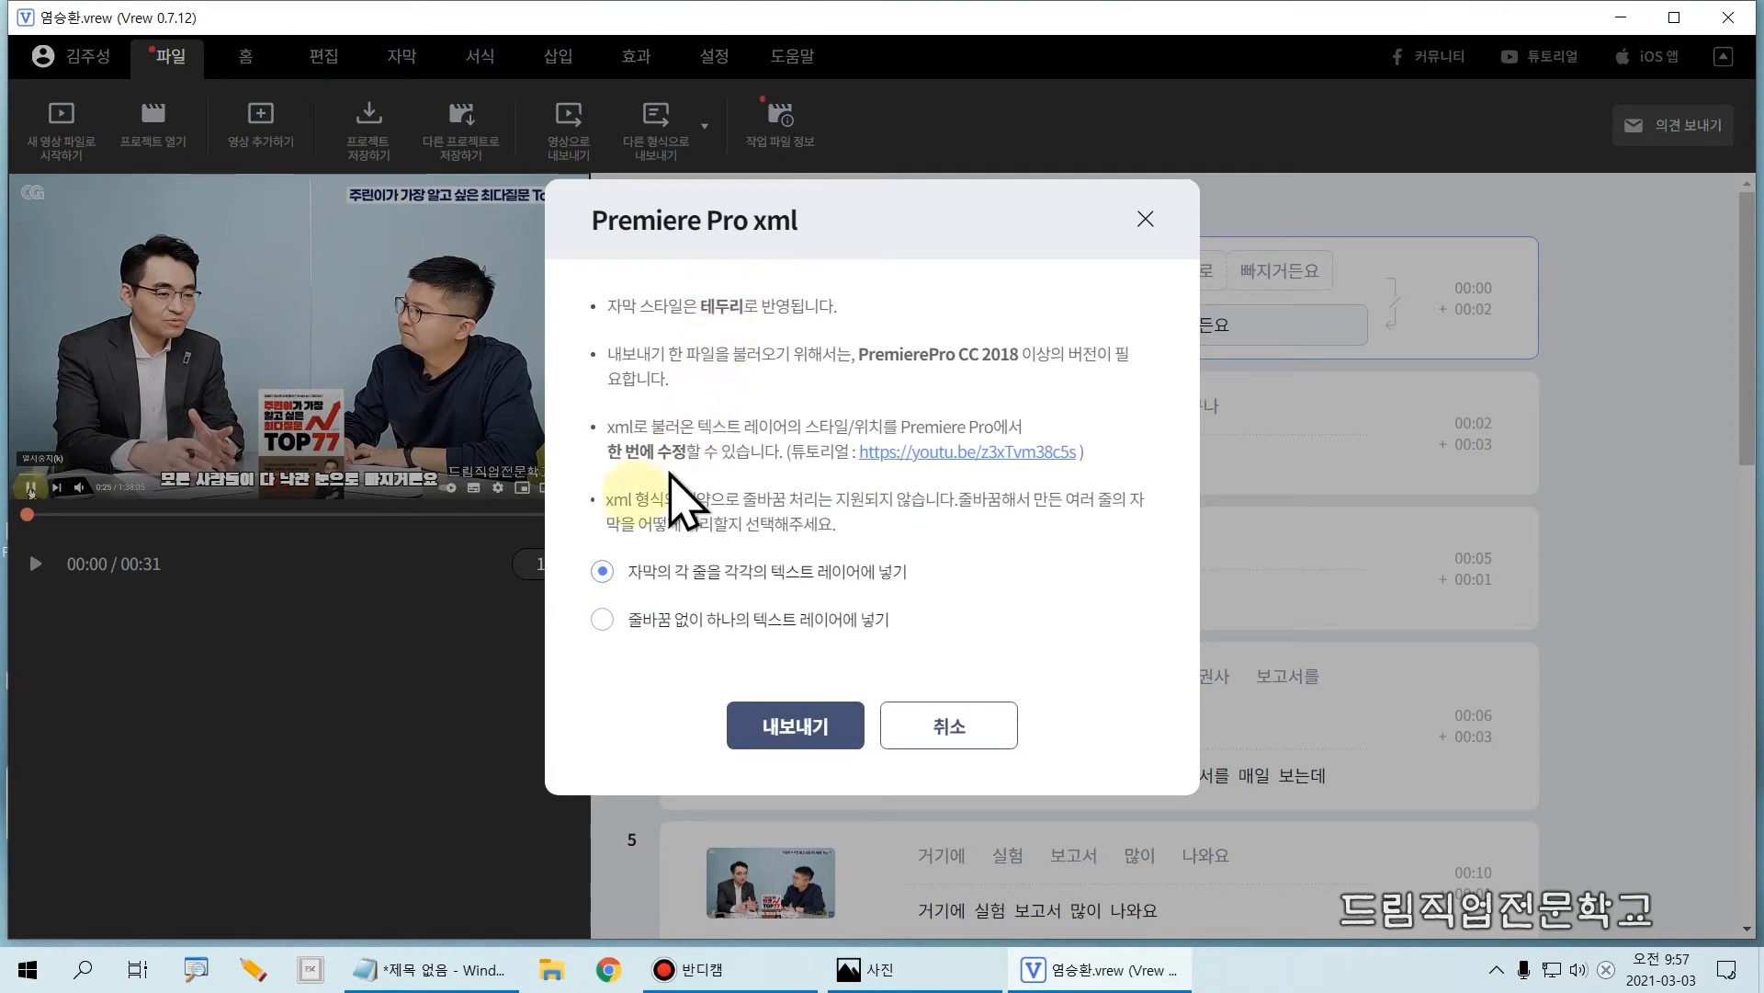
pyautogui.moveTo(560, 530)
pyautogui.mouseDown()
pyautogui.moveTo(864, 604)
pyautogui.moveTo(1004, 599)
pyautogui.mouseUp()
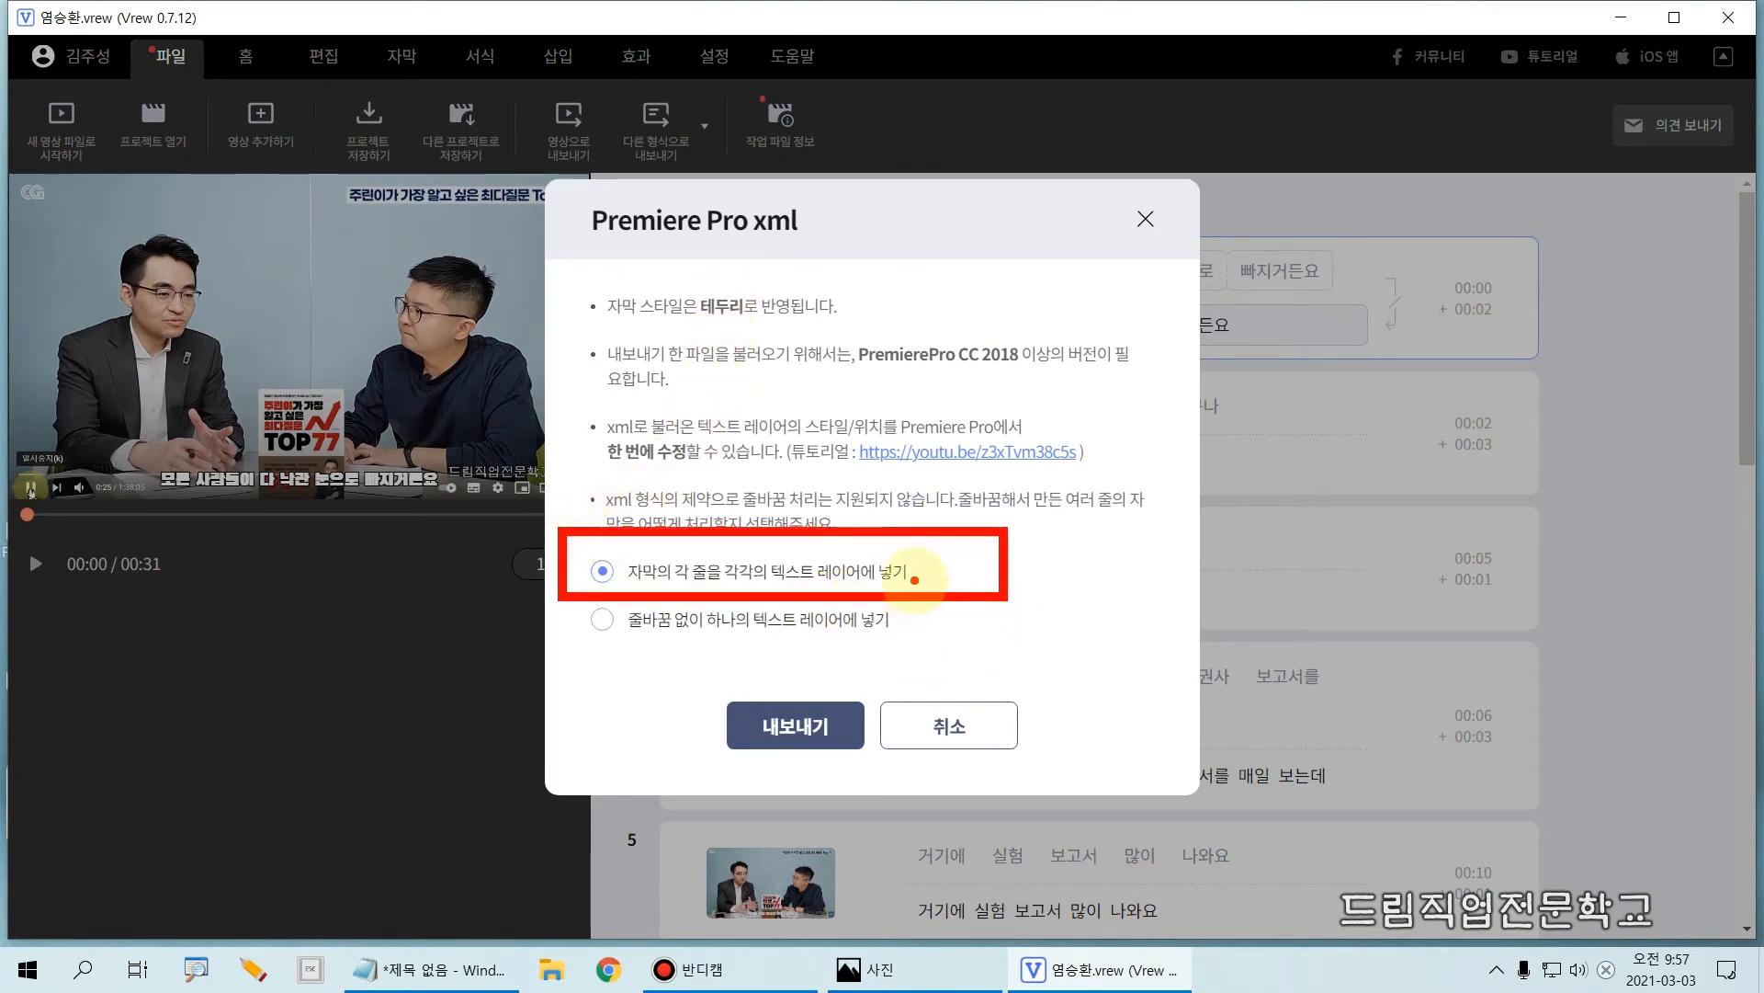
pyautogui.moveTo(718, 677)
pyautogui.mouseDown()
pyautogui.moveTo(731, 761)
pyautogui.moveTo(862, 765)
pyautogui.mouseUp()
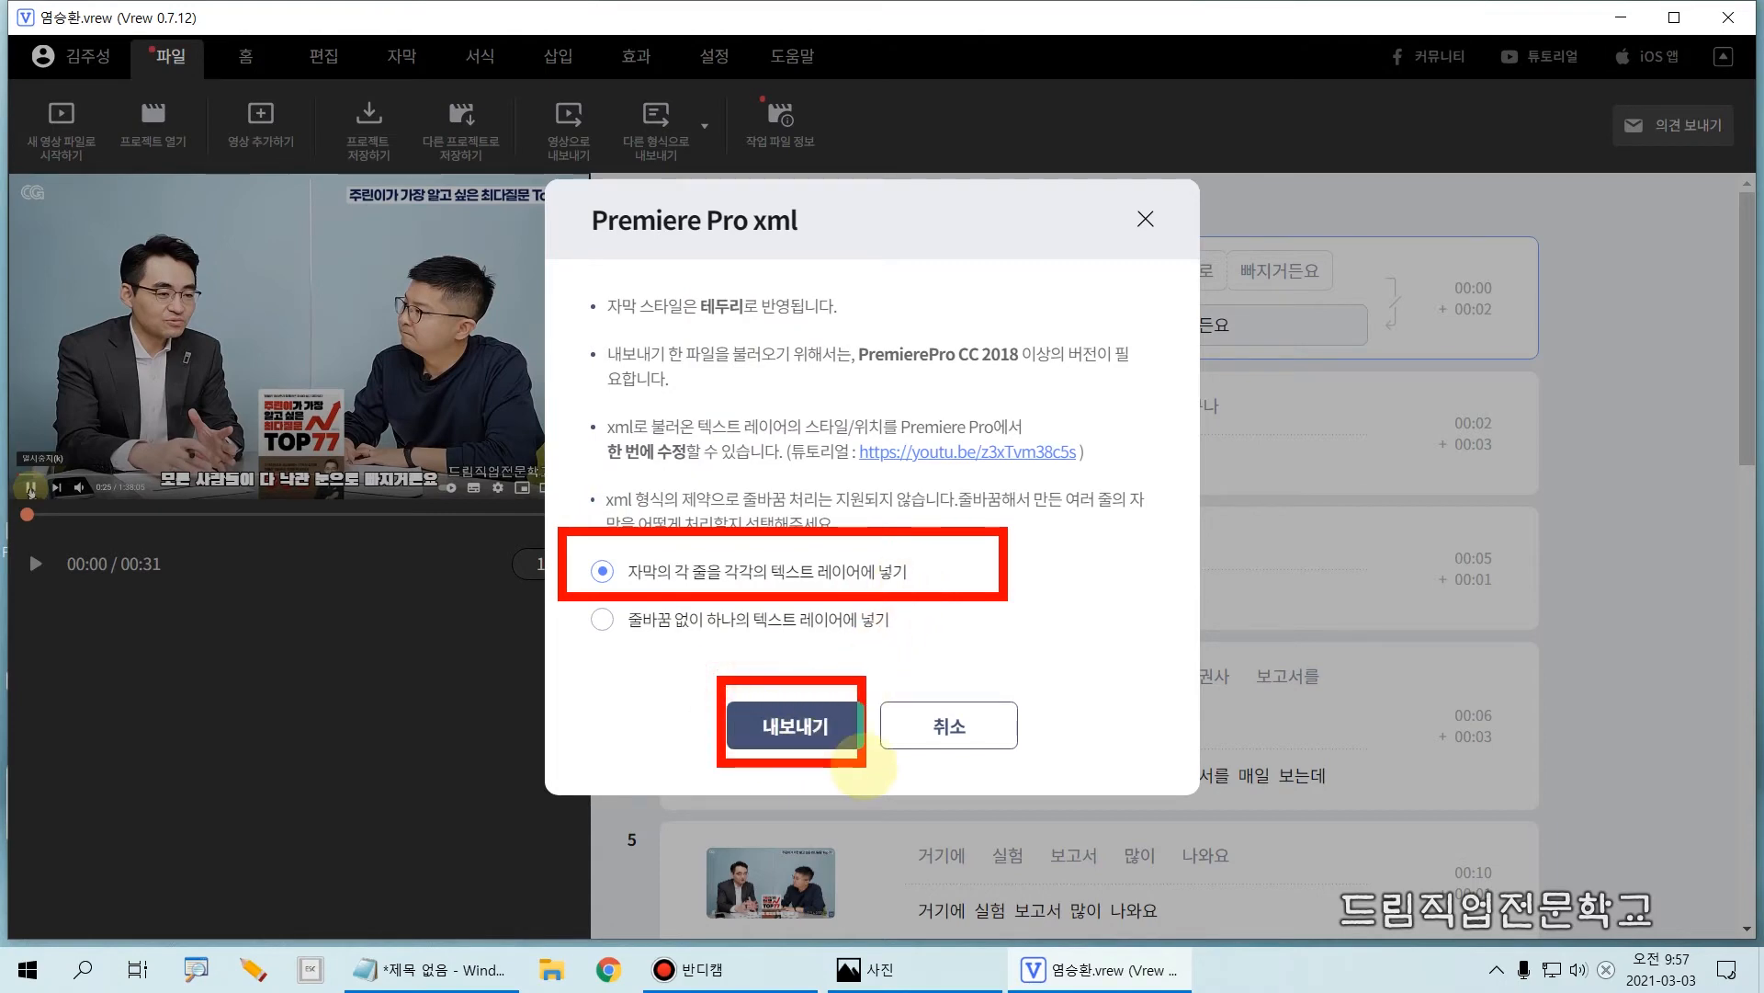
pyautogui.click(811, 731)
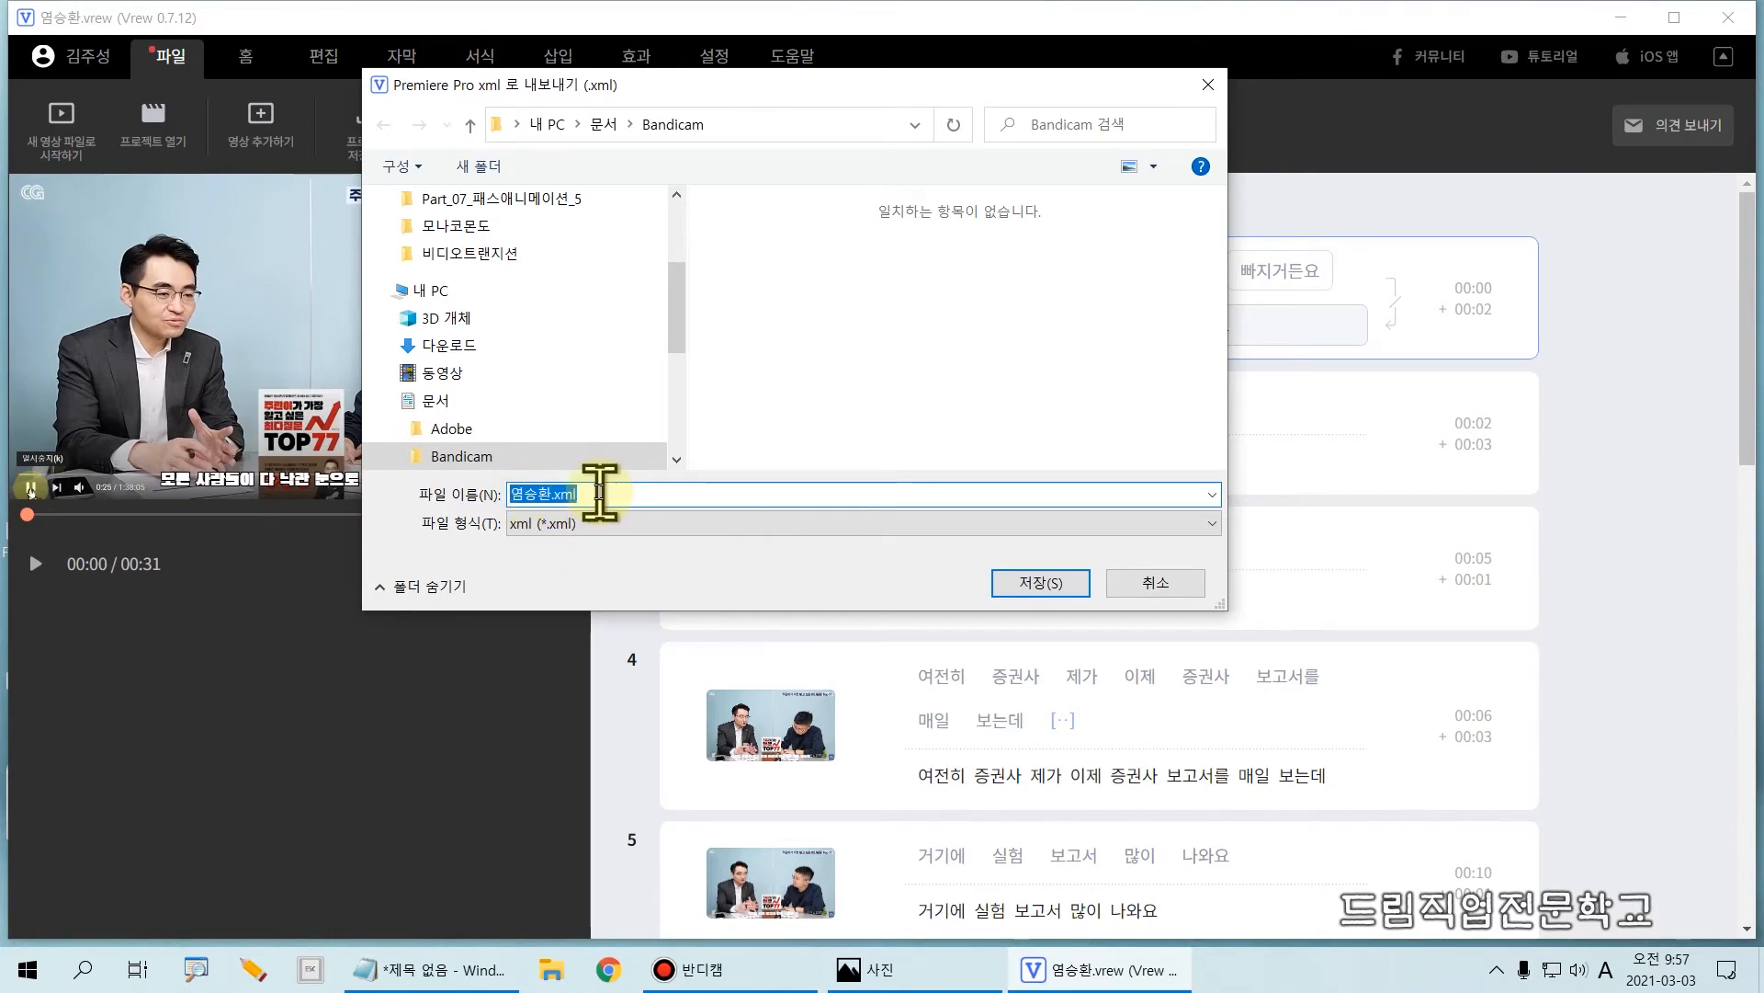
pyautogui.click(1011, 586)
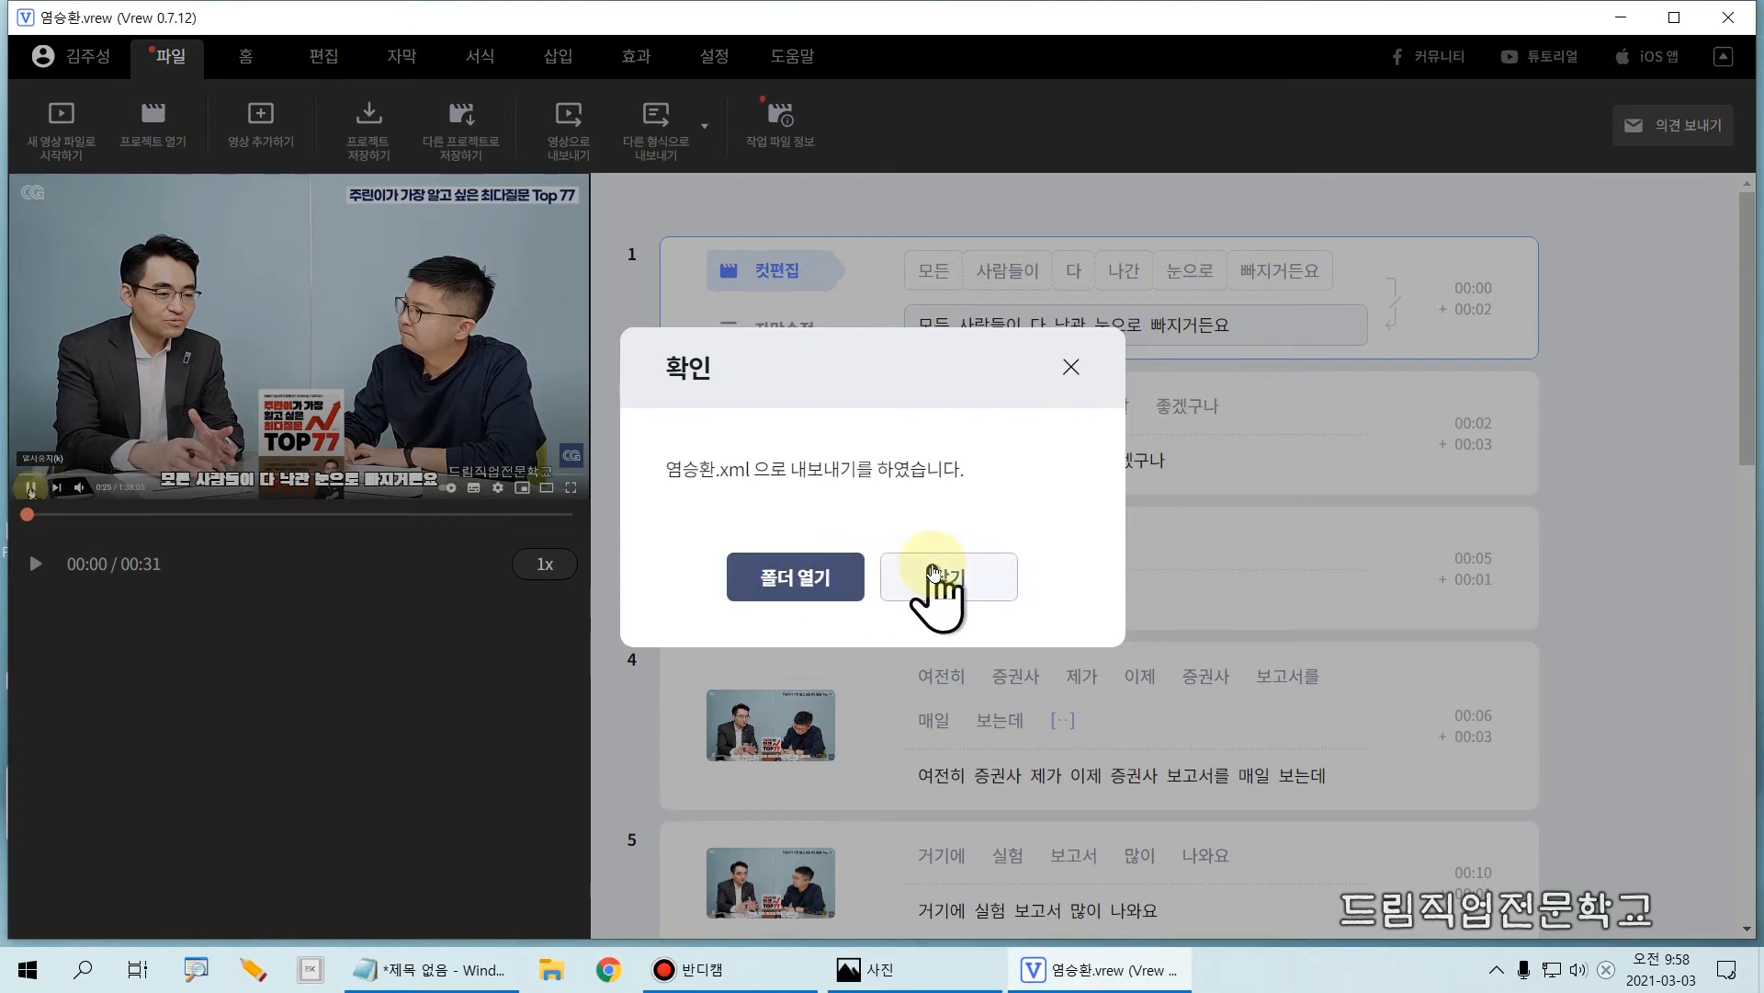
pyautogui.click(936, 581)
# Step: Export all clips as a transparent-background subtitle video (.mov) at original 1192 x 668 resolution with the png codec, saved in the Bandicam folder
pyautogui.click(658, 154)
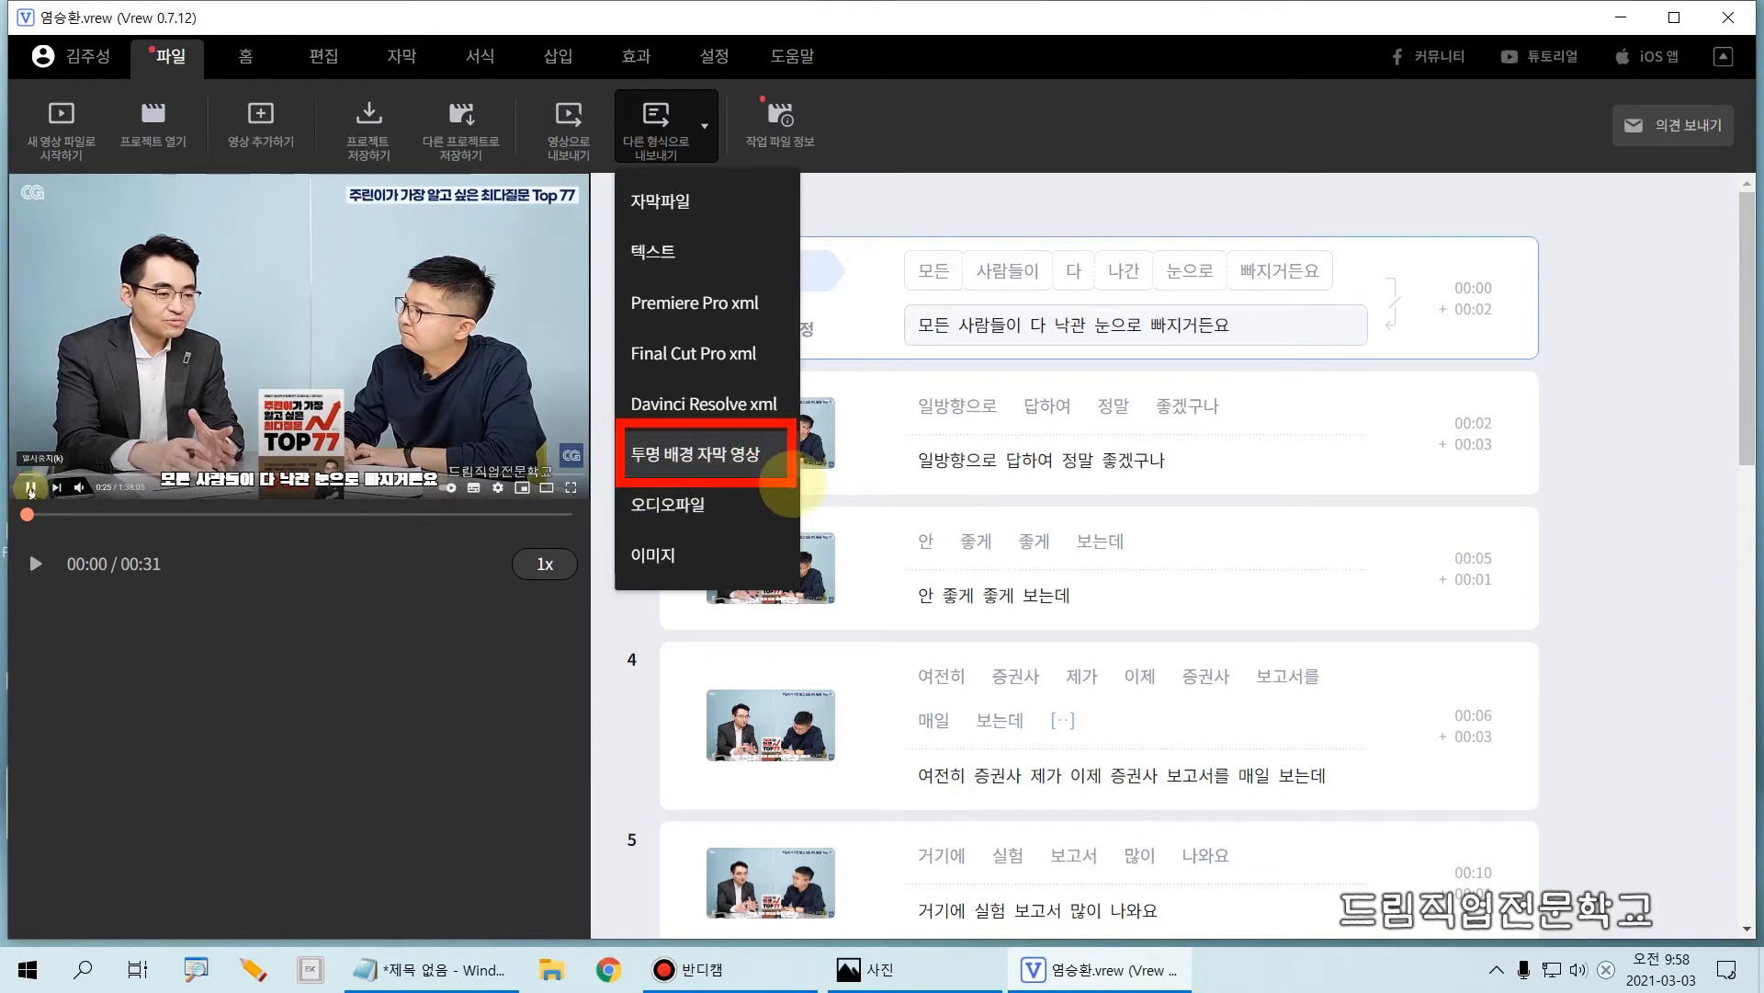
pyautogui.click(660, 152)
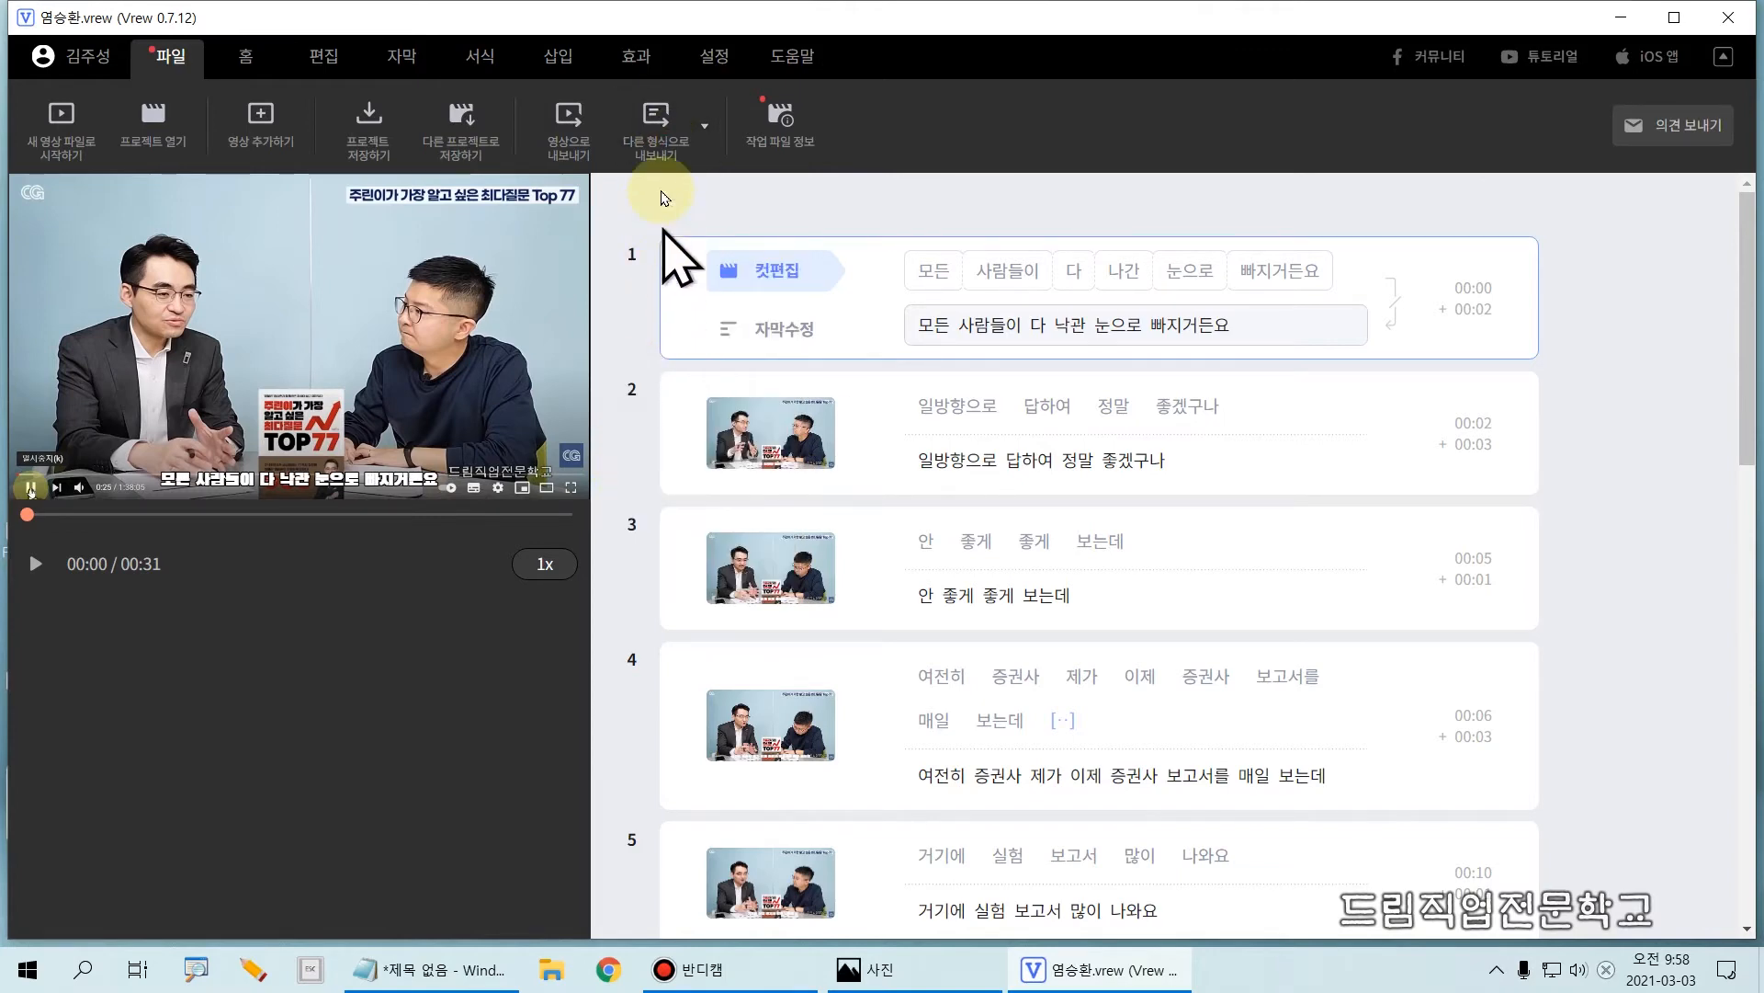
pyautogui.click(662, 160)
pyautogui.click(688, 453)
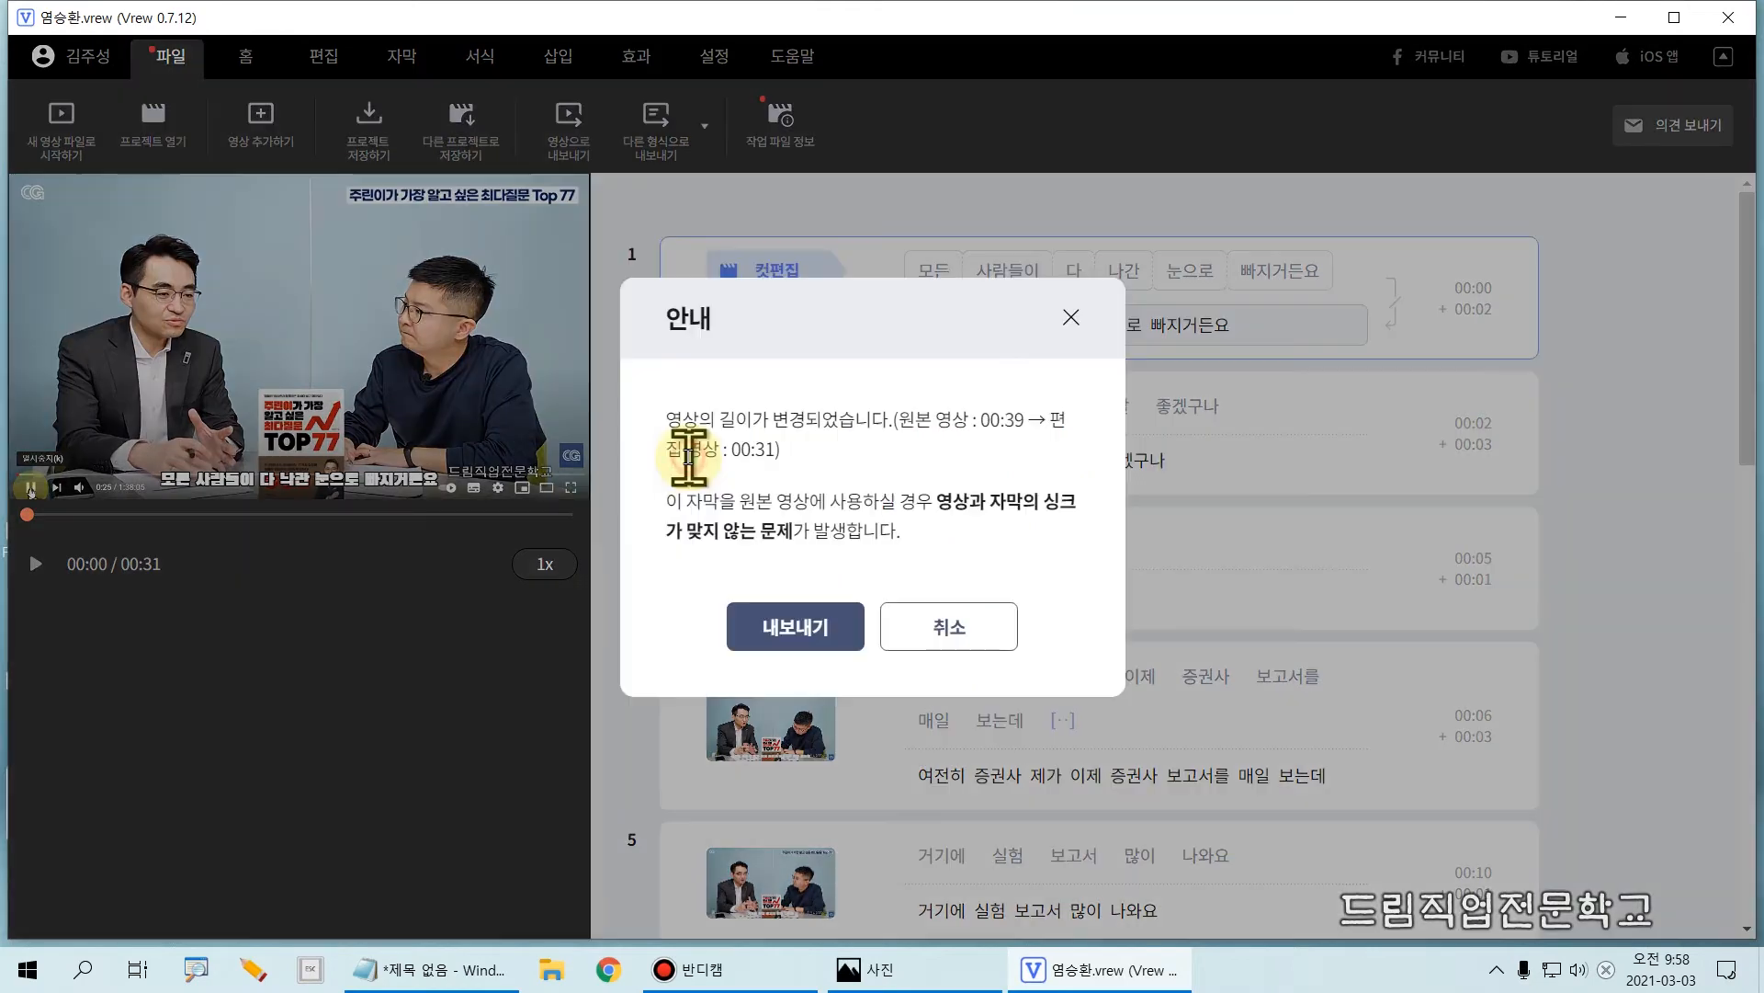
pyautogui.click(788, 634)
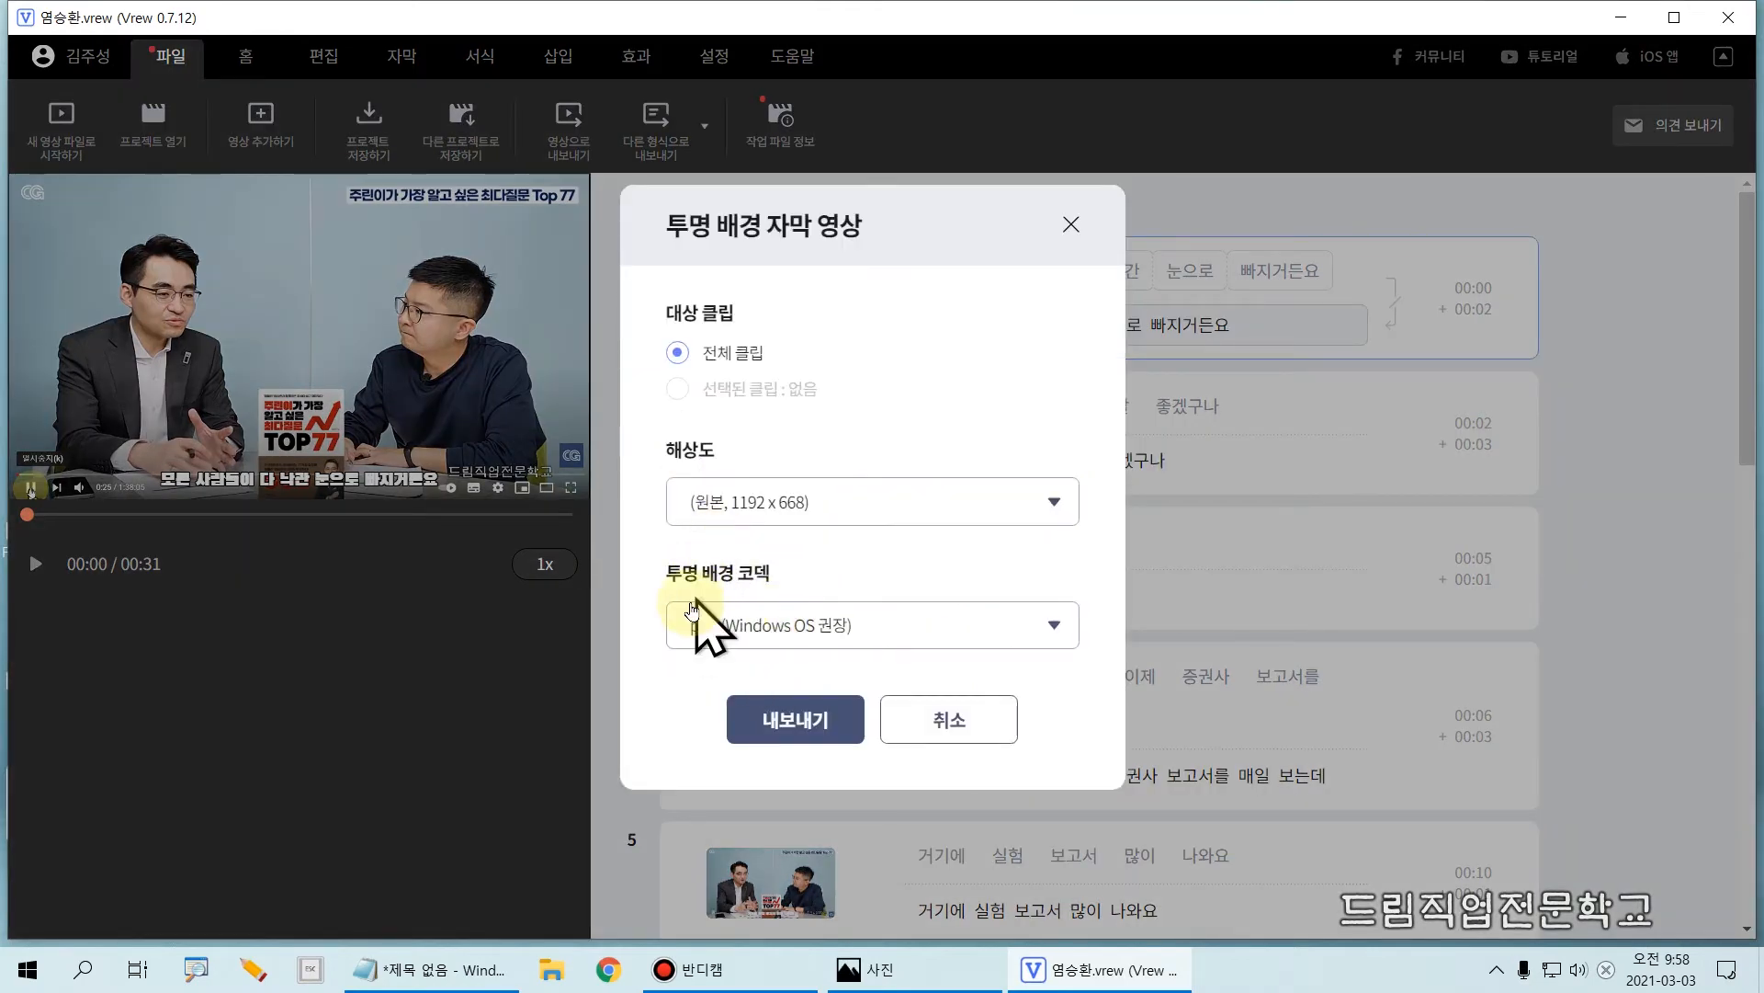
pyautogui.moveTo(650, 580); pyautogui.dragTo(1077, 668)
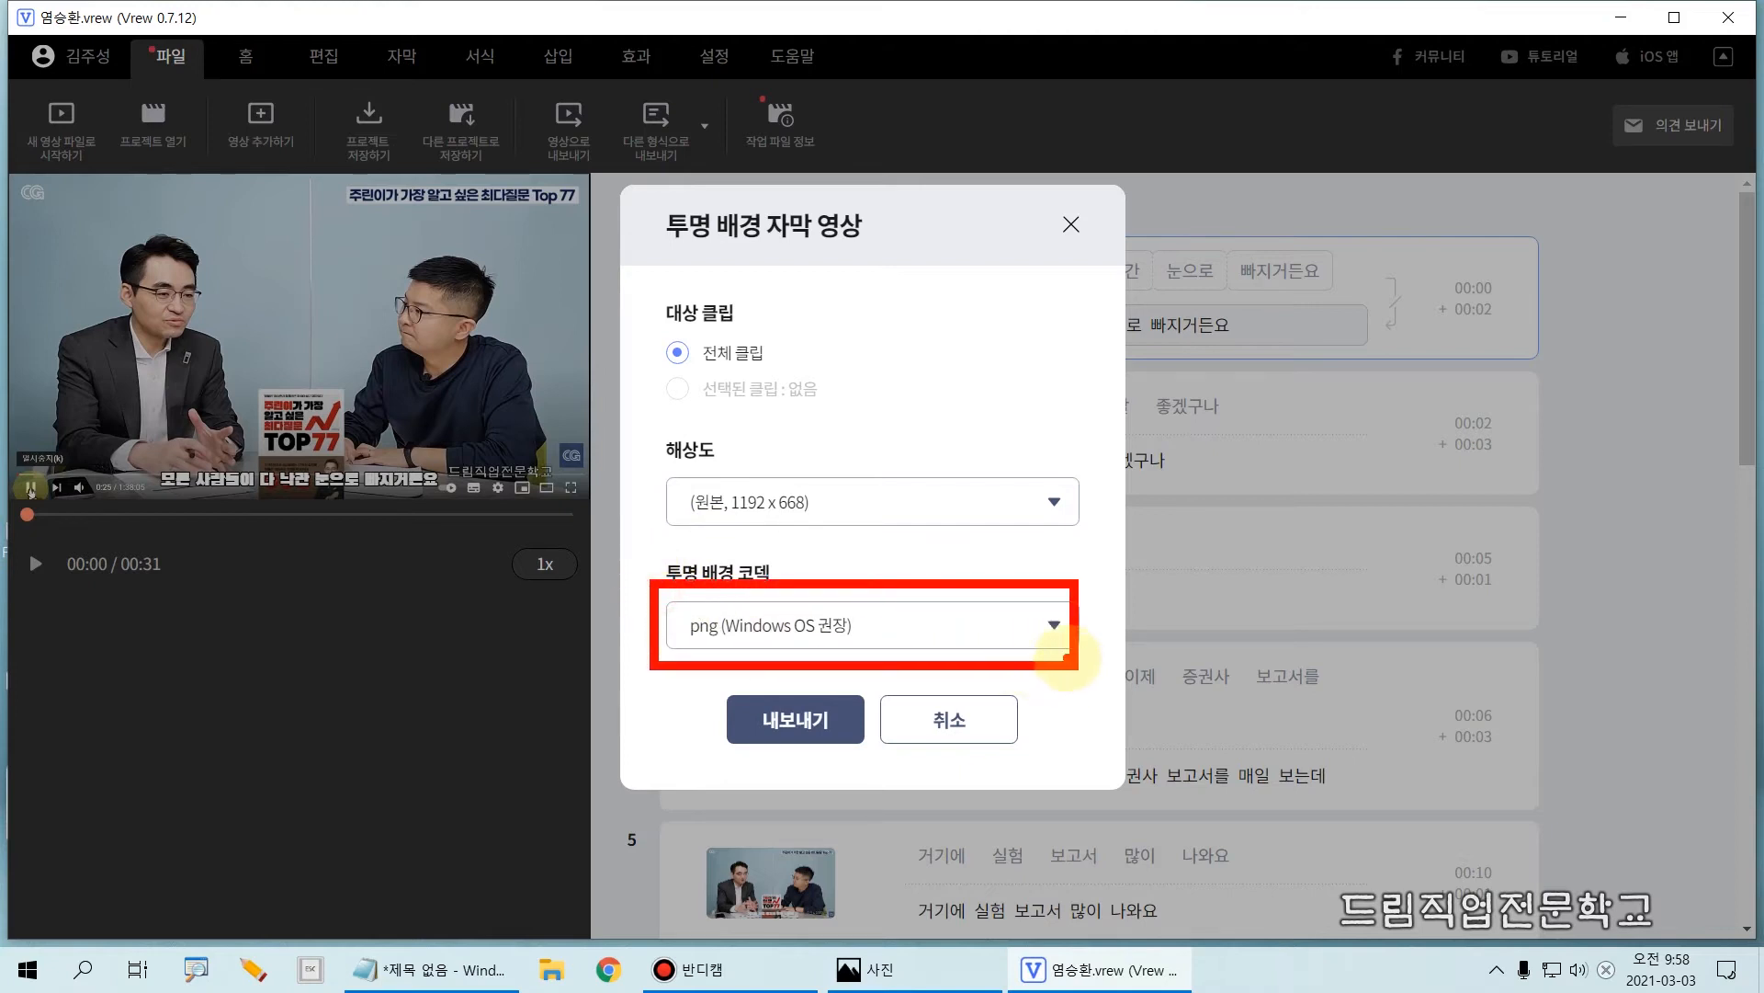
pyautogui.press('Escape')
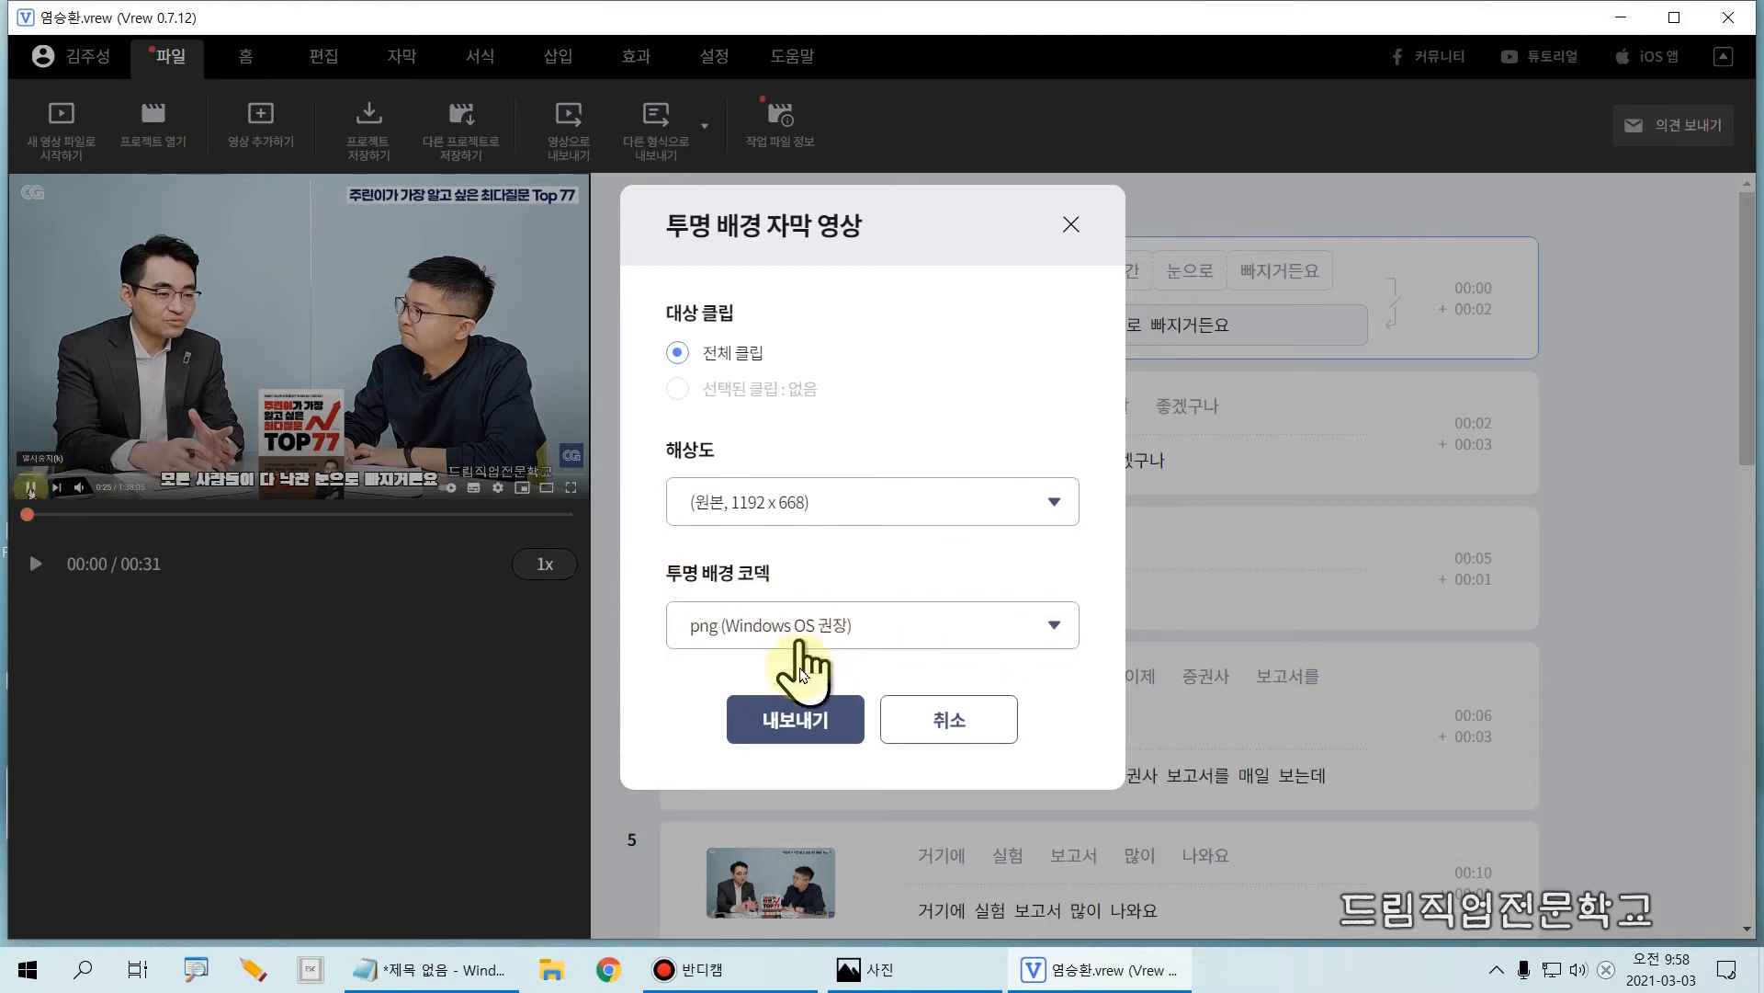
pyautogui.click(776, 724)
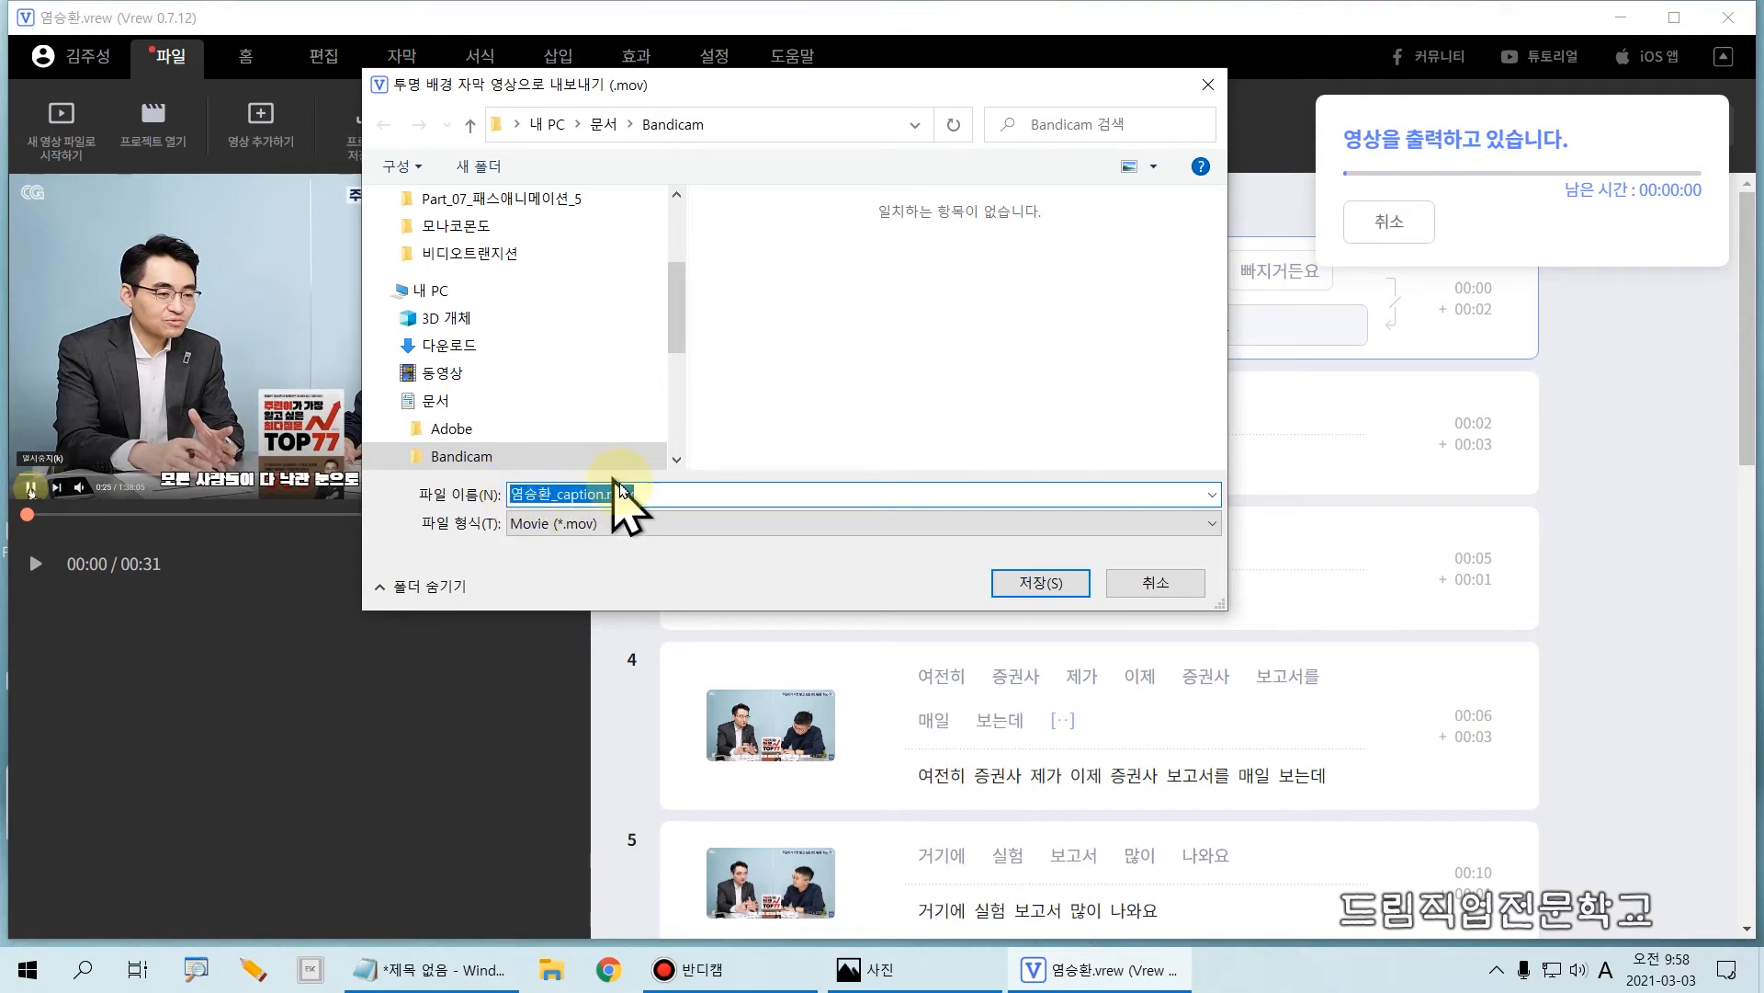
pyautogui.click(1041, 585)
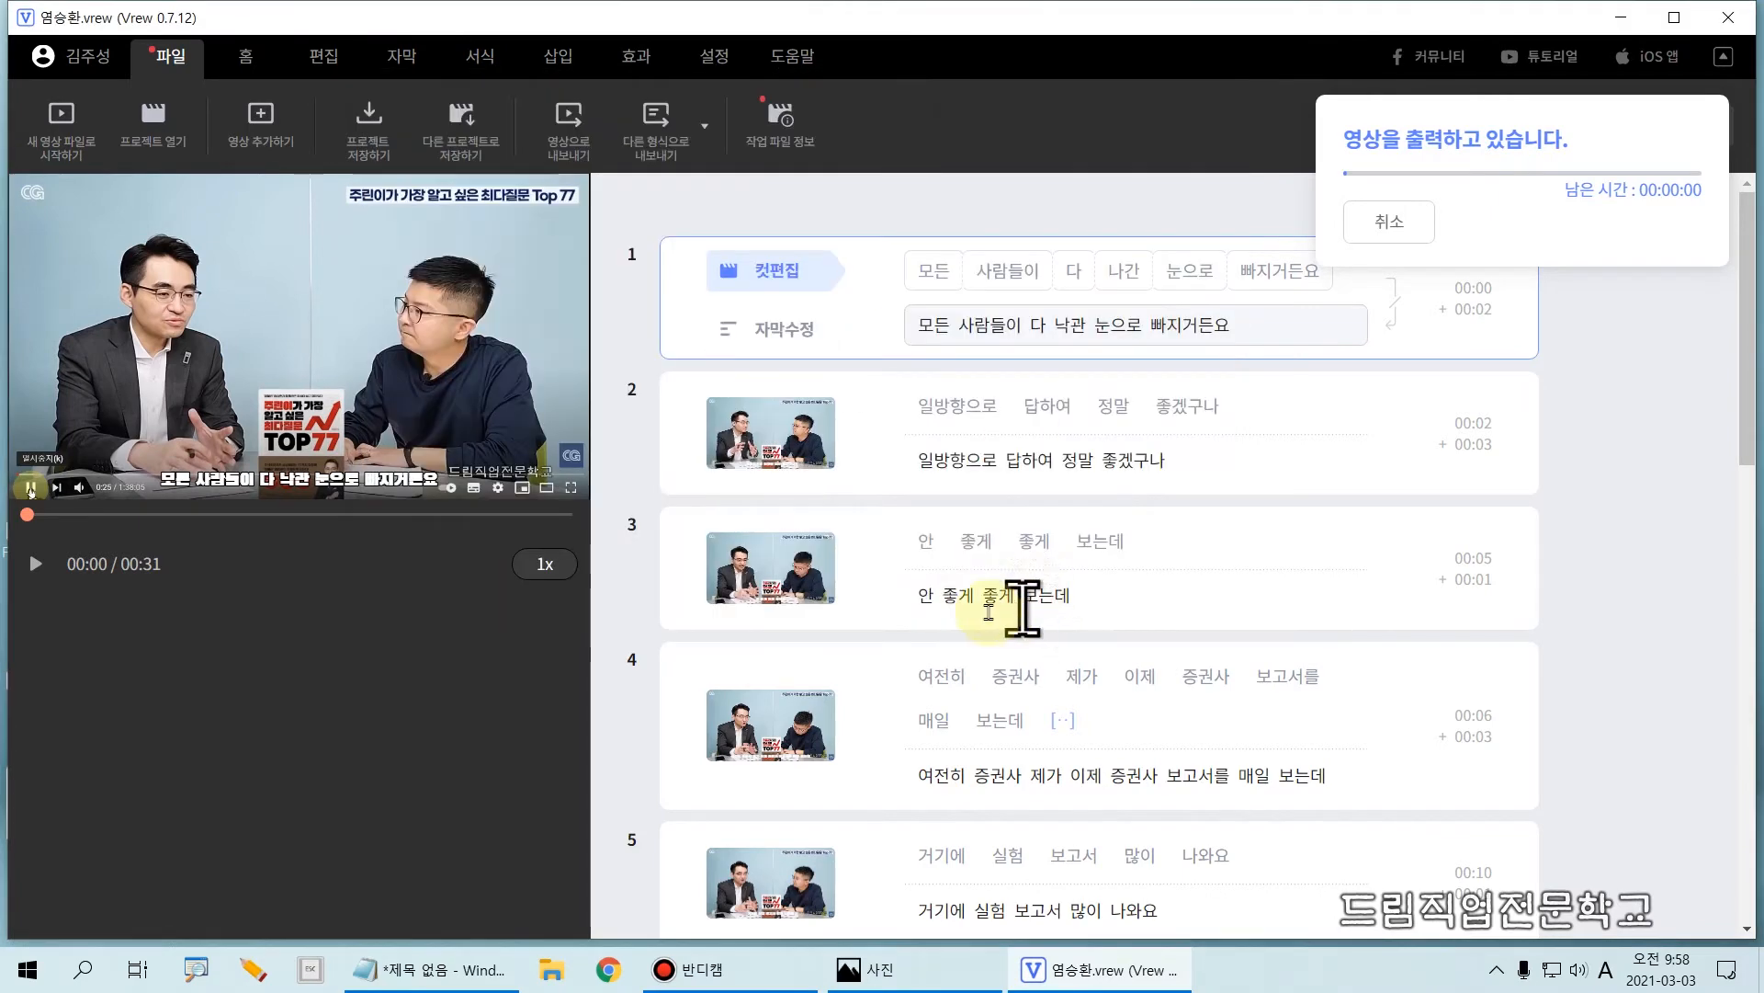
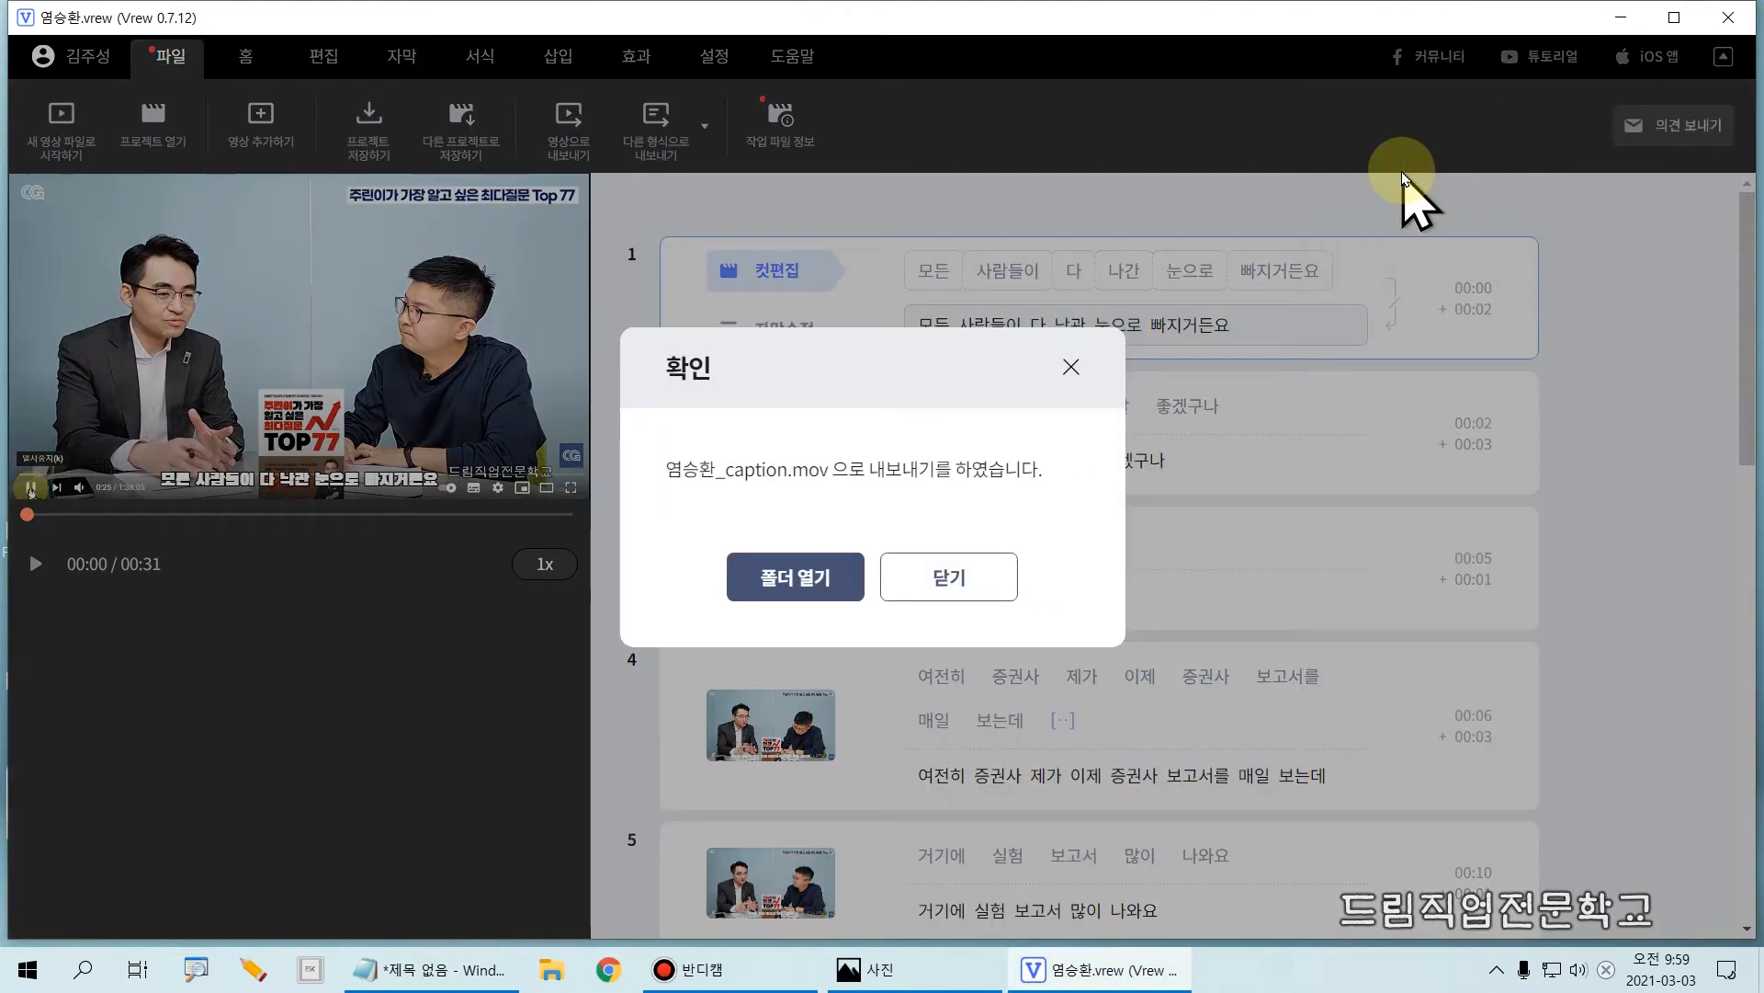
# Step: Open the export folder and check the exported mp4, srt, txt, vrew, xml and mov files, then close the folder
pyautogui.click(796, 587)
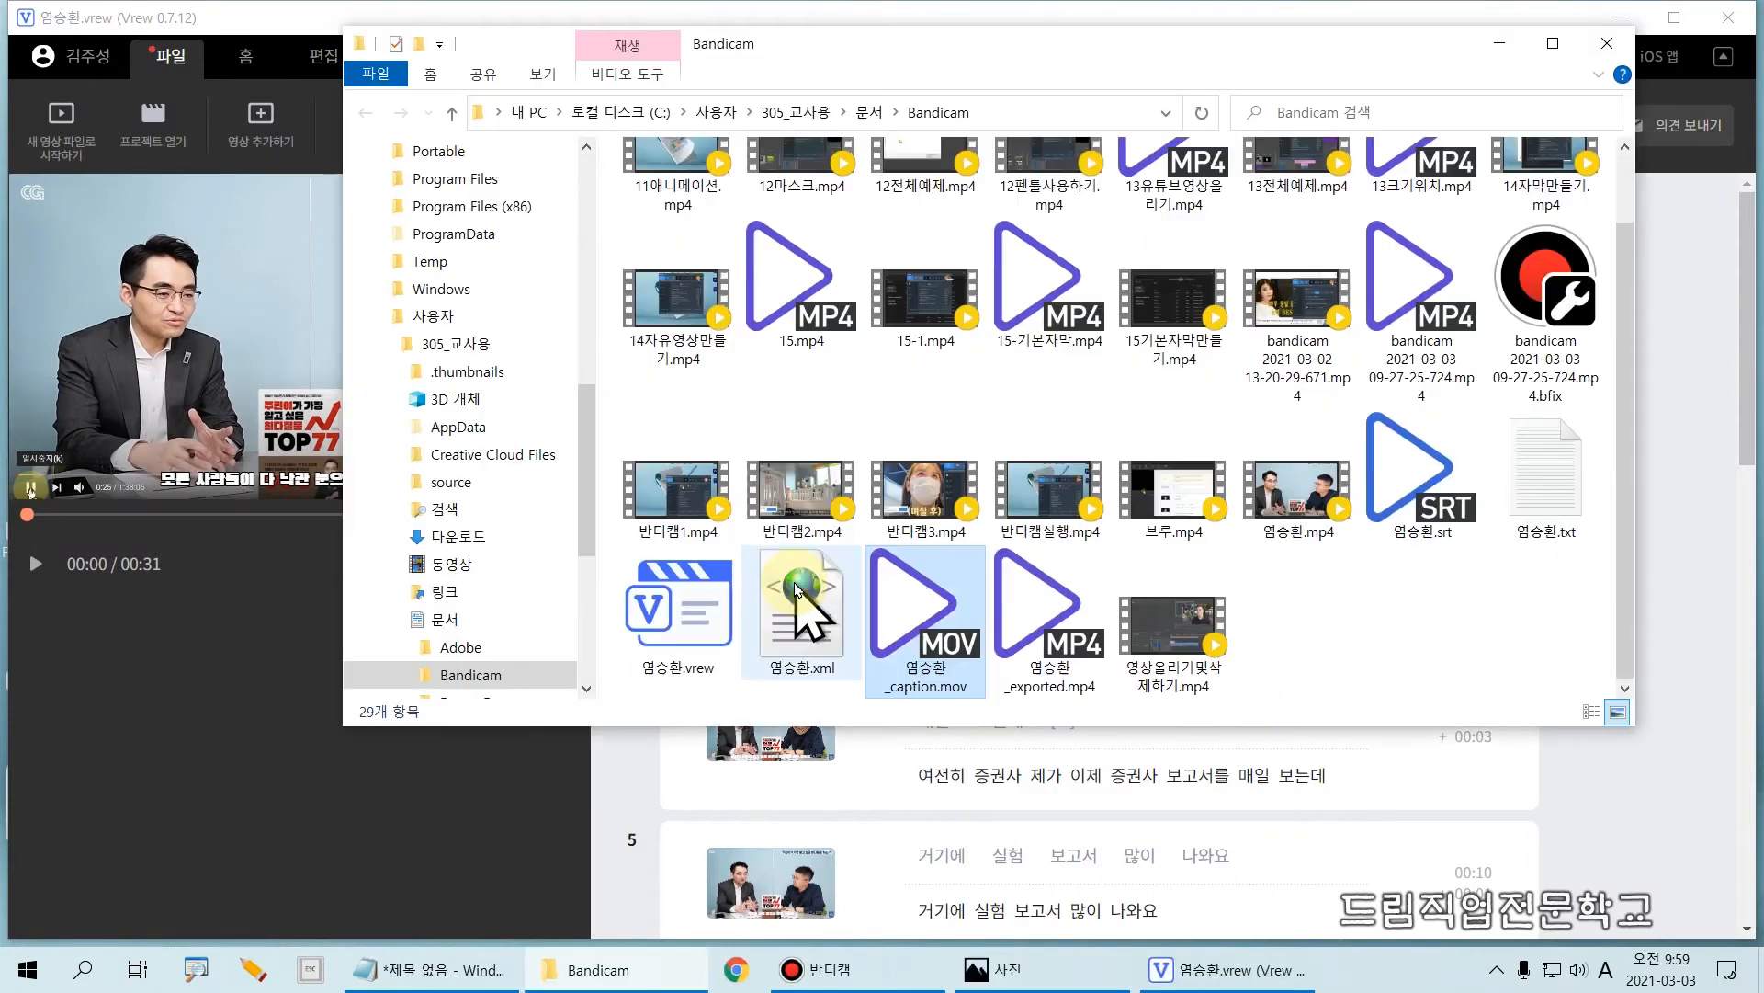
pyautogui.click(1312, 523)
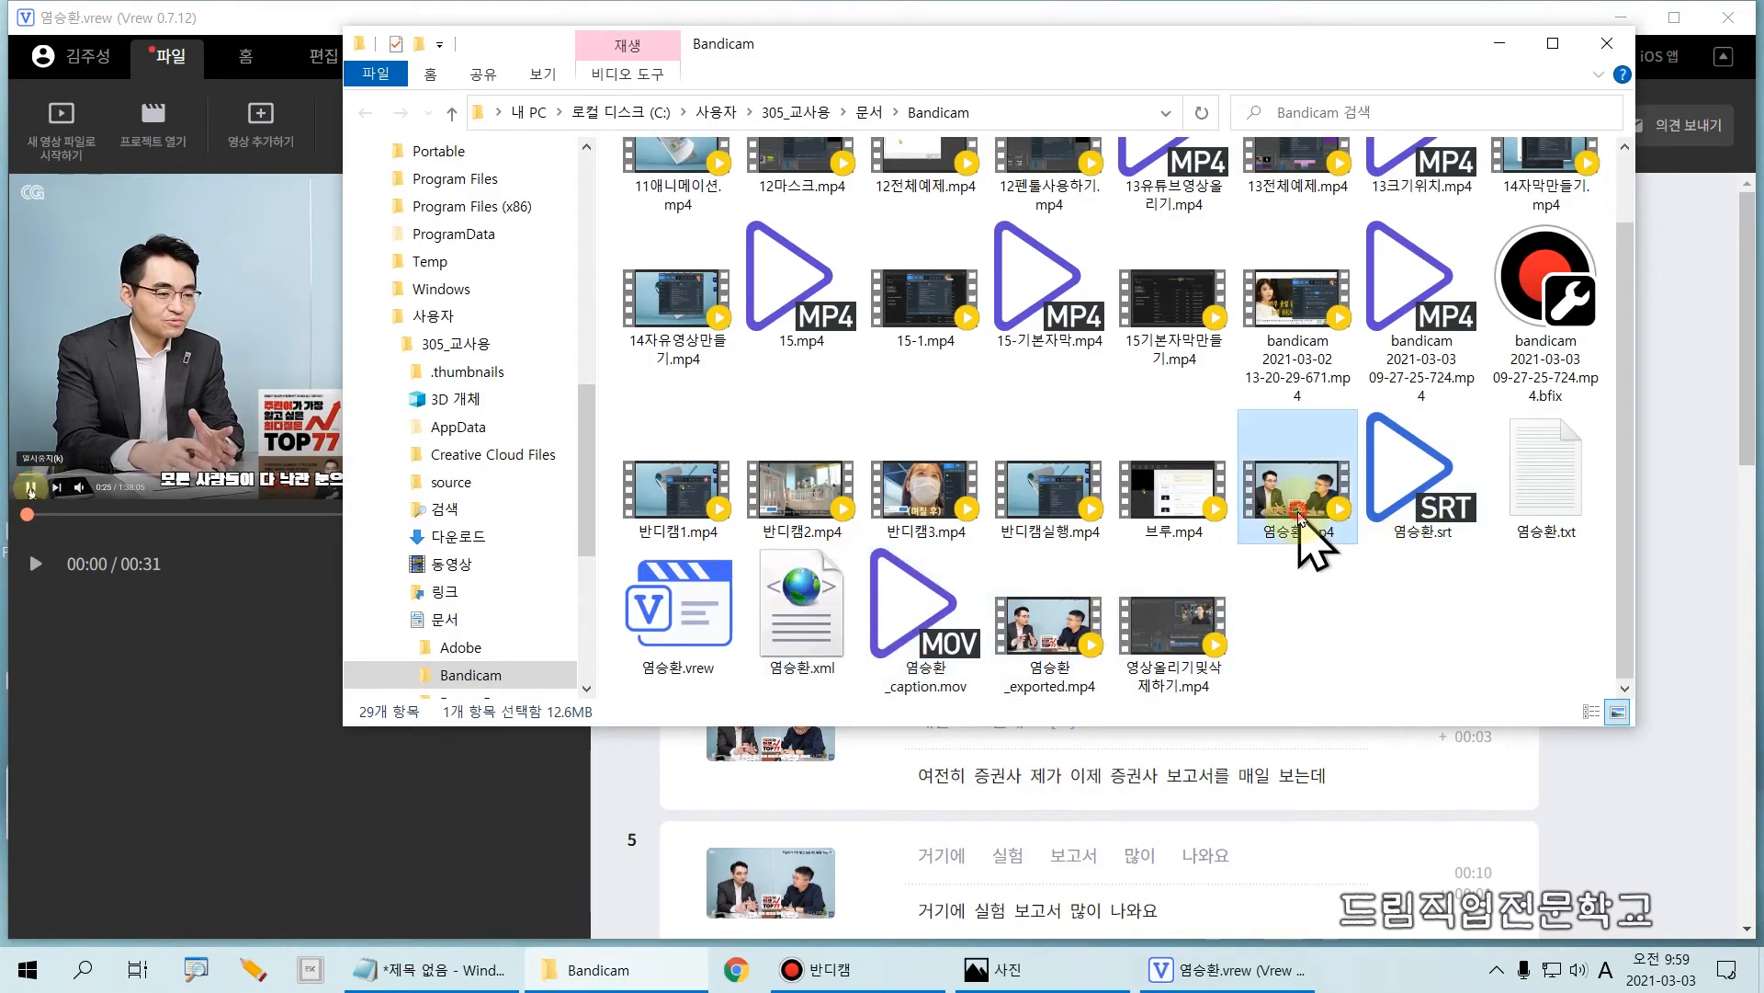
pyautogui.click(1441, 517)
pyautogui.click(1552, 515)
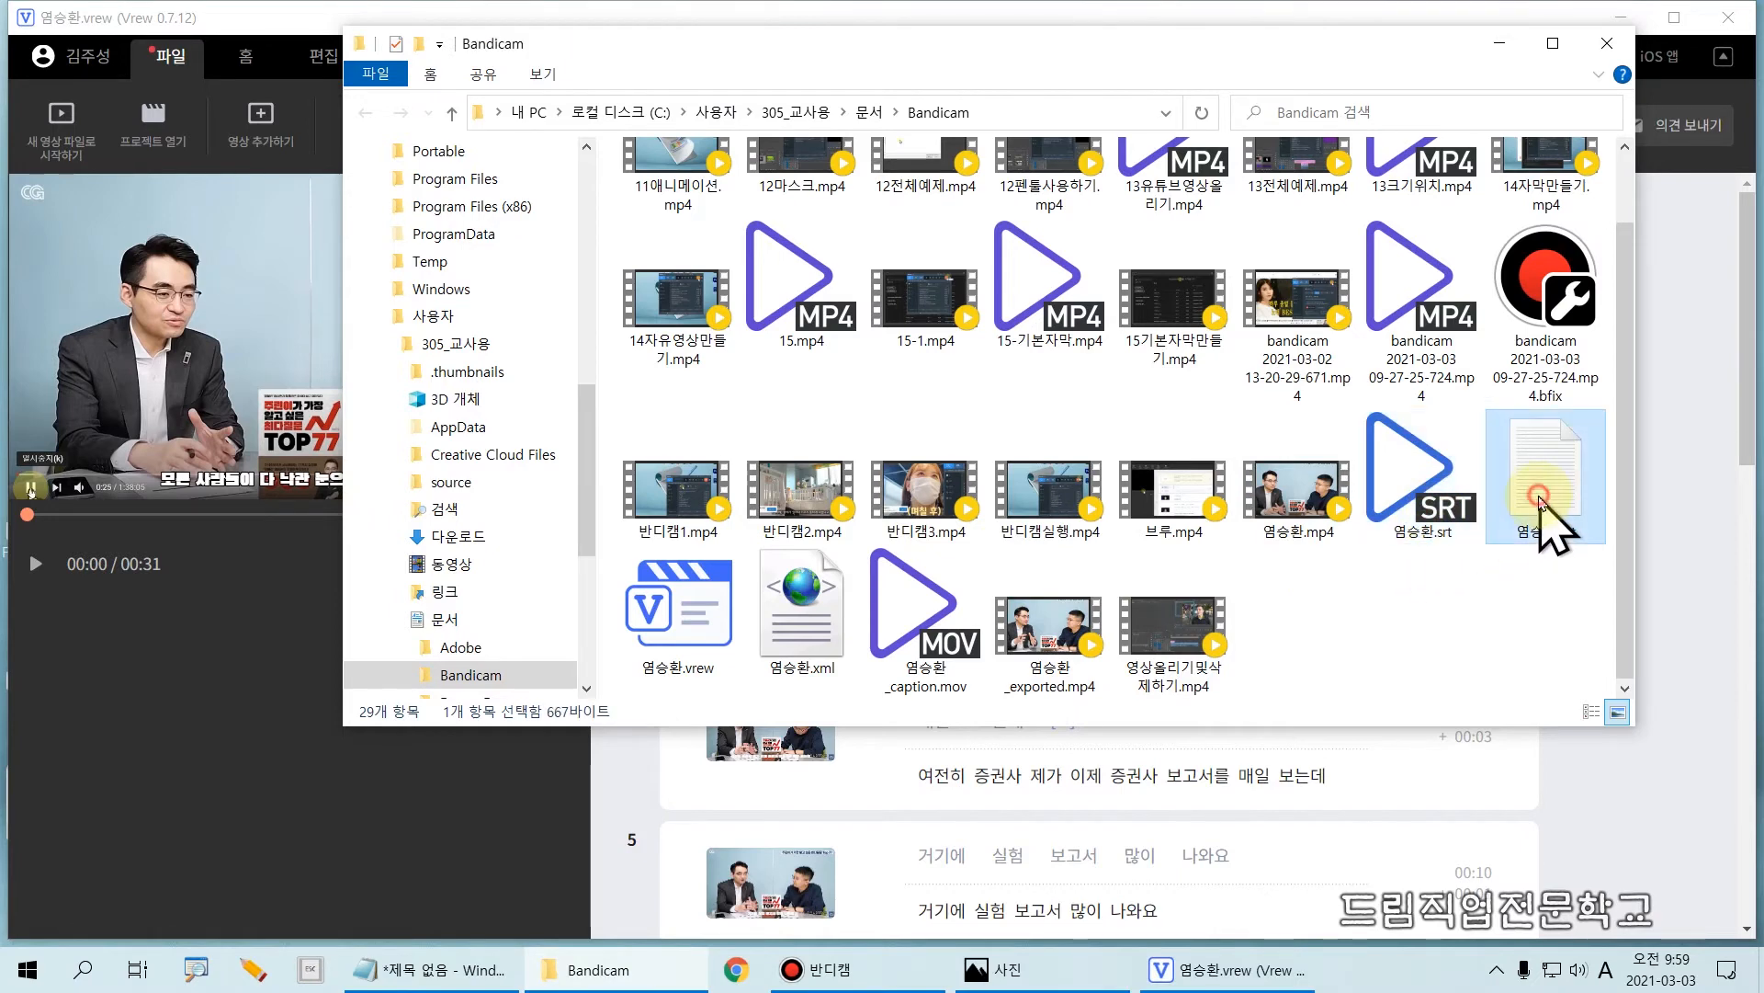
pyautogui.click(701, 647)
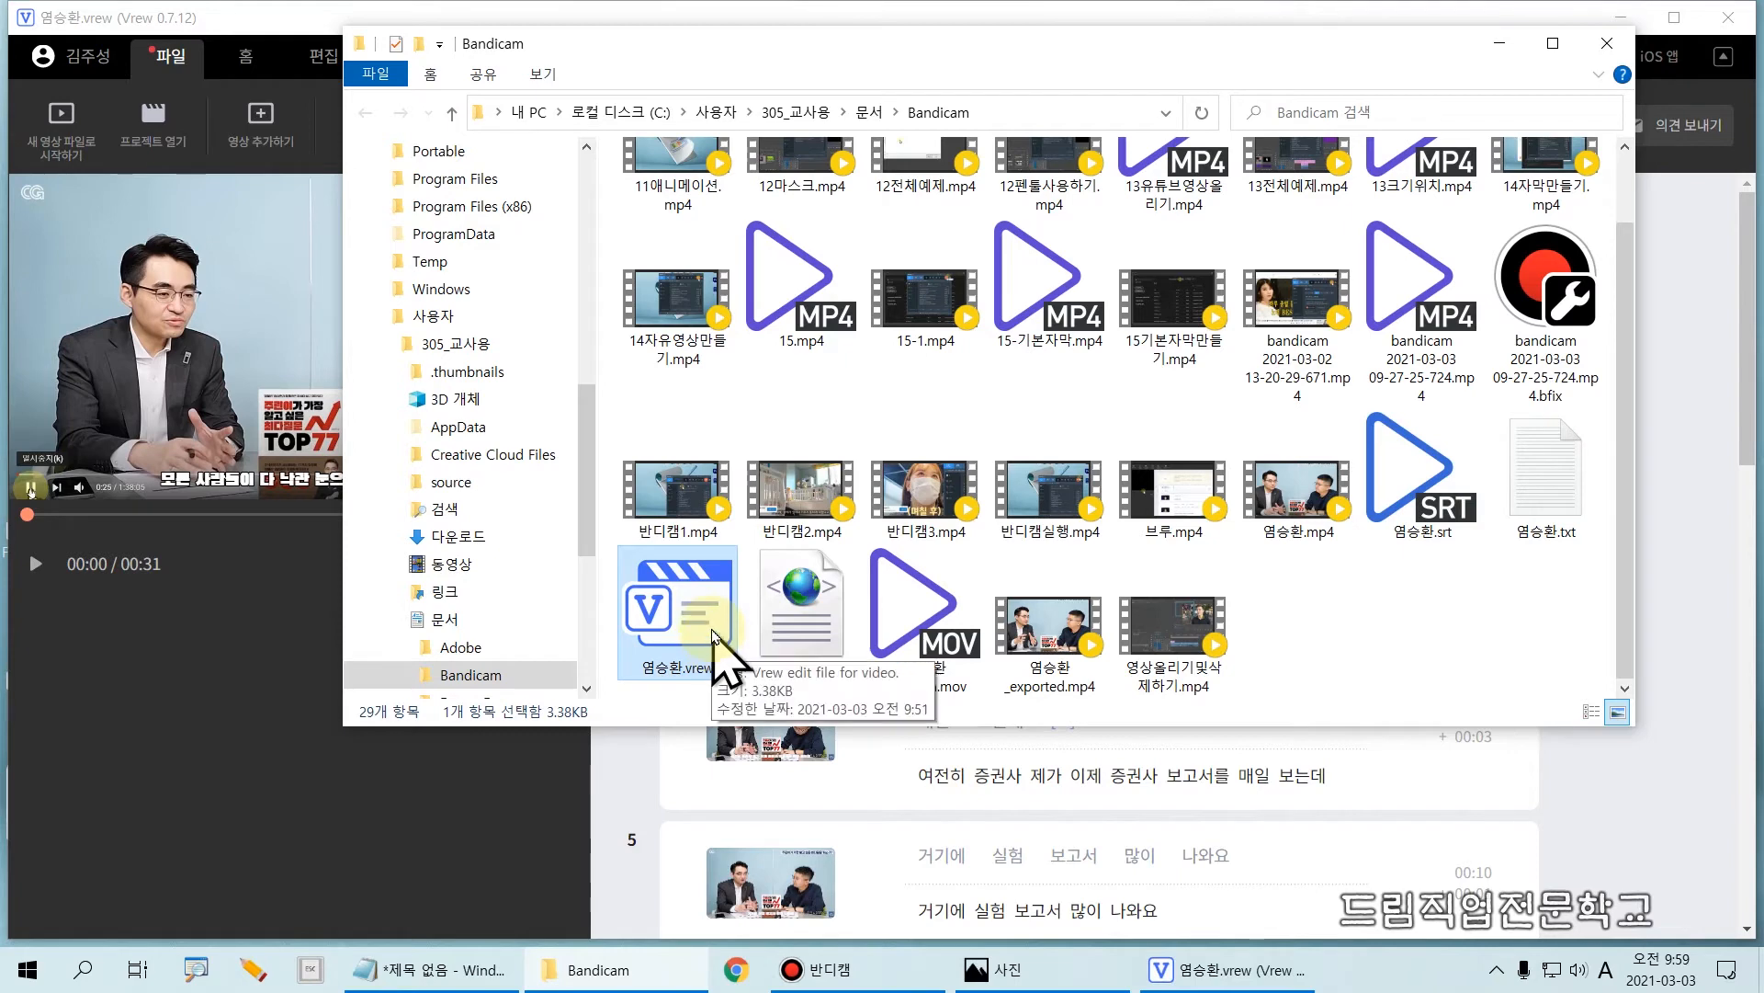
pyautogui.click(811, 602)
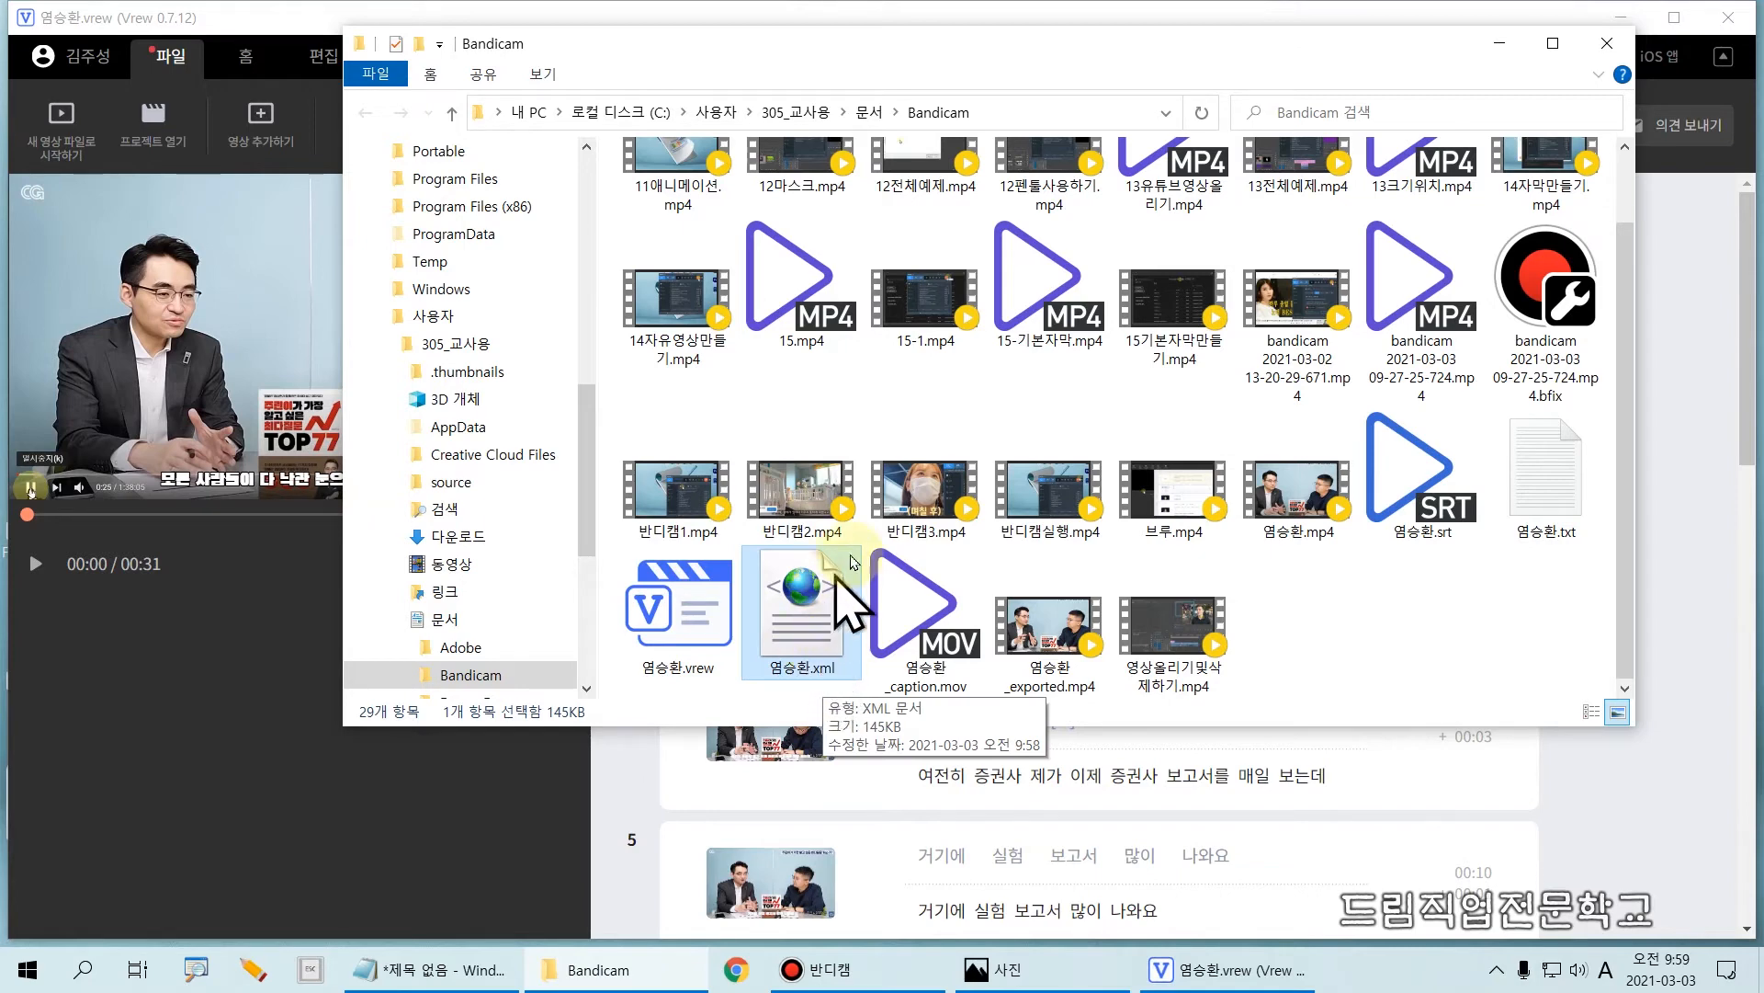
pyautogui.click(930, 618)
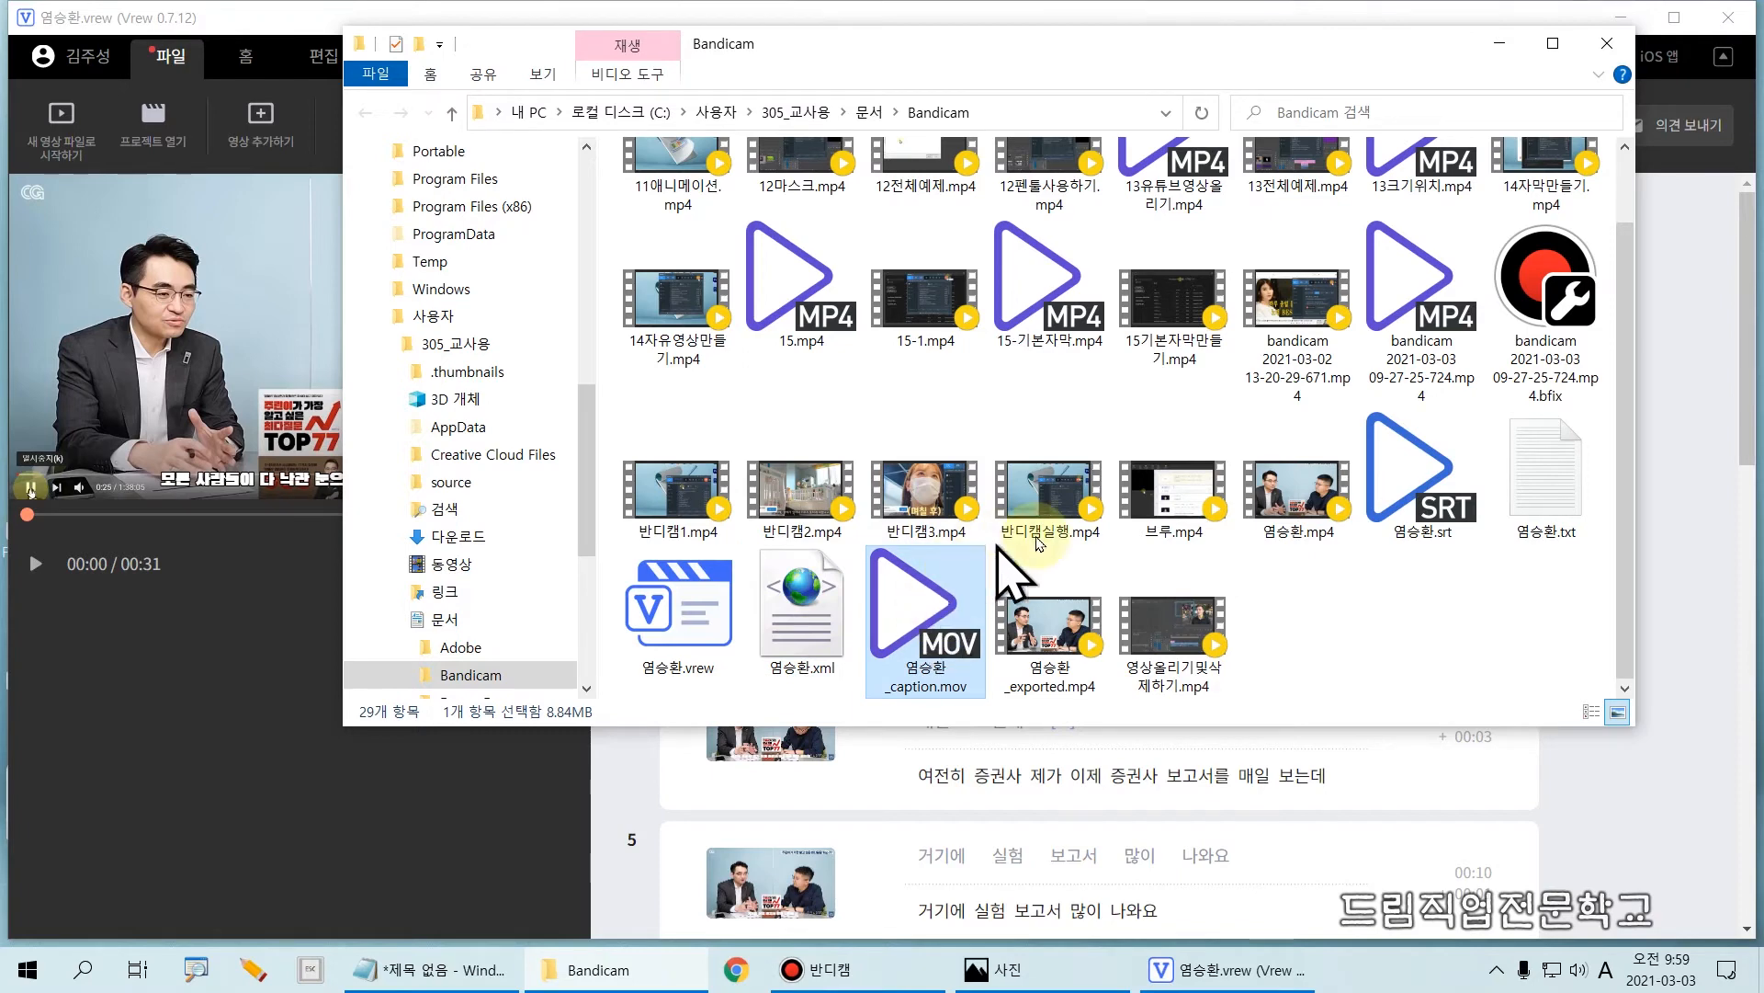
pyautogui.click(1065, 624)
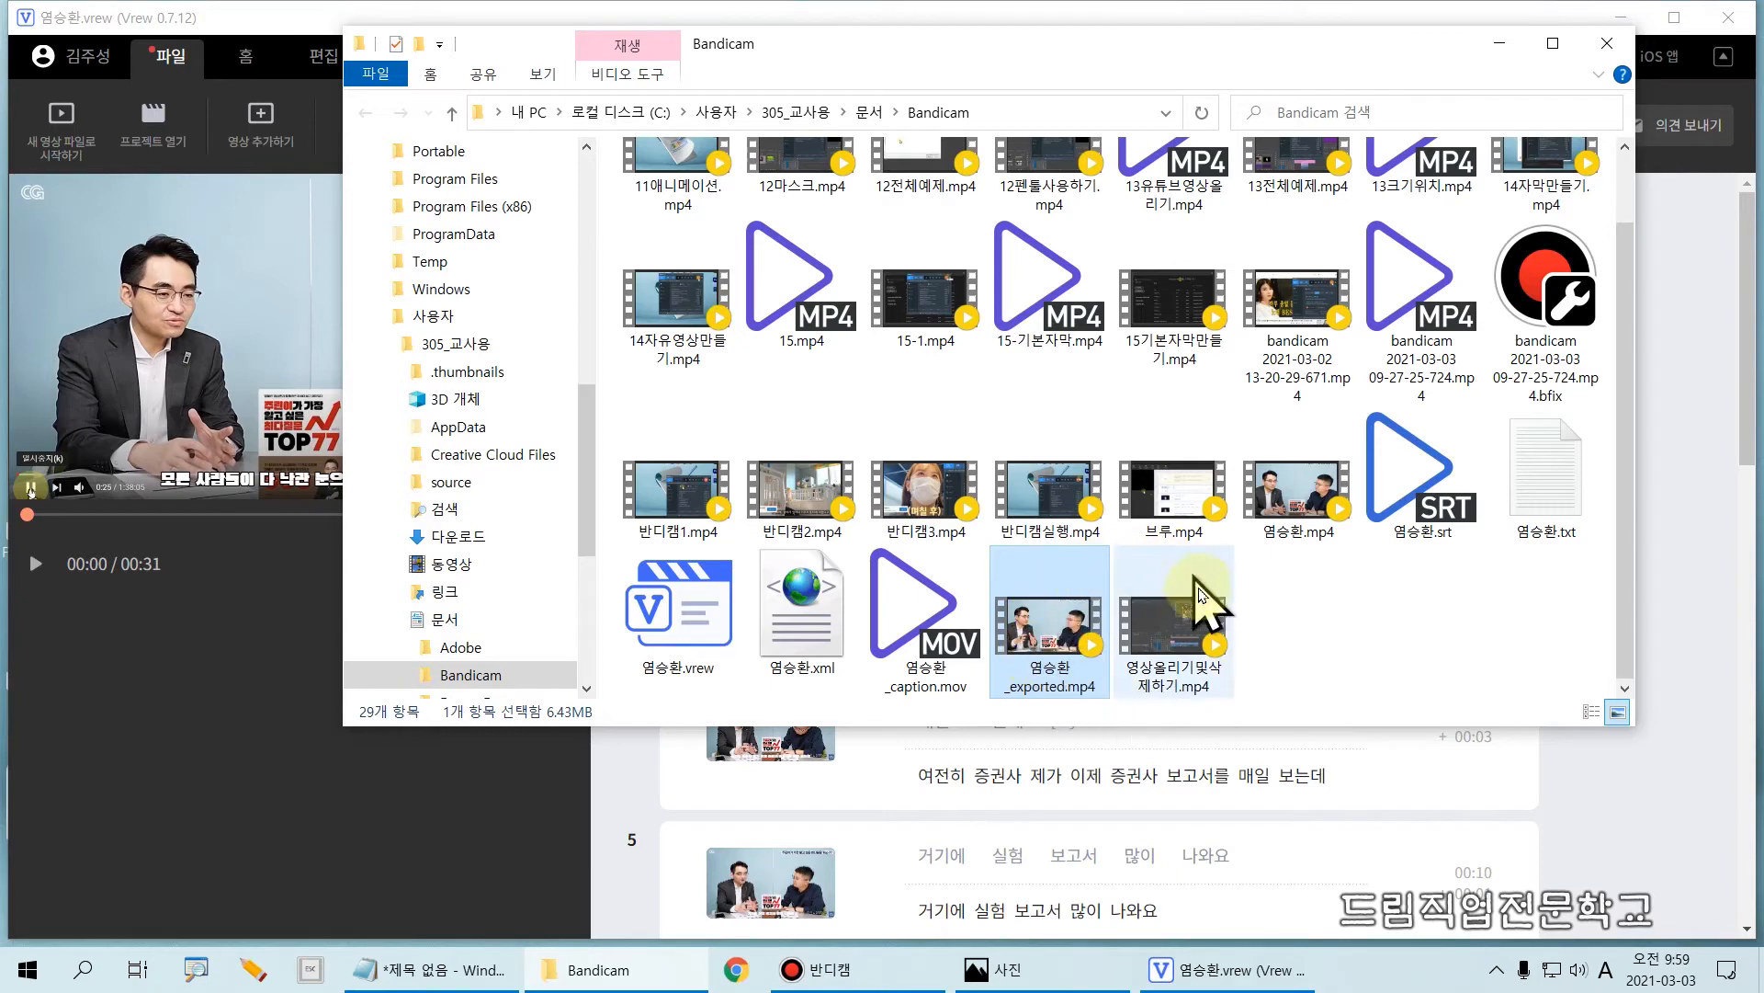
pyautogui.click(1392, 631)
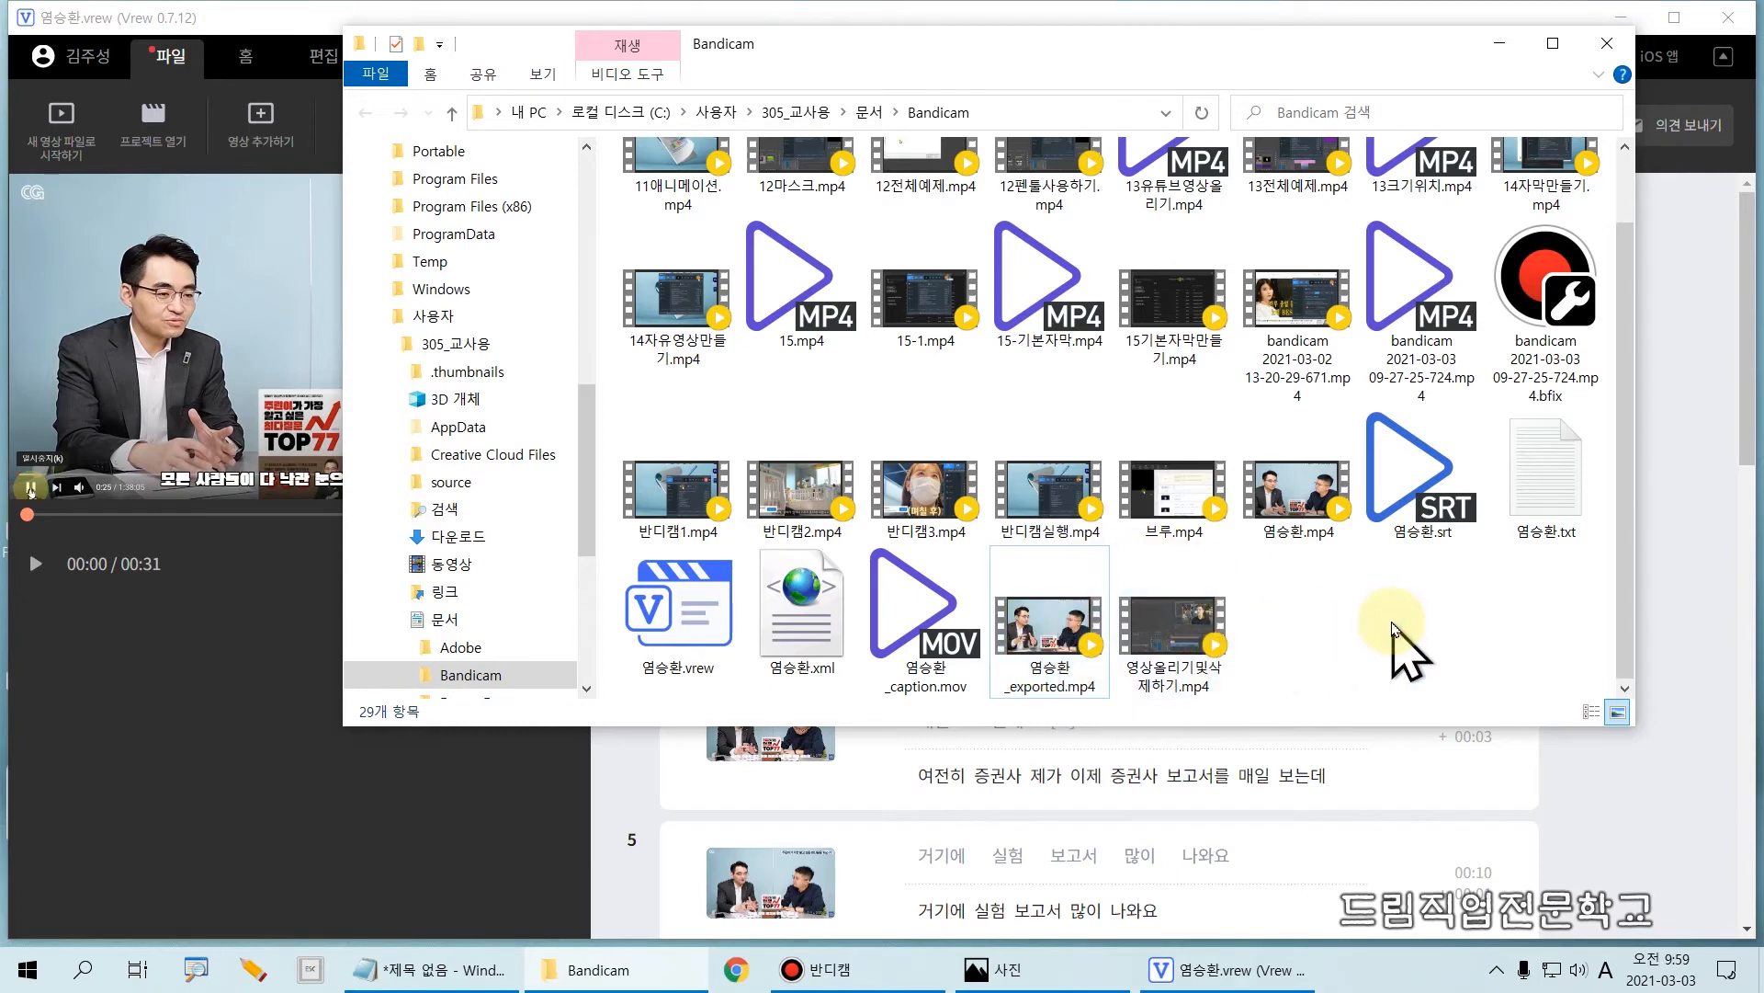
pyautogui.click(1602, 52)
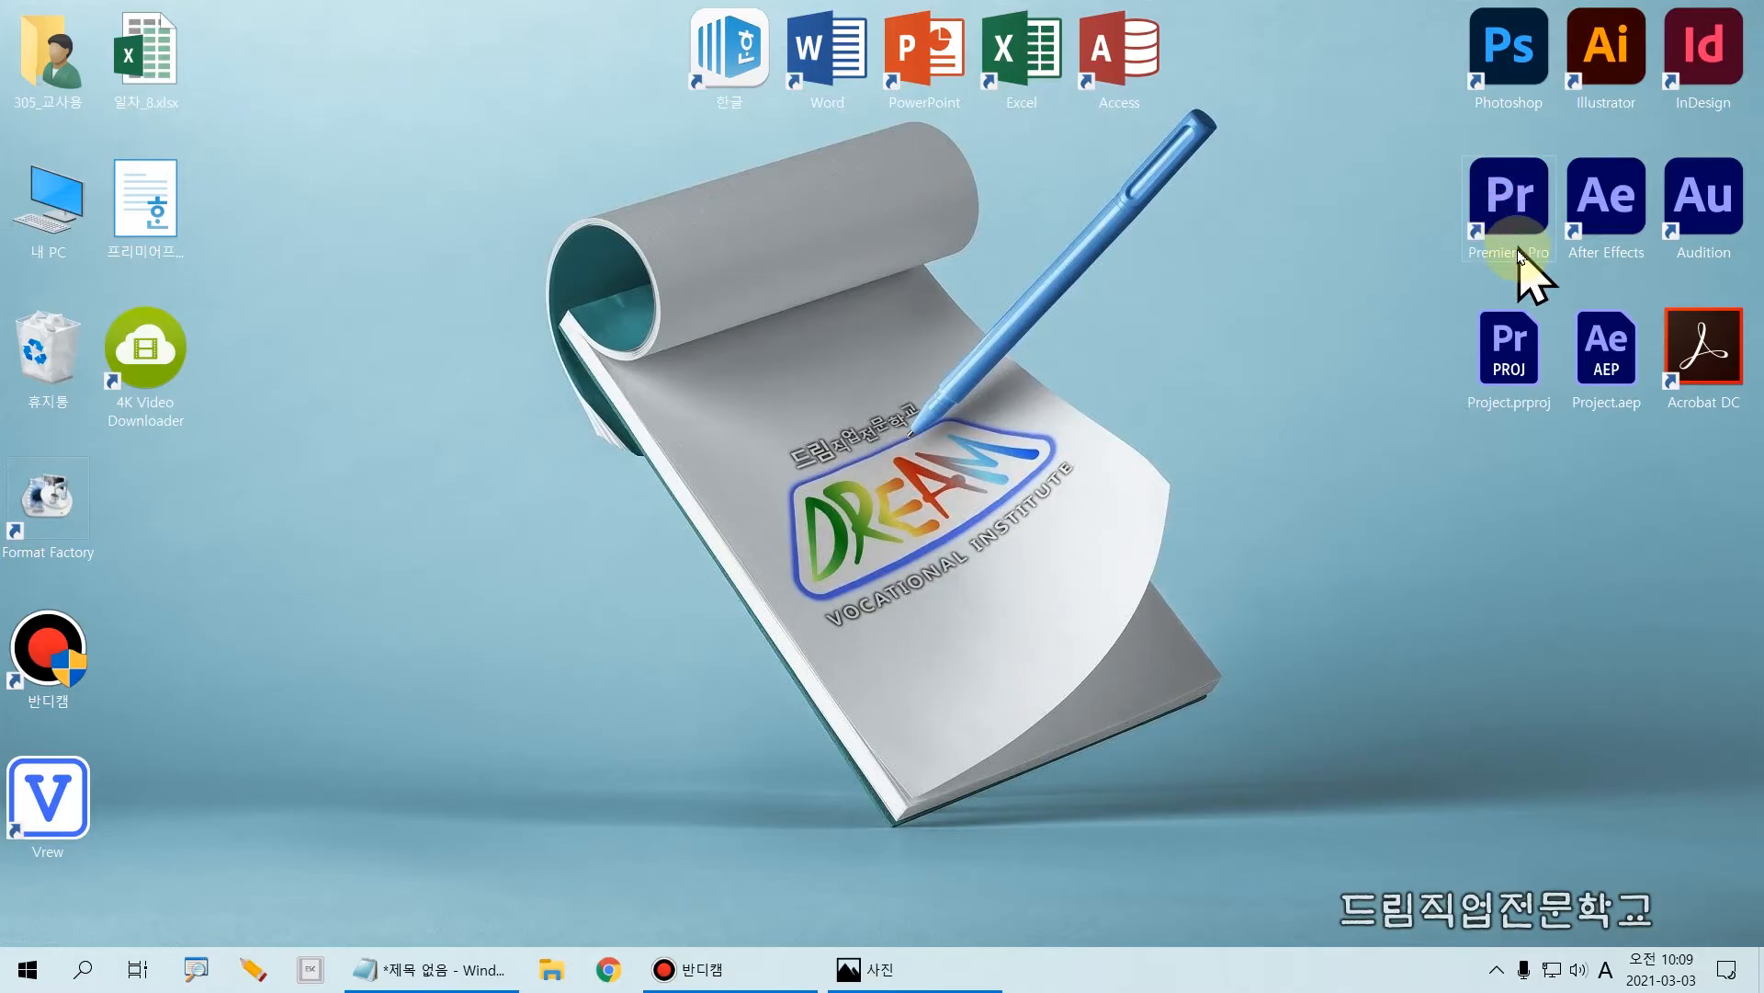
# Step: Switch to Adobe Premiere Pro and create a new project named vrew연습
pyautogui.click(1514, 195)
pyautogui.doubleClick(1514, 197)
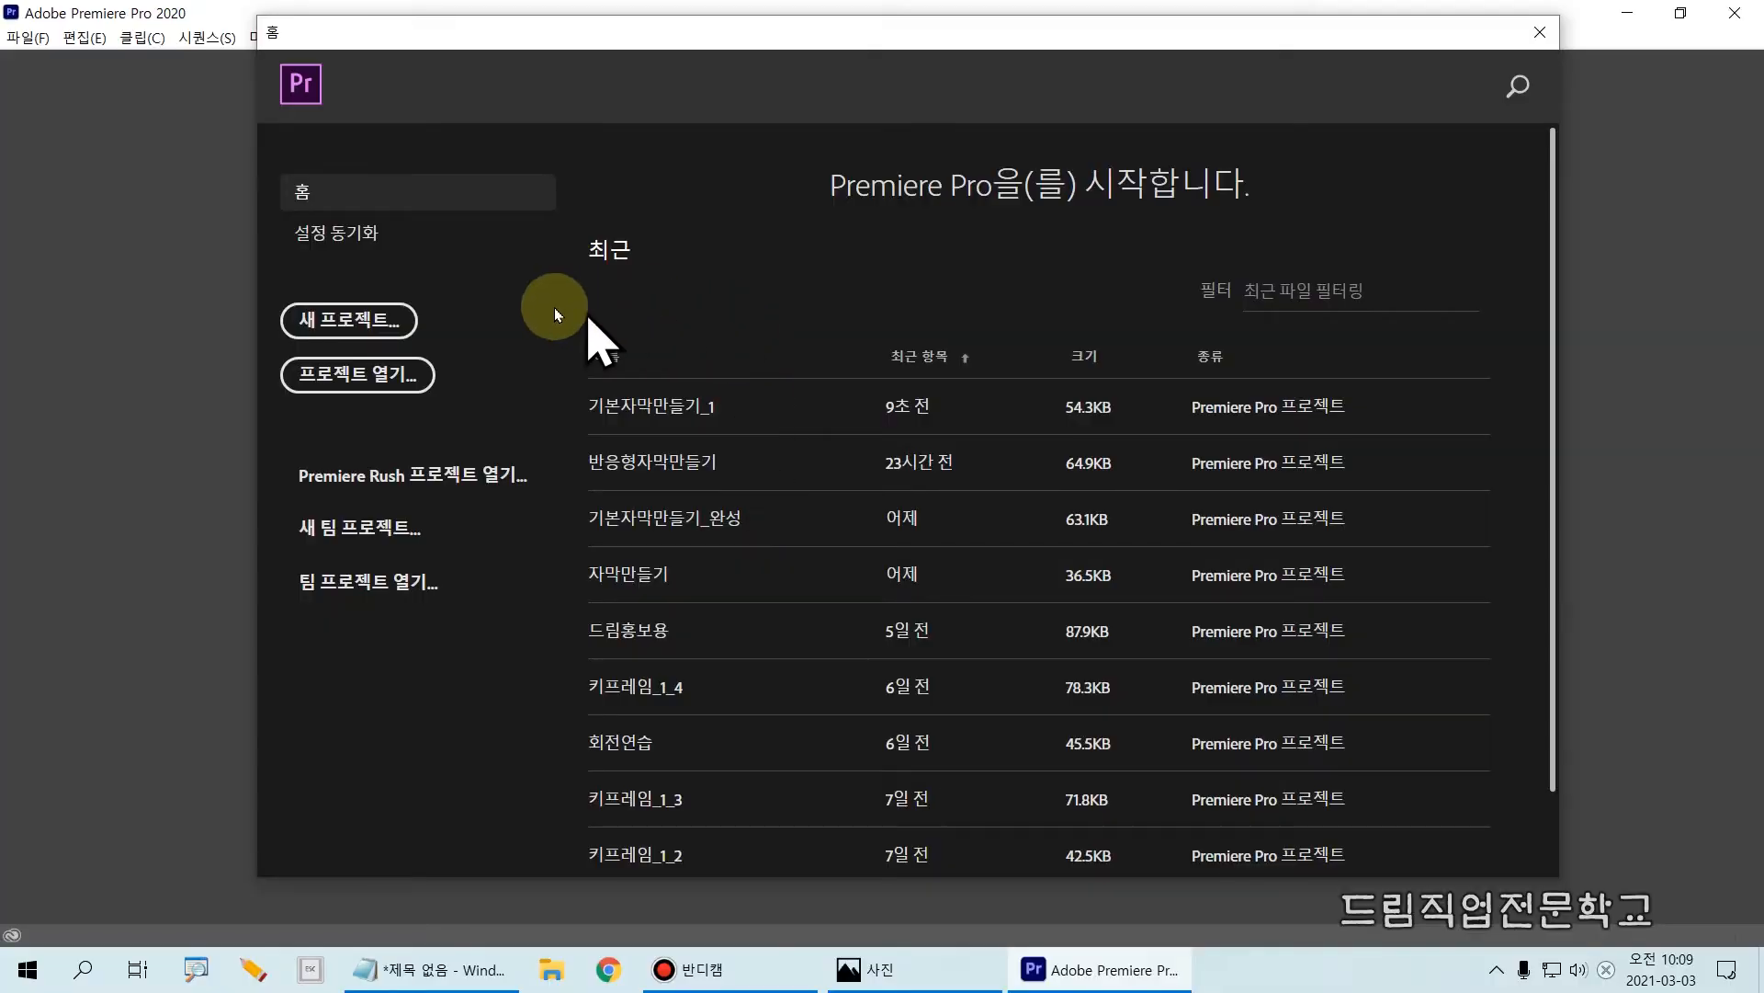
pyautogui.click(355, 322)
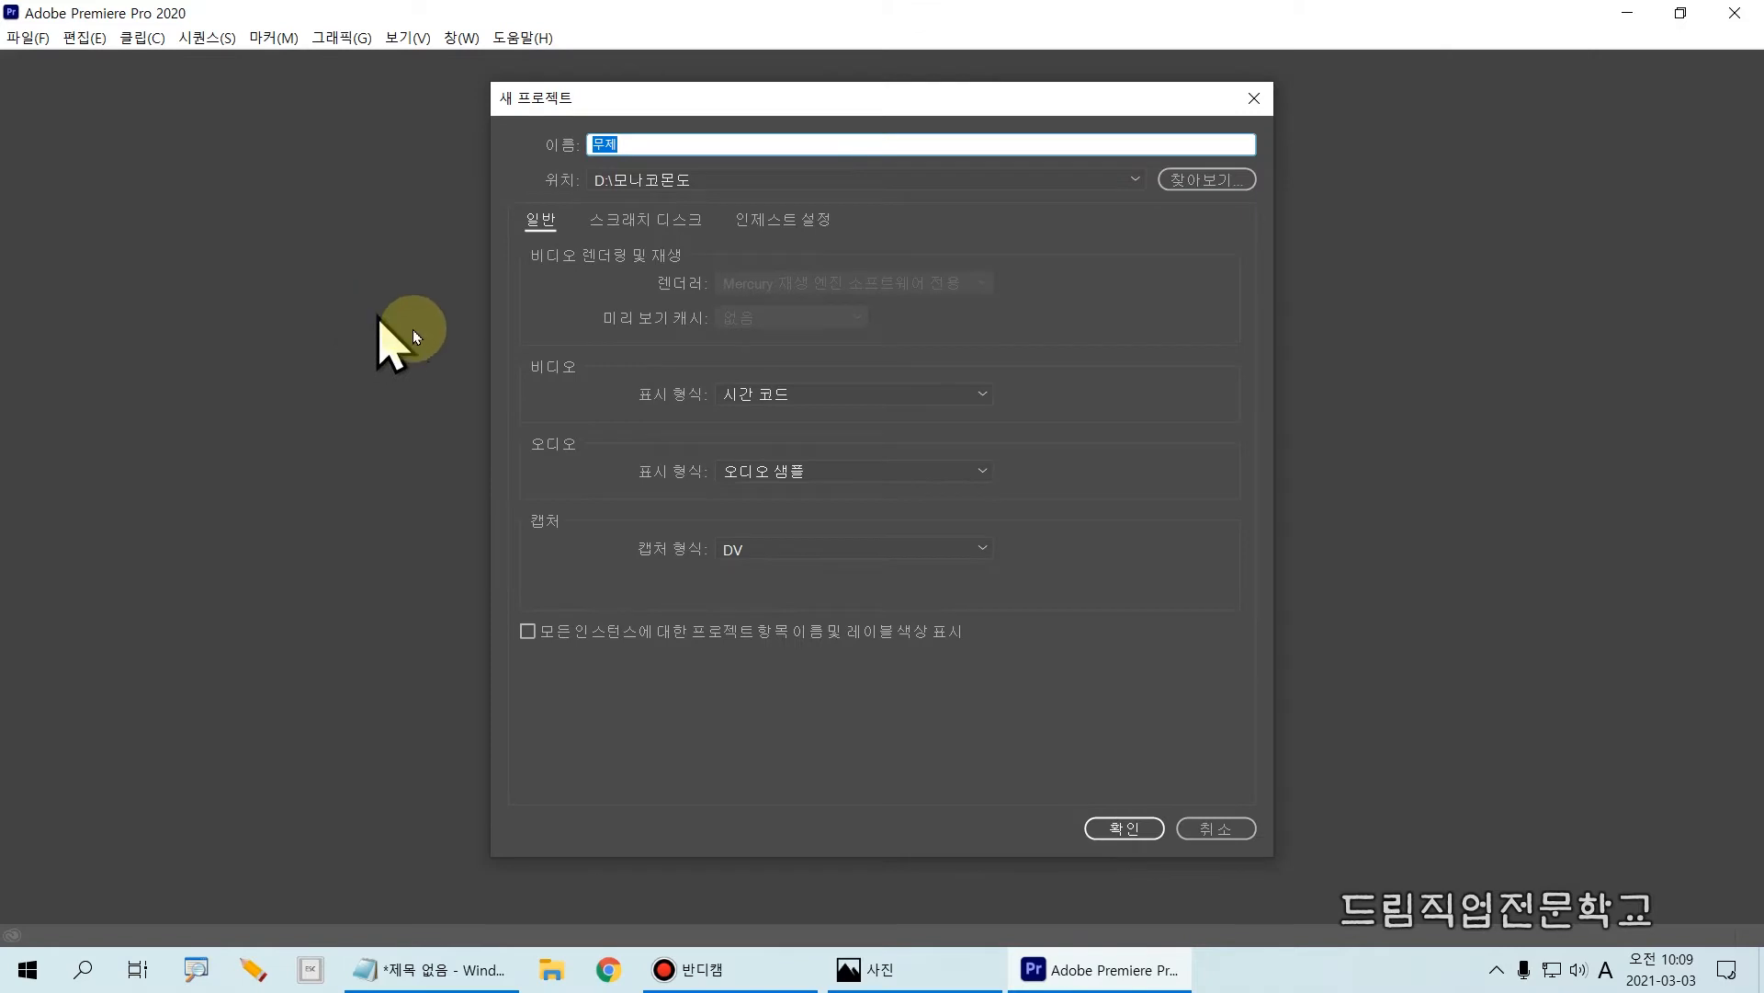
pyautogui.click(628, 144)
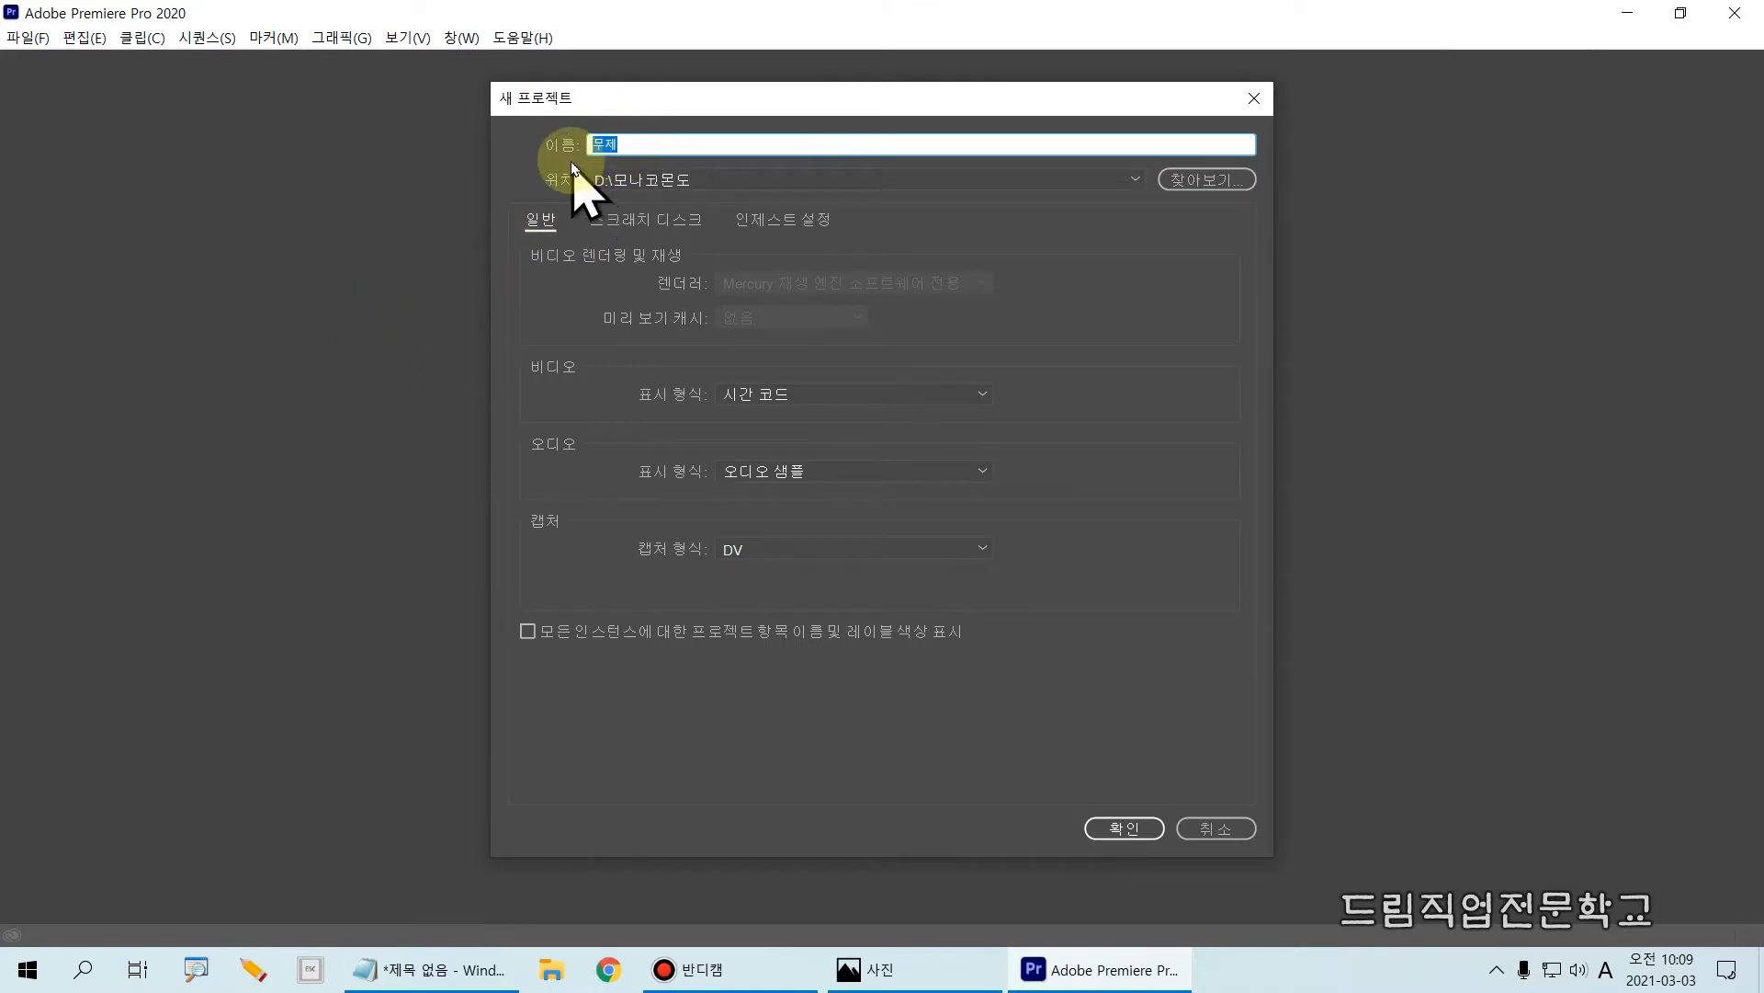
pyautogui.write('vrew')
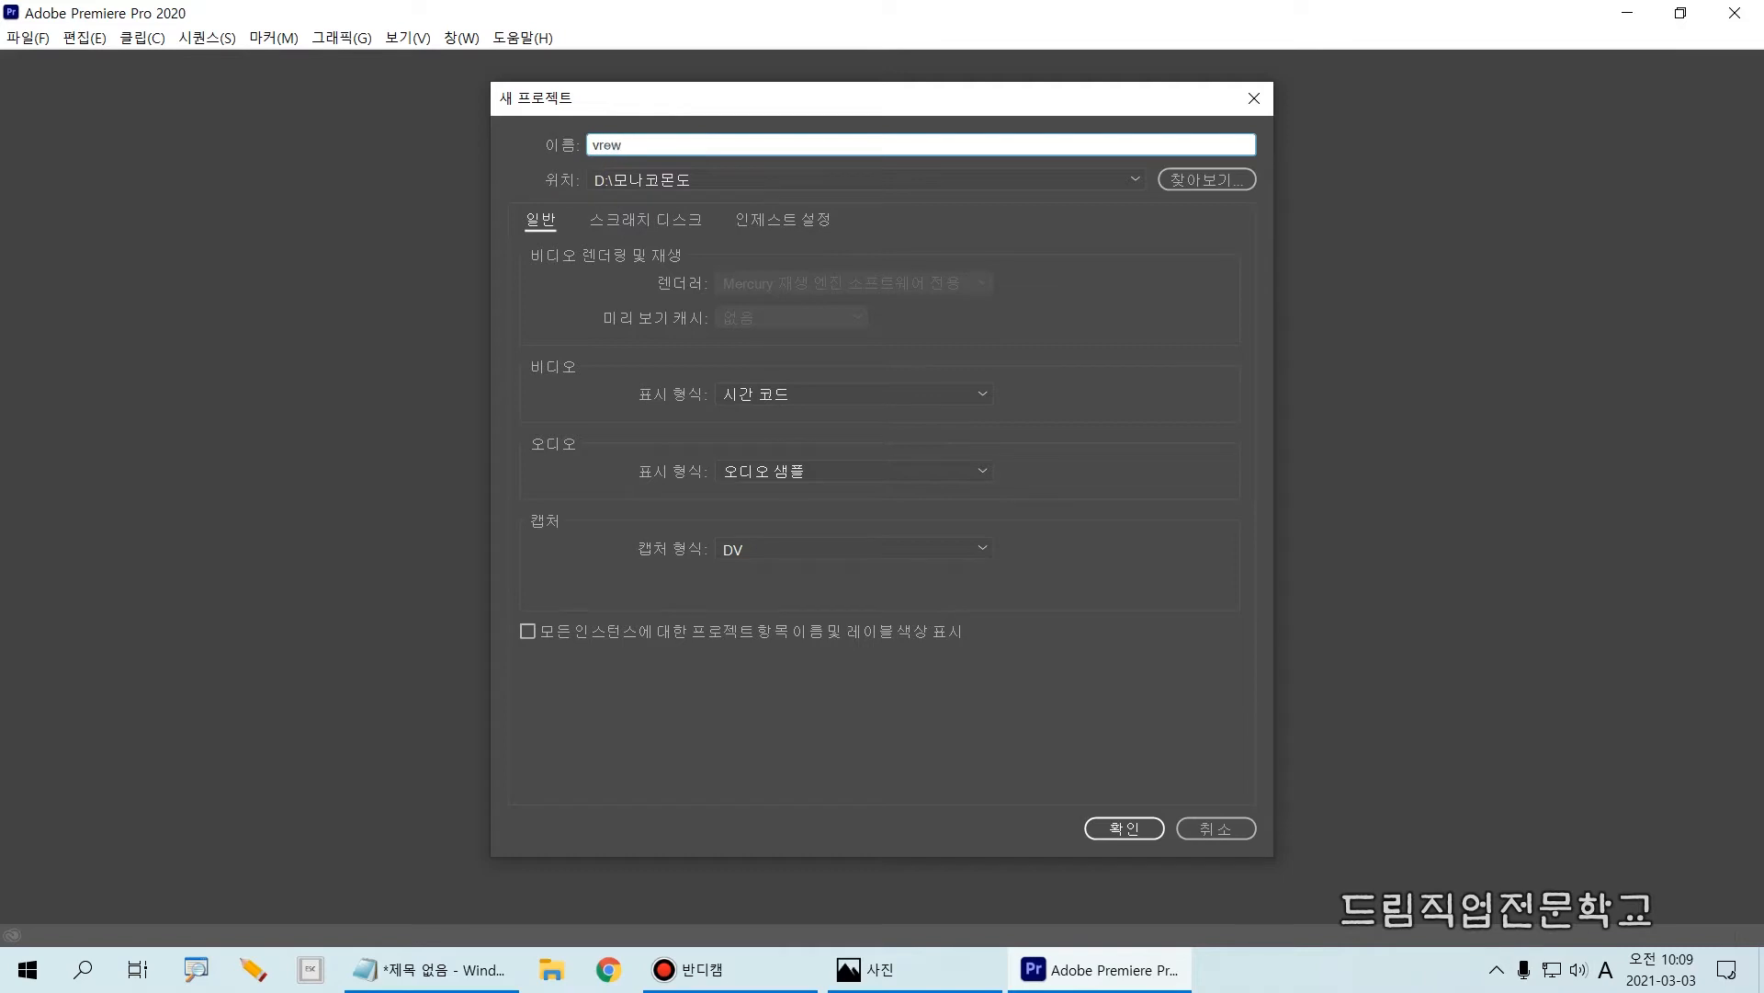
pyautogui.write('연습')
pyautogui.click(1117, 830)
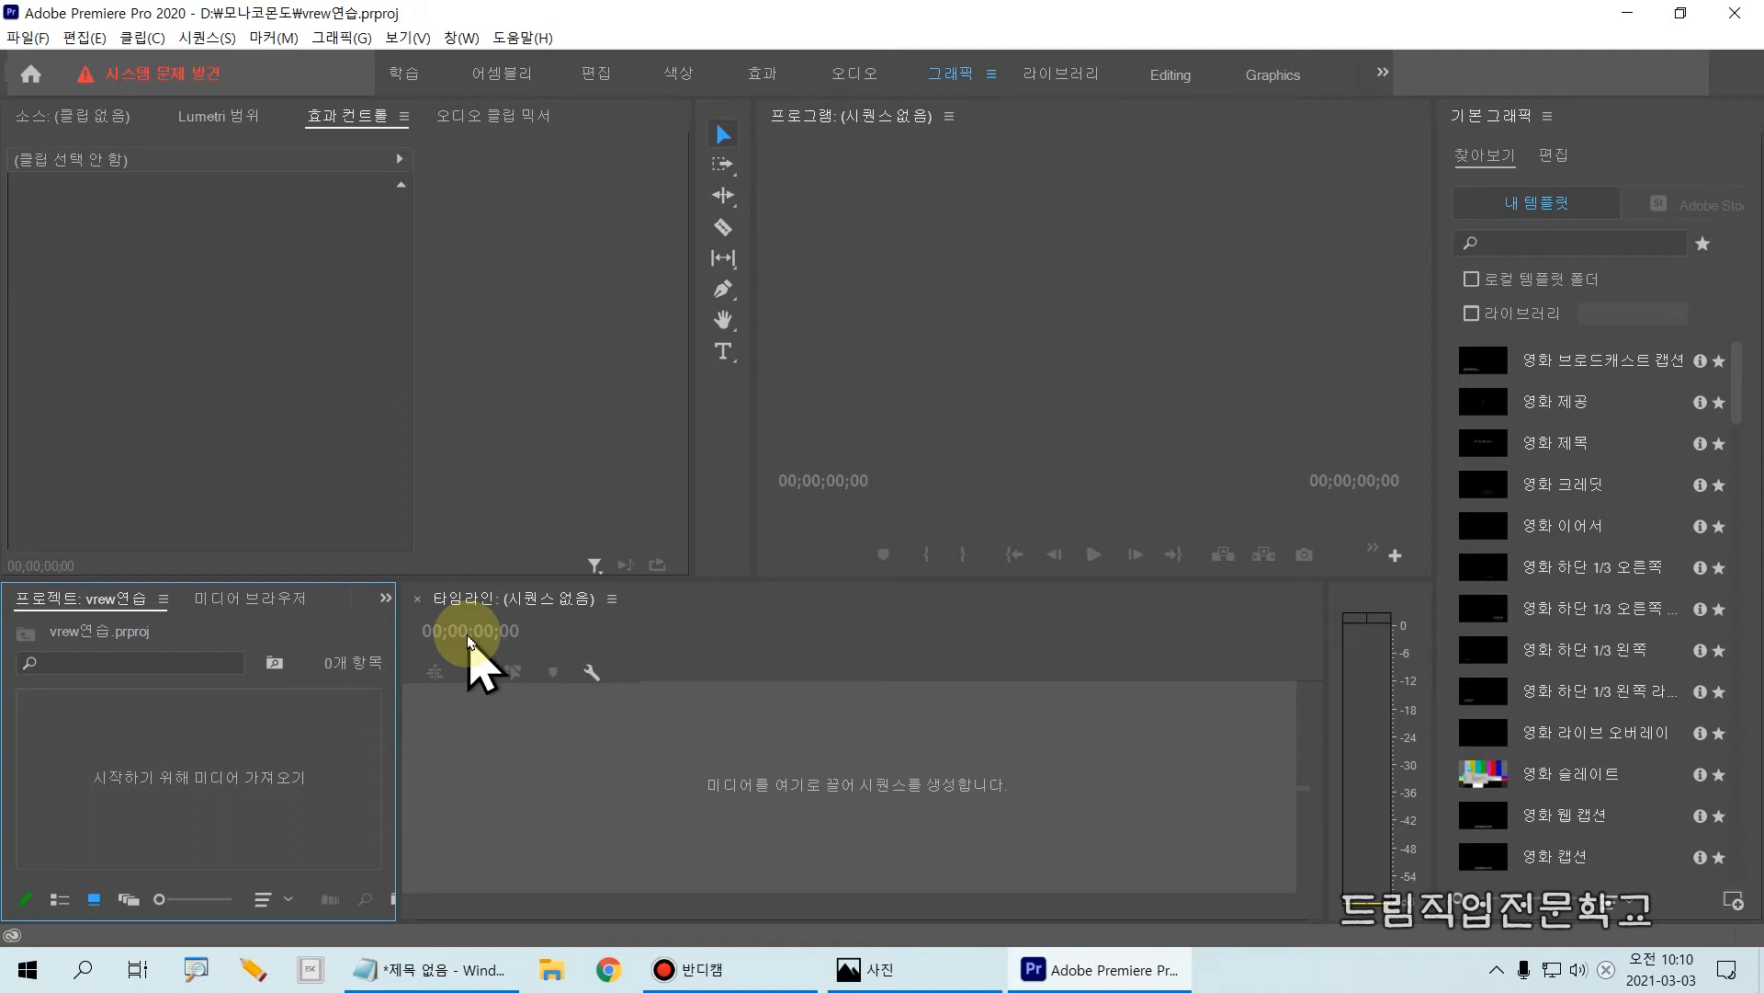
# Step: Import the exported Premiere Pro .xml file from the Bandicam folder in Documents into the project
pyautogui.hotkey('ctrl', 'i')
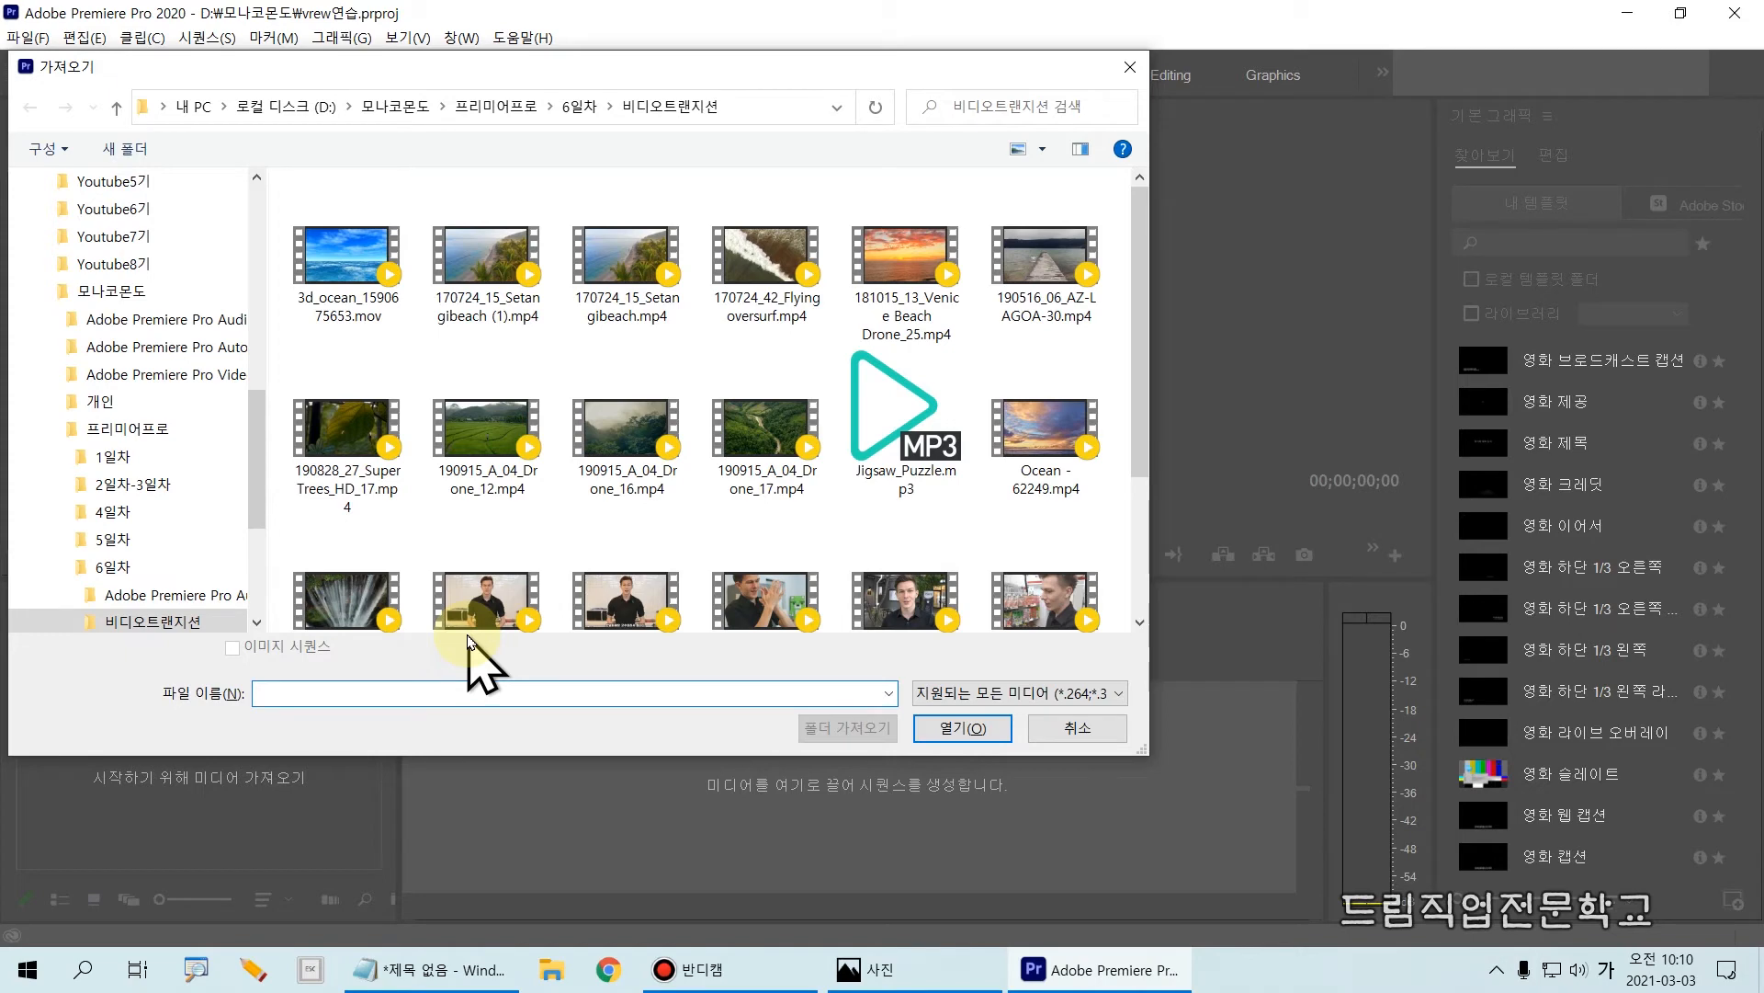
pyautogui.moveTo(360, 78); pyautogui.dragTo(649, 84)
pyautogui.moveTo(548, 434); pyautogui.dragTo(569, 217)
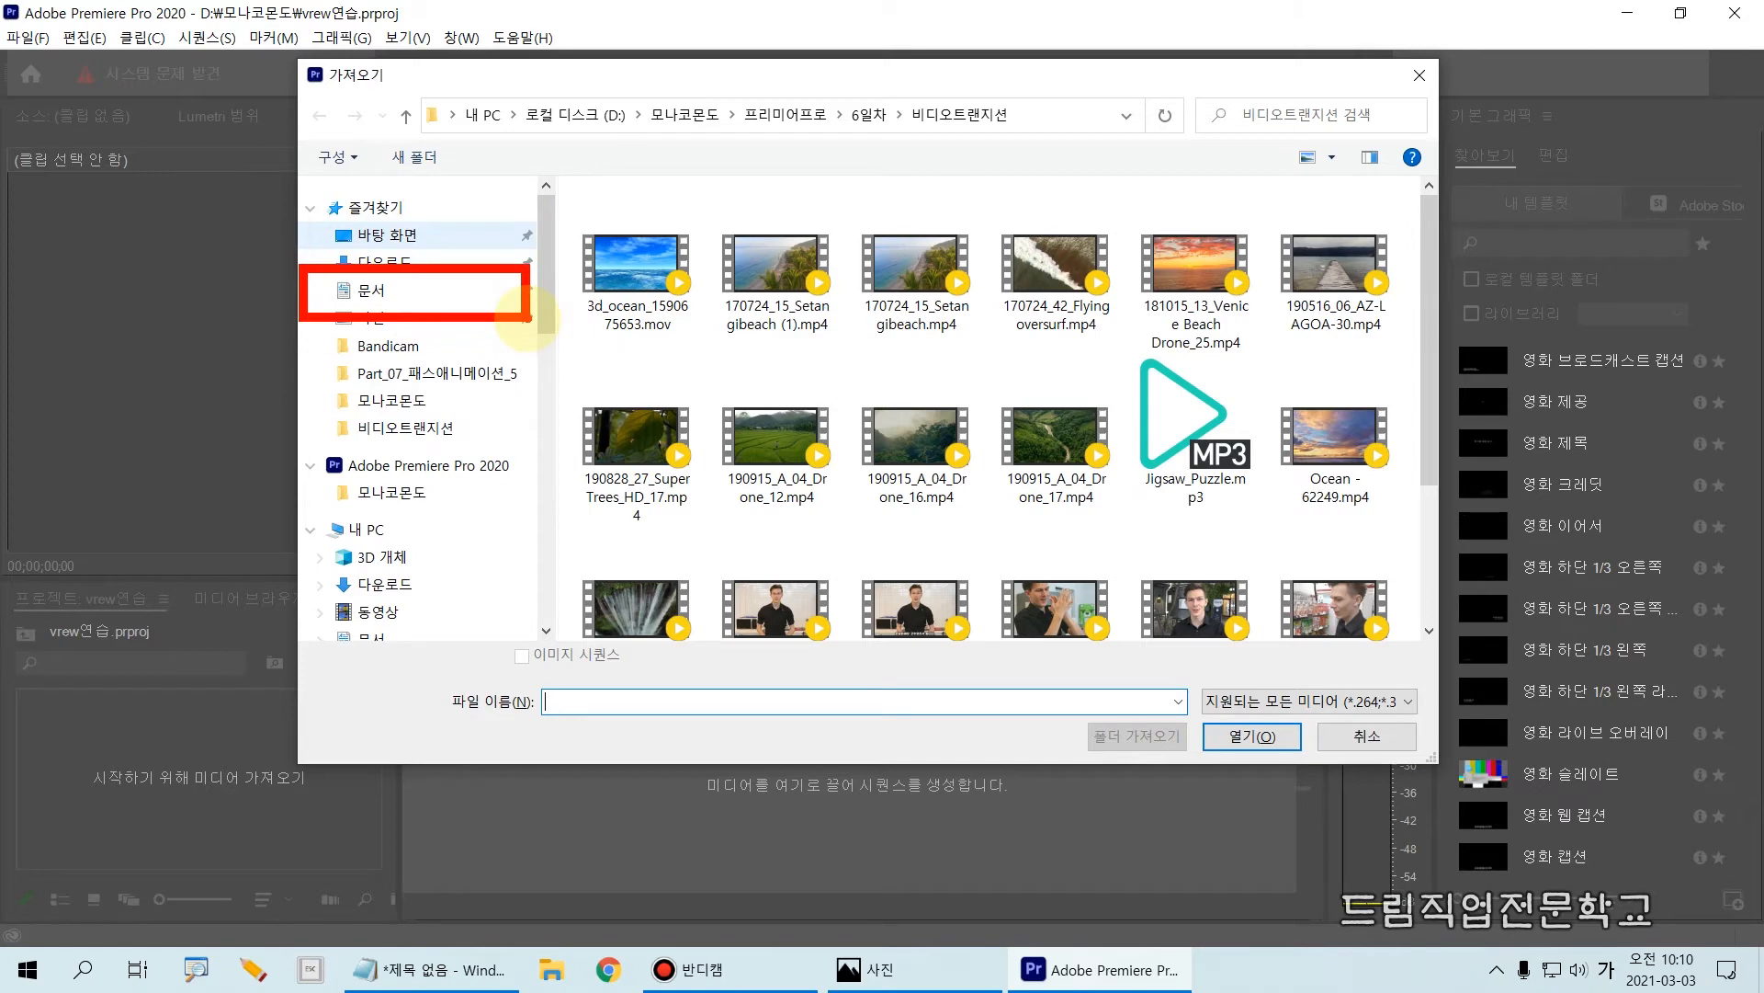
pyautogui.click(372, 292)
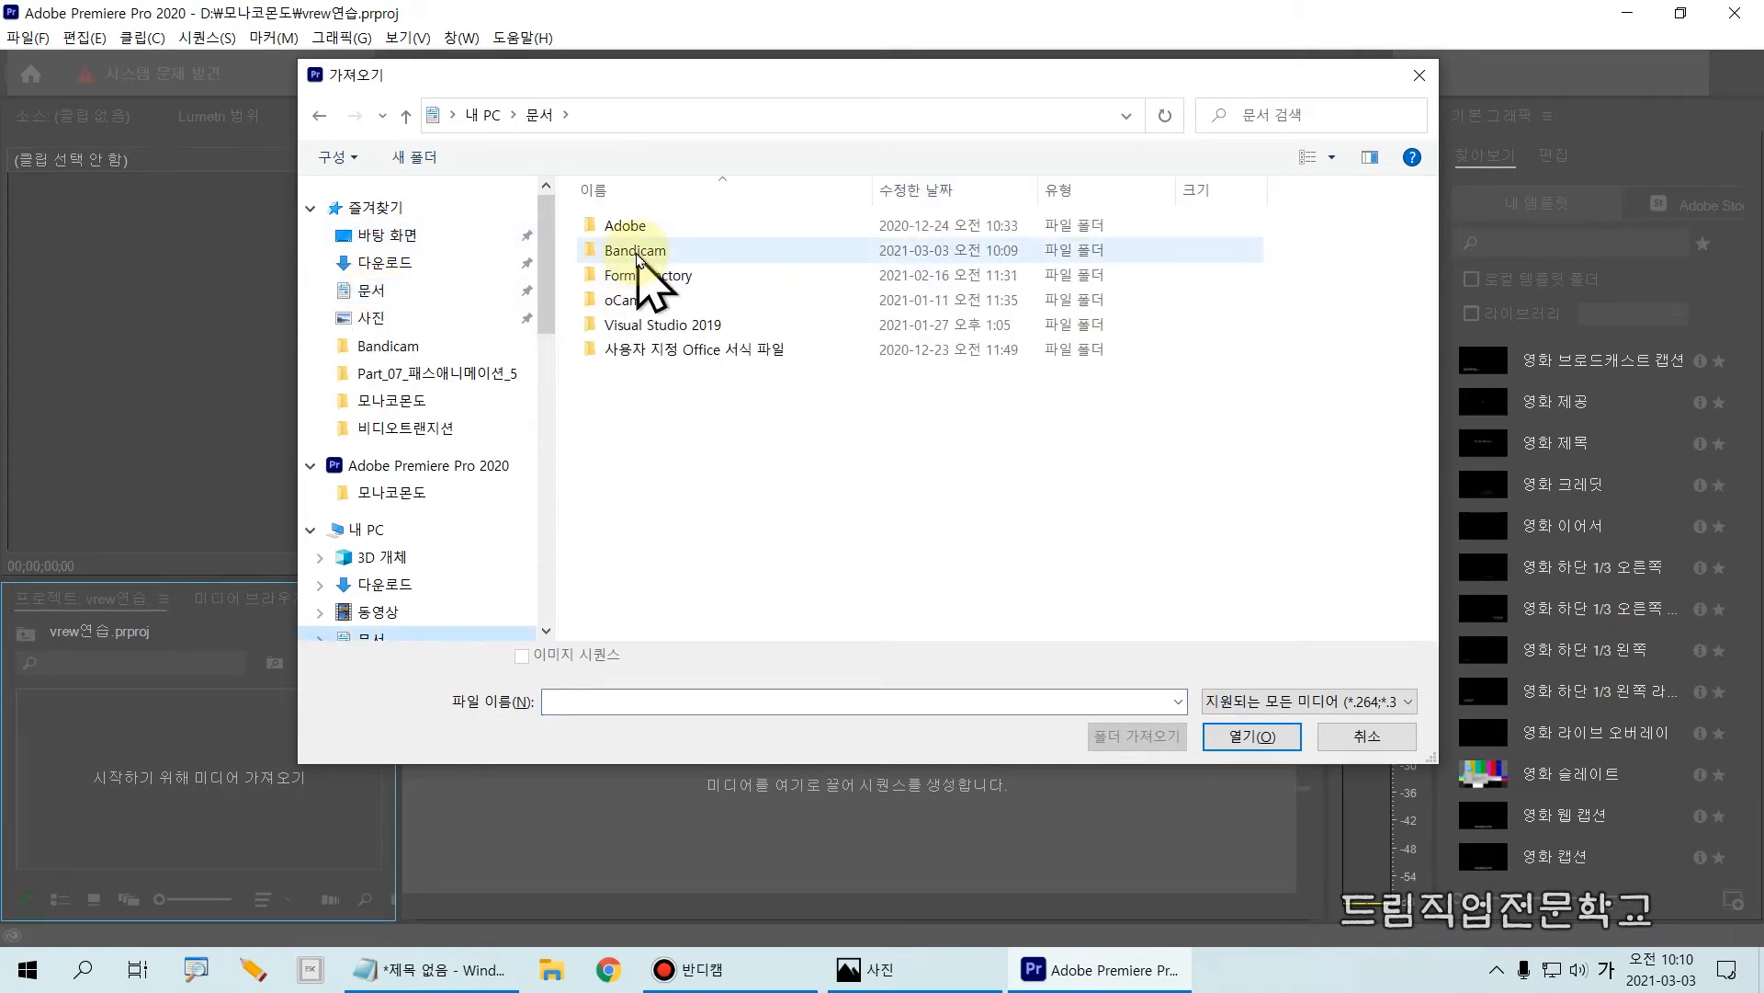
pyautogui.moveTo(287, 259)
pyautogui.mouseDown()
pyautogui.moveTo(327, 286)
pyautogui.moveTo(520, 319)
pyautogui.mouseUp()
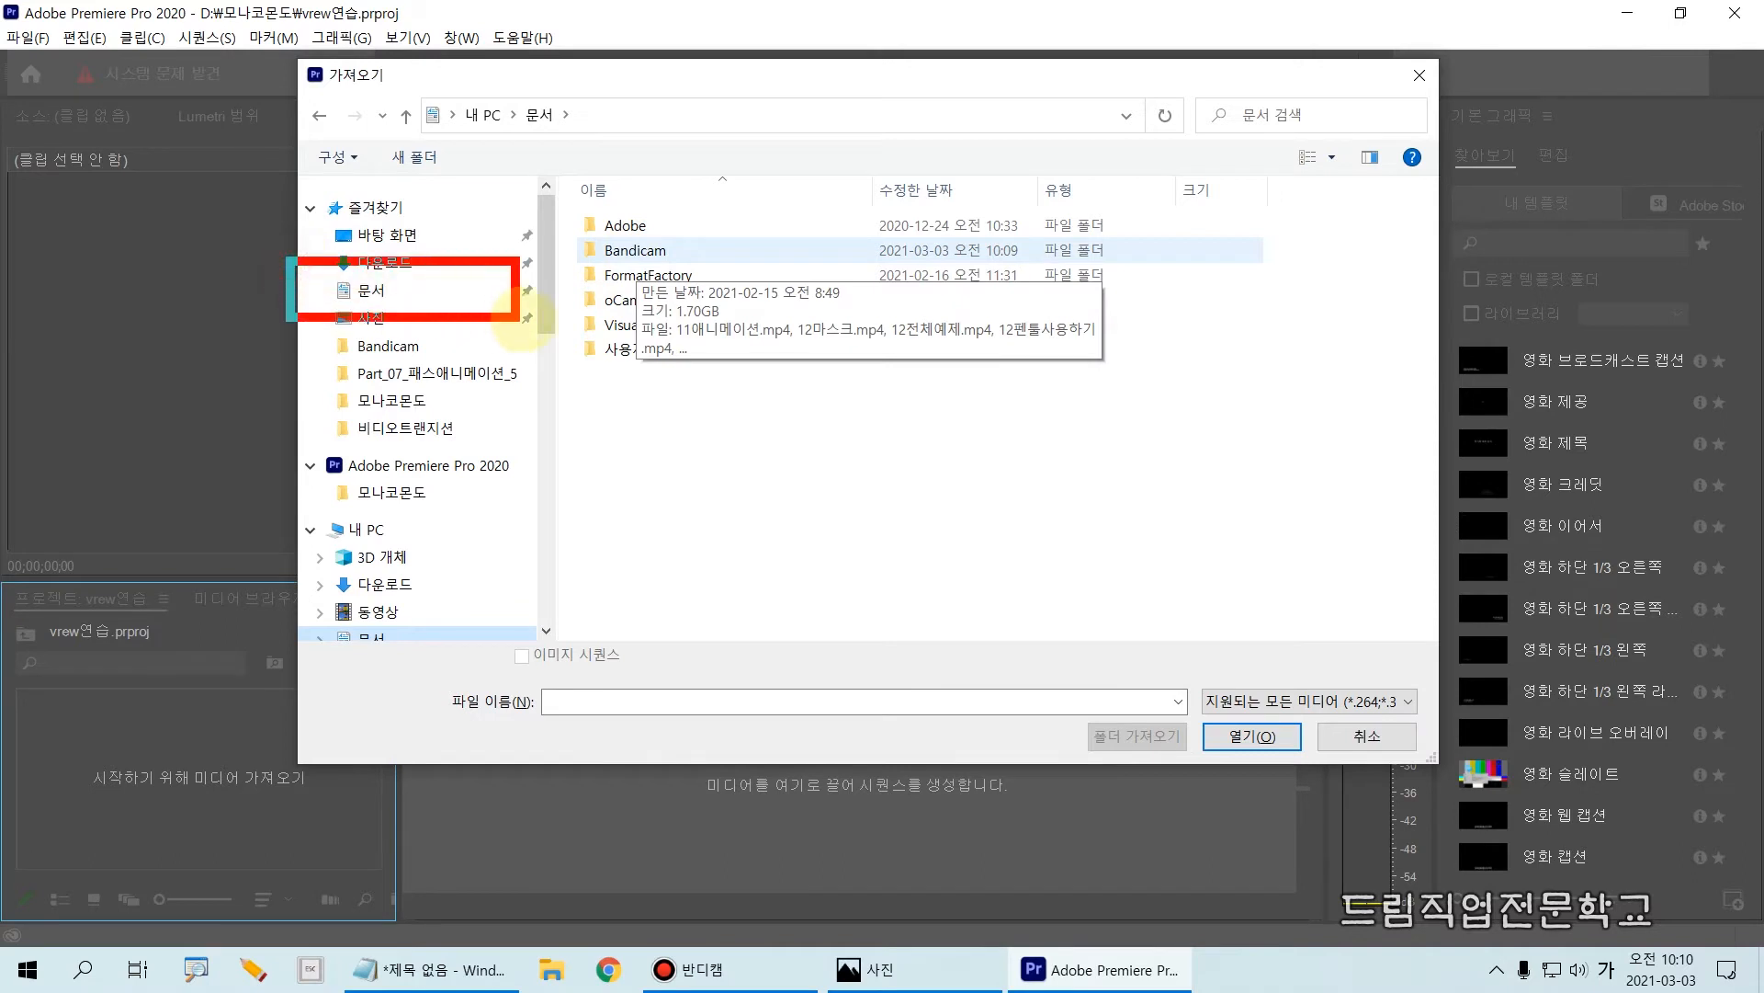
pyautogui.moveTo(540, 216)
pyautogui.mouseDown()
pyautogui.moveTo(552, 255)
pyautogui.moveTo(805, 279)
pyautogui.mouseUp()
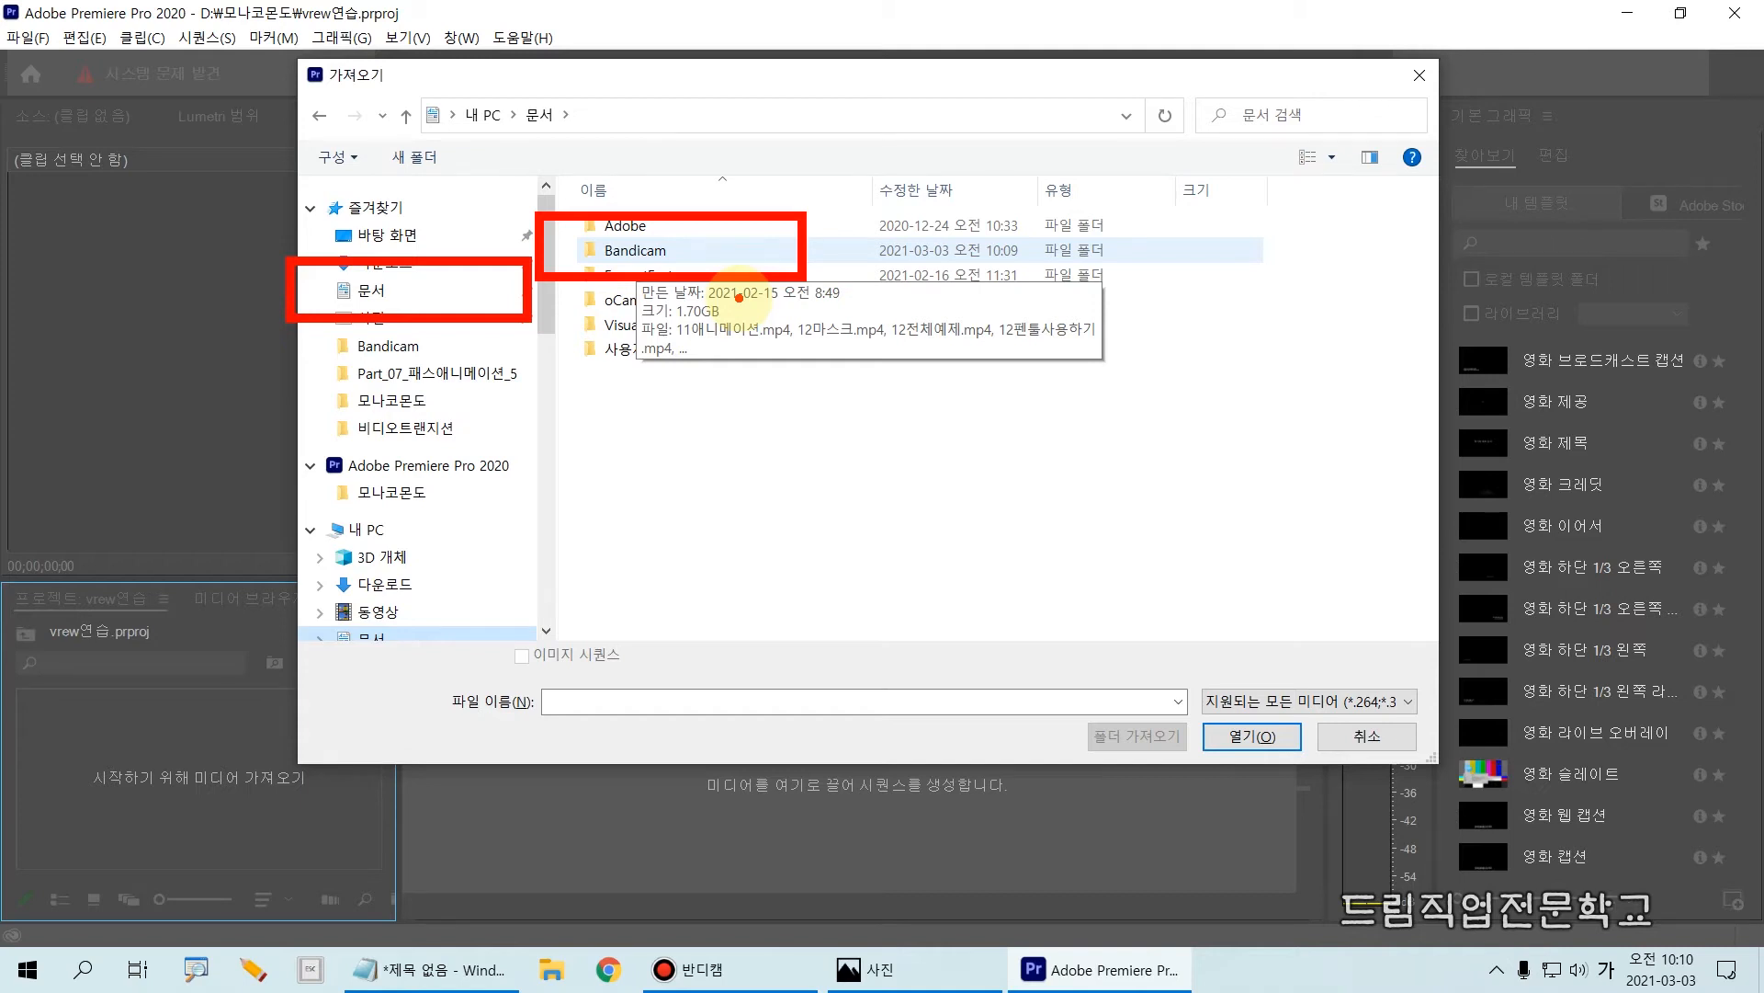
pyautogui.doubleClick(684, 254)
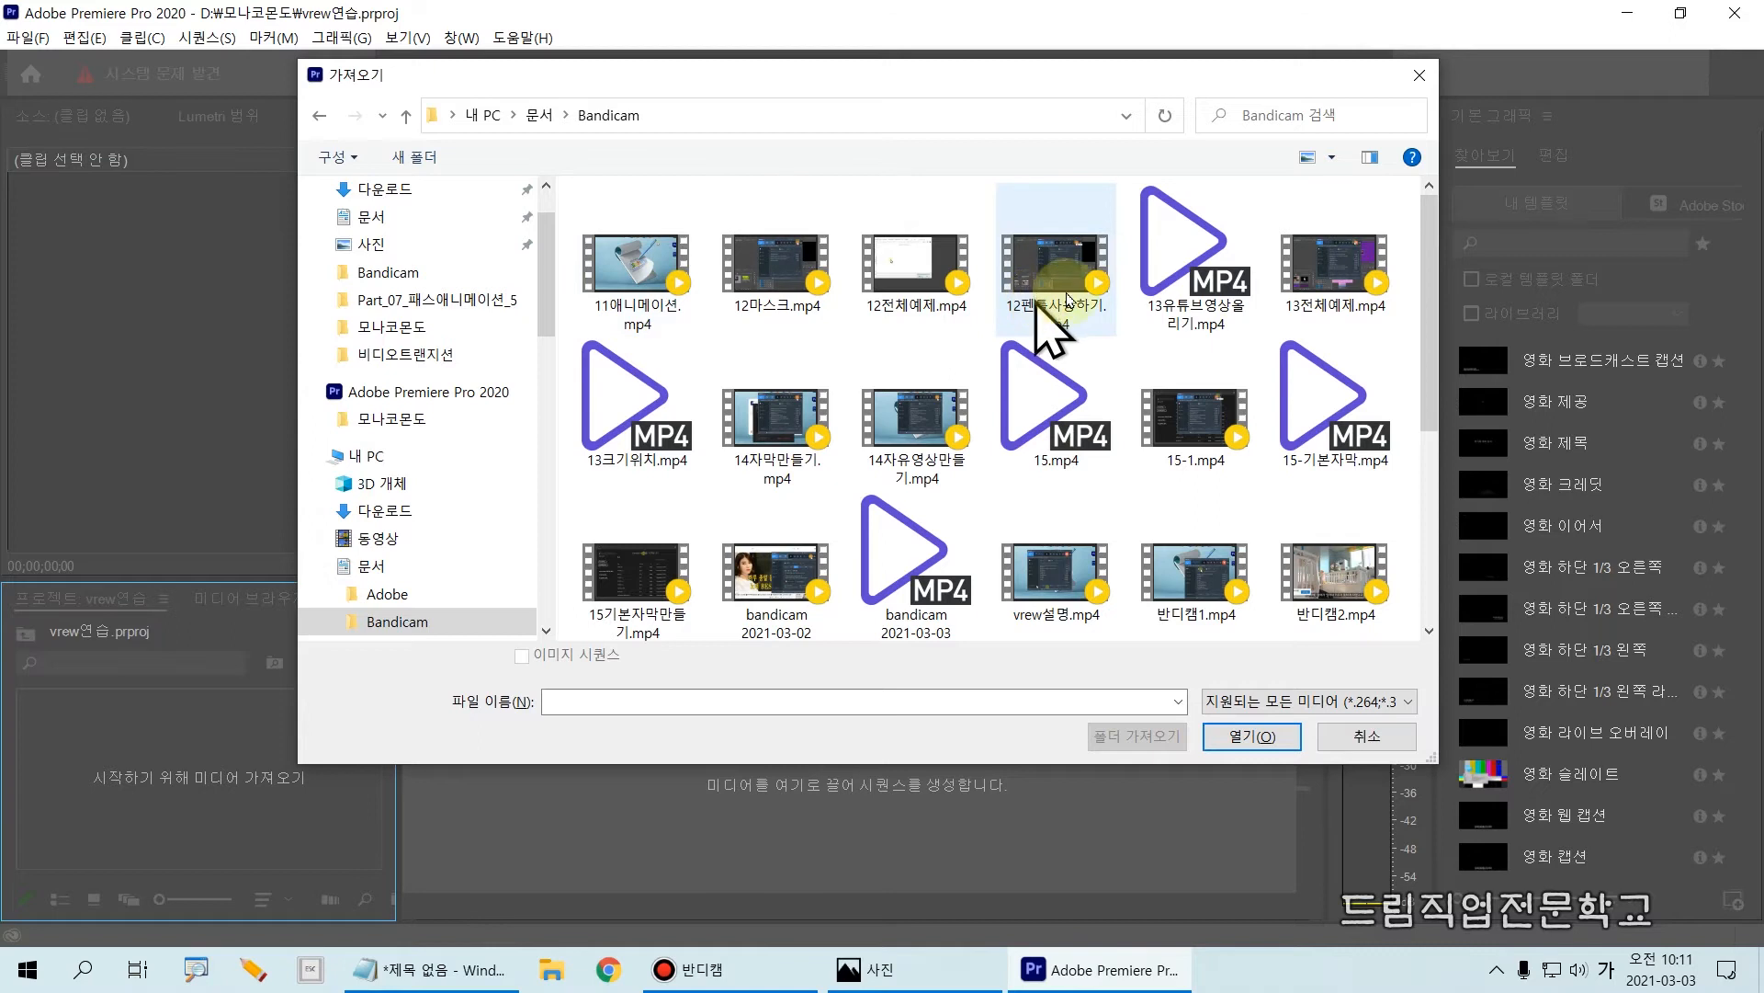
pyautogui.moveTo(1435, 295); pyautogui.dragTo(1419, 450)
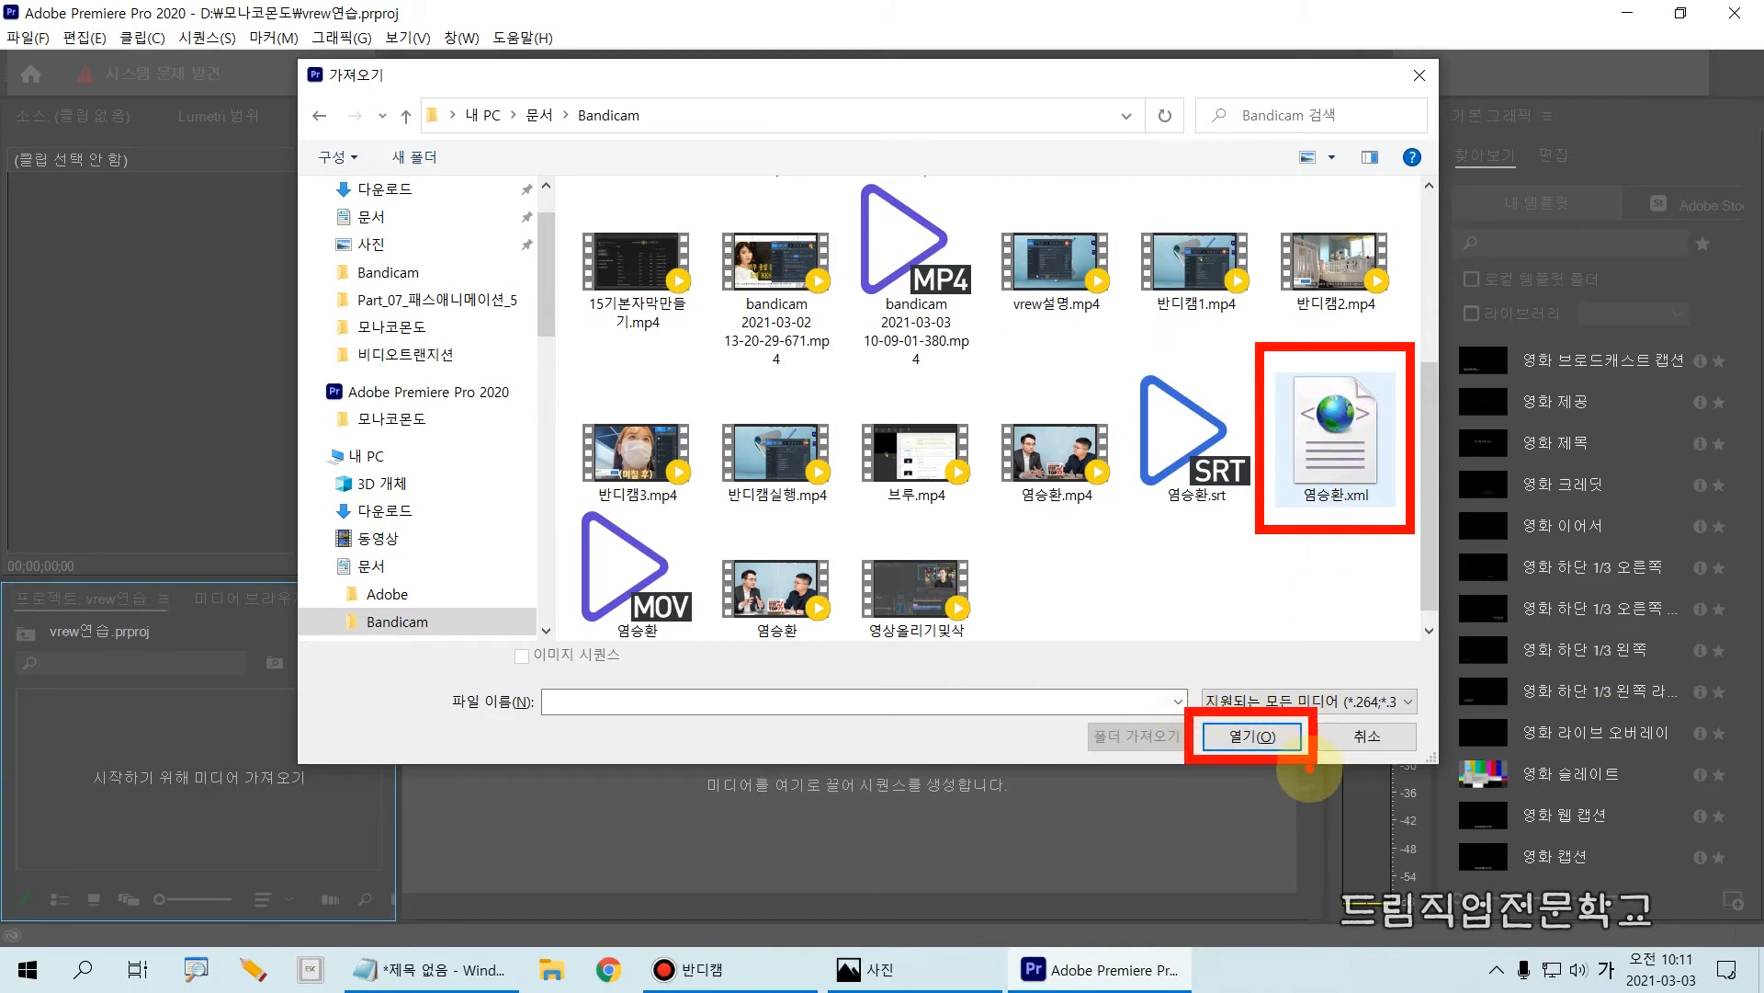
pyautogui.click(1337, 460)
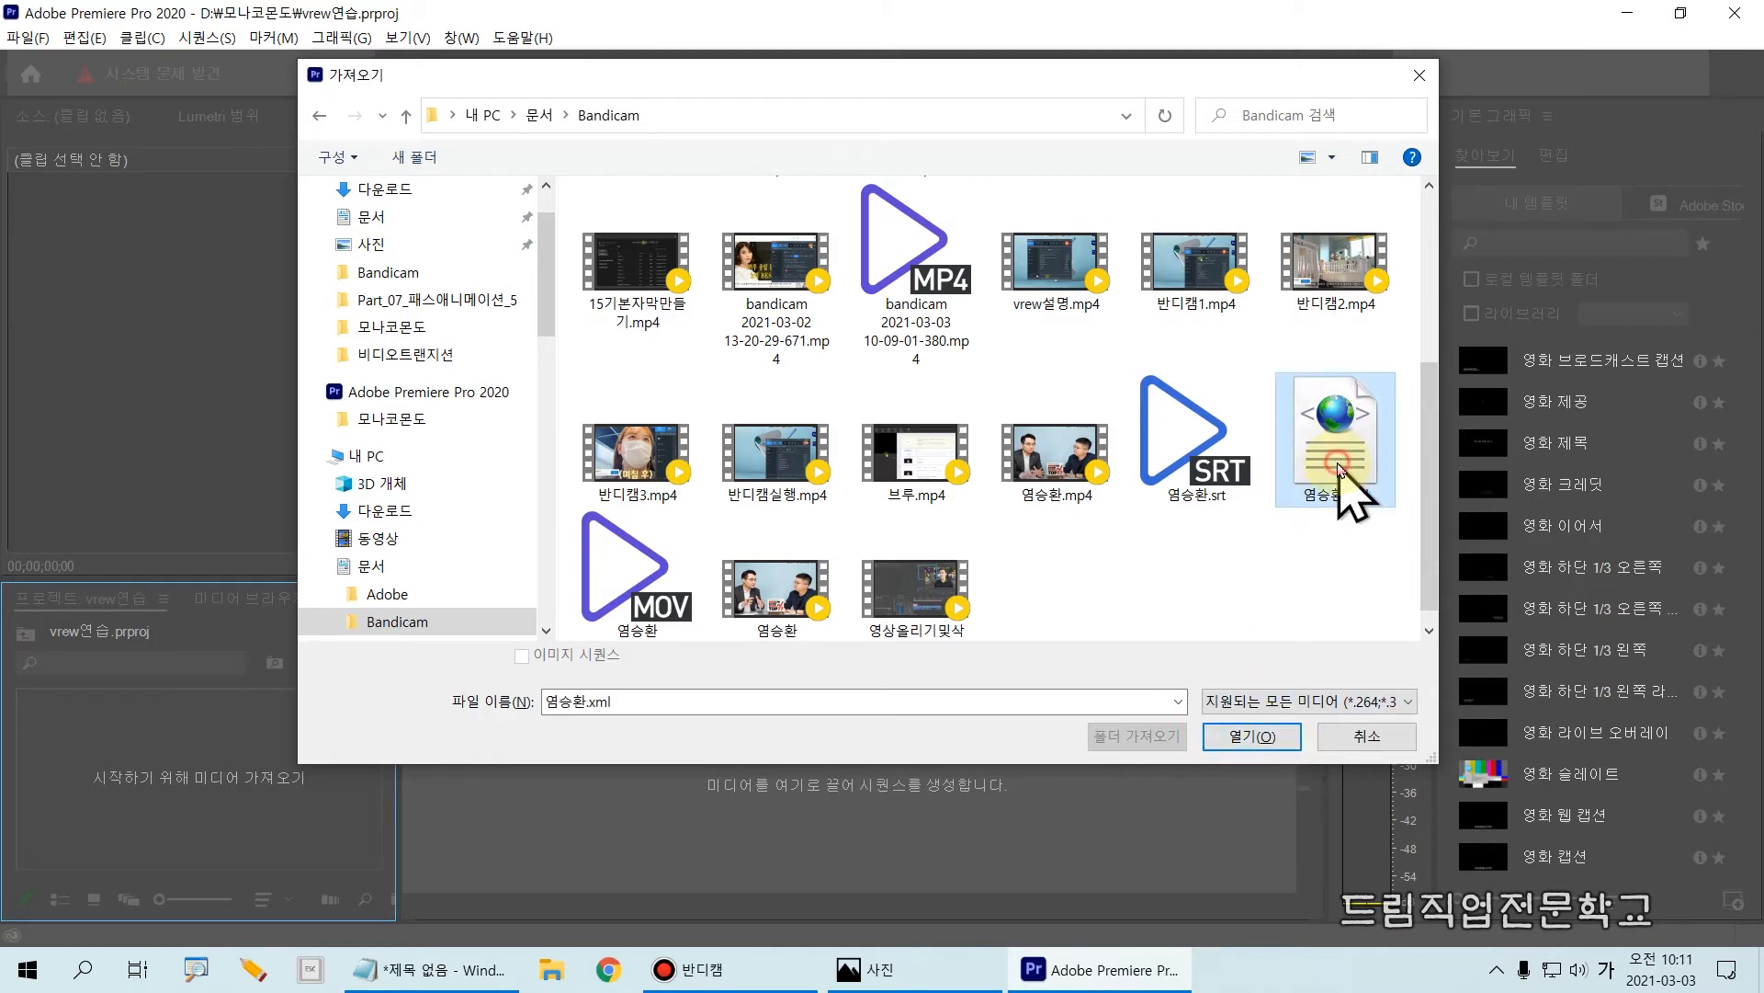
pyautogui.click(1241, 738)
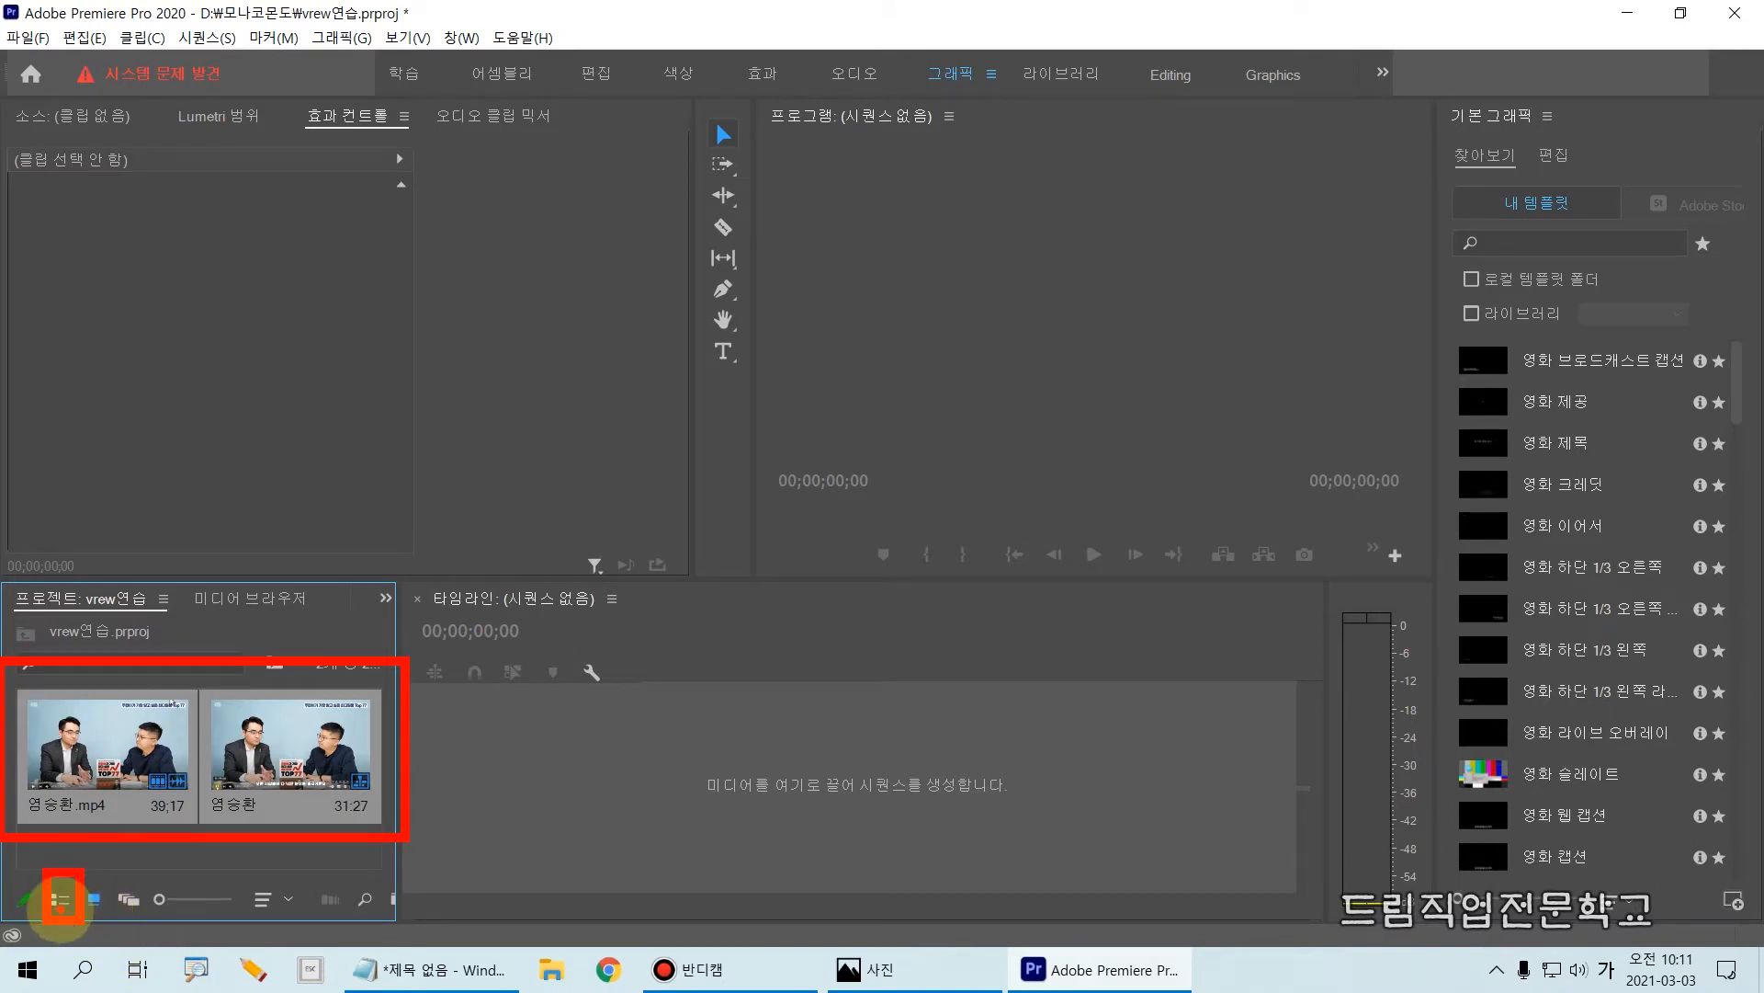
# Step: Show the project items in list view and select the imported mp4 clip and the sequence in turn to compare them
pyautogui.click(56, 898)
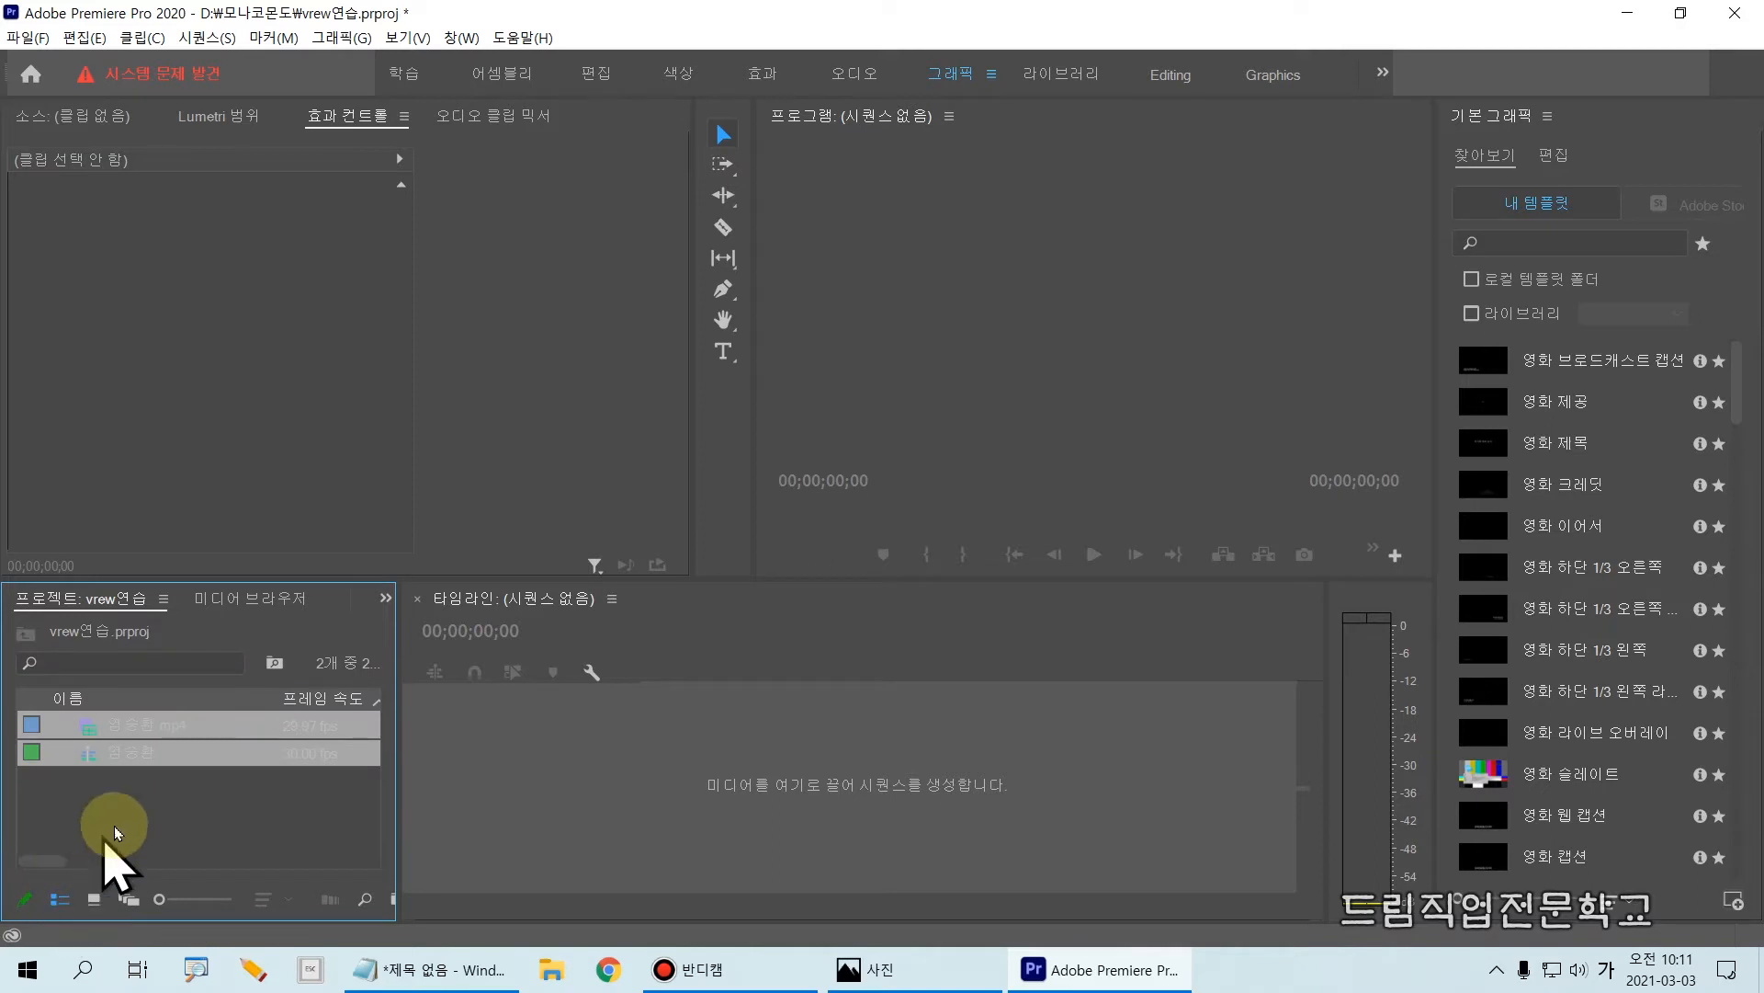
pyautogui.click(146, 722)
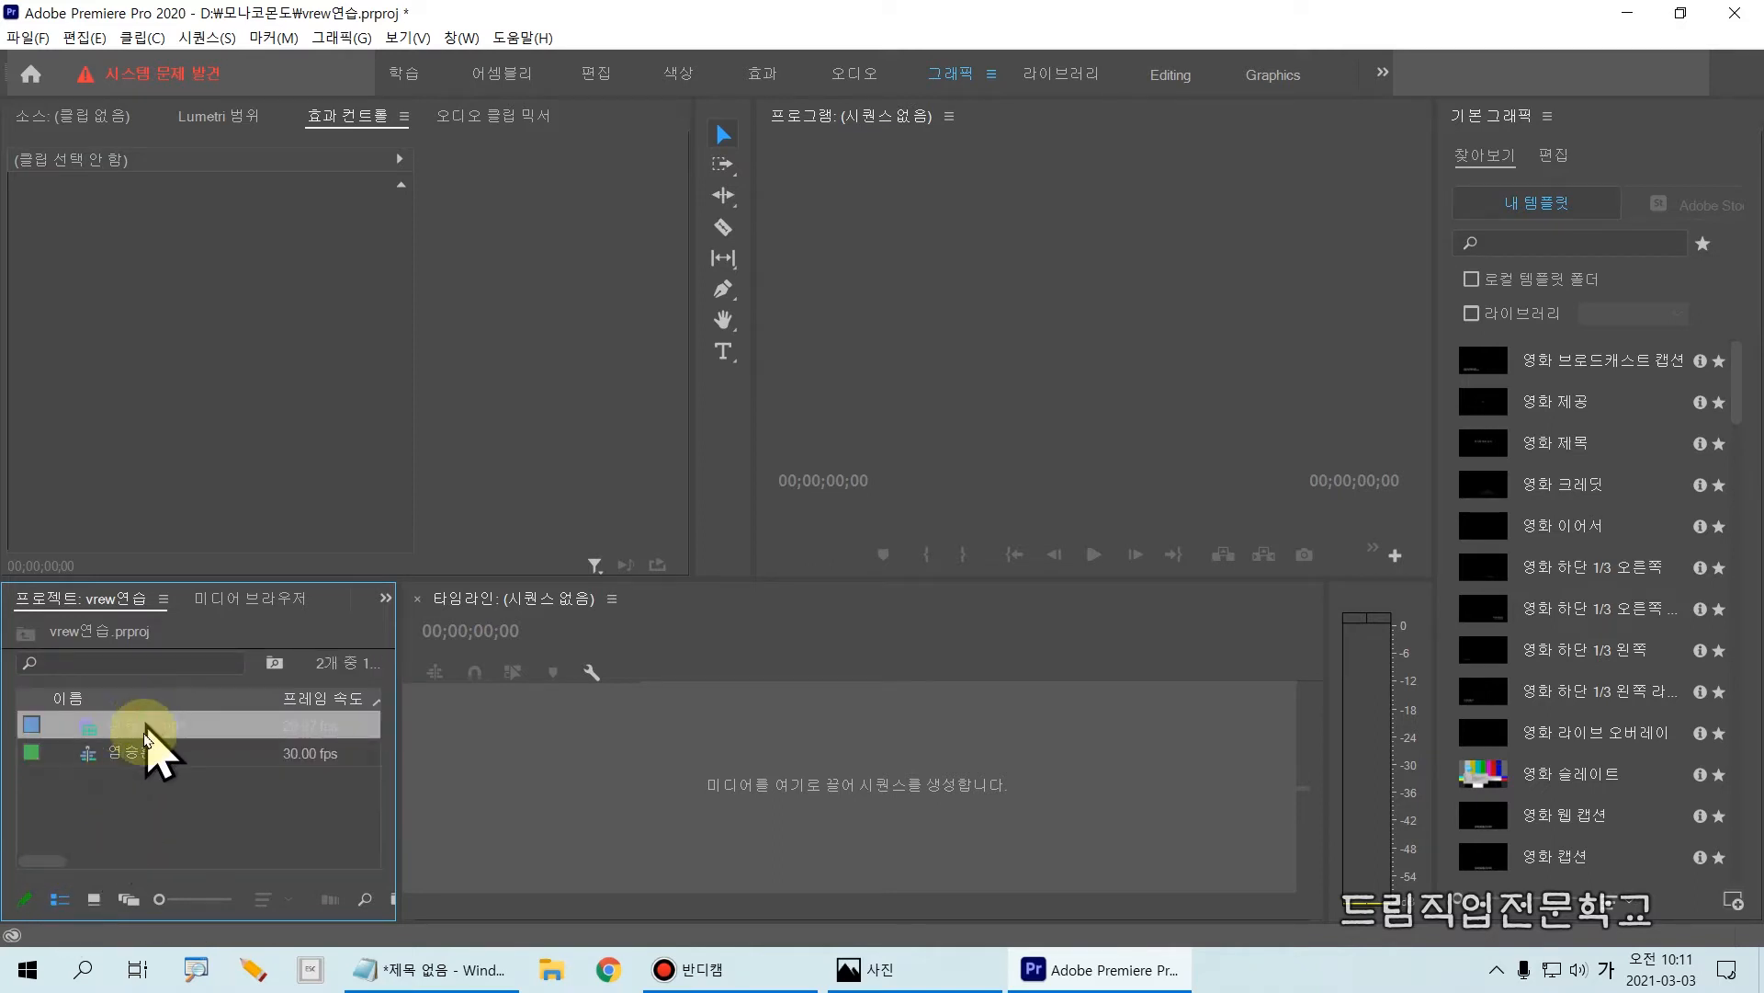
pyautogui.click(147, 755)
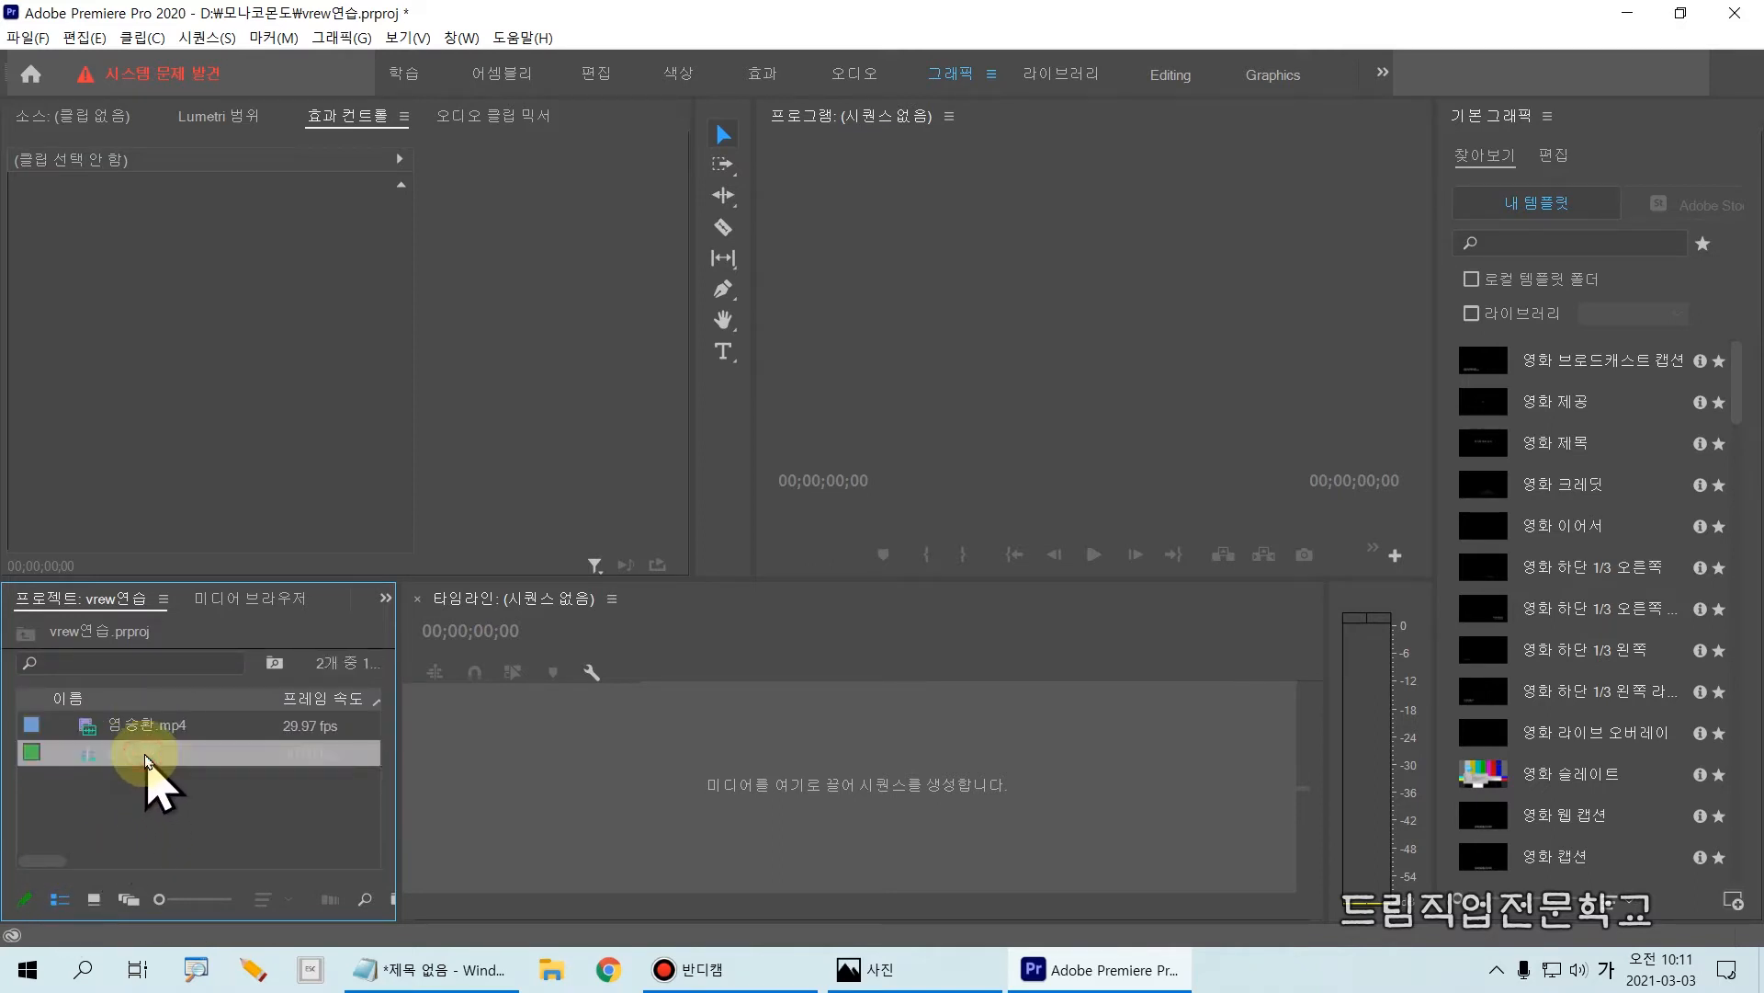
pyautogui.click(151, 801)
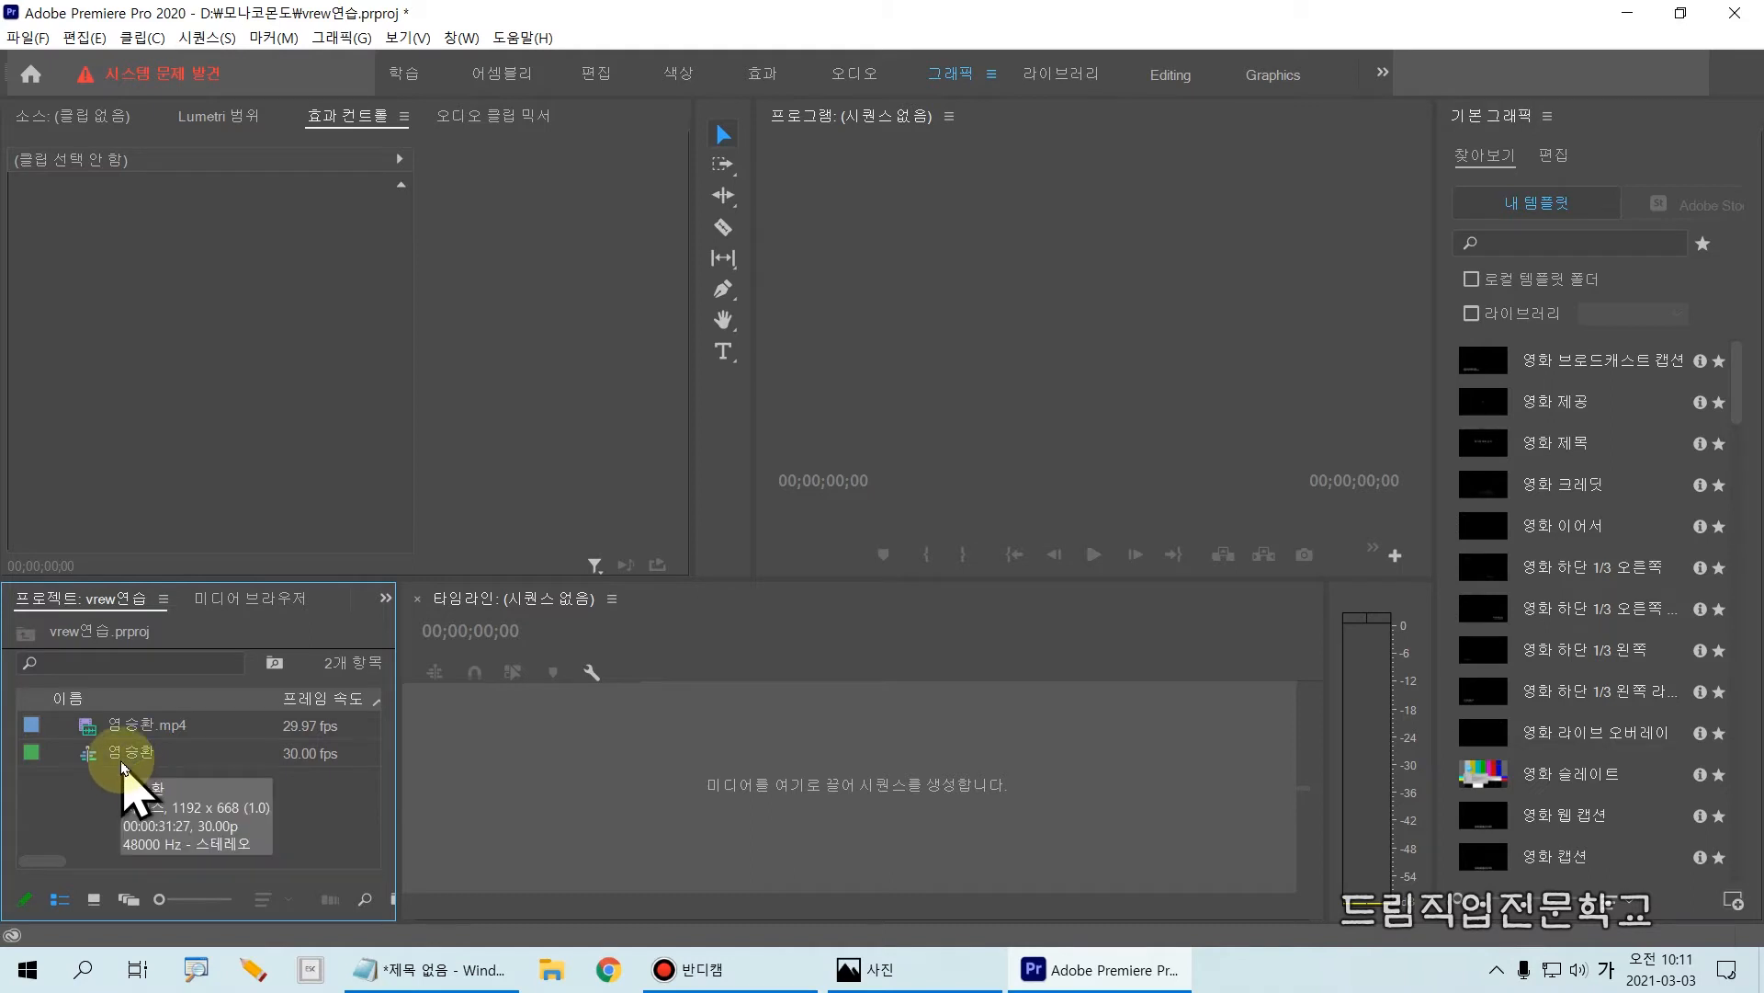
pyautogui.click(144, 751)
pyautogui.click(141, 729)
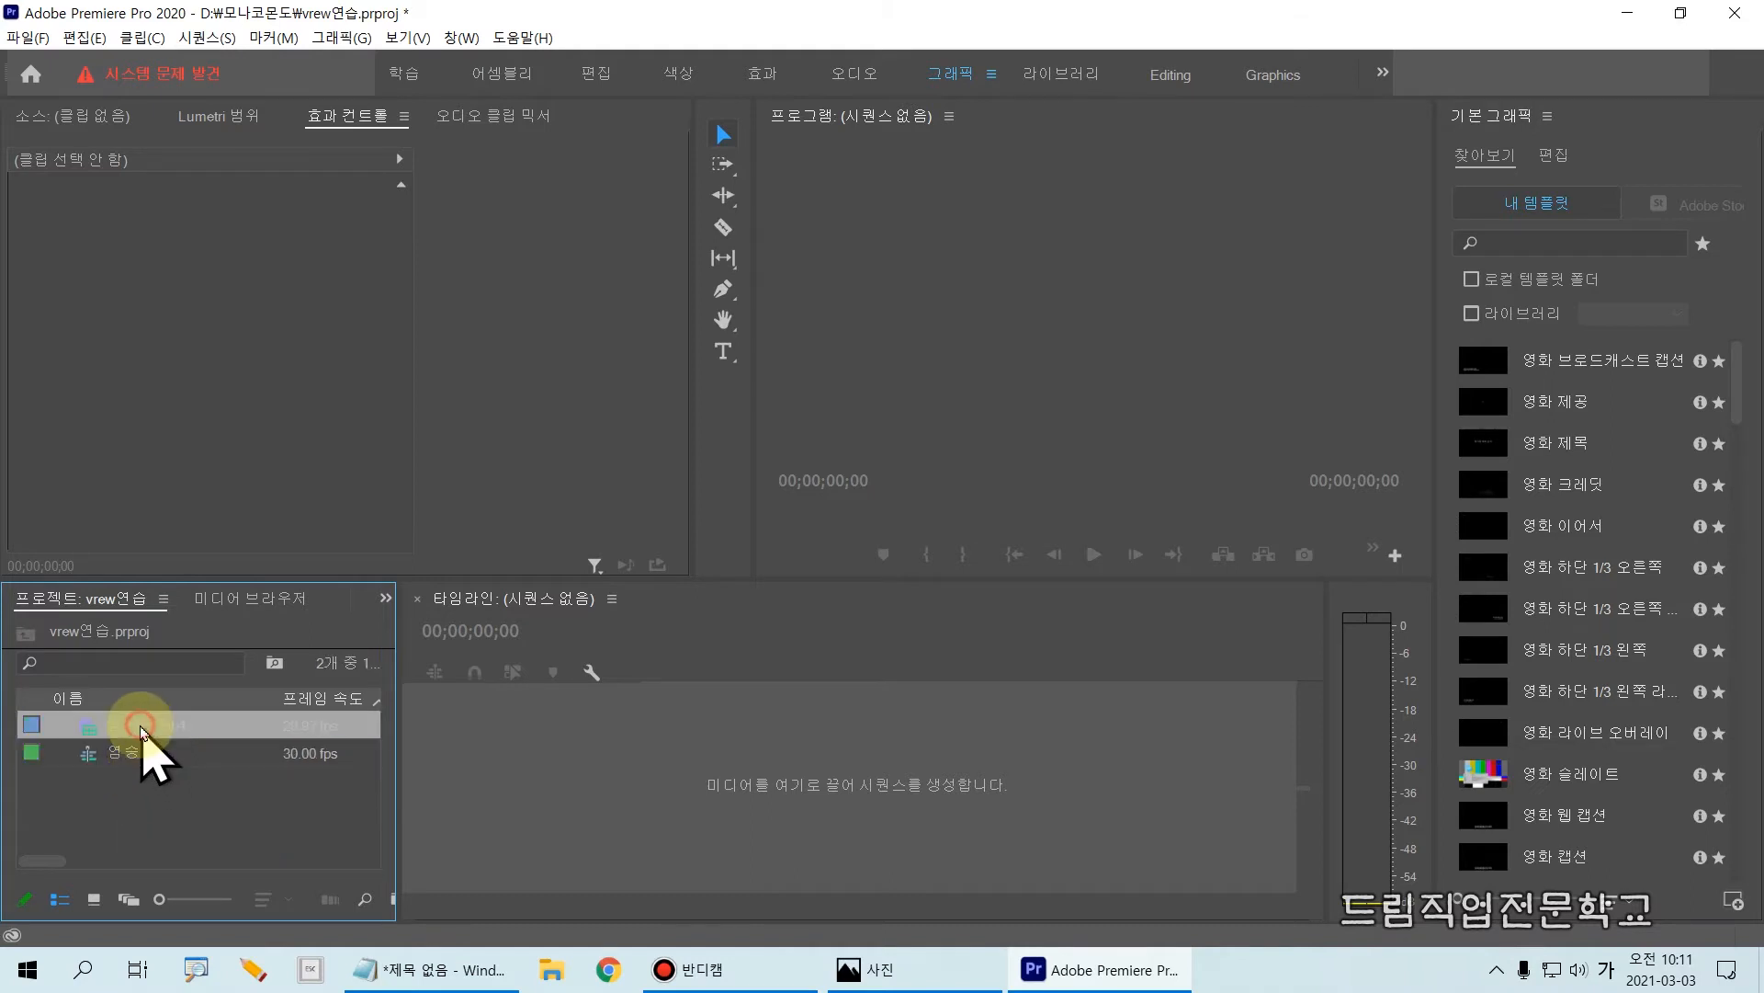
pyautogui.click(149, 800)
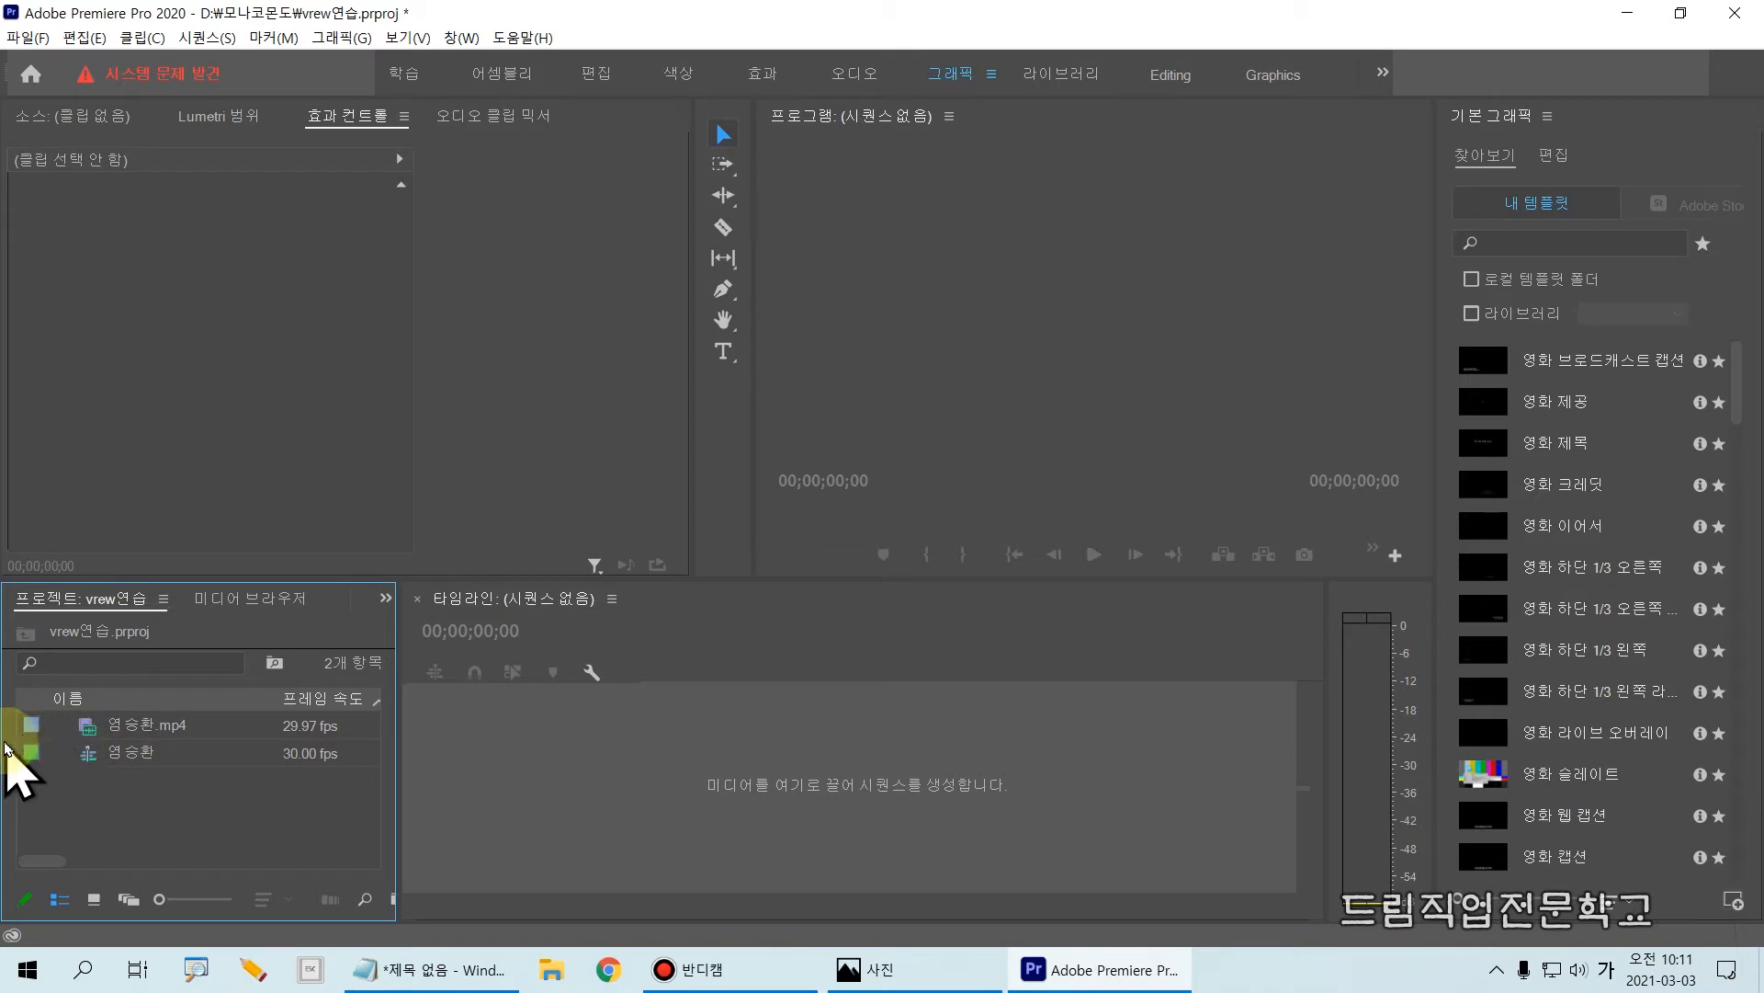
# Step: Open the imported sequence in the timeline
pyautogui.moveTo(7, 739); pyautogui.dragTo(239, 774)
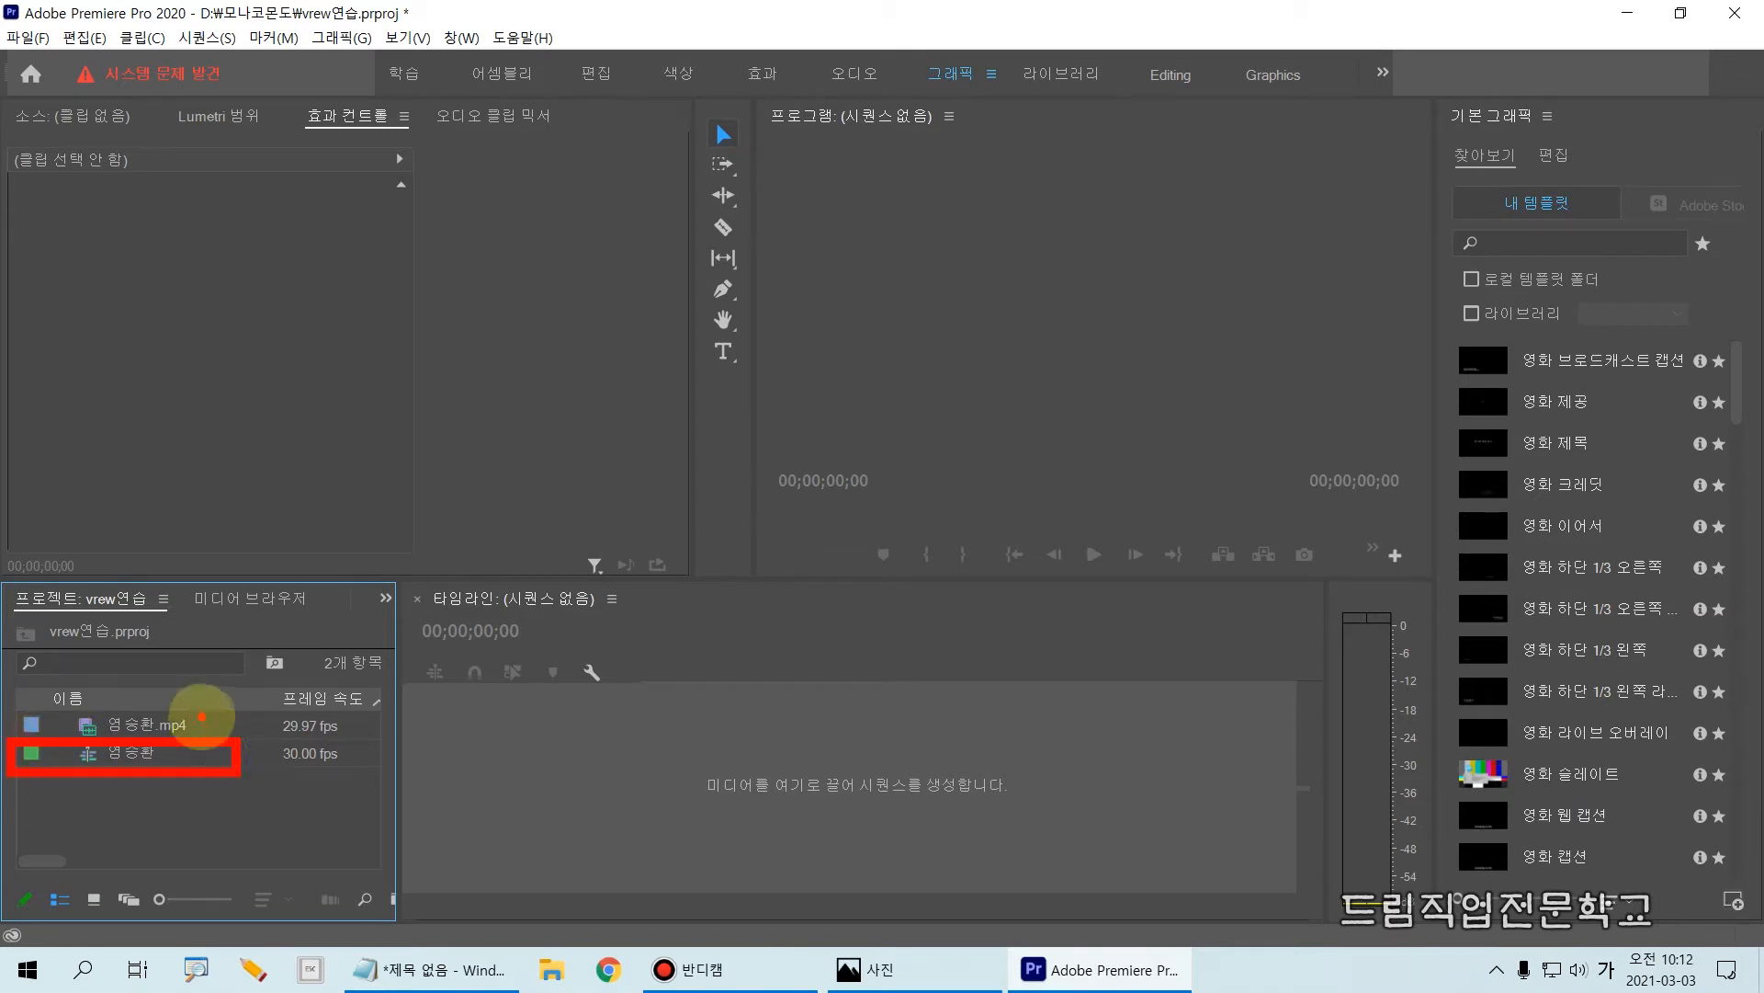
pyautogui.moveTo(201, 715)
pyautogui.mouseDown()
pyautogui.moveTo(165, 718)
pyautogui.moveTo(212, 735)
pyautogui.mouseUp()
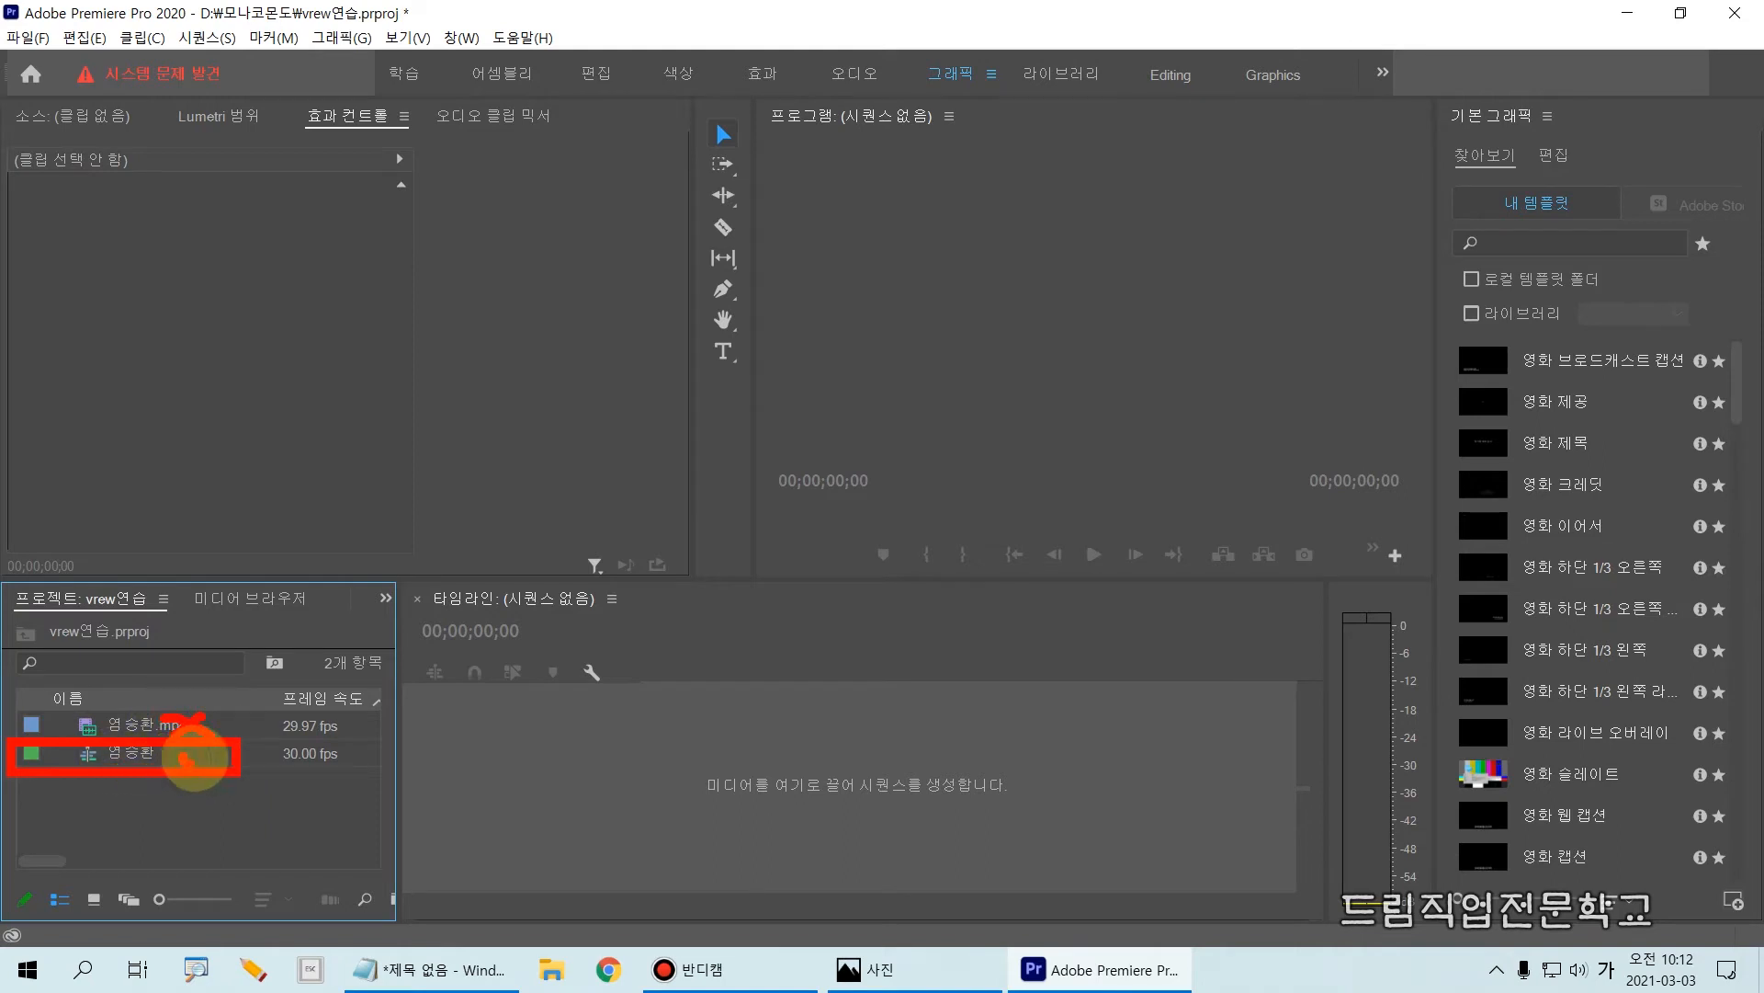
pyautogui.moveTo(215, 759); pyautogui.dragTo(223, 746)
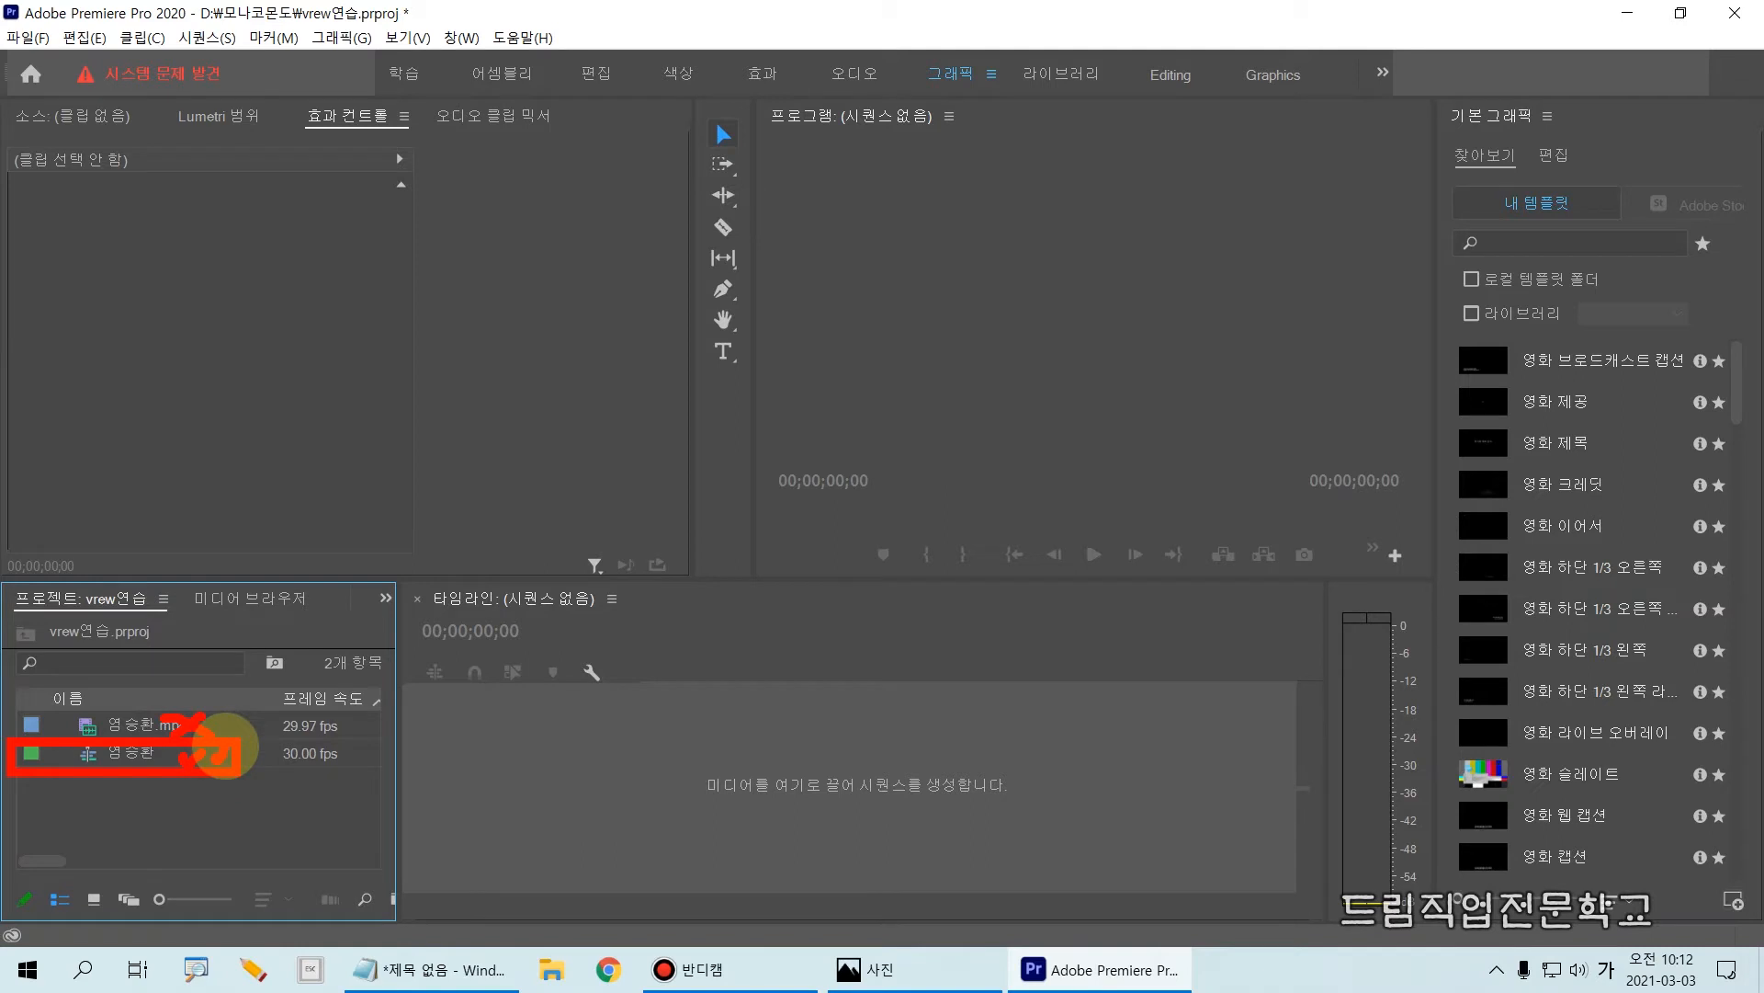
pyautogui.click(132, 760)
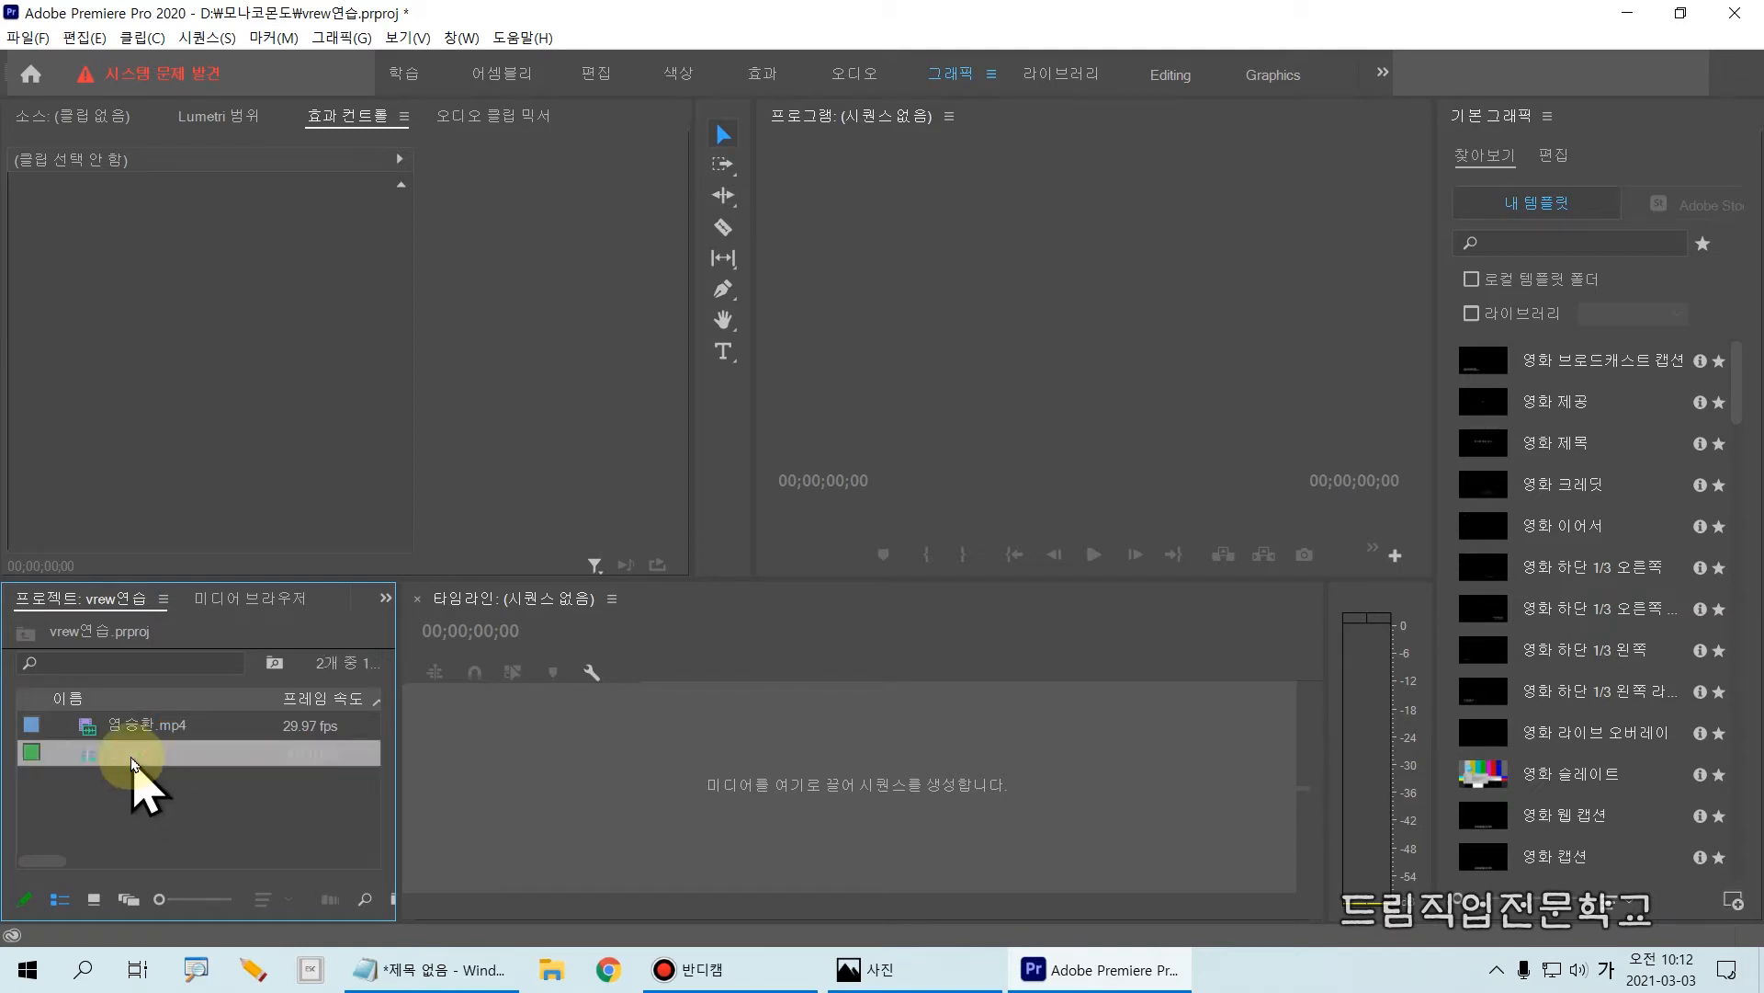
pyautogui.click(131, 759)
pyautogui.doubleClick(97, 761)
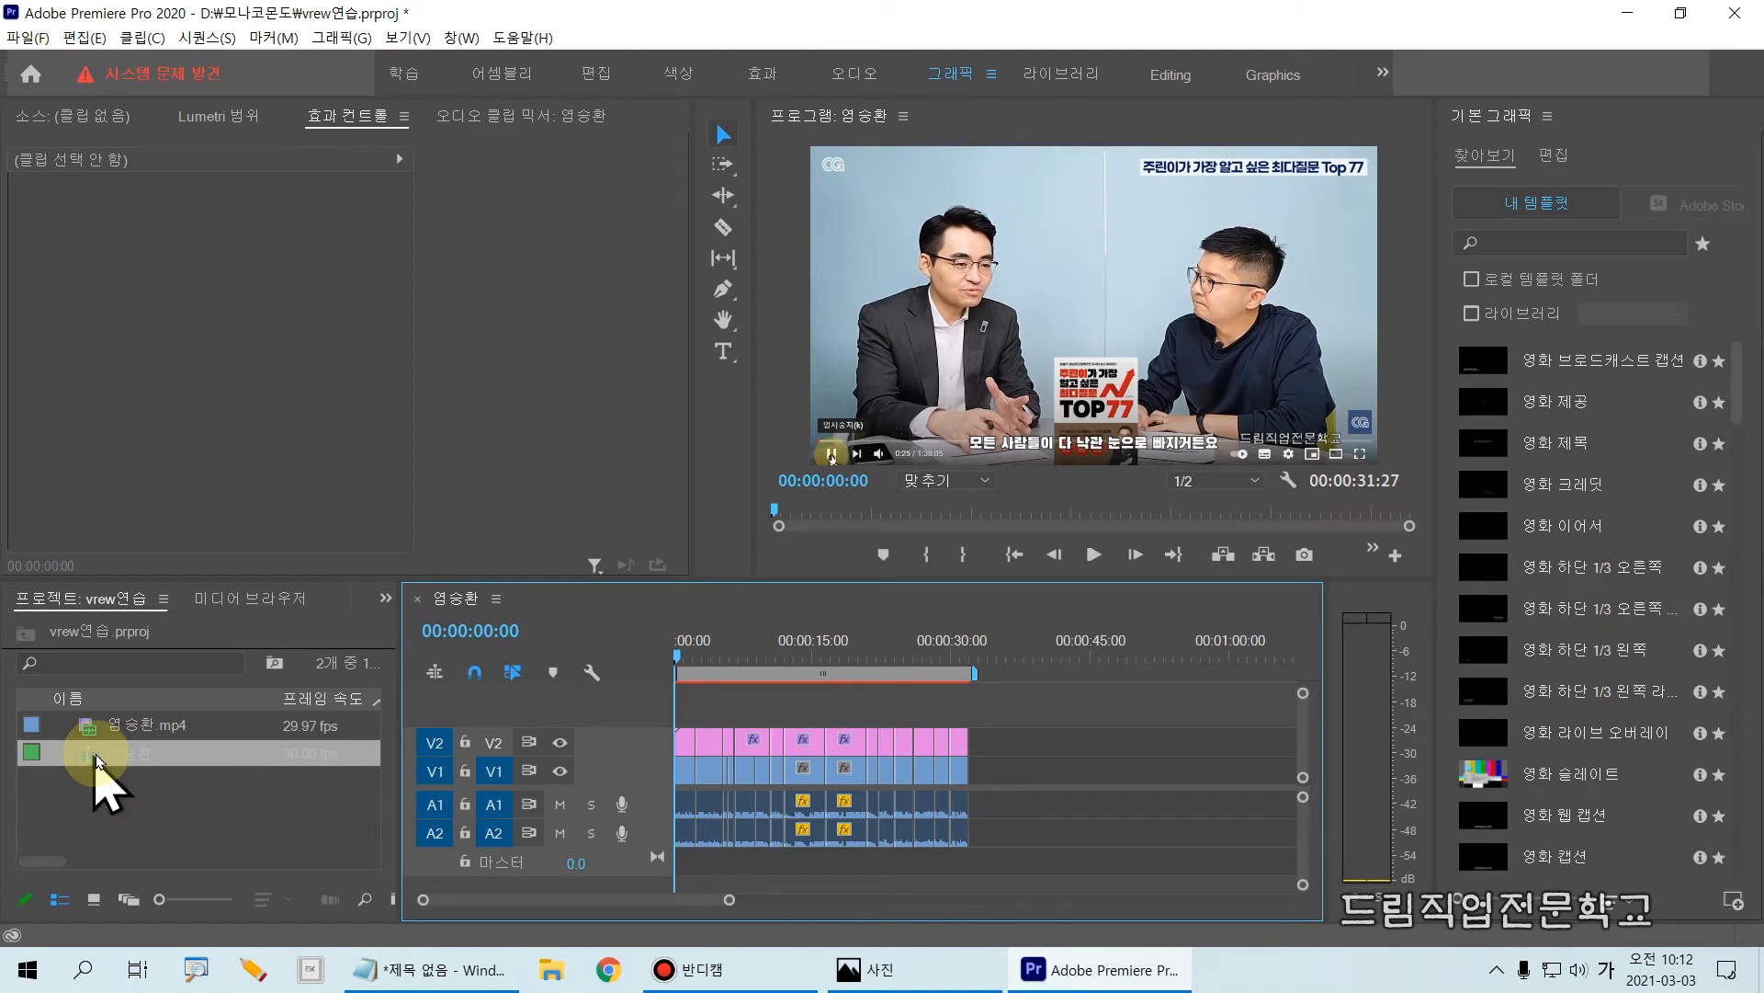
pyautogui.moveTo(639, 752); pyautogui.dragTo(1013, 857)
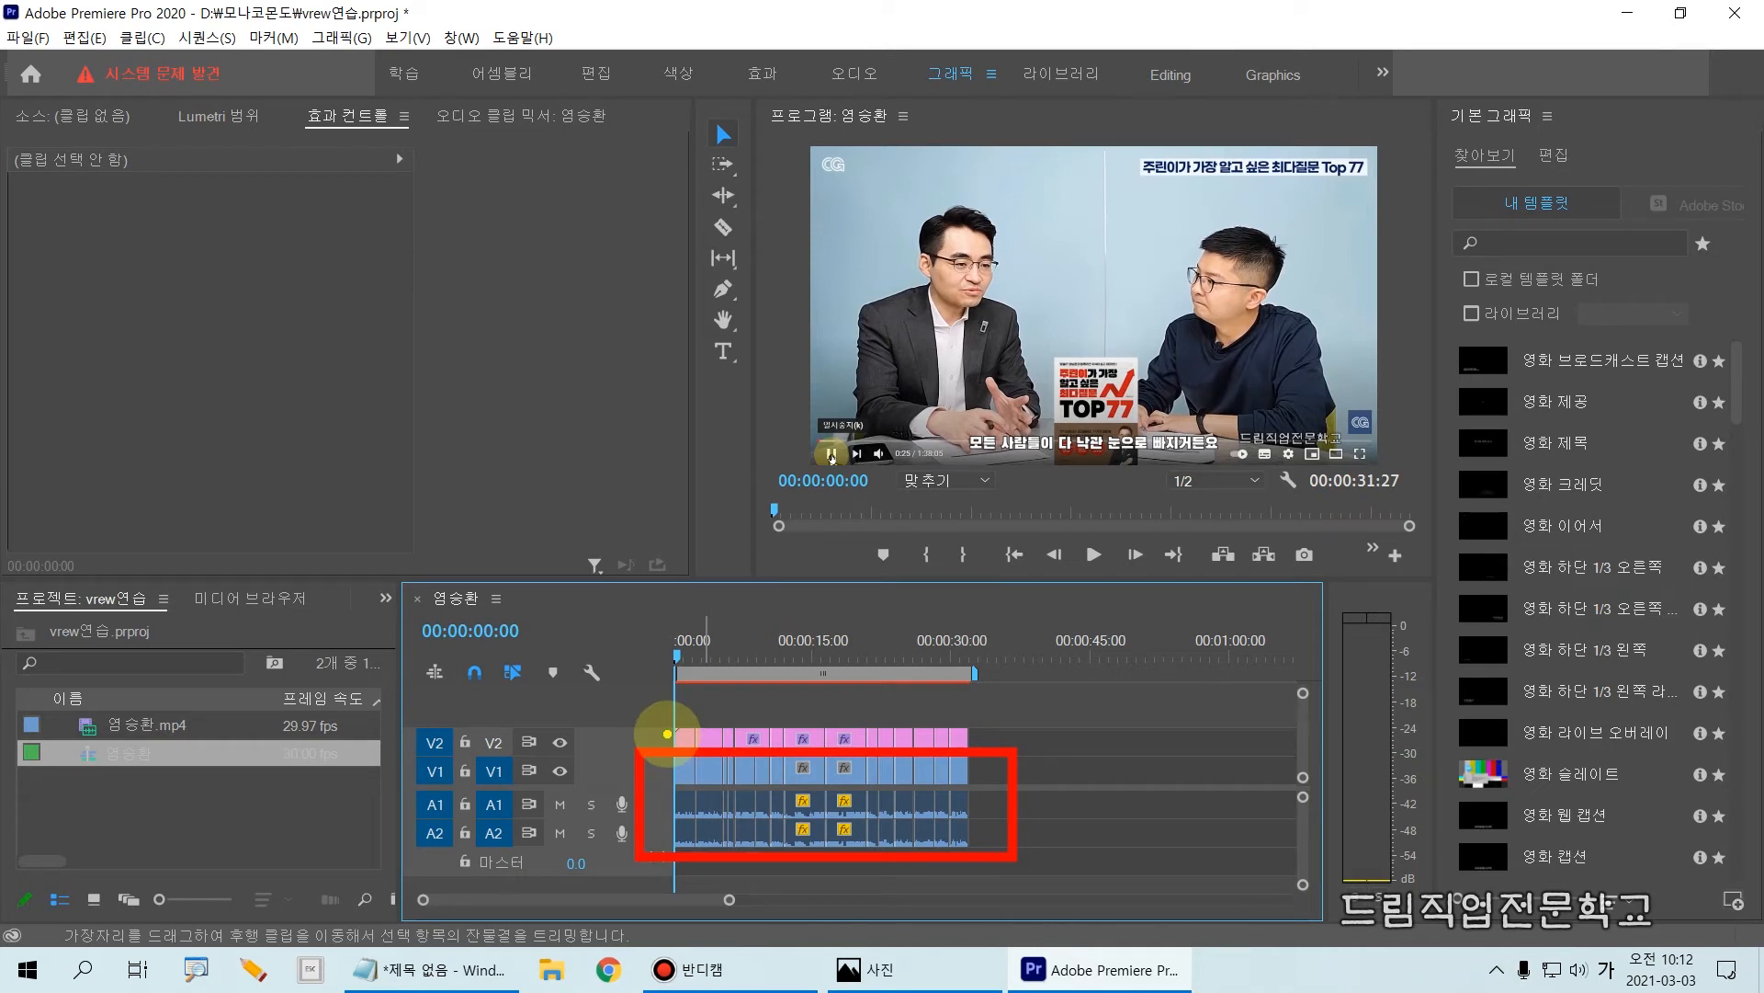
pyautogui.moveTo(653, 701); pyautogui.dragTo(1011, 759)
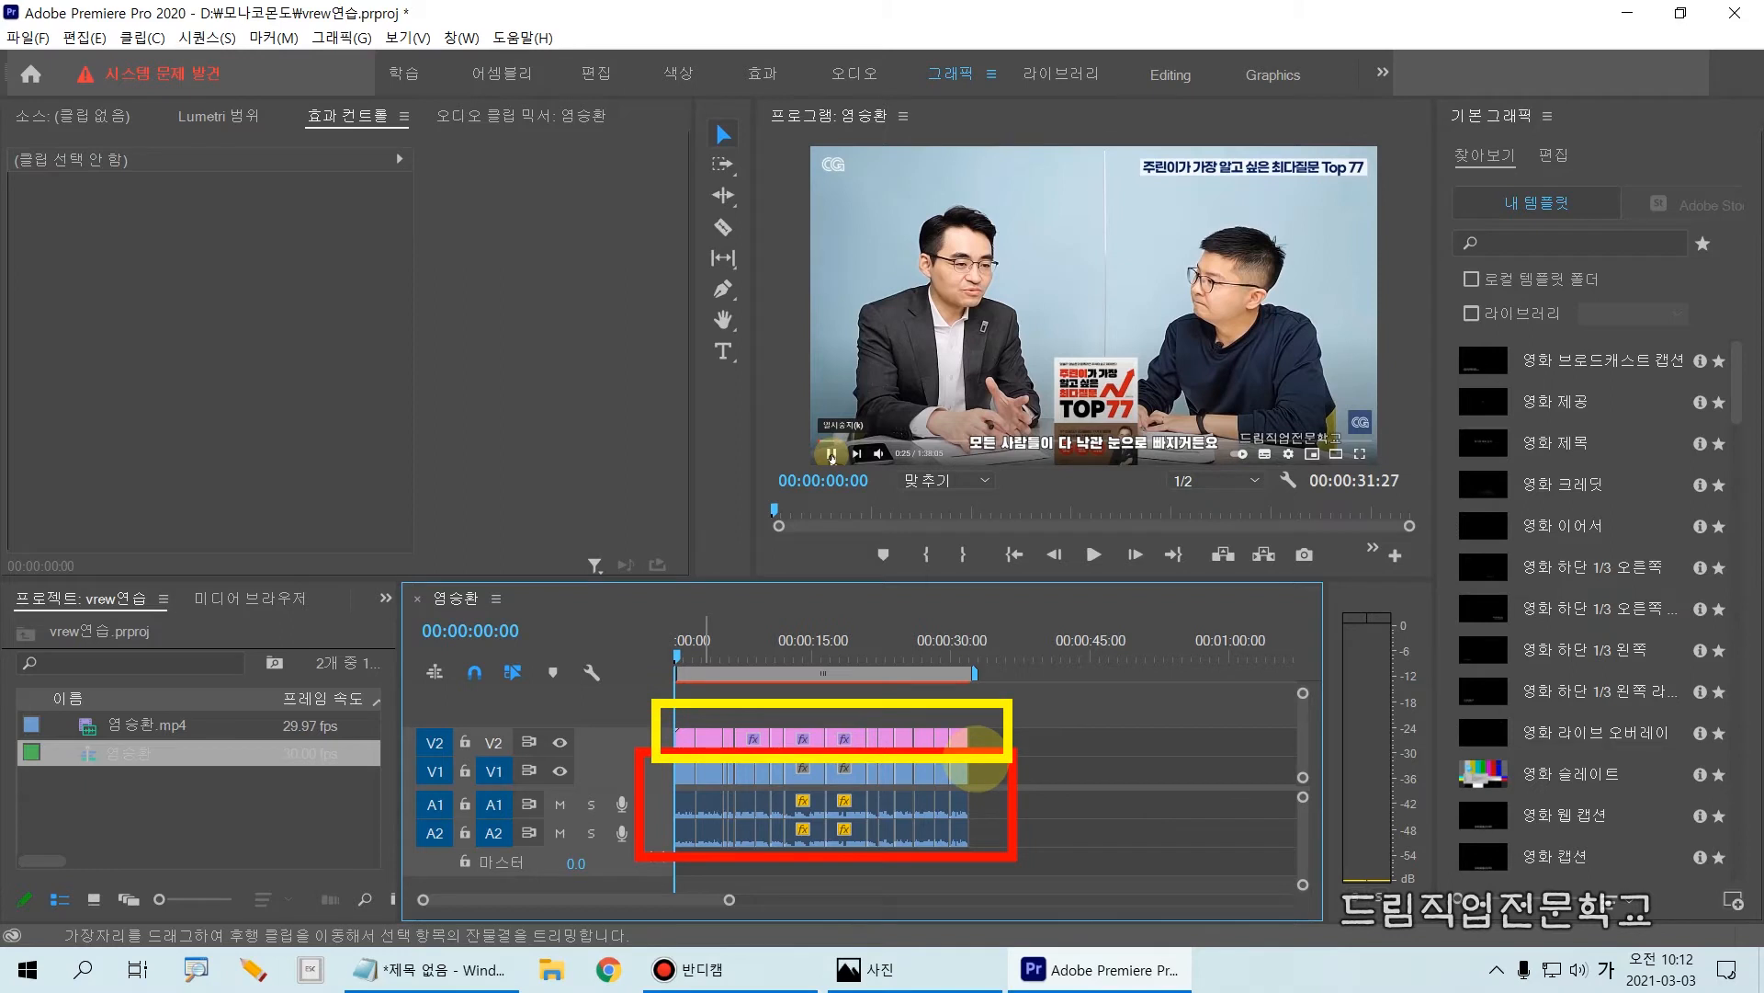
pyautogui.press('Escape')
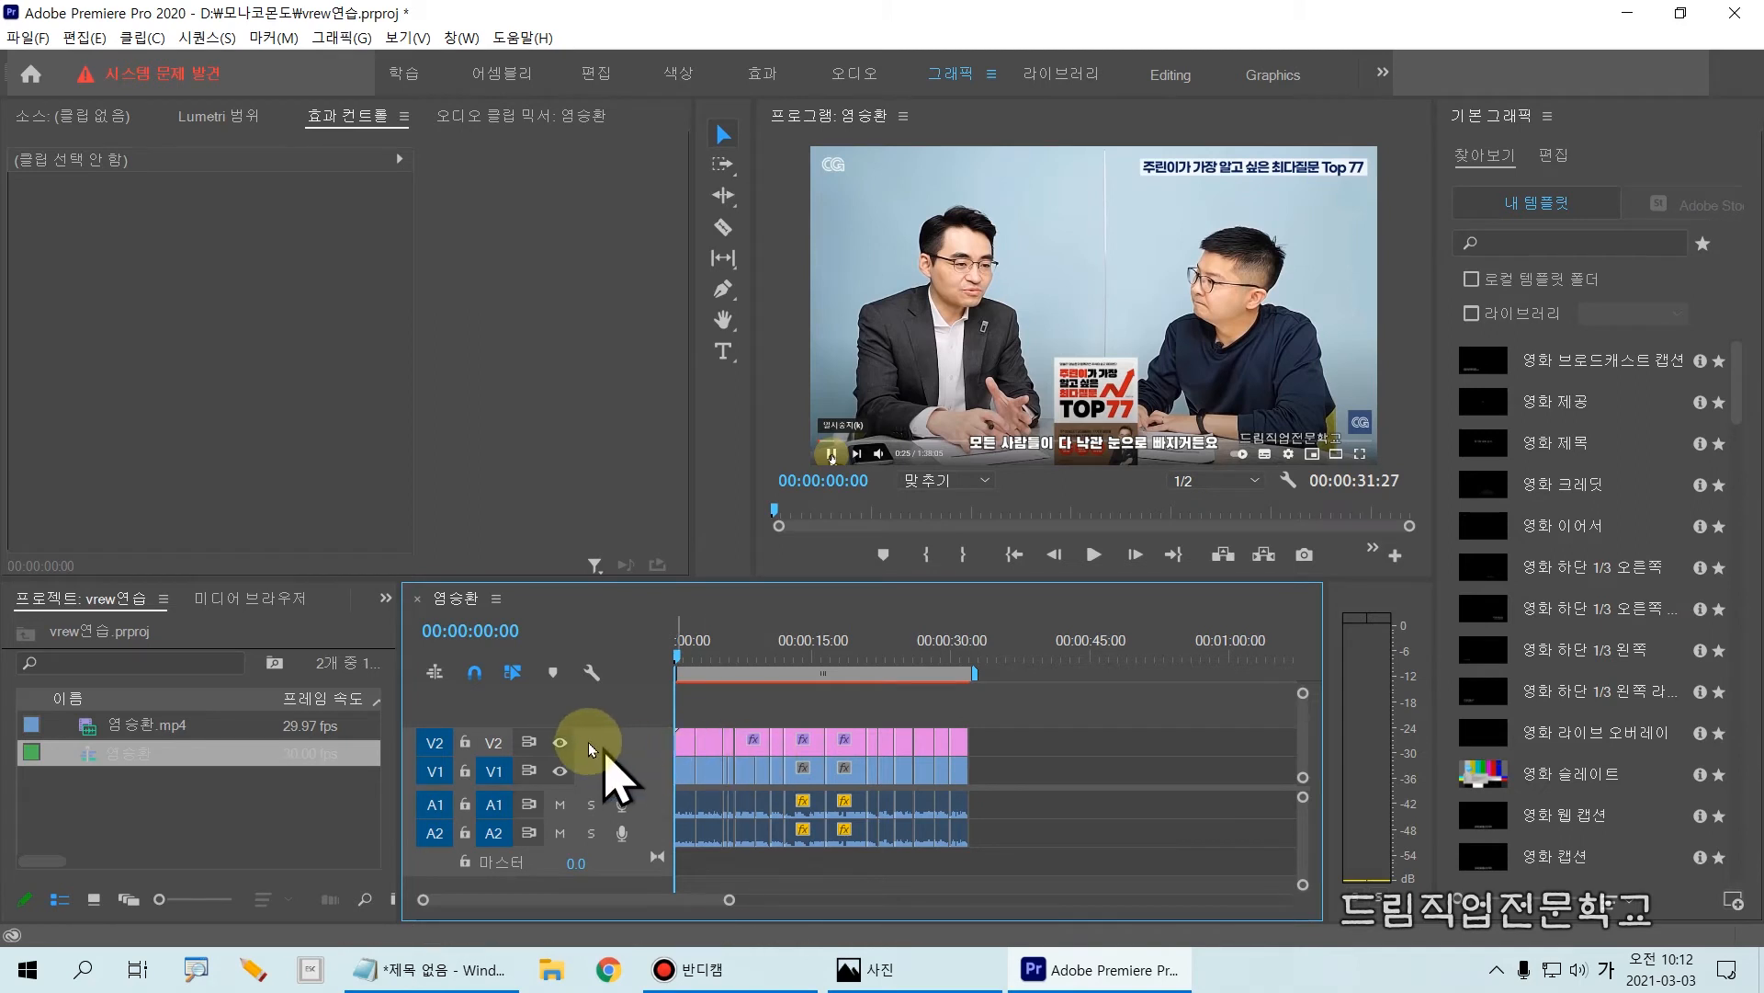
pyautogui.moveTo(538, 713); pyautogui.dragTo(600, 775)
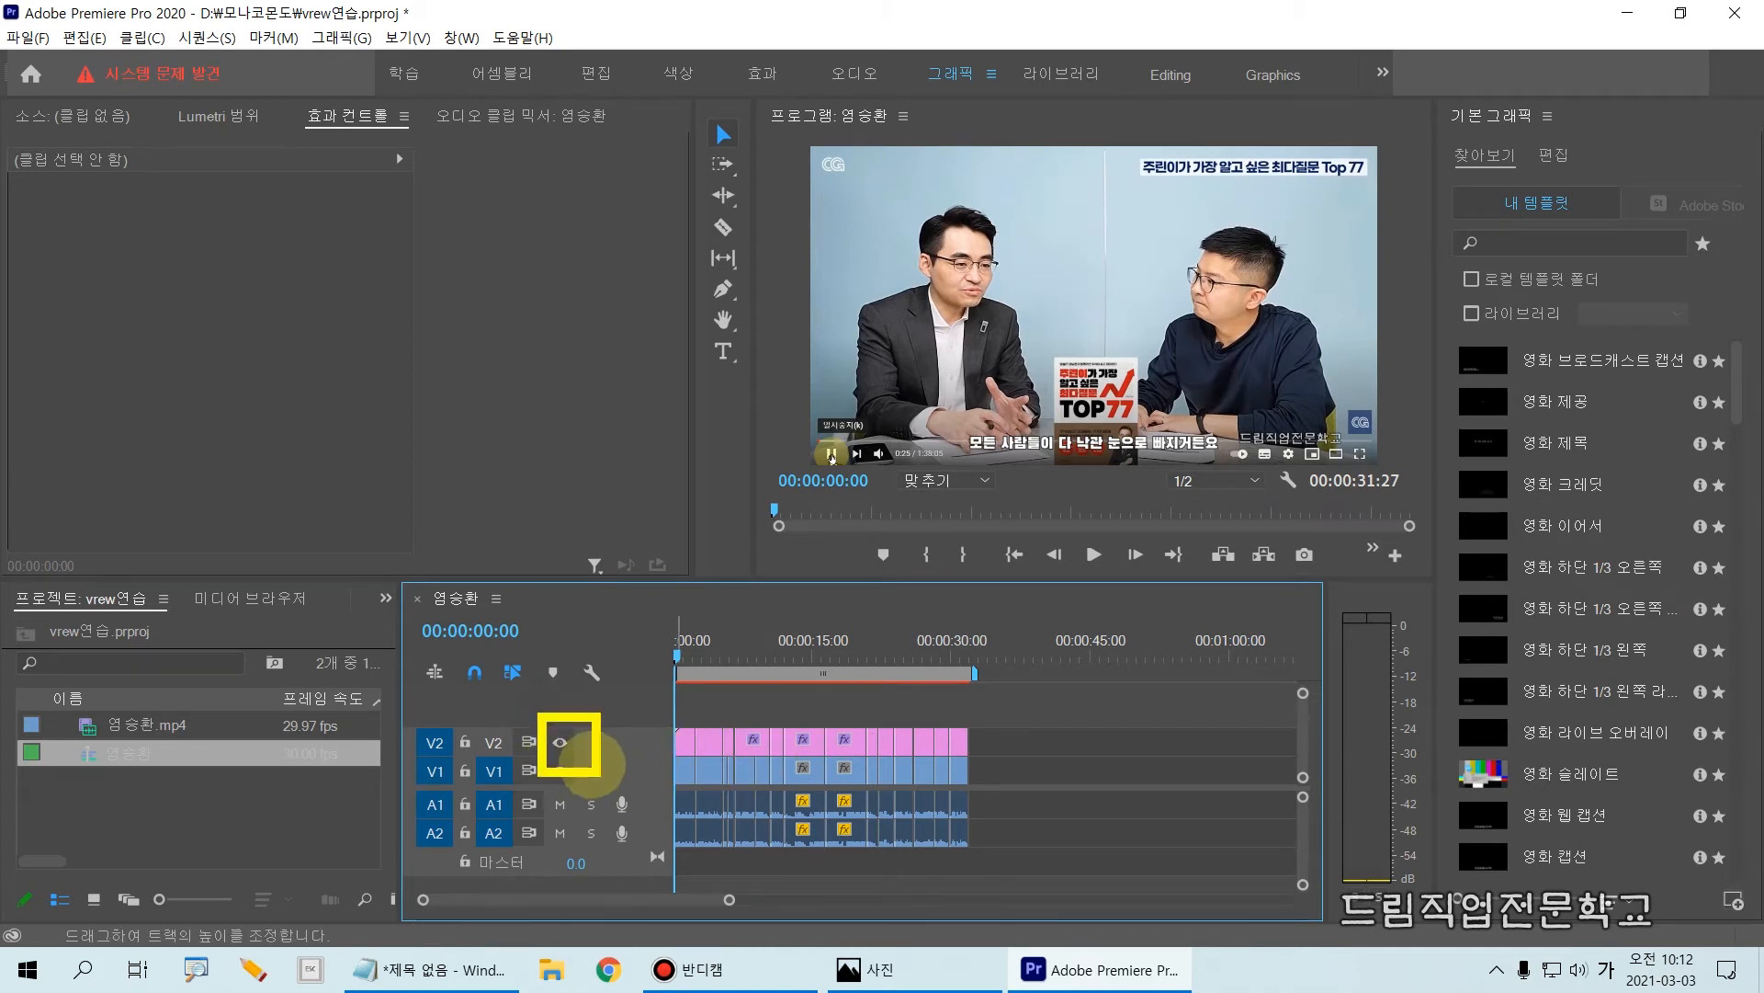
pyautogui.press('Escape')
# Step: Toggle the V2 track's output off and on several times to compare the picture with and without subtitles
pyautogui.click(561, 742)
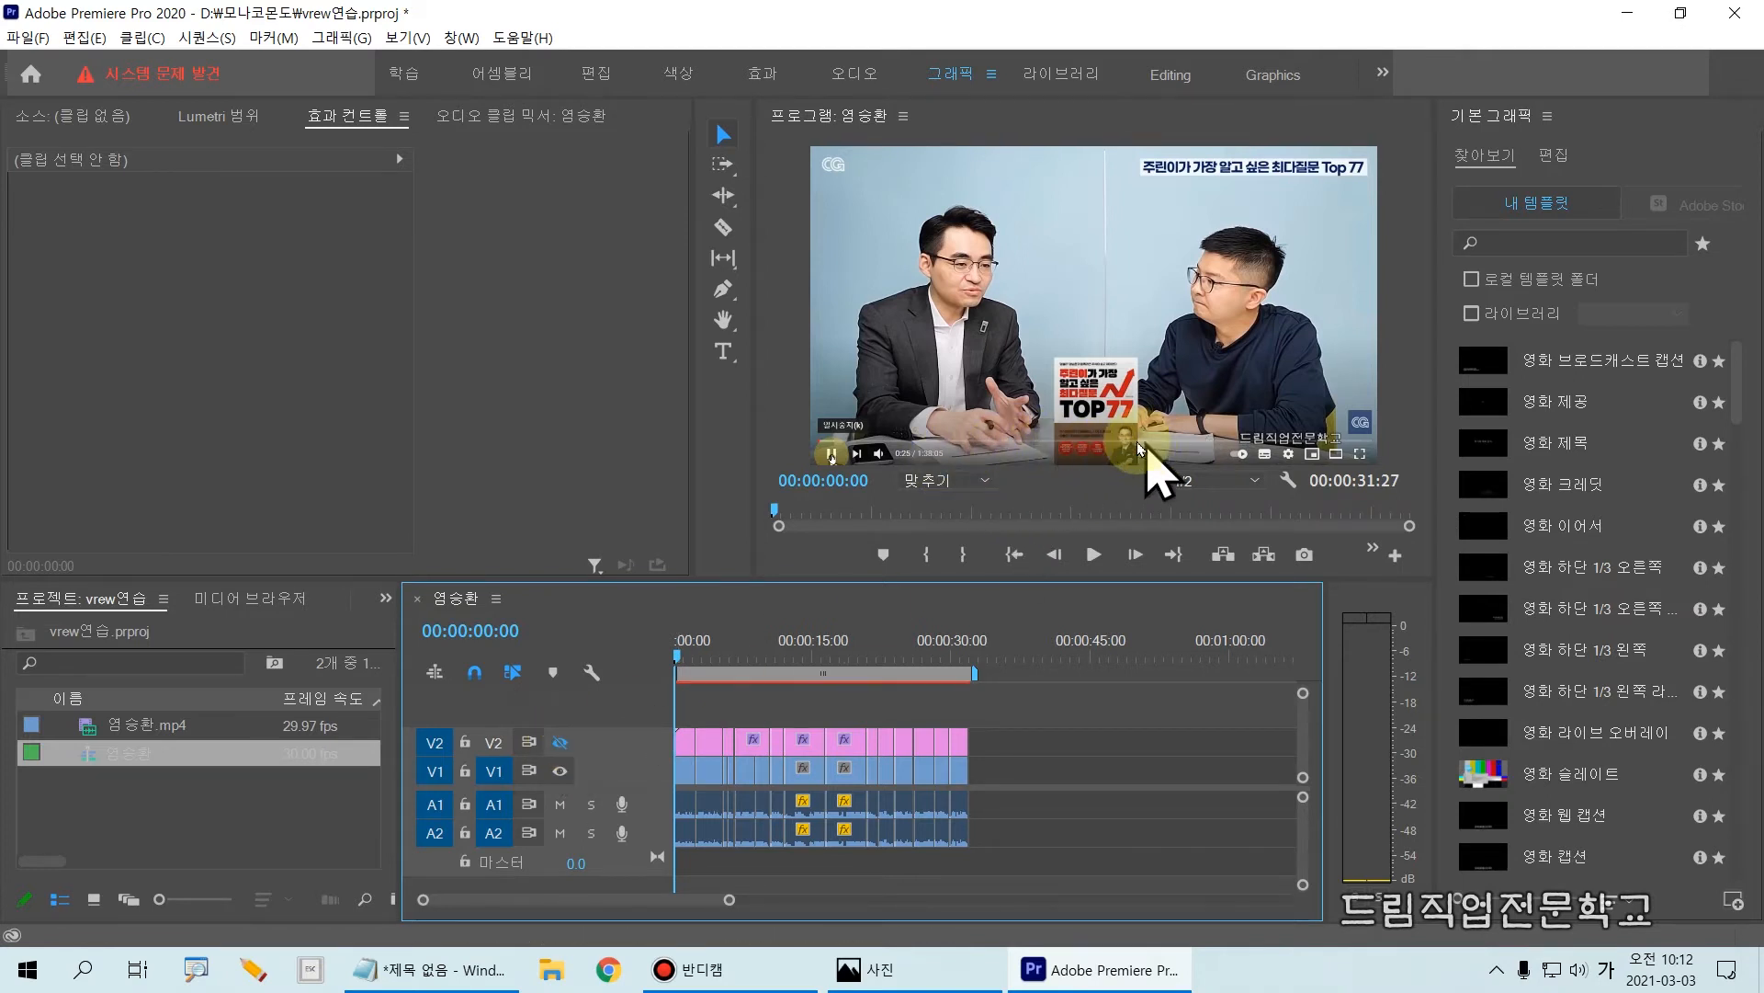
pyautogui.click(559, 741)
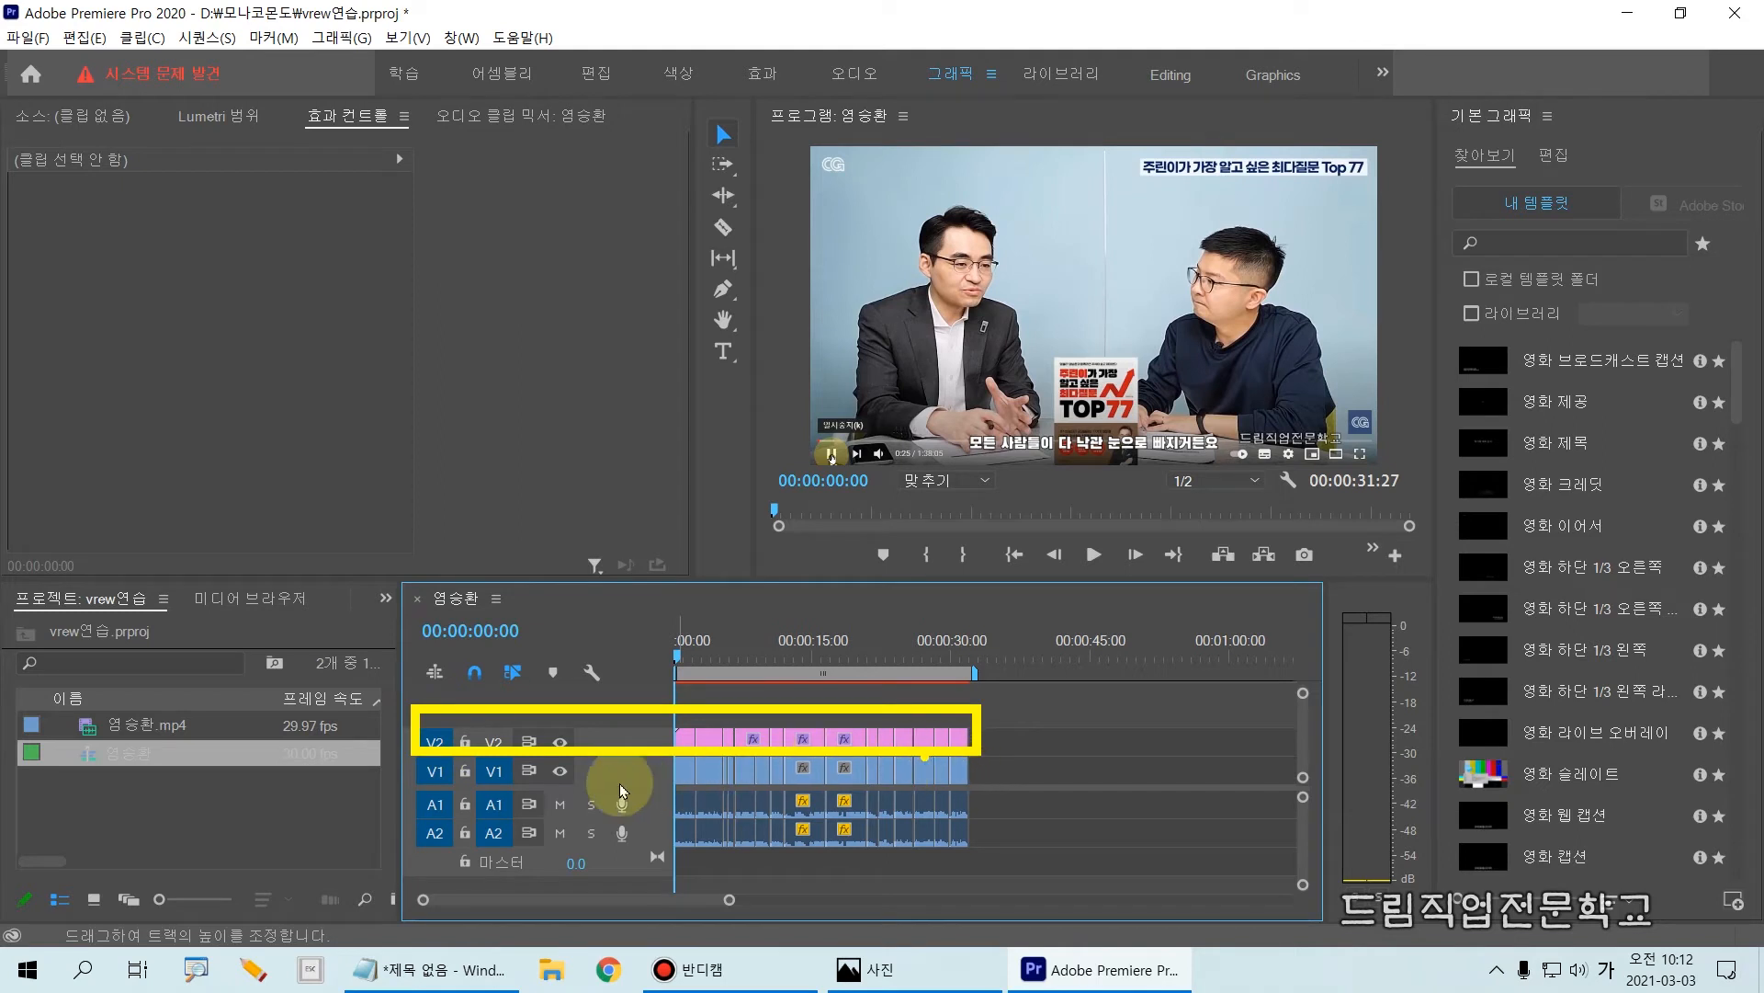
pyautogui.click(560, 742)
pyautogui.click(560, 744)
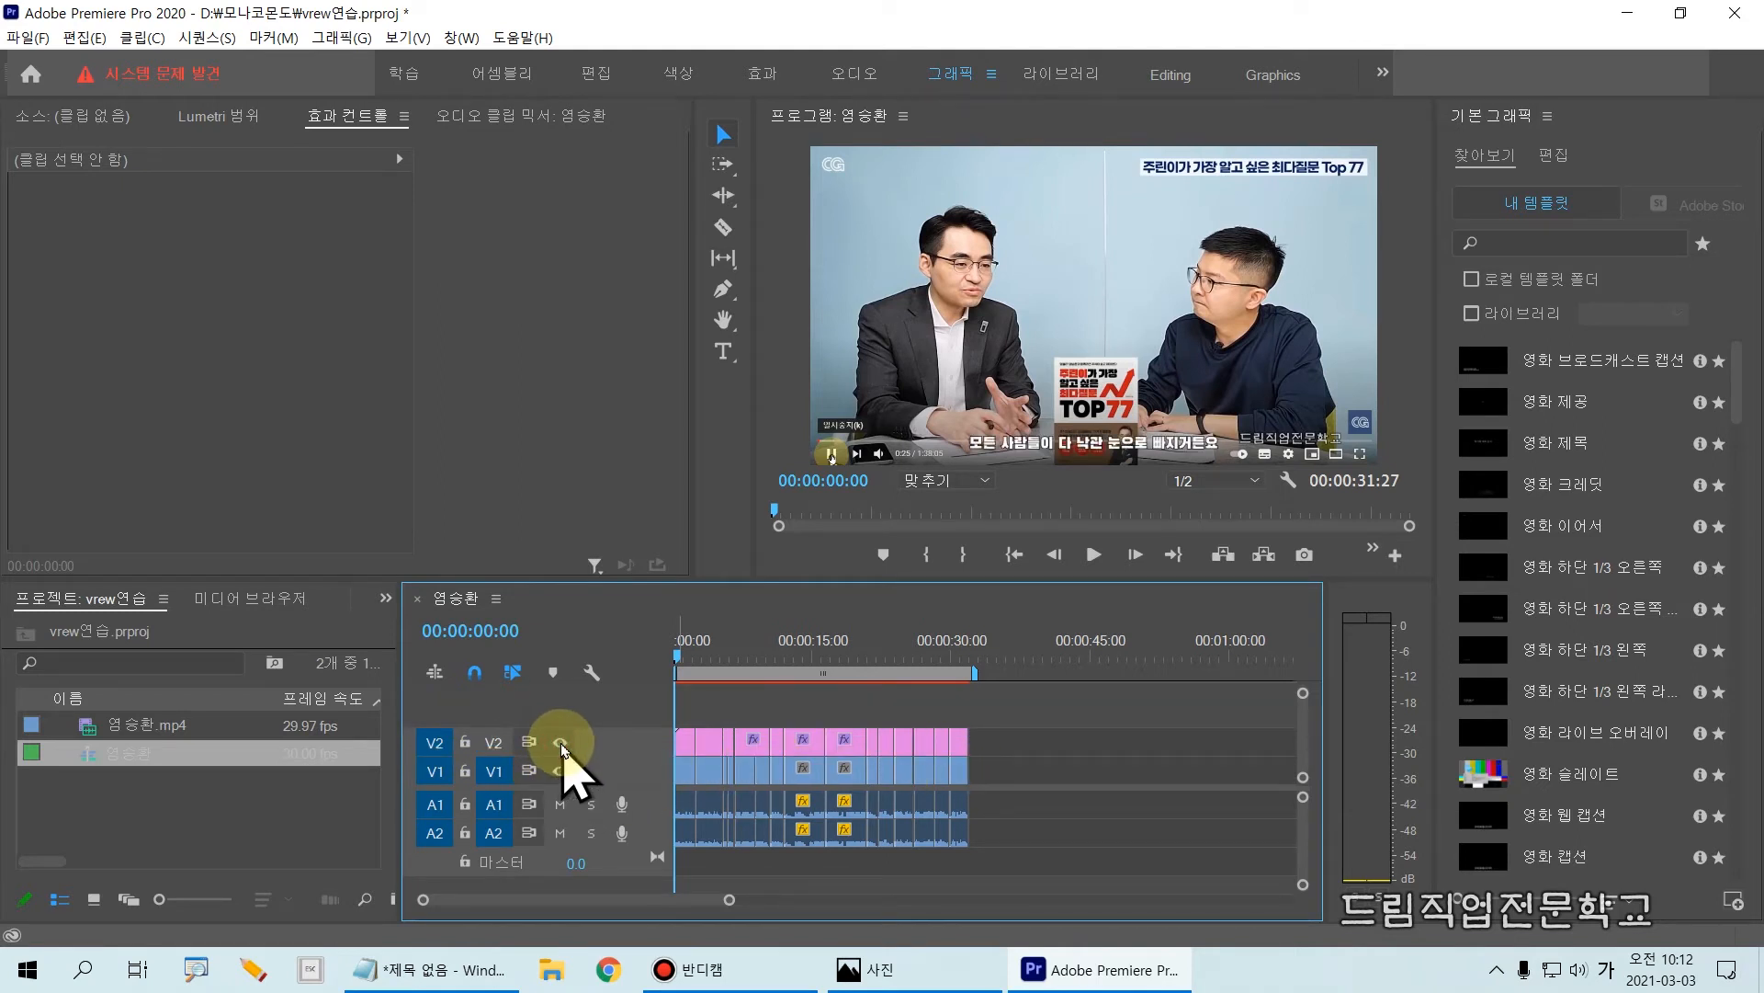
pyautogui.click(561, 744)
pyautogui.click(561, 744)
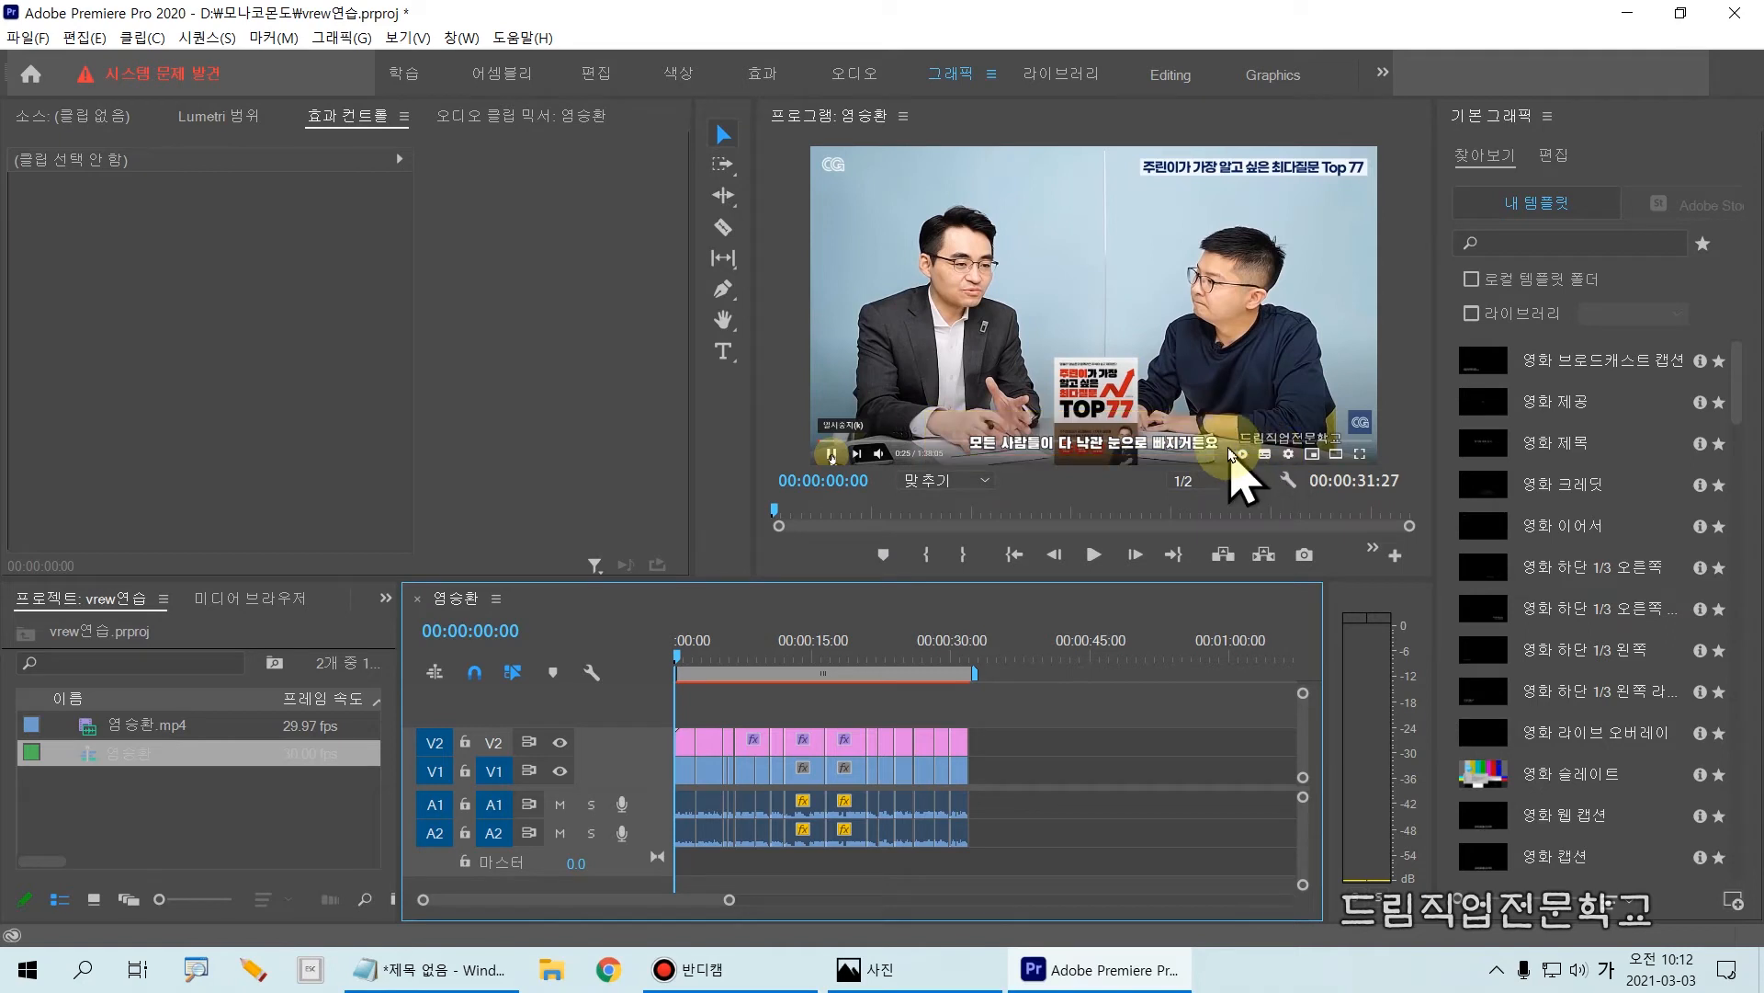
pyautogui.click(360, 721)
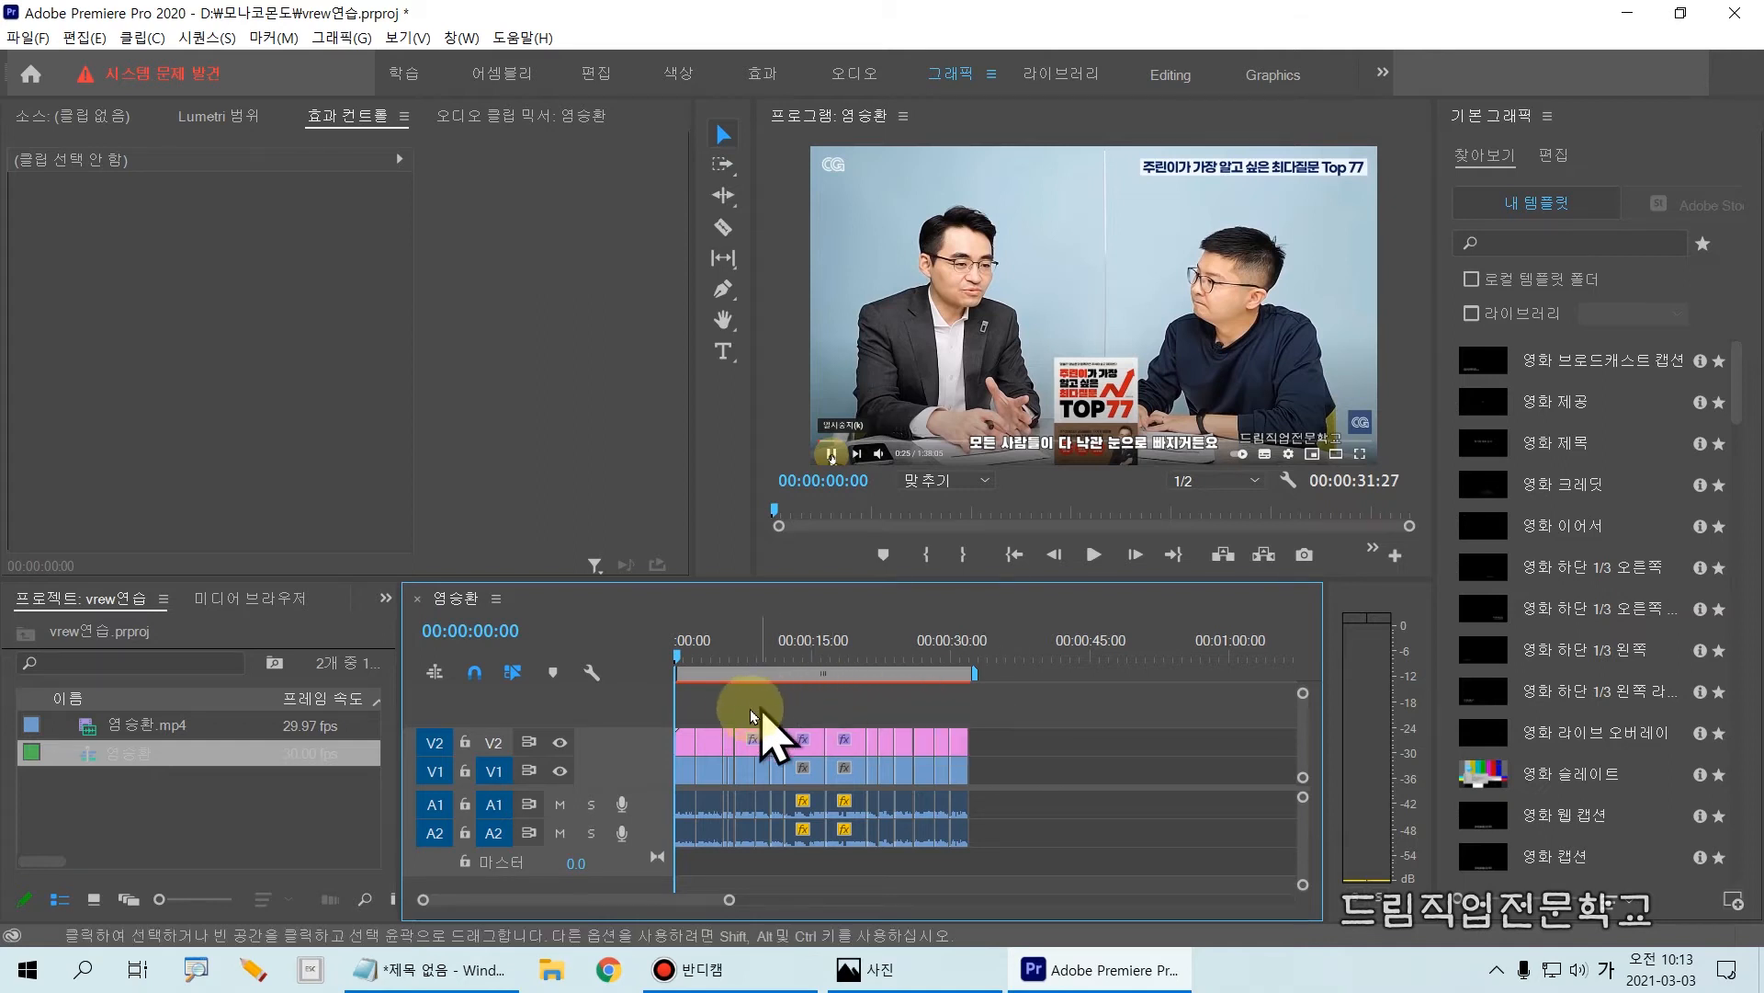
# Step: Select the first subtitle clip on V2 and change its text layer's font to East Sea Dokdo
pyautogui.click(684, 741)
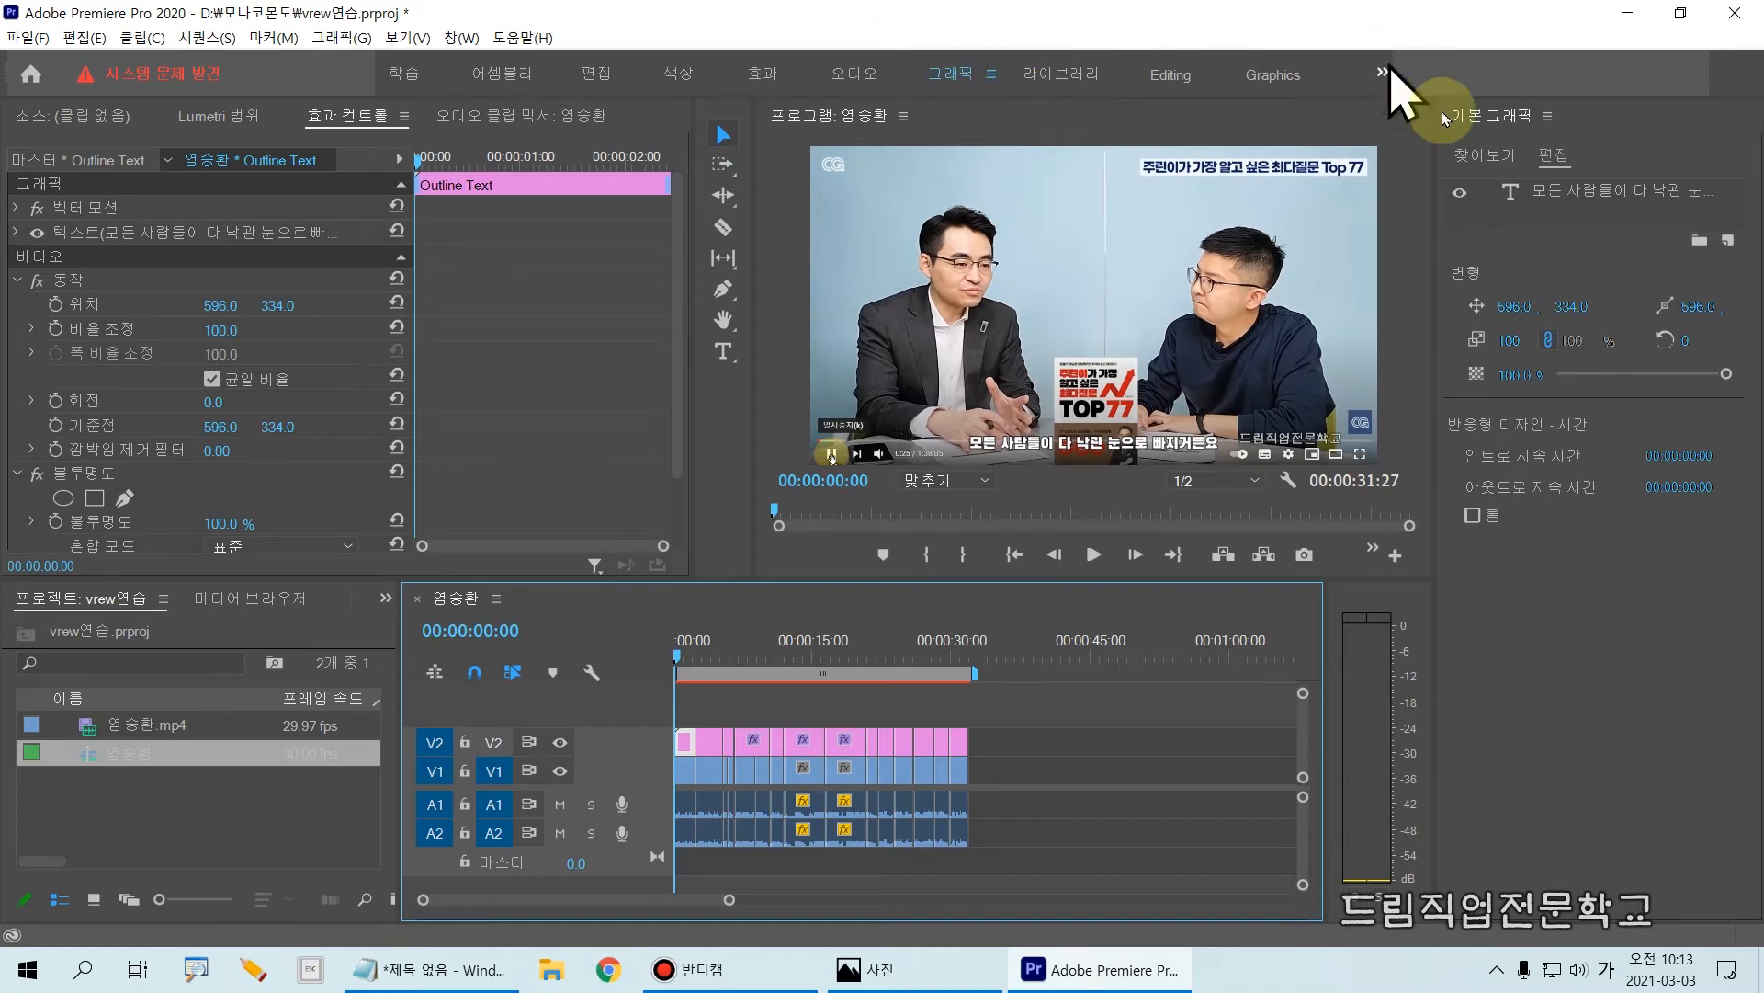
pyautogui.click(1547, 158)
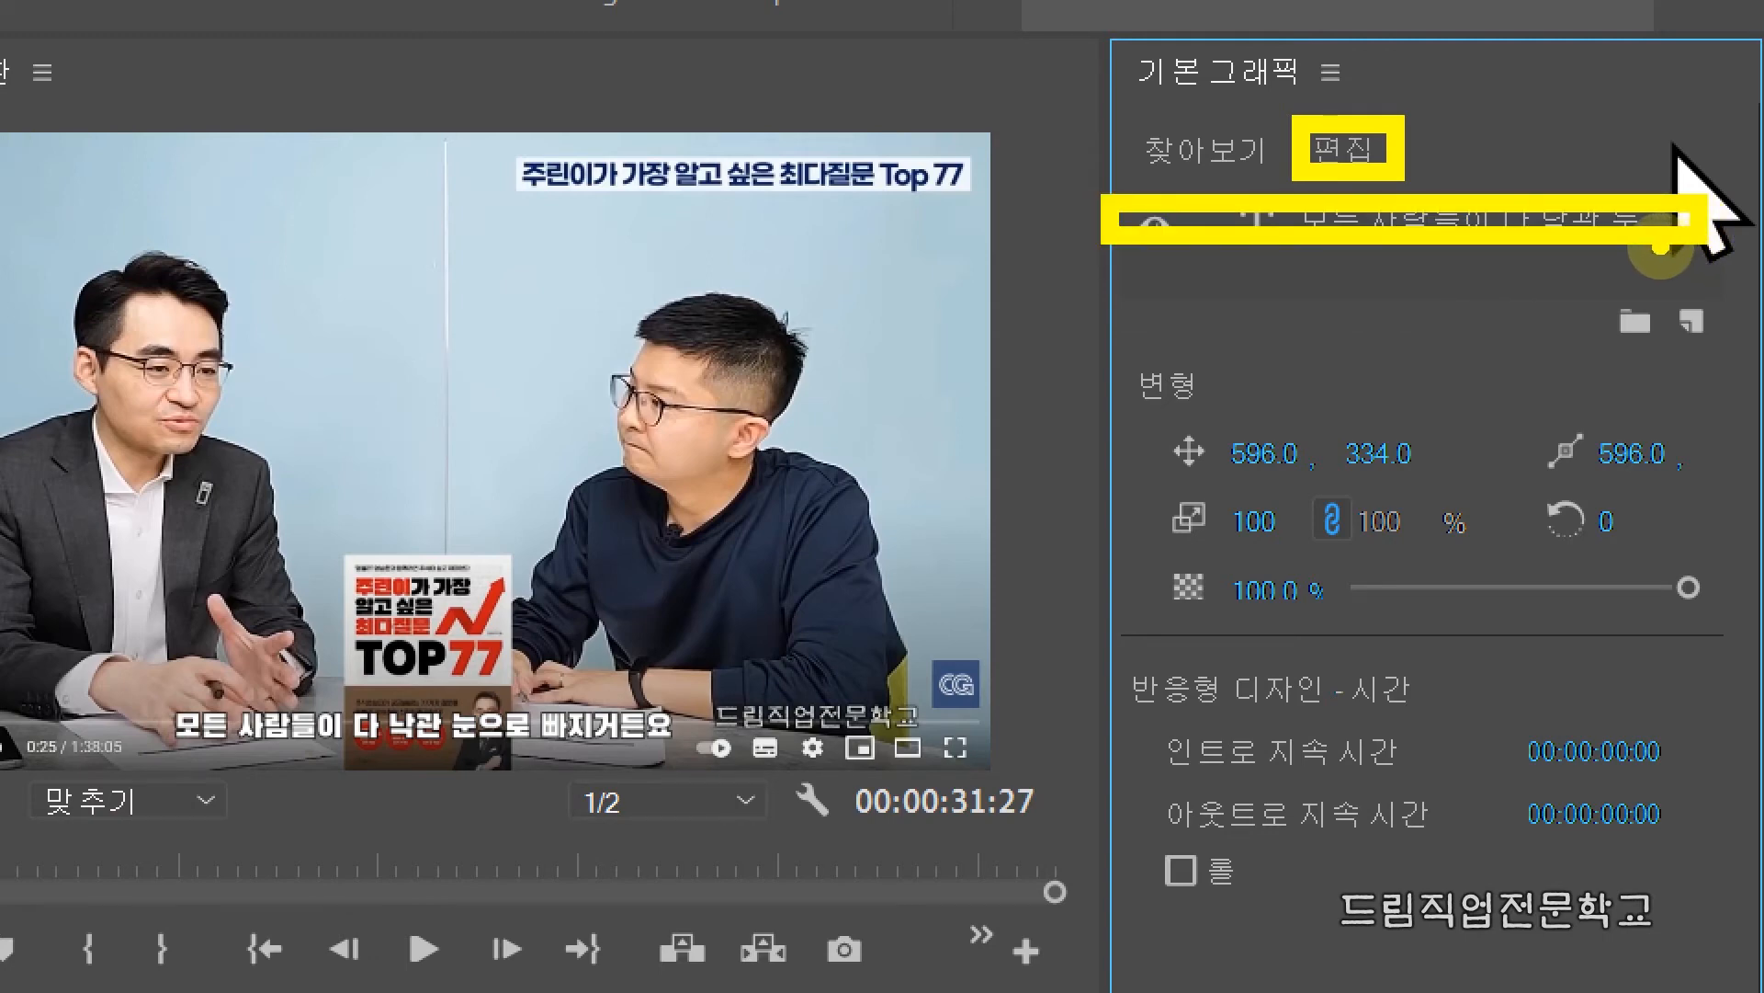
pyautogui.click(1585, 182)
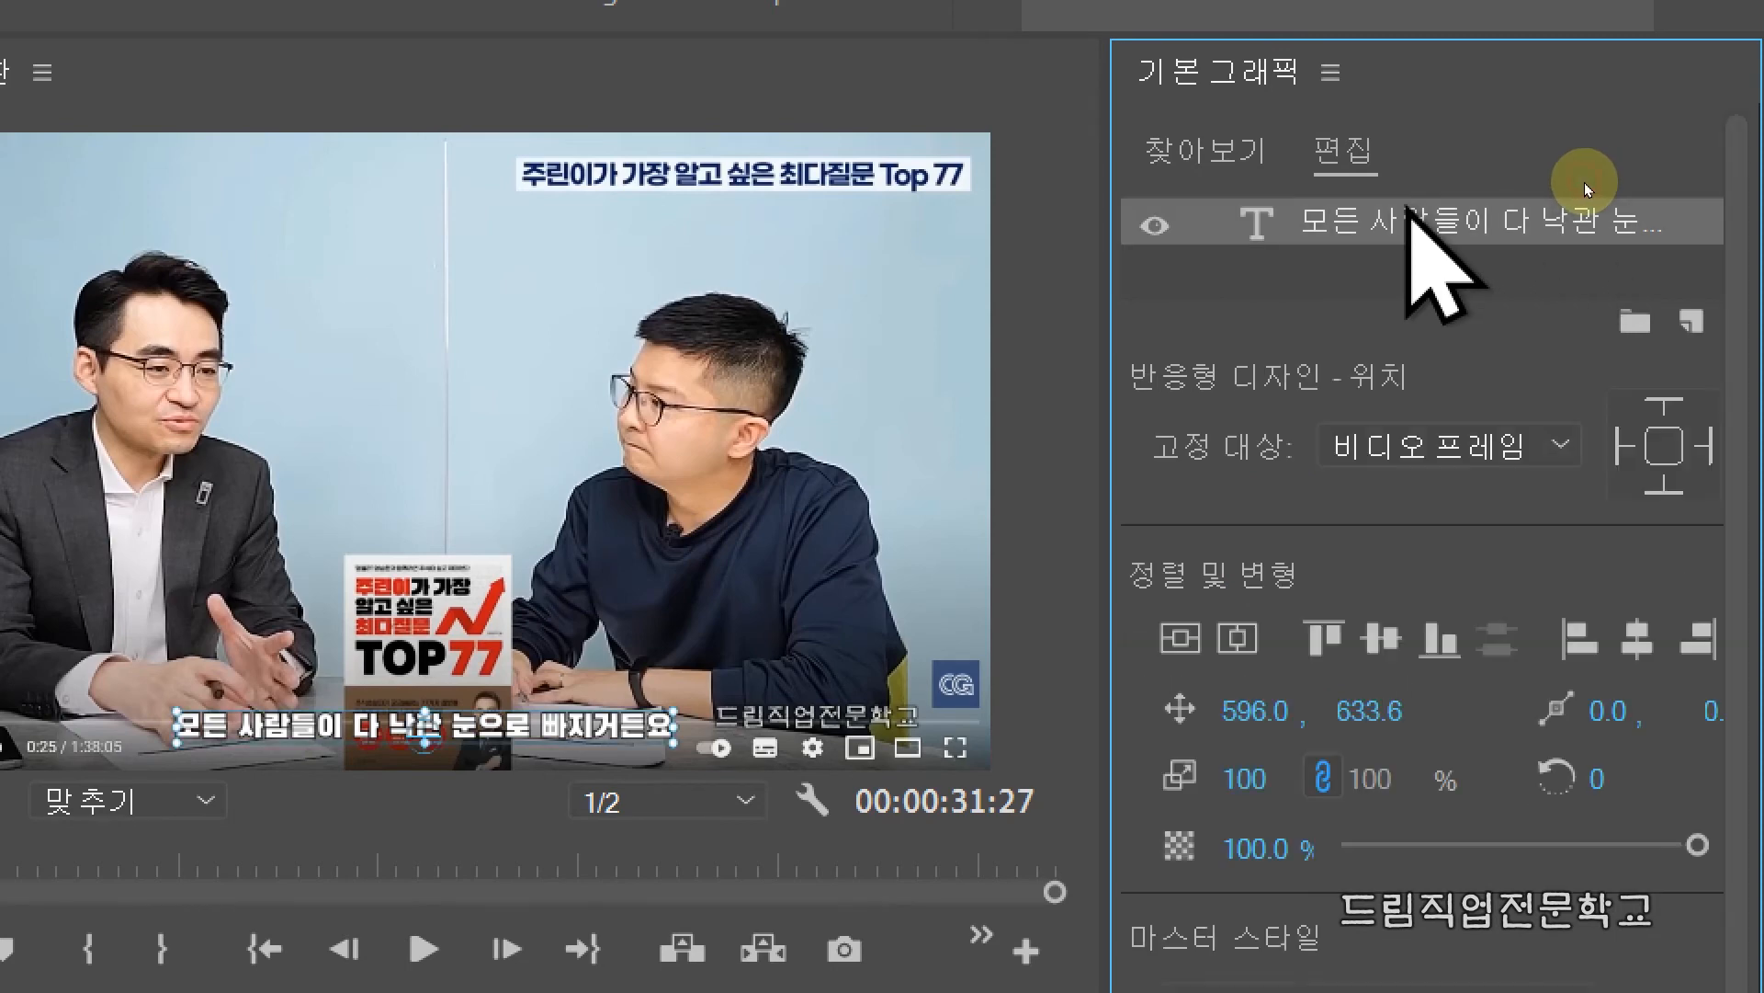
pyautogui.moveTo(1754, 259); pyautogui.dragTo(1742, 189)
pyautogui.moveTo(1746, 294); pyautogui.dragTo(1745, 389)
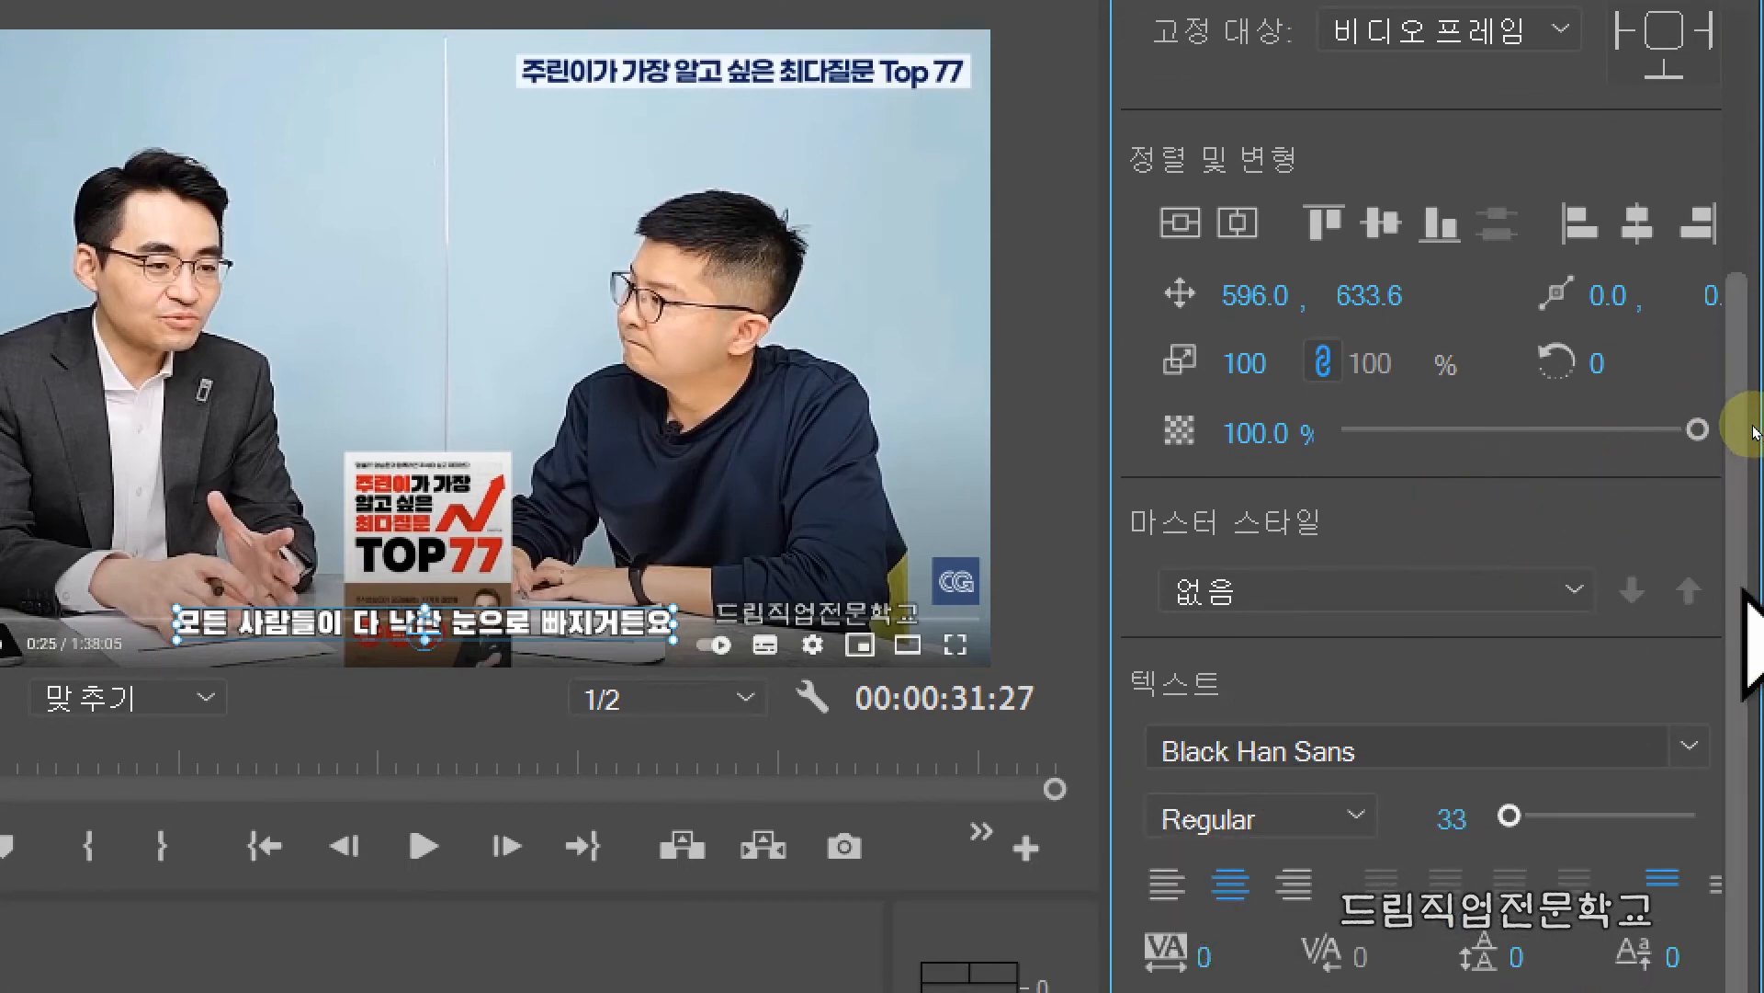
pyautogui.click(1691, 746)
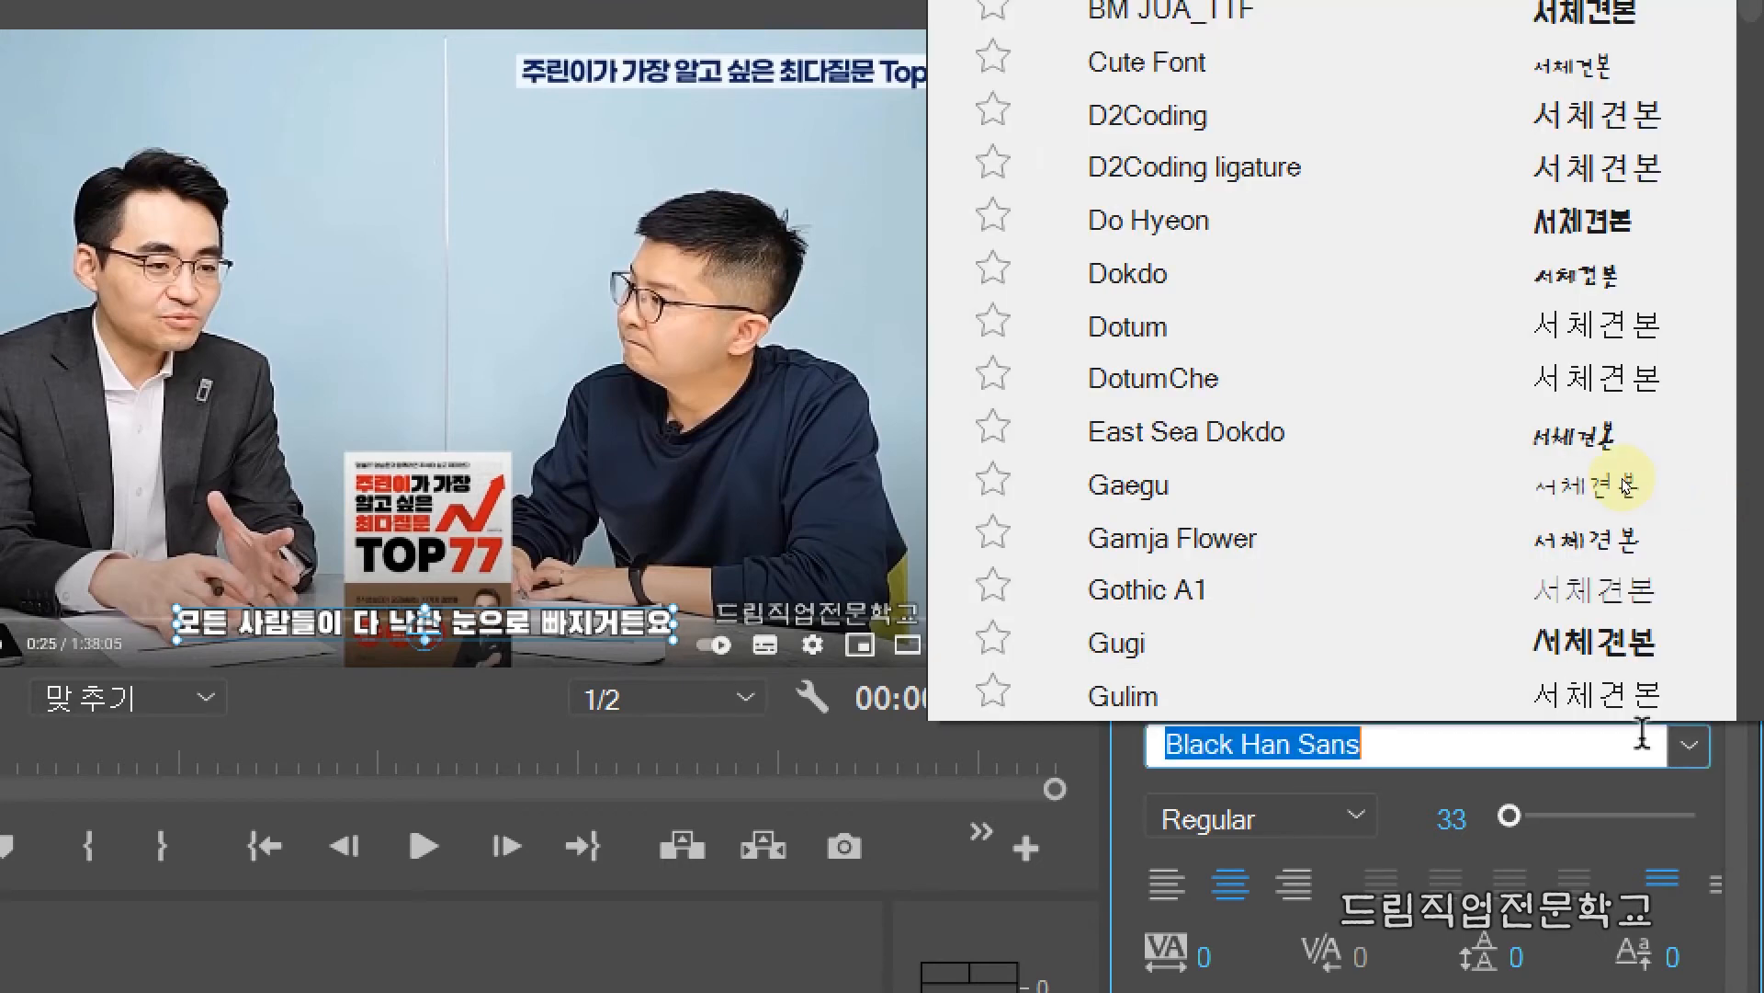
pyautogui.click(1587, 437)
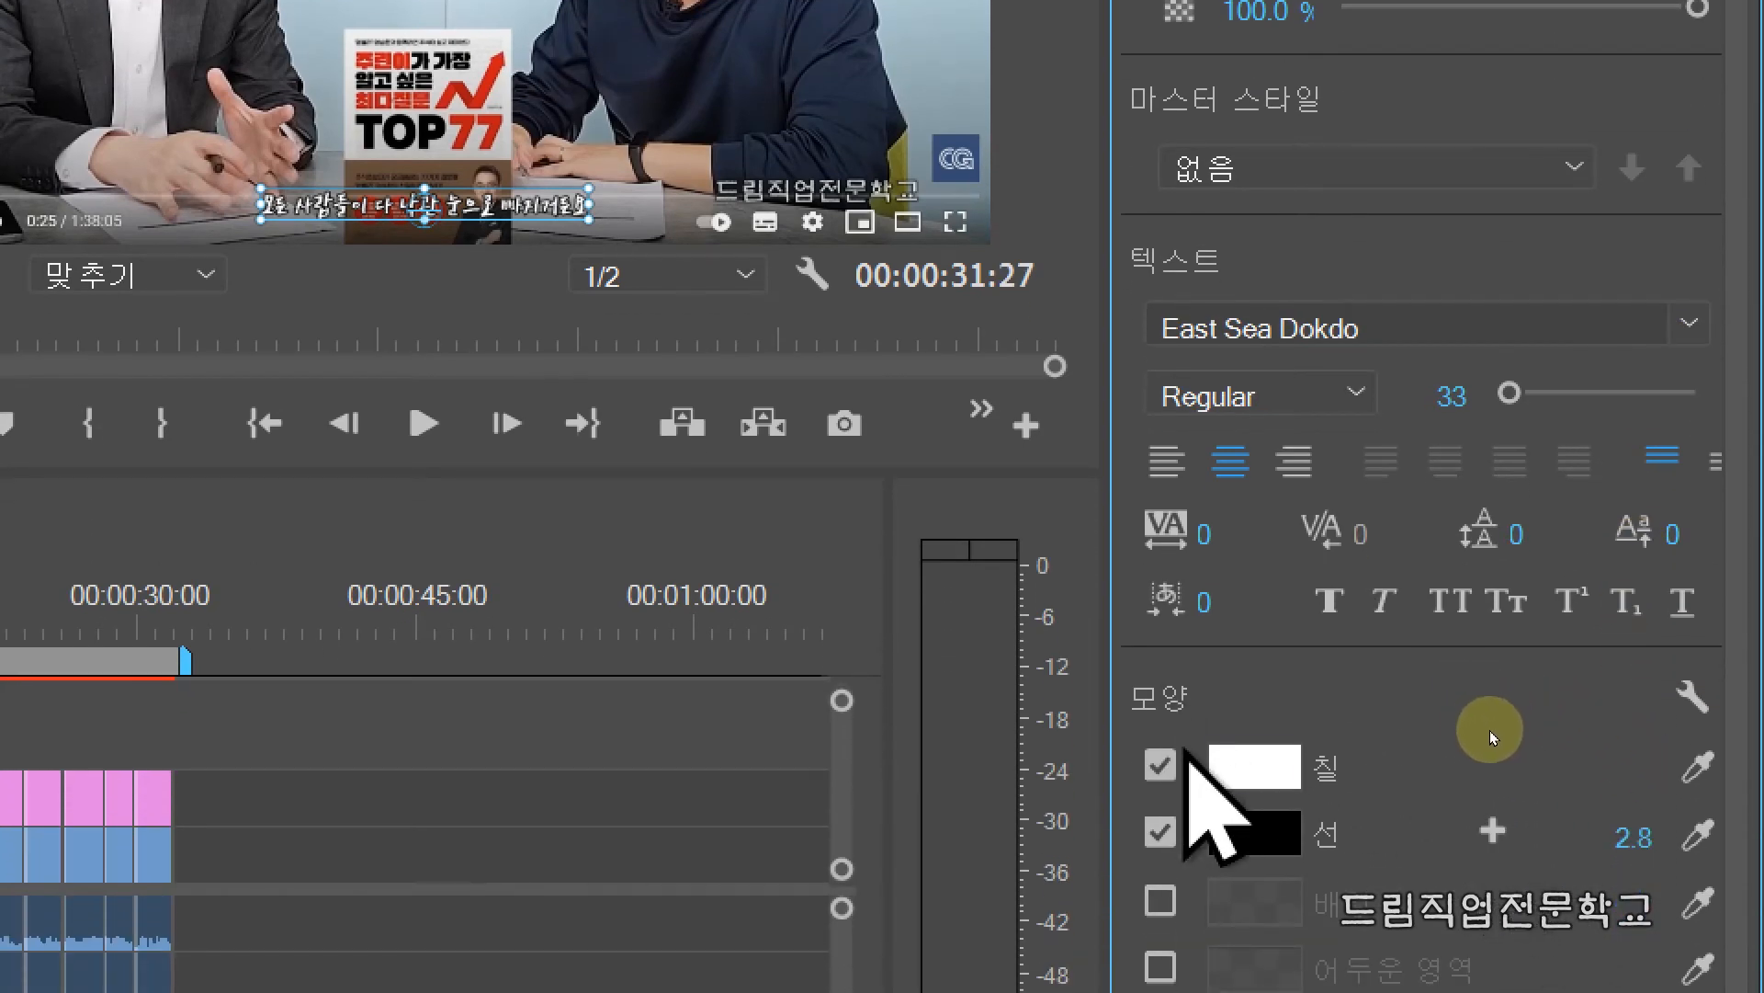
# Step: Set the first subtitle's fill colour to yellow FFF500
pyautogui.click(1245, 777)
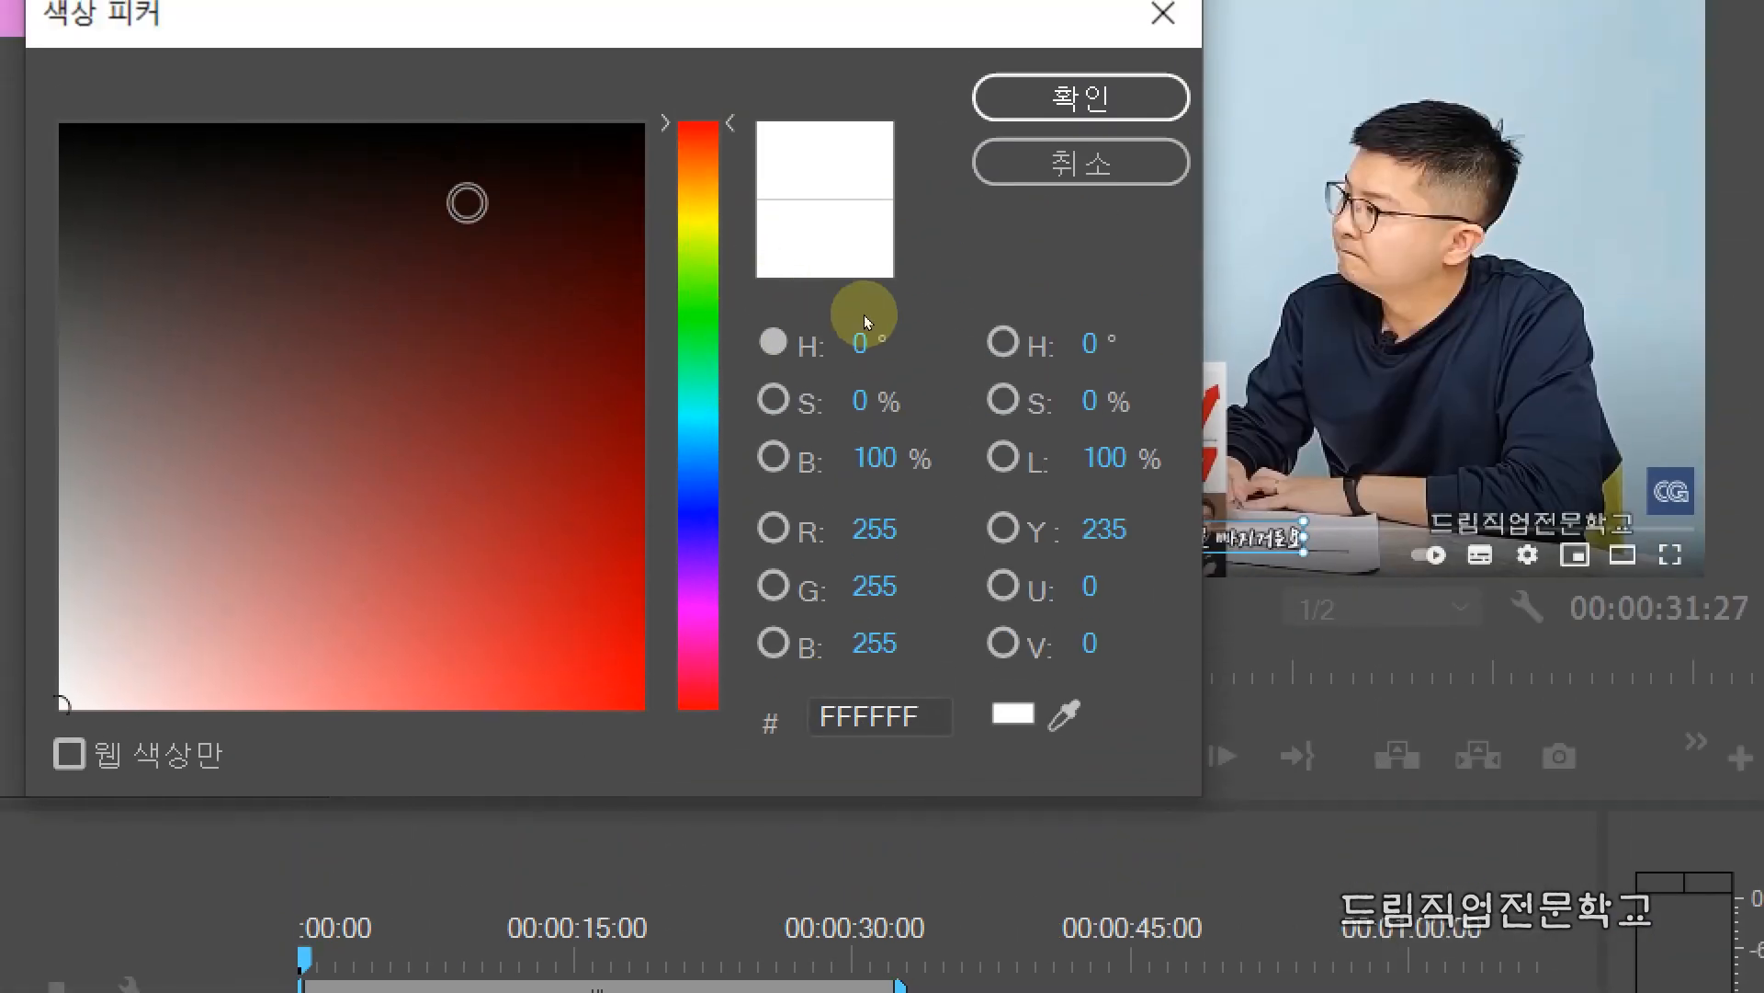
pyautogui.click(699, 217)
pyautogui.moveTo(606, 455)
pyautogui.mouseDown()
pyautogui.moveTo(598, 736)
pyautogui.moveTo(643, 708)
pyautogui.mouseUp()
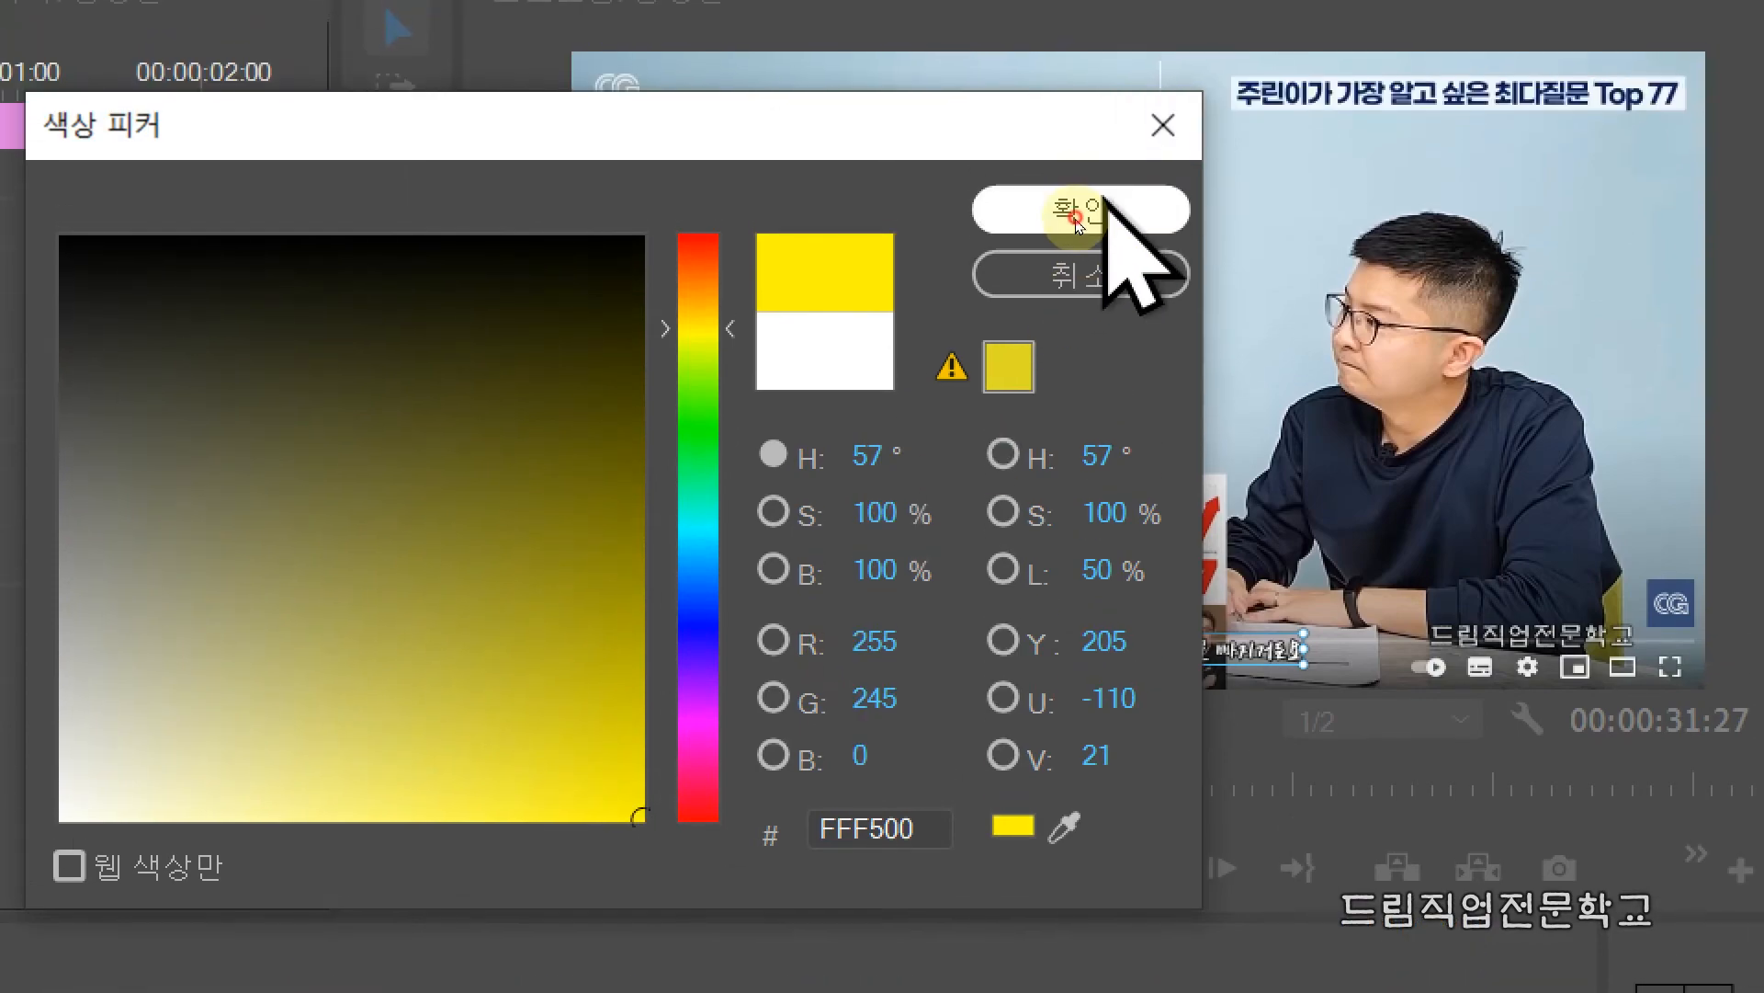
pyautogui.click(1077, 221)
pyautogui.moveTo(937, 568)
pyautogui.mouseDown()
pyautogui.moveTo(991, 655)
pyautogui.moveTo(1351, 707)
pyautogui.mouseUp()
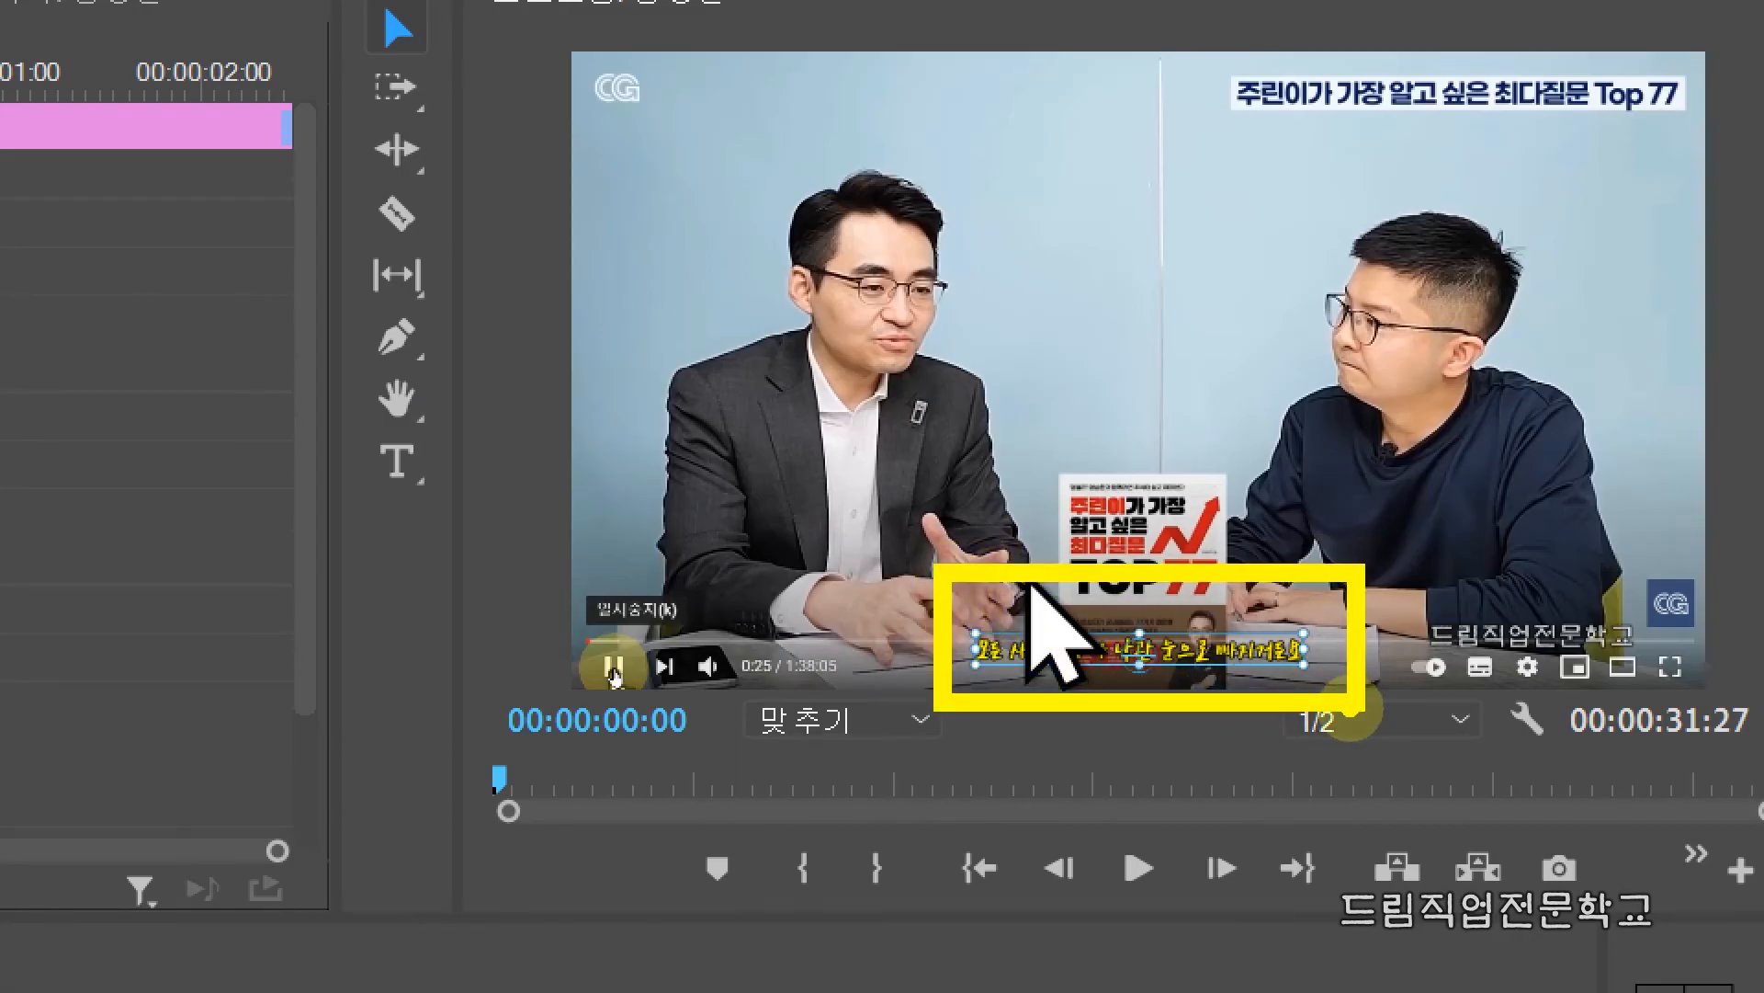
pyautogui.press('Escape')
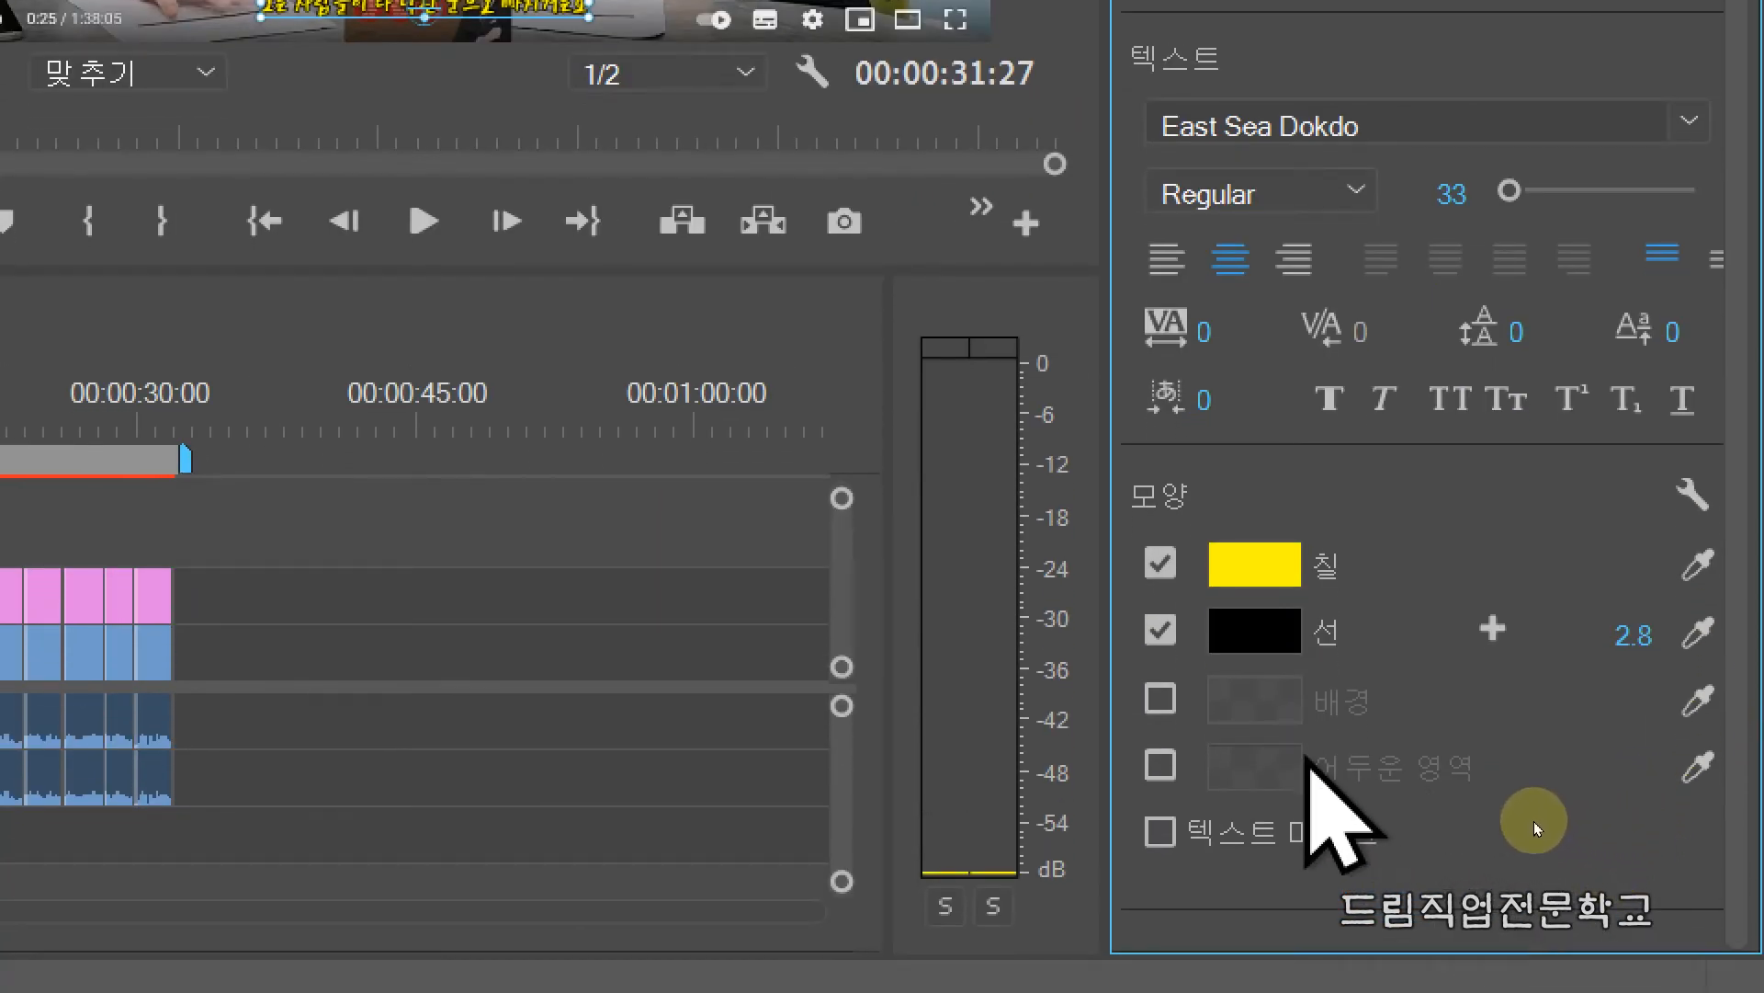
pyautogui.moveTo(1101, 655)
pyautogui.mouseDown()
pyautogui.moveTo(1118, 697)
pyautogui.moveTo(1416, 738)
pyautogui.mouseUp()
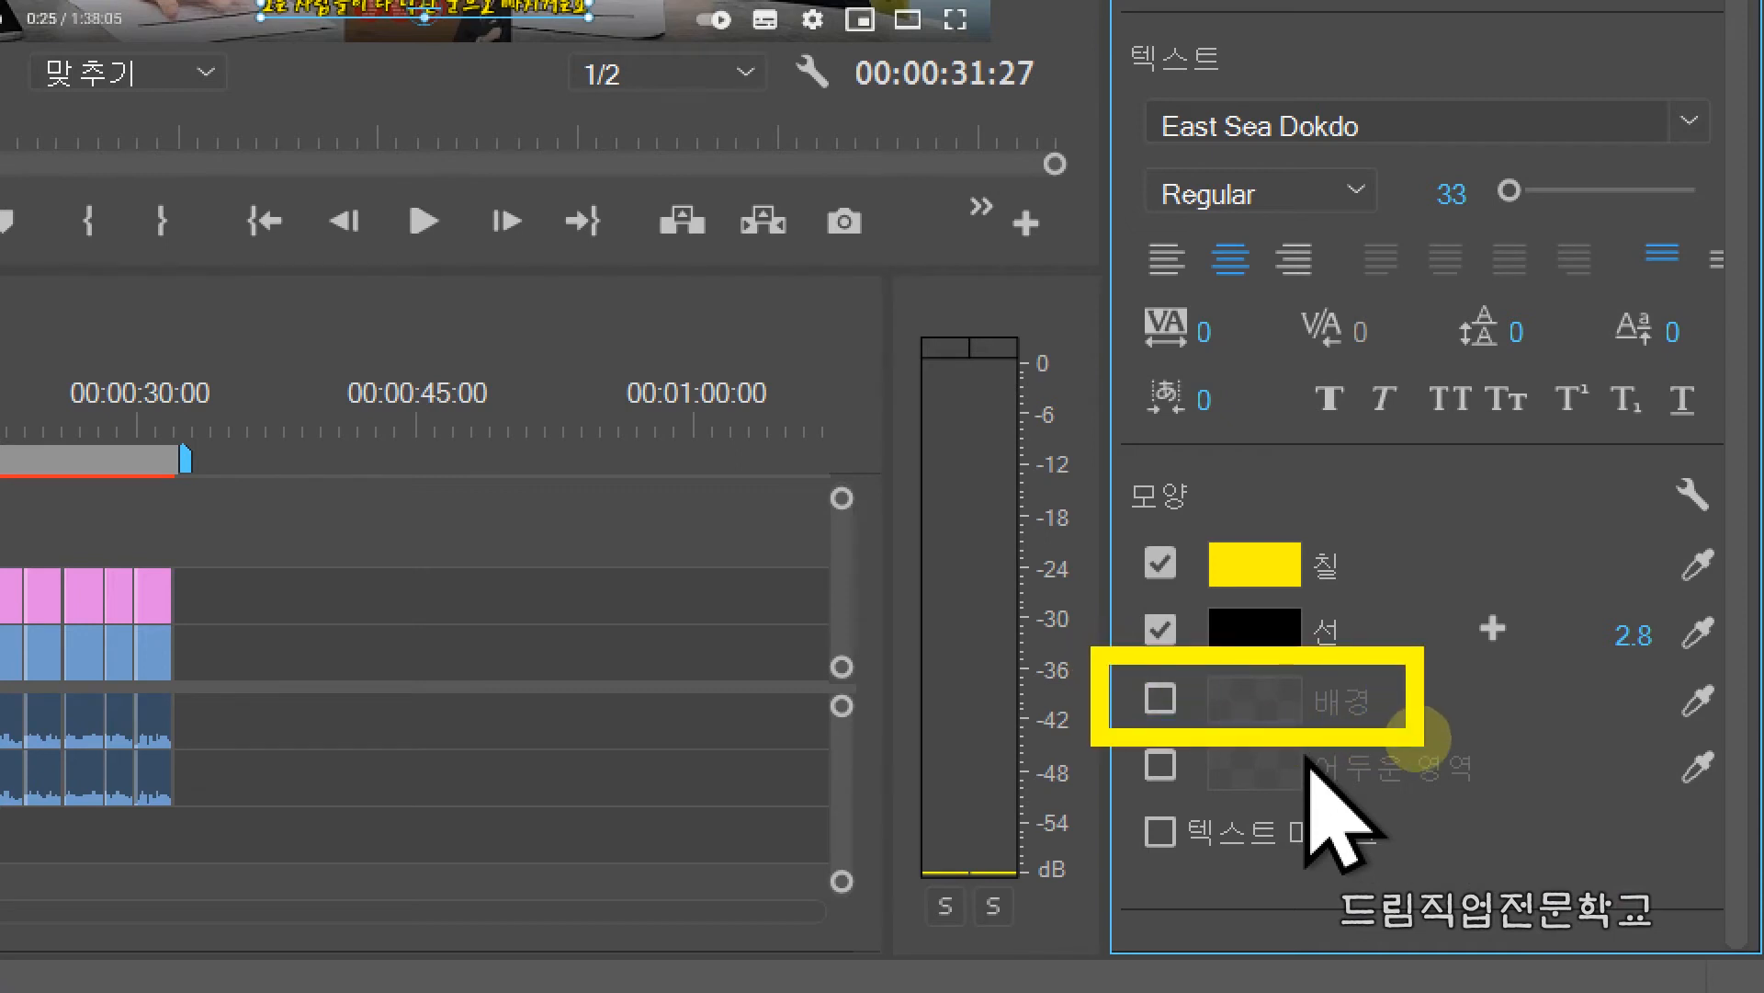
pyautogui.moveTo(1077, 504)
pyautogui.mouseDown()
pyautogui.moveTo(1246, 602)
pyautogui.moveTo(1420, 604)
pyautogui.mouseUp()
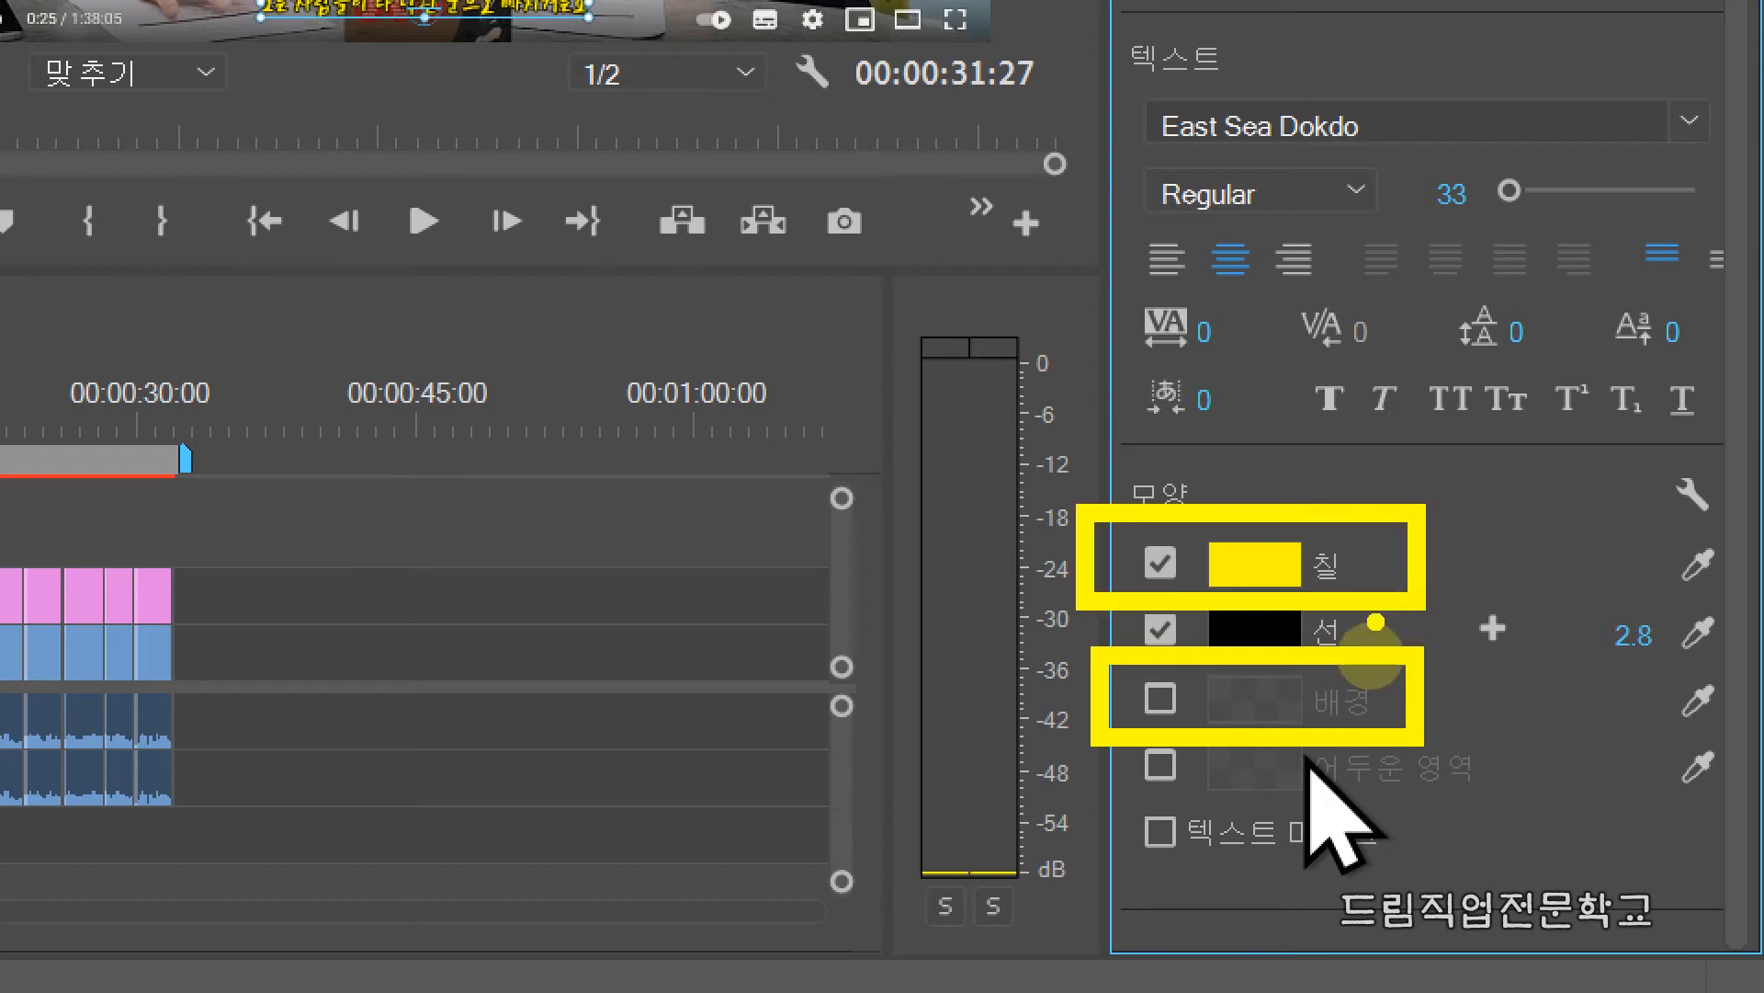
pyautogui.click(1152, 685)
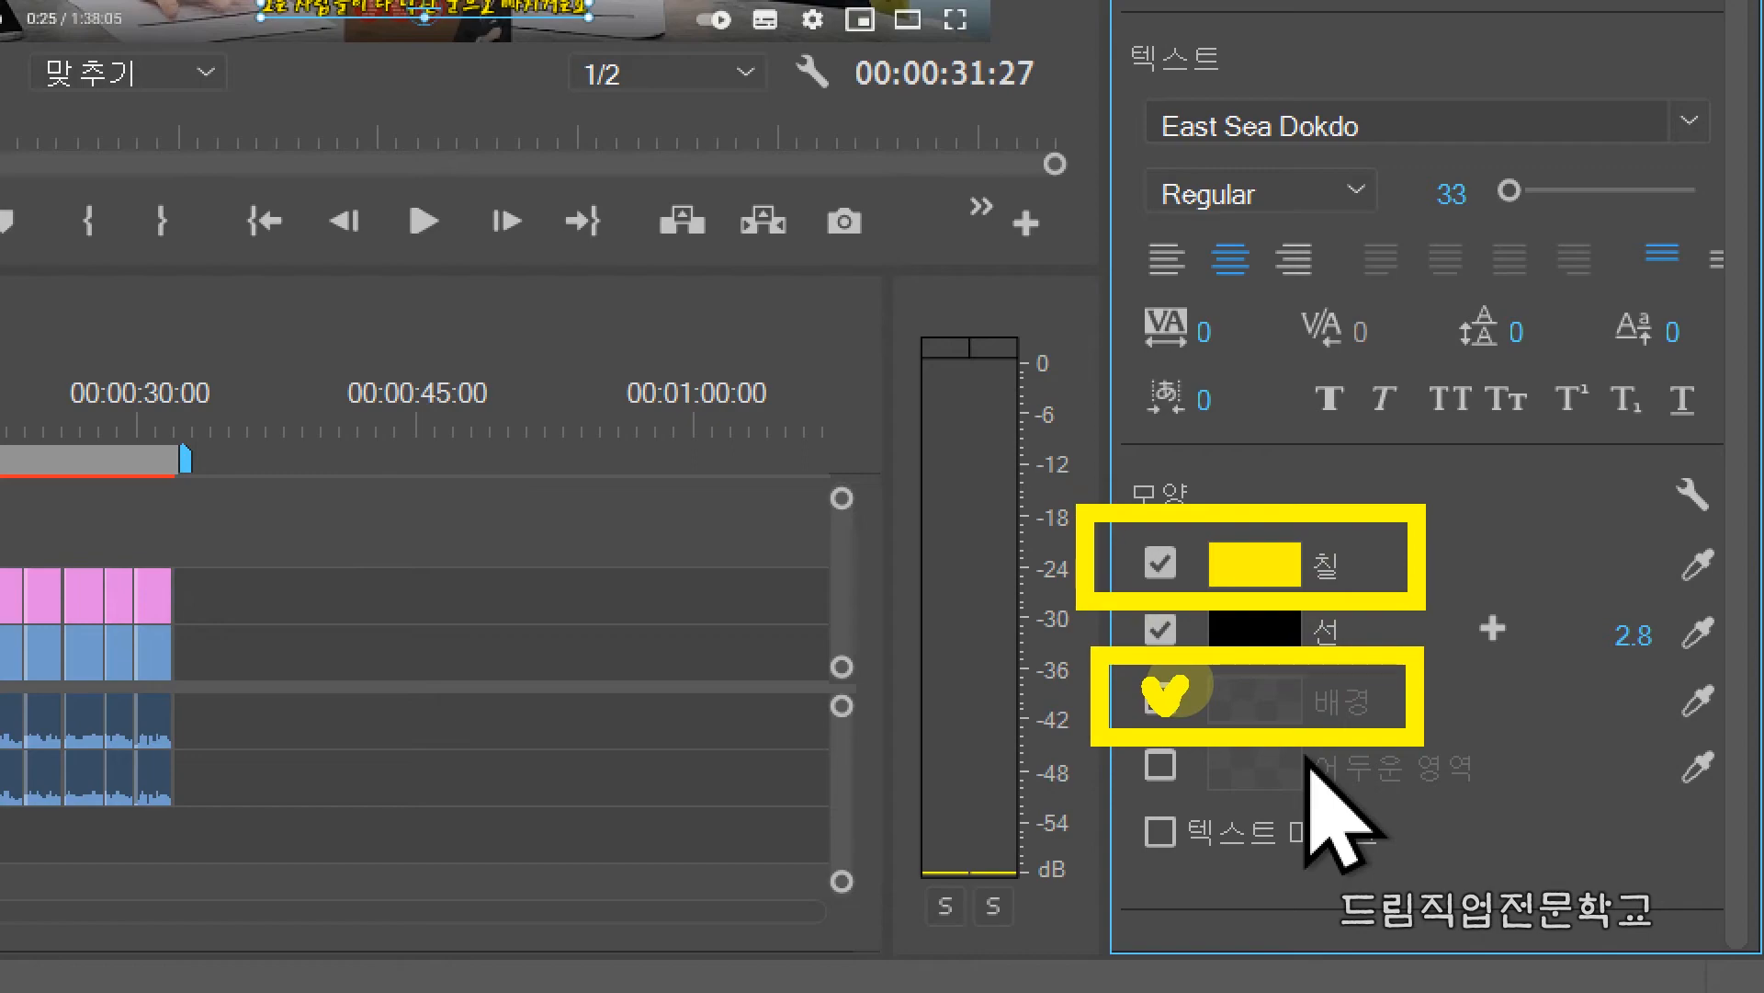
pyautogui.press('Escape')
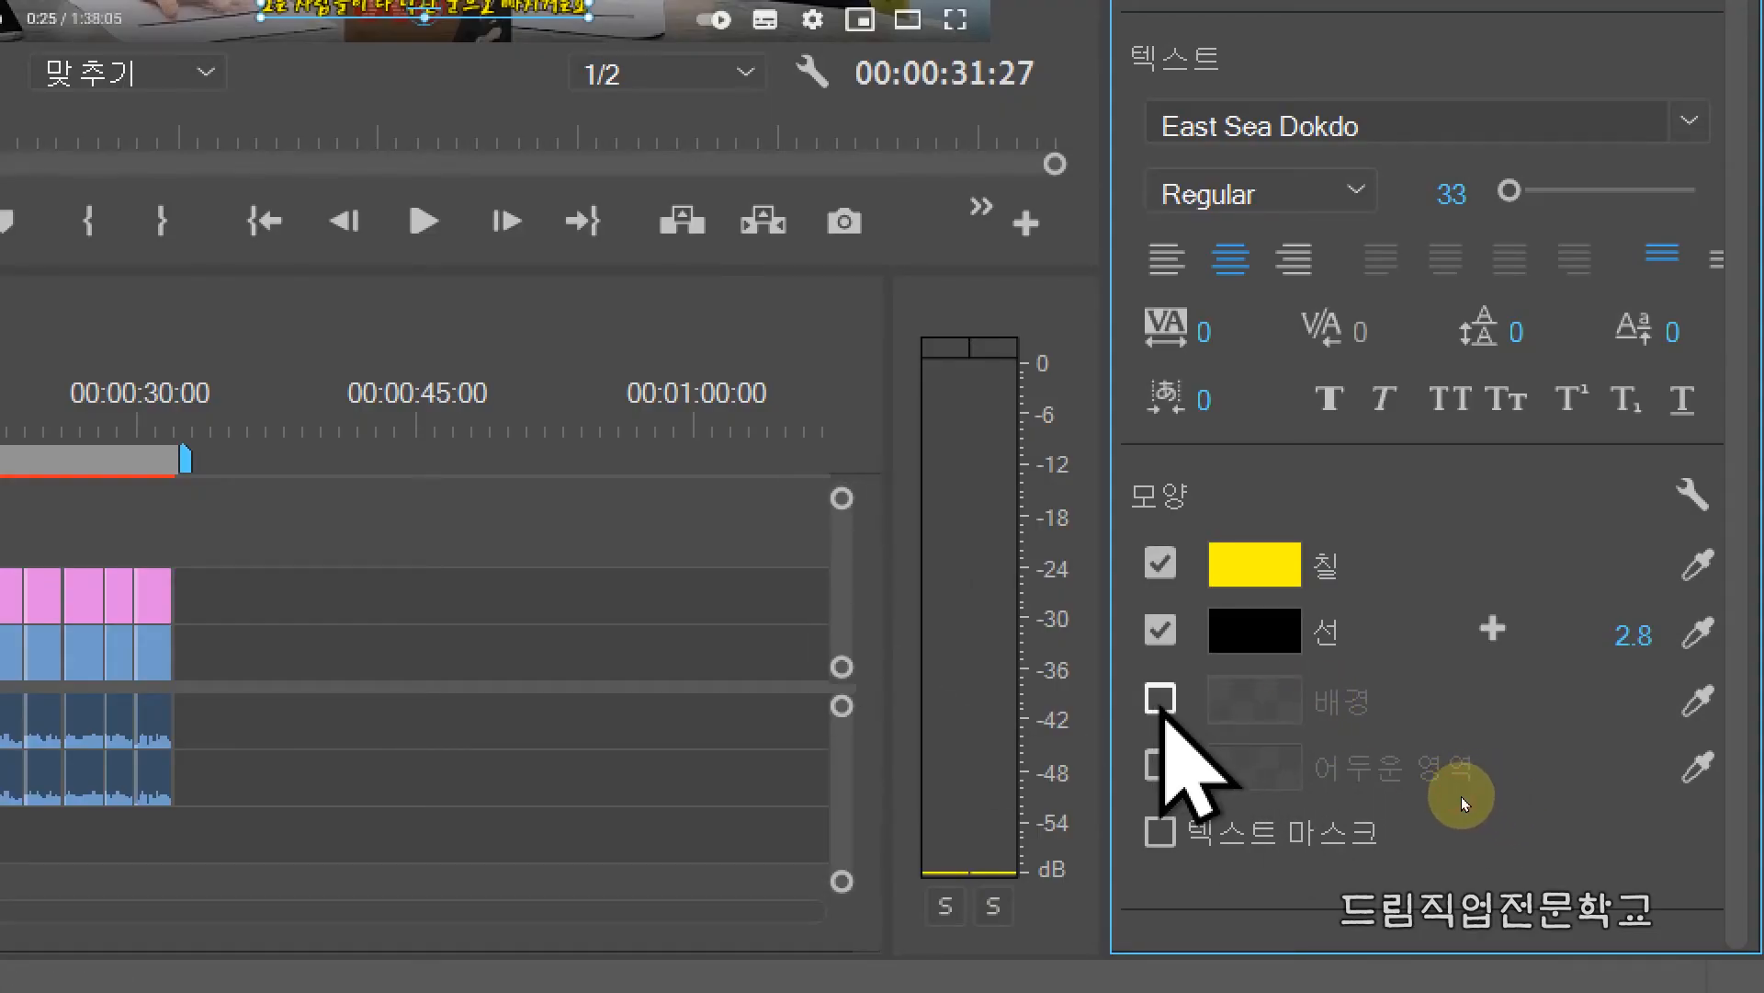
# Step: Enable the first subtitle's background with a dark grey colour of RGB 42, 41, 41, and deselect the text
pyautogui.click(1161, 706)
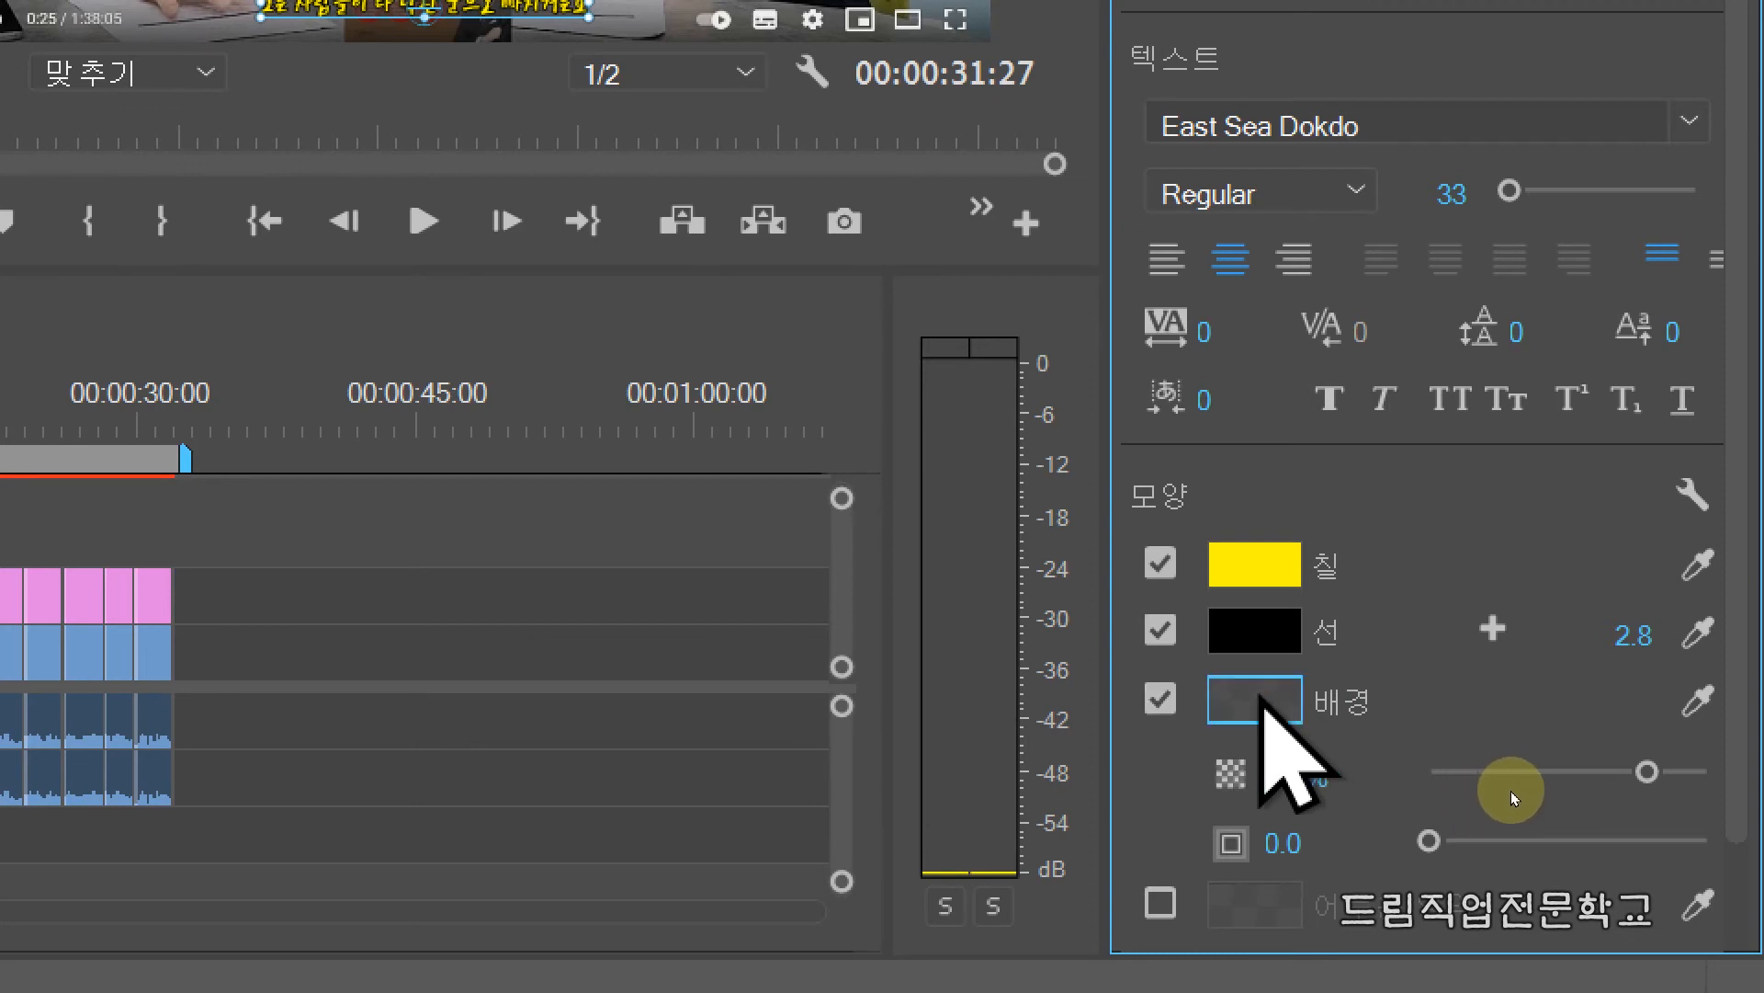
pyautogui.moveTo(1180, 643)
pyautogui.mouseDown()
pyautogui.moveTo(1281, 746)
pyautogui.moveTo(1351, 745)
pyautogui.mouseUp()
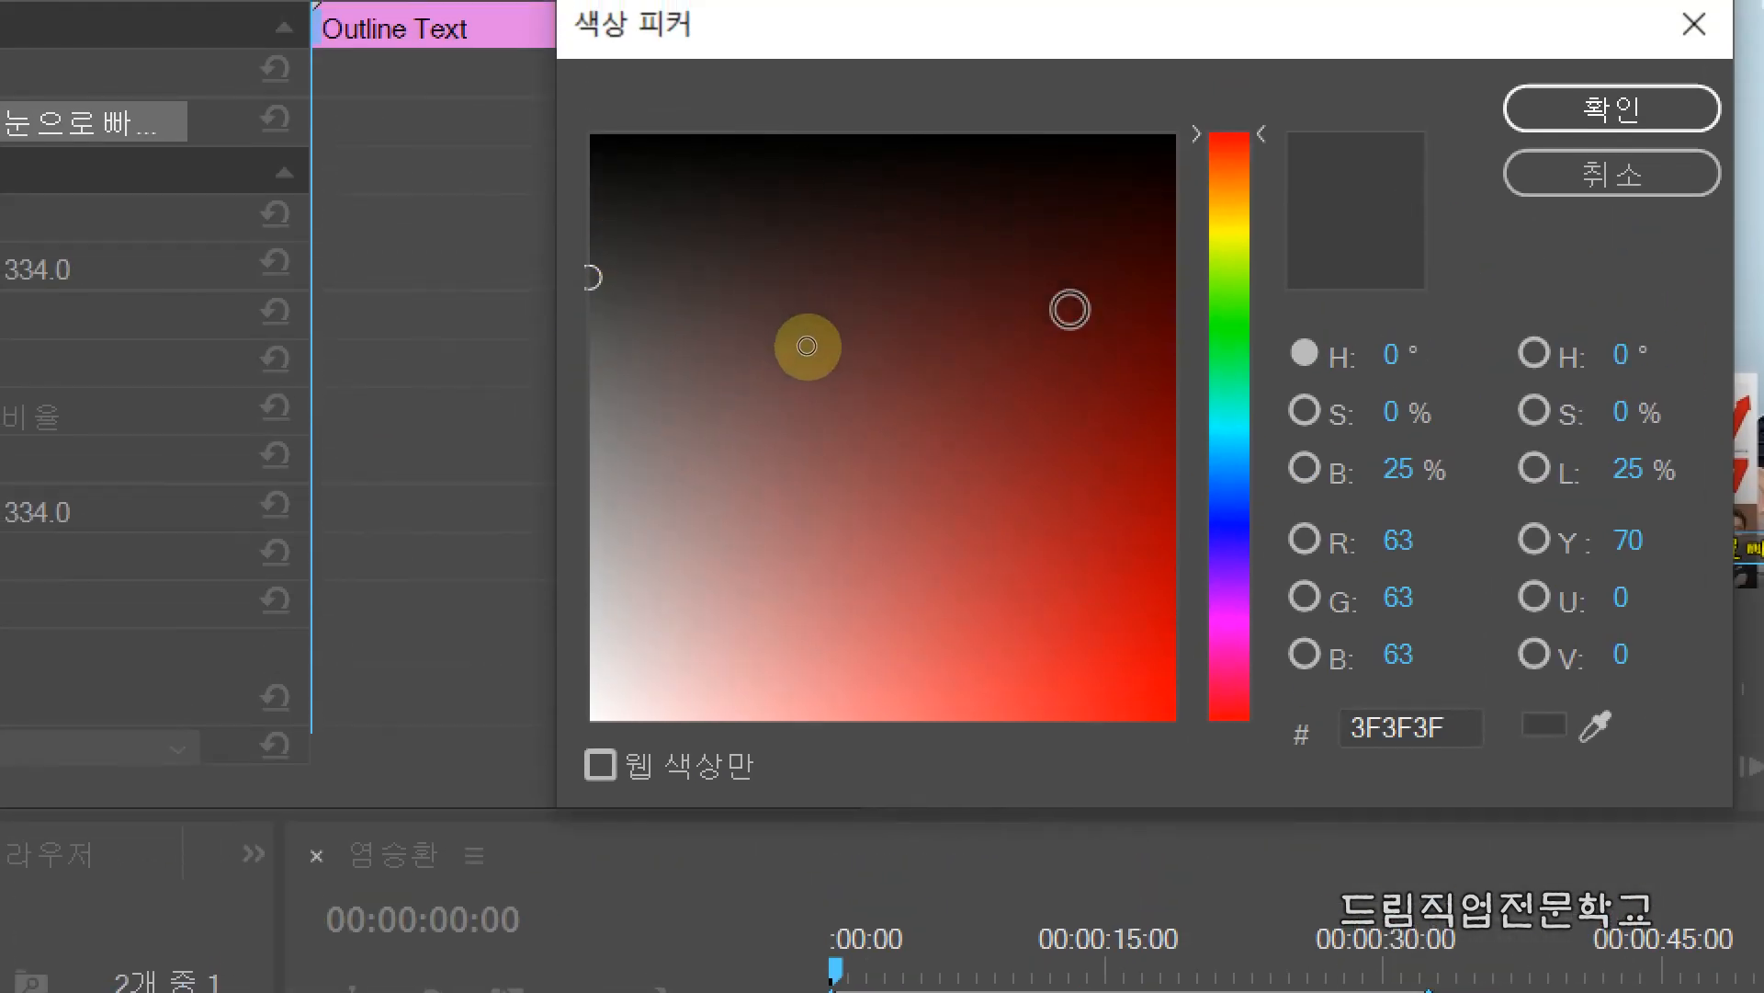
pyautogui.moveTo(581, 319)
pyautogui.mouseDown()
pyautogui.moveTo(553, 346)
pyautogui.moveTo(575, 284)
pyautogui.moveTo(559, 244)
pyautogui.mouseUp()
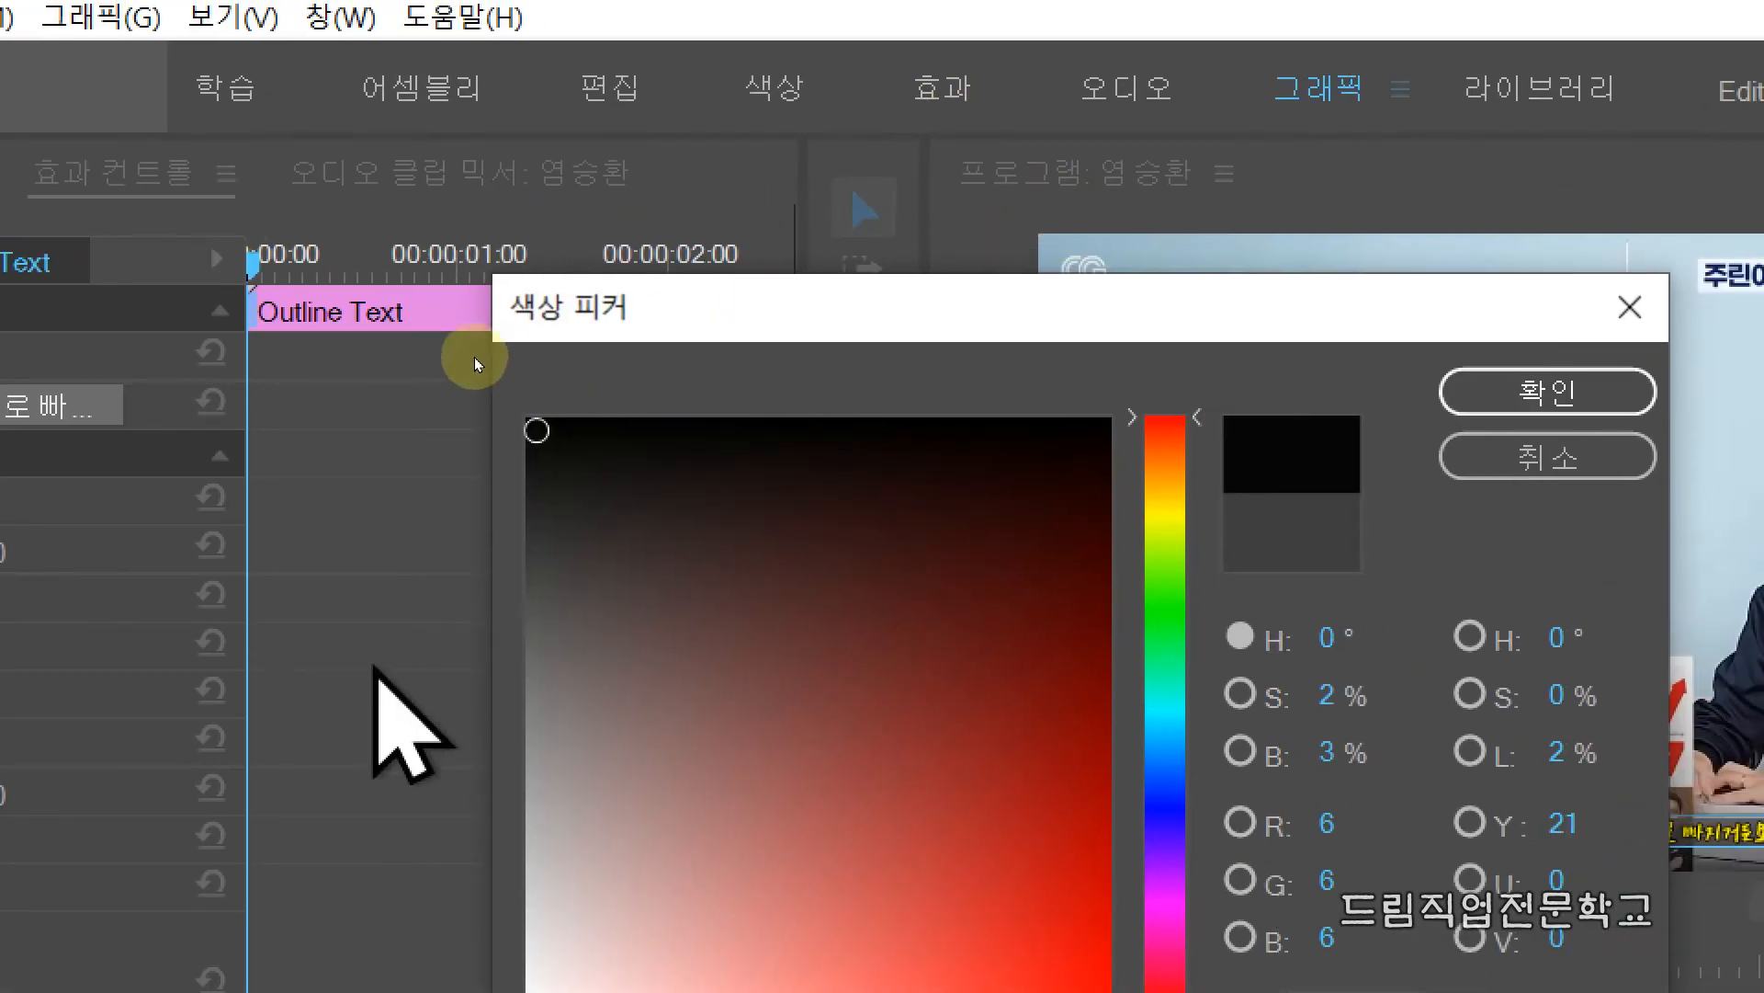
pyautogui.click(543, 512)
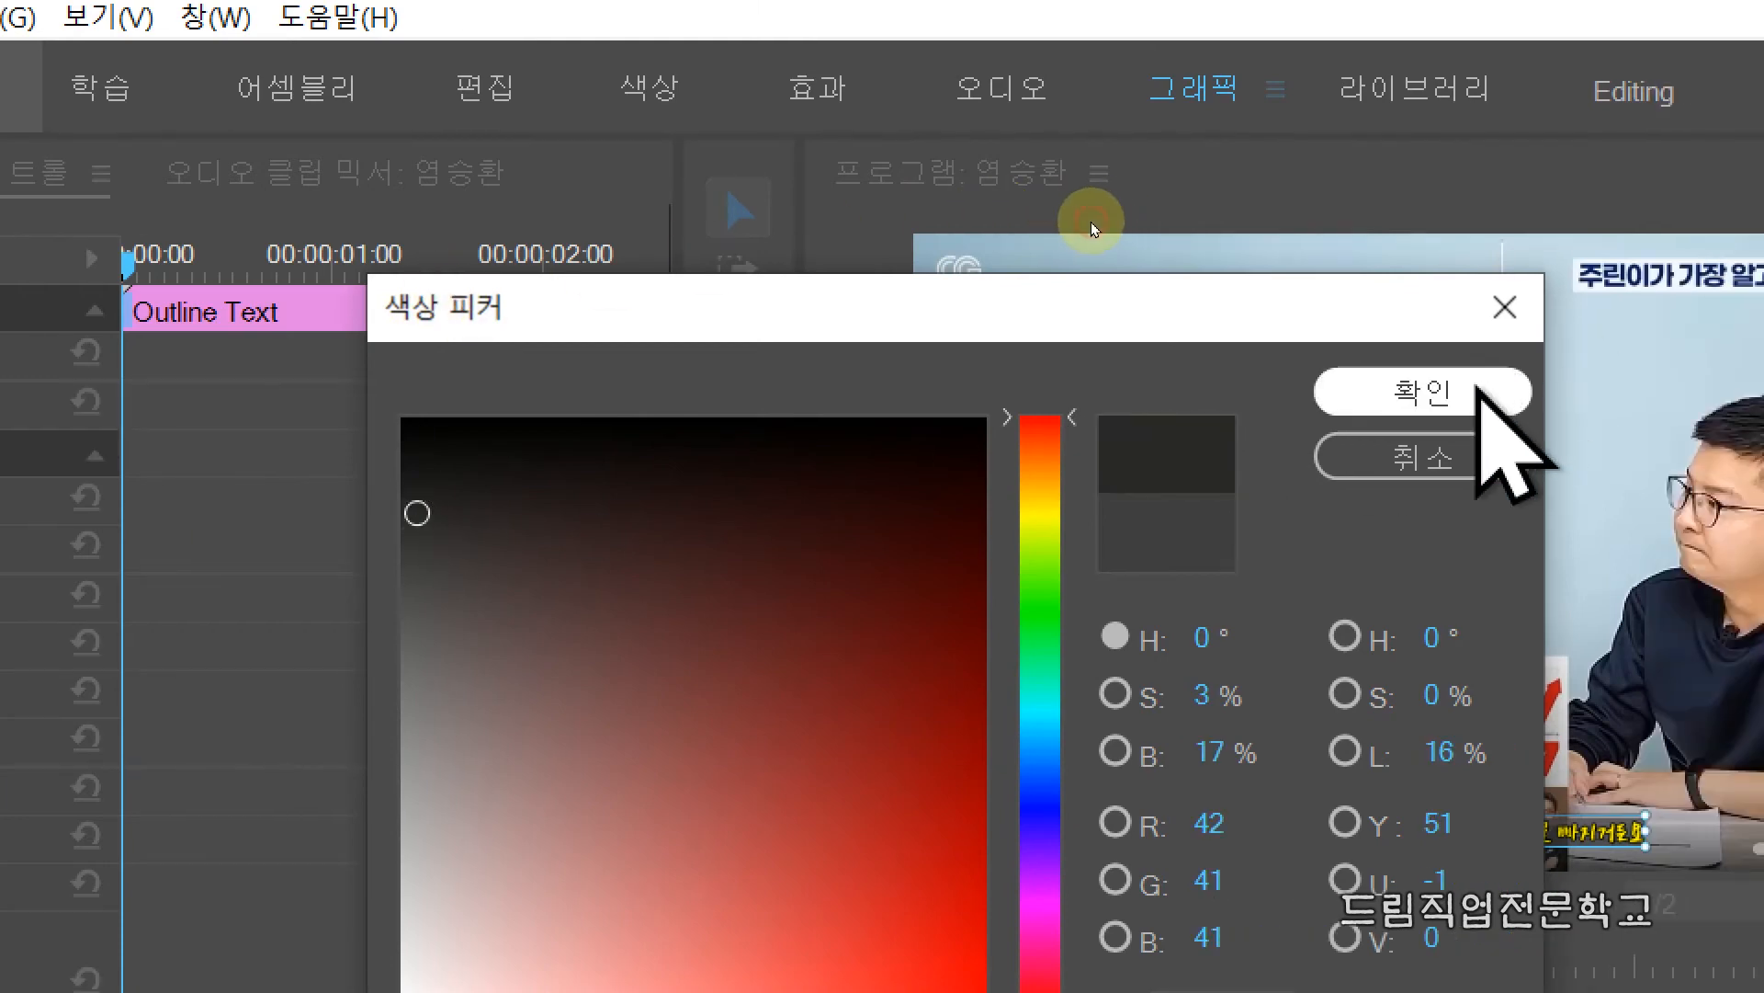
pyautogui.click(1601, 391)
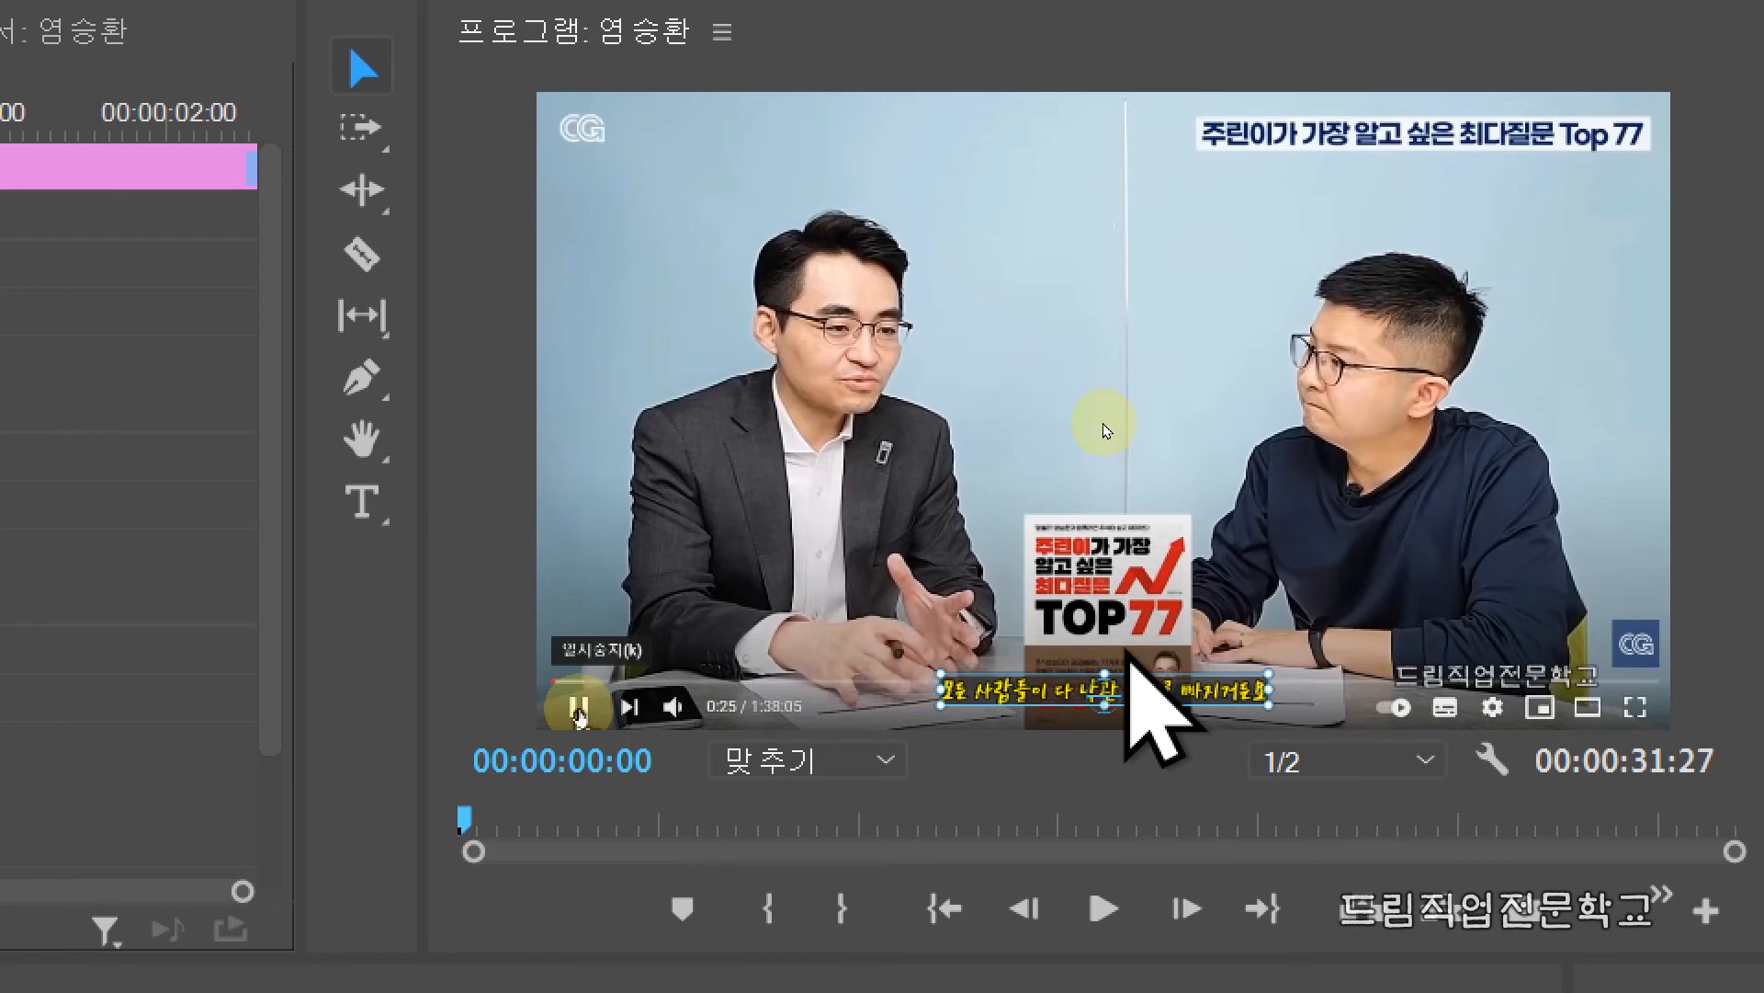
pyautogui.click(1109, 397)
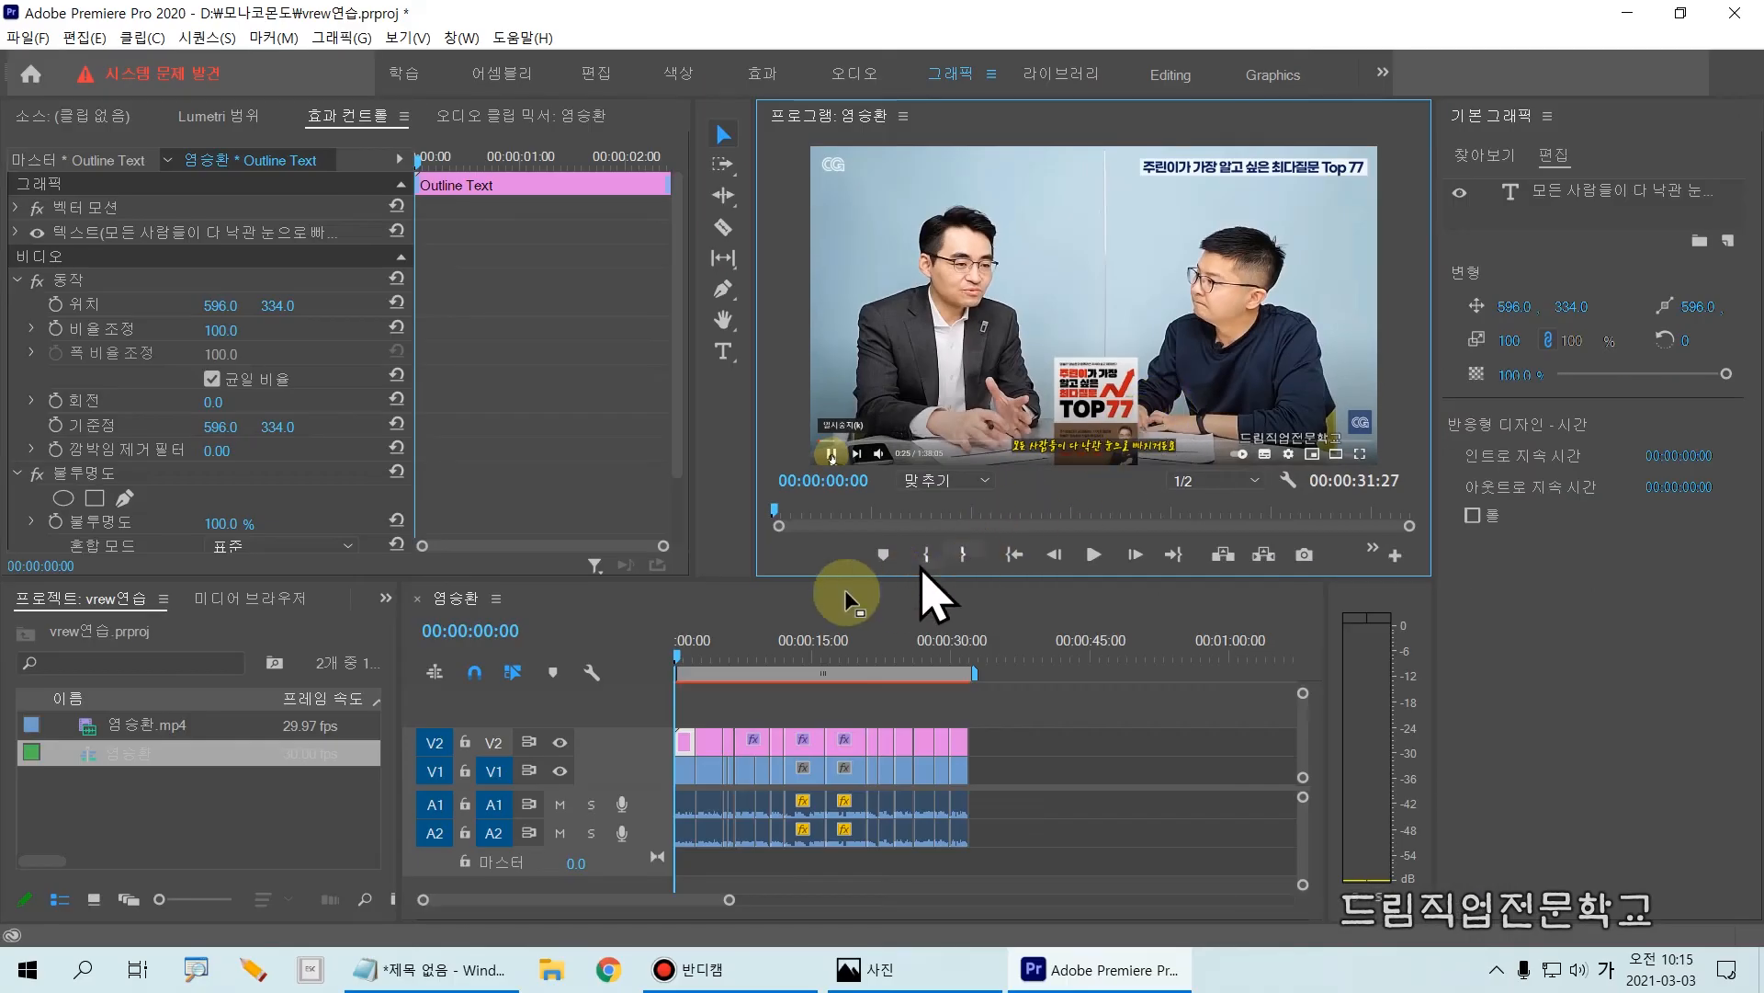
# Step: Toggle the V2 track's output off and on to check the restyled first subtitle
pyautogui.click(559, 741)
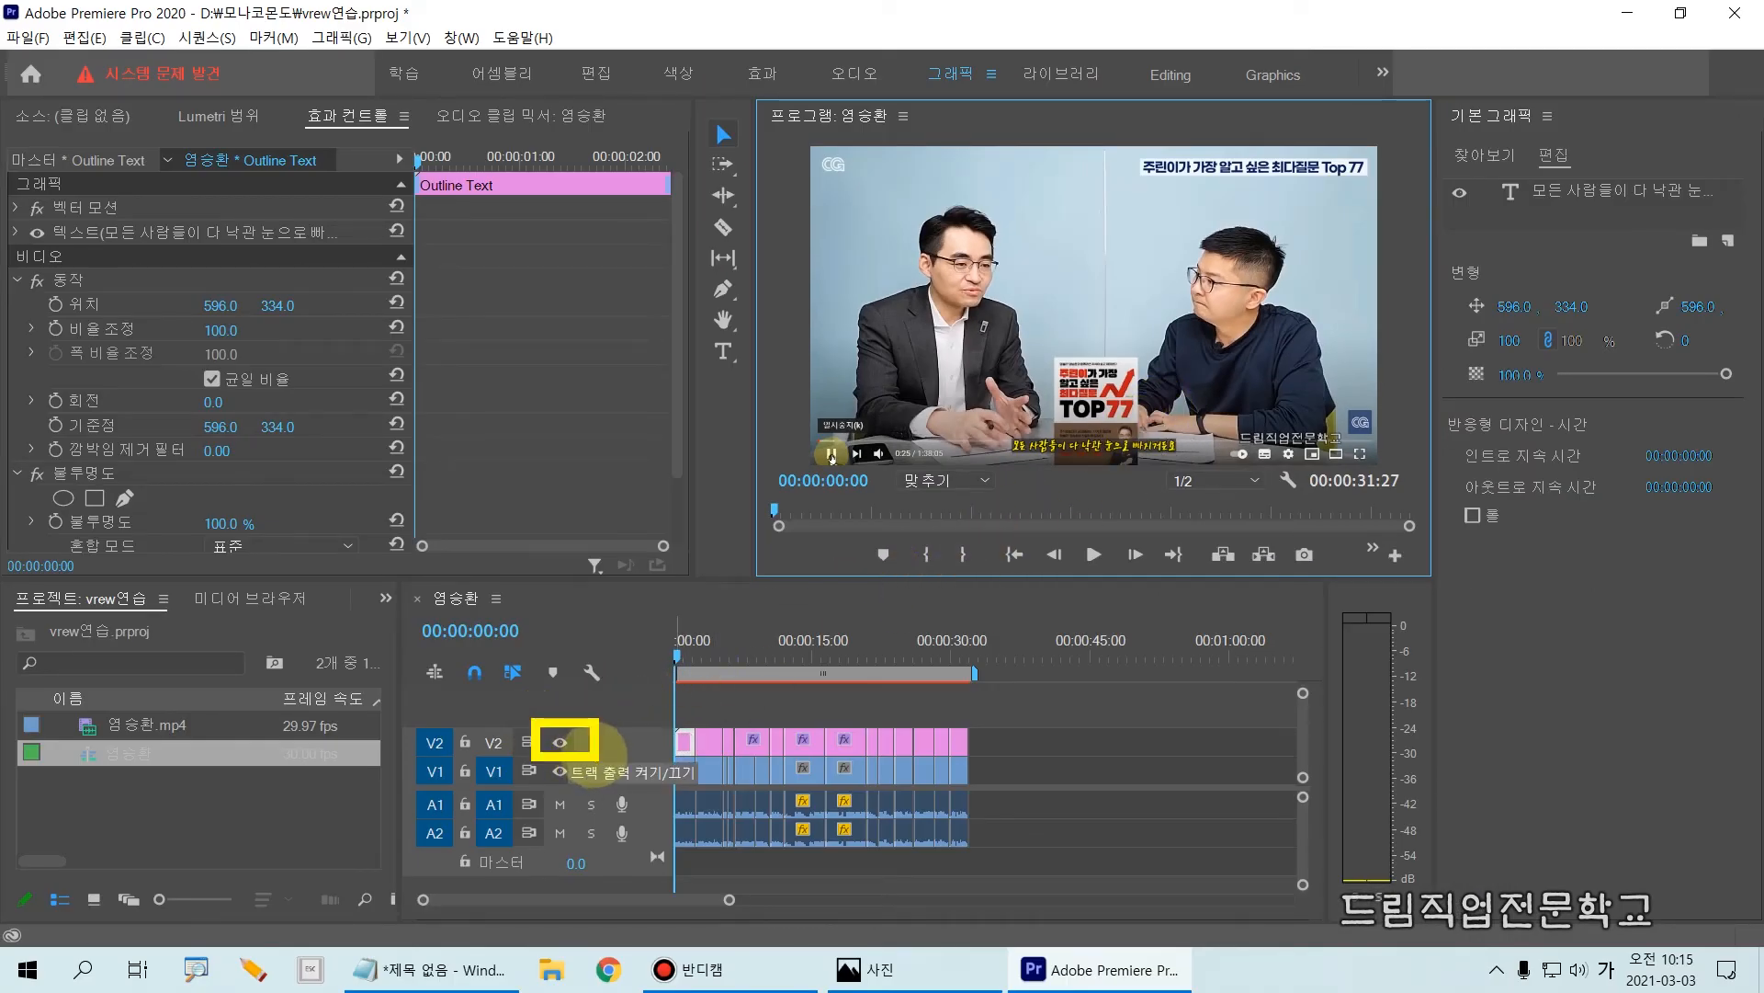
pyautogui.click(561, 742)
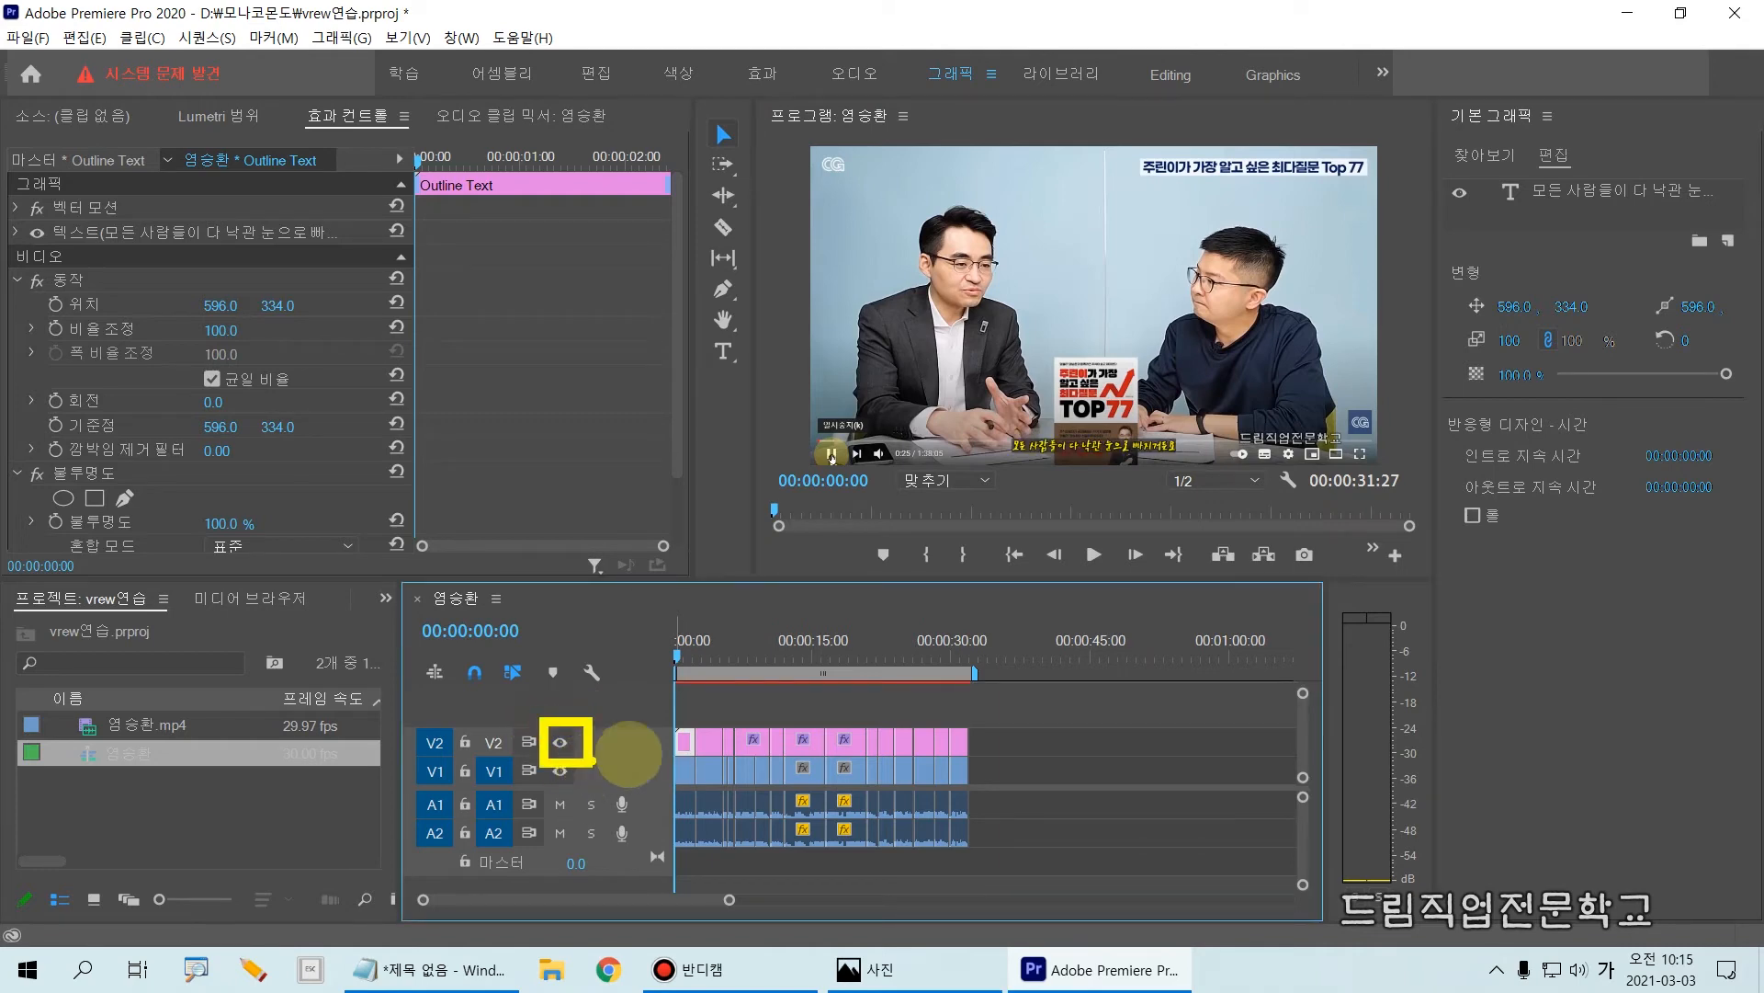
pyautogui.moveTo(646, 709); pyautogui.dragTo(1011, 763)
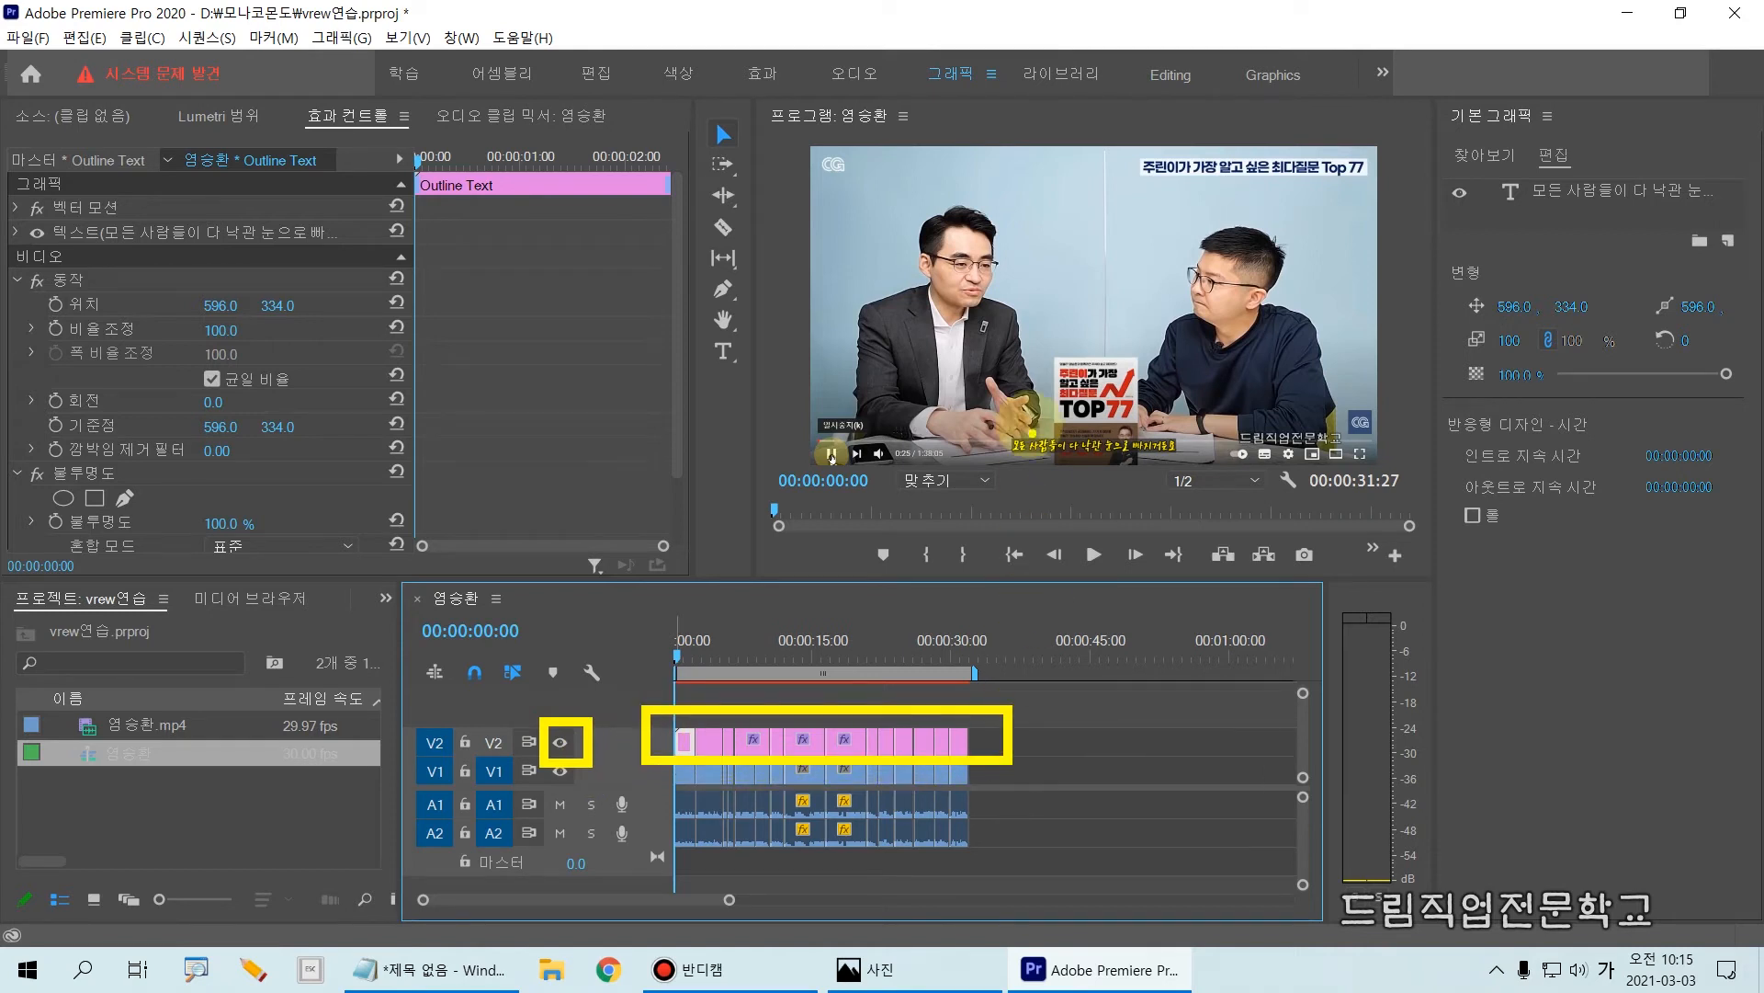
pyautogui.moveTo(981, 418); pyautogui.dragTo(1202, 488)
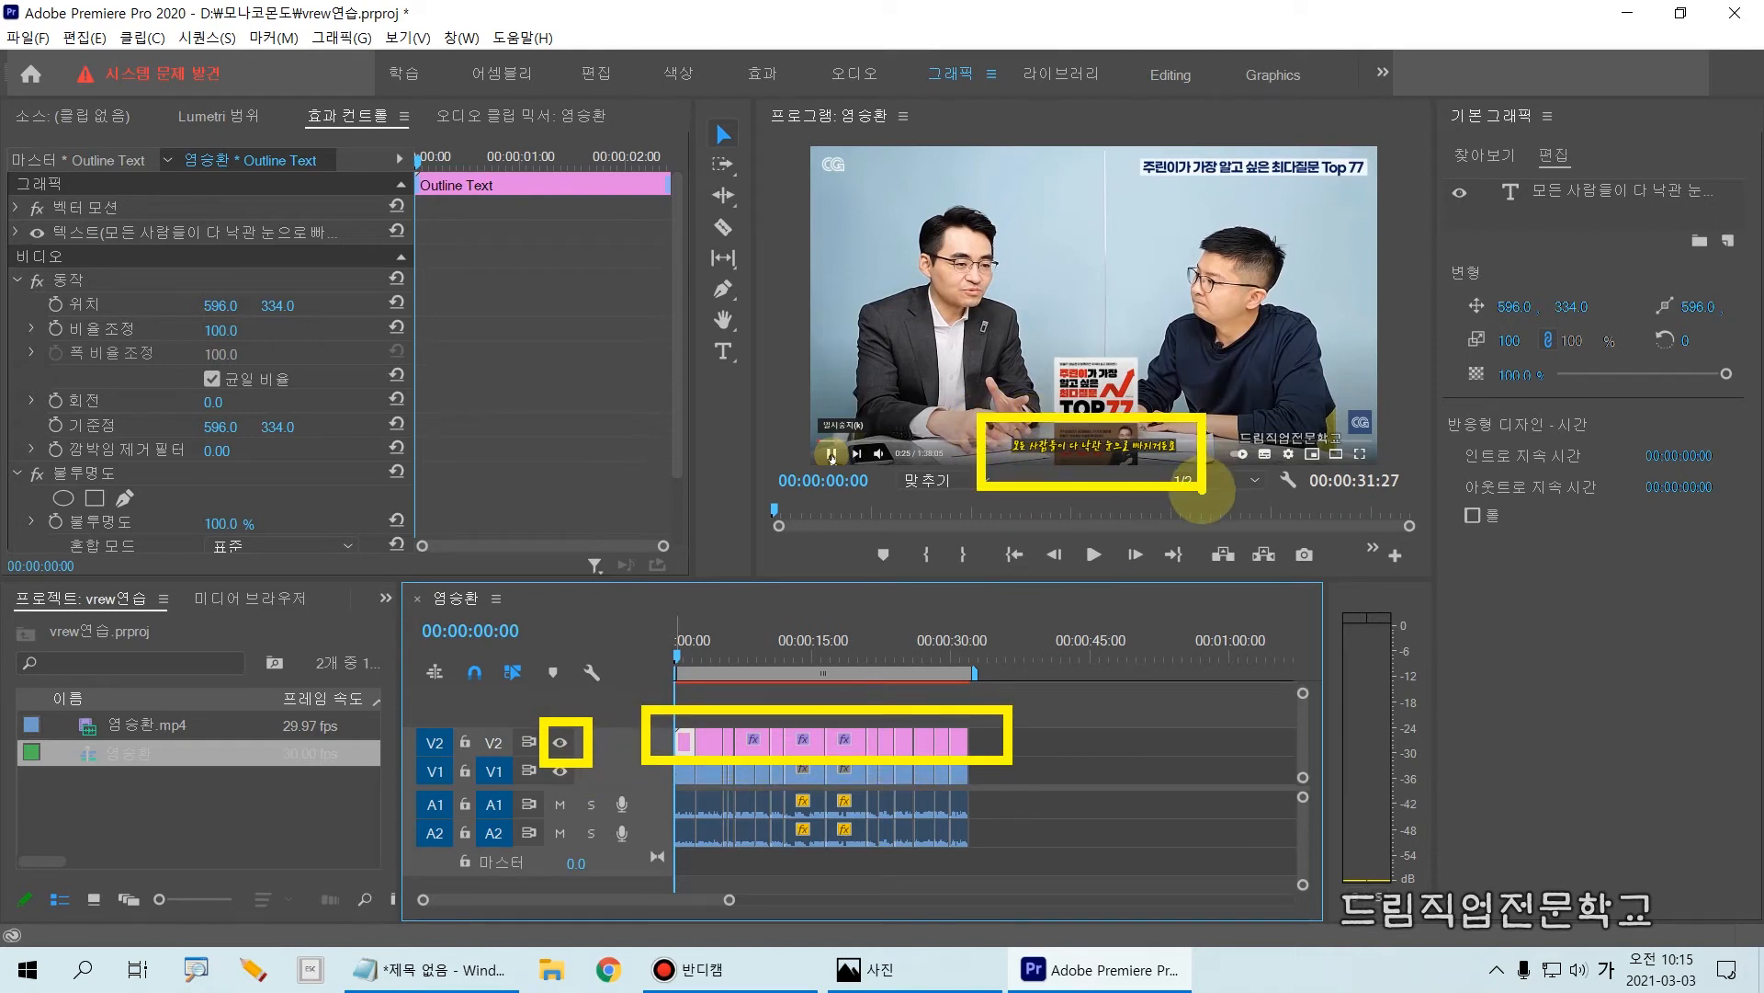
pyautogui.press('Escape')
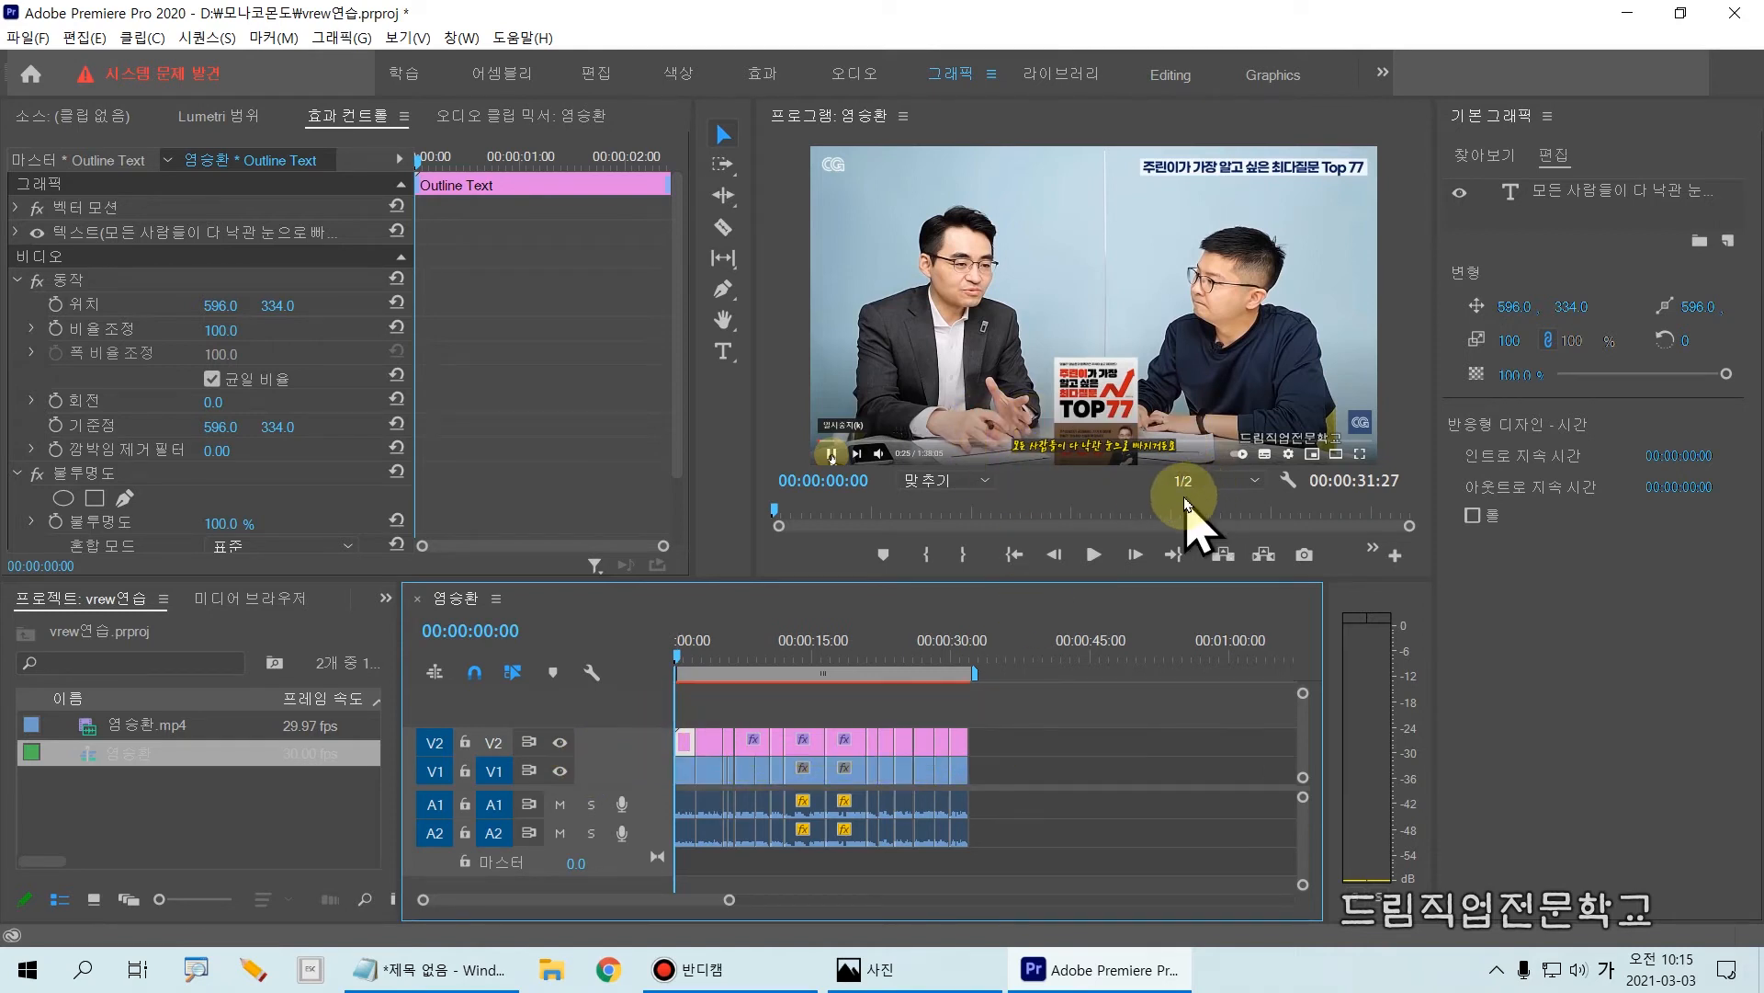
# Step: Play the sequence from near the end of the first subtitle to view the next one
pyautogui.click(697, 660)
pyautogui.press('space')
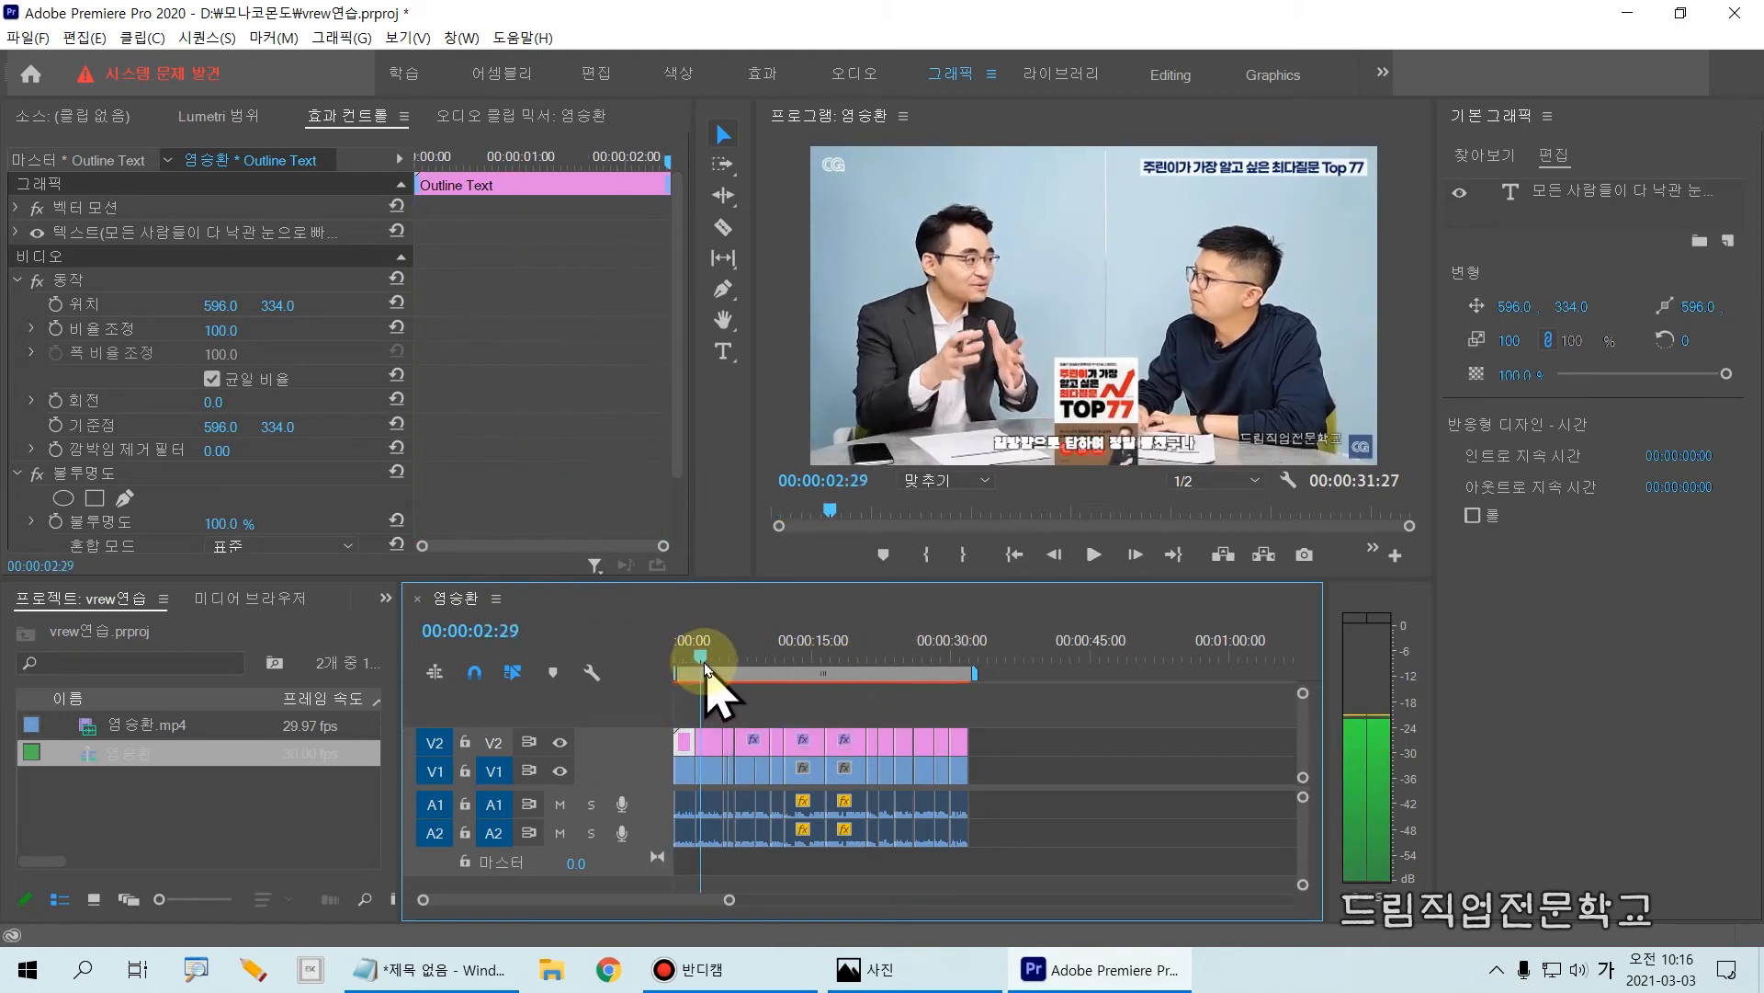
# Step: Inspect the second subtitle clip on V2 against the first, returning the playhead to 00:00:00:22 within the first subtitle
pyautogui.click(715, 736)
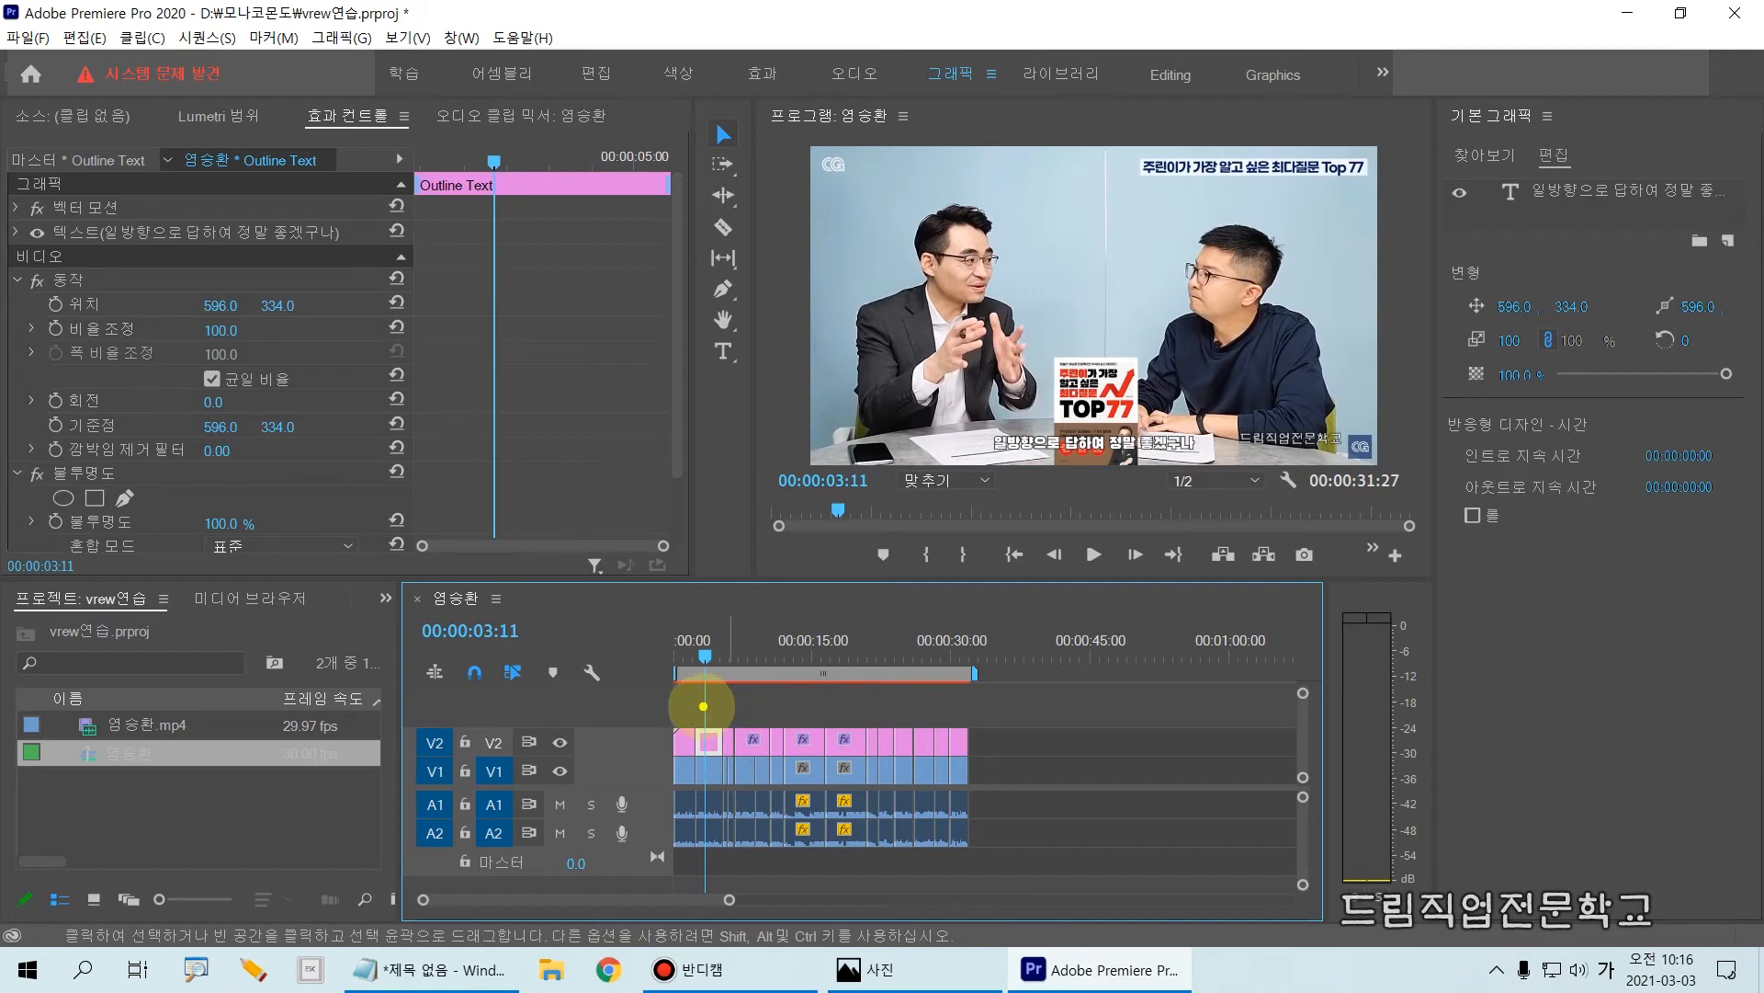
pyautogui.moveTo(690, 707); pyautogui.dragTo(726, 761)
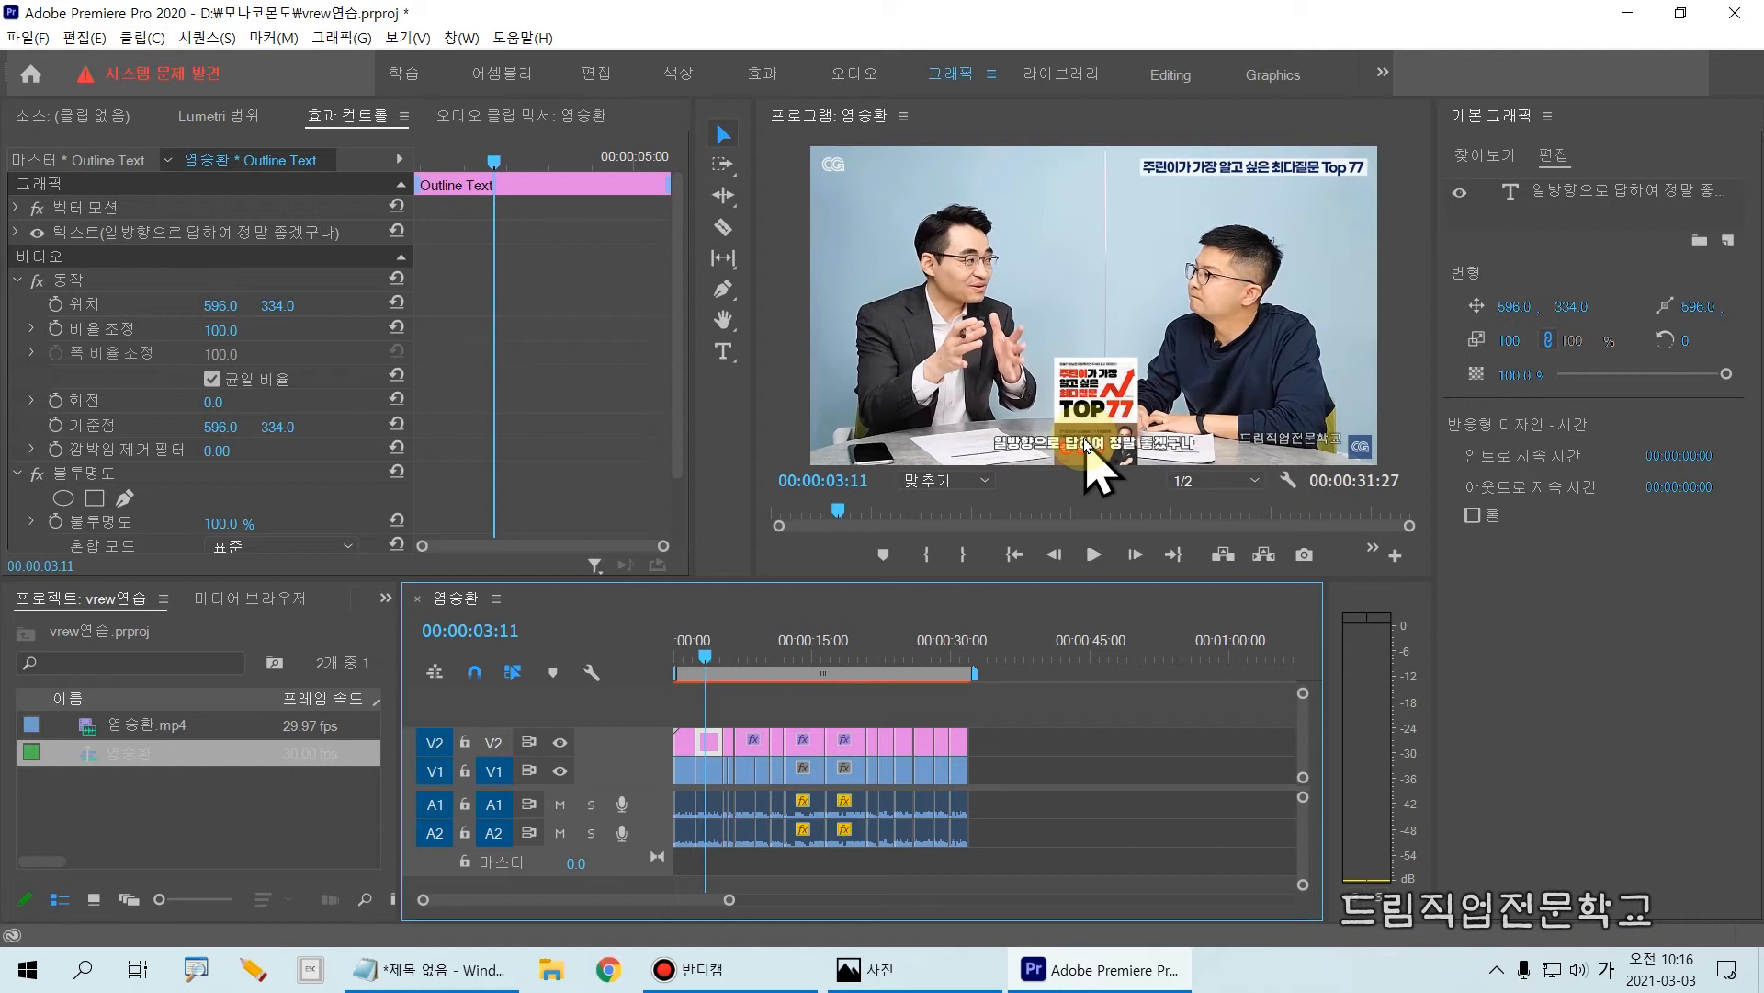
pyautogui.click(682, 654)
pyautogui.click(684, 749)
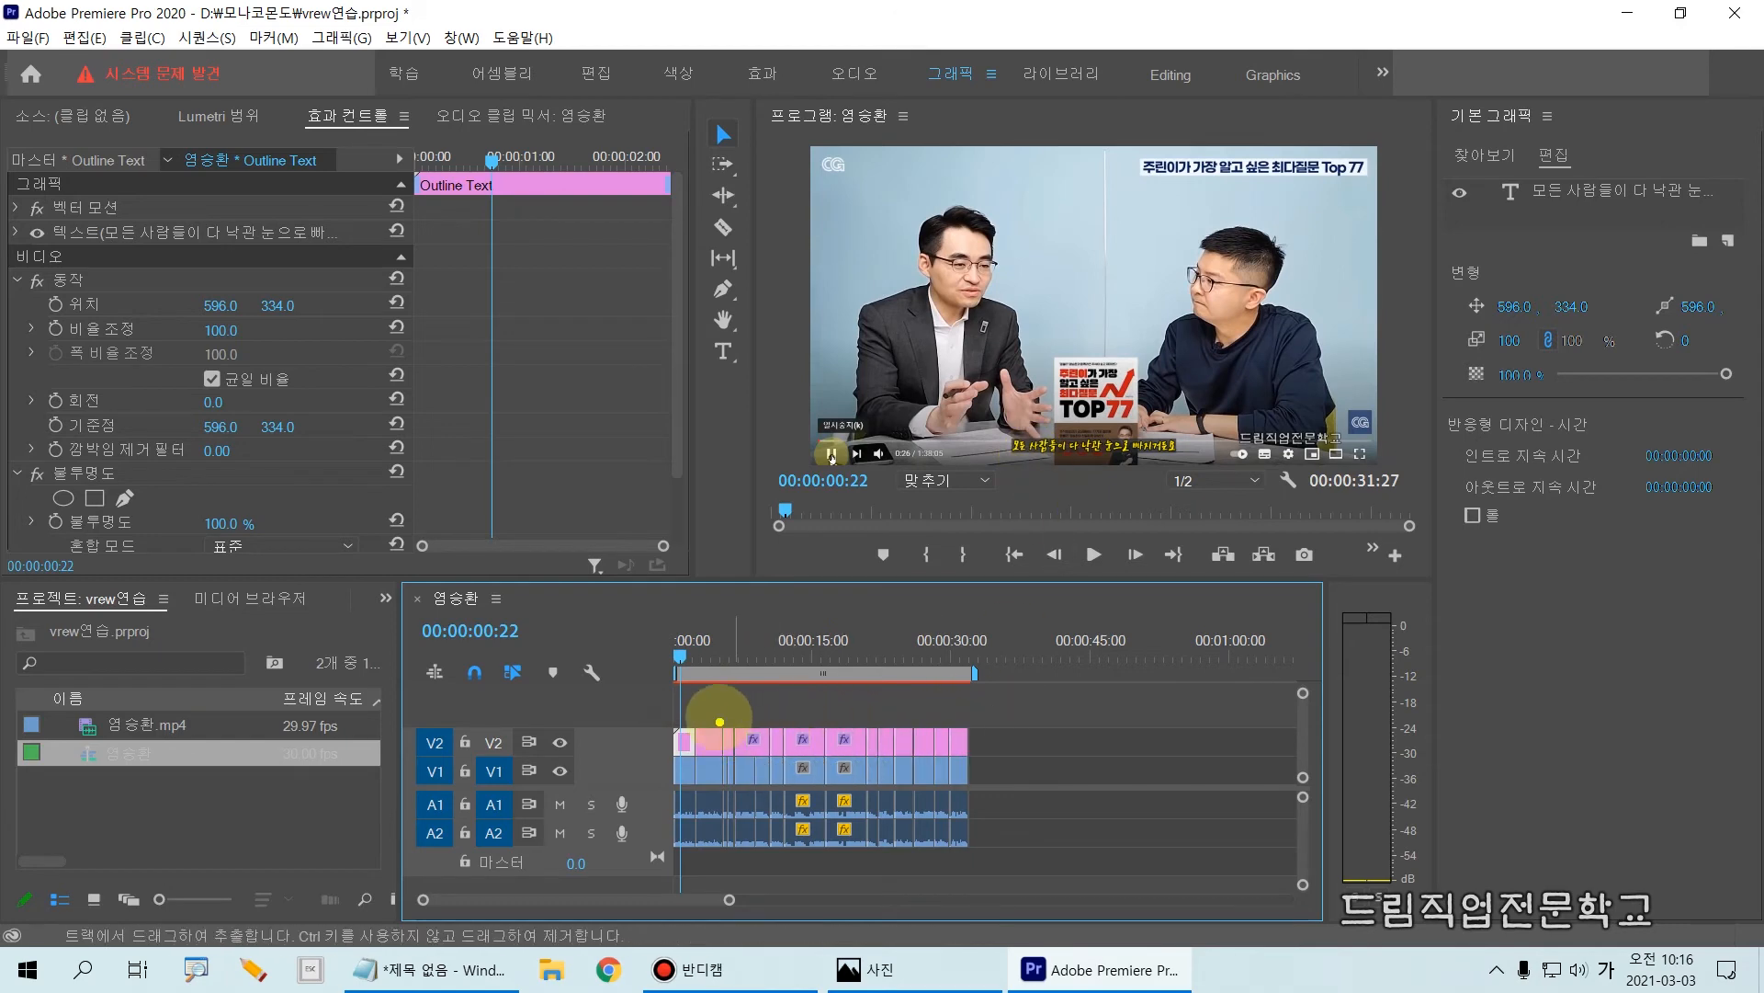
pyautogui.moveTo(700, 710); pyautogui.dragTo(977, 761)
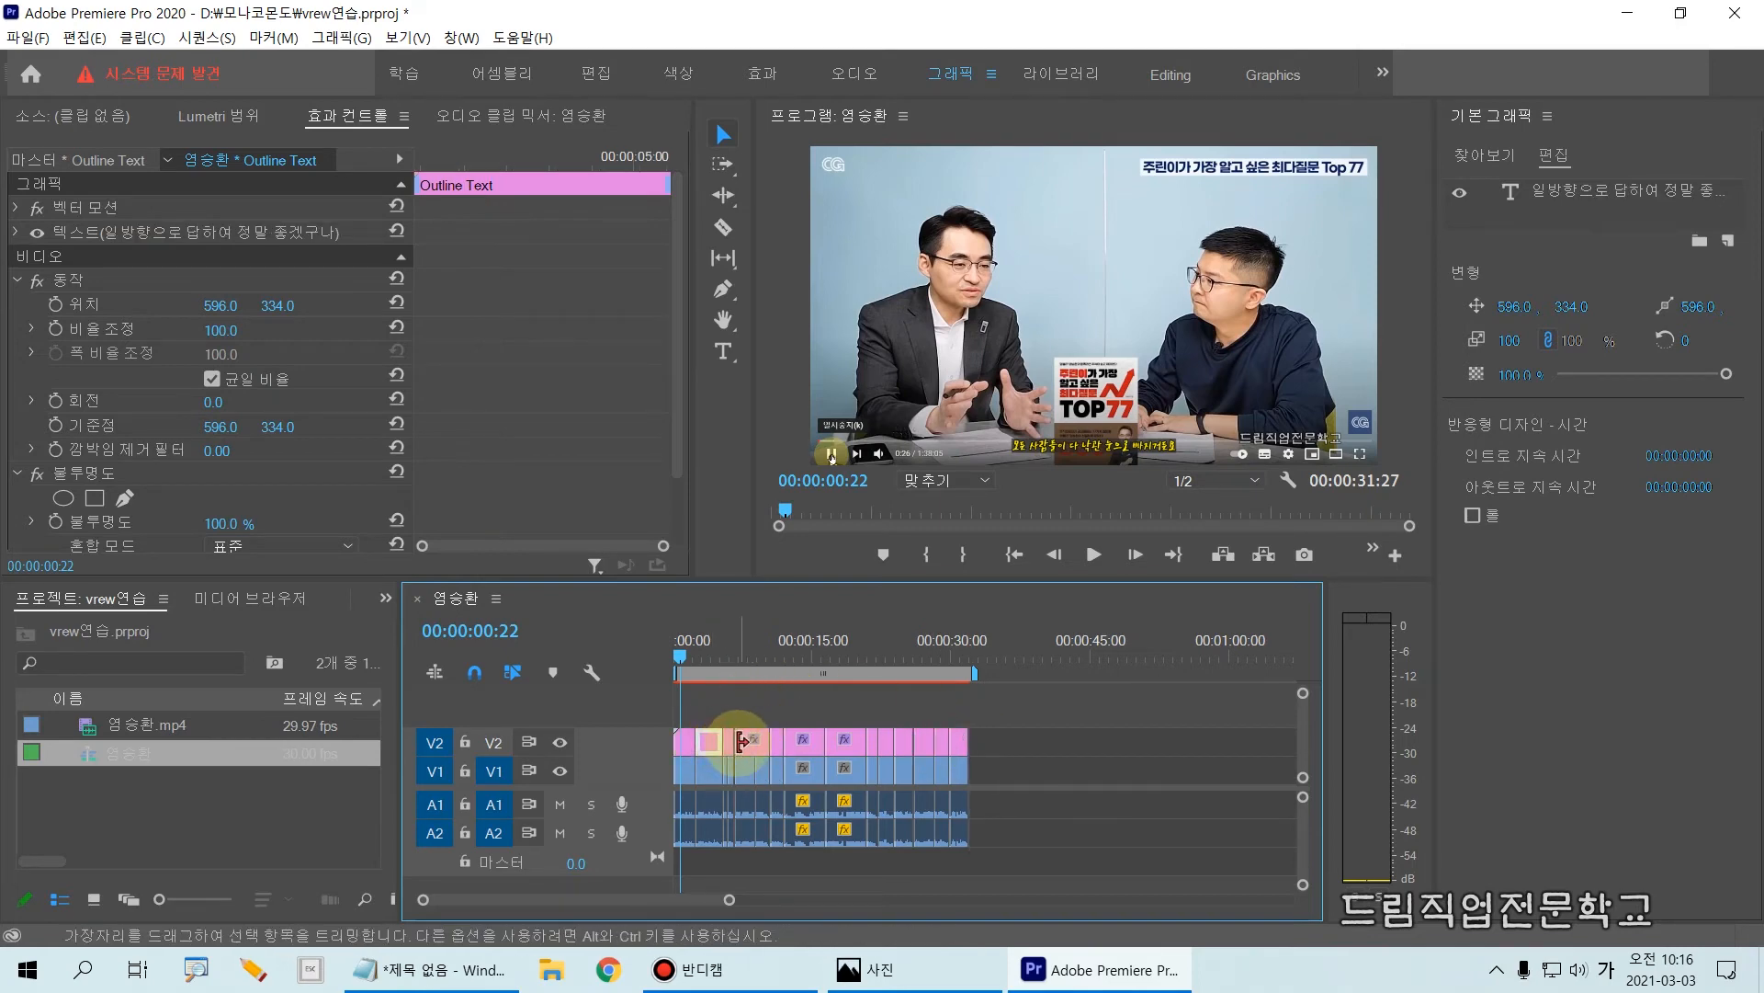
pyautogui.click(736, 749)
# Step: Select the first subtitle clip on V2 and its restyled text in the program monitor
pyautogui.click(687, 744)
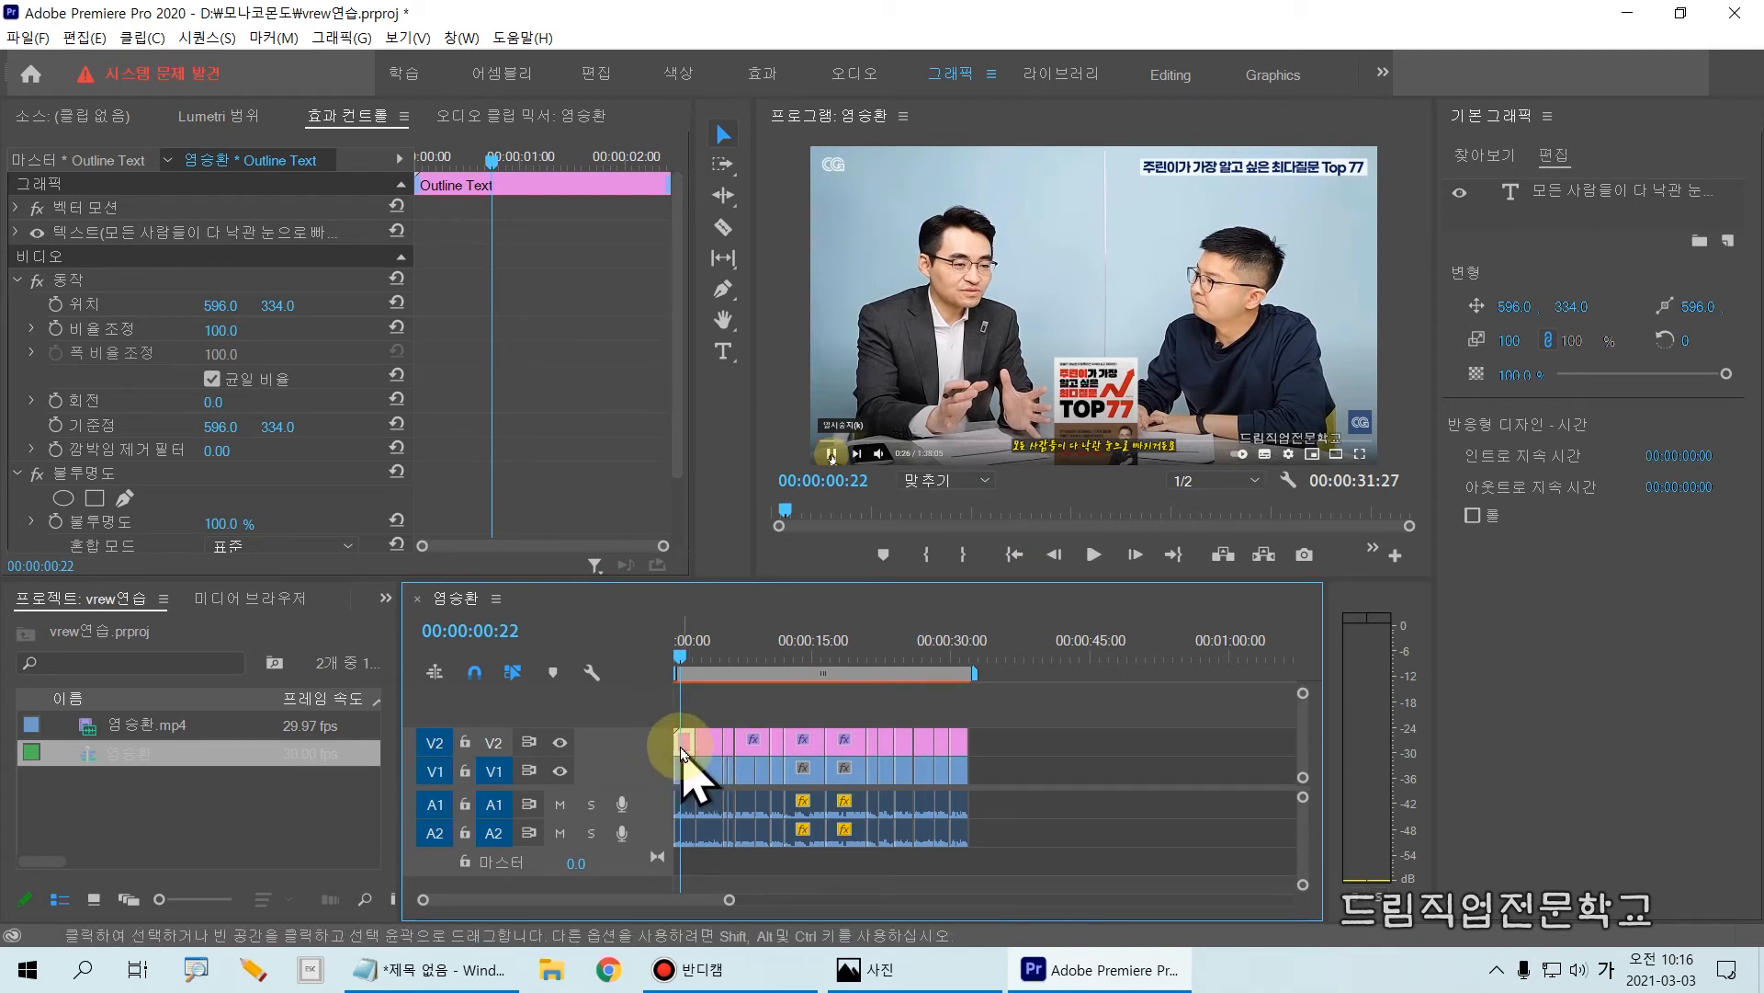
pyautogui.moveTo(657, 715); pyautogui.dragTo(709, 770)
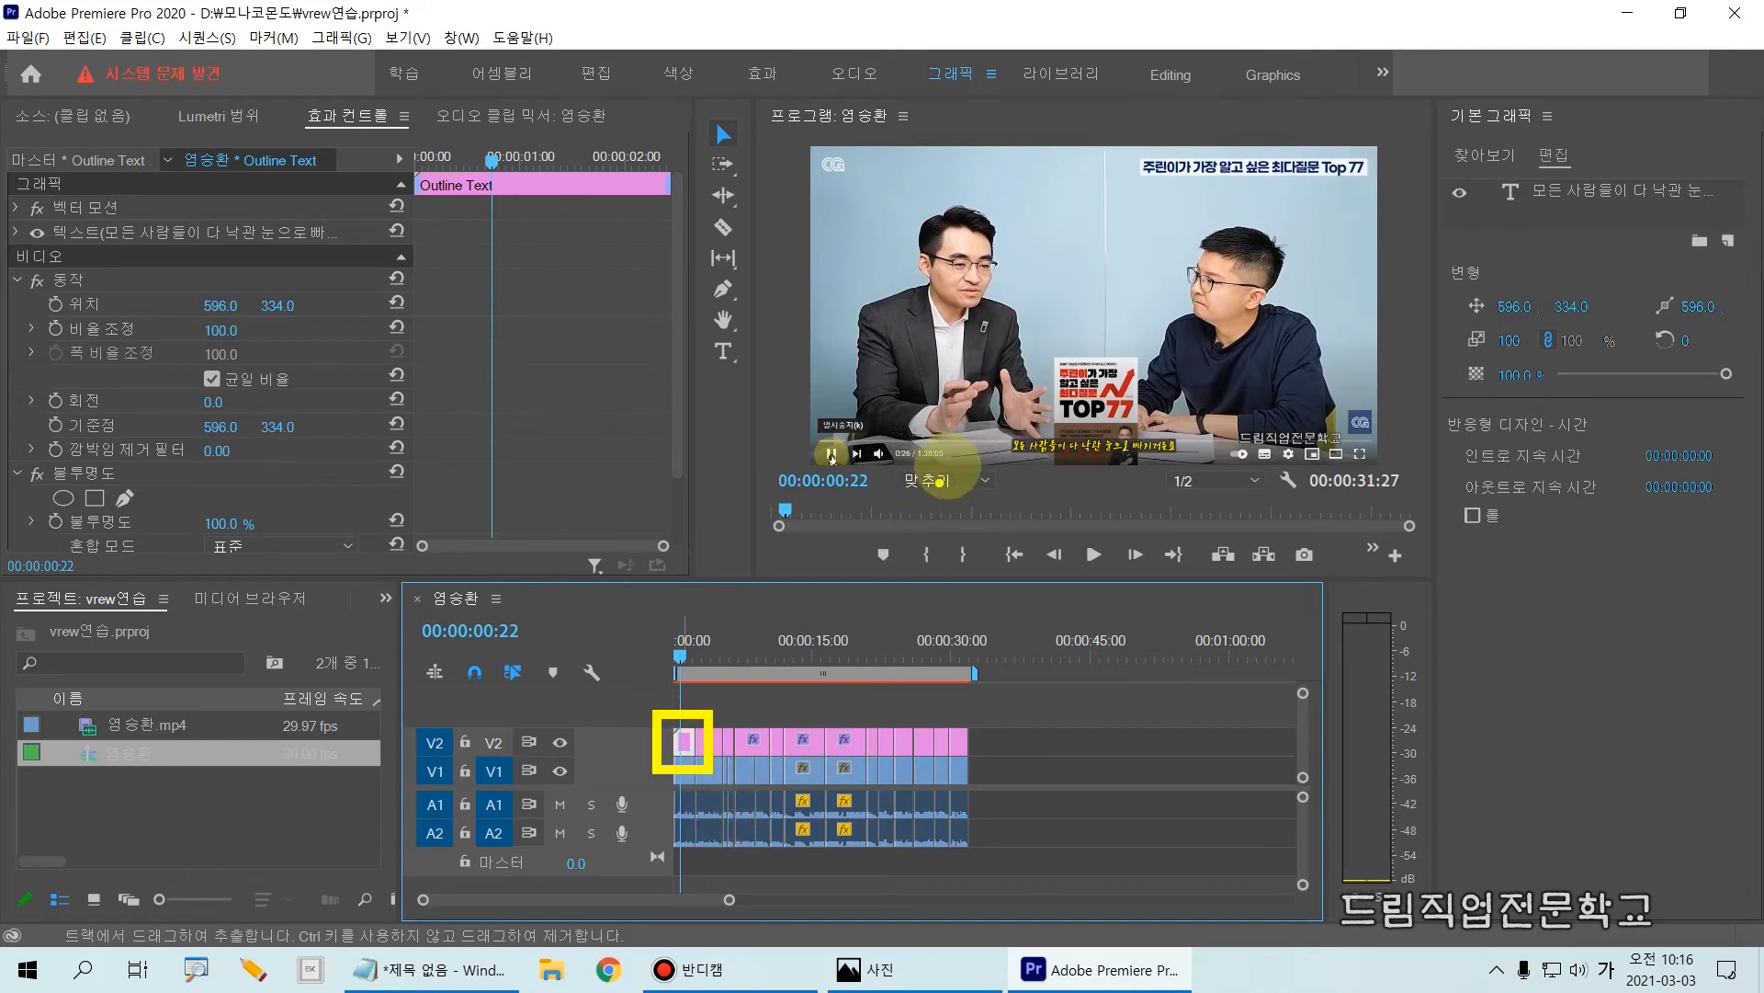
pyautogui.moveTo(974, 418); pyautogui.dragTo(1222, 471)
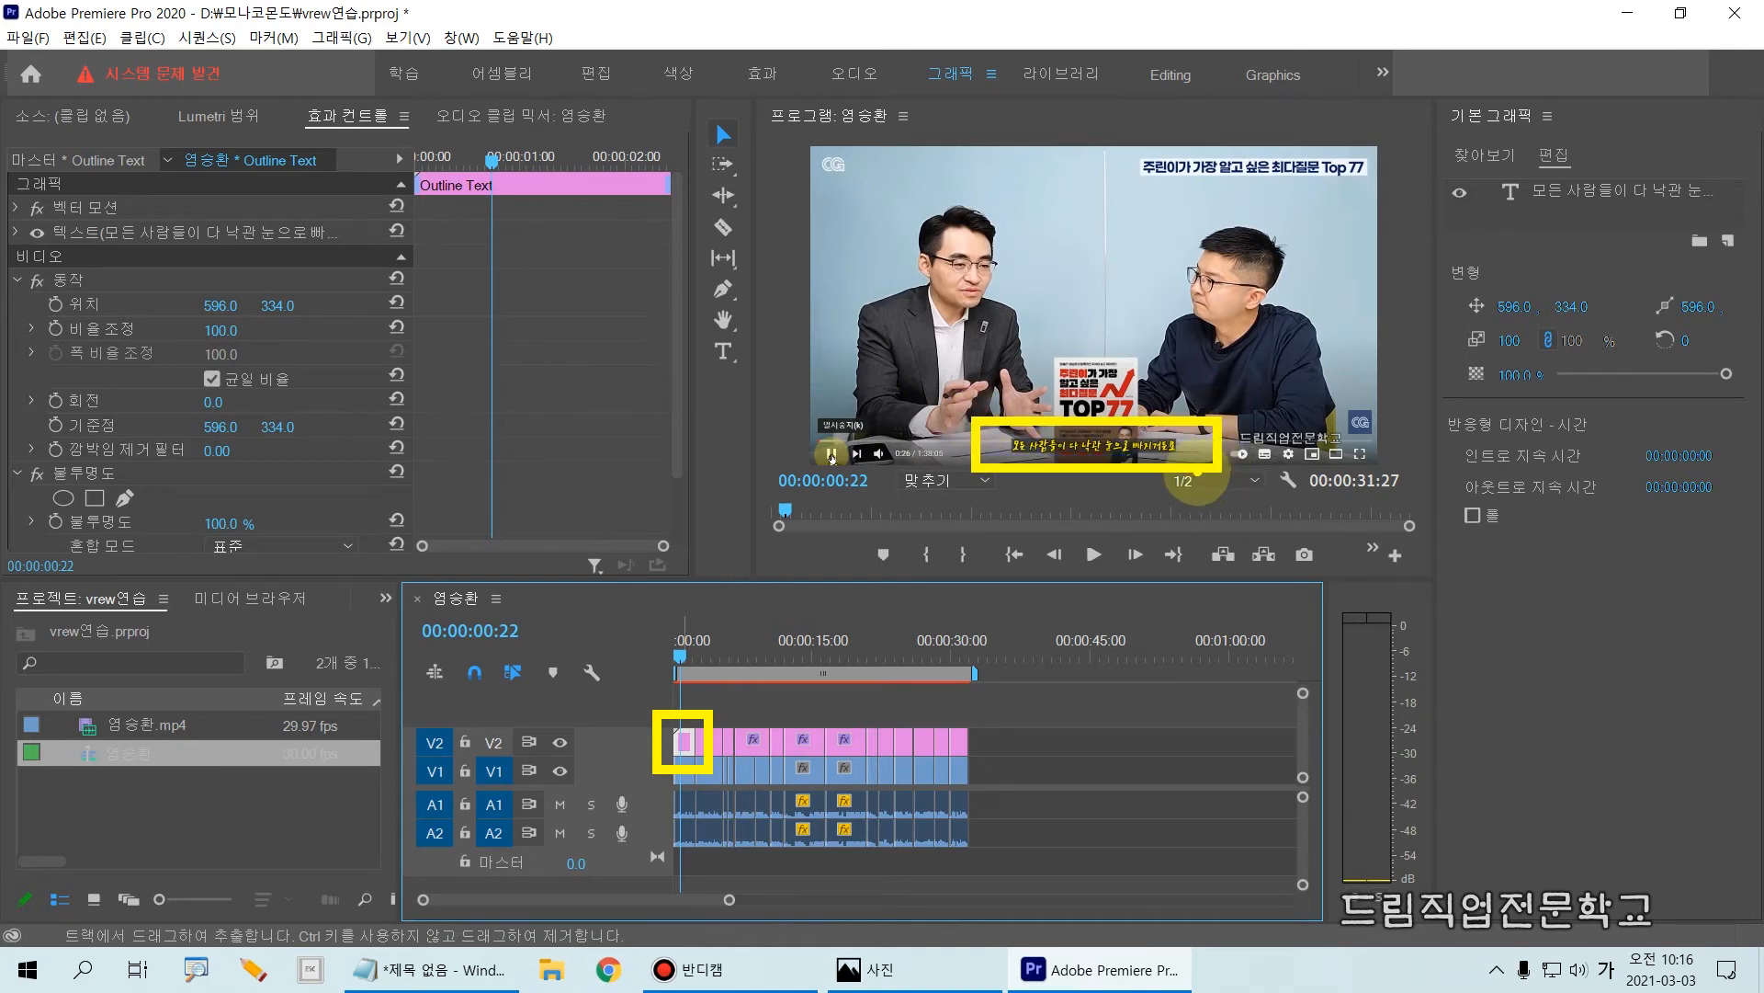
pyautogui.press('Escape')
pyautogui.click(1143, 450)
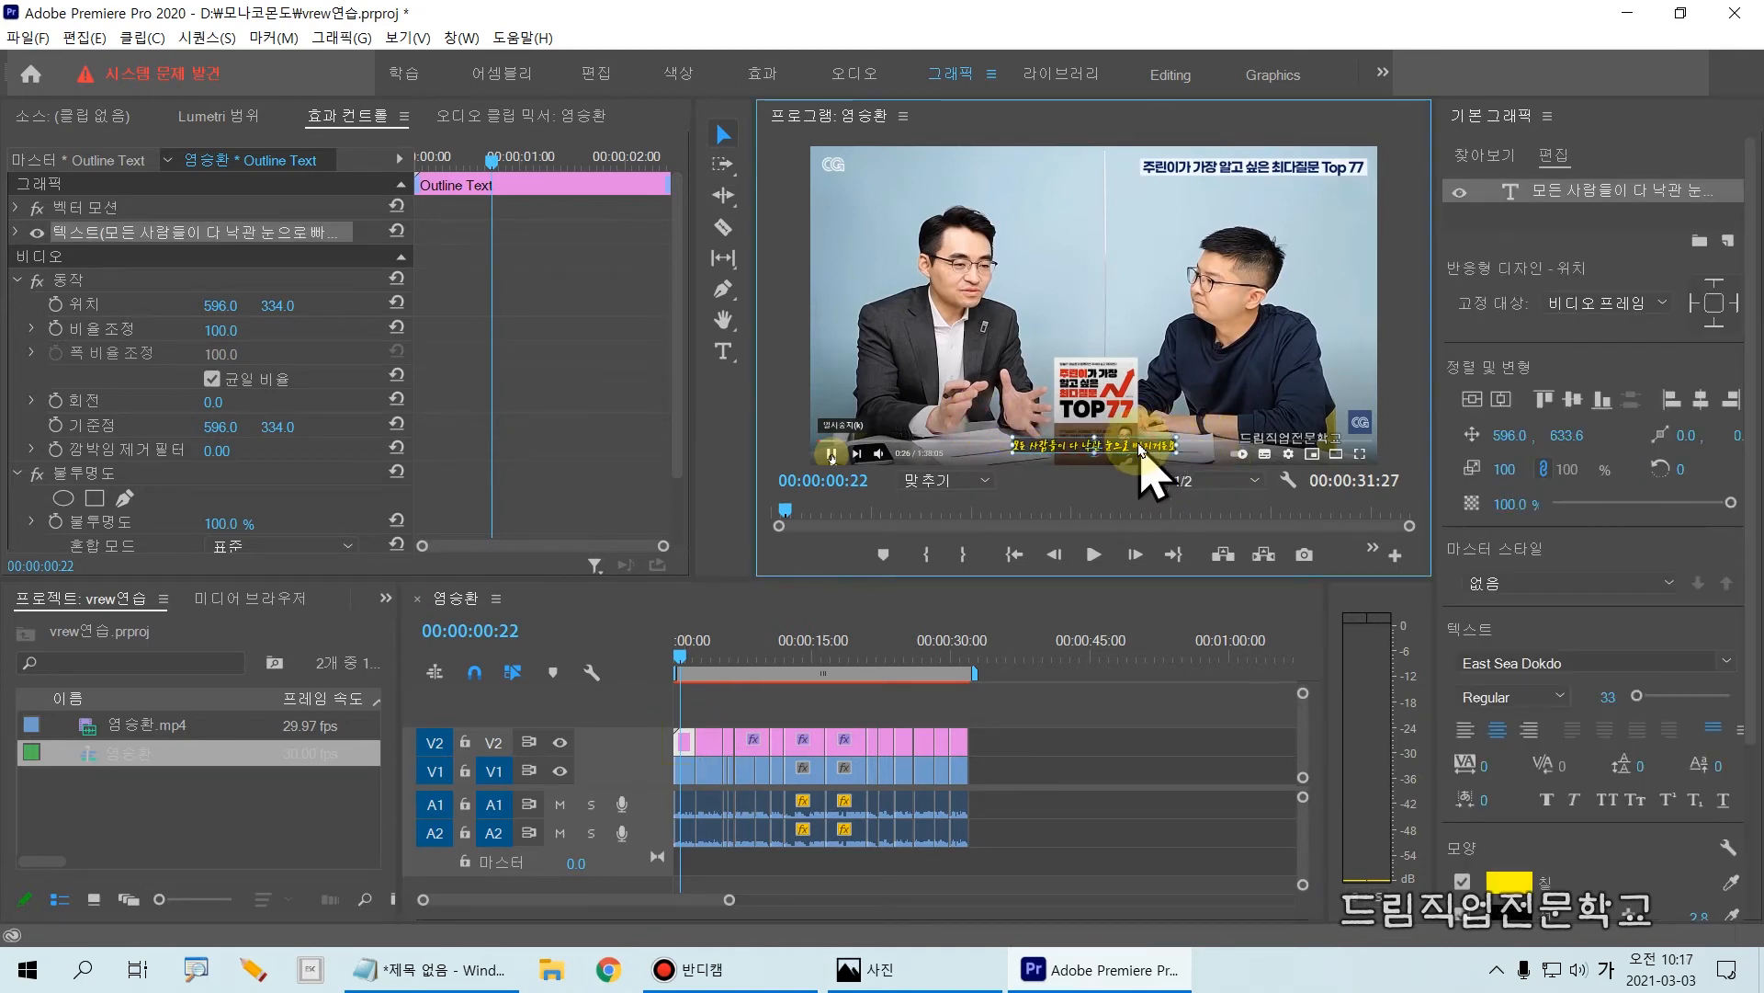
pyautogui.hotkey('ctrl', '2')
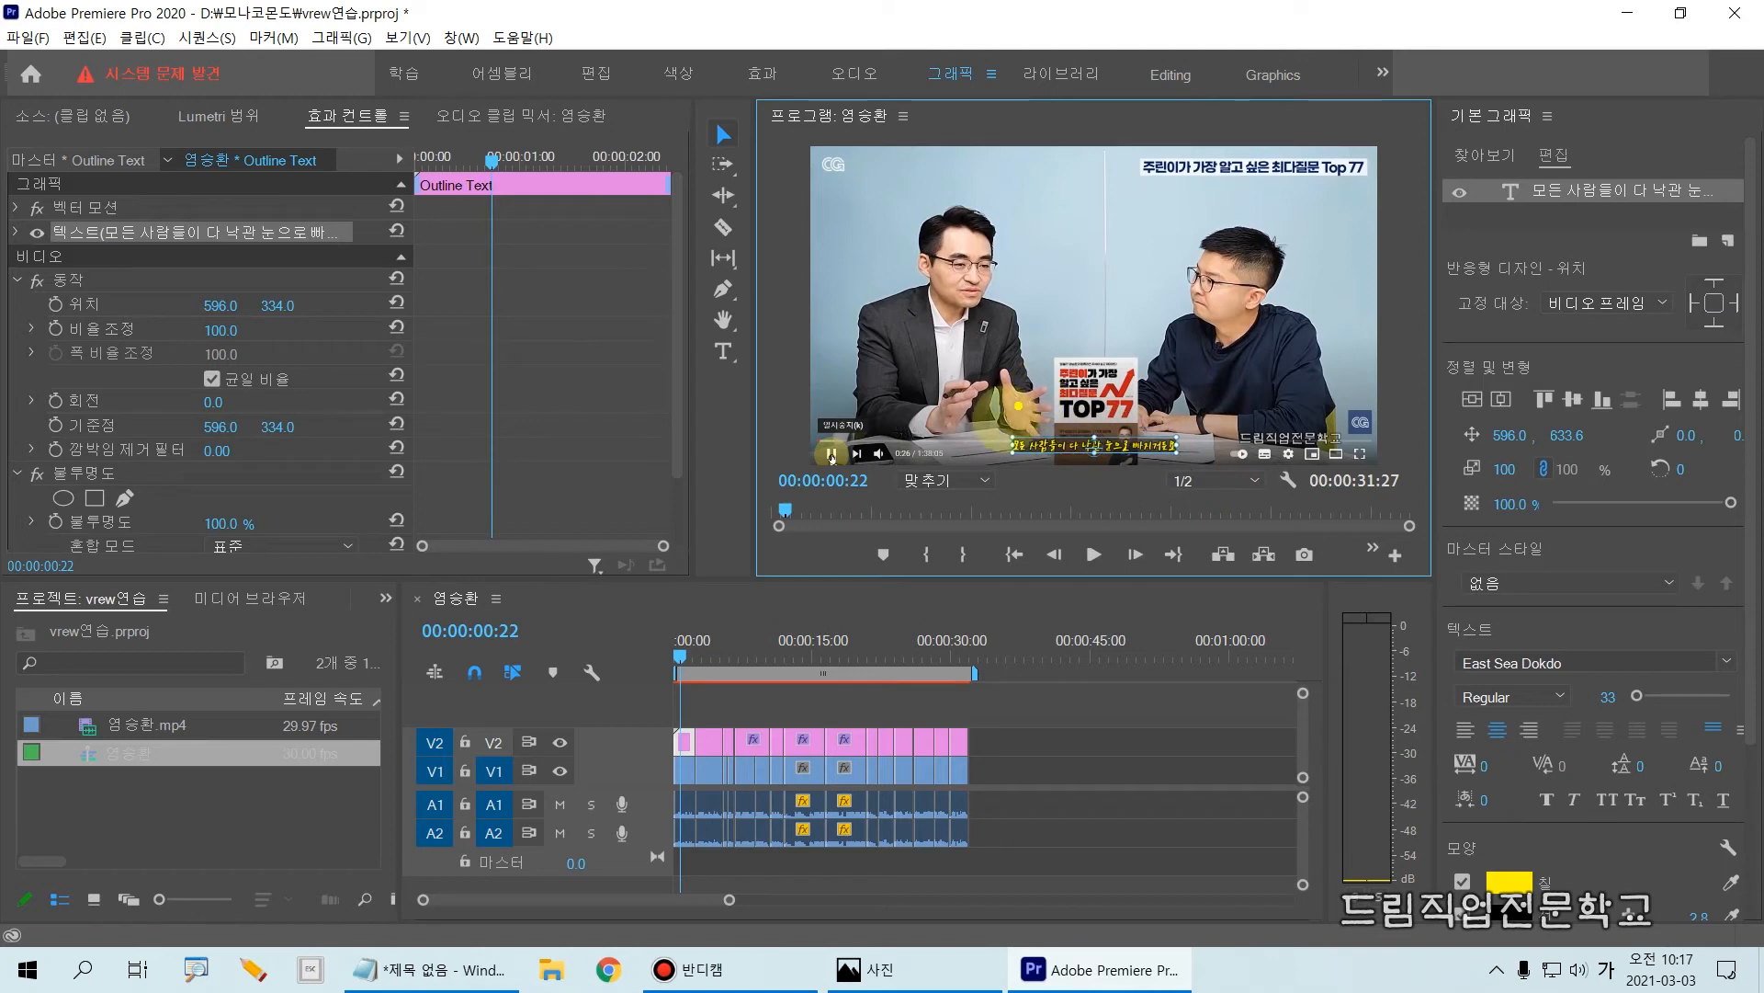
pyautogui.moveTo(998, 420)
pyautogui.mouseDown()
pyautogui.moveTo(1031, 485)
pyautogui.moveTo(1194, 469)
pyautogui.mouseUp()
pyautogui.moveTo(634, 693); pyautogui.dragTo(712, 770)
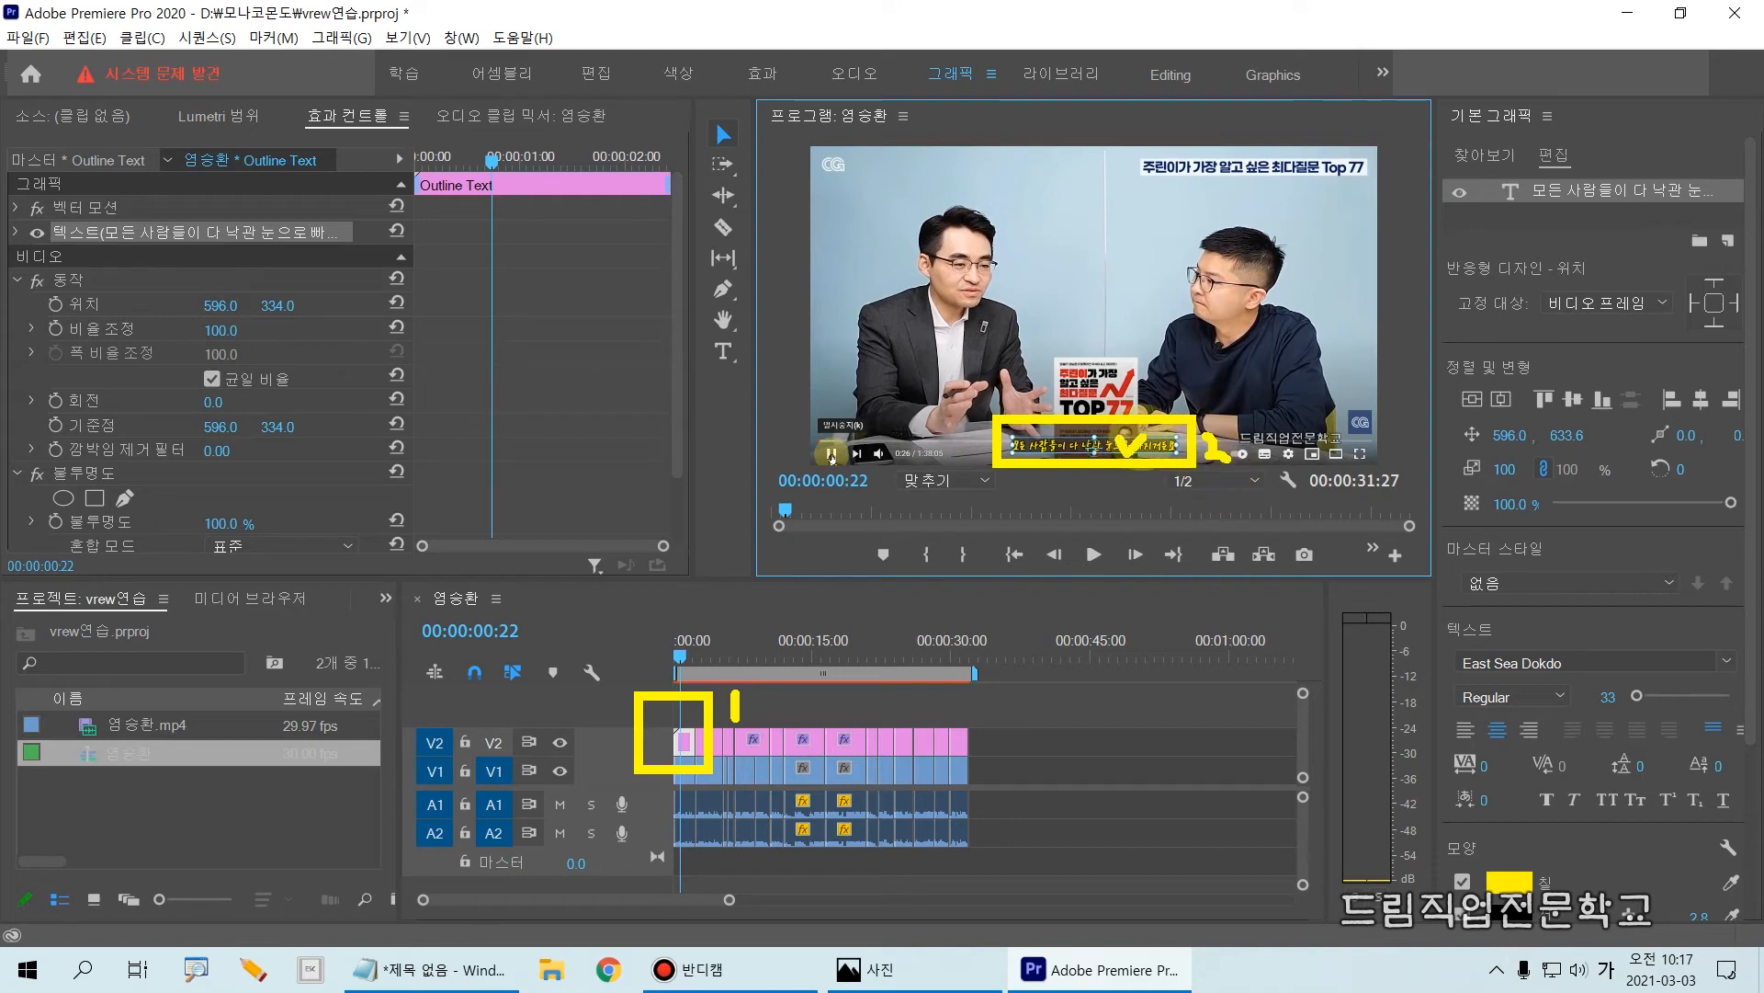
pyautogui.press('Escape')
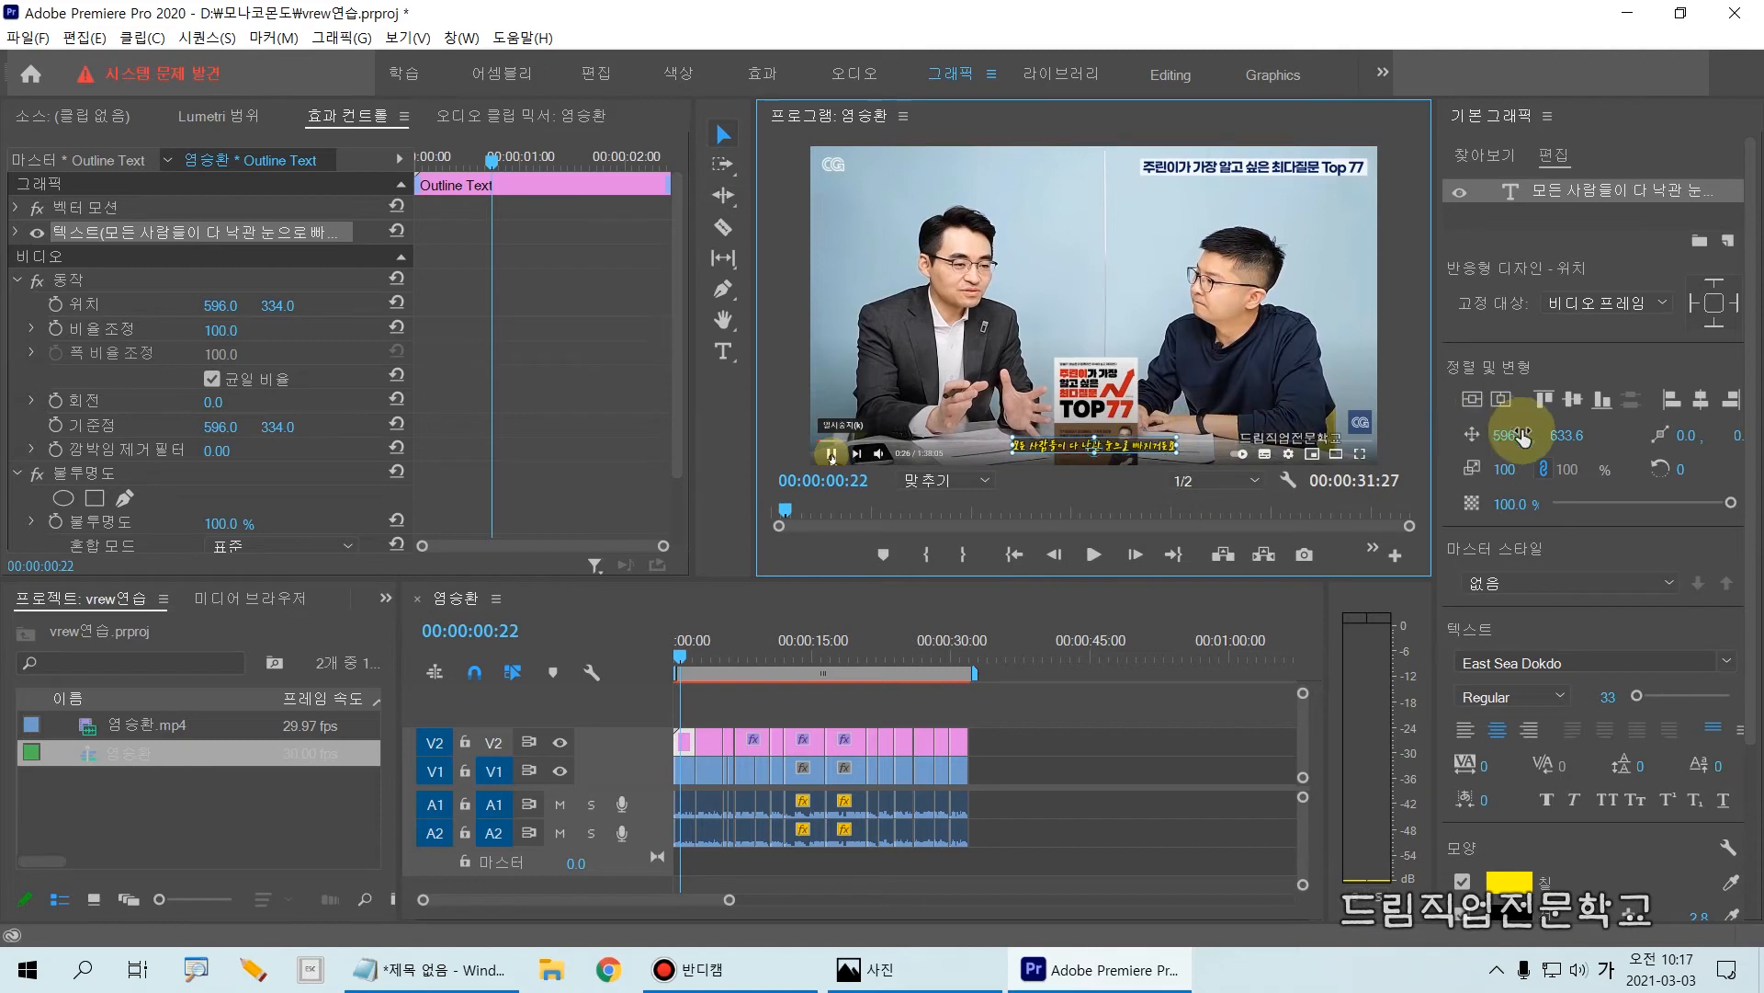
# Step: Create a master text style named 자막1 from the selected text of the first subtitle
pyautogui.click(1753, 604)
pyautogui.scroll(-3, 1754, 605)
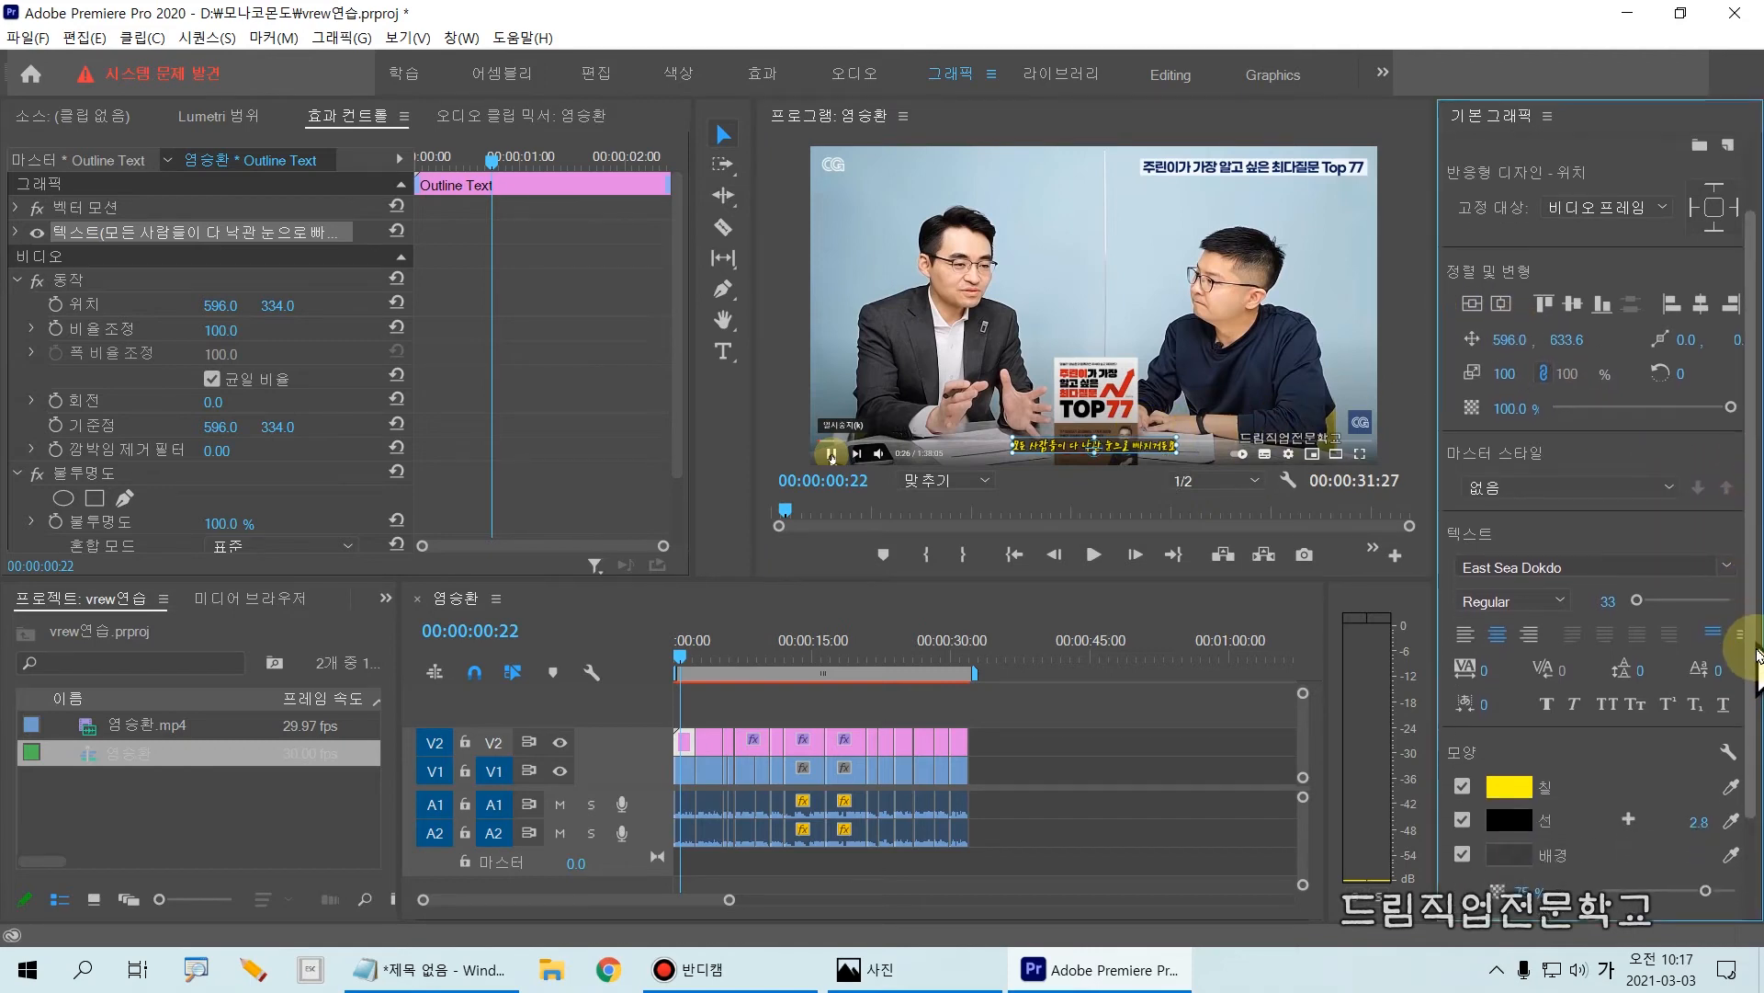
pyautogui.moveTo(1537, 482); pyautogui.dragTo(1753, 513)
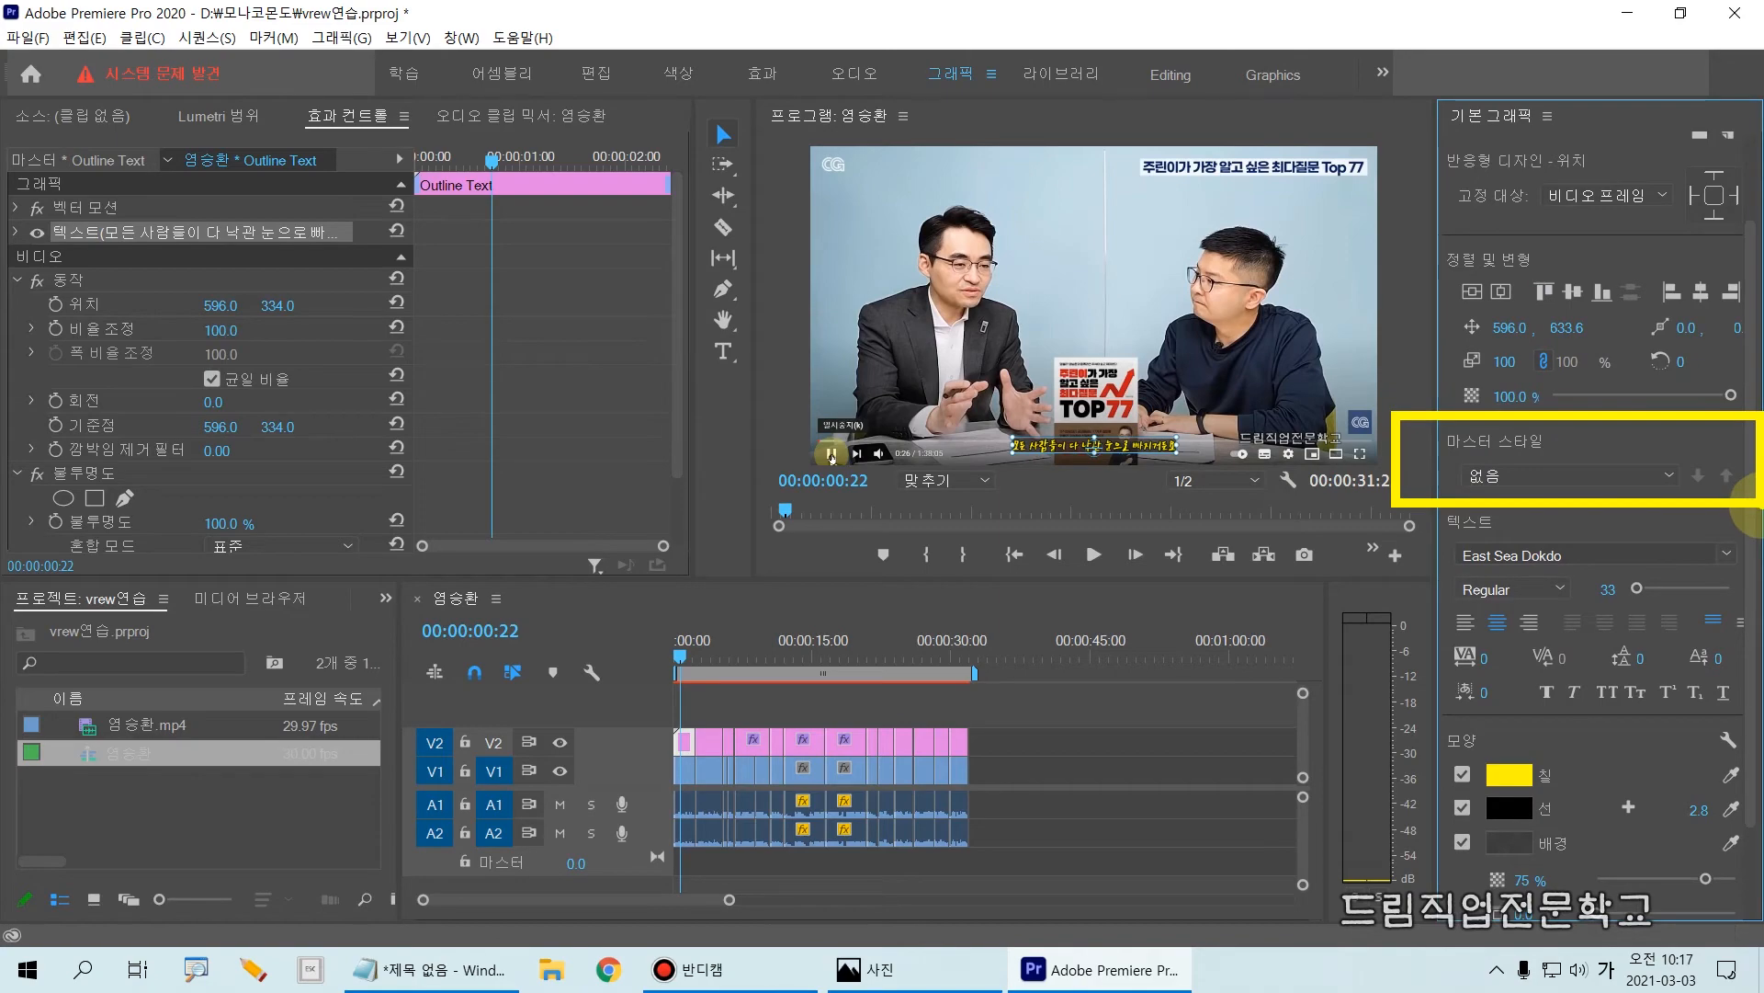
pyautogui.press('Escape')
pyautogui.hotkey('ctrl', '1')
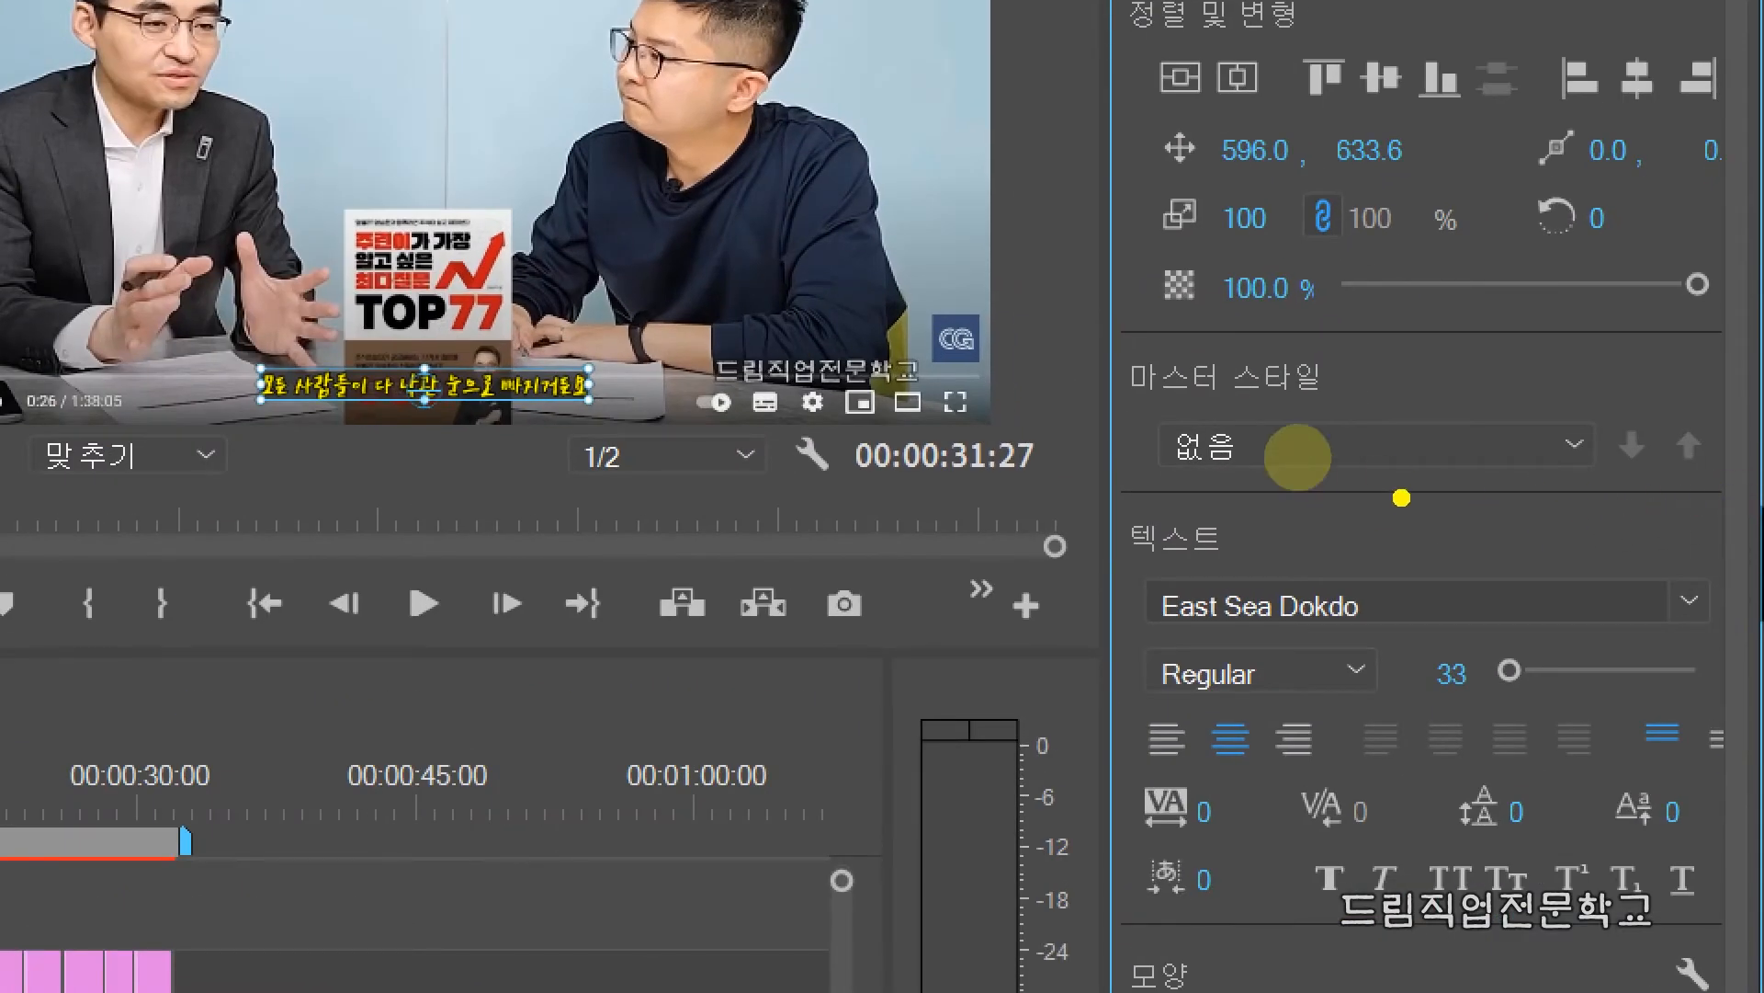
pyautogui.moveTo(1071, 329); pyautogui.dragTo(1717, 506)
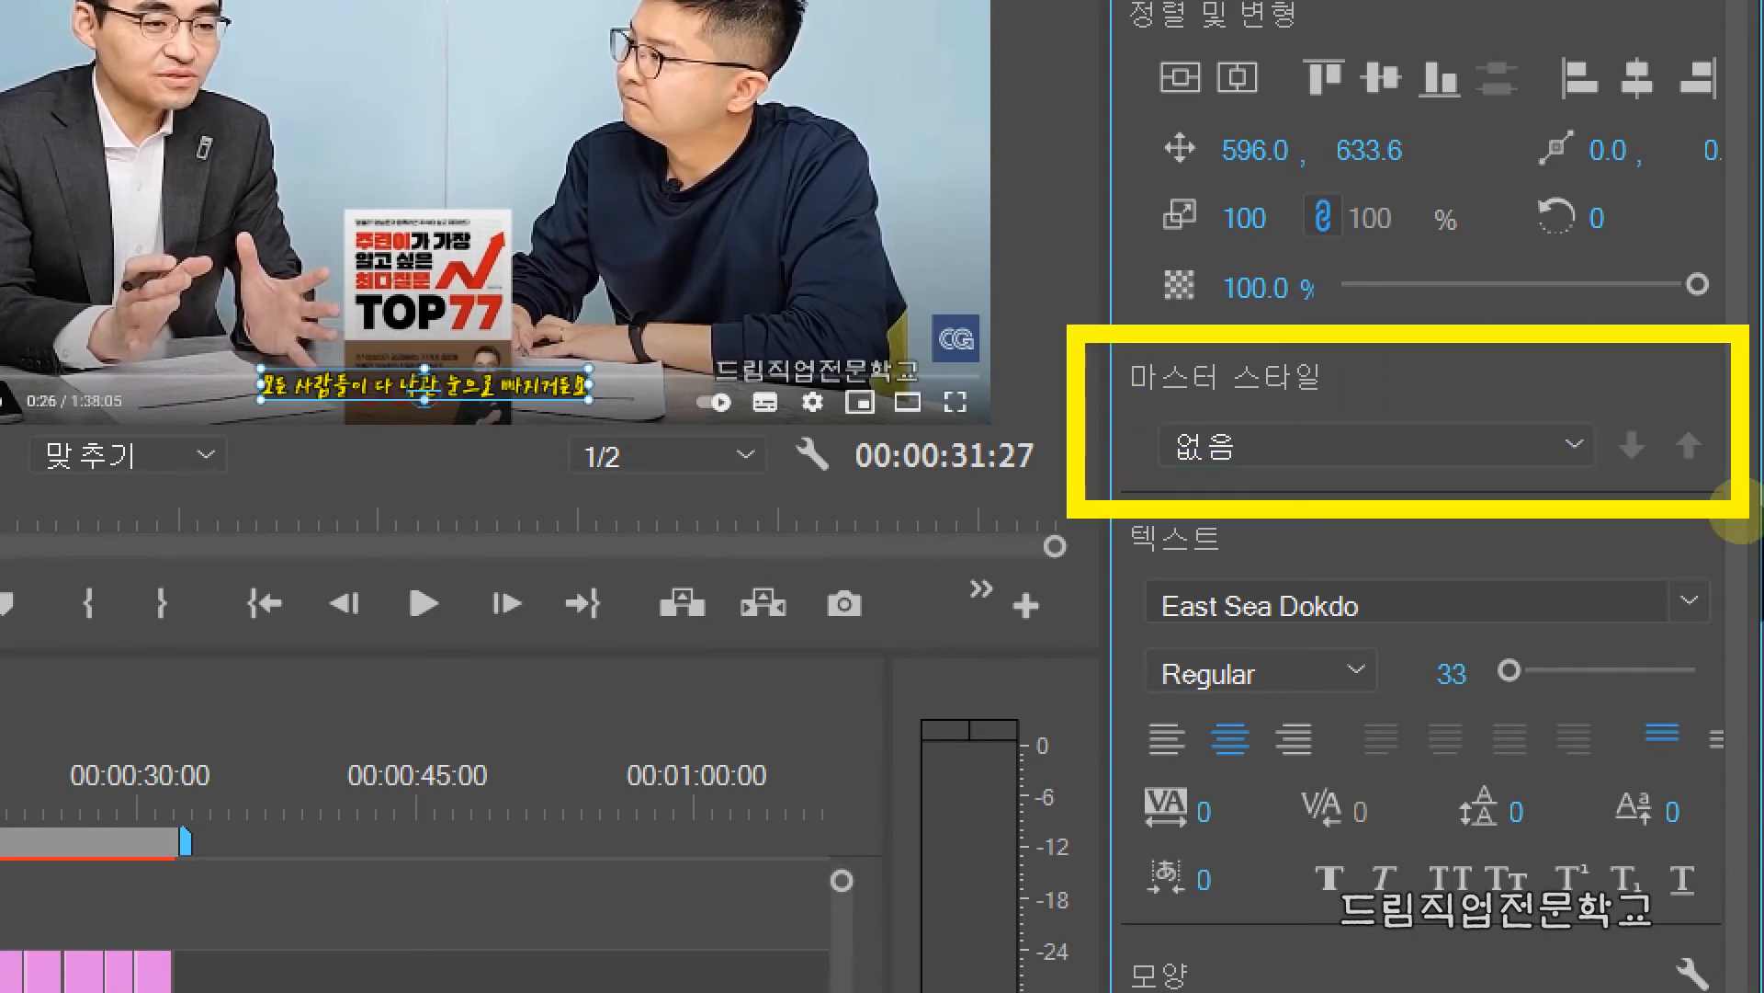
pyautogui.press('Escape')
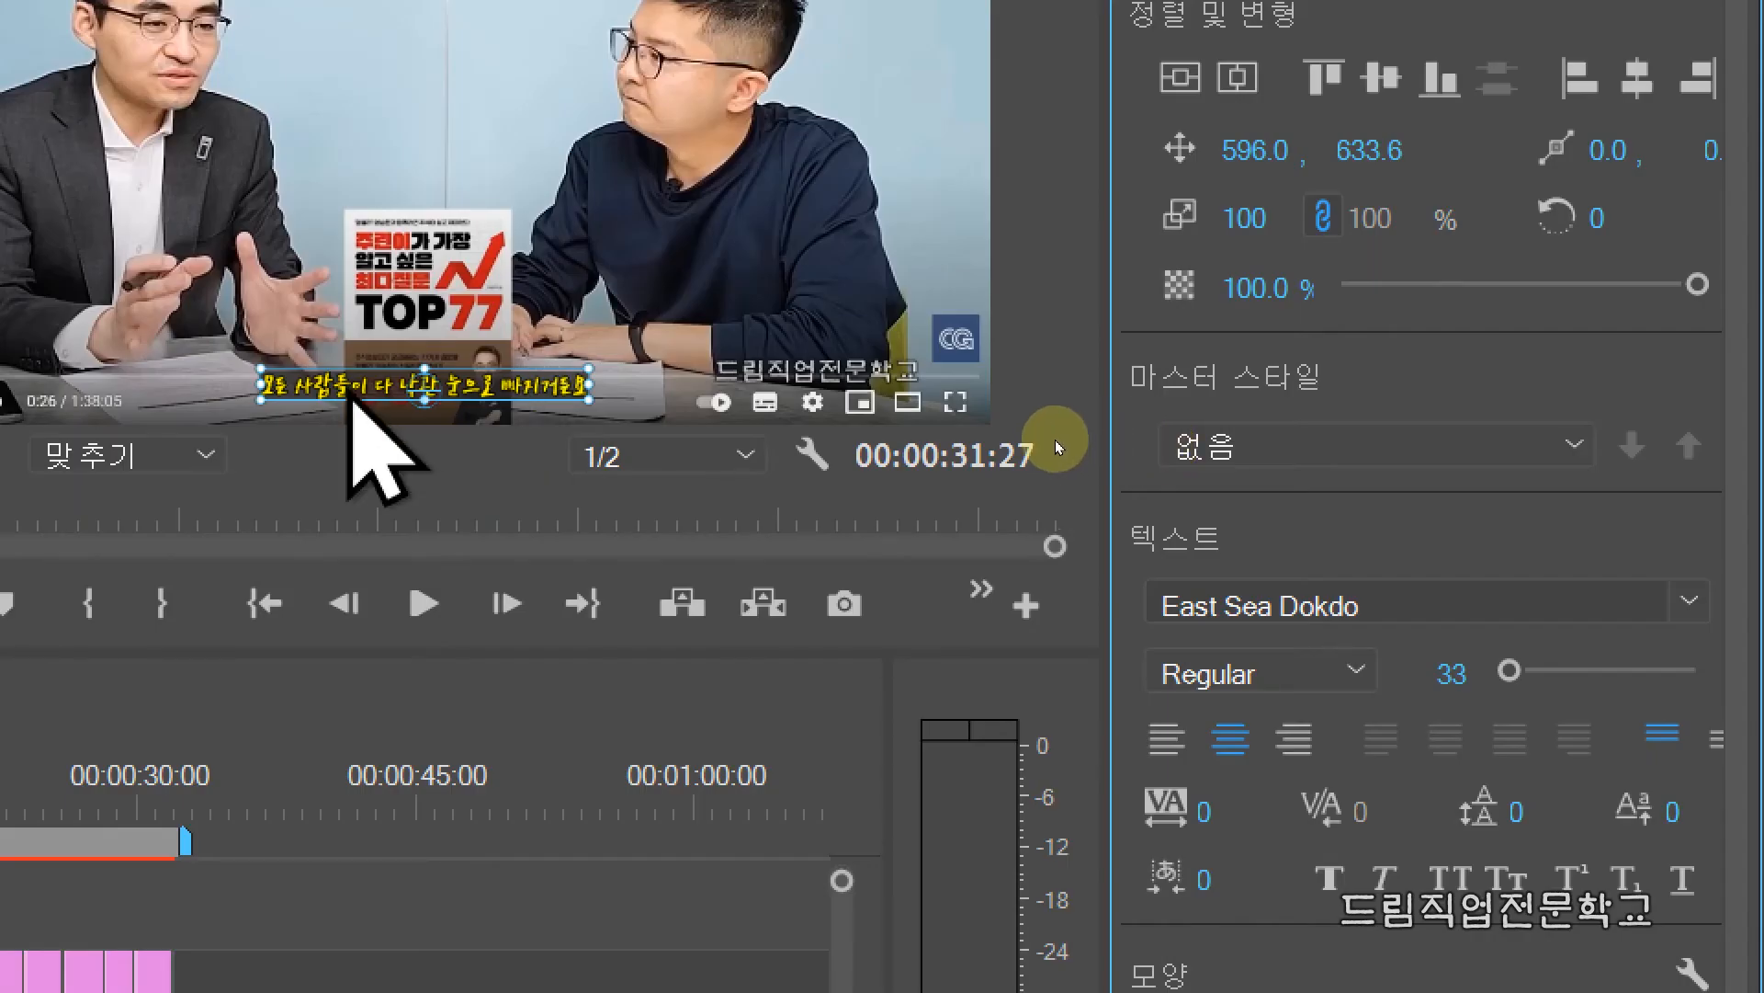
pyautogui.click(1470, 448)
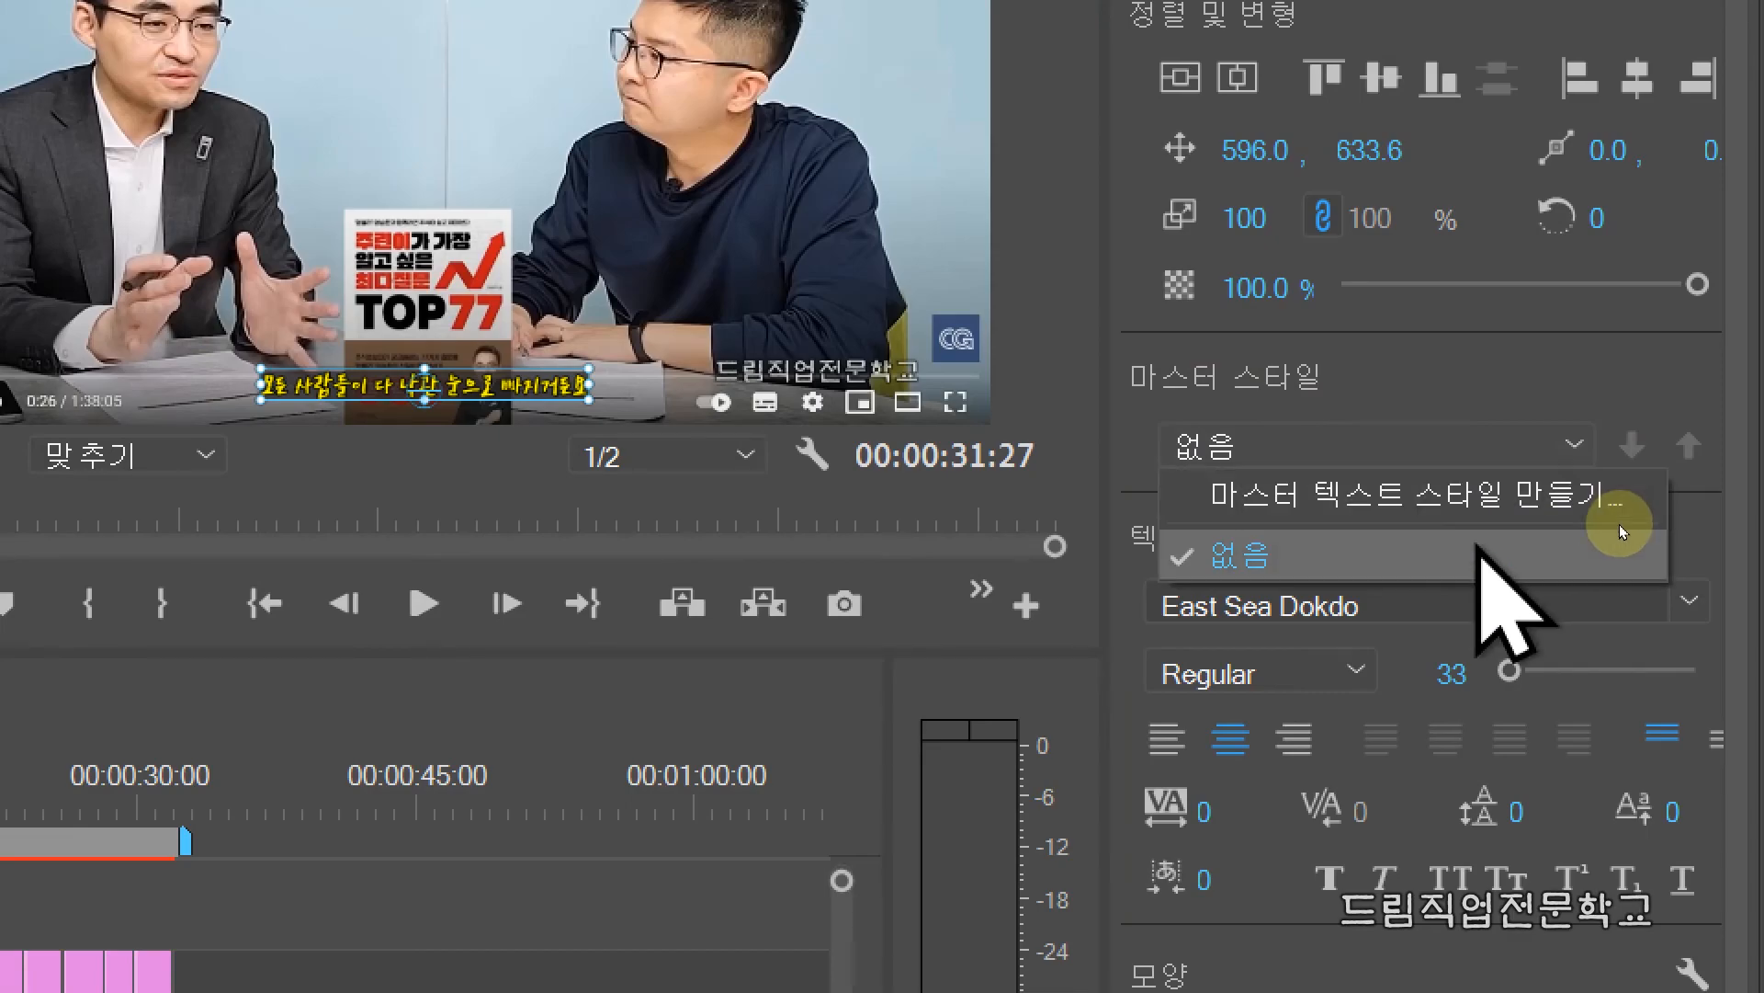
pyautogui.moveTo(1161, 452)
pyautogui.mouseDown()
pyautogui.moveTo(1250, 492)
pyautogui.moveTo(1651, 532)
pyautogui.mouseUp()
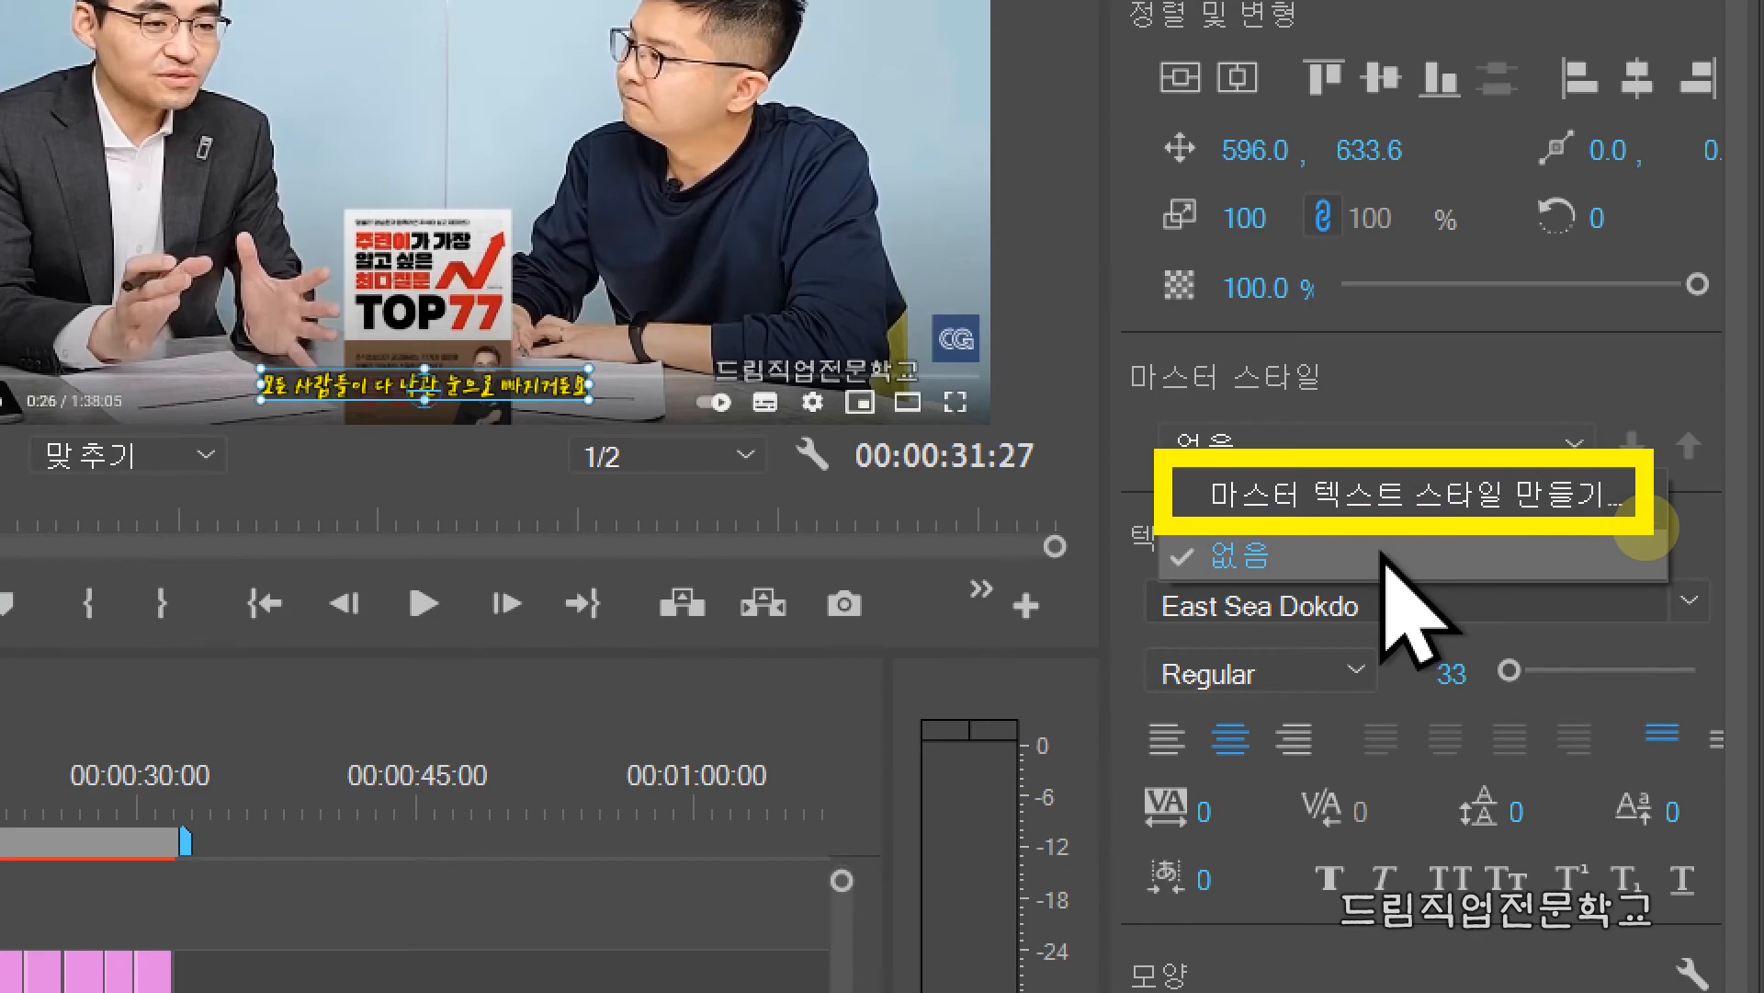
pyautogui.press('Escape')
pyautogui.click(1240, 443)
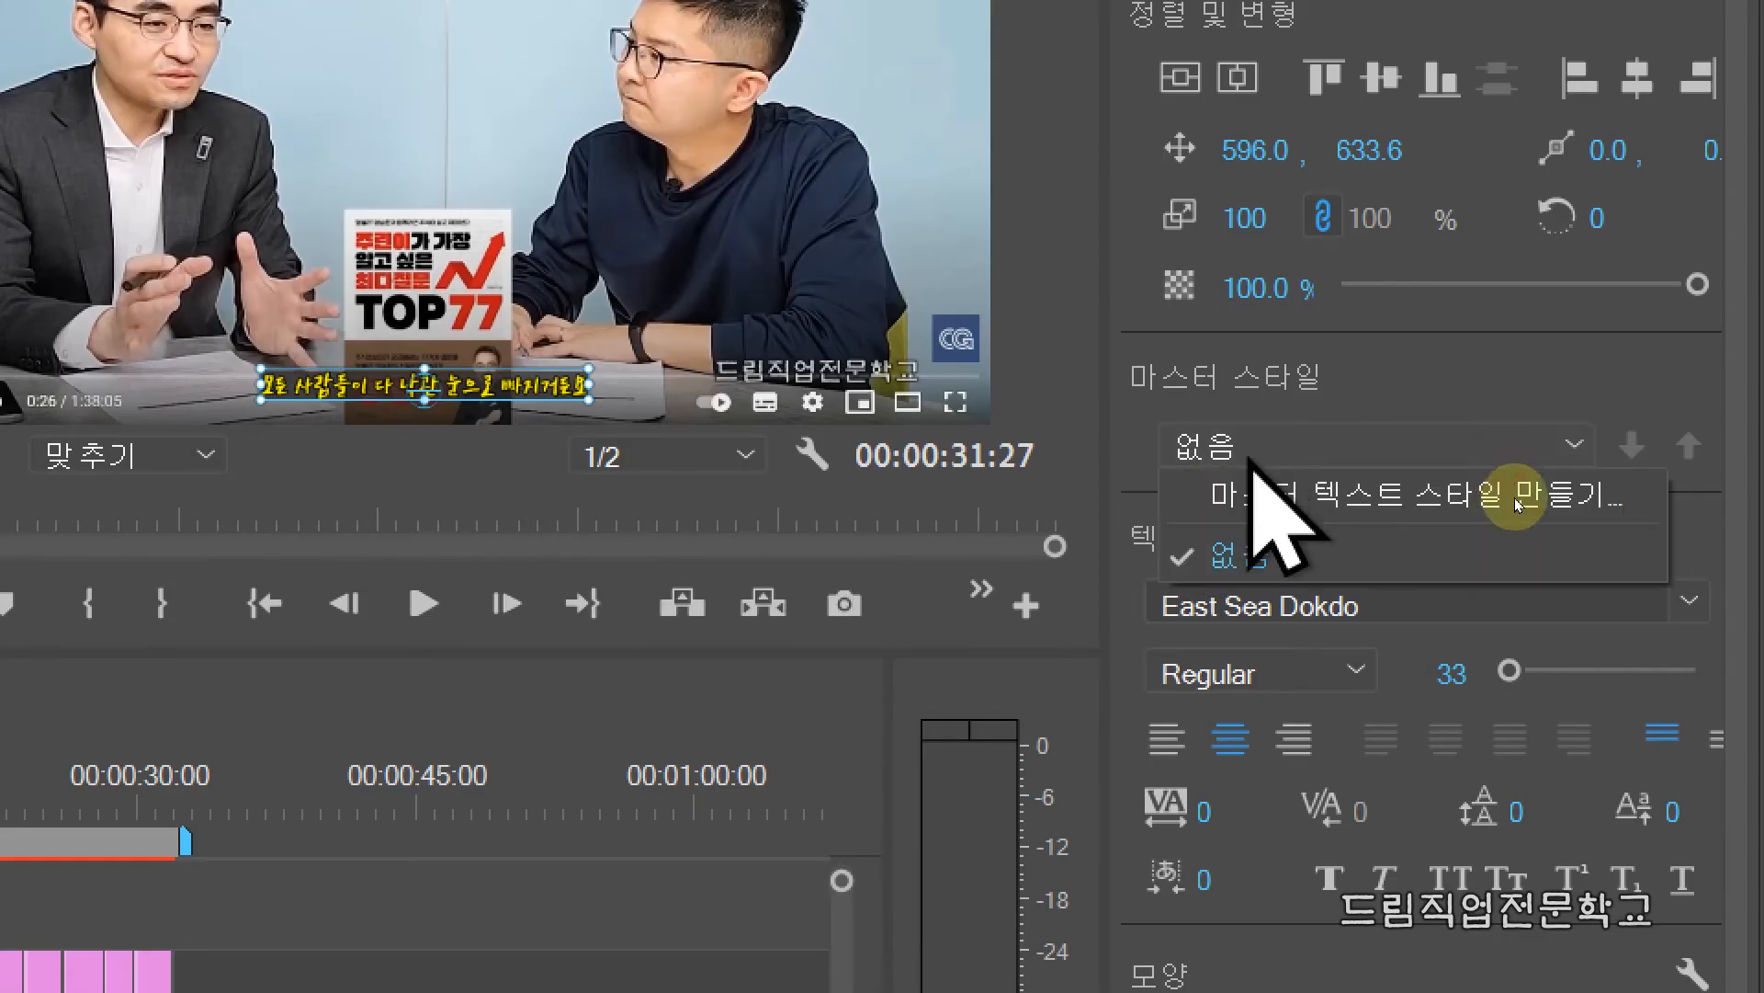
pyautogui.click(1648, 504)
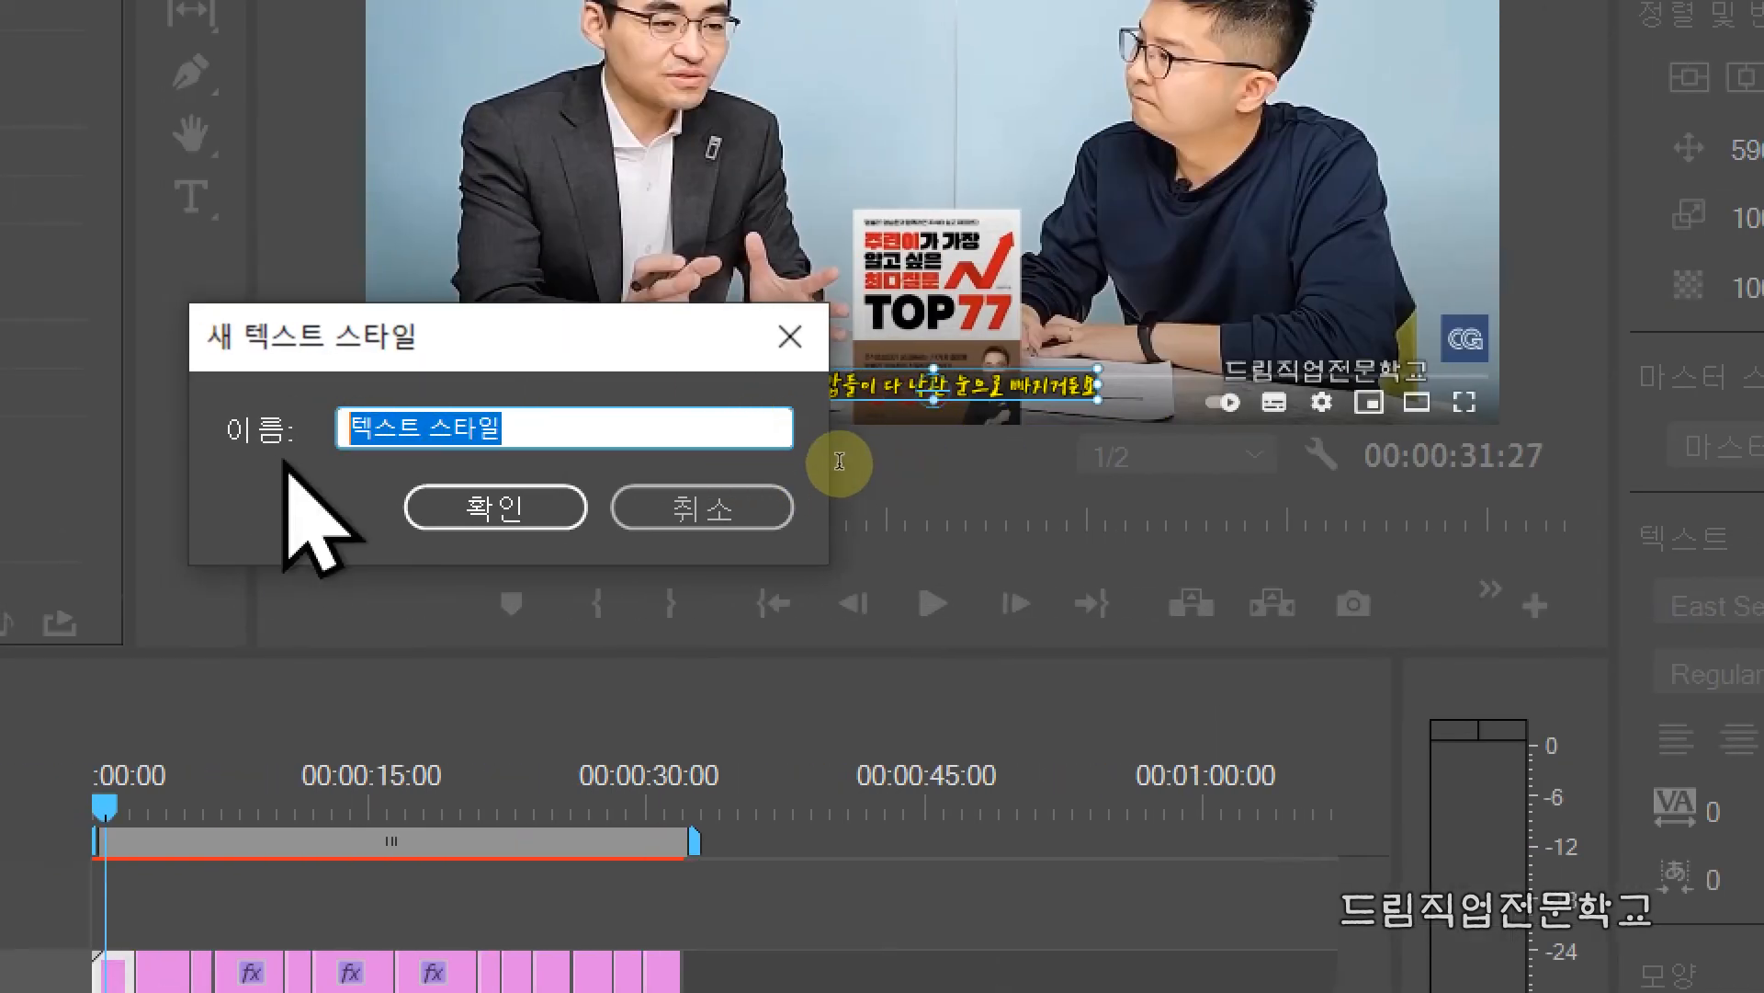
pyautogui.write('자마')
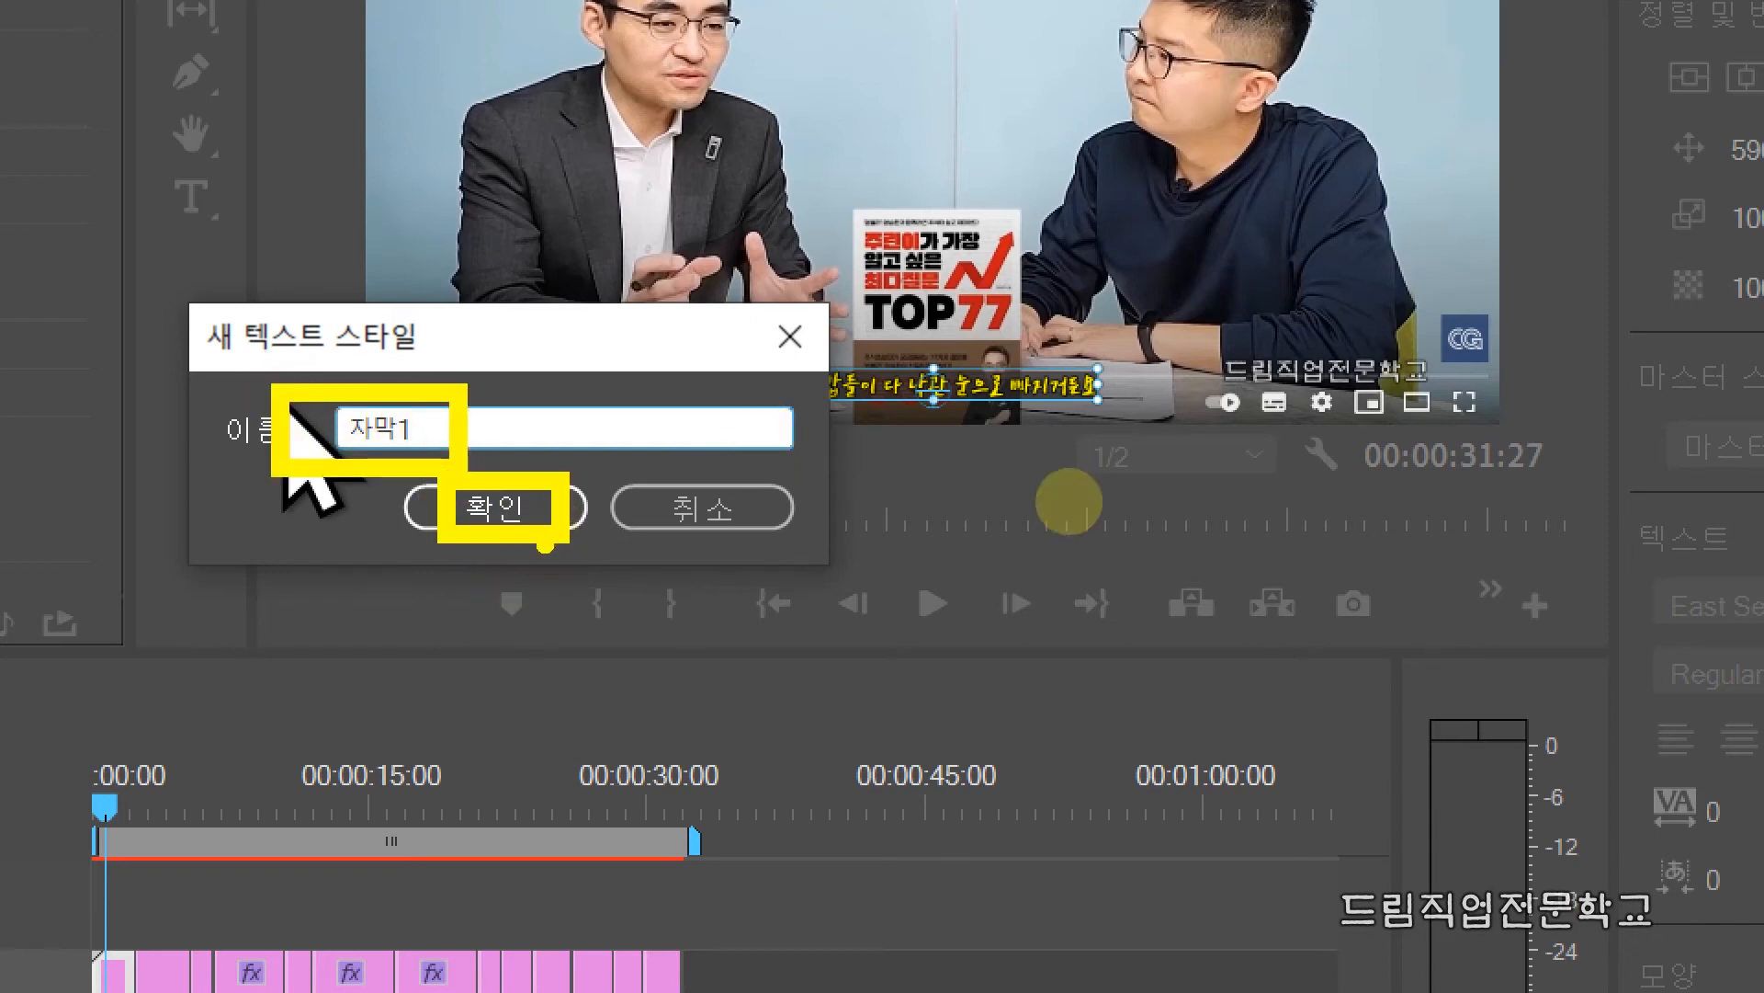
pyautogui.click(496, 506)
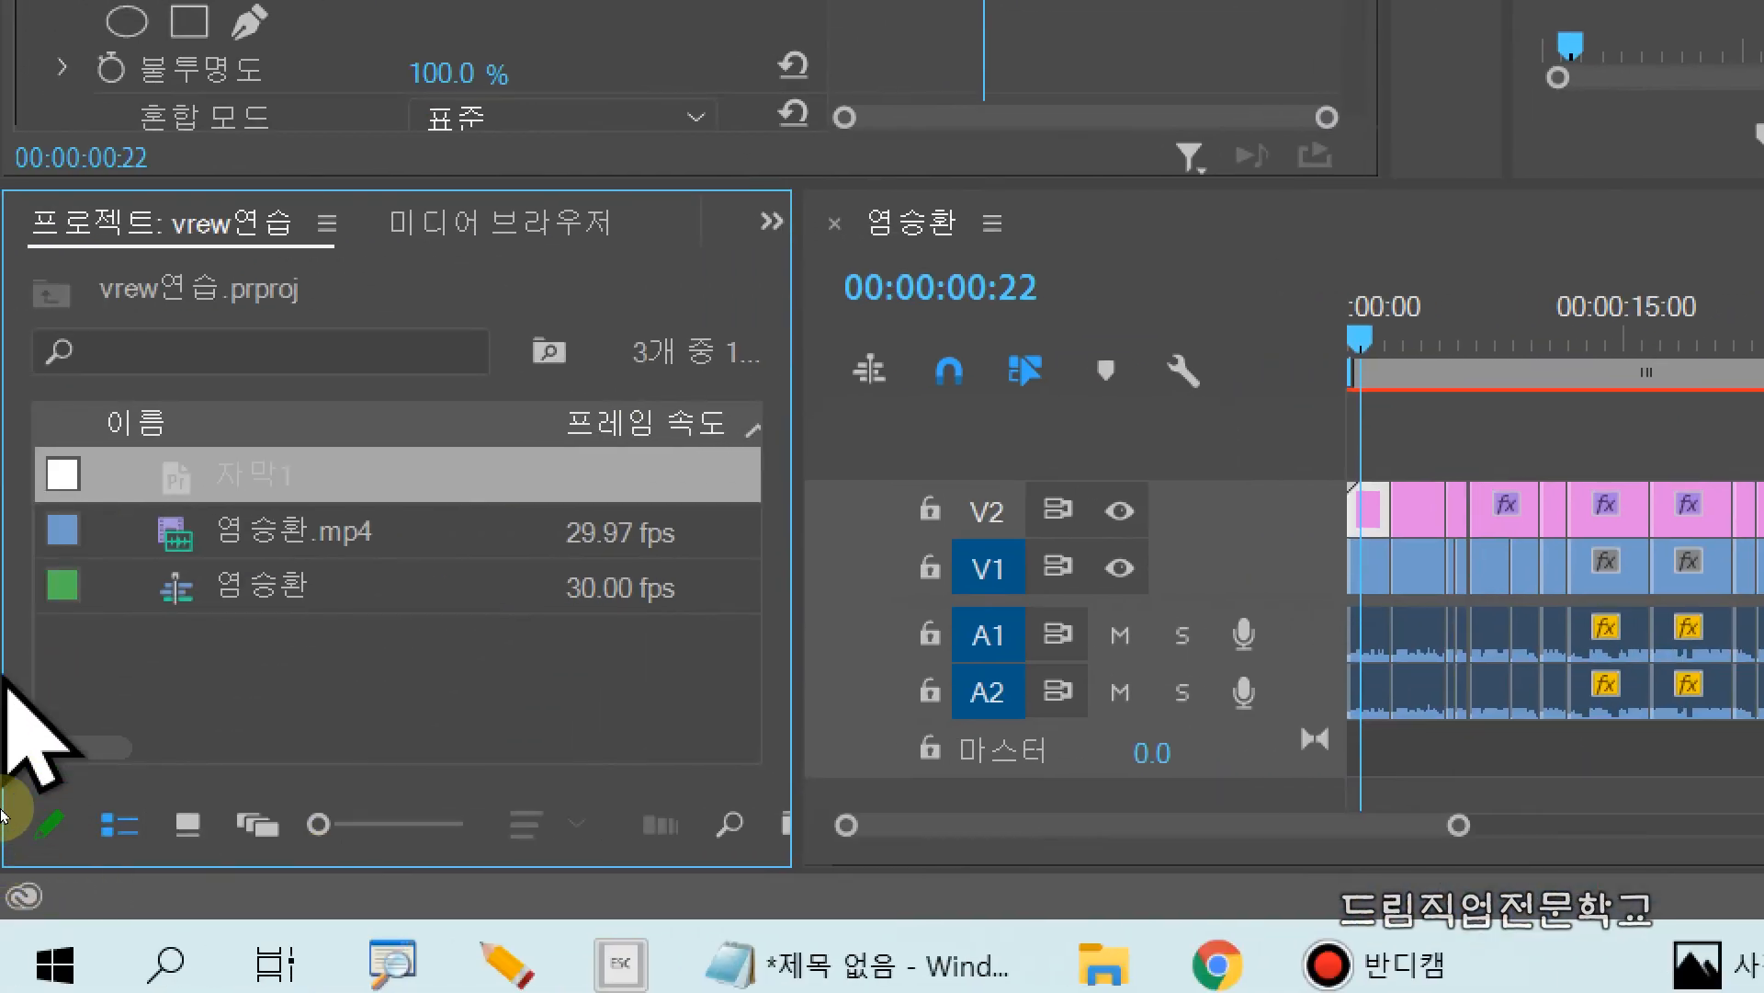
# Step: Switch the project items to icon view and bring the 자막1 style's thumbnail into view
pyautogui.moveTo(13, 428); pyautogui.dragTo(556, 538)
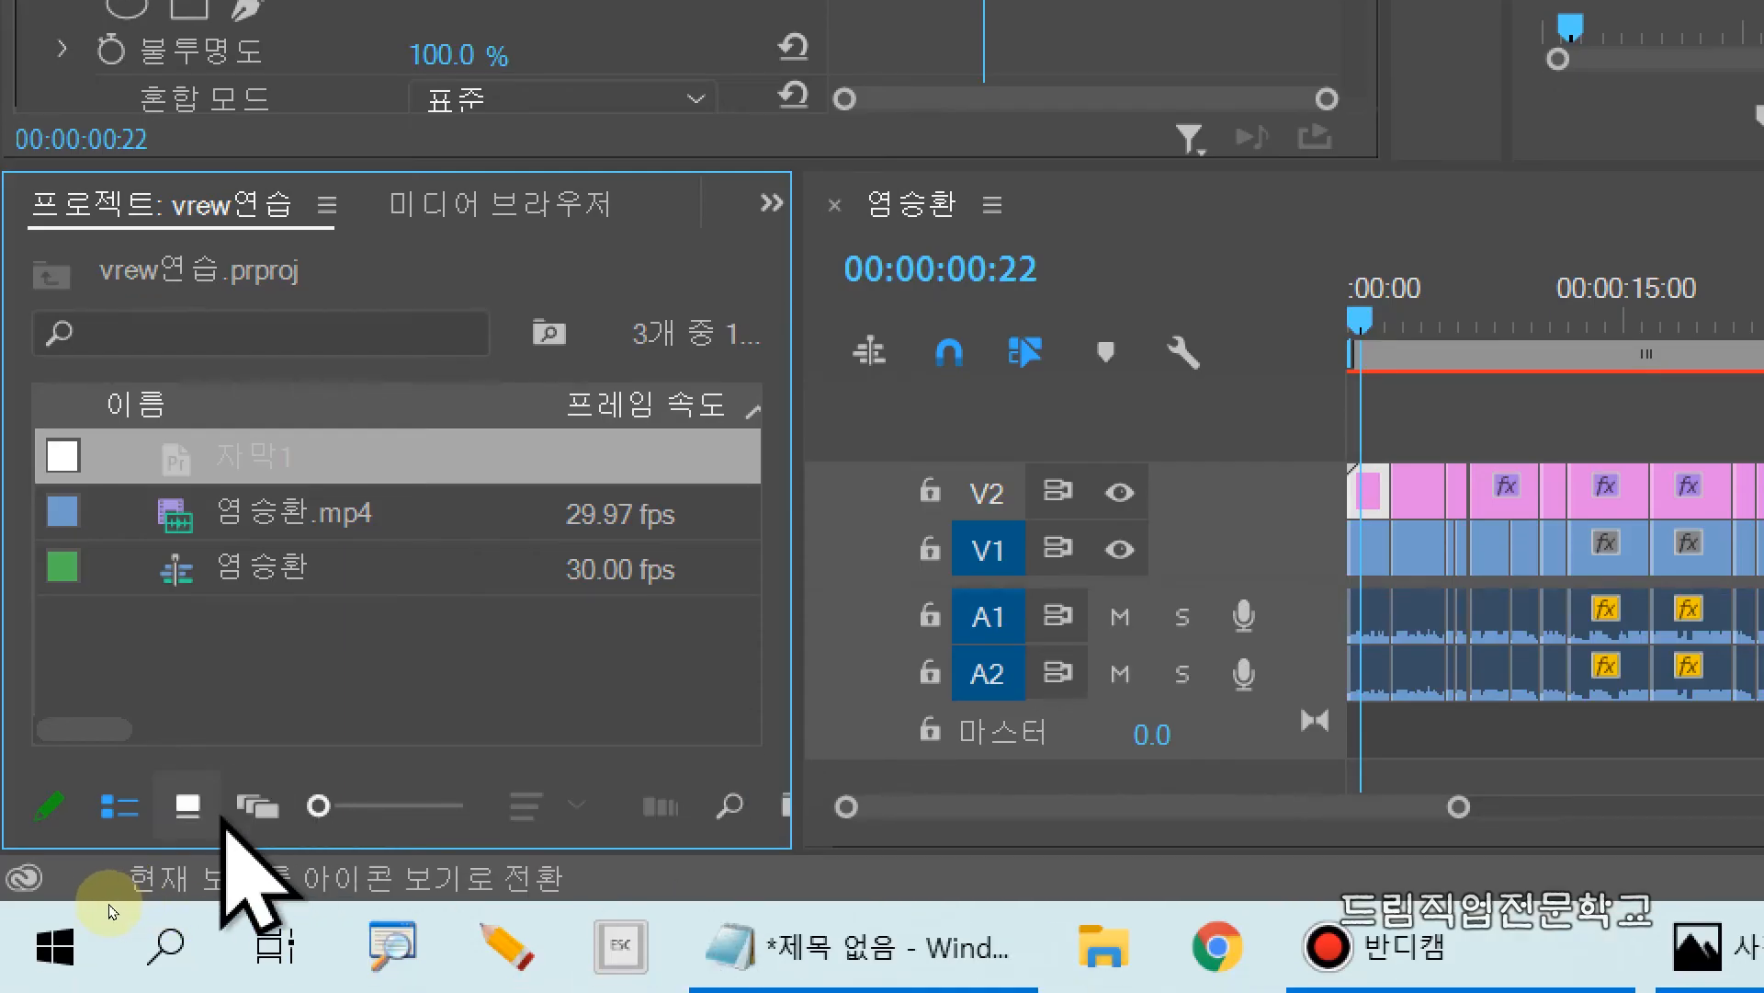
pyautogui.click(187, 807)
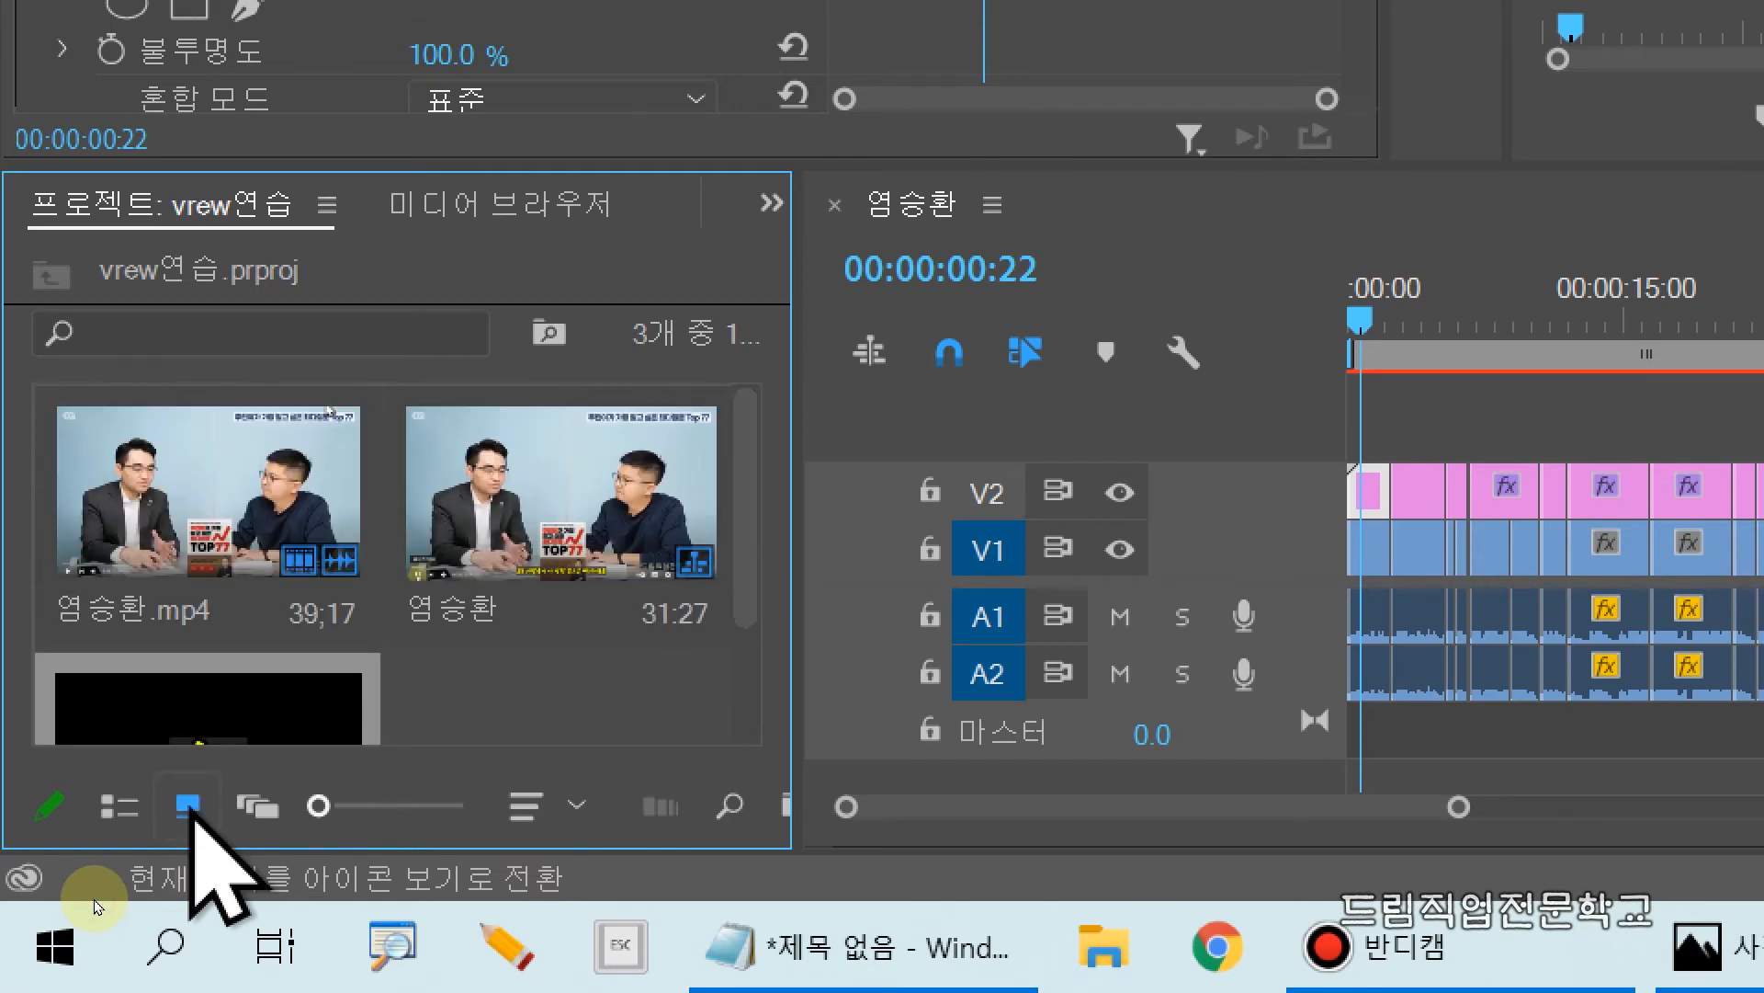
pyautogui.scroll(-3, 376, 724)
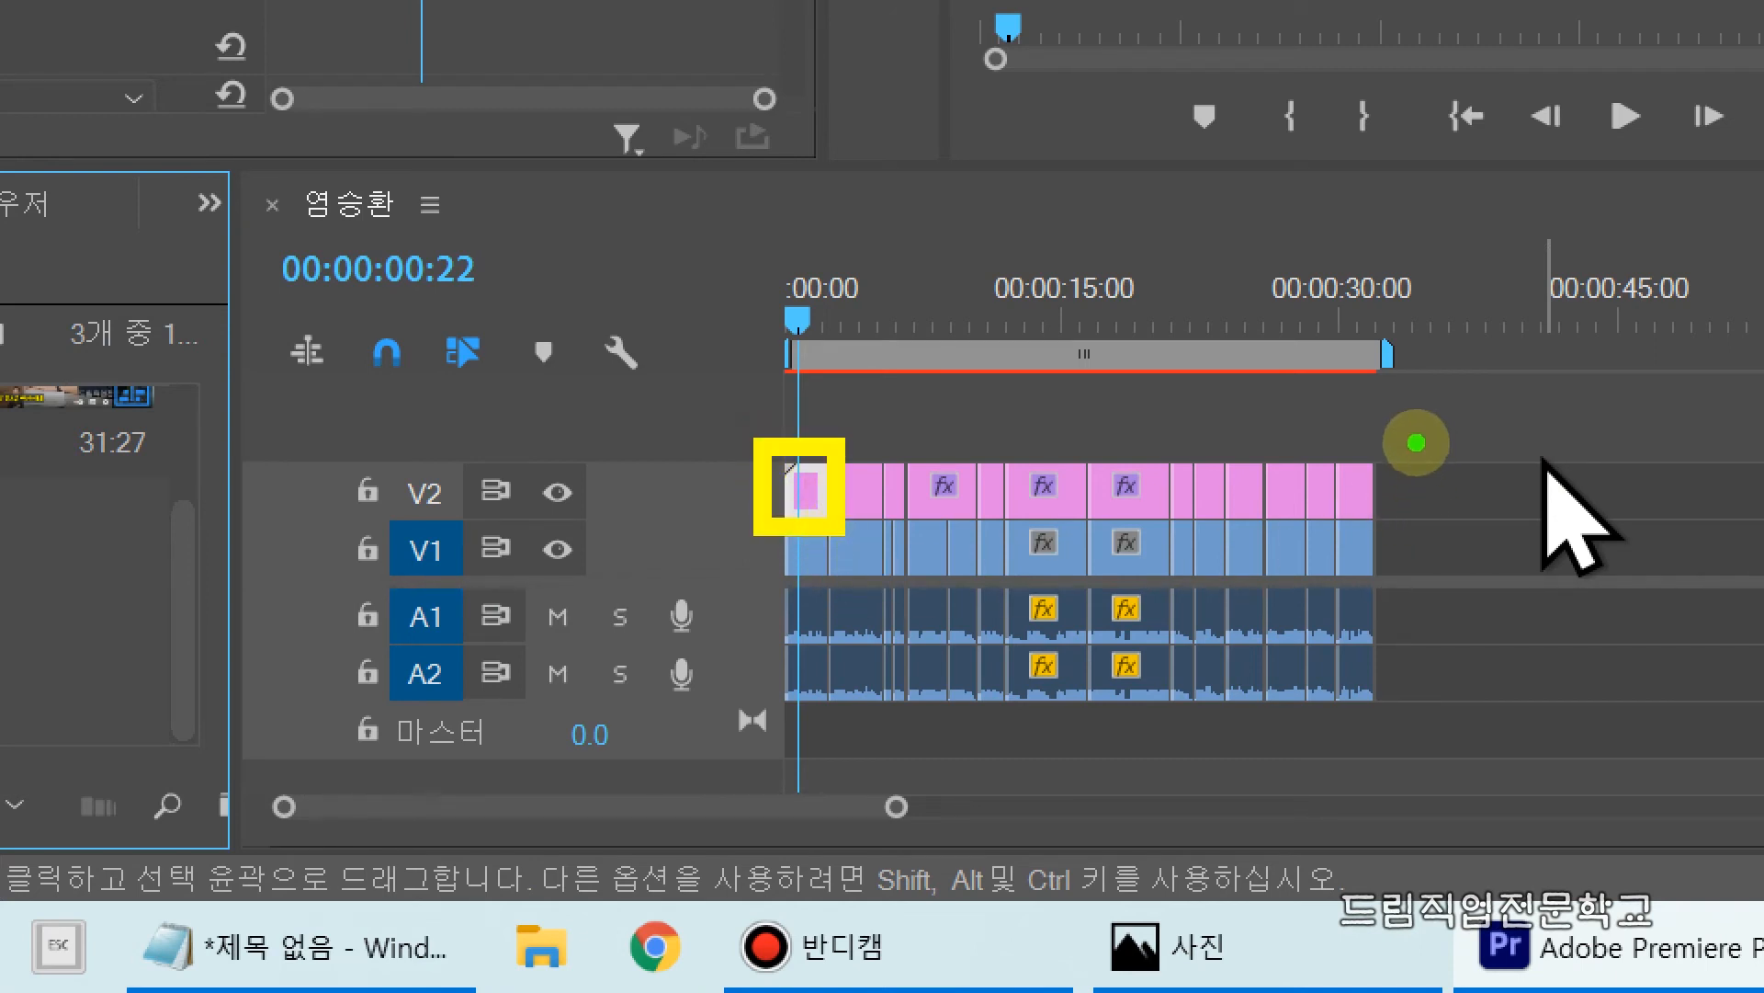
# Step: Select all subtitle clips on V2 from the last back to the second, leaving out the first
pyautogui.moveTo(1421, 436); pyautogui.dragTo(856, 511)
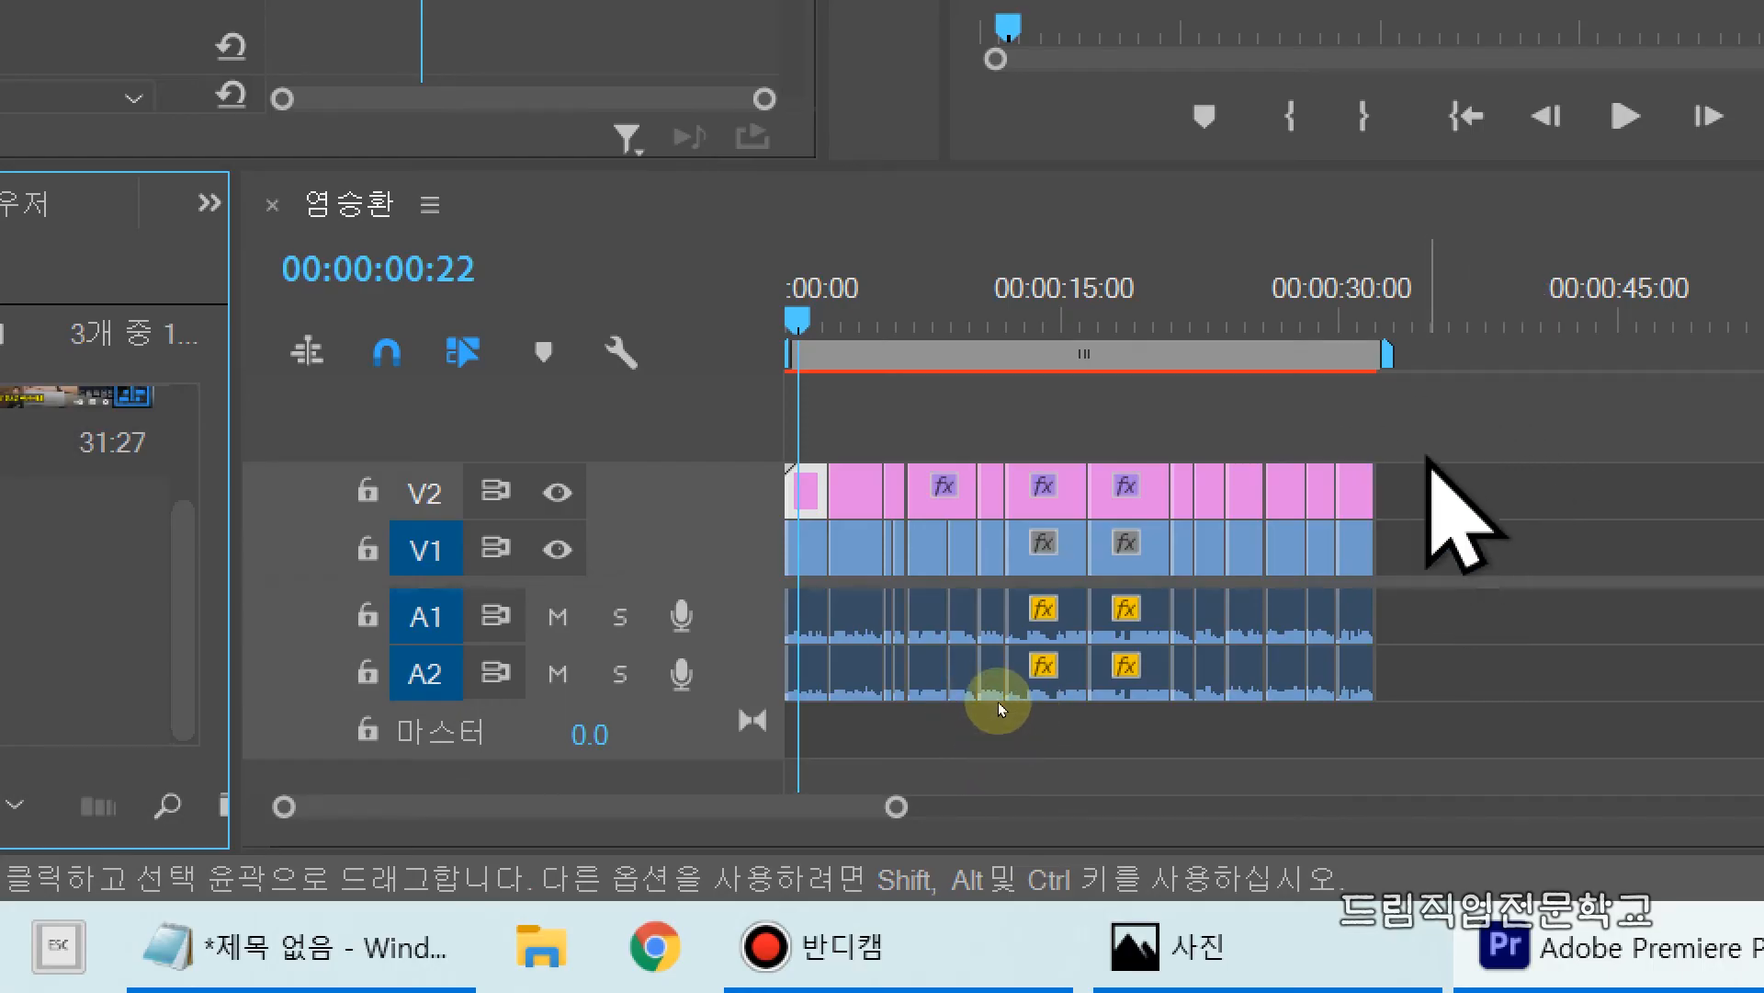
pyautogui.moveTo(1443, 380); pyautogui.dragTo(852, 507)
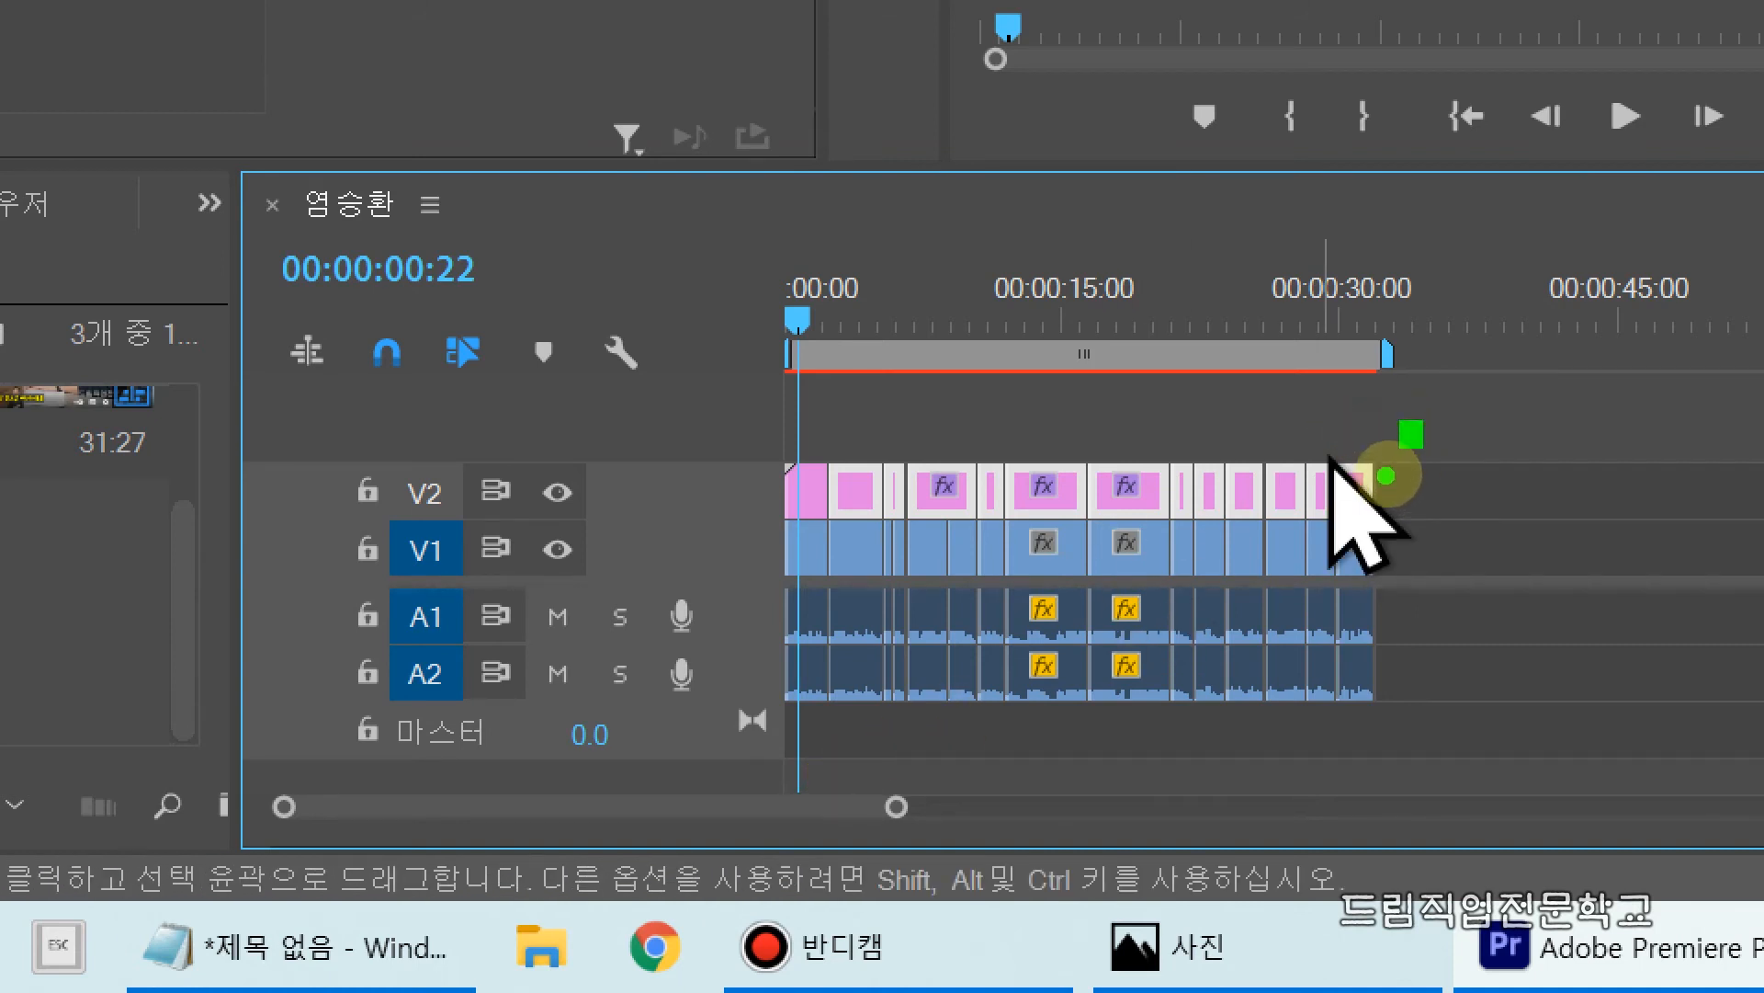
pyautogui.moveTo(1415, 439); pyautogui.dragTo(863, 491)
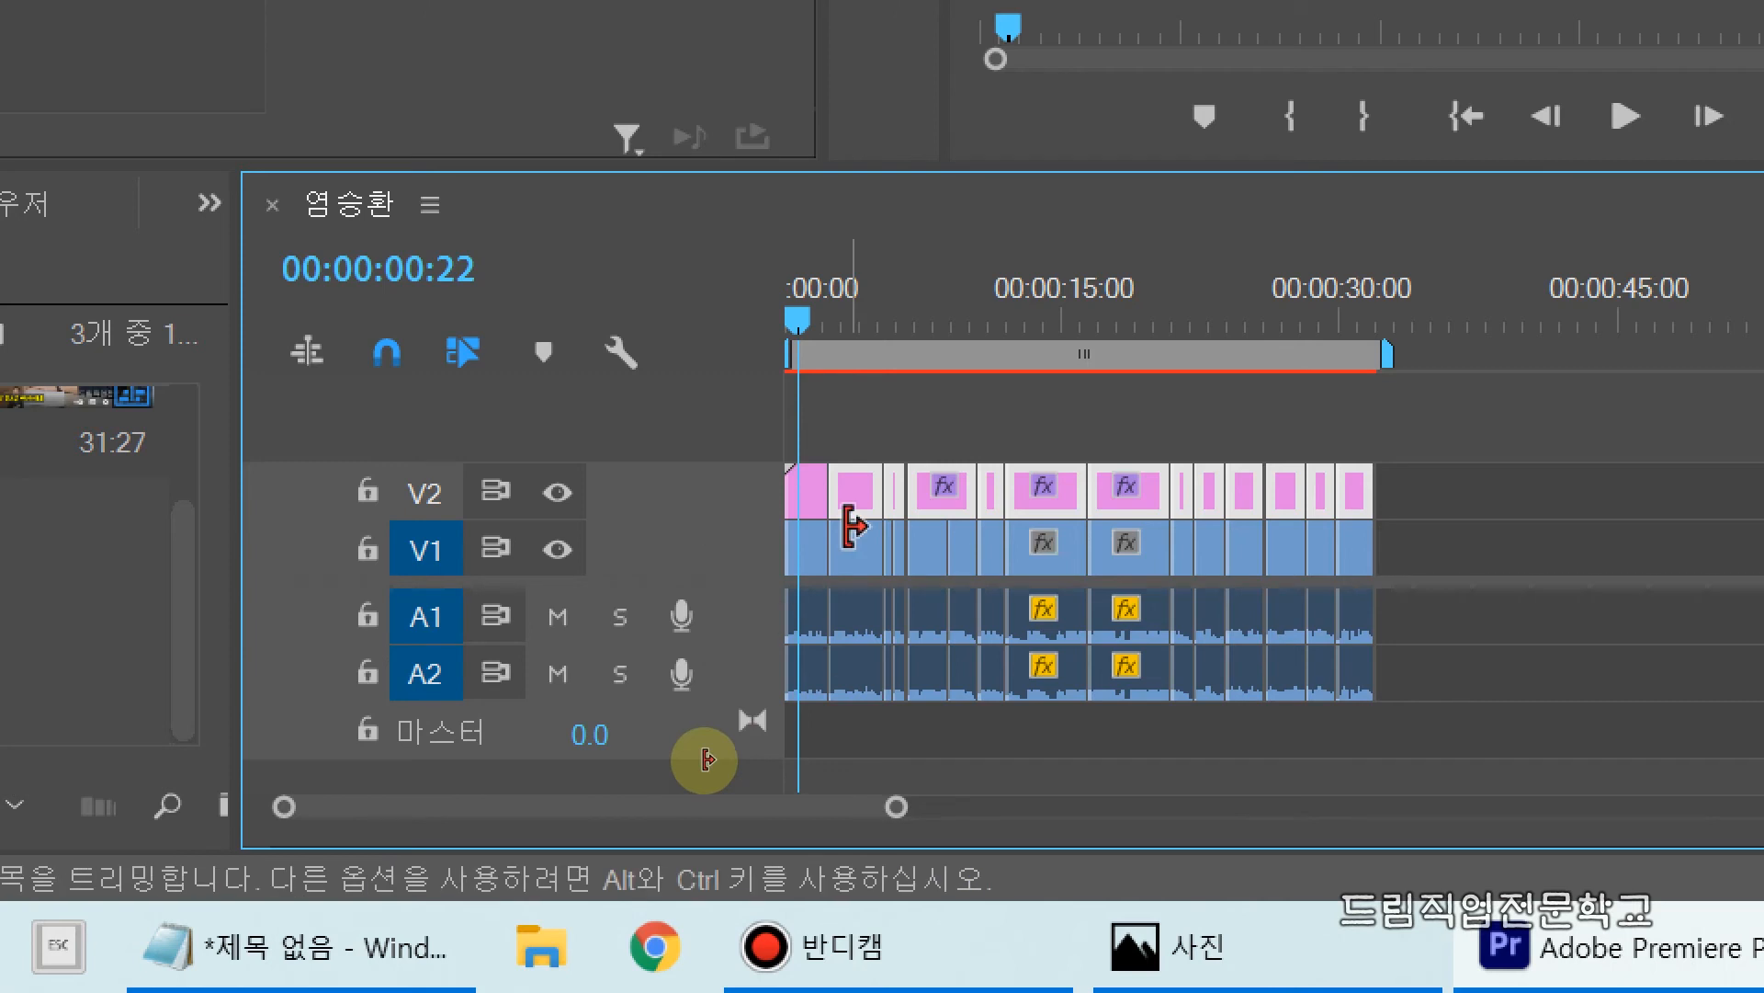
pyautogui.hotkey('ctrl', '2')
pyautogui.moveTo(827, 429)
pyautogui.mouseDown()
pyautogui.moveTo(839, 510)
pyautogui.moveTo(1396, 533)
pyautogui.mouseUp()
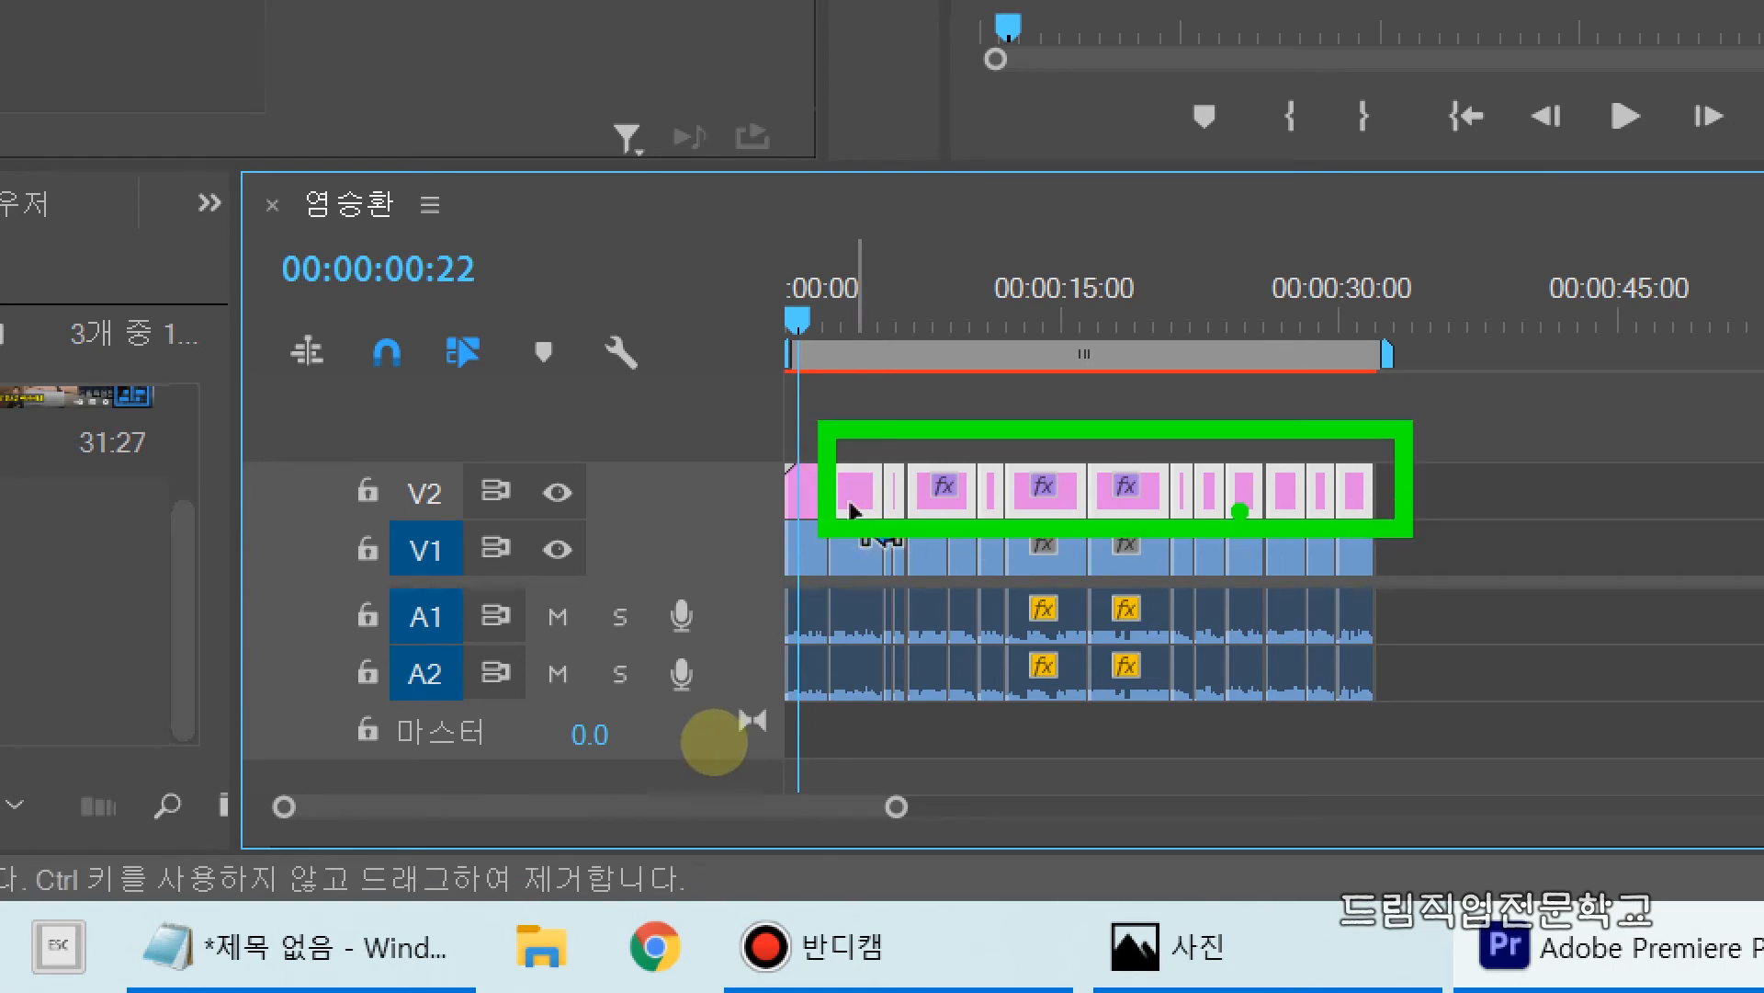
pyautogui.press('Escape')
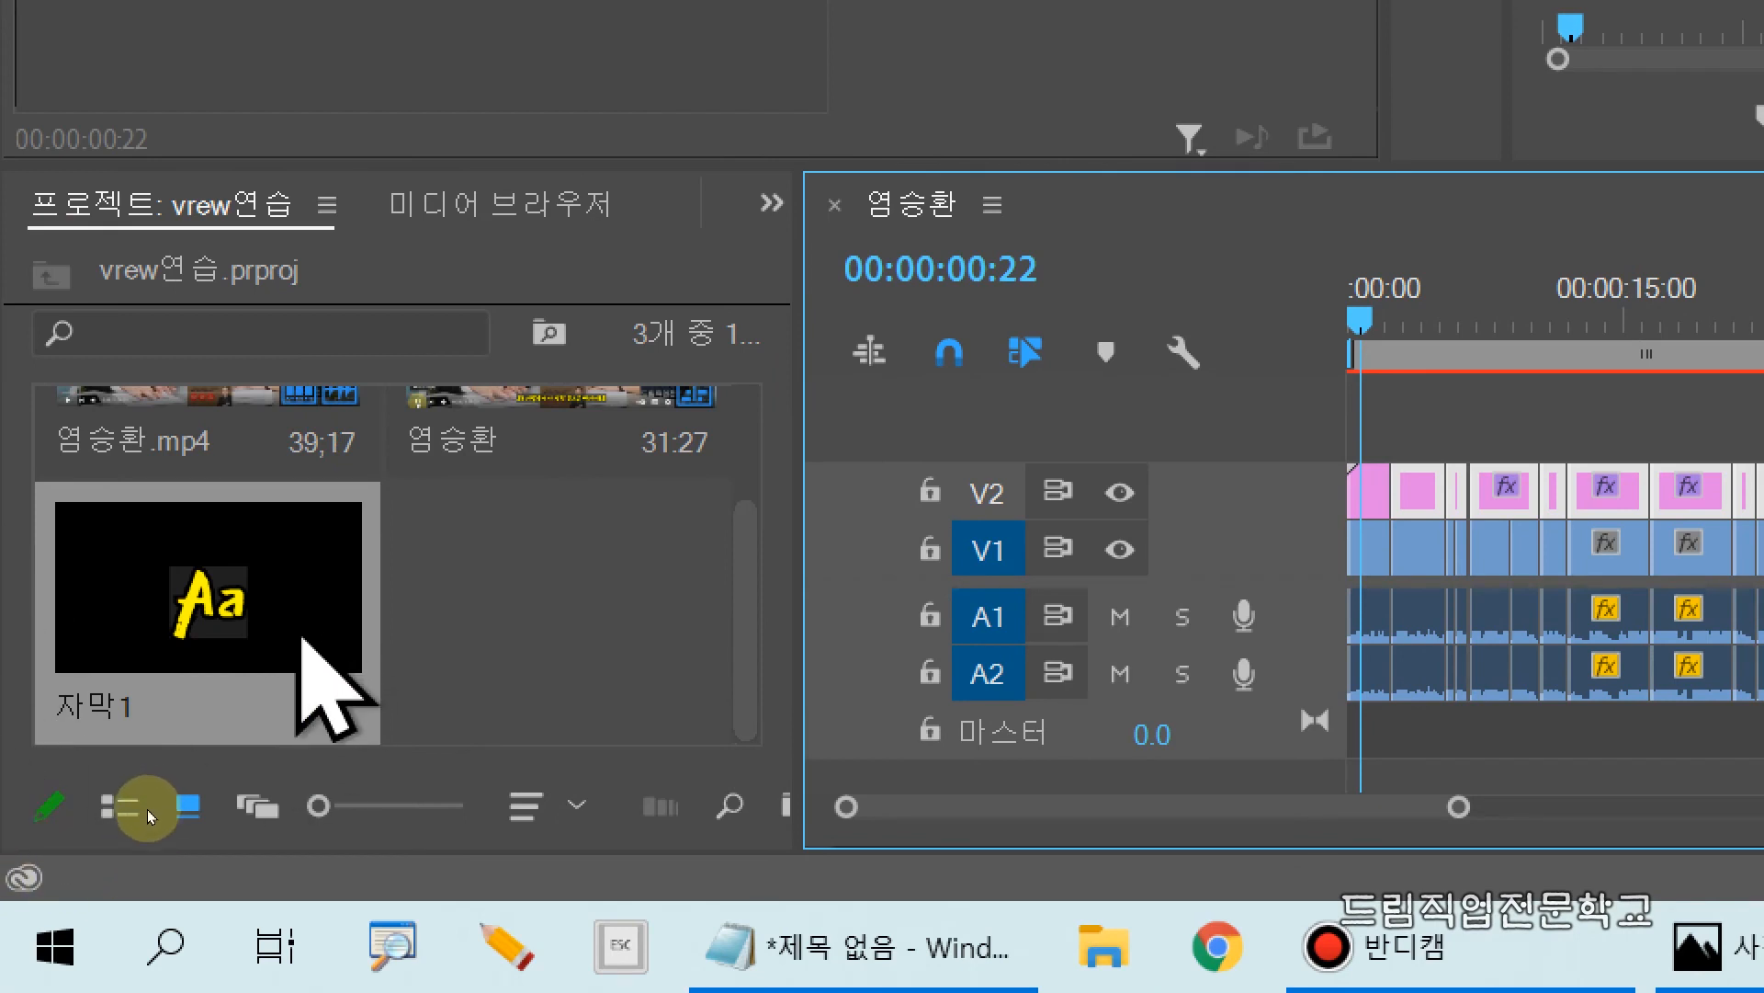
# Step: Apply the 자막1 text style from the project to all the selected subtitle clips on V2
pyautogui.moveTo(11, 484); pyautogui.dragTo(394, 756)
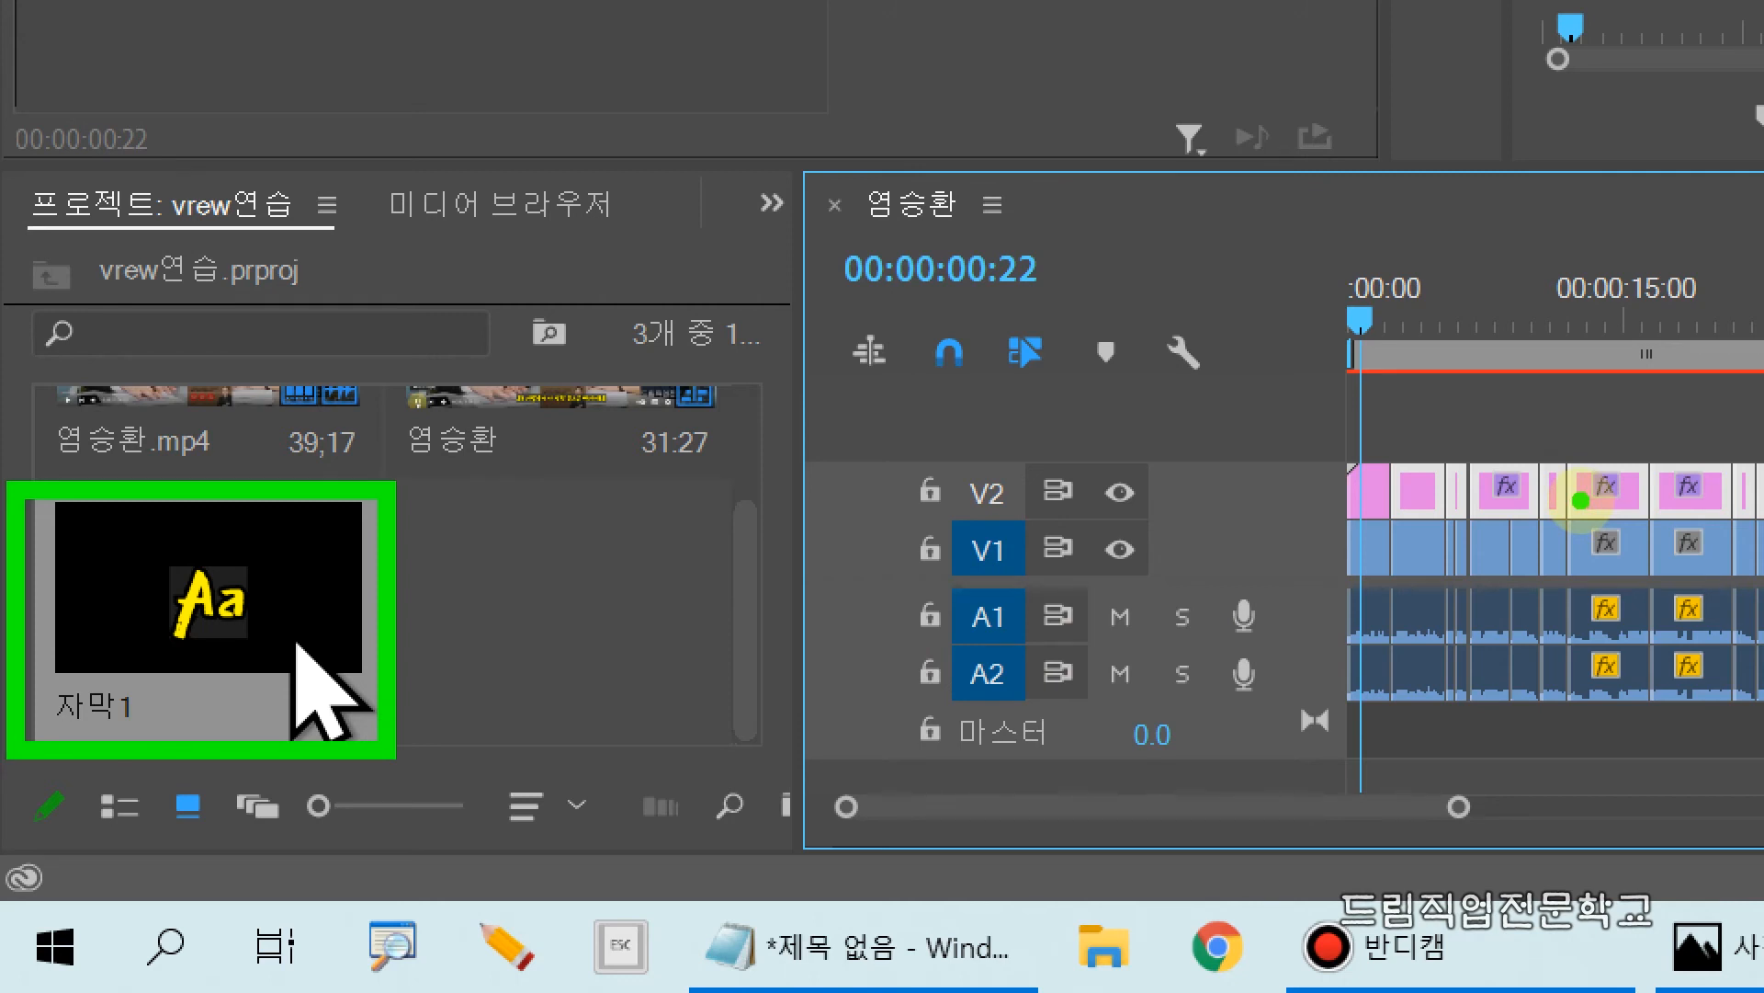
pyautogui.moveTo(1581, 501)
pyautogui.mouseDown()
pyautogui.moveTo(837, 618)
pyautogui.moveTo(312, 648)
pyautogui.mouseUp()
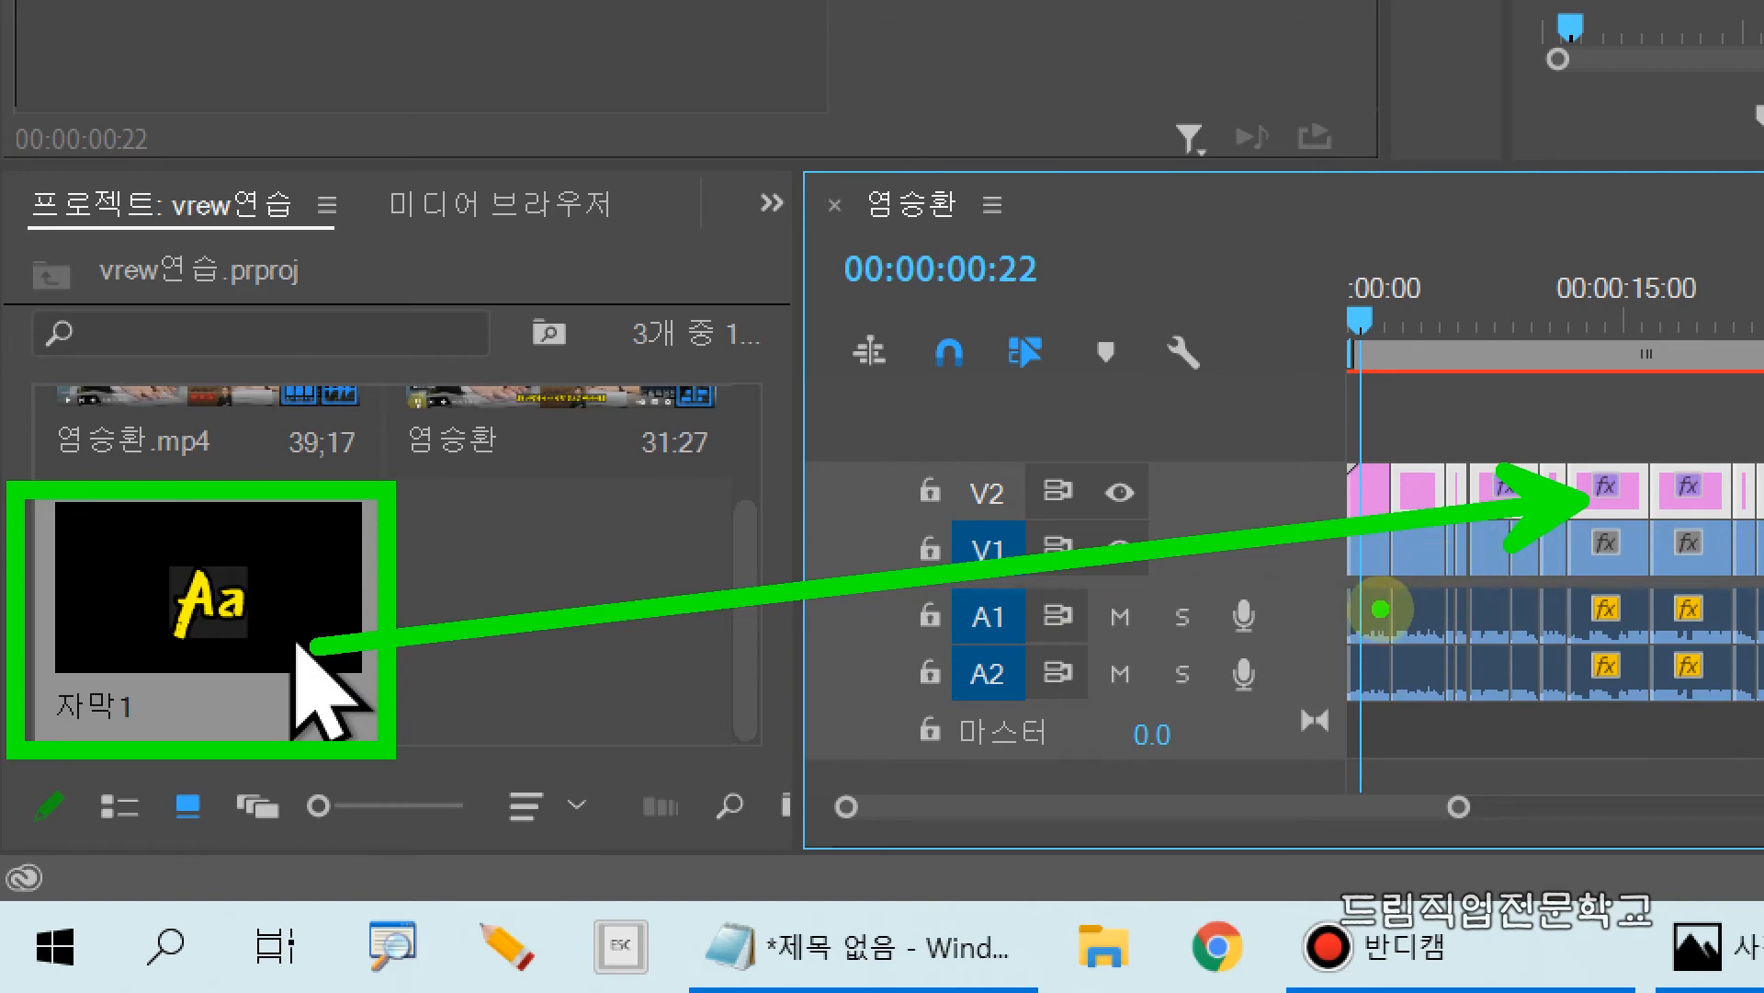
pyautogui.click(1206, 616)
pyautogui.press('Escape')
pyautogui.moveTo(239, 623)
pyautogui.mouseDown()
pyautogui.moveTo(1547, 593)
pyautogui.moveTo(1677, 498)
pyautogui.mouseUp()
pyautogui.moveTo(1318, 497); pyautogui.dragTo(1066, 496)
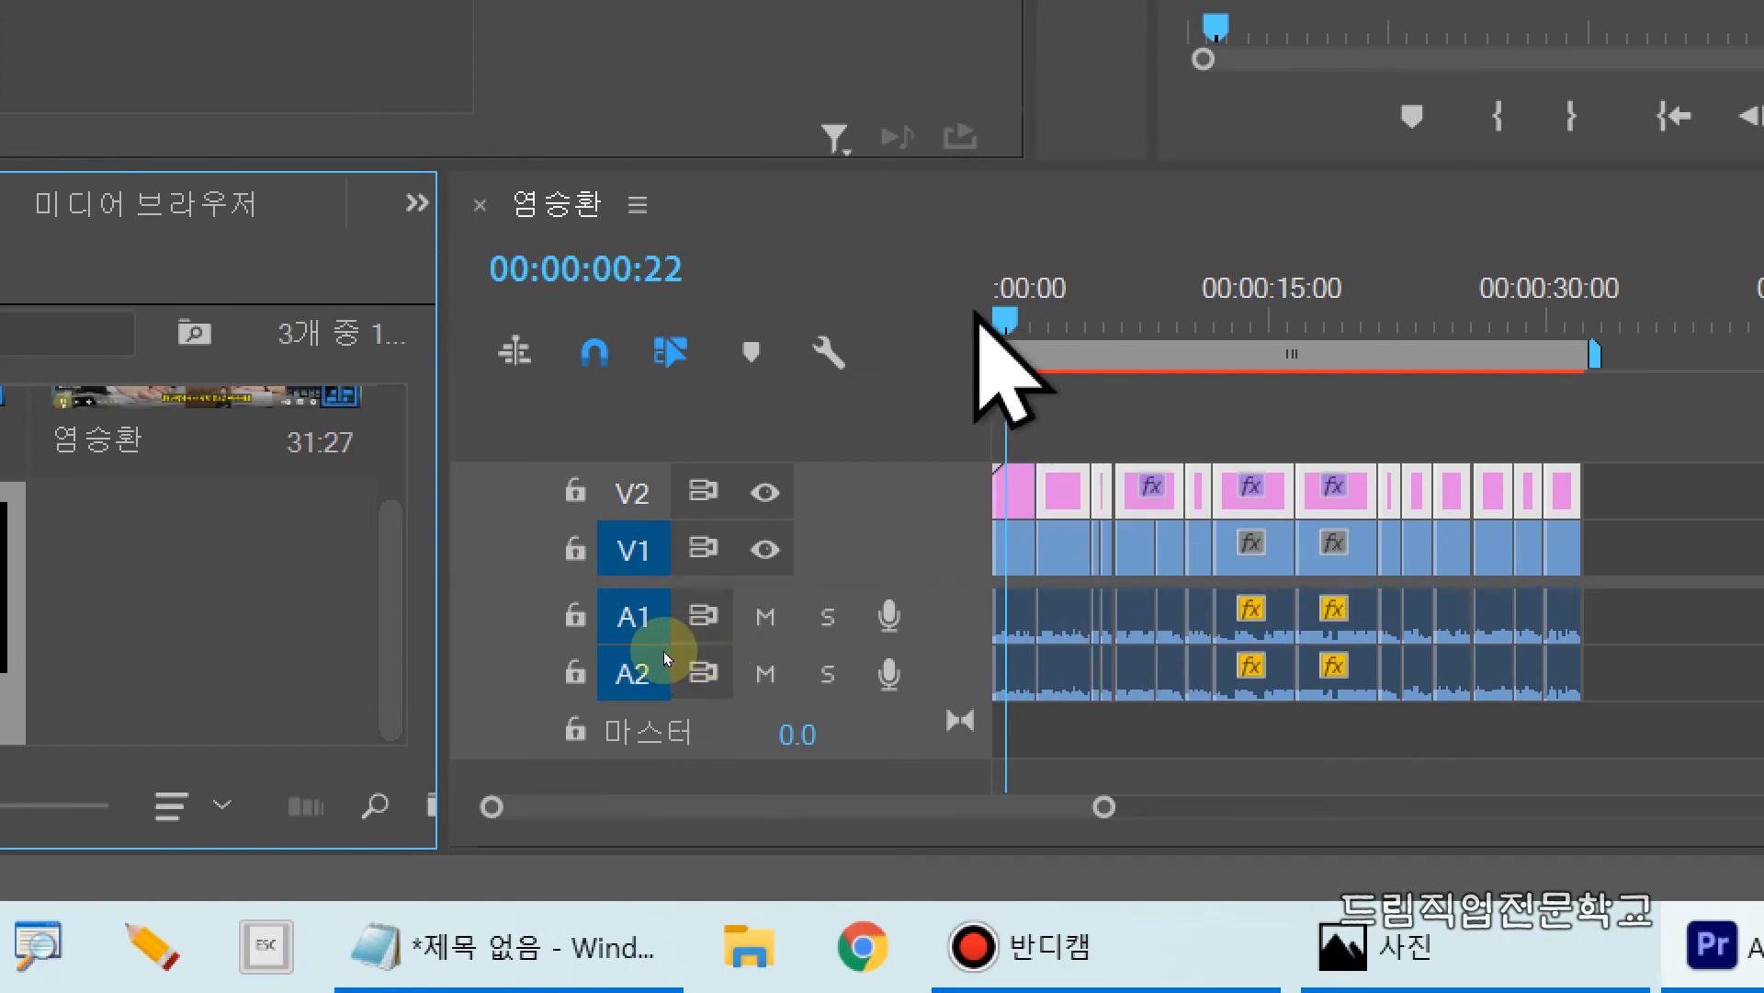
# Step: Move the playhead to 00:00:04:03 to check the style of the second subtitle
pyautogui.moveTo(1006, 316)
pyautogui.mouseDown()
pyautogui.moveTo(1071, 328)
pyautogui.moveTo(1063, 563)
pyautogui.moveTo(1084, 775)
pyautogui.mouseUp()
pyautogui.press('Escape')
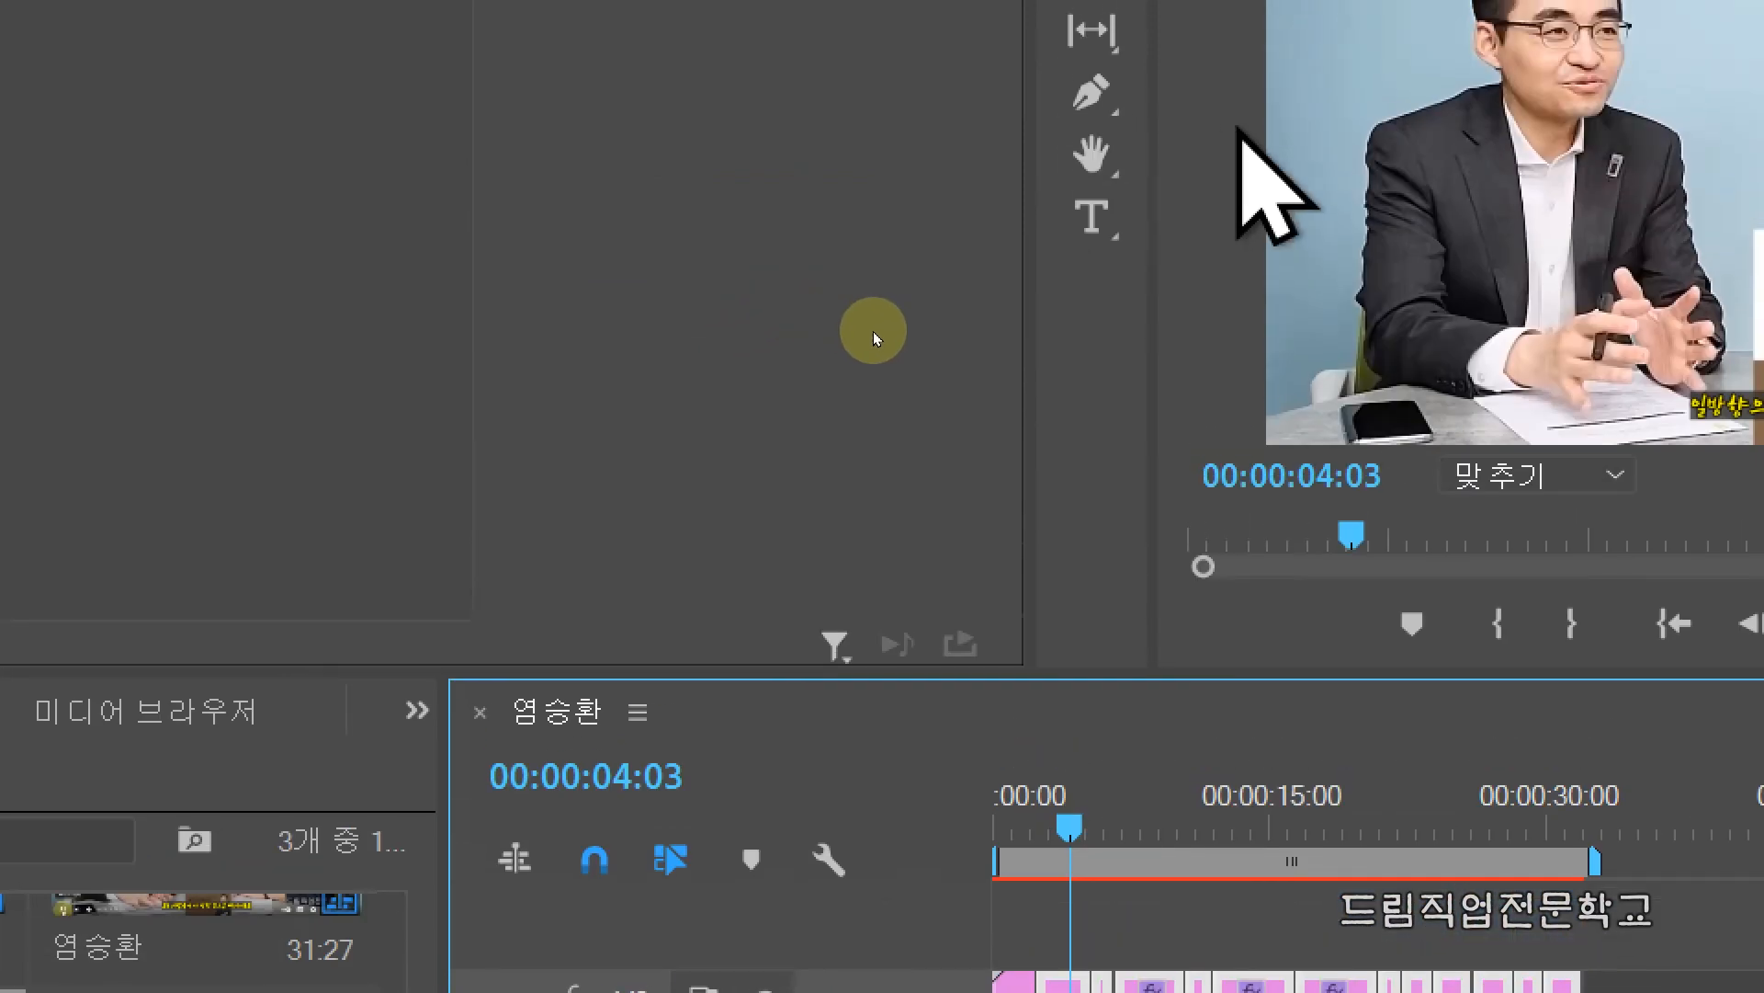
pyautogui.moveTo(1134, 342); pyautogui.dragTo(1434, 465)
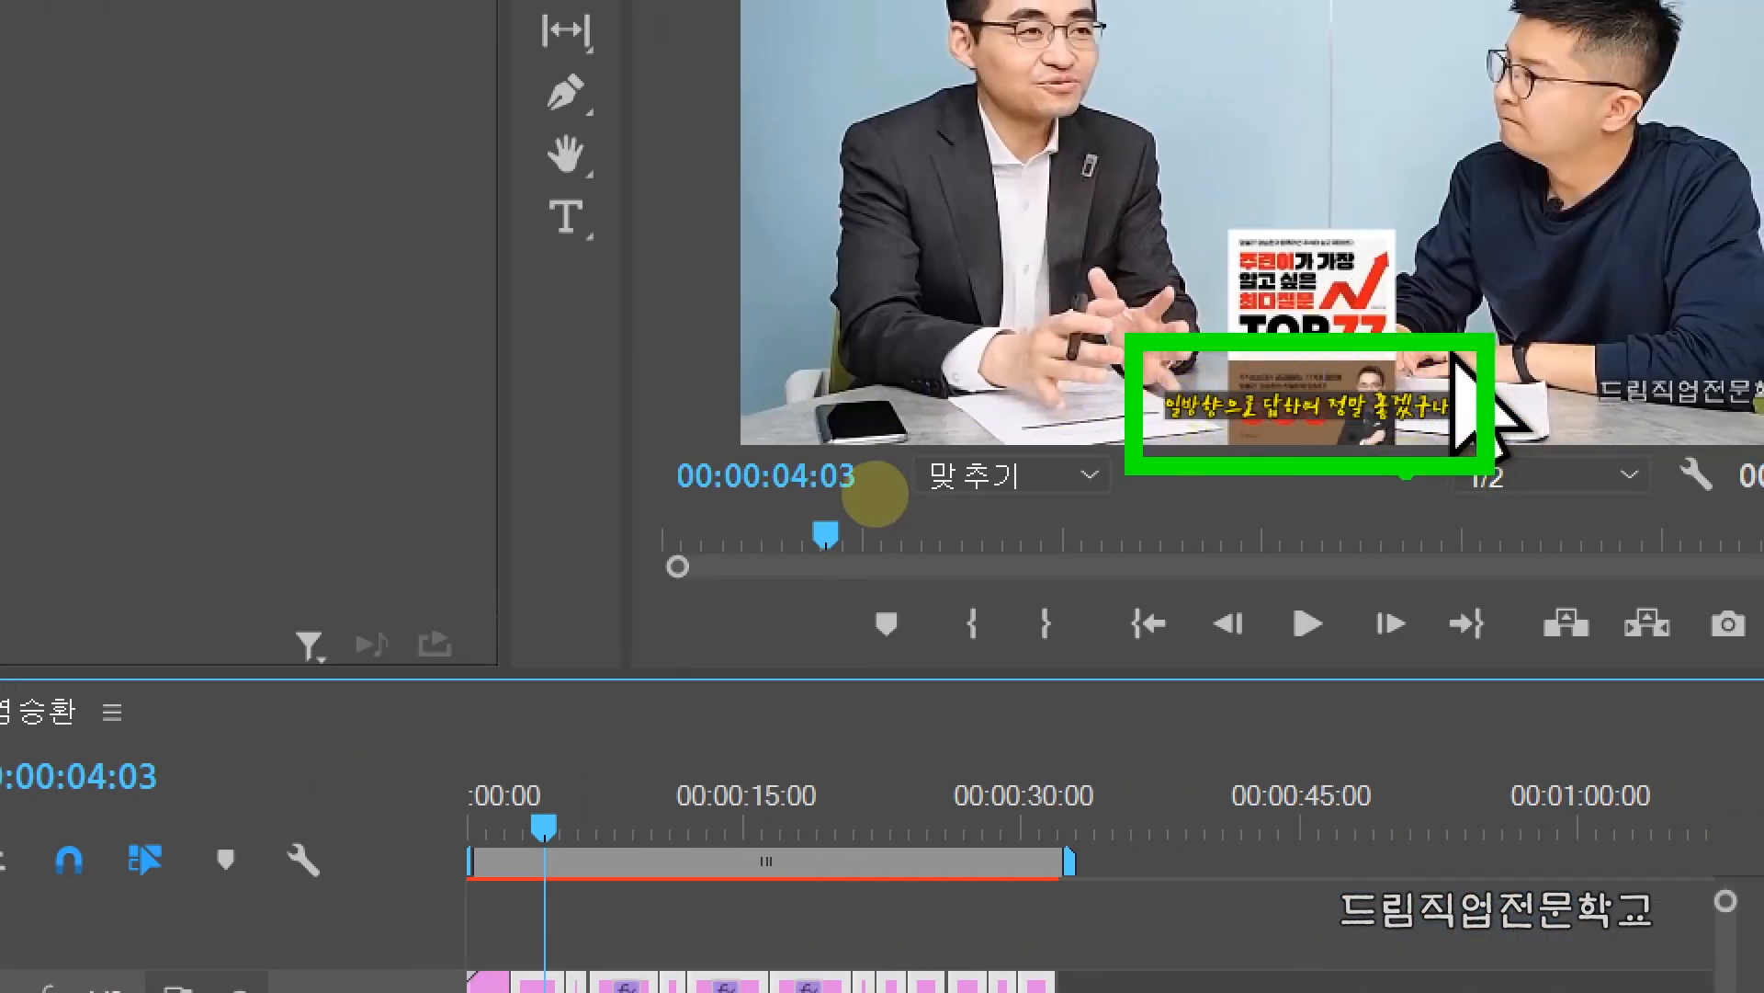
# Step: Move the playhead to 00:00:10:20 to check the new style on a further subtitle
pyautogui.press('Escape')
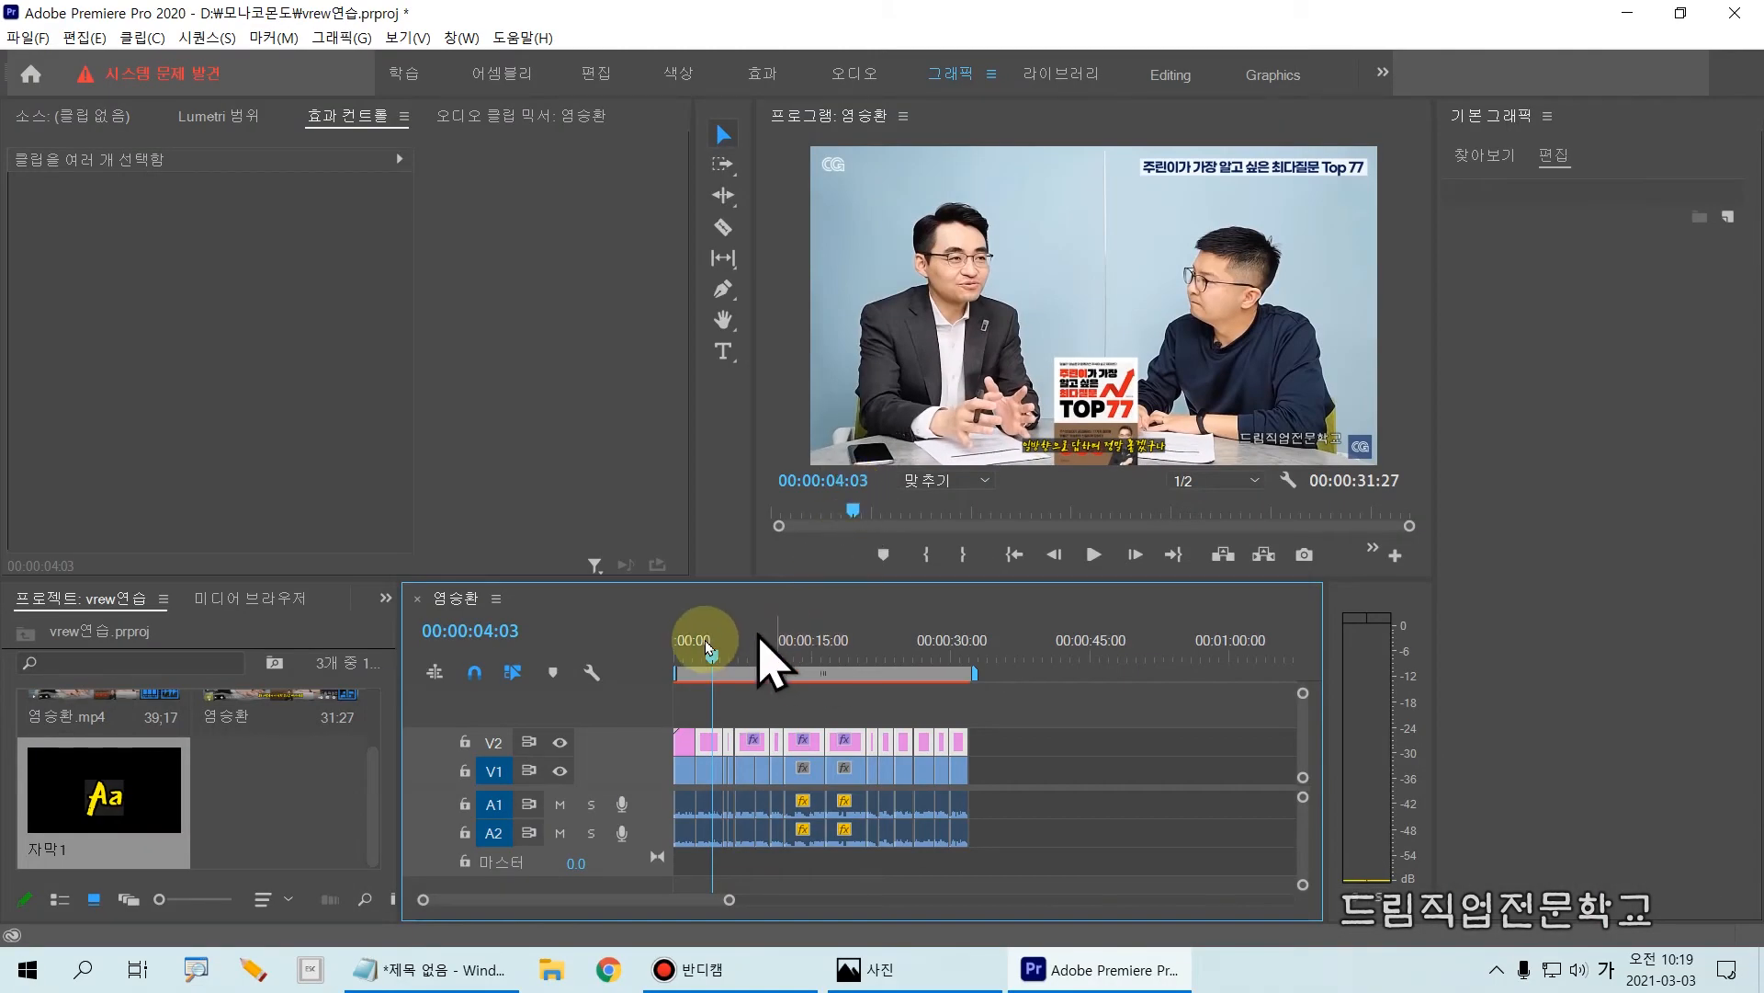
pyautogui.moveTo(712, 658); pyautogui.dragTo(761, 669)
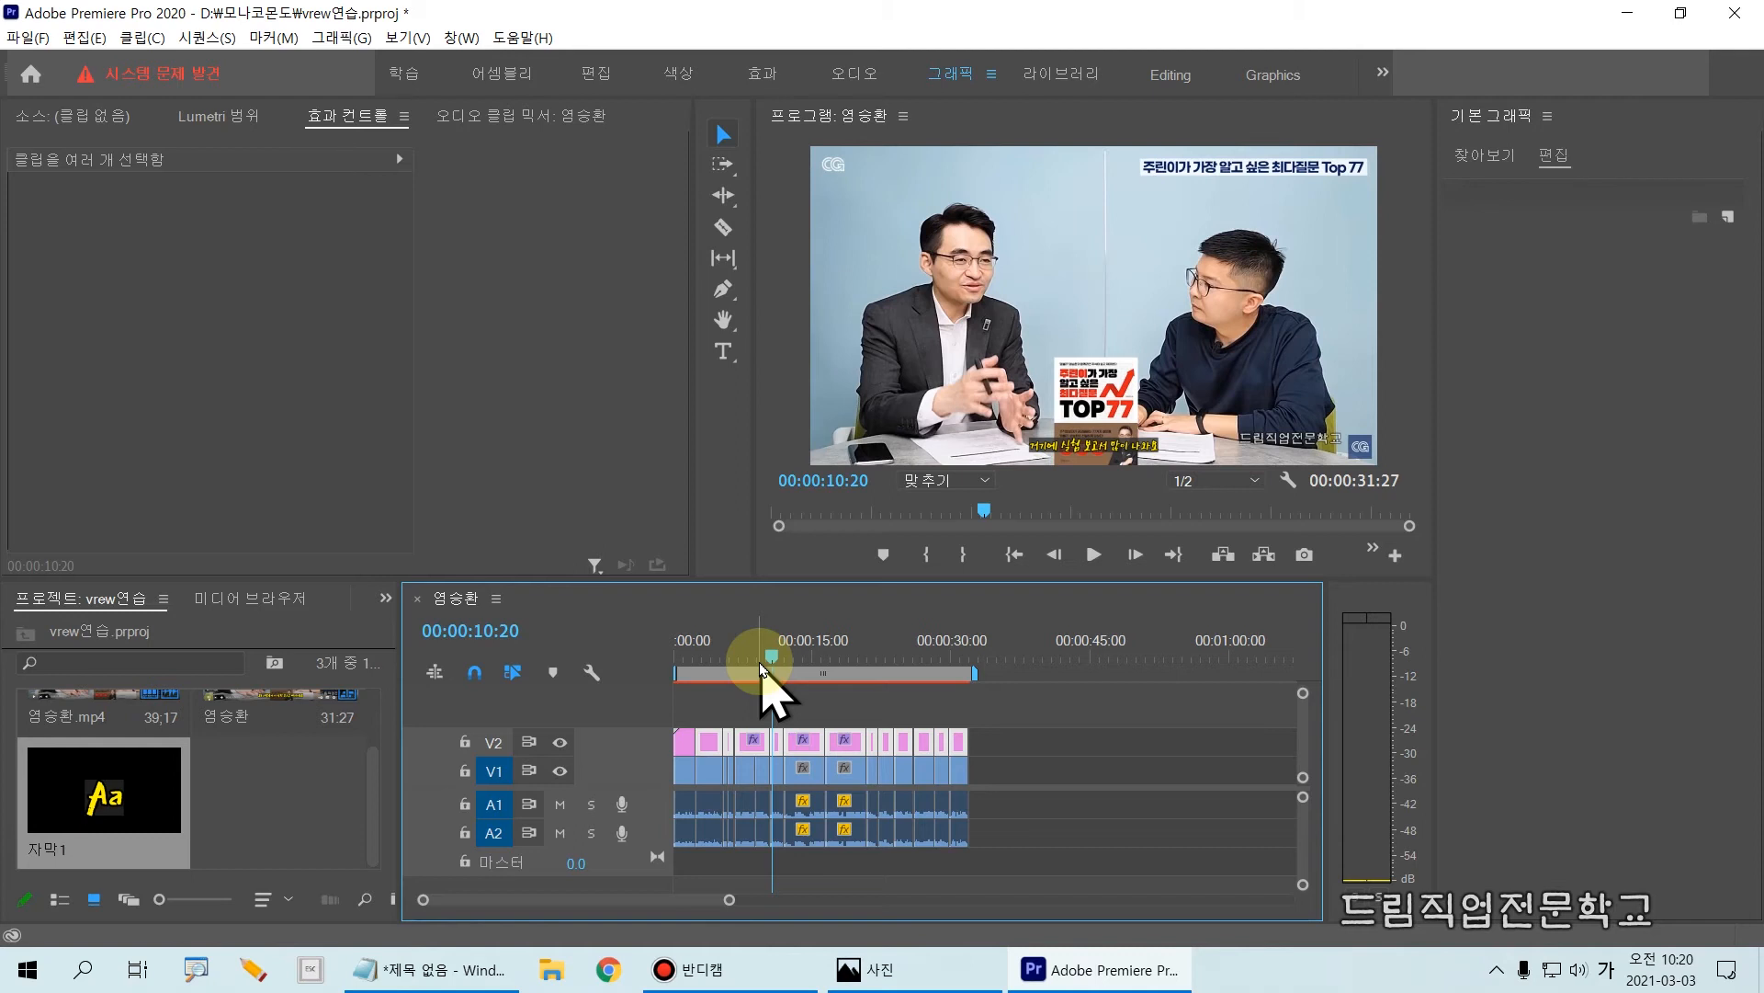
# Step: Import the video 염승환_exported.mp4 from the Bandicam folder into the project
pyautogui.click(321, 772)
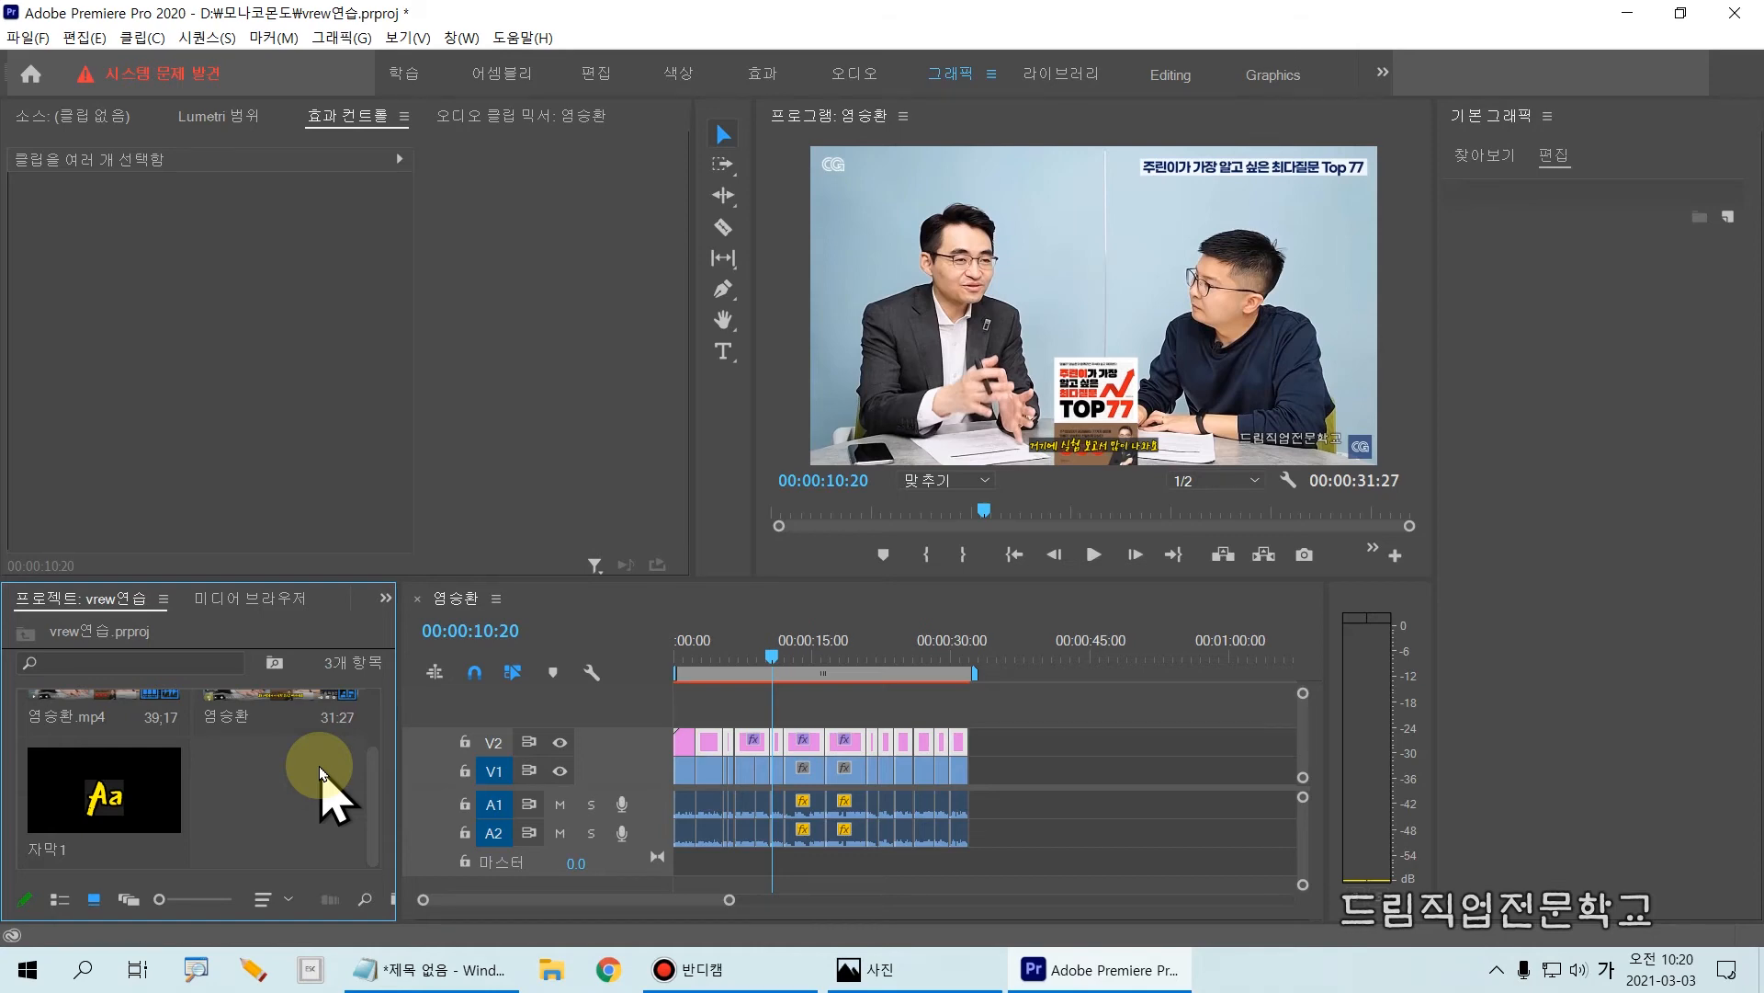
pyautogui.doubleClick(322, 774)
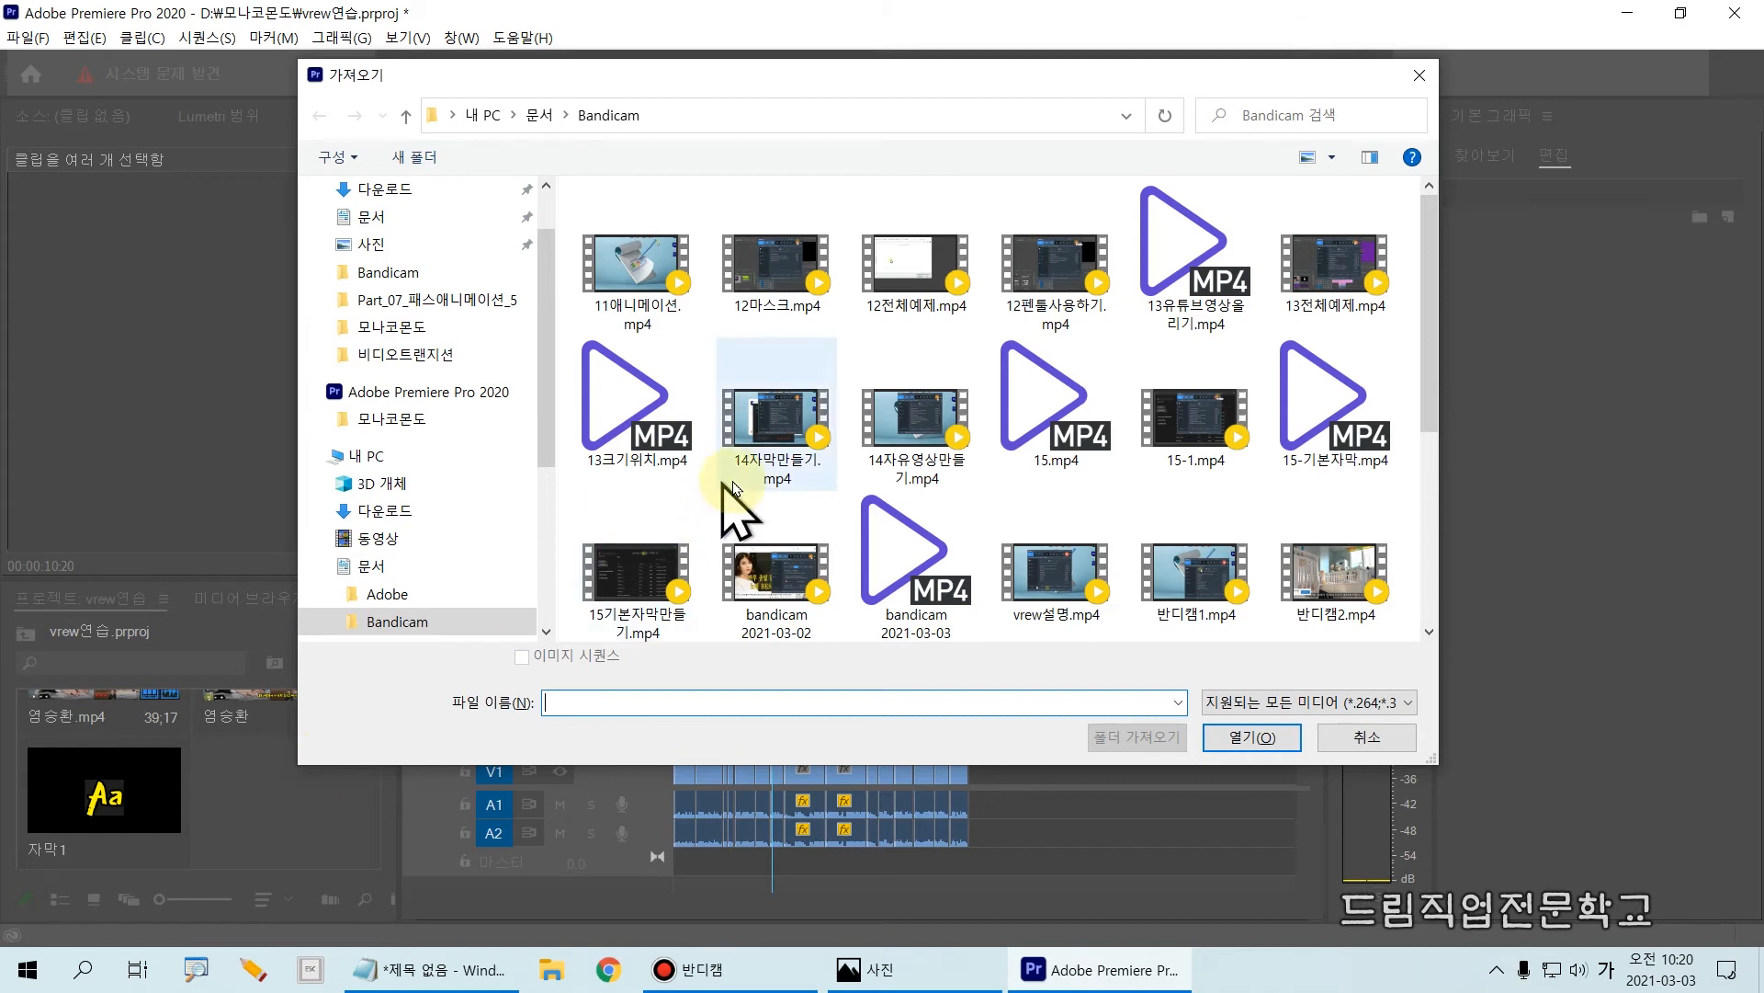
pyautogui.moveTo(1426, 342); pyautogui.dragTo(1429, 504)
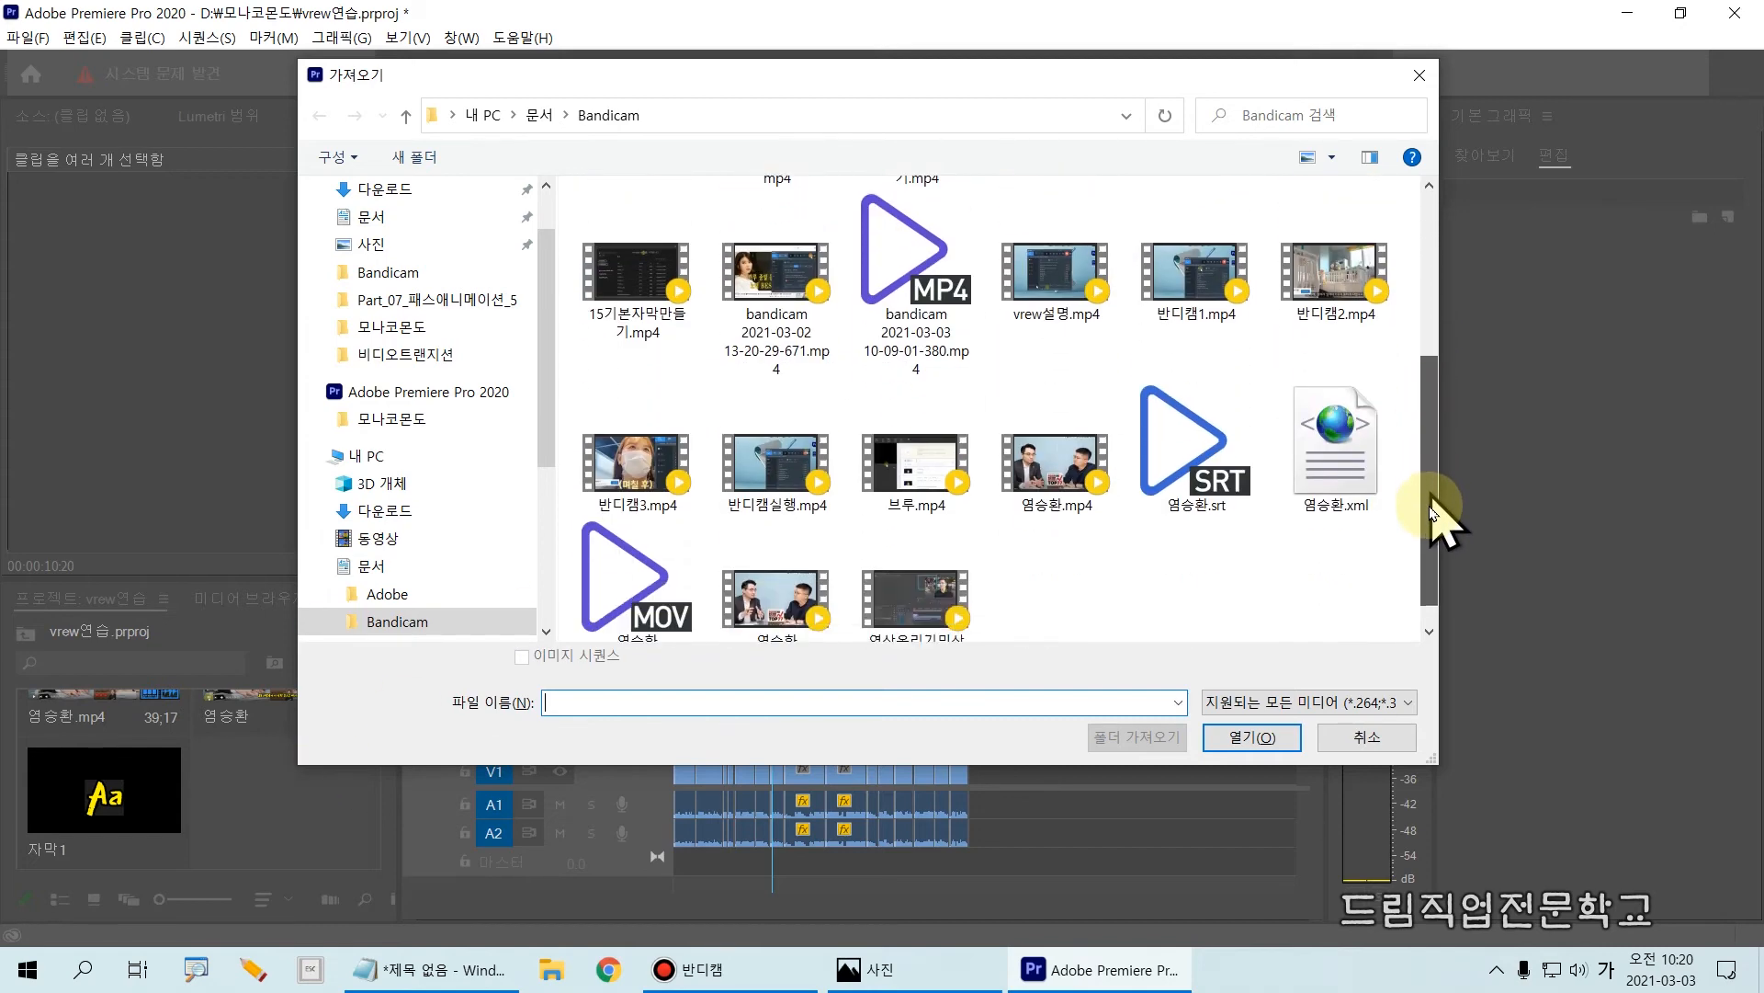
pyautogui.hotkey('ctrl', '2')
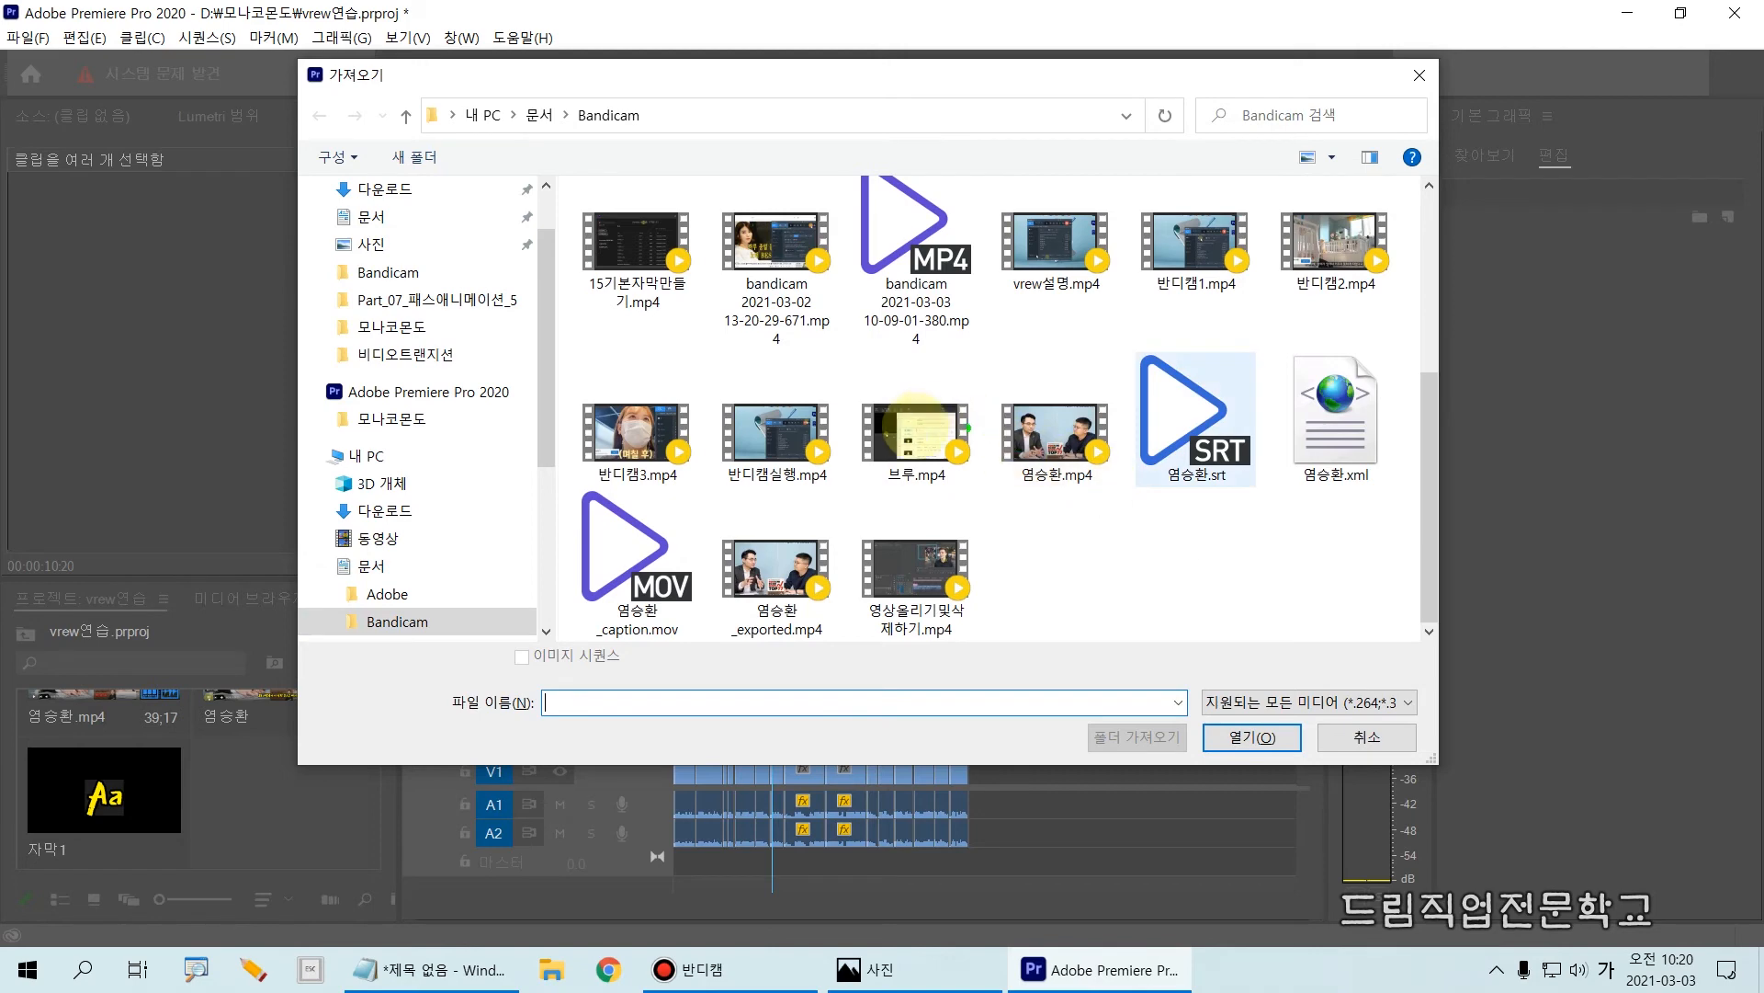
pyautogui.moveTo(692, 511)
pyautogui.mouseDown()
pyautogui.moveTo(732, 593)
pyautogui.moveTo(846, 658)
pyautogui.mouseUp()
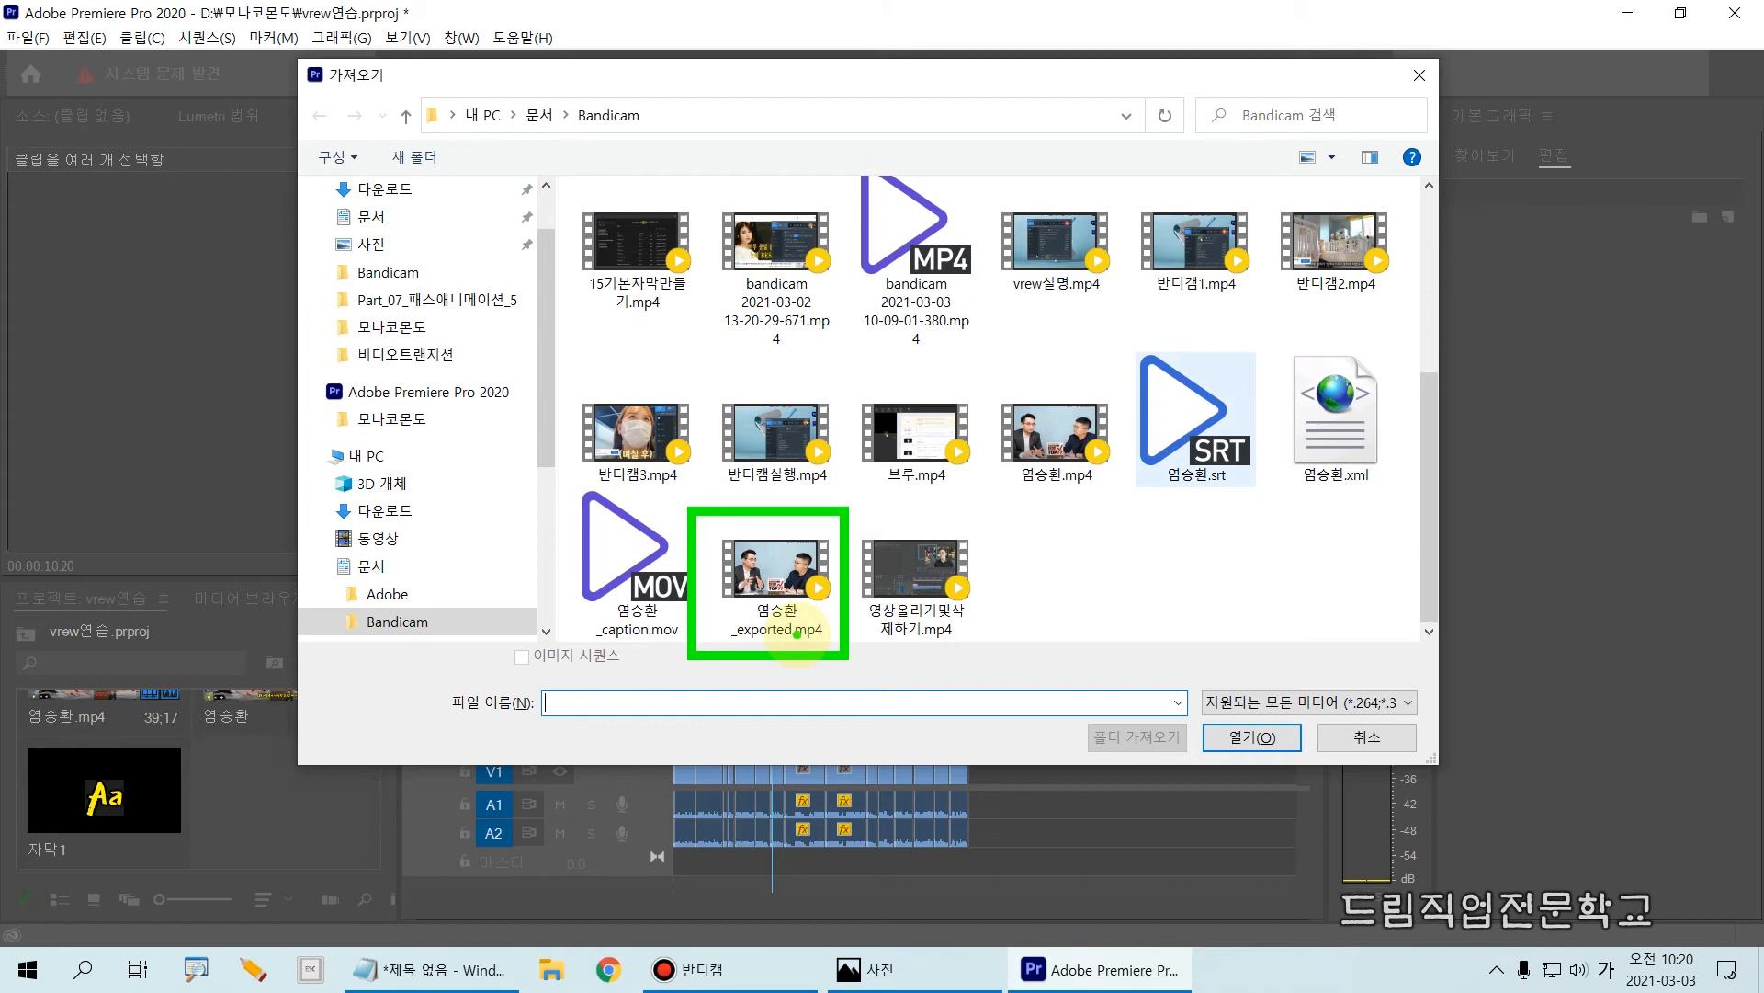
pyautogui.press('Escape')
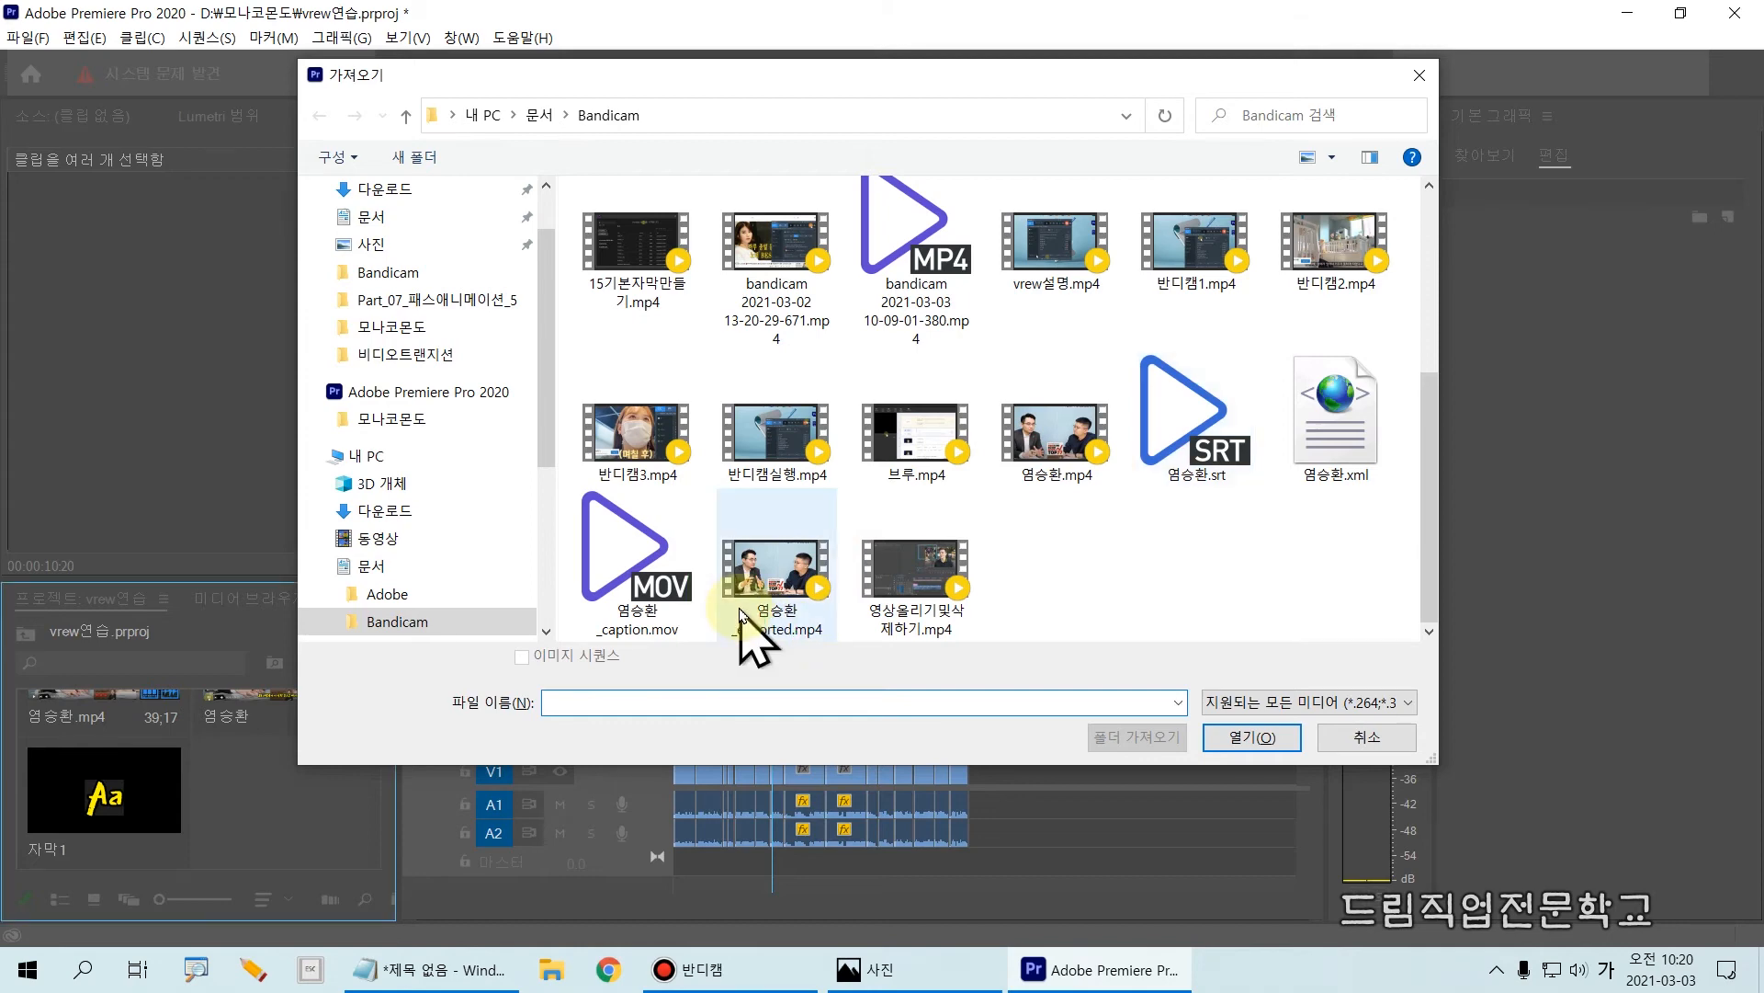
pyautogui.click(786, 571)
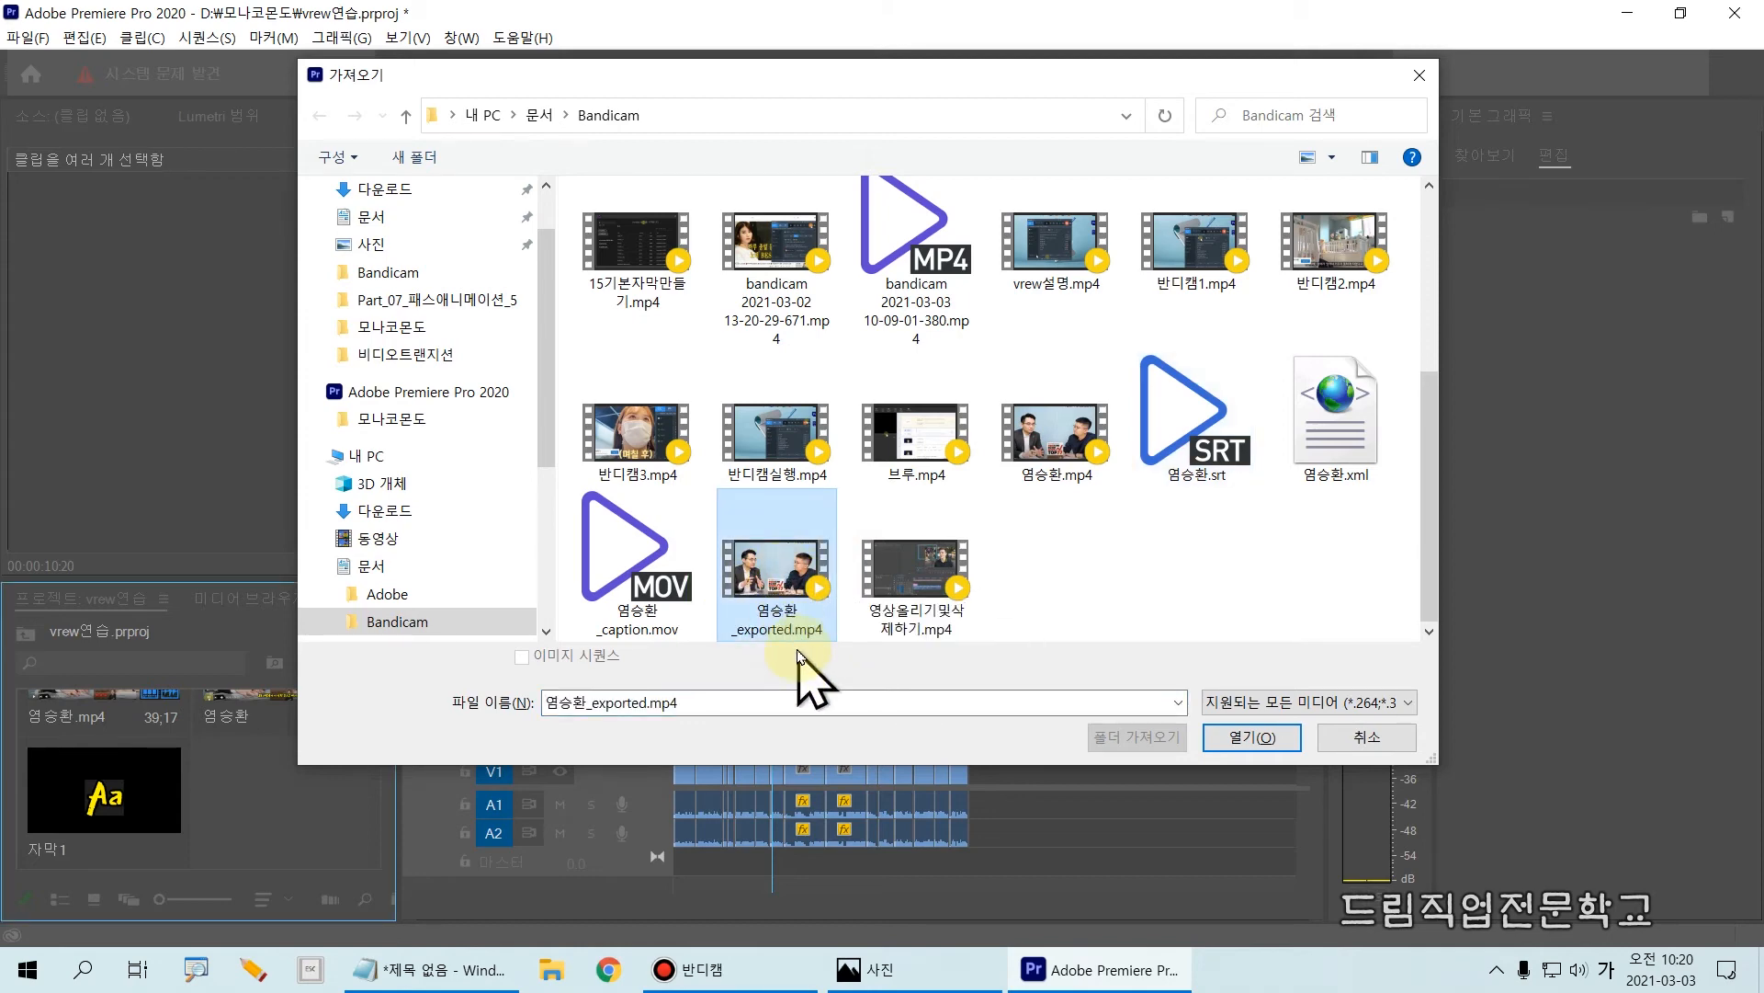
pyautogui.moveTo(709, 524); pyautogui.dragTo(854, 648)
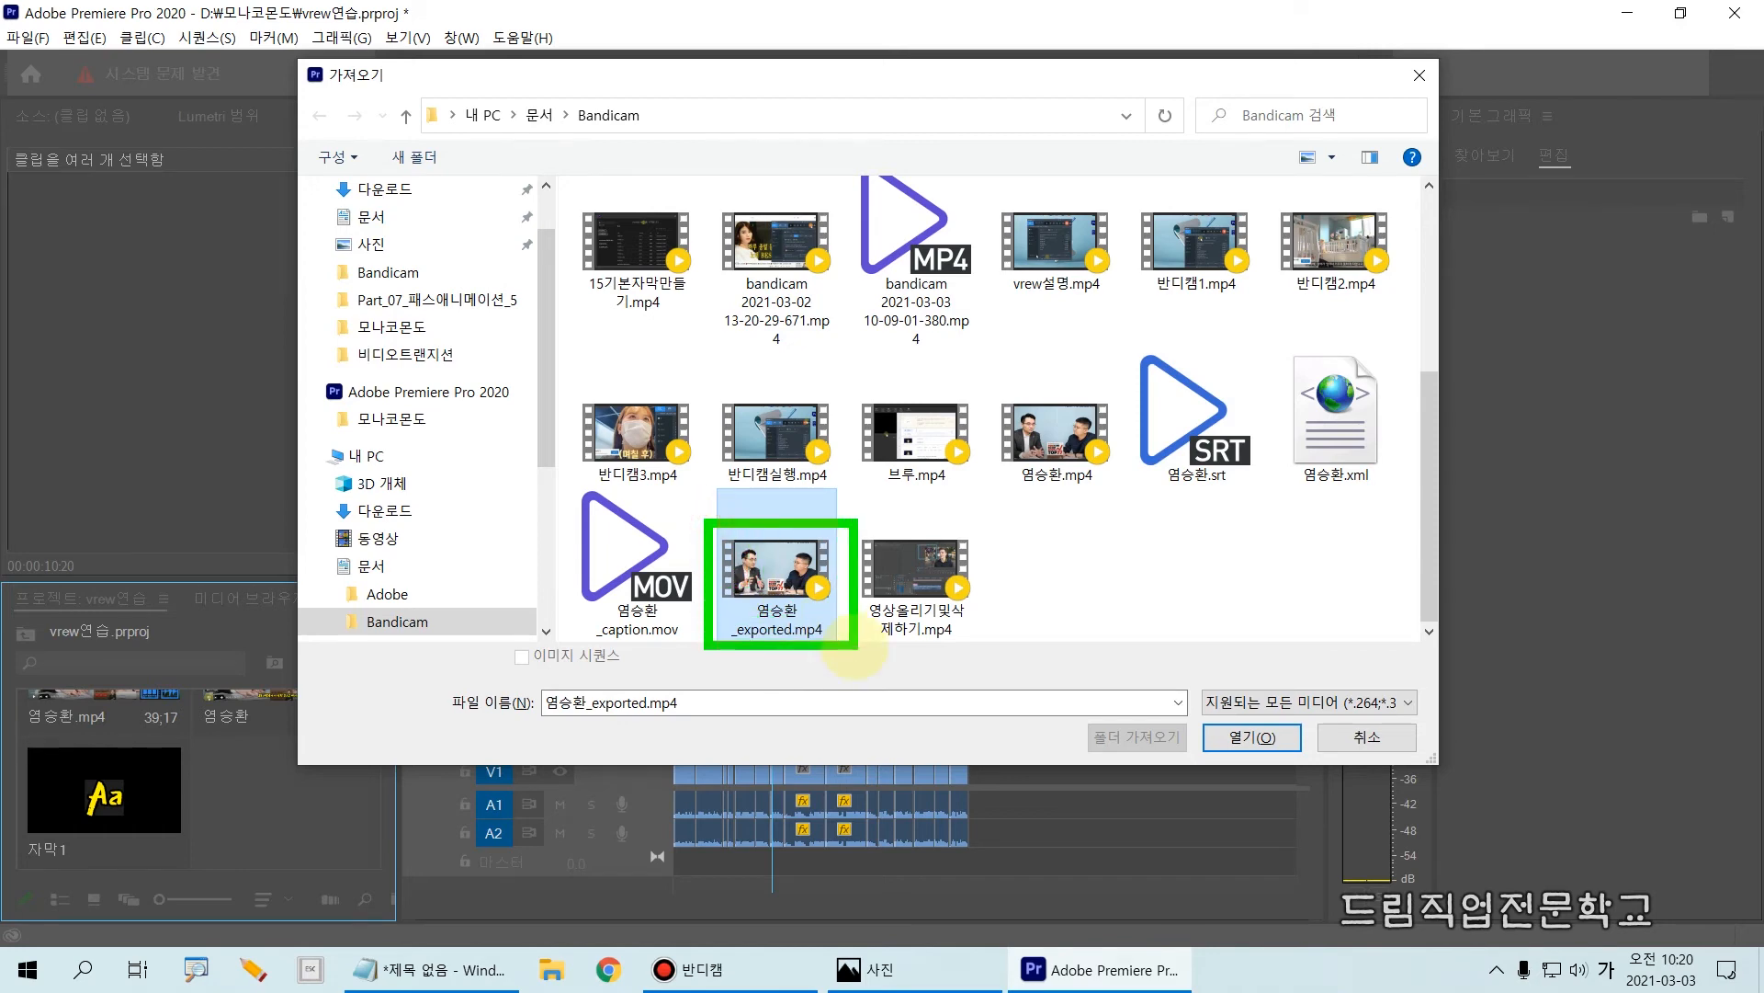
pyautogui.press('Escape')
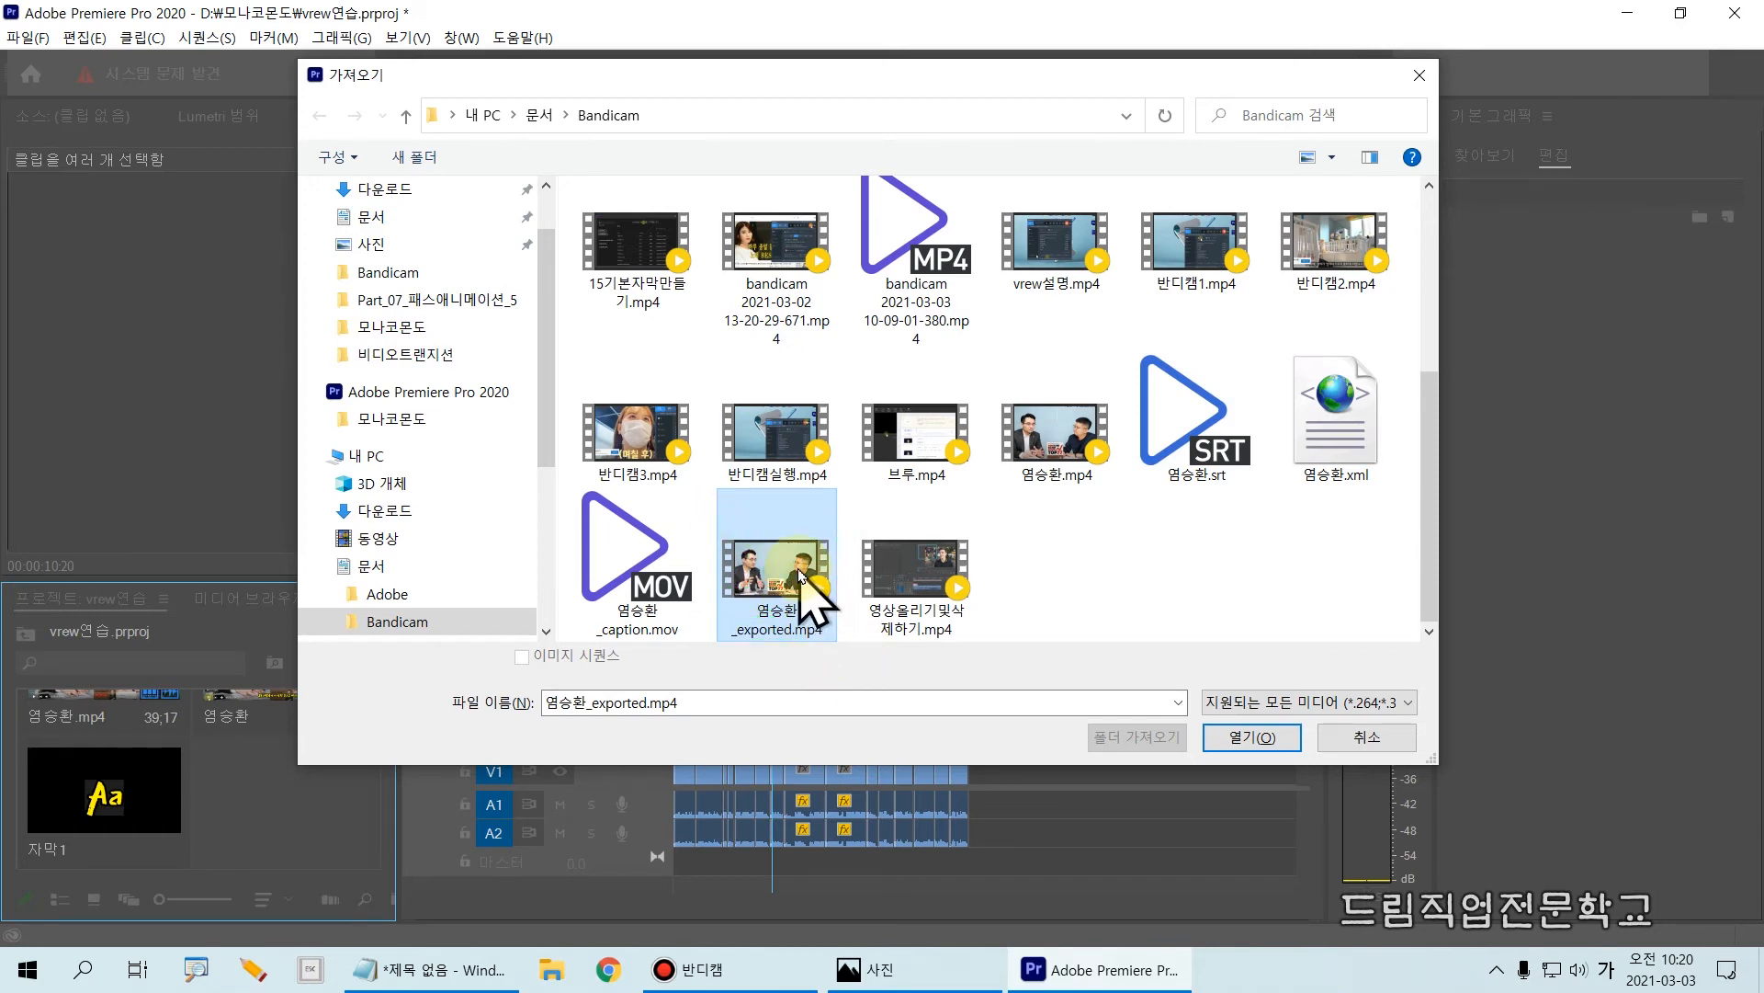
pyautogui.click(1229, 740)
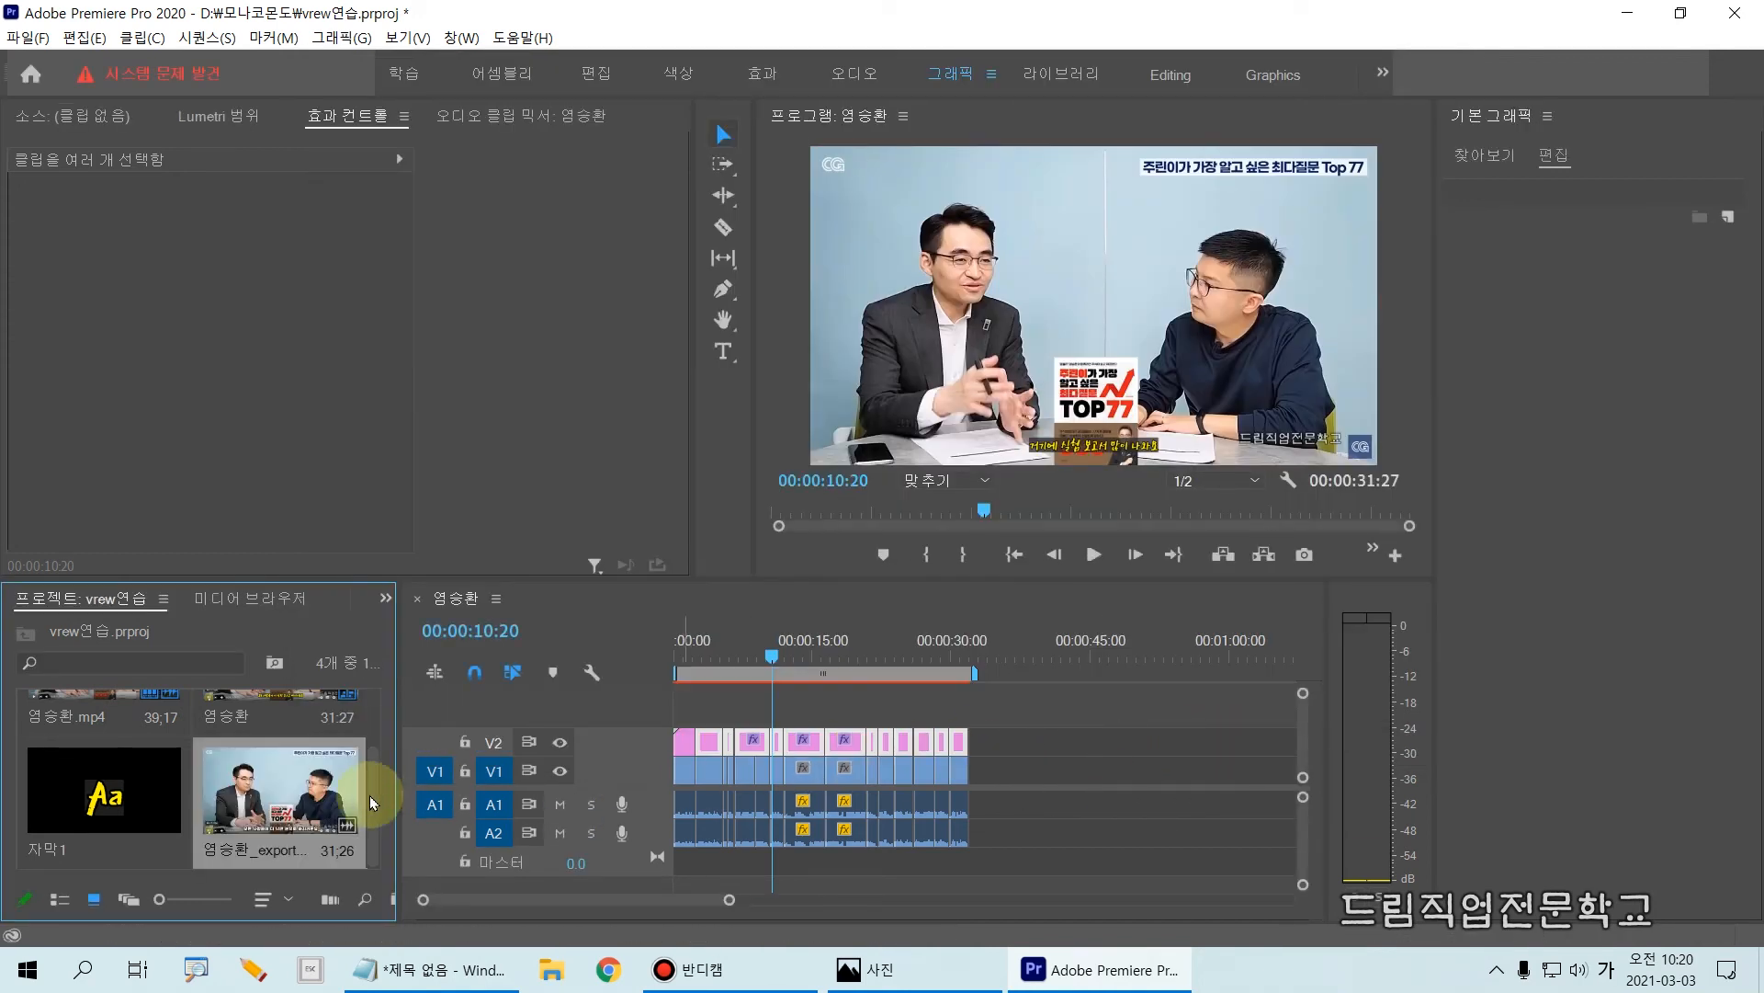
# Step: Place 염승환_exported.mp4 on V1 and A1 directly after the existing clips in the sequence
pyautogui.moveTo(170, 728)
pyautogui.mouseDown()
pyautogui.moveTo(414, 896)
pyautogui.moveTo(391, 880)
pyautogui.mouseUp()
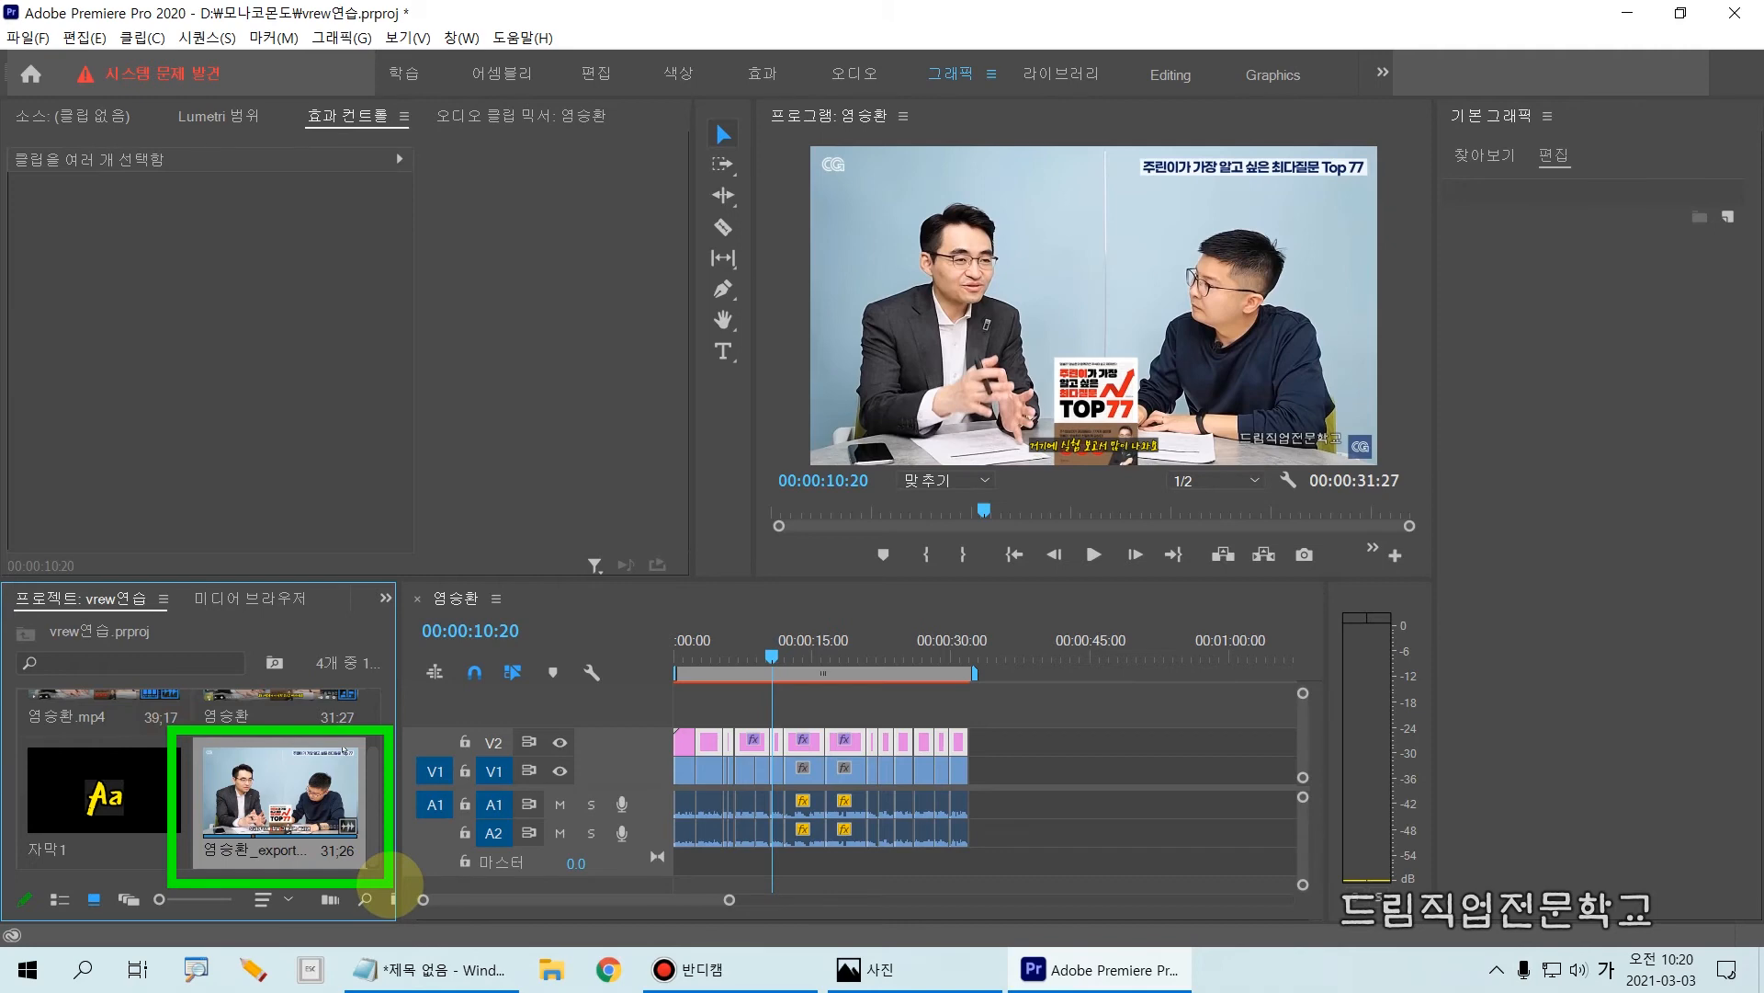
pyautogui.press('Escape')
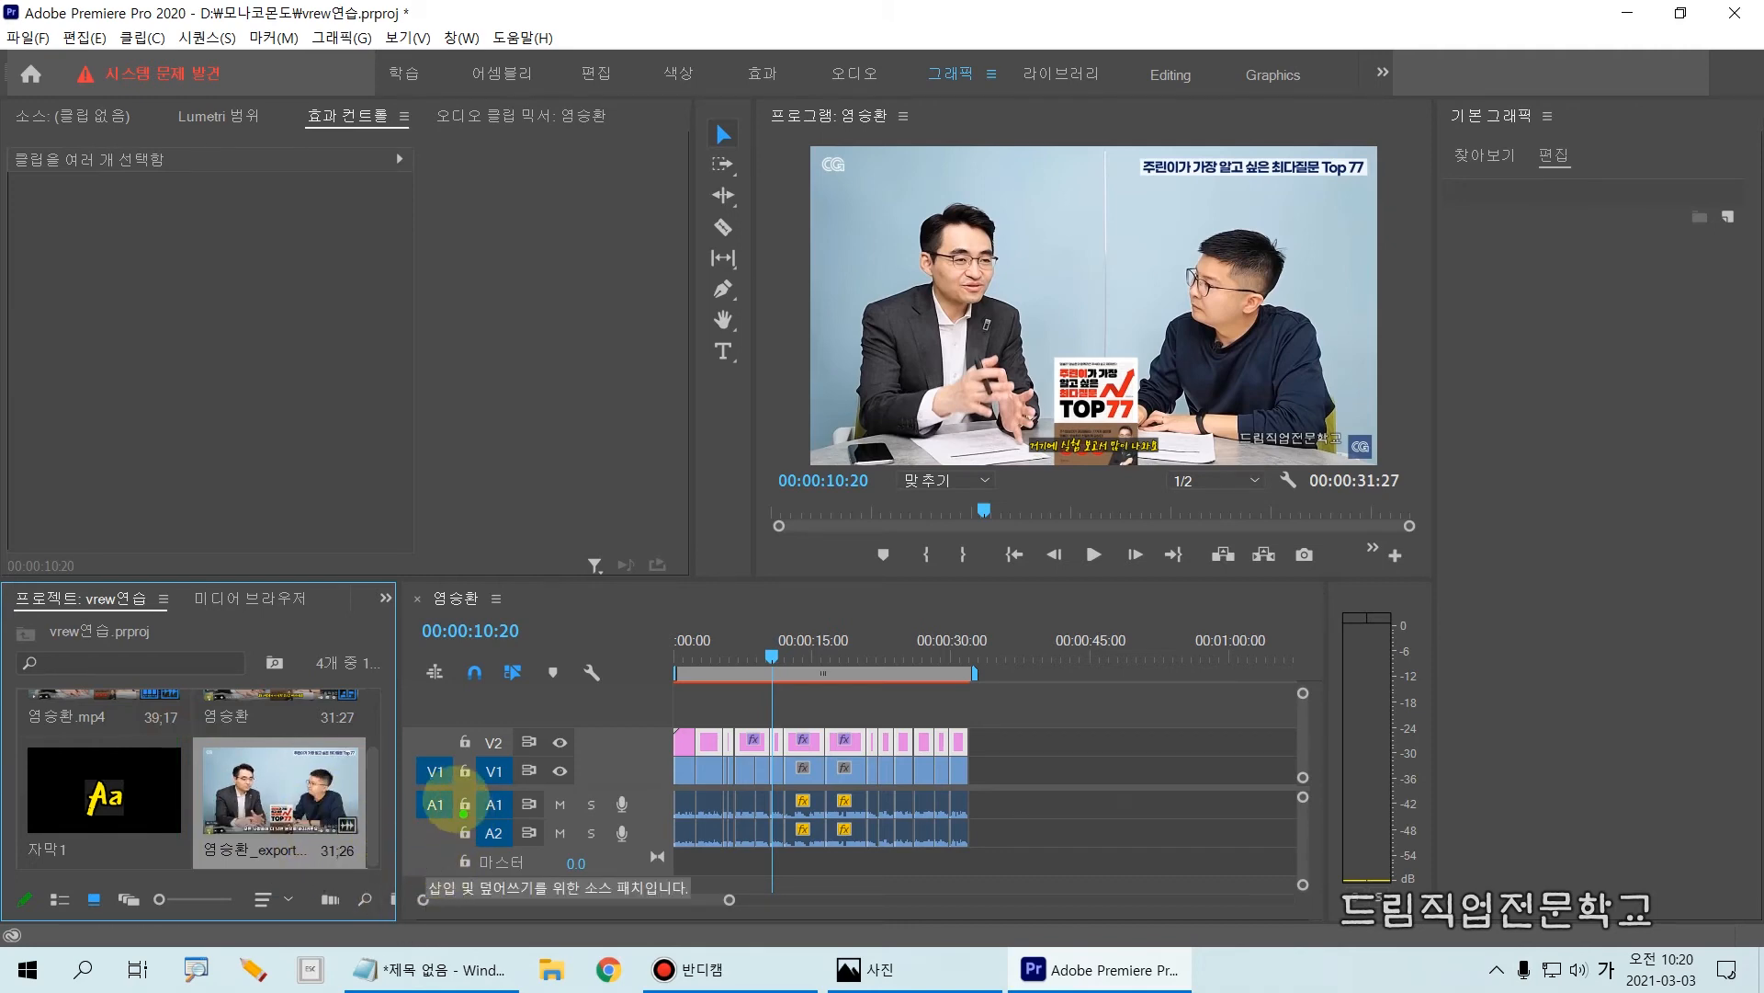
pyautogui.moveTo(450, 788)
pyautogui.mouseDown()
pyautogui.moveTo(539, 818)
pyautogui.moveTo(1330, 826)
pyautogui.mouseUp()
pyautogui.moveTo(991, 791); pyautogui.dragTo(981, 816)
pyautogui.click(1081, 812)
pyautogui.click(1148, 807)
pyautogui.moveTo(671, 710)
pyautogui.mouseDown()
pyautogui.moveTo(690, 815)
pyautogui.moveTo(974, 864)
pyautogui.mouseUp()
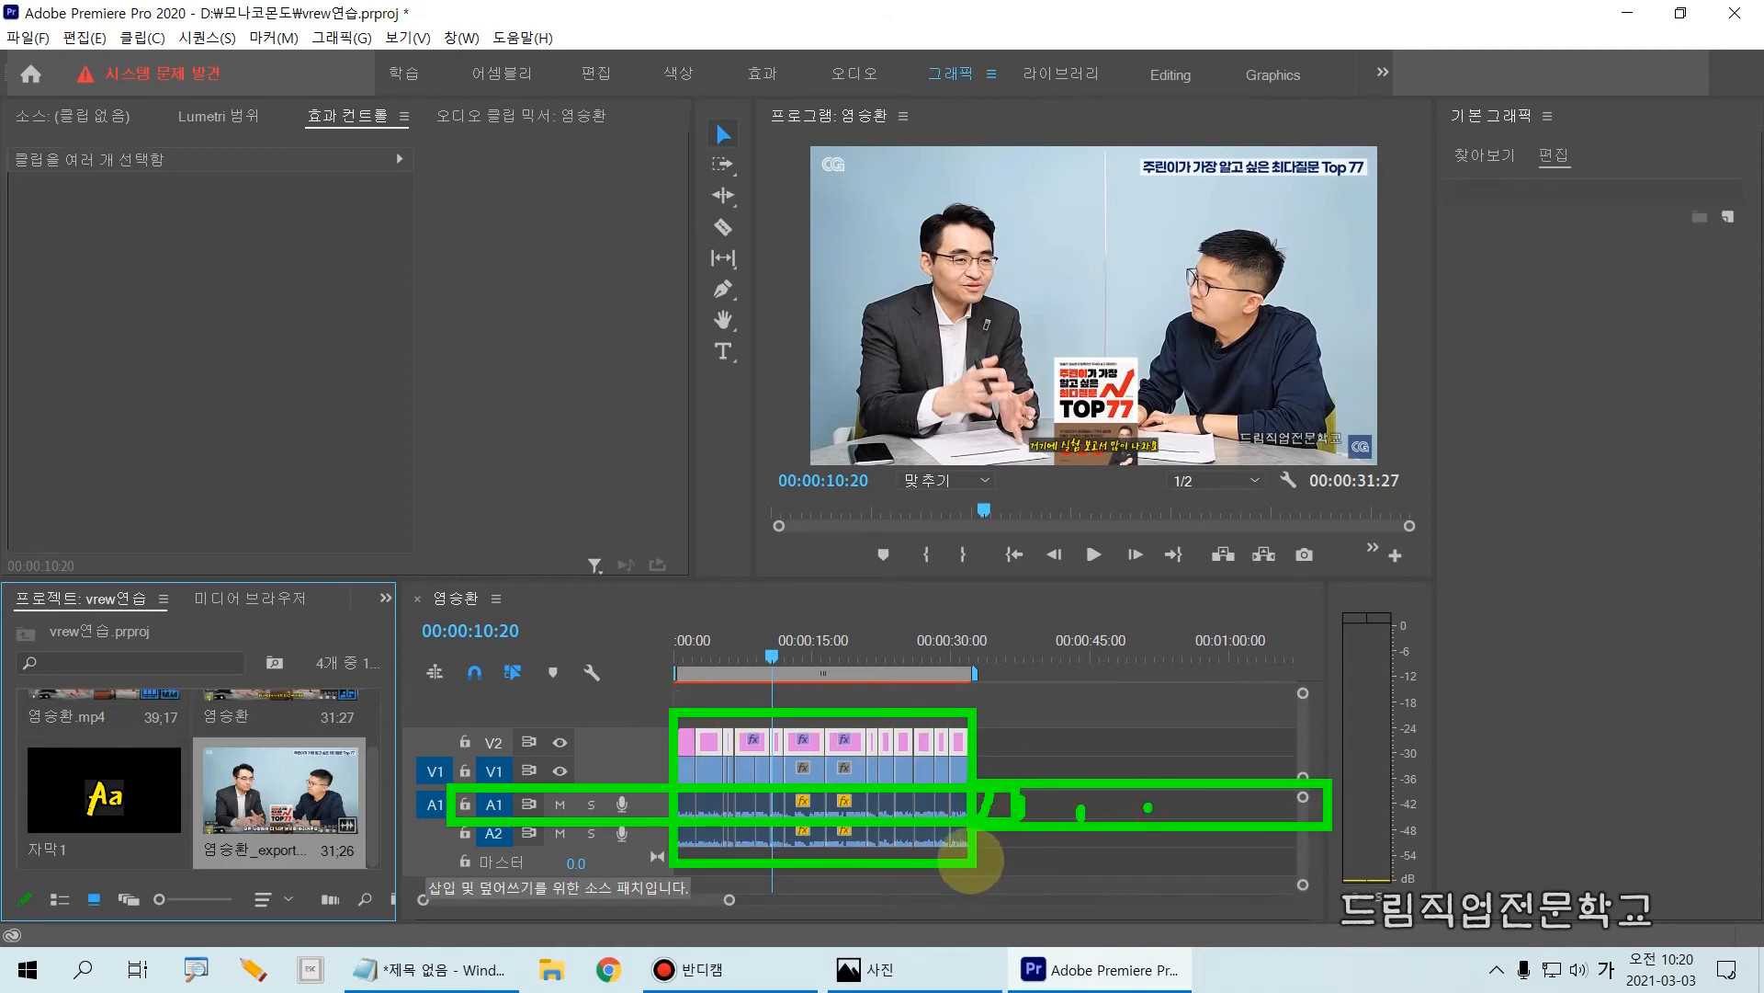
pyautogui.moveTo(295, 819)
pyautogui.mouseDown()
pyautogui.moveTo(827, 906)
pyautogui.moveTo(1080, 818)
pyautogui.moveTo(965, 781)
pyautogui.moveTo(1033, 792)
pyautogui.moveTo(978, 793)
pyautogui.mouseUp()
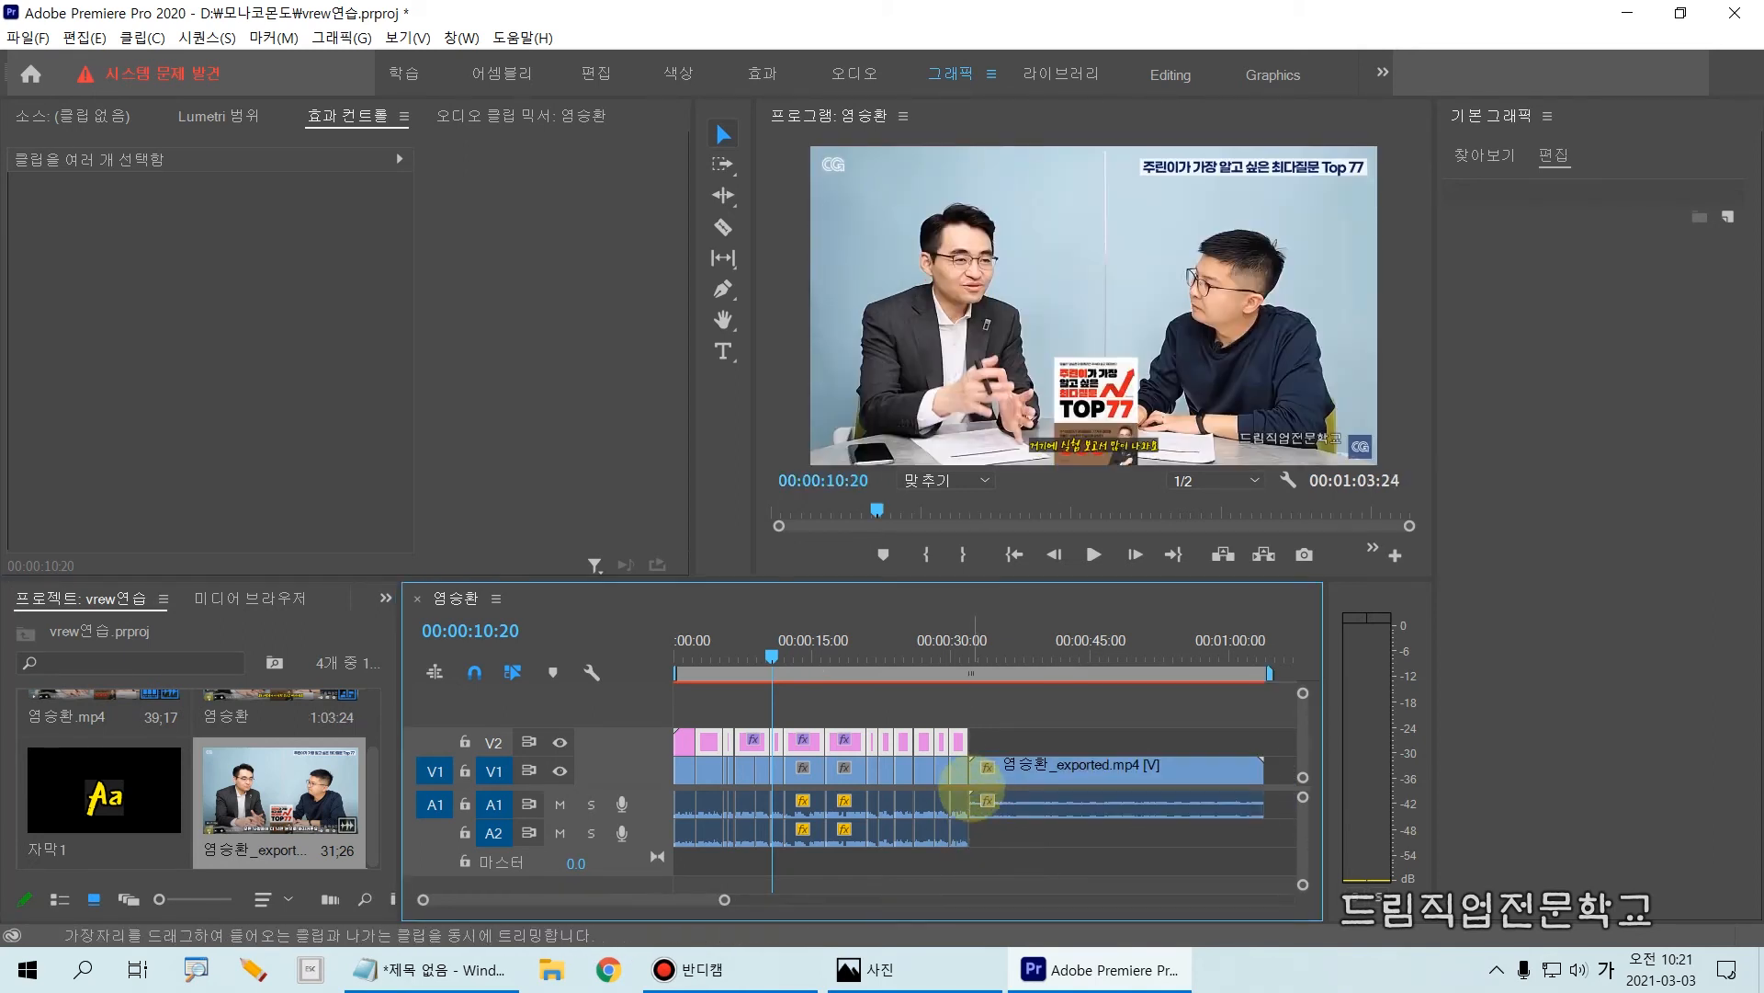
# Step: Move the playhead to 00:00:40:29 and 00:00:43:02 to check the burned-in subtitles of the exported video
pyautogui.moveTo(960, 736); pyautogui.dragTo(1285, 841)
pyautogui.moveTo(772, 658); pyautogui.dragTo(1055, 669)
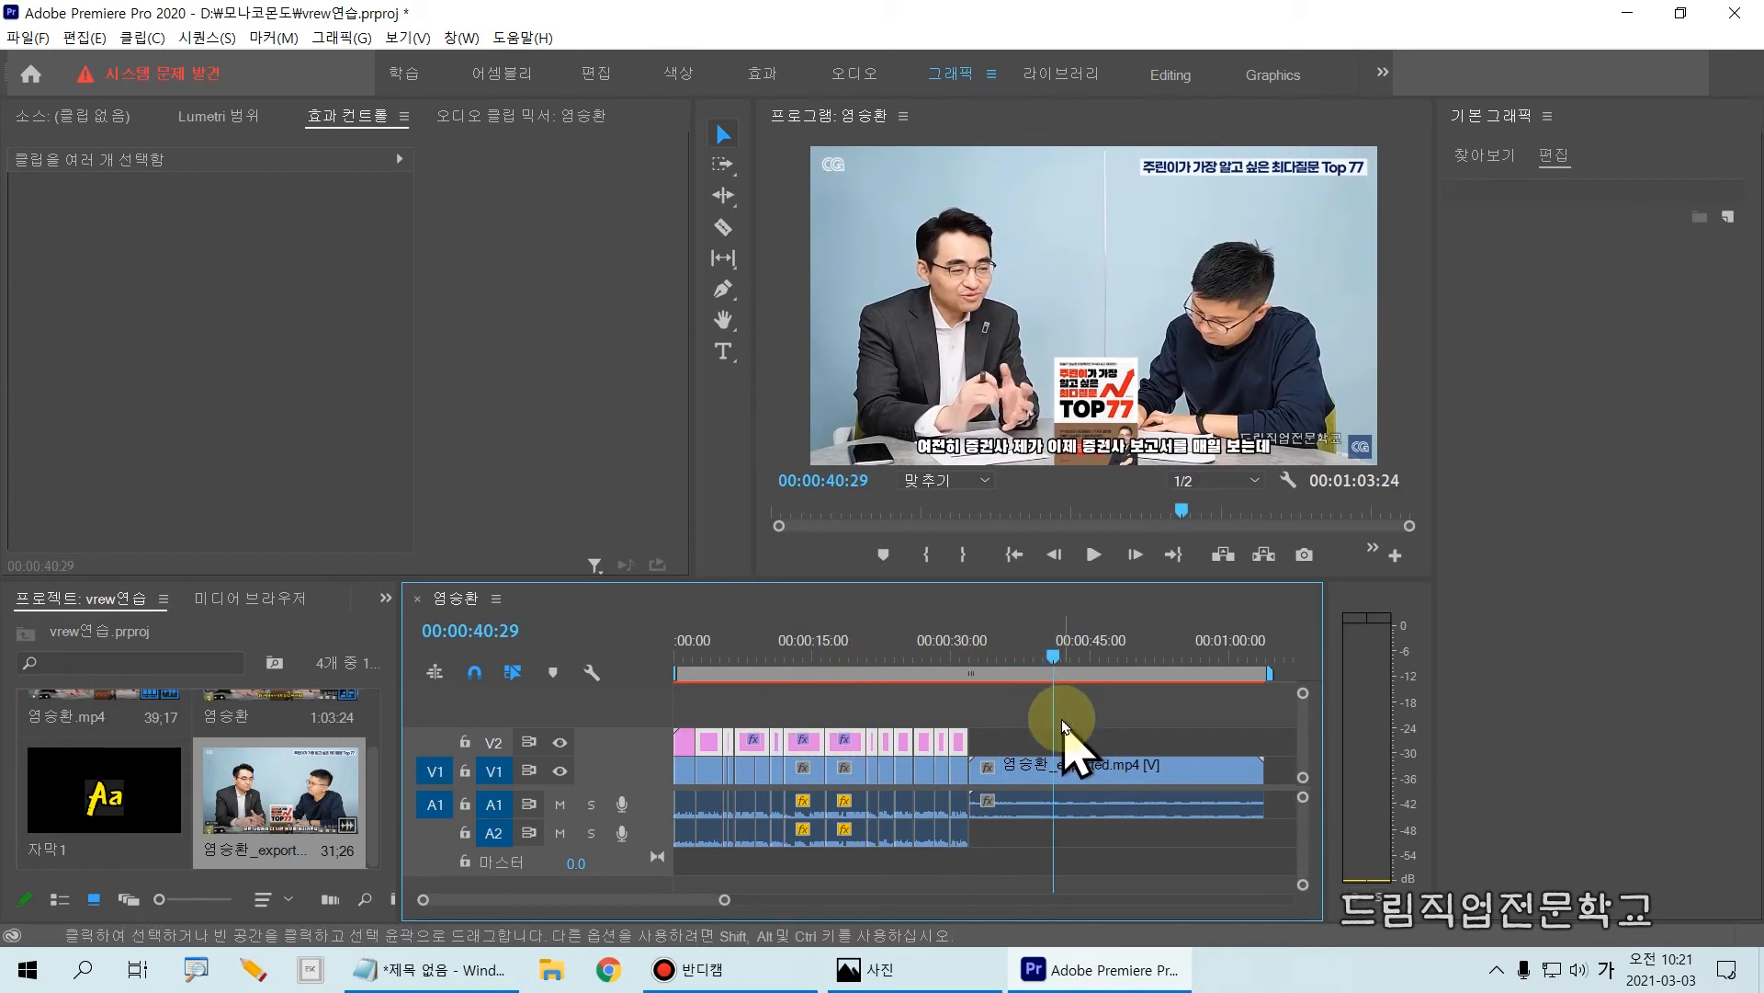
pyautogui.moveTo(954, 735); pyautogui.dragTo(1273, 857)
pyautogui.moveTo(1034, 636)
pyautogui.mouseDown()
pyautogui.moveTo(1033, 845)
pyautogui.moveTo(1084, 919)
pyautogui.mouseUp()
pyautogui.moveTo(1055, 656); pyautogui.dragTo(1075, 660)
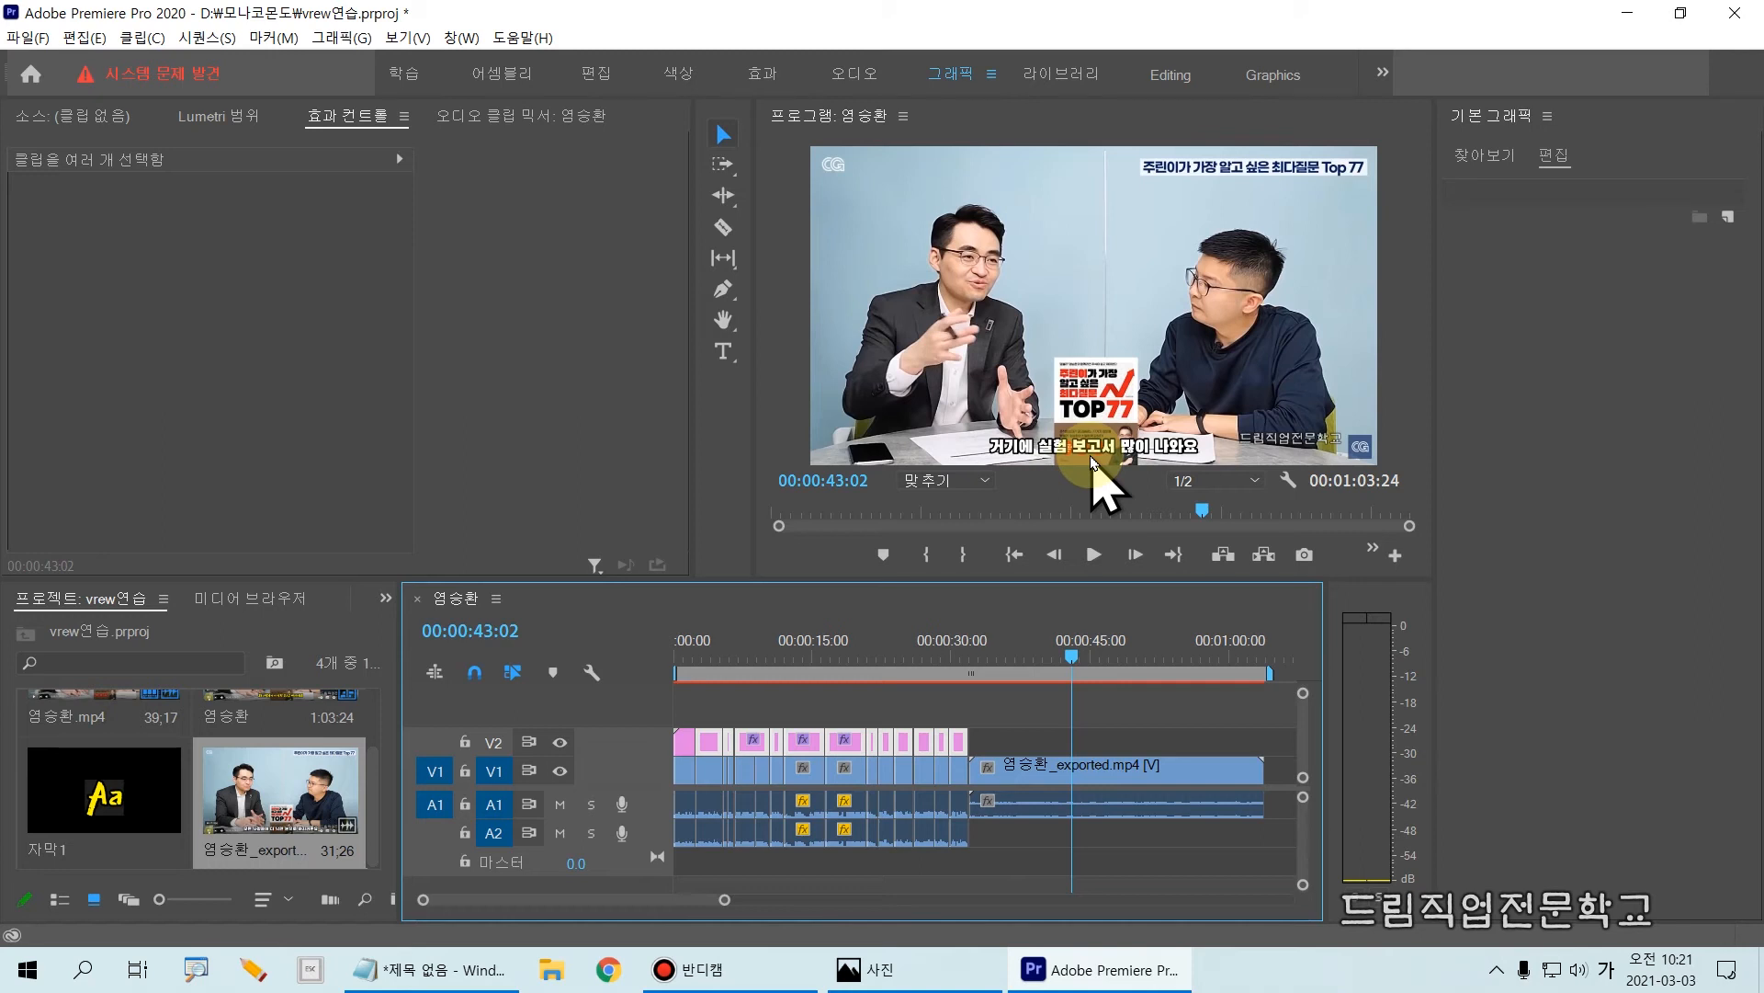
pyautogui.moveTo(970, 719); pyautogui.dragTo(1285, 768)
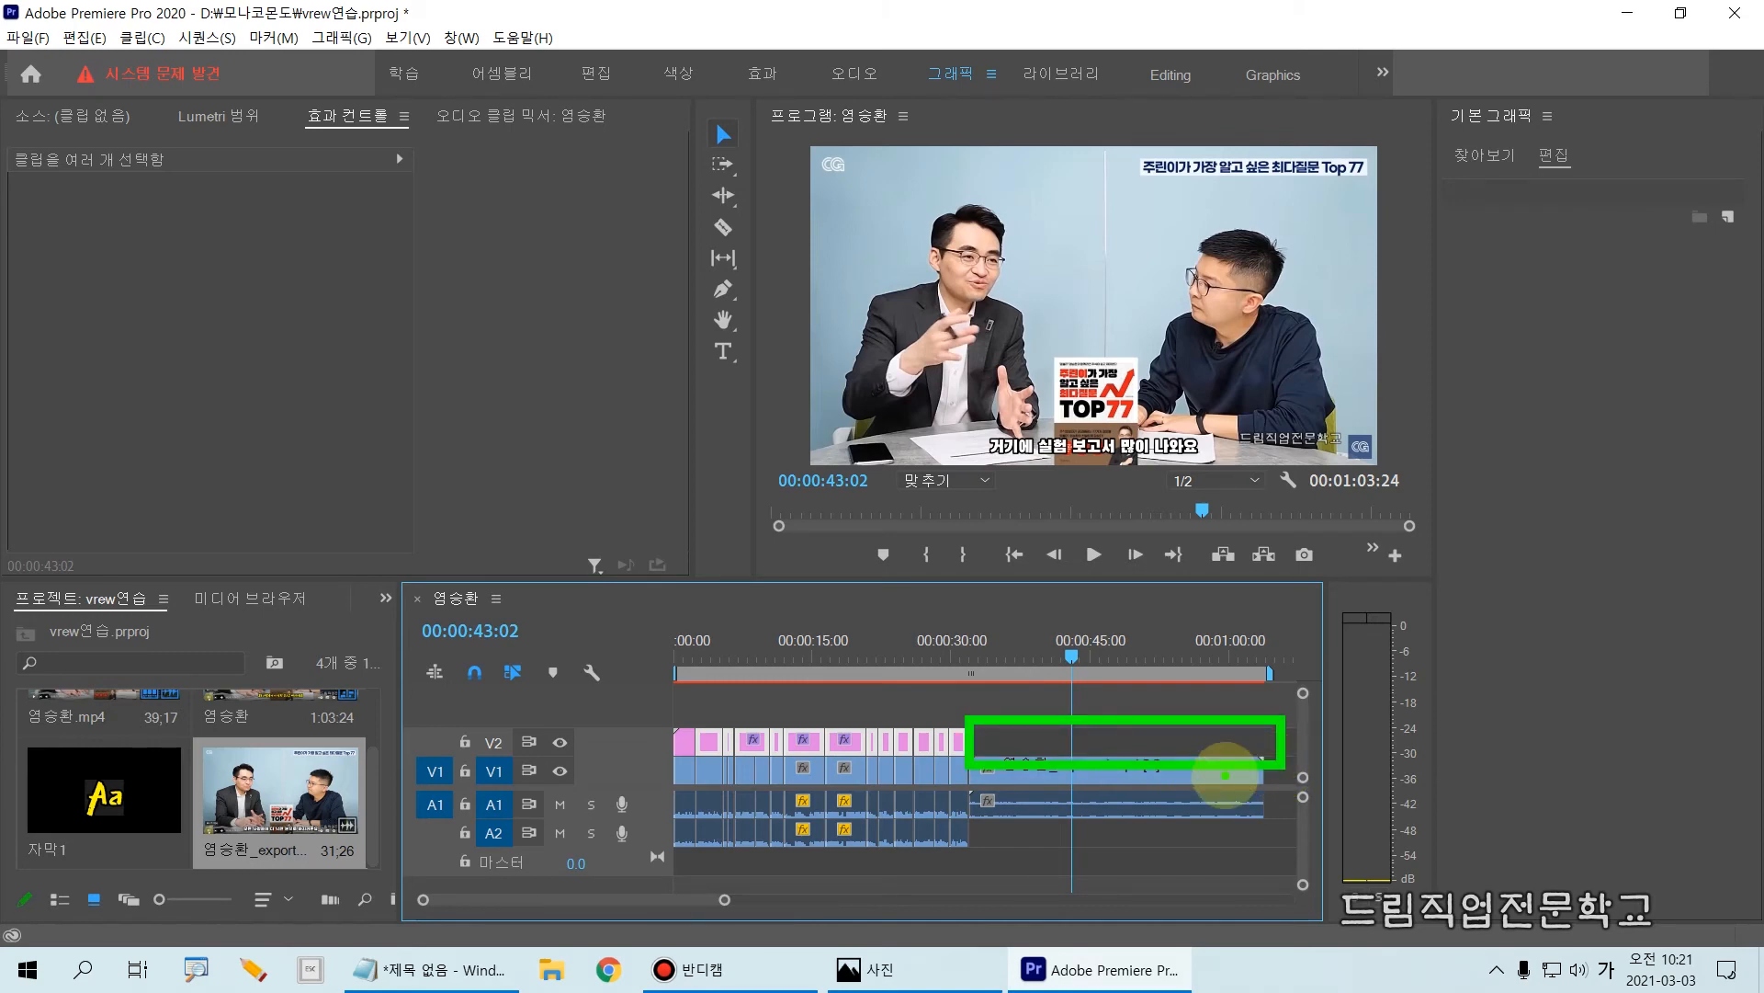
pyautogui.press('Escape')
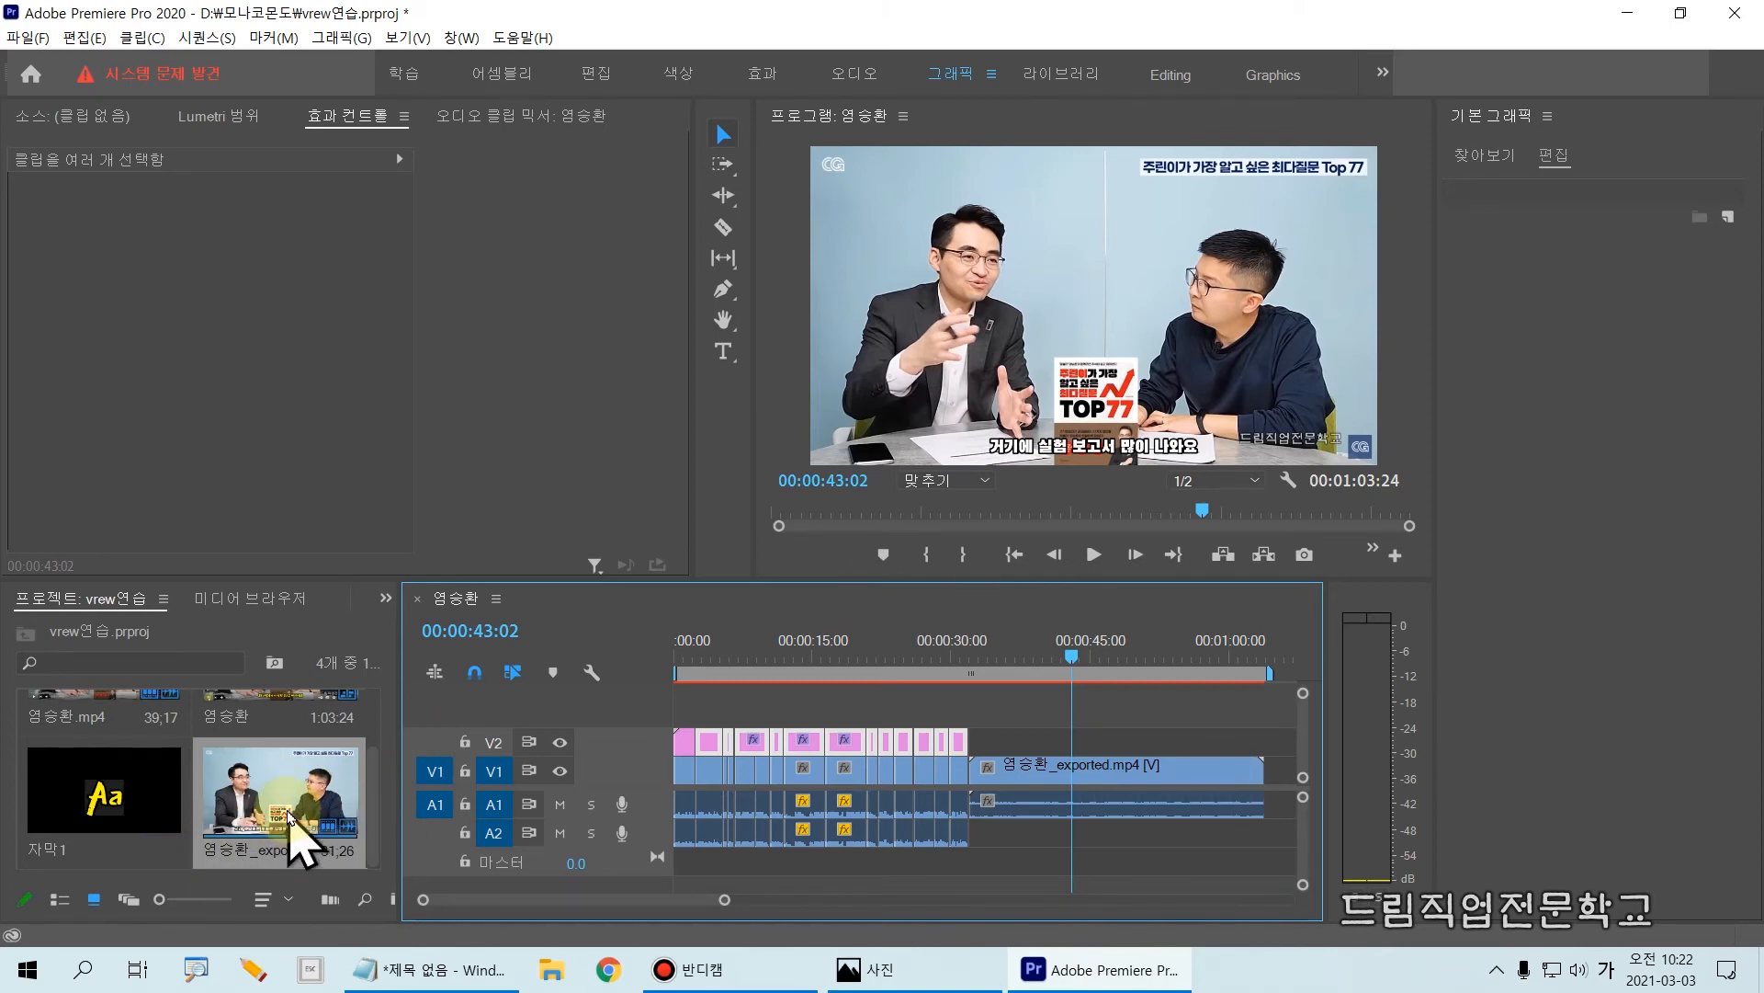
# Step: Import the subtitle file 염승환.srt from the Bandicam folder into the project
pyautogui.hotkey('ctrl', 'i')
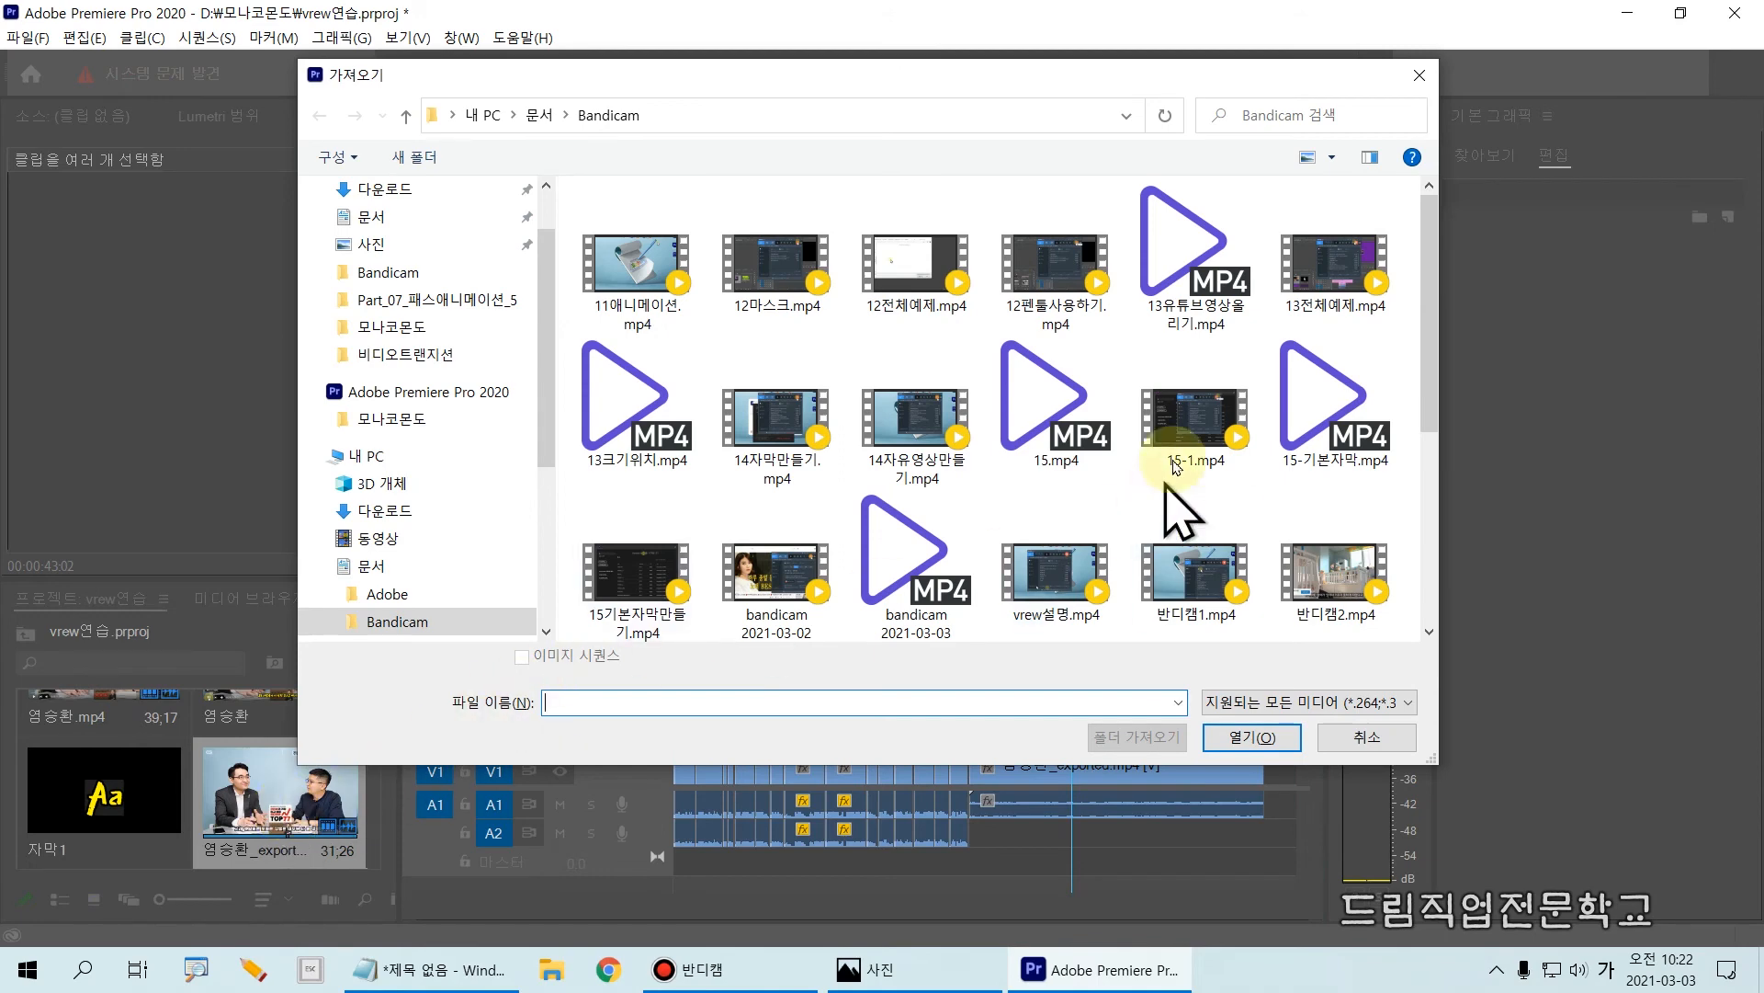
pyautogui.moveTo(1430, 386); pyautogui.dragTo(1441, 536)
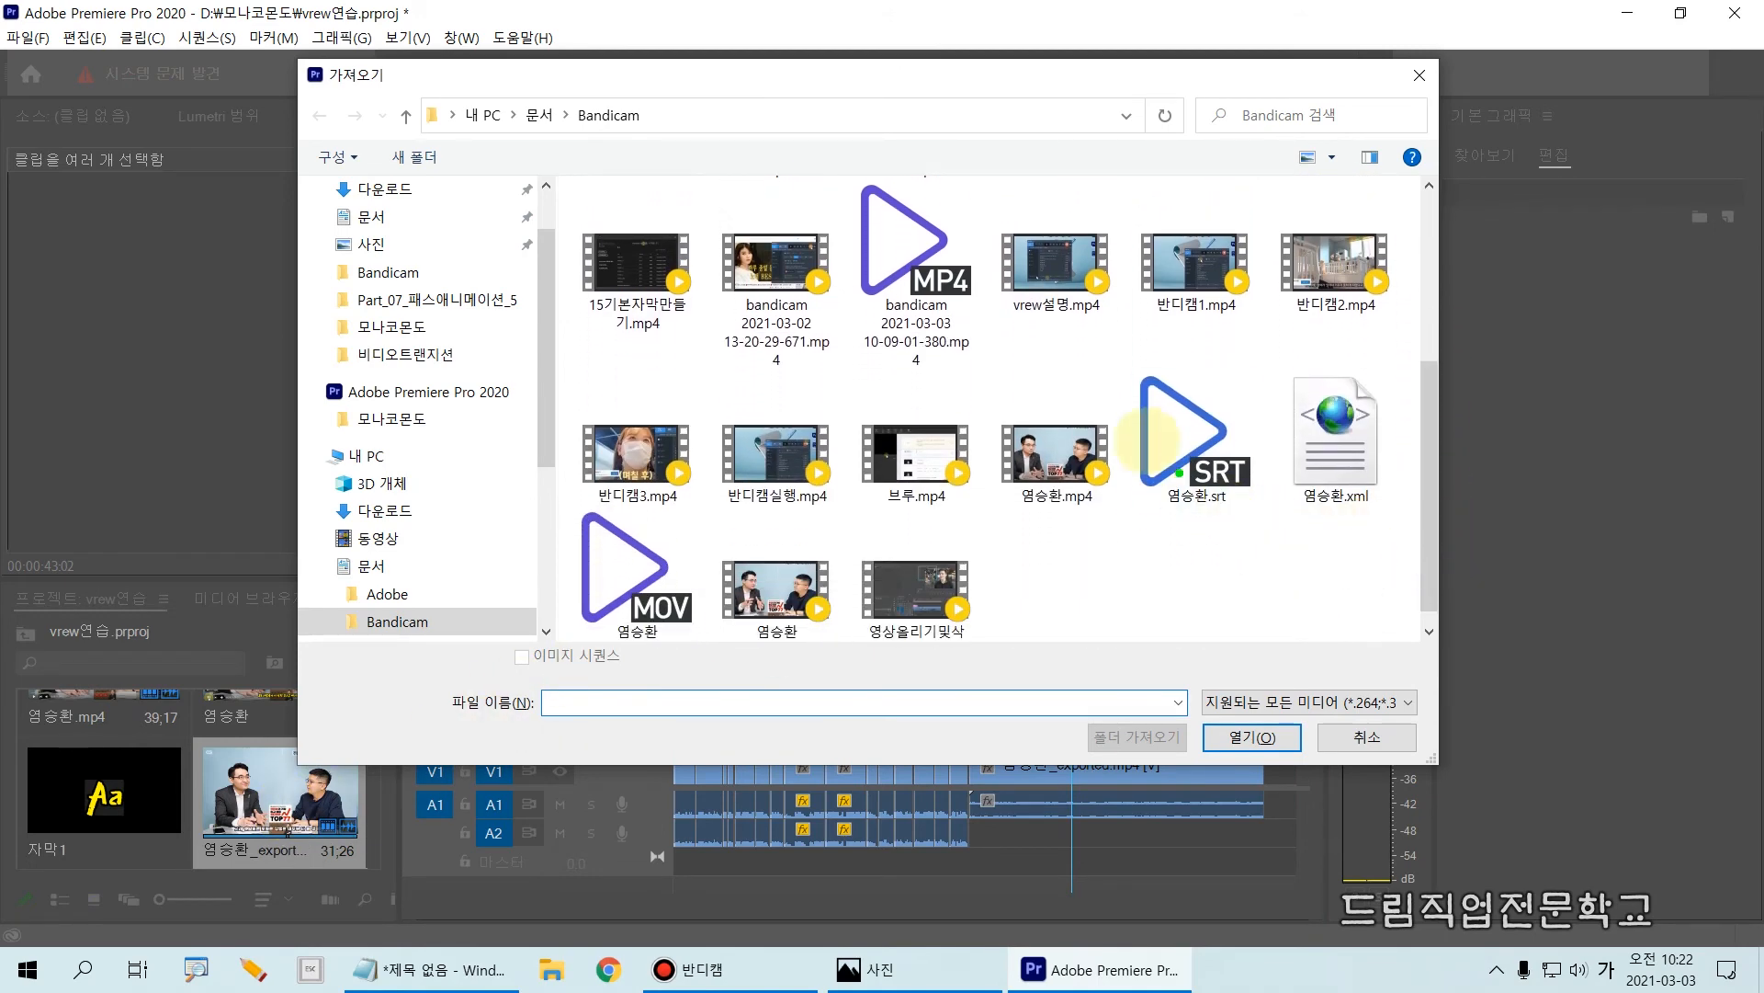
pyautogui.moveTo(1094, 349)
pyautogui.mouseDown()
pyautogui.moveTo(1229, 537)
pyautogui.moveTo(1291, 558)
pyautogui.mouseUp()
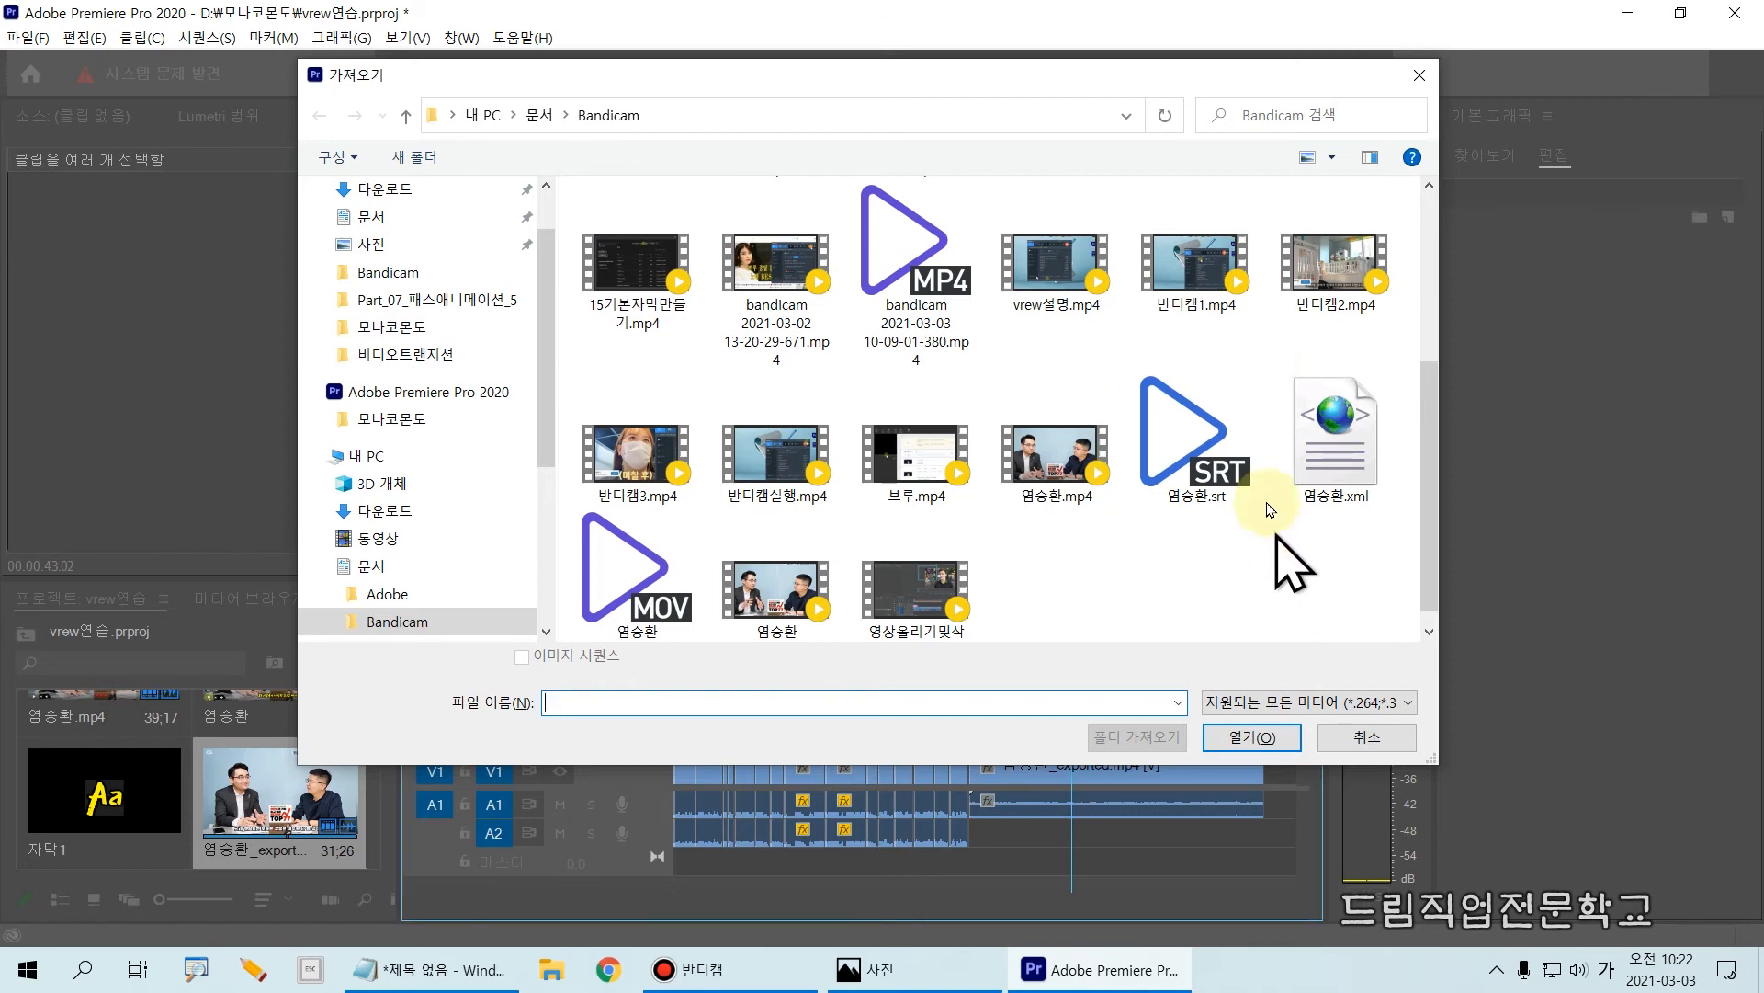
pyautogui.click(1194, 424)
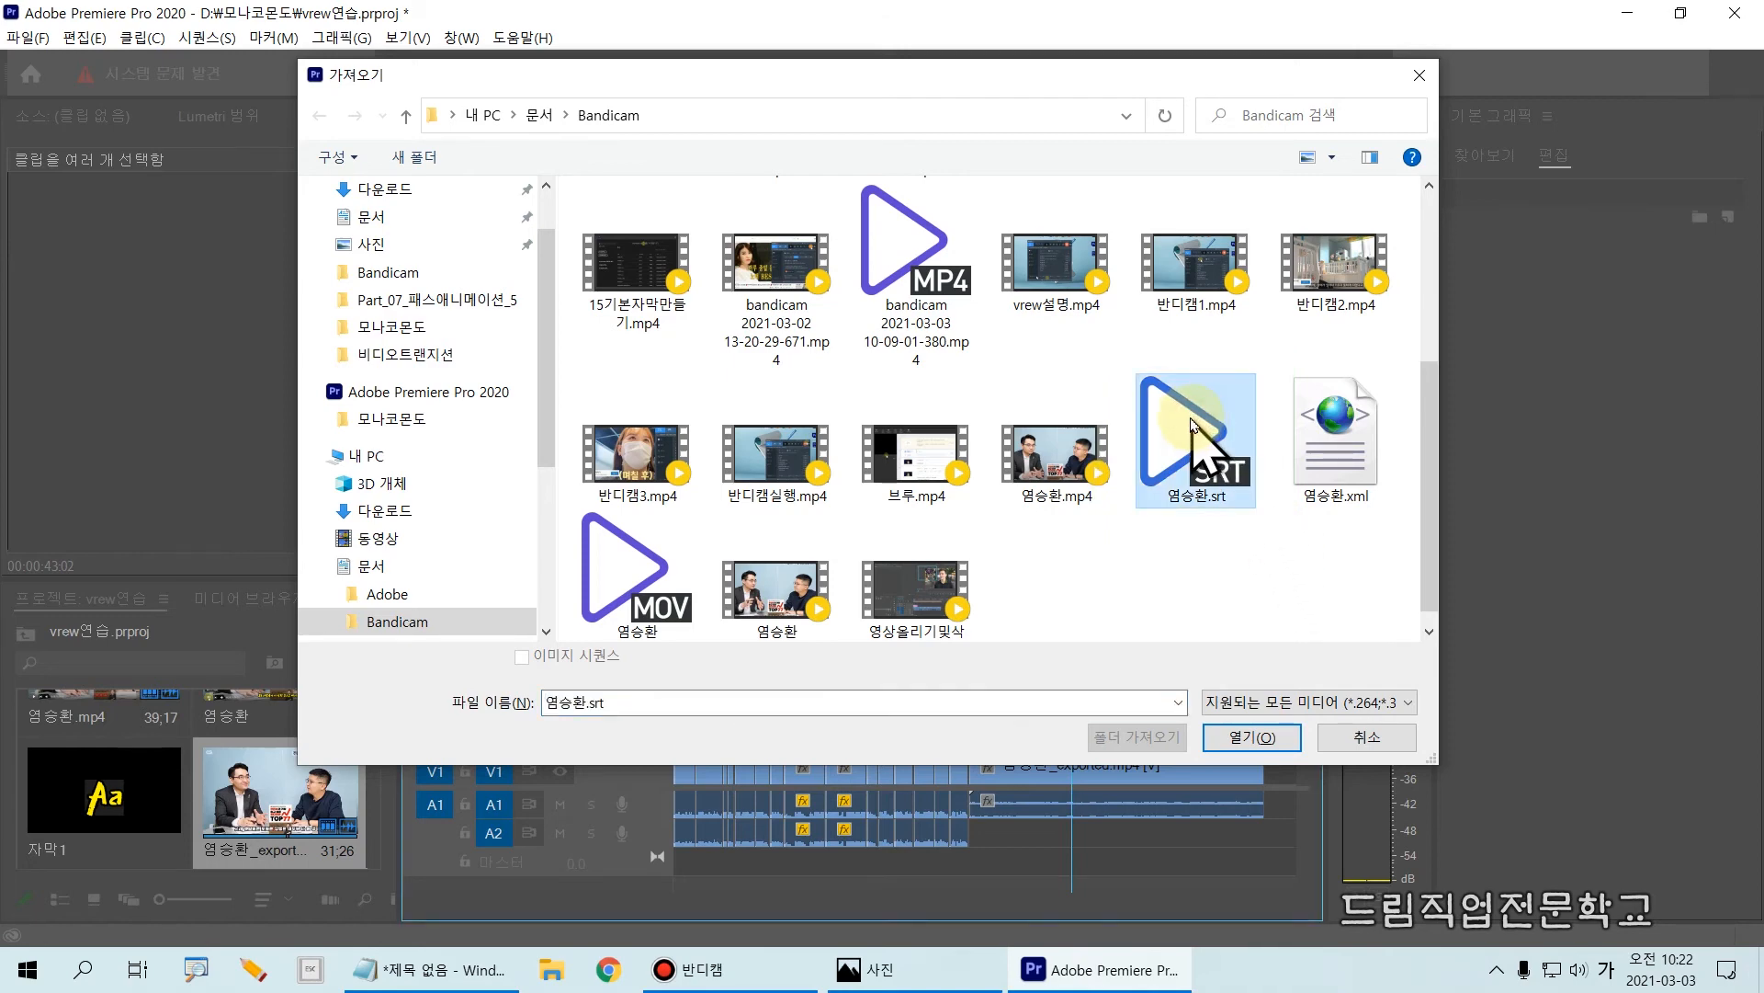
pyautogui.moveTo(1101, 355); pyautogui.dragTo(1285, 547)
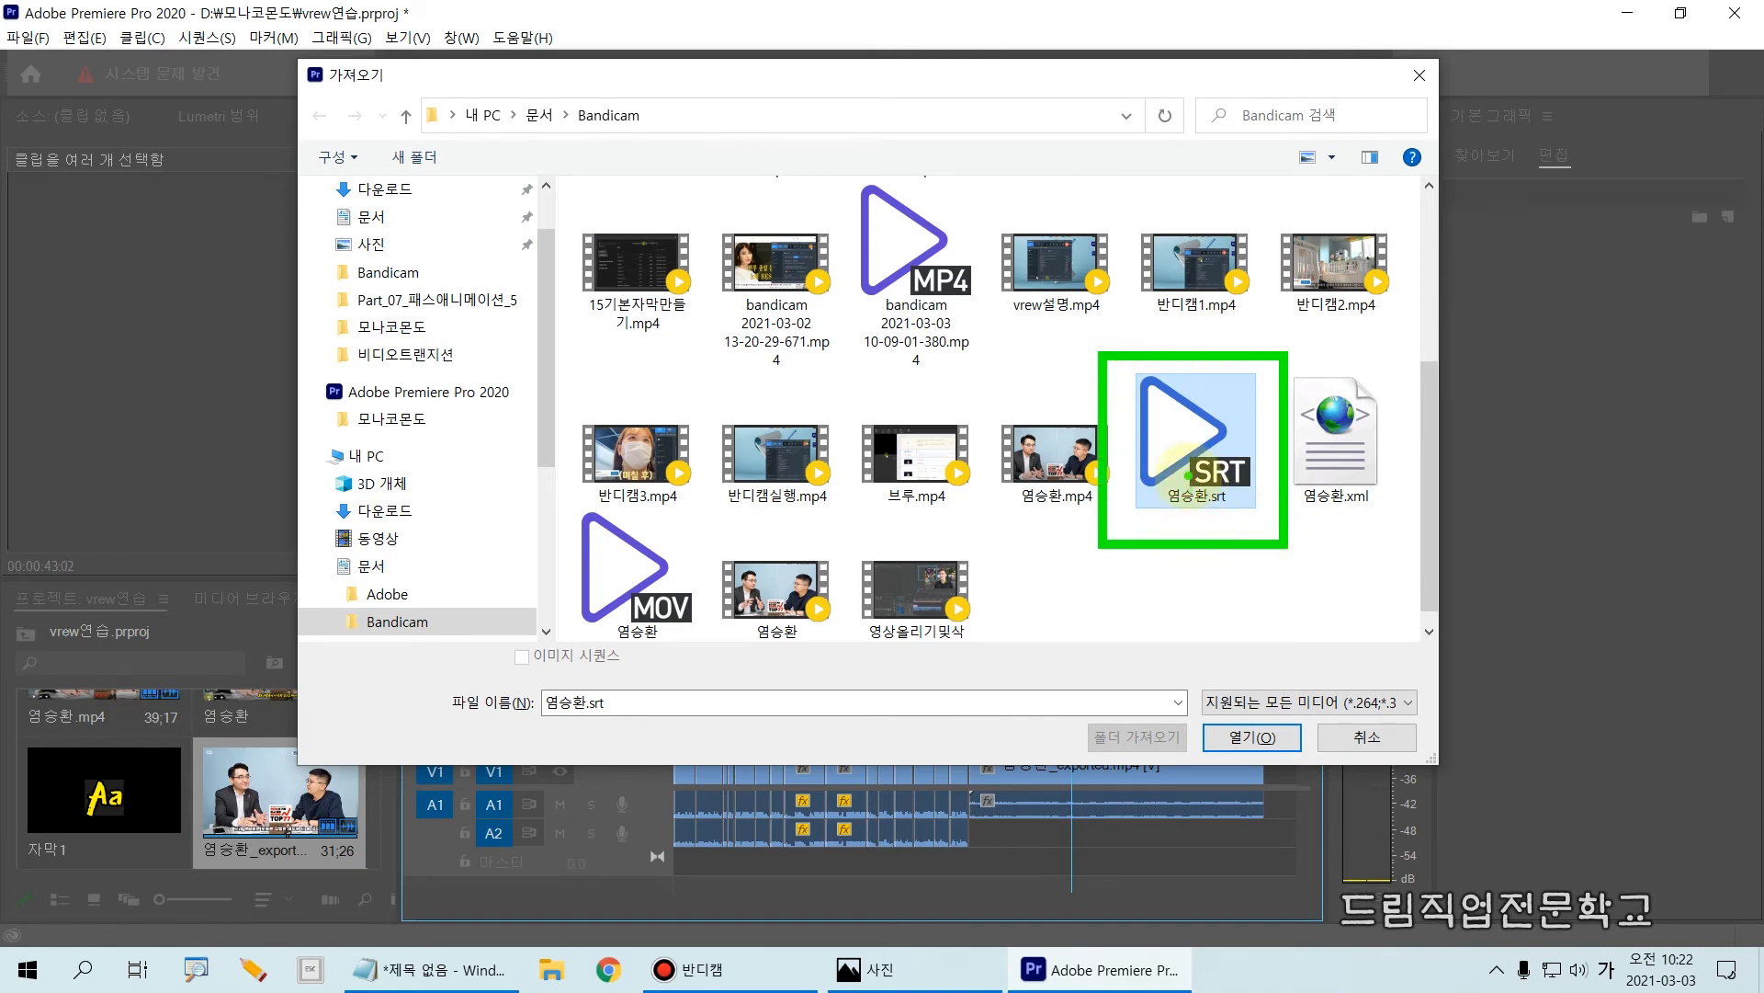
pyautogui.moveTo(1179, 435); pyautogui.dragTo(1266, 505)
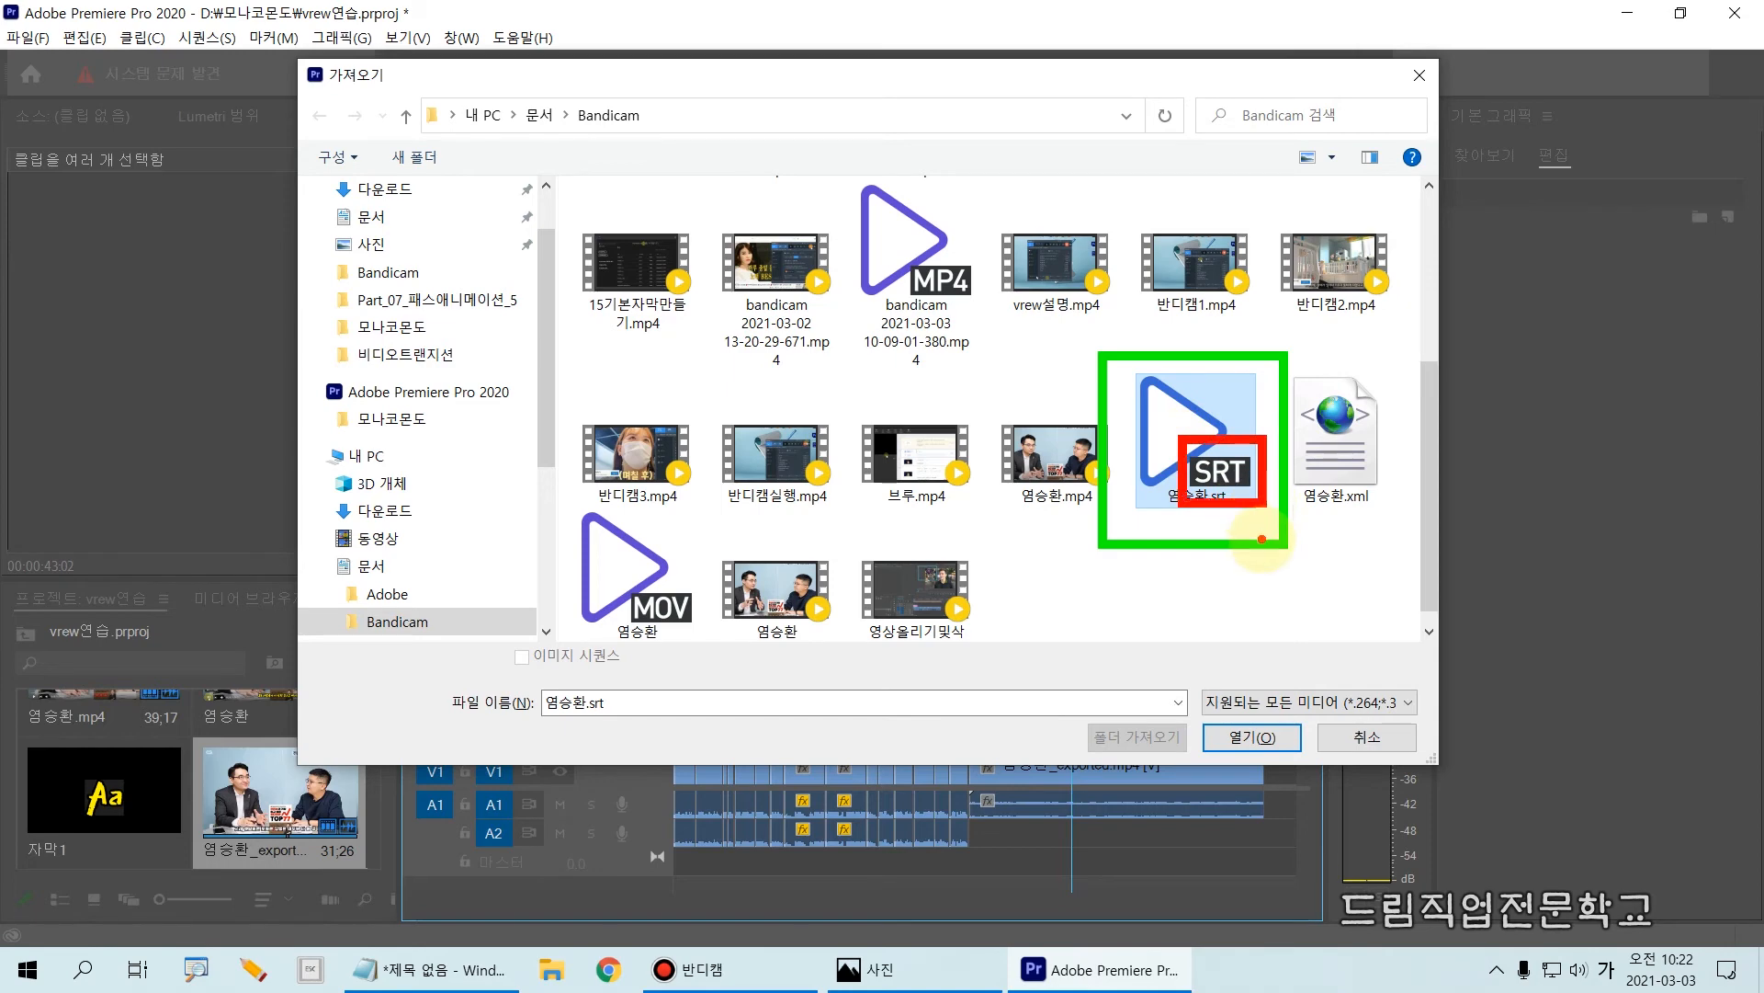
pyautogui.press('Escape')
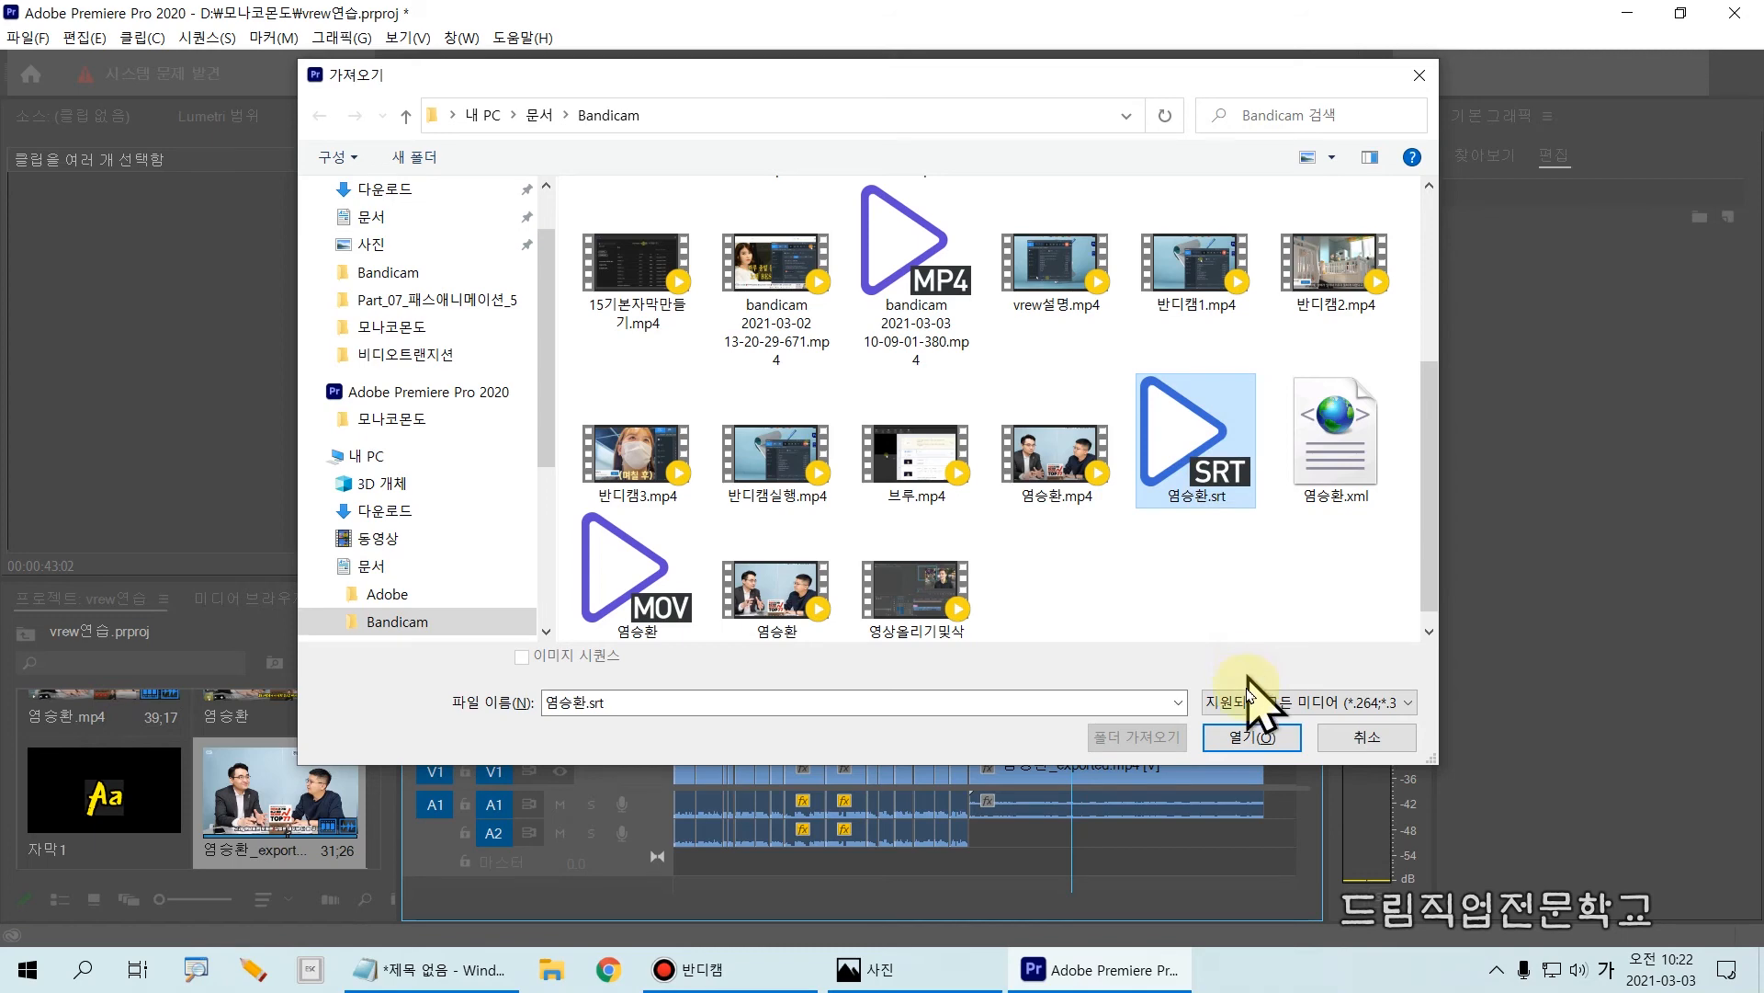
pyautogui.click(1252, 738)
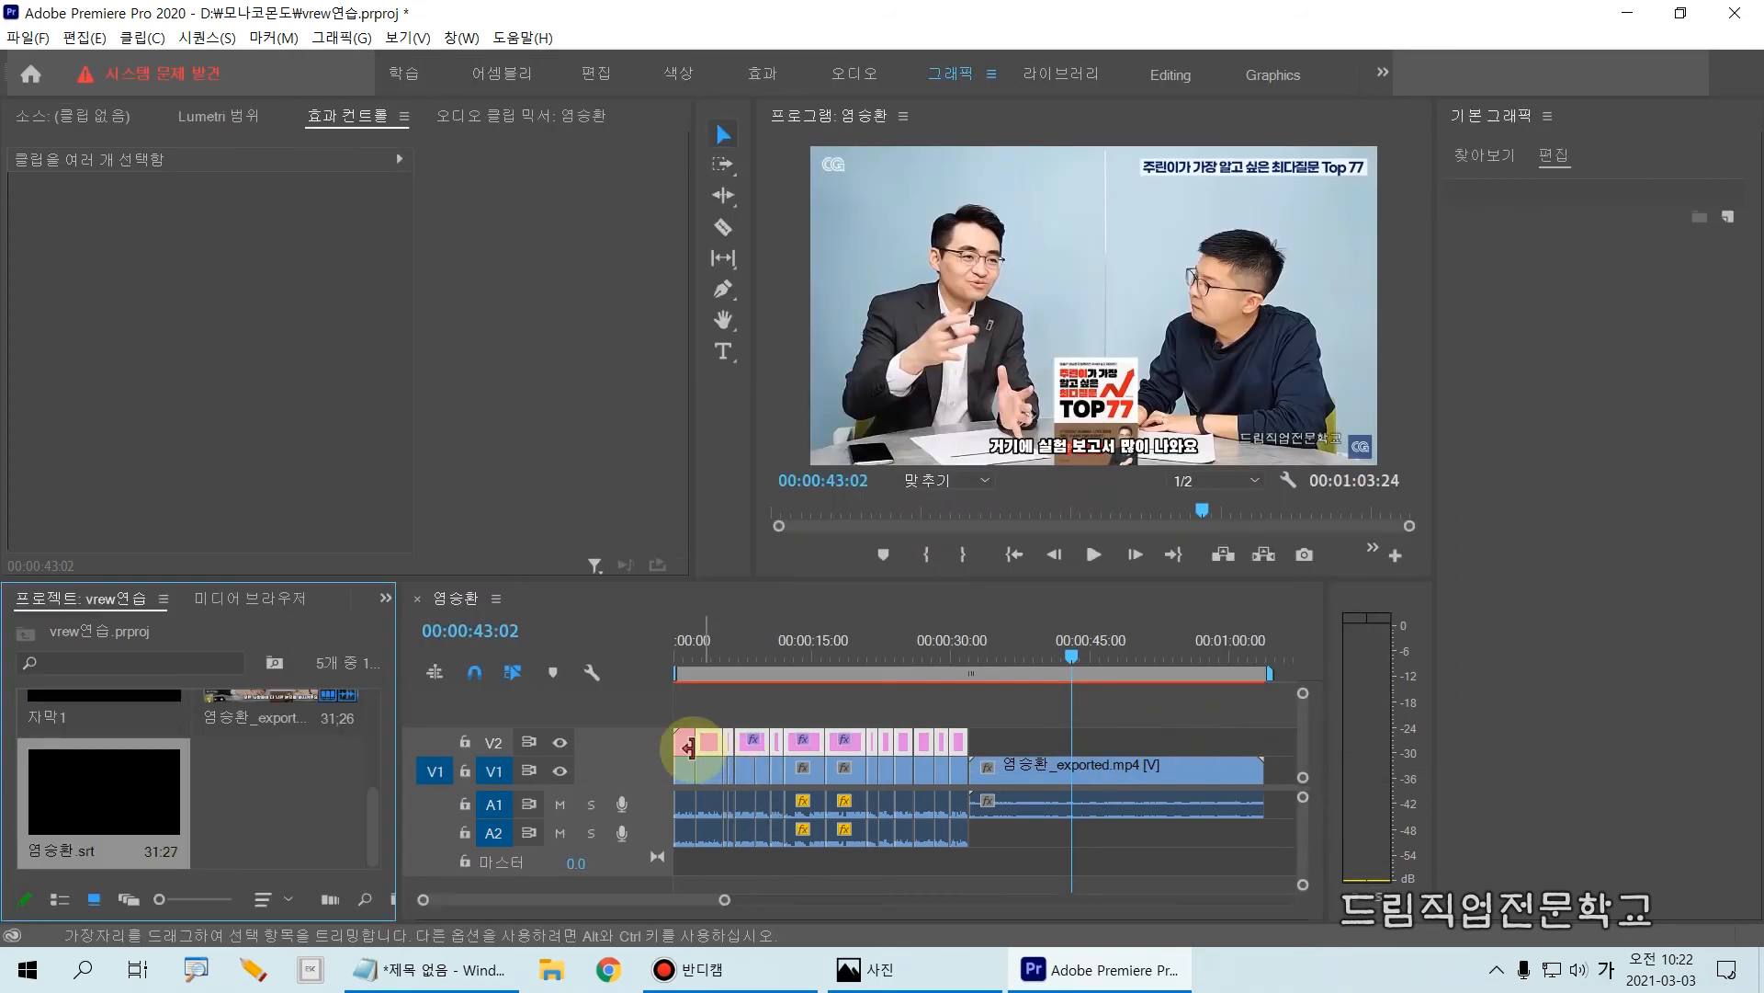
# Step: Move the playhead to the sequence end at 00:01:03:24 and place 염승환.srt there on V1, right after the exported video
pyautogui.hotkey('ctrl', '2')
pyautogui.moveTo(8, 732)
pyautogui.mouseDown()
pyautogui.moveTo(59, 837)
pyautogui.moveTo(225, 896)
pyautogui.moveTo(210, 888)
pyautogui.mouseUp()
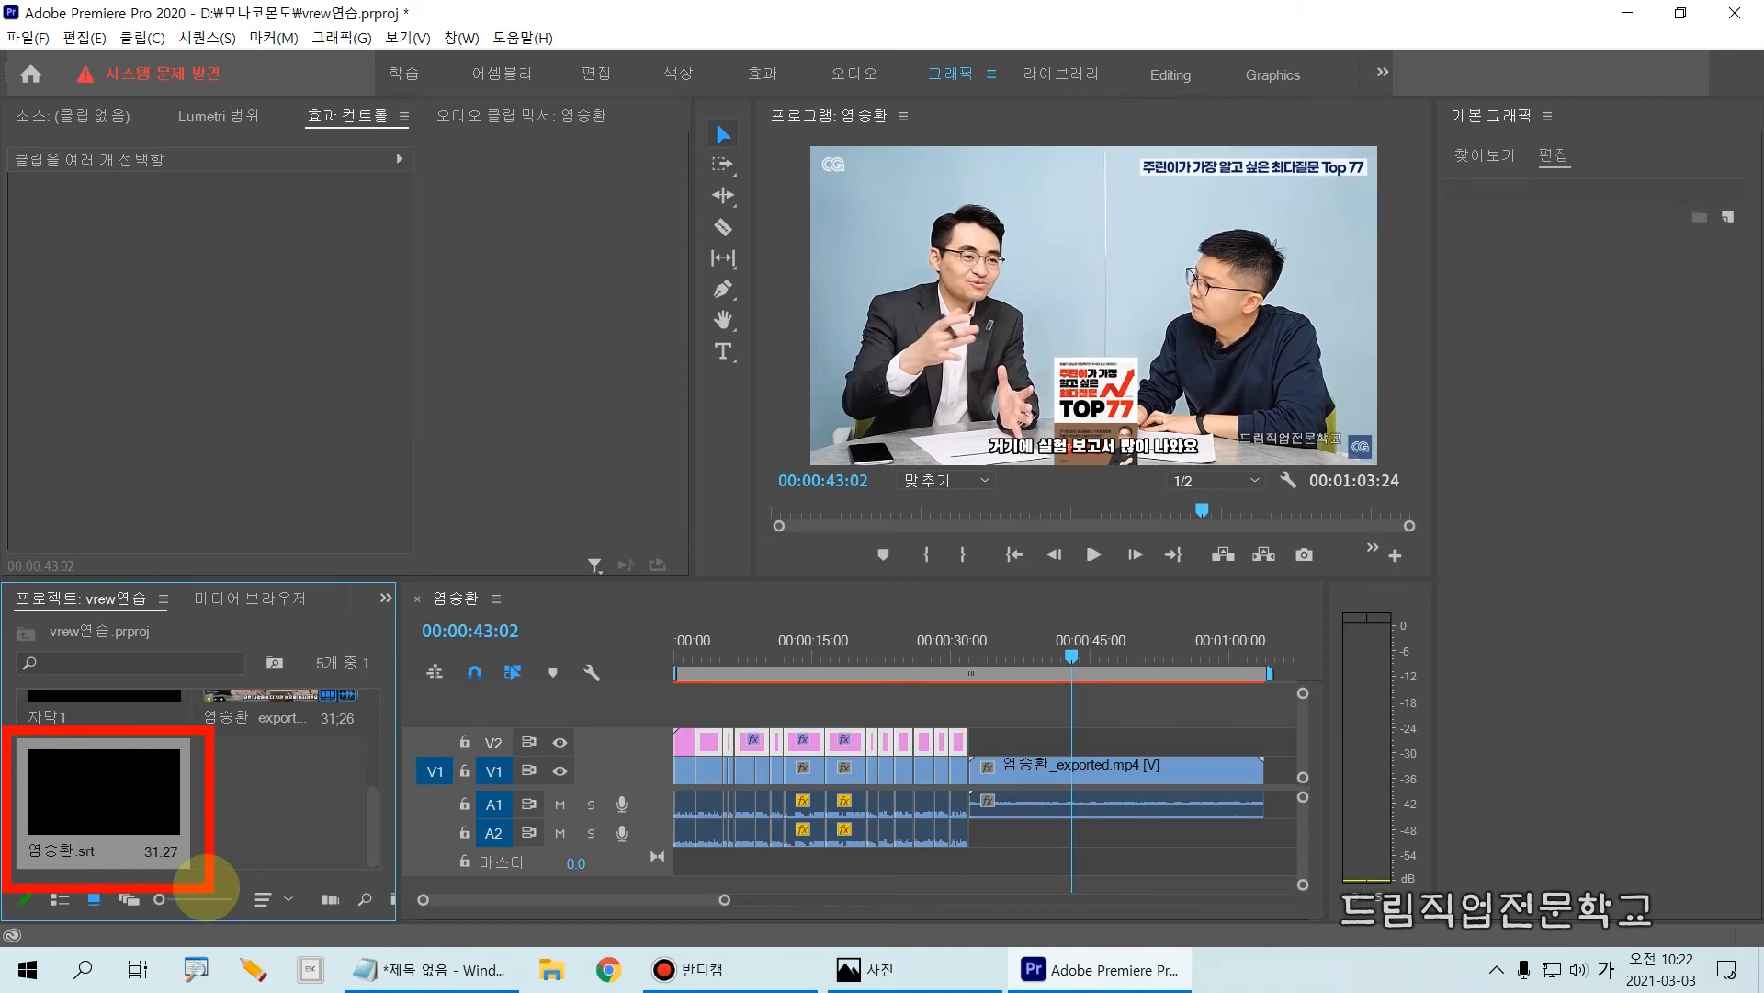
pyautogui.press('Escape')
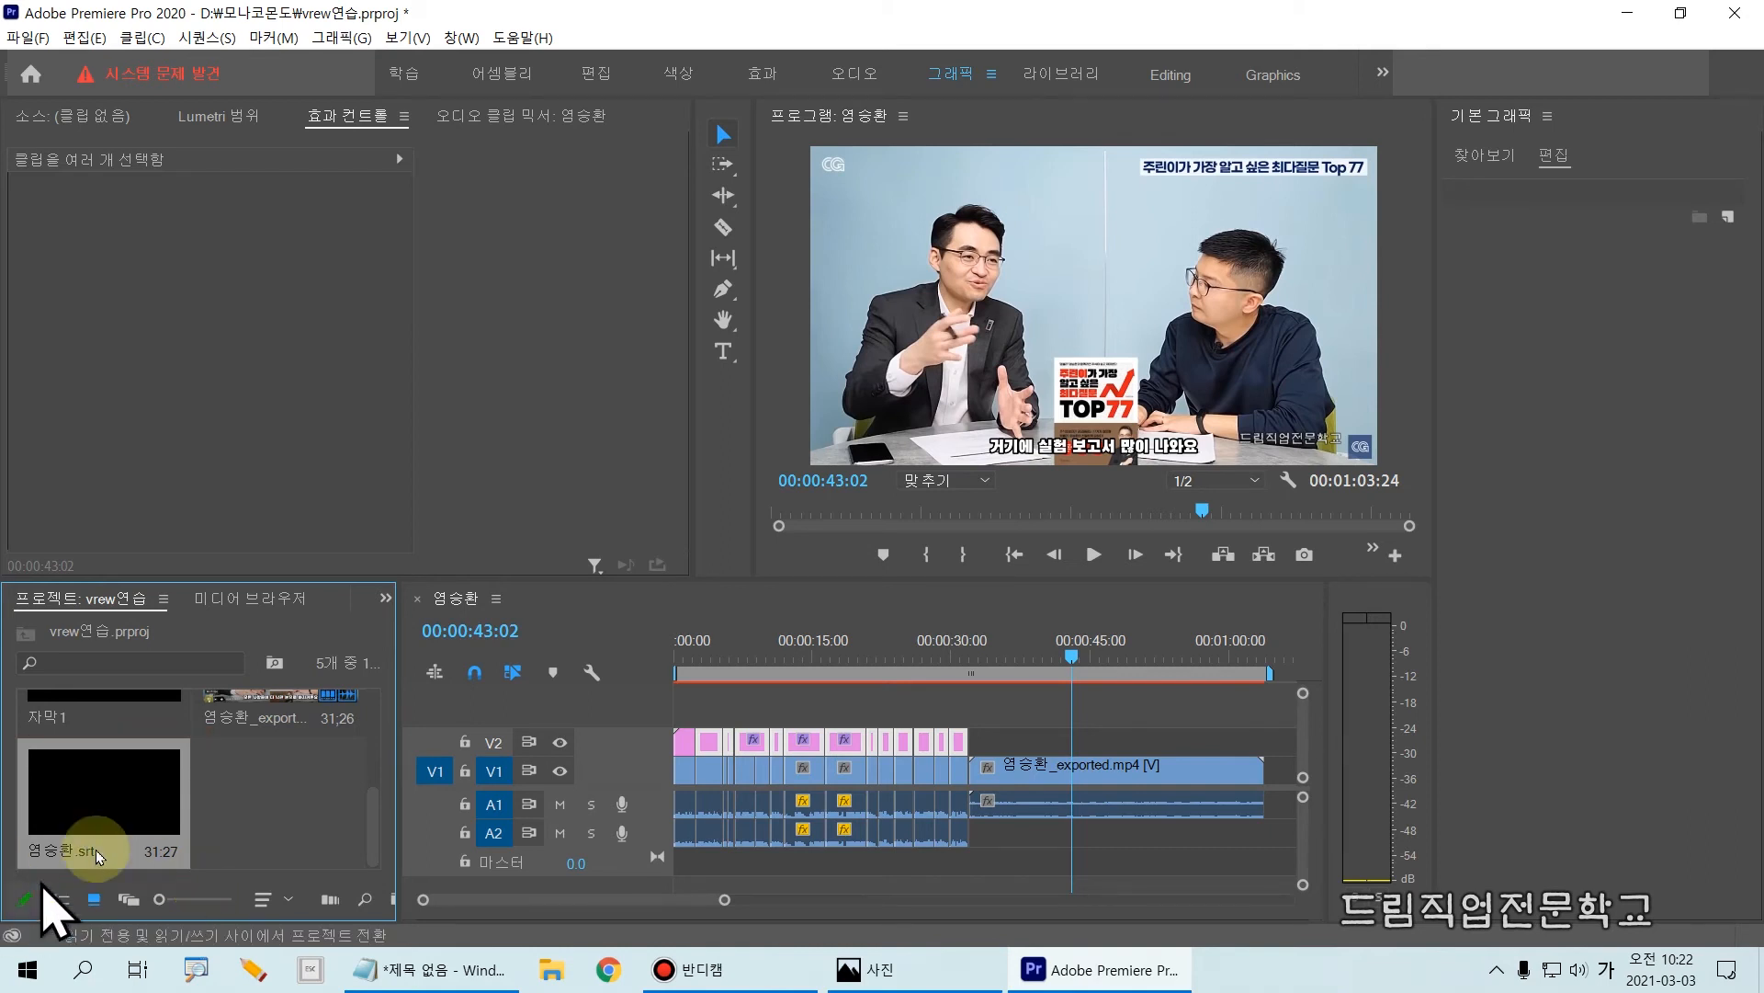
pyautogui.click(105, 797)
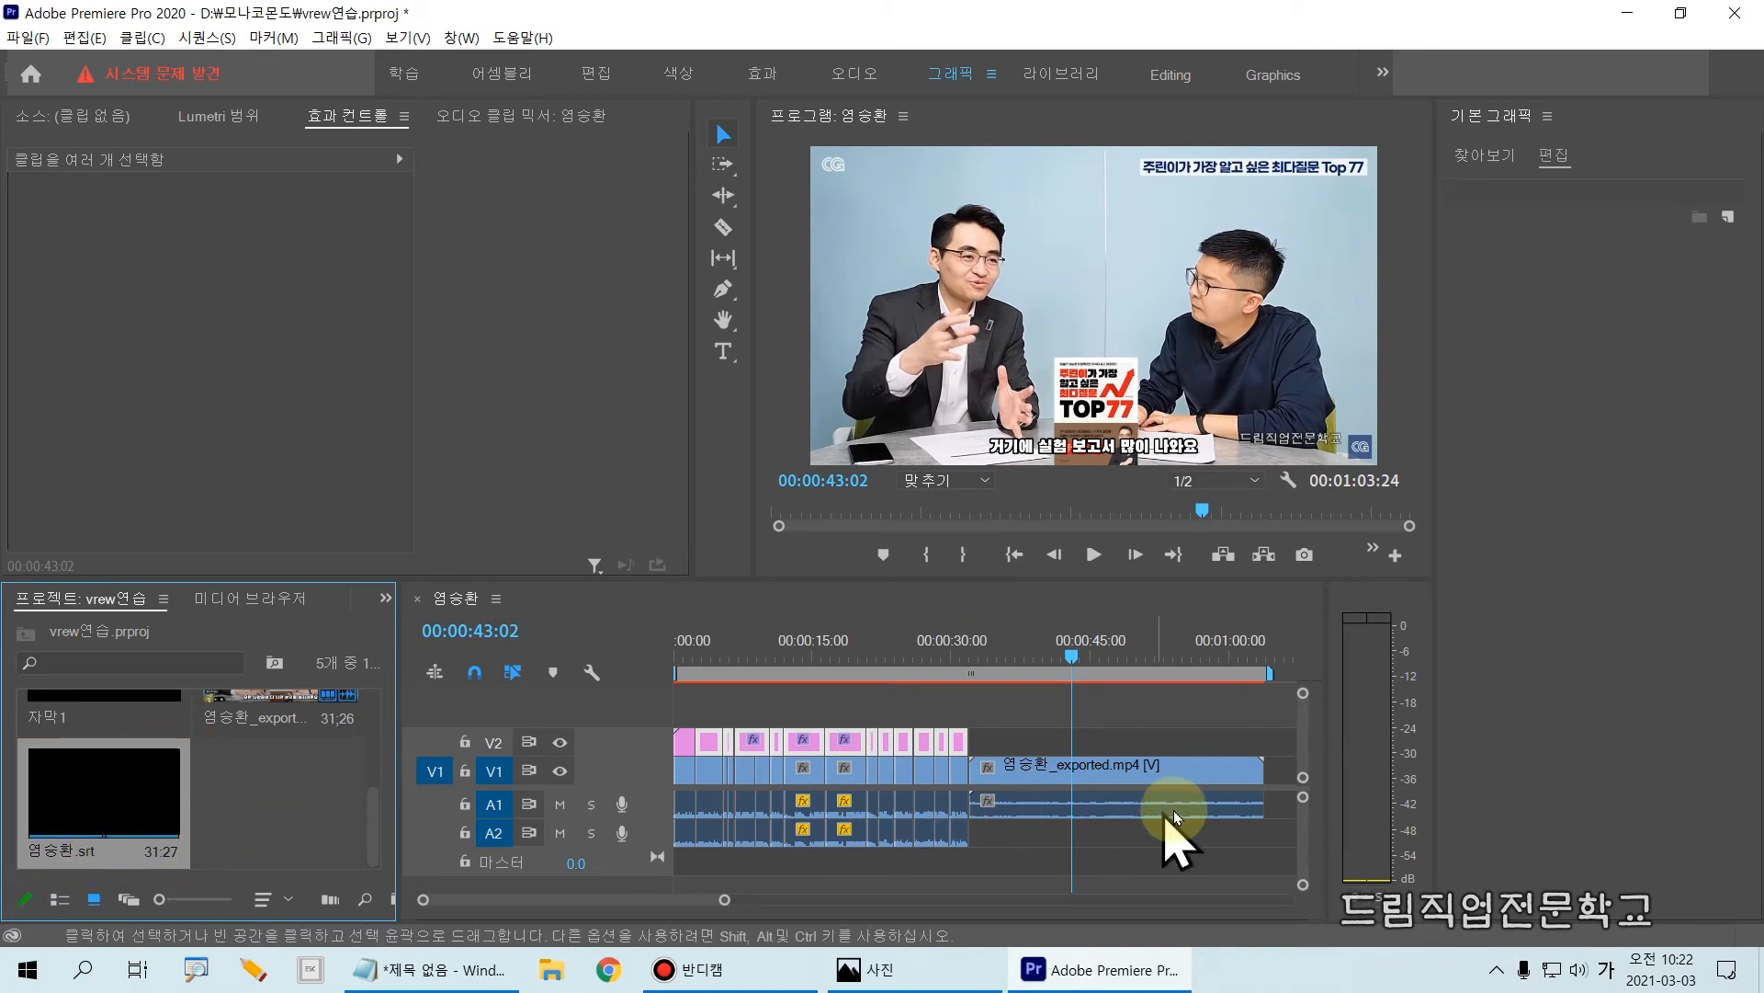
pyautogui.moveTo(1077, 658); pyautogui.dragTo(1273, 669)
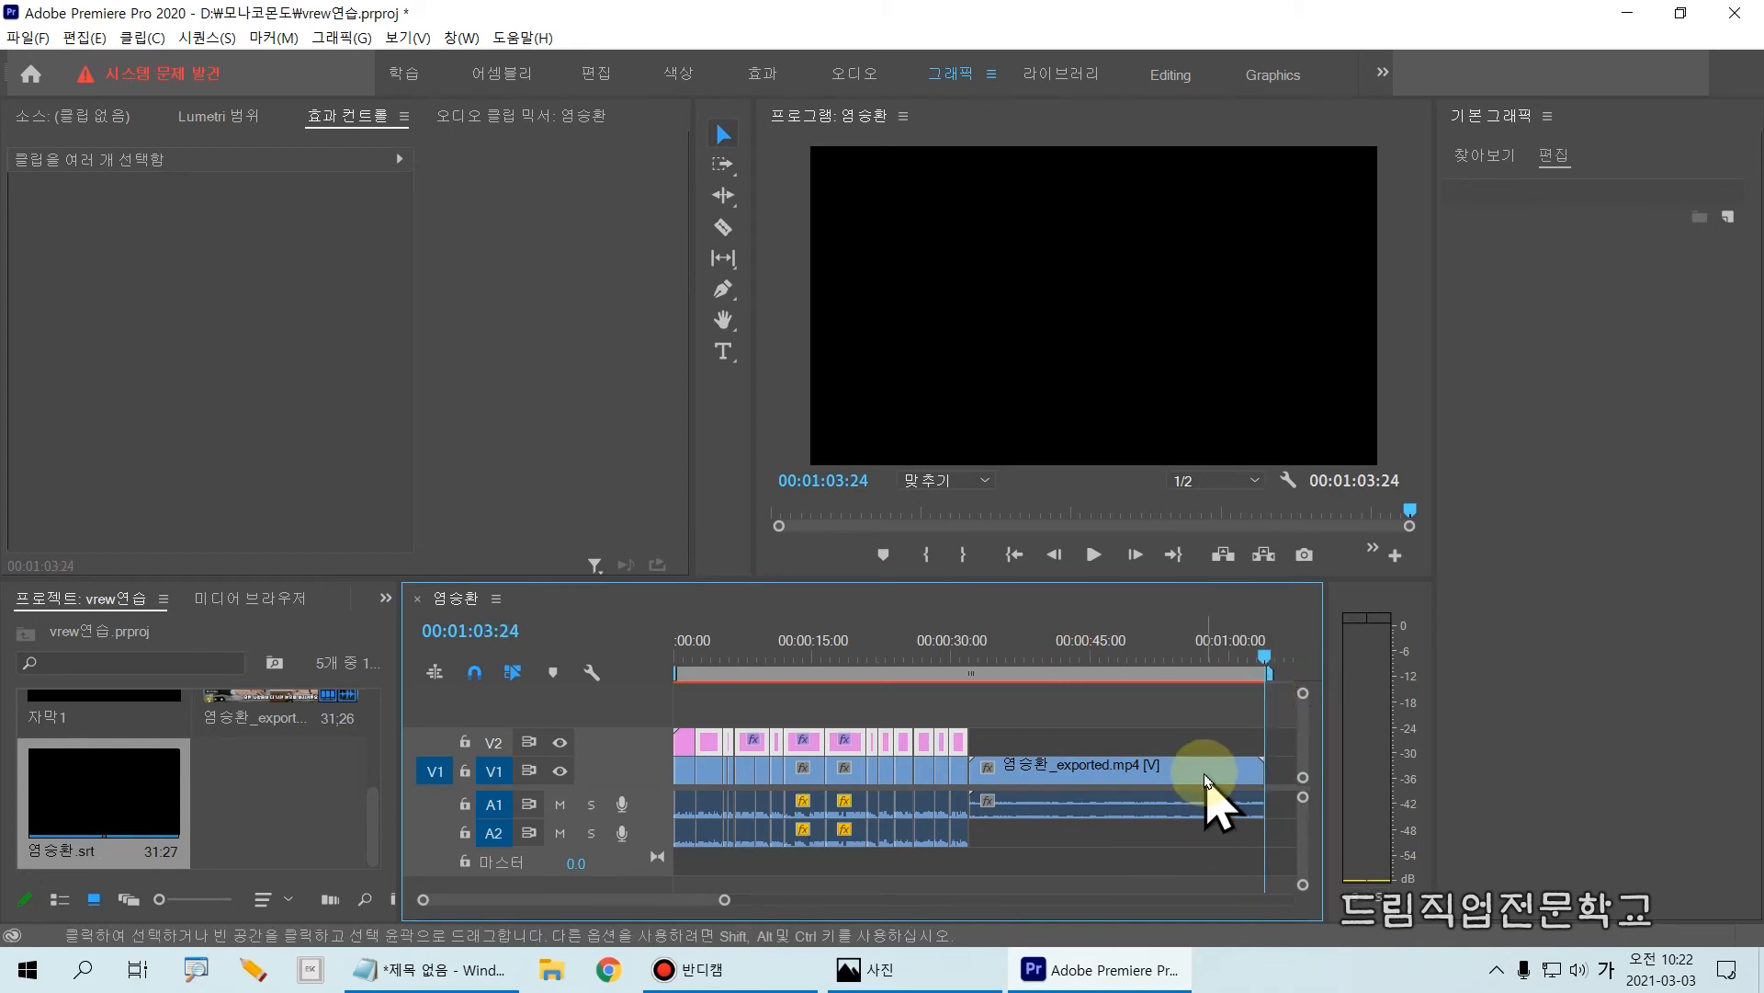
pyautogui.press('-')
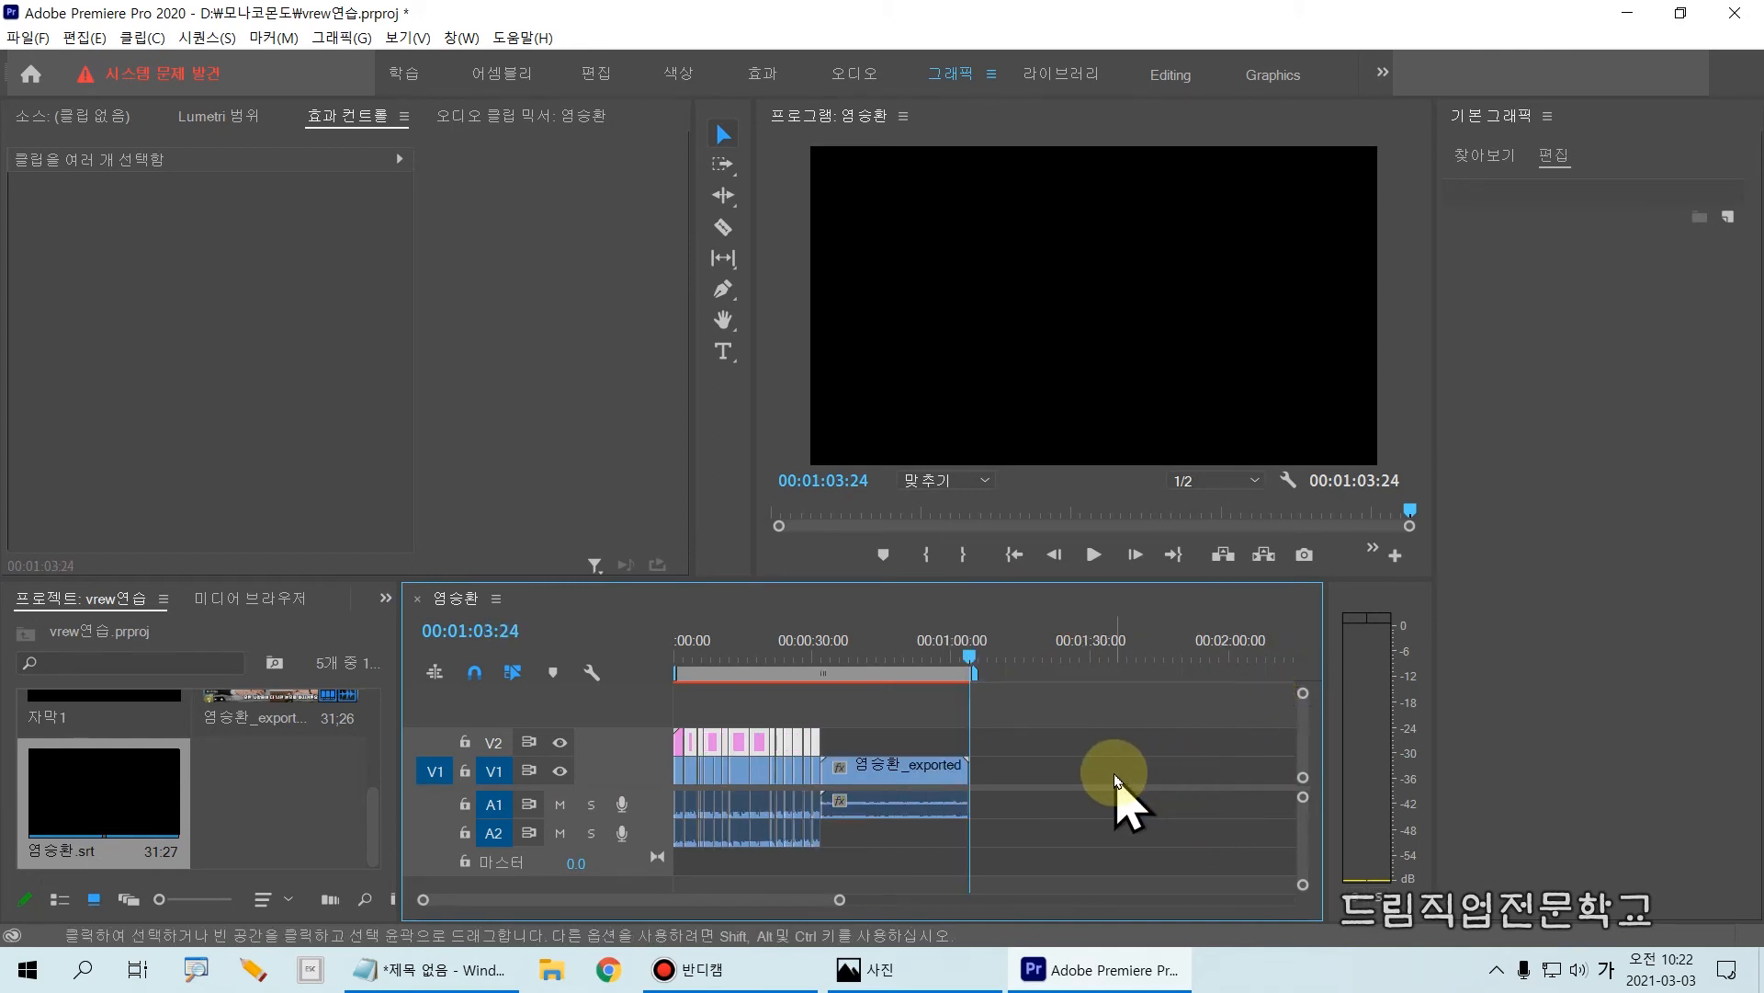
pyautogui.moveTo(975, 753)
pyautogui.mouseDown()
pyautogui.moveTo(1109, 825)
pyautogui.moveTo(1222, 834)
pyautogui.mouseUp()
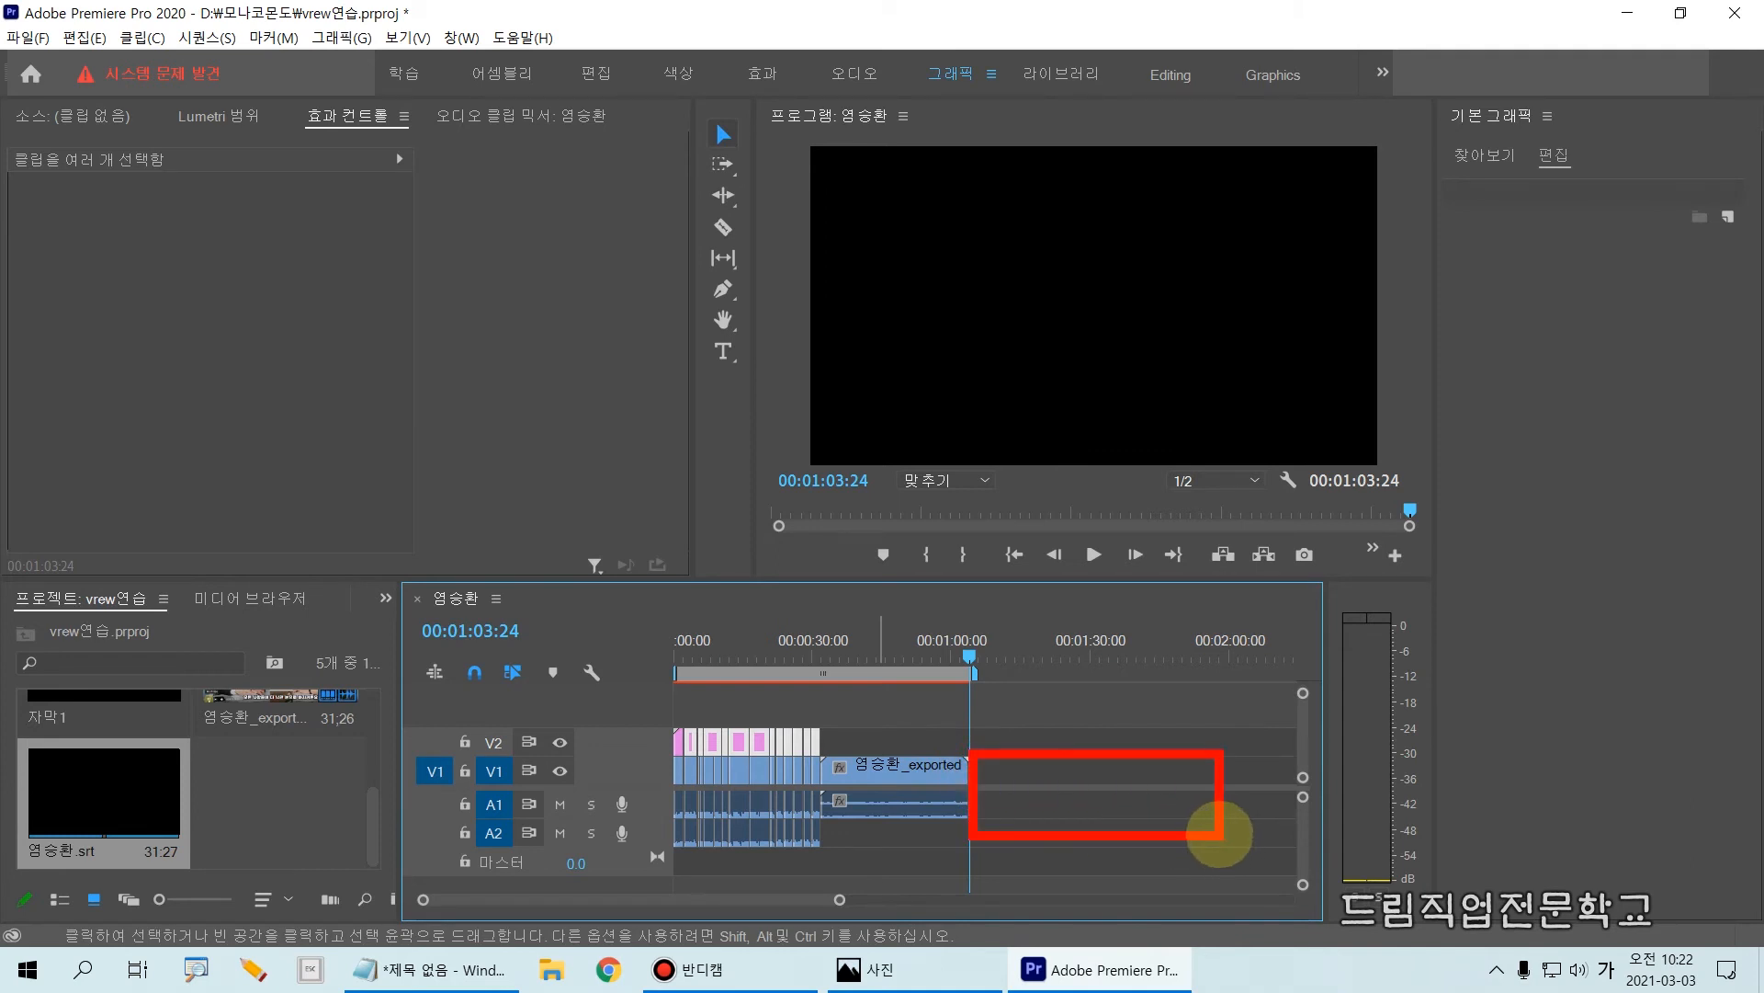
pyautogui.press('Escape')
pyautogui.moveTo(115, 809); pyautogui.dragTo(1020, 774)
pyautogui.moveTo(996, 770); pyautogui.dragTo(967, 772)
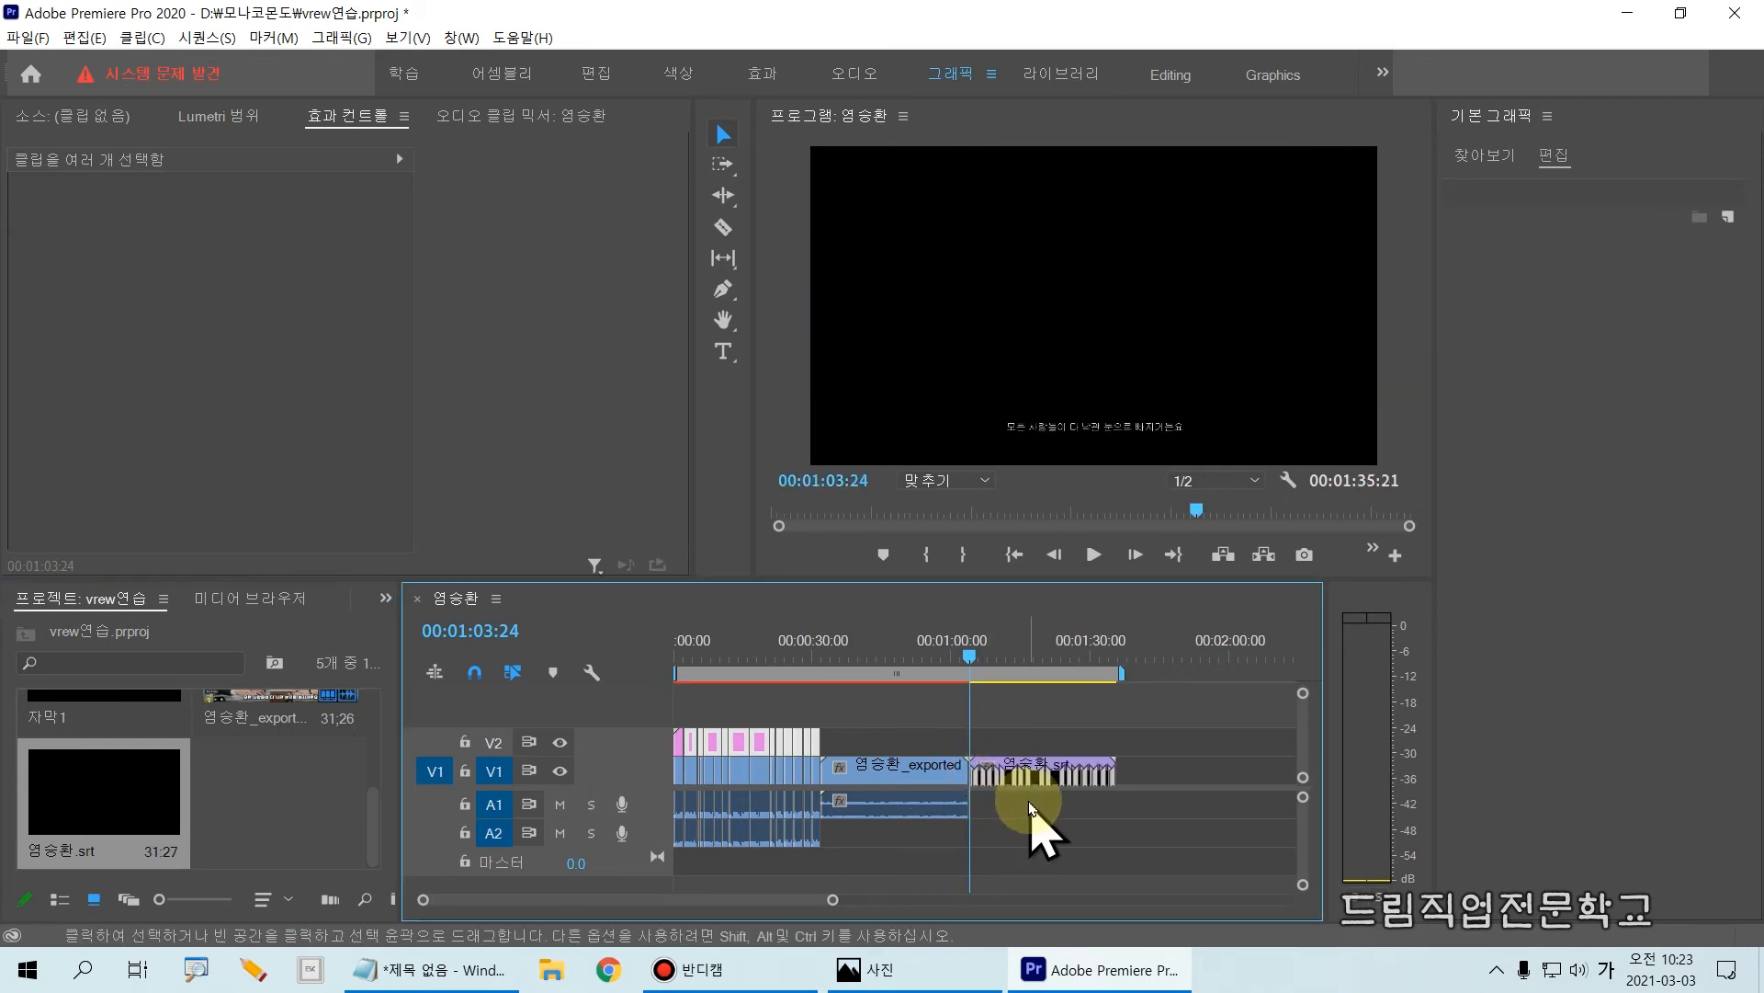
# Step: Play the srt captions from the start of the srt clip at 00:01:03:24, replay them and stop at 00:01:07:03
pyautogui.moveTo(969, 653)
pyautogui.mouseDown()
pyautogui.moveTo(1005, 656)
pyautogui.moveTo(967, 654)
pyautogui.mouseUp()
pyautogui.press('space')
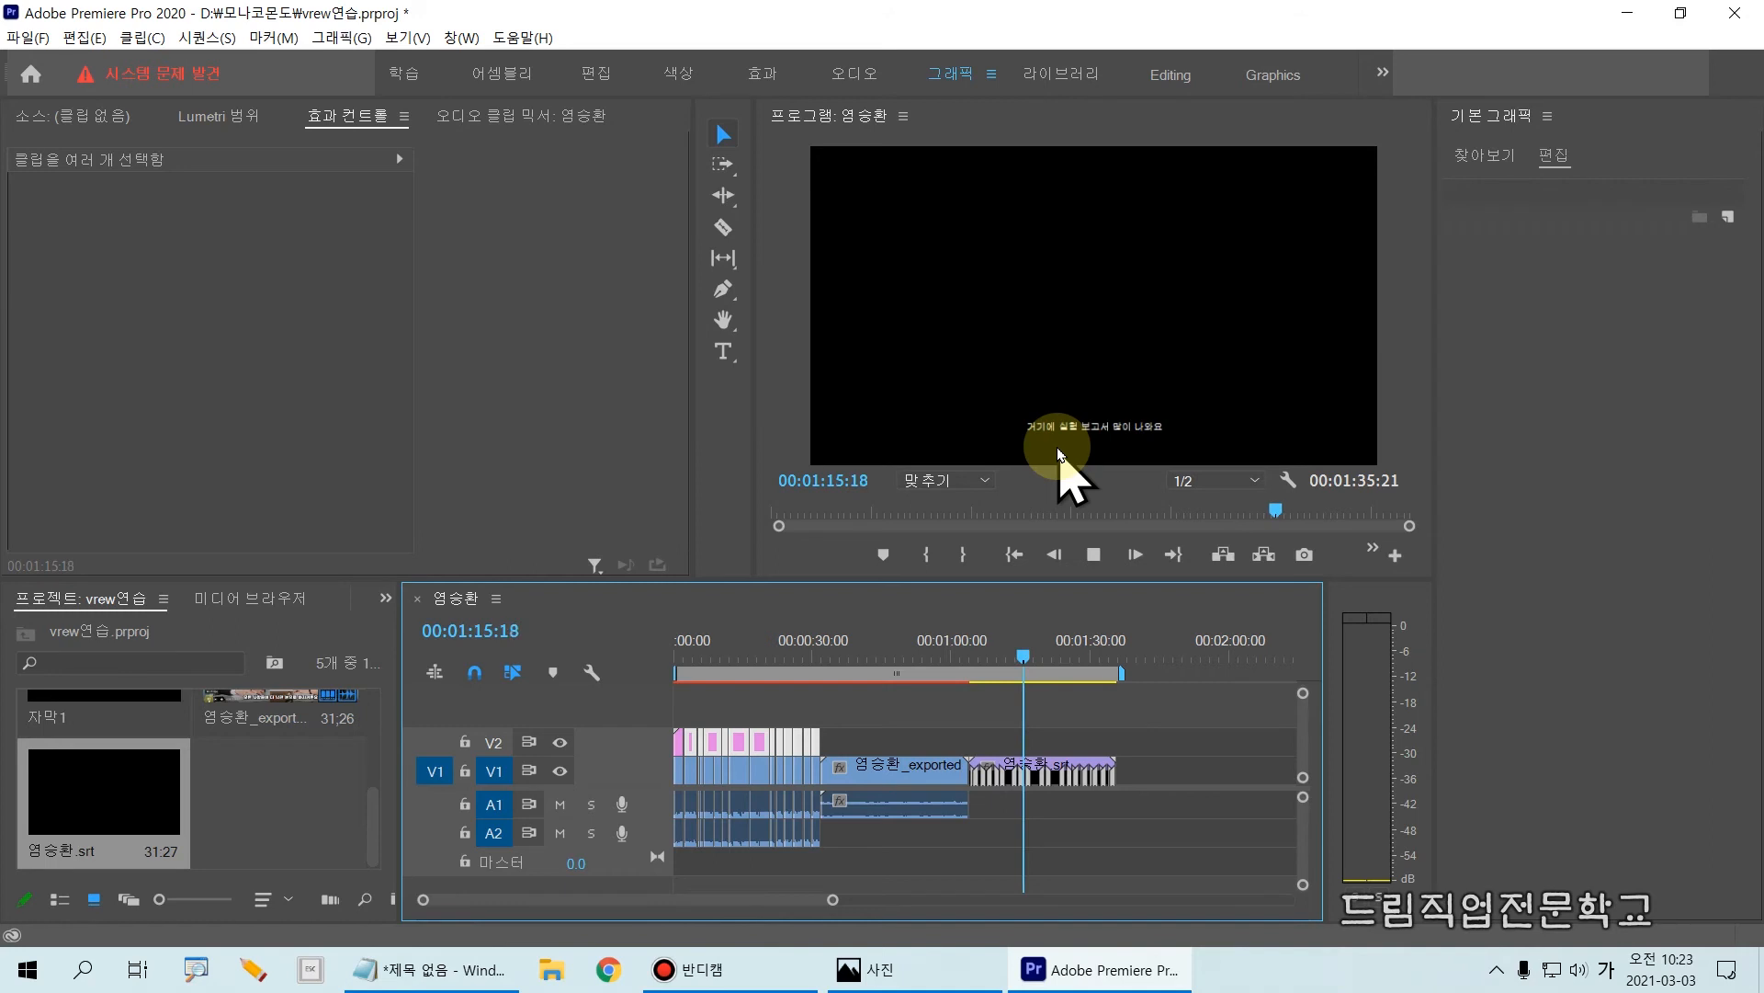
pyautogui.press('space')
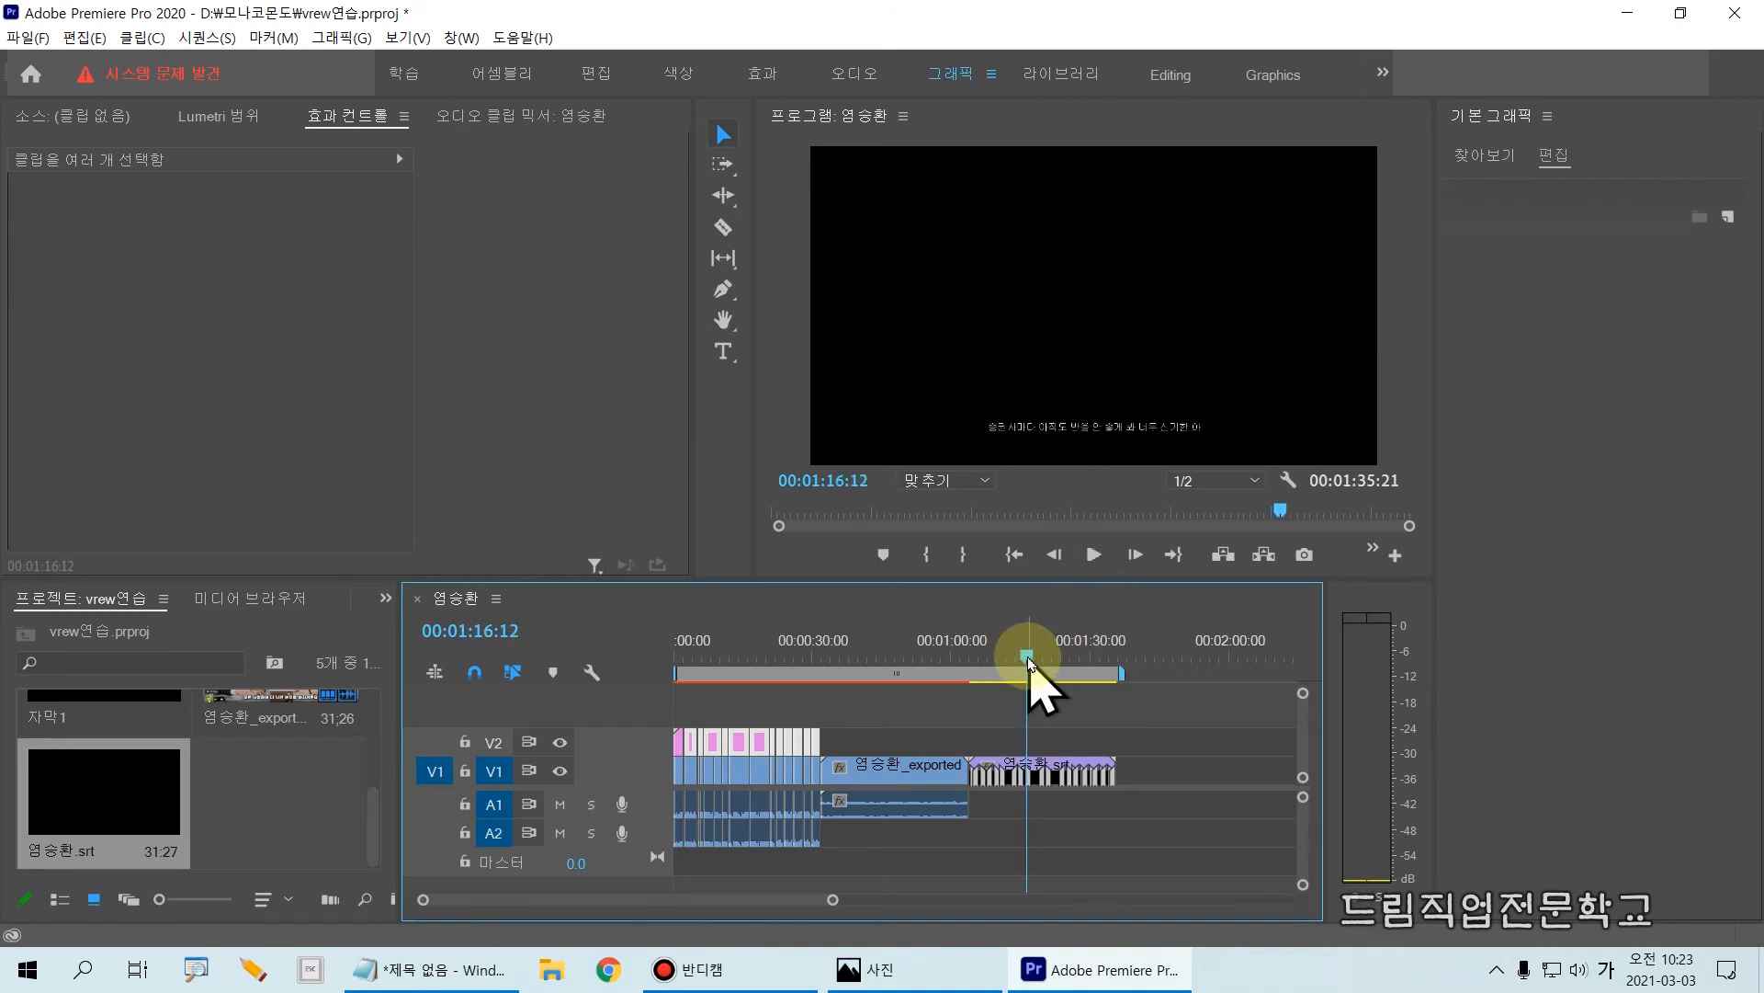
pyautogui.moveTo(1028, 654); pyautogui.dragTo(974, 655)
pyautogui.press('space')
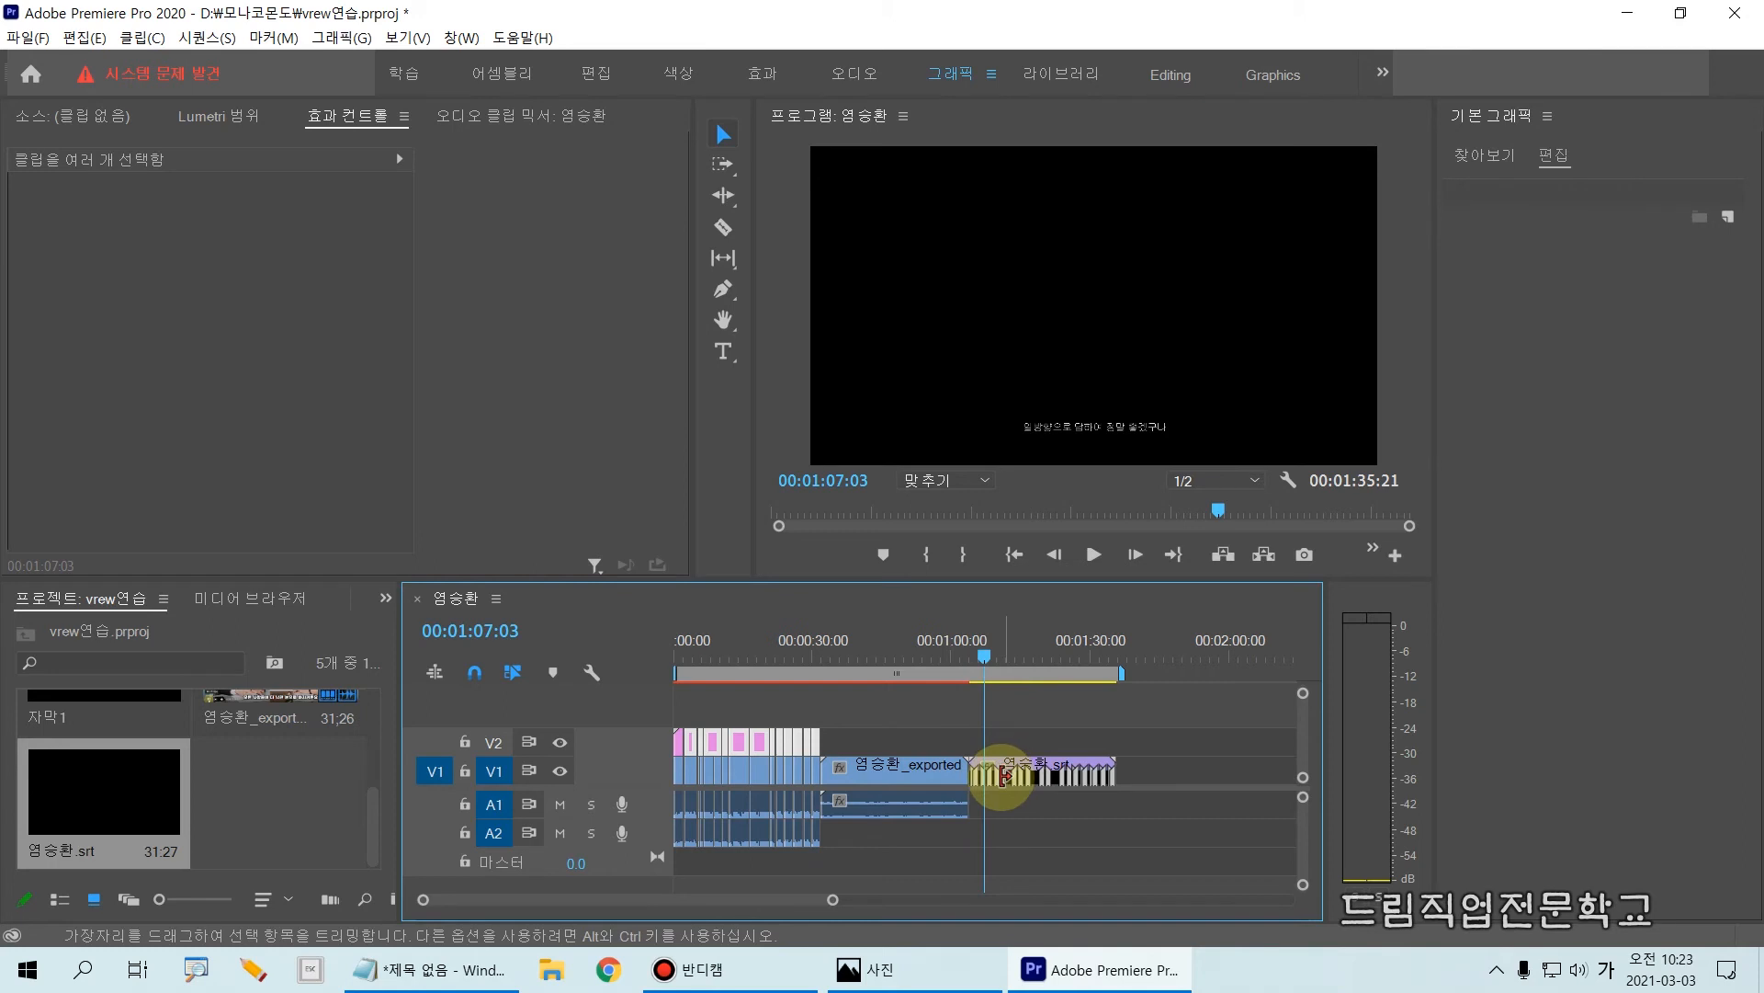
pyautogui.click(1003, 774)
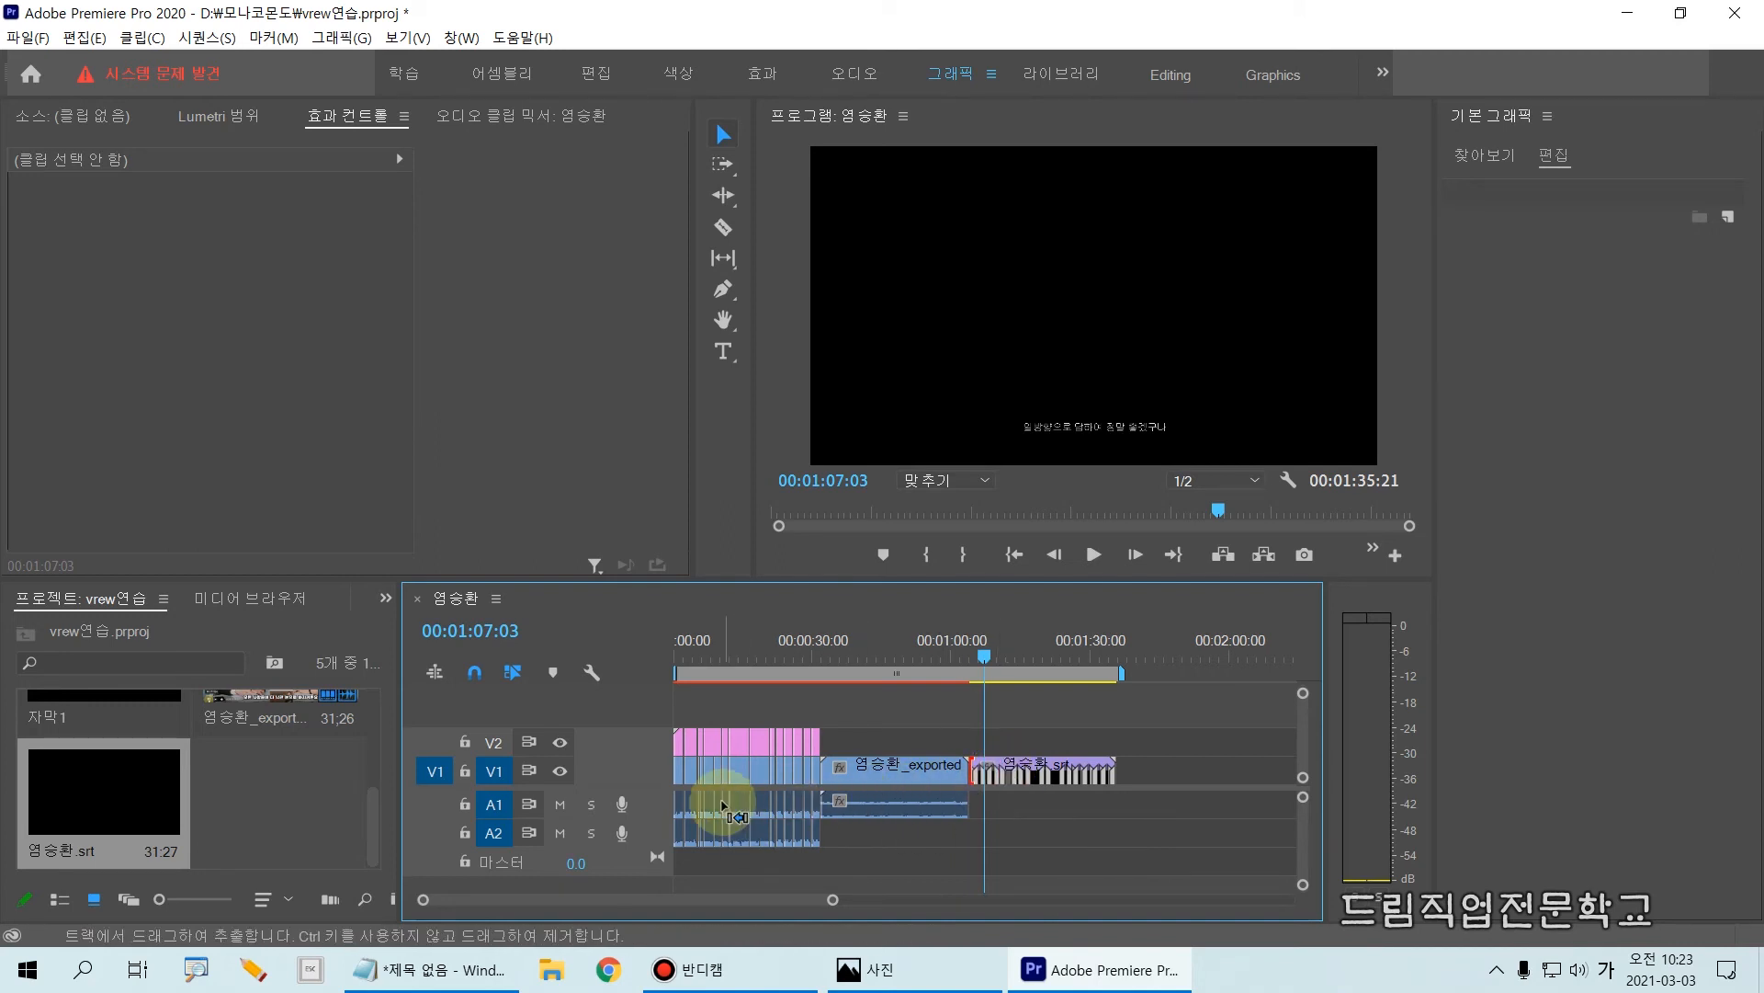
pyautogui.moveTo(950, 728); pyautogui.dragTo(1165, 798)
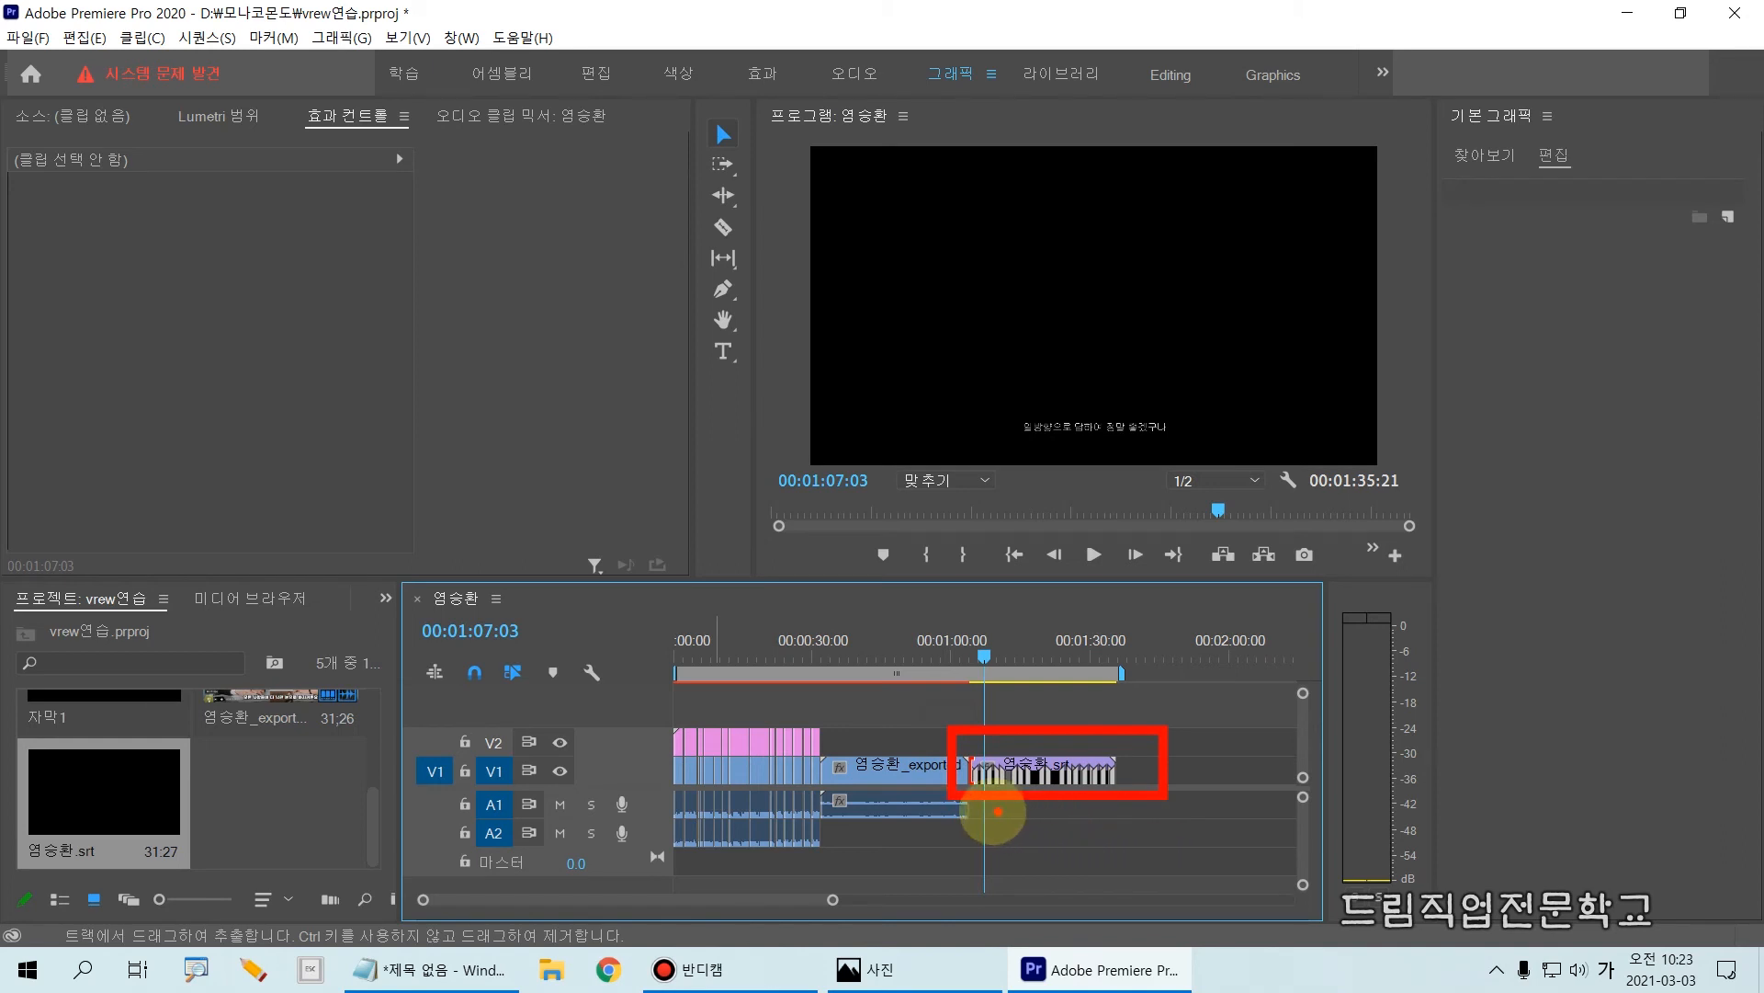
pyautogui.moveTo(599, 754); pyautogui.dragTo(667, 792)
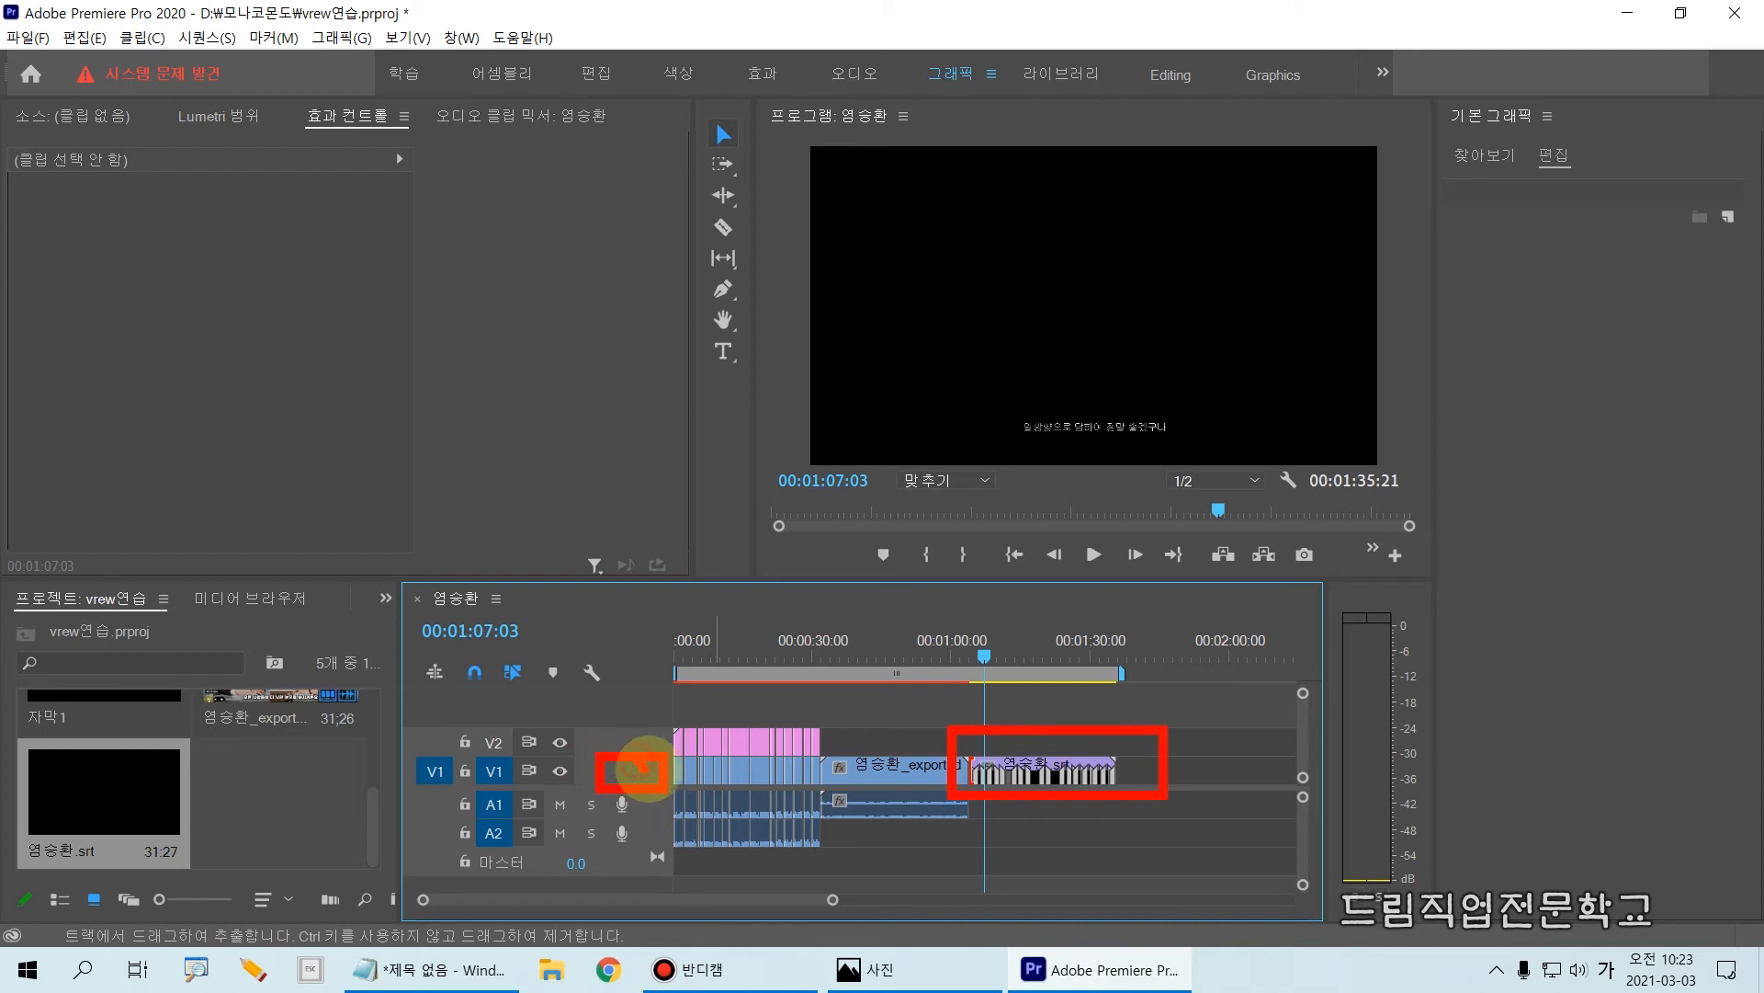
pyautogui.press('Escape')
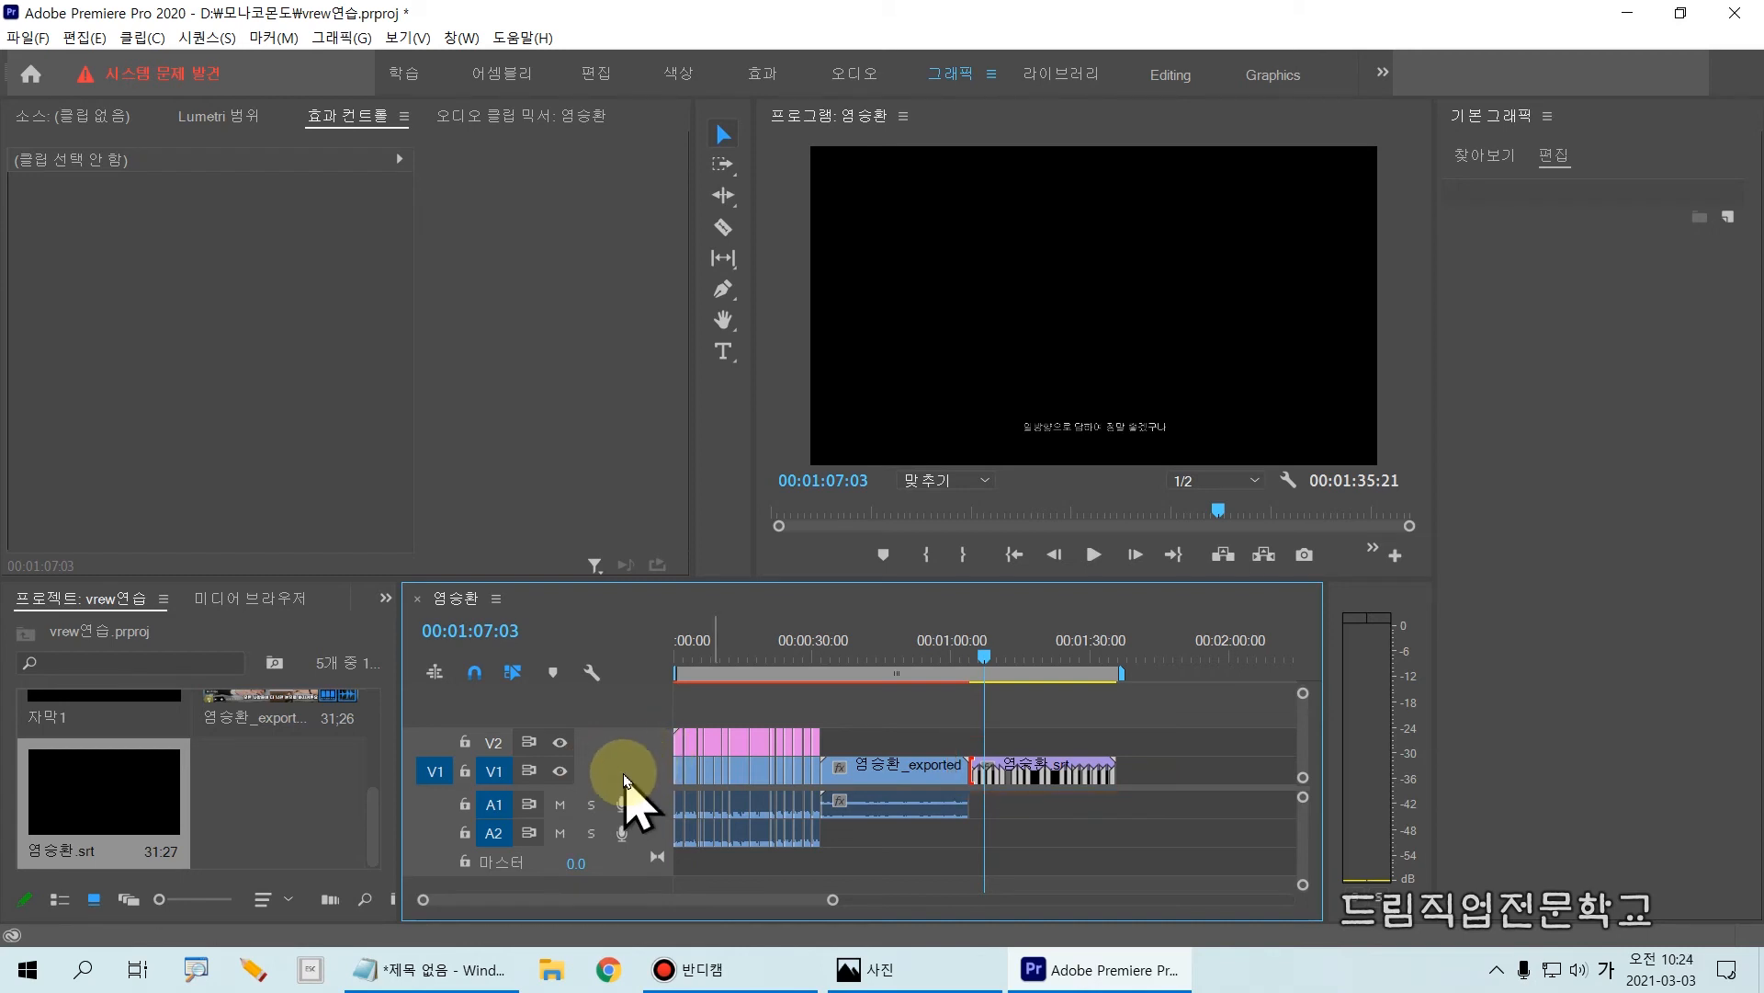
# Step: Increase the height of video track V1 until the clip thumbnails and the caption blocks of the srt clip can be read
pyautogui.scroll(3, 624, 779)
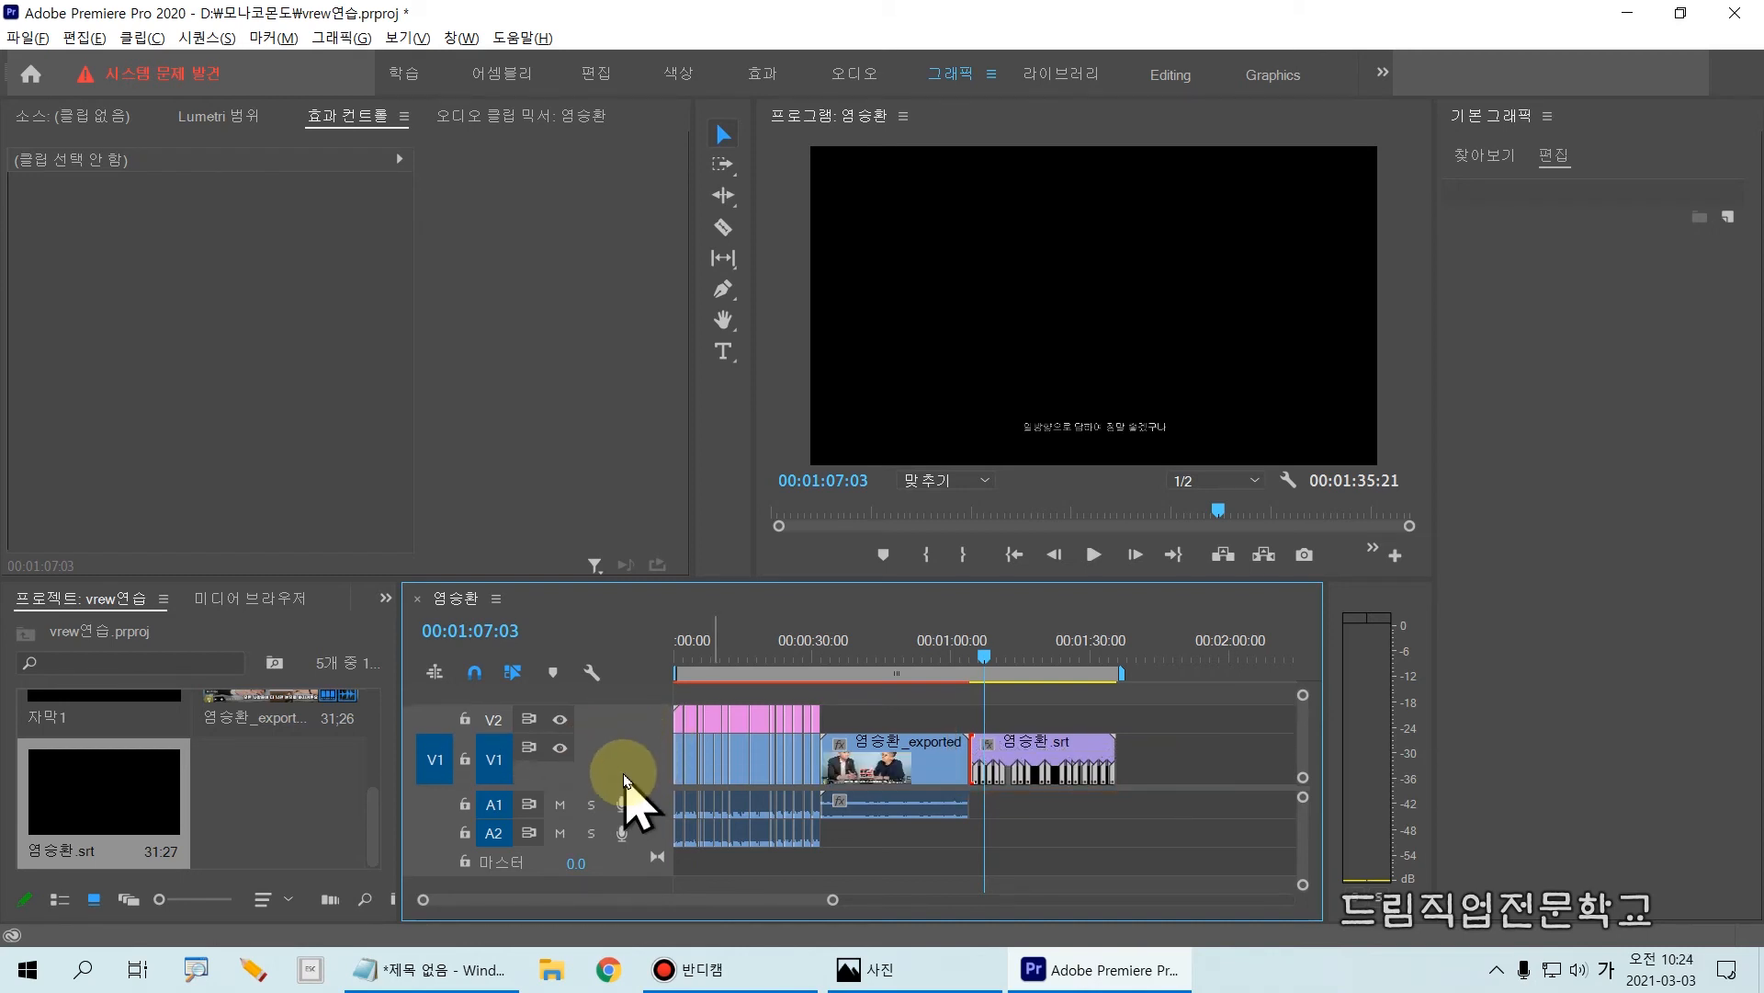
pyautogui.scroll(-3, 624, 780)
pyautogui.scroll(2, 624, 779)
pyautogui.scroll(2, 624, 779)
pyautogui.scroll(-2, 624, 779)
pyautogui.scroll(3, 624, 779)
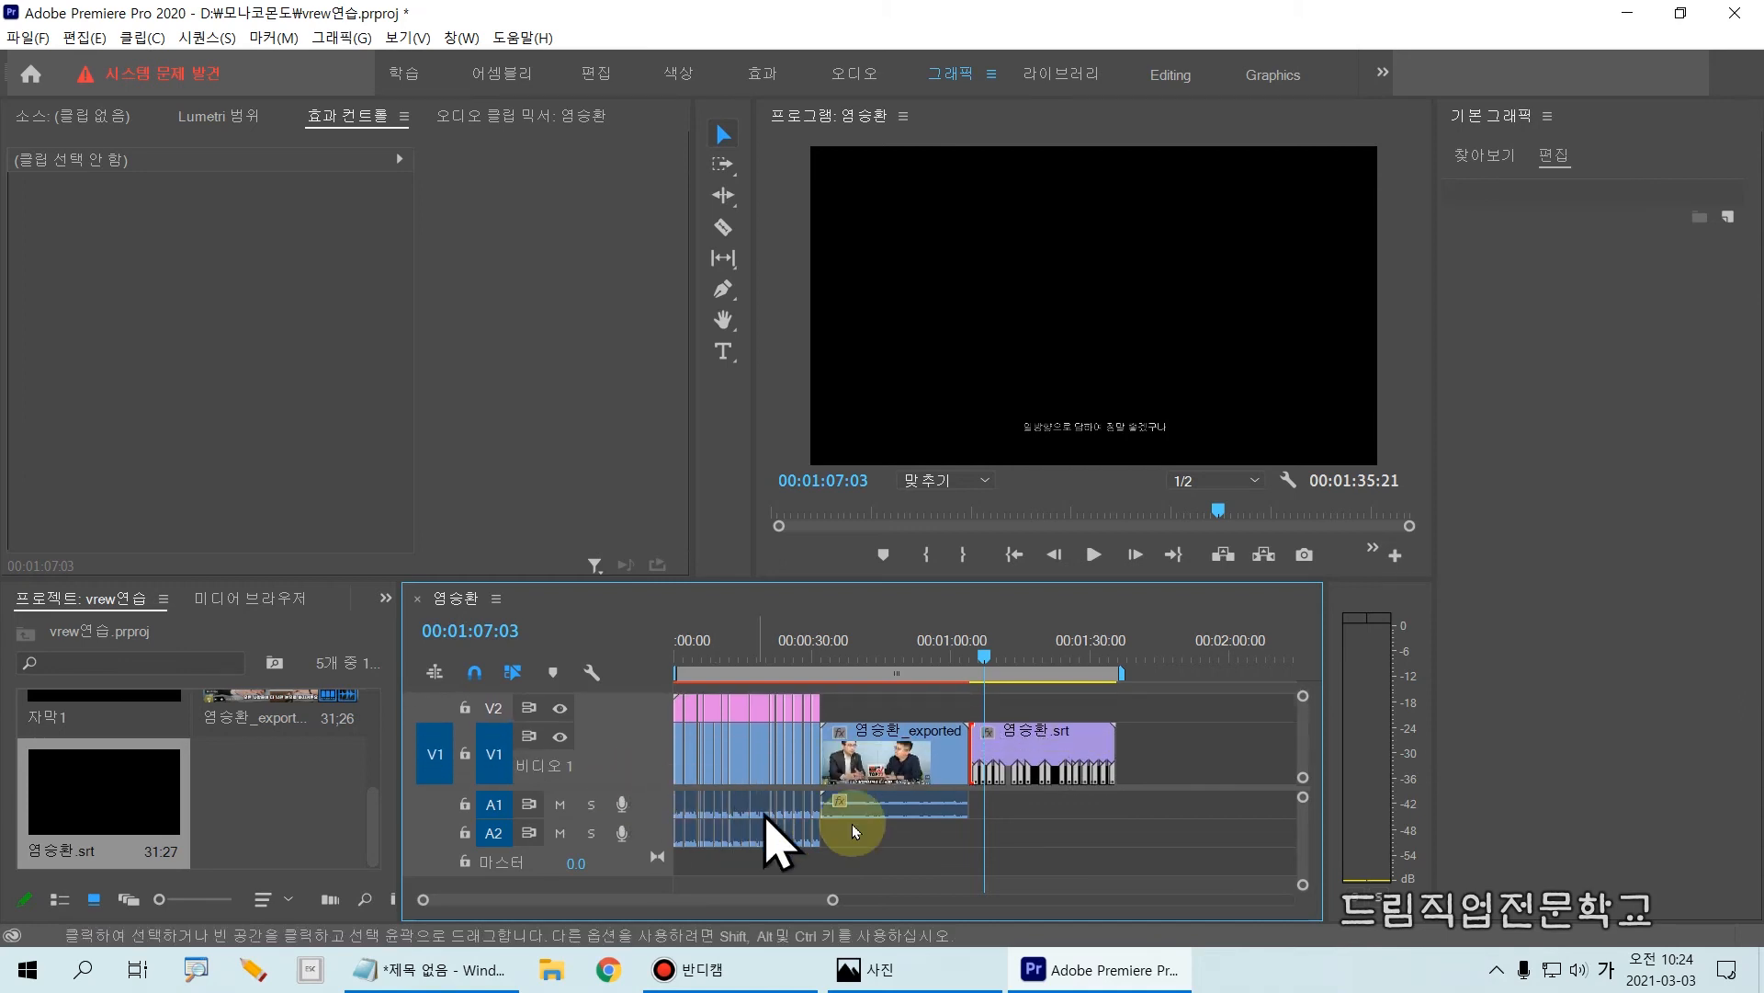
pyautogui.moveTo(964, 701); pyautogui.dragTo(1186, 806)
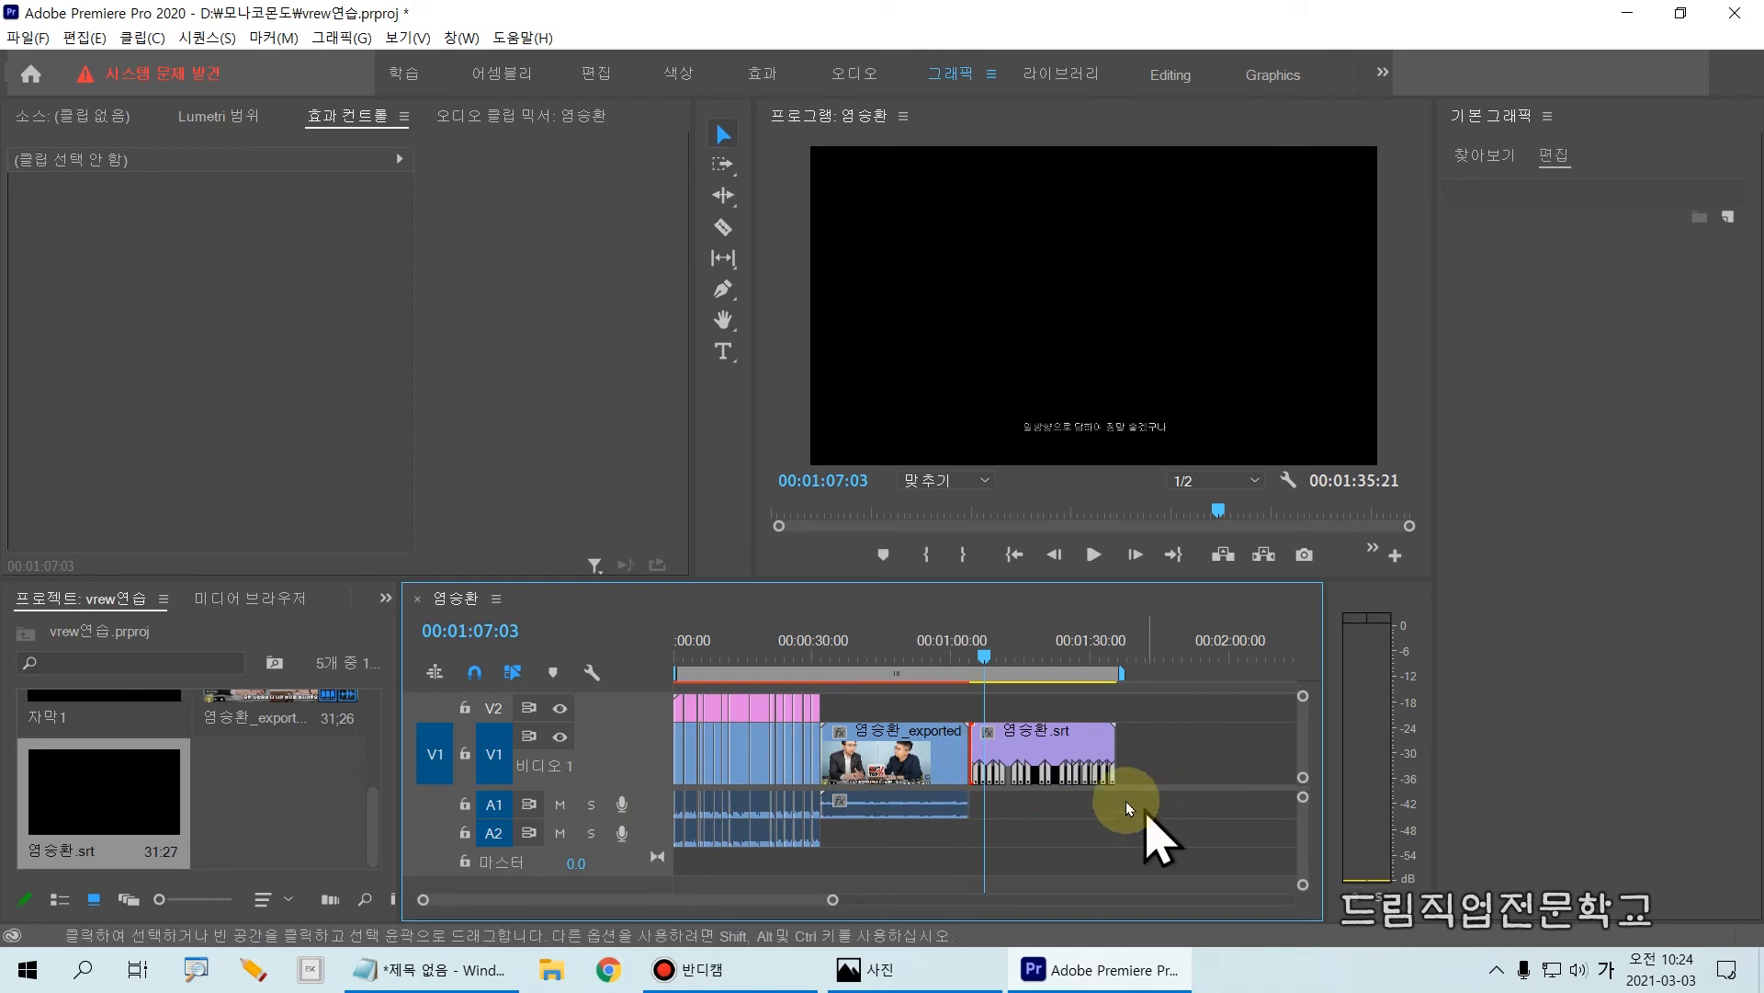
# Step: Place the playhead at 00:01:05:01, over the first caption of the srt clip on V1
pyautogui.scroll(4, 1053, 746)
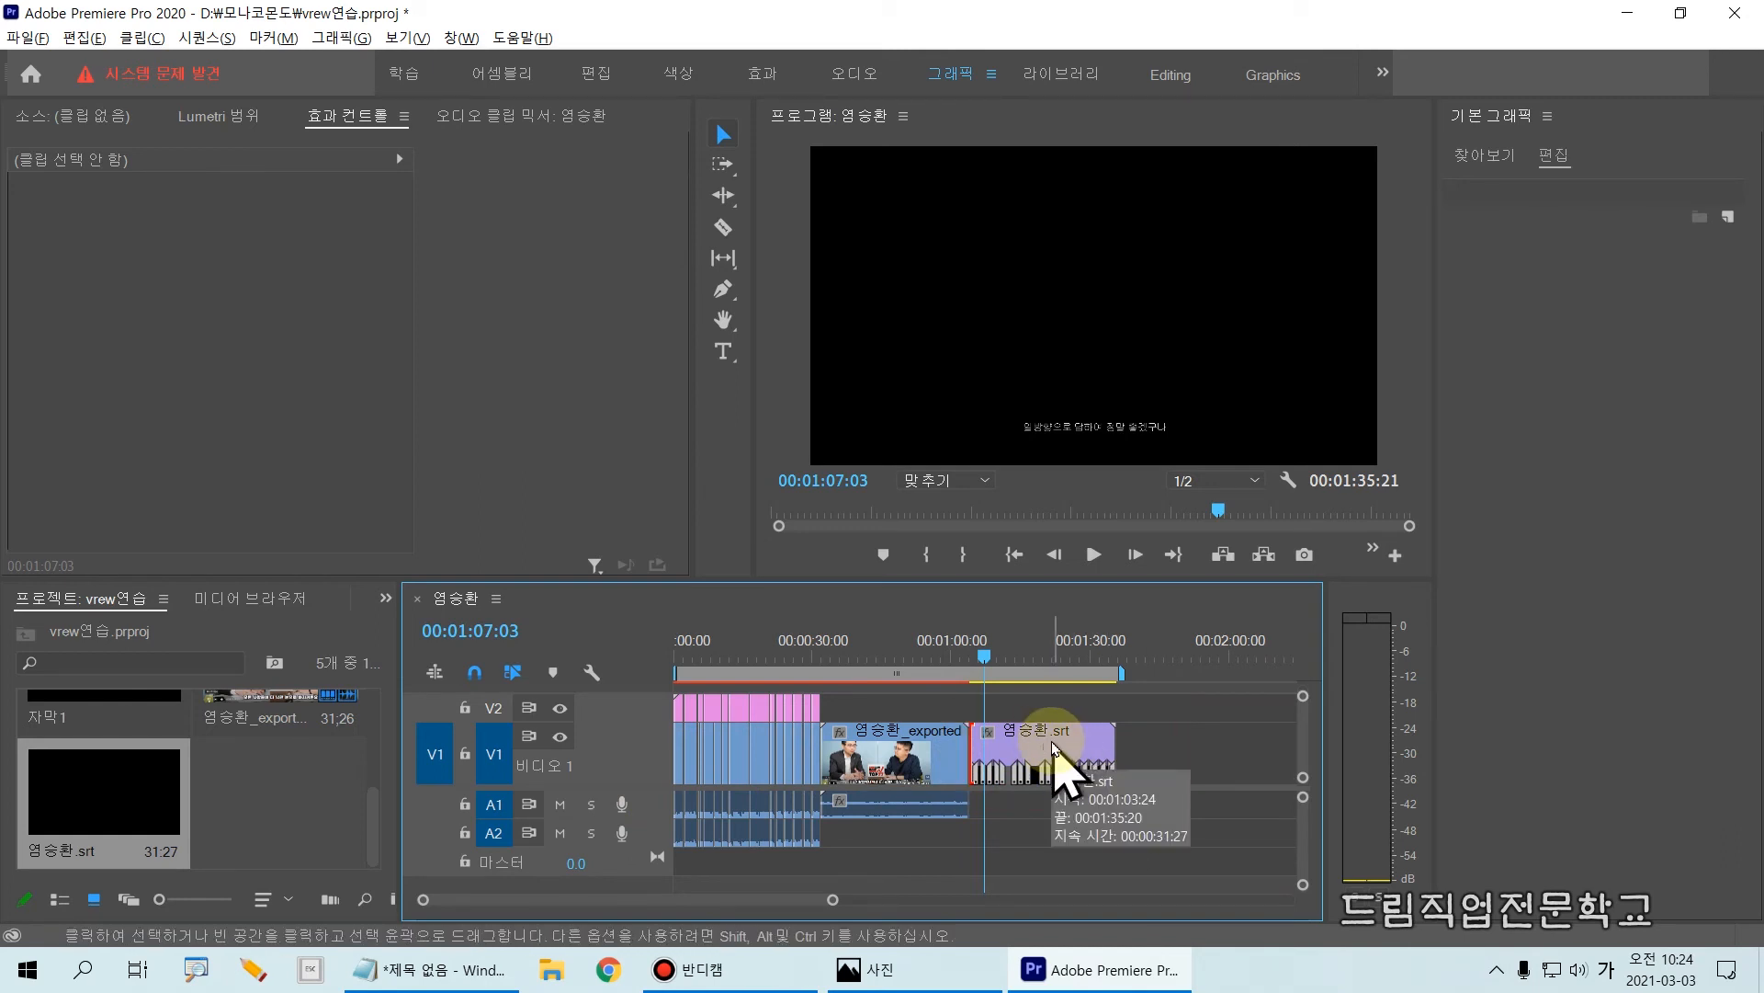
pyautogui.scroll(2, 1054, 749)
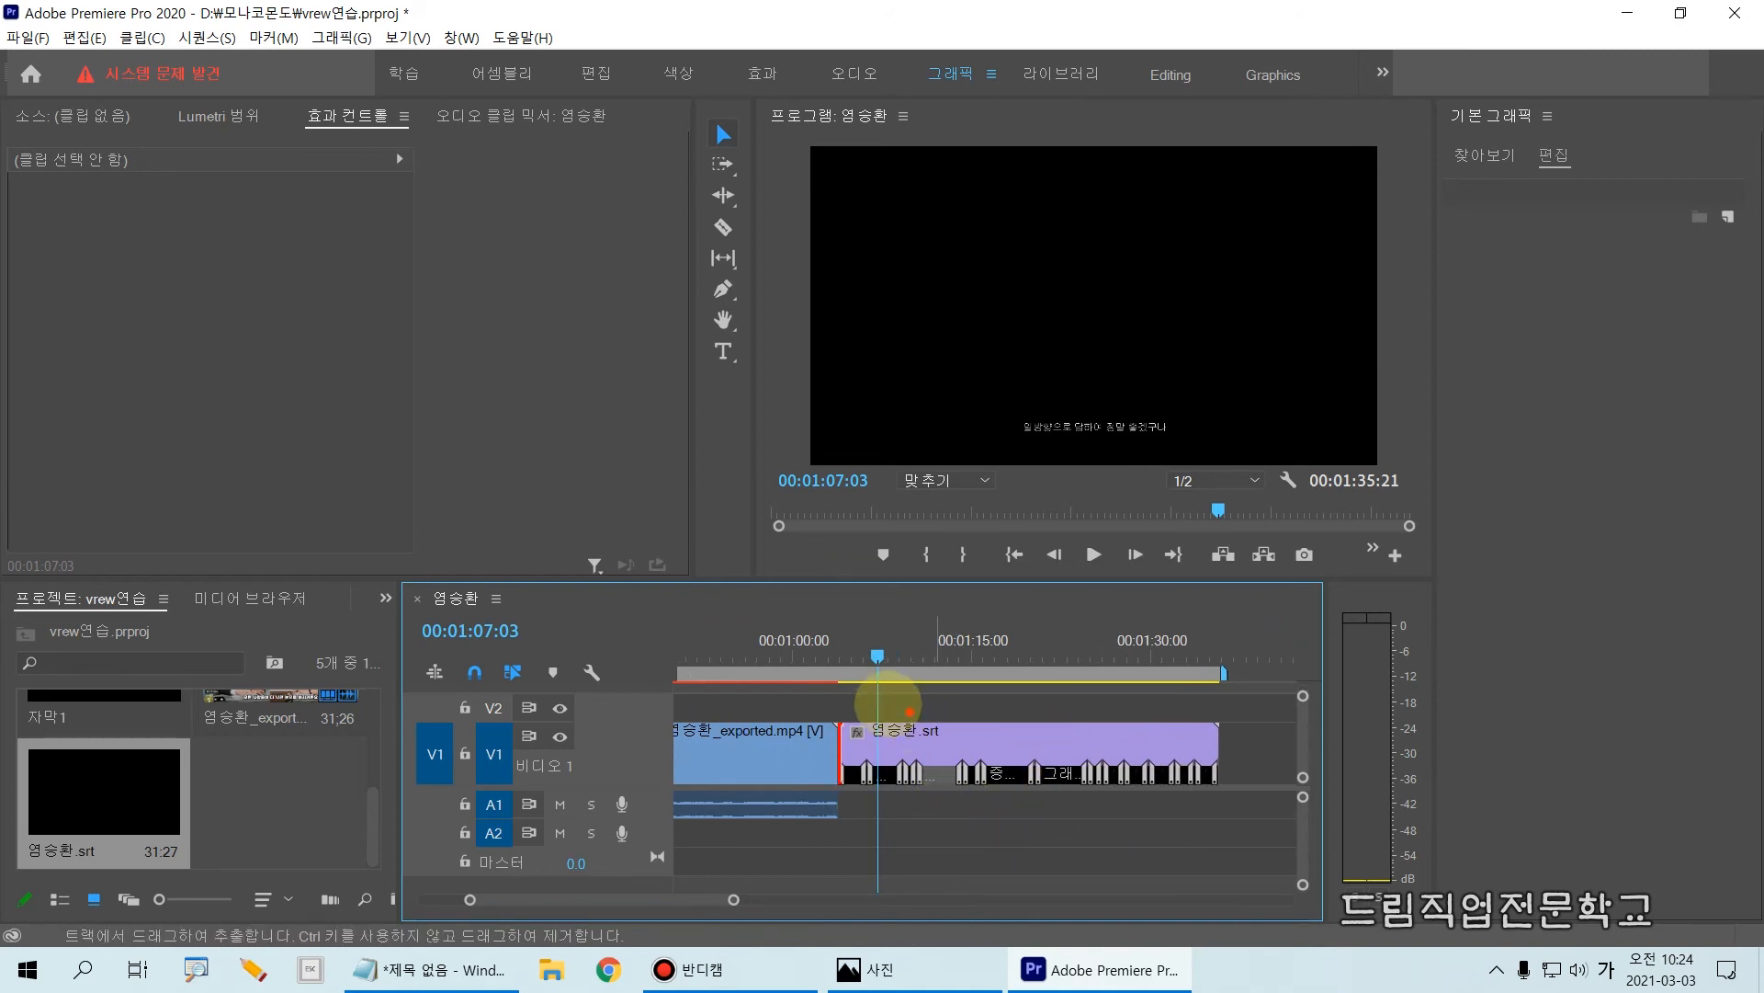
pyautogui.moveTo(811, 709); pyautogui.dragTo(1275, 811)
pyautogui.press('Escape')
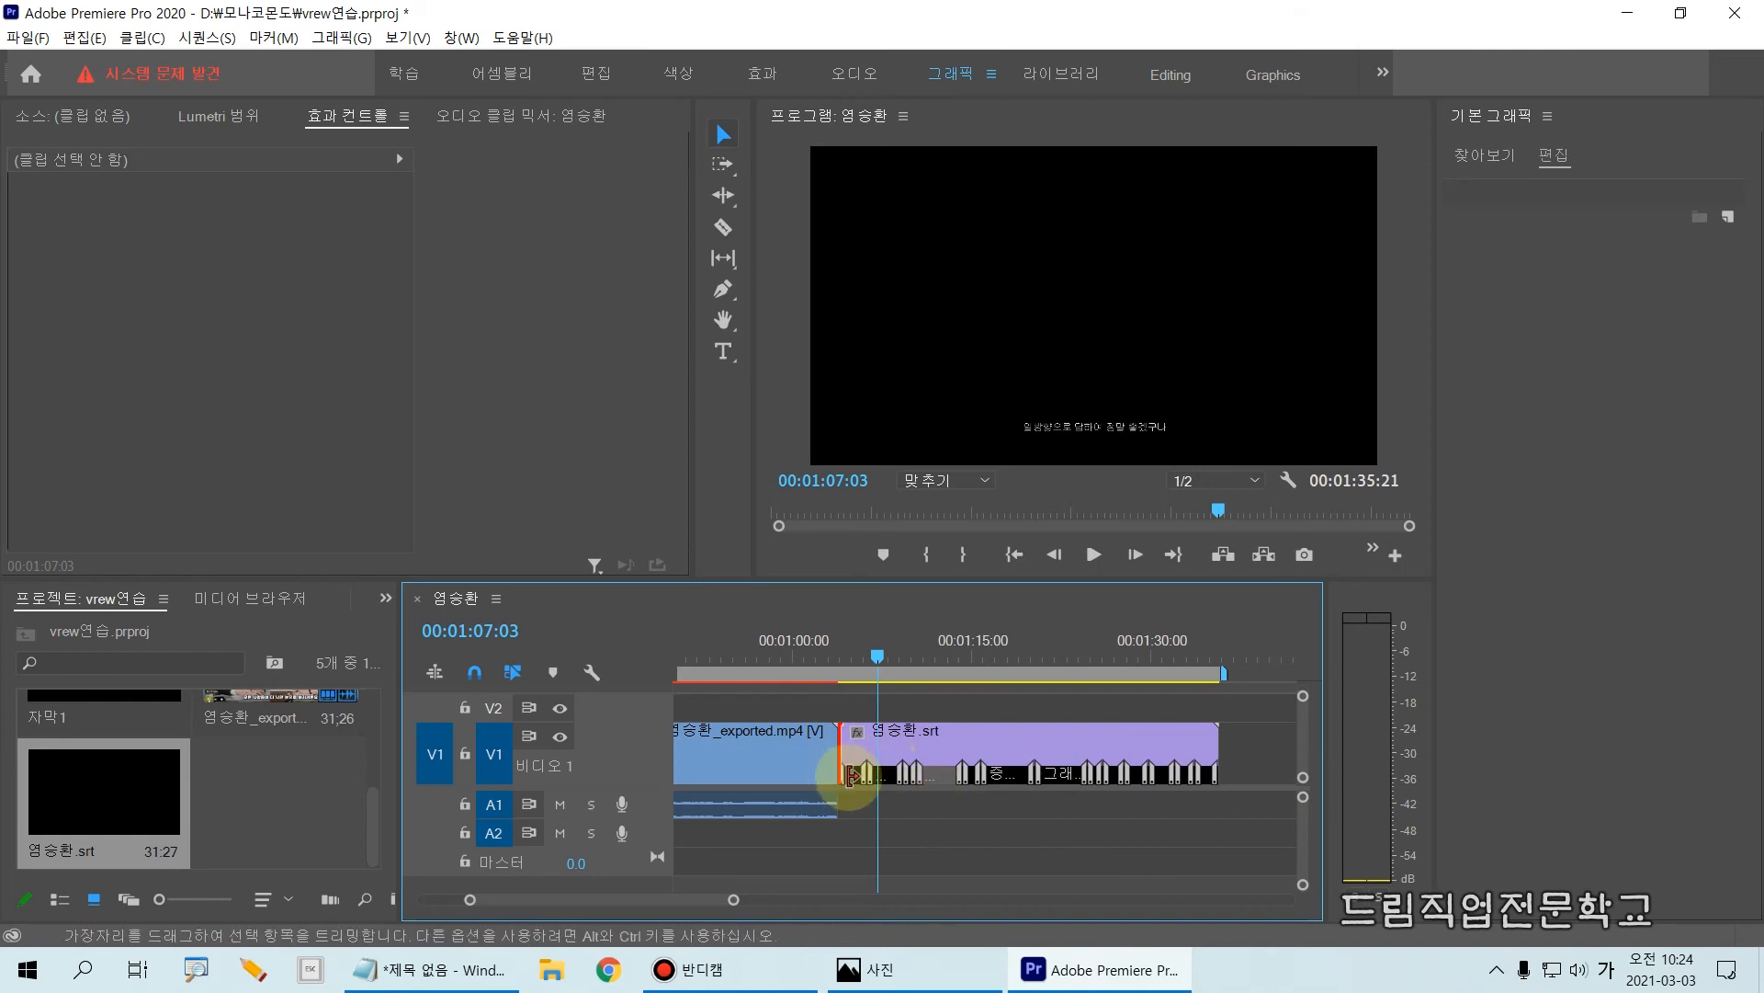
pyautogui.moveTo(881, 680); pyautogui.dragTo(854, 678)
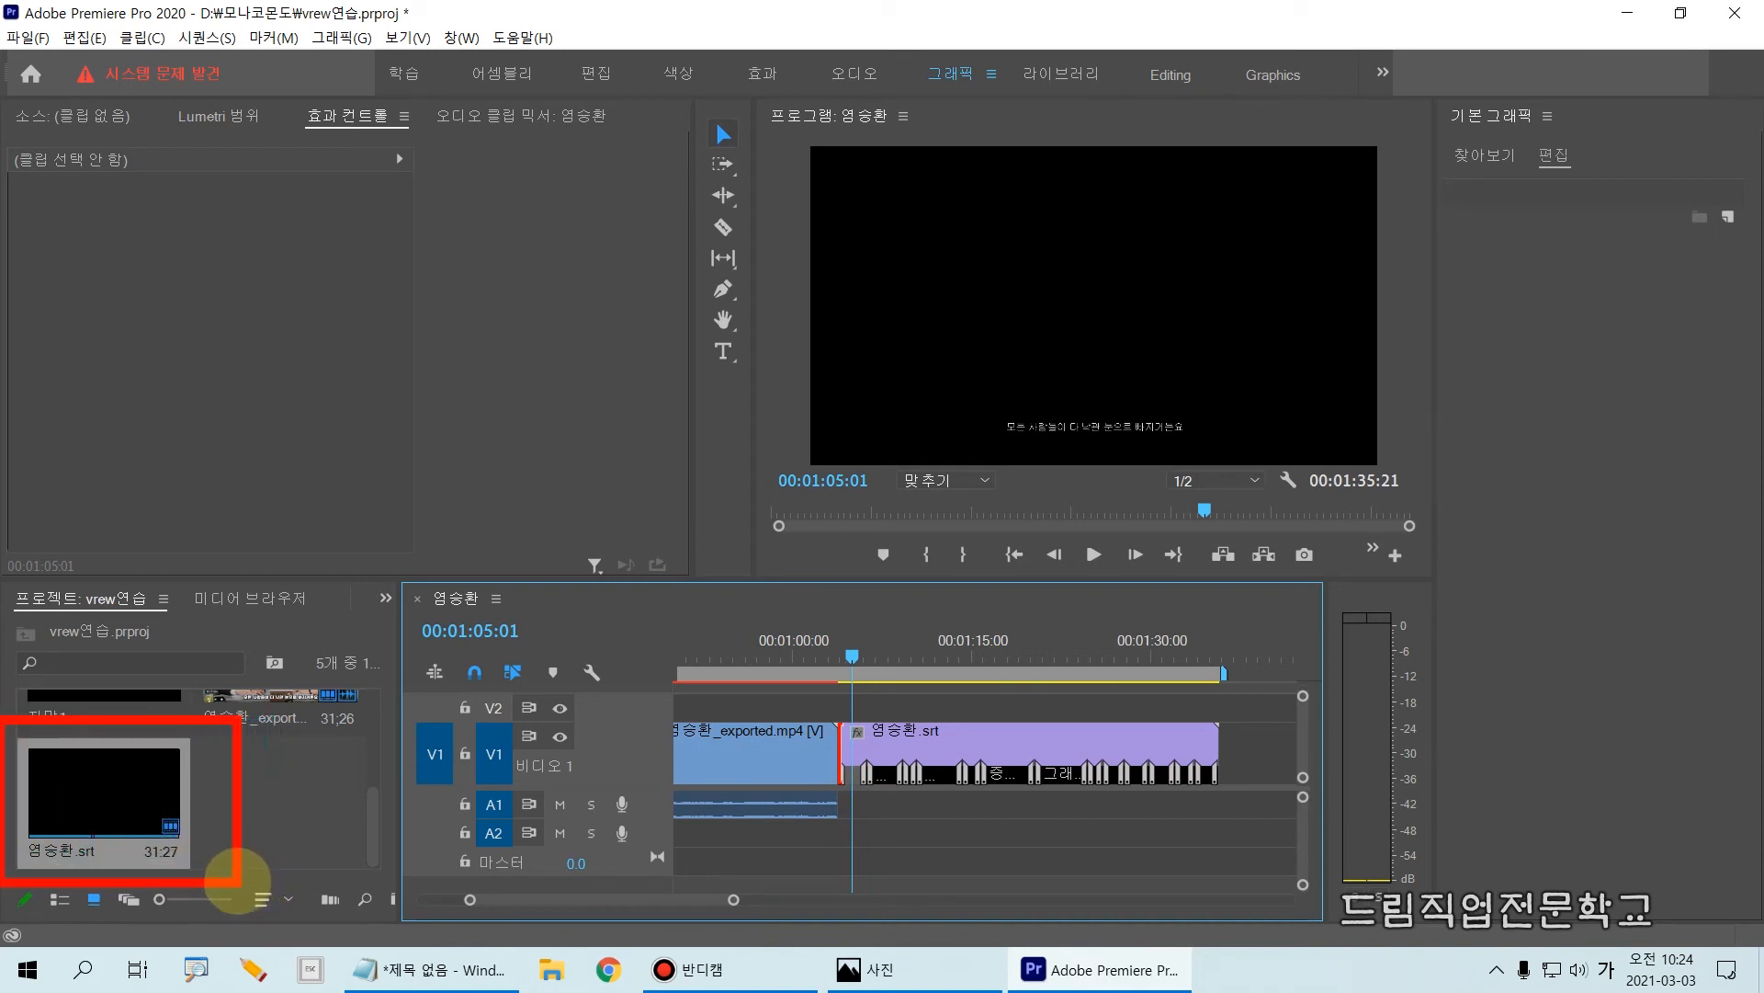
# Step: Open the imported srt file from the project for viewing and for editing its captions
pyautogui.click(120, 805)
pyautogui.moveTo(121, 804)
pyautogui.mouseDown()
pyautogui.moveTo(172, 784)
pyautogui.moveTo(107, 819)
pyautogui.mouseUp()
pyautogui.doubleClick(106, 821)
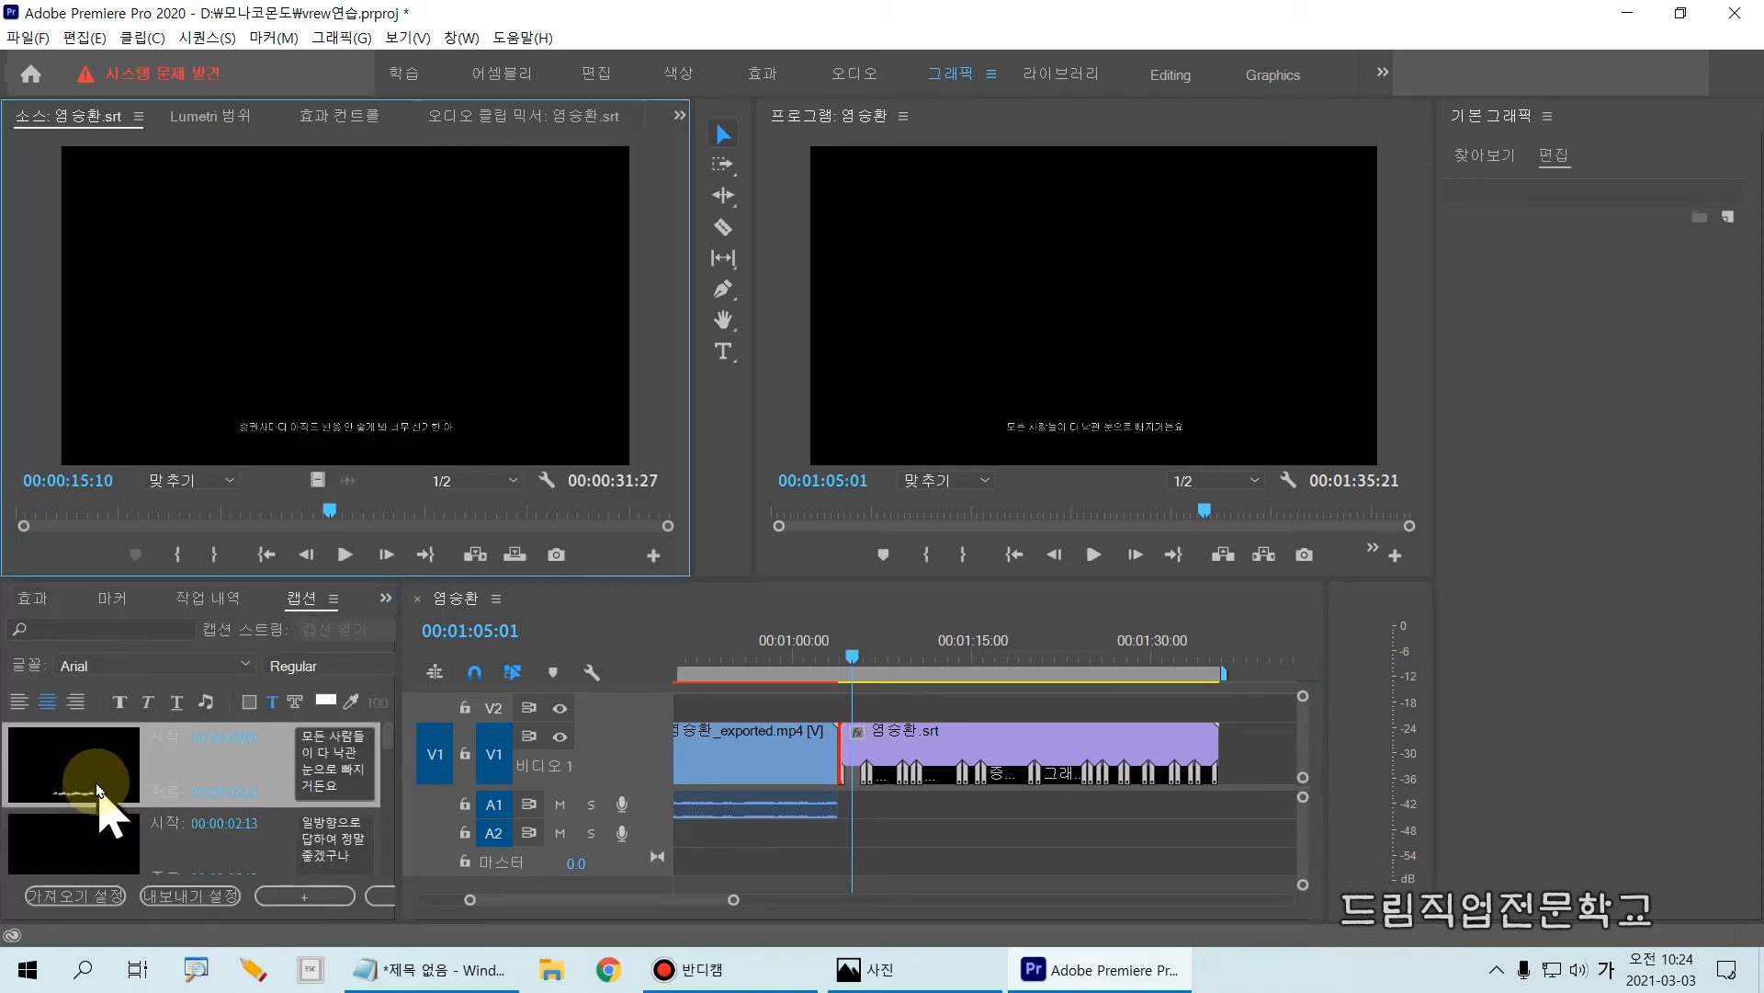
pyautogui.moveTo(3, 720)
pyautogui.mouseDown()
pyautogui.moveTo(48, 751)
pyautogui.moveTo(443, 843)
pyautogui.moveTo(395, 883)
pyautogui.mouseUp()
pyautogui.moveTo(4, 577)
pyautogui.mouseDown()
pyautogui.moveTo(11, 671)
pyautogui.moveTo(333, 735)
pyautogui.moveTo(421, 726)
pyautogui.moveTo(395, 720)
pyautogui.mouseUp()
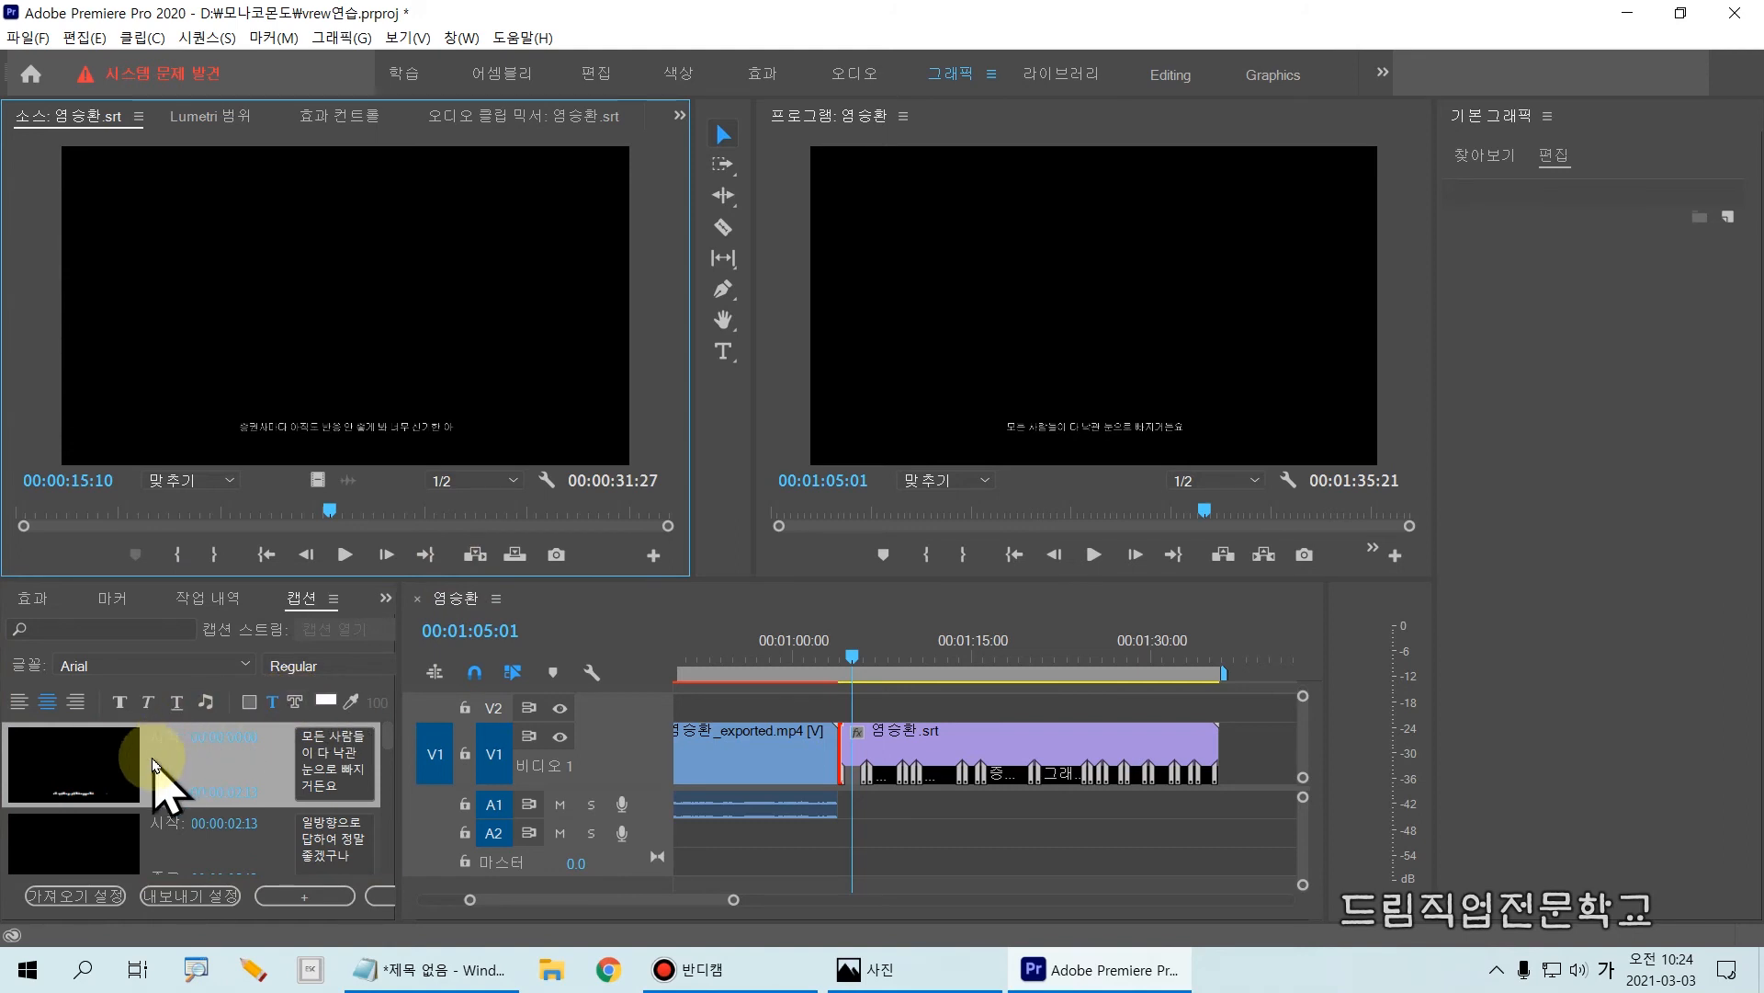
# Step: Set the background colour of the first caption in the srt file to red, FF0303
pyautogui.click(86, 764)
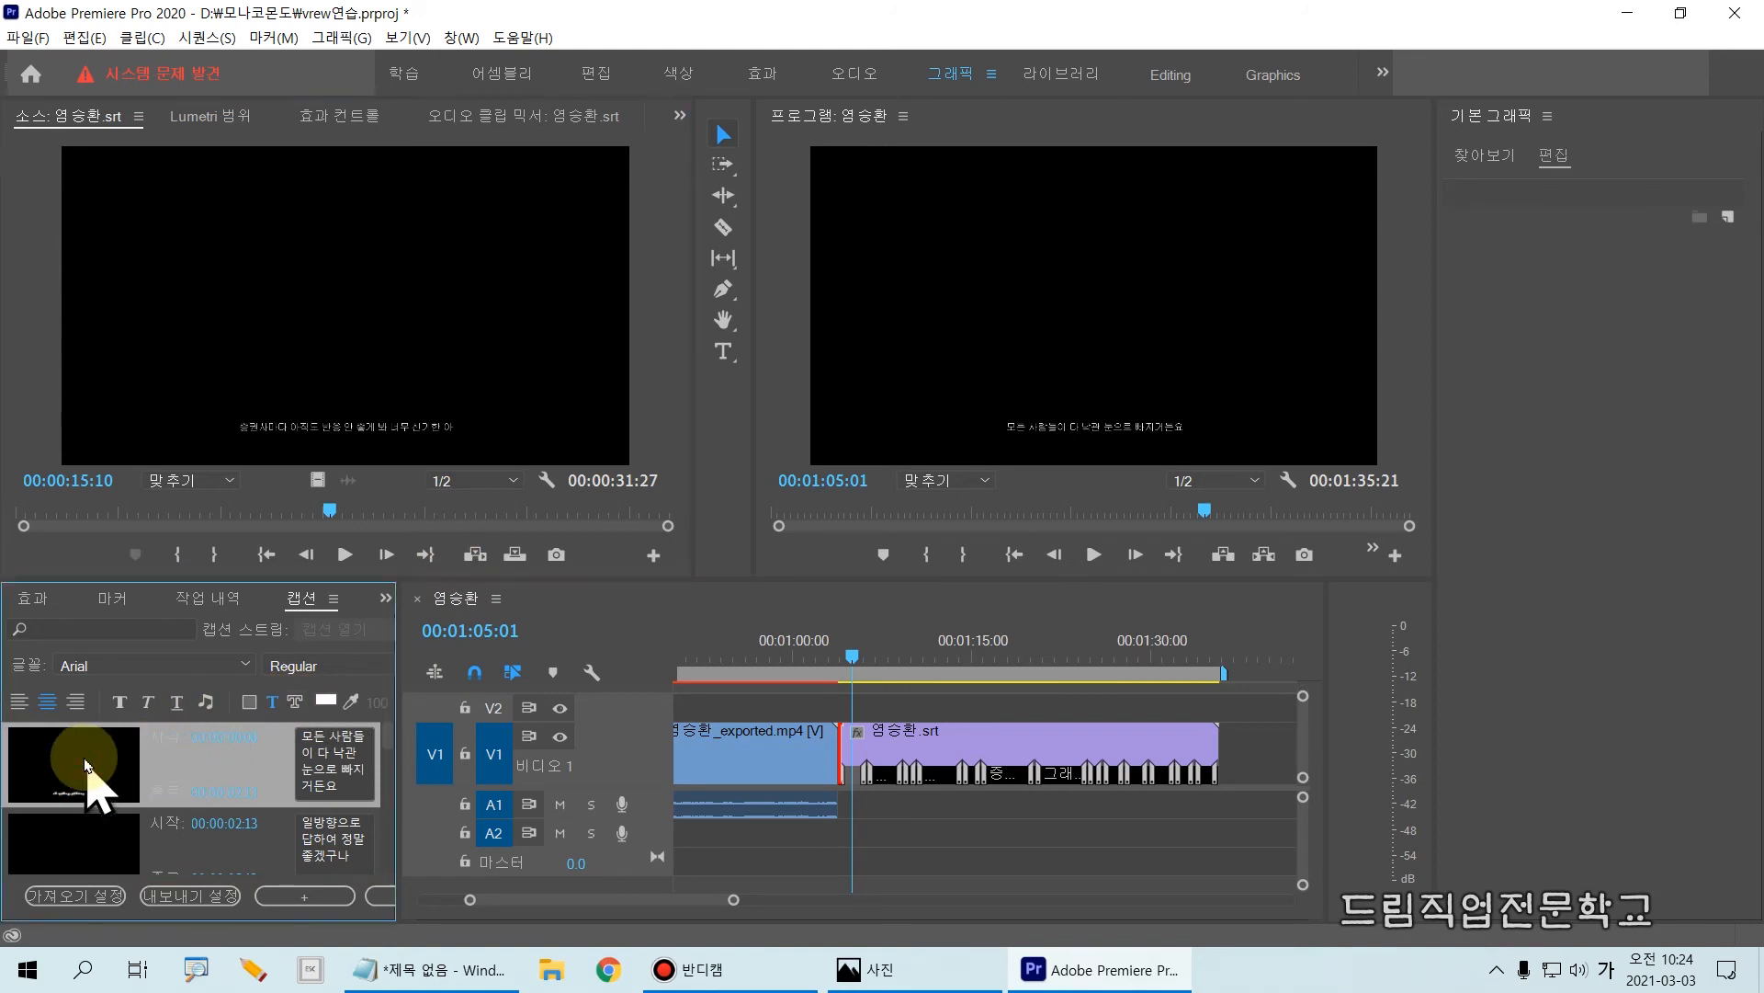
pyautogui.moveTo(31, 776); pyautogui.dragTo(386, 818)
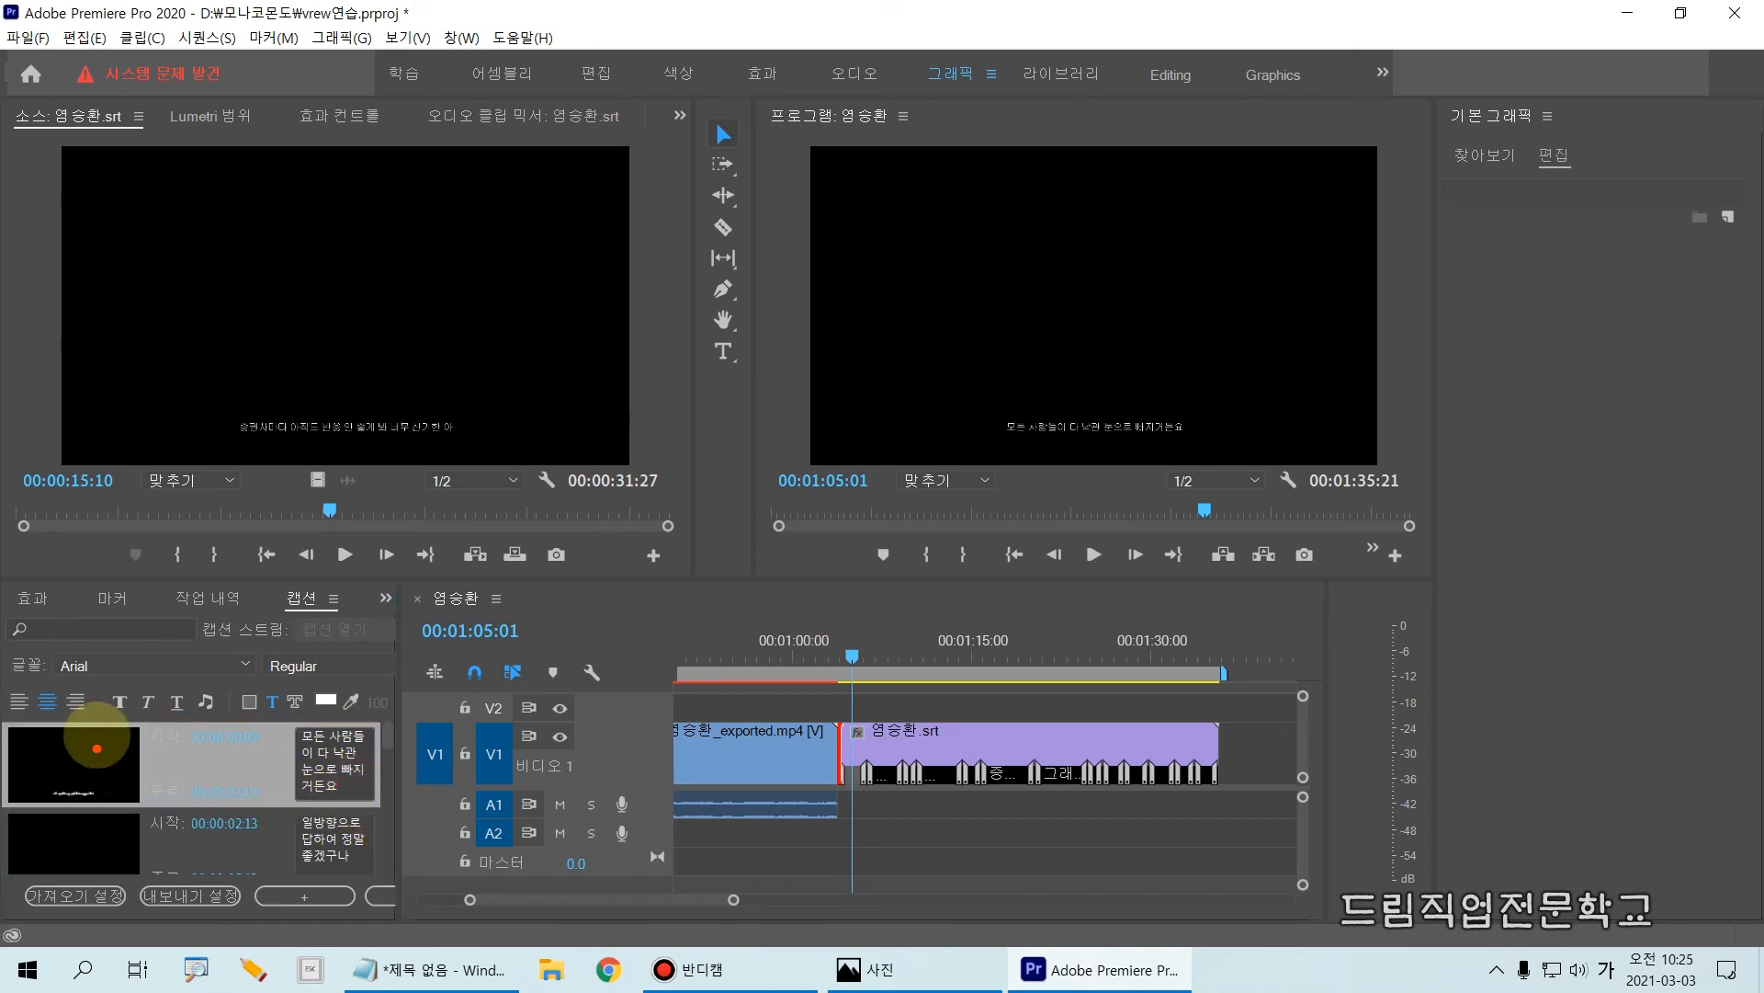
pyautogui.moveTo(235, 685); pyautogui.dragTo(274, 723)
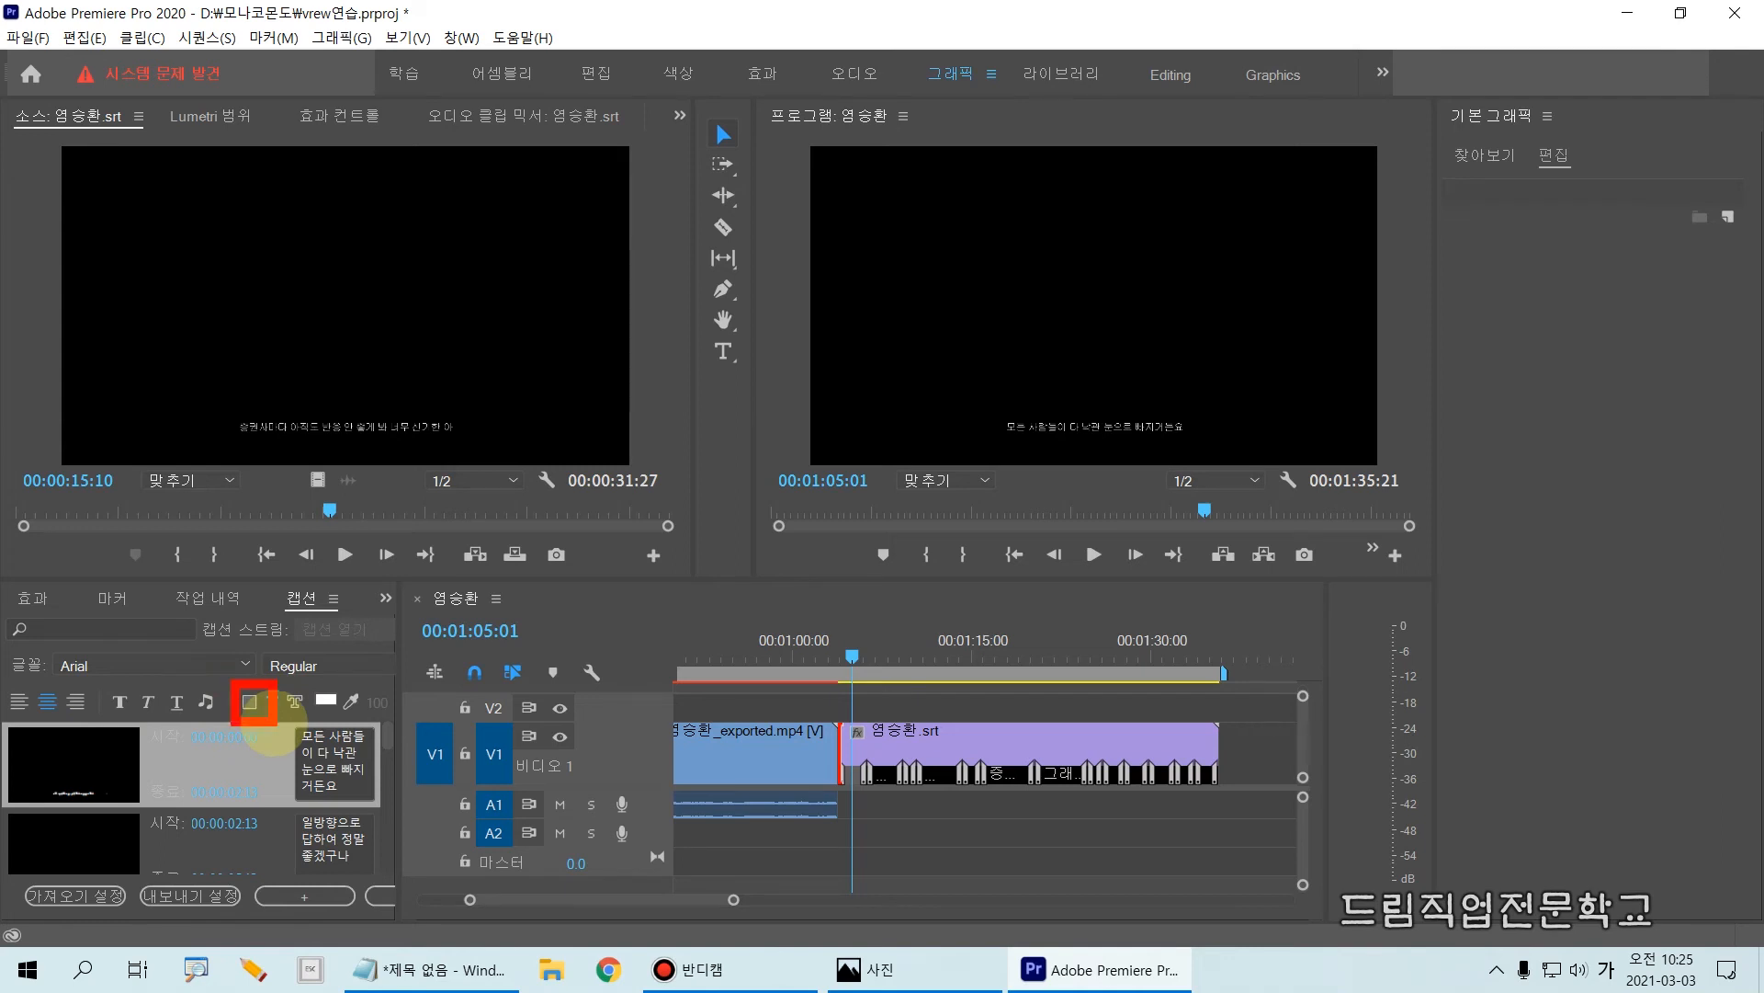
pyautogui.click(248, 702)
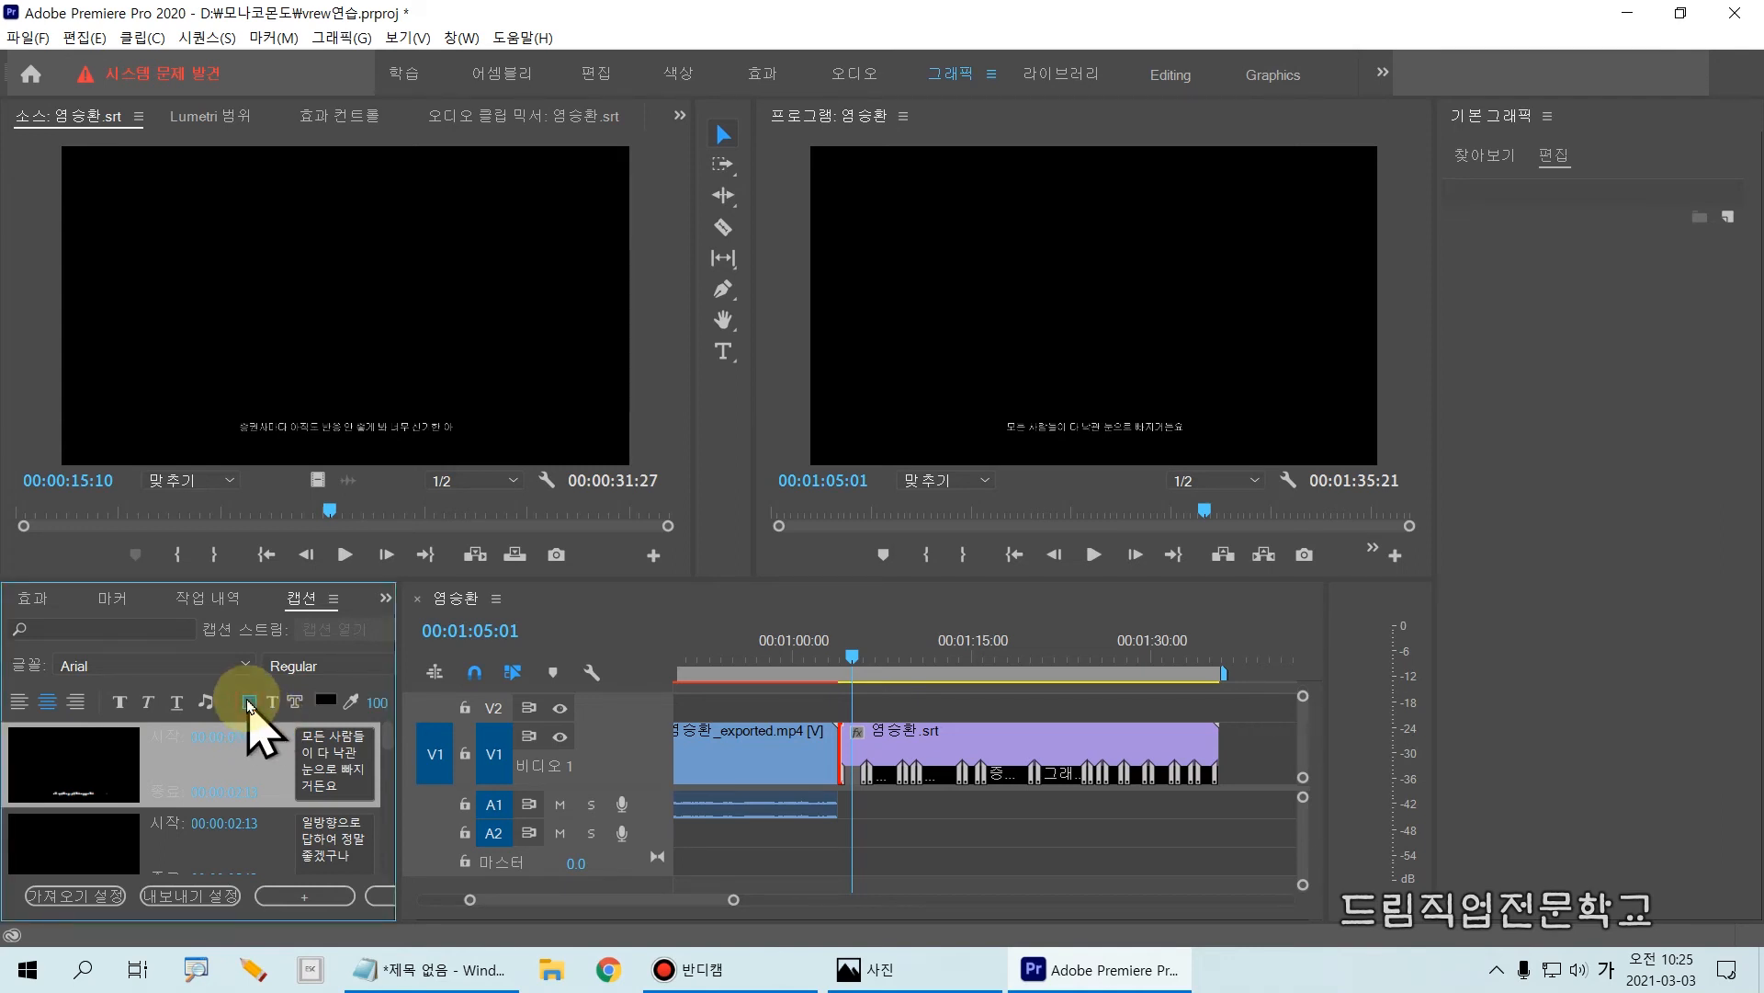
pyautogui.click(332, 704)
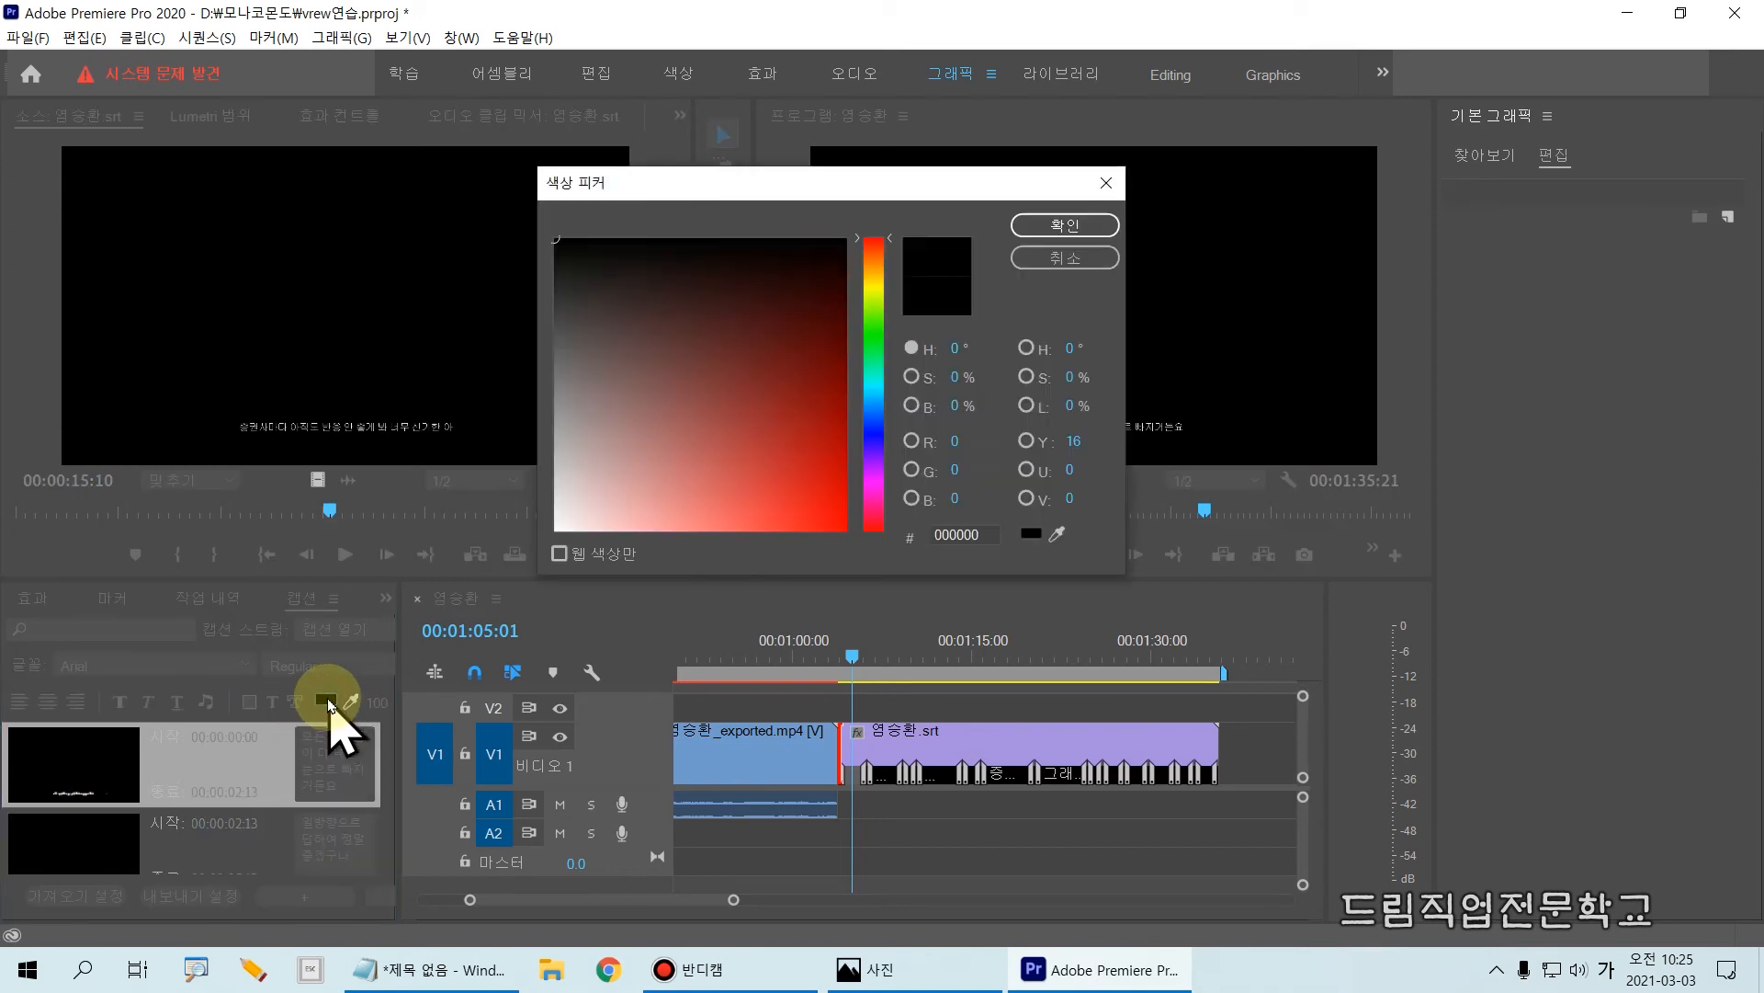
pyautogui.click(874, 285)
pyautogui.moveTo(780, 447); pyautogui.dragTo(839, 530)
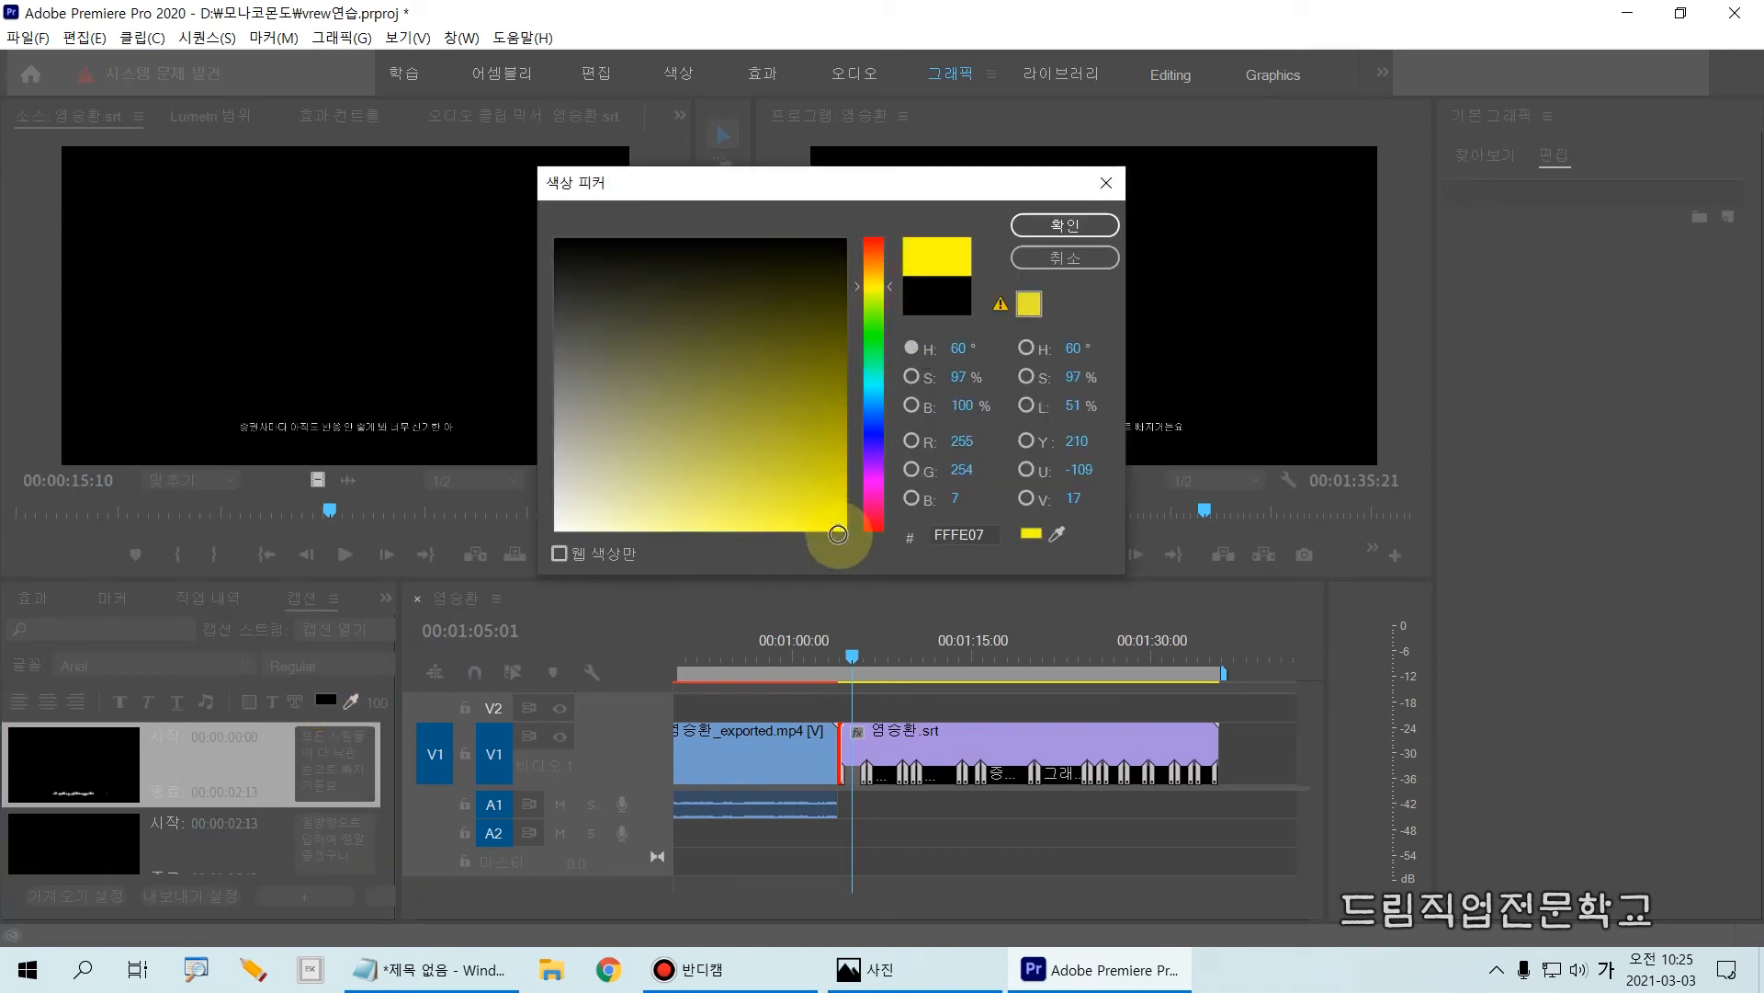
pyautogui.click(874, 239)
pyautogui.click(844, 530)
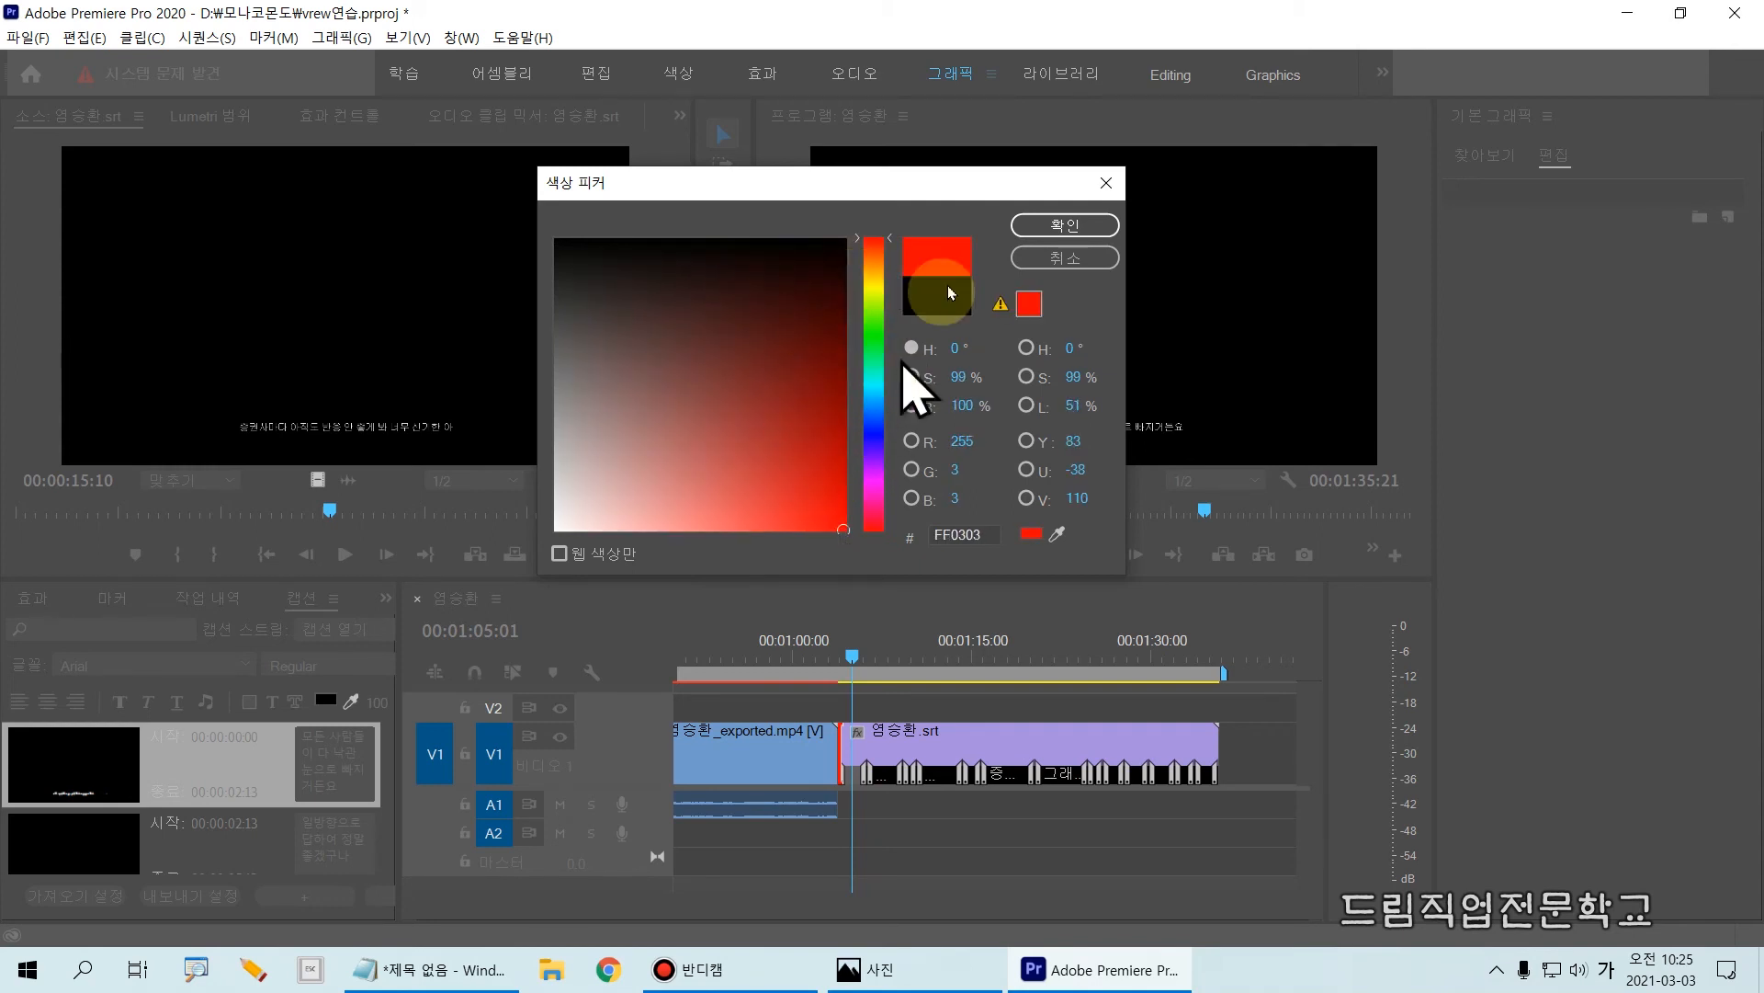
pyautogui.click(1041, 226)
pyautogui.hotkey('ctrl', '2')
pyautogui.moveTo(972, 393)
pyautogui.mouseDown()
pyautogui.moveTo(1146, 449)
pyautogui.moveTo(1242, 452)
pyautogui.mouseUp()
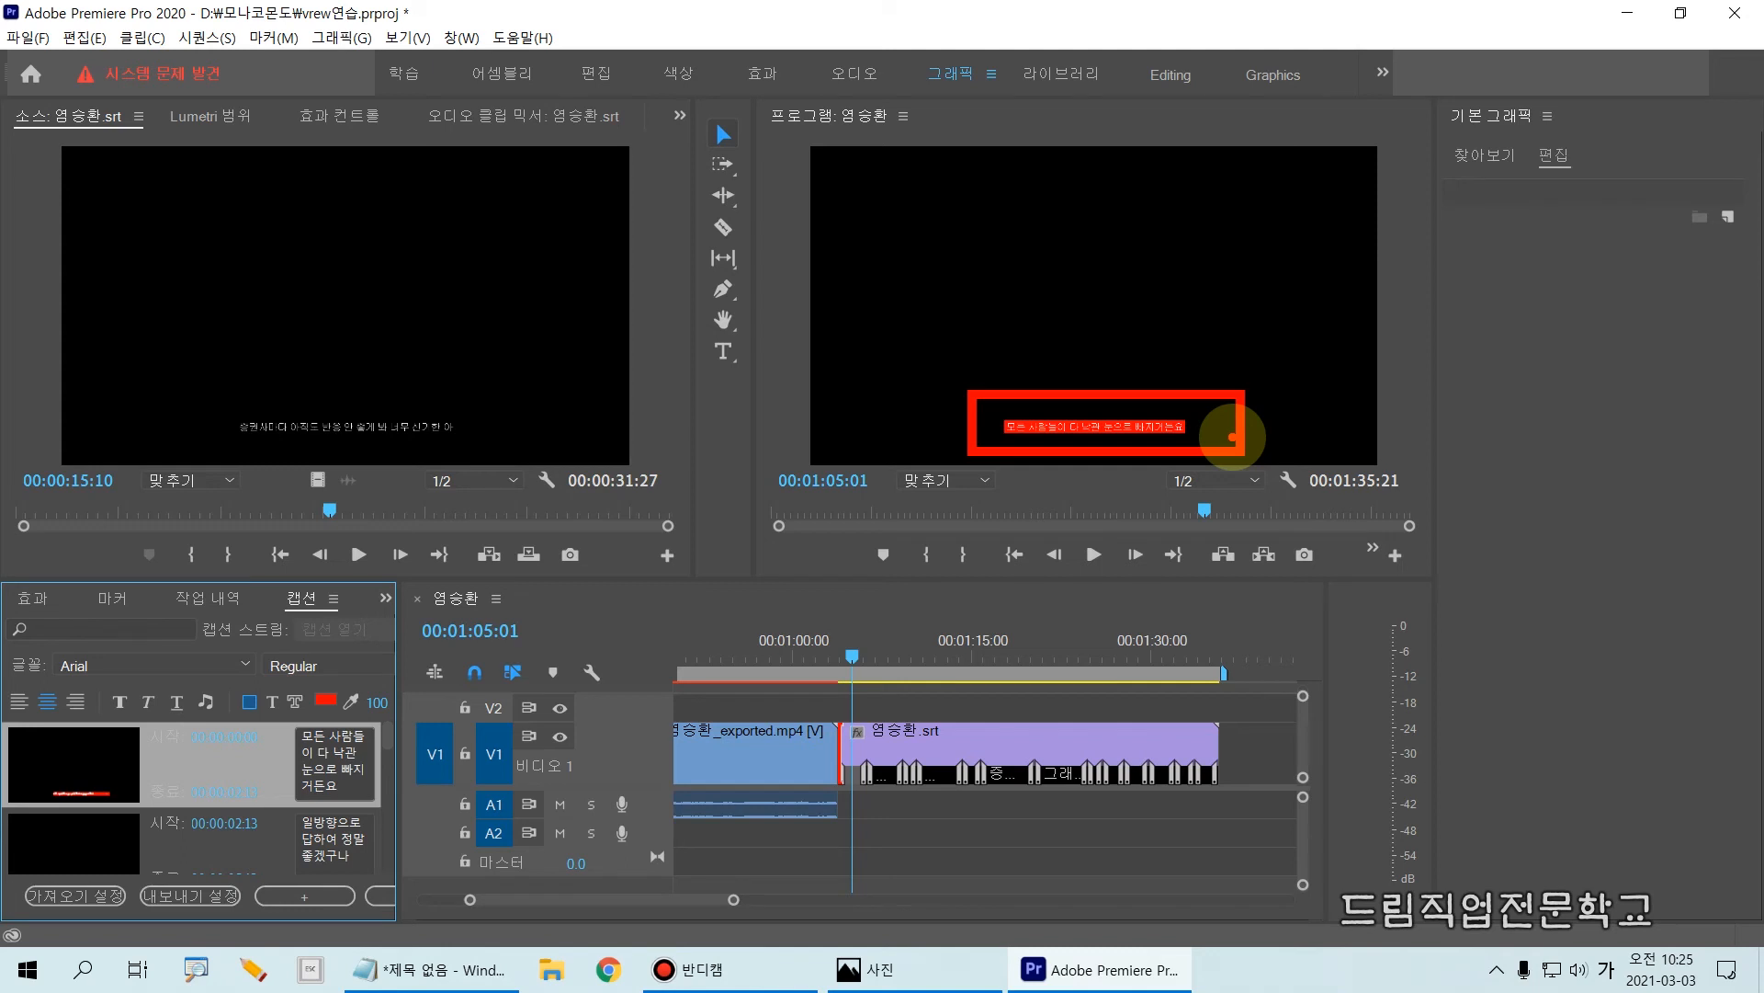
pyautogui.hotkey('ctrl', '2')
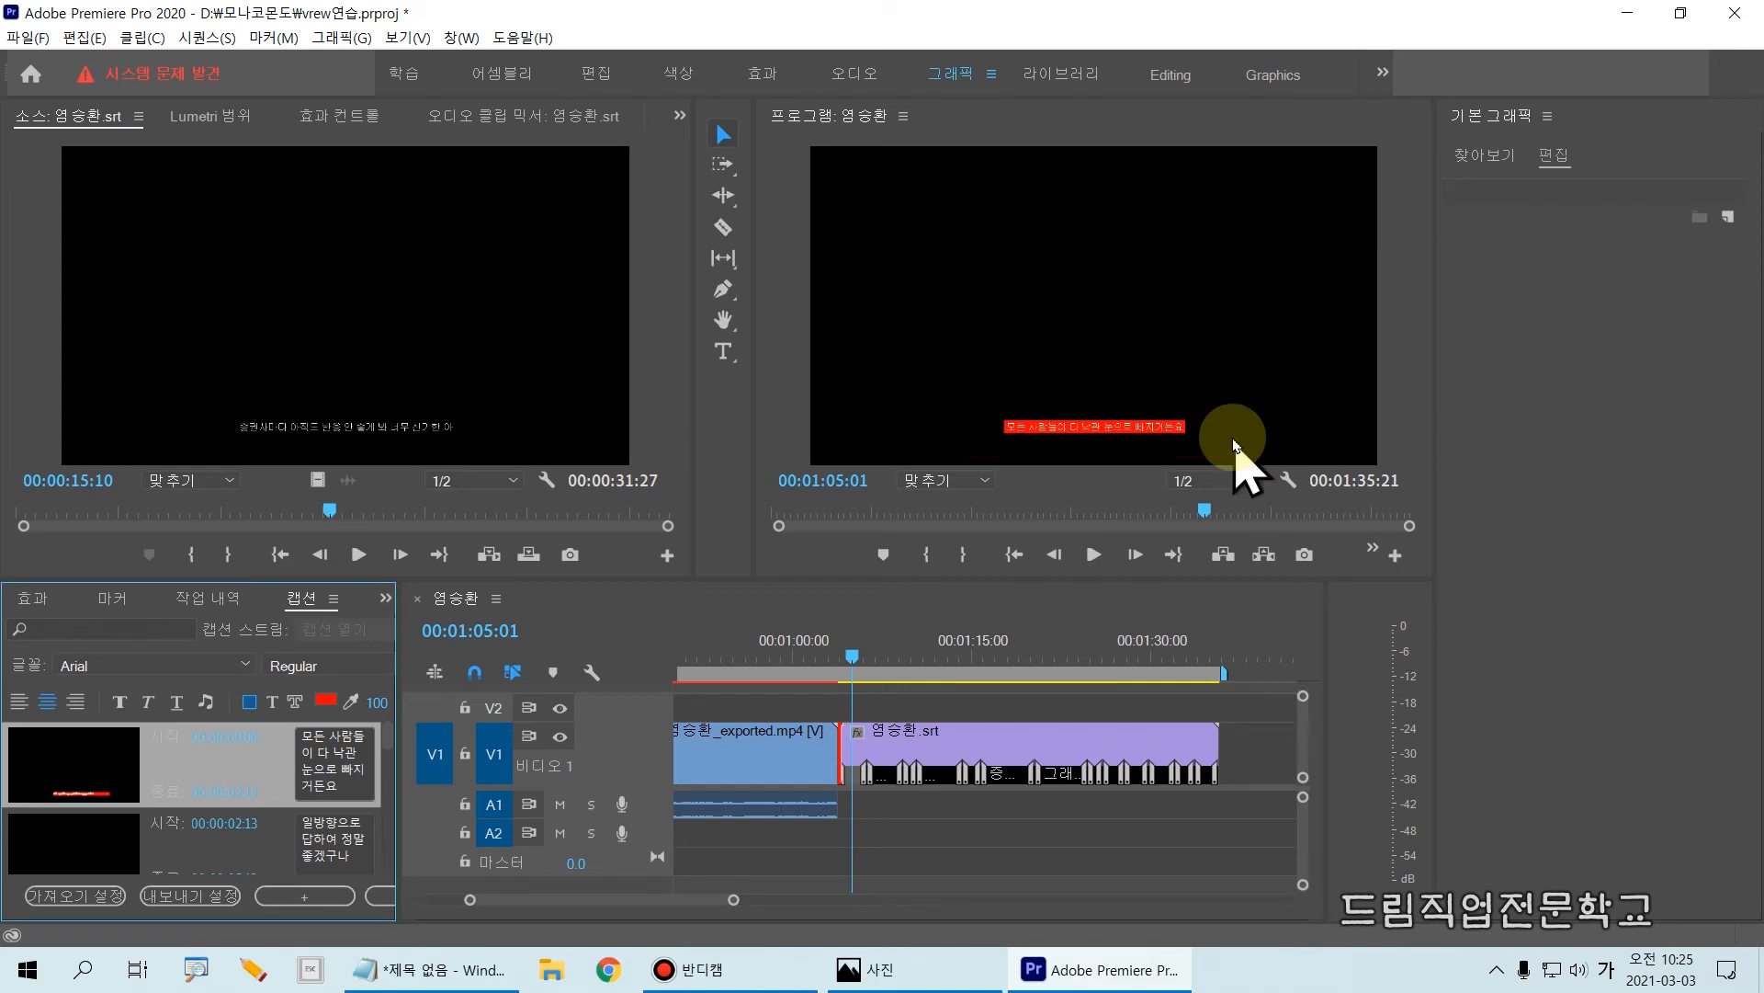
# Step: Move the playhead to 00:01:03:24 and raise the srt caption clip from V1 to V2 at that same start time
pyautogui.click(936, 703)
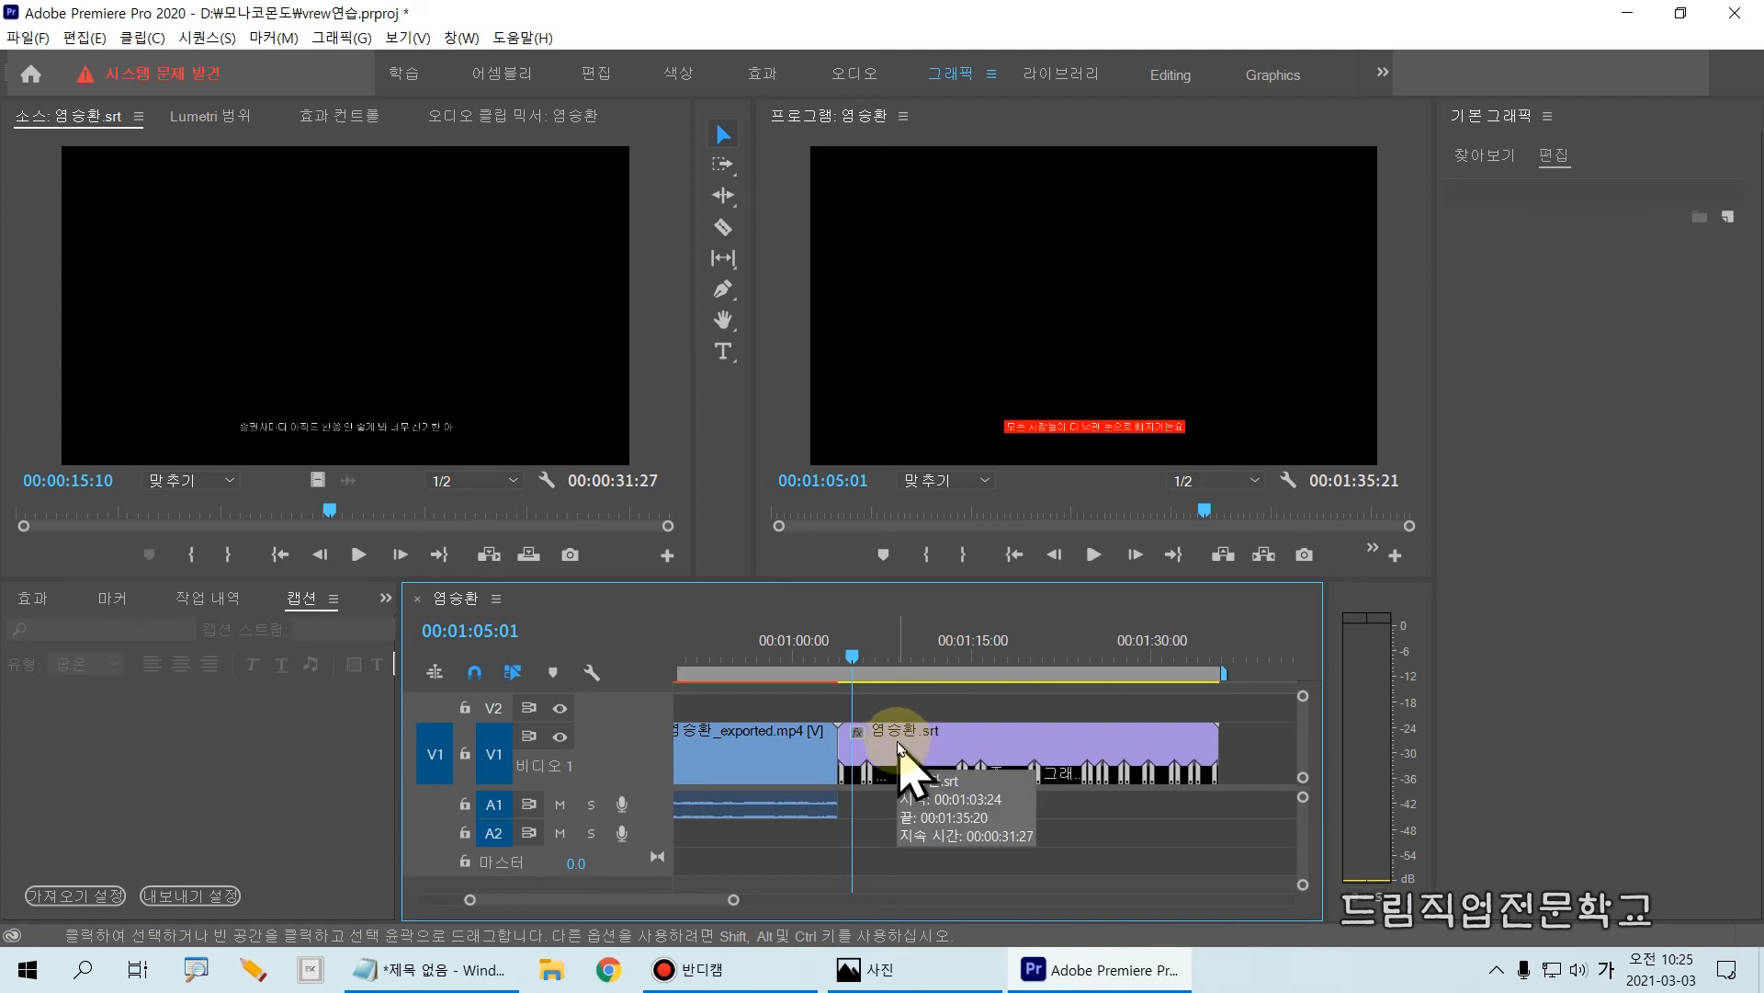
pyautogui.moveTo(853, 662); pyautogui.dragTo(839, 669)
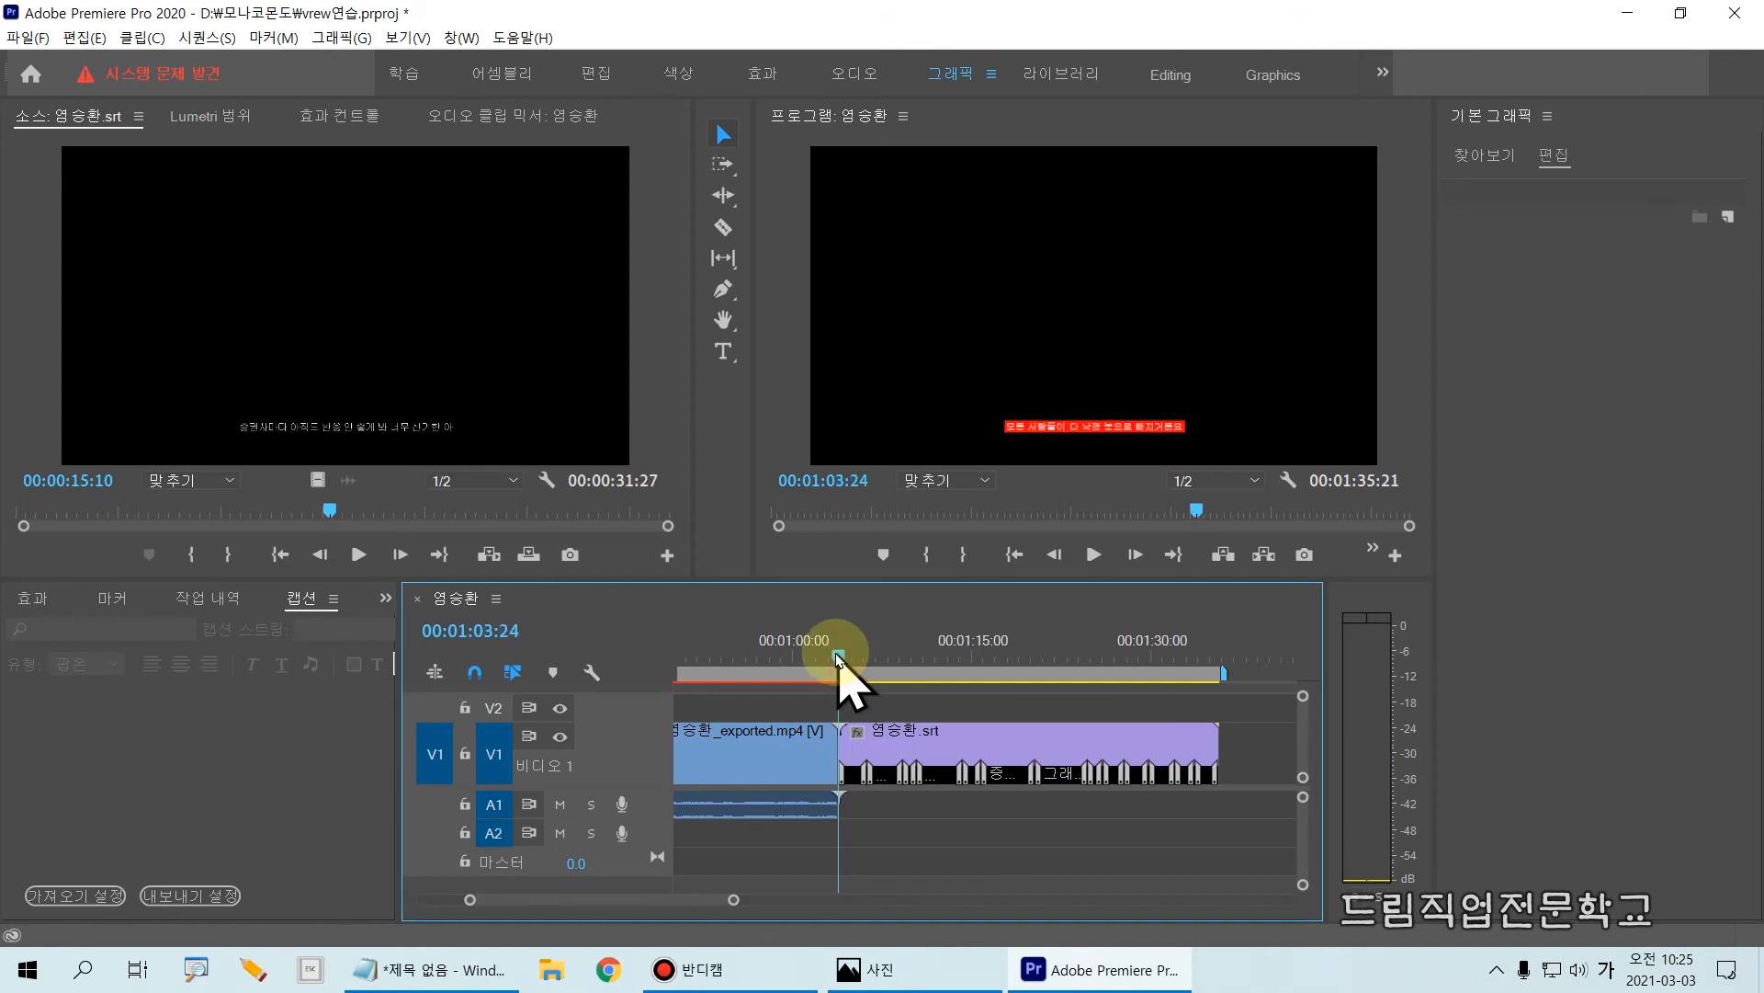
pyautogui.moveTo(878, 763); pyautogui.dragTo(877, 715)
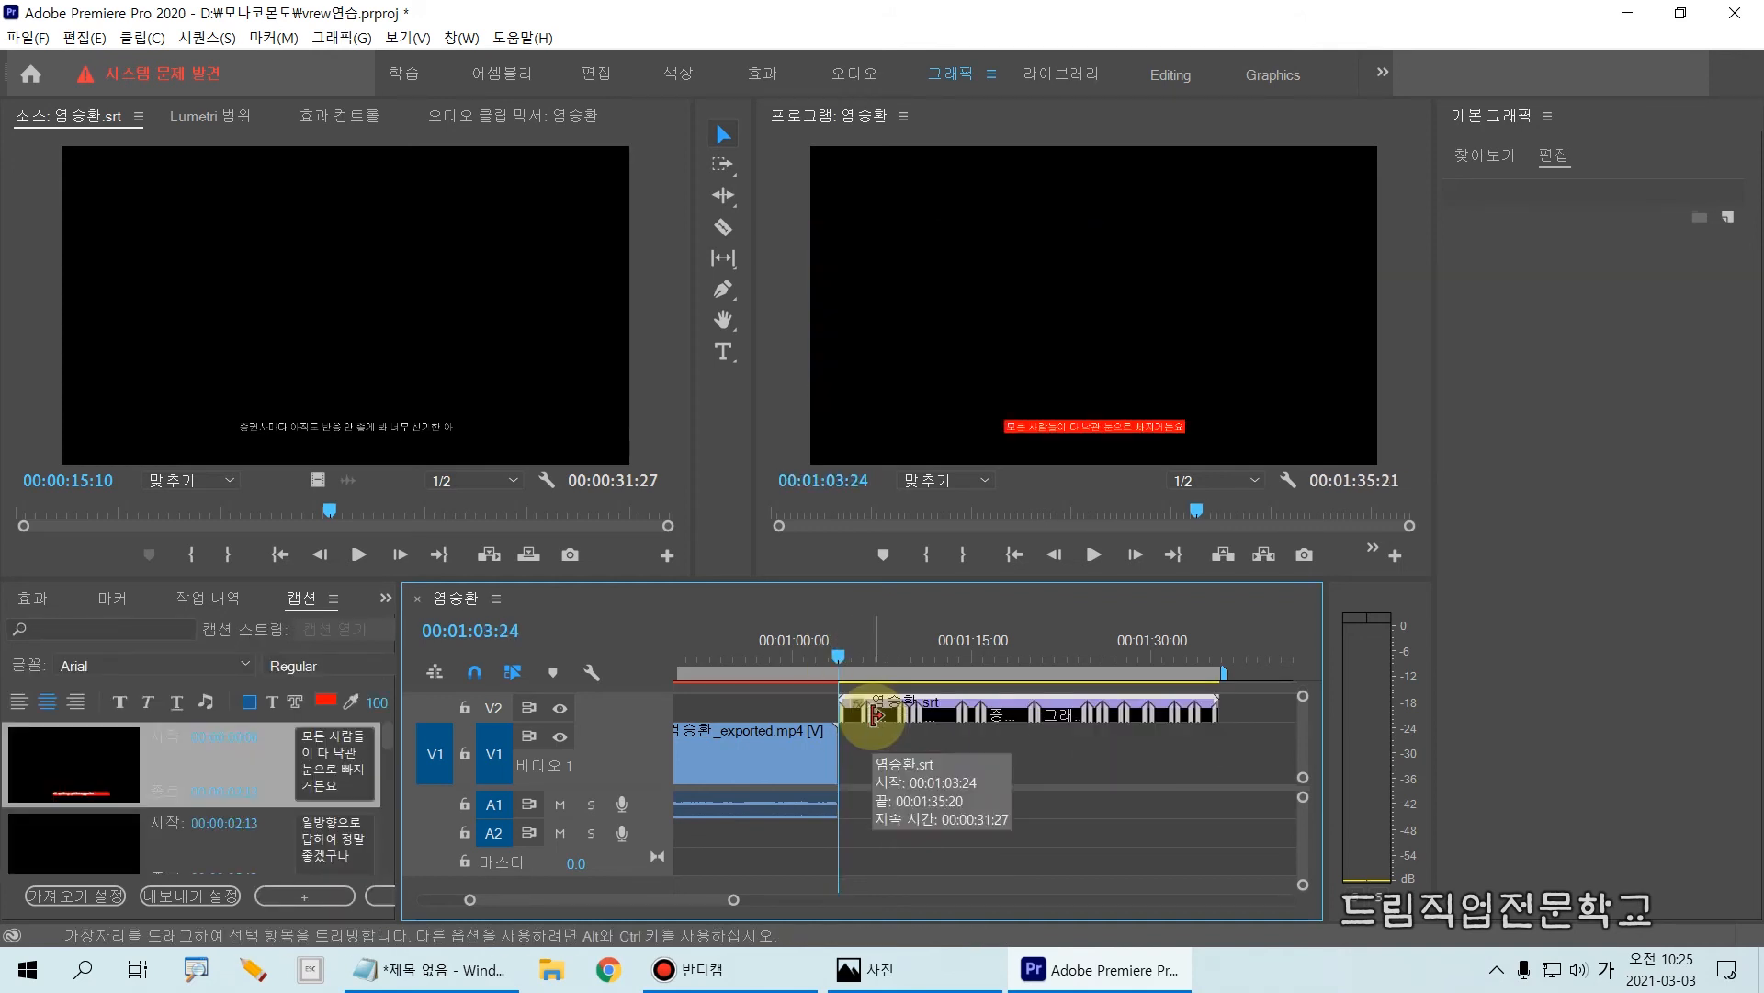
pyautogui.moveTo(823, 663); pyautogui.dragTo(1230, 735)
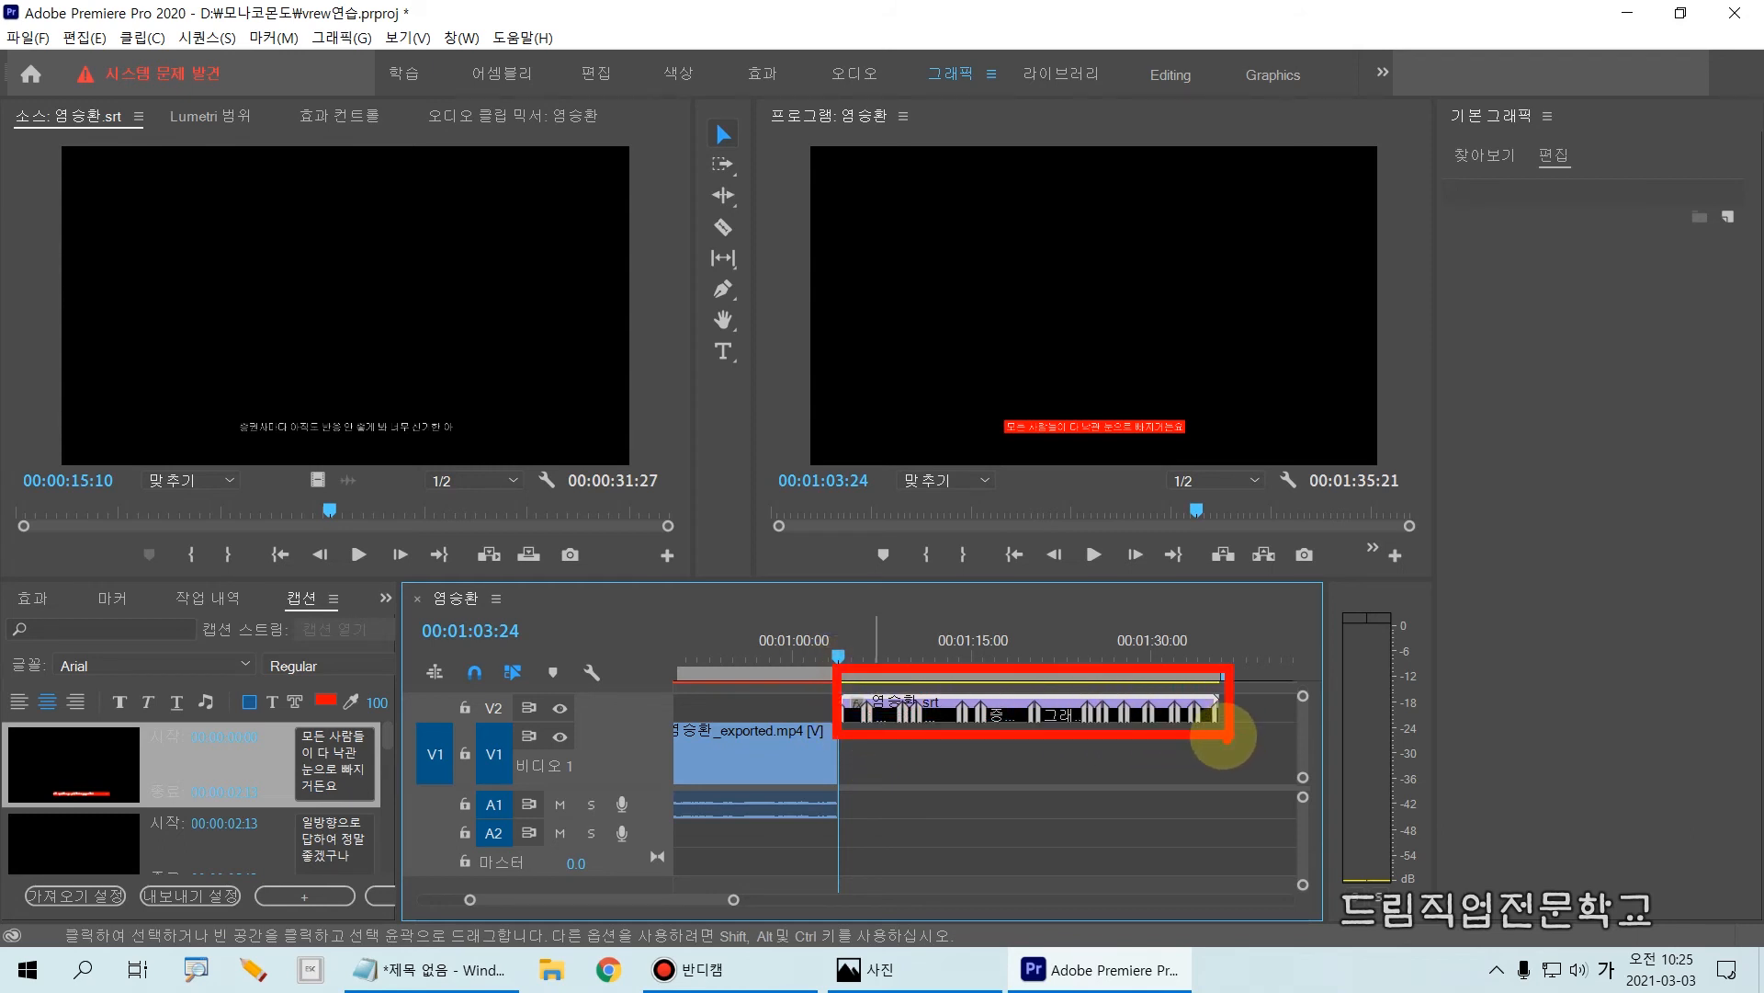
pyautogui.press('Escape')
# Step: Return the srt caption clip to V1 and raise it to V2 again, keeping its start at 00:01:03:24
pyautogui.moveTo(983, 724); pyautogui.dragTo(954, 740)
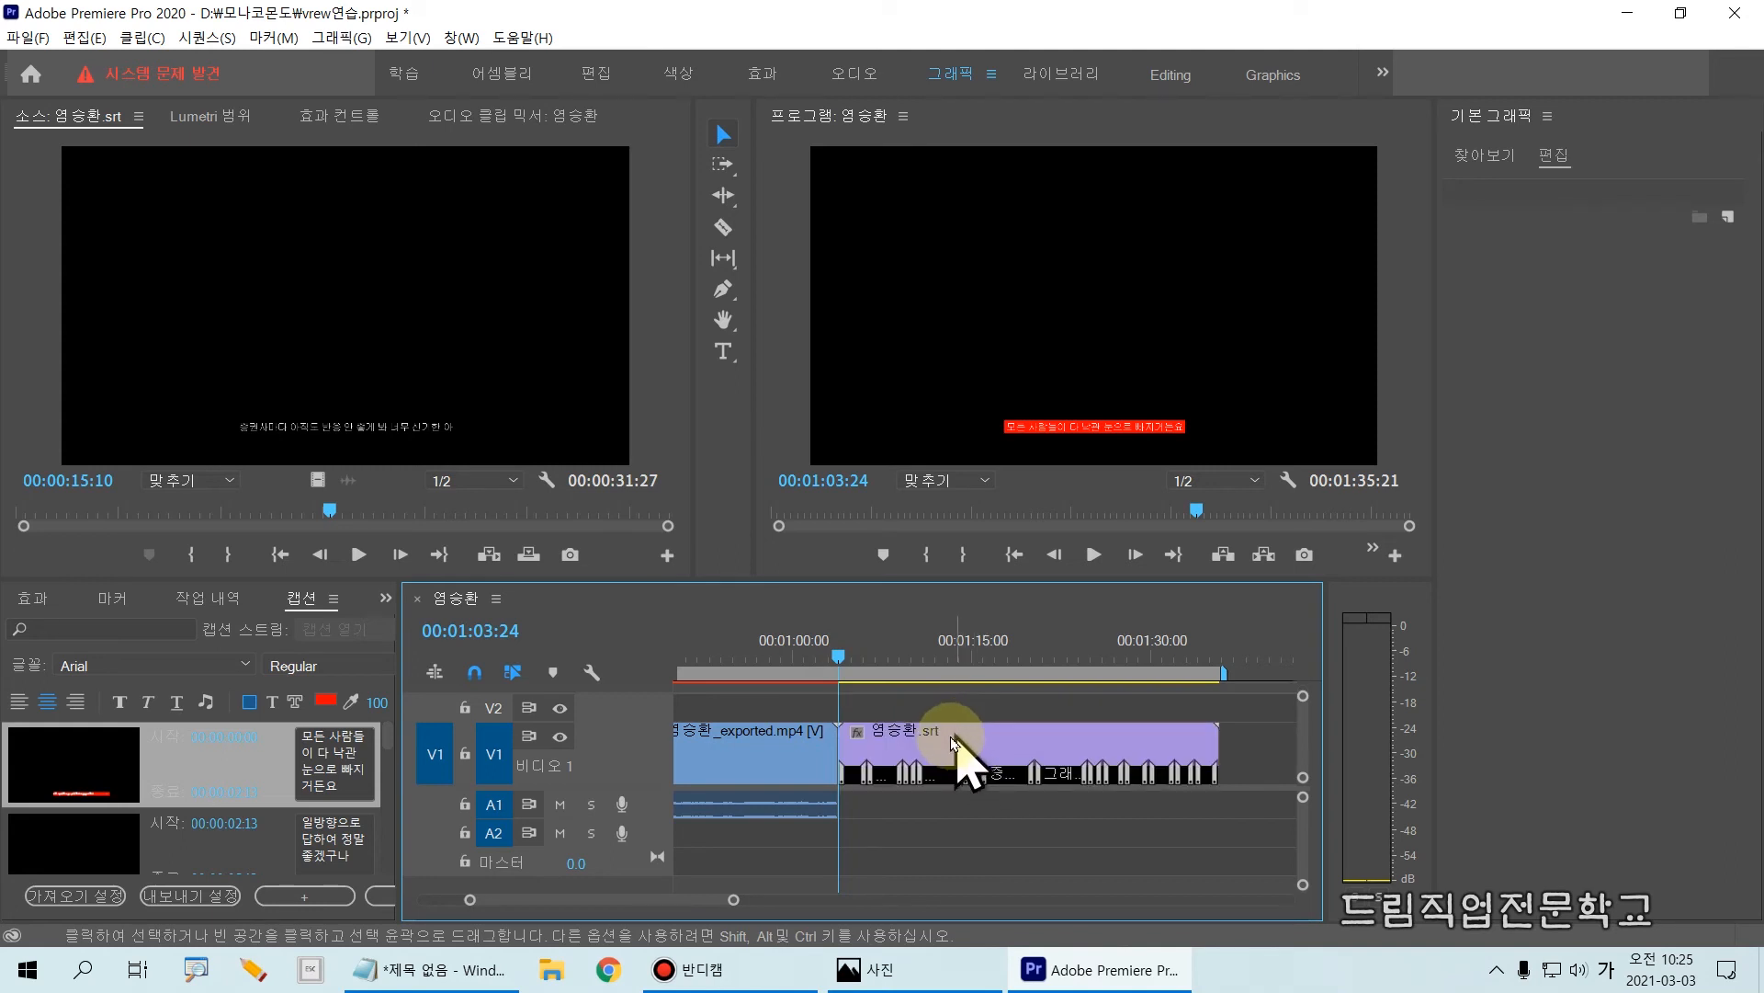
pyautogui.moveTo(846, 708)
pyautogui.mouseDown()
pyautogui.moveTo(1142, 808)
pyautogui.moveTo(1202, 808)
pyautogui.mouseUp()
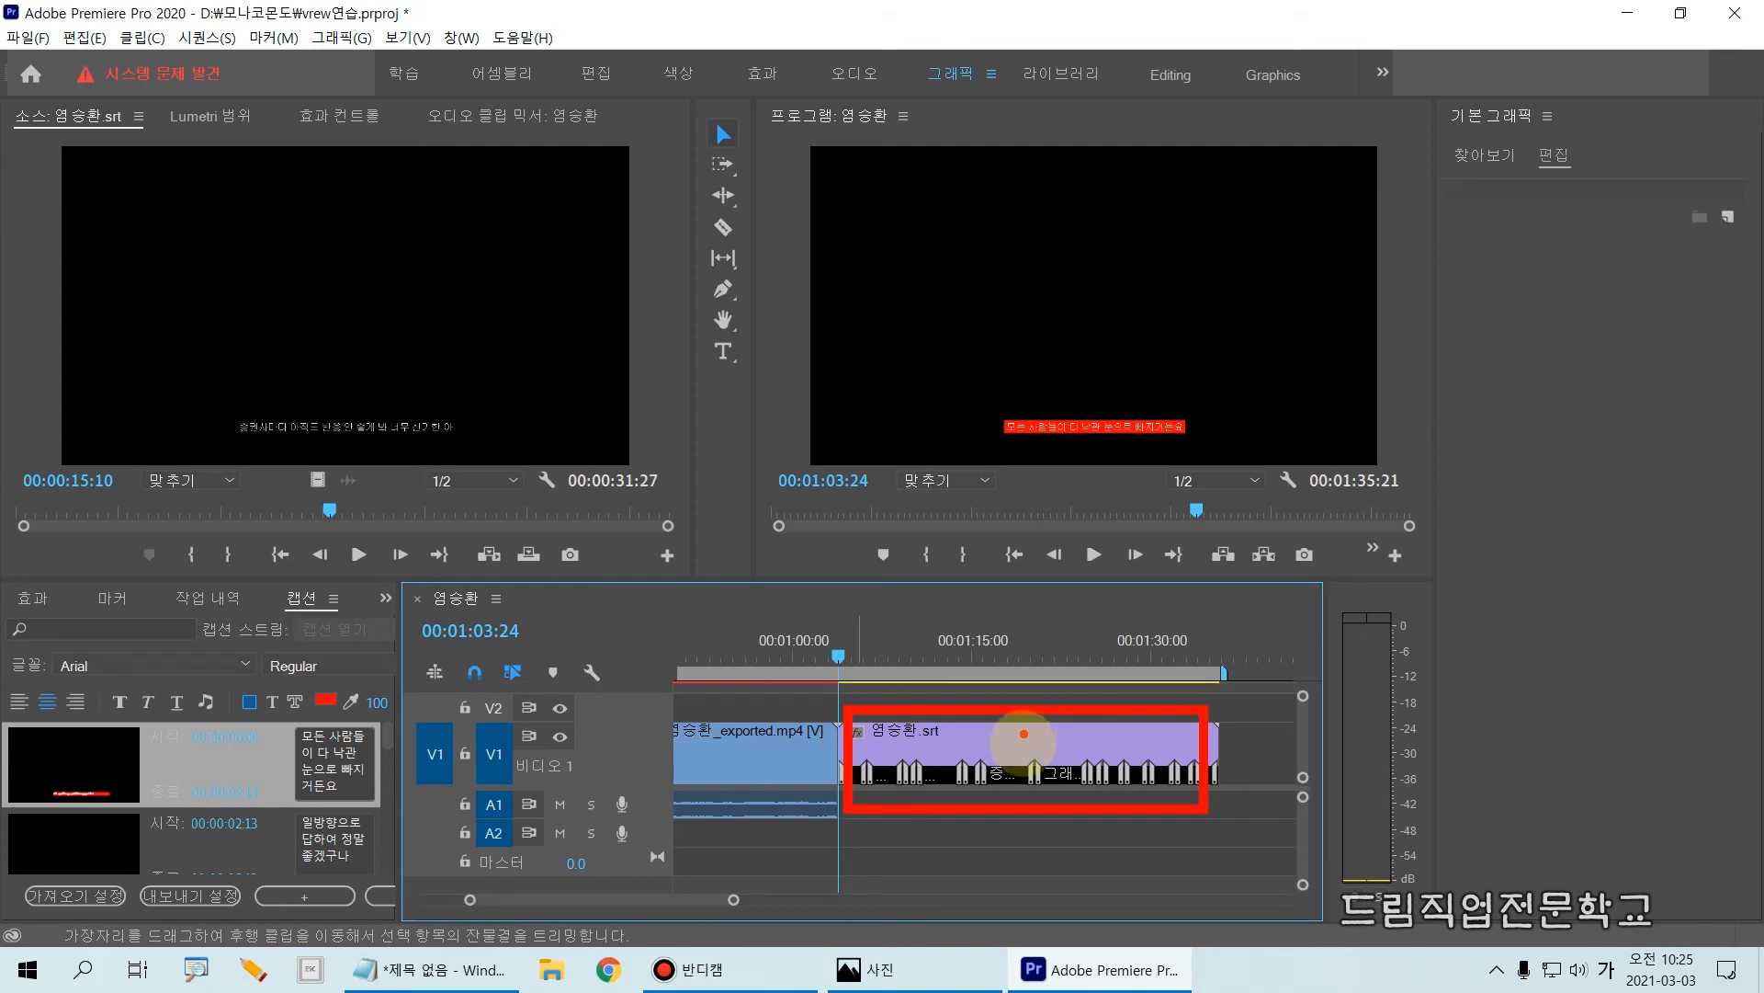
pyautogui.moveTo(1025, 703); pyautogui.dragTo(1022, 871)
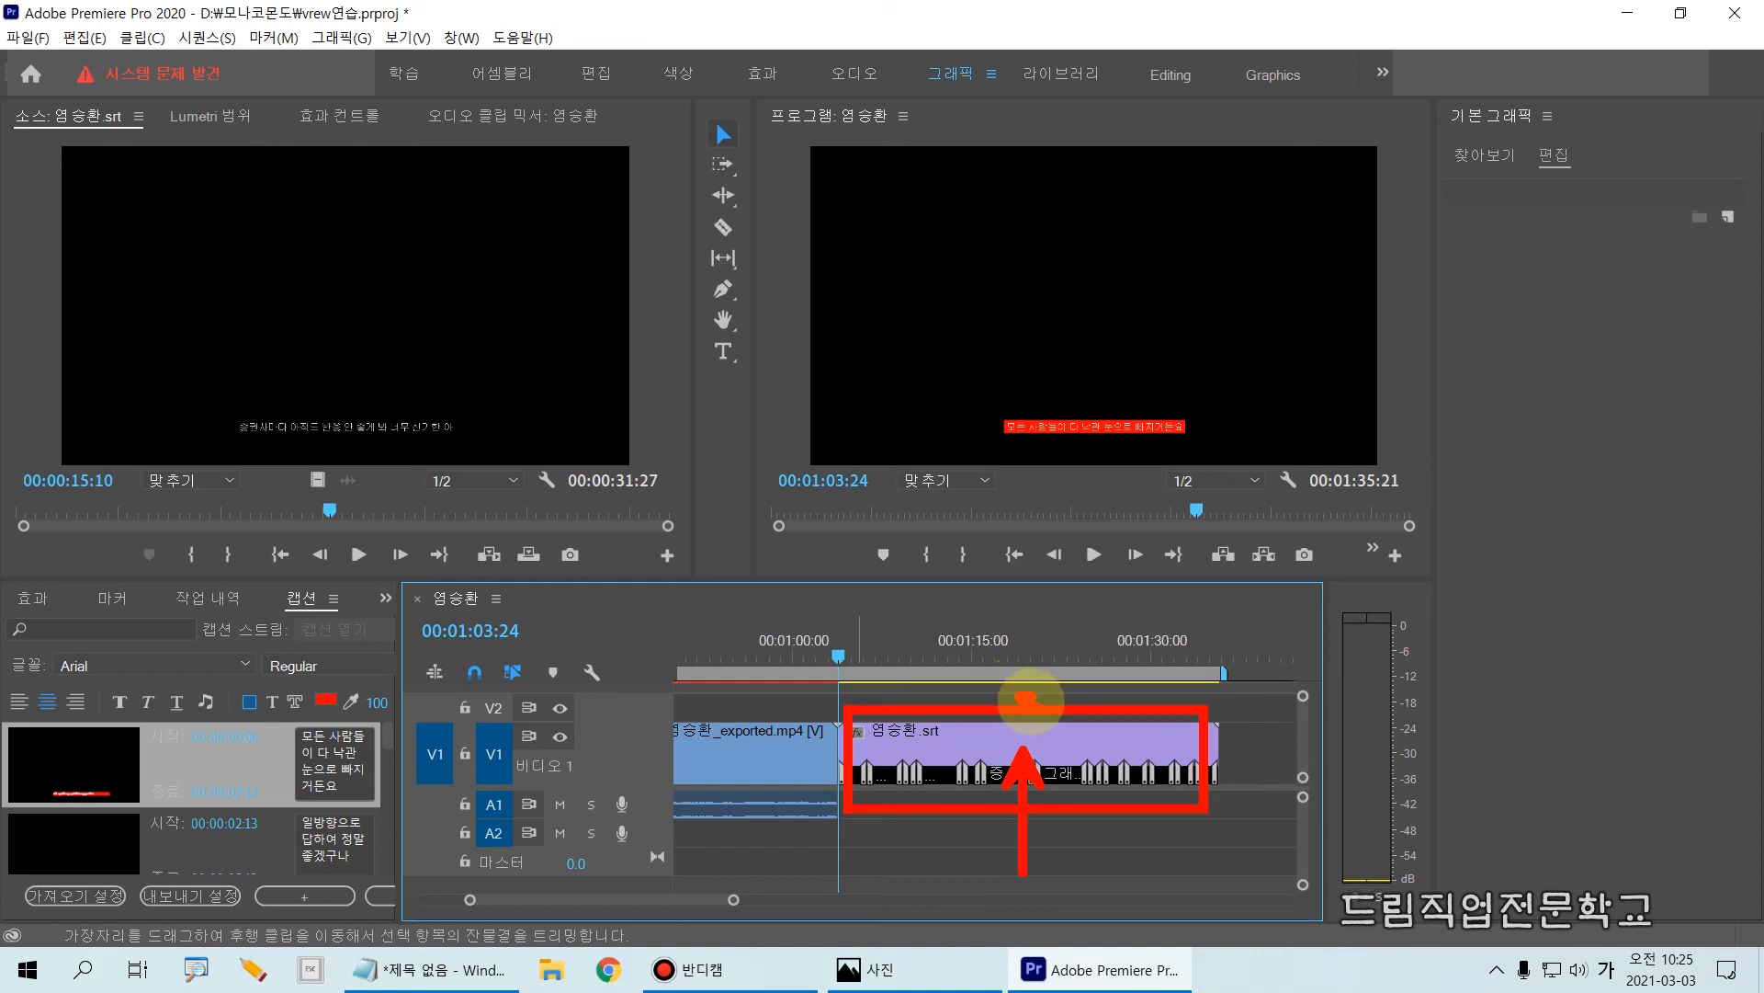
pyautogui.moveTo(965, 776); pyautogui.dragTo(956, 700)
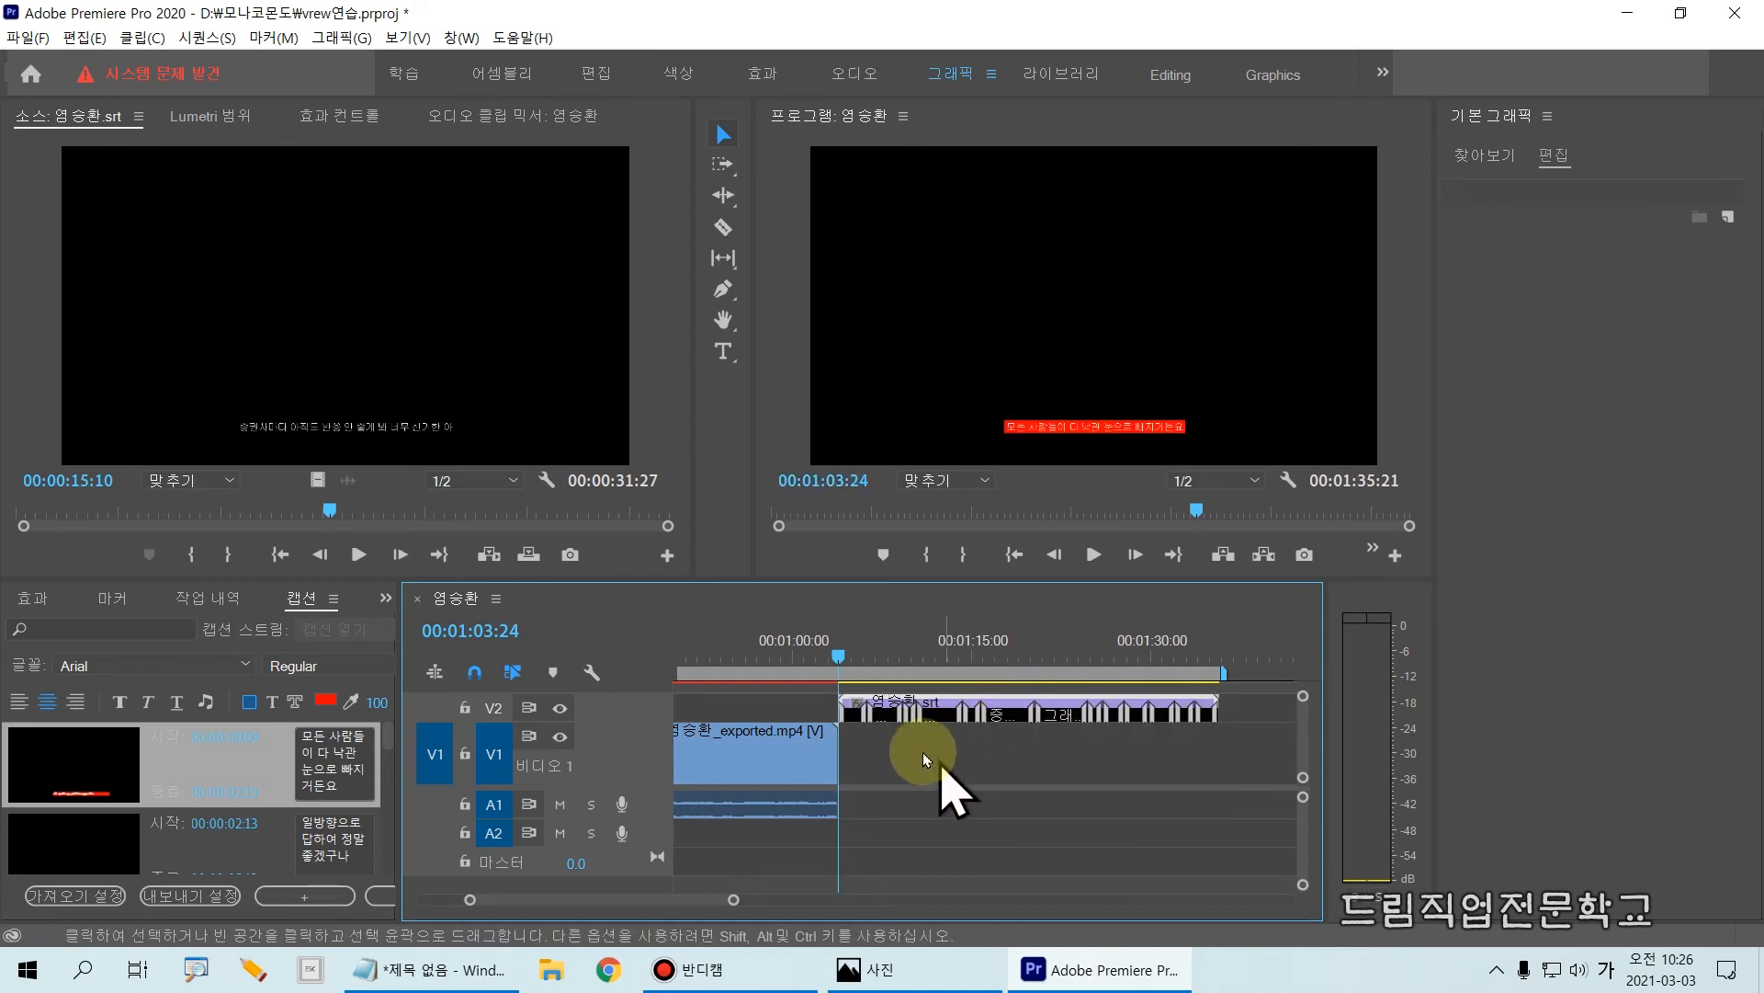
pyautogui.moveTo(837, 725)
pyautogui.mouseDown()
pyautogui.moveTo(929, 777)
pyautogui.moveTo(1228, 796)
pyautogui.mouseUp()
pyautogui.press('Escape')
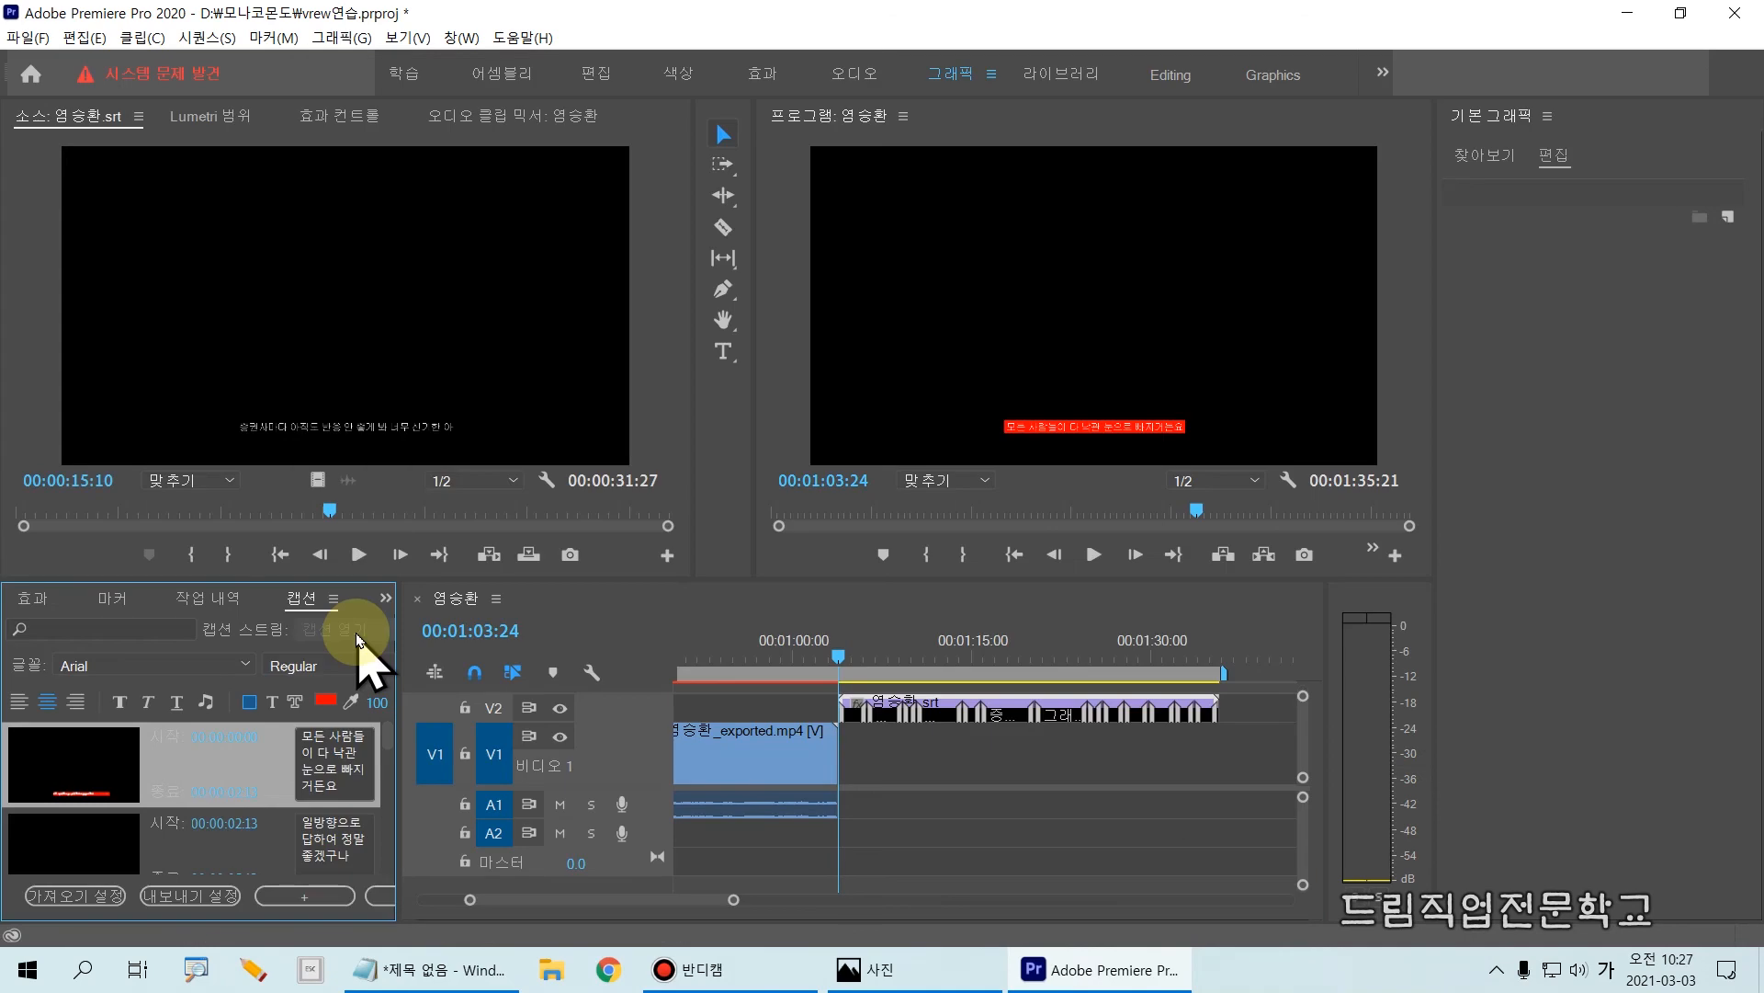
# Step: Import the original interview mp4, the one without the exported suffix, from the Bandicam folder into the project
pyautogui.hotkey('ctrl', 'i')
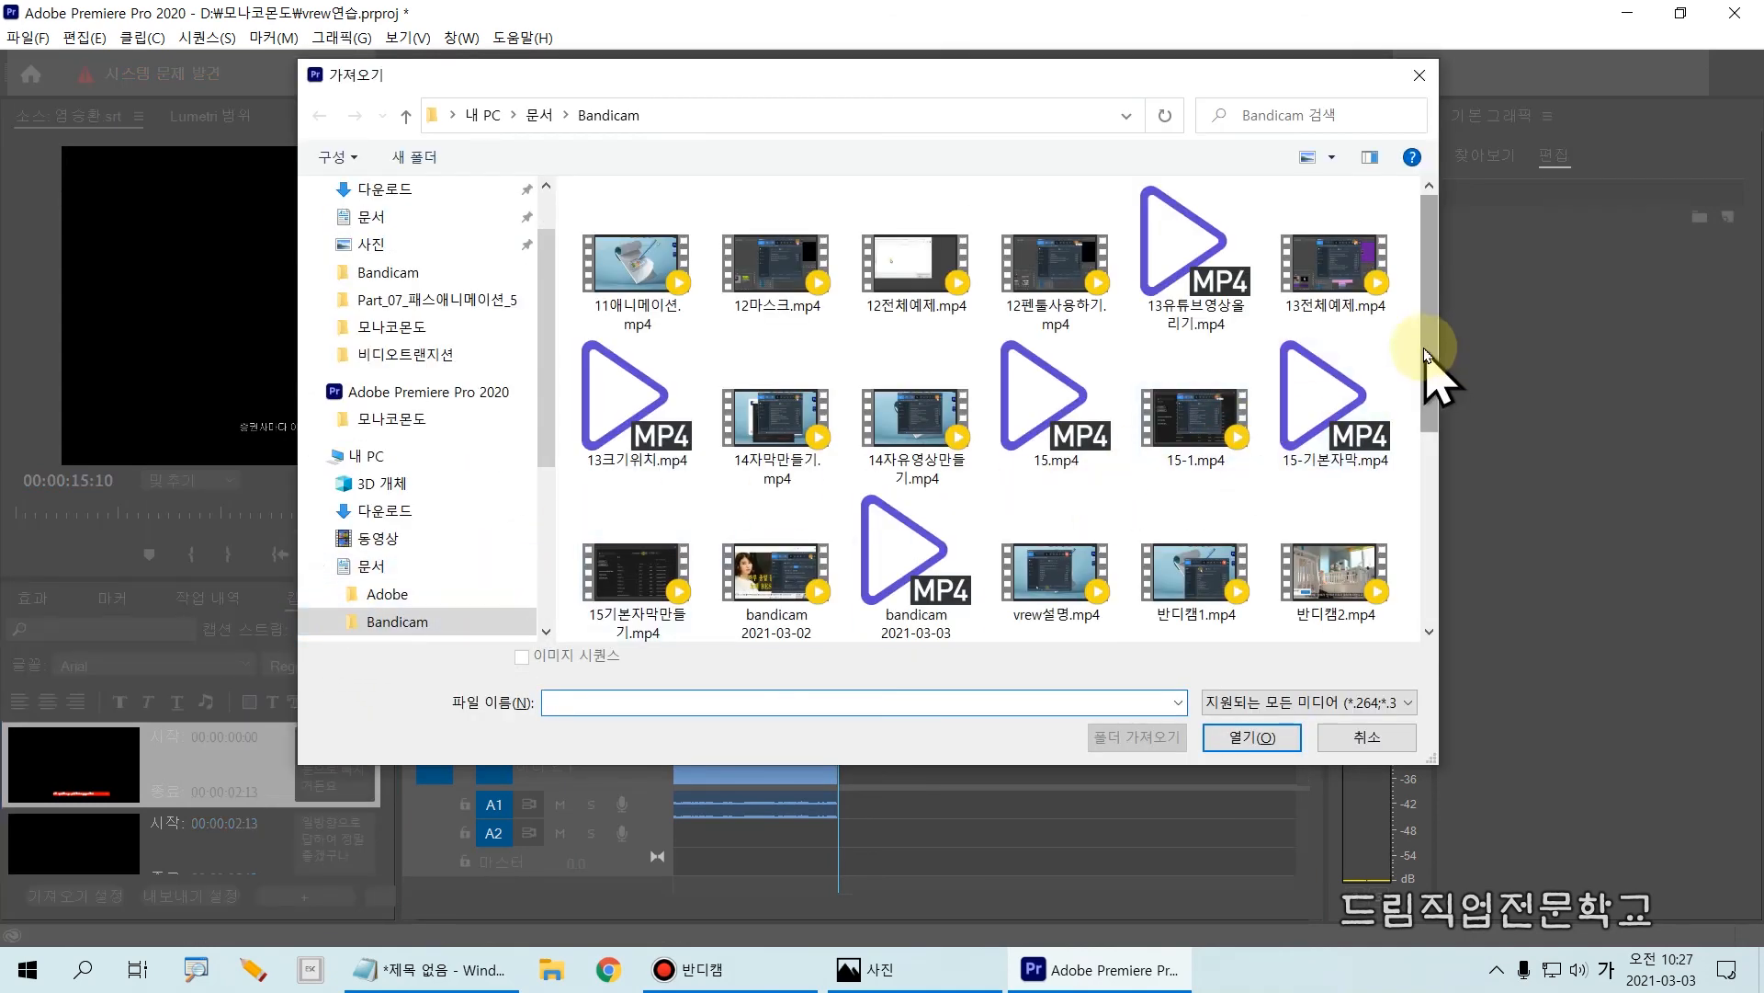
pyautogui.moveTo(1426, 354); pyautogui.dragTo(1406, 543)
pyautogui.hotkey('ctrl', '2')
pyautogui.moveTo(986, 374)
pyautogui.mouseDown()
pyautogui.moveTo(1013, 475)
pyautogui.moveTo(1130, 502)
pyautogui.mouseUp()
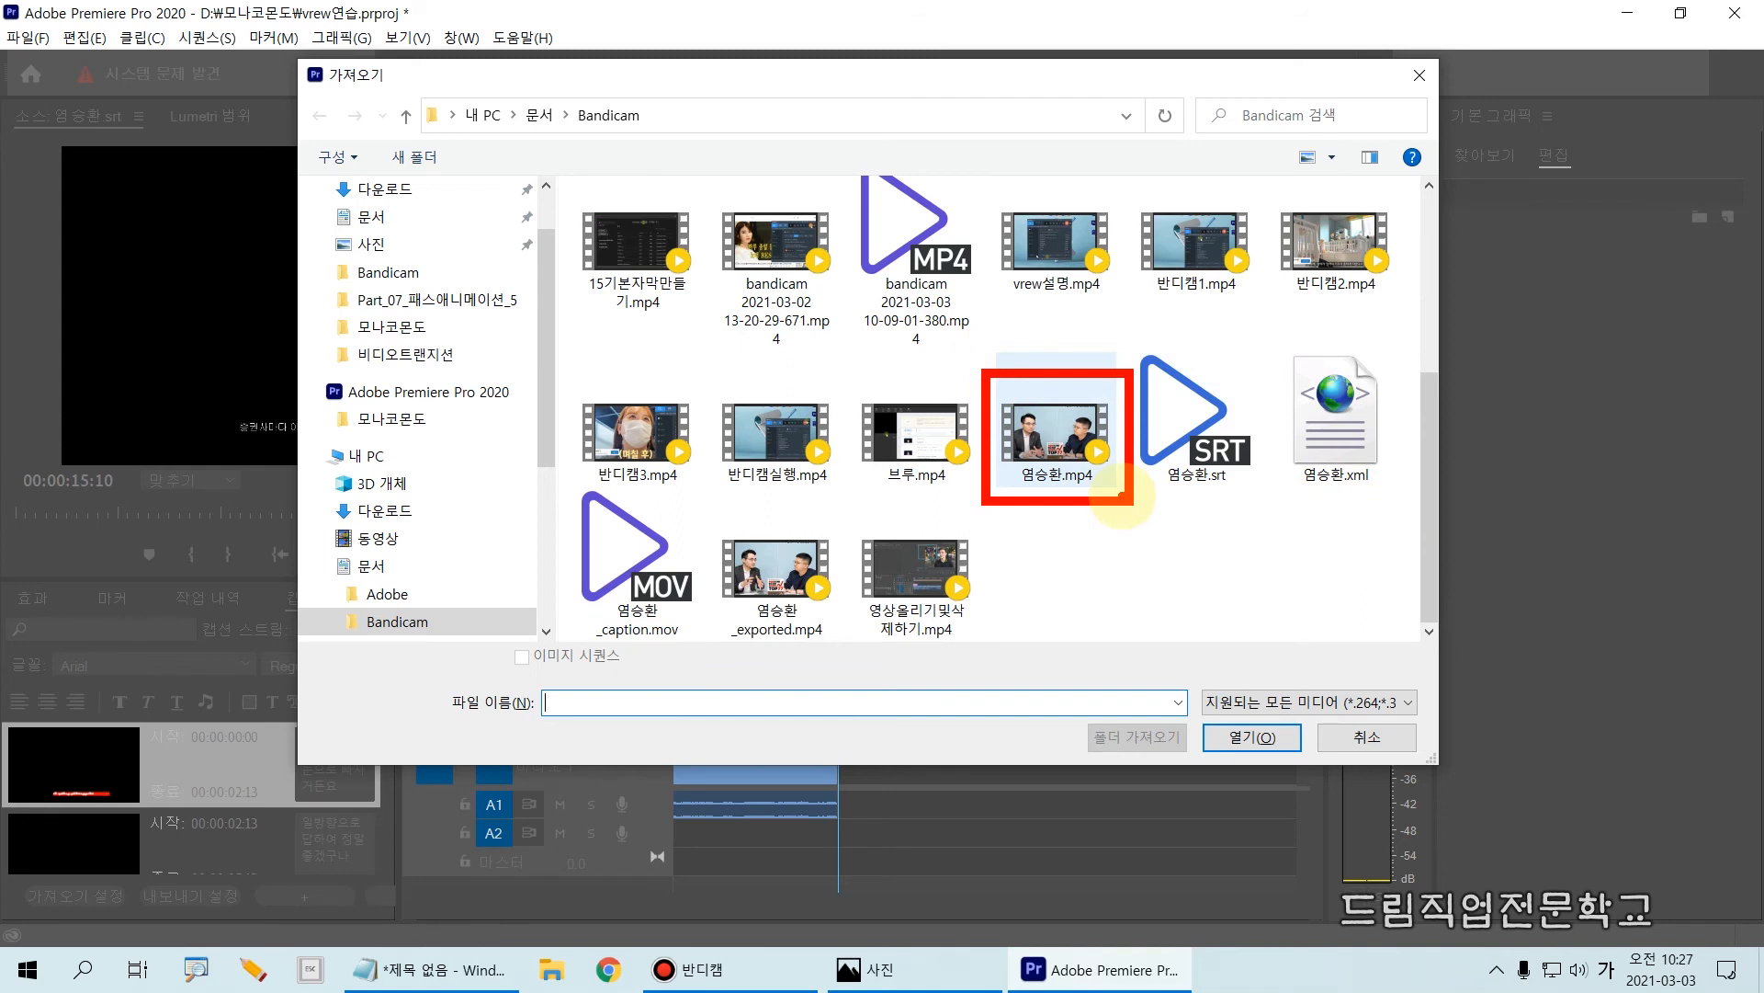
pyautogui.moveTo(1001, 404)
pyautogui.mouseDown()
pyautogui.moveTo(1025, 445)
pyautogui.moveTo(1075, 409)
pyautogui.mouseUp()
pyautogui.click(1068, 464)
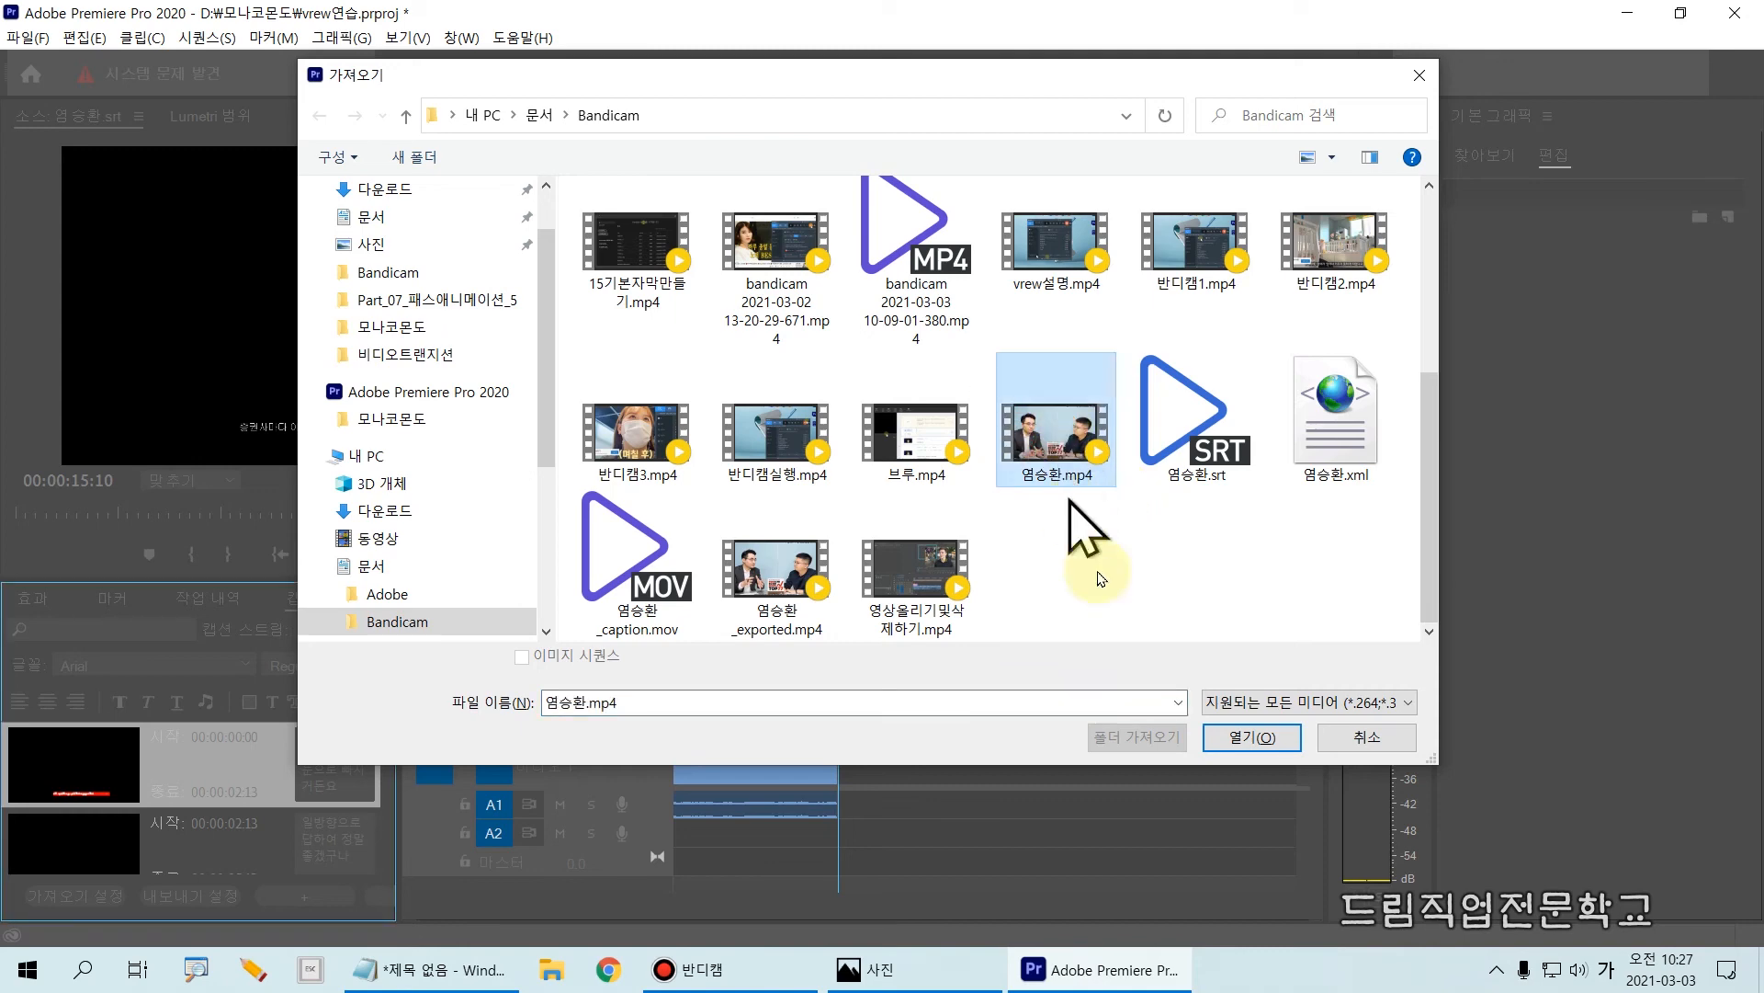
pyautogui.click(1250, 737)
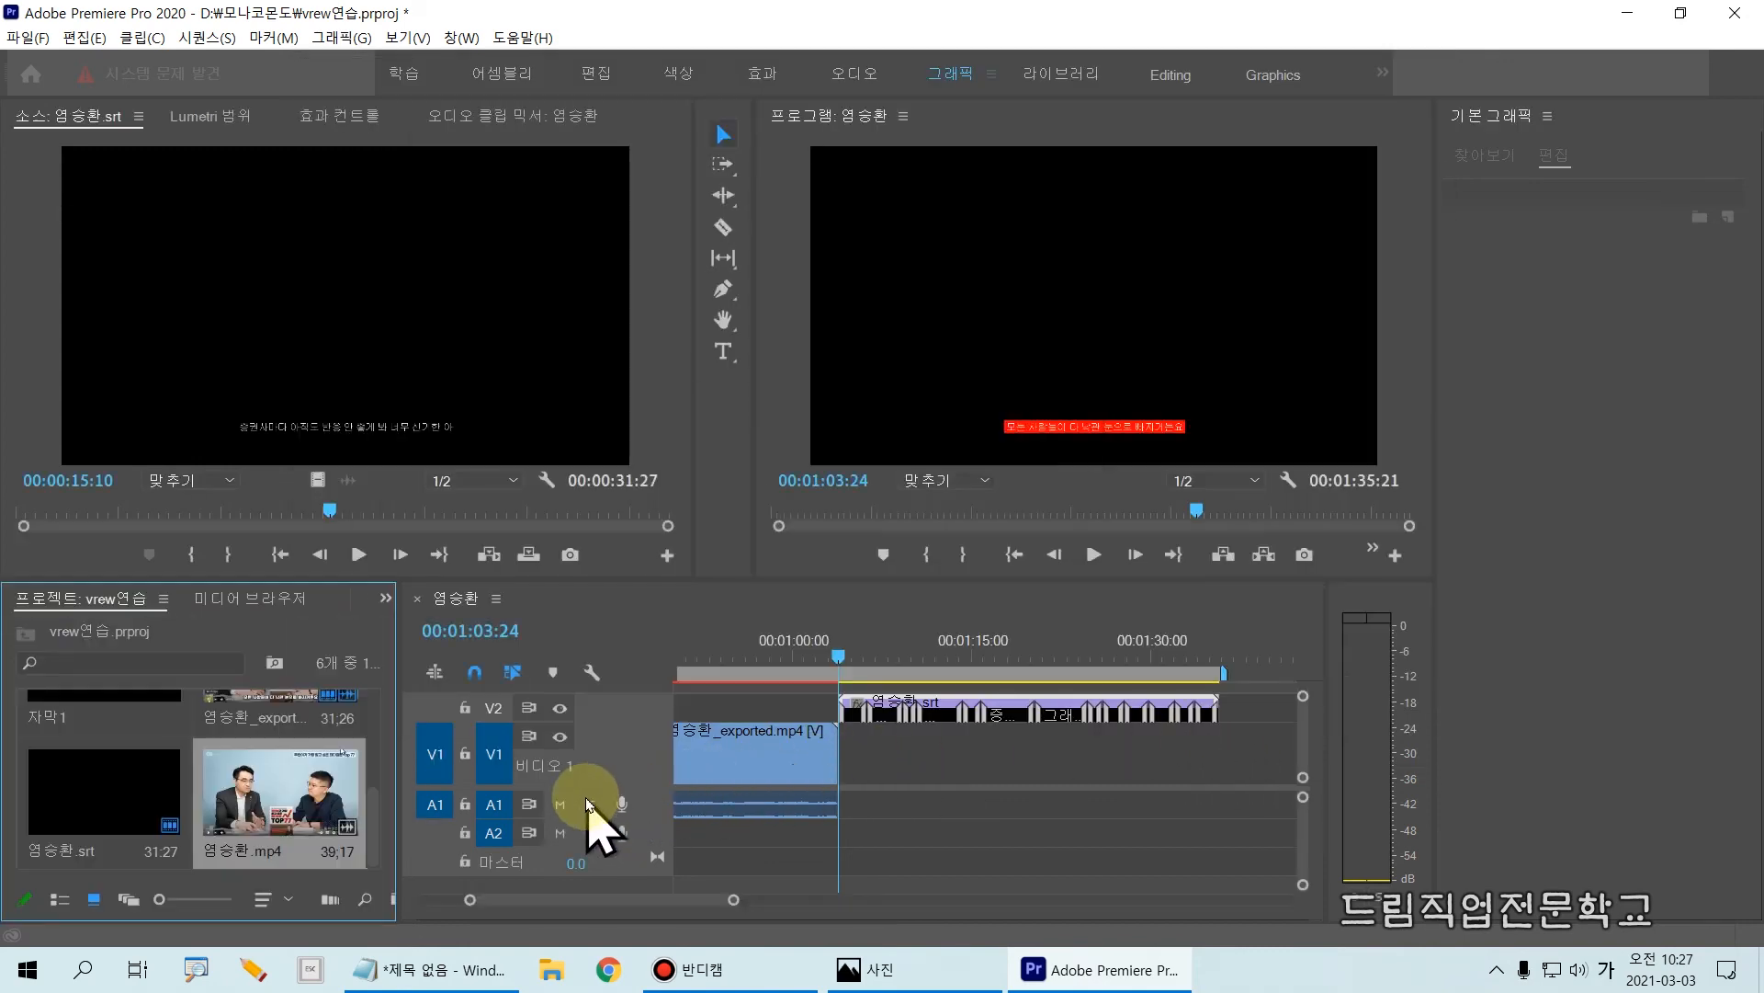
# Step: Place the imported original mp4 on V1 beneath the srt captions, starting at 00:01:03:24 directly after the exported clip
pyautogui.hotkey('ctrl', '2')
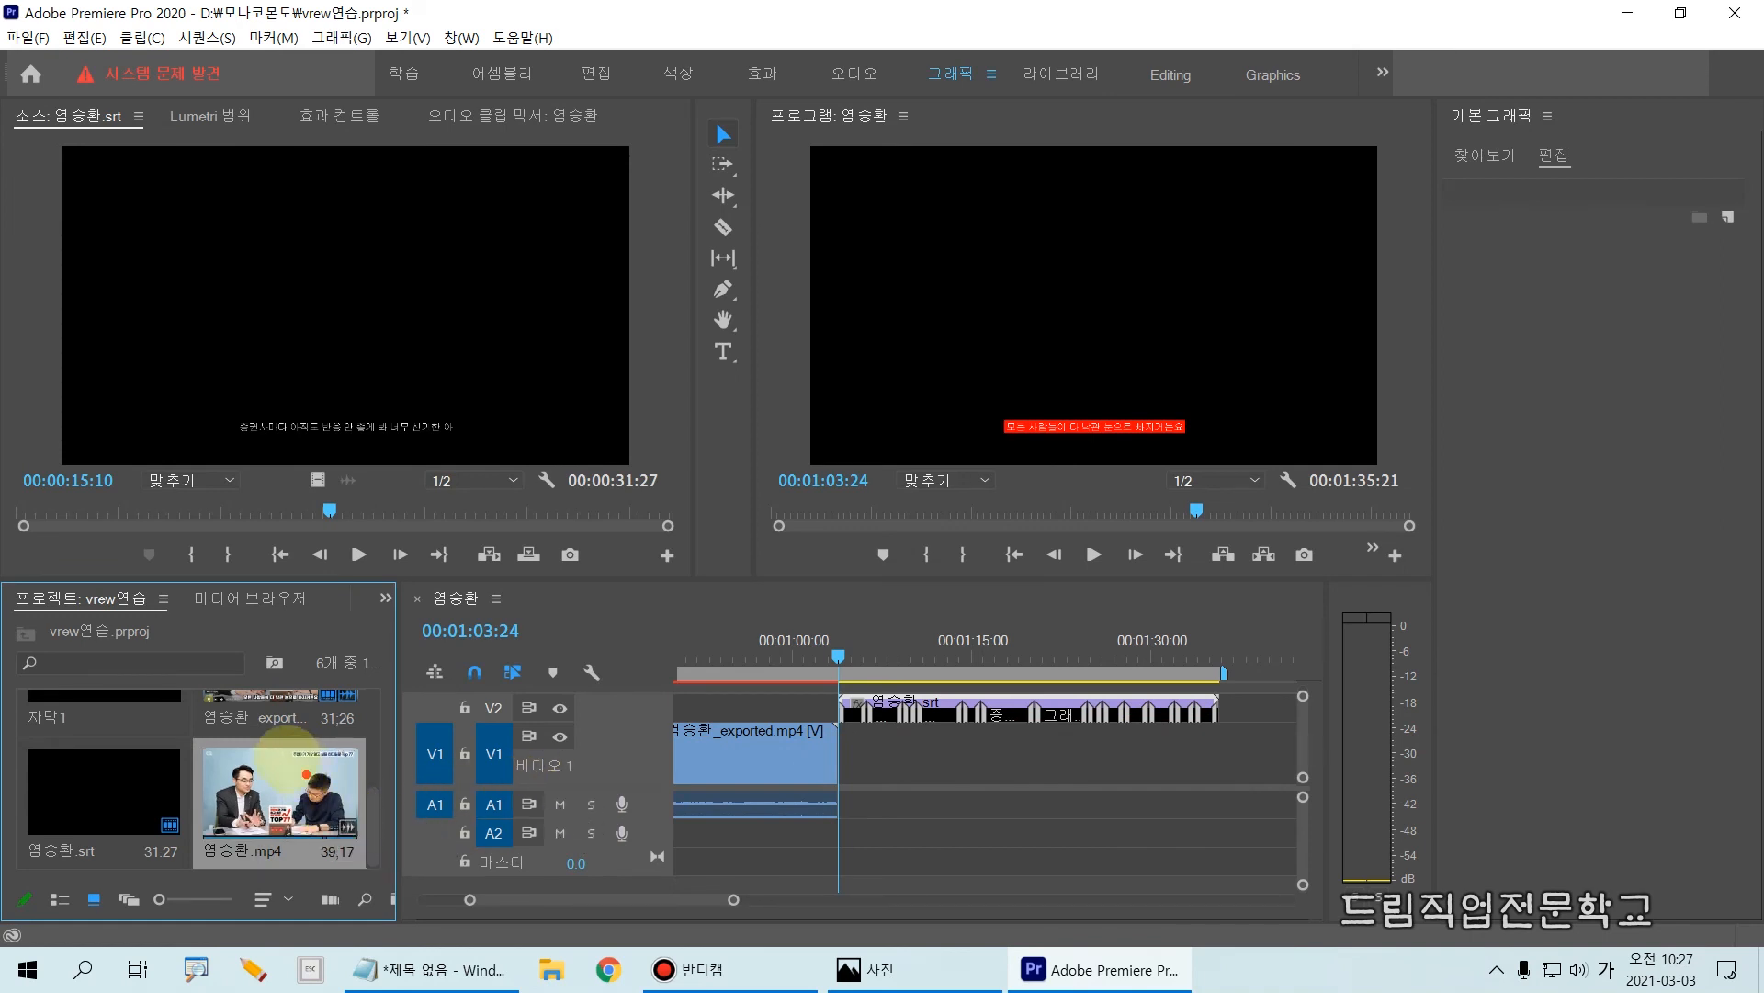
pyautogui.moveTo(193, 733)
pyautogui.mouseDown()
pyautogui.moveTo(291, 837)
pyautogui.moveTo(370, 882)
pyautogui.mouseUp()
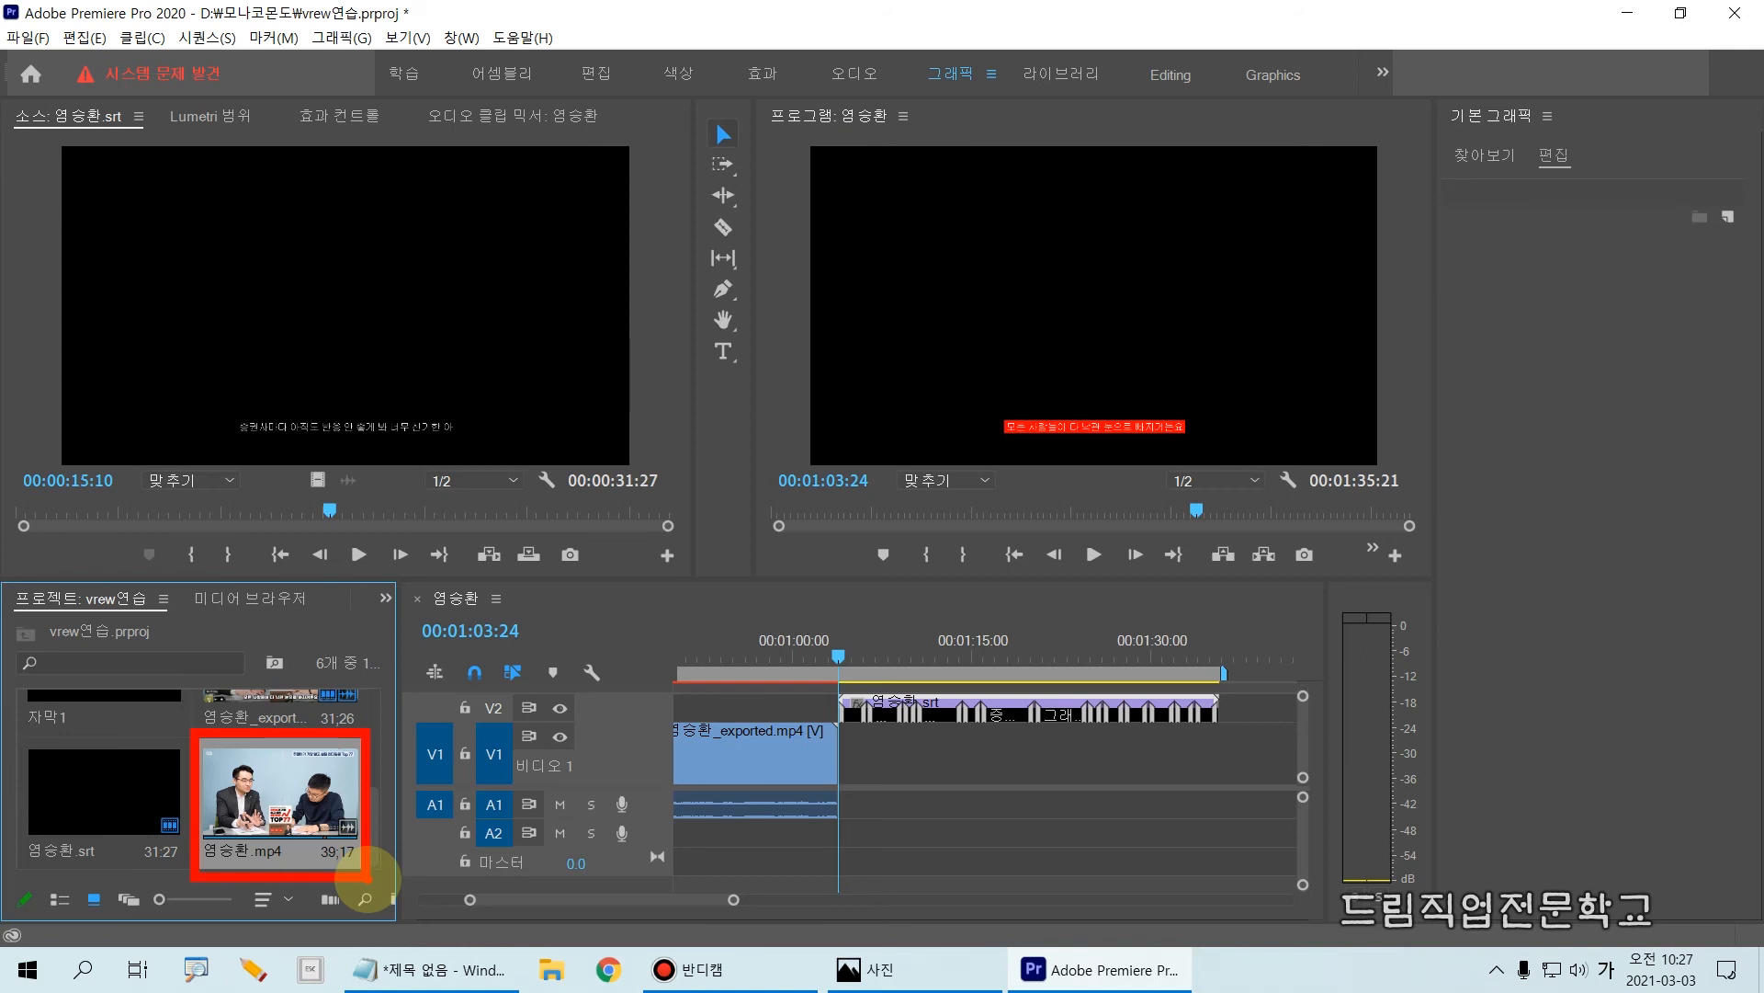
pyautogui.moveTo(275, 836); pyautogui.dragTo(851, 796)
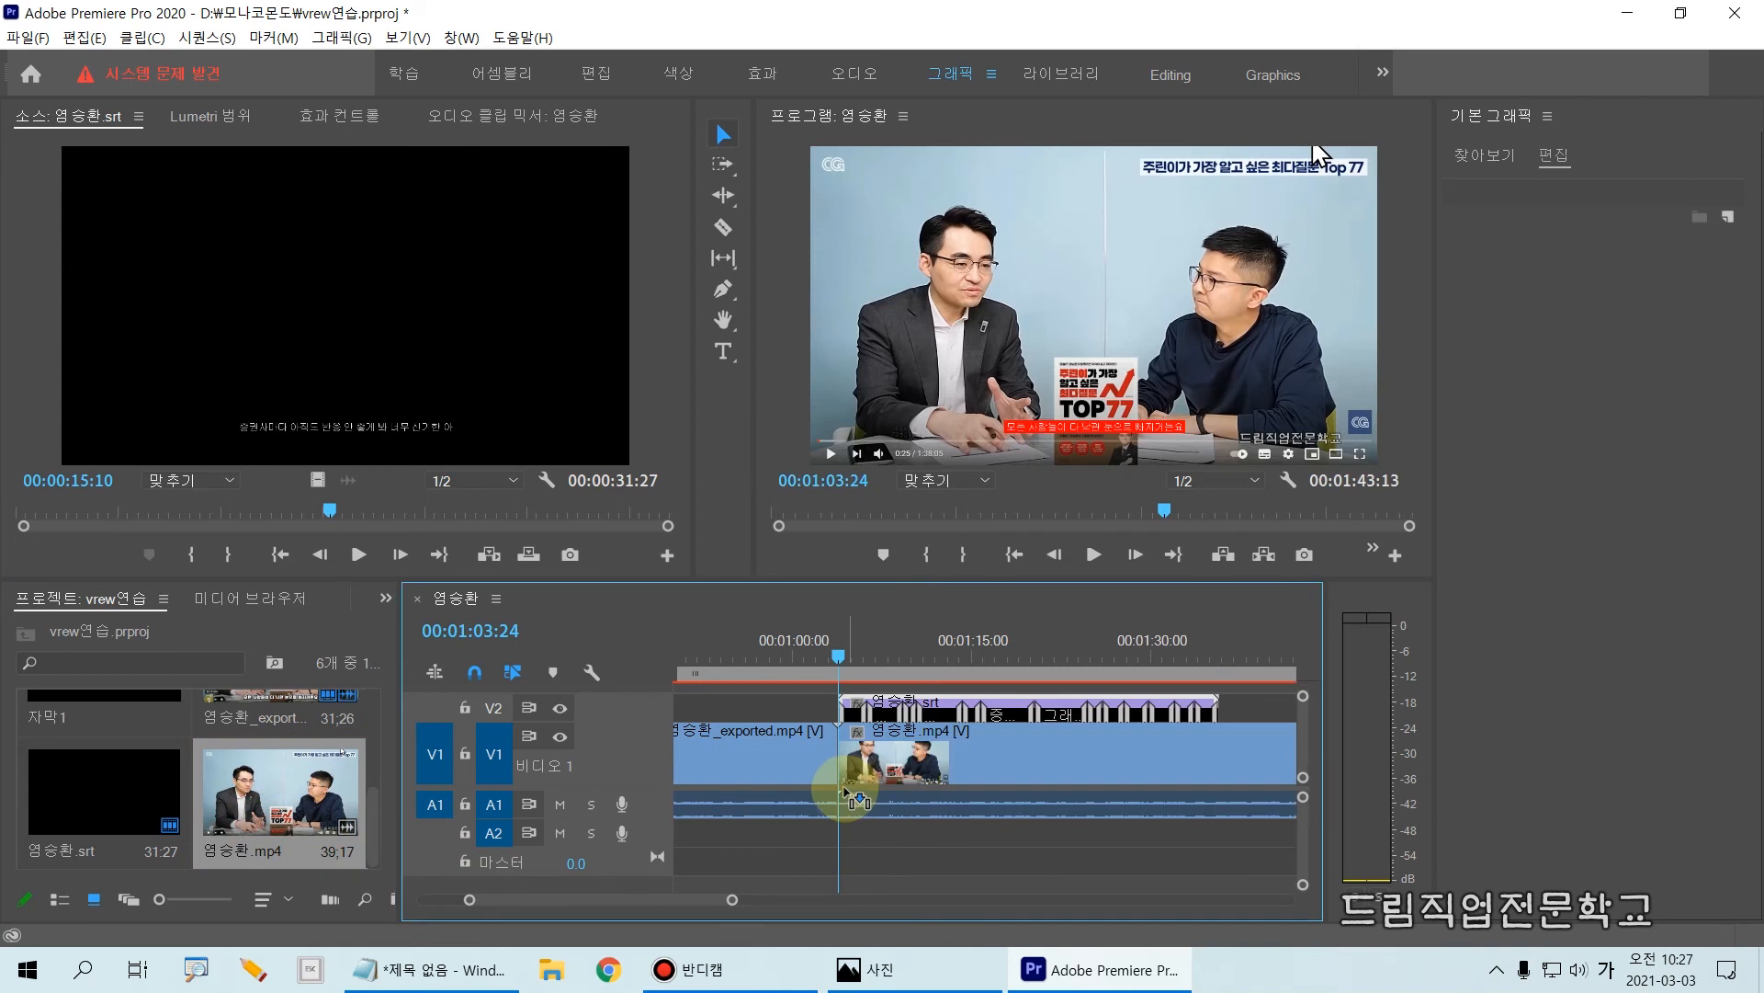
pyautogui.moveTo(839, 716); pyautogui.dragTo(869, 808)
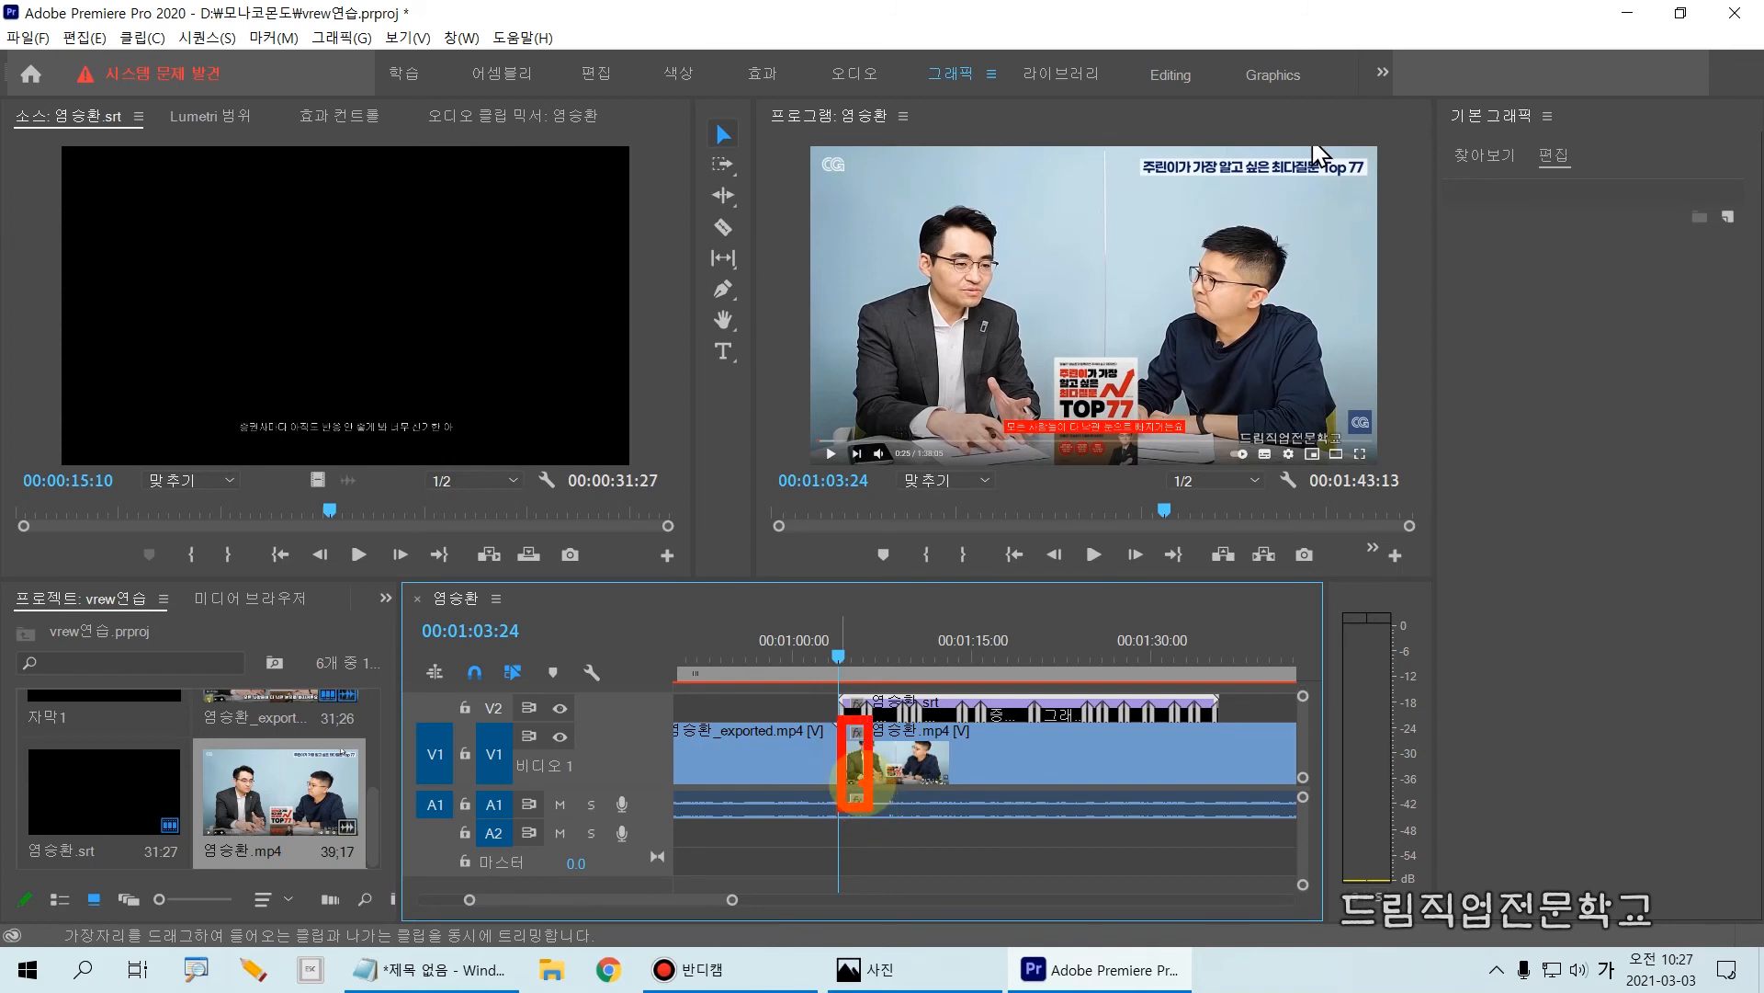
pyautogui.press('Escape')
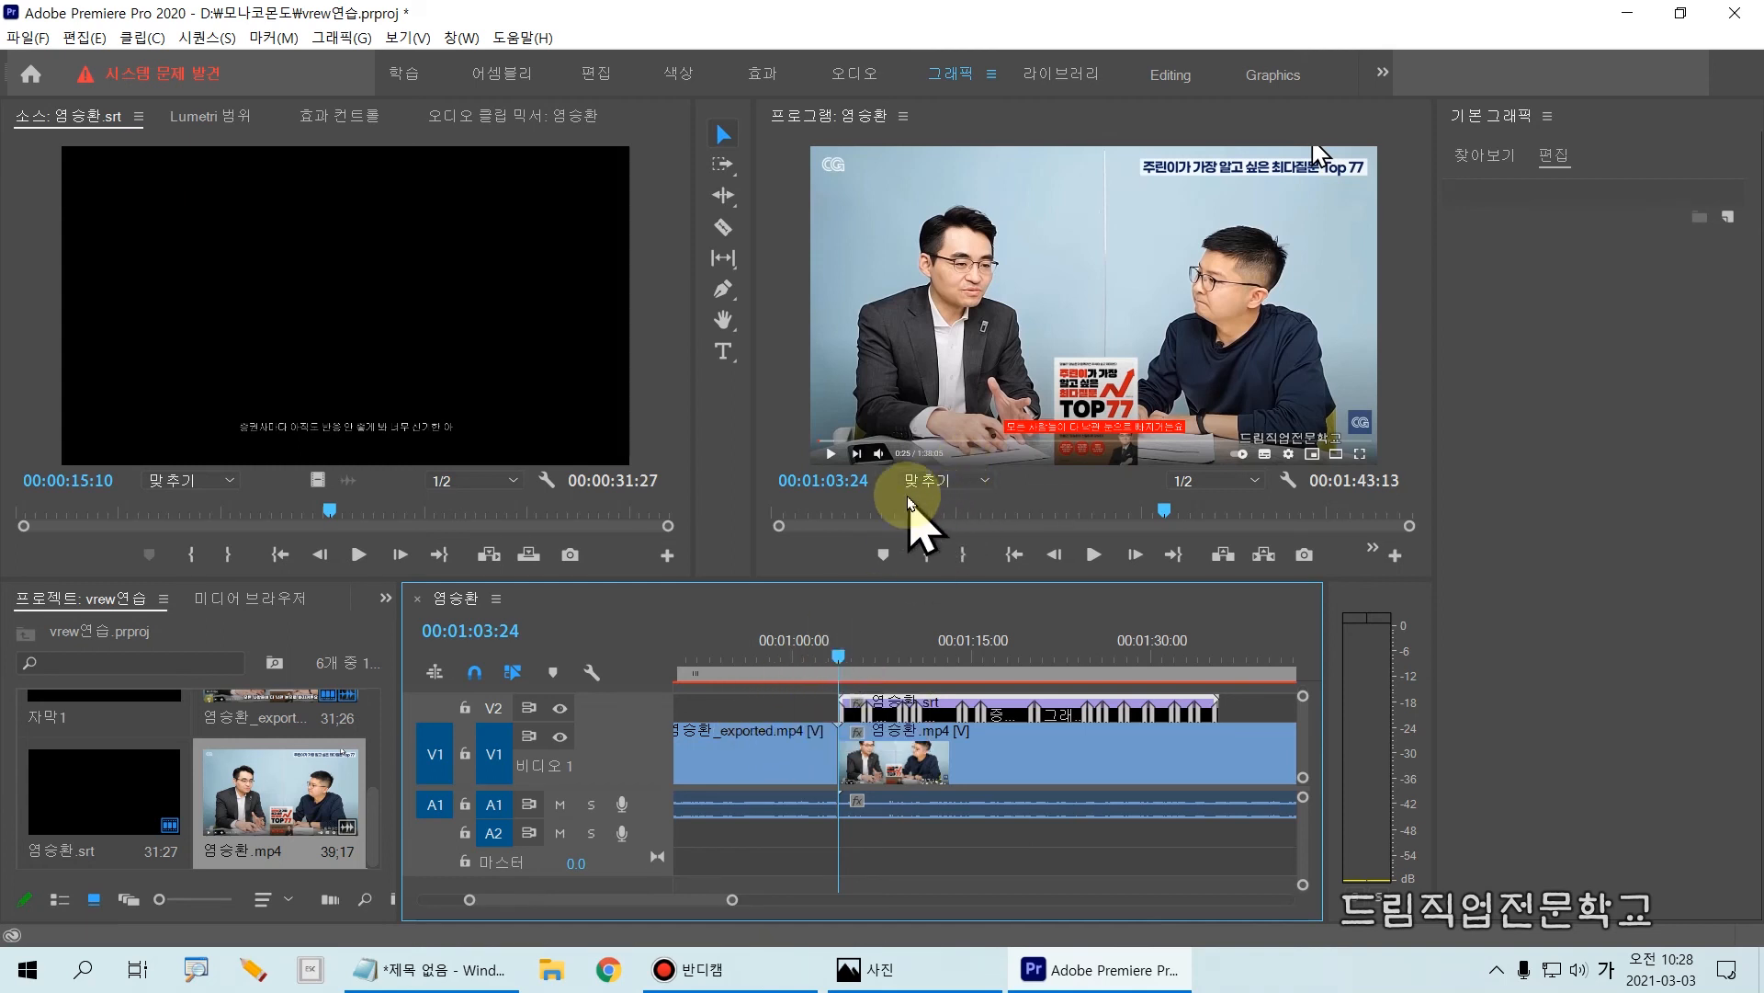
# Step: Play the sequence from 00:01:03:24 to compare the srt captions with the speech, and return the playhead to that start
pyautogui.press('space')
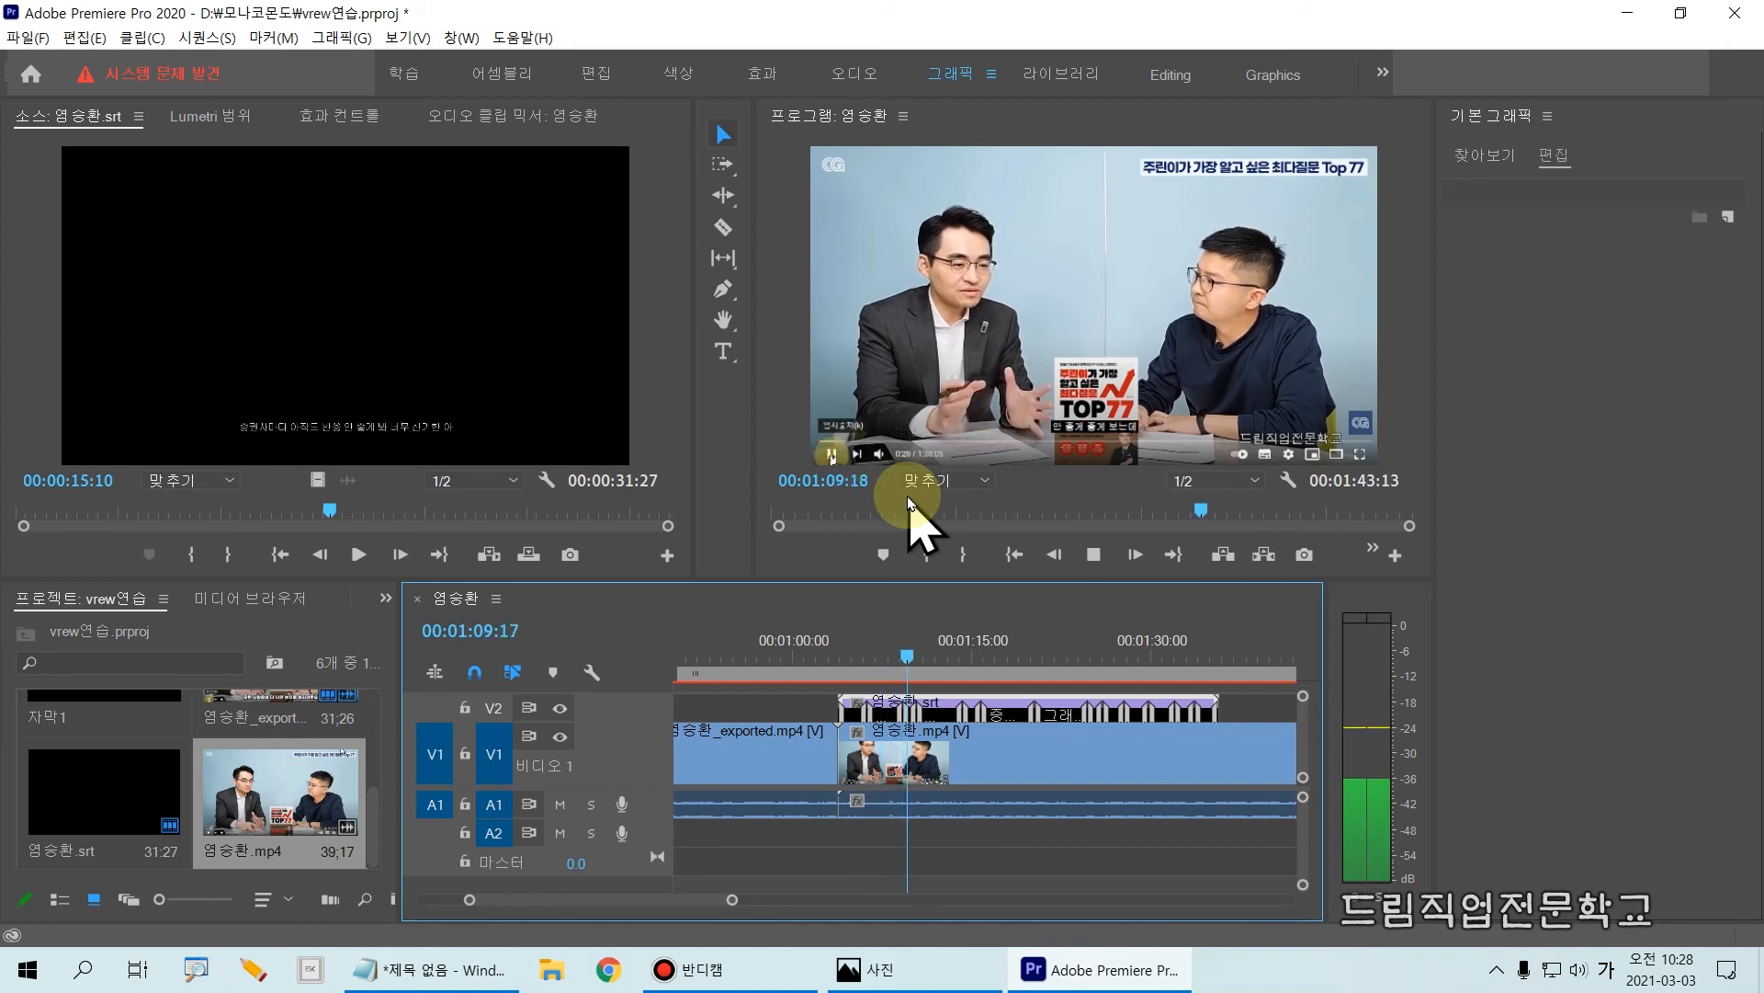
pyautogui.press('space')
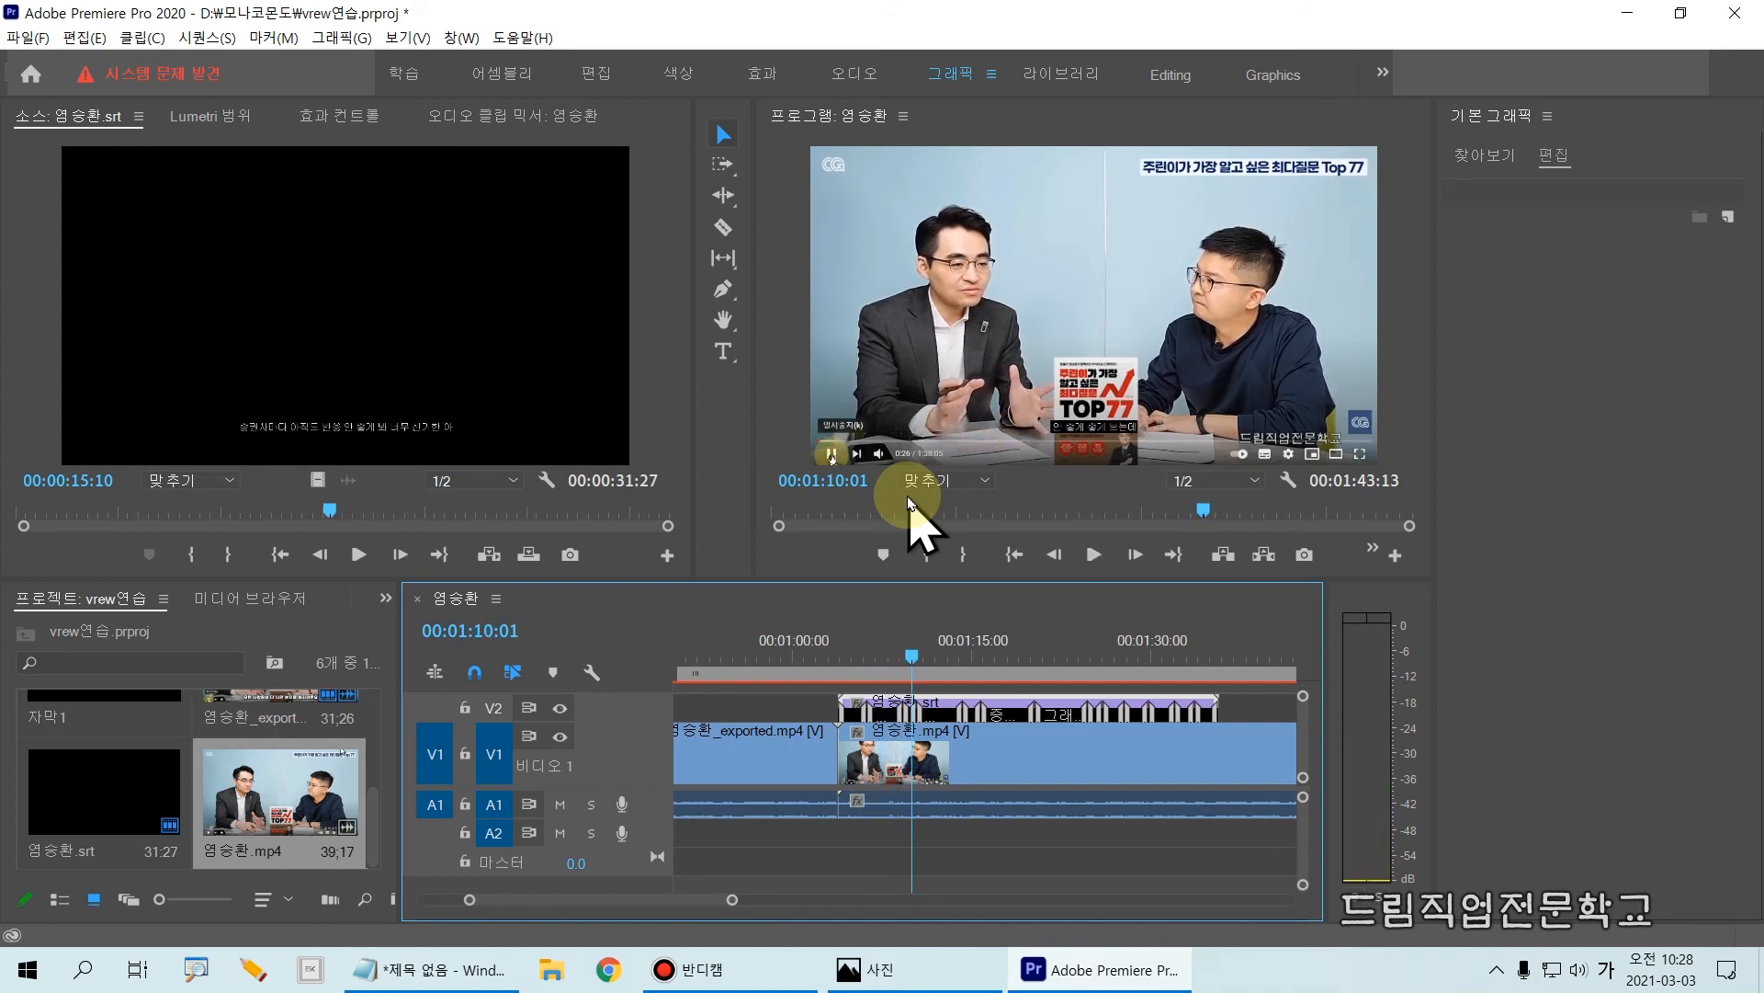
pyautogui.moveTo(911, 656); pyautogui.dragTo(893, 733)
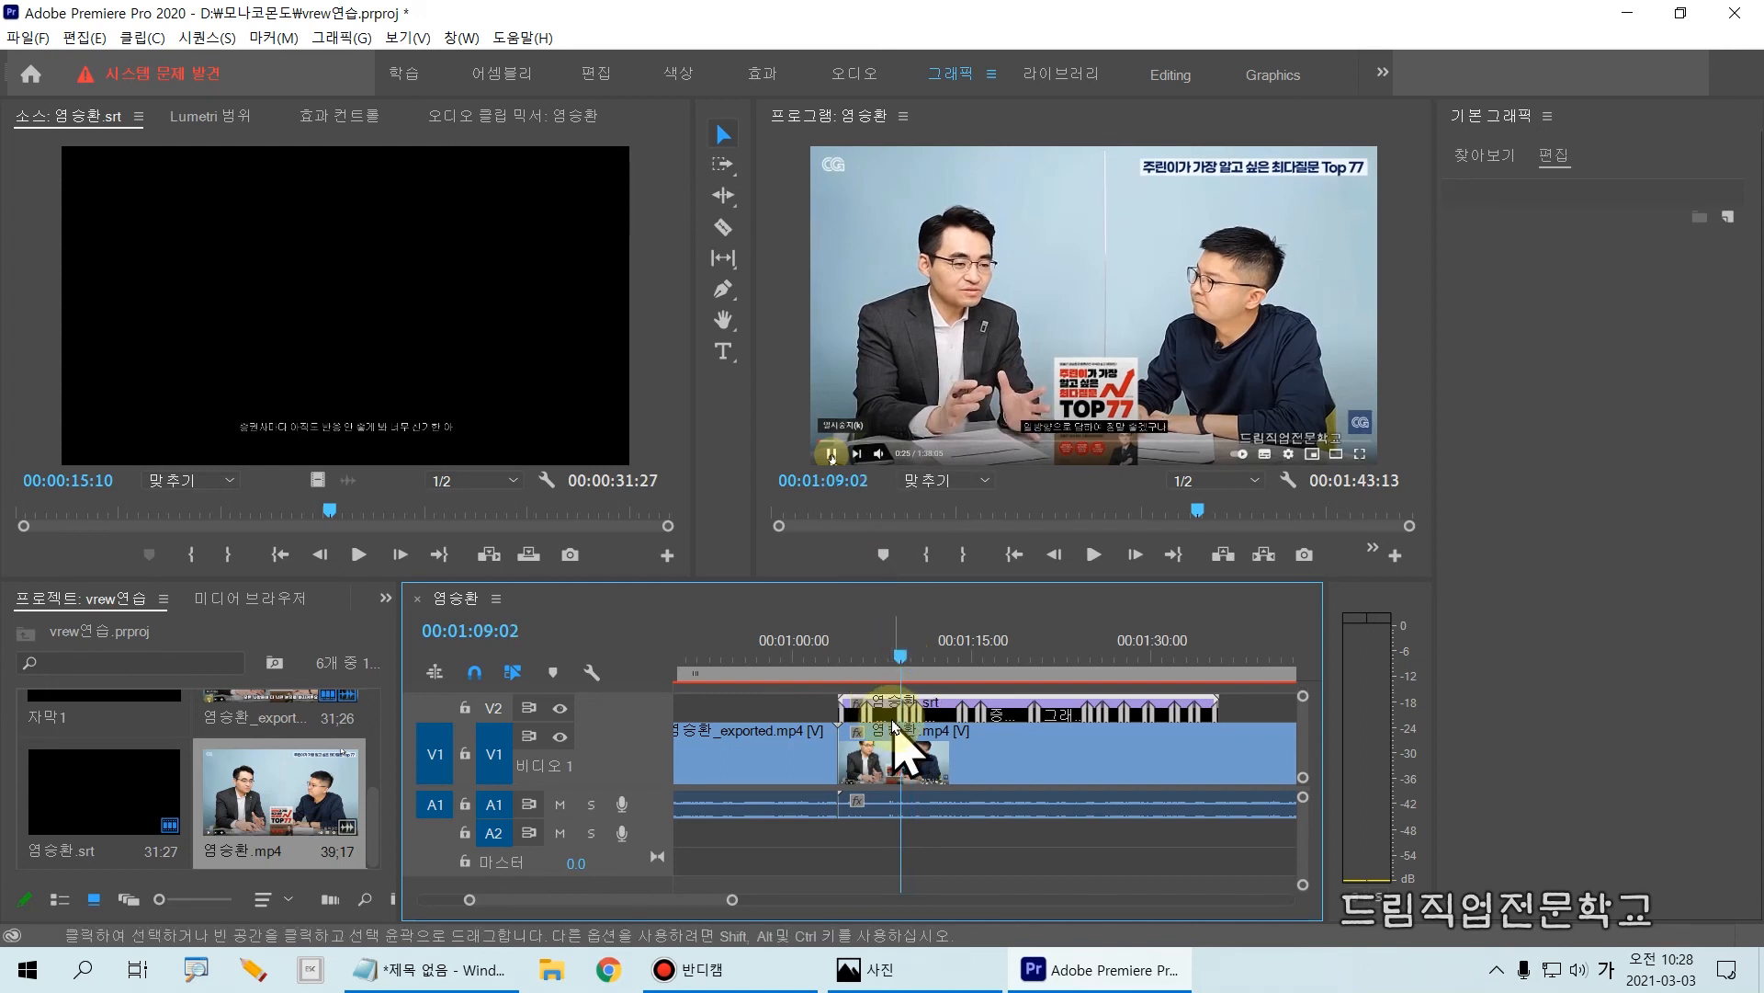
pyautogui.hotkey('ctrl', '2')
pyautogui.moveTo(895, 636); pyautogui.dragTo(909, 880)
pyautogui.press('Escape')
pyautogui.moveTo(899, 656); pyautogui.dragTo(833, 640)
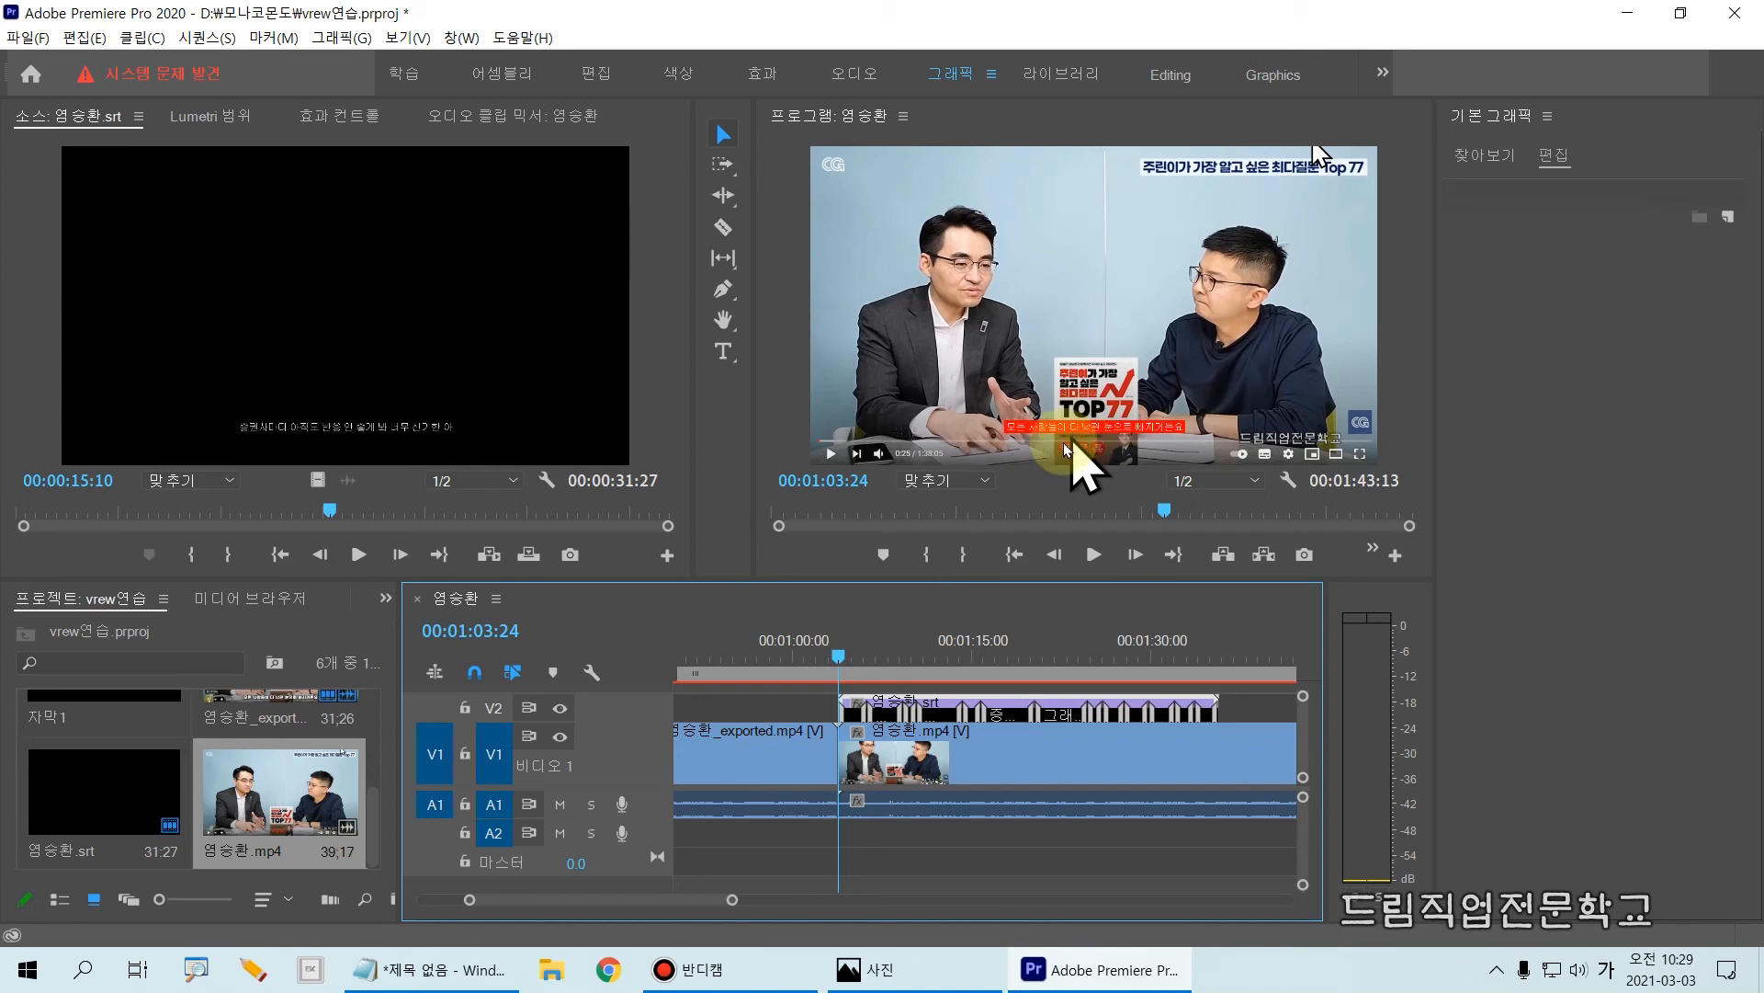
# Step: Play the captioned video from 00:01:05:24 and add a marker to the srt clip during playback
pyautogui.moveTo(841, 673); pyautogui.dragTo(866, 686)
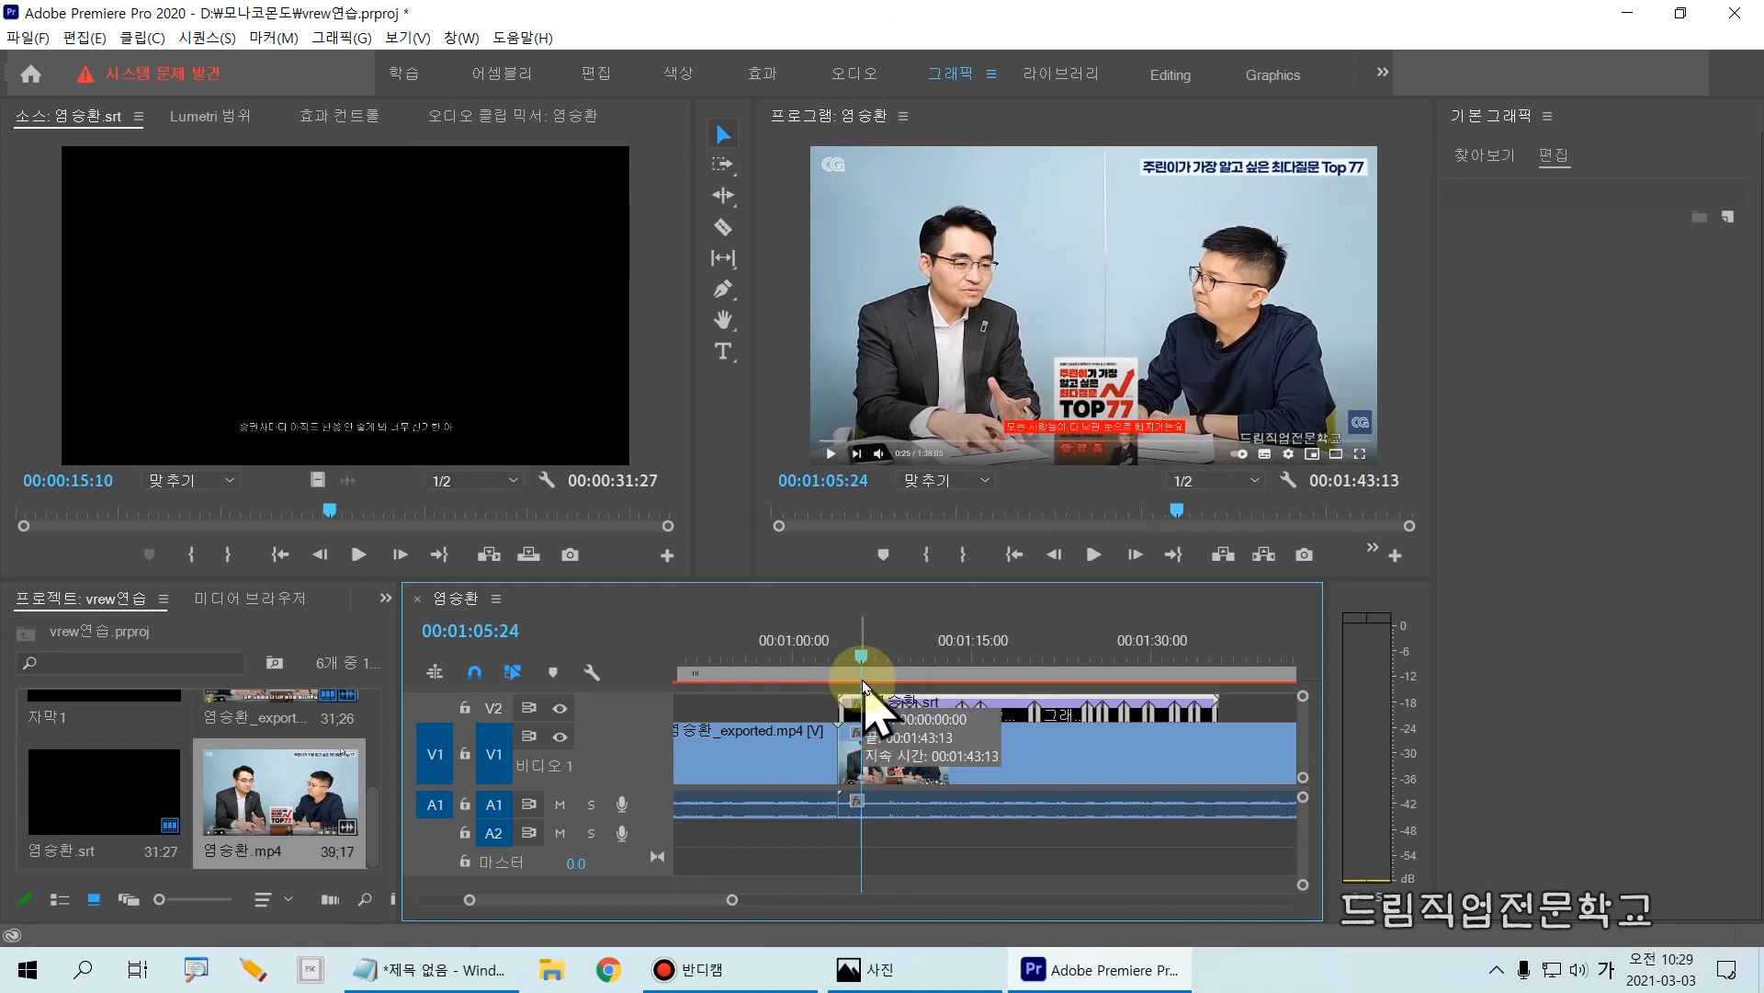
pyautogui.press('space')
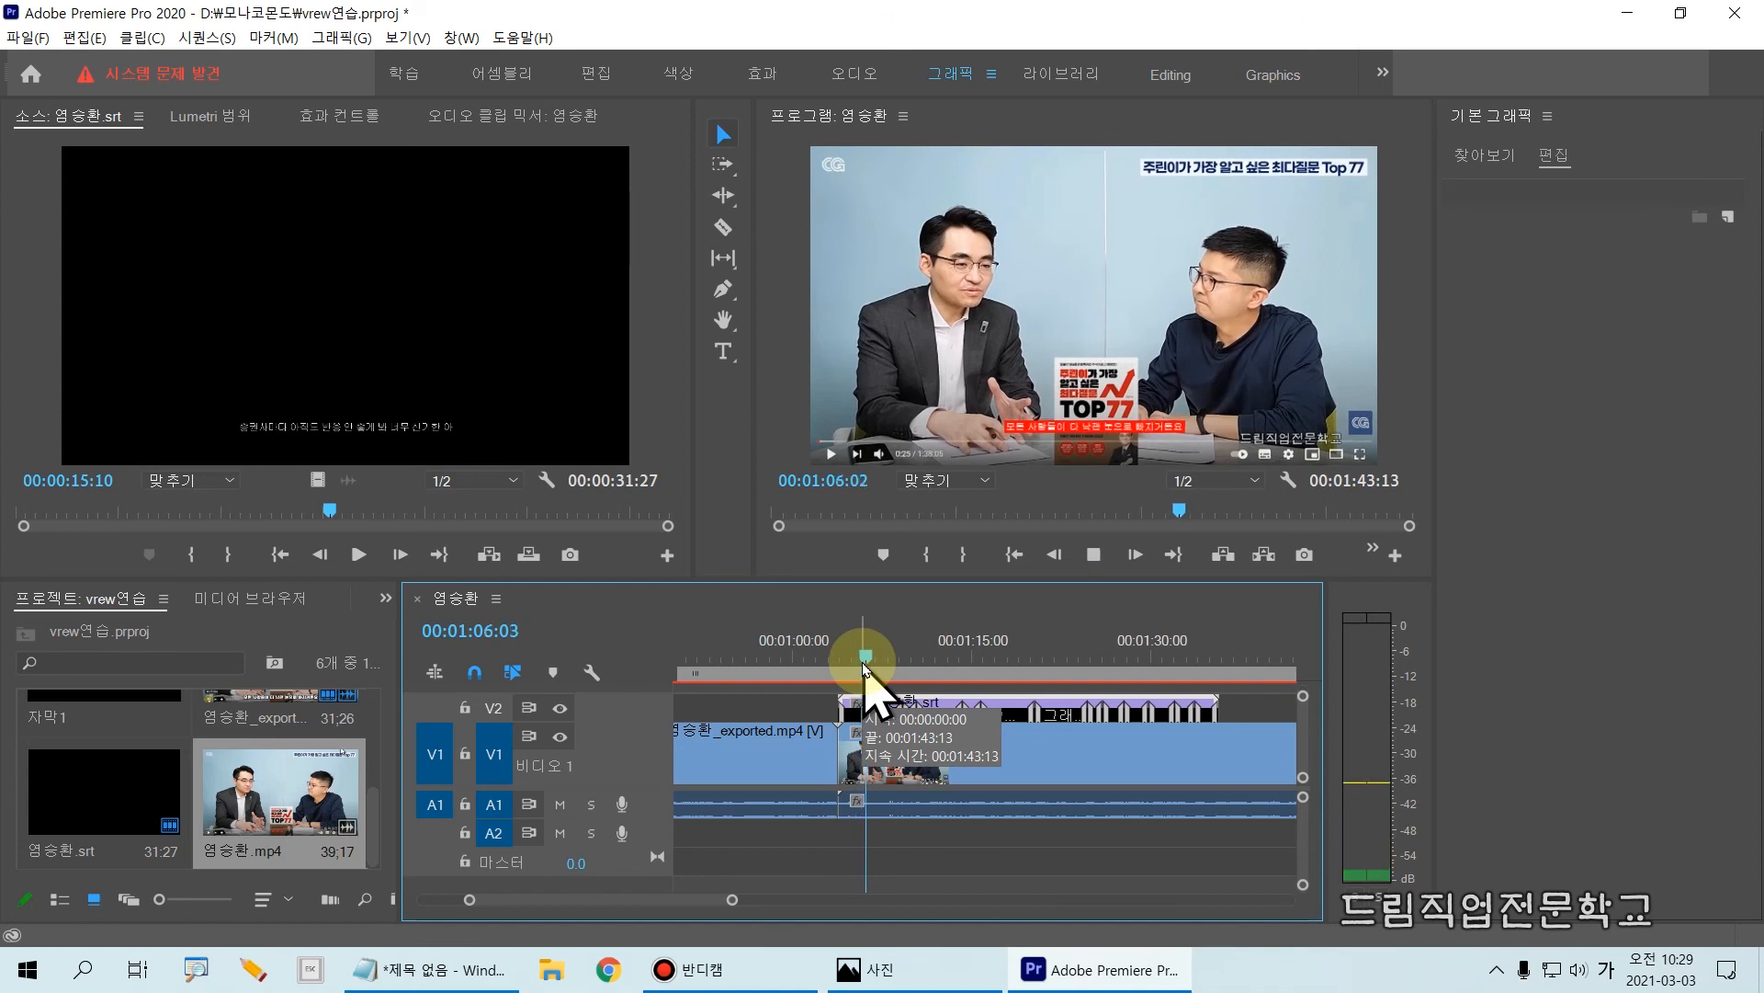
pyautogui.click(552, 672)
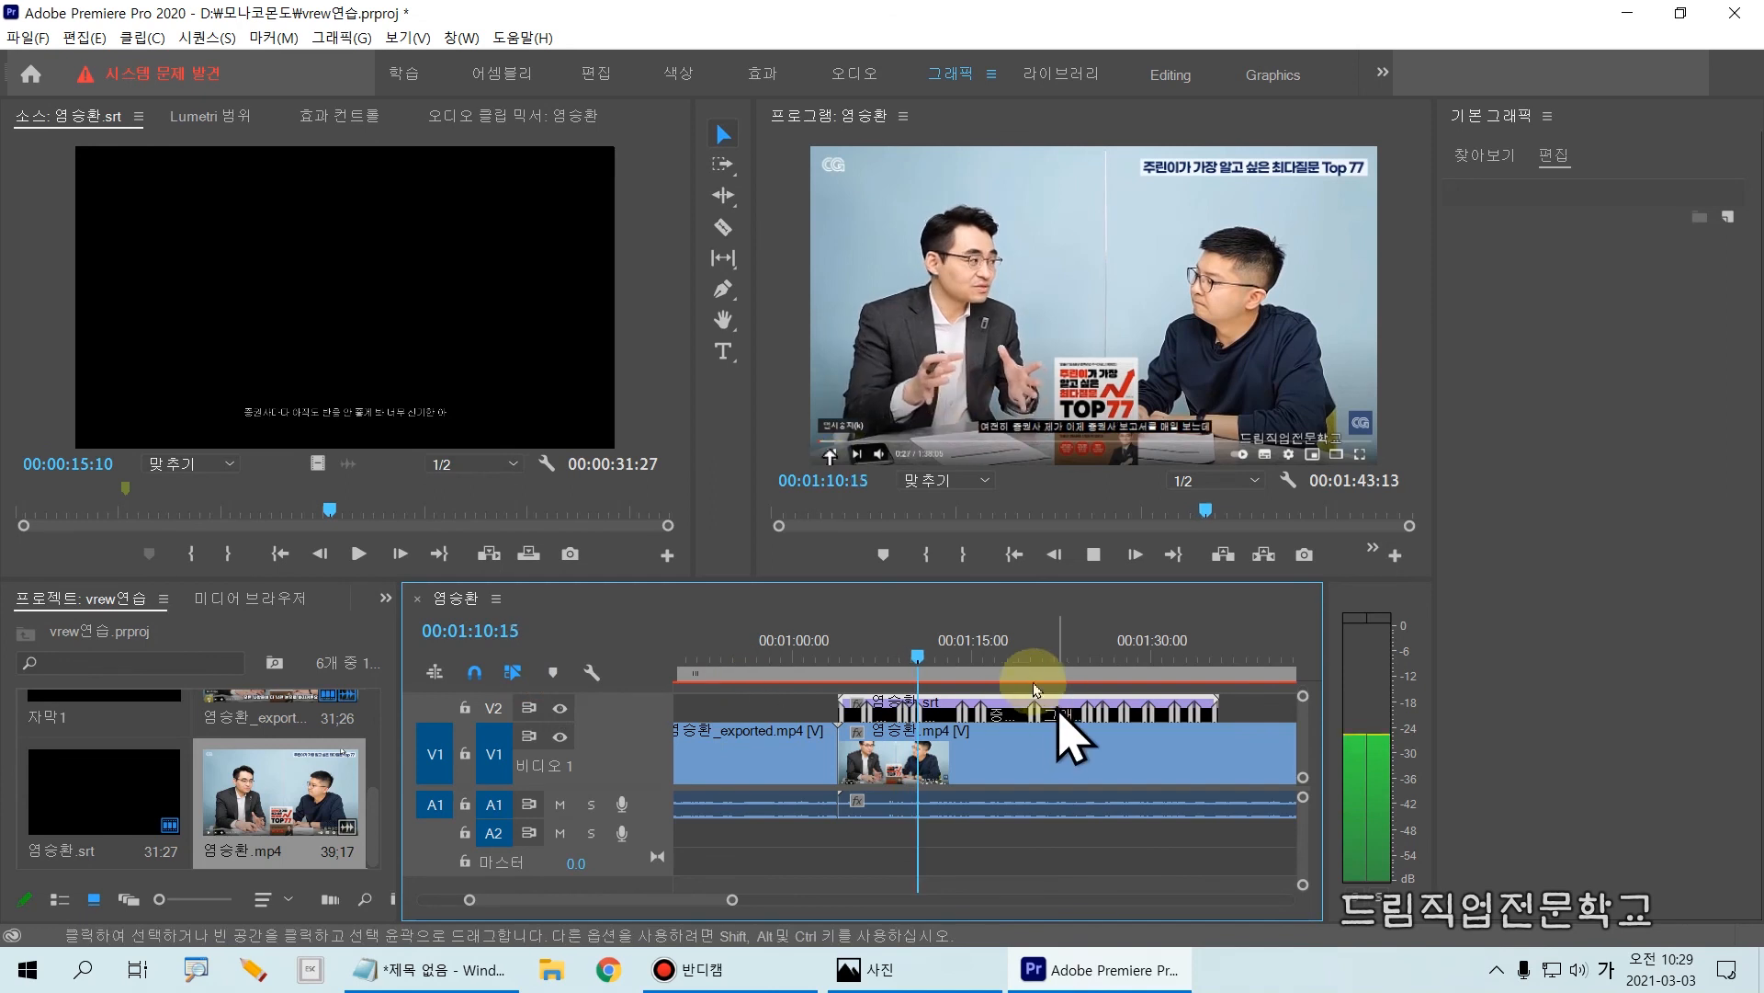
# Step: Position the playhead at 00:01:07:22 and split the original mp4 clip there with the Razor tool
pyautogui.click(928, 658)
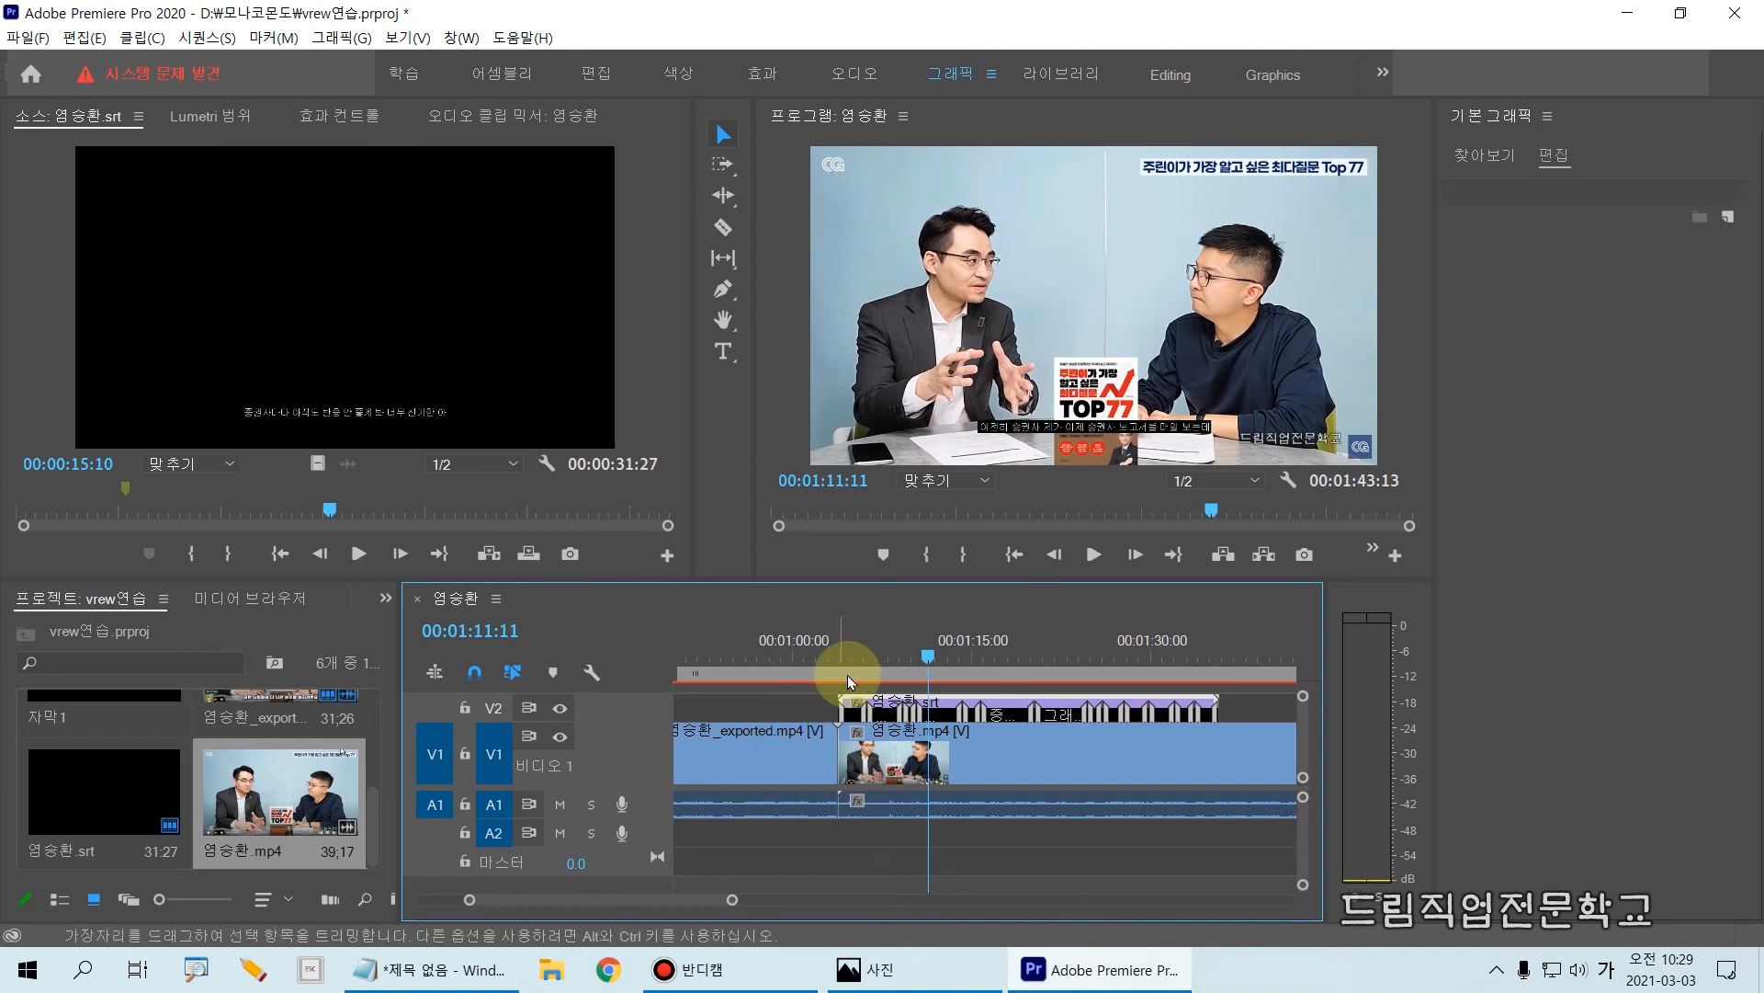
pyautogui.click(813, 708)
pyautogui.moveTo(925, 658); pyautogui.dragTo(882, 520)
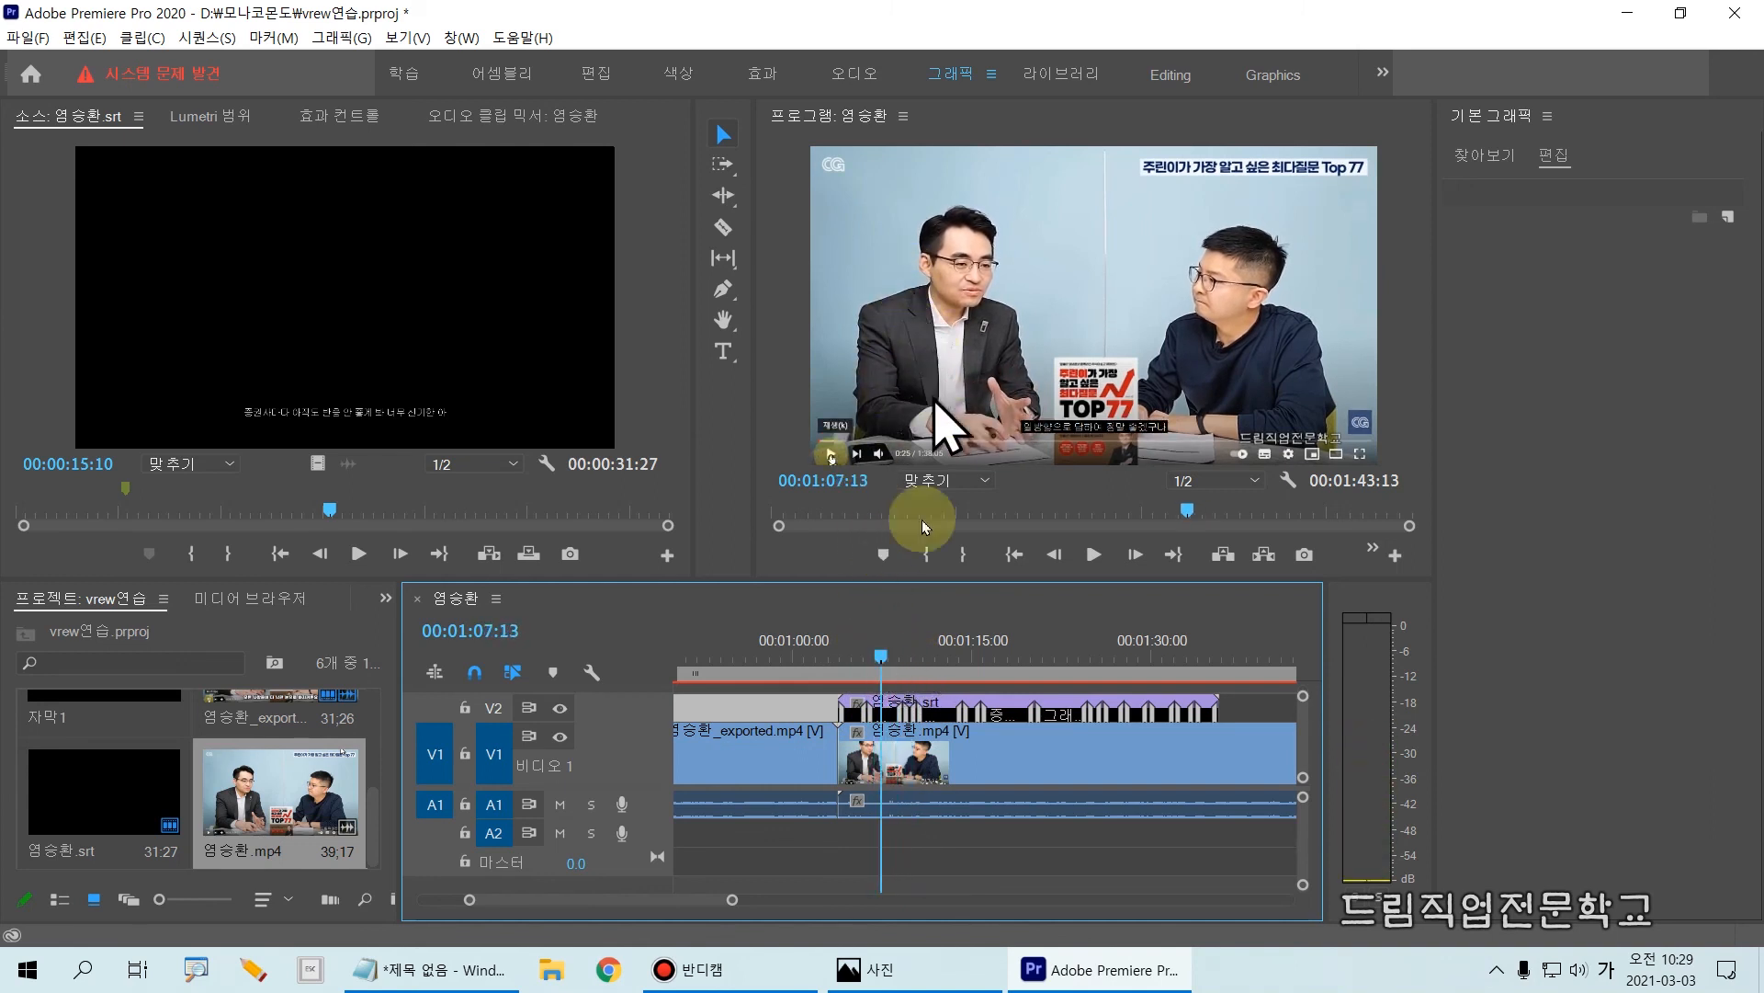
pyautogui.click(886, 657)
pyautogui.click(863, 817)
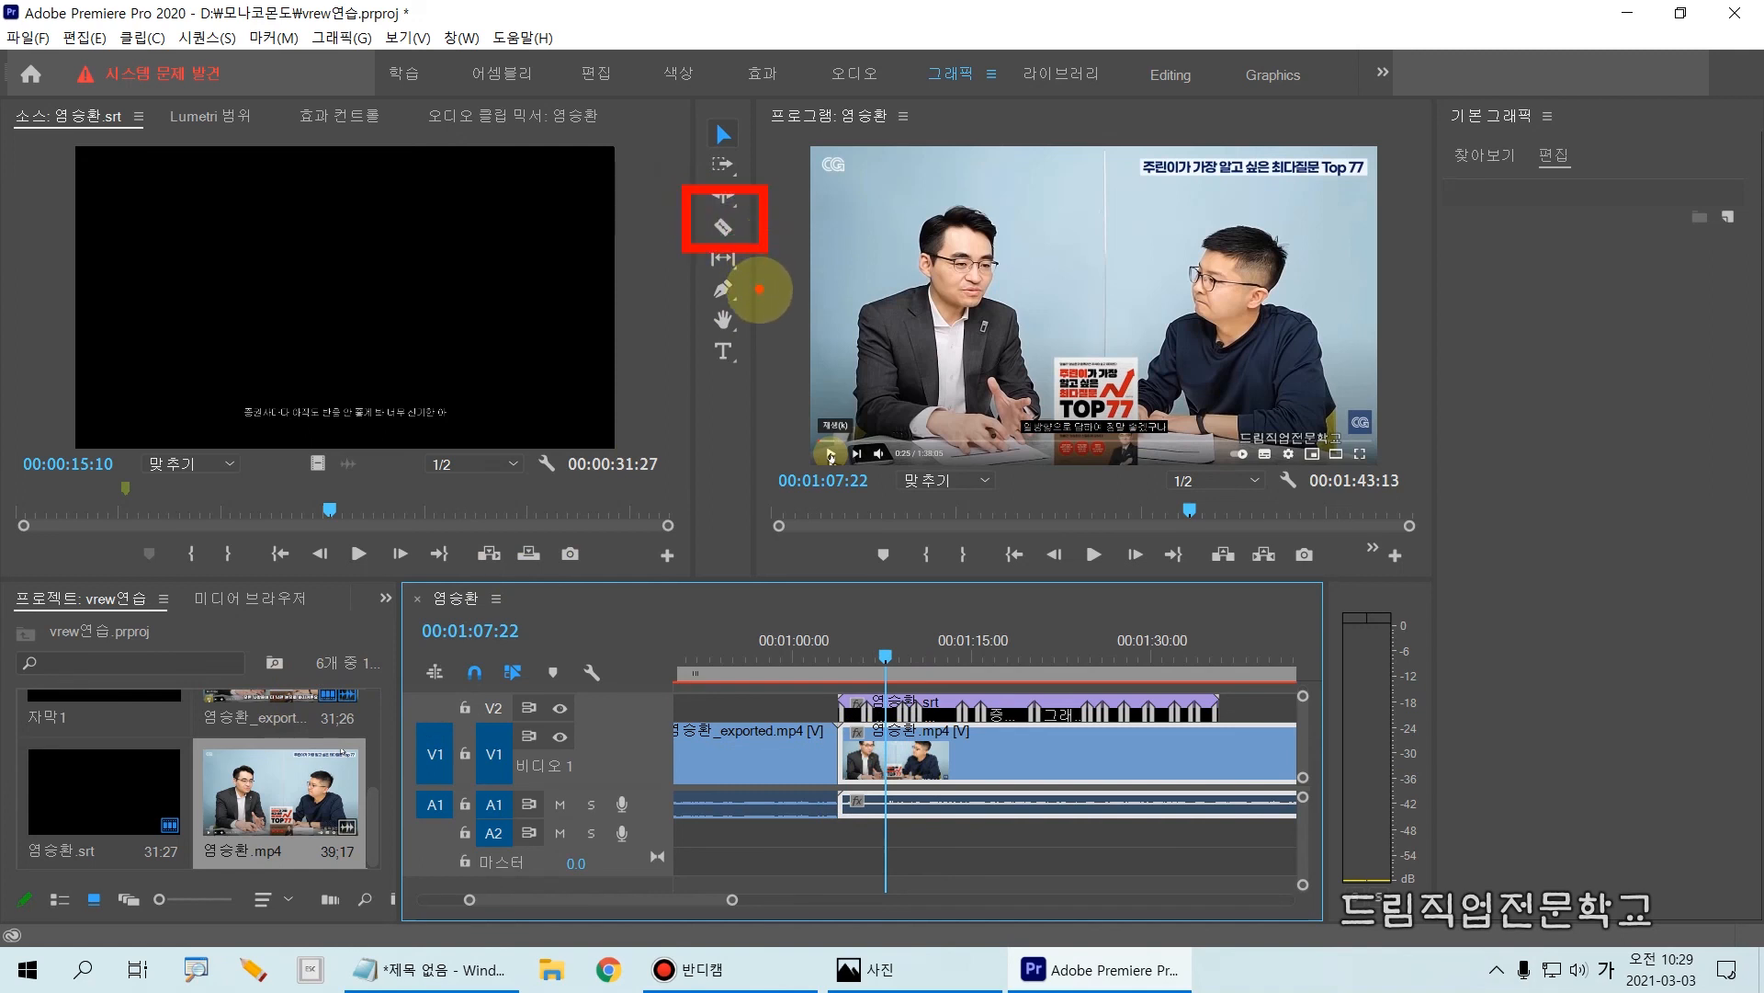
pyautogui.click(724, 227)
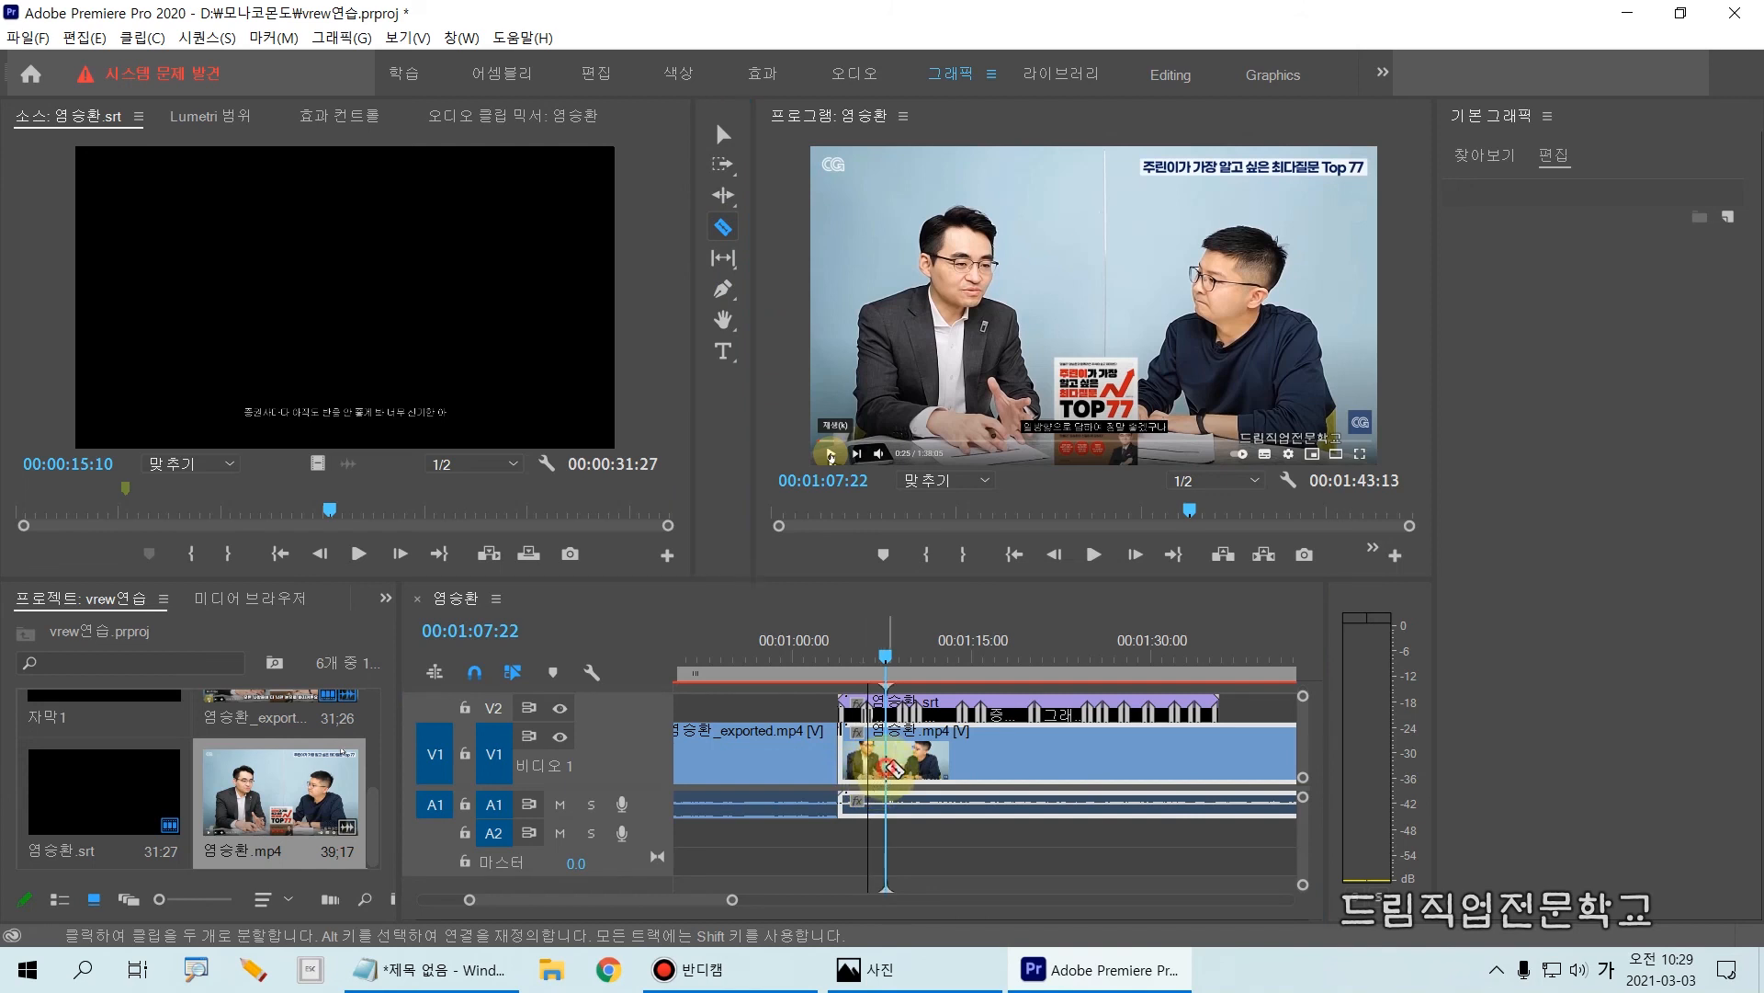
pyautogui.click(887, 768)
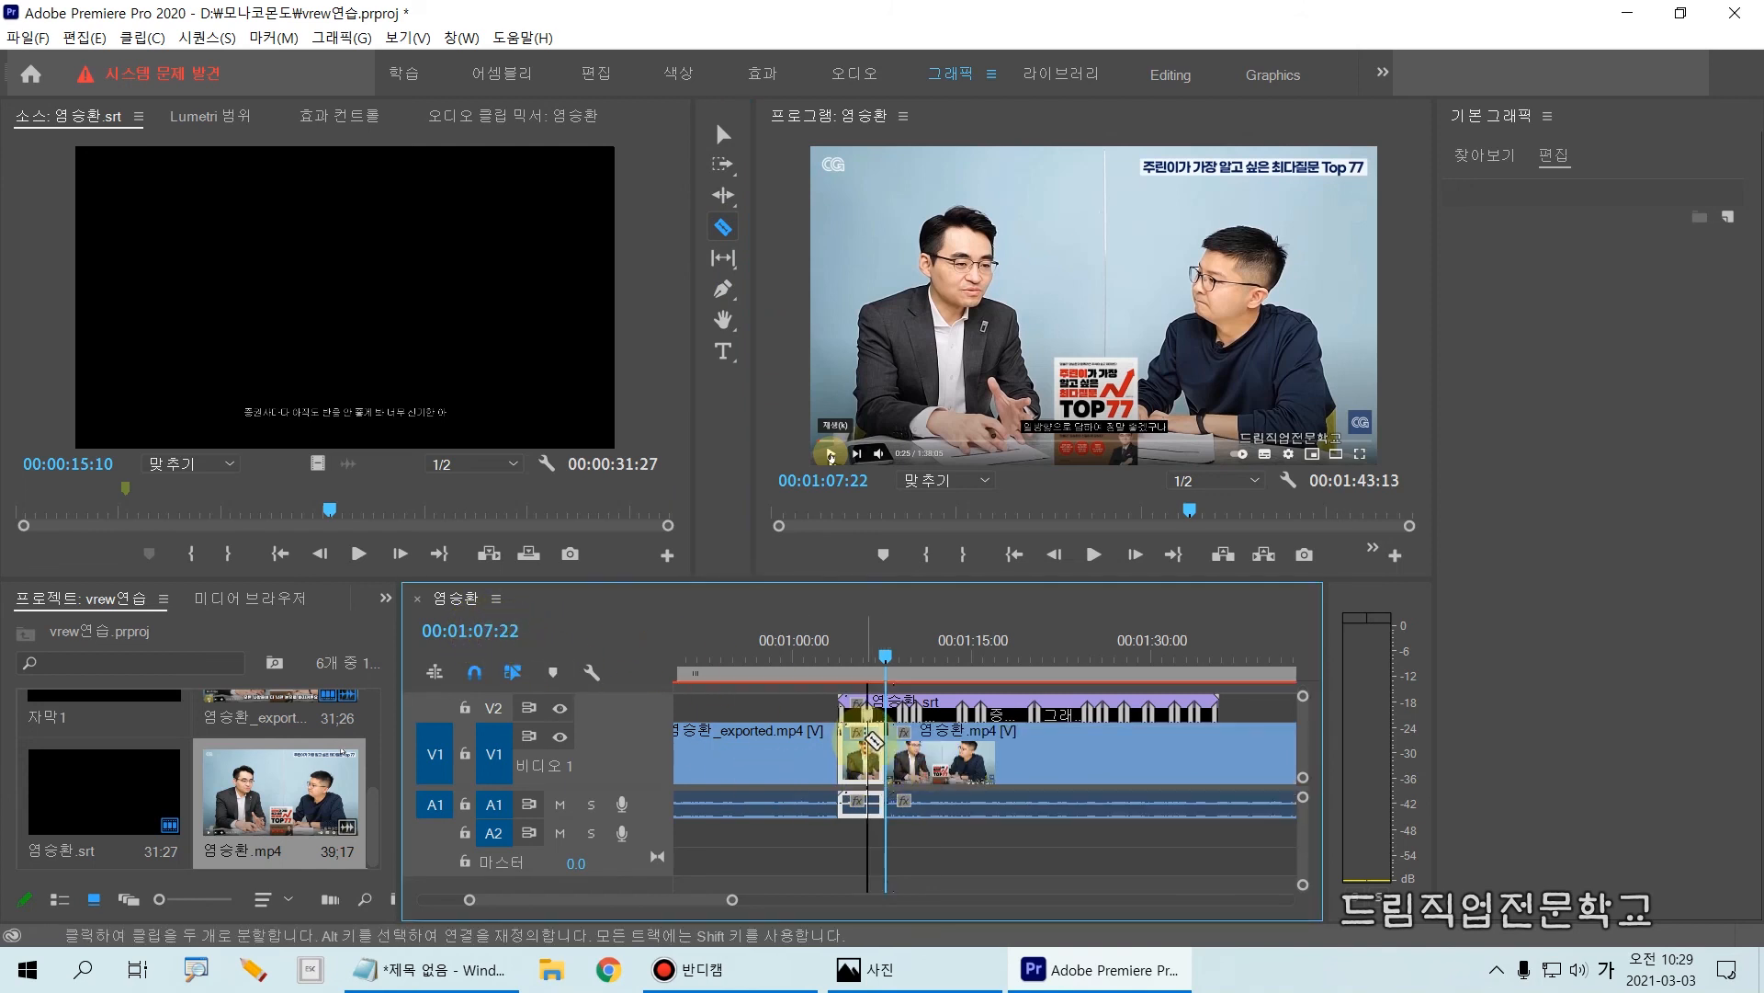
# Step: Delete the short leading part of the split mp4 and move the remaining part back to start at 00:01:03:24
pyautogui.click(723, 114)
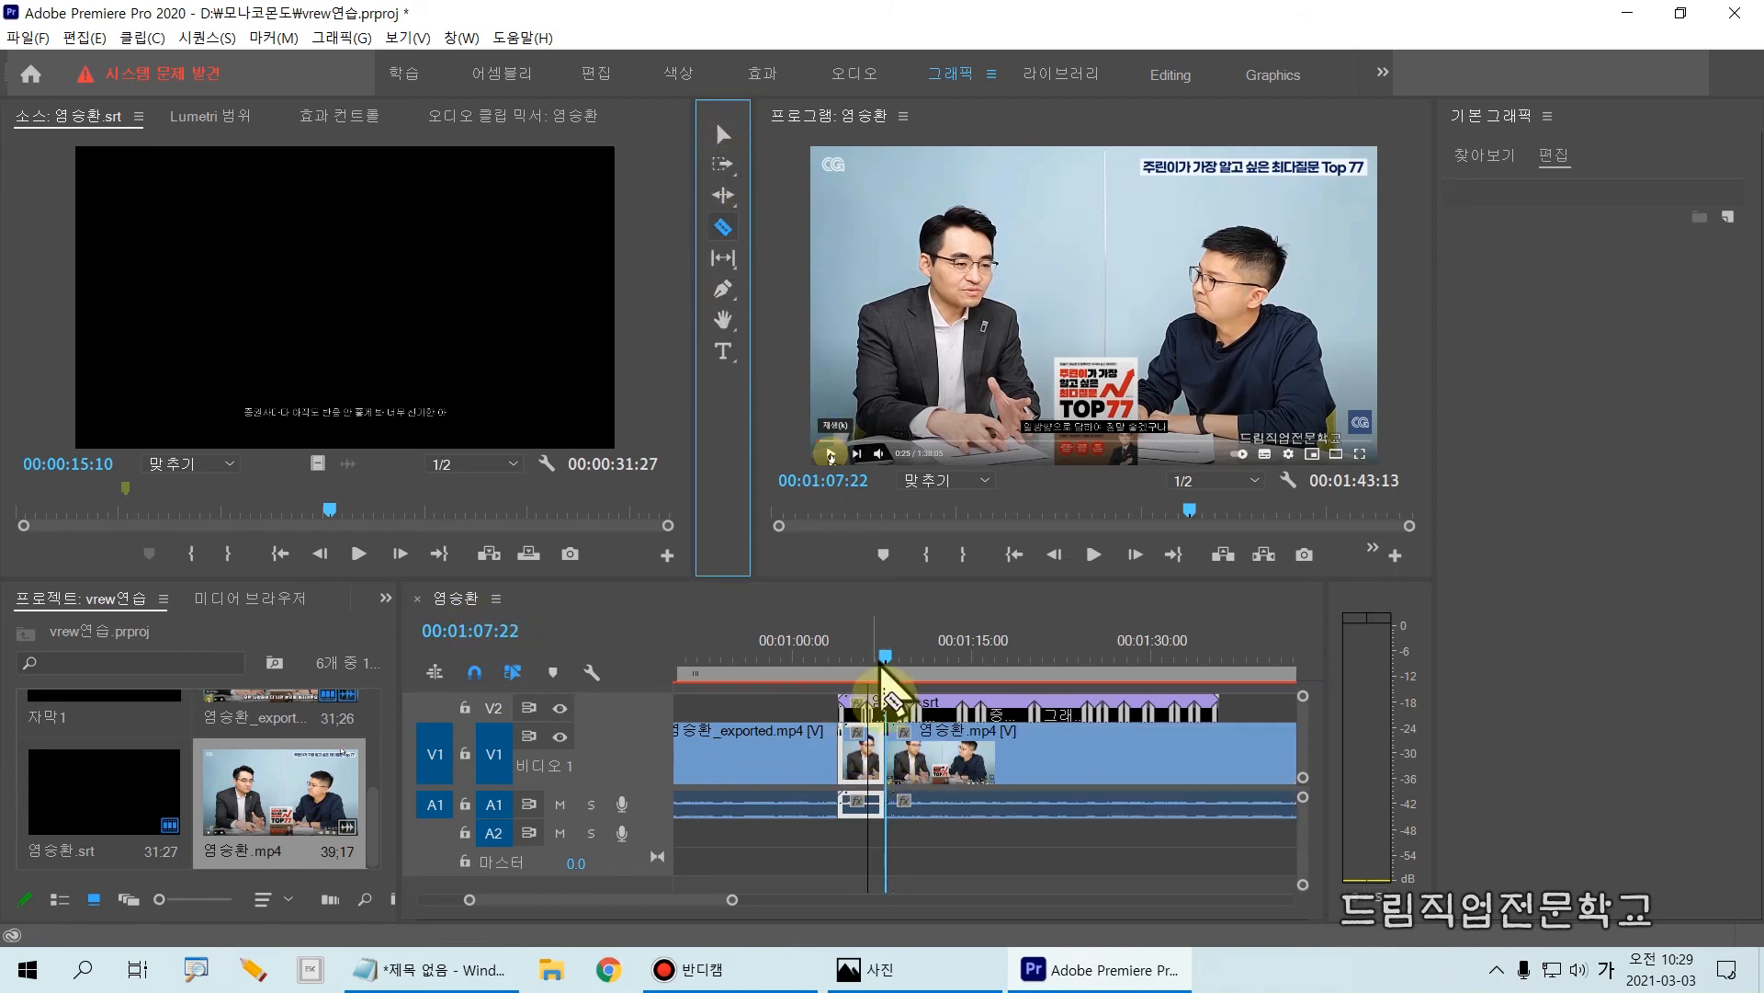
pyautogui.click(725, 142)
pyautogui.click(856, 743)
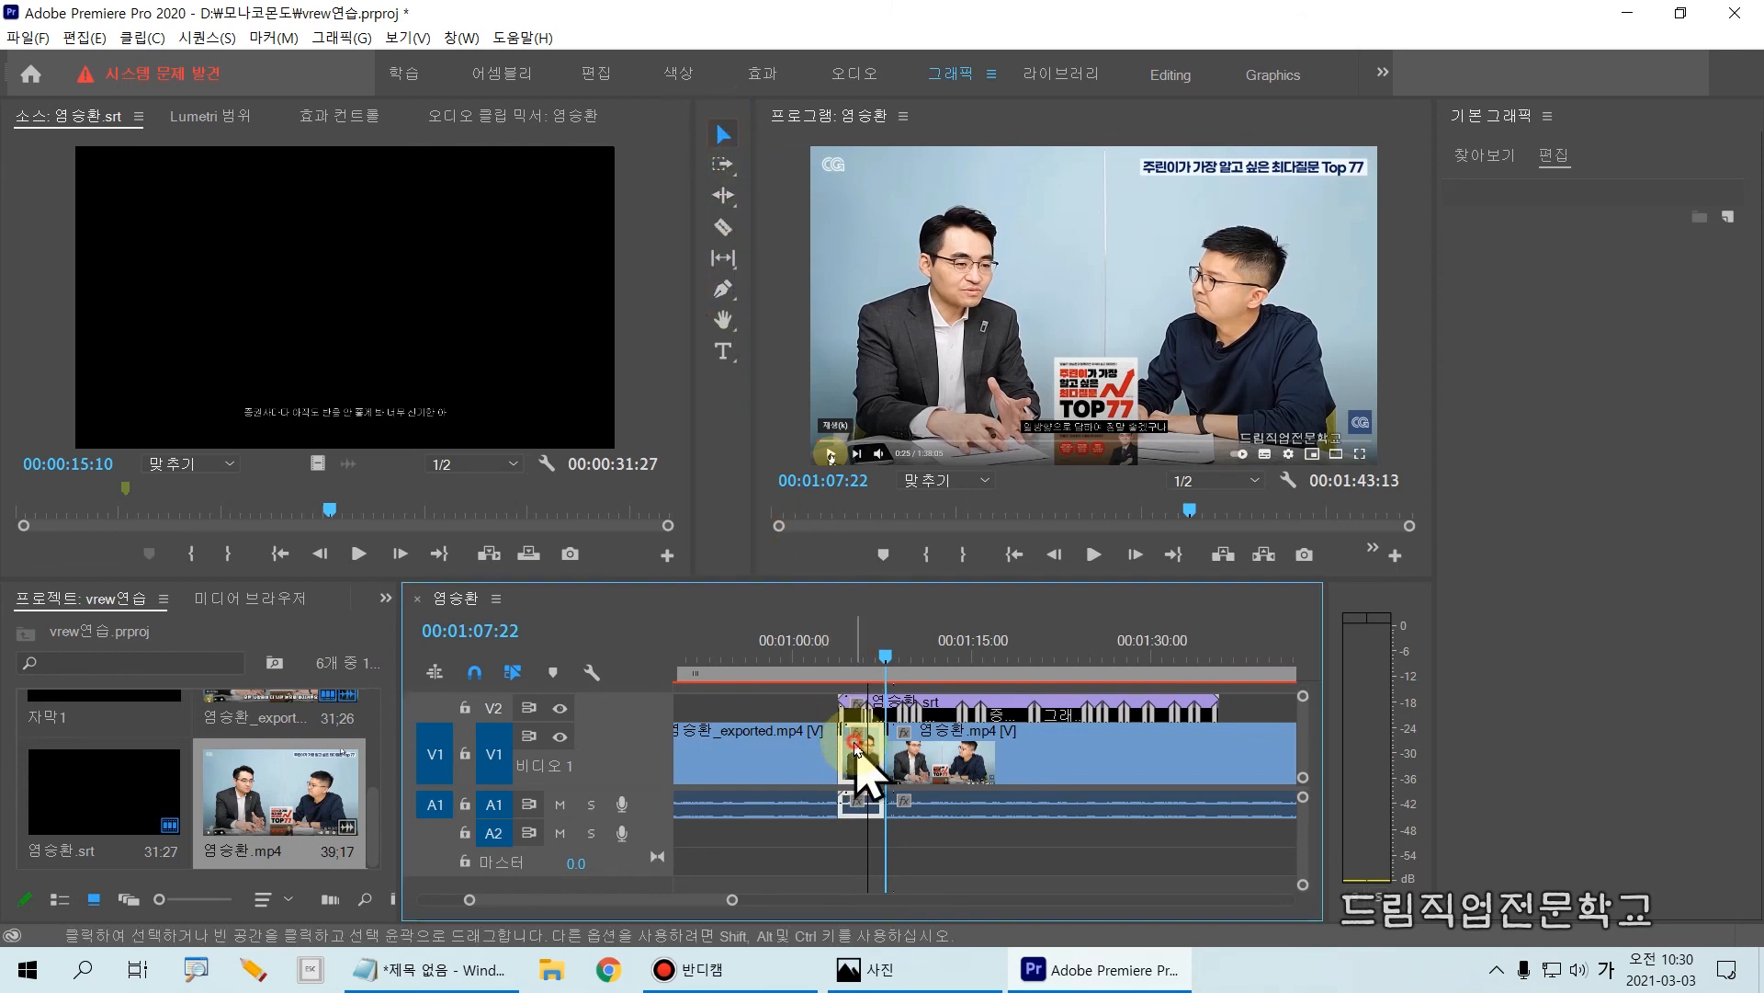
pyautogui.press('Delete')
pyautogui.moveTo(947, 768); pyautogui.dragTo(893, 725)
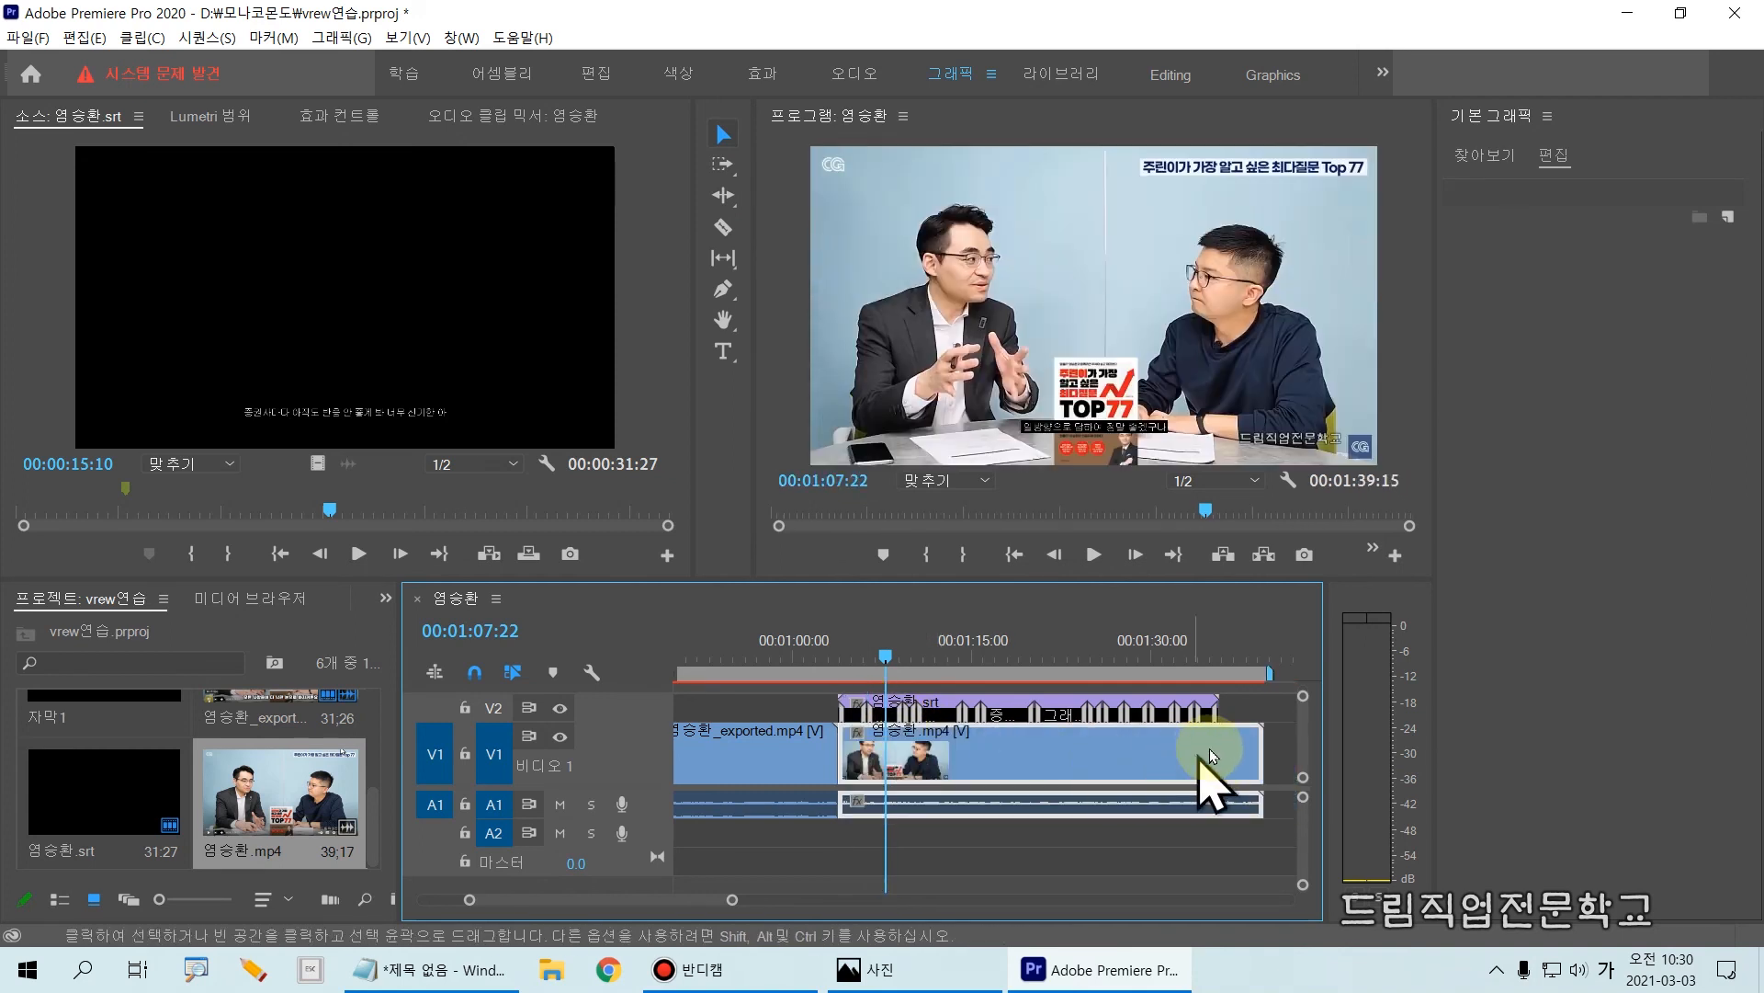
# Step: Play the trimmed mp4 from near its start to check that the srt captions match the speech
pyautogui.click(971, 360)
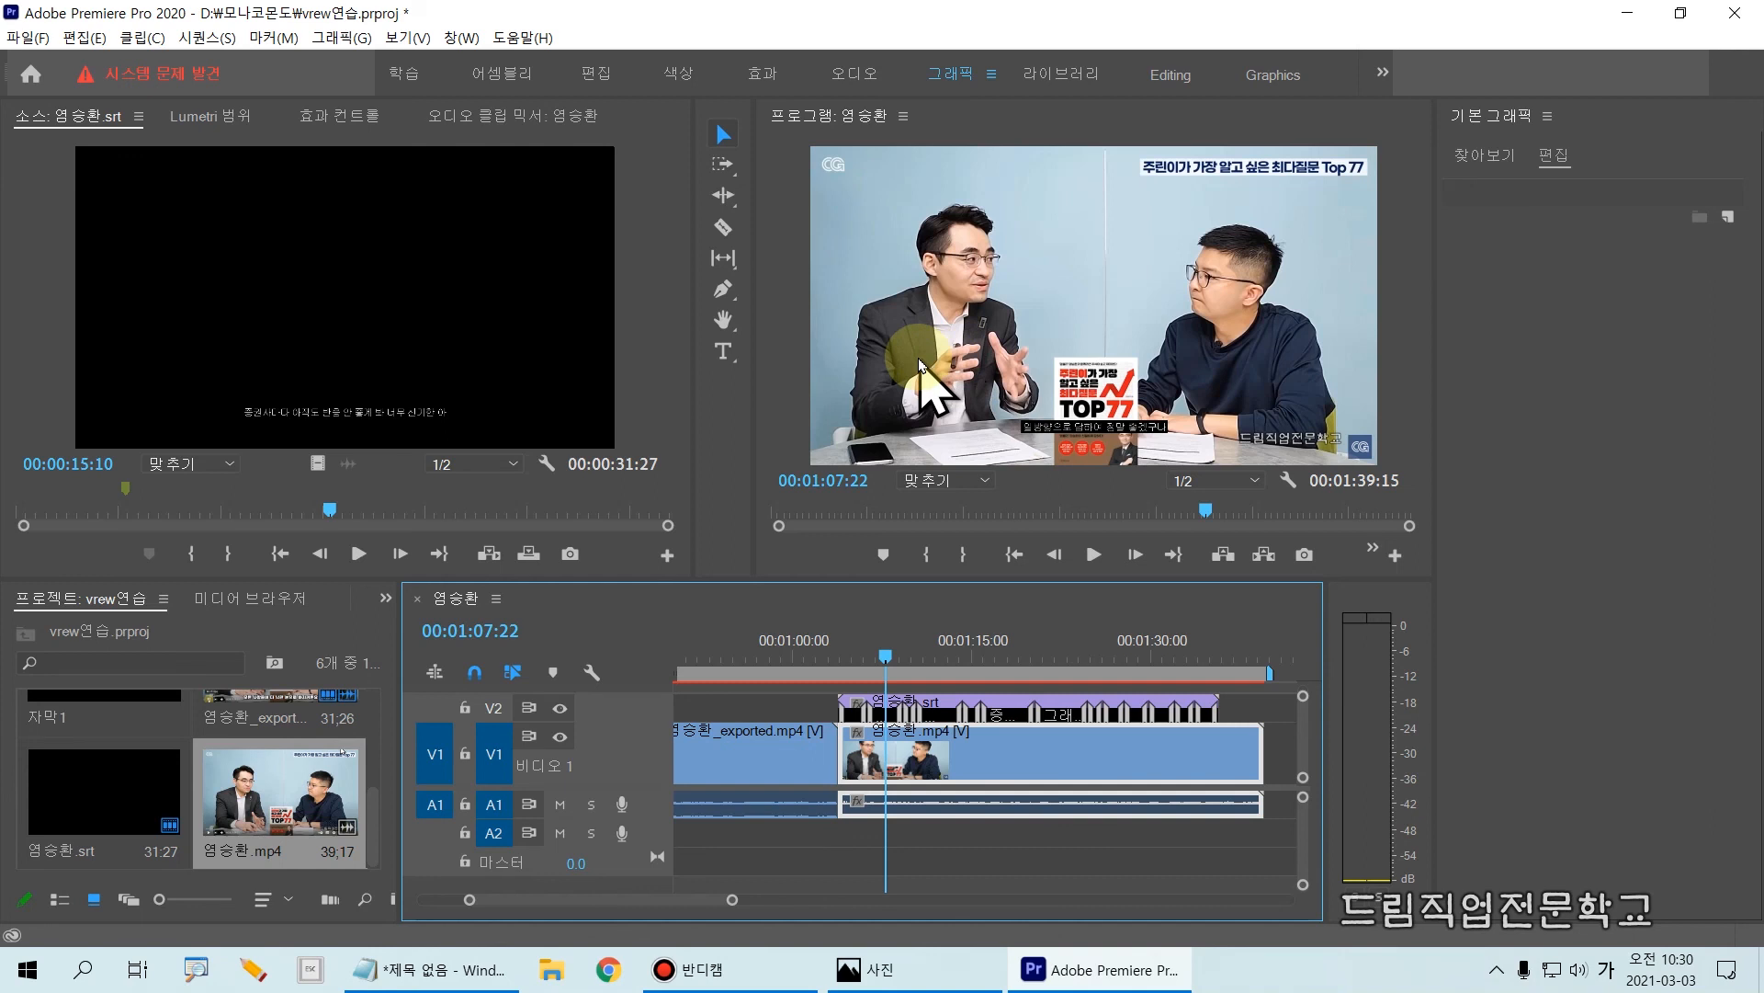
pyautogui.click(842, 646)
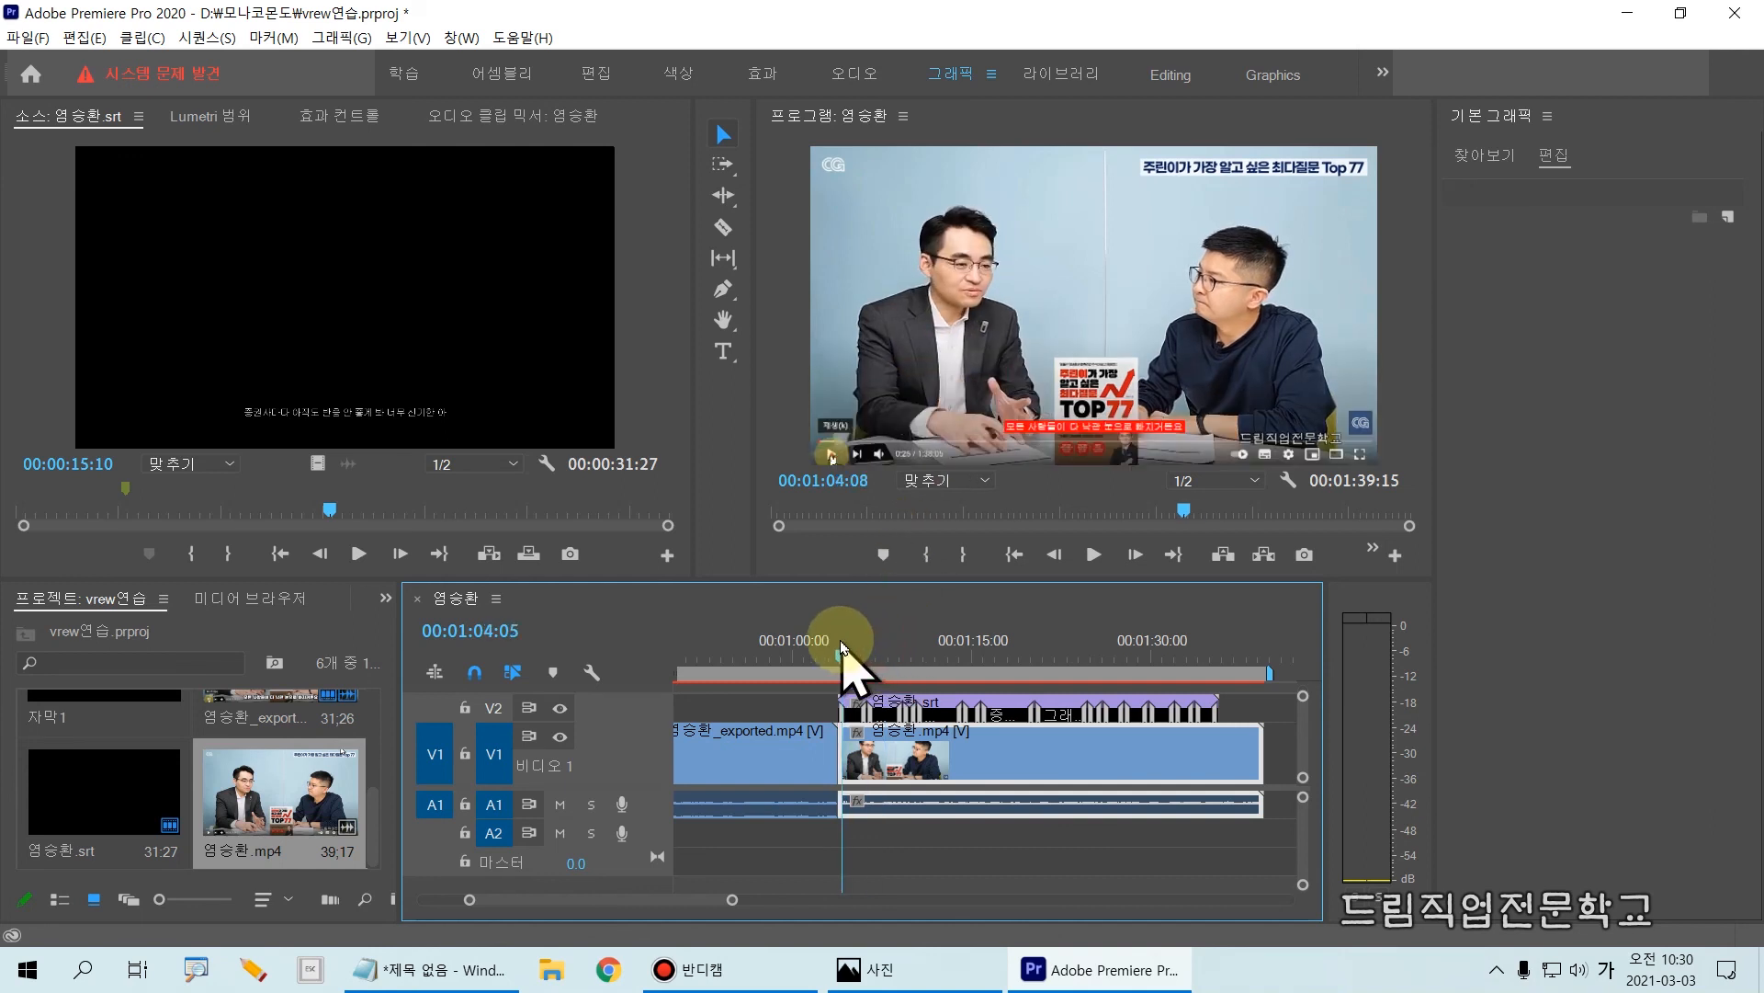
pyautogui.press('space')
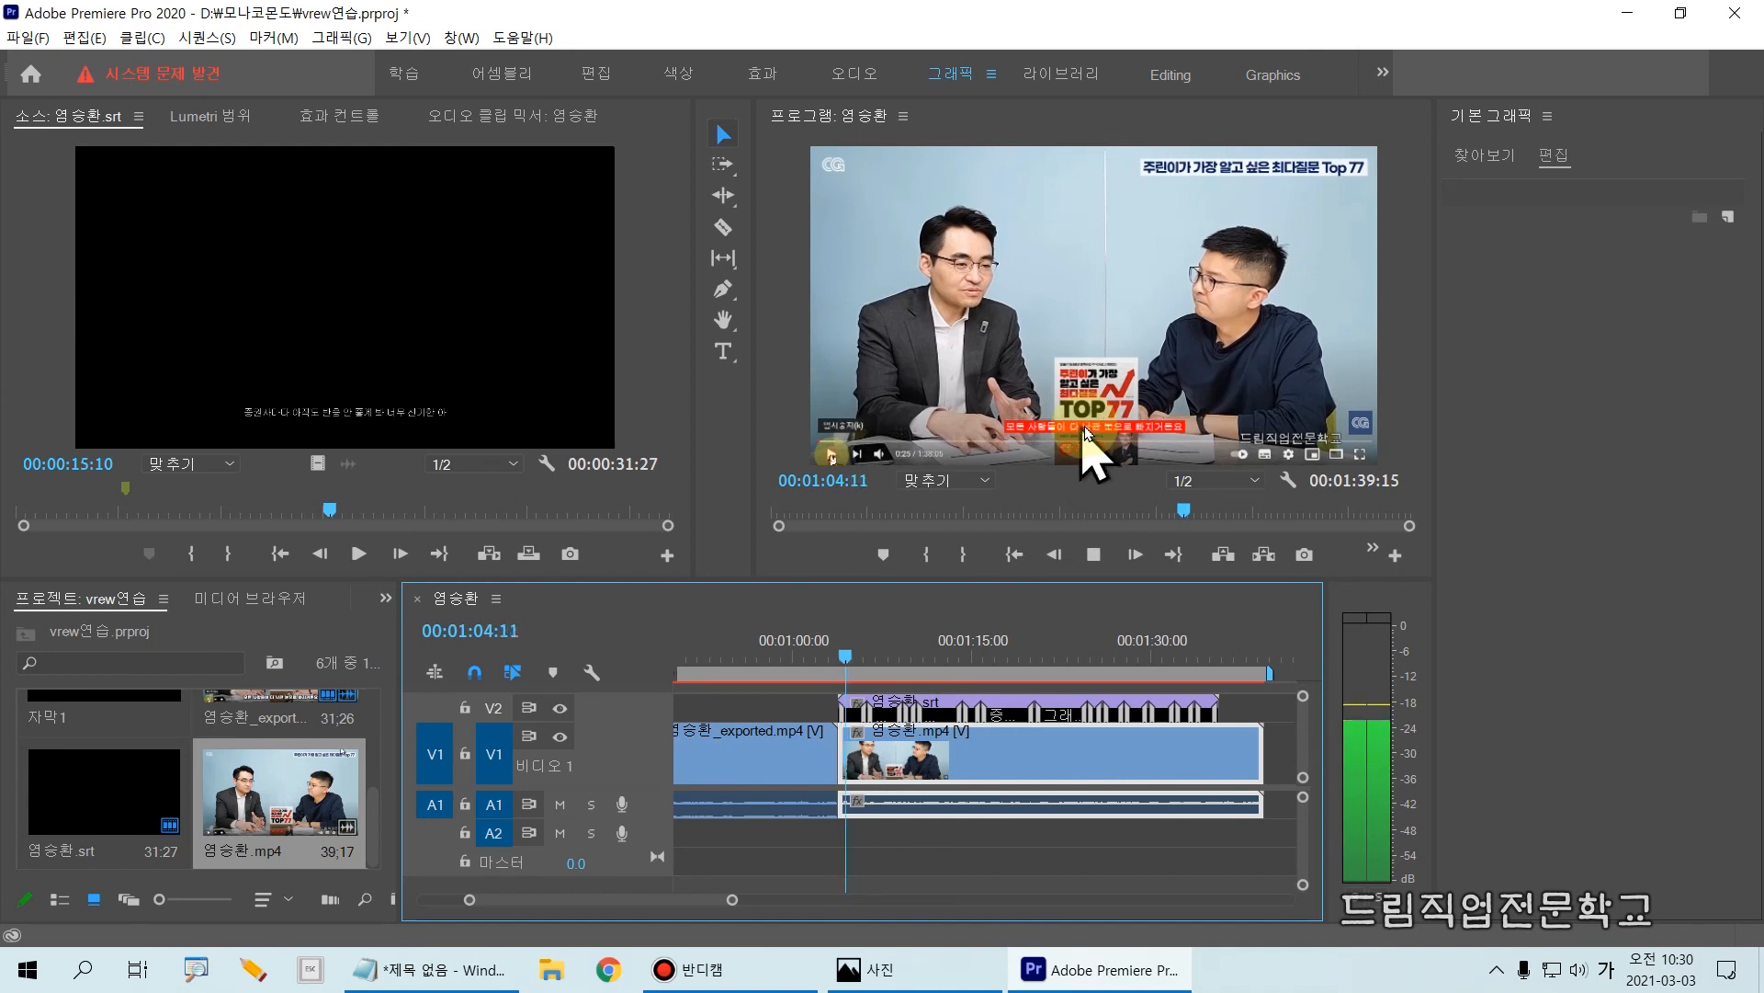
pyautogui.press('space')
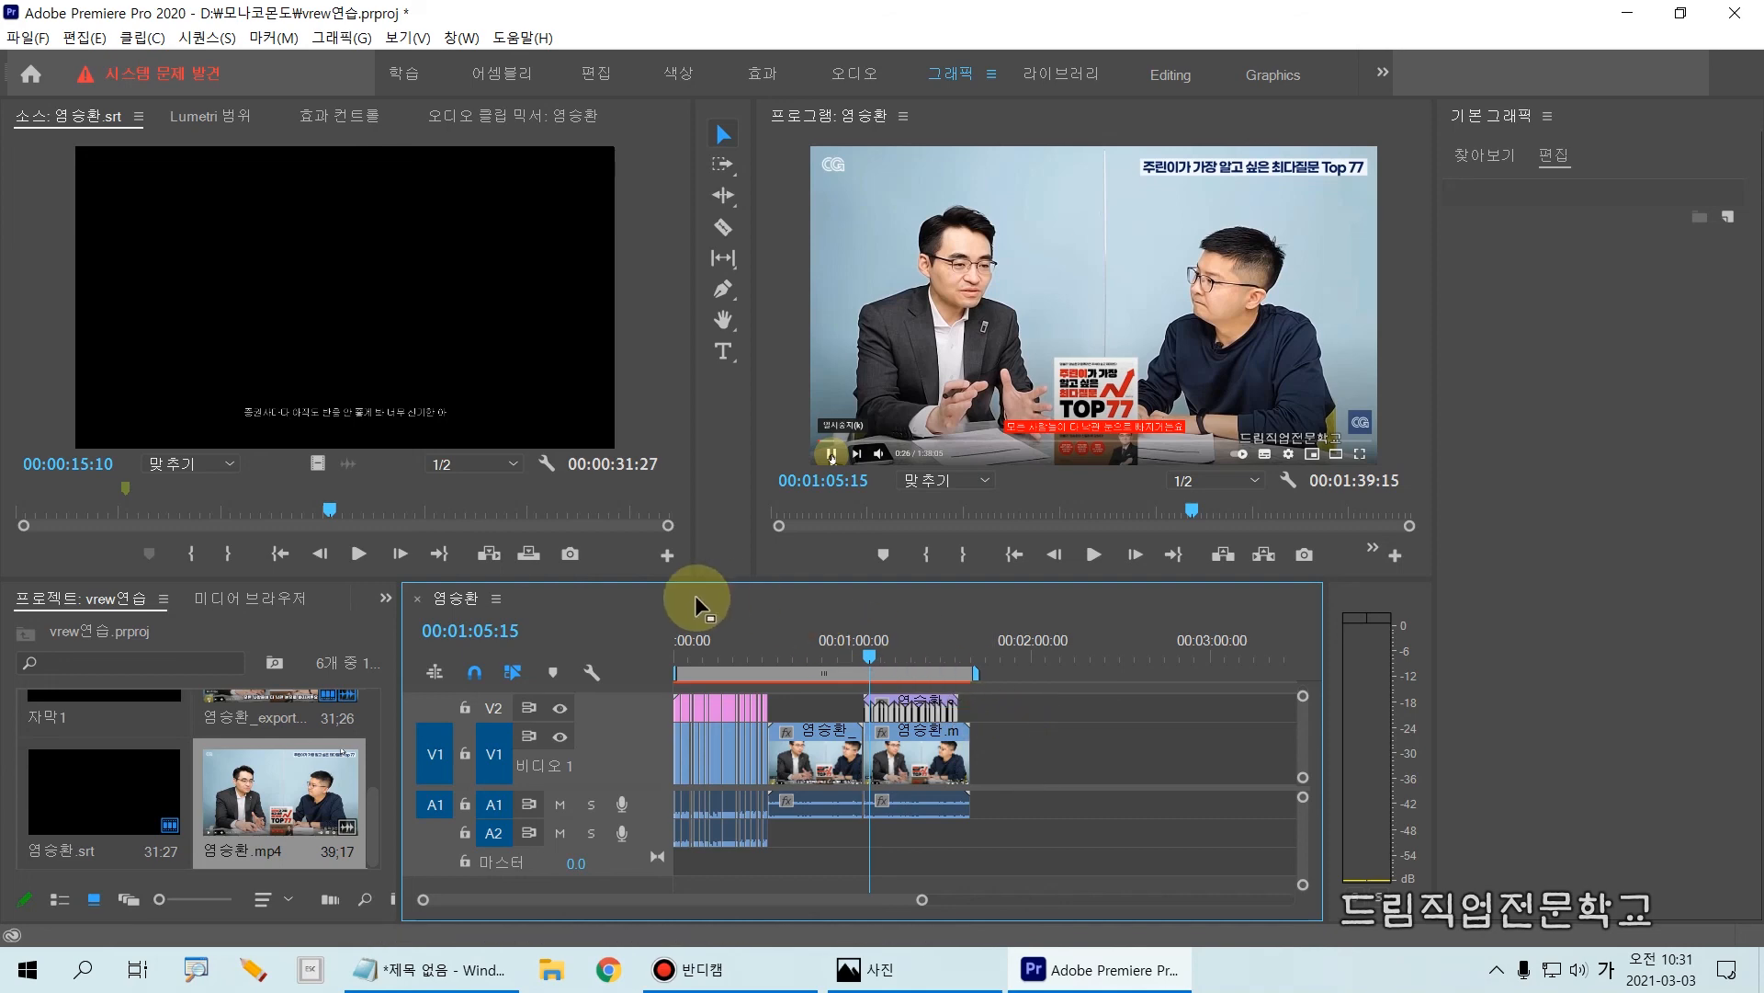
# Step: Import the transparent caption video, the mov file with the _caption suffix, from the Bandicam folder
pyautogui.hotkey('ctrl', 'm')
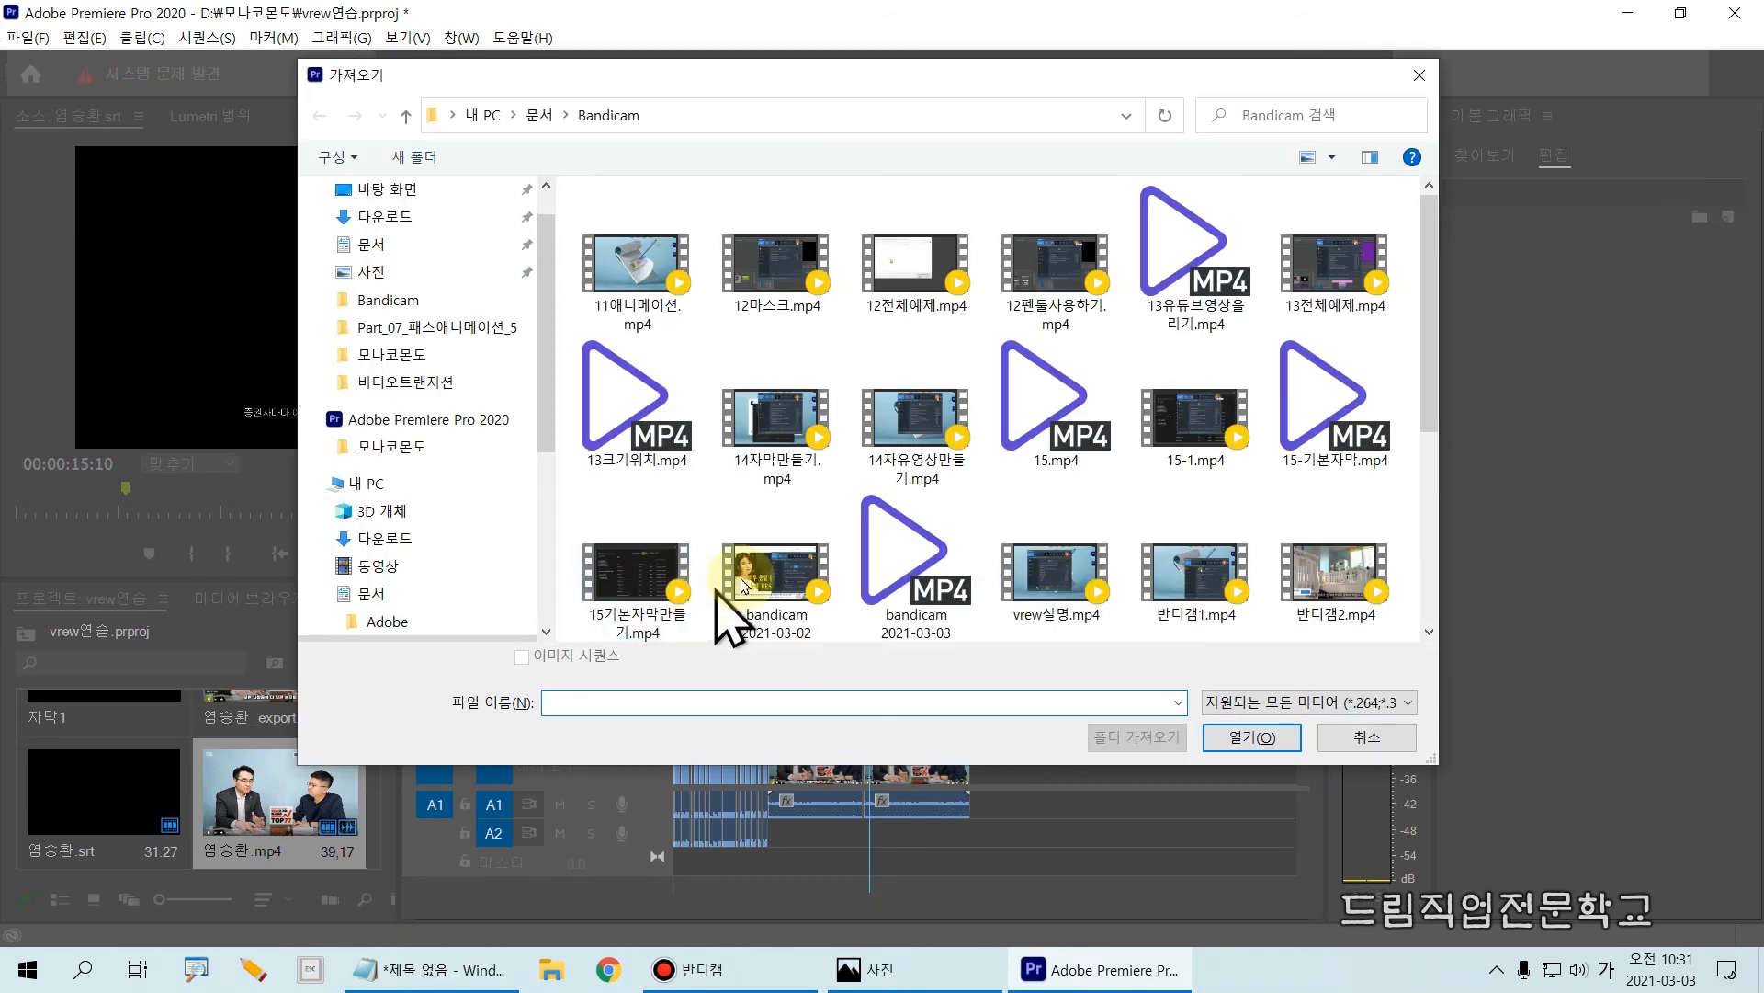
pyautogui.moveTo(1434, 276); pyautogui.dragTo(1435, 484)
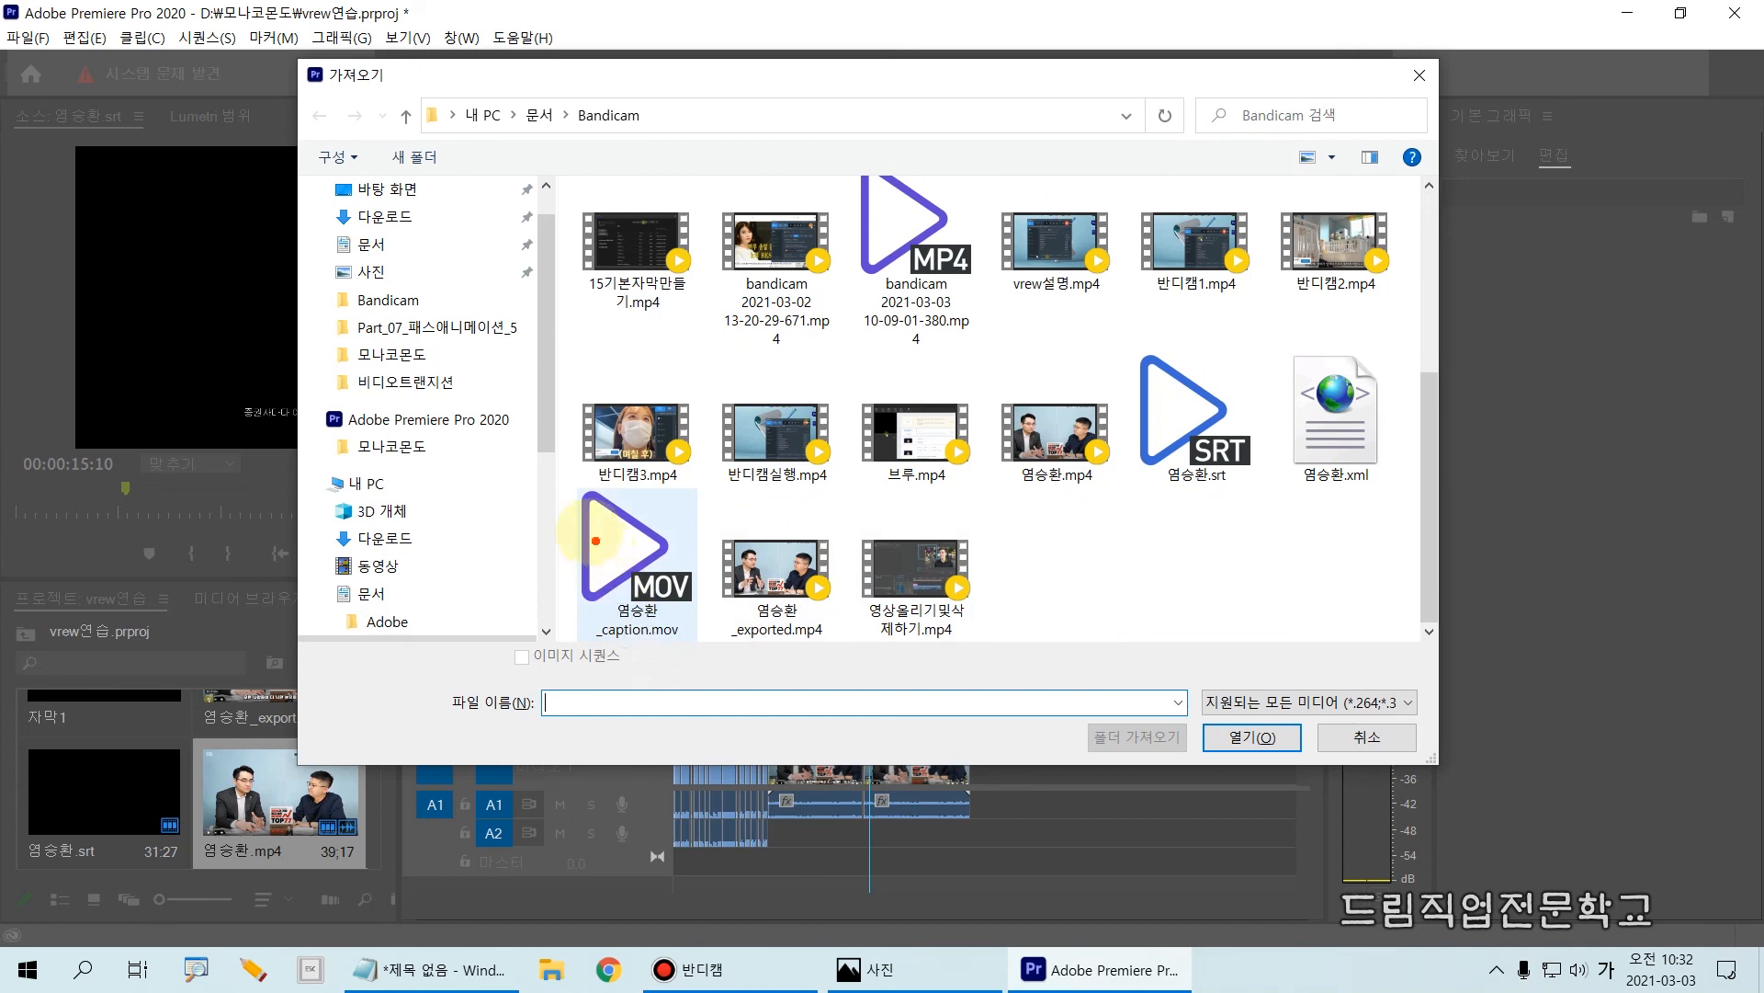
pyautogui.moveTo(556, 482)
pyautogui.mouseDown()
pyautogui.moveTo(680, 655)
pyautogui.moveTo(708, 654)
pyautogui.mouseUp()
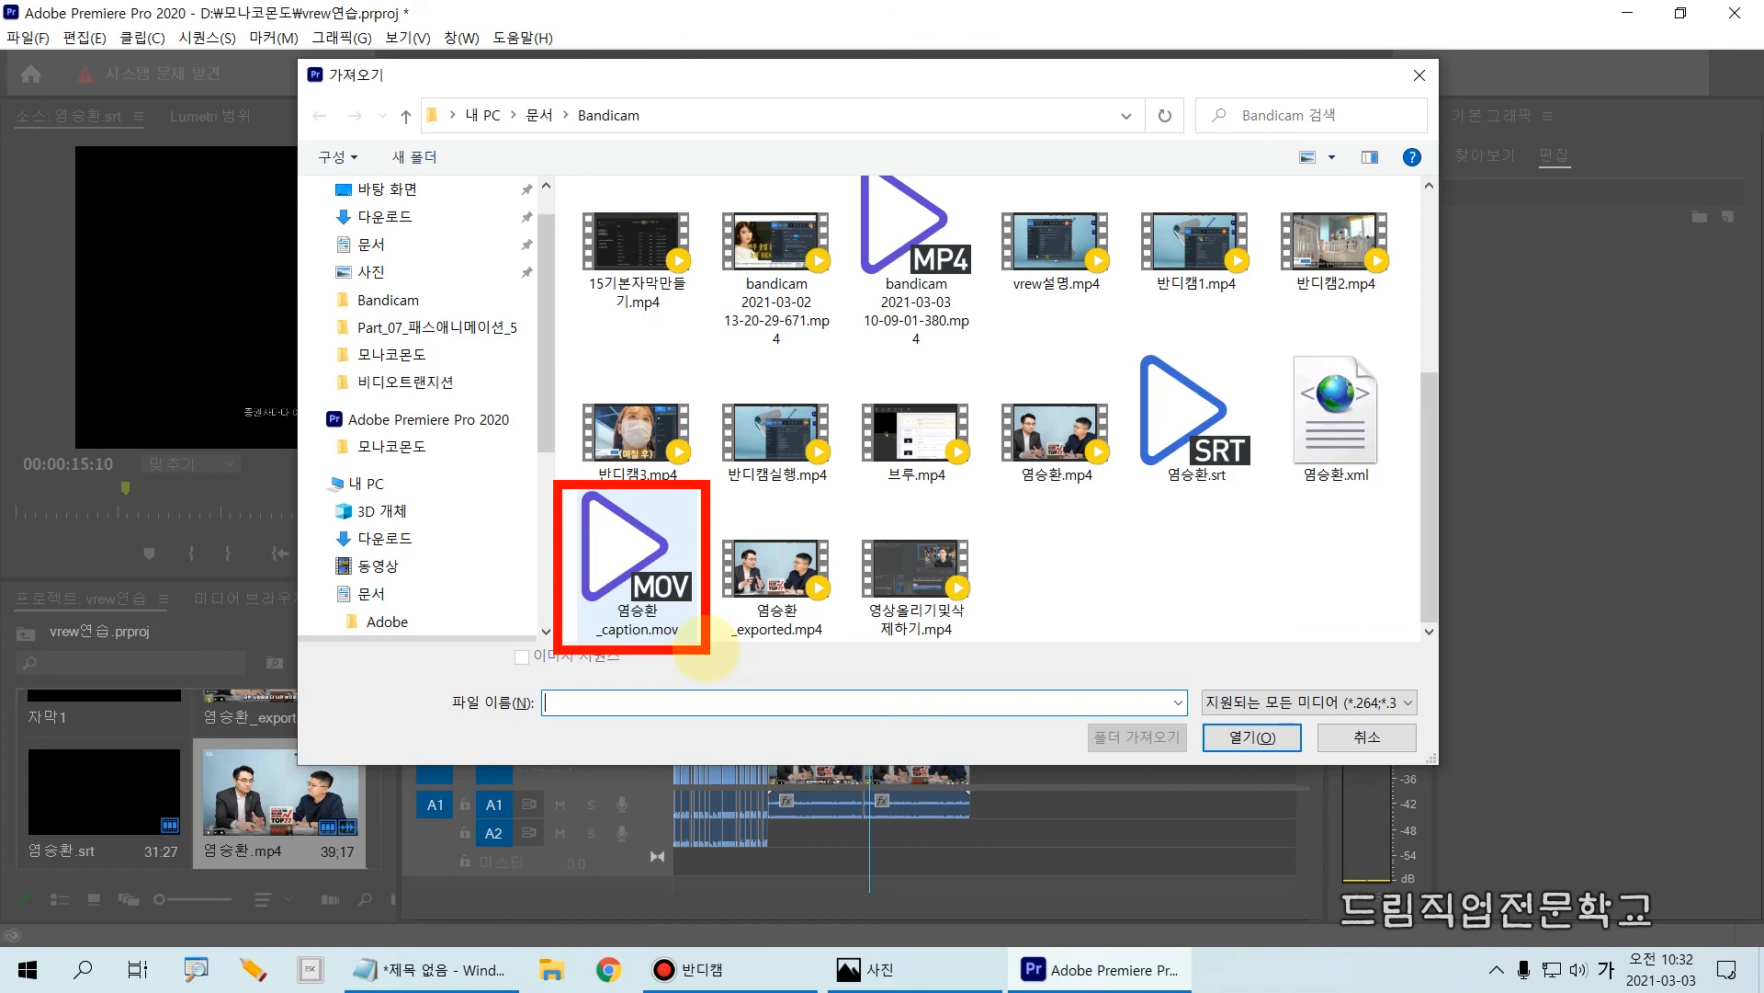
pyautogui.click(622, 632)
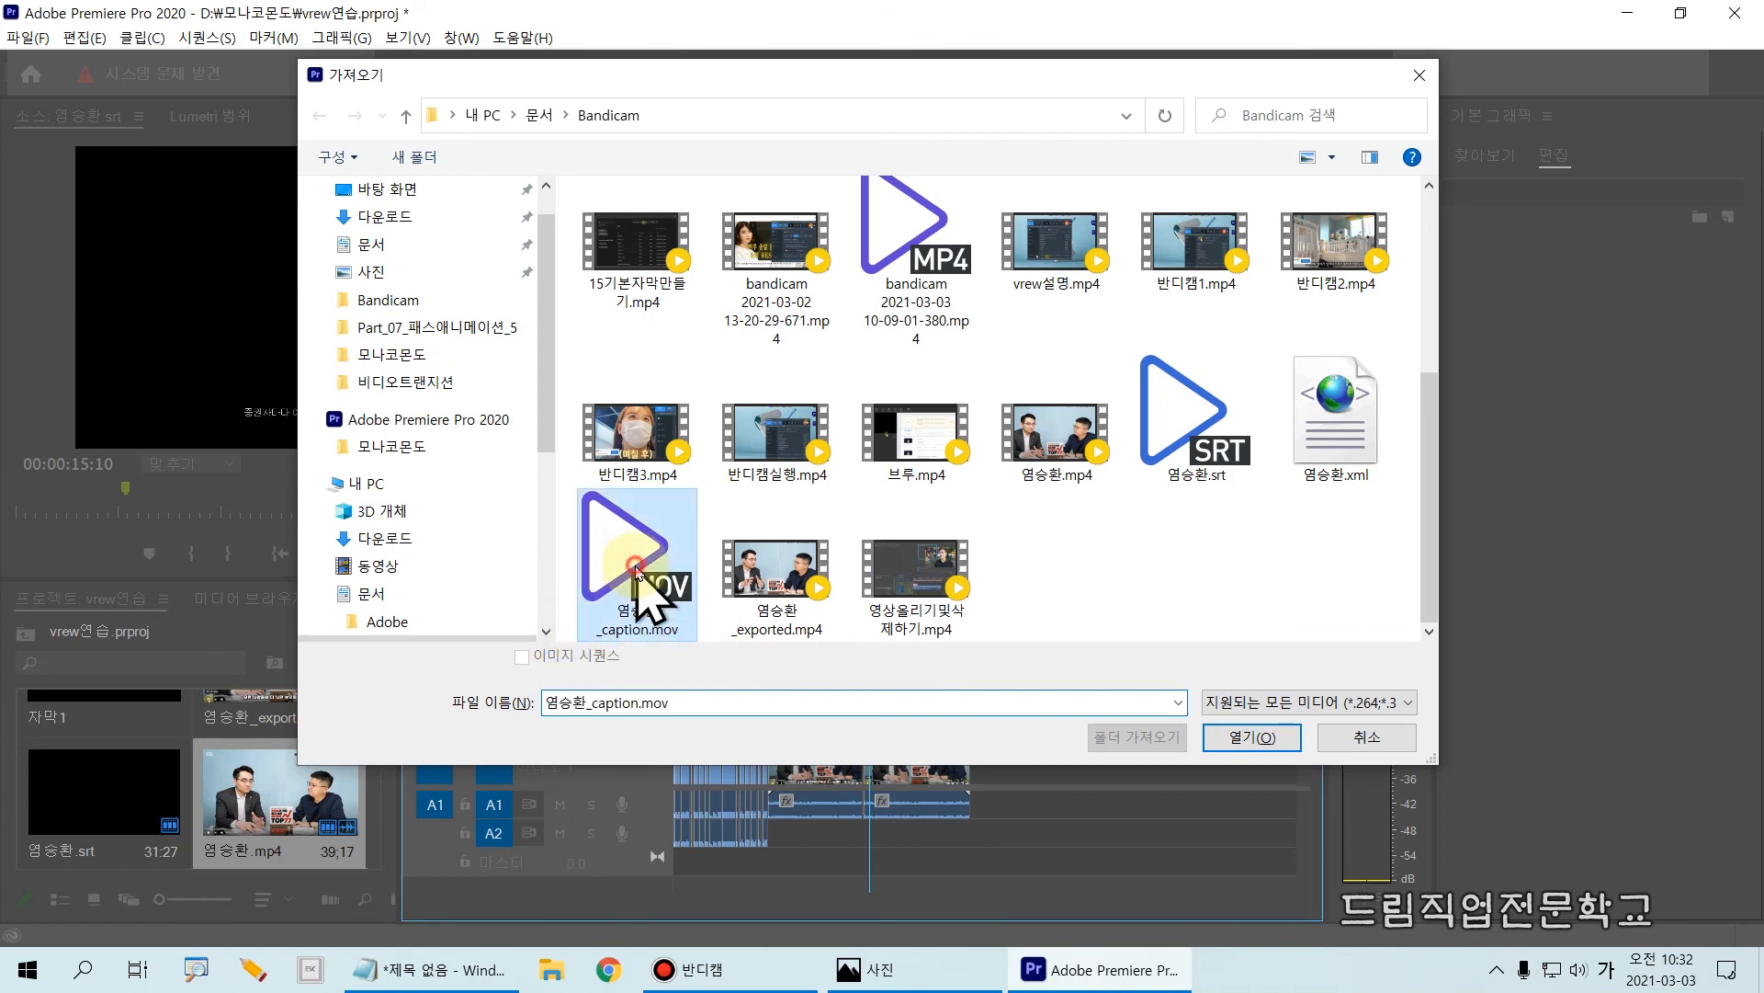
pyautogui.click(1236, 741)
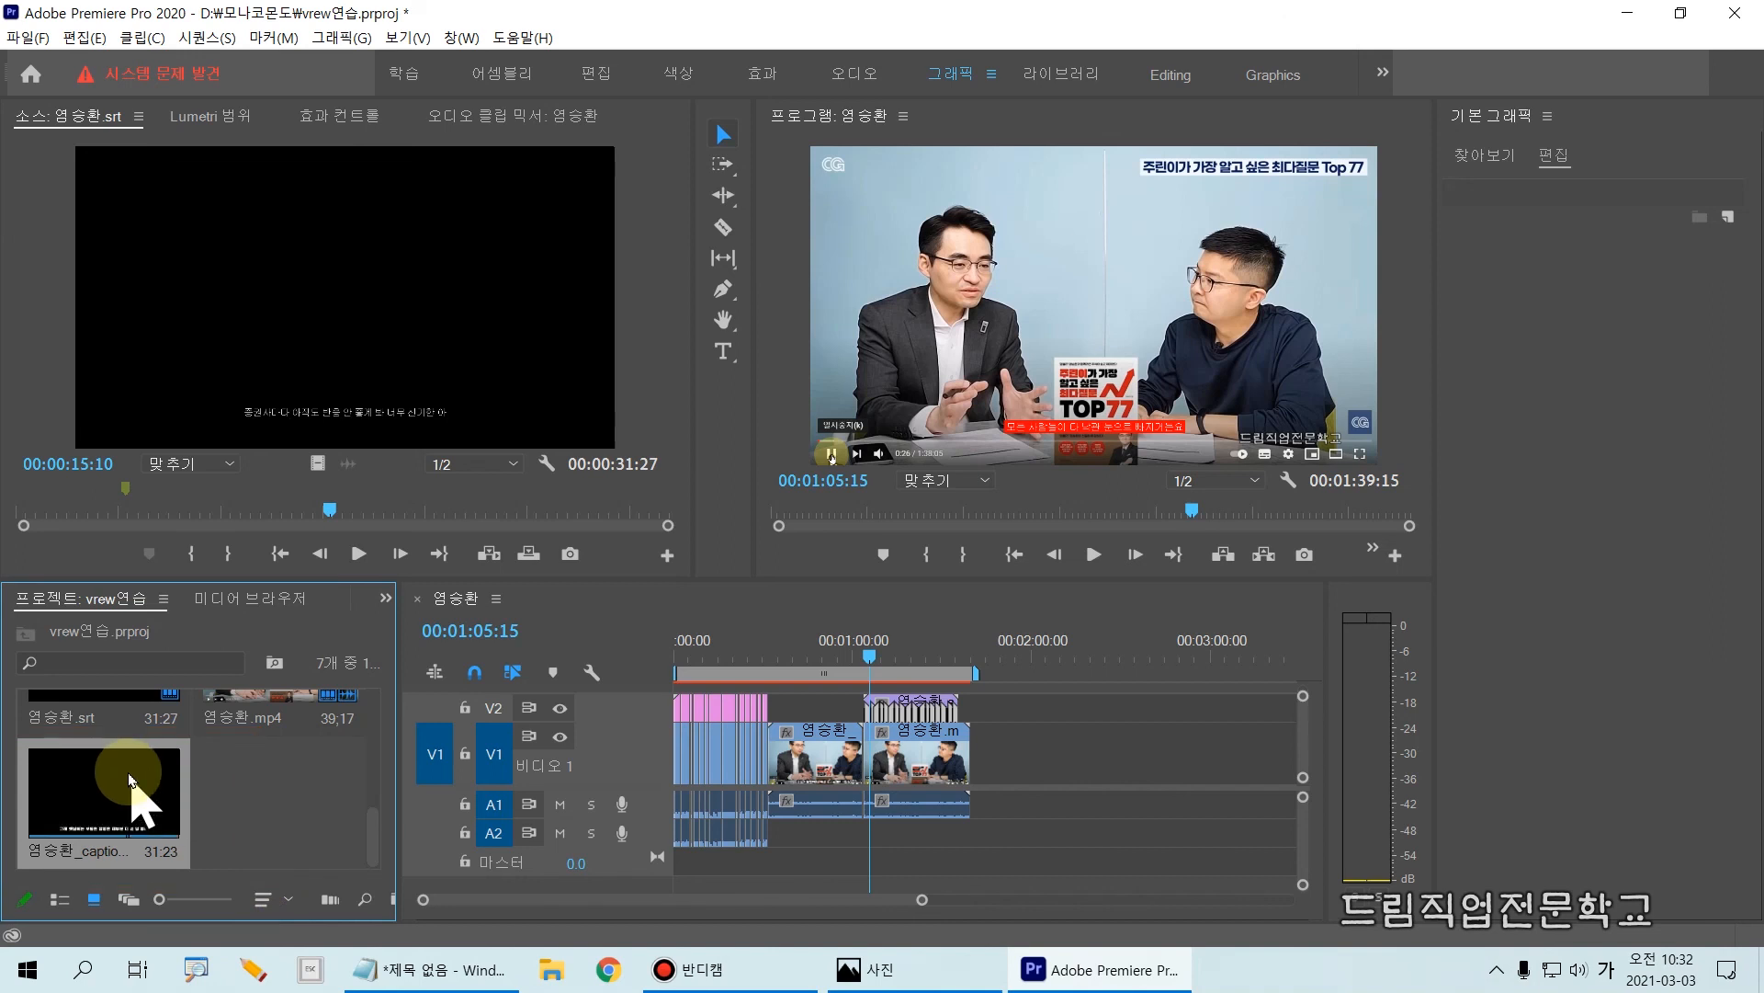
# Step: Place the caption mov on V1 directly after the trimmed mp4 and play it from near its start
pyautogui.moveTo(238, 833); pyautogui.dragTo(1002, 786)
pyautogui.click(868, 653)
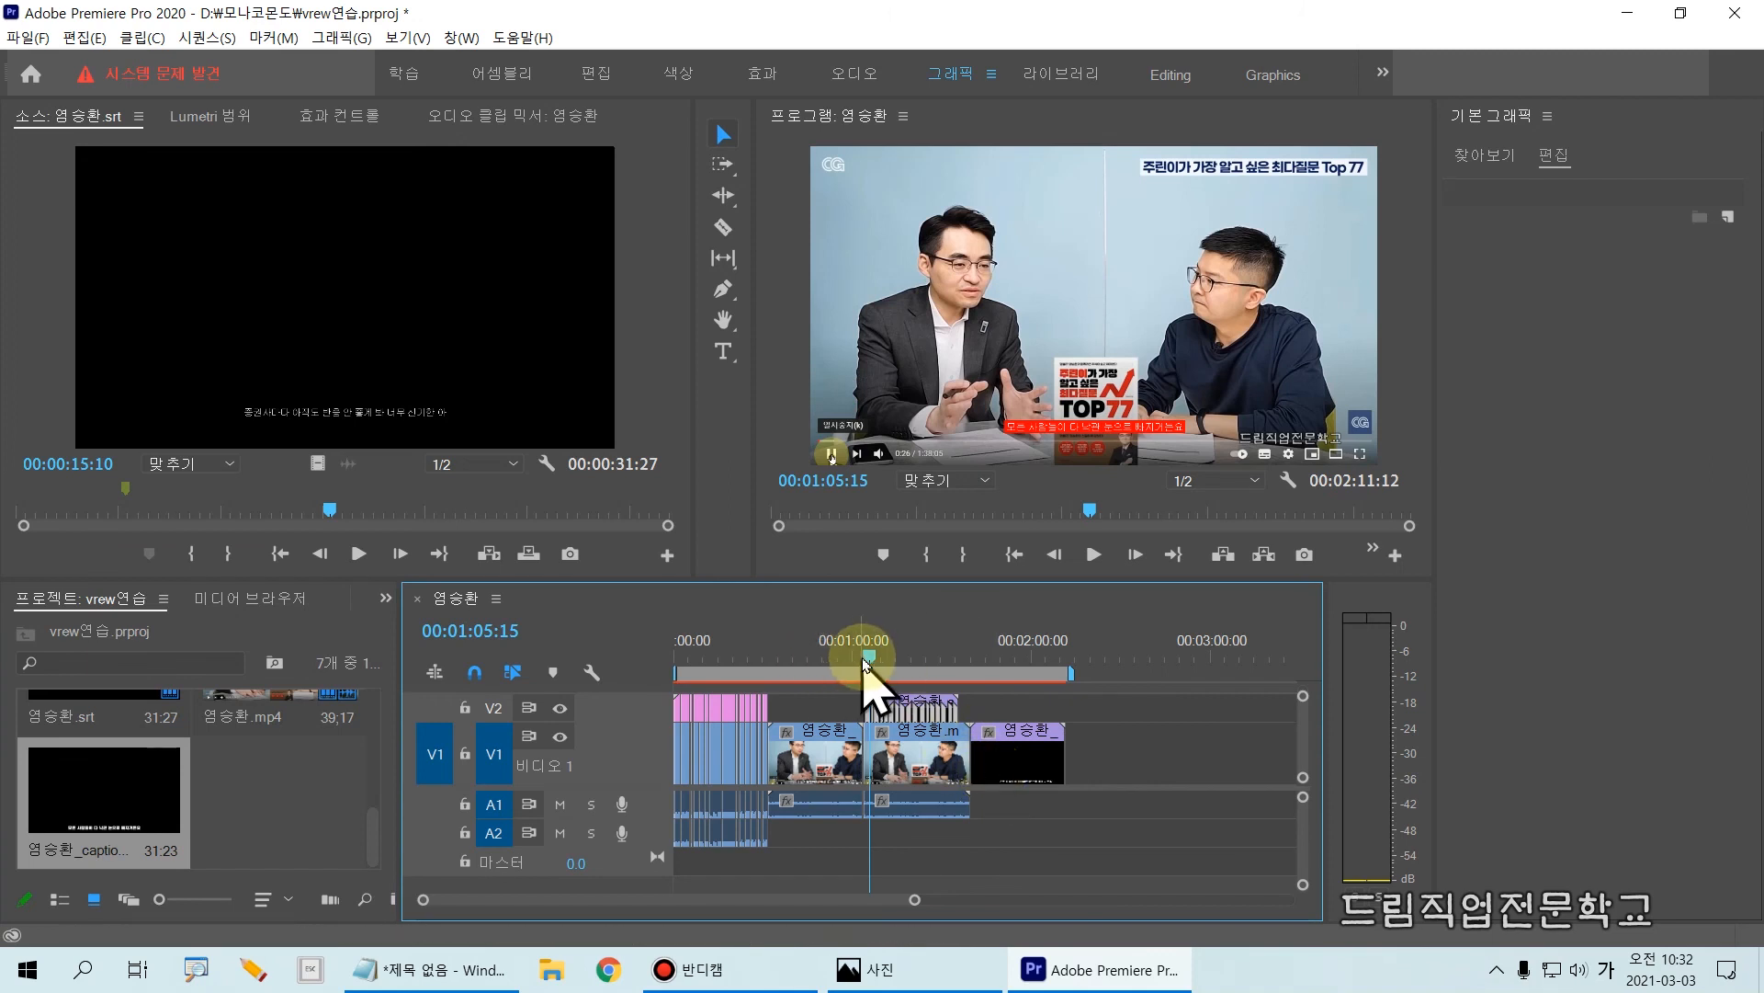
pyautogui.click(981, 656)
pyautogui.press('space')
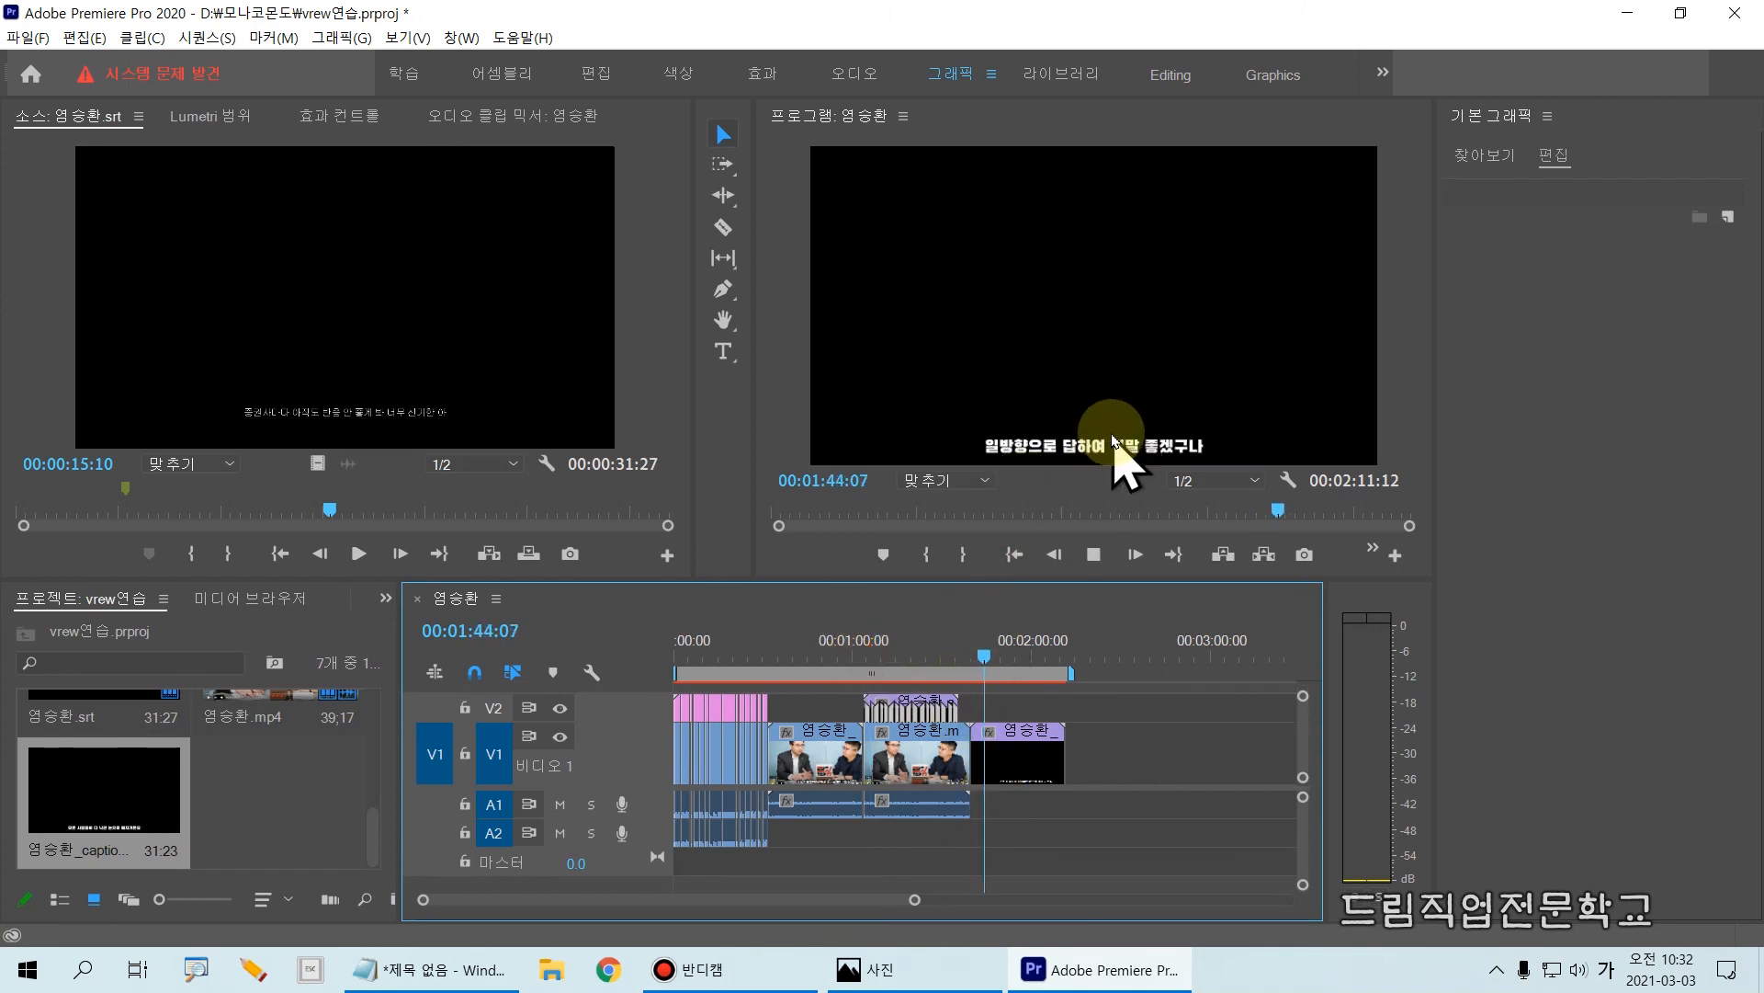
# Step: Stop playback and open the caption mov in the source monitor, from both the timeline clip and the project item, to check its editability
pyautogui.press('space')
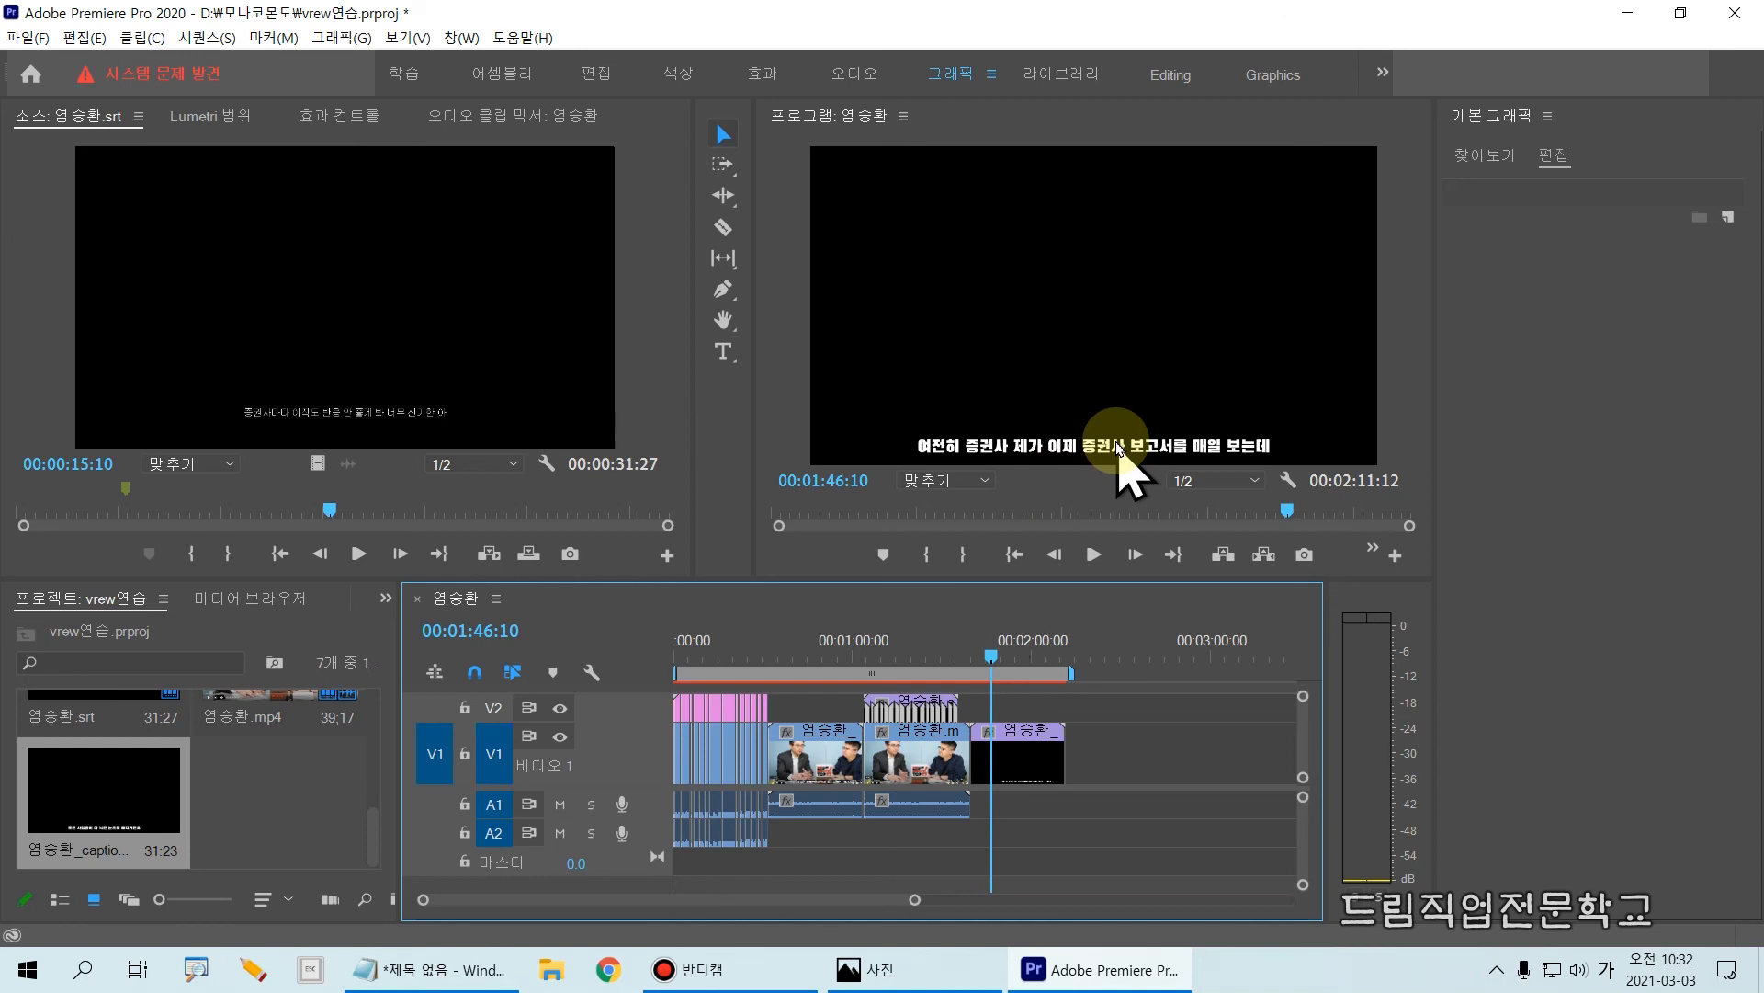
pyautogui.doubleClick(1011, 779)
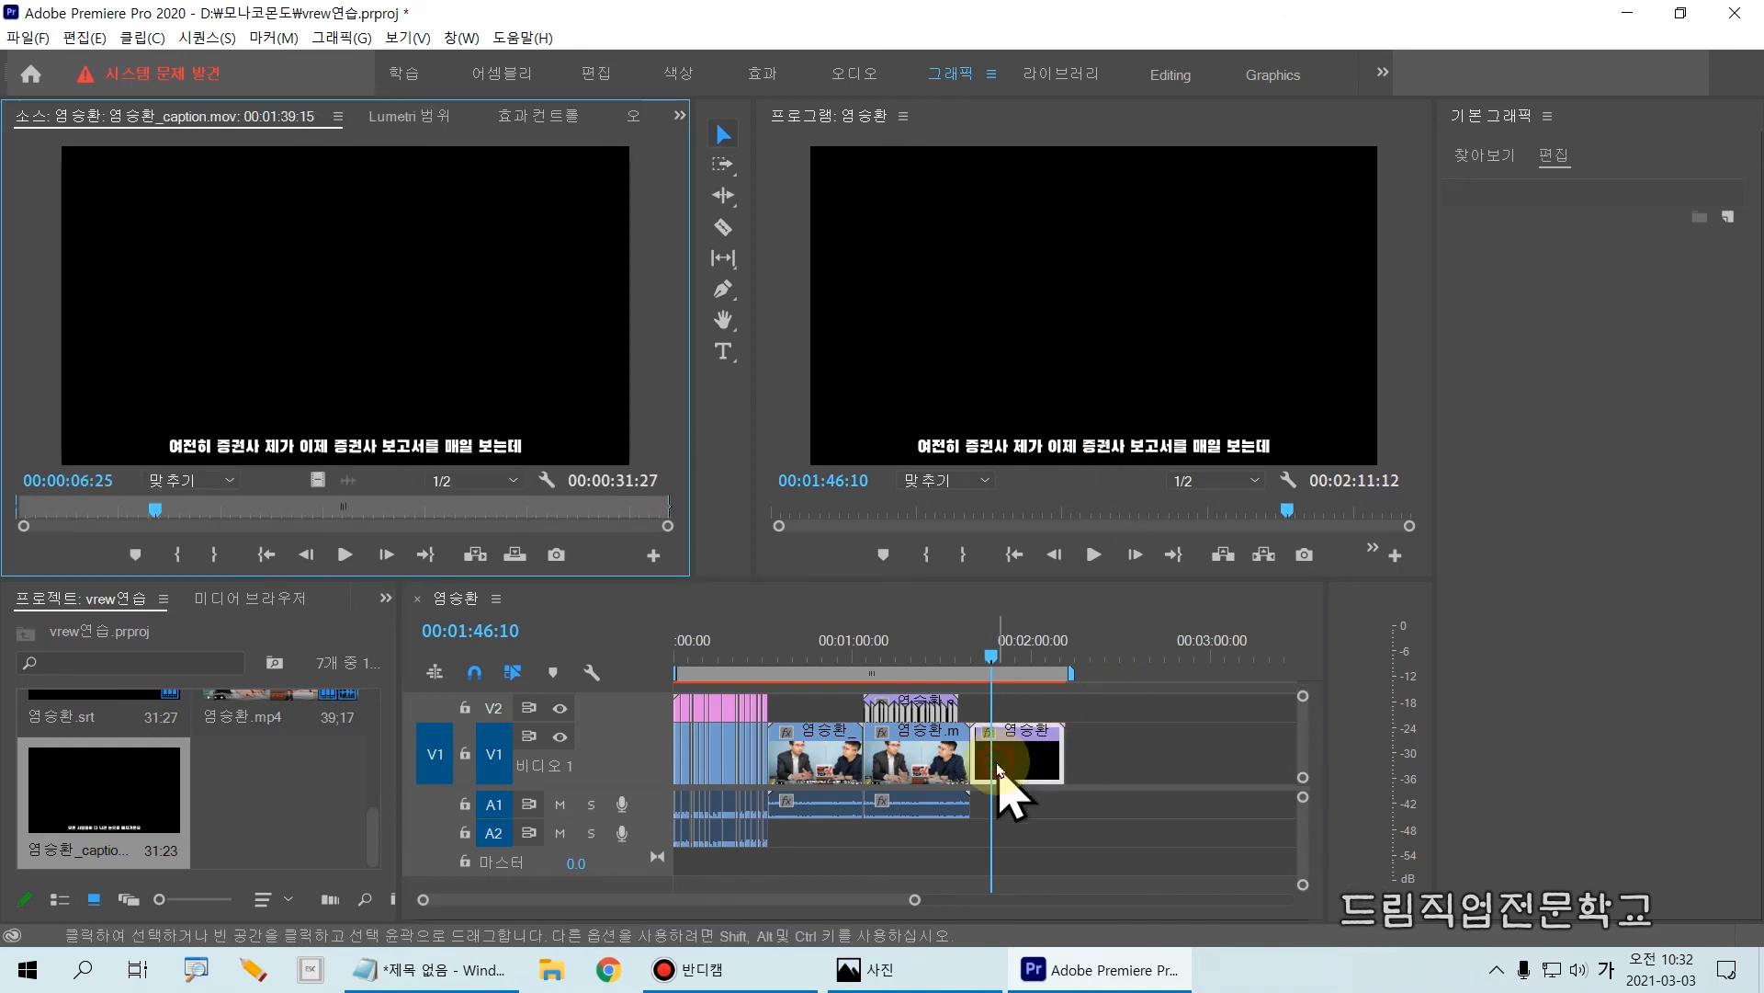
pyautogui.doubleClick(145, 818)
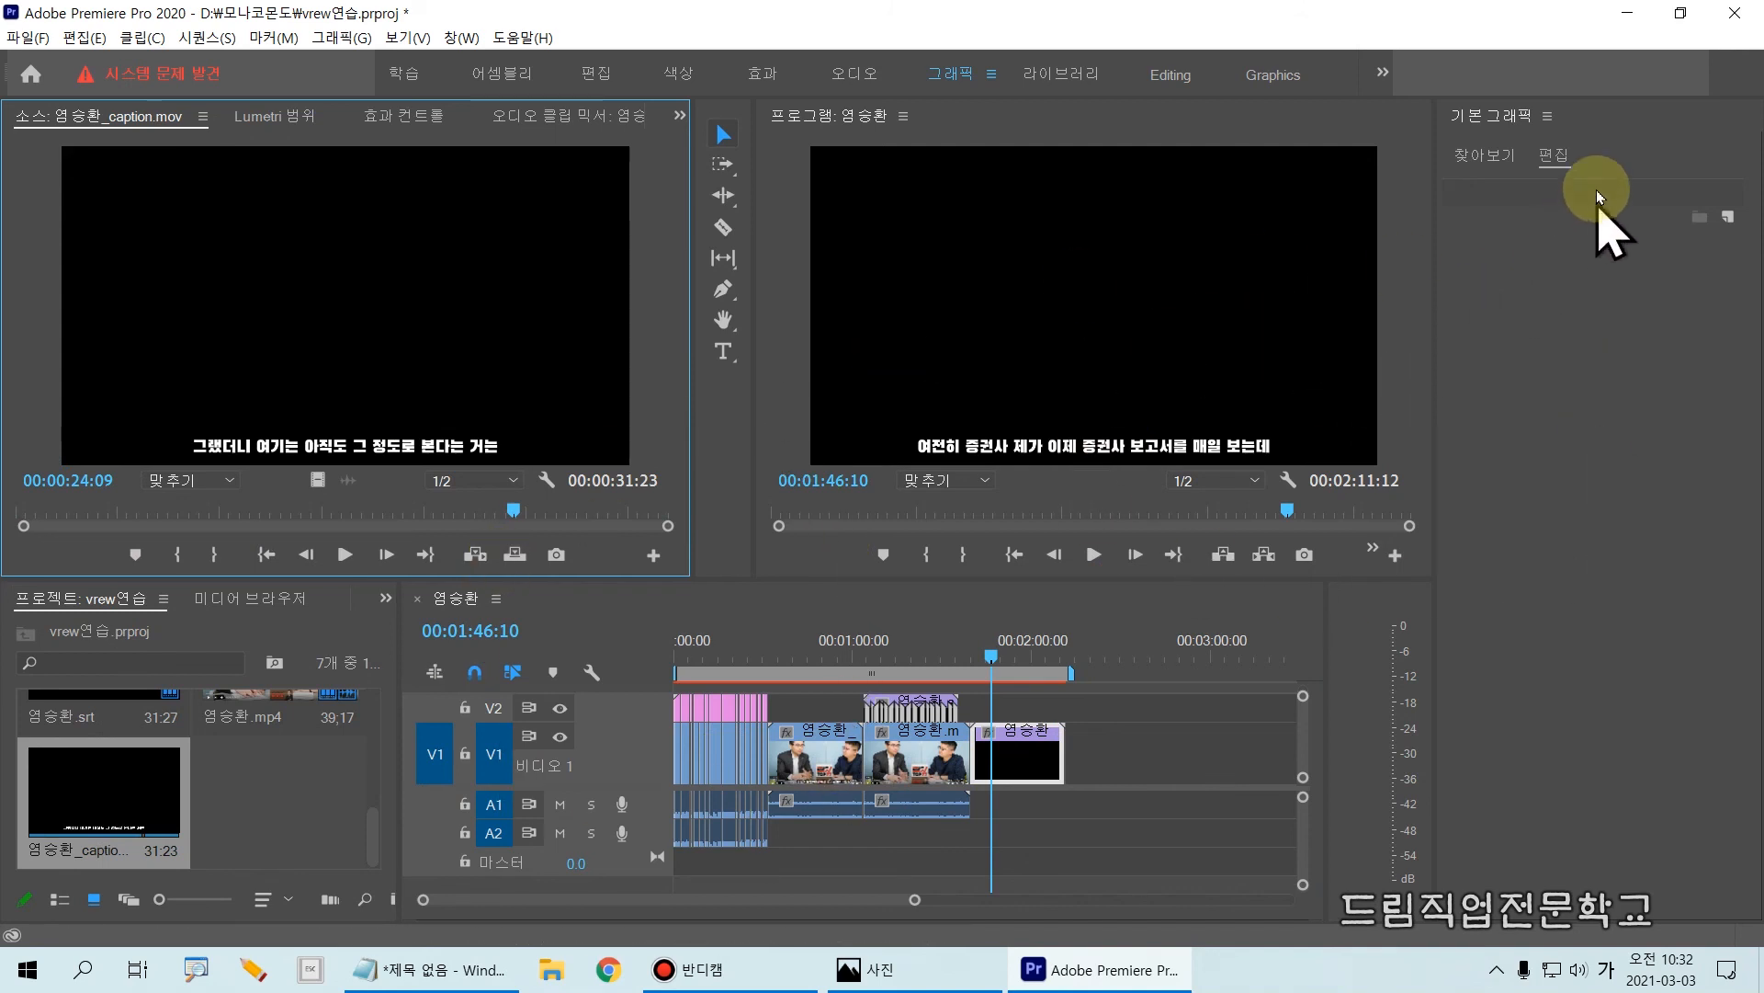
pyautogui.moveTo(1591, 200); pyautogui.dragTo(1592, 202)
pyautogui.moveTo(1463, 259)
pyautogui.mouseDown()
pyautogui.moveTo(1465, 472)
pyautogui.moveTo(1704, 462)
pyautogui.mouseUp()
pyautogui.moveTo(1619, 318)
pyautogui.mouseDown()
pyautogui.moveTo(1555, 398)
pyautogui.moveTo(1607, 398)
pyautogui.mouseUp()
pyautogui.moveTo(977, 721)
pyautogui.mouseDown()
pyautogui.moveTo(1036, 784)
pyautogui.moveTo(1066, 773)
pyautogui.moveTo(1063, 720)
pyautogui.moveTo(964, 694)
pyautogui.mouseUp()
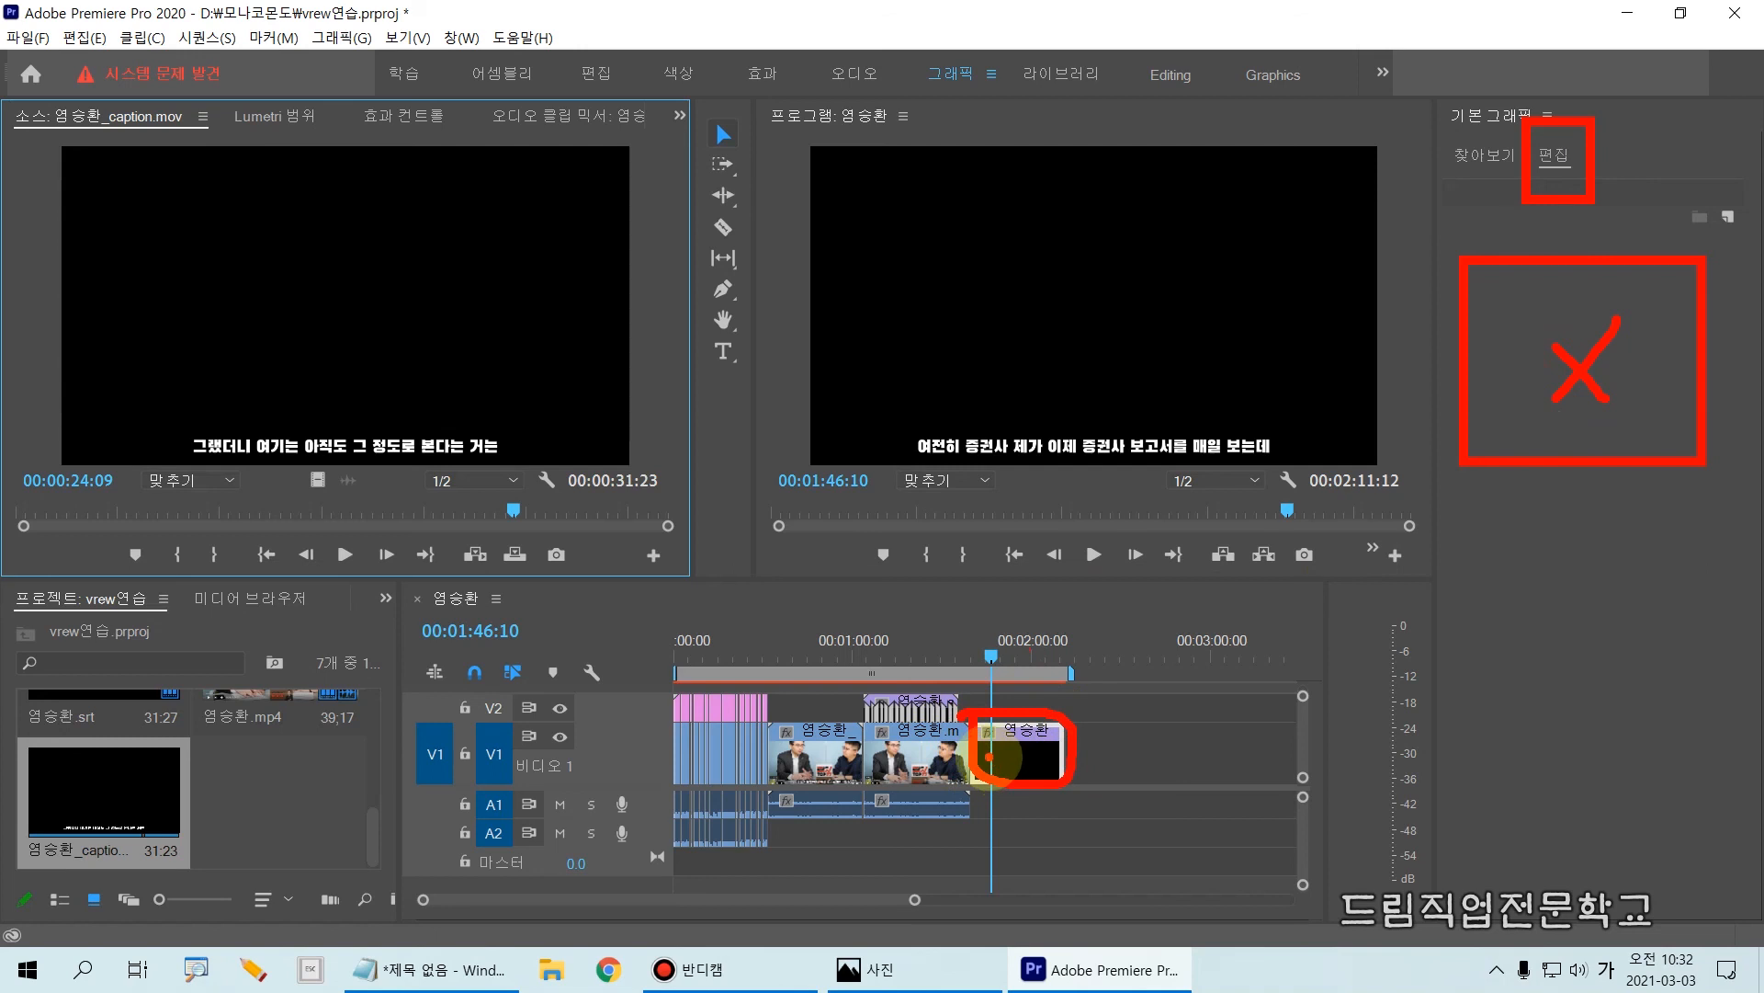
pyautogui.press('Escape')
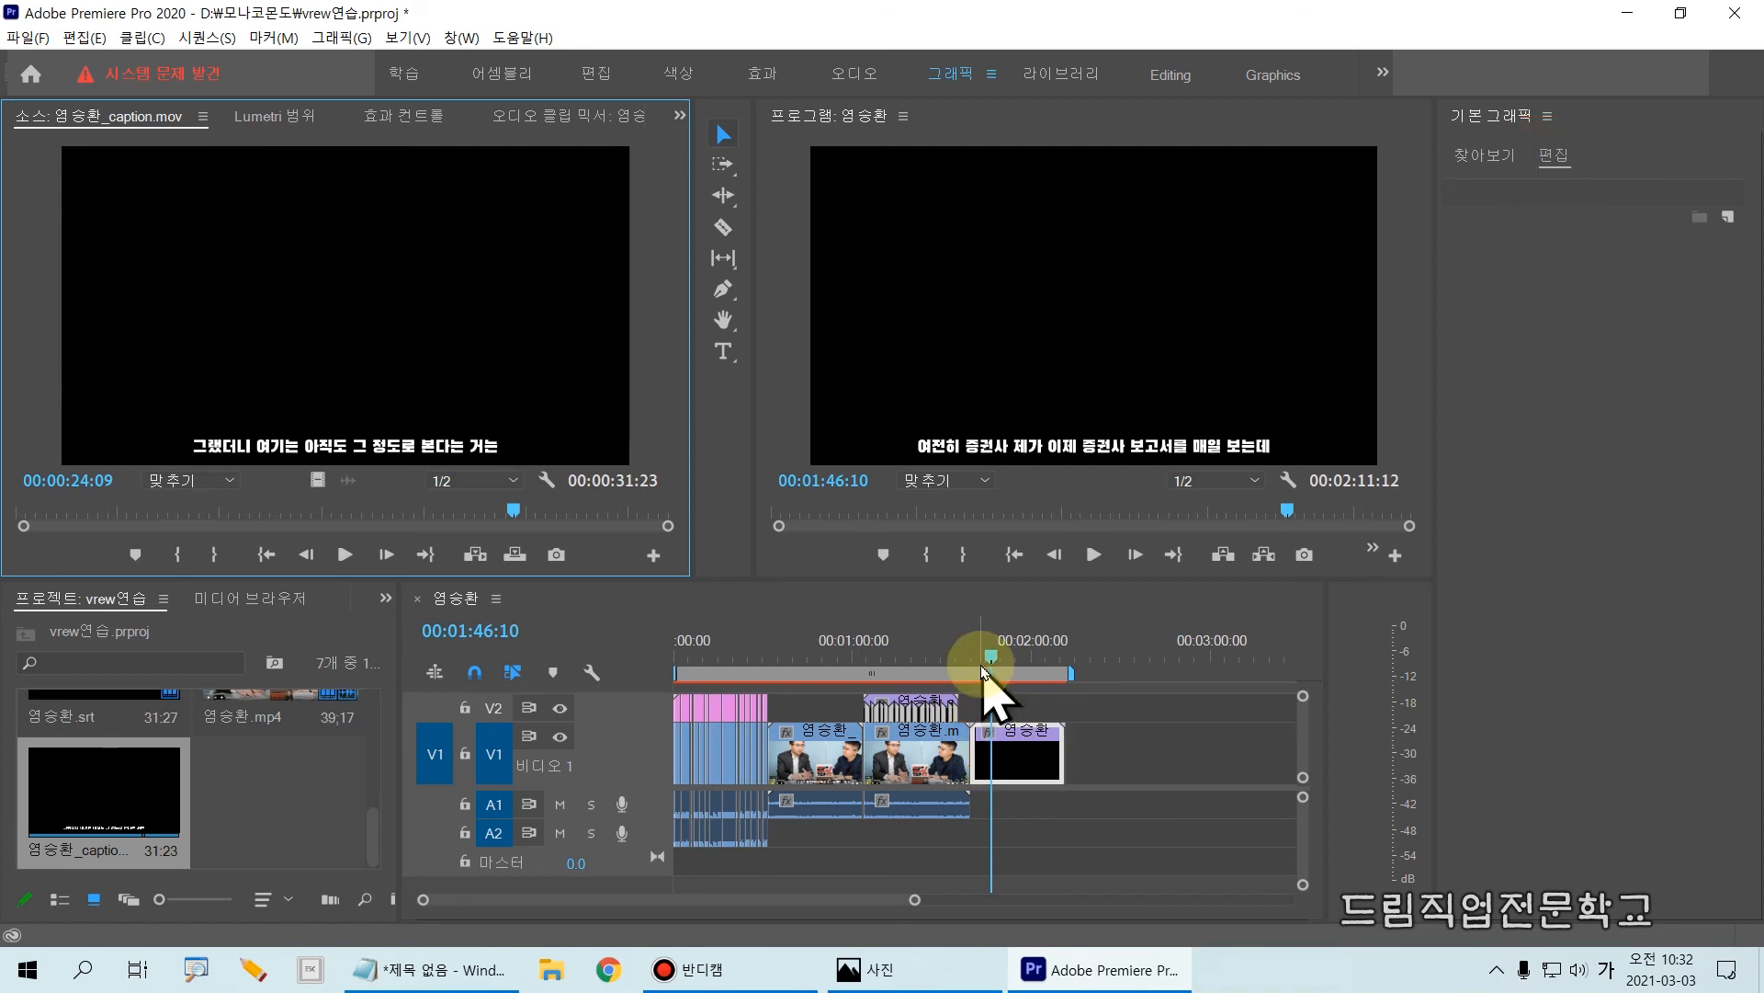
# Step: Move the caption mov up to V2 and place a video-only copy of the trimmed mp4 beneath it on V1
pyautogui.click(1034, 736)
pyautogui.moveTo(1034, 736); pyautogui.dragTo(1036, 714)
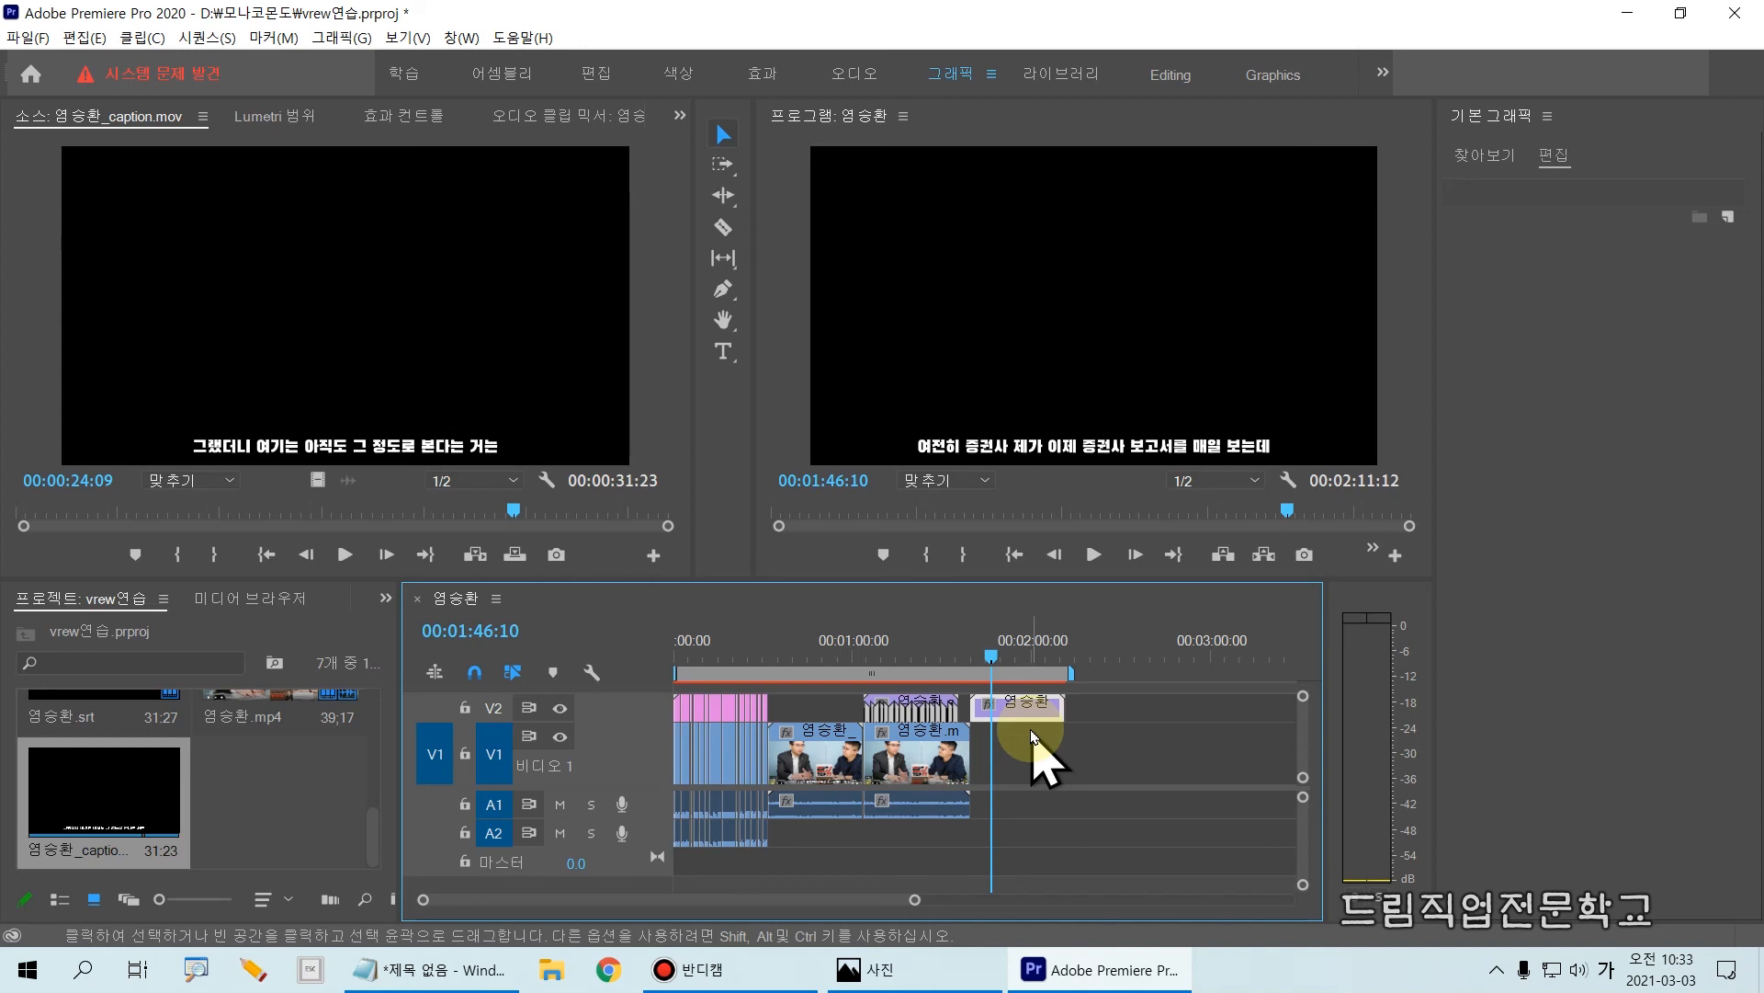
pyautogui.moveTo(856, 724); pyautogui.dragTo(958, 743)
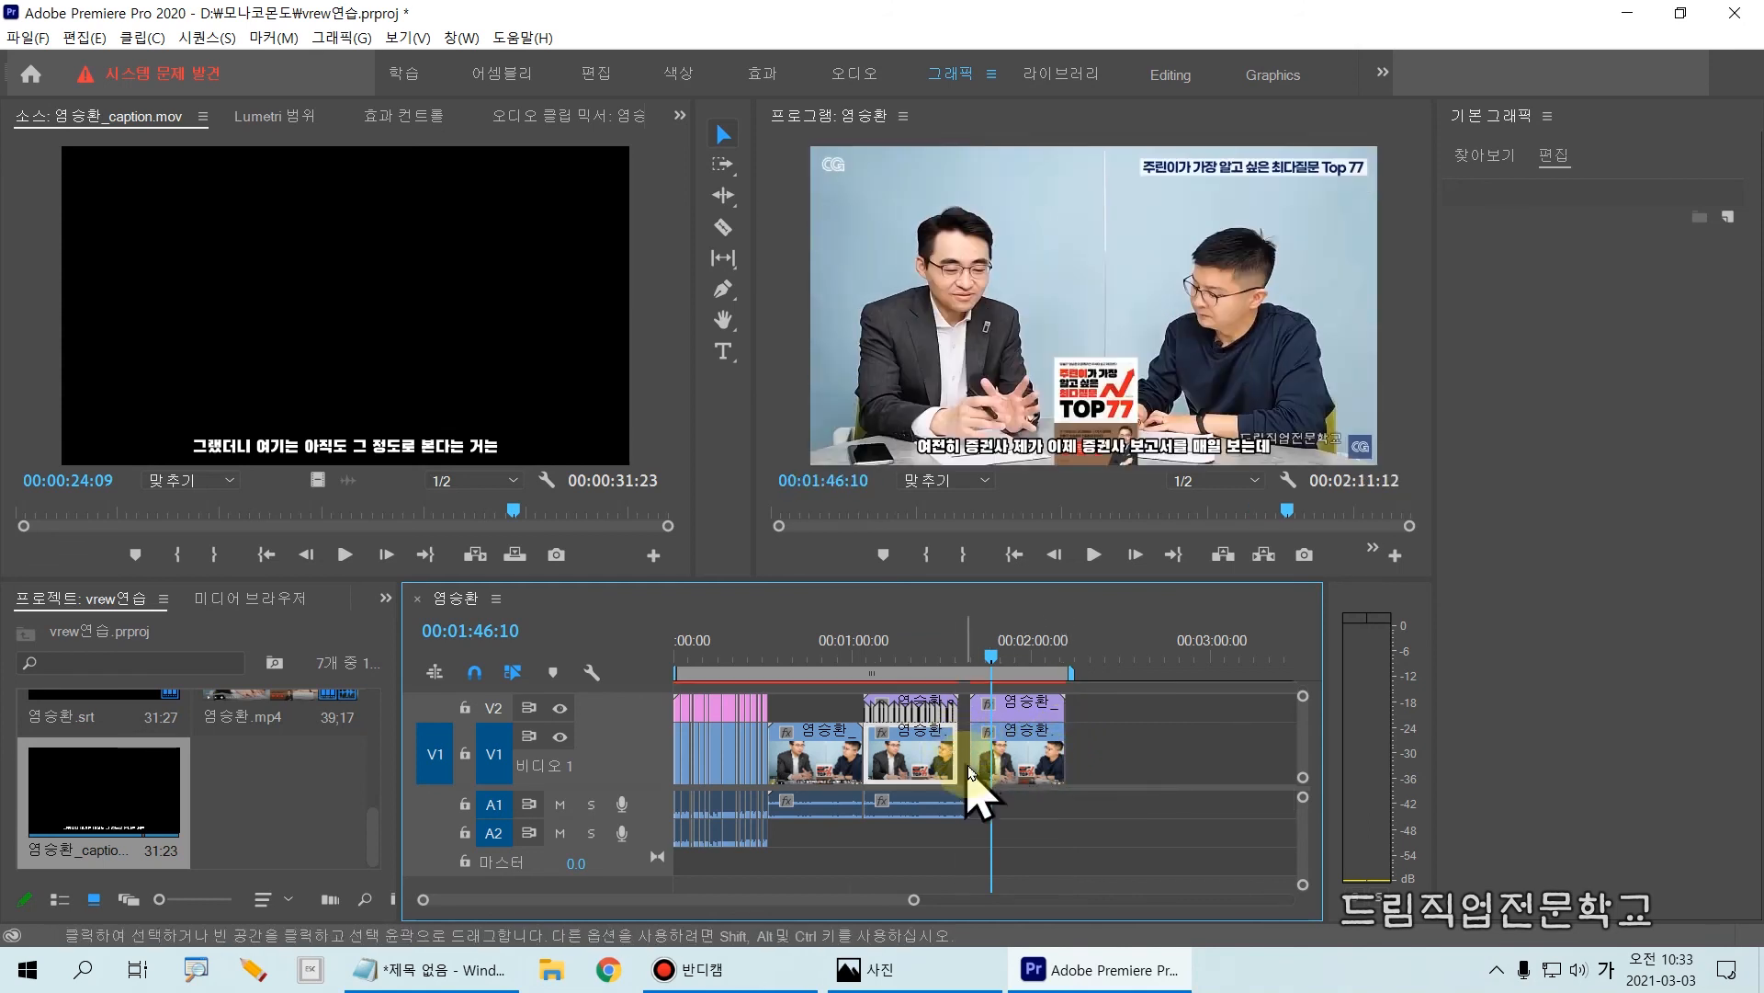
# Step: Play the caption mov over the copied video from its start, and review the overlaid captions around 00:01:50:24
pyautogui.moveTo(996, 656); pyautogui.dragTo(977, 656)
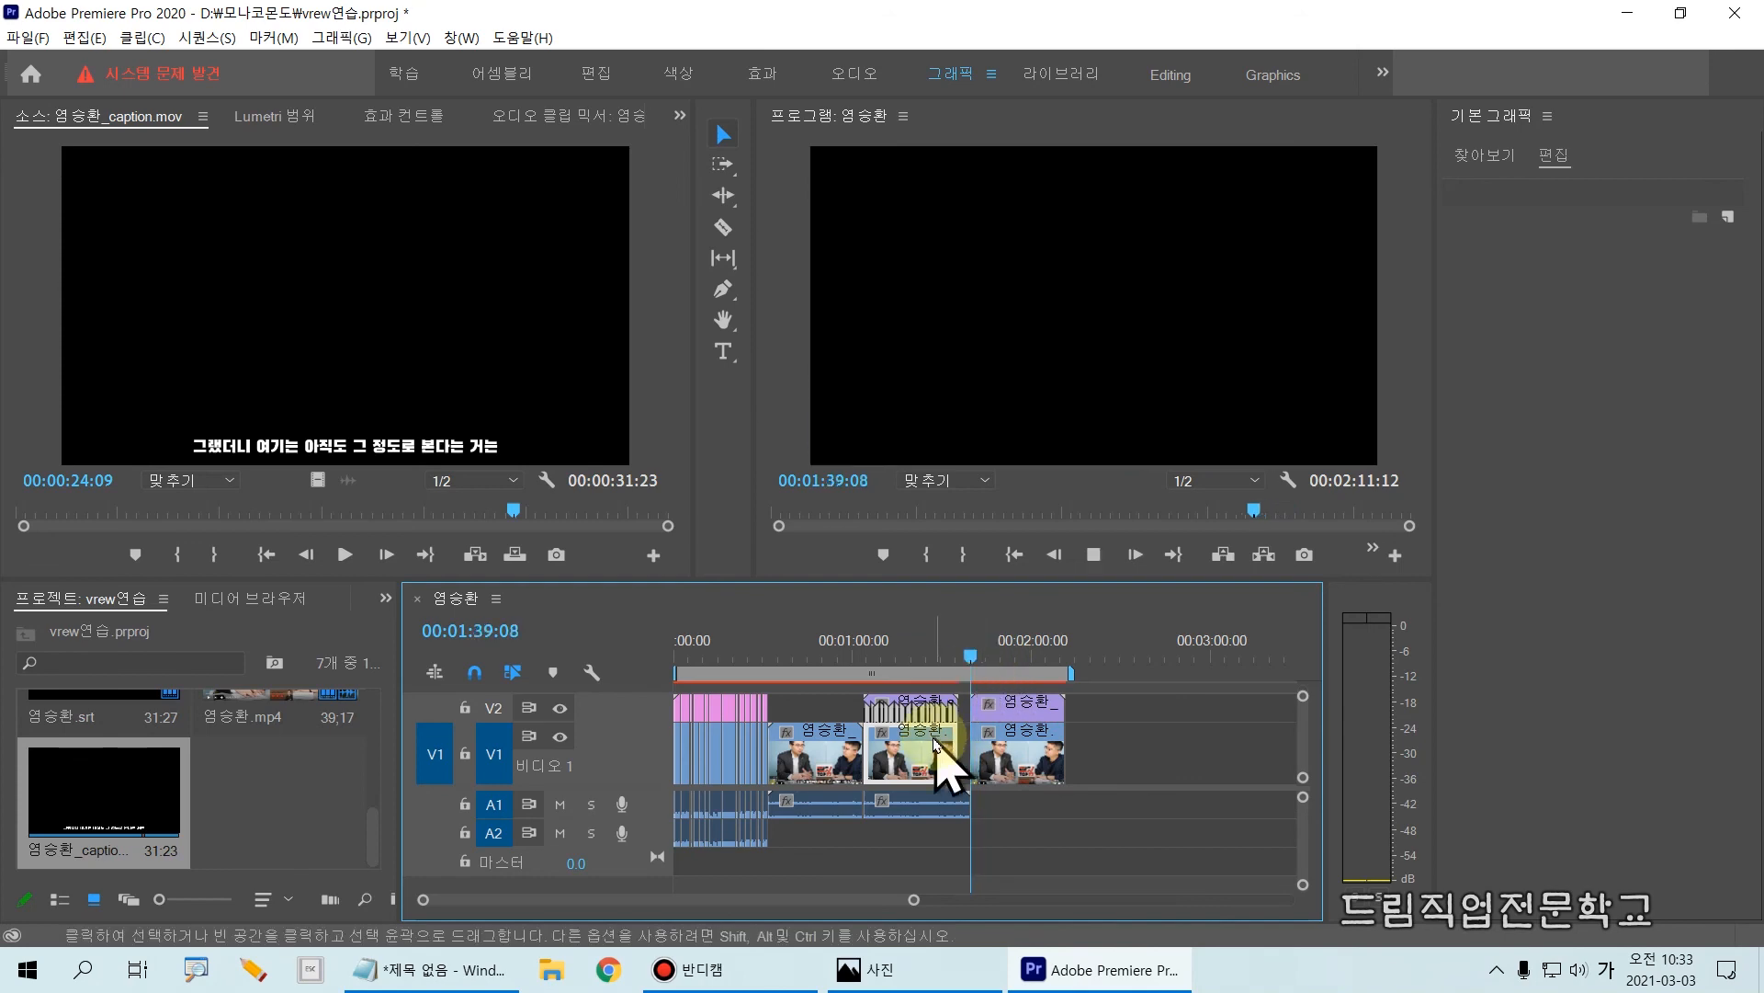
pyautogui.moveTo(911, 763)
pyautogui.mouseDown()
pyautogui.moveTo(882, 733)
pyautogui.moveTo(951, 781)
pyautogui.moveTo(864, 685)
pyautogui.moveTo(949, 710)
pyautogui.moveTo(946, 772)
pyautogui.moveTo(919, 751)
pyautogui.moveTo(997, 754)
pyautogui.moveTo(905, 754)
pyautogui.moveTo(988, 751)
pyautogui.moveTo(954, 759)
pyautogui.mouseUp()
pyautogui.moveTo(954, 758); pyautogui.dragTo(951, 761)
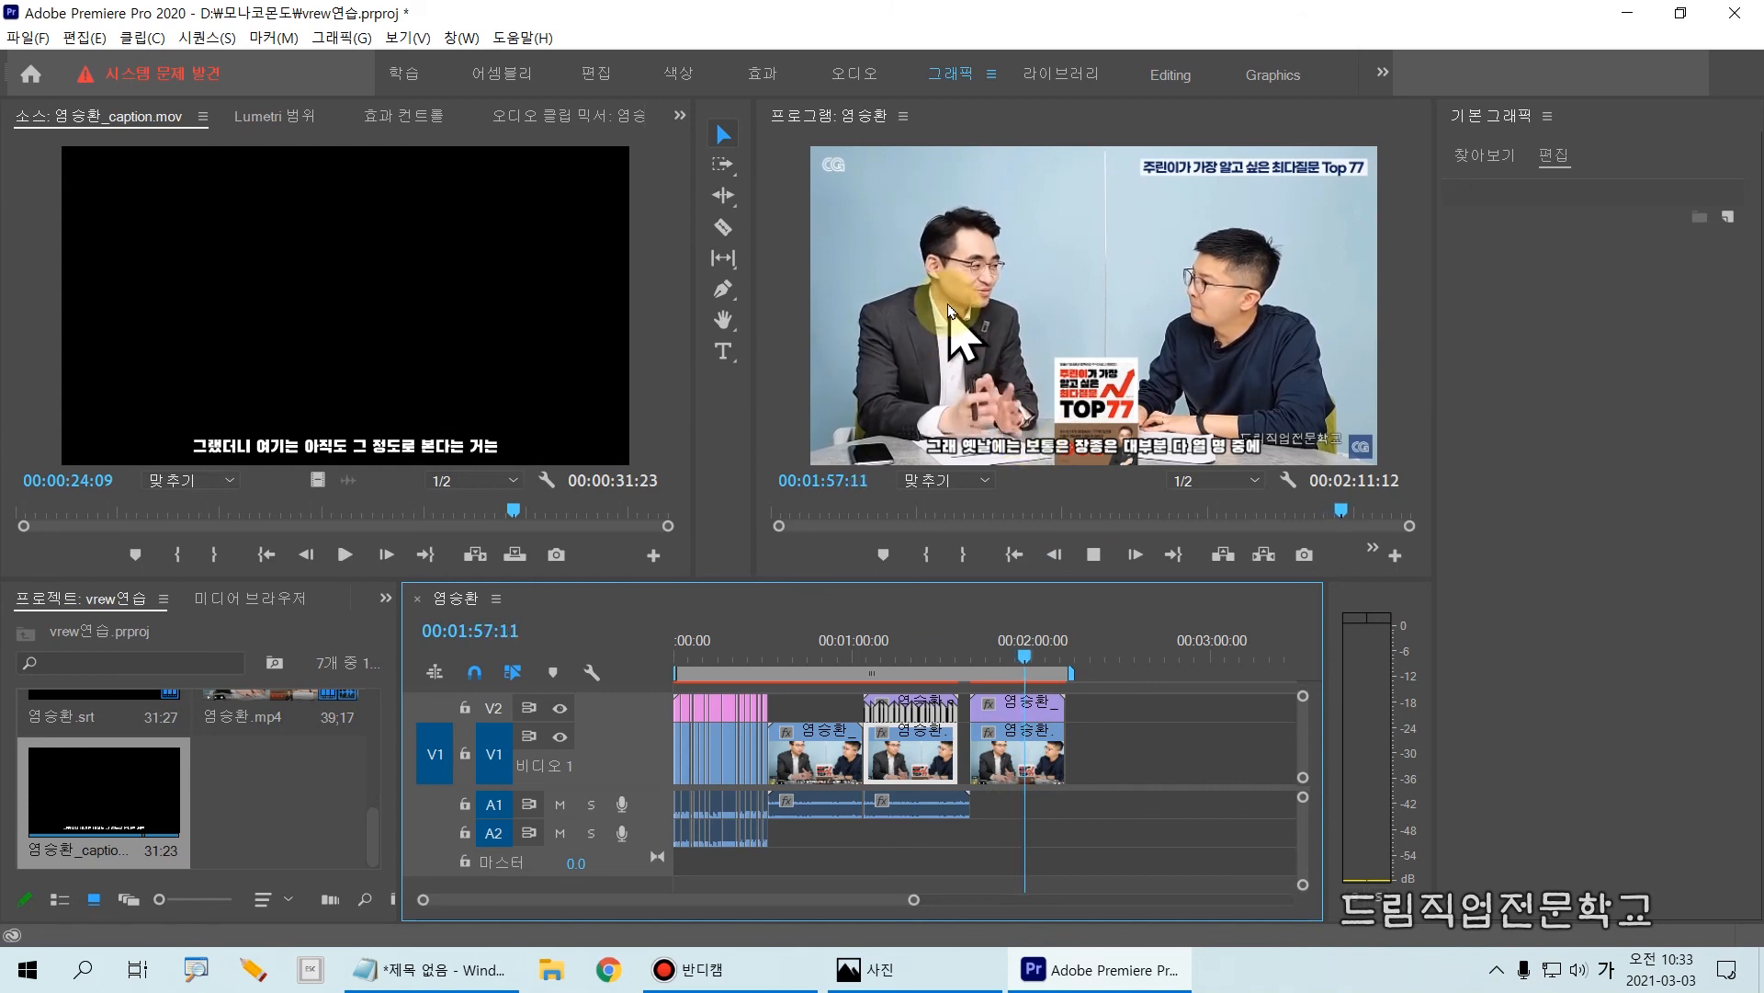
pyautogui.press('space')
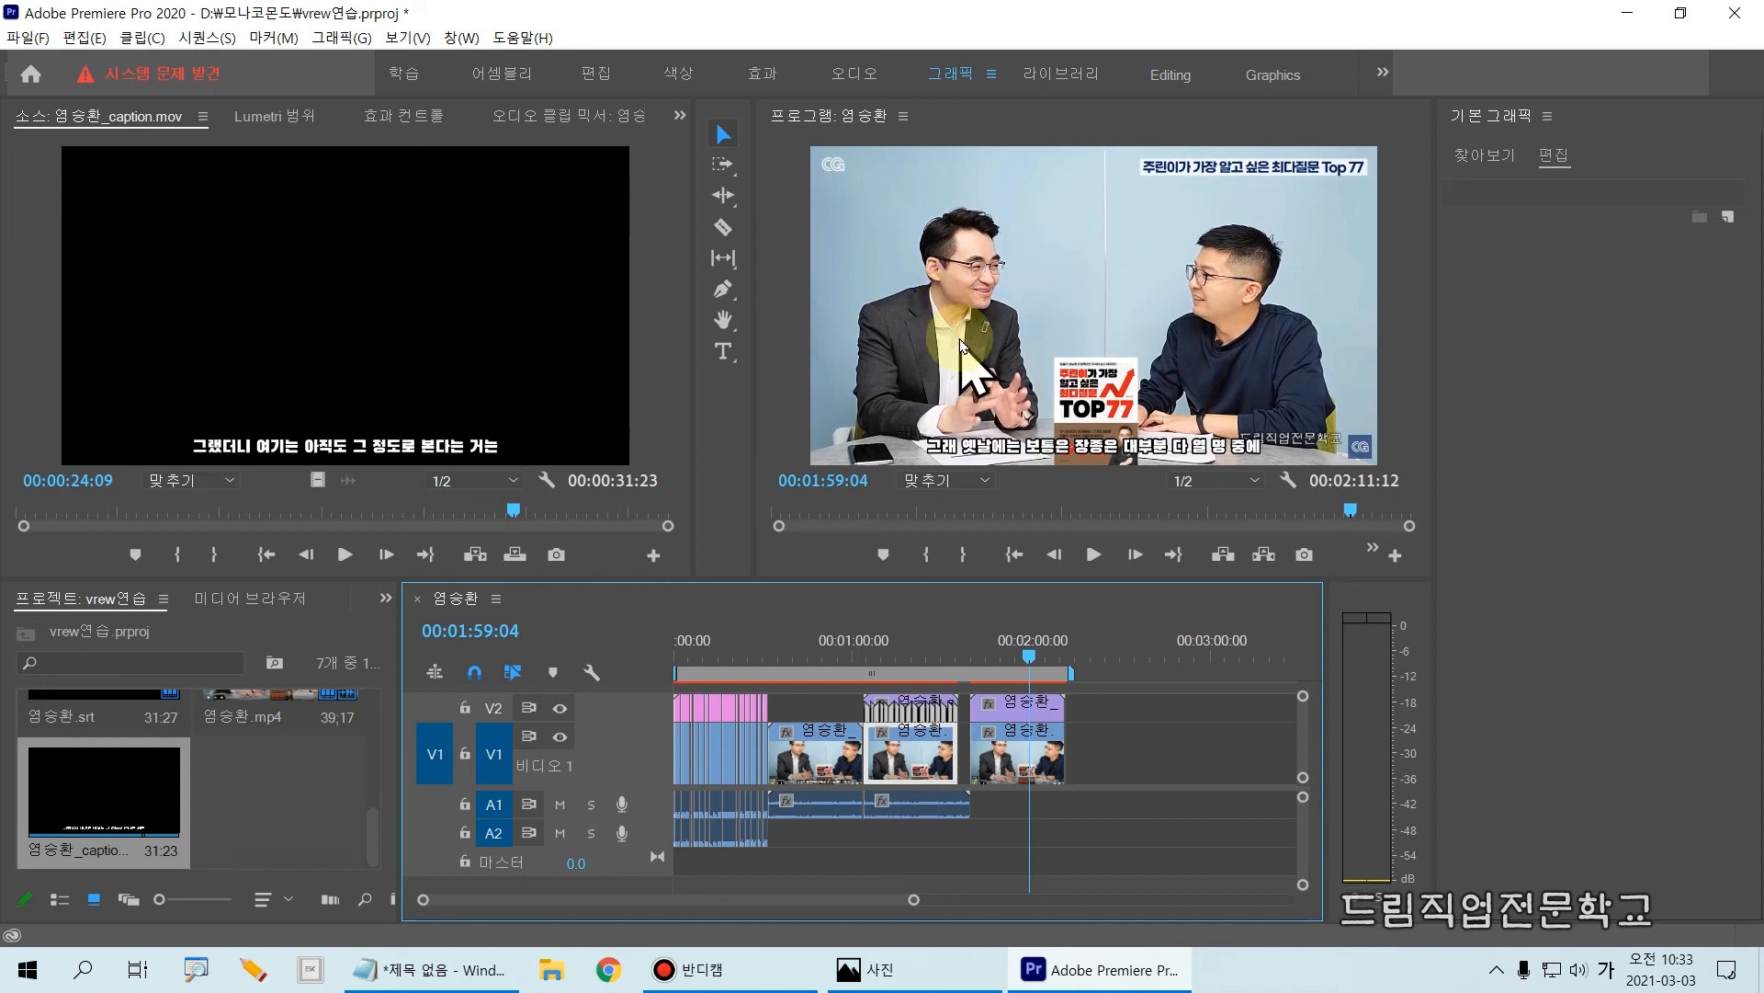
pyautogui.moveTo(1039, 655); pyautogui.dragTo(1005, 654)
pyautogui.click(1079, 460)
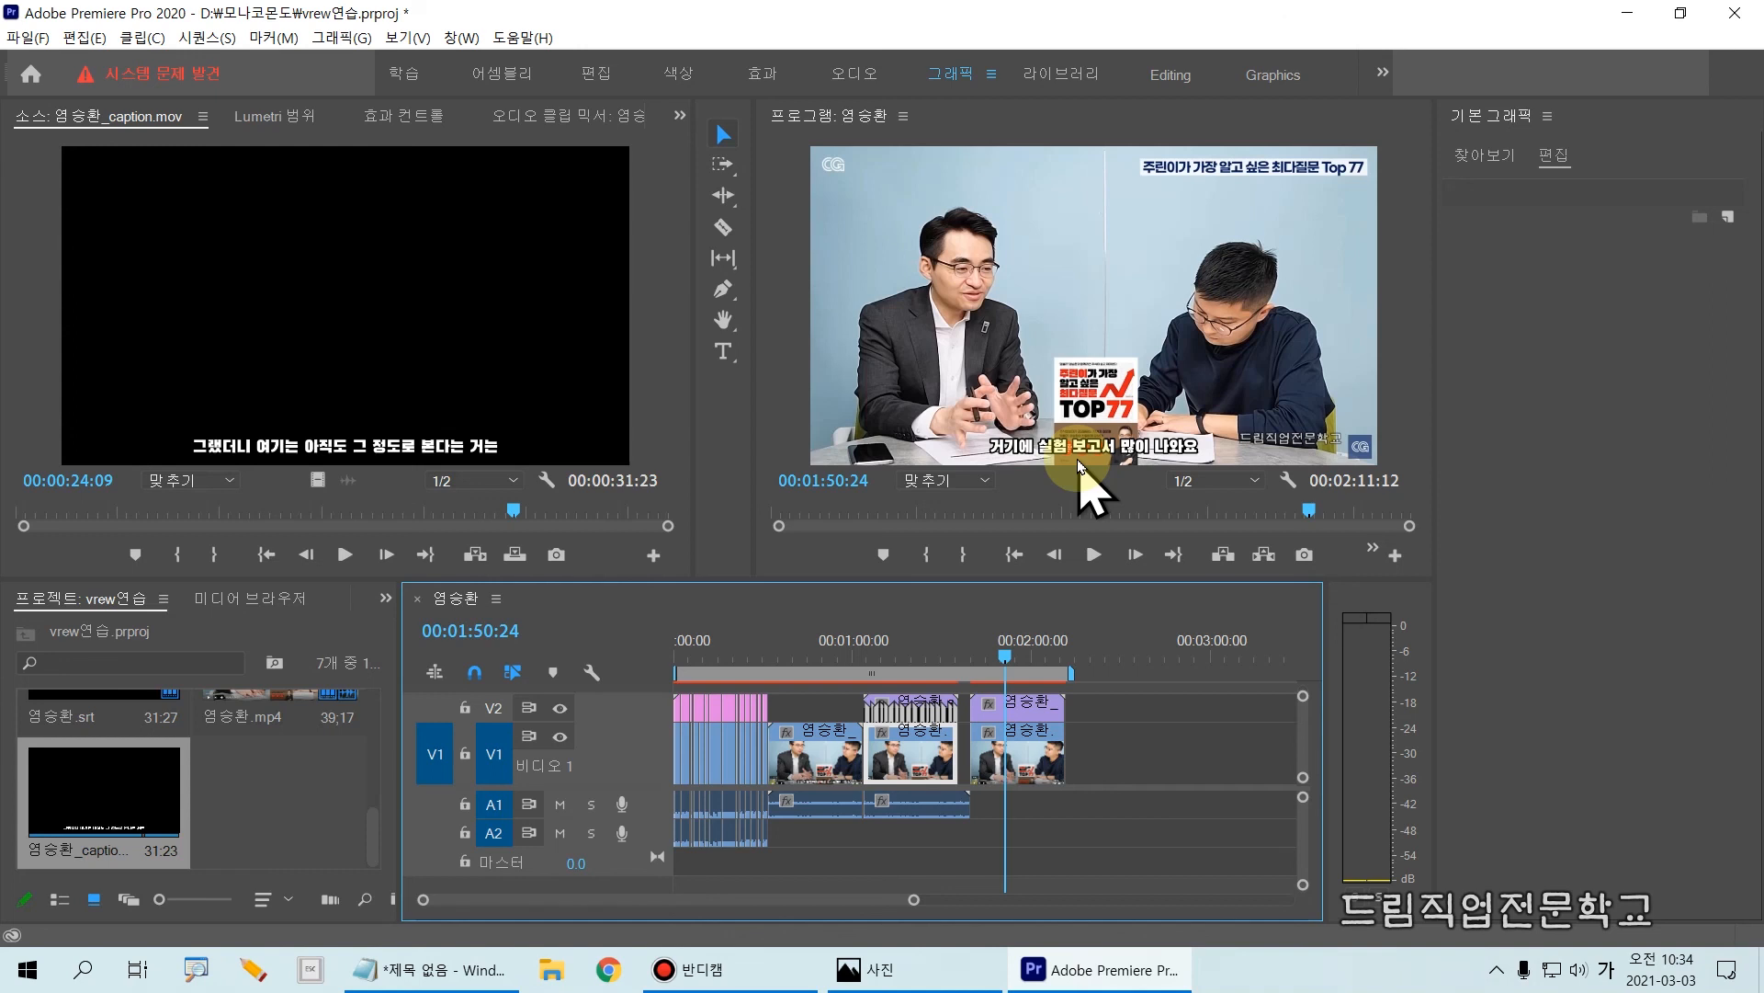
# Step: Move the playhead back to 00:00:24:07 in the xml-imported section and save the project
pyautogui.moveTo(1006, 658); pyautogui.dragTo(746, 656)
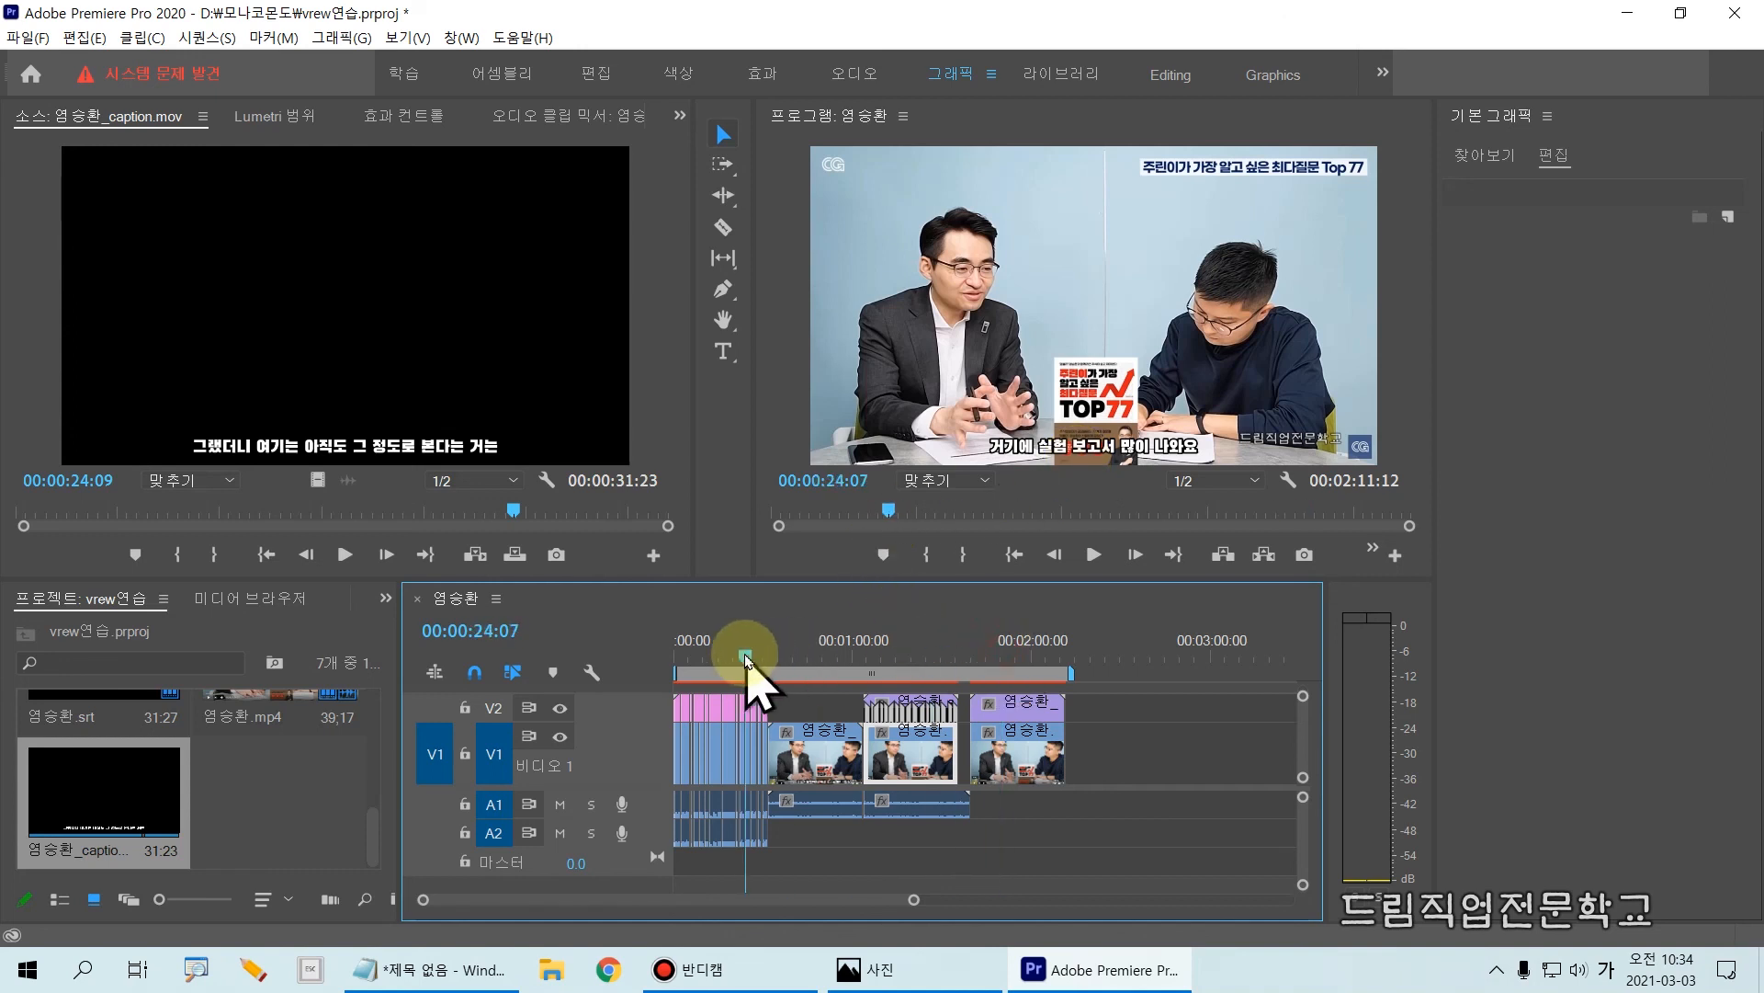
pyautogui.moveTo(676, 686)
pyautogui.mouseDown()
pyautogui.moveTo(733, 819)
pyautogui.moveTo(777, 866)
pyautogui.mouseUp()
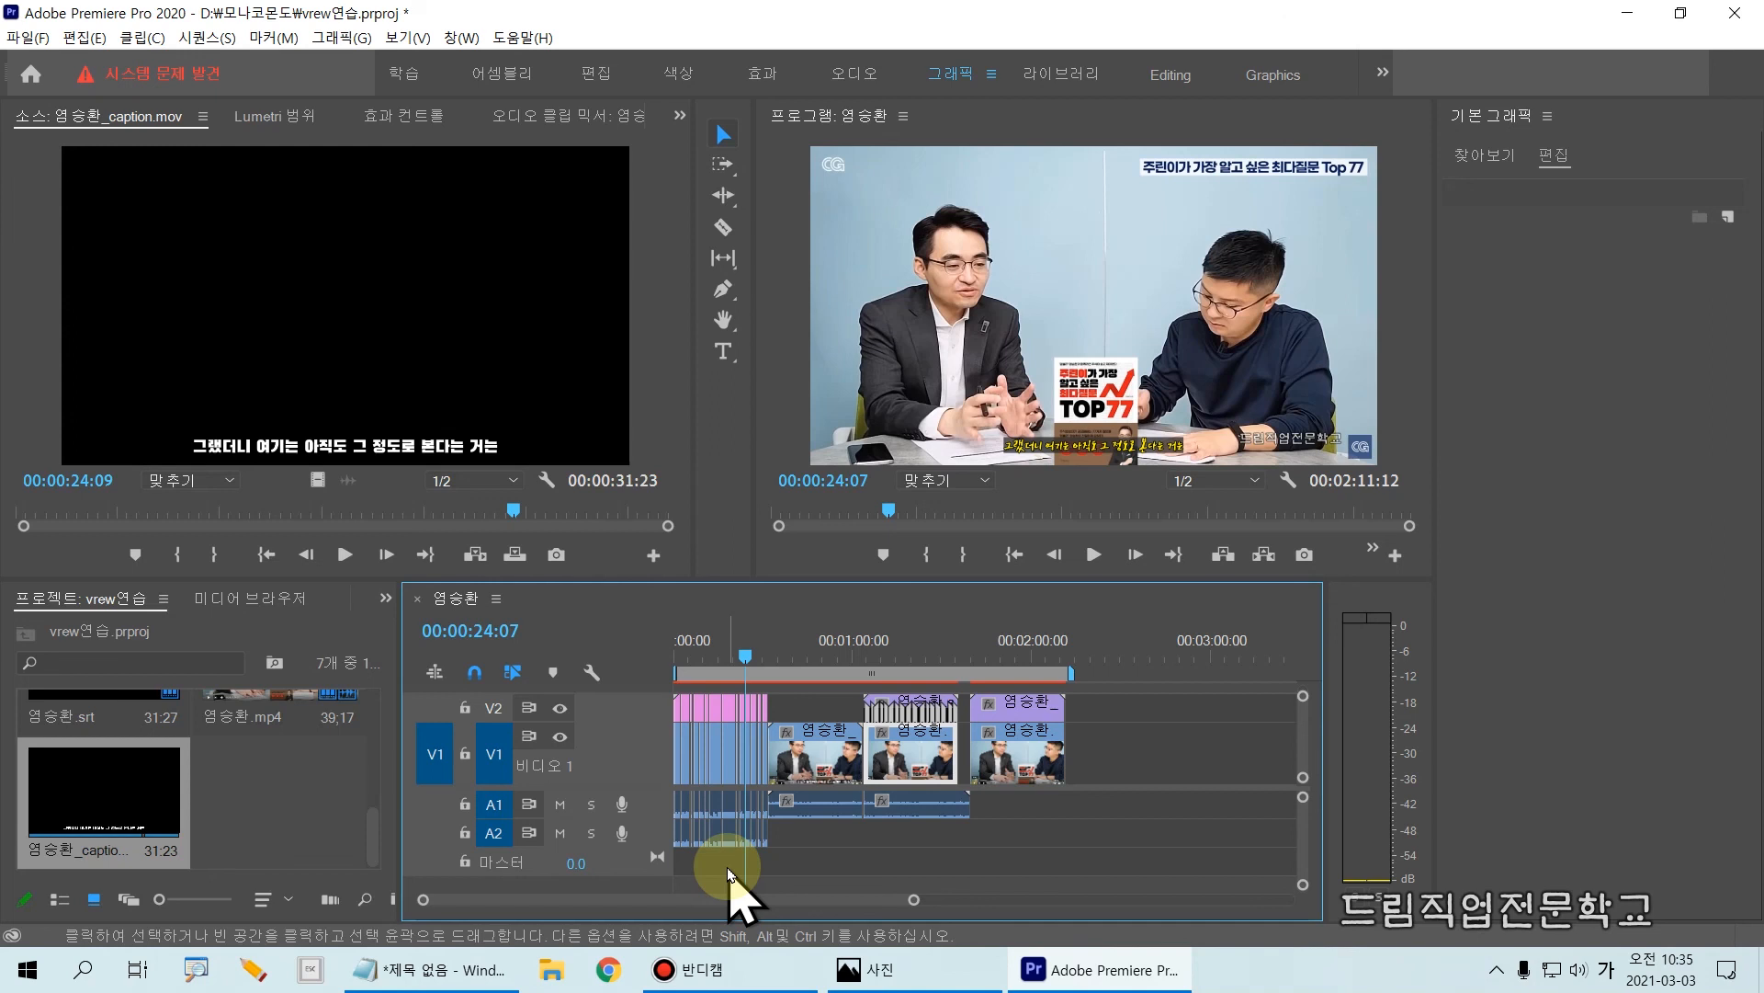
pyautogui.hotkey('ctrl', 's')
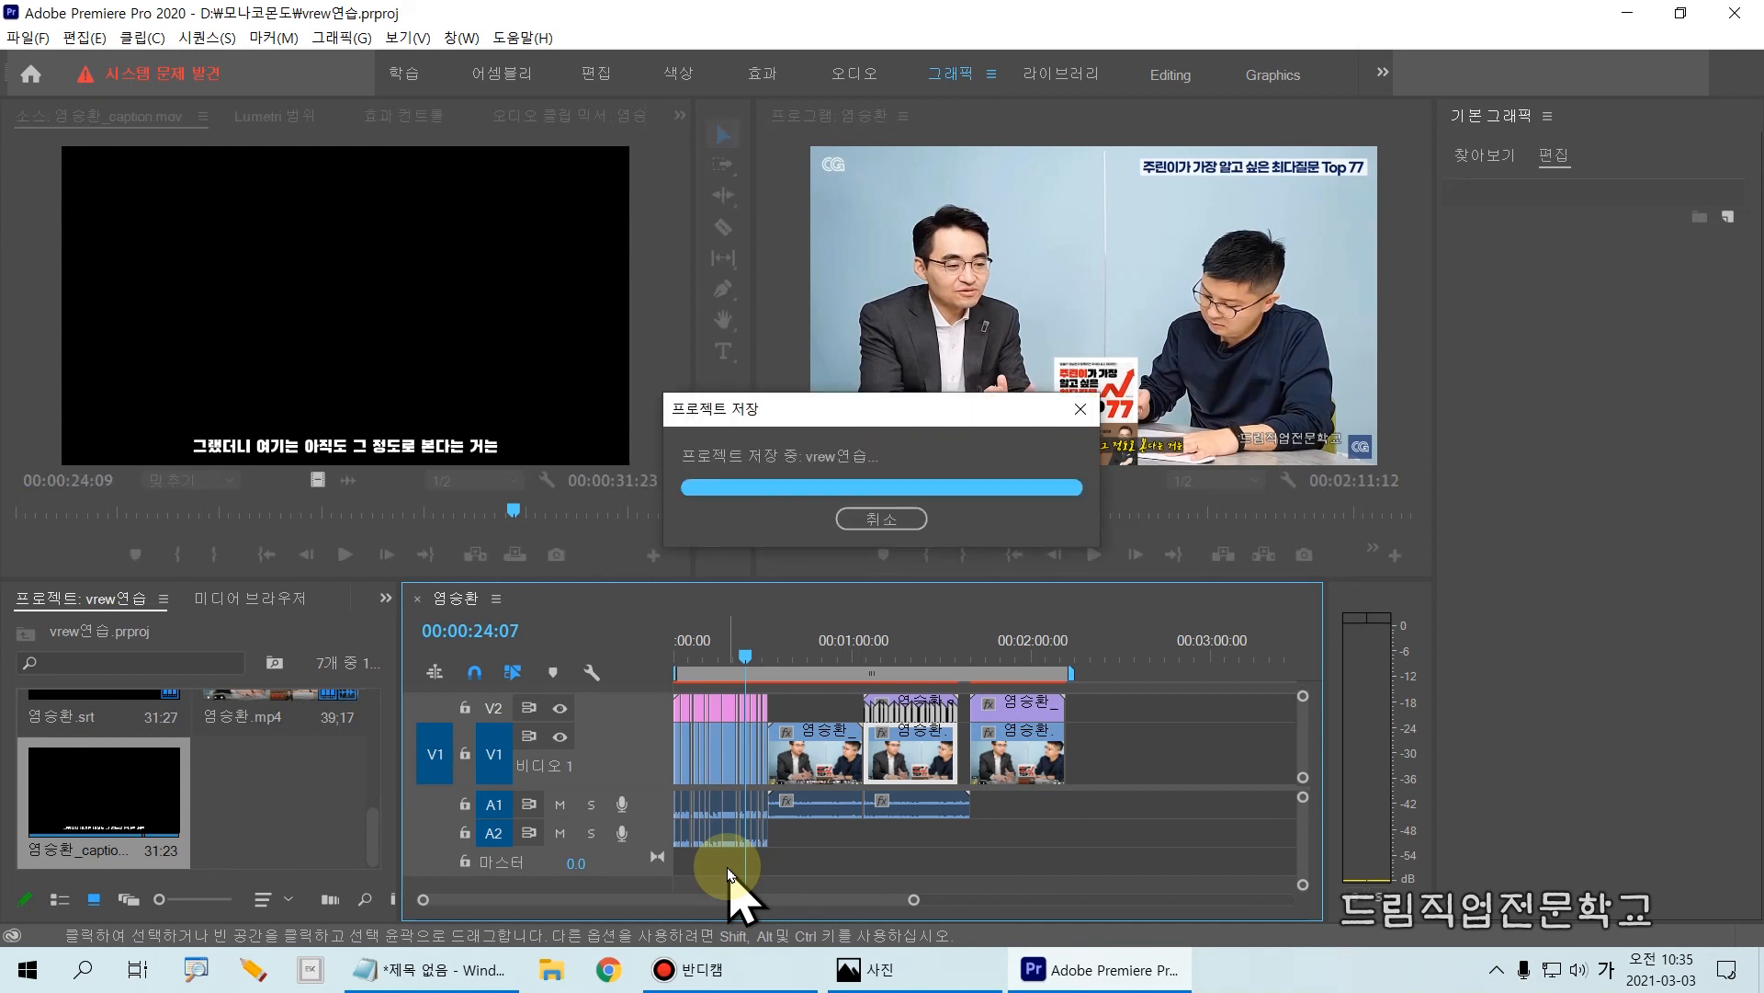